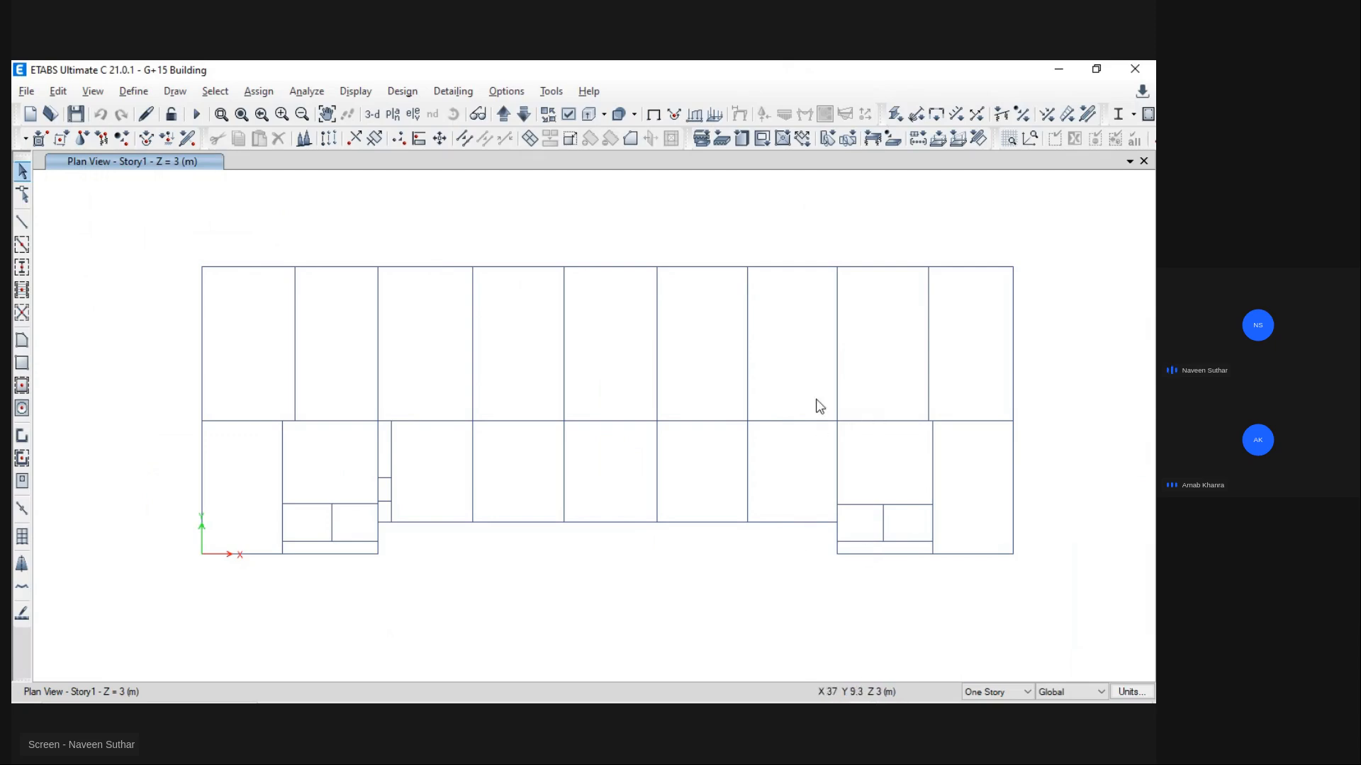
# Step: Mirror the vertical beam and two short stubs beside the west core about the interior vertical beam line at X 32.7928 m
pyautogui.moveTo(866, 445); pyautogui.dragTo(814, 449, button='middle')
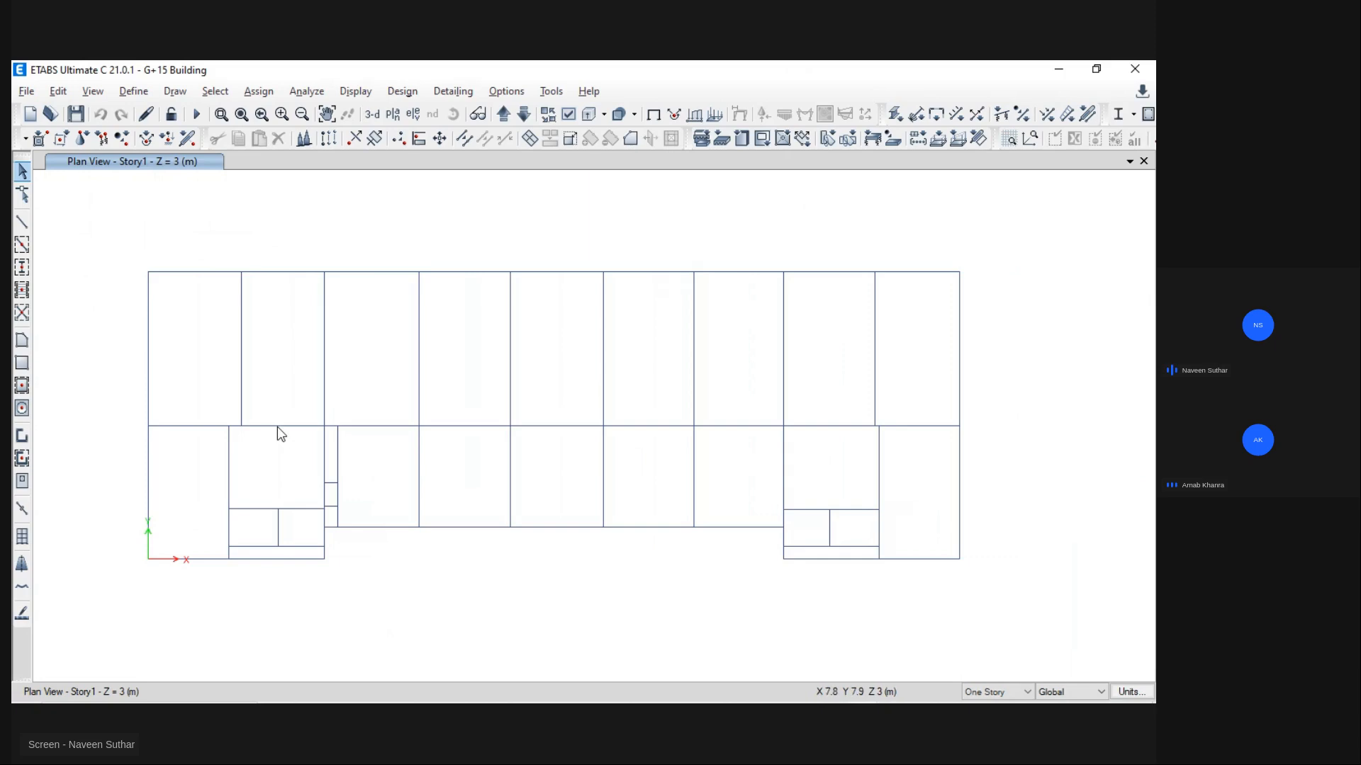
pyautogui.scroll(5, 328, 528)
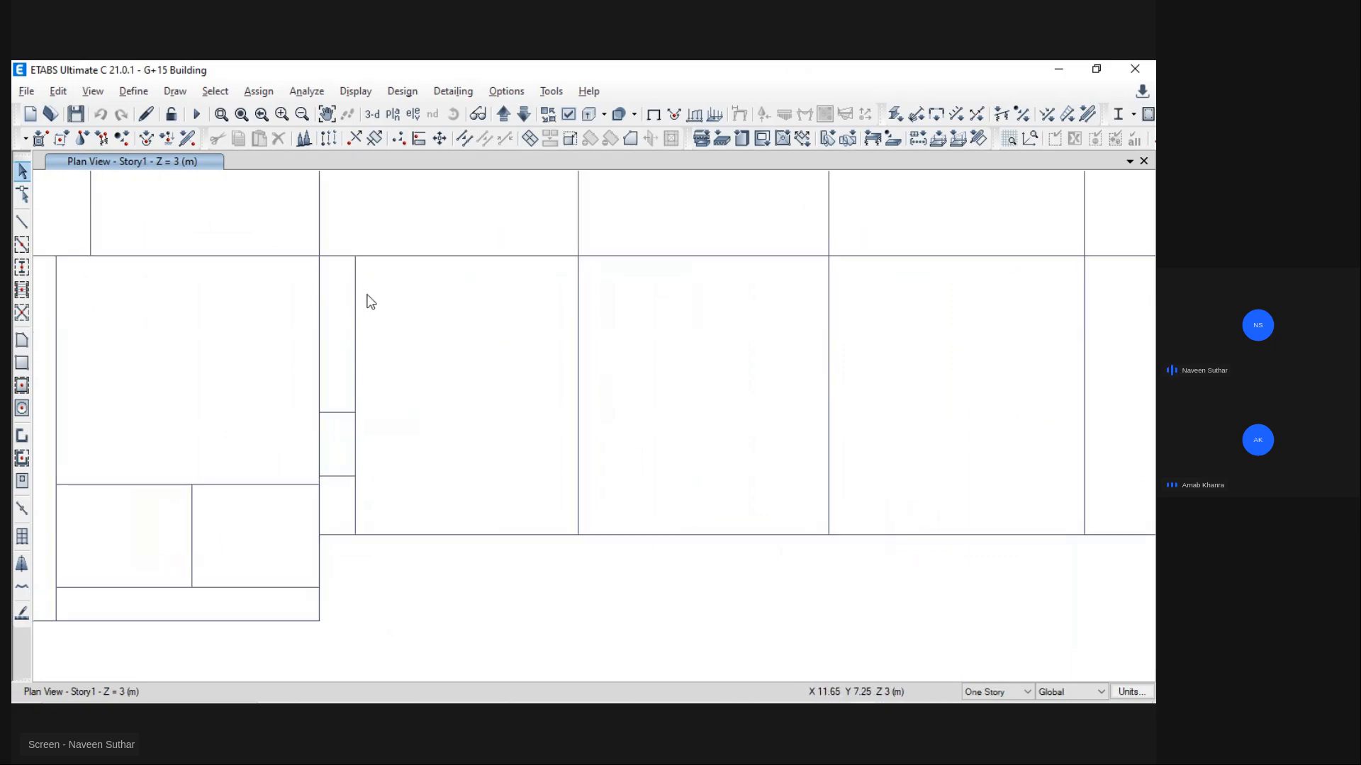
pyautogui.click(355, 312)
pyautogui.moveTo(348, 395); pyautogui.dragTo(337, 509)
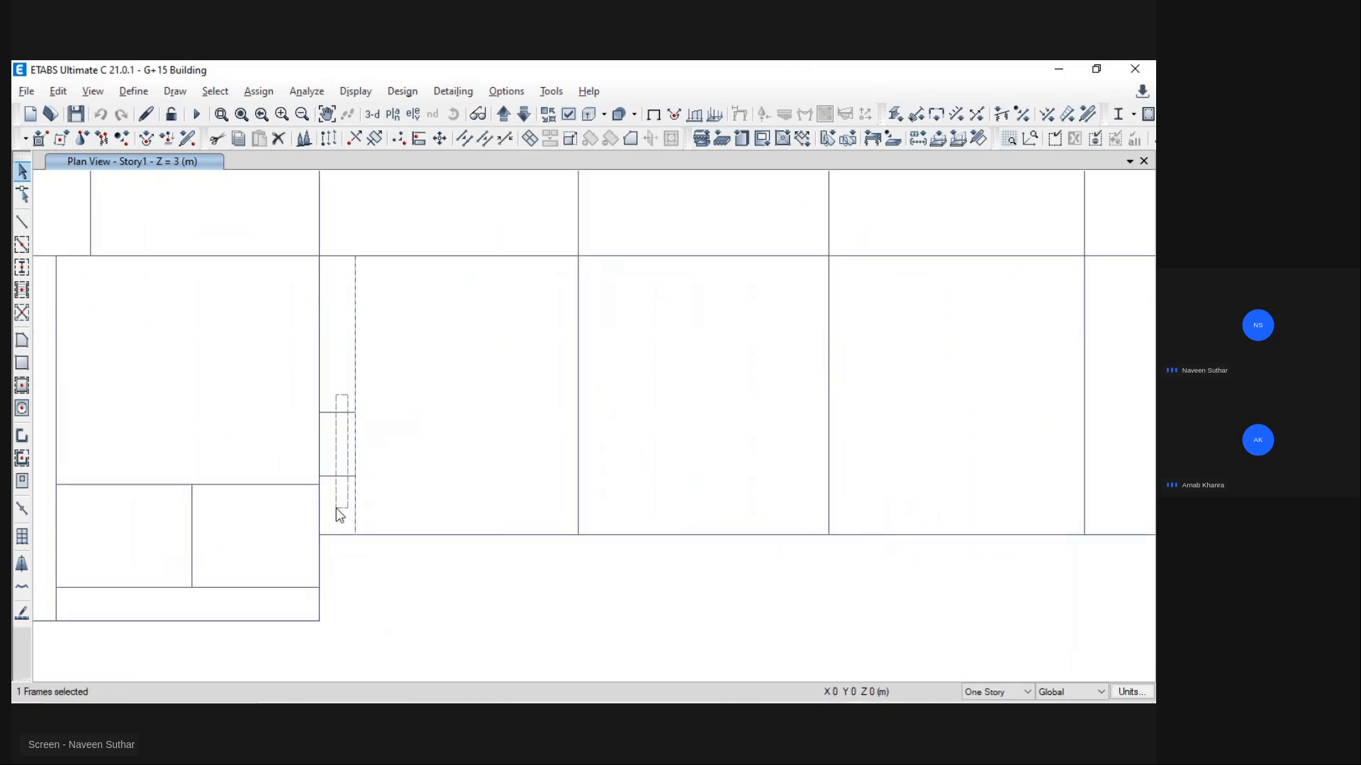
pyautogui.scroll(-5, 338, 510)
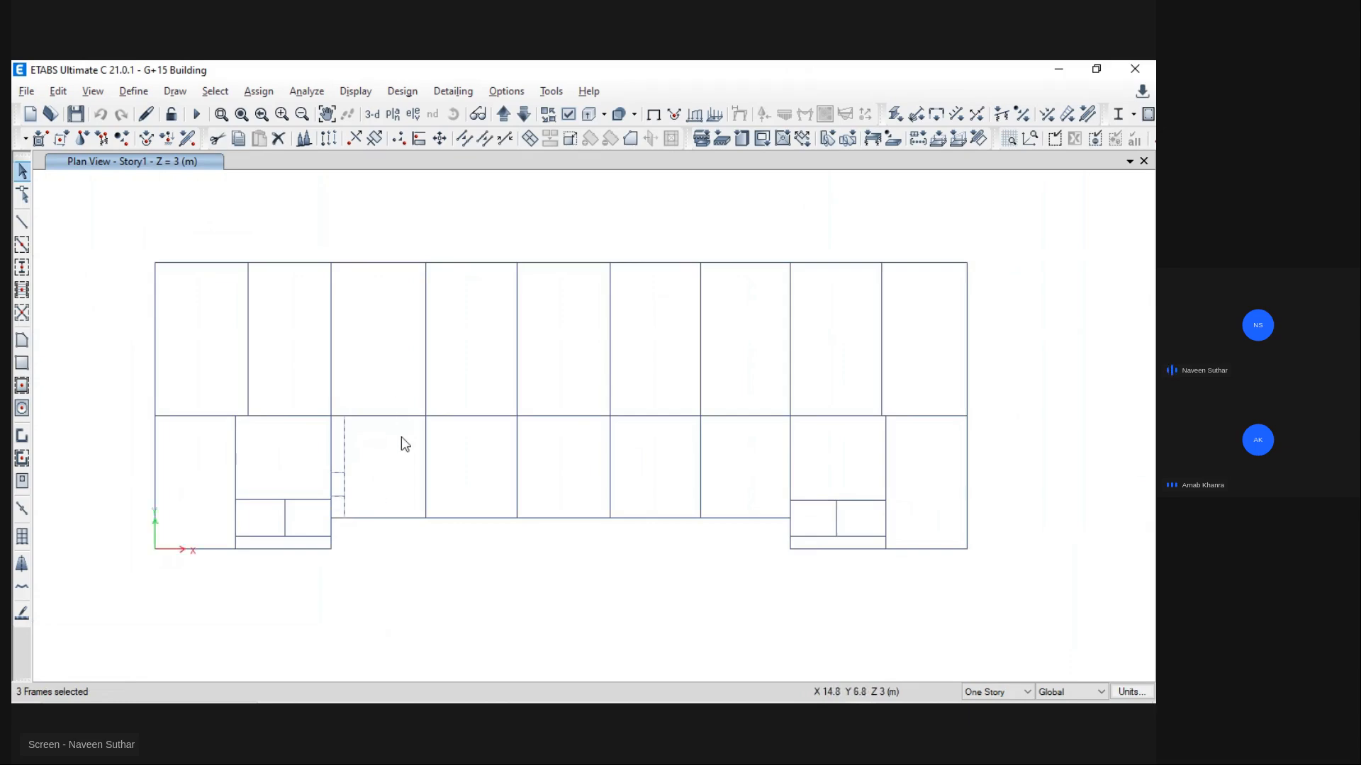
pyautogui.click(58, 90)
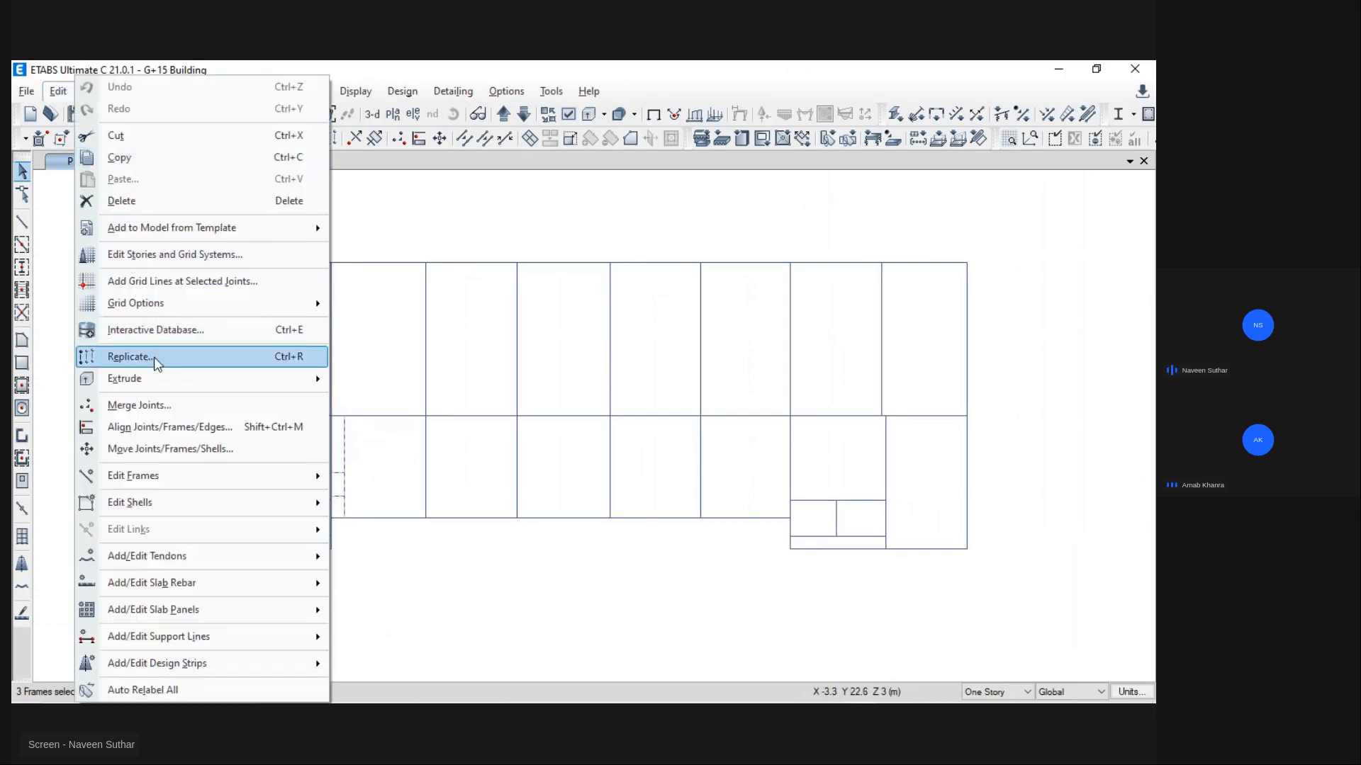
pyautogui.click(124, 359)
pyautogui.moveTo(623, 189)
pyautogui.mouseDown()
pyautogui.moveTo(69, 216)
pyautogui.moveTo(220, 207)
pyautogui.mouseUp()
pyautogui.click(154, 244)
pyautogui.click(220, 416)
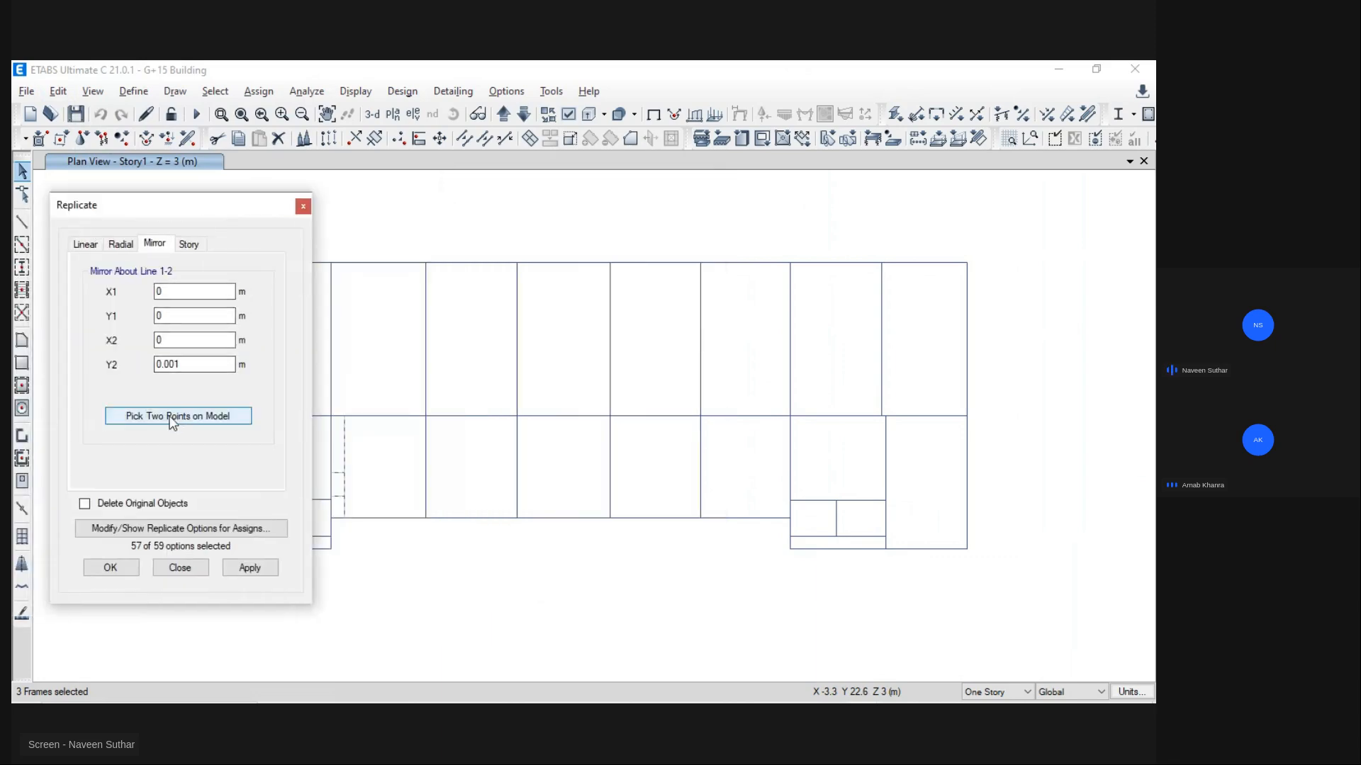
pyautogui.click(701, 264)
pyautogui.click(701, 518)
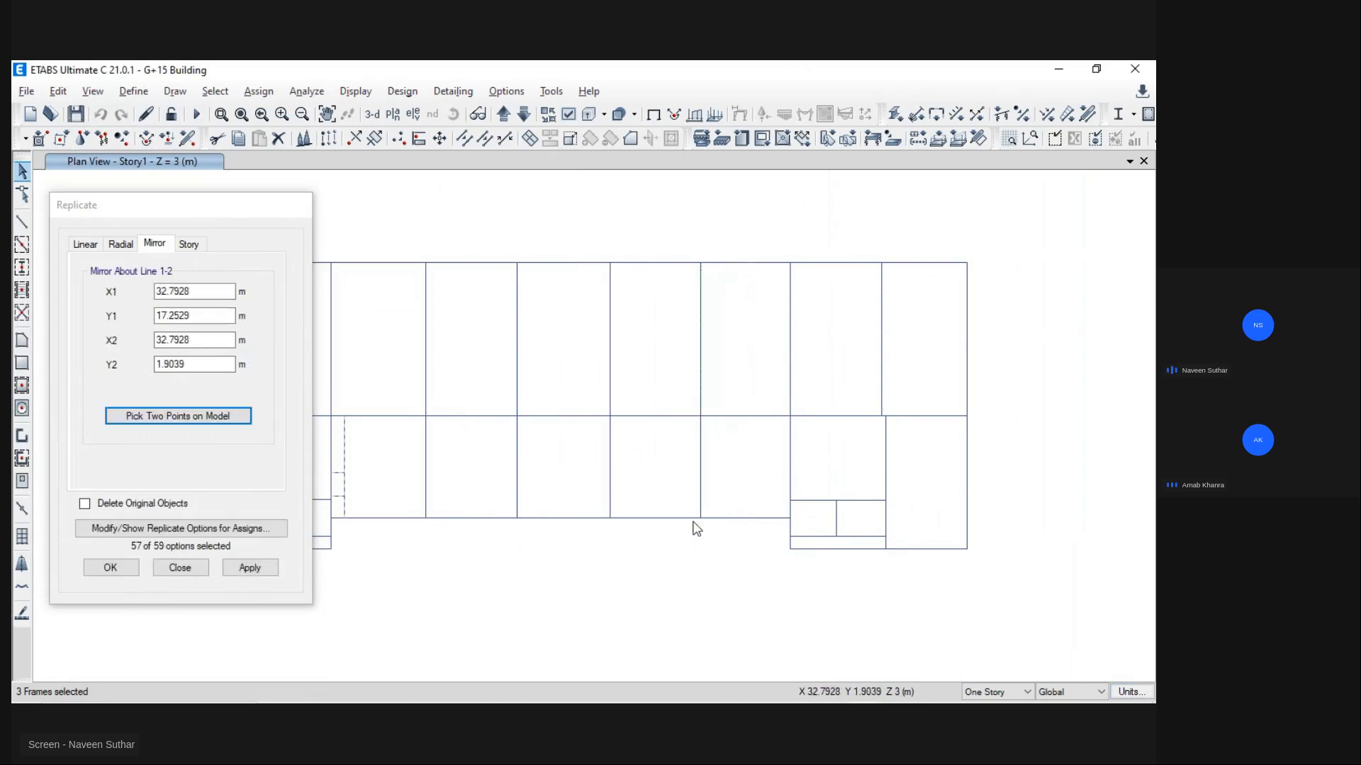
pyautogui.click(248, 570)
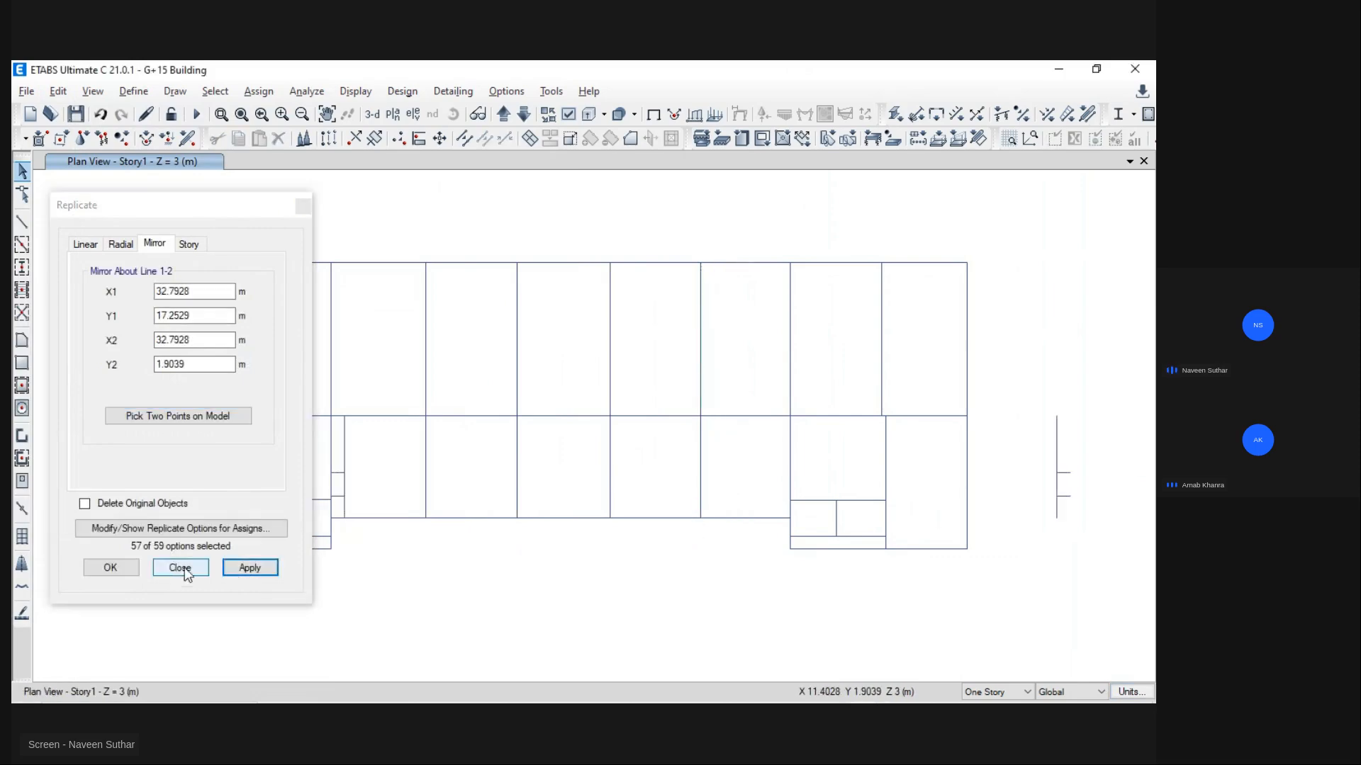
pyautogui.click(180, 568)
# Step: Move the mirrored beams by -16.81 m in X and -0.2263 m in Y so the lower stub meets the east core's corner
pyautogui.moveTo(1021, 472); pyautogui.dragTo(918, 488, button='middle')
pyautogui.moveTo(936, 424); pyautogui.dragTo(997, 583)
pyautogui.click(51, 92)
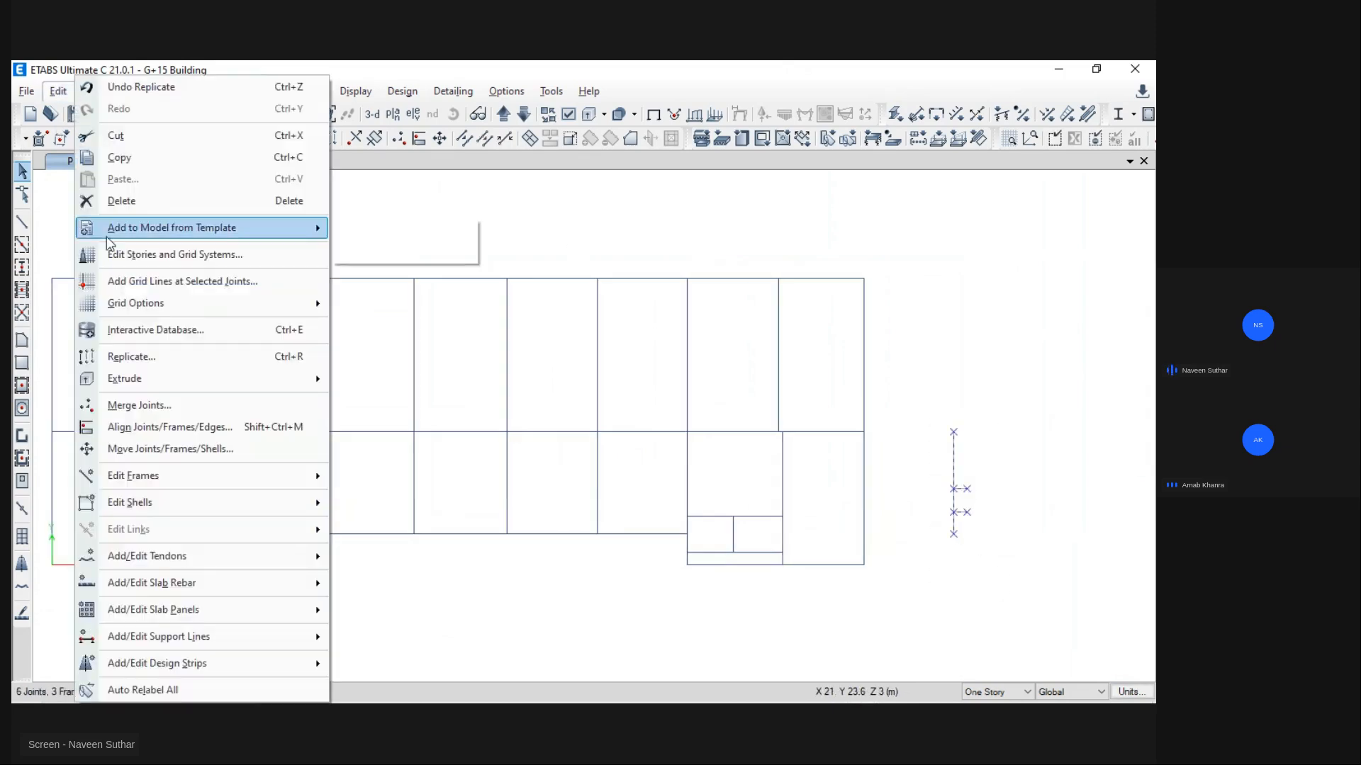
pyautogui.click(186, 449)
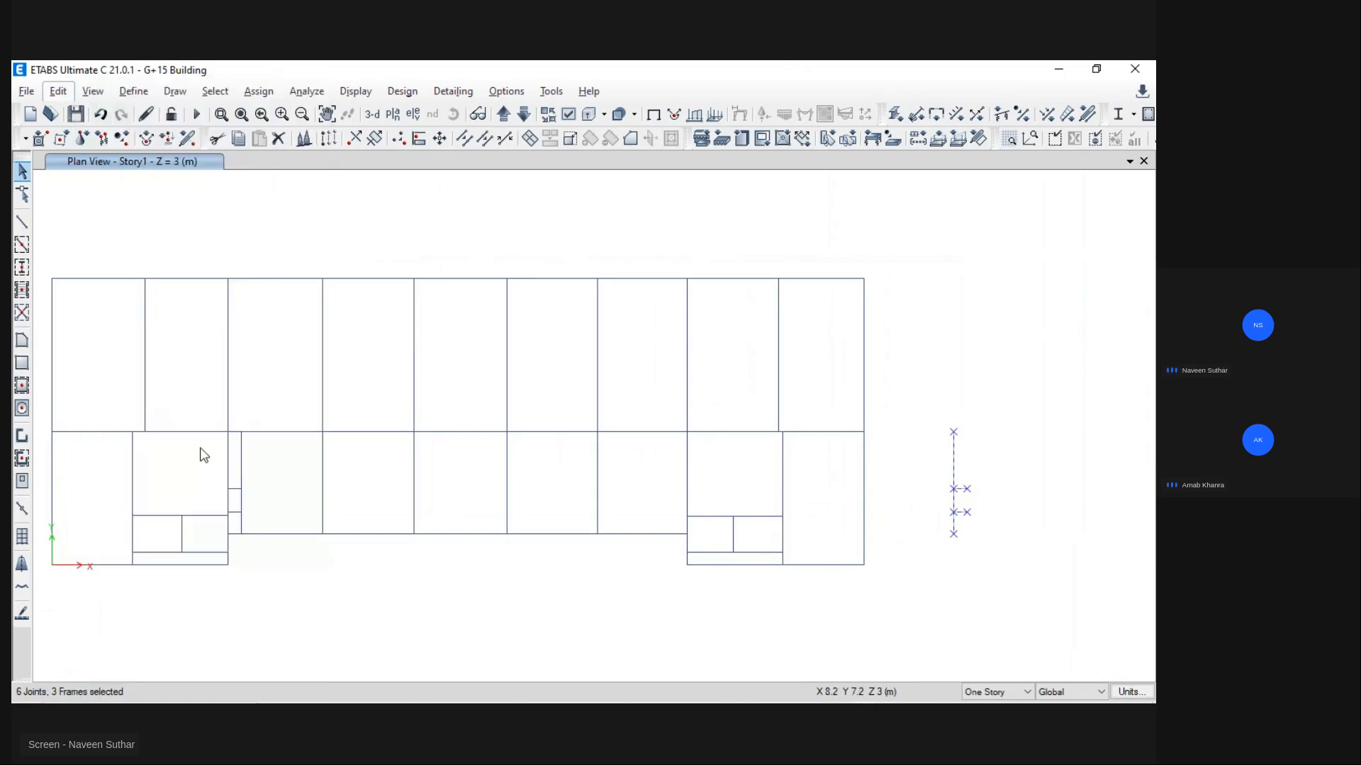
pyautogui.click(571, 414)
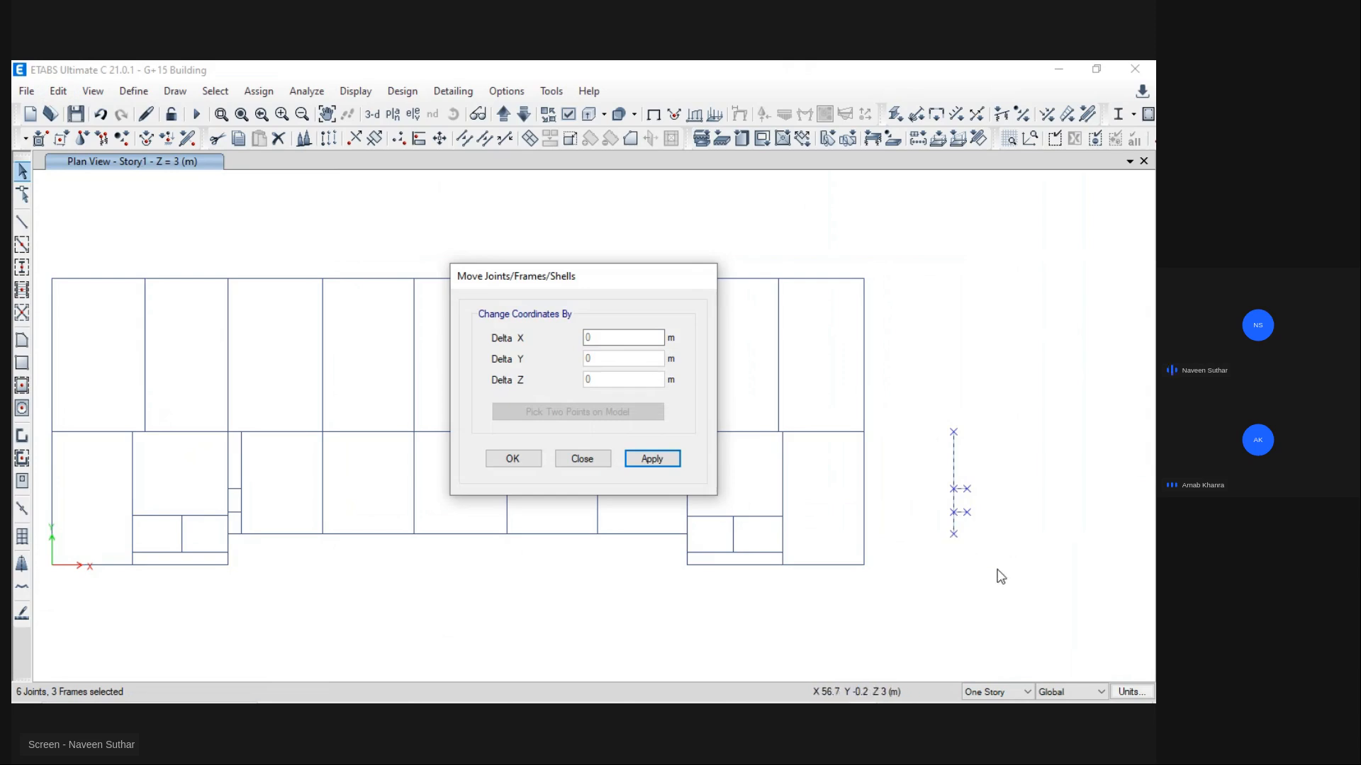
pyautogui.moveTo(580, 277); pyautogui.dragTo(429, 244)
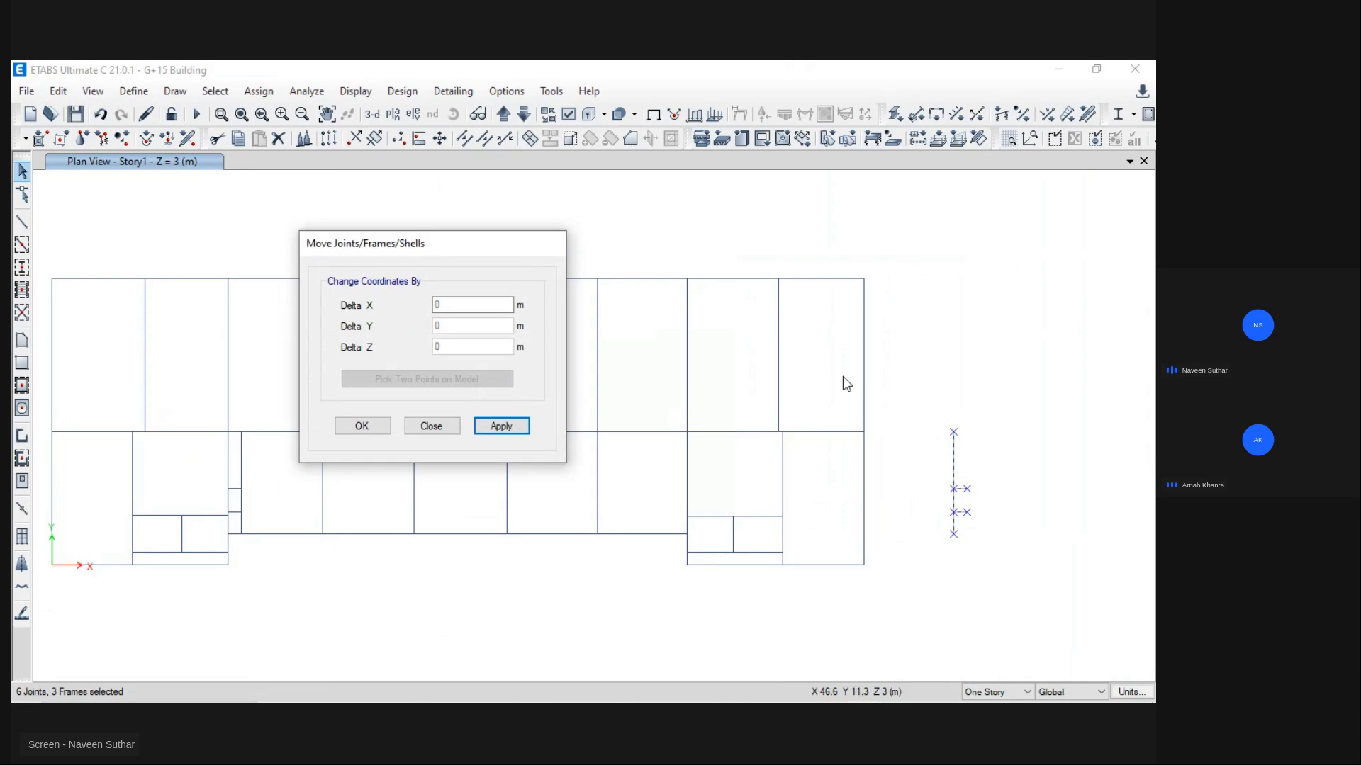
pyautogui.click(954, 512)
pyautogui.click(686, 516)
pyautogui.click(501, 426)
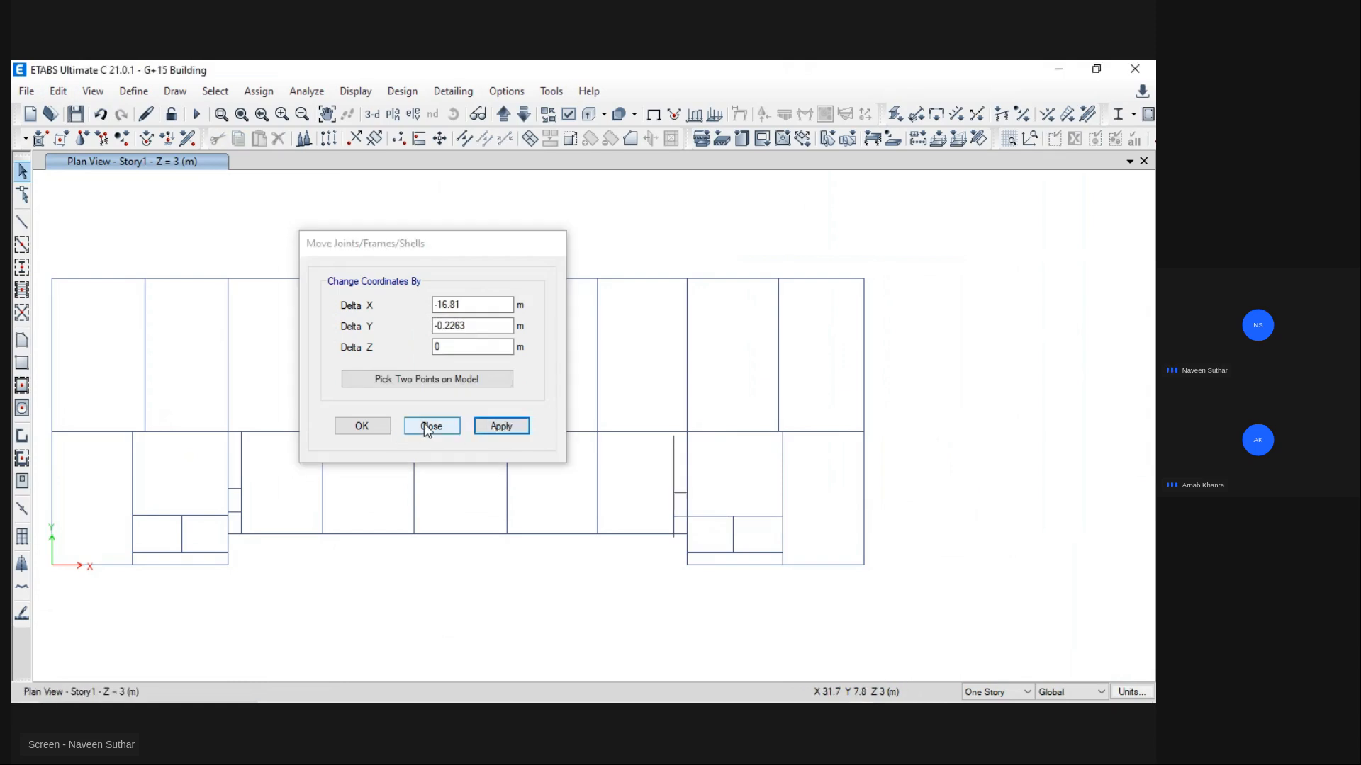
pyautogui.click(380, 433)
pyautogui.scroll(3, 718, 515)
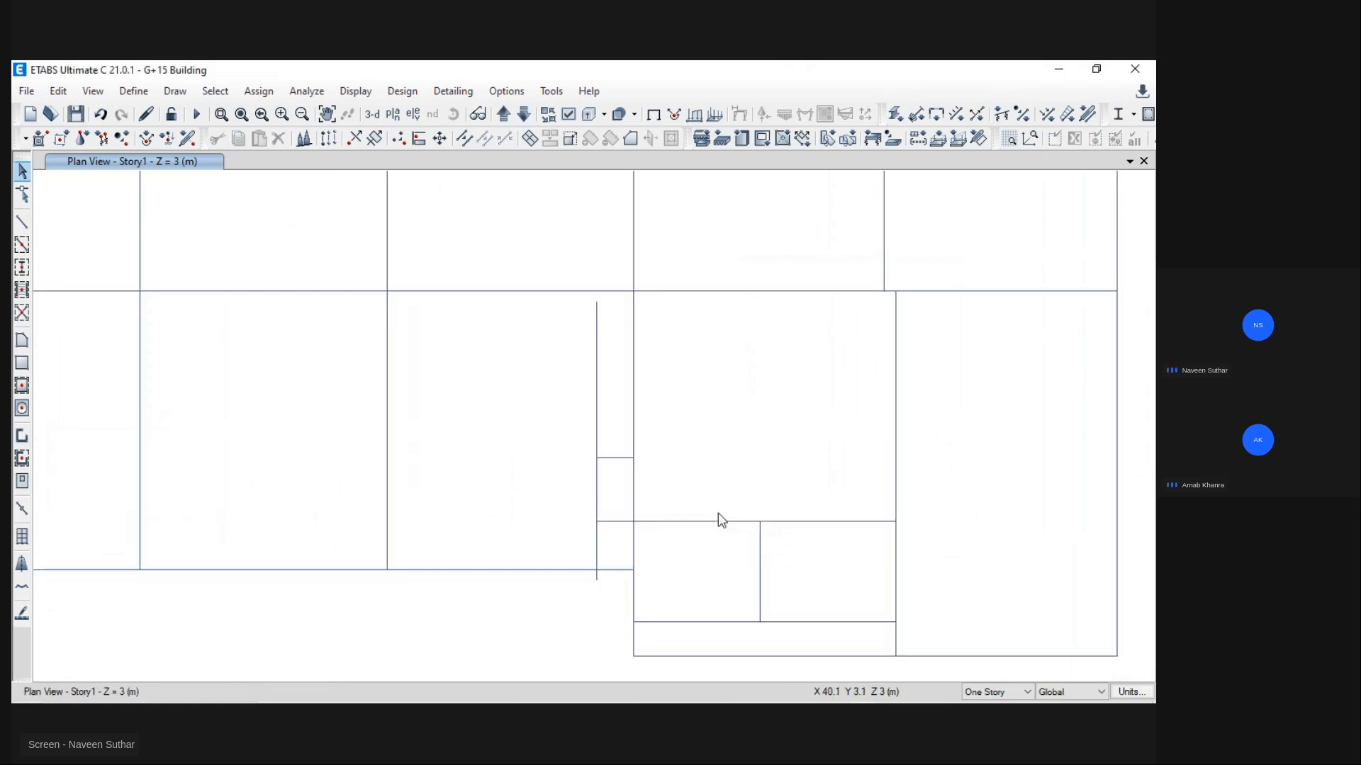
pyautogui.moveTo(615, 398); pyautogui.dragTo(555, 536)
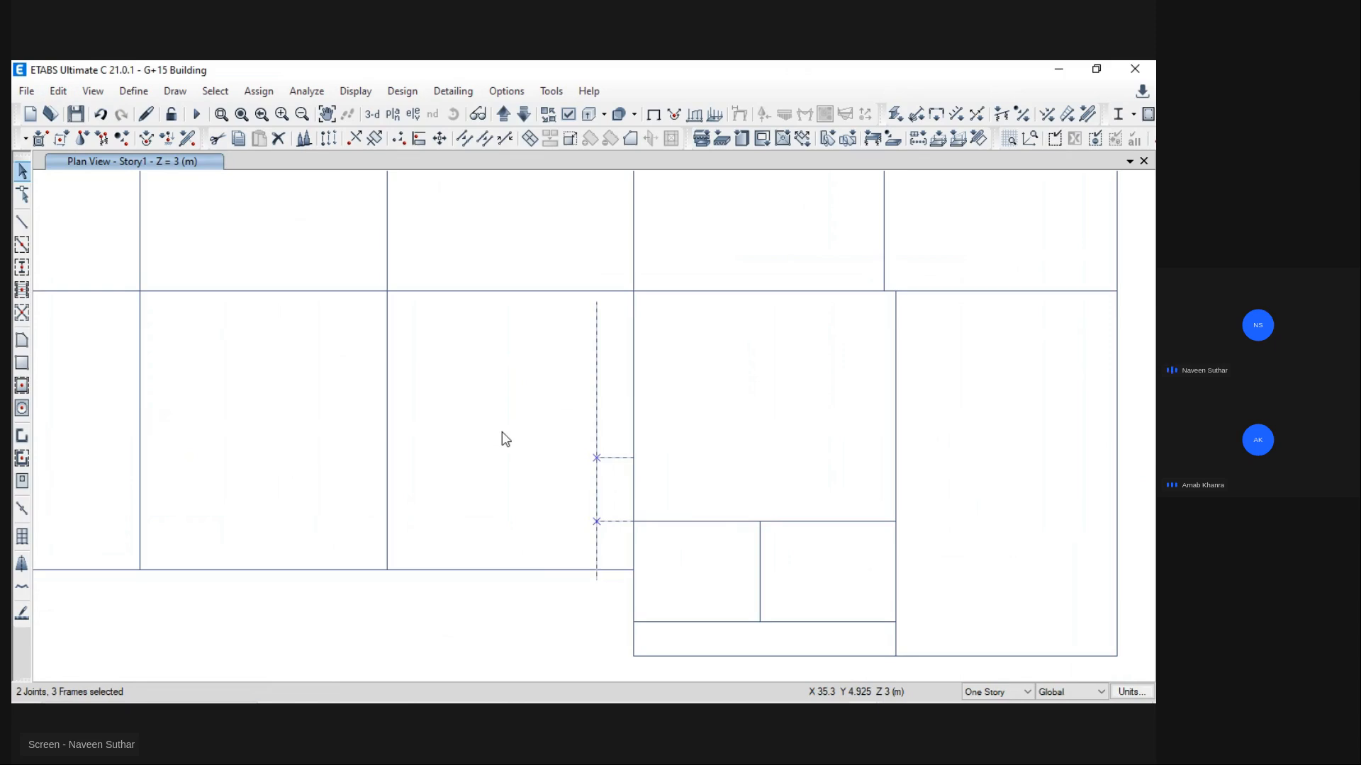
pyautogui.click(59, 90)
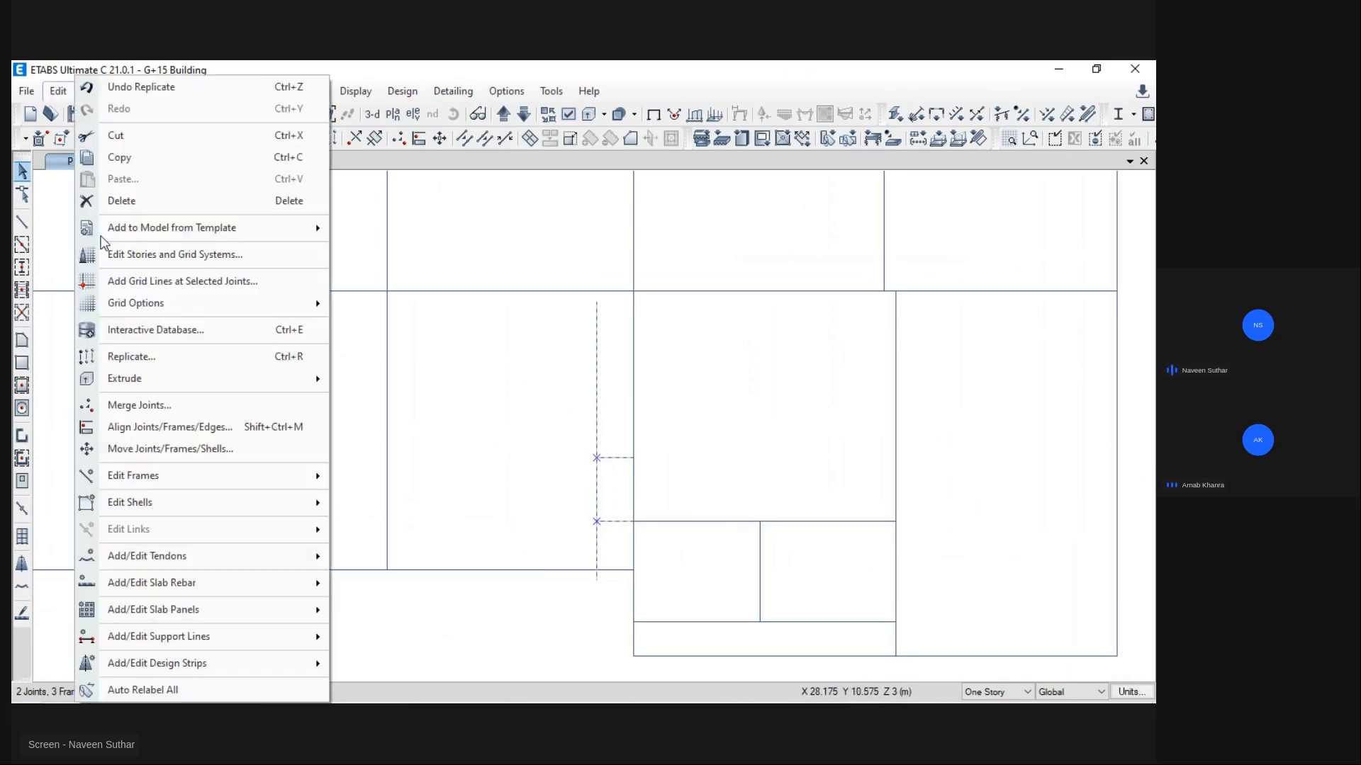
pyautogui.click(167, 448)
pyautogui.click(453, 379)
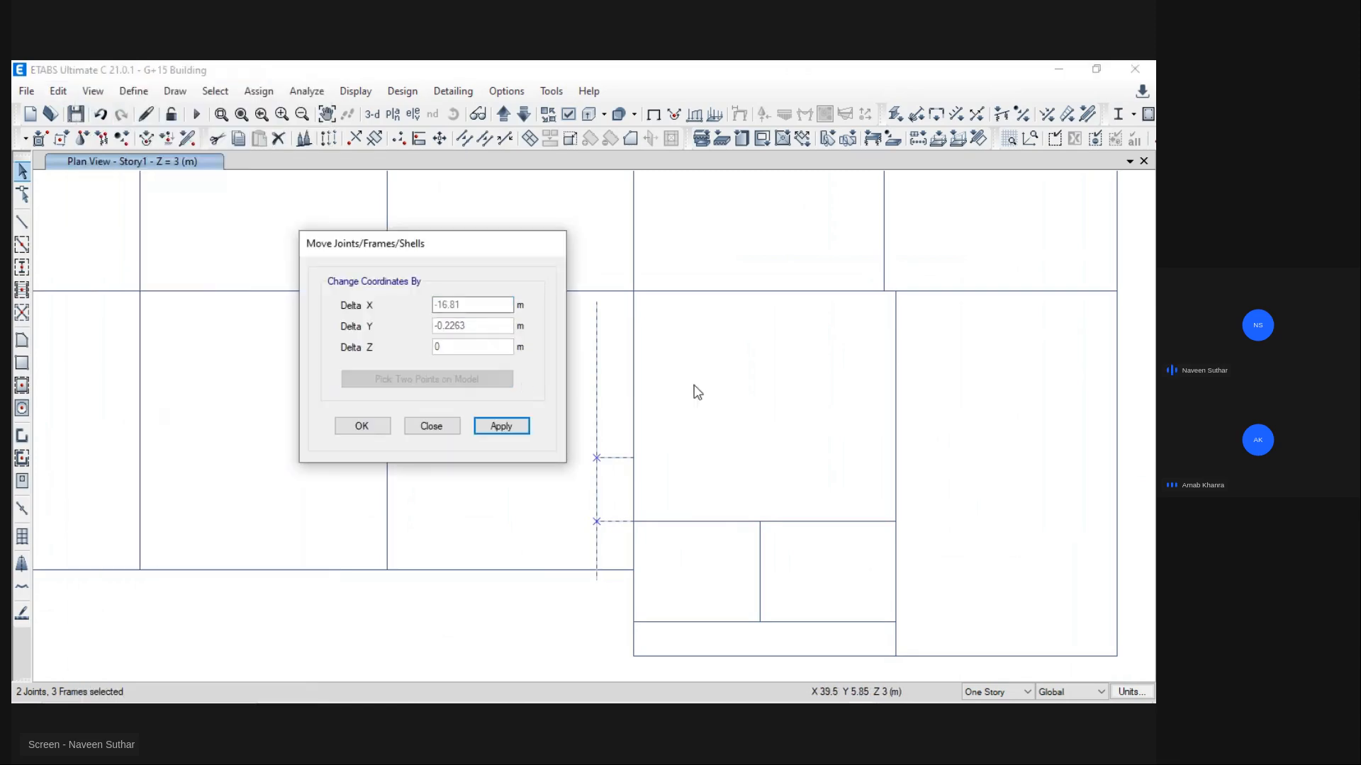
pyautogui.click(597, 302)
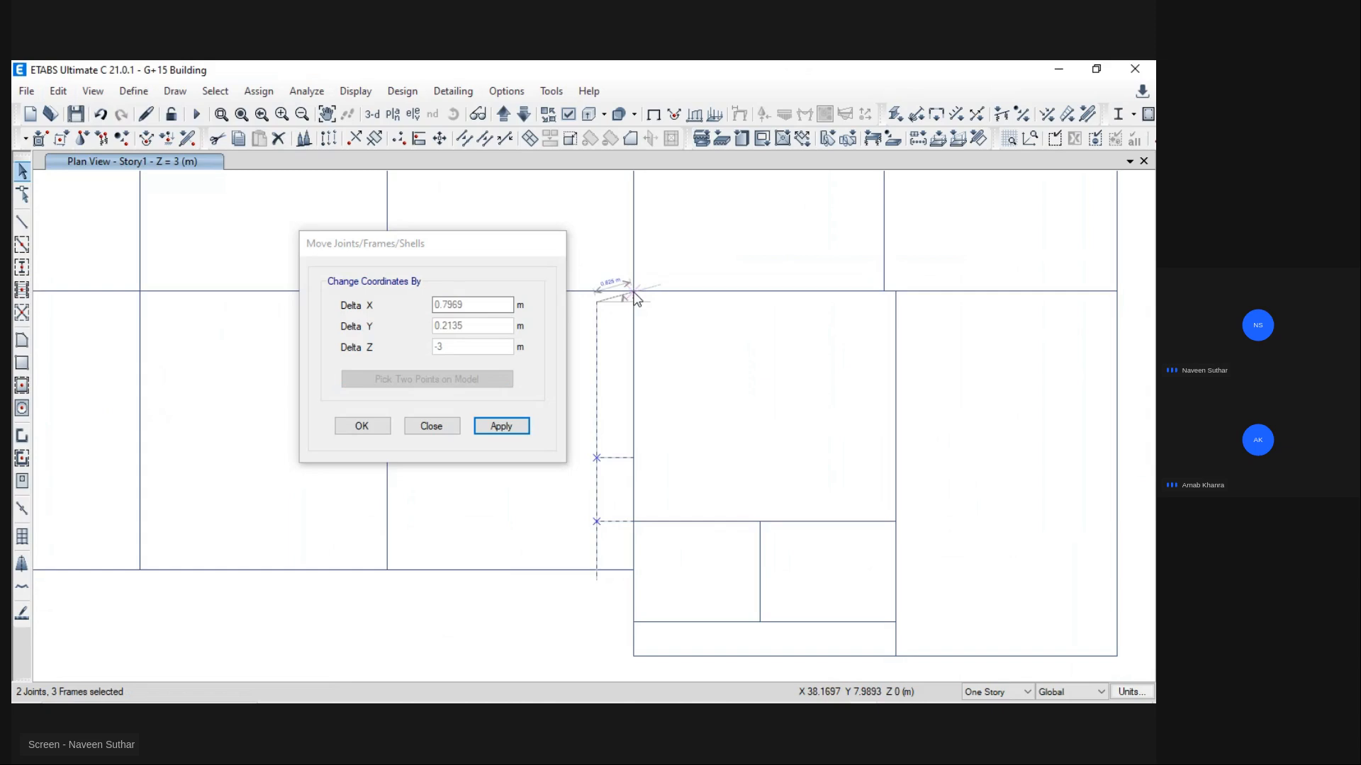
pyautogui.click(631, 292)
pyautogui.click(437, 430)
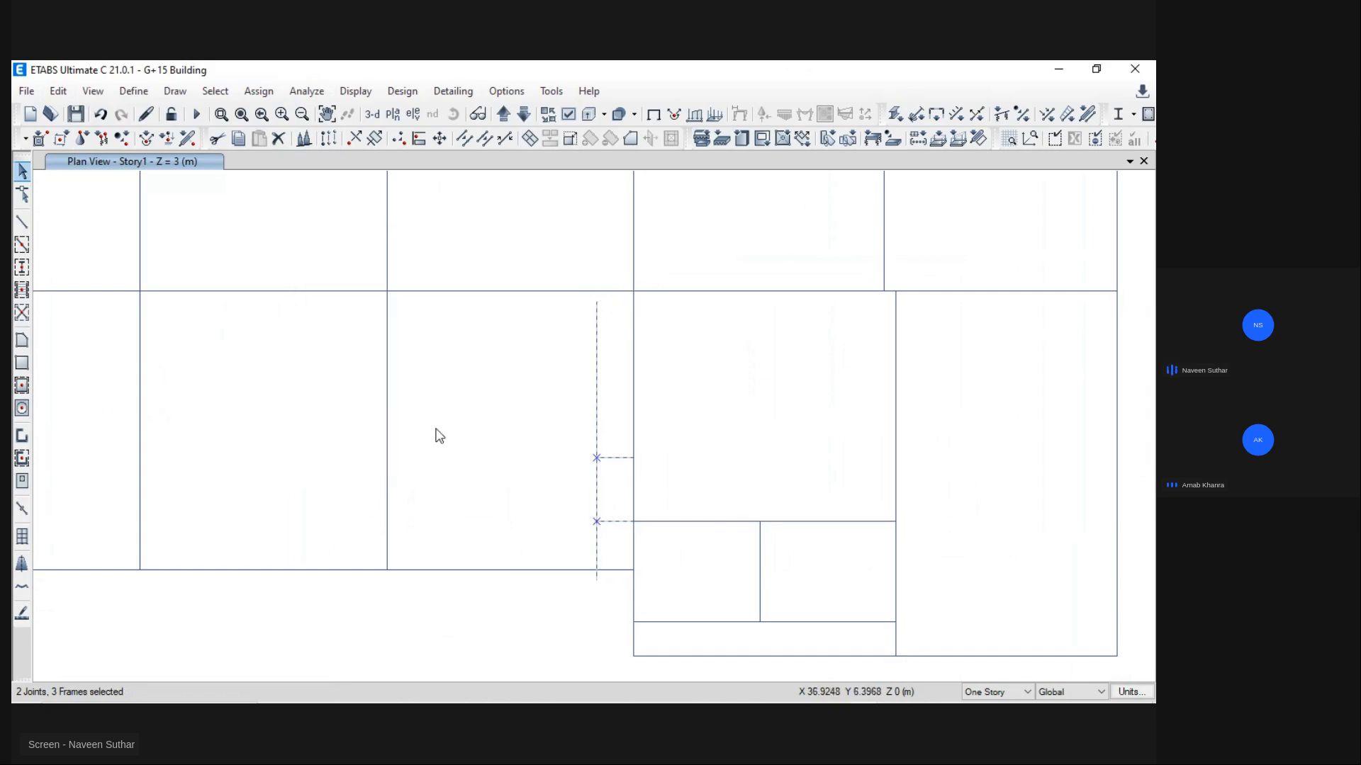
# Step: Select the frames and joints across both parts of the plan and divide them at intersections with selected frames and joints
pyautogui.scroll(-5, 650, 399)
pyautogui.scroll(3, 697, 373)
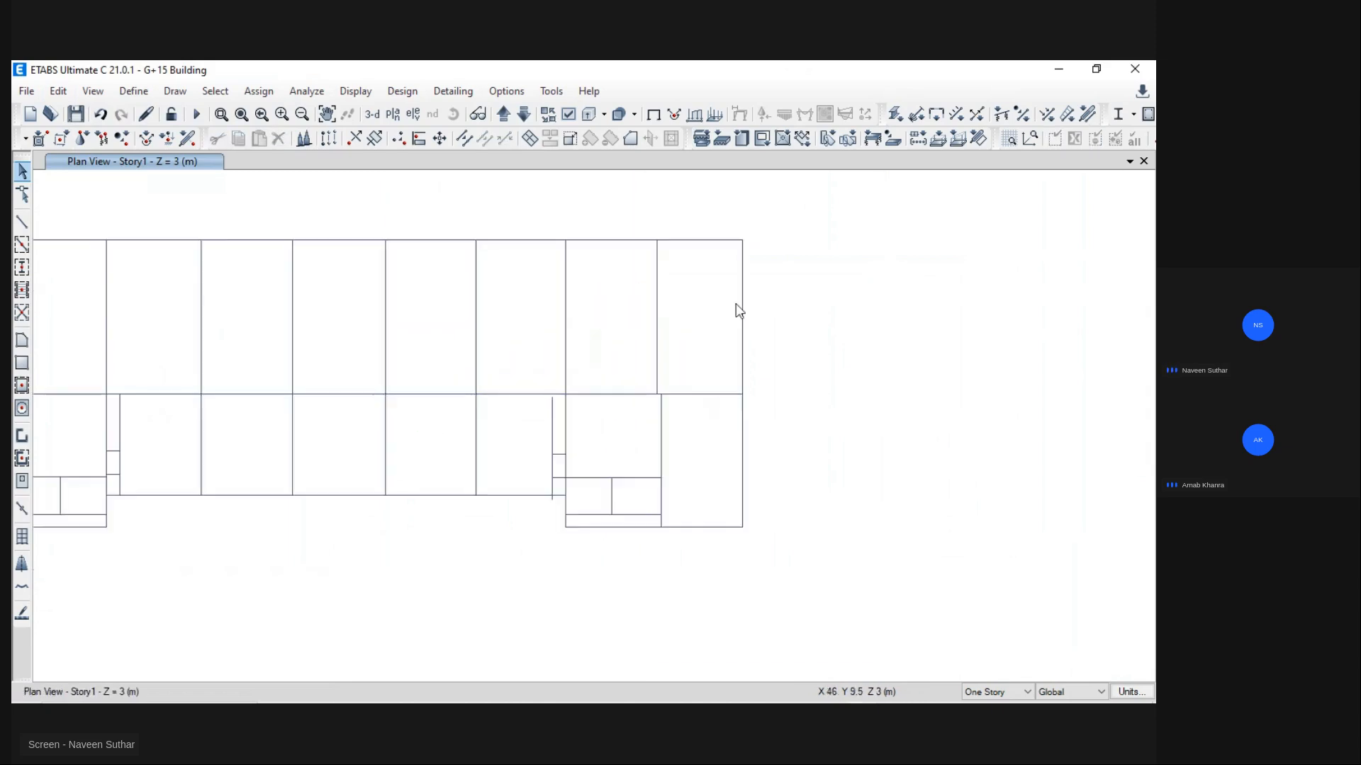
pyautogui.moveTo(693, 389); pyautogui.dragTo(892, 402, button='middle')
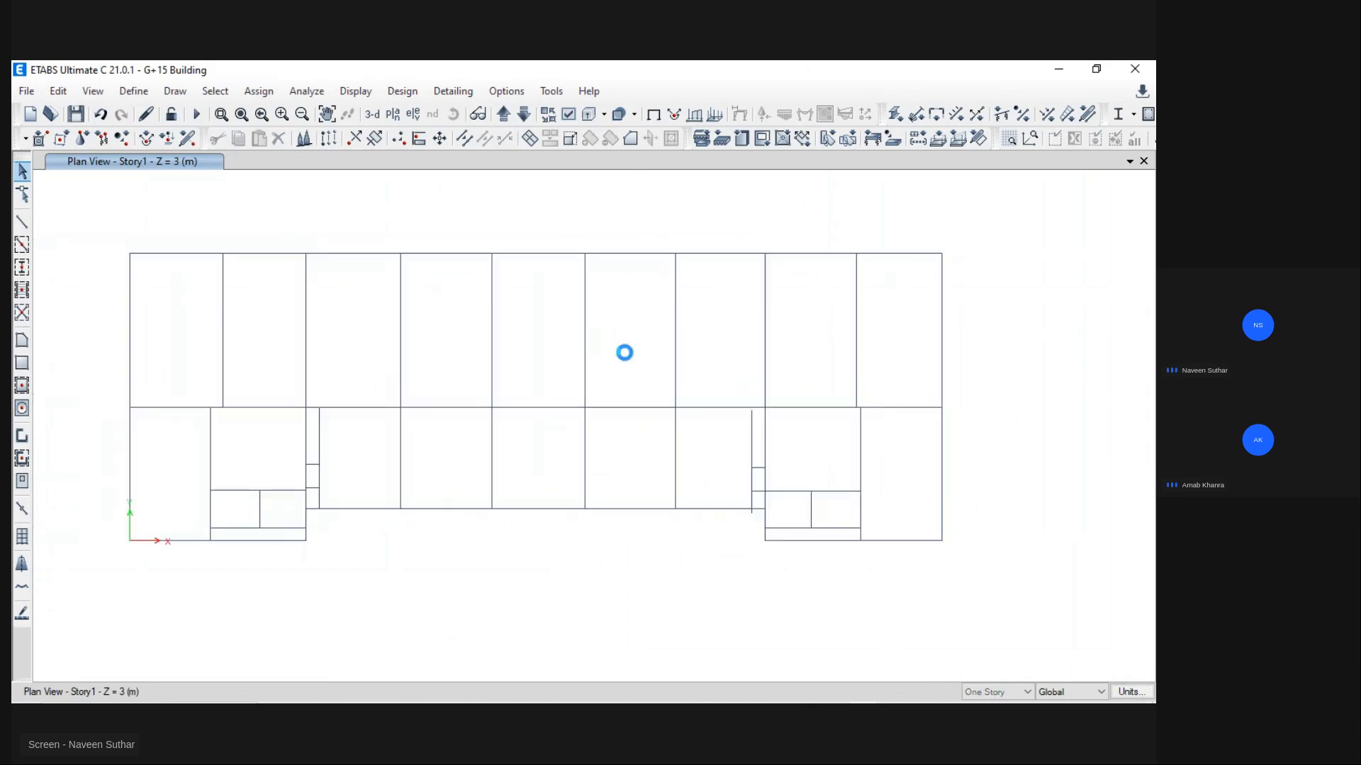
pyautogui.moveTo(108, 217); pyautogui.dragTo(707, 594)
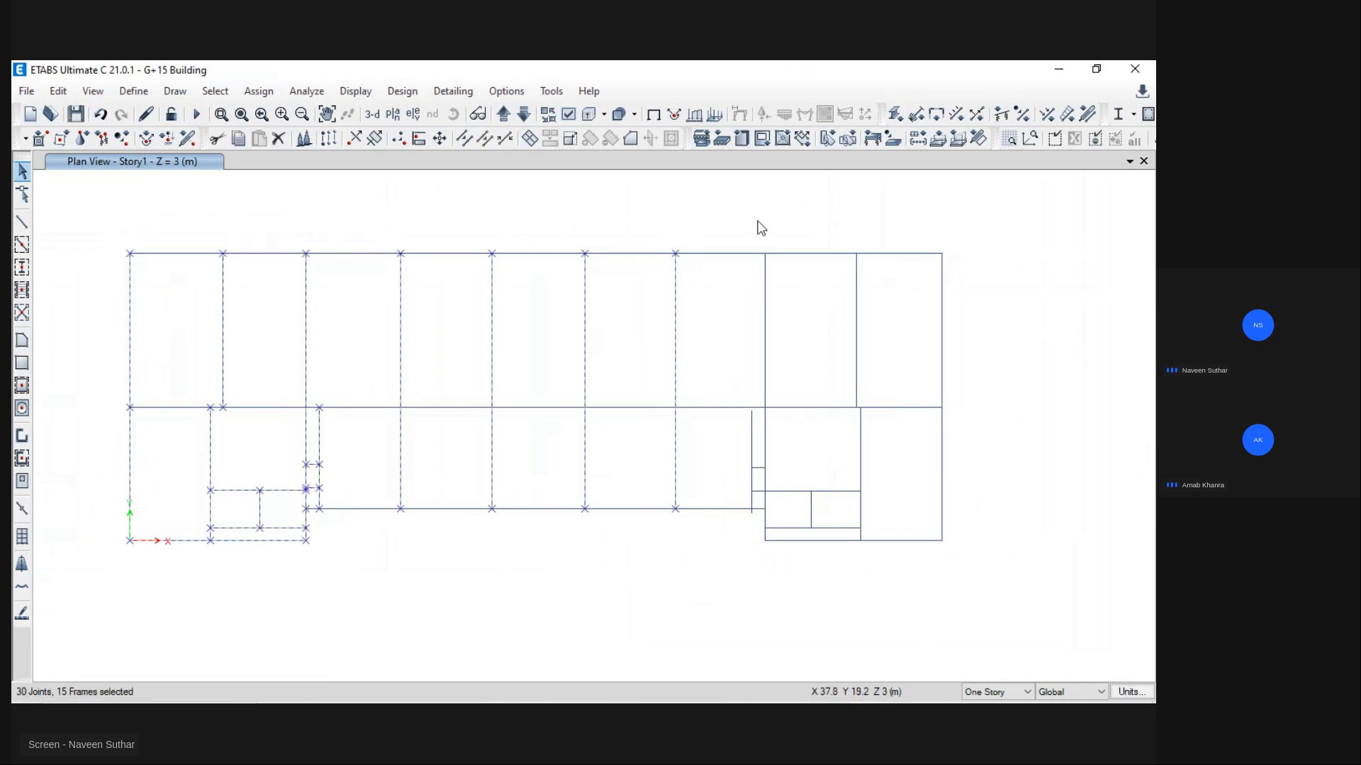
pyautogui.moveTo(760, 229); pyautogui.dragTo(966, 605)
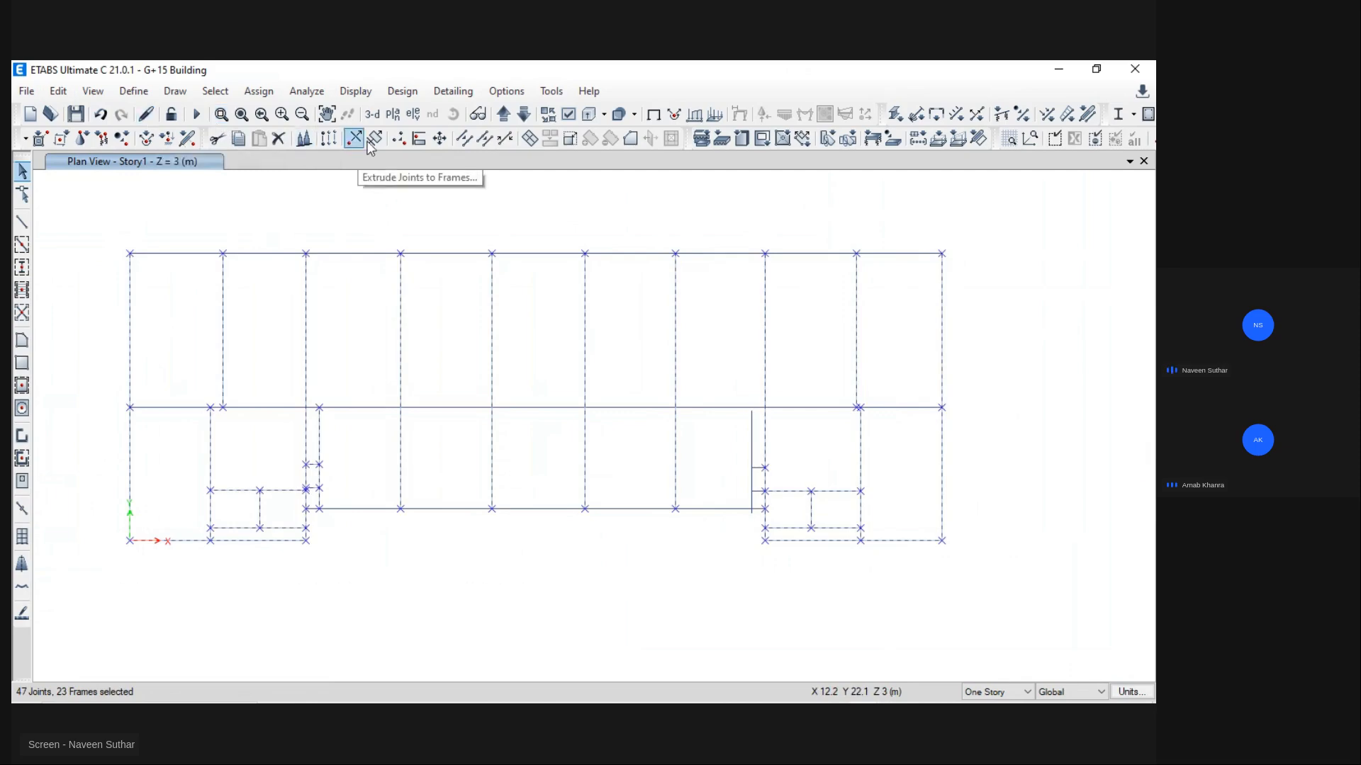
pyautogui.click(465, 139)
pyautogui.click(515, 376)
pyautogui.click(642, 442)
pyautogui.click(505, 440)
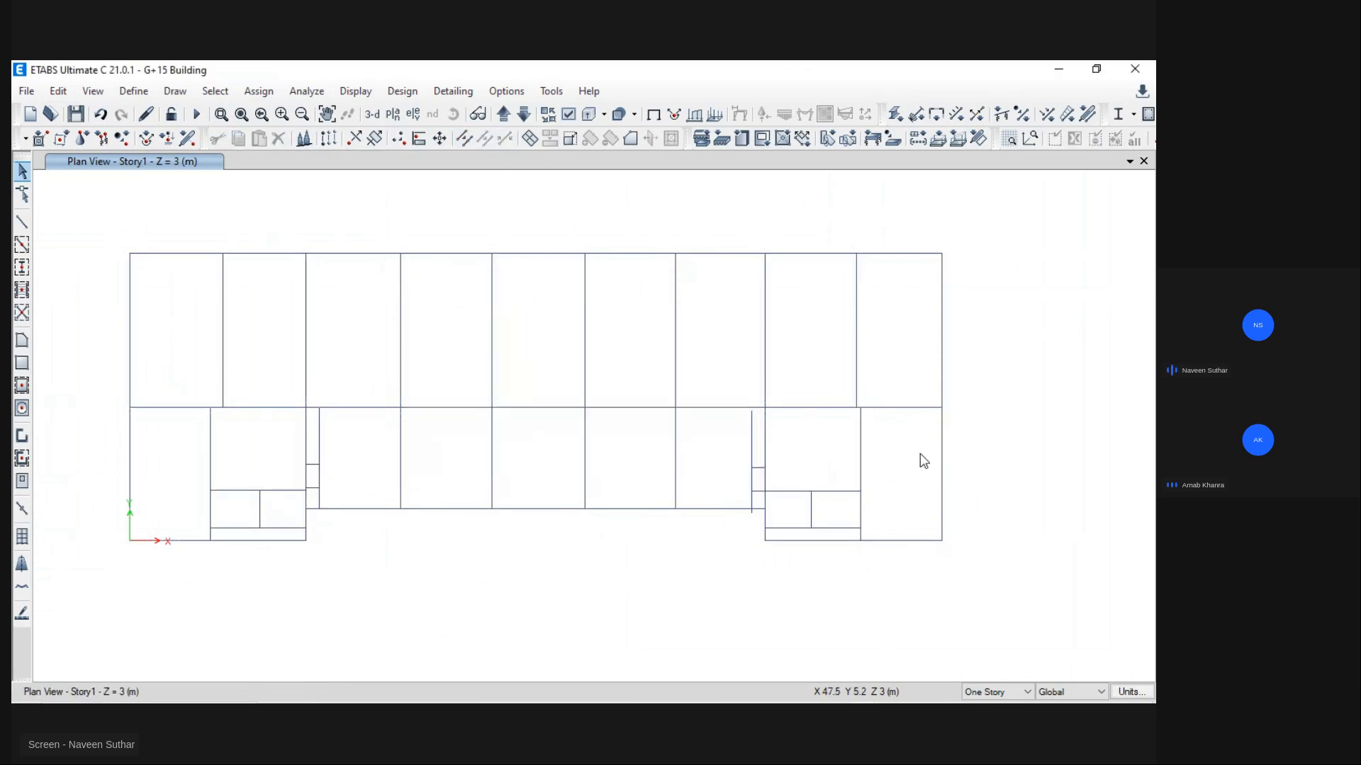
pyautogui.scroll(3, 924, 460)
pyautogui.moveTo(489, 457); pyautogui.dragTo(420, 576)
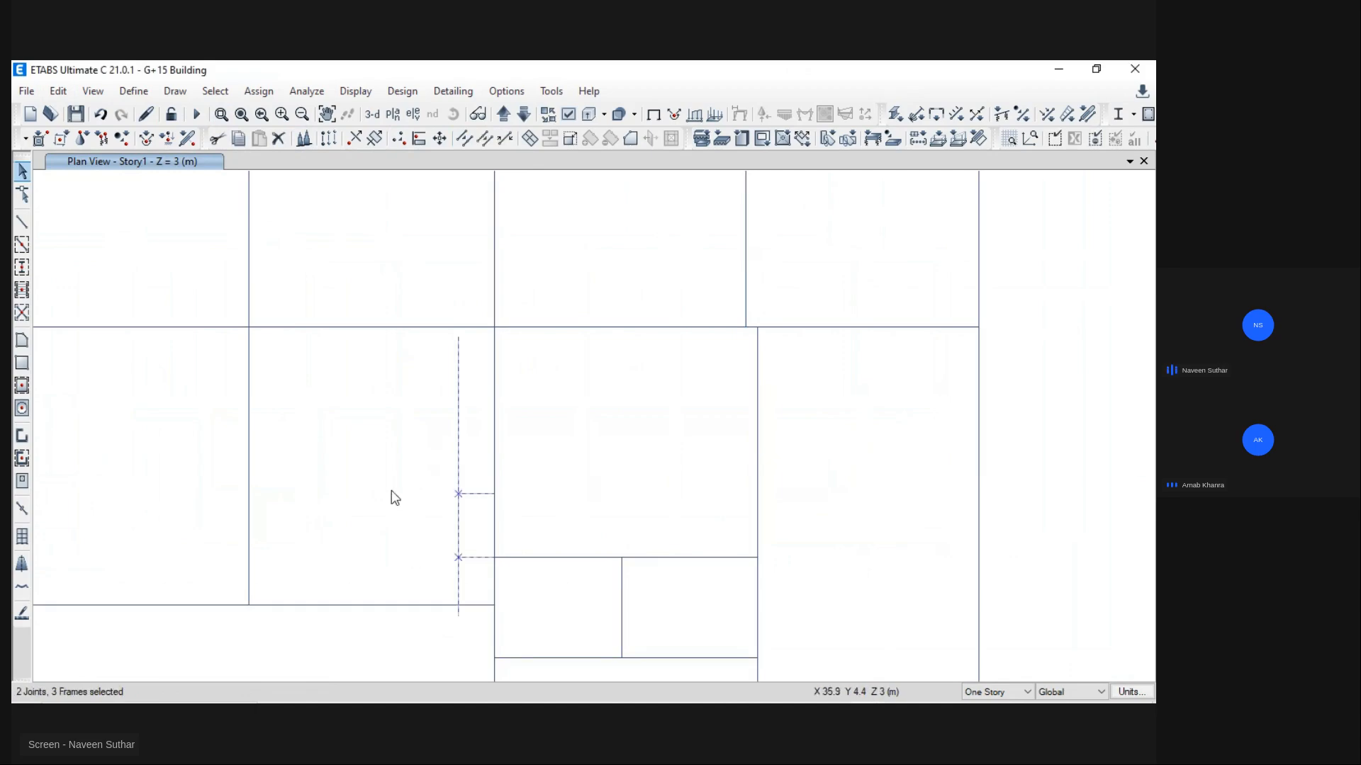
pyautogui.click(58, 91)
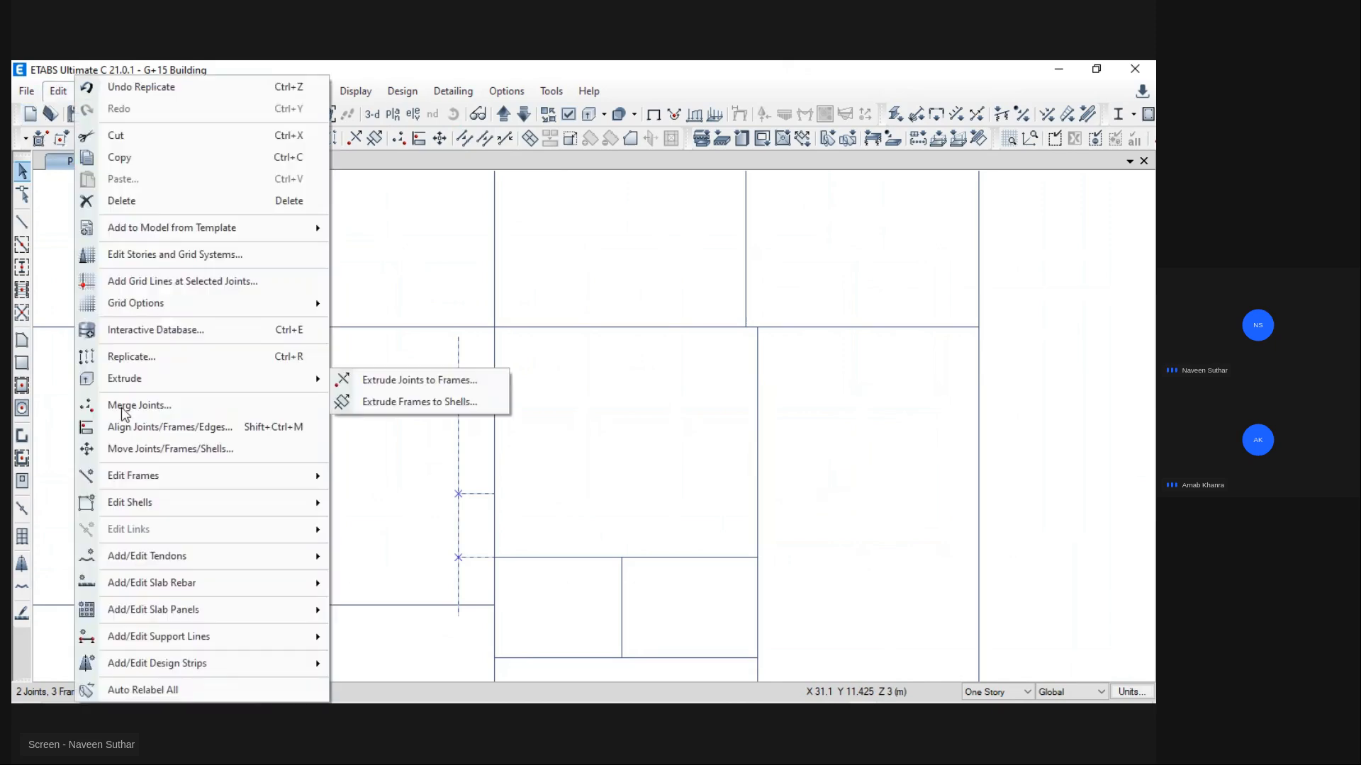
pyautogui.click(224, 451)
pyautogui.moveTo(492, 243); pyautogui.dragTo(310, 252)
pyautogui.click(307, 385)
pyautogui.click(460, 328)
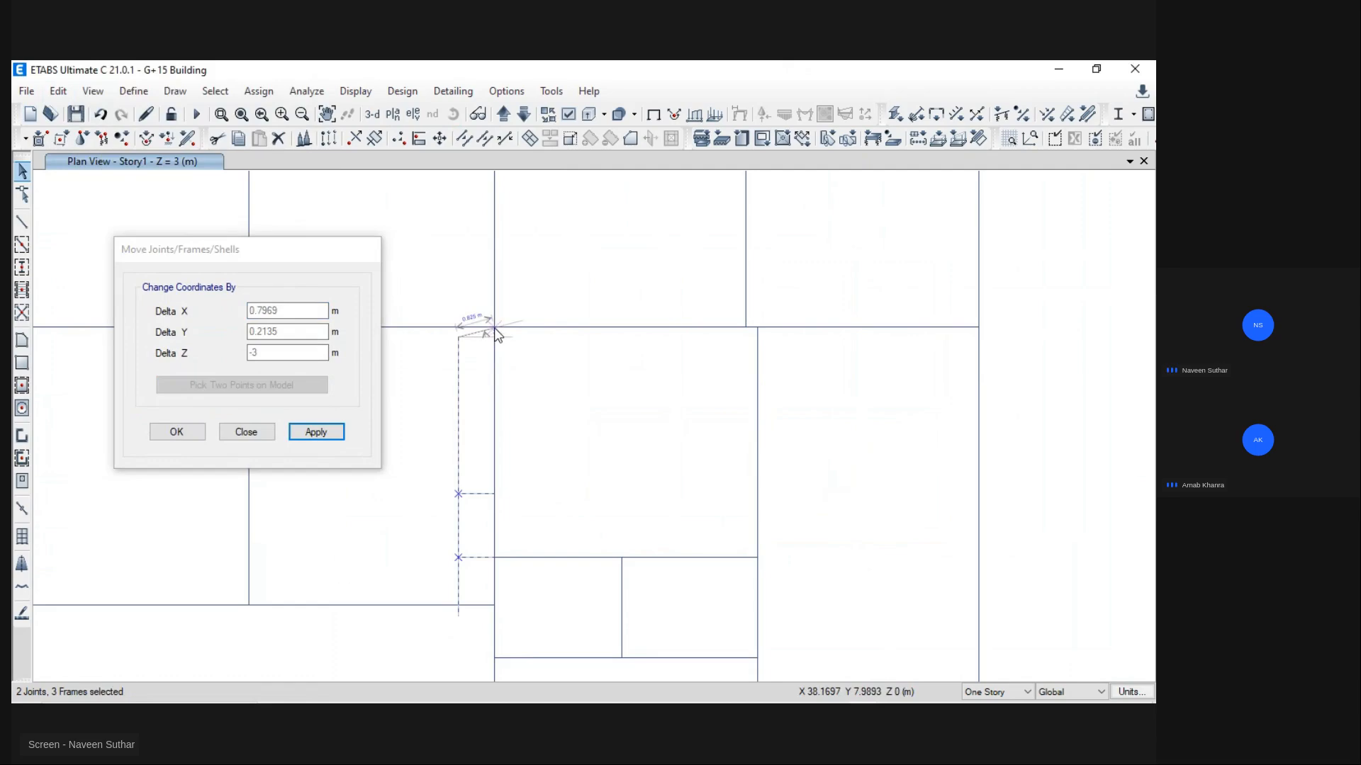
pyautogui.click(495, 328)
pyautogui.click(263, 433)
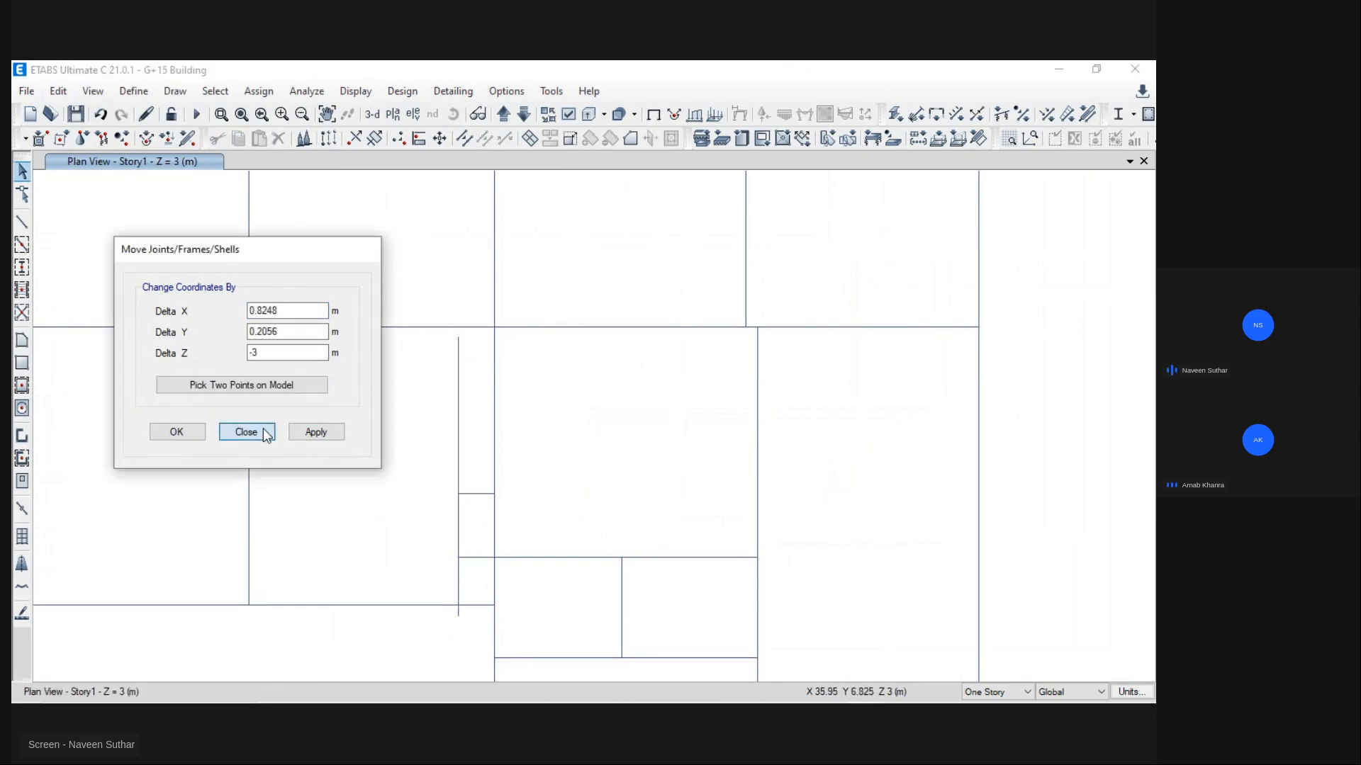
# Step: Divide the long middle horizontal beam and the crossing vertical beam at the east core at intersections with selected frames and joints
pyautogui.click(507, 328)
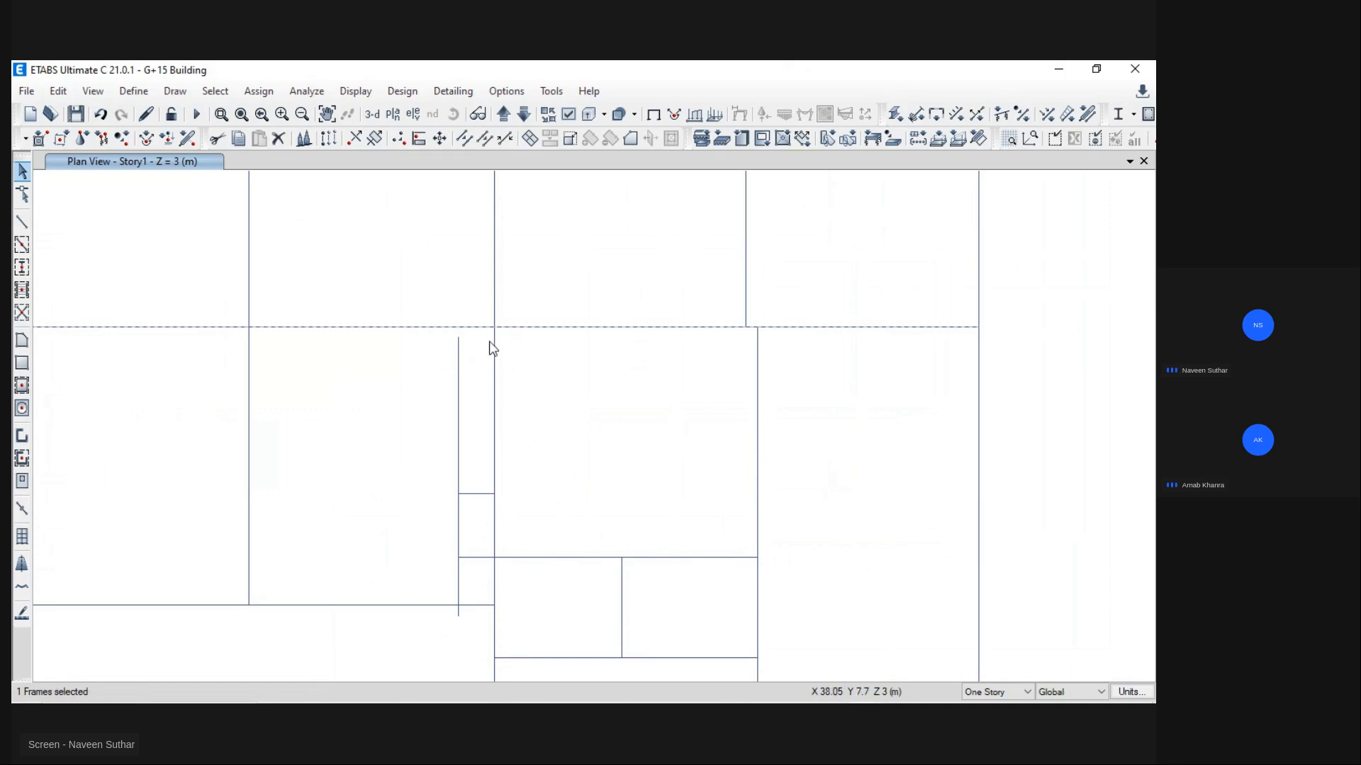
pyautogui.click(495, 349)
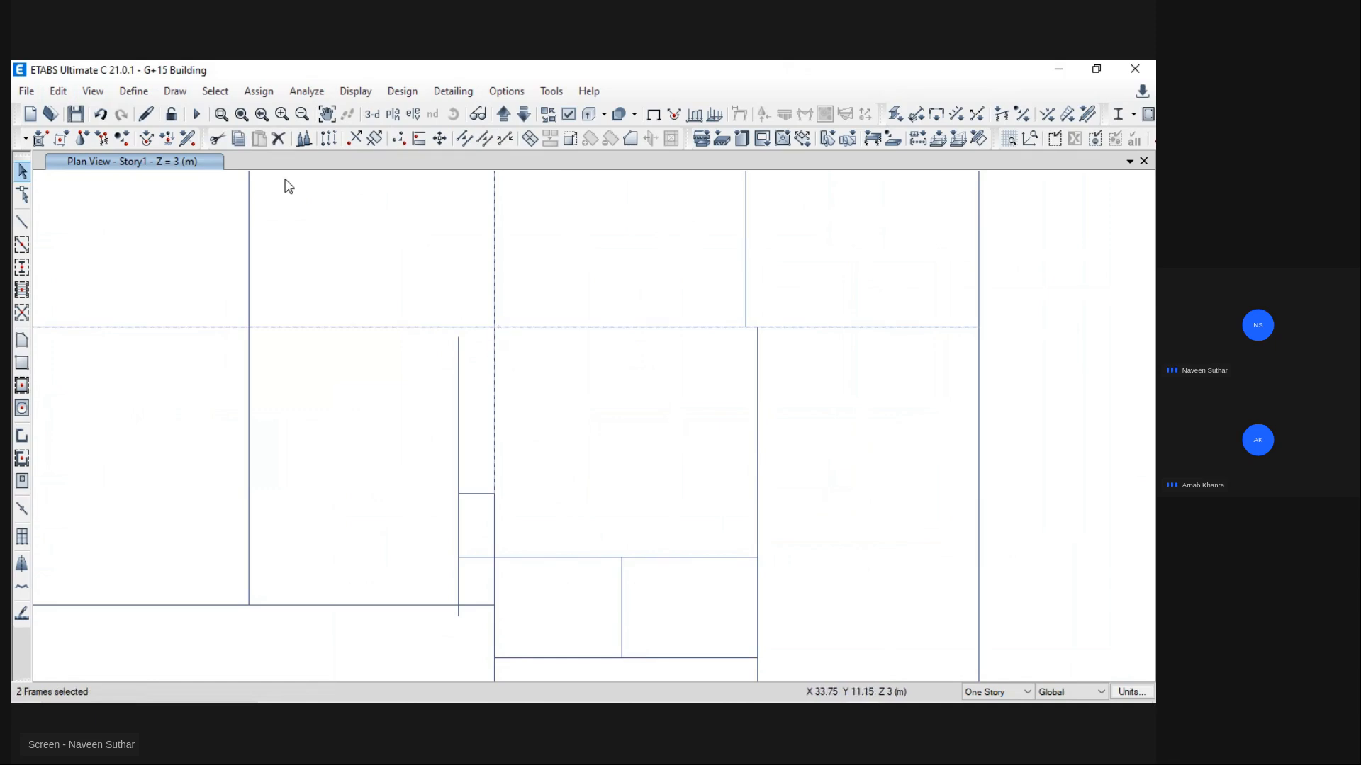
pyautogui.click(464, 139)
pyautogui.moveTo(558, 299); pyautogui.dragTo(213, 289)
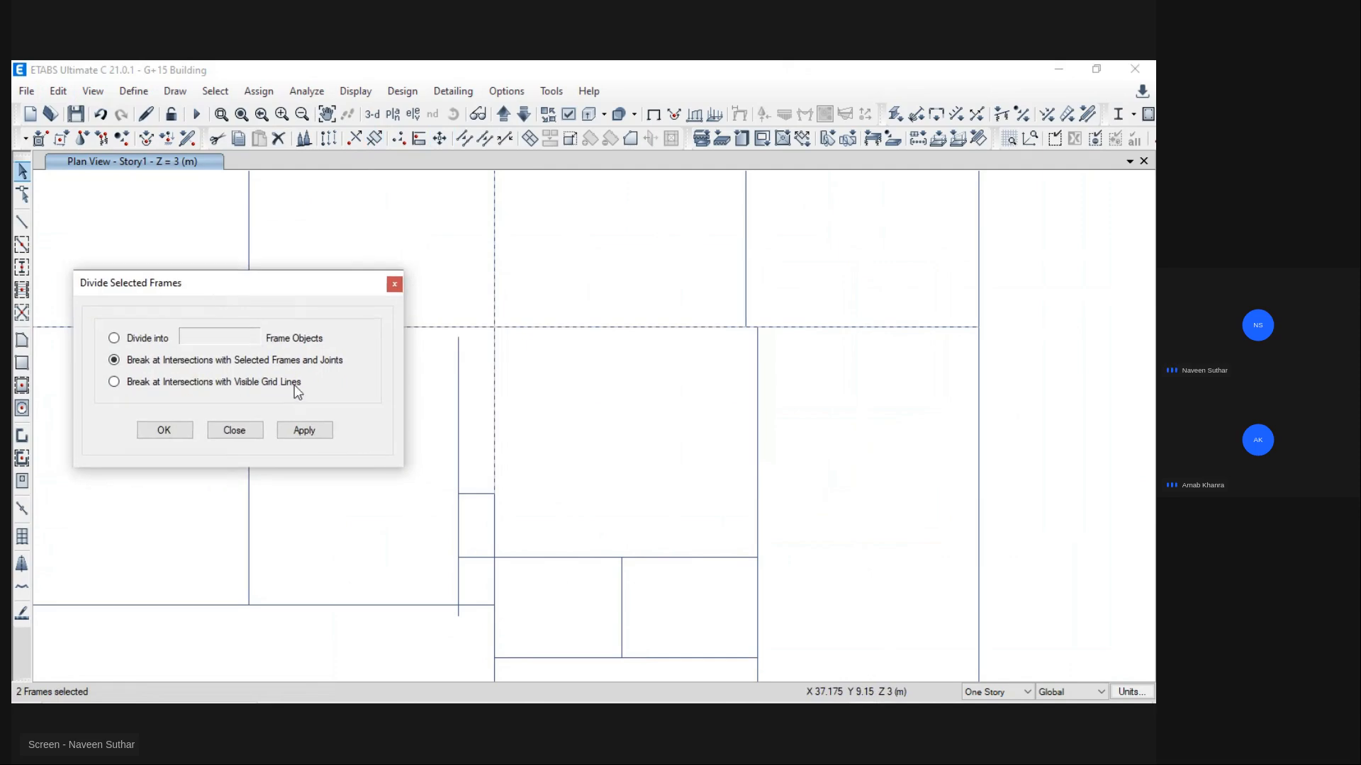
pyautogui.click(305, 431)
pyautogui.click(186, 431)
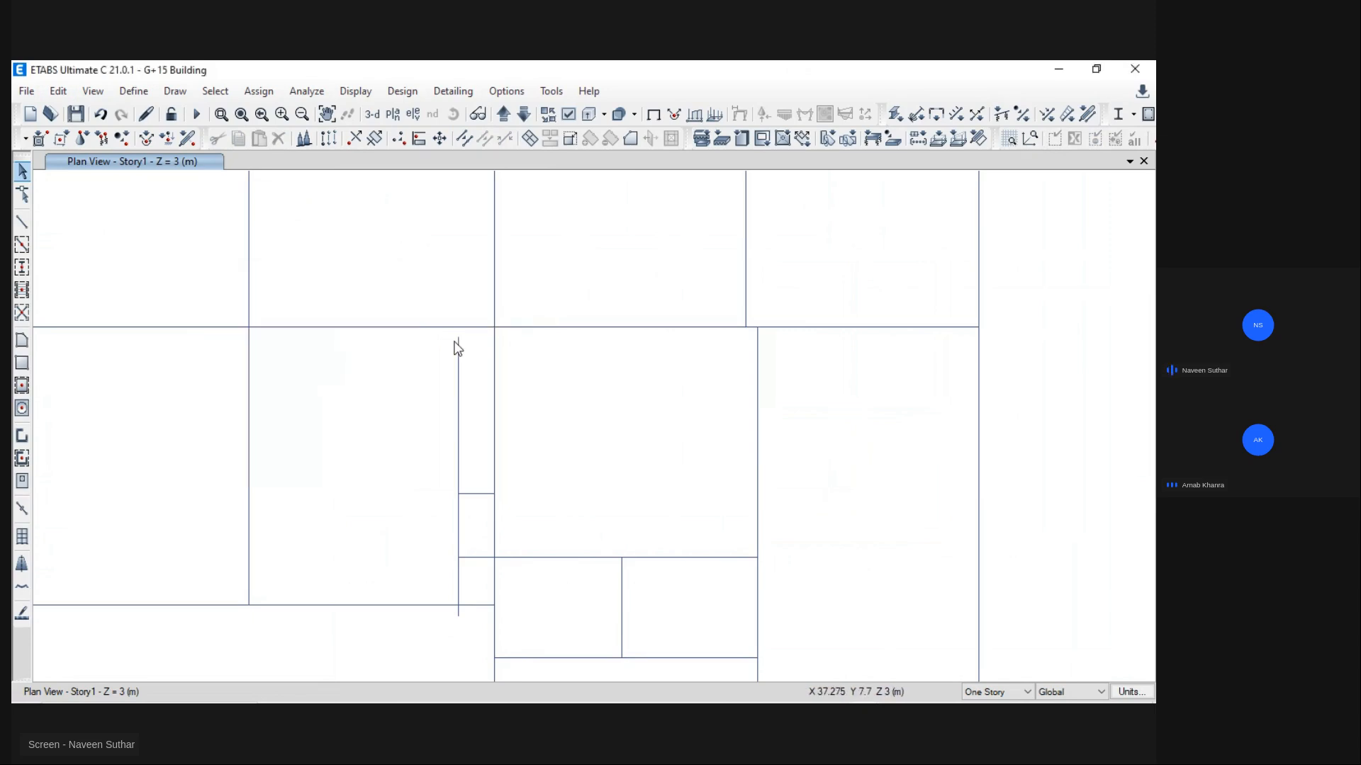
# Step: Move the vertical beam and two short stubs beside the east core by 0.2263 m in Y only, onto the long middle horizontal beam
pyautogui.moveTo(480, 397); pyautogui.dragTo(408, 598)
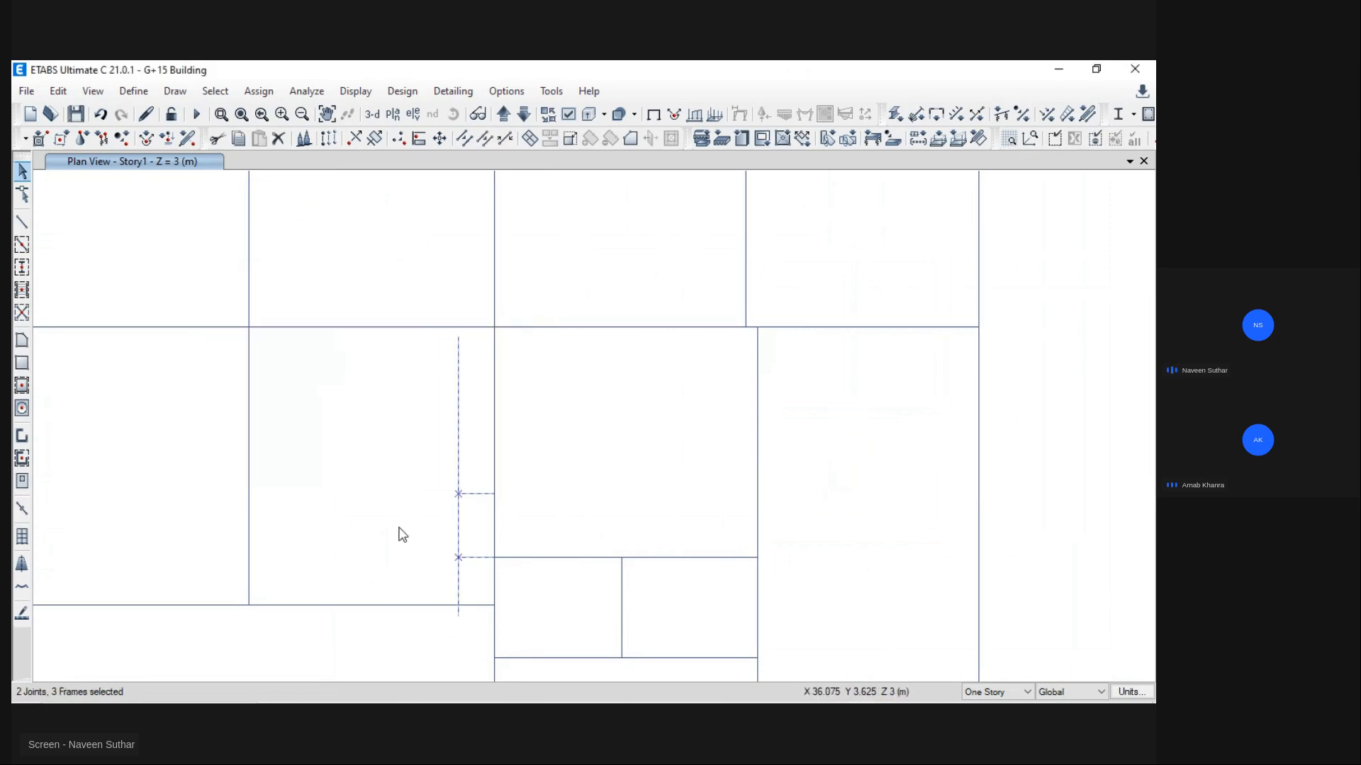
pyautogui.click(59, 90)
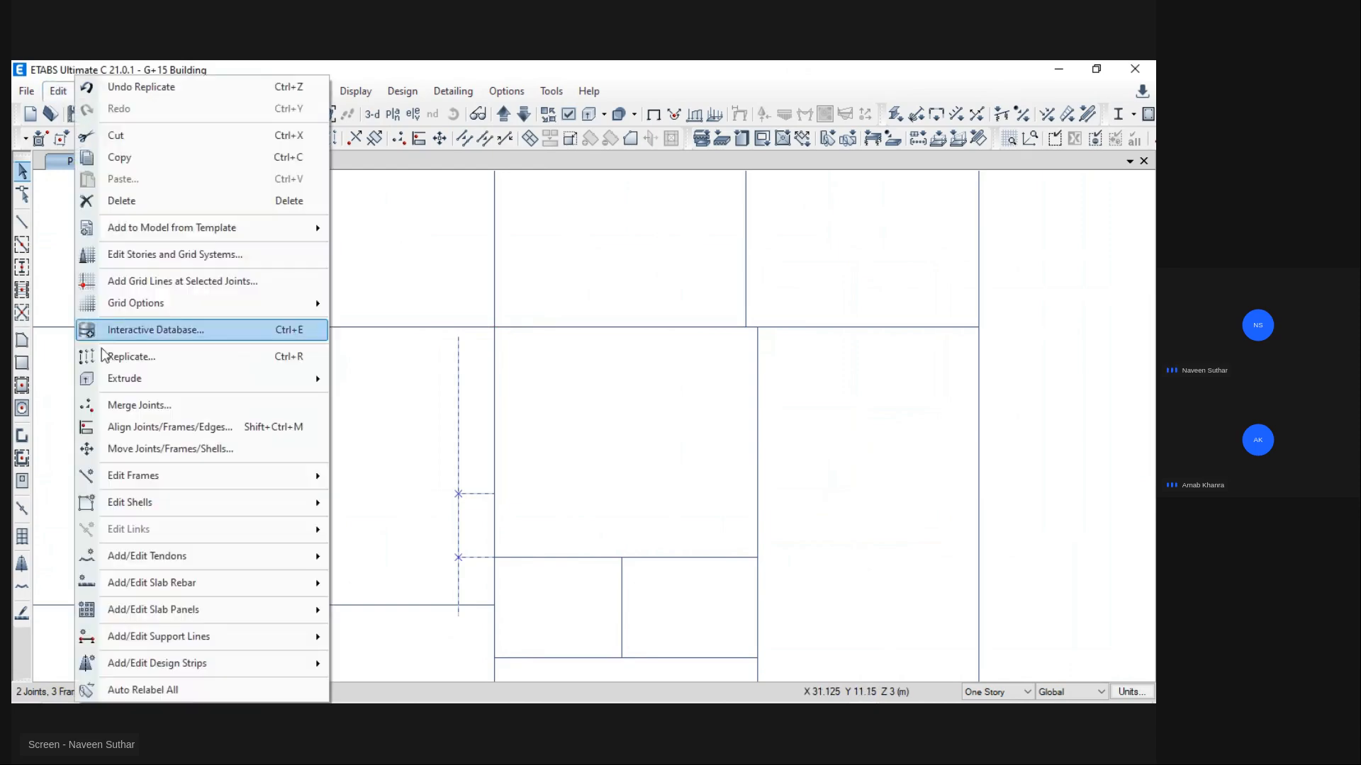
pyautogui.click(177, 425)
pyautogui.click(259, 385)
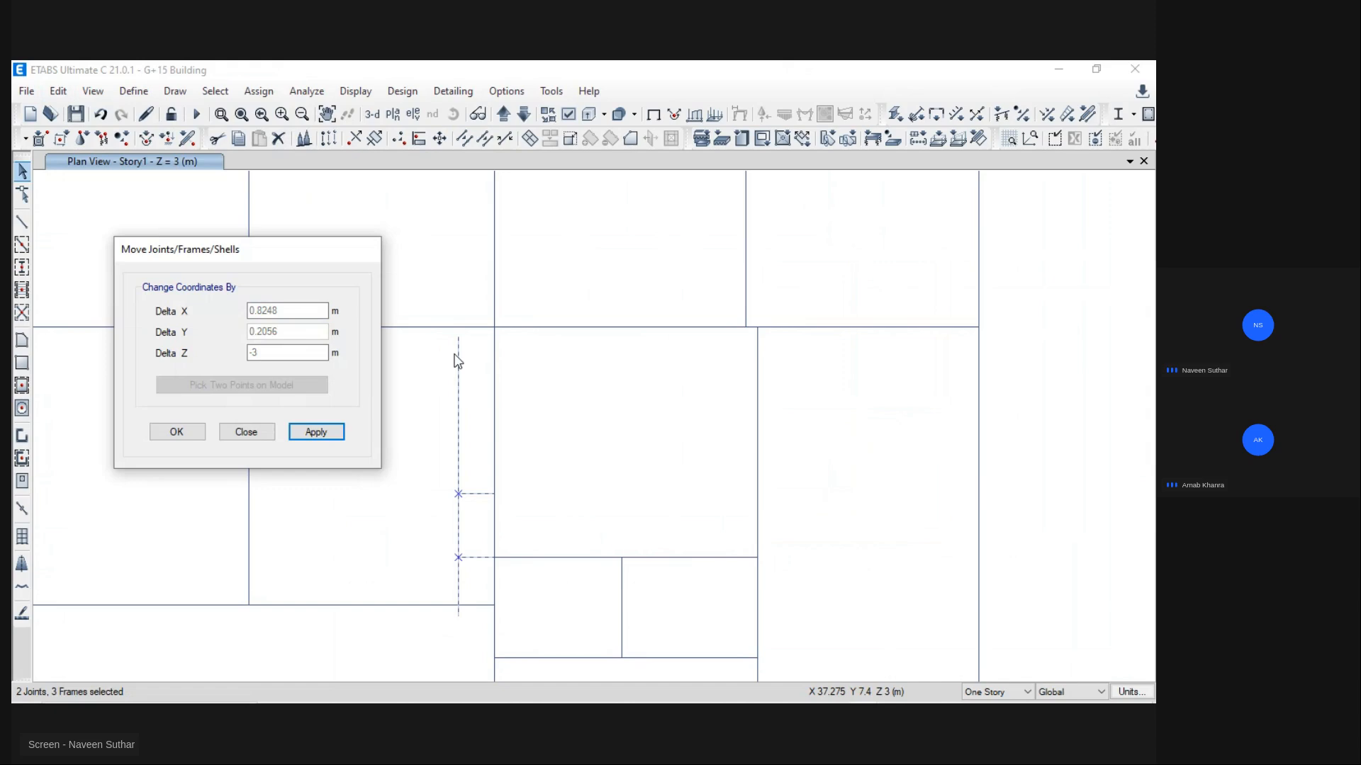
pyautogui.click(461, 344)
pyautogui.click(493, 326)
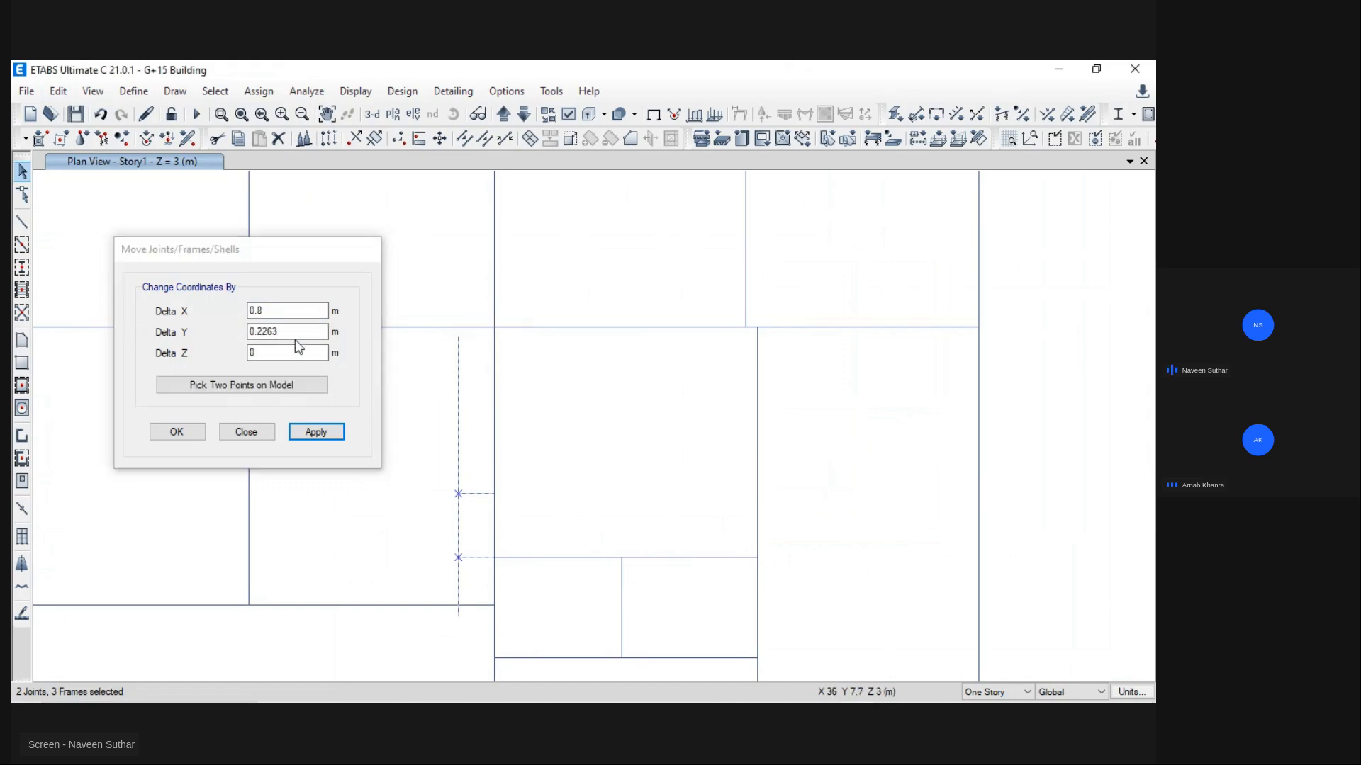
pyautogui.moveTo(285, 310); pyautogui.dragTo(179, 311)
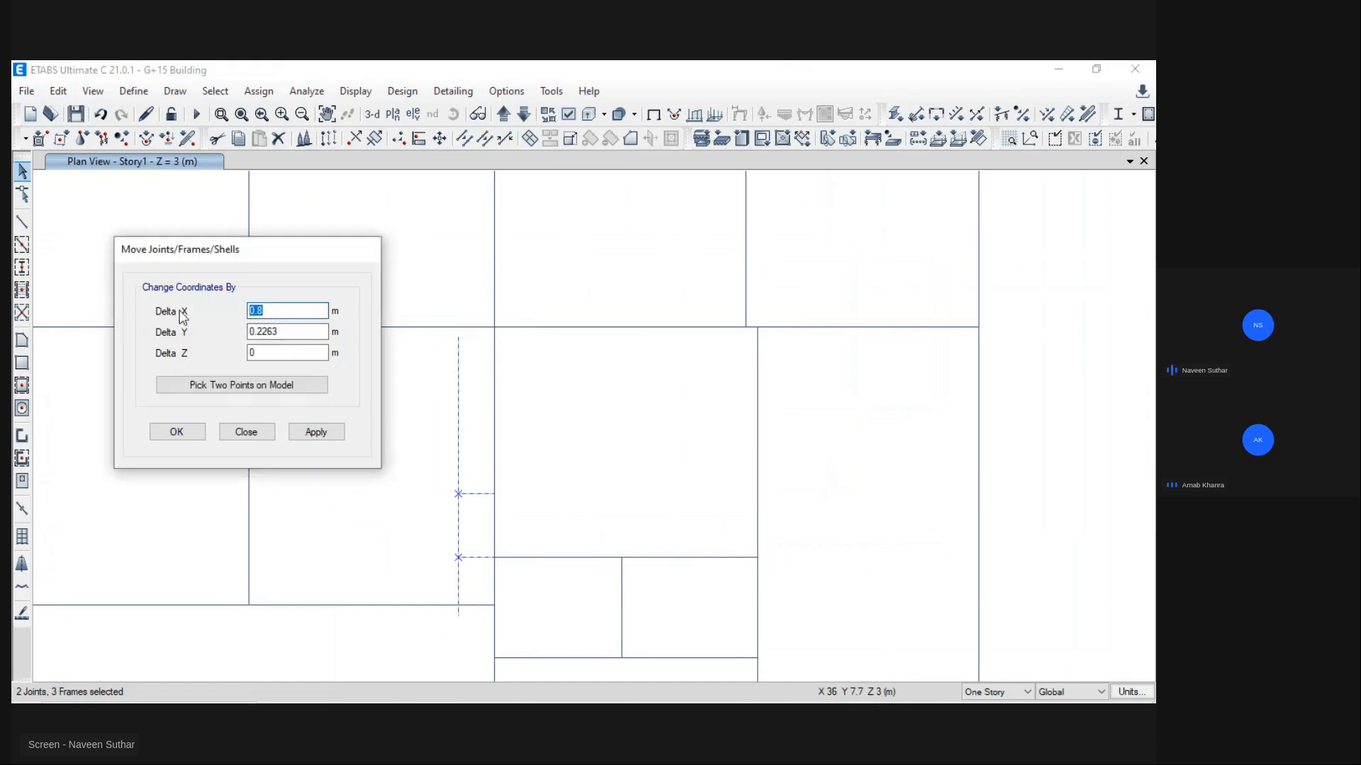
pyautogui.click(309, 429)
pyautogui.click(266, 433)
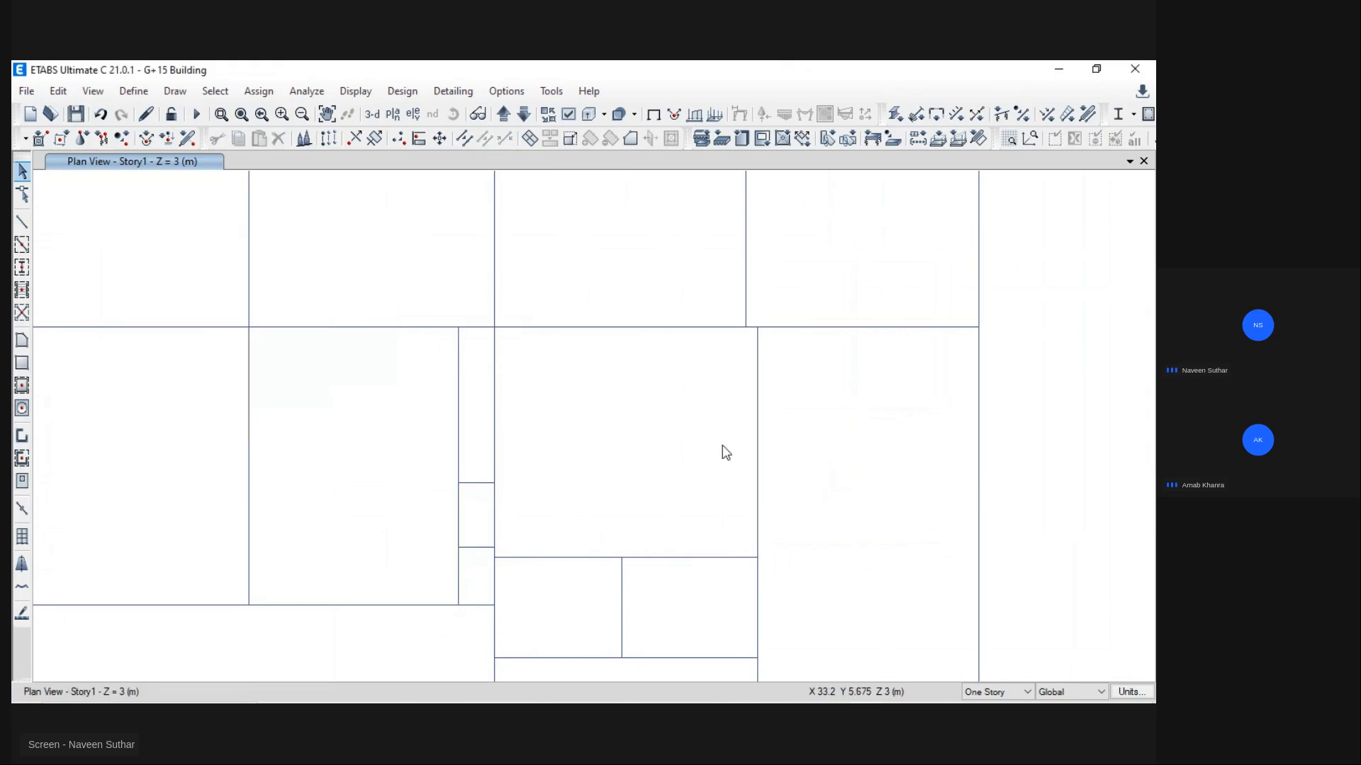
pyautogui.scroll(-3, 754, 454)
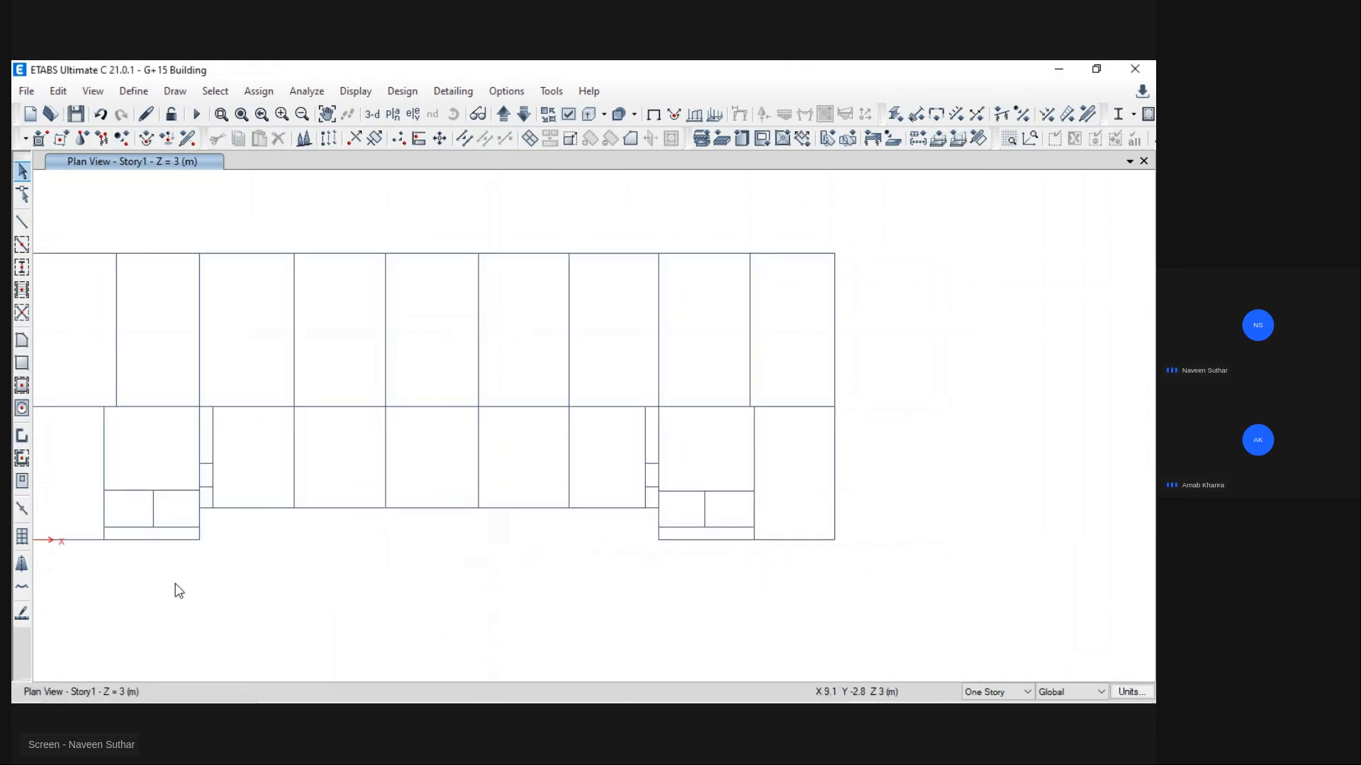
pyautogui.moveTo(368, 544); pyautogui.dragTo(518, 573, button='middle')
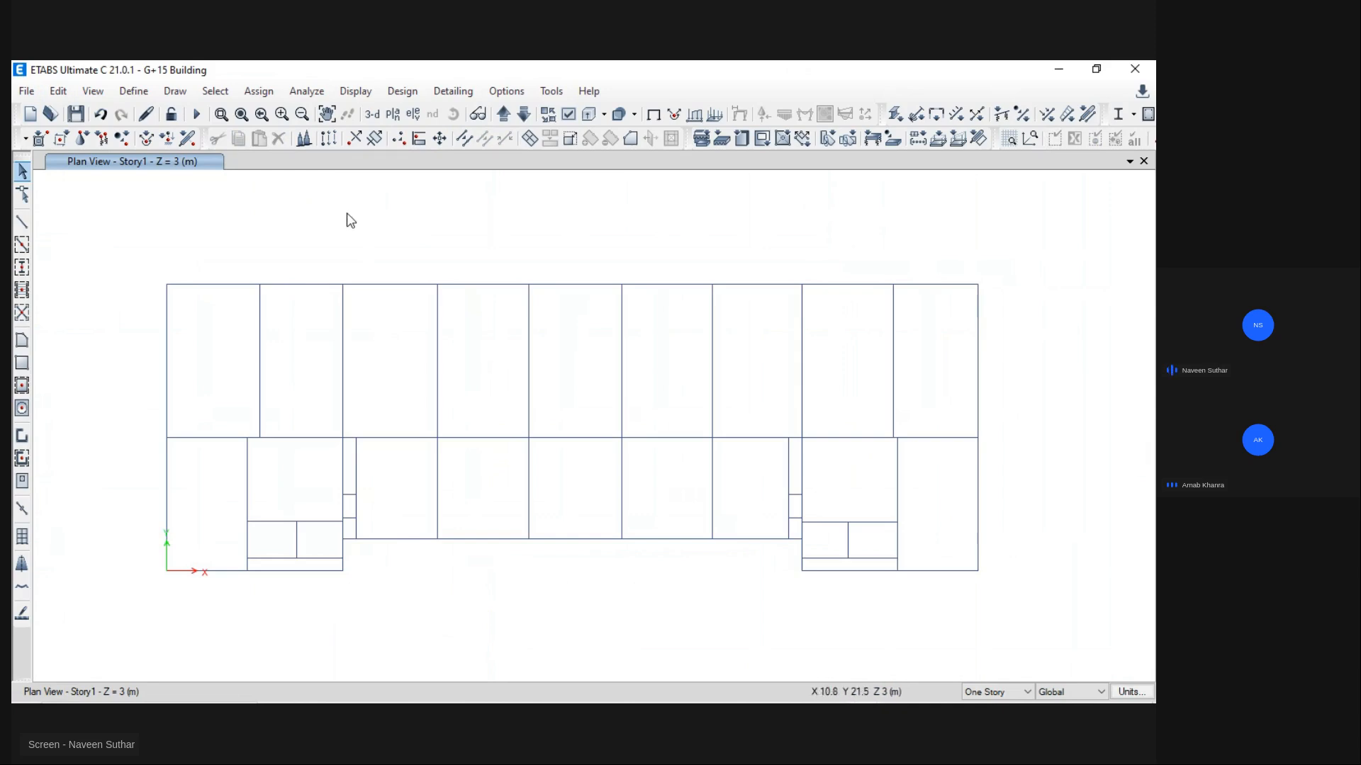
pyautogui.moveTo(346, 212); pyautogui.dragTo(348, 221, button='middle')
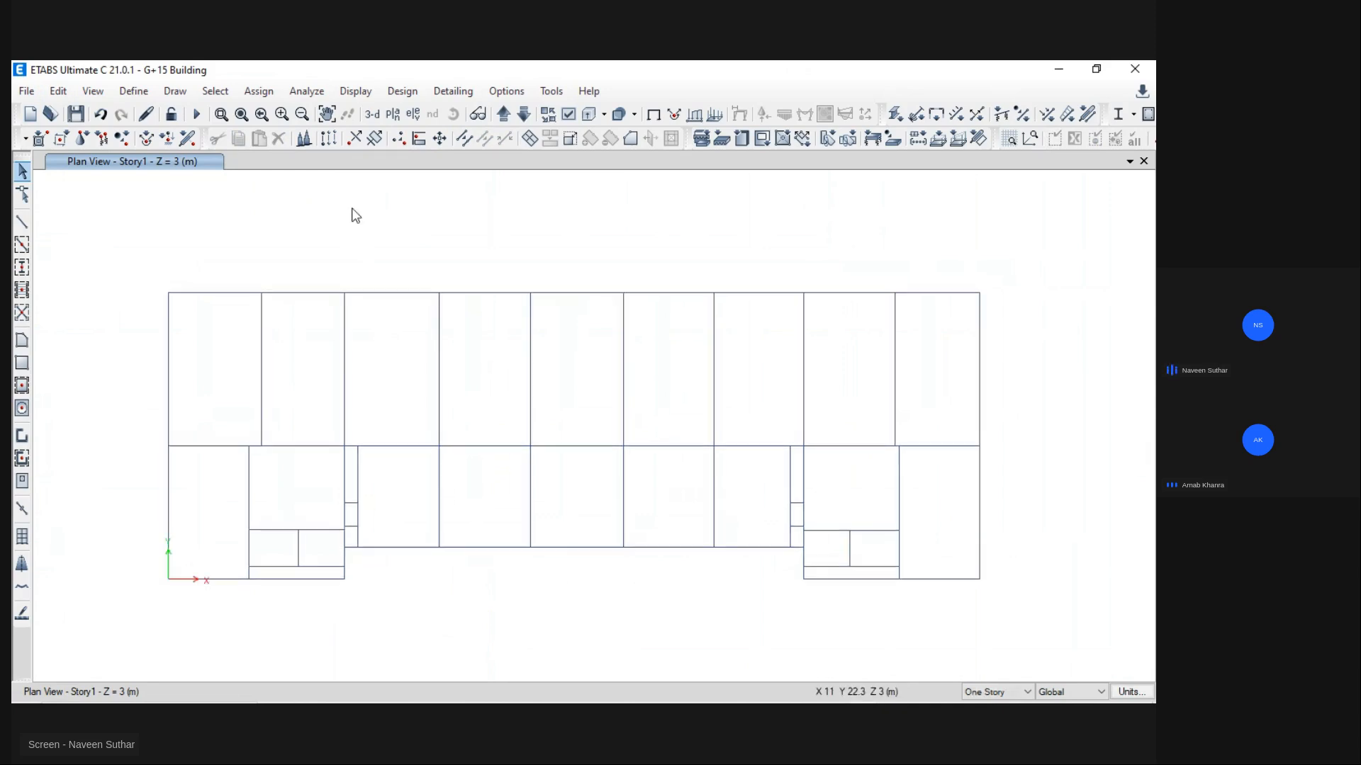
pyautogui.hotkey('alt', 'Tab')
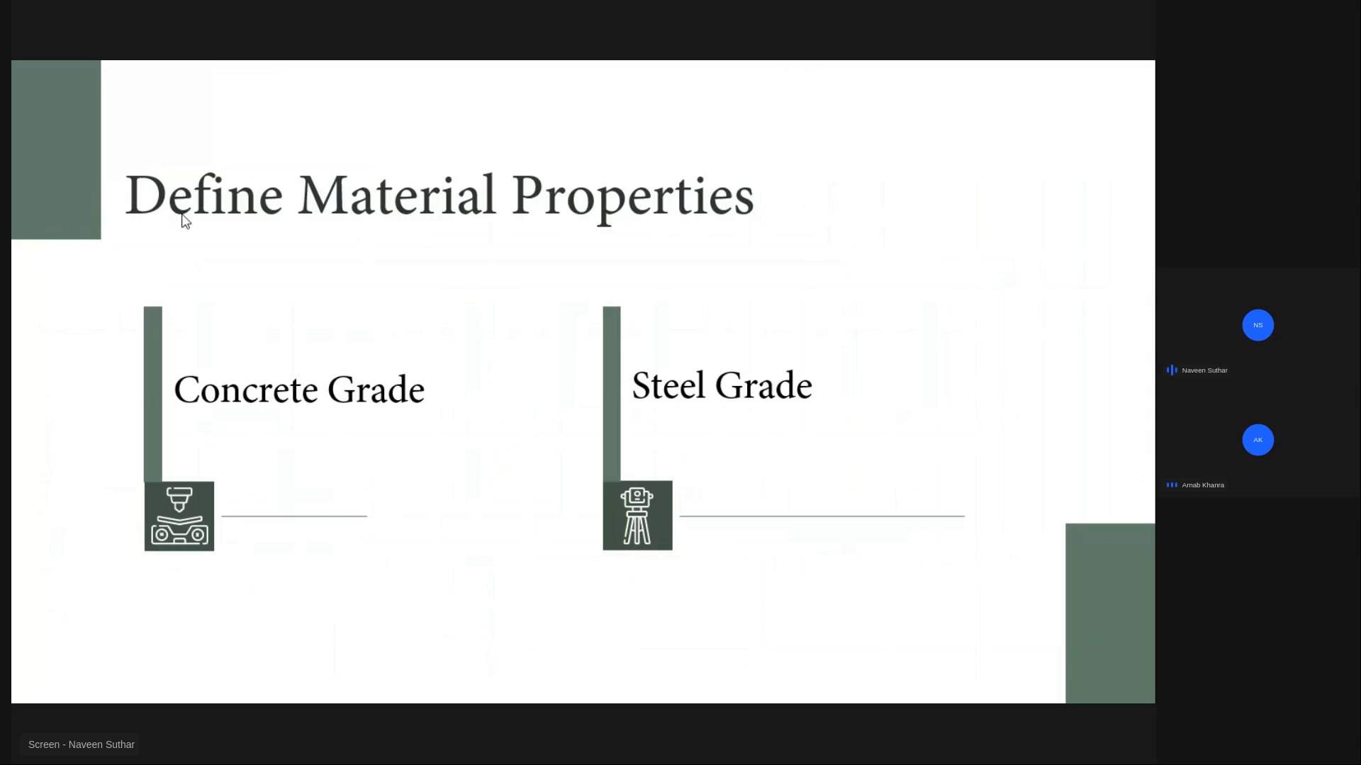
pyautogui.hotkey('alt', 'Tab')
# Step: Define a new concrete material for region India with the Indian standard and grade M30
pyautogui.click(132, 92)
pyautogui.click(141, 112)
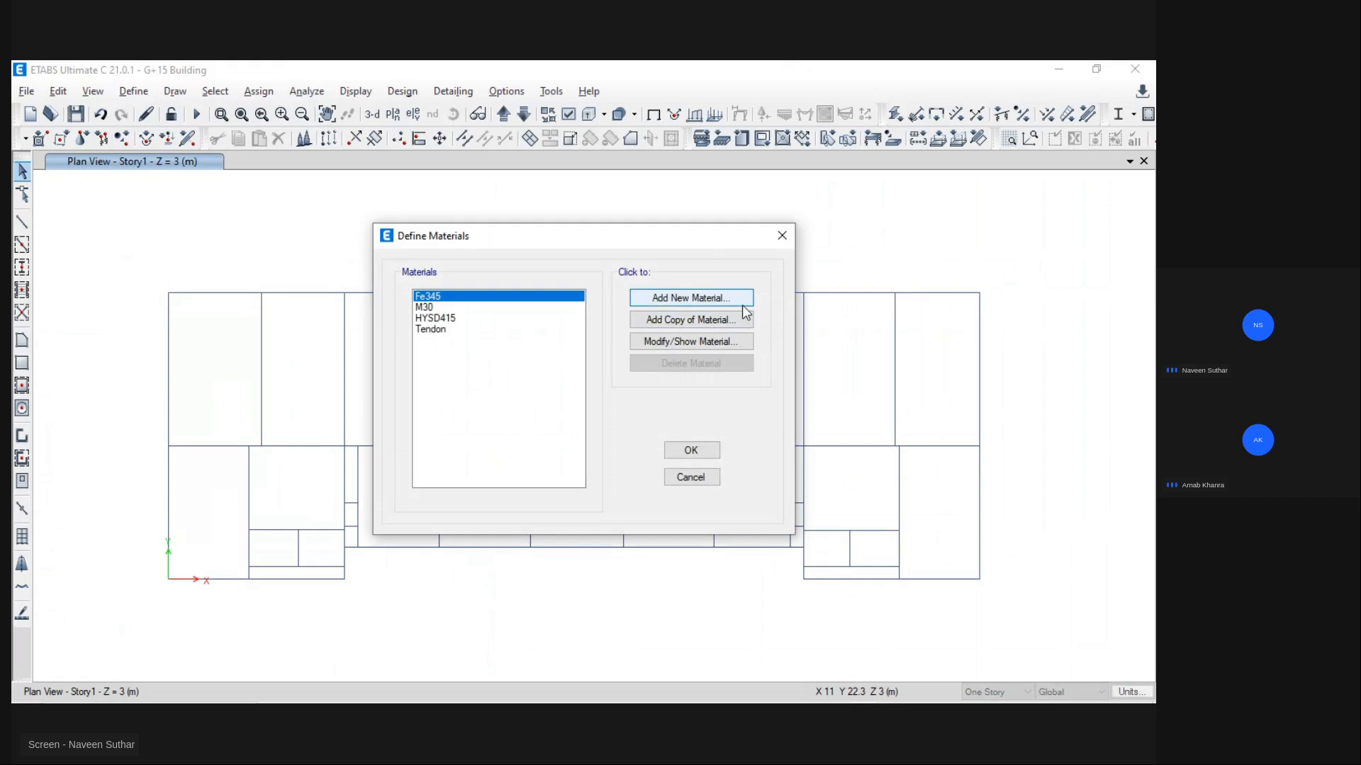
pyautogui.click(701, 302)
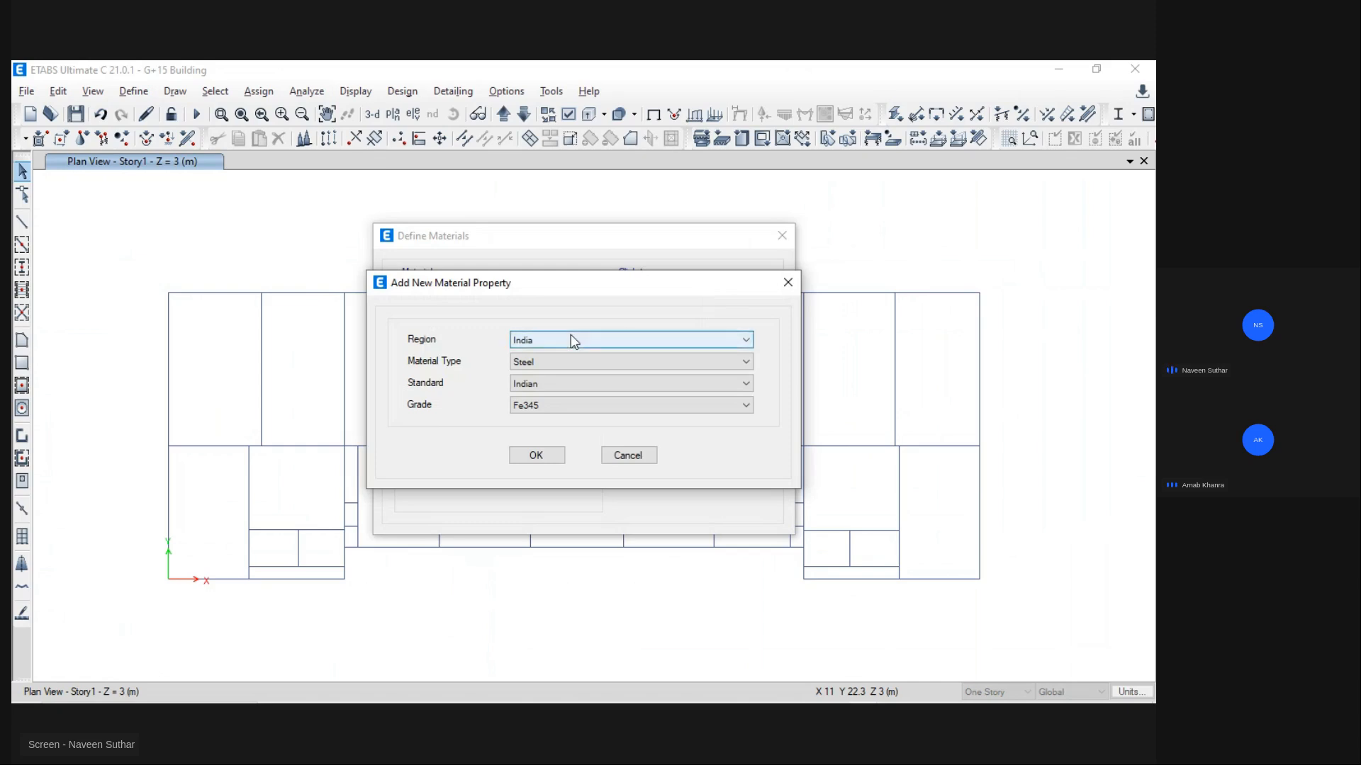
pyautogui.click(568, 358)
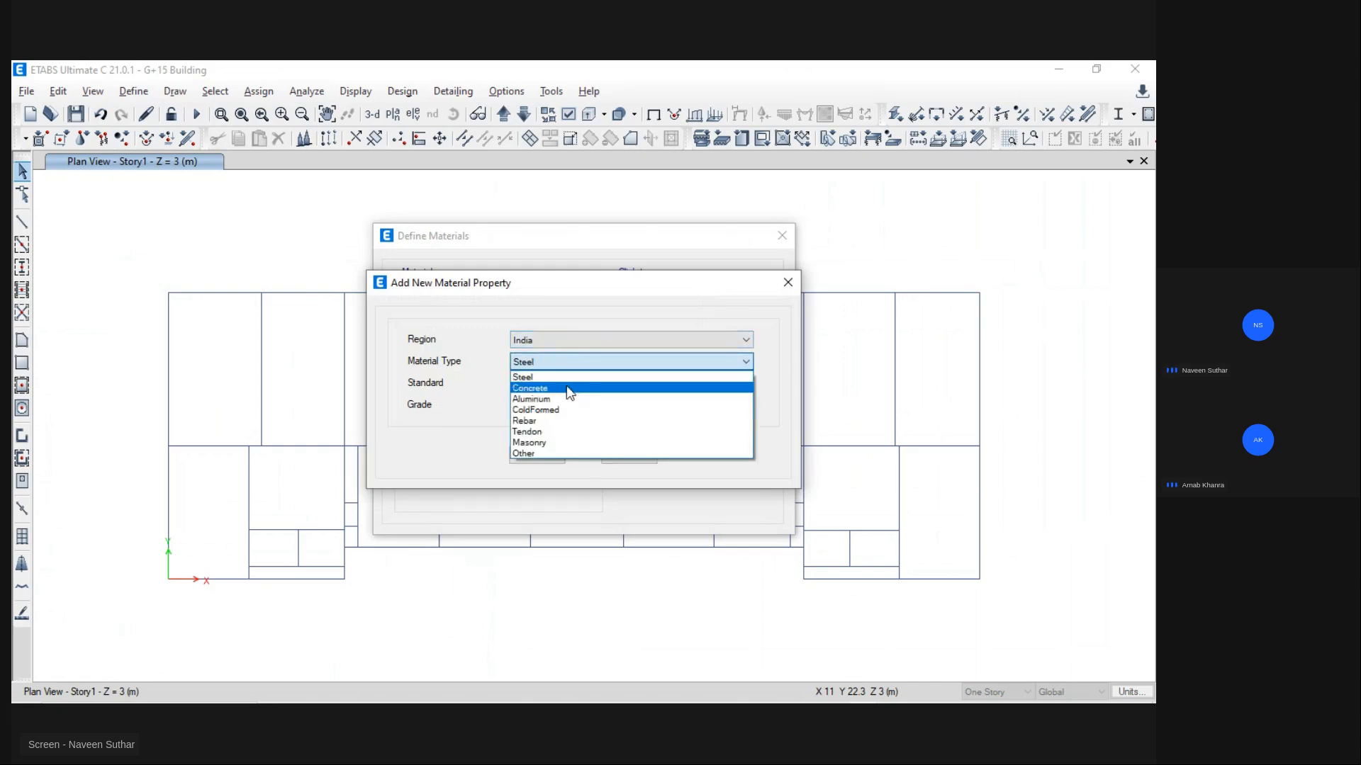
pyautogui.click(568, 389)
pyautogui.click(542, 458)
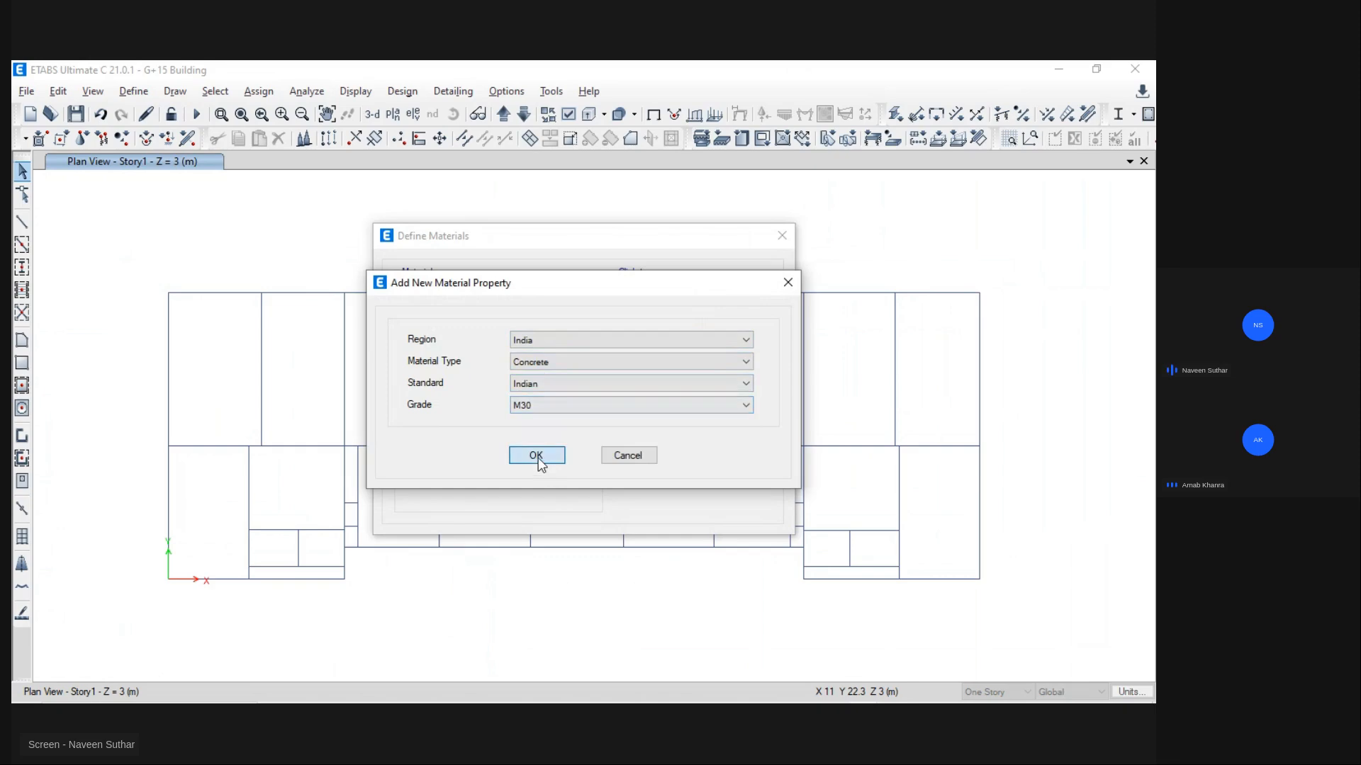
pyautogui.click(535, 681)
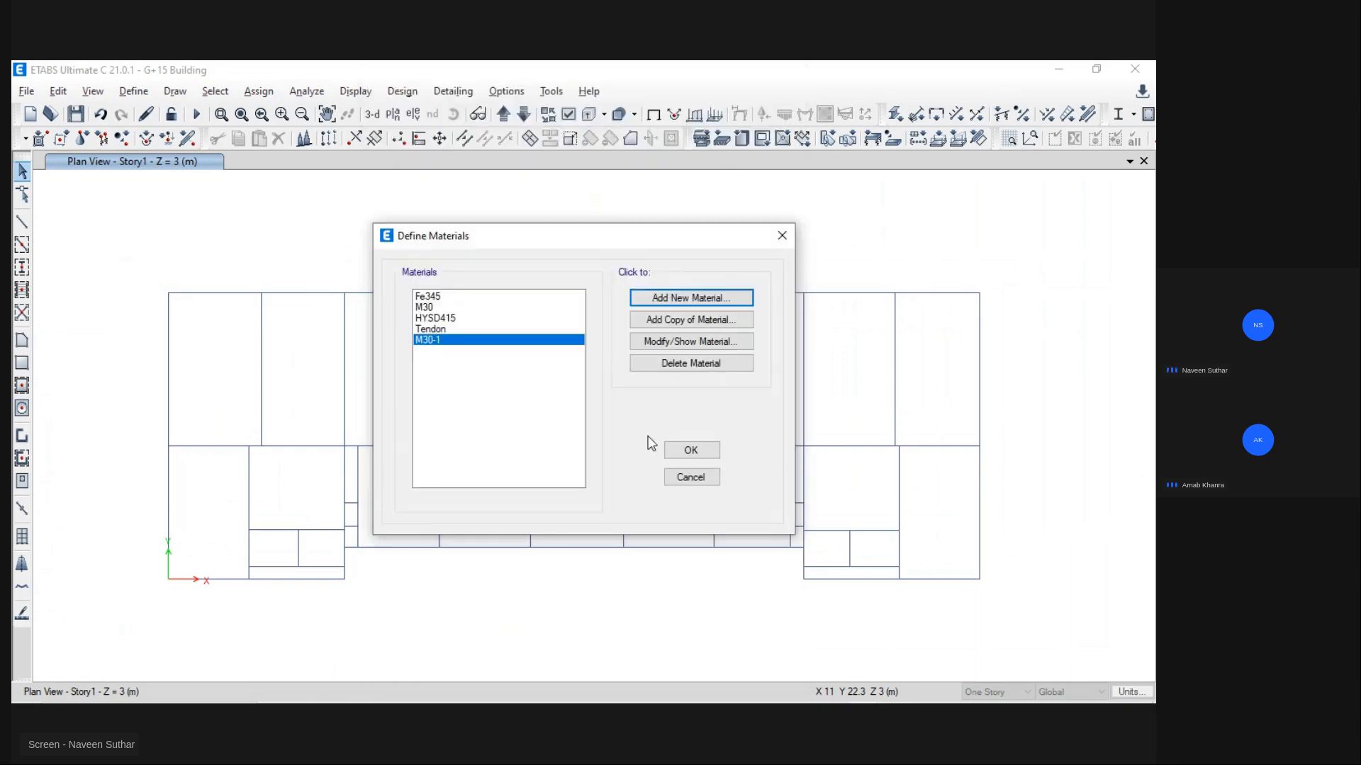
# Step: Add a second Indian-standard concrete material with grade M40, keeping its default properties
pyautogui.click(686, 301)
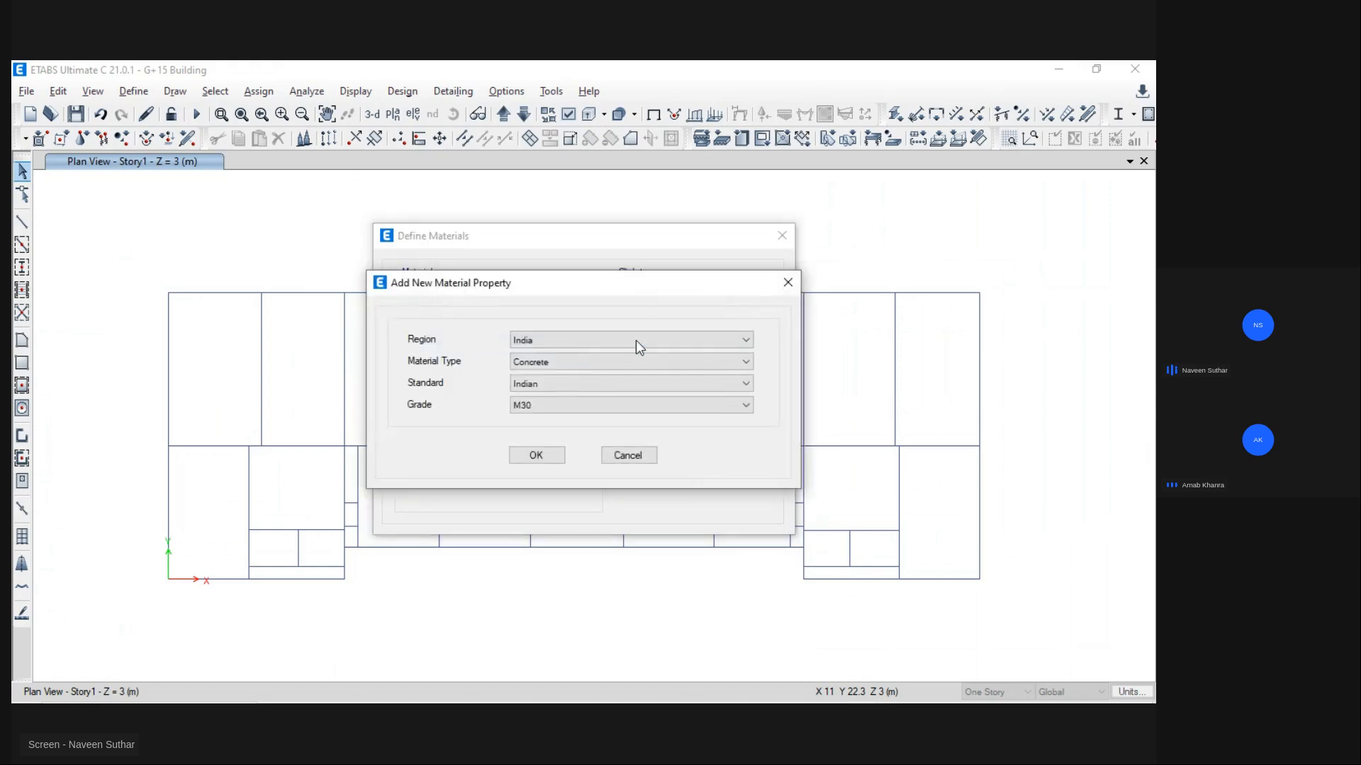
pyautogui.click(547, 405)
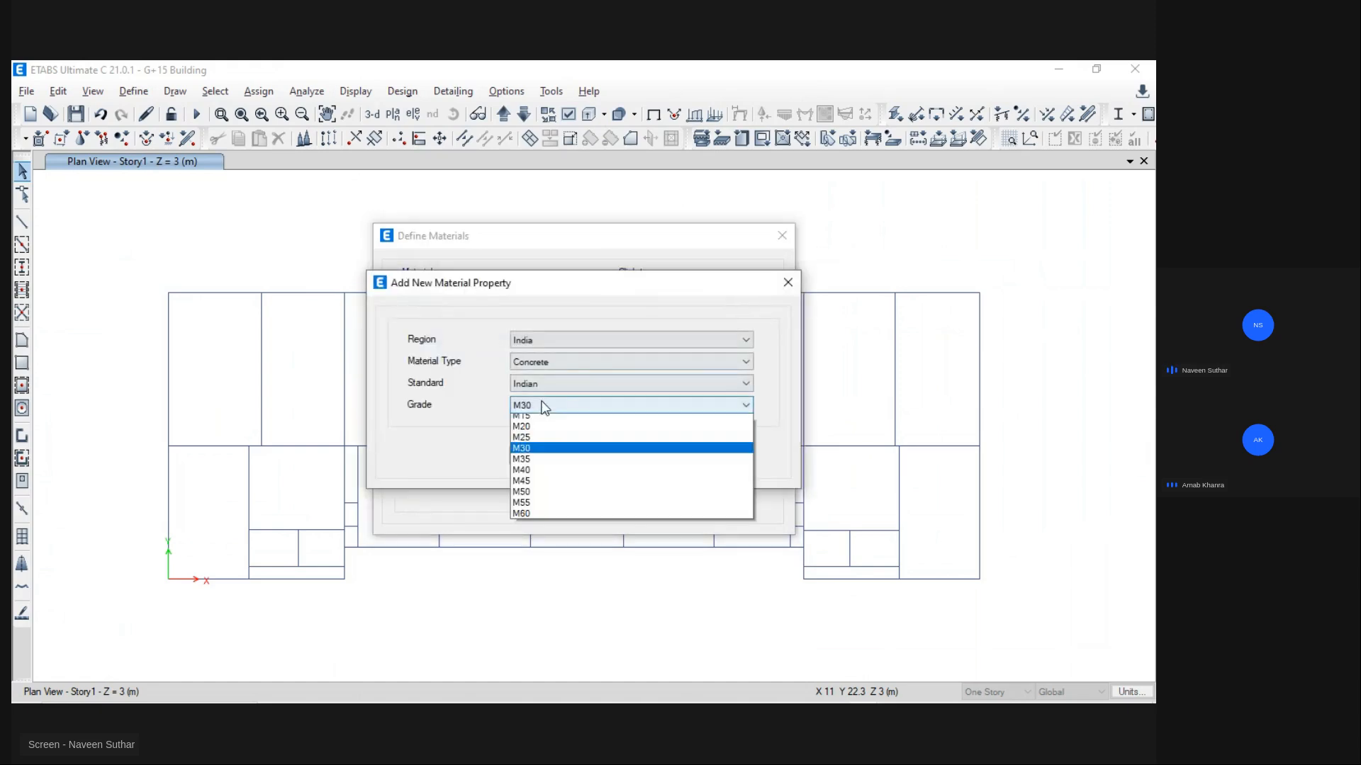
pyautogui.click(536, 474)
pyautogui.click(625, 458)
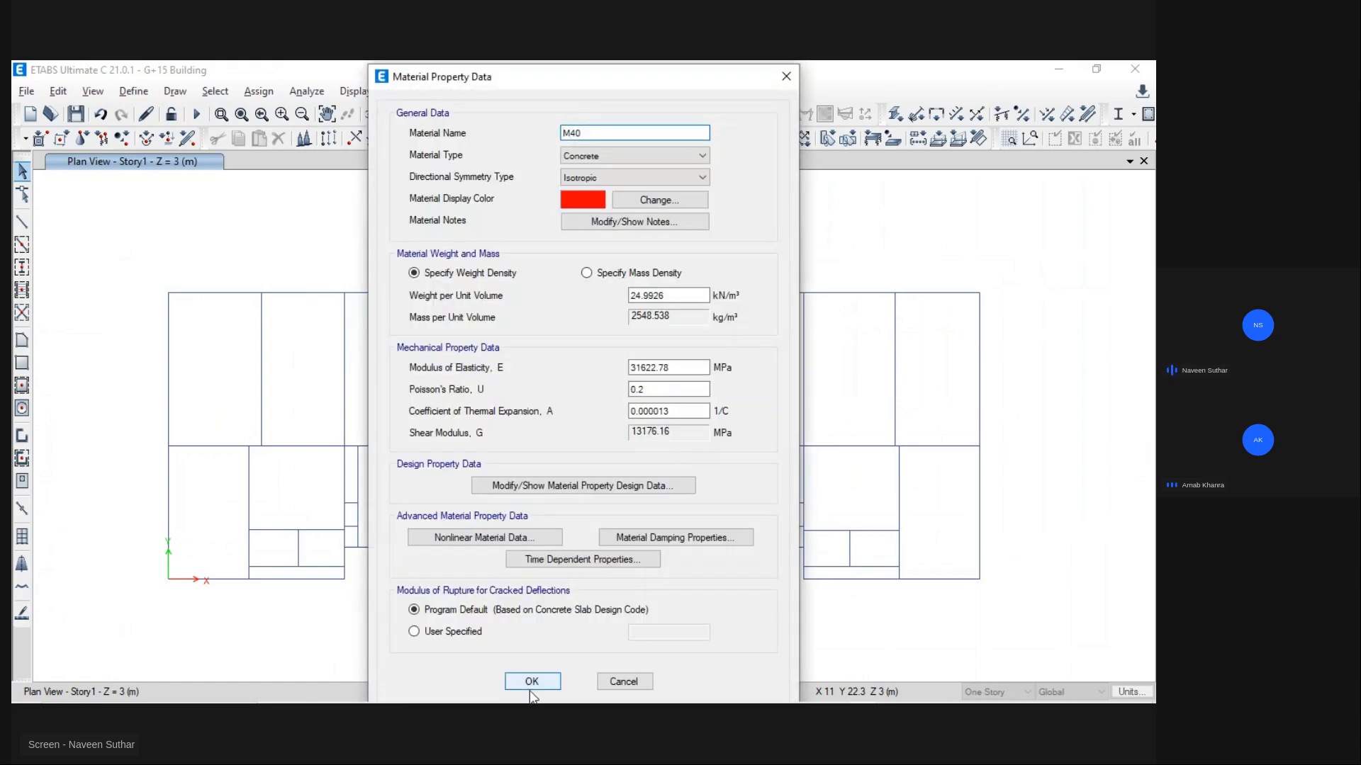
pyautogui.click(530, 684)
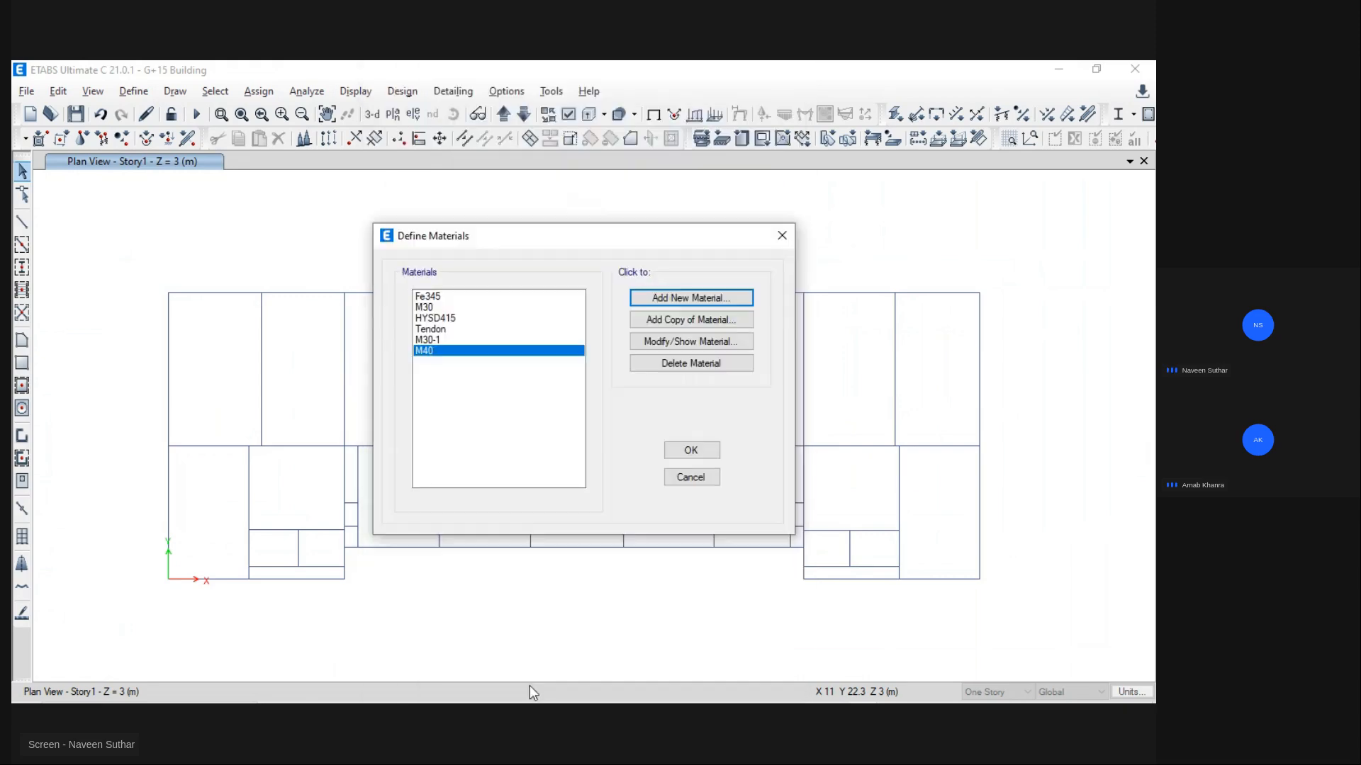
# Step: Add an Indian-standard rebar material of HYSD Grade 415 with its default properties
pyautogui.click(677, 297)
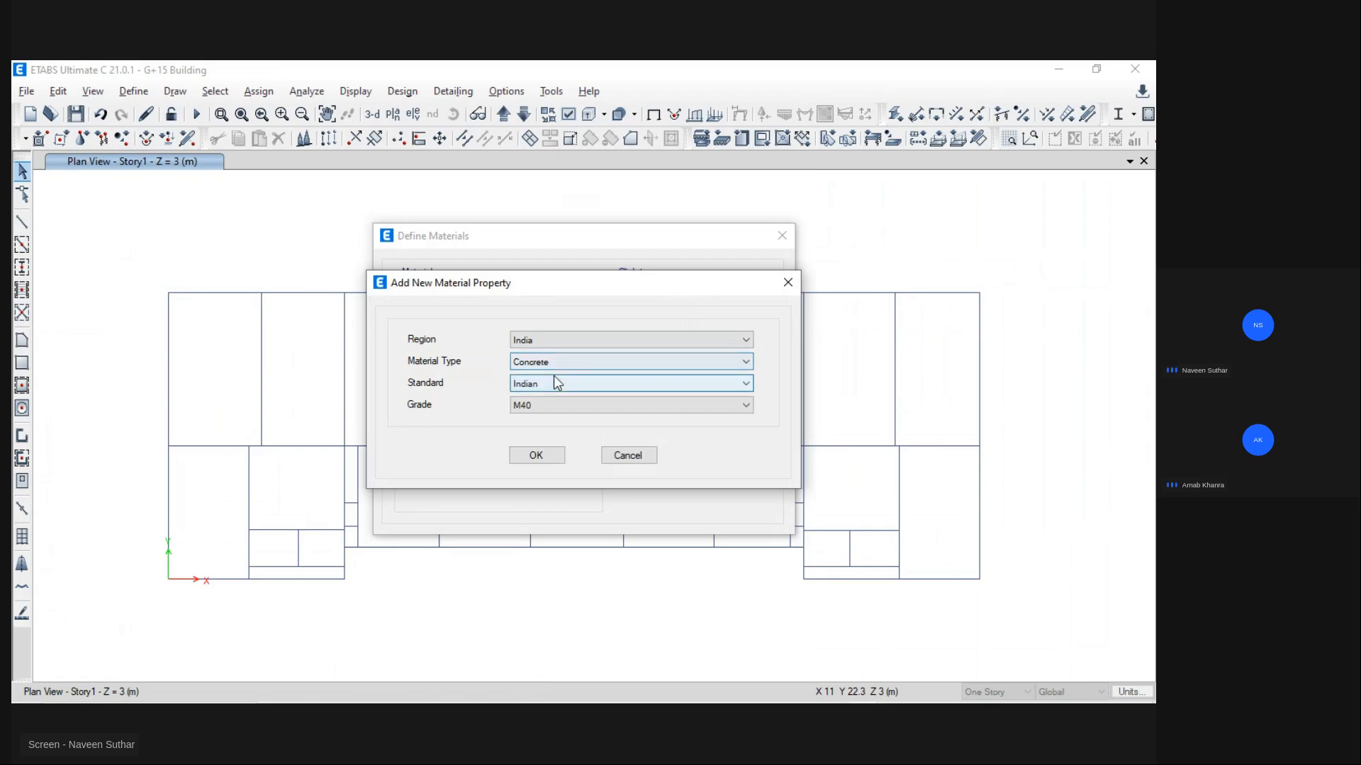
pyautogui.click(547, 361)
pyautogui.click(555, 426)
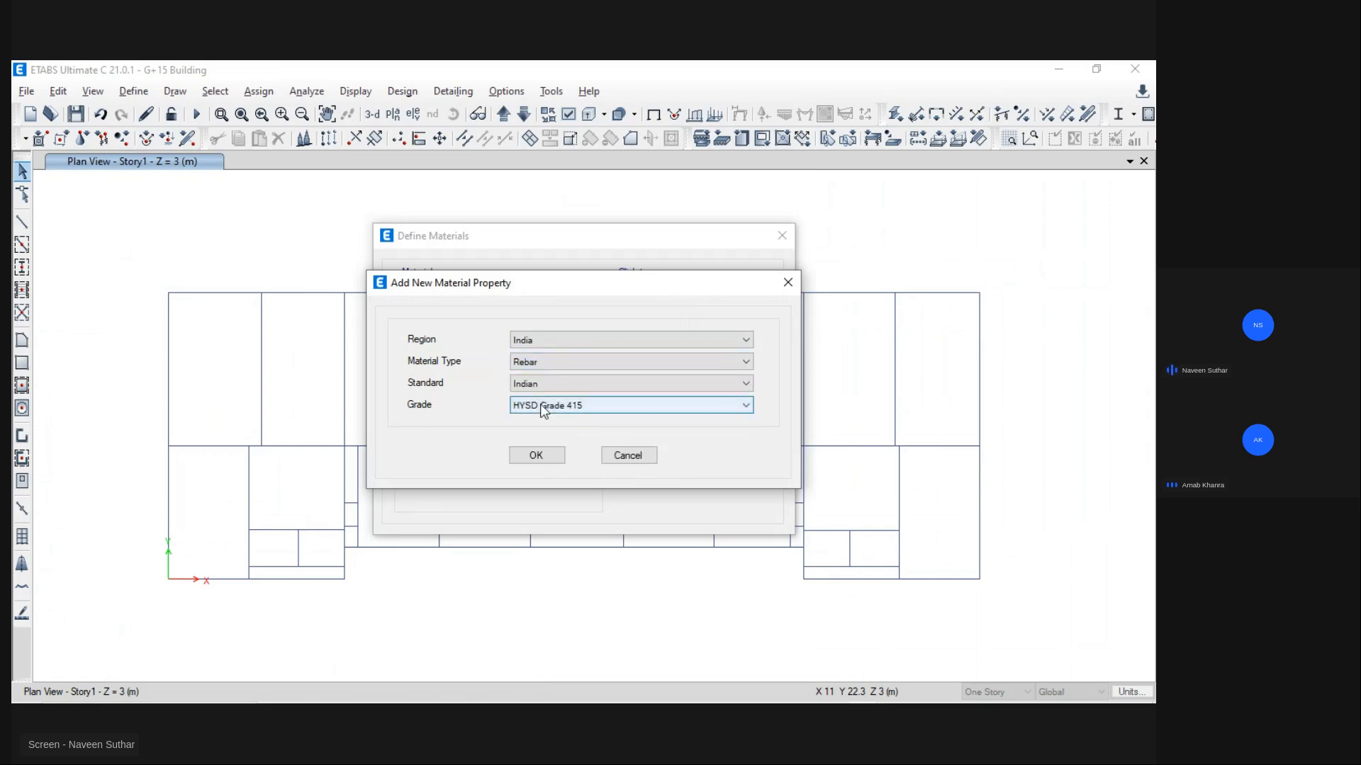
pyautogui.click(540, 456)
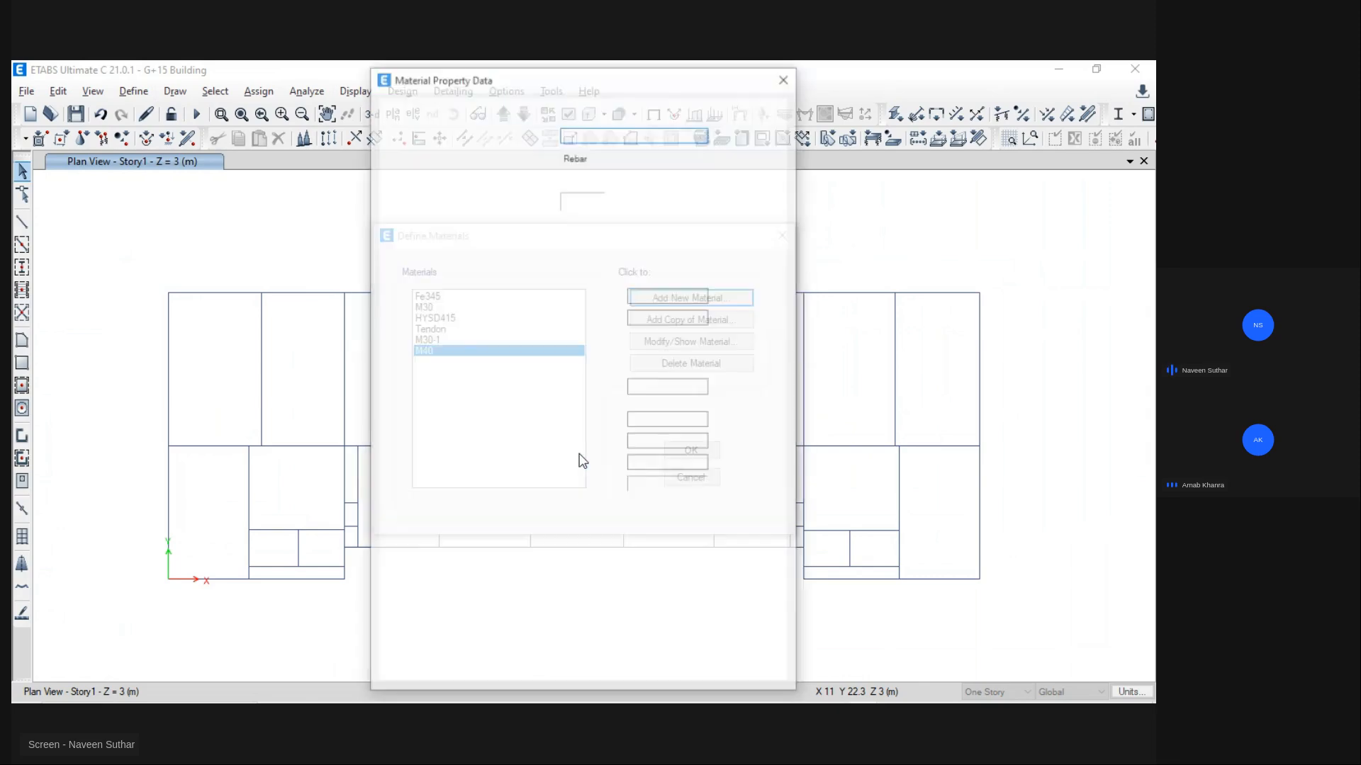
pyautogui.click(533, 562)
# Step: Add an Indian-standard rebar material of HYSD Grade 500 and accept the material definitions
pyautogui.click(687, 299)
pyautogui.click(557, 403)
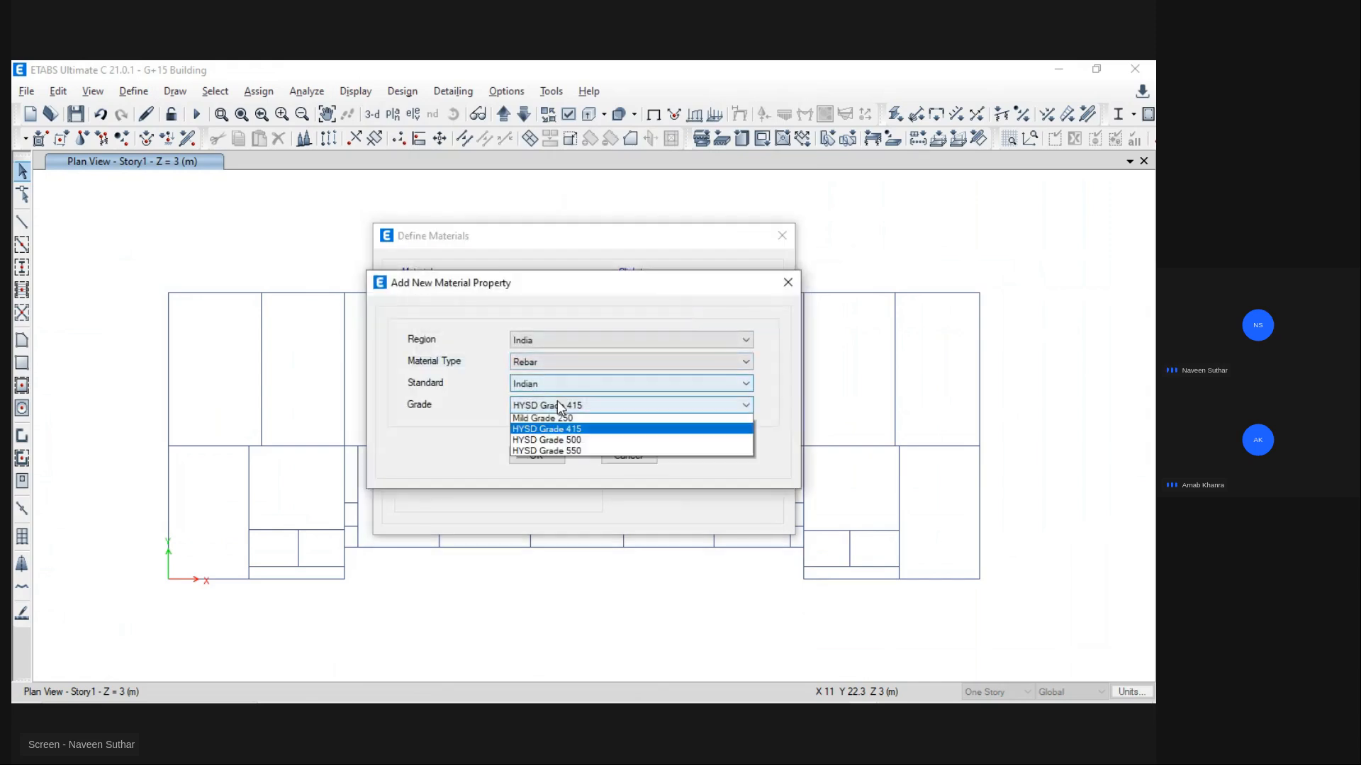
pyautogui.click(567, 441)
pyautogui.click(547, 462)
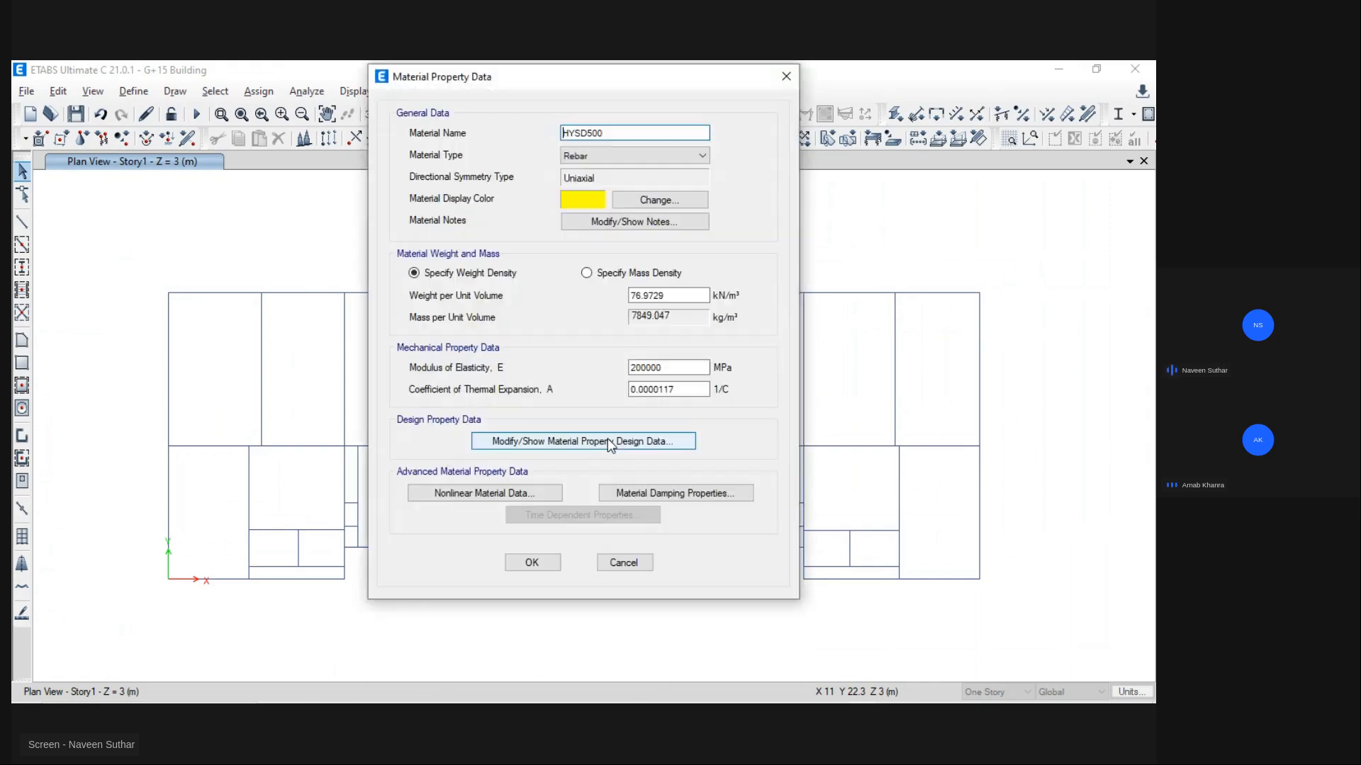
pyautogui.click(533, 561)
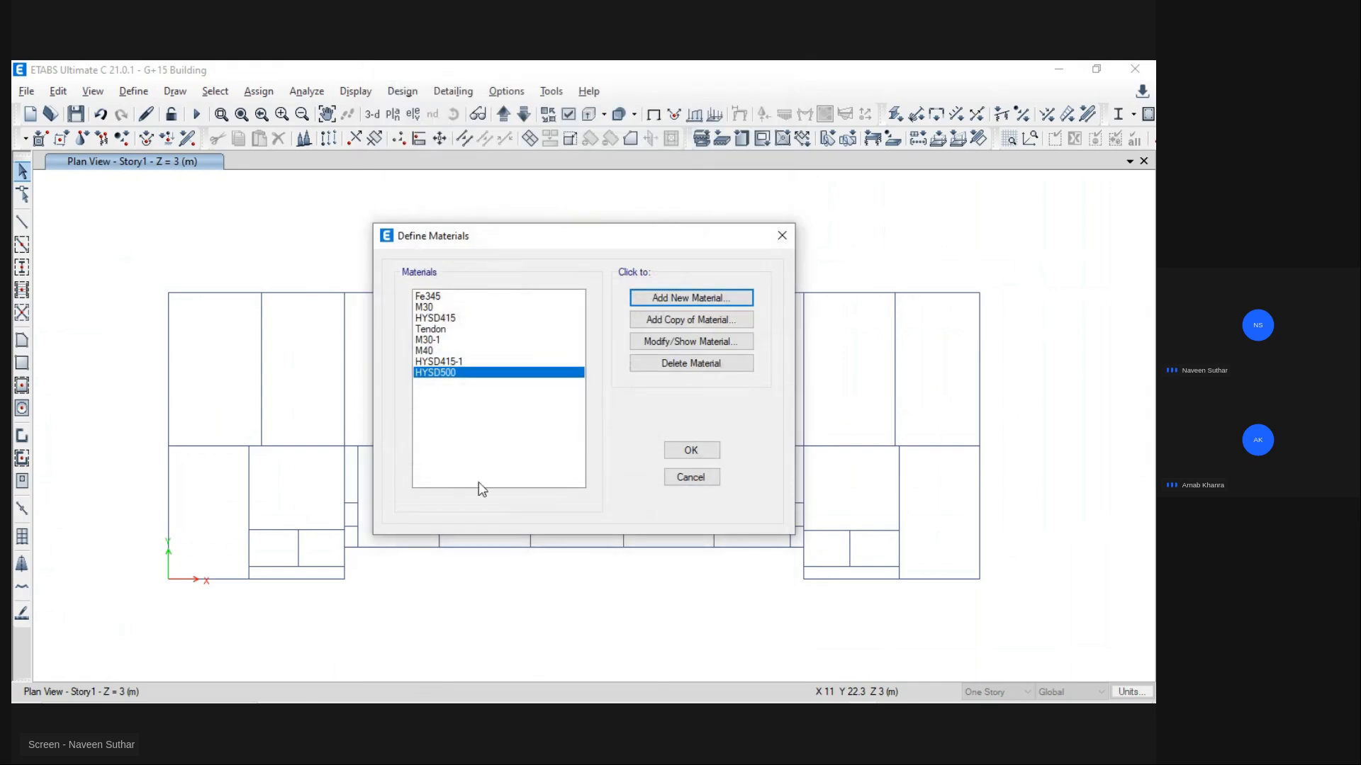
pyautogui.click(691, 451)
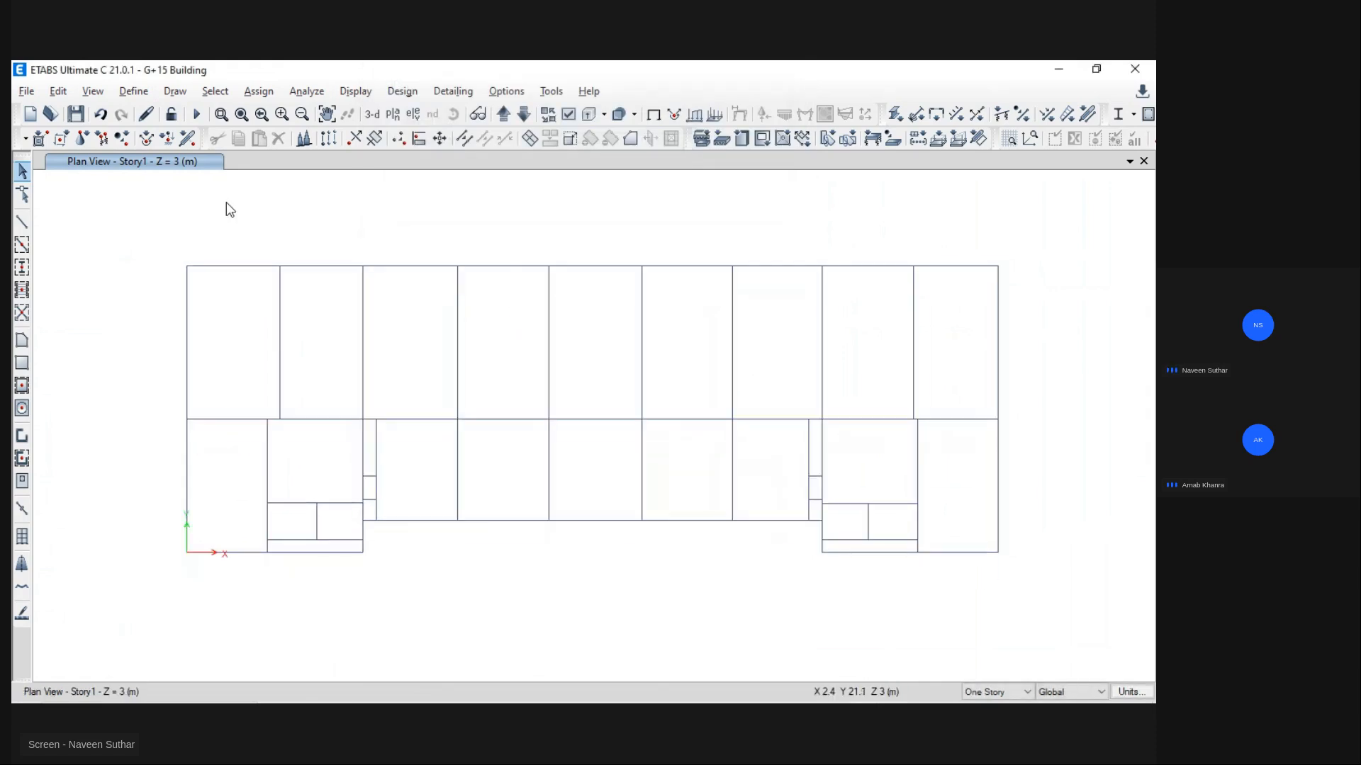
# Step: Advance the presentation to the Define Section properties slide and switch to the G+15 Commercial Building drawing in AutoCAD
pyautogui.hotkey('alt', 'Tab')
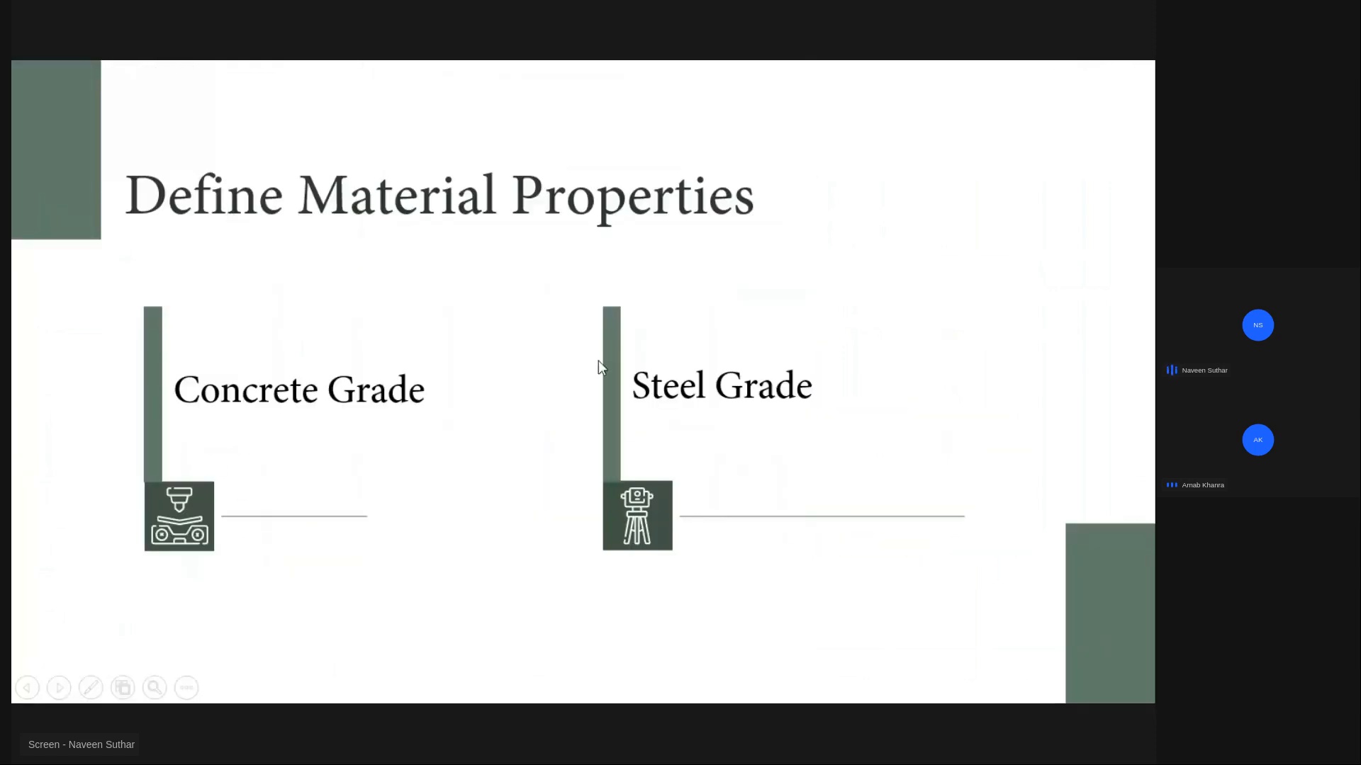
pyautogui.press('Right')
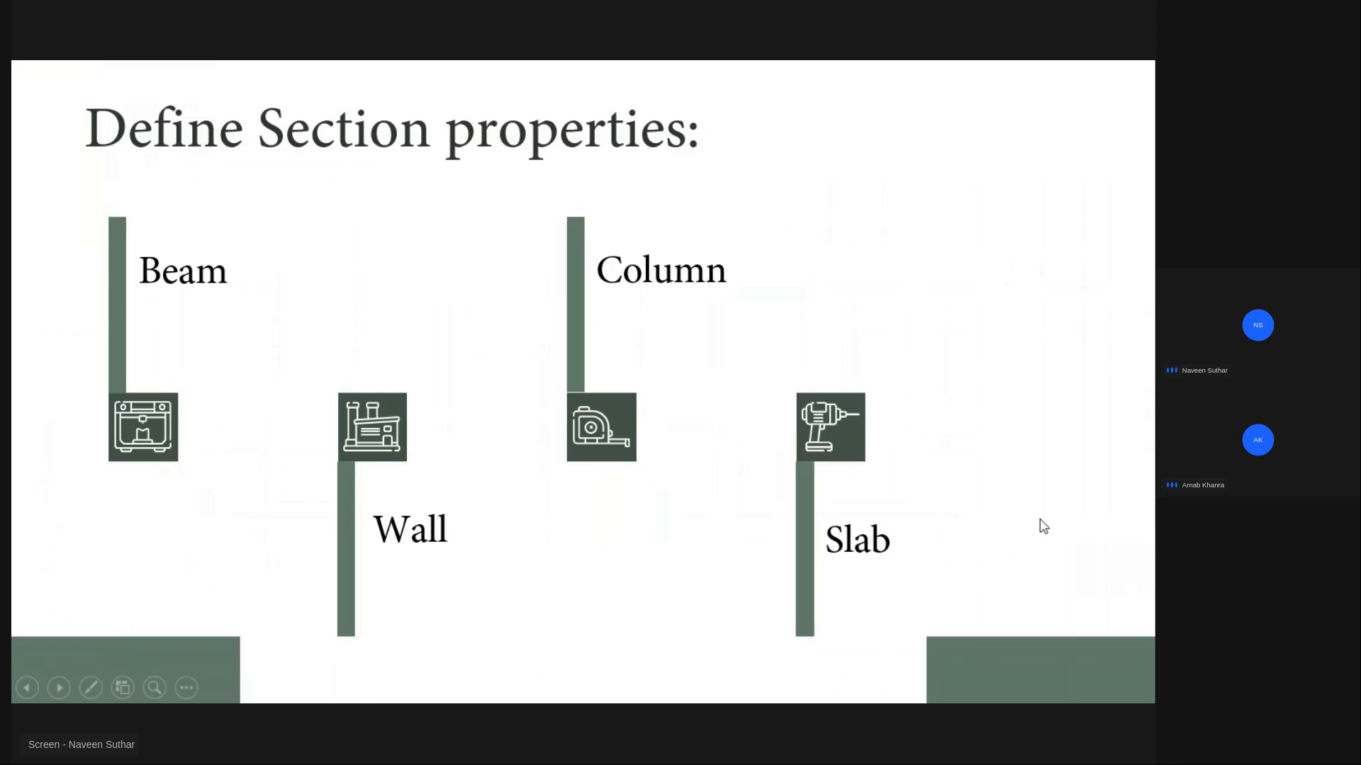
pyautogui.hotkey('alt', 'Tab')
pyautogui.press('Tab')
pyautogui.press('Tab')
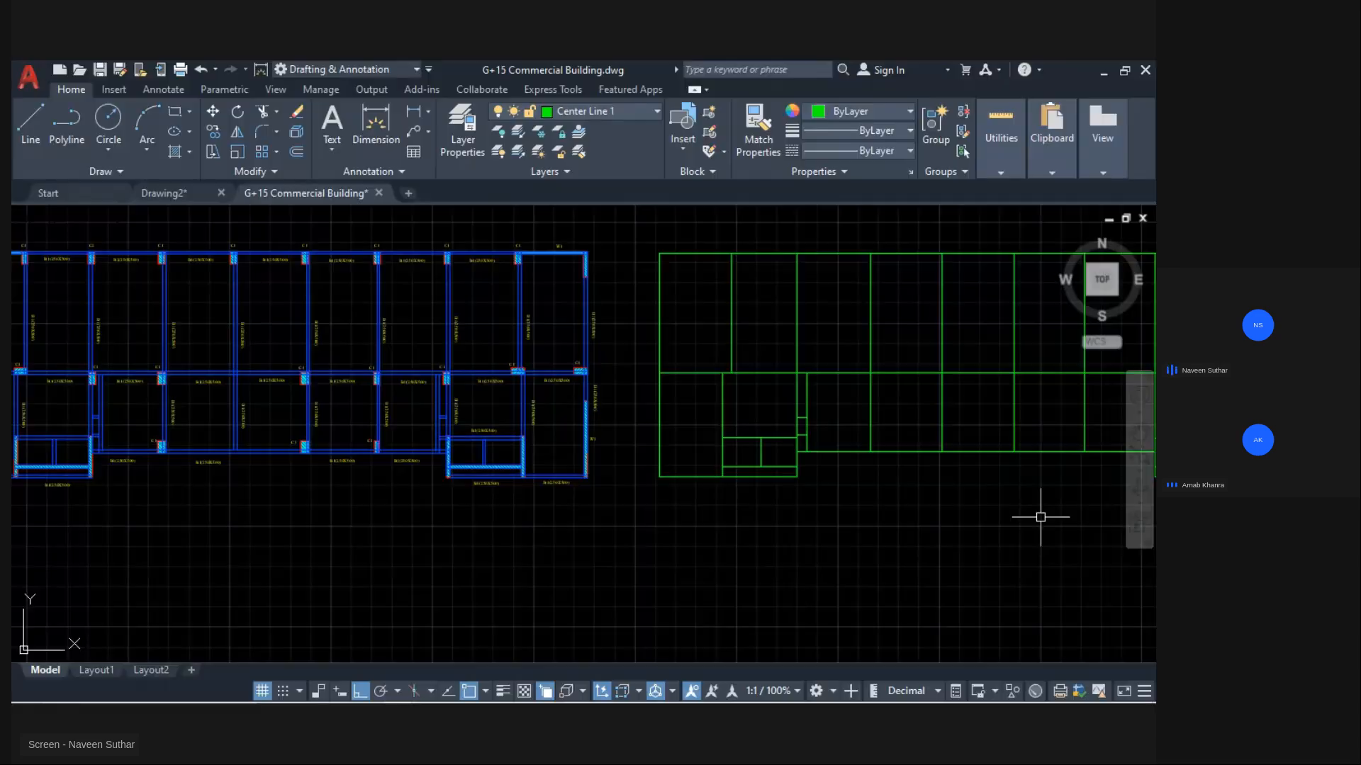
# Step: Examine the beam size labels in the upper bays between grid lines 1 and 3 of the framing plan
pyautogui.scroll(-4, 574, 469)
pyautogui.scroll(6, 466, 581)
pyautogui.moveTo(584, 559); pyautogui.dragTo(499, 458, button='middle')
pyautogui.scroll(6, 507, 411)
pyautogui.scroll(-4, 444, 353)
pyautogui.moveTo(556, 340); pyautogui.dragTo(568, 363, button='middle')
pyautogui.moveTo(568, 363); pyautogui.dragTo(699, 598)
pyautogui.scroll(3, 284, 361)
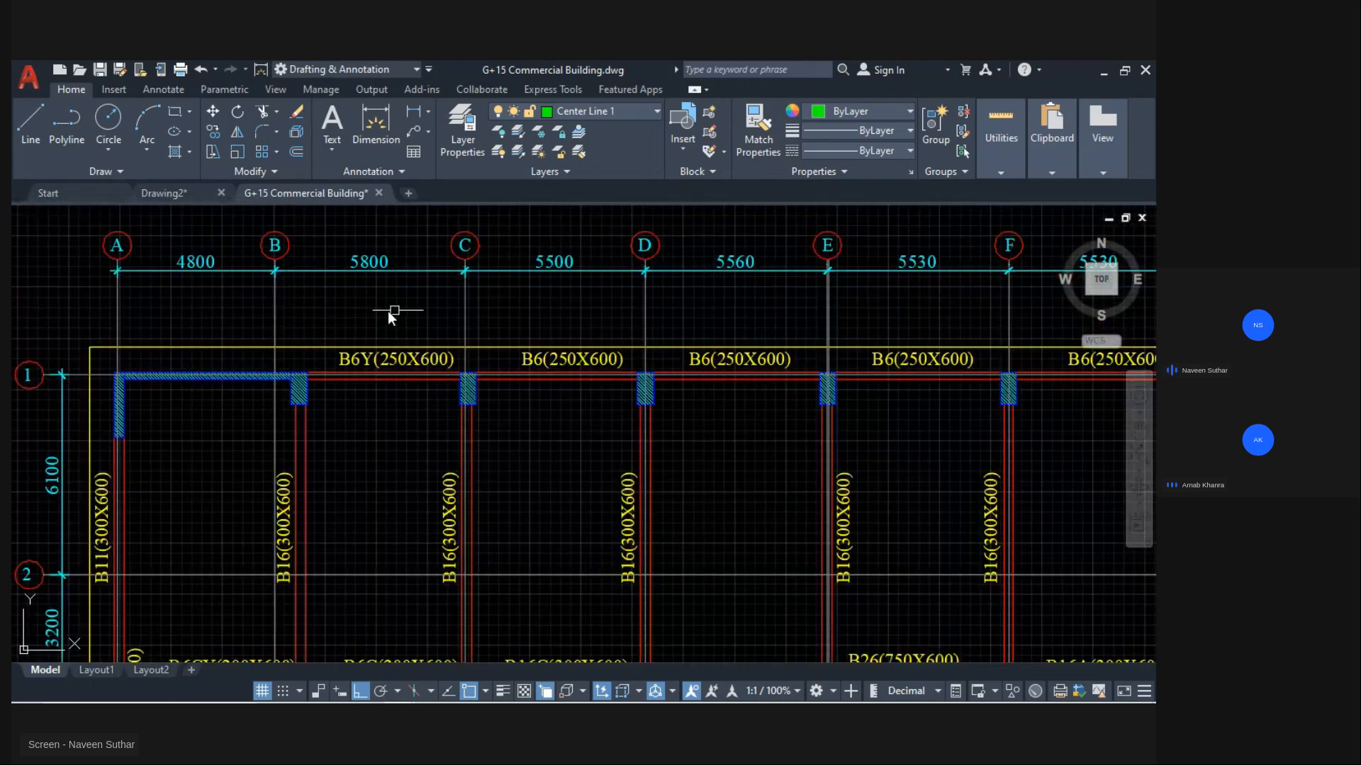
pyautogui.moveTo(416, 405); pyautogui.dragTo(402, 271, button='middle')
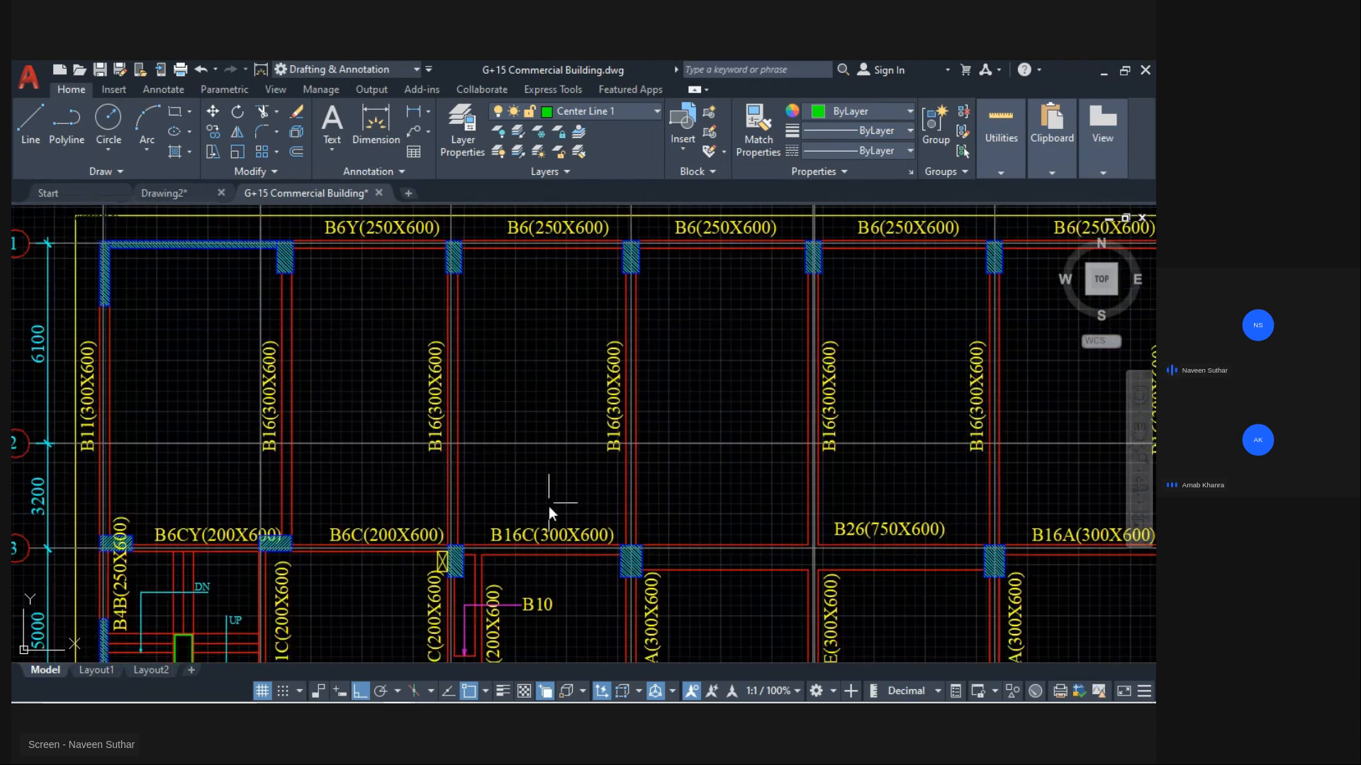
# Step: Examine the beam size labels in the lower bays and around both lift and stair cores of the framing plan
pyautogui.moveTo(549, 506); pyautogui.dragTo(496, 208, button='middle')
pyautogui.moveTo(410, 278); pyautogui.dragTo(362, 312, button='middle')
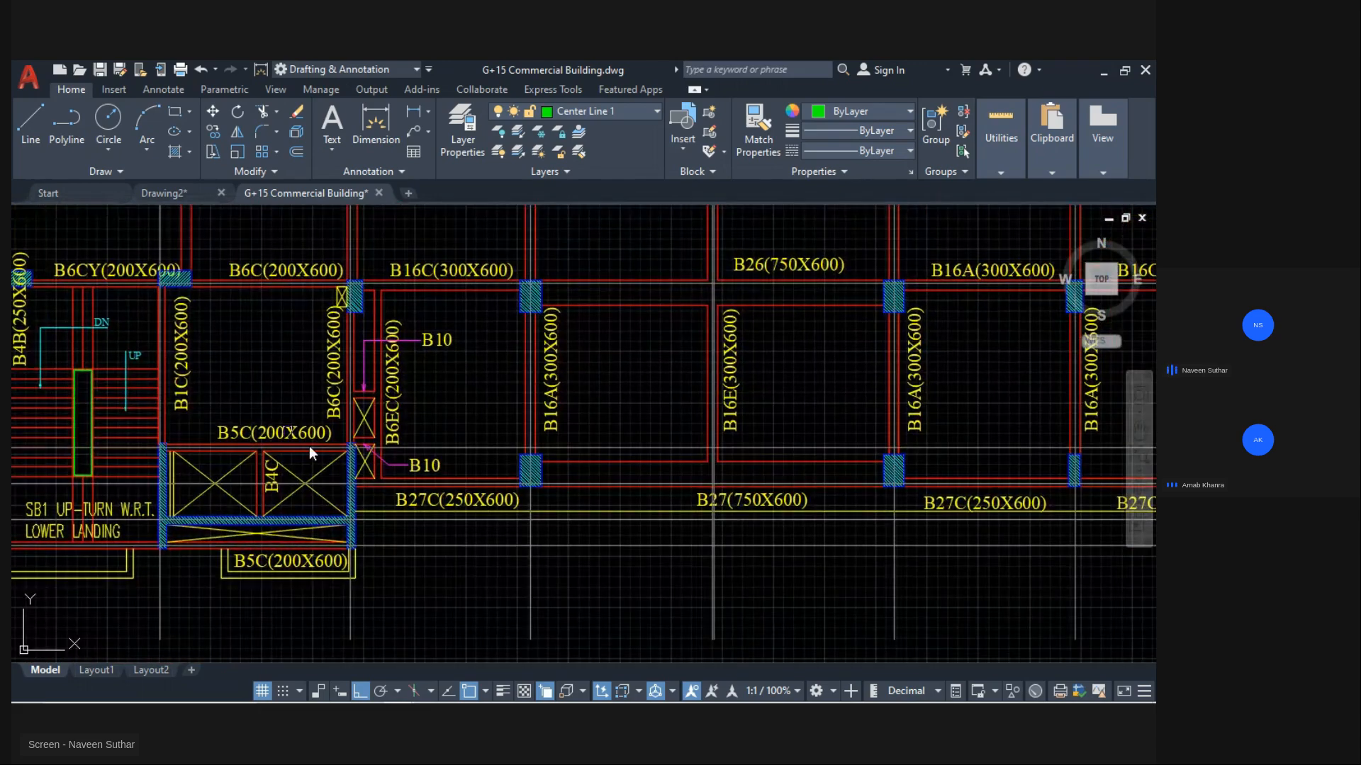
pyautogui.scroll(7, 860, 508)
pyautogui.scroll(-3, 452, 385)
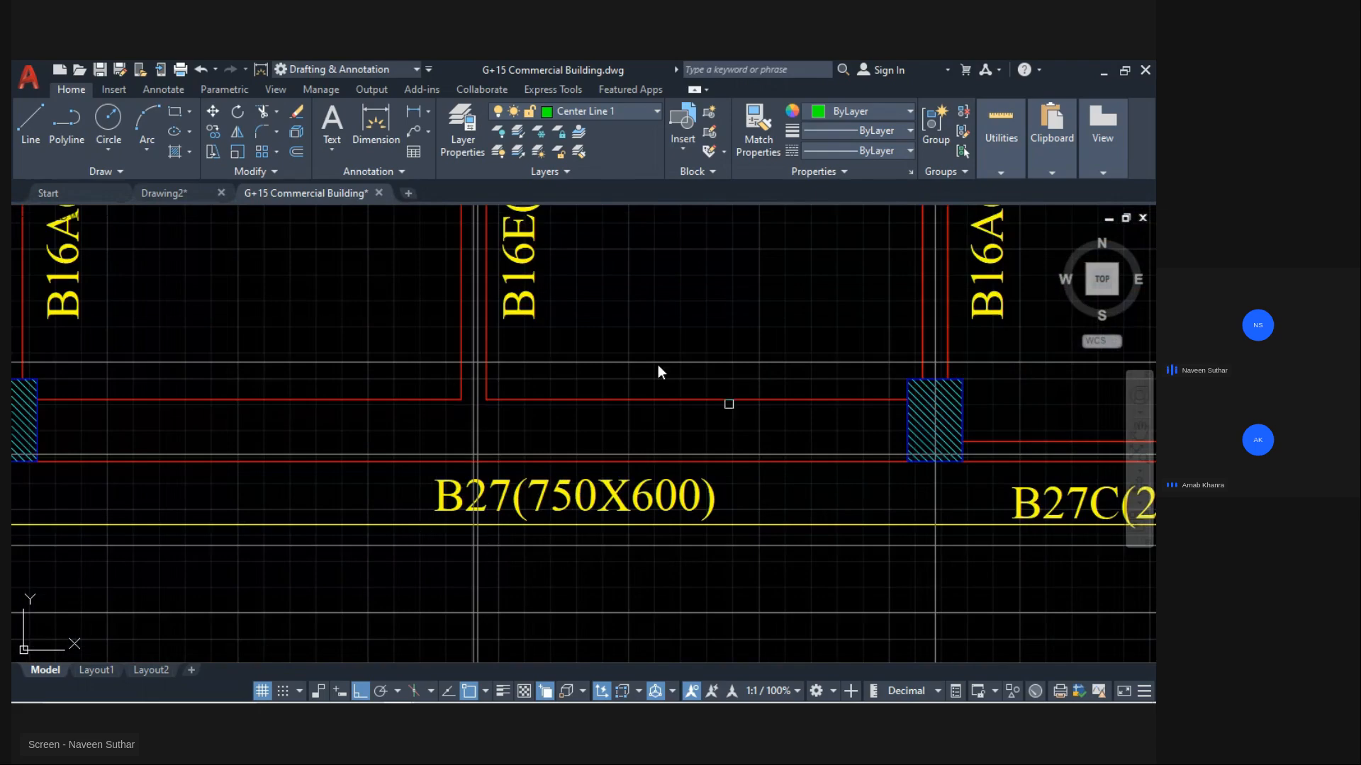
pyautogui.scroll(-4, 641, 498)
pyautogui.moveTo(1074, 479); pyautogui.dragTo(401, 566, button='middle')
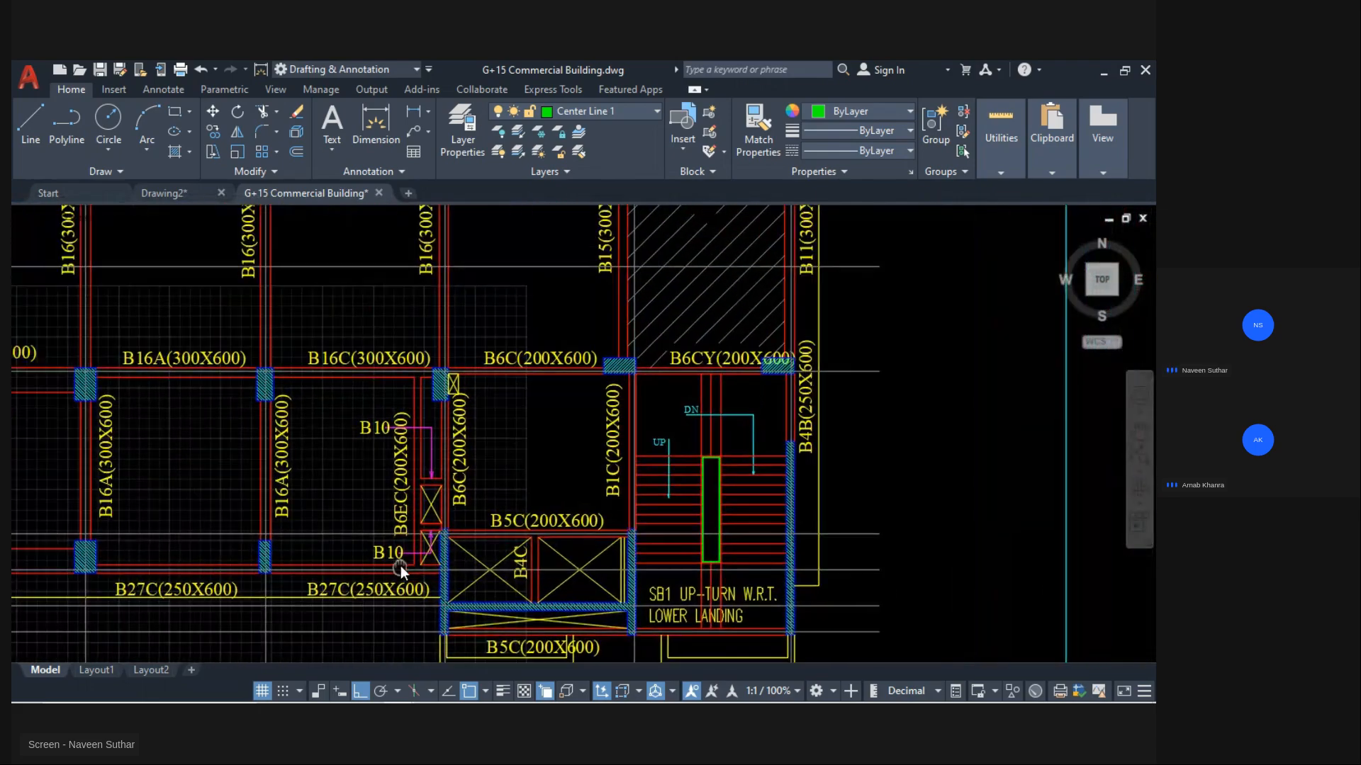
pyautogui.moveTo(400, 566); pyautogui.dragTo(669, 567)
pyautogui.moveTo(670, 567); pyautogui.dragTo(960, 557, button='middle')
pyautogui.moveTo(312, 375); pyautogui.dragTo(824, 390, button='middle')
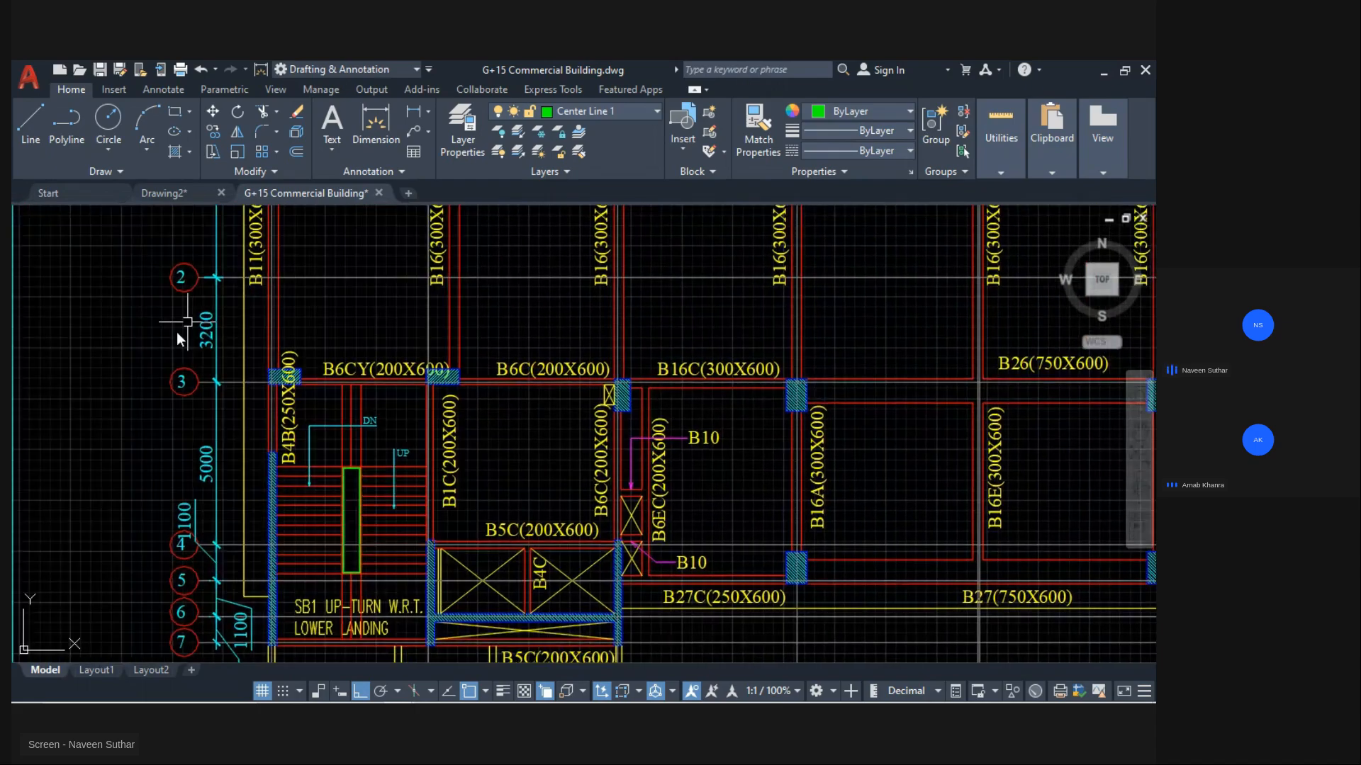
# Step: Dimension the width and depth of the column between two B6(250X600) beams on grid line 1
pyautogui.scroll(-2, 188, 443)
pyautogui.moveTo(481, 310)
pyautogui.mouseDown(button='middle')
pyautogui.moveTo(416, 440)
pyautogui.moveTo(937, 418)
pyautogui.moveTo(879, 423)
pyautogui.moveTo(459, 227)
pyautogui.moveTo(641, 291)
pyautogui.mouseUp(button='middle')
pyautogui.scroll(-2, 641, 291)
pyautogui.scroll(3, 616, 435)
pyautogui.scroll(4, 458, 404)
pyautogui.scroll(5, 457, 380)
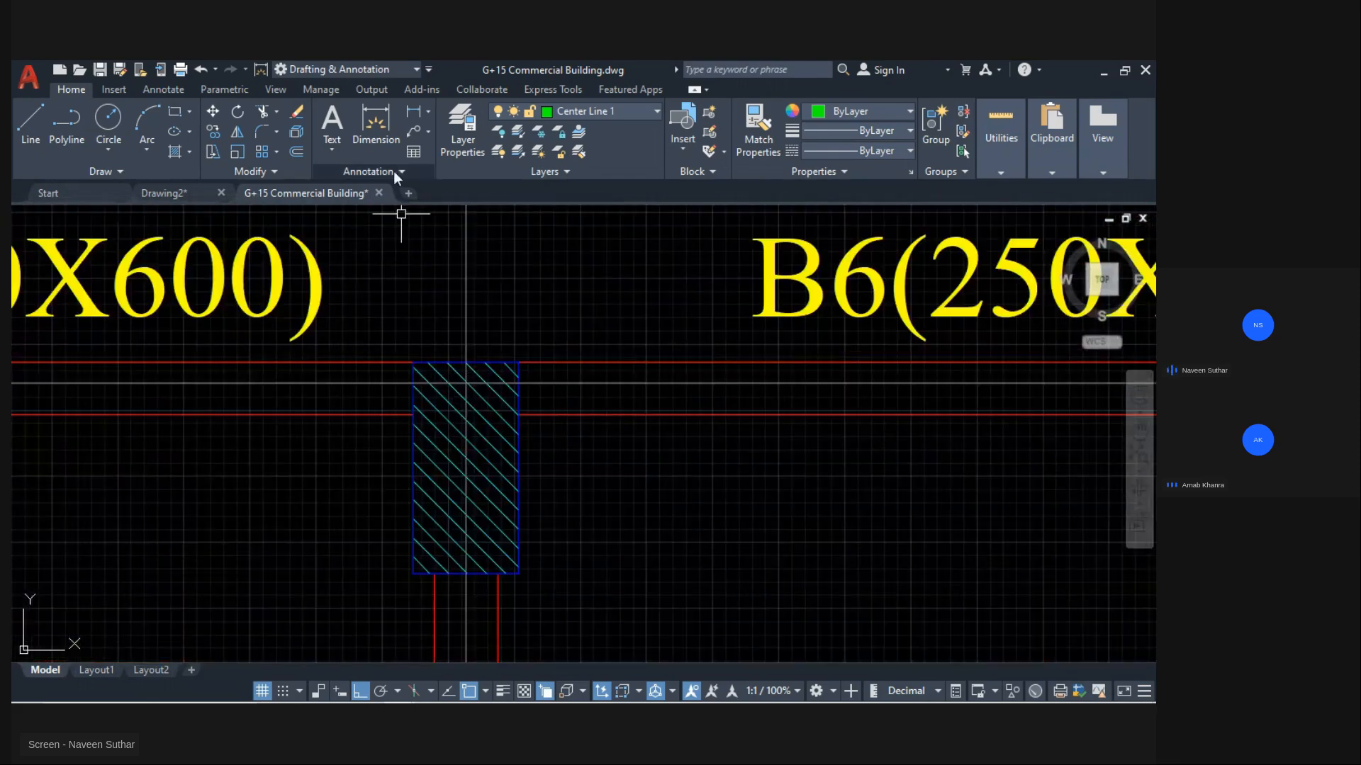
pyautogui.scroll(2, 432, 340)
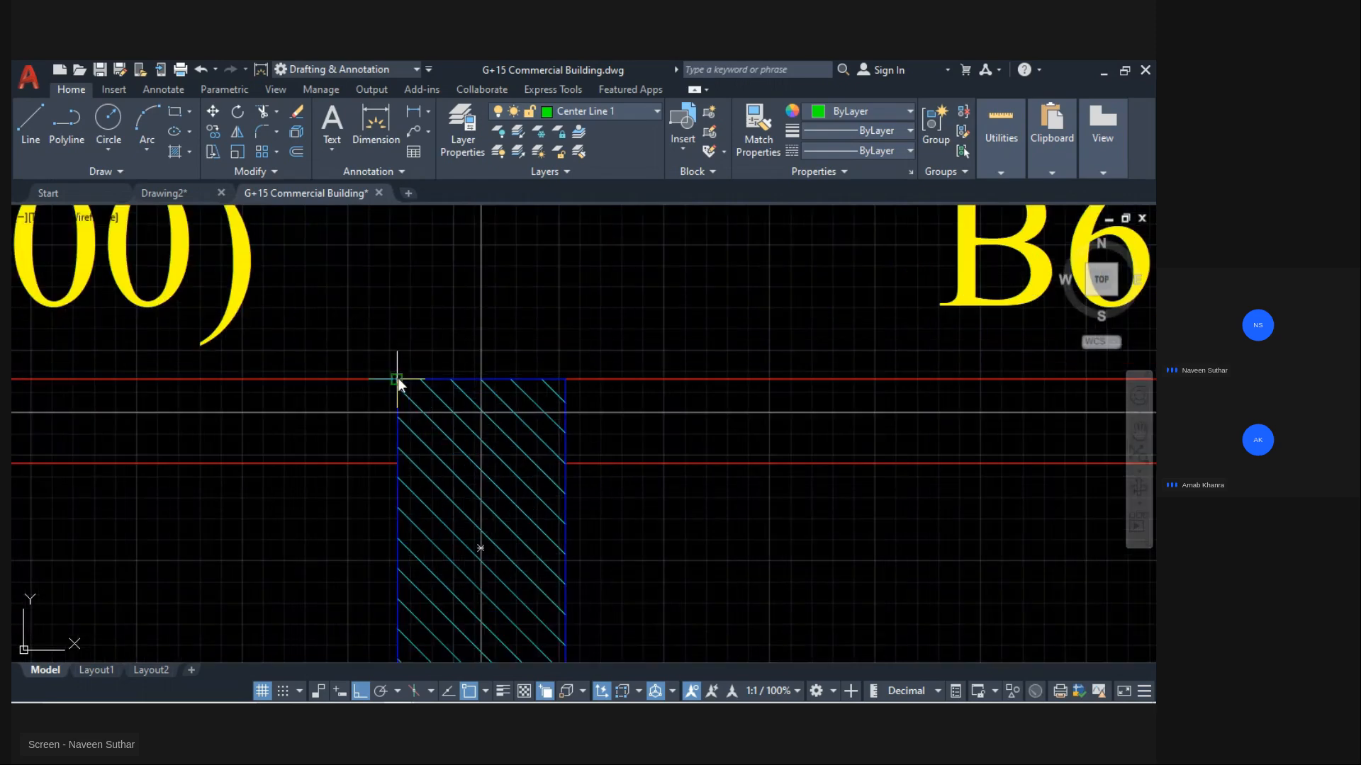
pyautogui.click(567, 357)
pyautogui.moveTo(458, 438); pyautogui.dragTo(478, 382, button='middle')
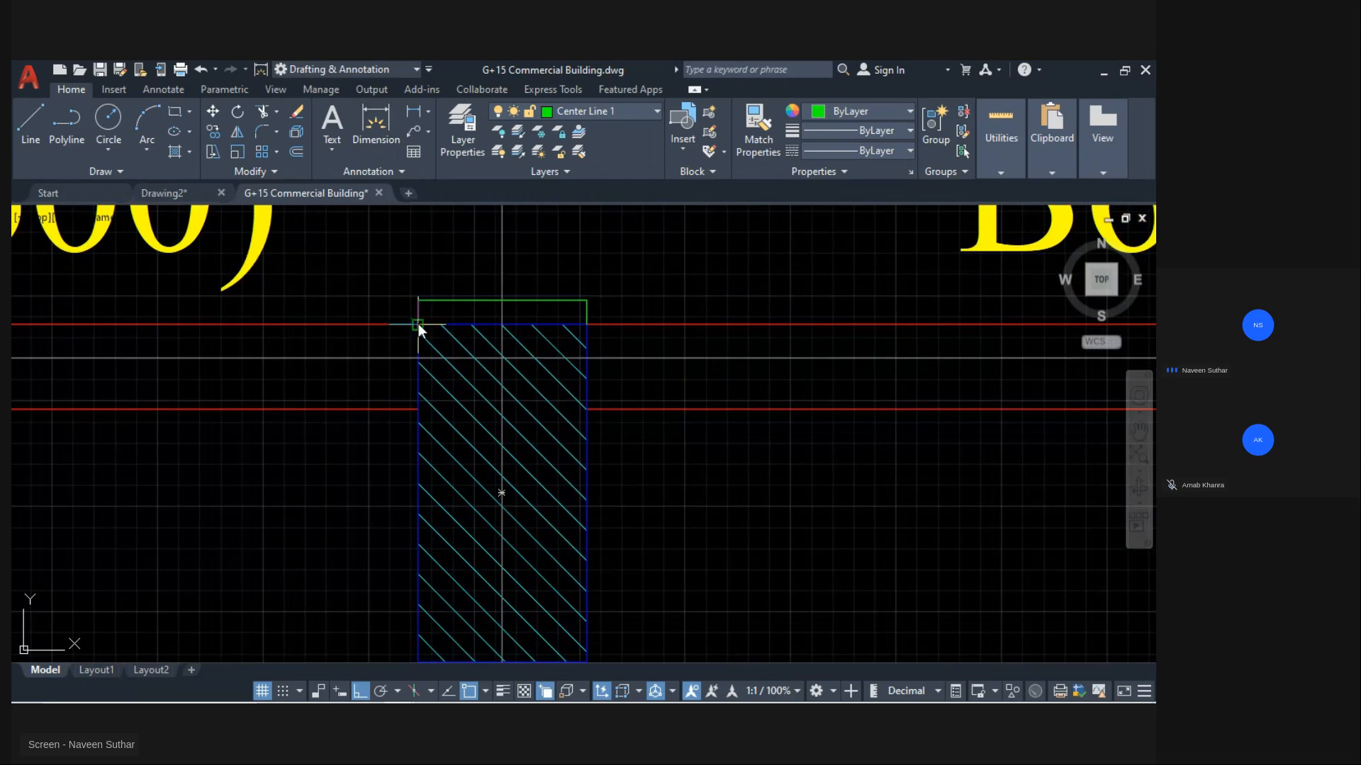
pyautogui.moveTo(394, 650); pyautogui.dragTo(420, 372, button='middle')
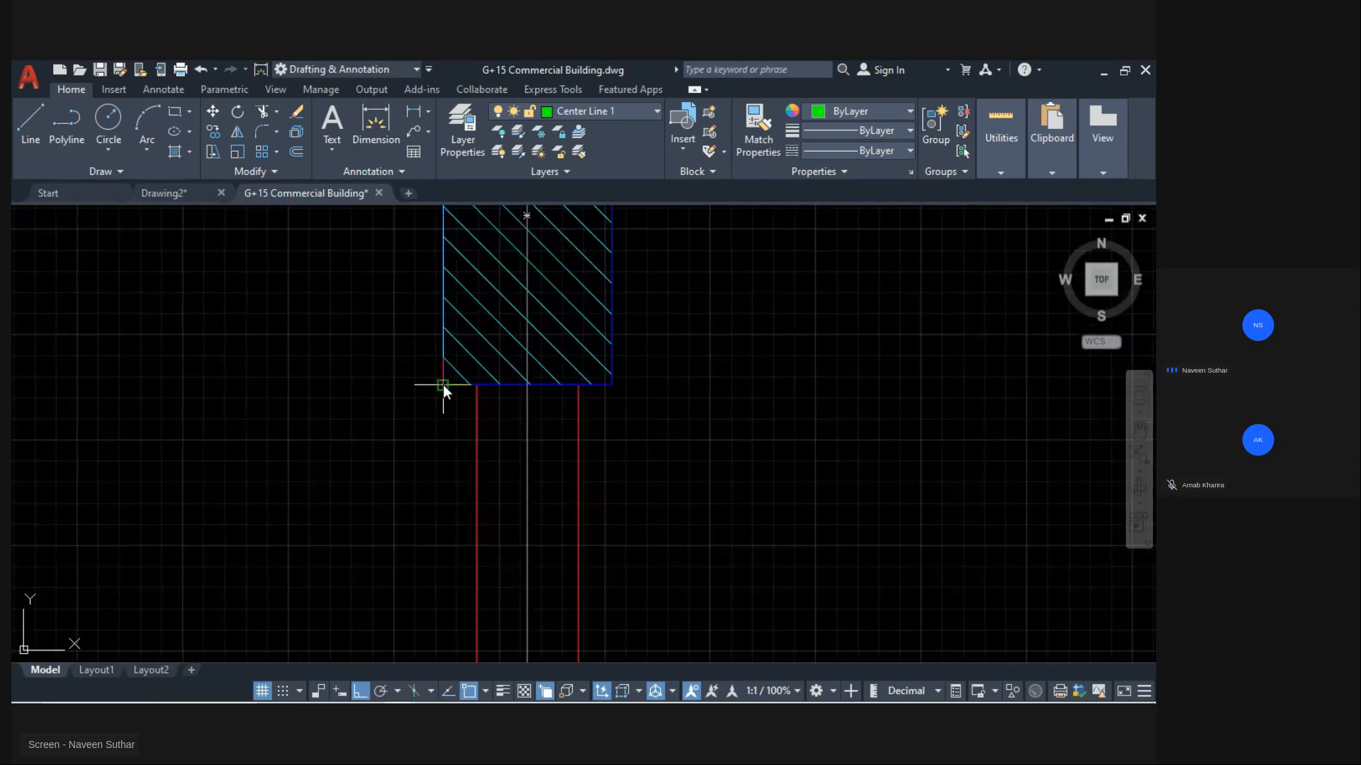
pyautogui.click(385, 381)
# Step: Examine the width and depth dimensions of the column on grid line 1 and the surrounding beam layout
pyautogui.moveTo(493, 234); pyautogui.dragTo(438, 516, button='middle')
pyautogui.scroll(6, 496, 296)
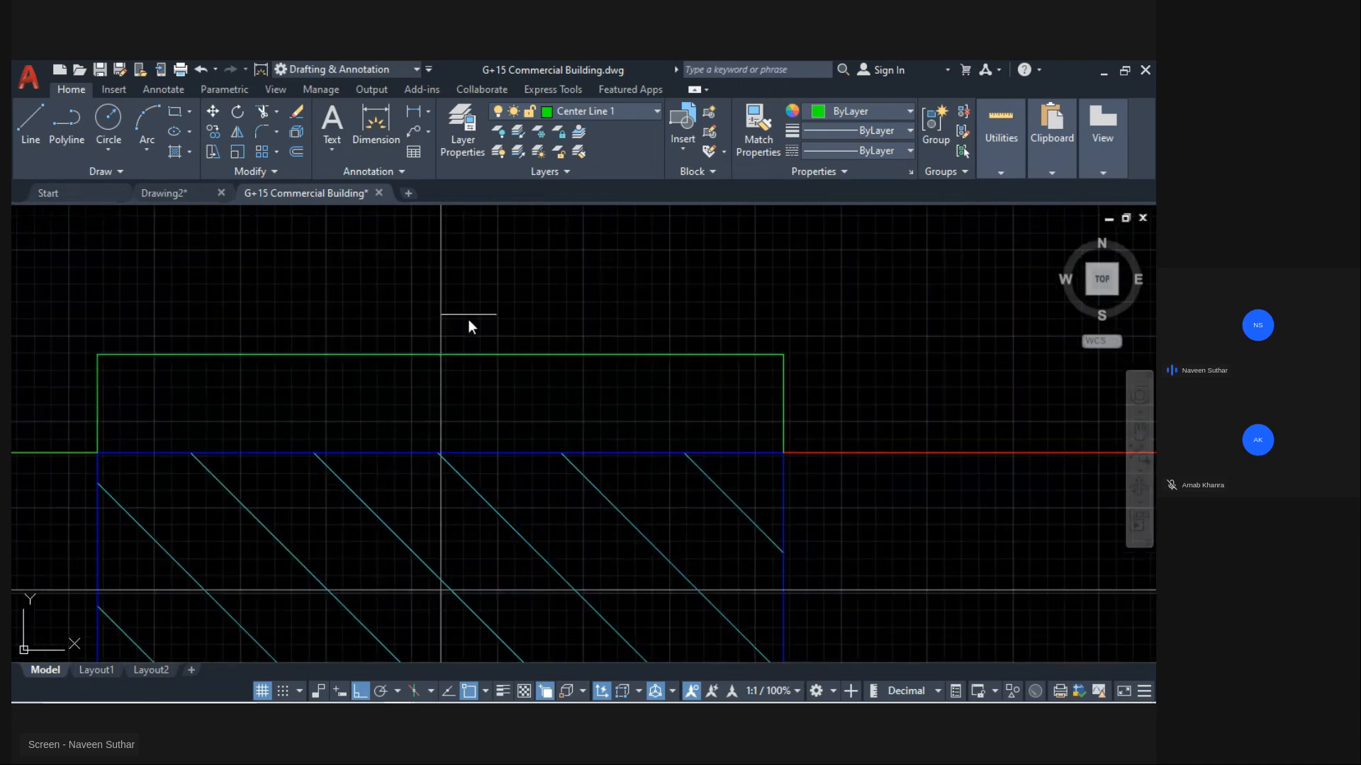
pyautogui.moveTo(386, 428)
pyautogui.mouseDown(button='middle')
pyautogui.moveTo(386, 319)
pyautogui.moveTo(520, 317)
pyautogui.mouseUp(button='middle')
pyautogui.scroll(-8, 519, 314)
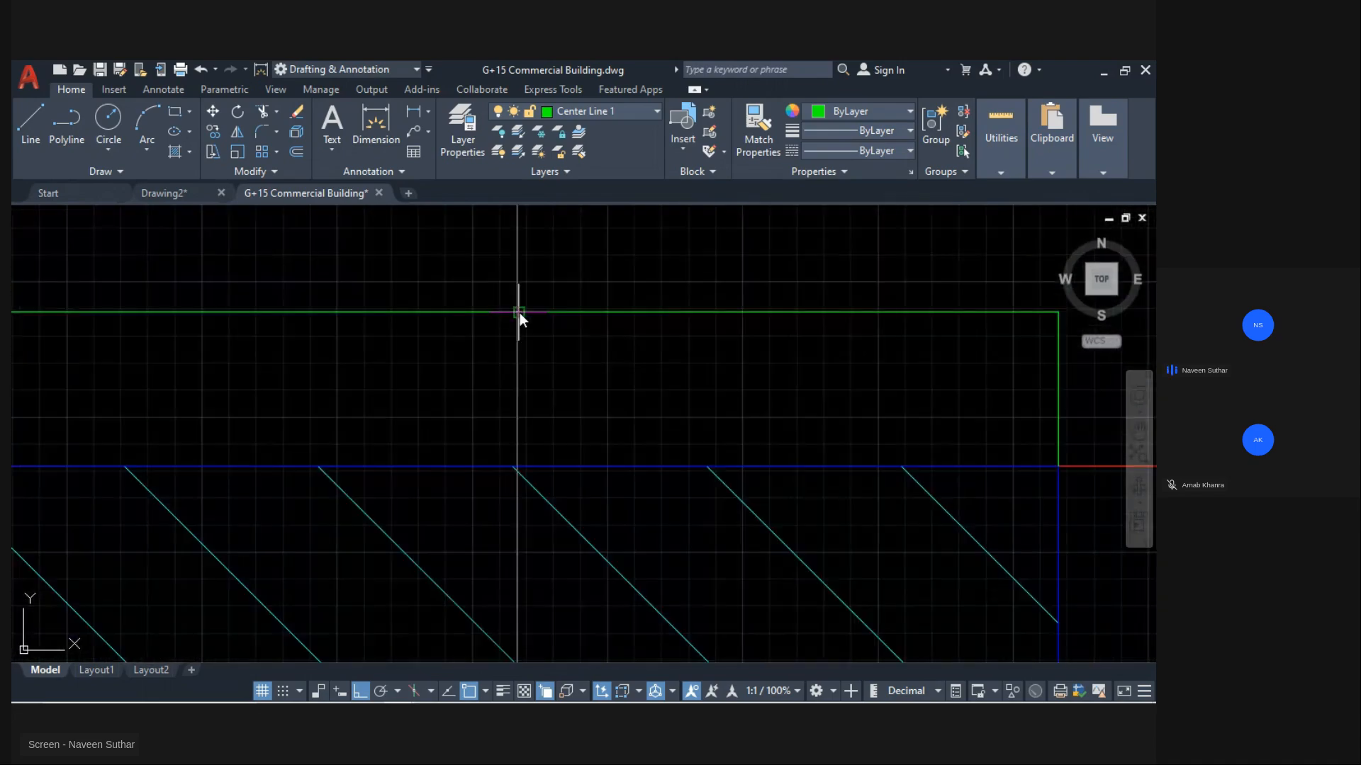
pyautogui.scroll(4, 481, 398)
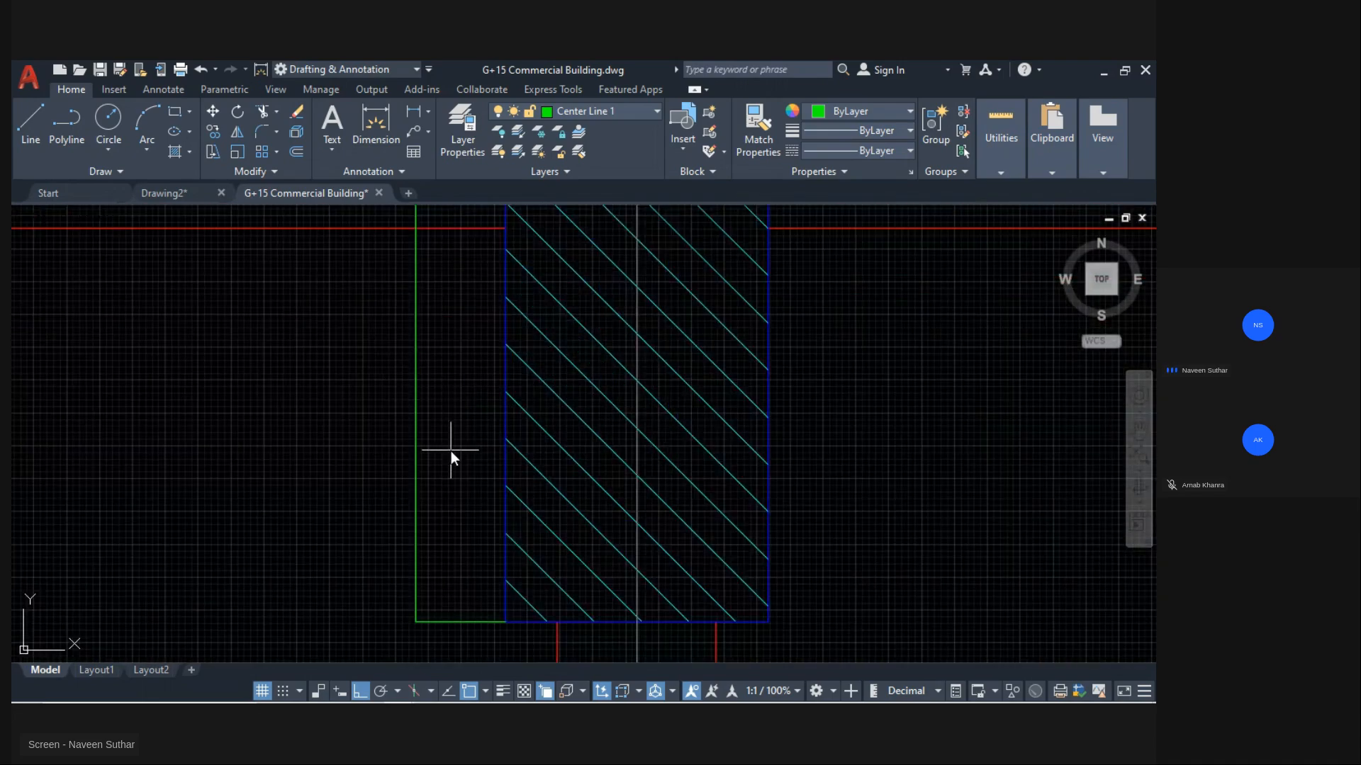
pyautogui.scroll(5, 439, 432)
pyautogui.scroll(-3, 454, 292)
pyautogui.scroll(3, 461, 287)
pyautogui.scroll(-4, 462, 288)
pyautogui.scroll(-5, 462, 287)
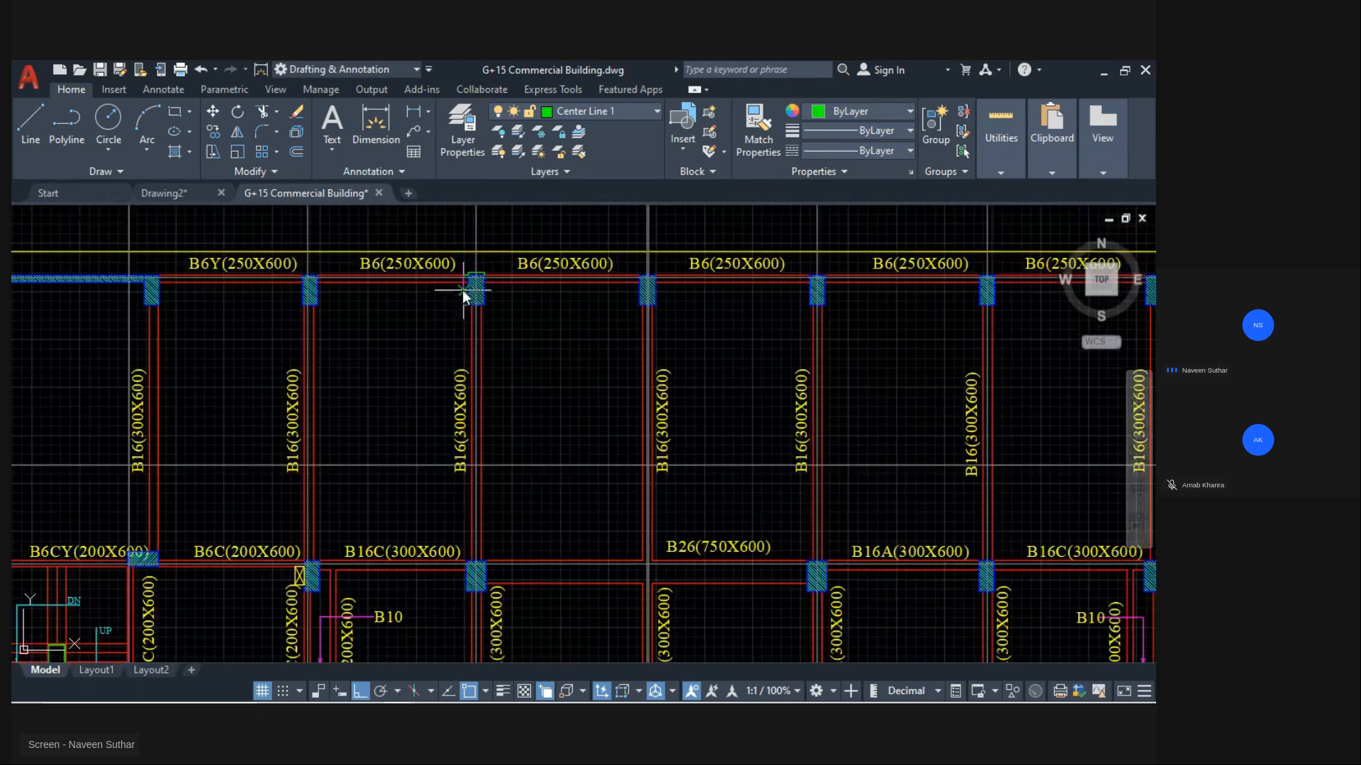
pyautogui.moveTo(572, 325)
pyautogui.mouseDown(button='middle')
pyautogui.moveTo(769, 344)
pyautogui.moveTo(737, 355)
pyautogui.mouseUp(button='middle')
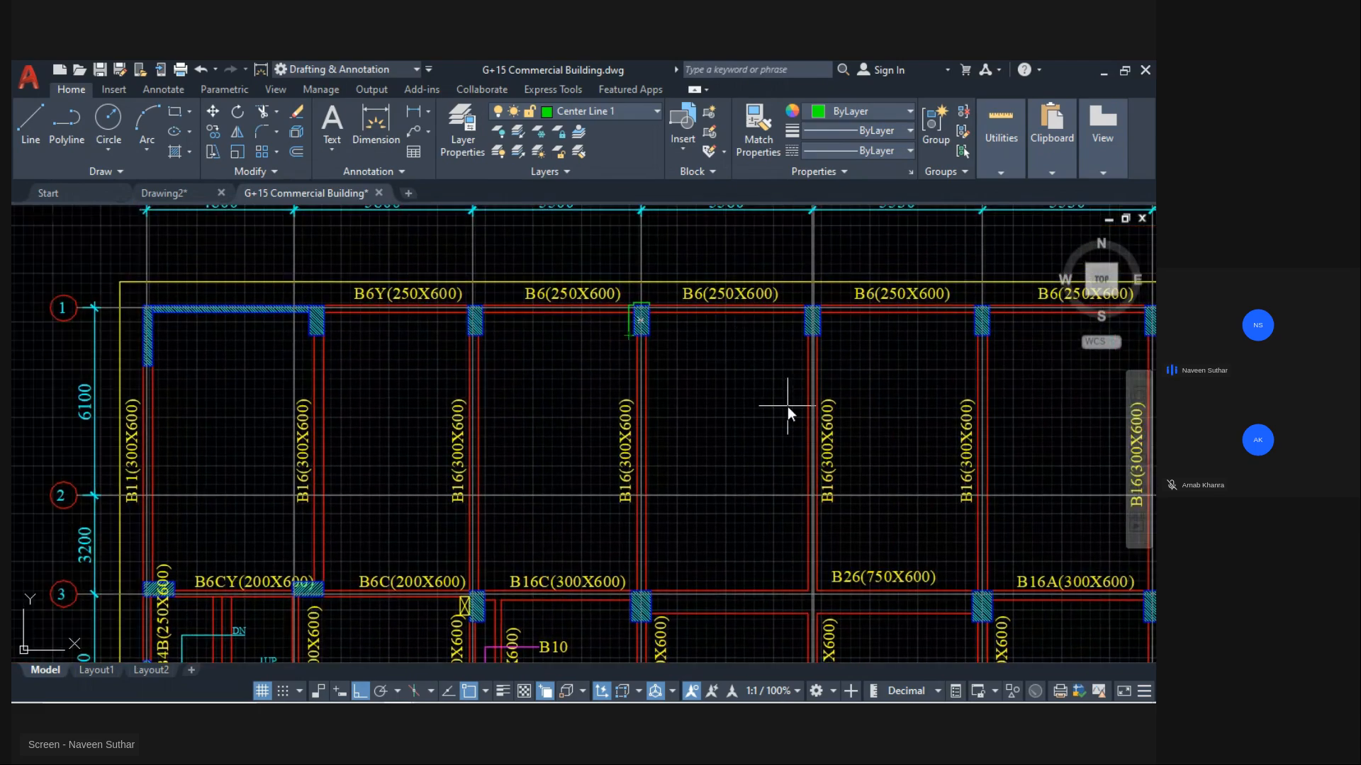
pyautogui.moveTo(788, 406); pyautogui.dragTo(680, 360, button='middle')
# Step: Switch to the G+15 Building model in ETABS and open the frame section definitions
pyautogui.press('super+Tab')
pyautogui.press('Tab')
pyautogui.press('Tab')
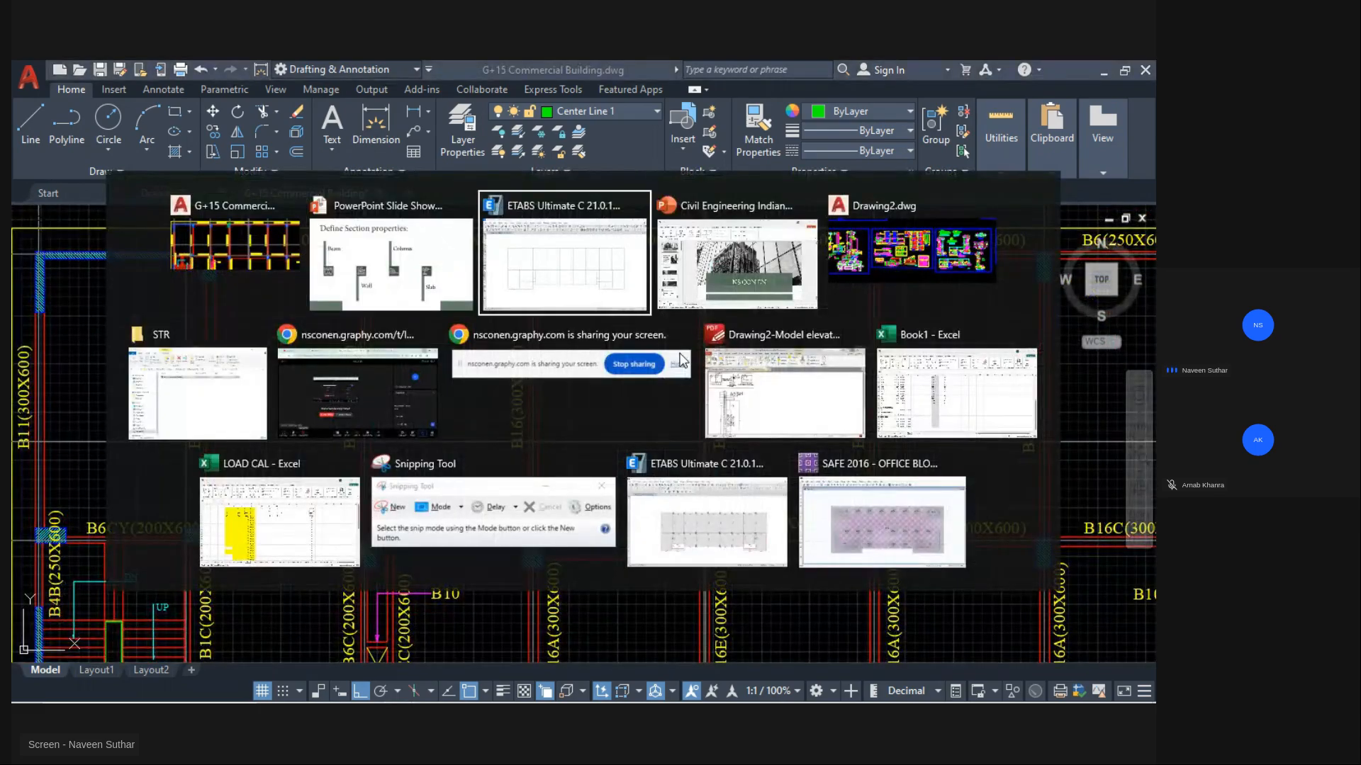
pyautogui.hotkey('alt', 'Tab')
pyautogui.press('Tab')
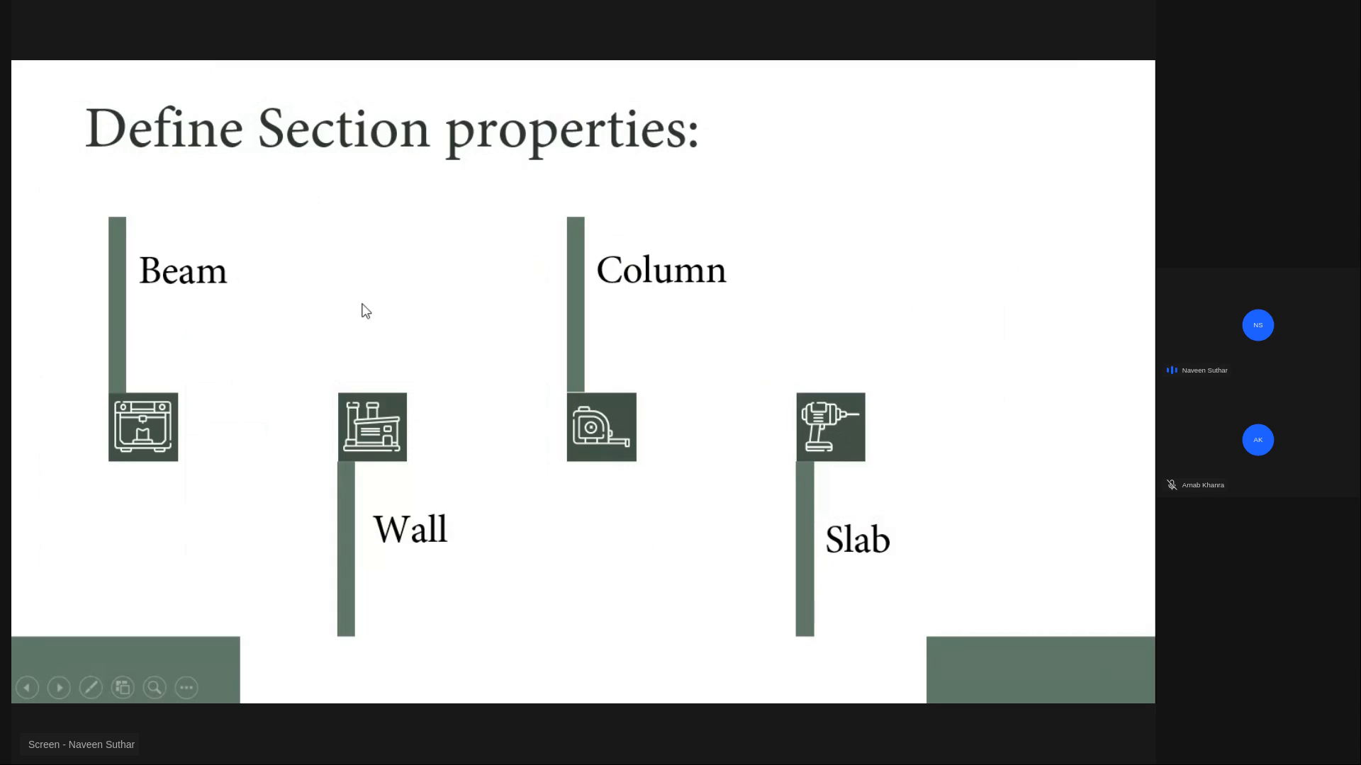
pyautogui.hotkey('alt', 'Tab')
pyautogui.press('Tab')
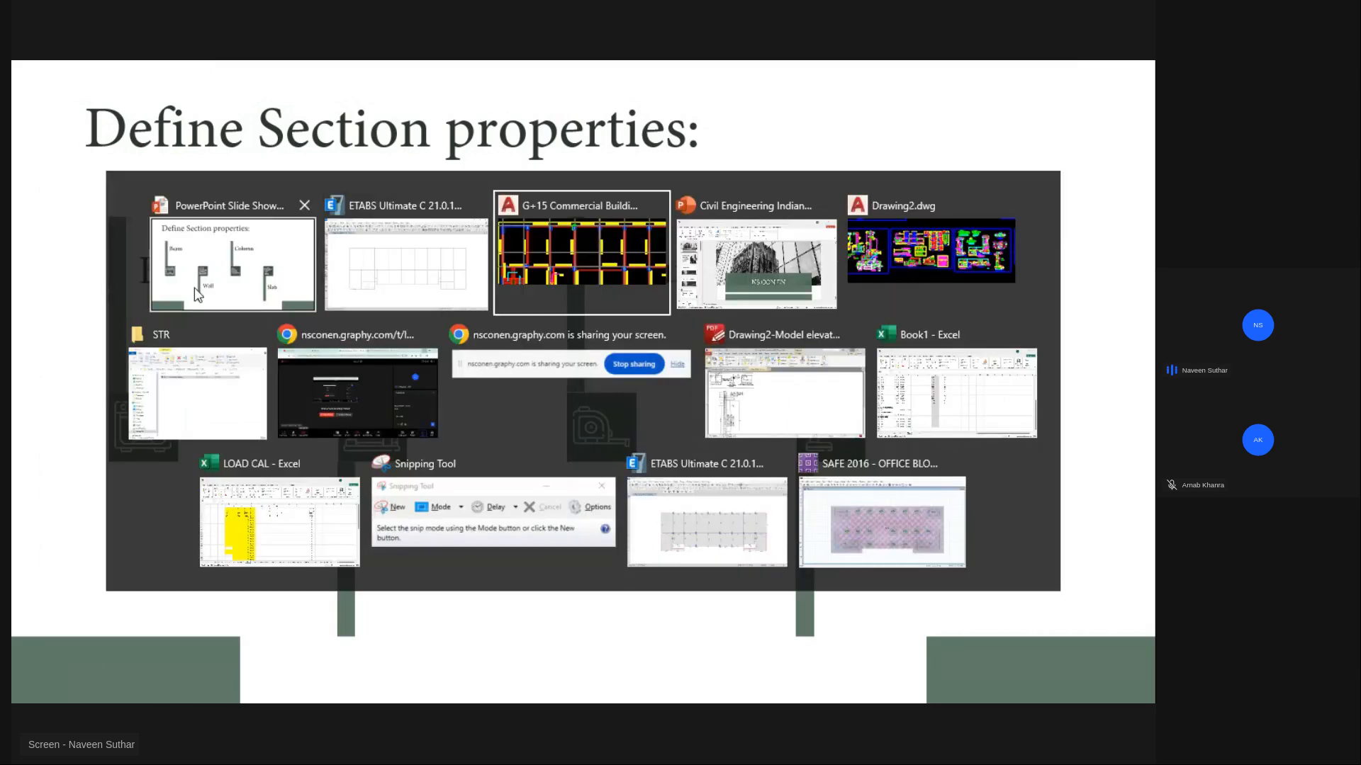
pyautogui.click(397, 253)
pyautogui.click(133, 91)
pyautogui.moveTo(169, 145)
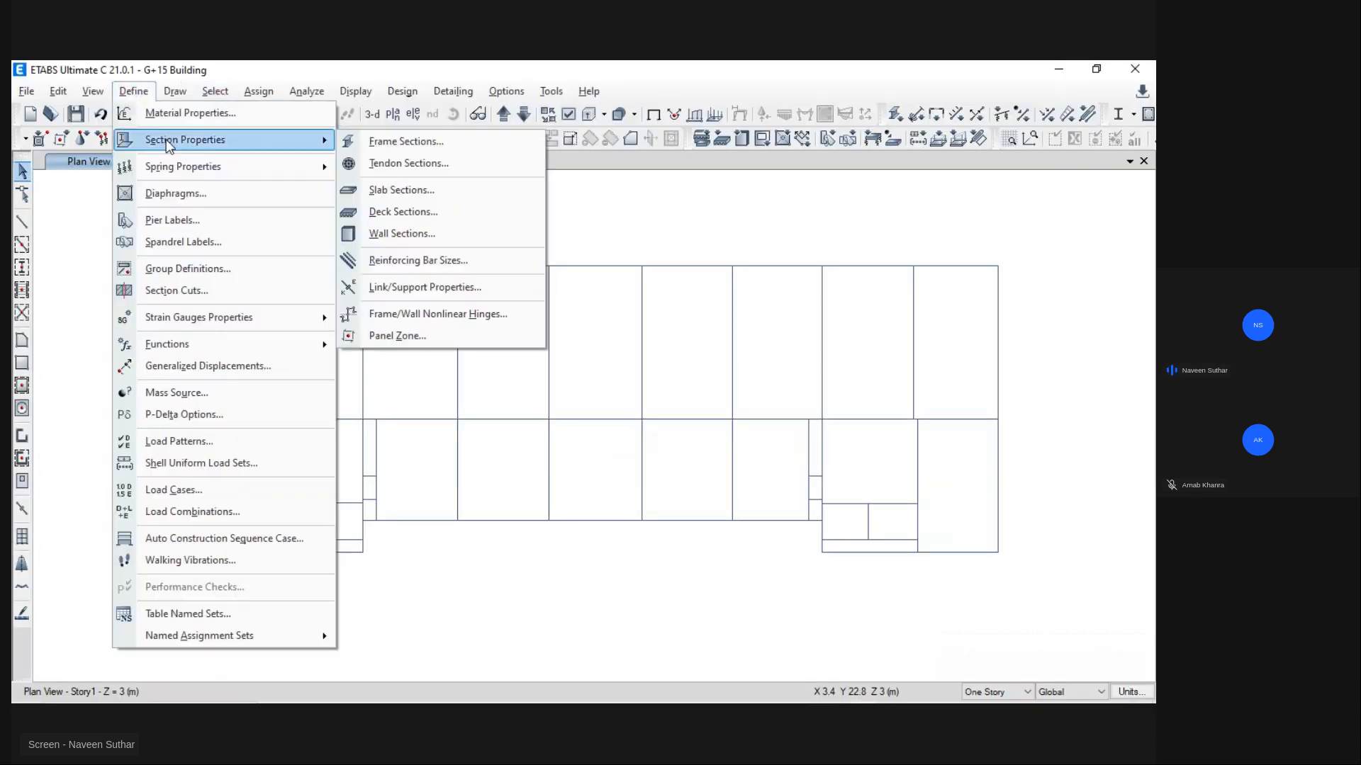
pyautogui.click(406, 141)
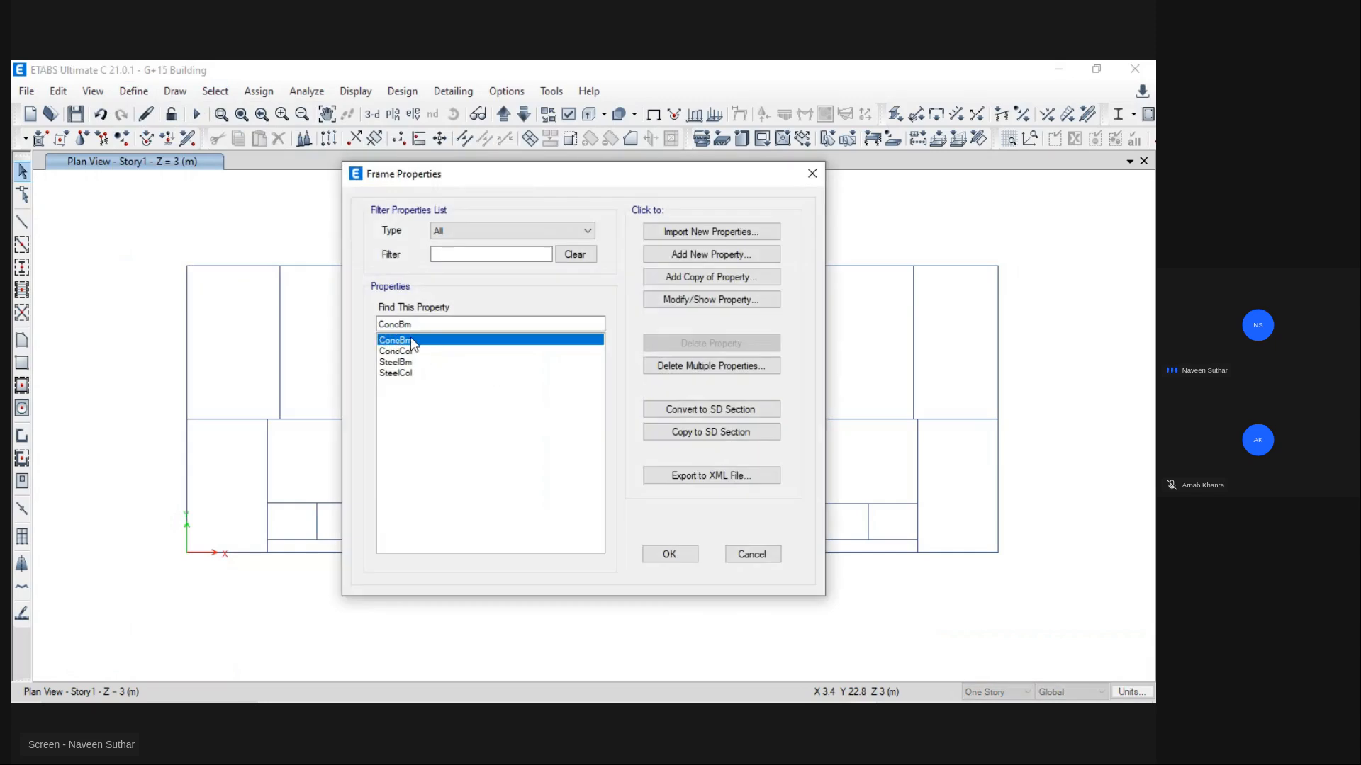
# Step: Copy the ConcBm section as B-250X600 M30 with a depth of 600 mm and a width of 250 mm
pyautogui.click(730, 277)
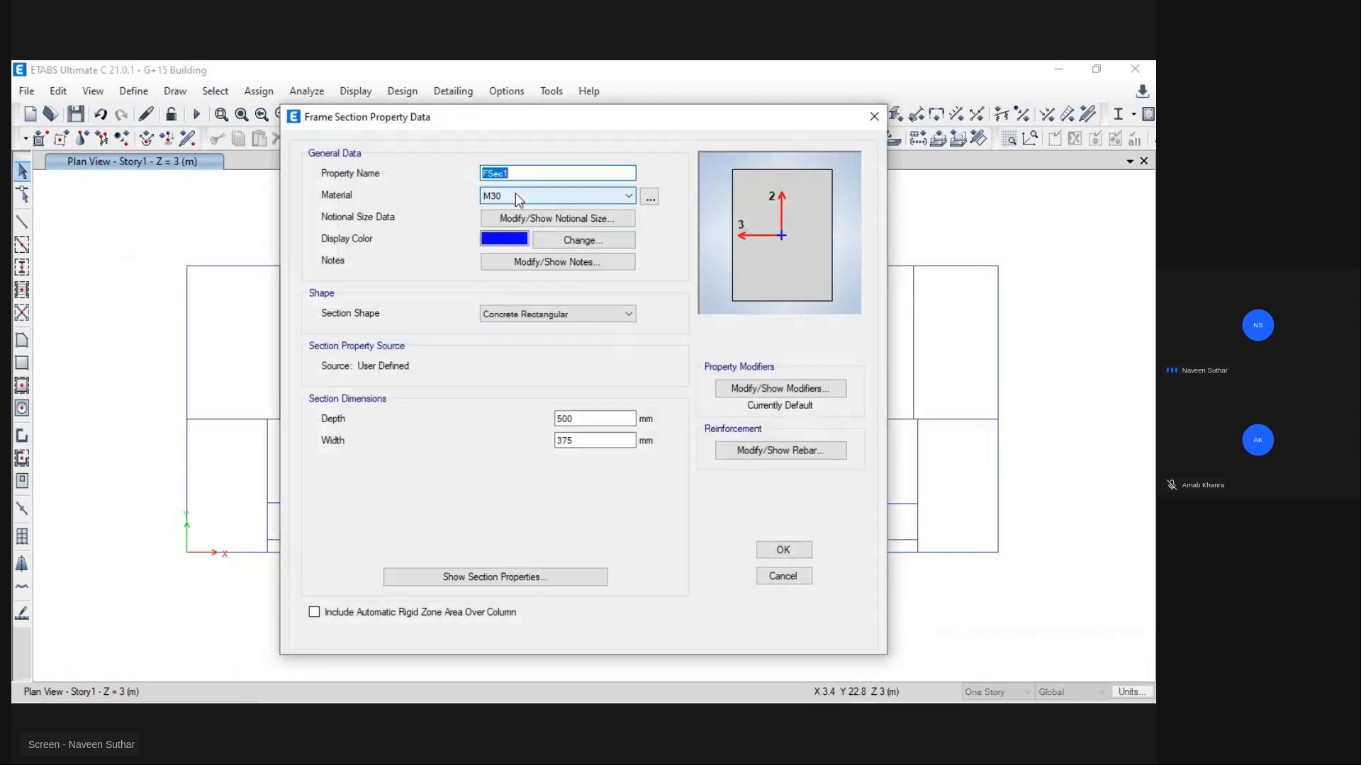
pyautogui.write('B')
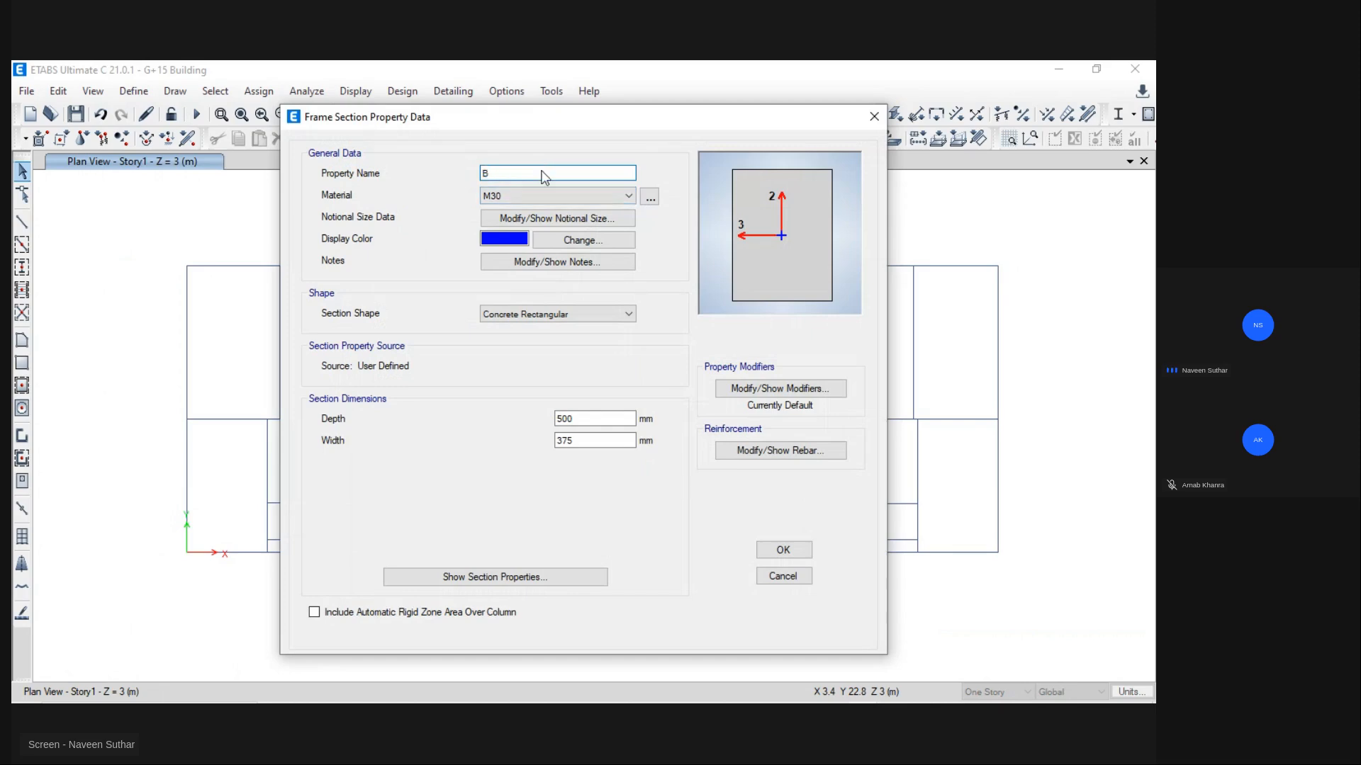
pyautogui.write('-250X600 M30')
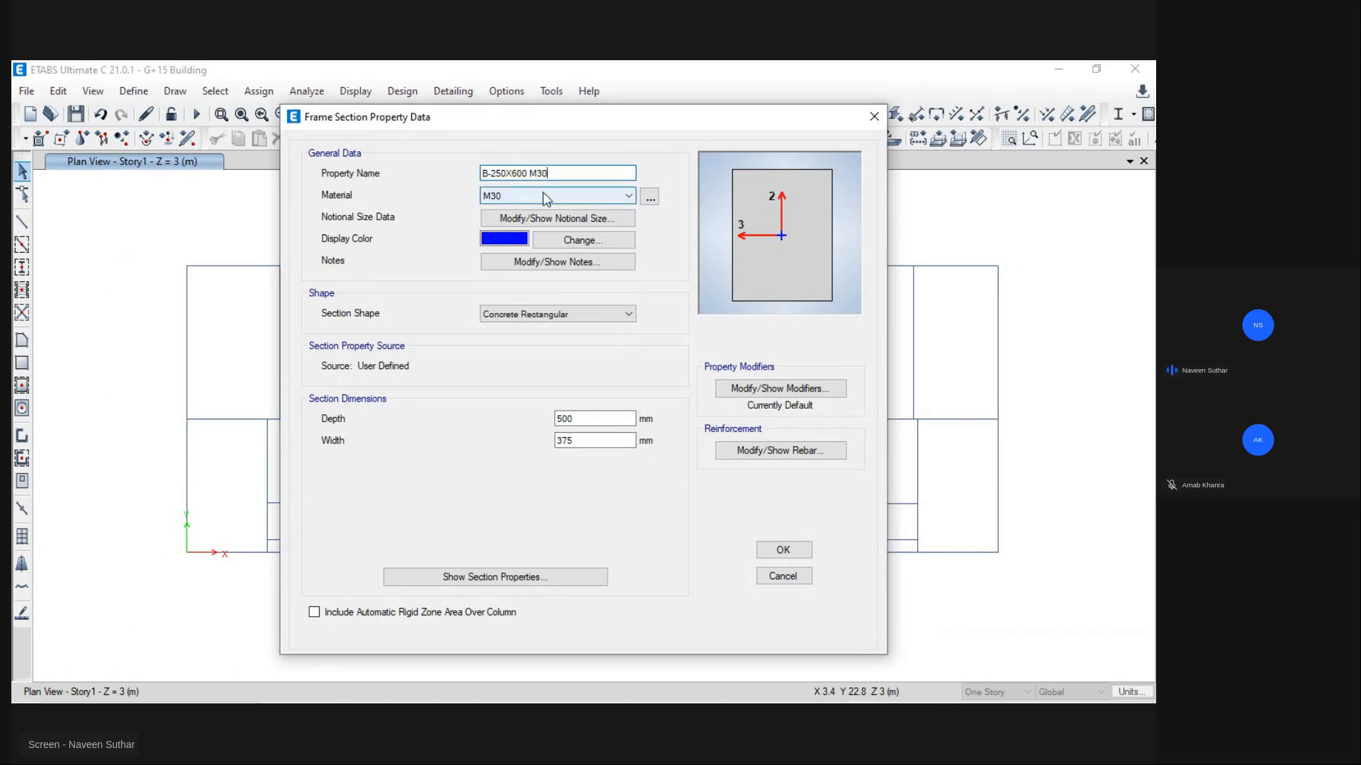
pyautogui.moveTo(576, 440); pyautogui.dragTo(499, 415)
pyautogui.write('250X')
pyautogui.write('600')
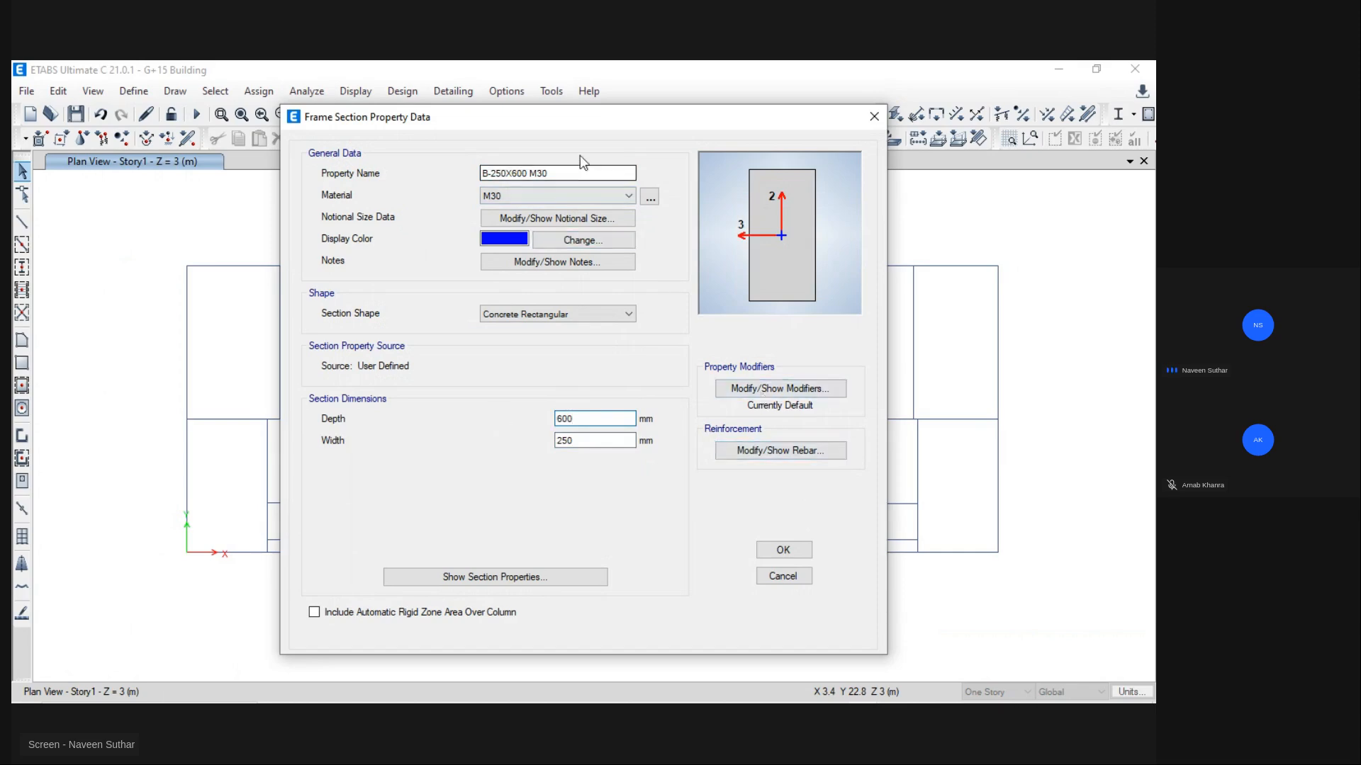
# Step: Set the longitudinal bars of the B-250X600 M30 beam section to HYSD500 and accept the section
pyautogui.click(783, 450)
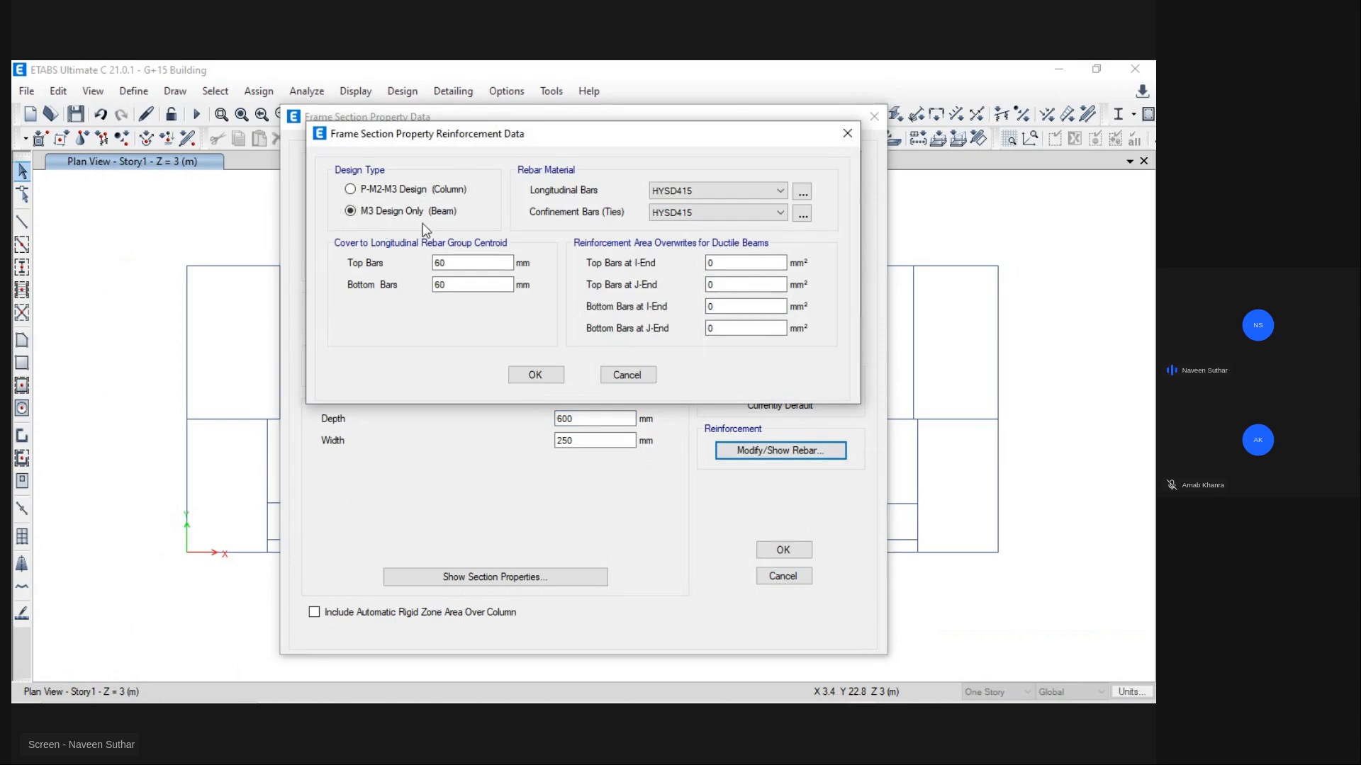
pyautogui.click(687, 193)
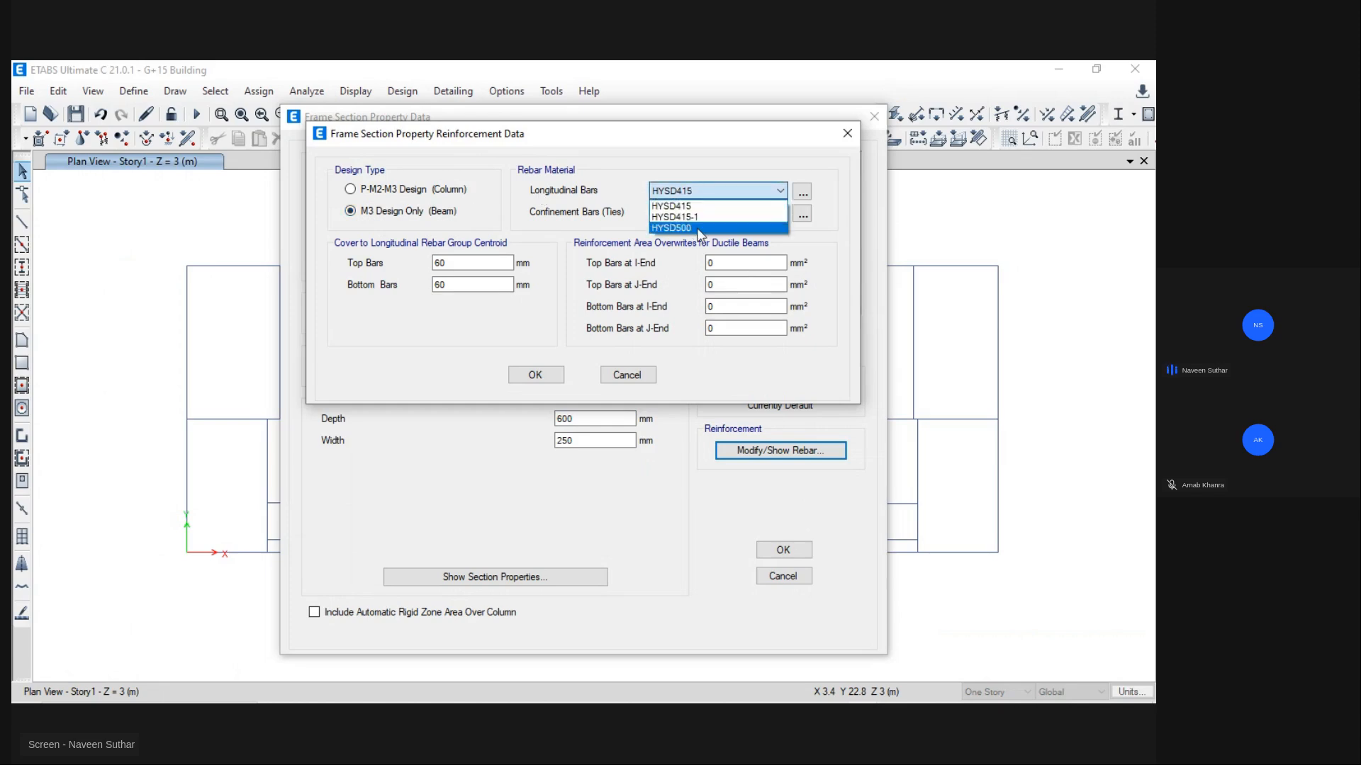
pyautogui.click(691, 228)
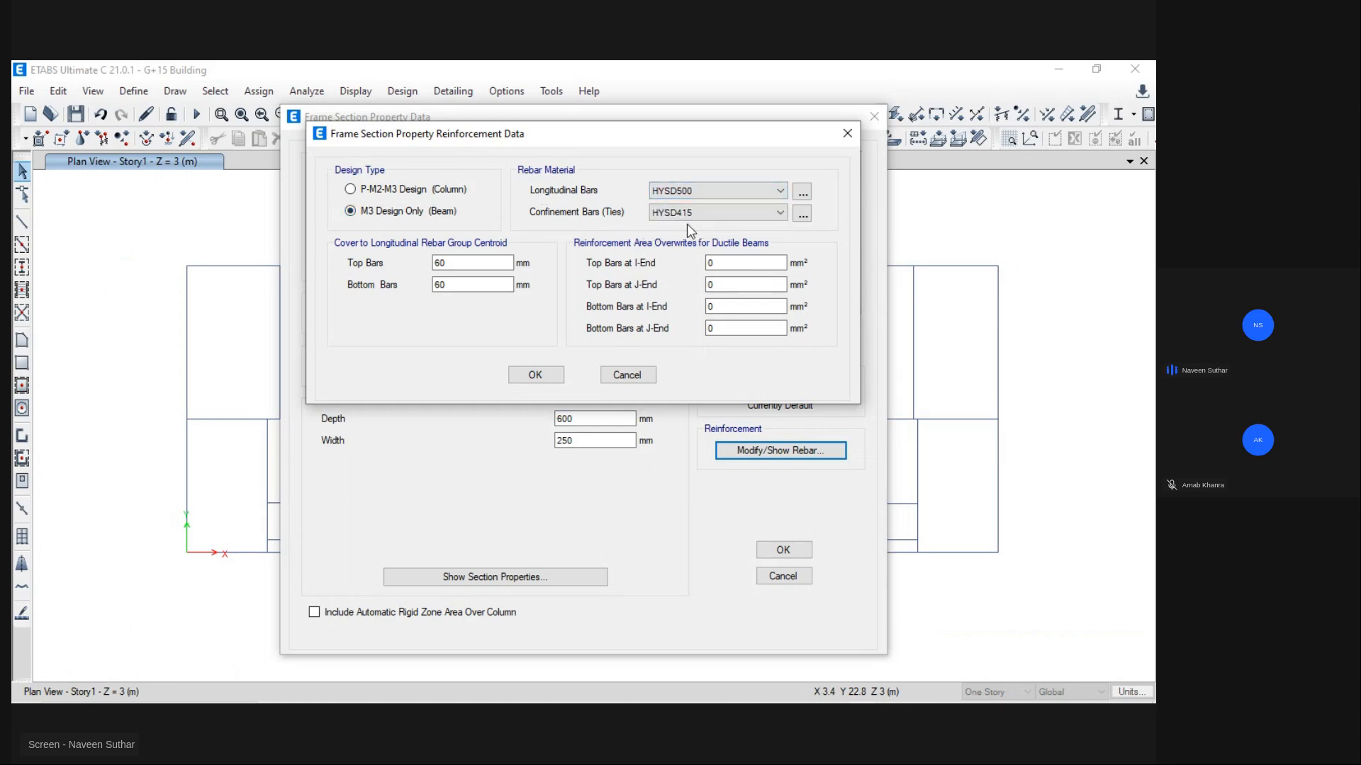
pyautogui.click(544, 376)
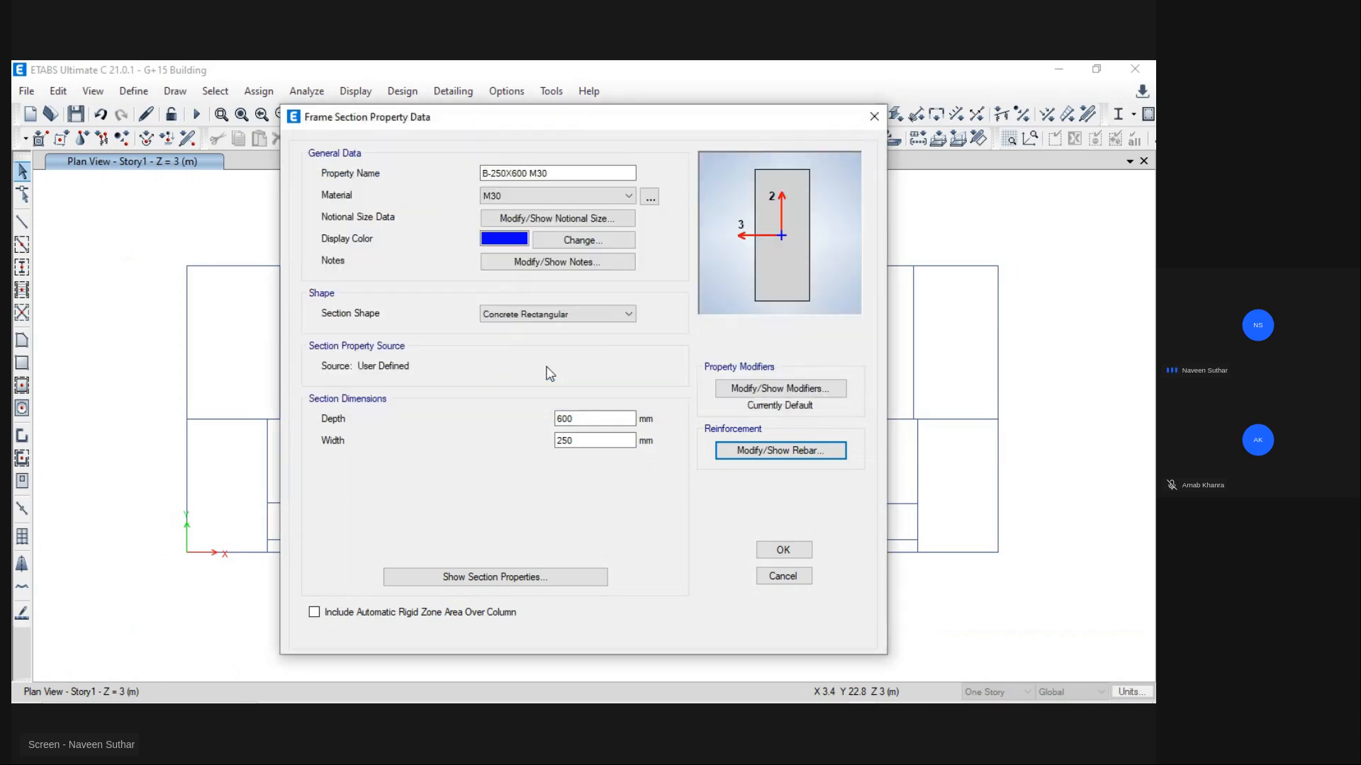
pyautogui.click(783, 550)
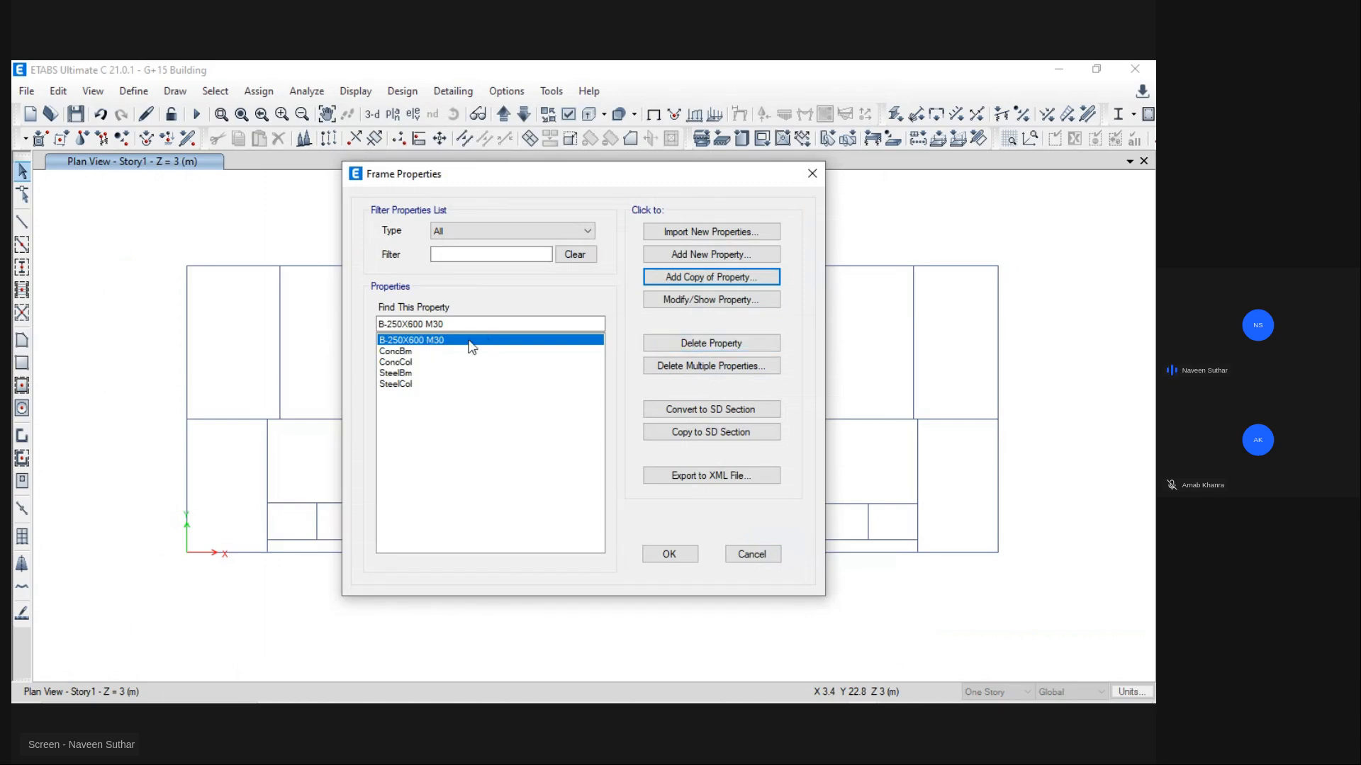
# Step: Copy the B-250X600 M30 section, begin its new name with B-300X, and check the beam sizes in the AutoCAD framing plan
pyautogui.click(742, 275)
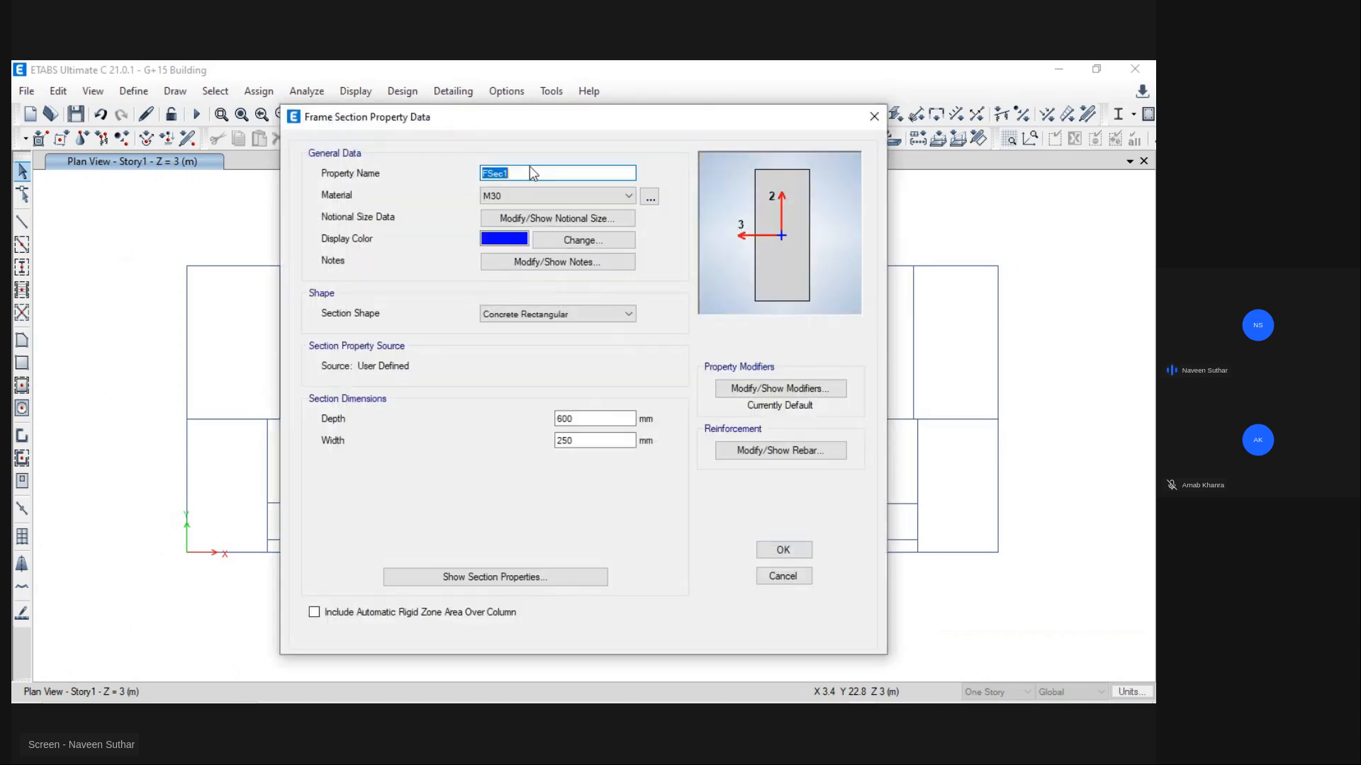
pyautogui.write('B-300X')
pyautogui.hotkey('alt', 'Tab')
pyautogui.hotkey('alt', 'Tab')
pyautogui.scroll(3, 507, 359)
pyautogui.scroll(-3, 595, 383)
# Step: Return to ETABS, complete the name as B-300X600 M30, set the width to 300 mm, and accept the section after checking its rebar
pyautogui.hotkey('alt', 'Tab')
pyautogui.press('Tab')
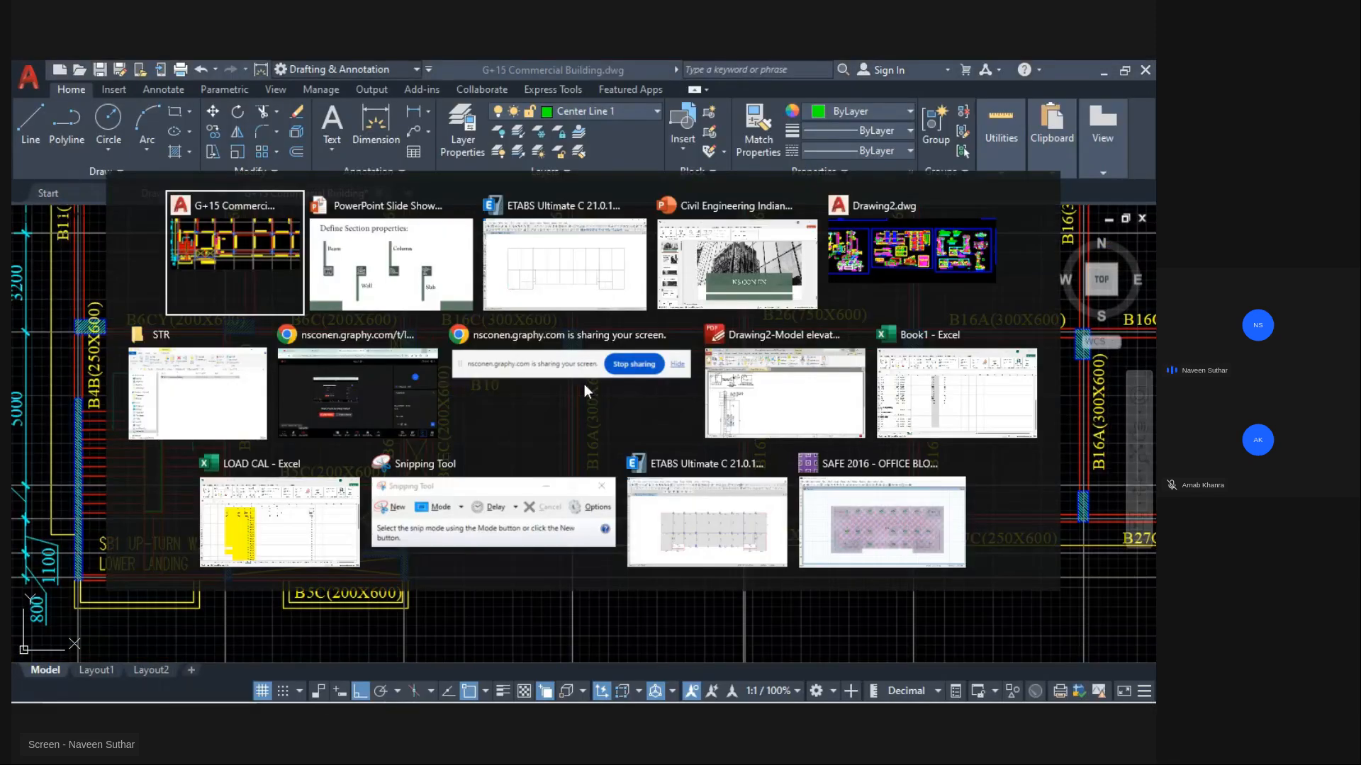
pyautogui.write('60')
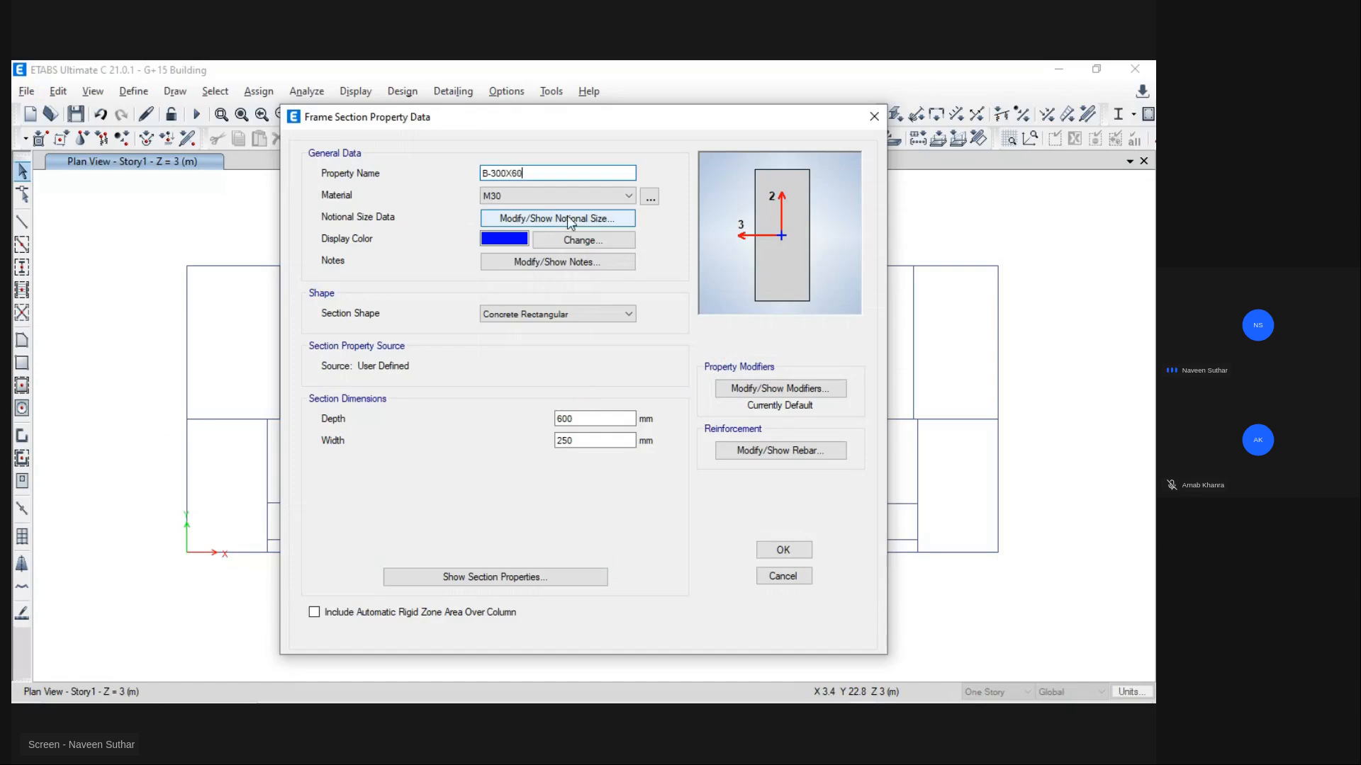
pyautogui.write('0 M30')
pyautogui.moveTo(588, 441); pyautogui.dragTo(475, 445)
pyautogui.write('300')
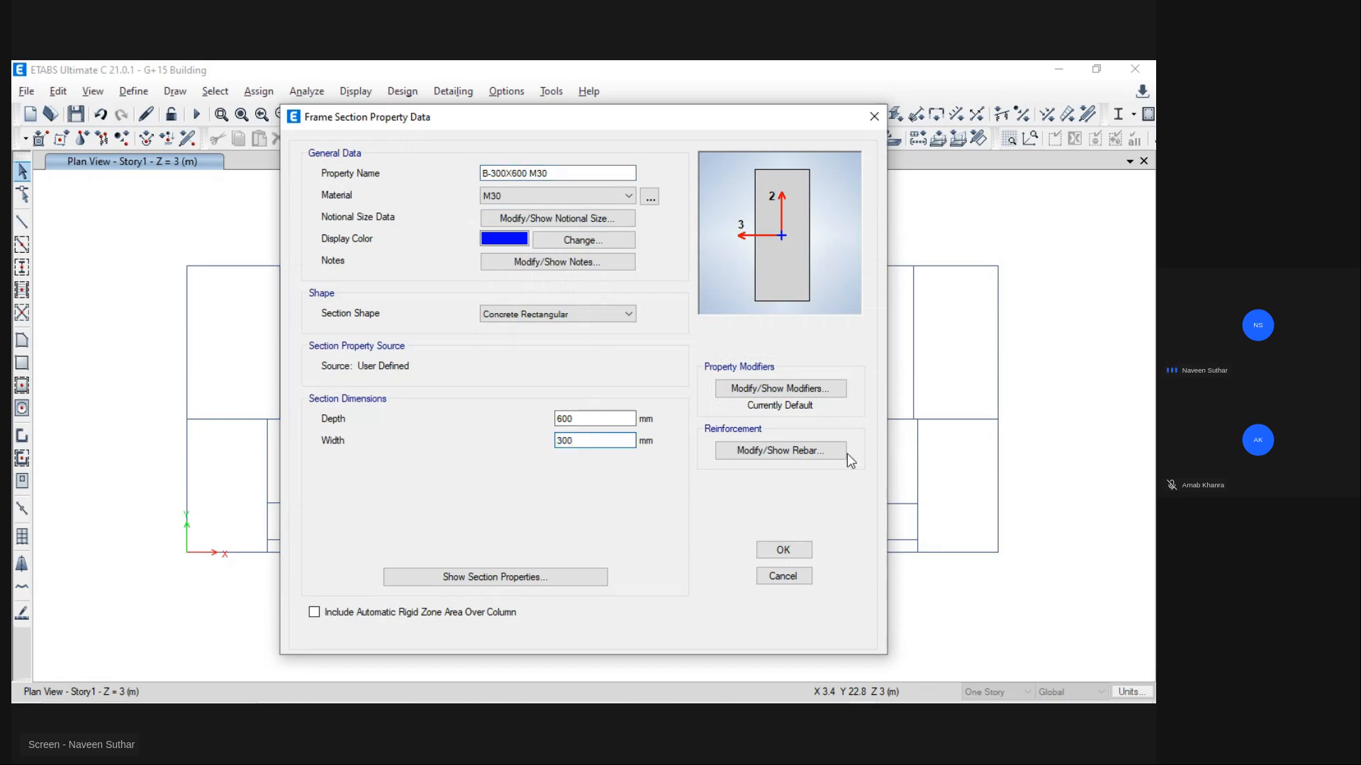
pyautogui.click(796, 455)
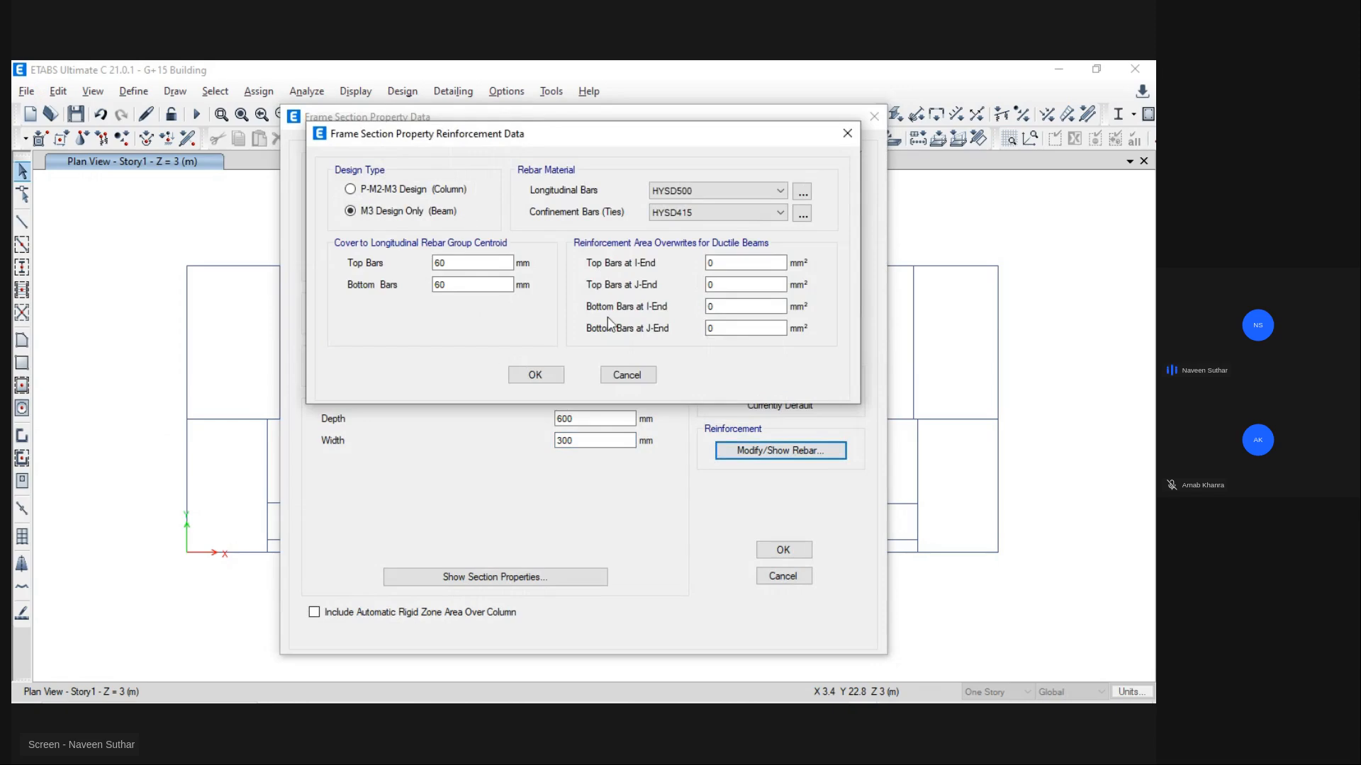
pyautogui.click(535, 375)
pyautogui.click(783, 550)
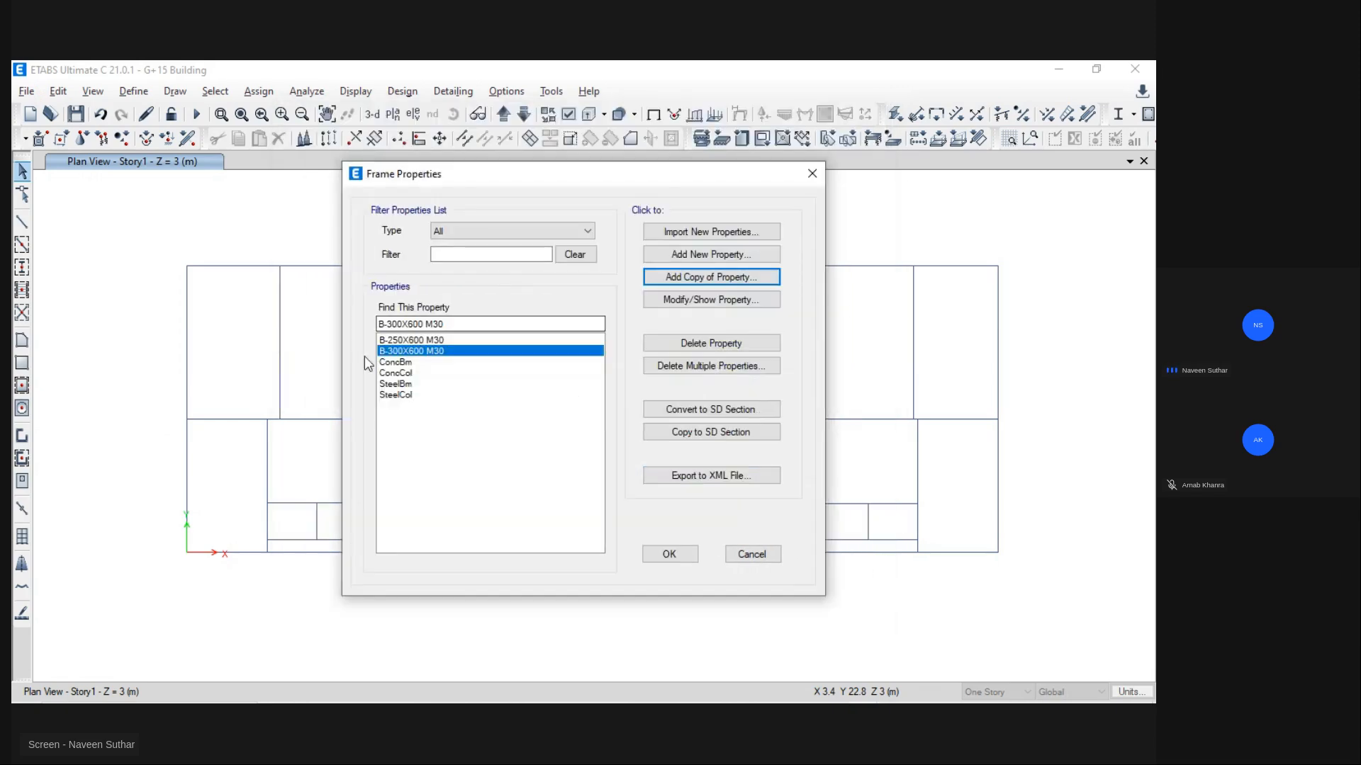
# Step: Copy the B-300X600 M30 section as B 200X600 with a width of 200 mm
pyautogui.click(690, 277)
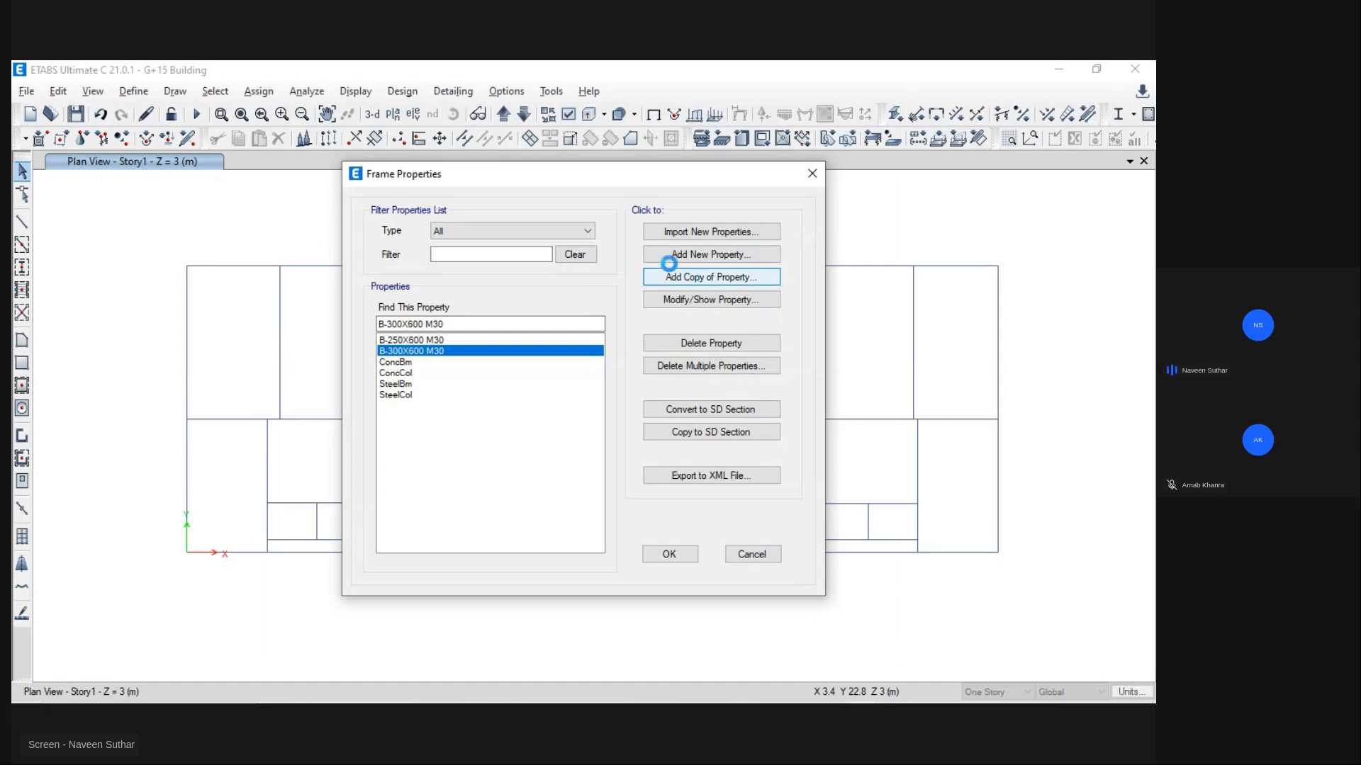
pyautogui.write('B 200X600')
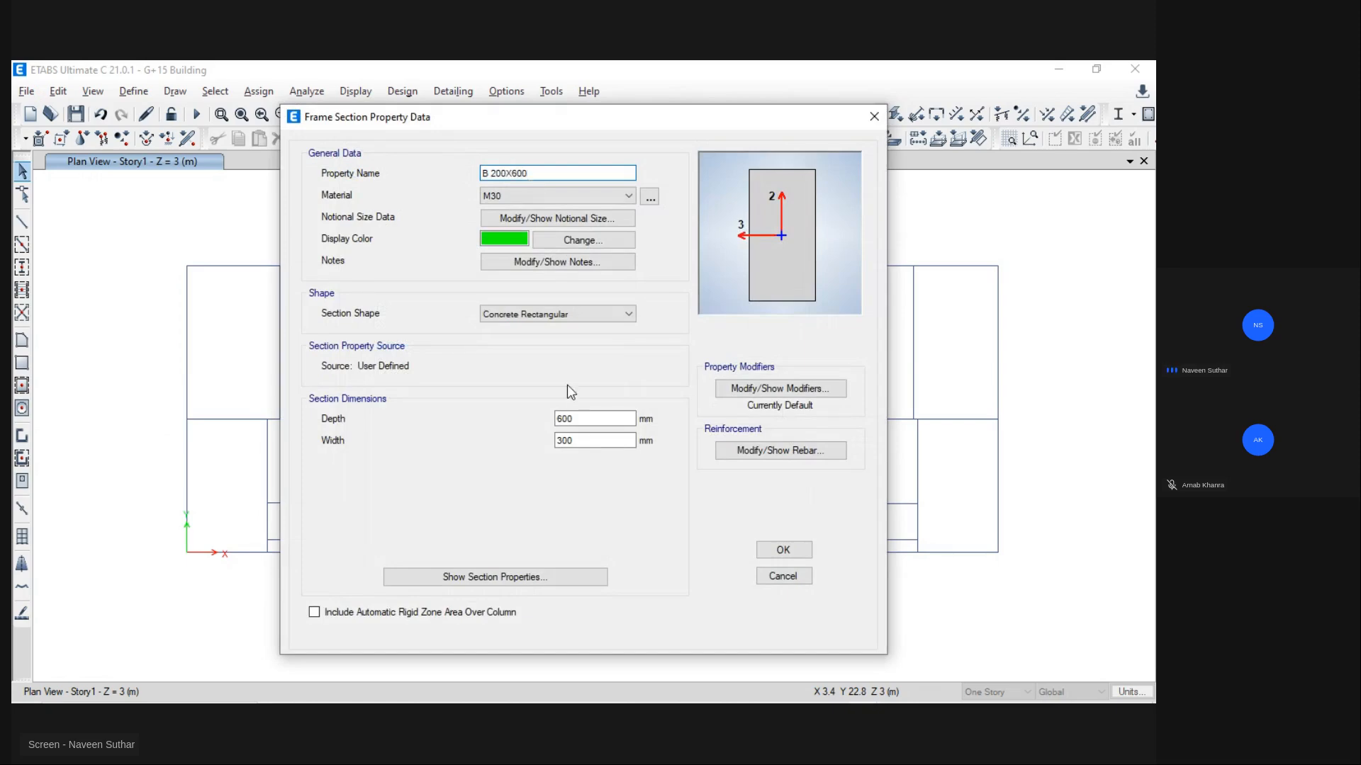
pyautogui.doubleClick(567, 440)
pyautogui.write('20')
pyautogui.write('00')
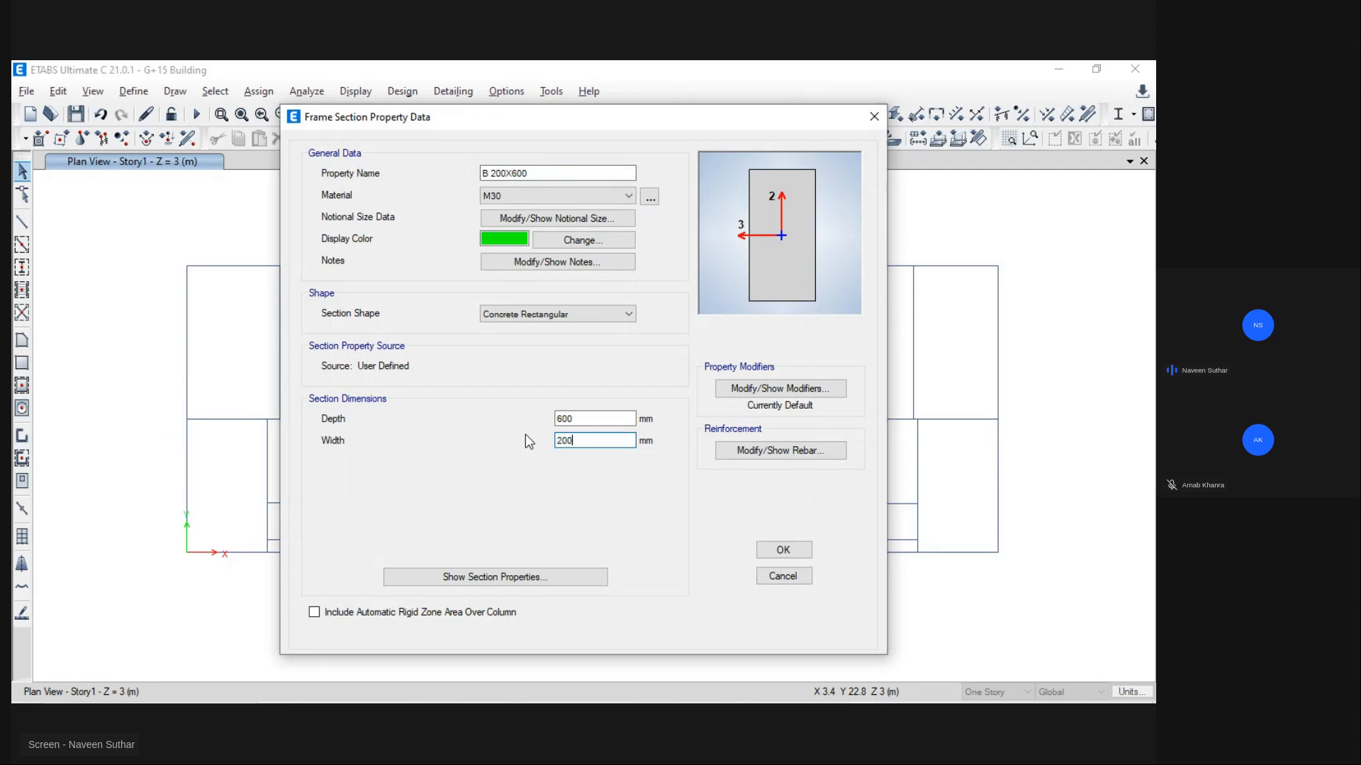
pyautogui.click(783, 550)
# Step: Rename the B 200X600 section as B 200X600 M30
pyautogui.click(737, 300)
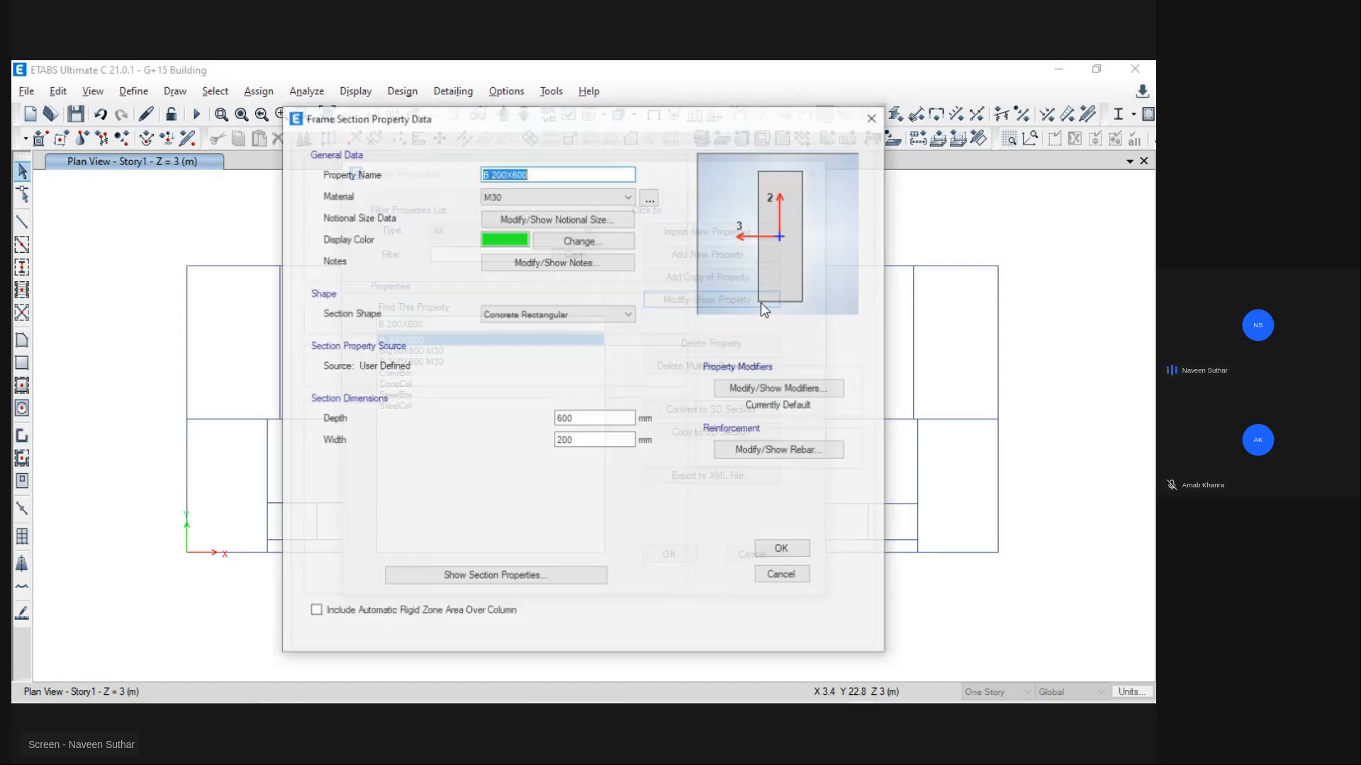
pyautogui.click(541, 174)
pyautogui.write('M30')
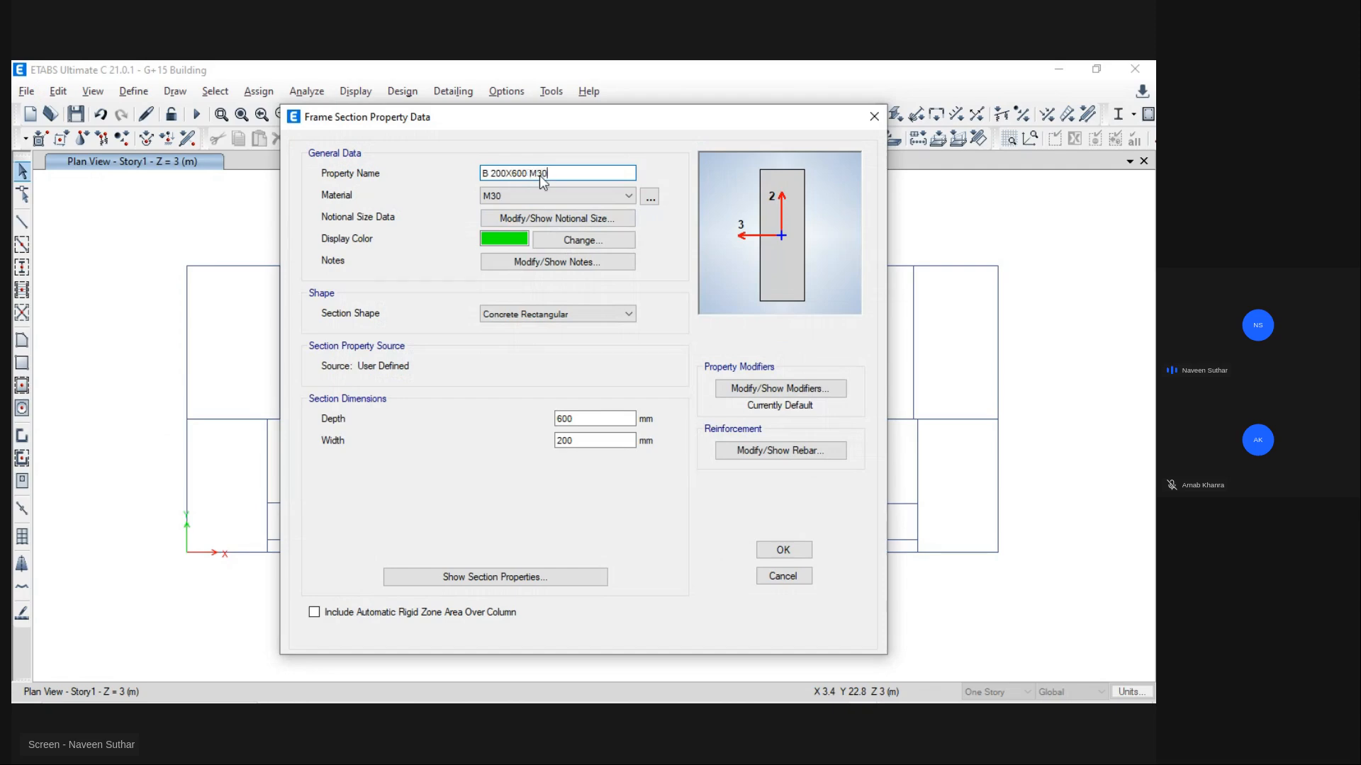
pyautogui.click(783, 550)
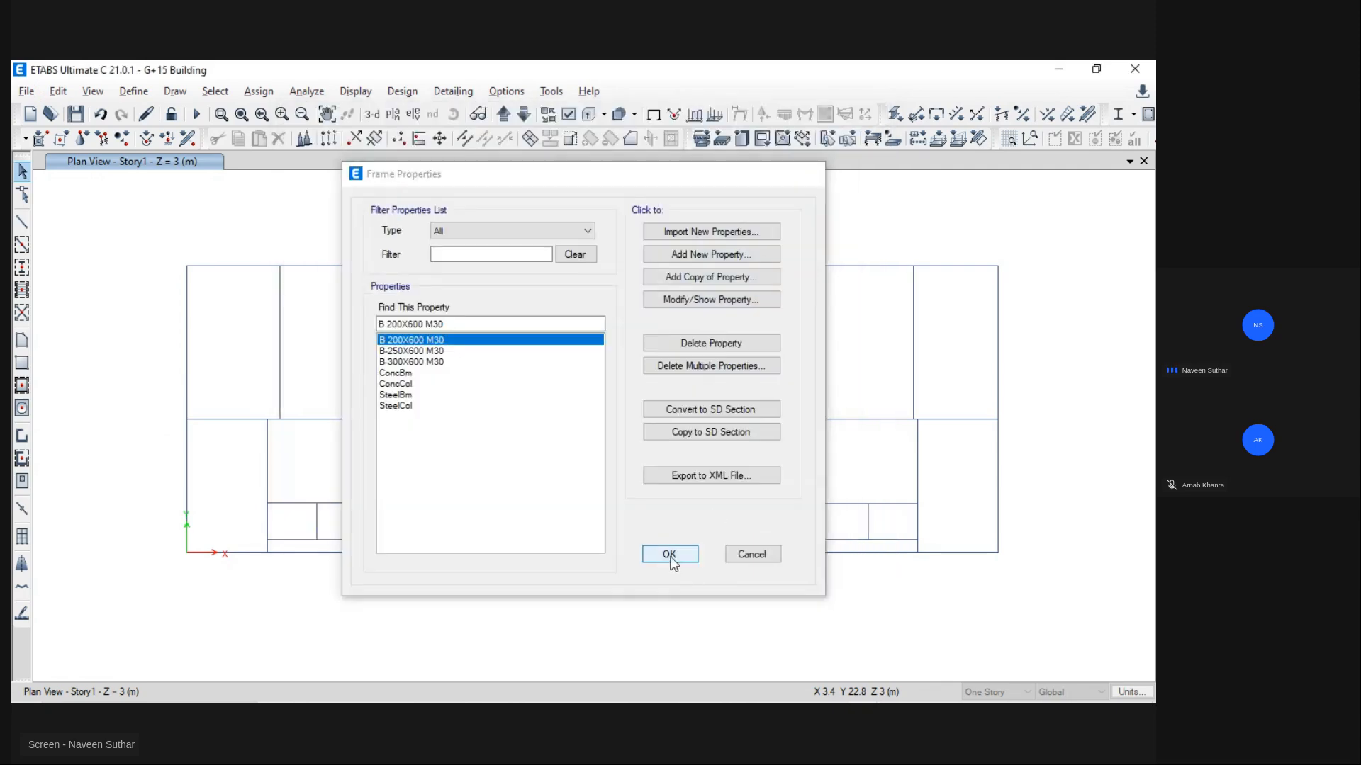
# Step: Accept the frame properties, examine a hatched column in the AutoCAD framing plan, and return to ETABS
pyautogui.click(669, 556)
pyautogui.hotkey('alt', 'Tab')
pyautogui.moveTo(538, 487); pyautogui.dragTo(620, 593, button='middle')
pyautogui.moveTo(577, 277); pyautogui.dragTo(554, 573, button='middle')
pyautogui.scroll(4, 616, 464)
pyautogui.scroll(6, 638, 439)
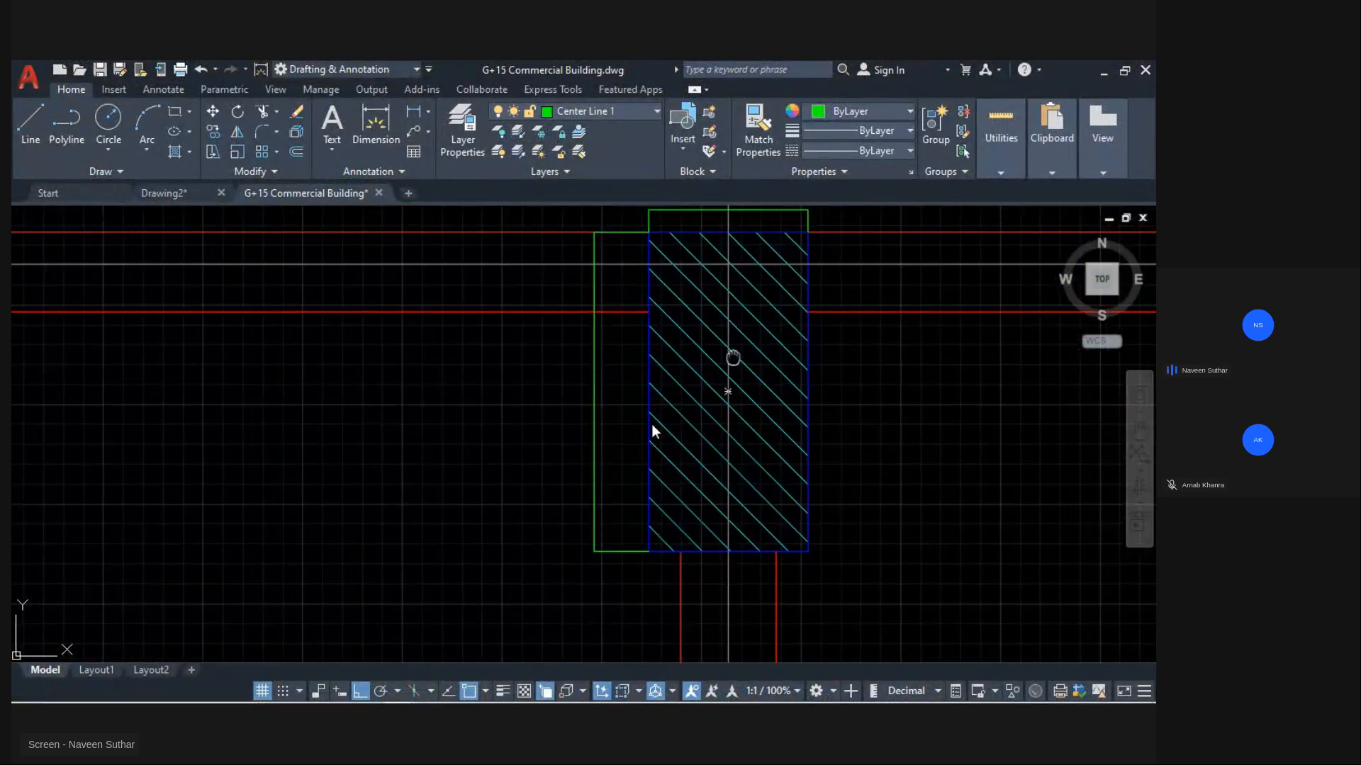
pyautogui.hotkey('alt', 'Tab')
pyautogui.hotkey('alt', 'Tab')
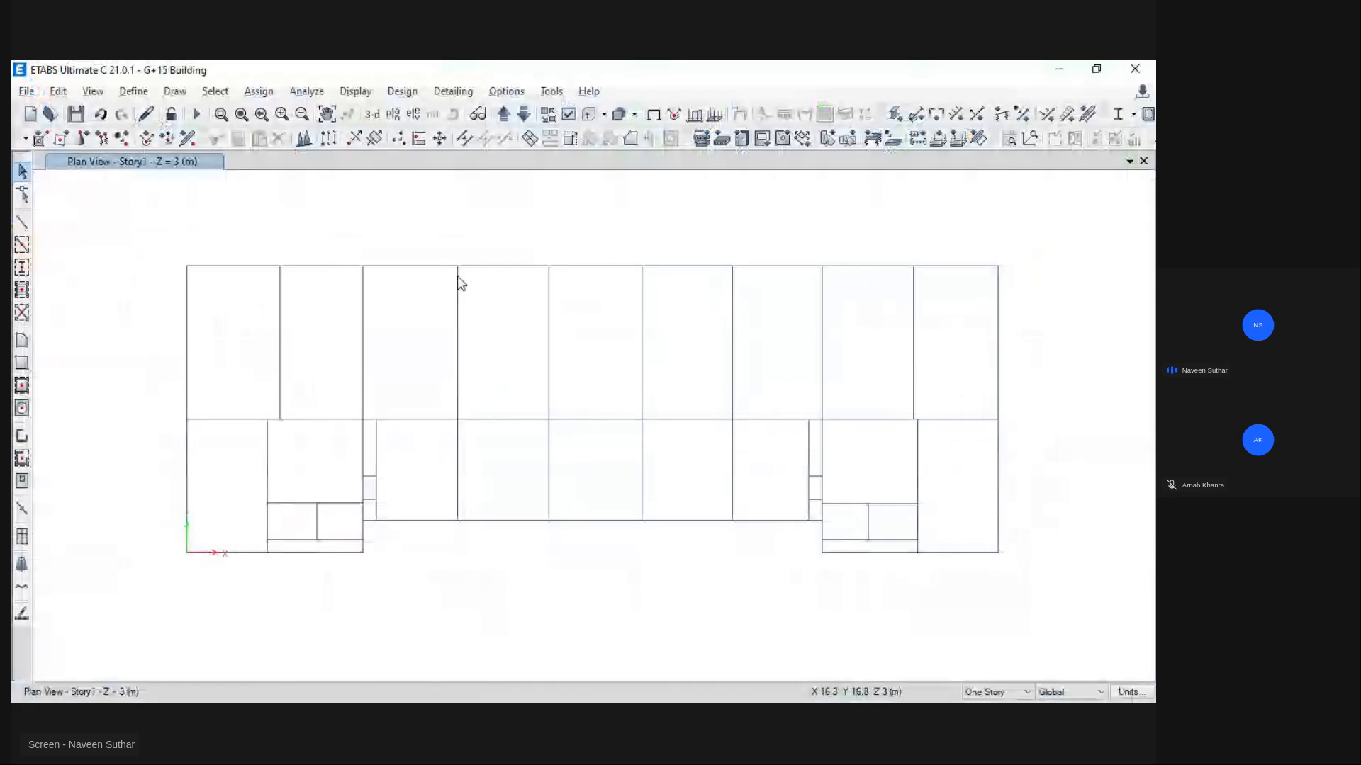
# Step: Copy the ConcCol frame section as C 500X1000 M30 with a width of 500 mm and a depth of 1000 mm
pyautogui.click(131, 92)
pyautogui.moveTo(292, 139)
pyautogui.click(383, 138)
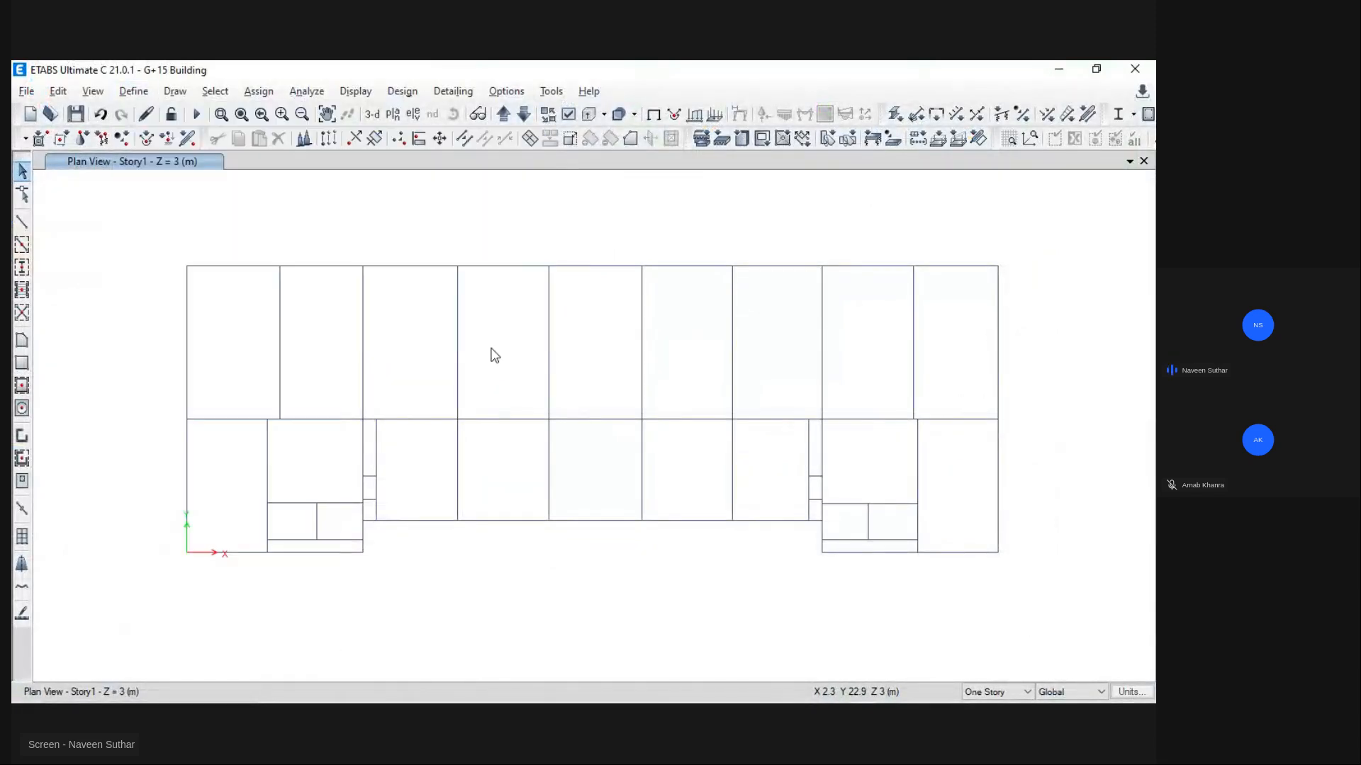
pyautogui.click(404, 384)
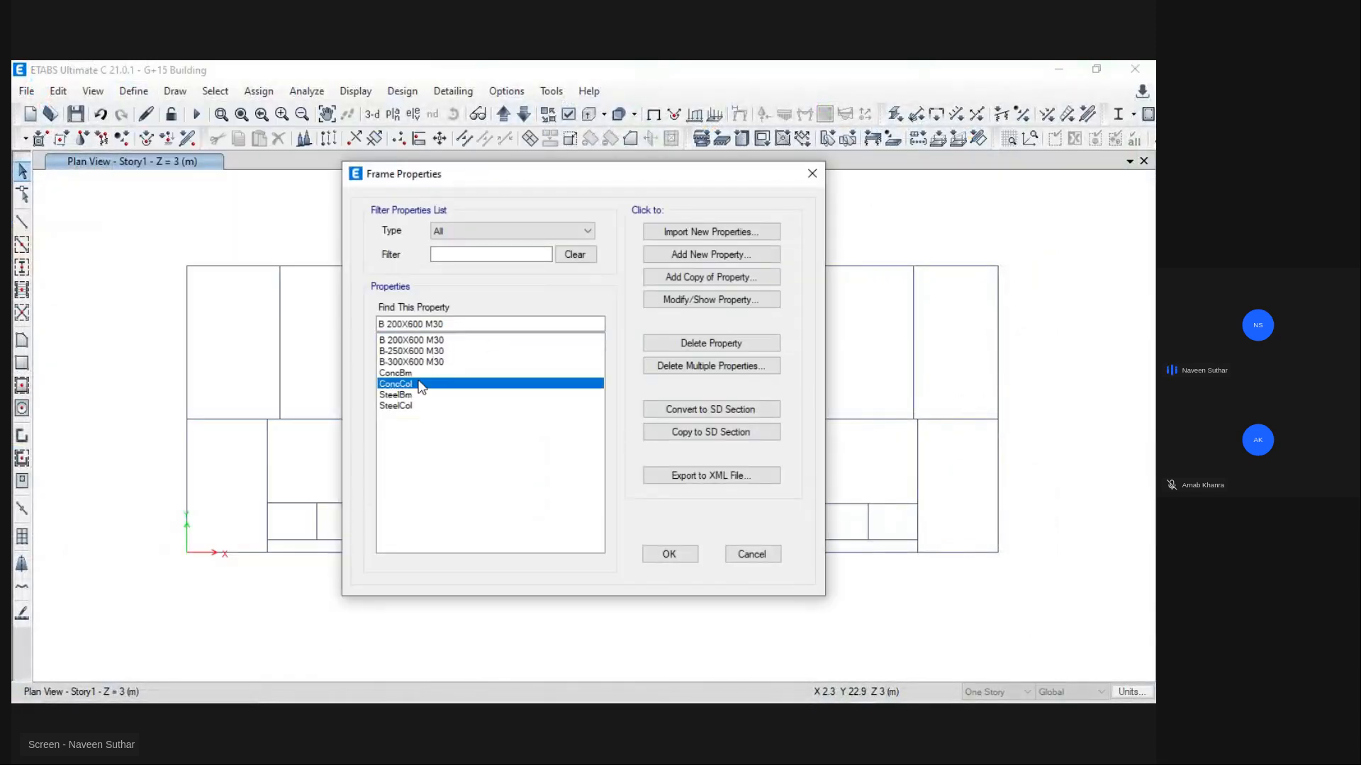
pyautogui.click(738, 278)
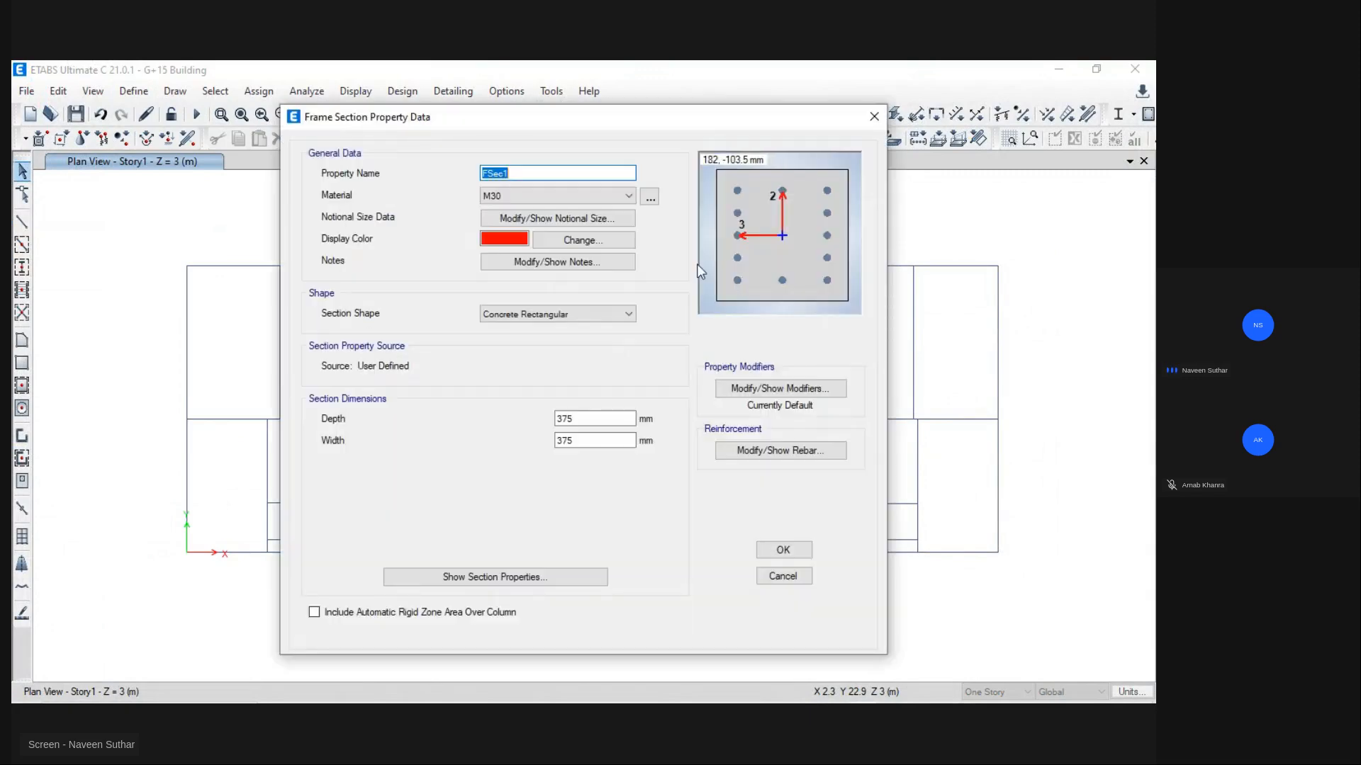
pyautogui.write('C')
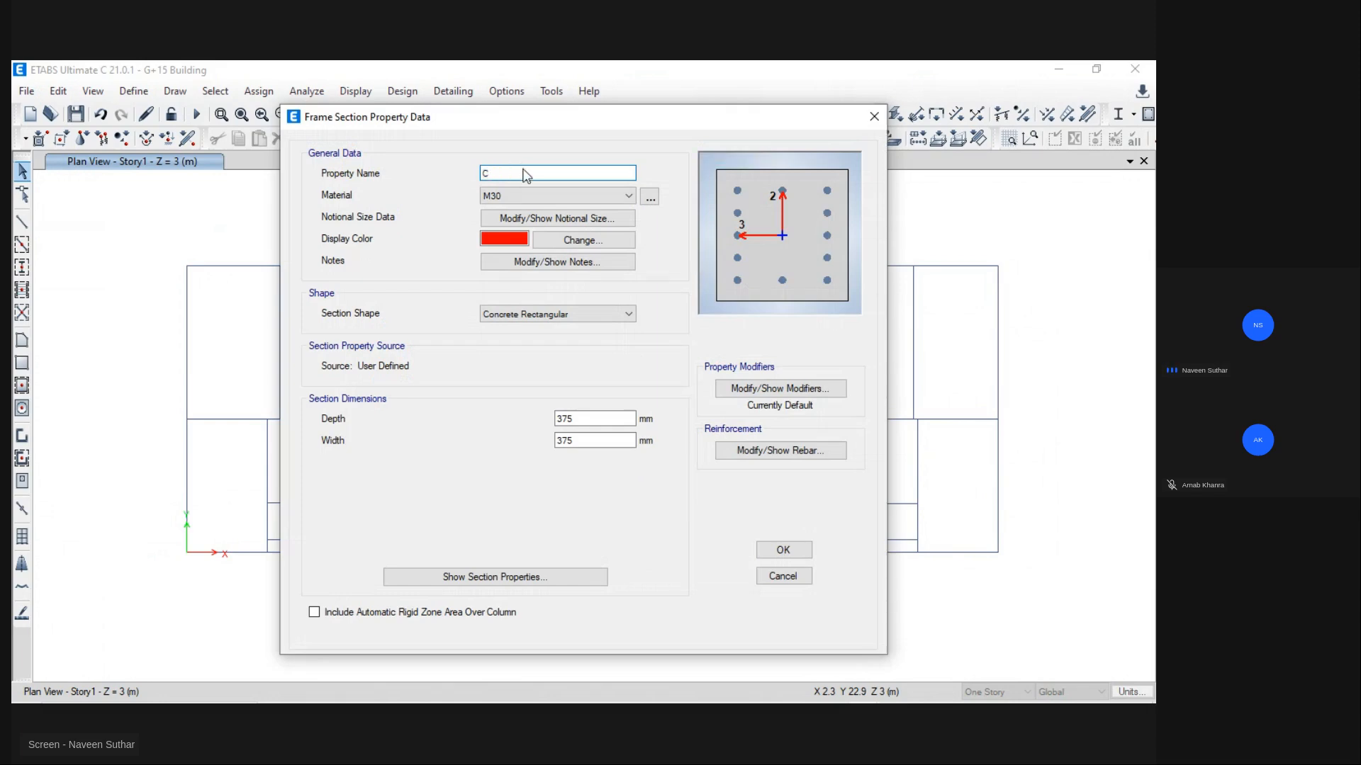
pyautogui.write(' 500X1000 M30')
pyautogui.doubleClick(590, 439)
pyautogui.write('500')
pyautogui.doubleClick(631, 418)
pyautogui.write('1000')
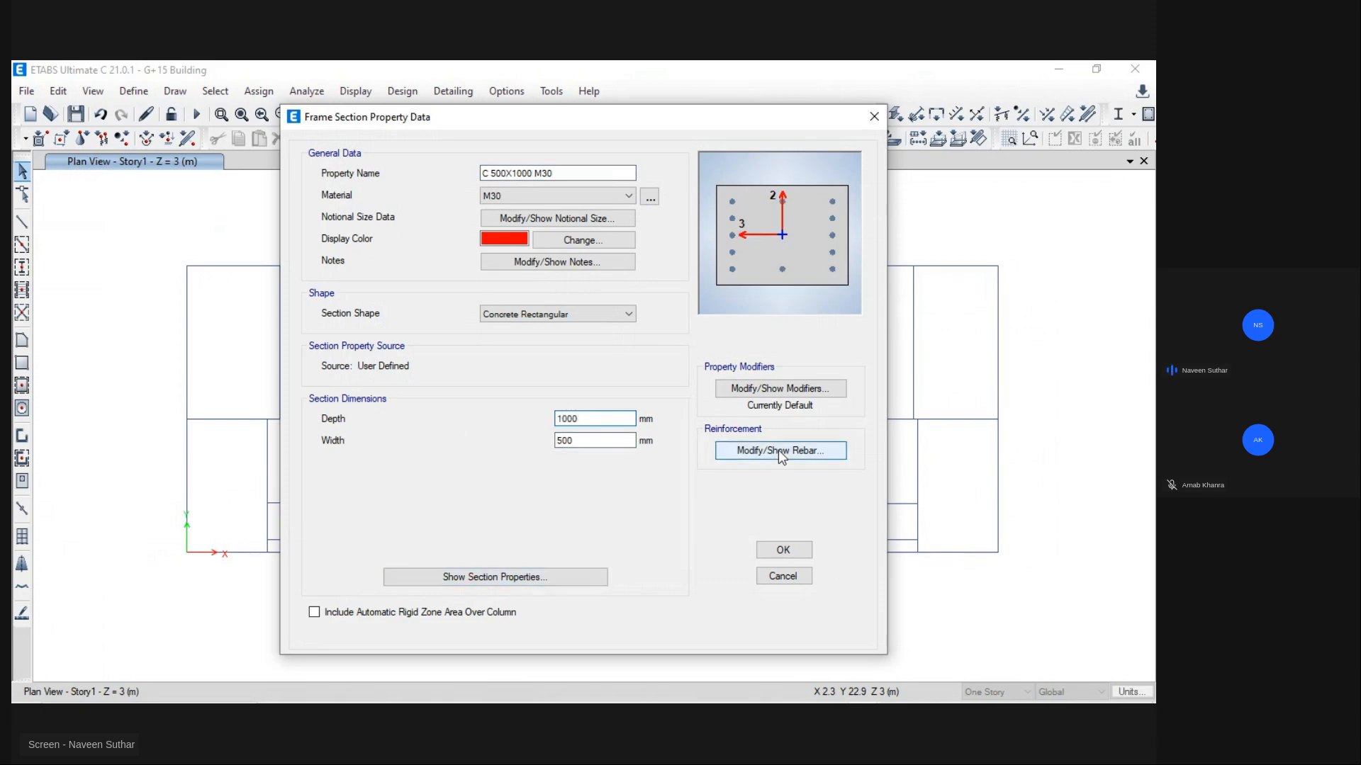
# Step: Set the longitudinal rebar material of the C 500X1000 M30 column section to HYSD500
pyautogui.click(838, 451)
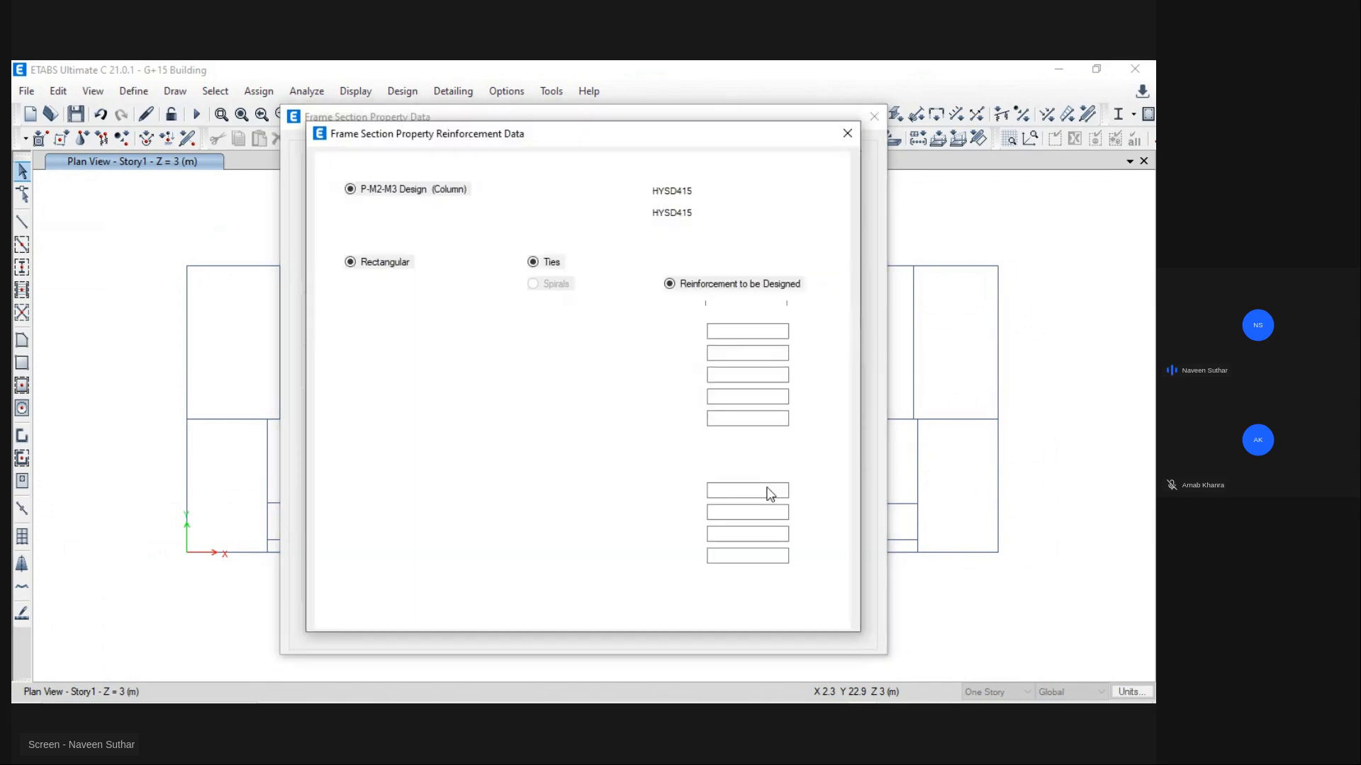
pyautogui.moveTo(646, 131); pyautogui.dragTo(390, 122)
pyautogui.click(455, 180)
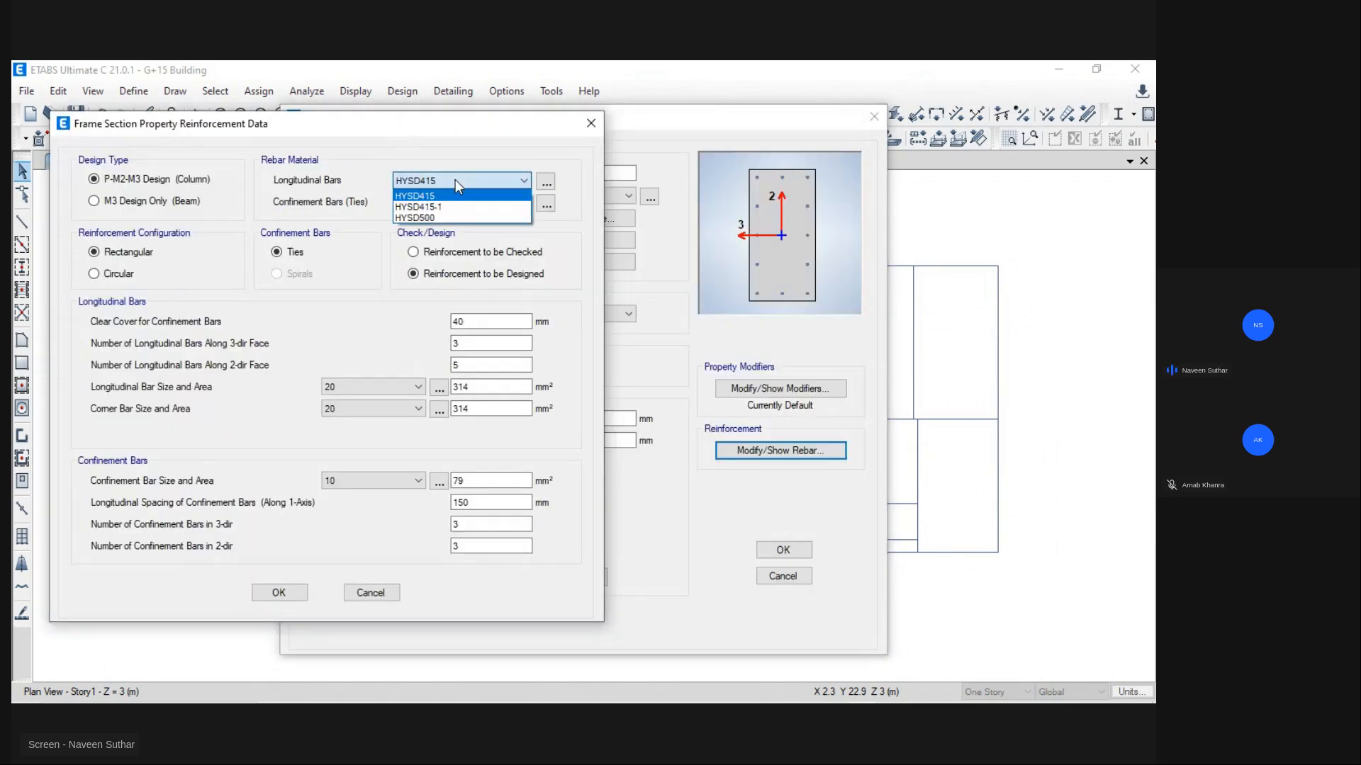
pyautogui.click(434, 218)
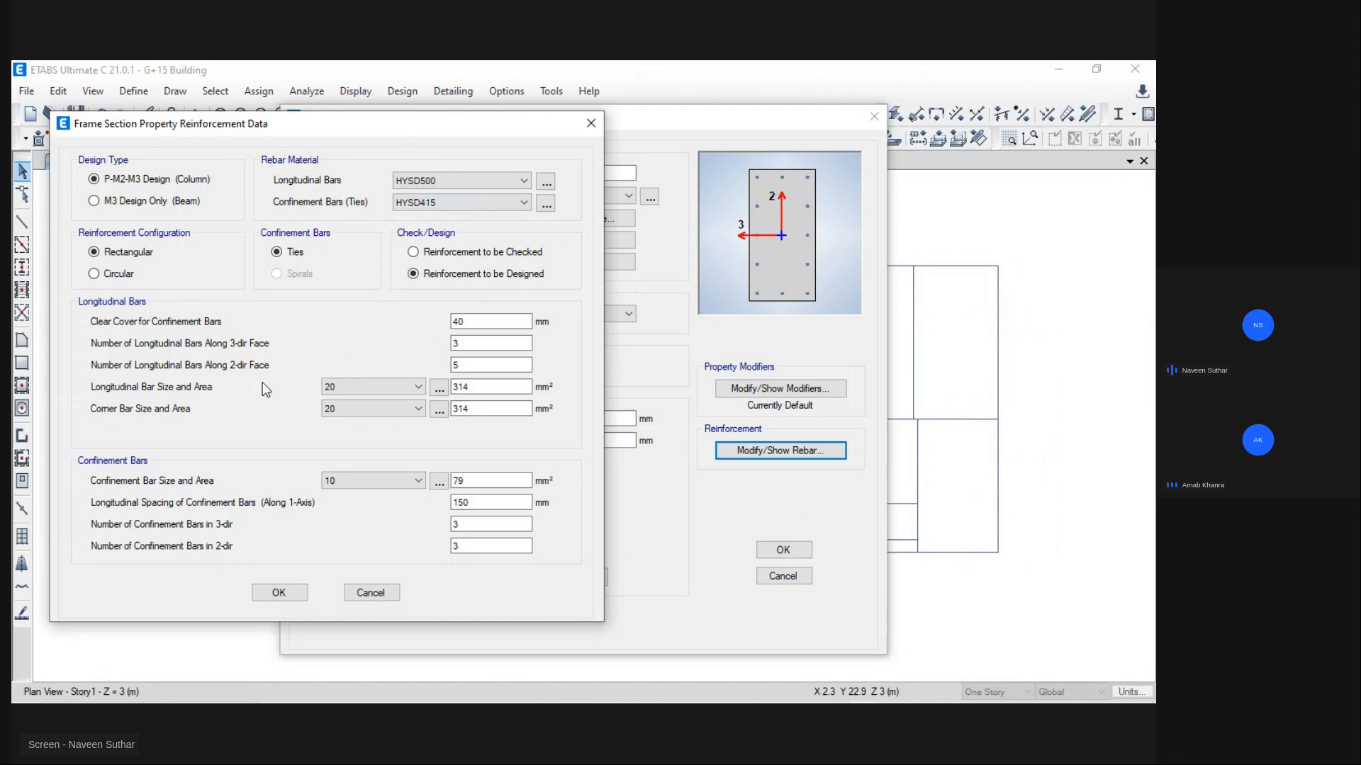
pyautogui.moveTo(379, 123); pyautogui.dragTo(261, 204)
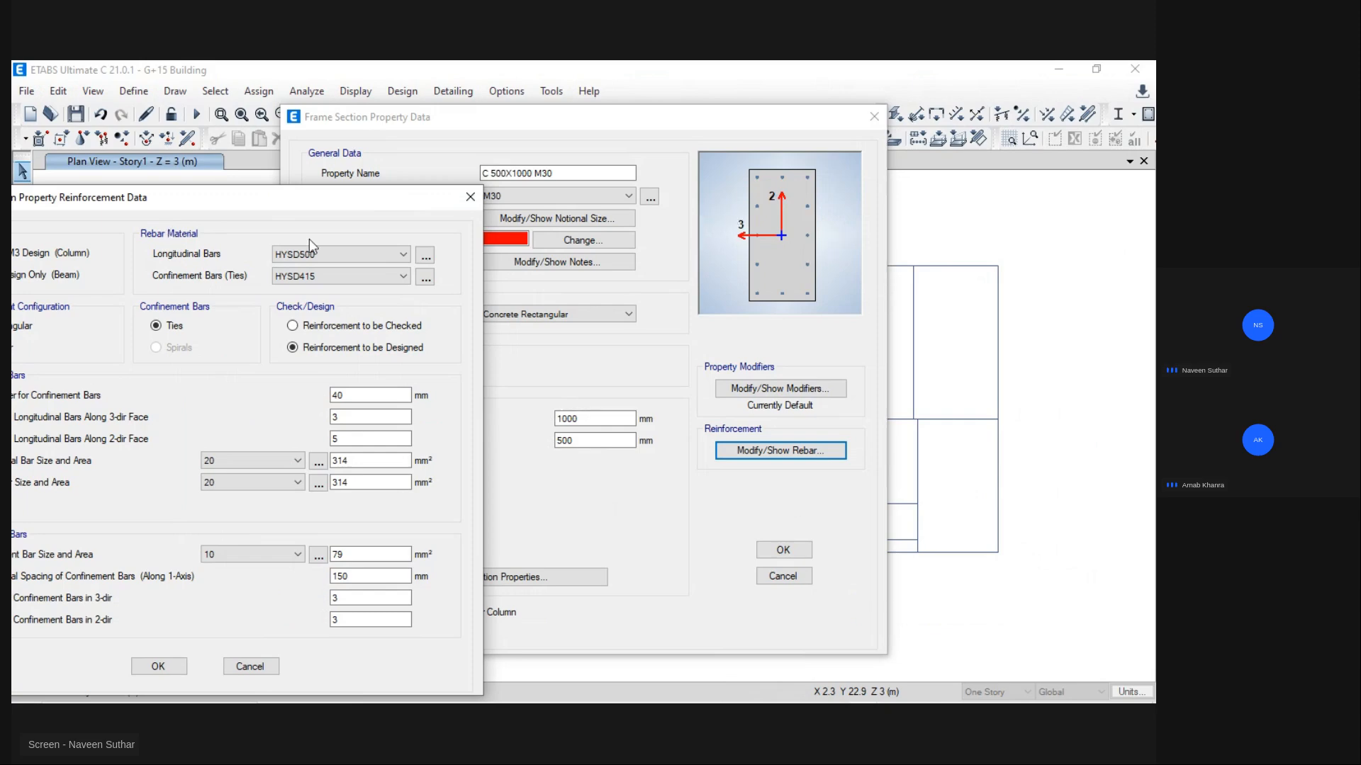
pyautogui.moveTo(317, 201); pyautogui.dragTo(449, 156)
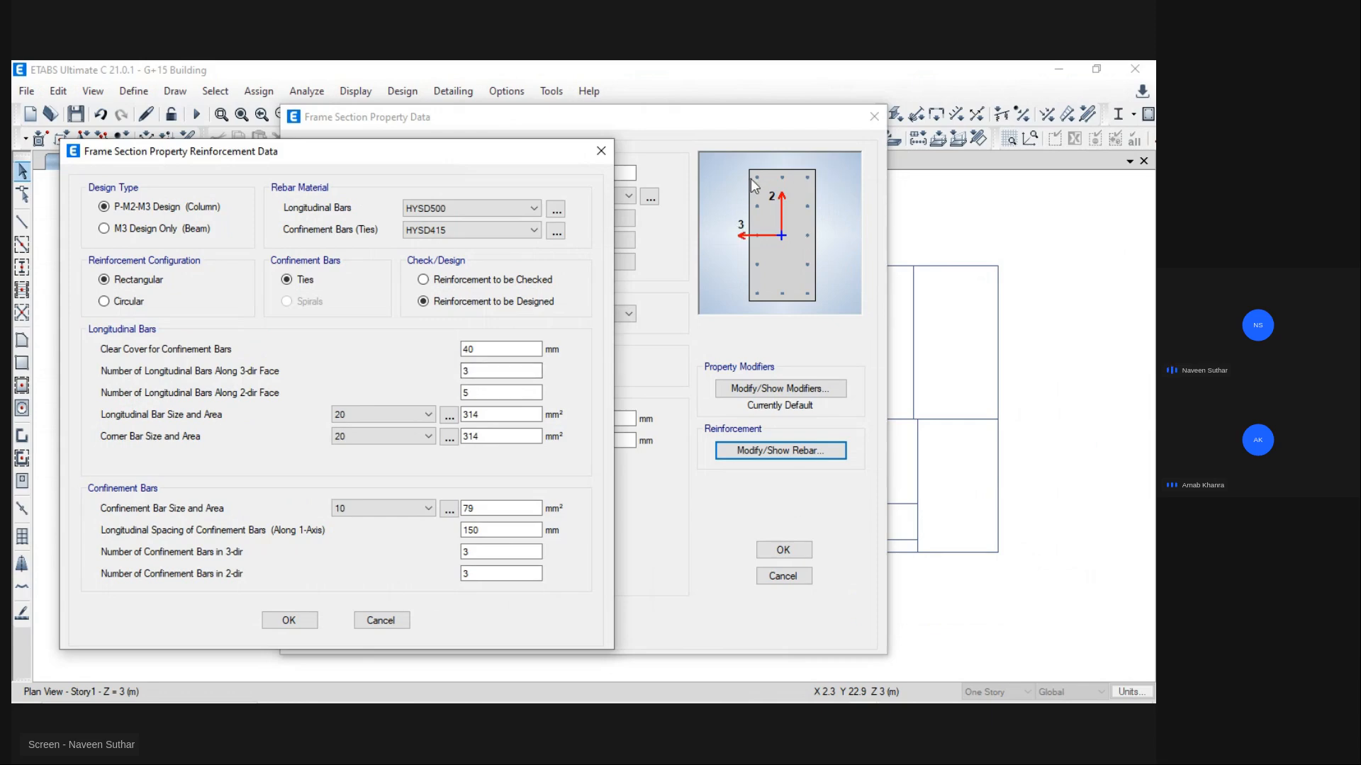
# Step: Set the column's longitudinal bars to 5 along the 3-dir face and 10 along the 2-dir face, and accept the section
pyautogui.doubleClick(496, 371)
pyautogui.write('5')
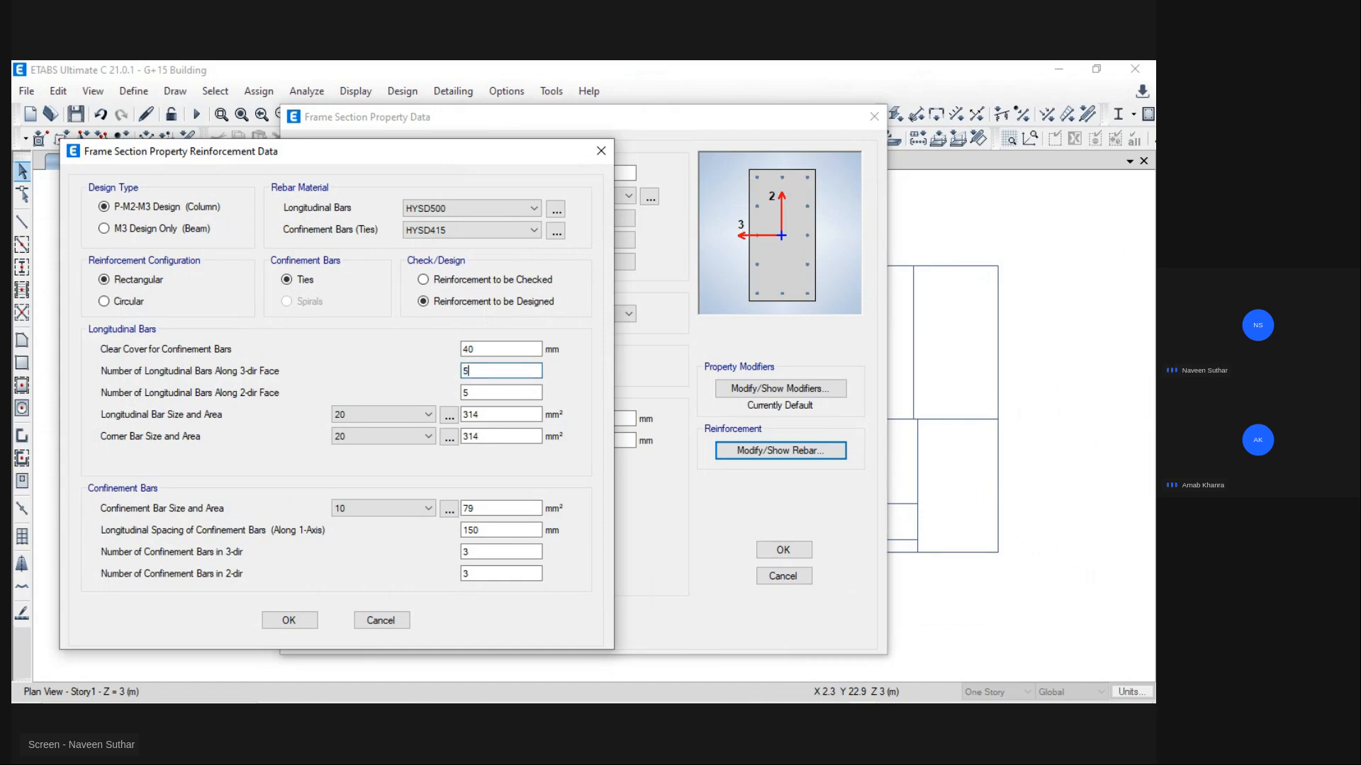
pyautogui.doubleClick(488, 393)
pyautogui.write('10')
pyautogui.click(286, 622)
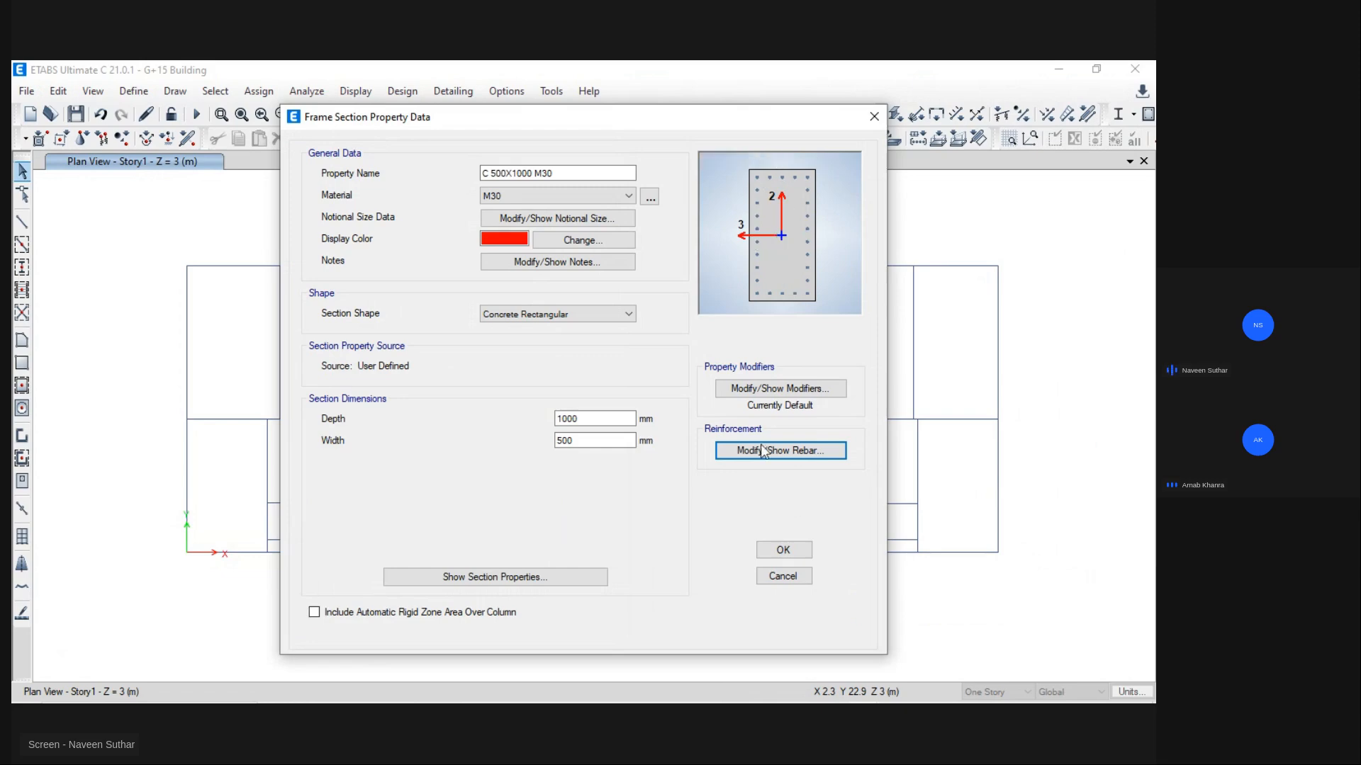
pyautogui.click(783, 550)
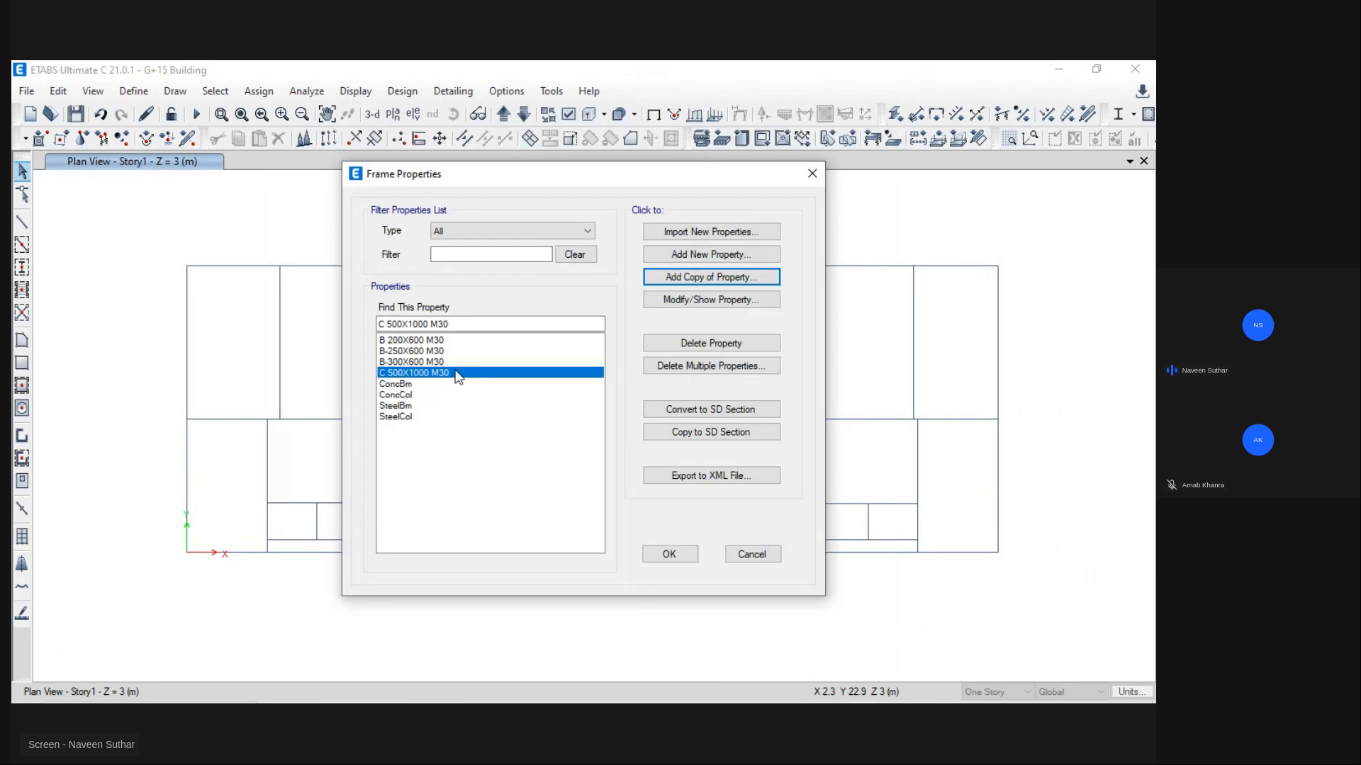
pyautogui.click(677, 556)
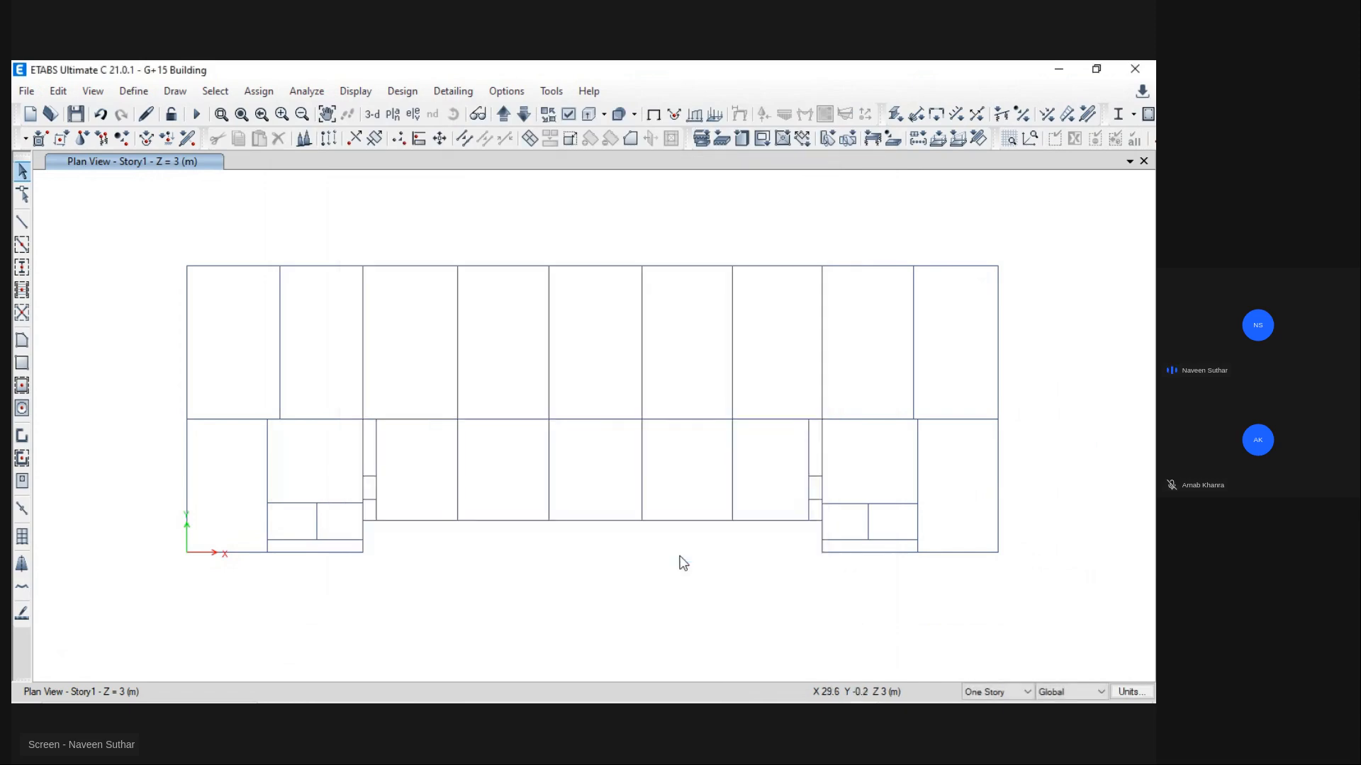
# Step: Check the section properties slide in the PowerPoint slide show and return to ETABS
pyautogui.hotkey('alt', 'Tab')
pyautogui.hotkey('alt', 'Tab')
pyautogui.press('Tab')
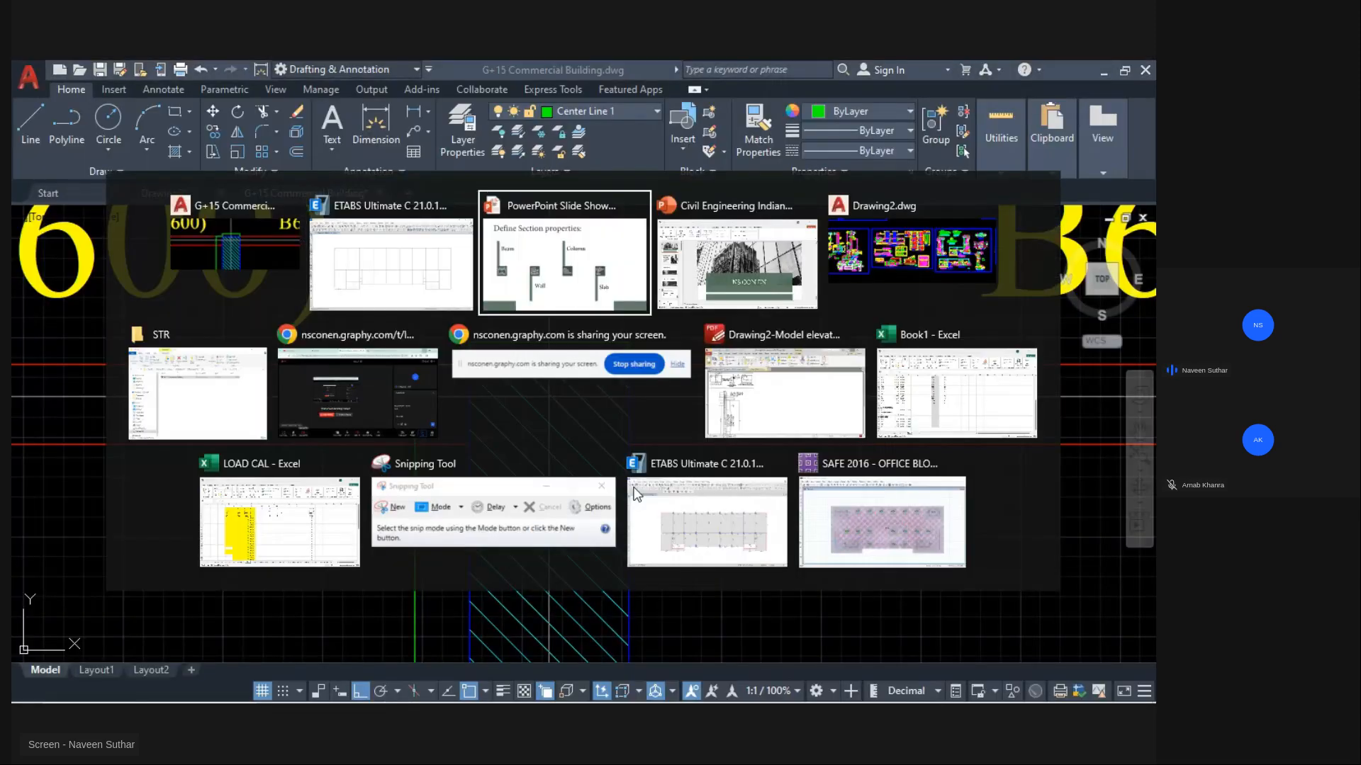
pyautogui.hotkey('alt', 'Tab')
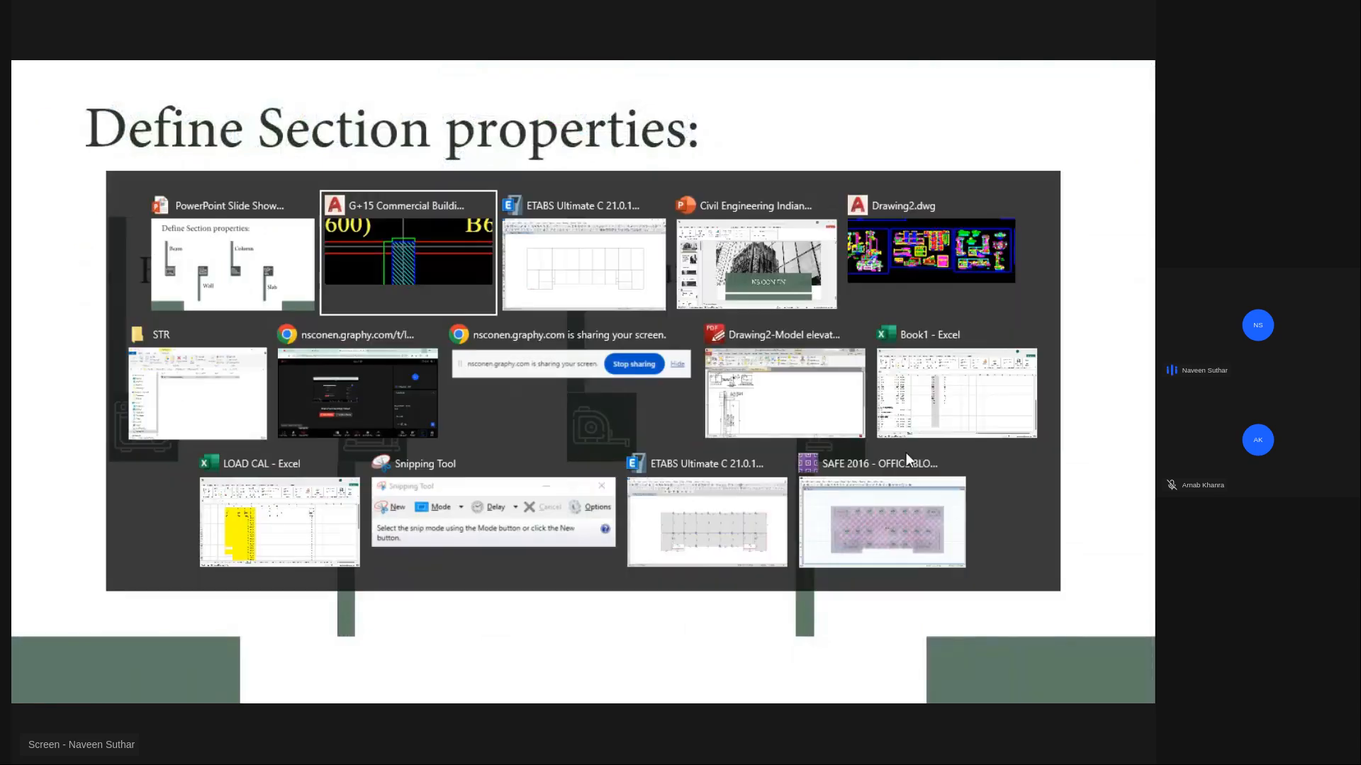
pyautogui.press('Tab')
# Step: Copy the Wall1 wall property as W 200 M30, set its thickness to 2000 mm, and accept the wall properties
pyautogui.click(133, 91)
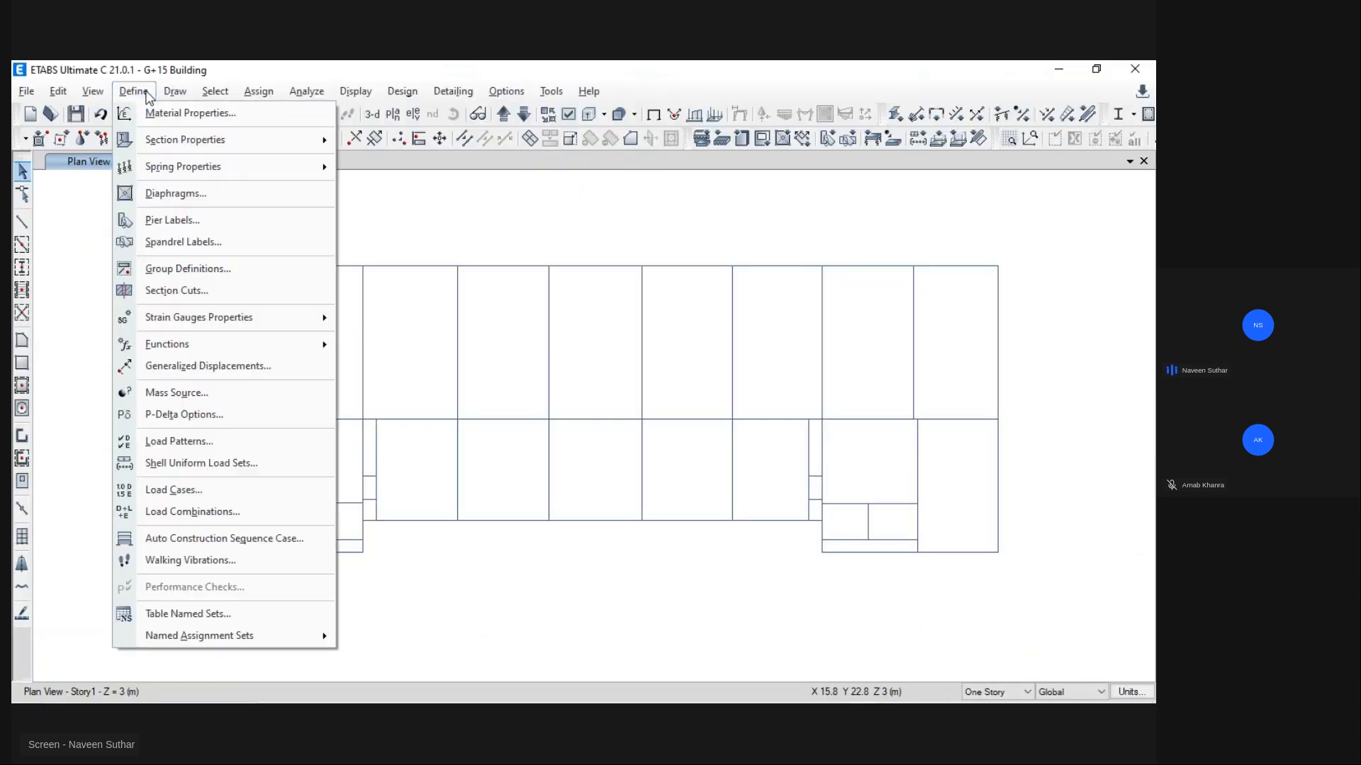
pyautogui.moveTo(175, 148)
pyautogui.click(425, 234)
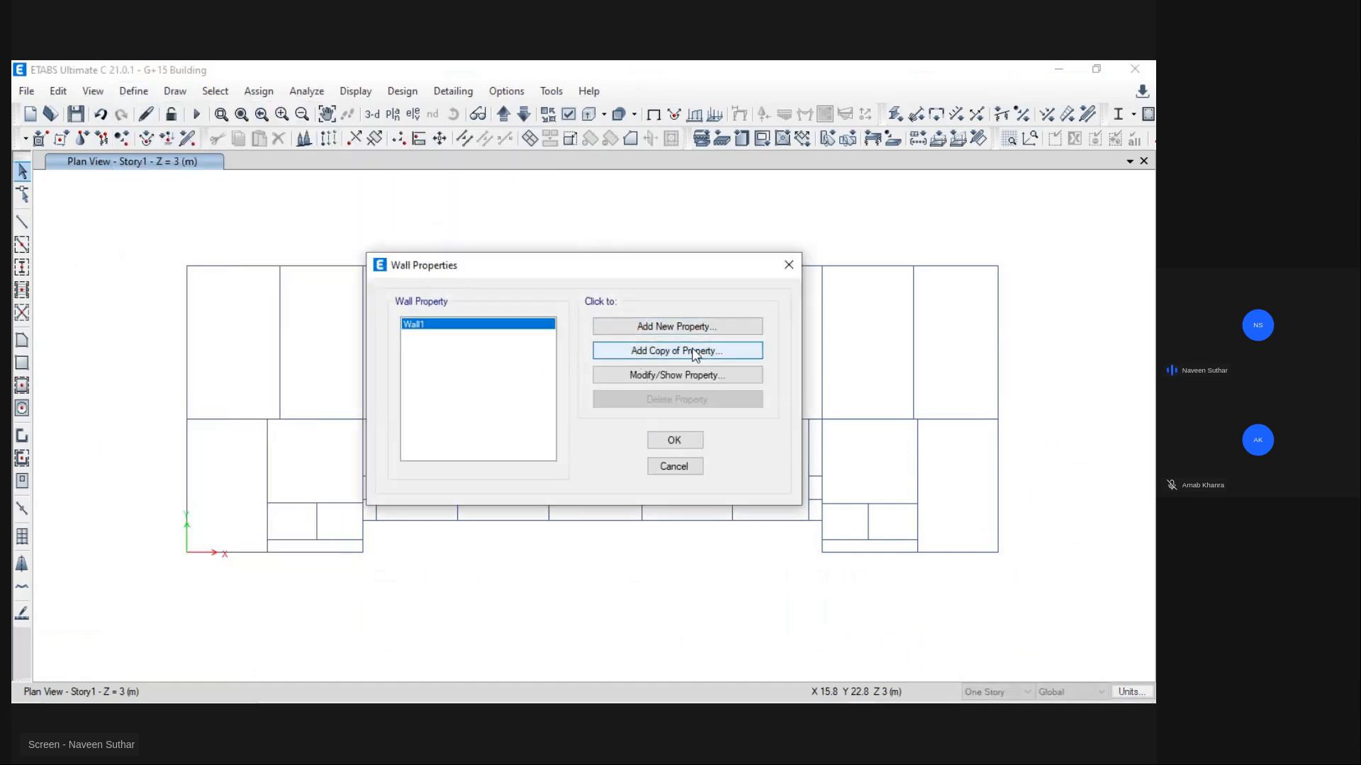
pyautogui.click(695, 352)
pyautogui.moveTo(622, 255); pyautogui.dragTo(574, 256)
pyautogui.write('W 200 M30')
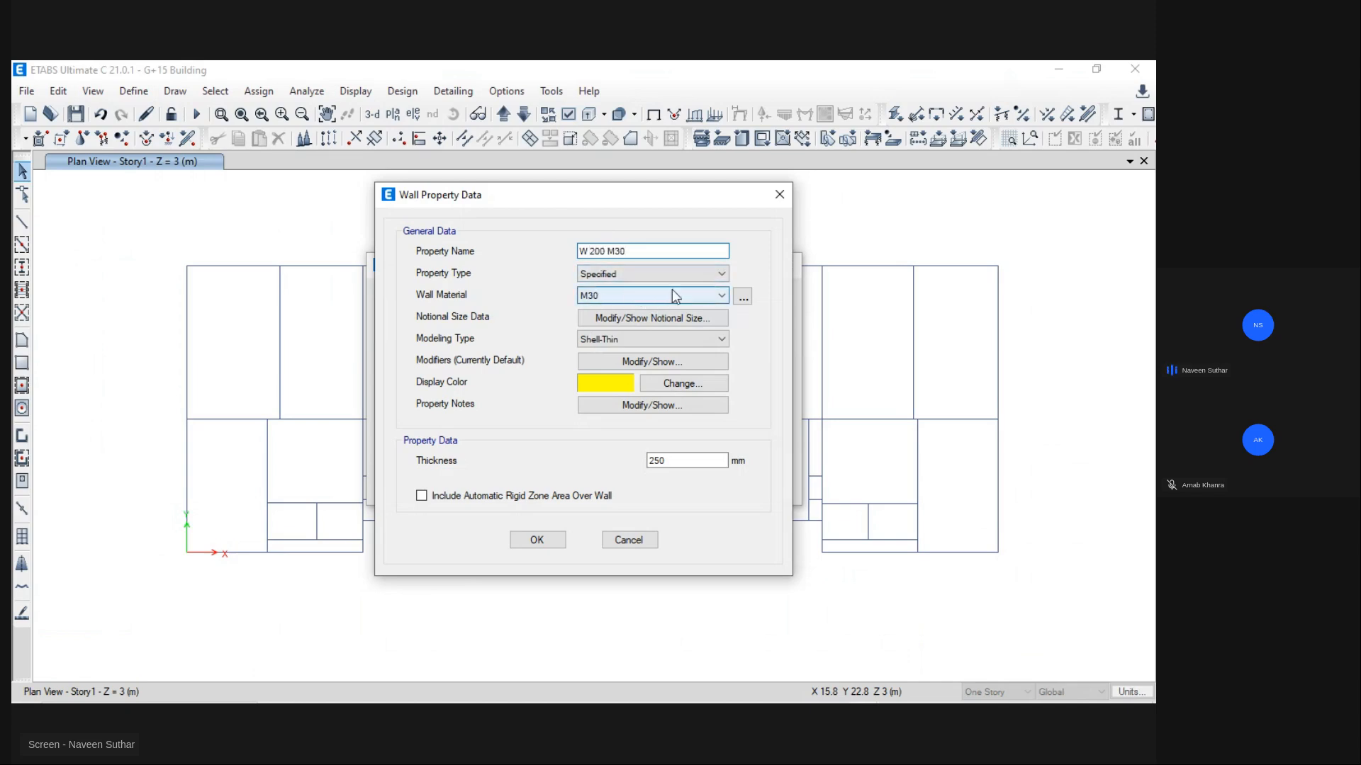
pyautogui.doubleClick(655, 461)
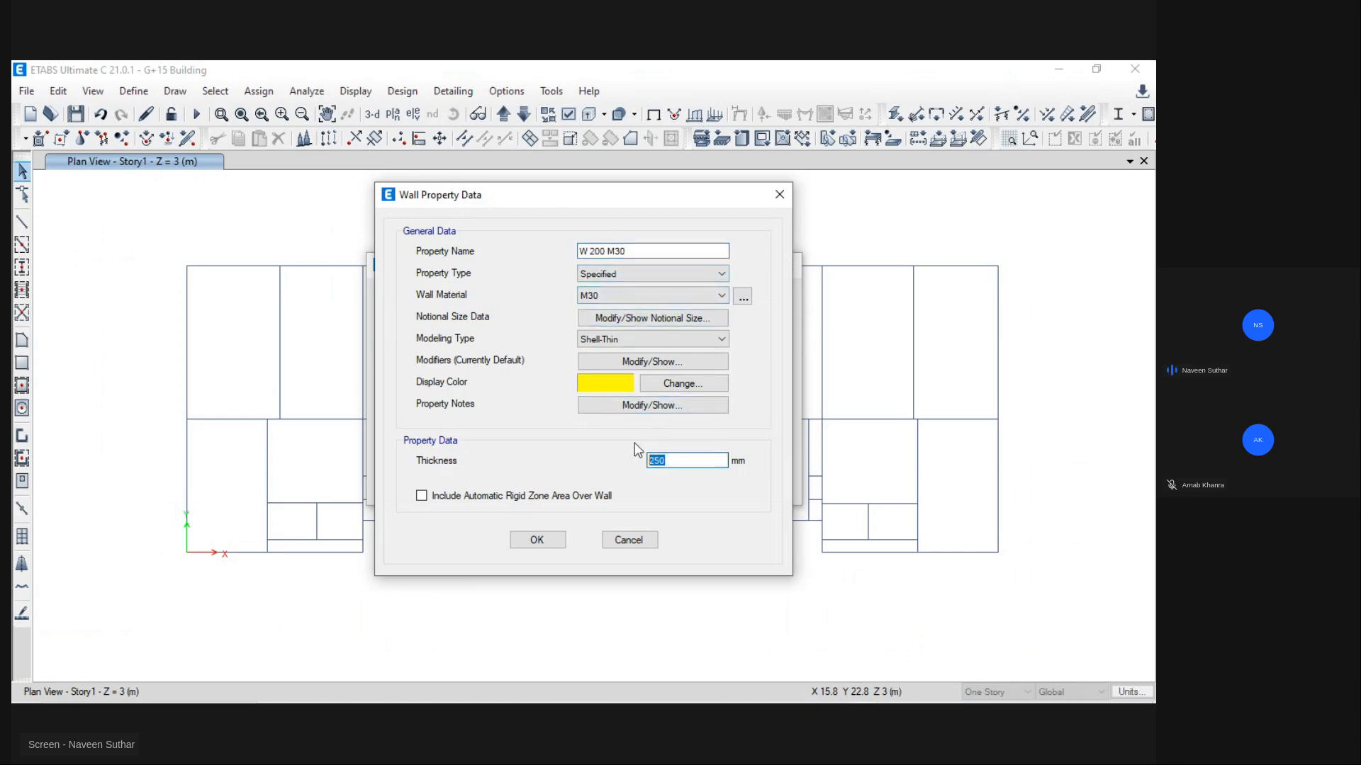
pyautogui.write('2000')
pyautogui.click(537, 540)
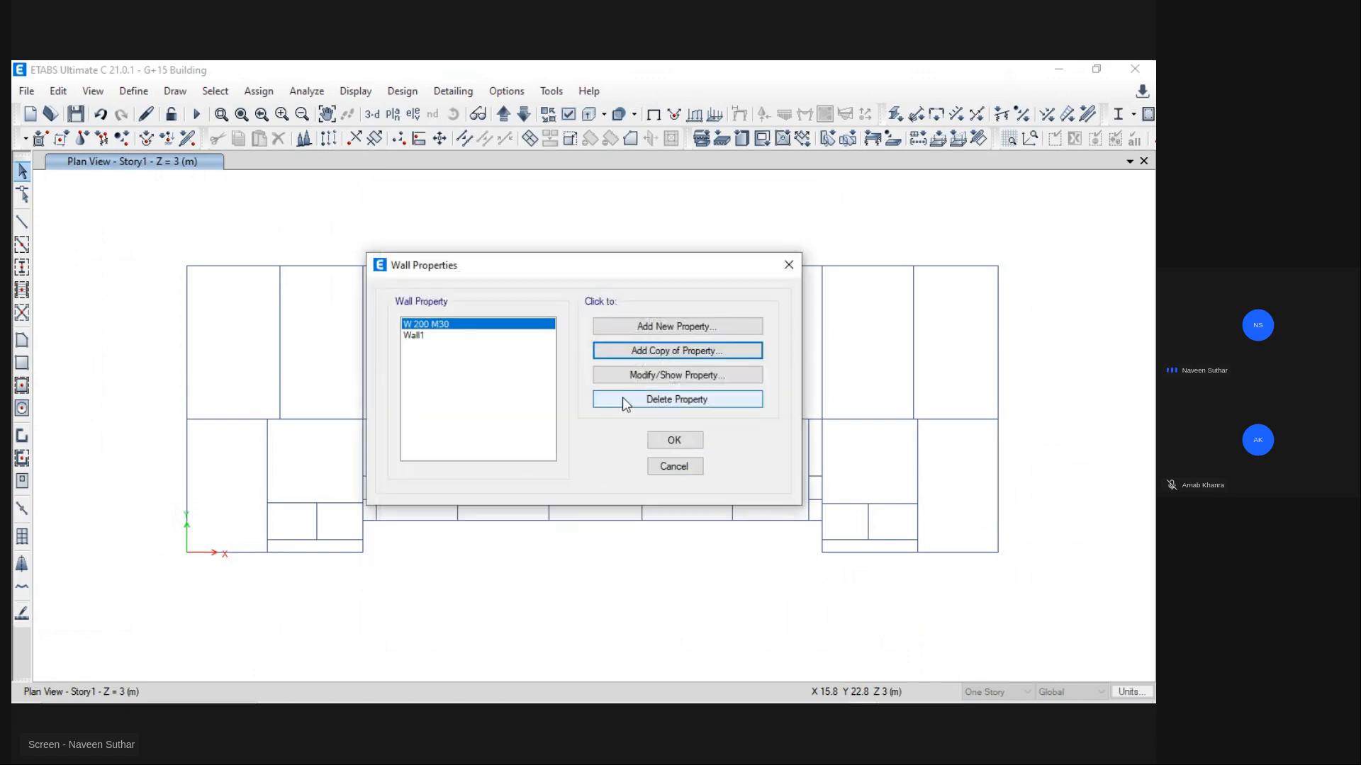
pyautogui.click(675, 441)
# Step: Review the section properties slide and examine the full AutoCAD framing plan before returning to ETABS
pyautogui.hotkey('alt', 'Tab')
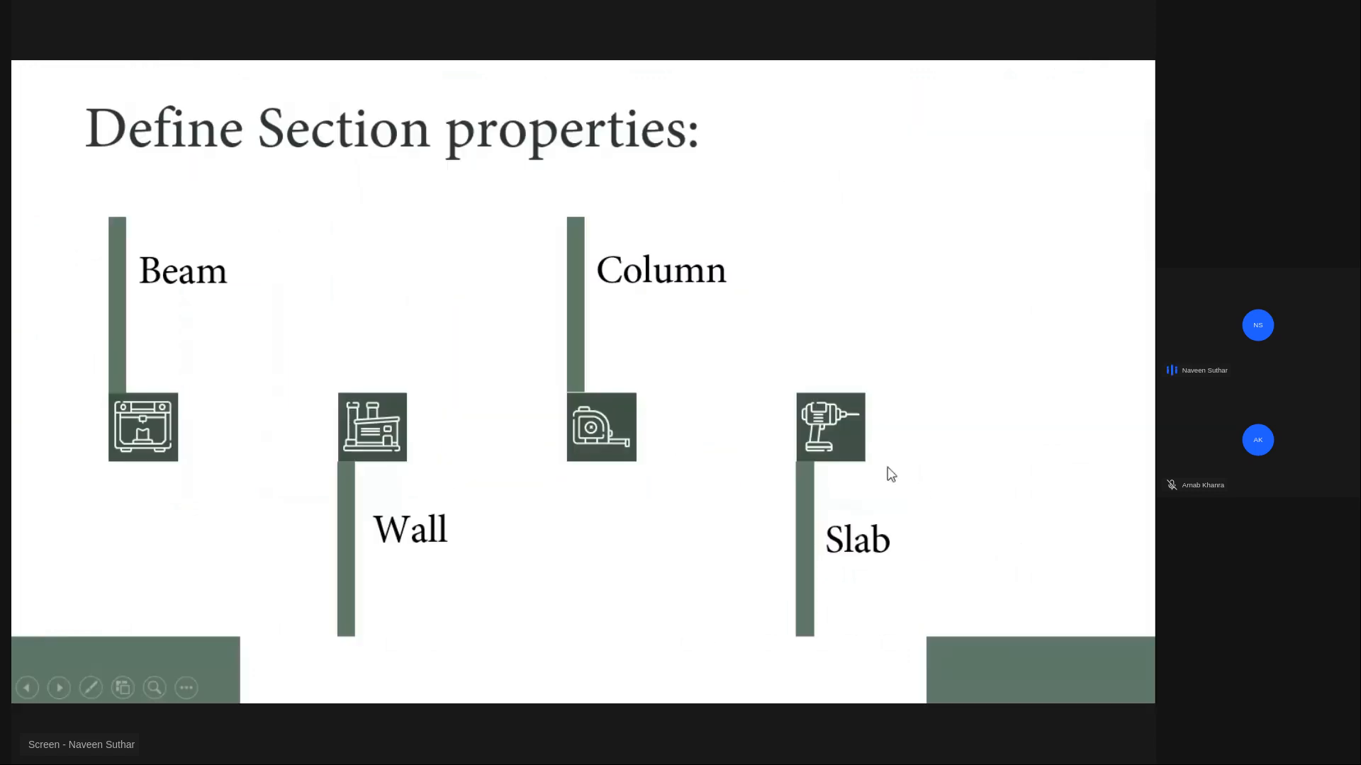
pyautogui.hotkey('alt', 'Tab')
pyautogui.hotkey('alt', 'Tab')
pyautogui.hotkey('alt', 'Tab')
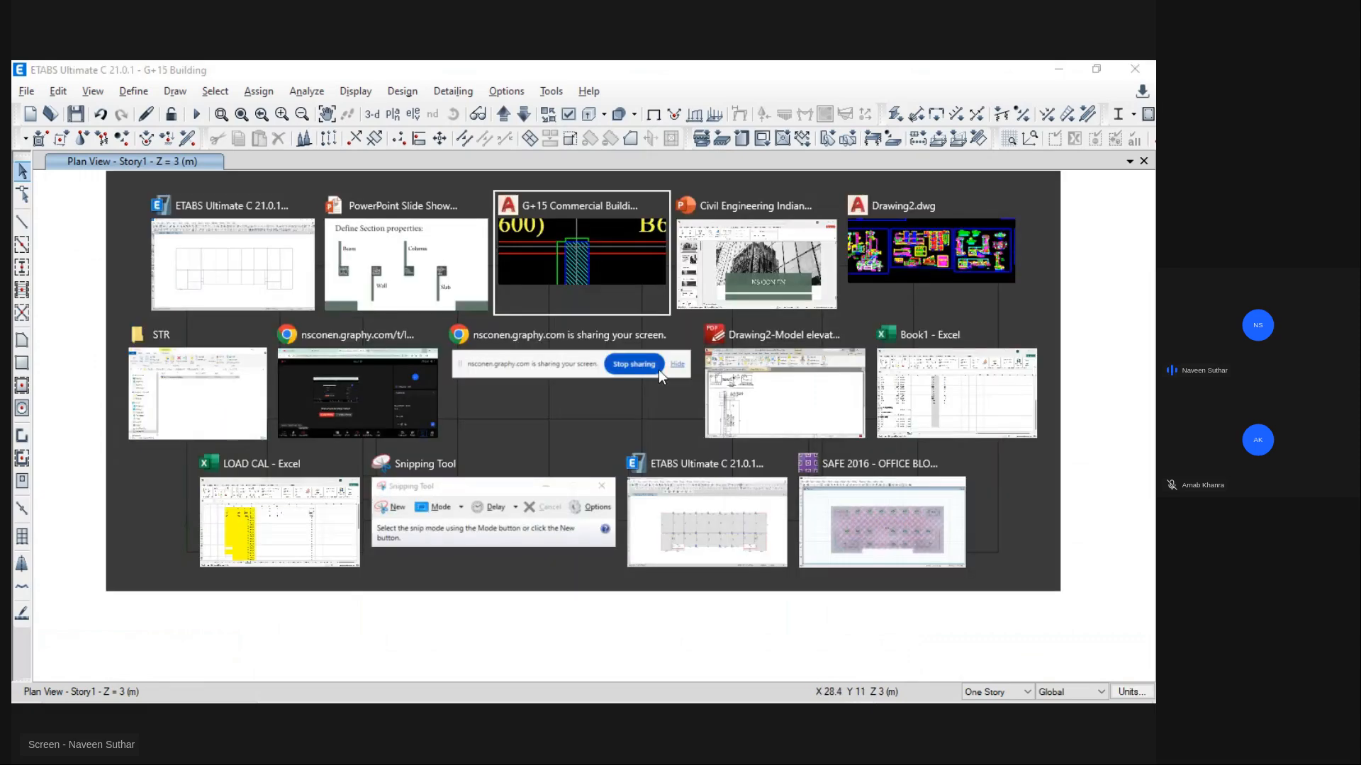
pyautogui.scroll(-8, 511, 432)
pyautogui.moveTo(512, 432); pyautogui.dragTo(765, 156, button='middle')
pyautogui.scroll(-4, 482, 330)
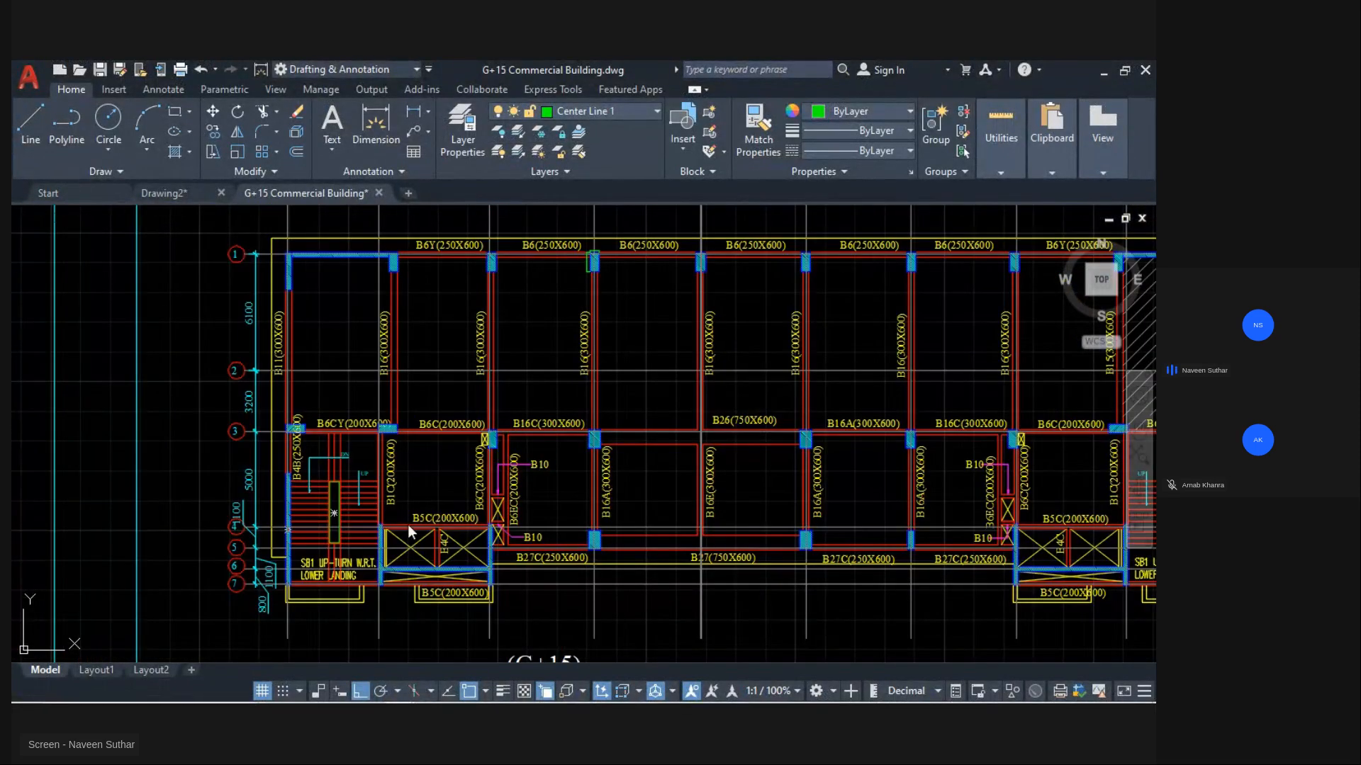
pyautogui.moveTo(1002, 373); pyautogui.dragTo(612, 373, button='middle')
pyautogui.hotkey('alt', 'Tab')
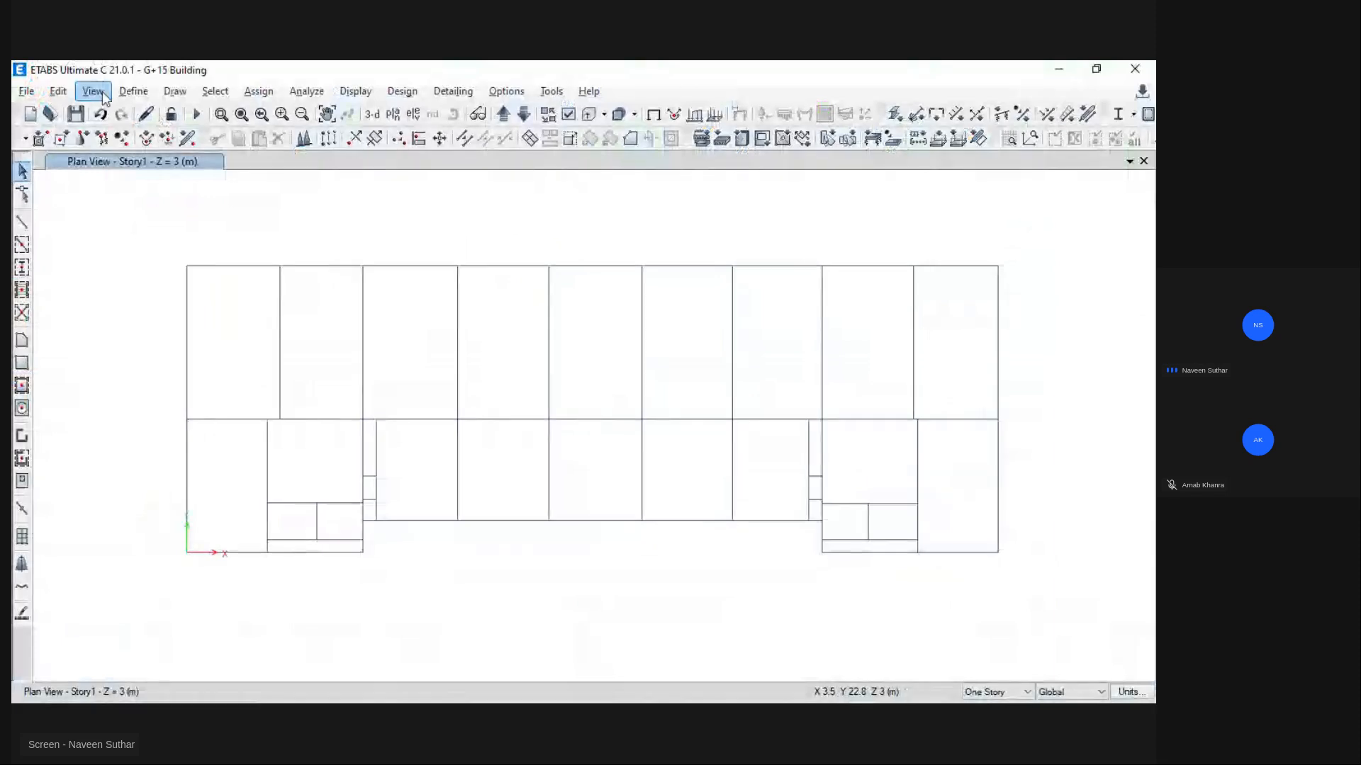
# Step: Copy the Plank1 slab property as S 150 M30 with a thickness of 150 mm
pyautogui.click(134, 90)
pyautogui.moveTo(234, 140)
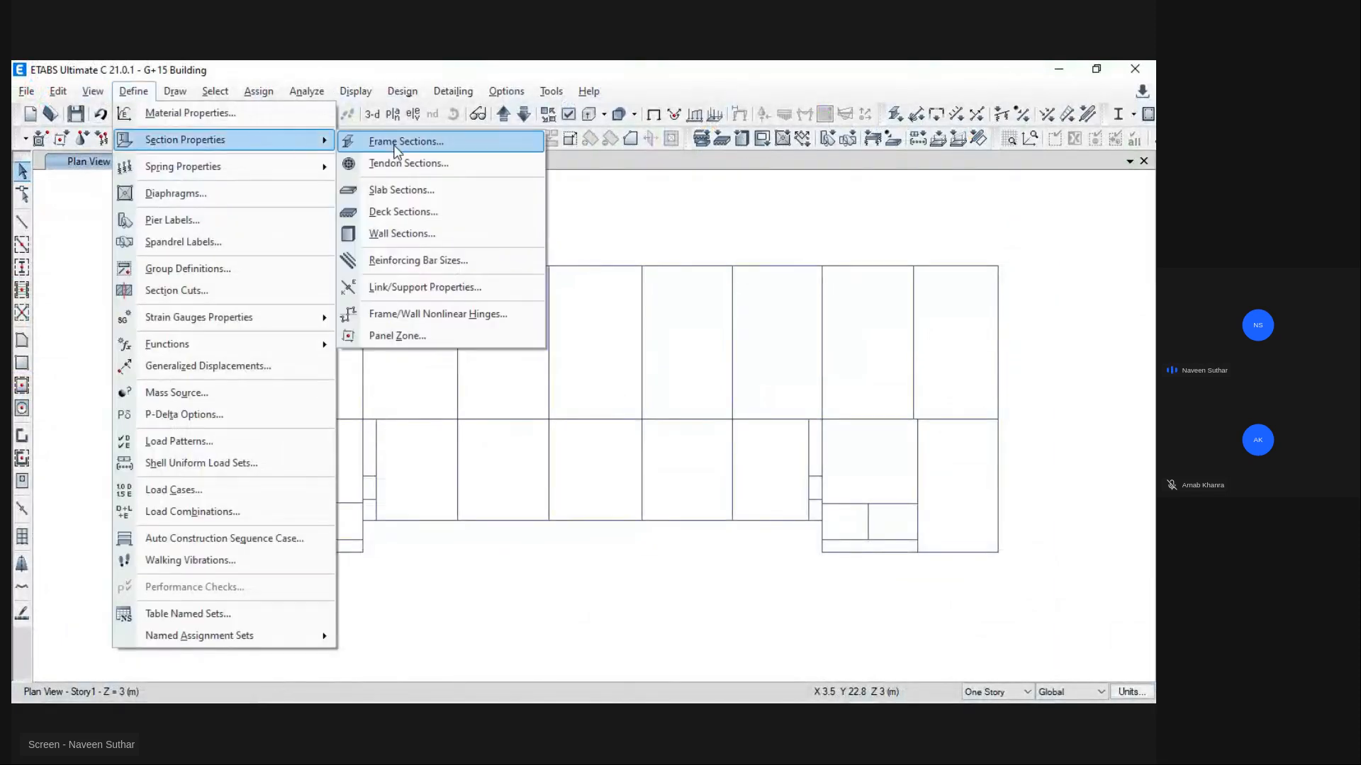
pyautogui.click(406, 191)
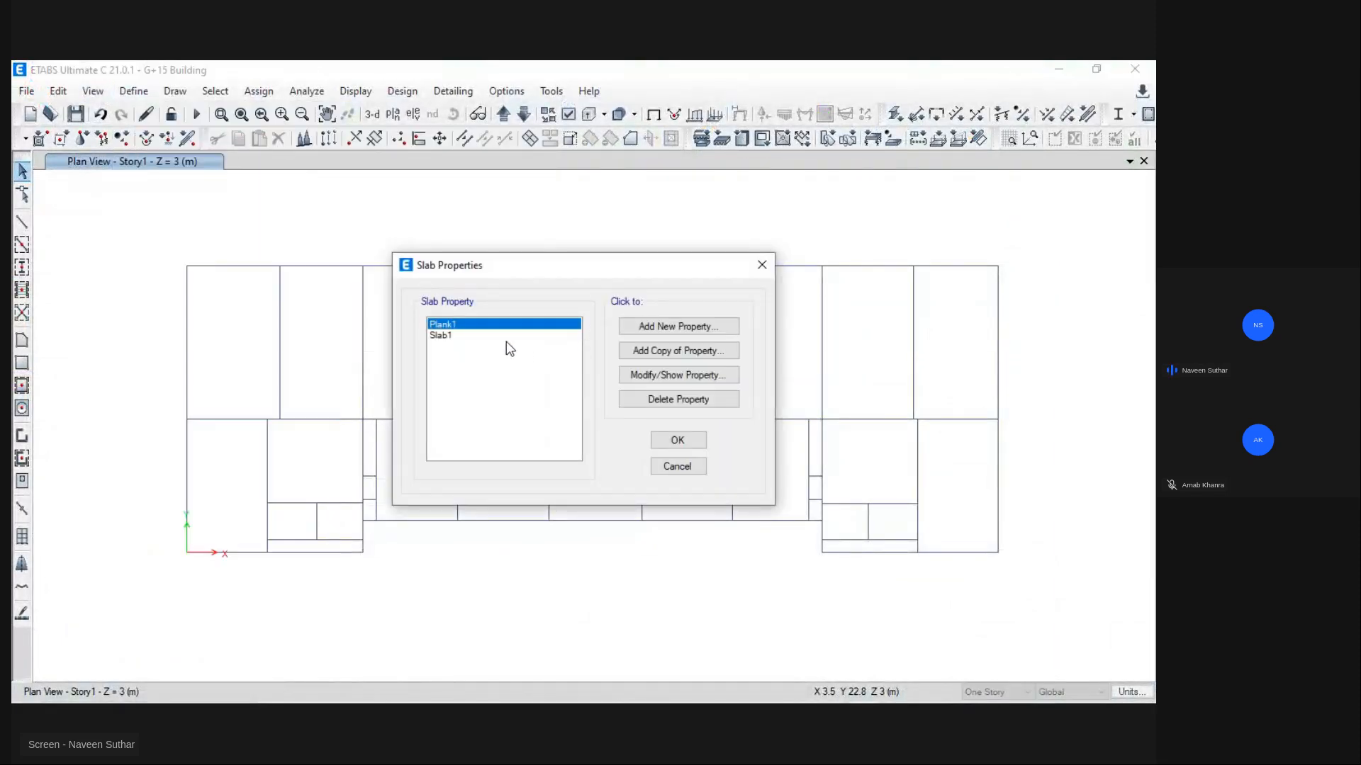
pyautogui.click(677, 355)
pyautogui.doubleClick(680, 427)
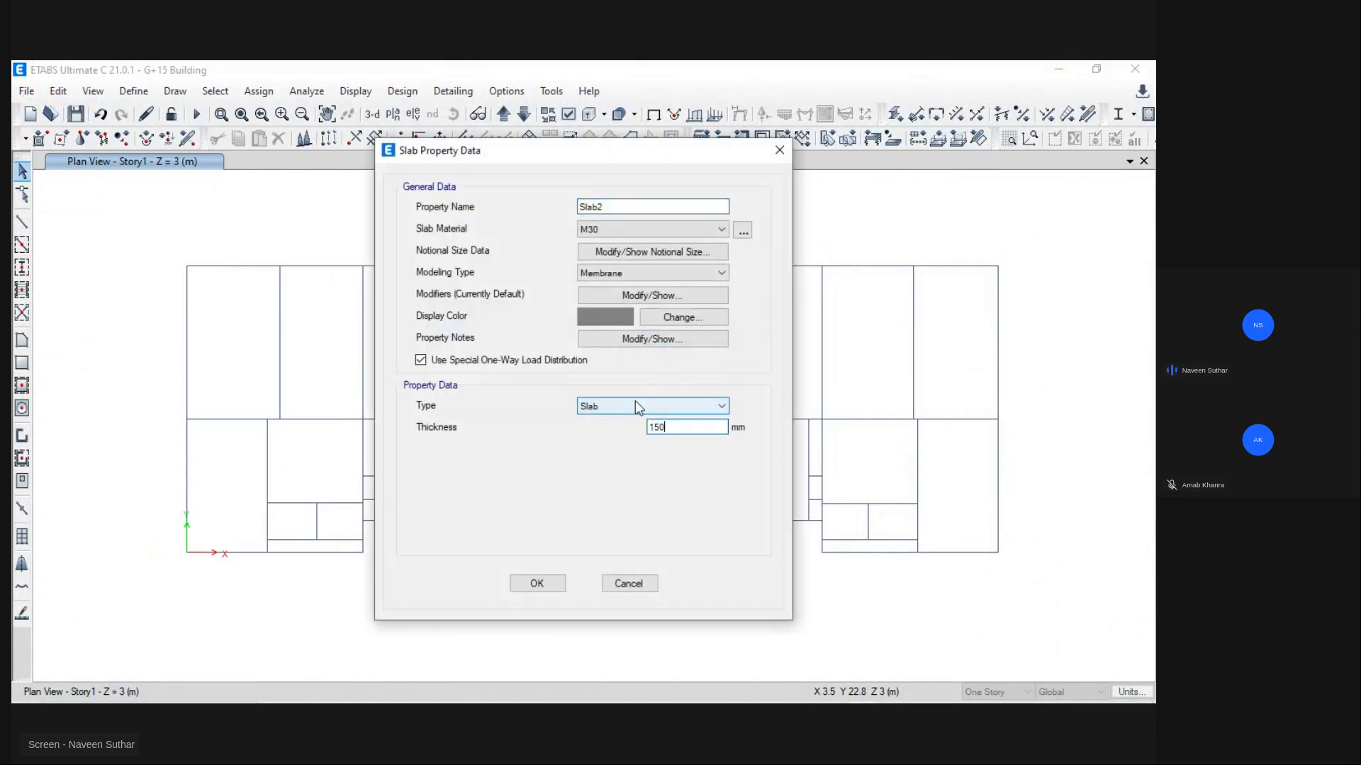
pyautogui.moveTo(627, 206); pyautogui.dragTo(589, 204)
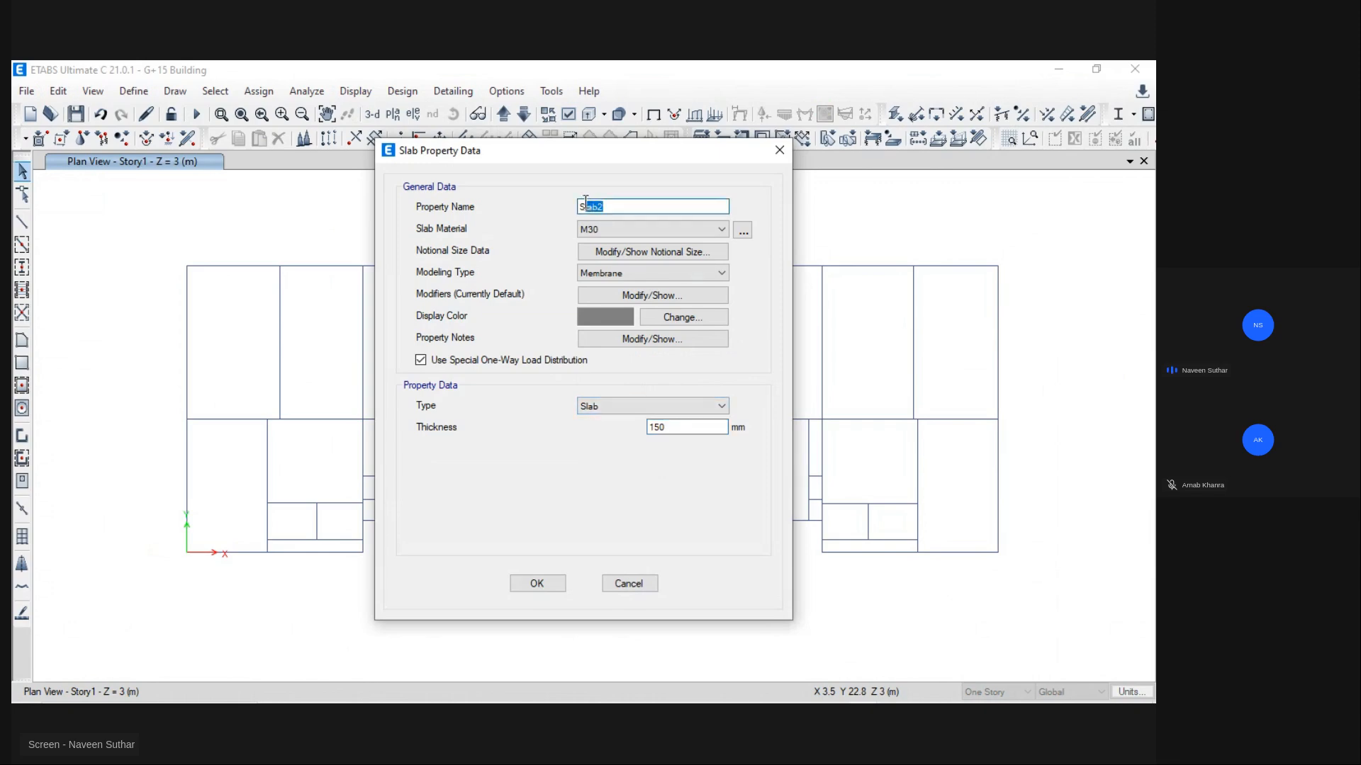
pyautogui.write('150 M30')
pyautogui.click(607, 206)
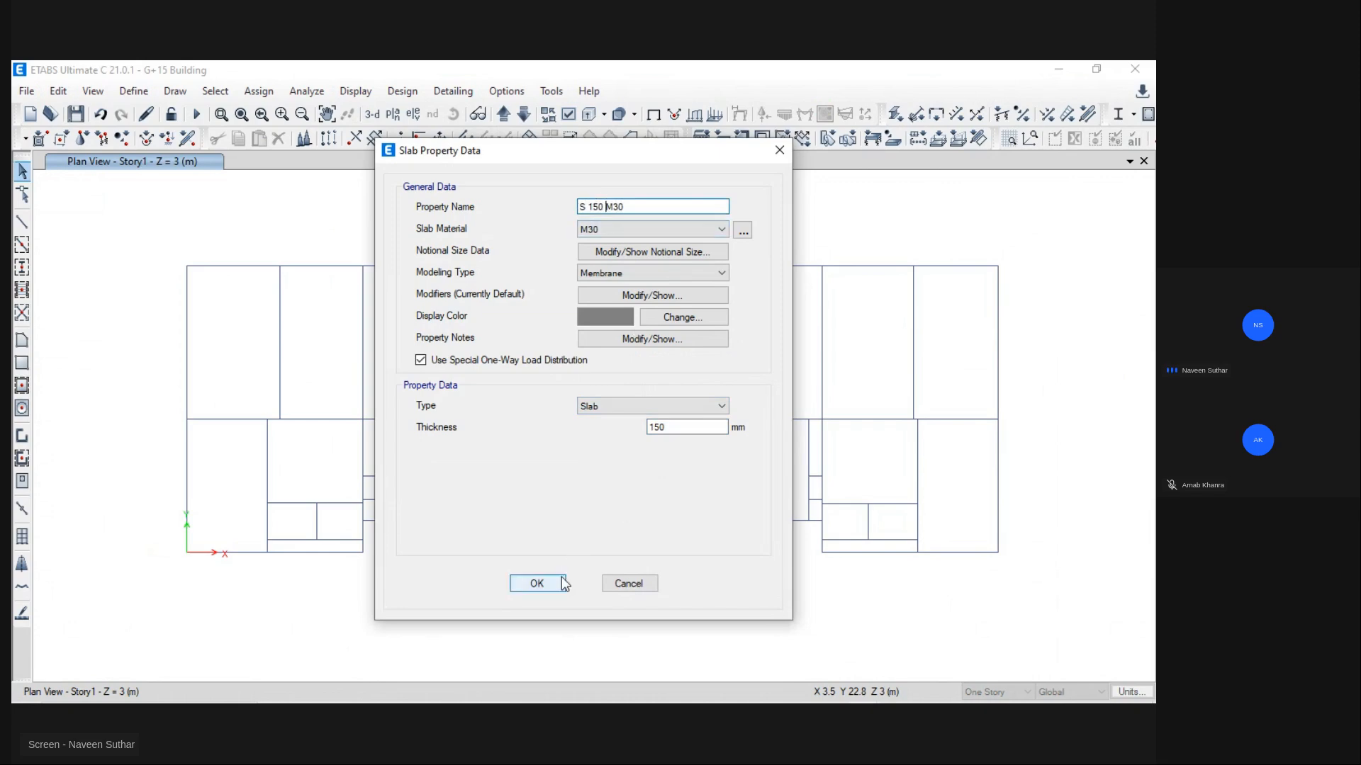
# Step: Set the modeling type of slab property S 150 M30 to Shell-Thin and accept it
pyautogui.click(624, 273)
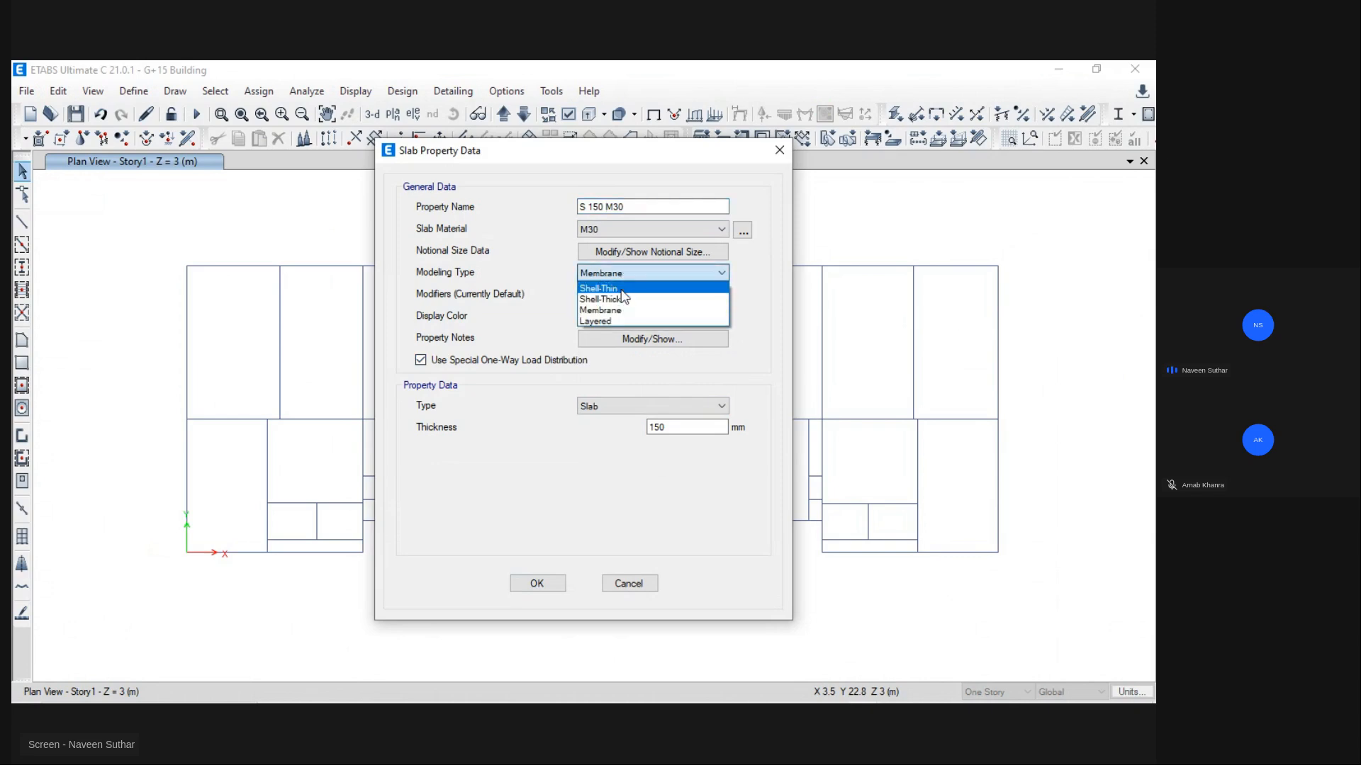
pyautogui.click(608, 289)
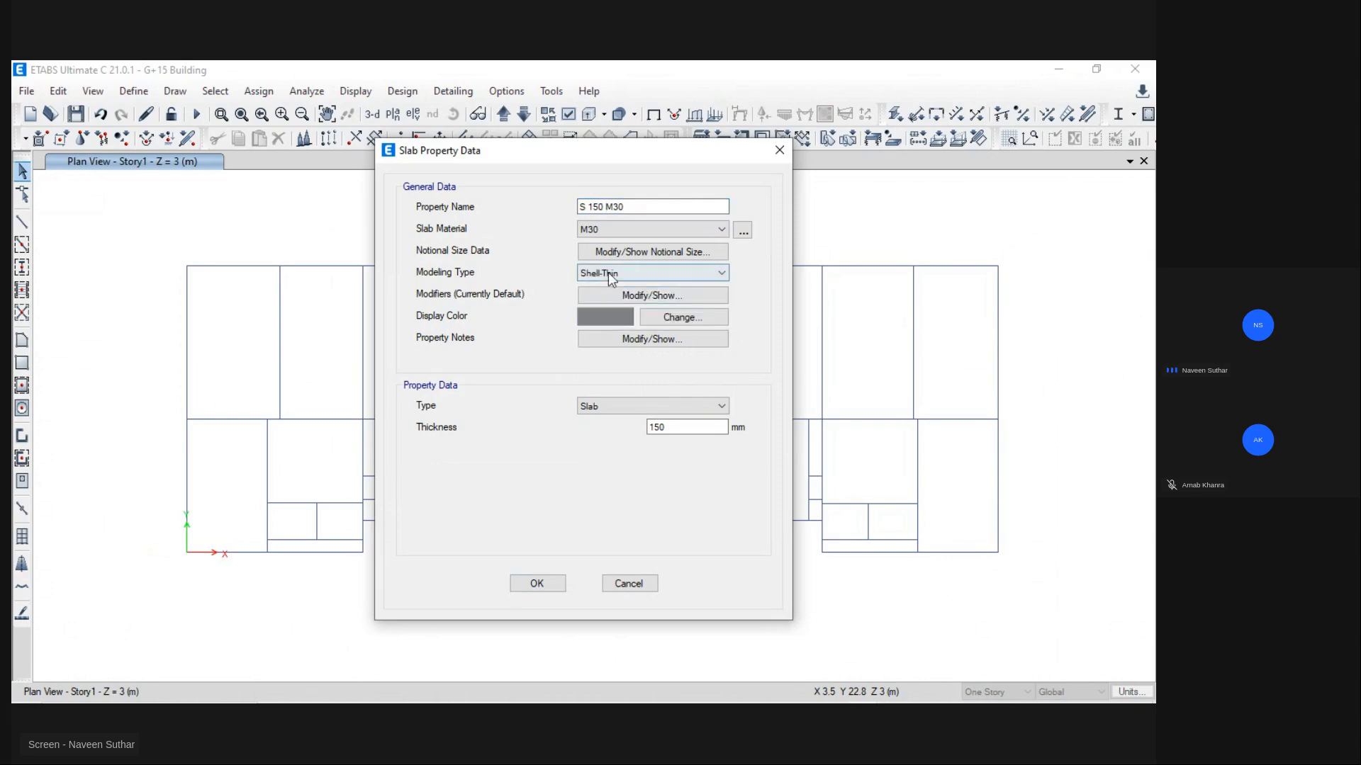
pyautogui.click(539, 583)
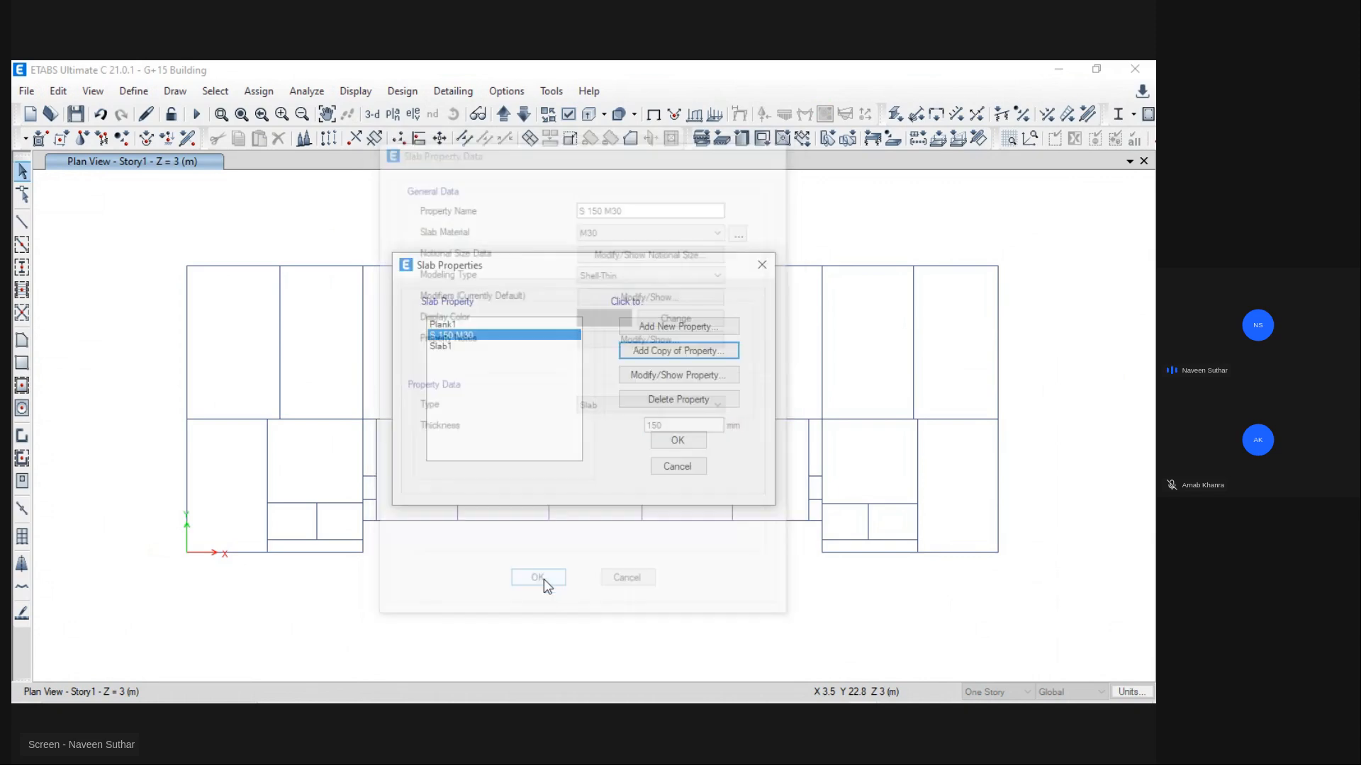
# Step: Accept the slab properties and advance the presentation to the slide on assigning beam properties, drawing columns and floors
pyautogui.click(677, 441)
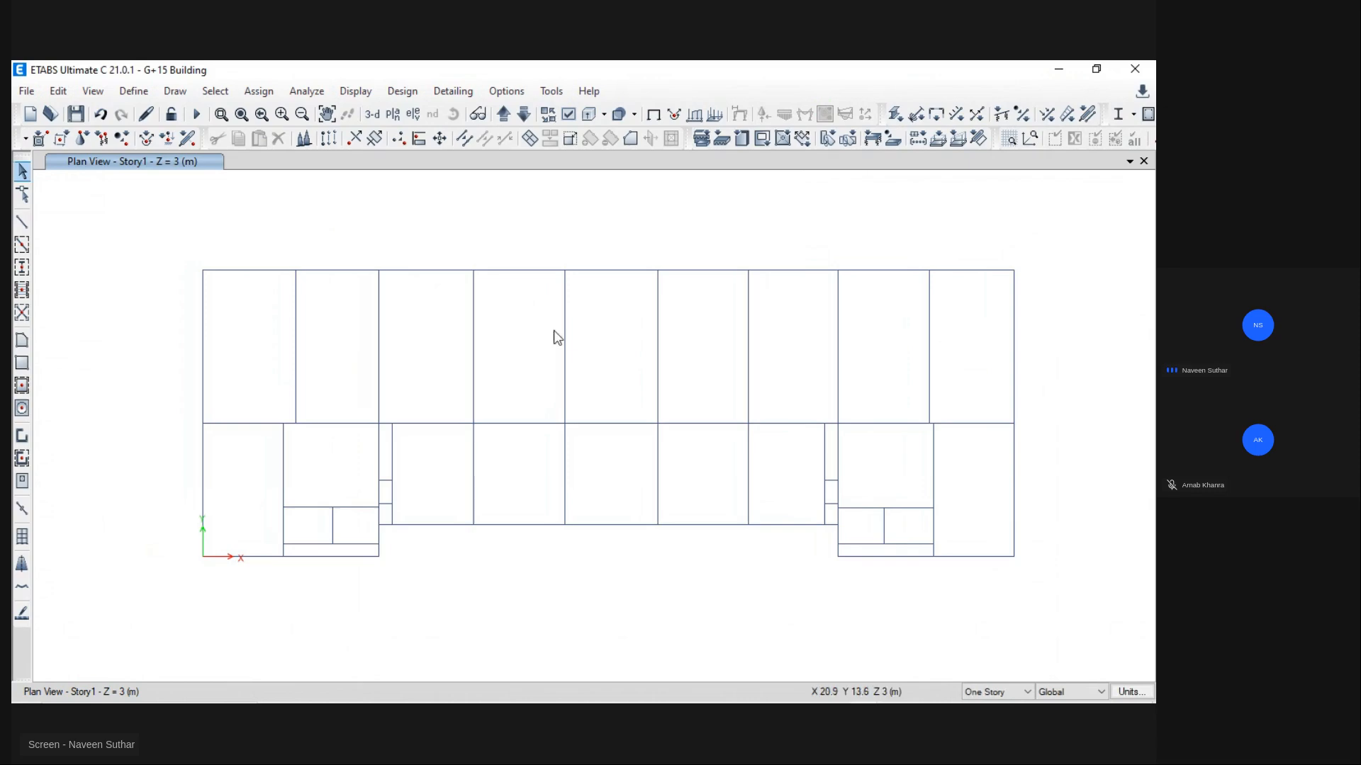
pyautogui.hotkey('alt', 'Tab')
pyautogui.press('Tab')
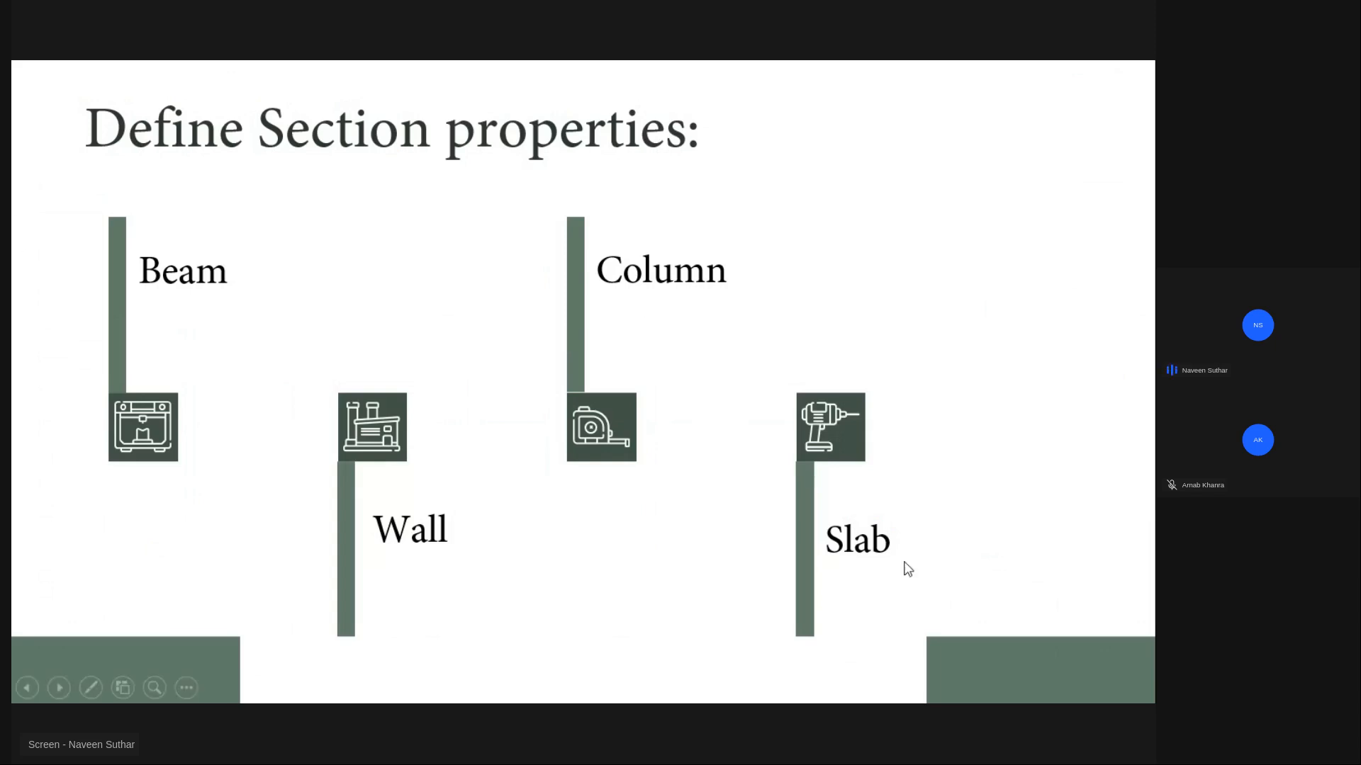
pyautogui.click(730, 278)
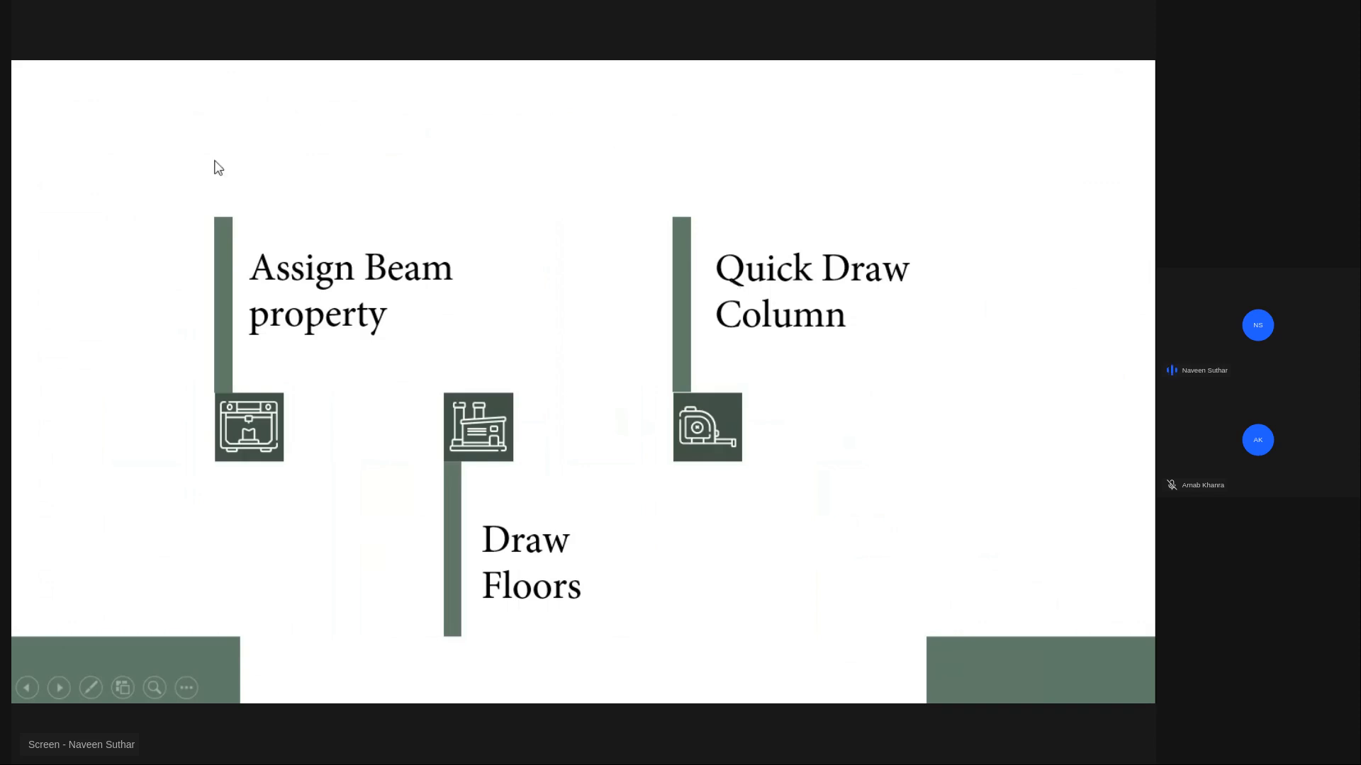
# Step: Examine the beam sizes across the typical floor framing plan in AutoCAD, including both stair and lift areas
pyautogui.hotkey('alt', 'Tab')
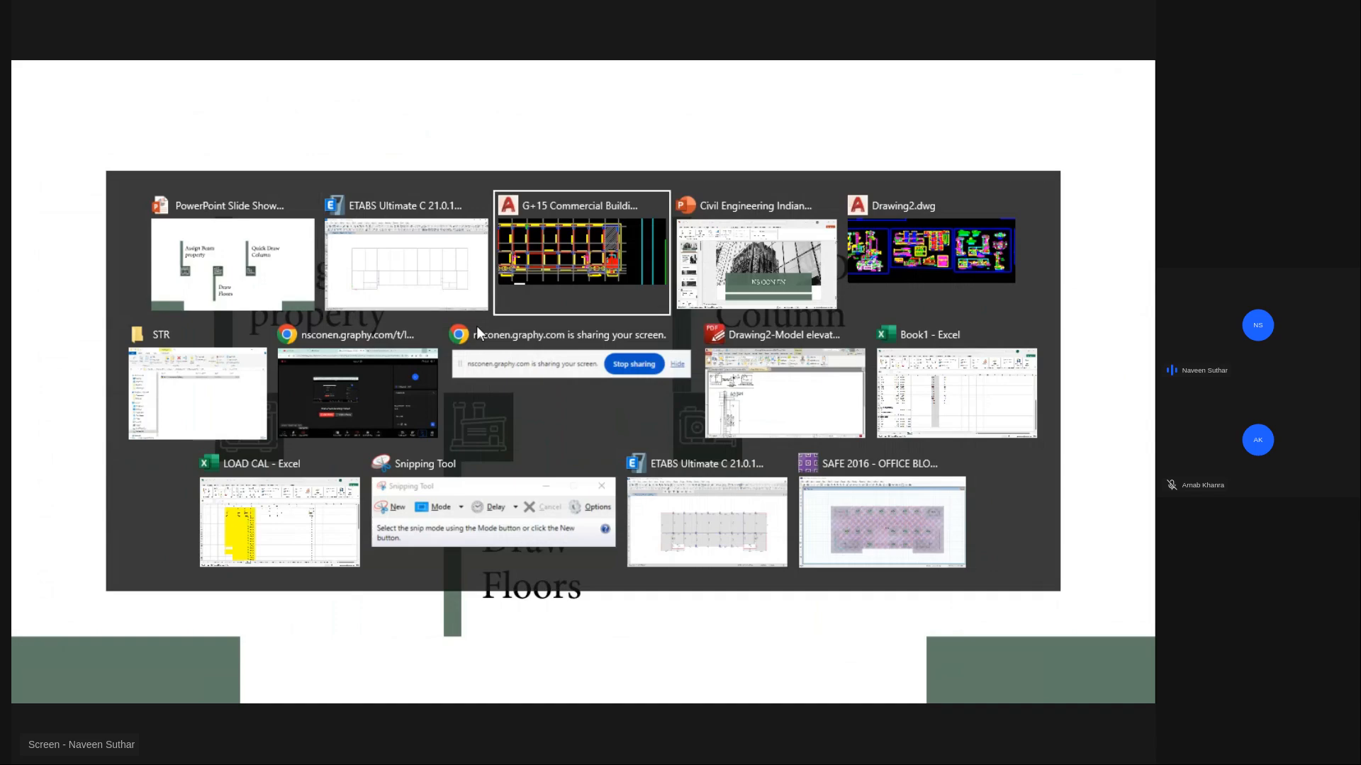
pyautogui.moveTo(849, 313)
pyautogui.mouseDown(button='middle')
pyautogui.moveTo(849, 355)
pyautogui.moveTo(818, 359)
pyautogui.mouseUp(button='middle')
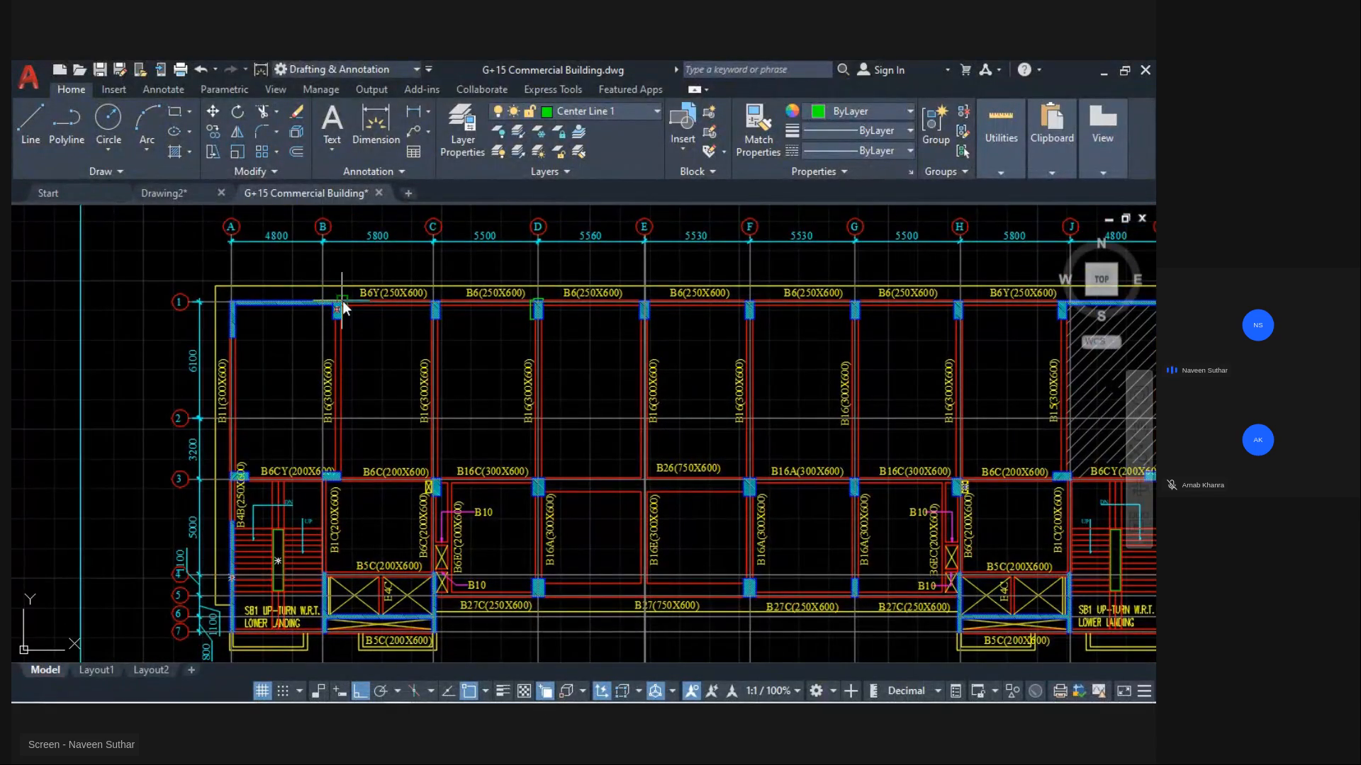
pyautogui.moveTo(1027, 313); pyautogui.dragTo(926, 289, button='middle')
pyautogui.moveTo(843, 471); pyautogui.dragTo(844, 425, button='middle')
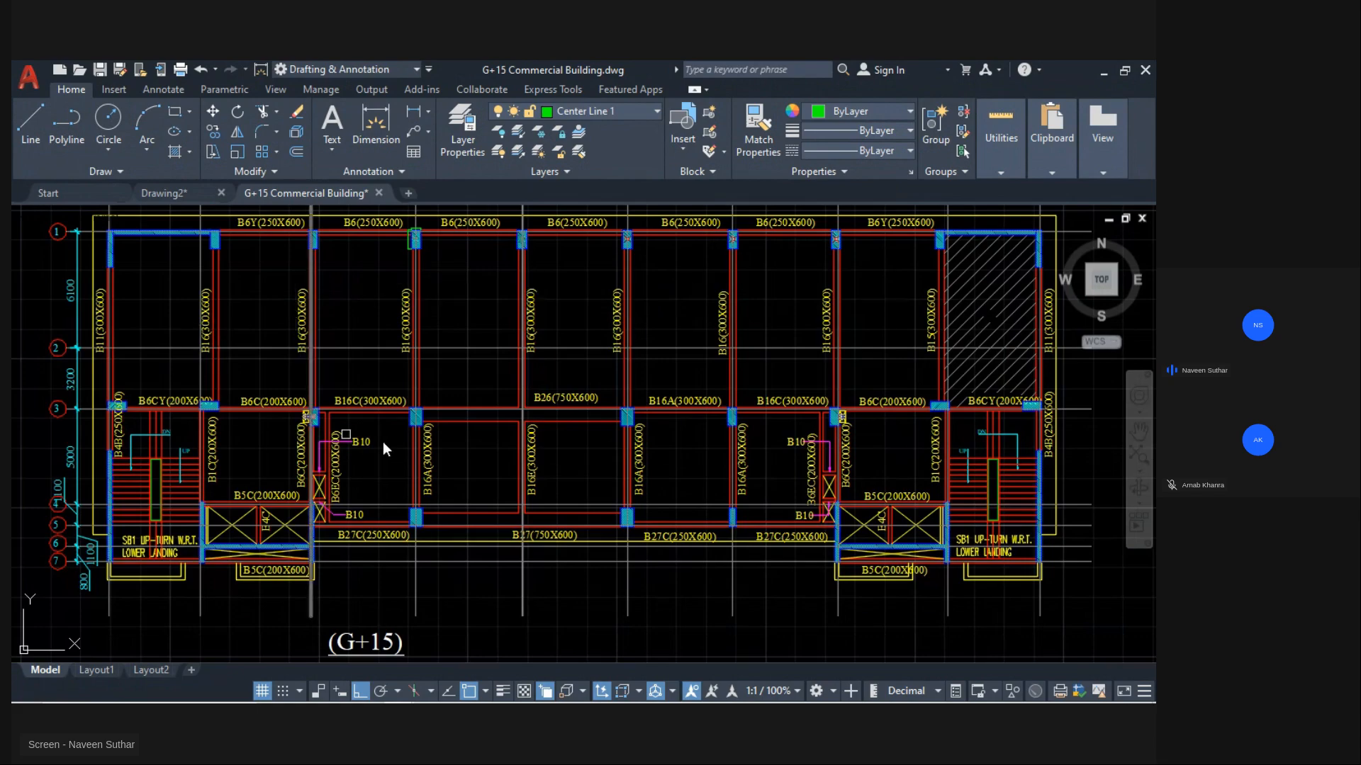
pyautogui.scroll(2, 107, 560)
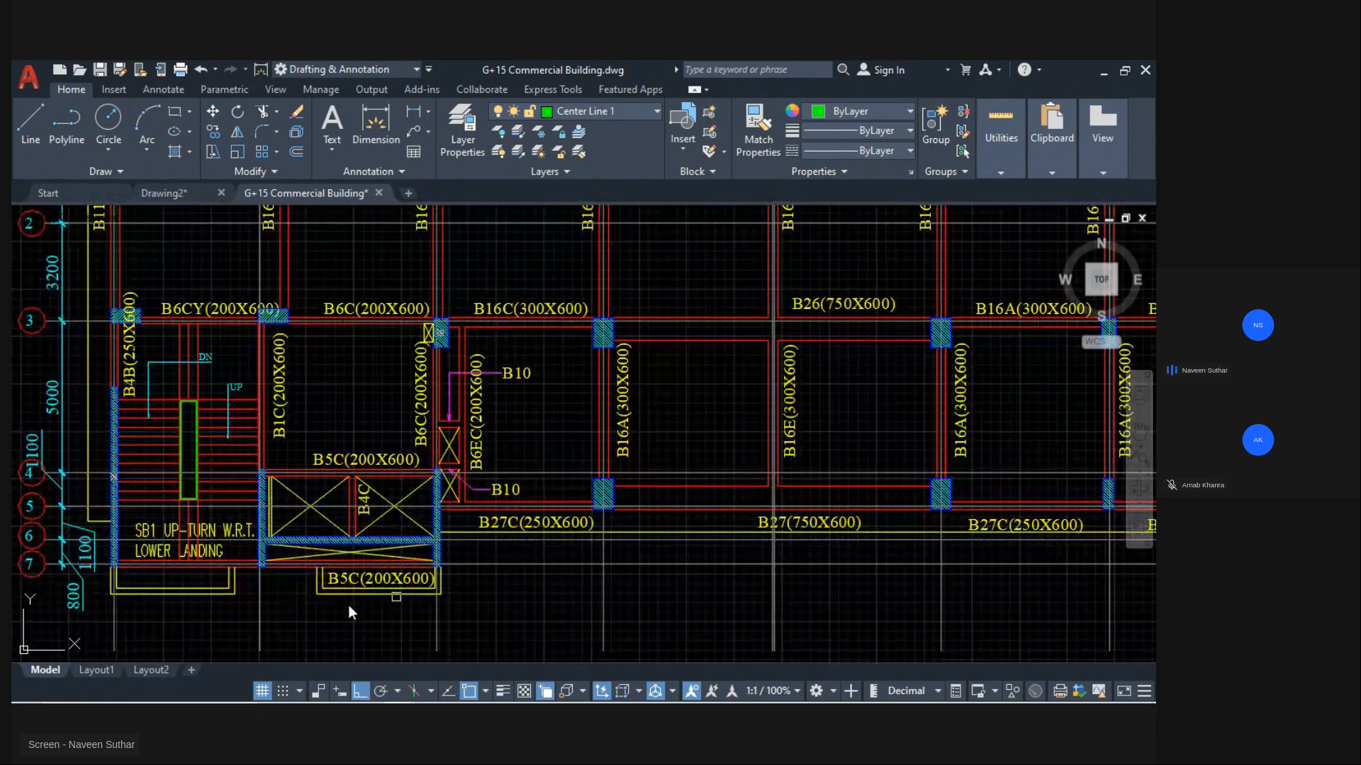
pyautogui.moveTo(1127, 500); pyautogui.dragTo(267, 500, button='middle')
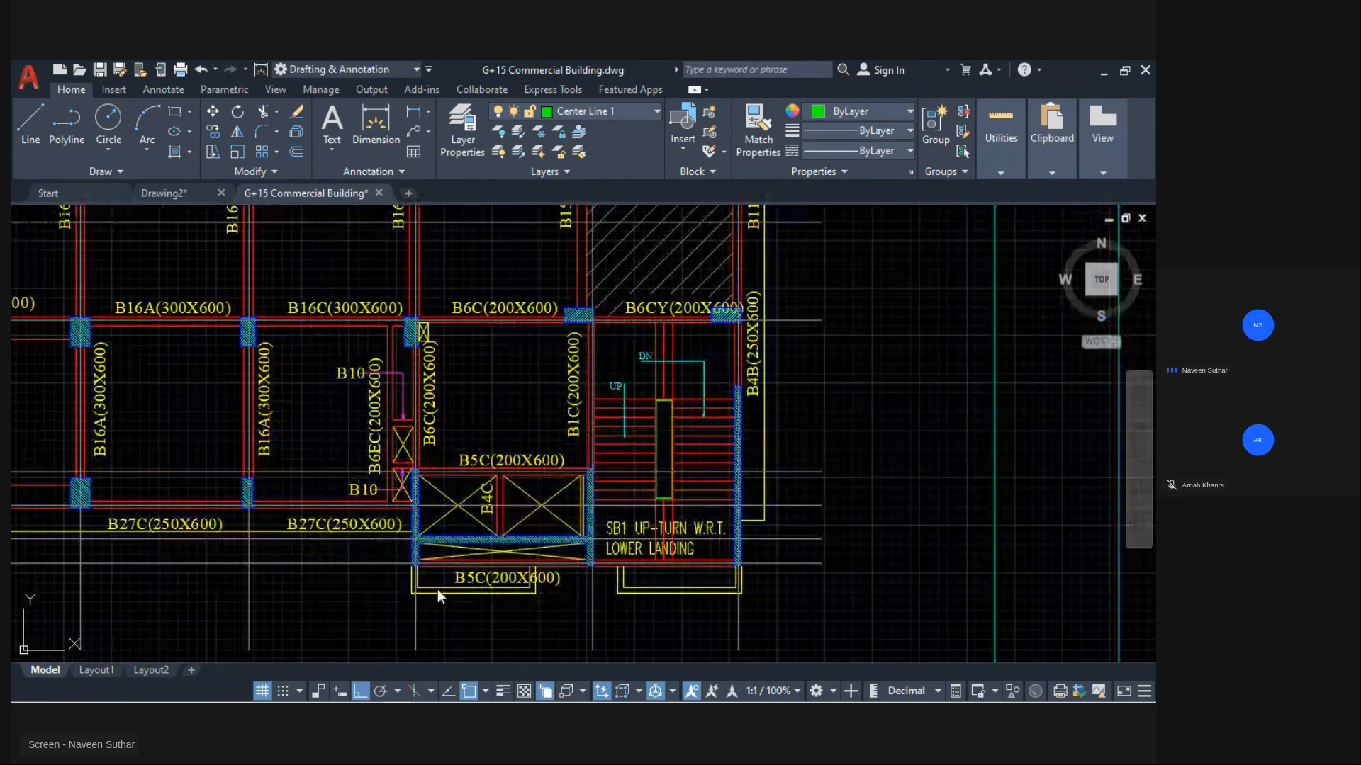
pyautogui.scroll(-3, 501, 368)
pyautogui.moveTo(555, 405); pyautogui.dragTo(727, 451, button='middle')
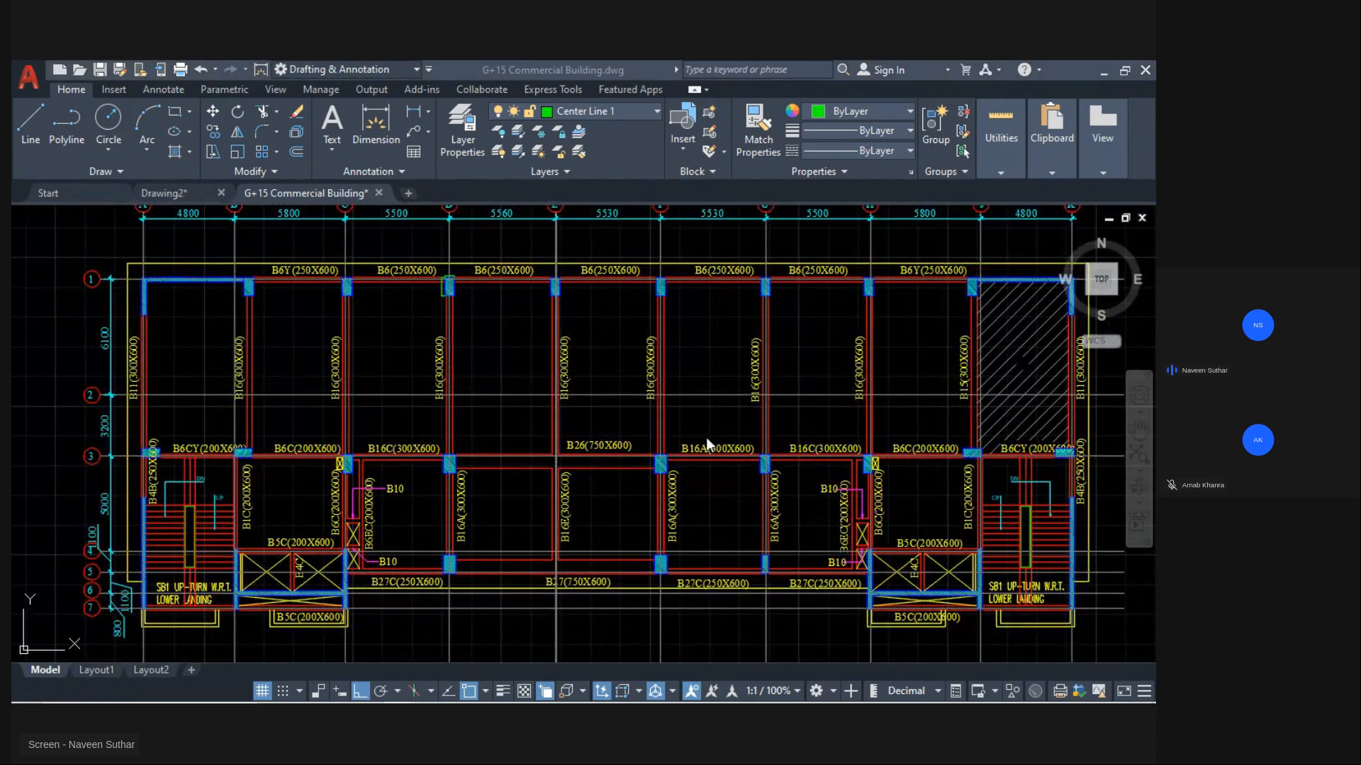
# Step: In ETABS, assign the frame section B-250X600 M30 to the beam along the upper edge of the Story1 plan
pyautogui.hotkey('alt', 'Tab')
pyautogui.moveTo(181, 249)
pyautogui.mouseDown()
pyautogui.moveTo(598, 299)
pyautogui.moveTo(1028, 300)
pyautogui.mouseUp()
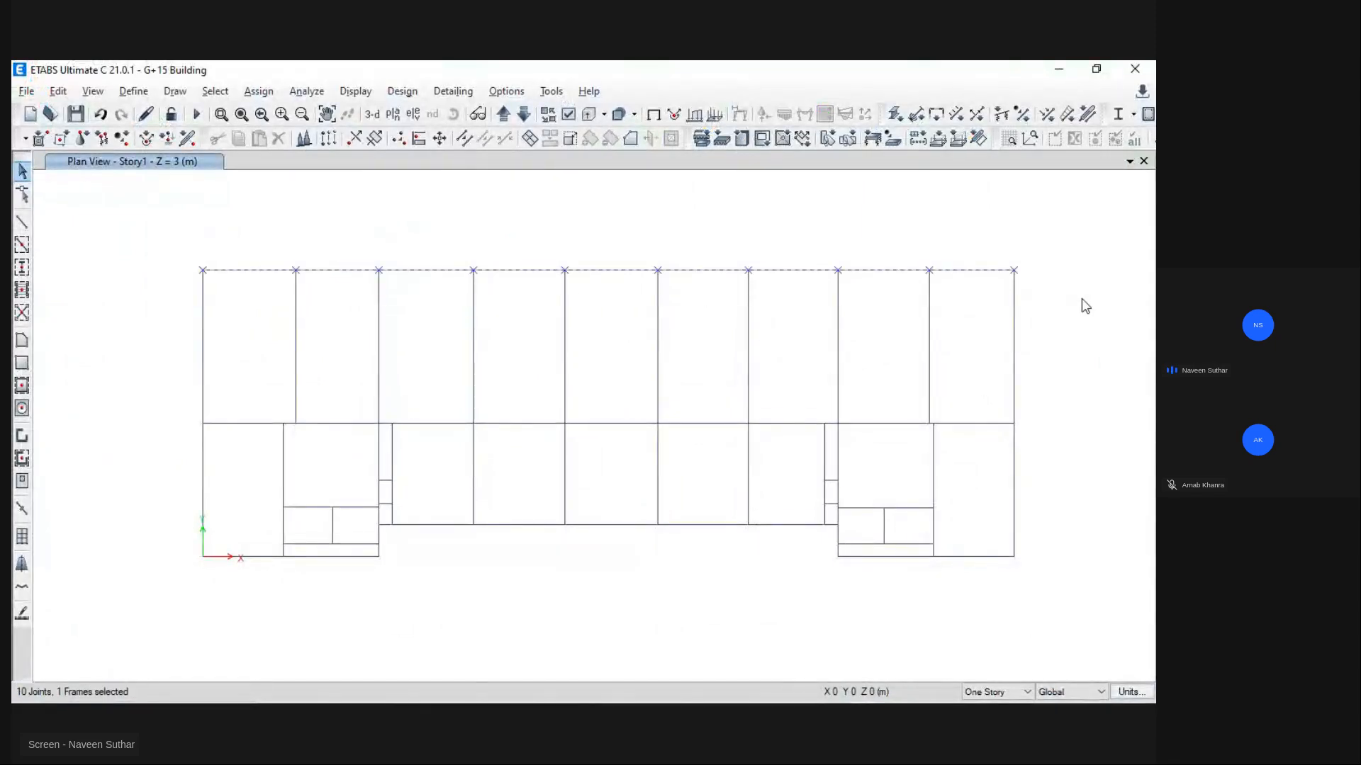
pyautogui.click(259, 92)
pyautogui.moveTo(295, 135)
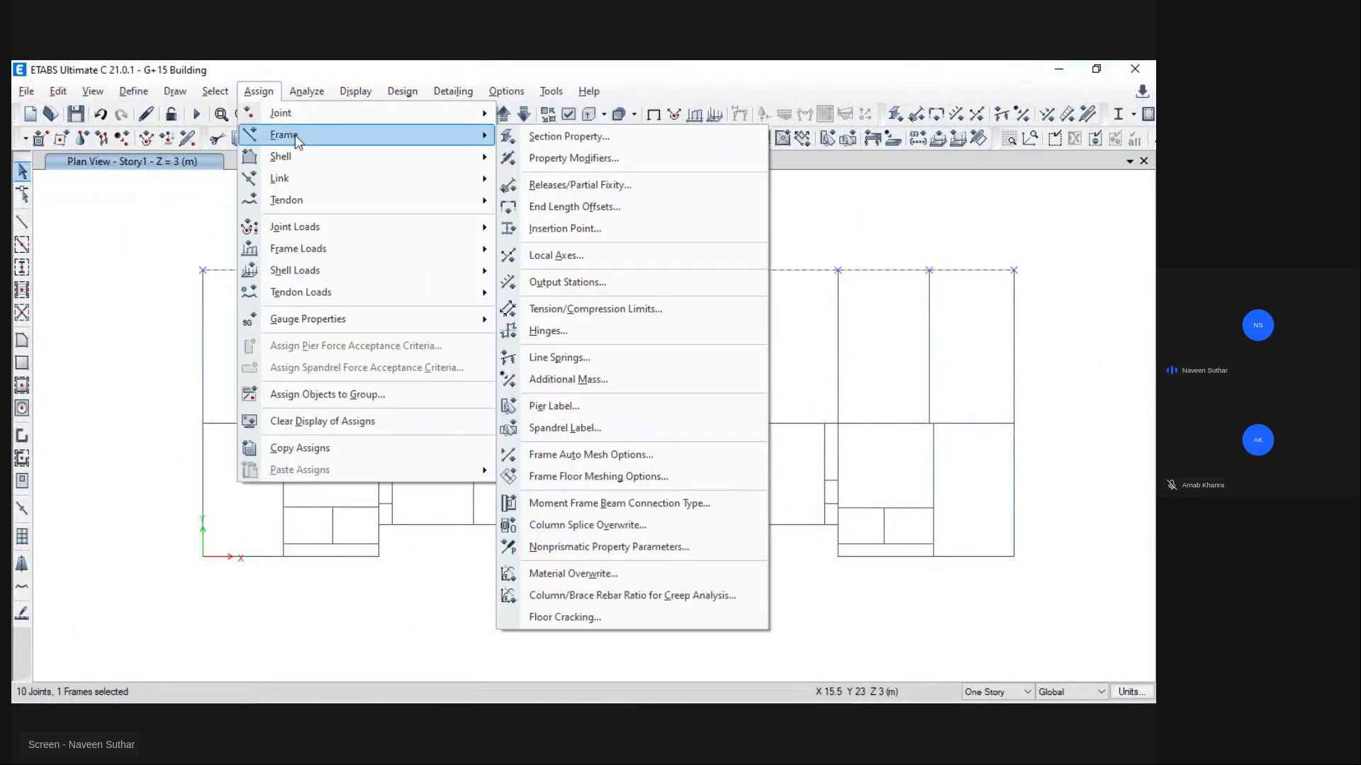
pyautogui.click(561, 138)
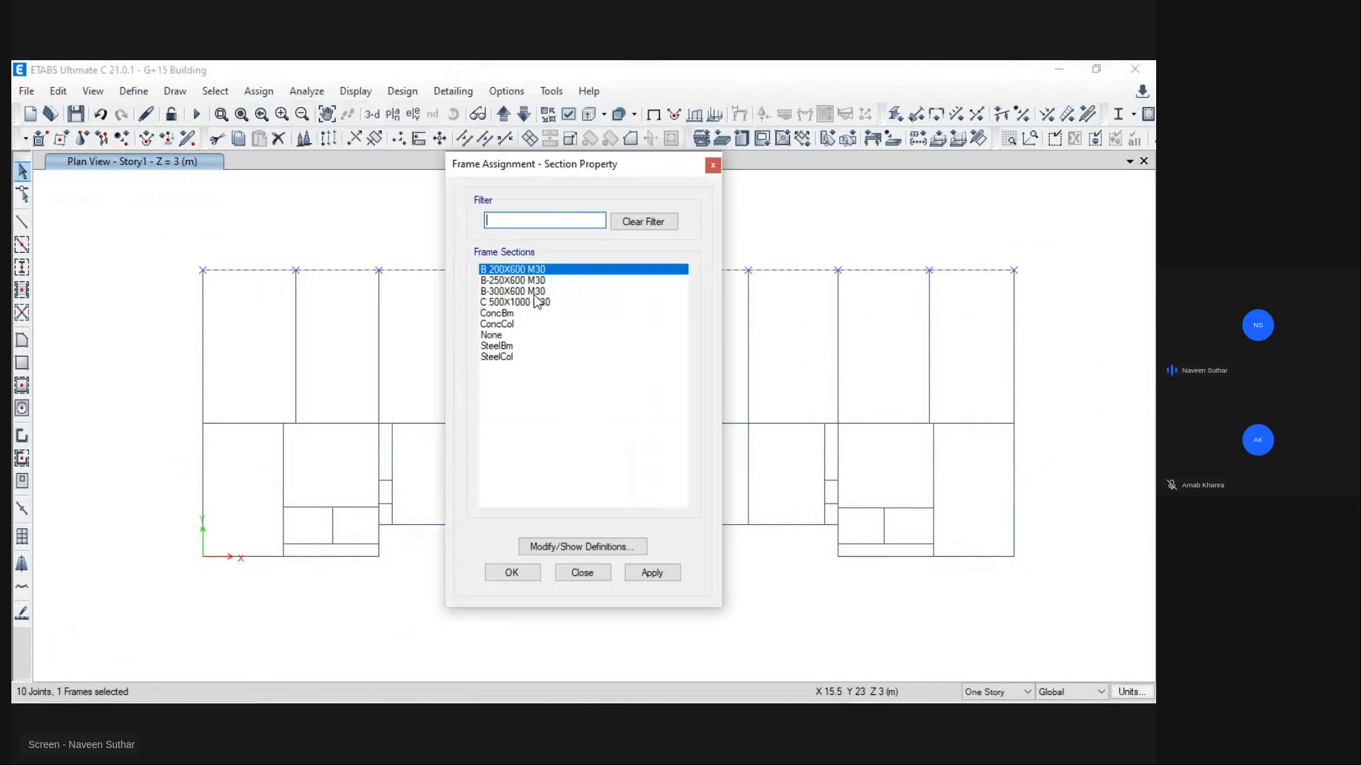
pyautogui.click(523, 281)
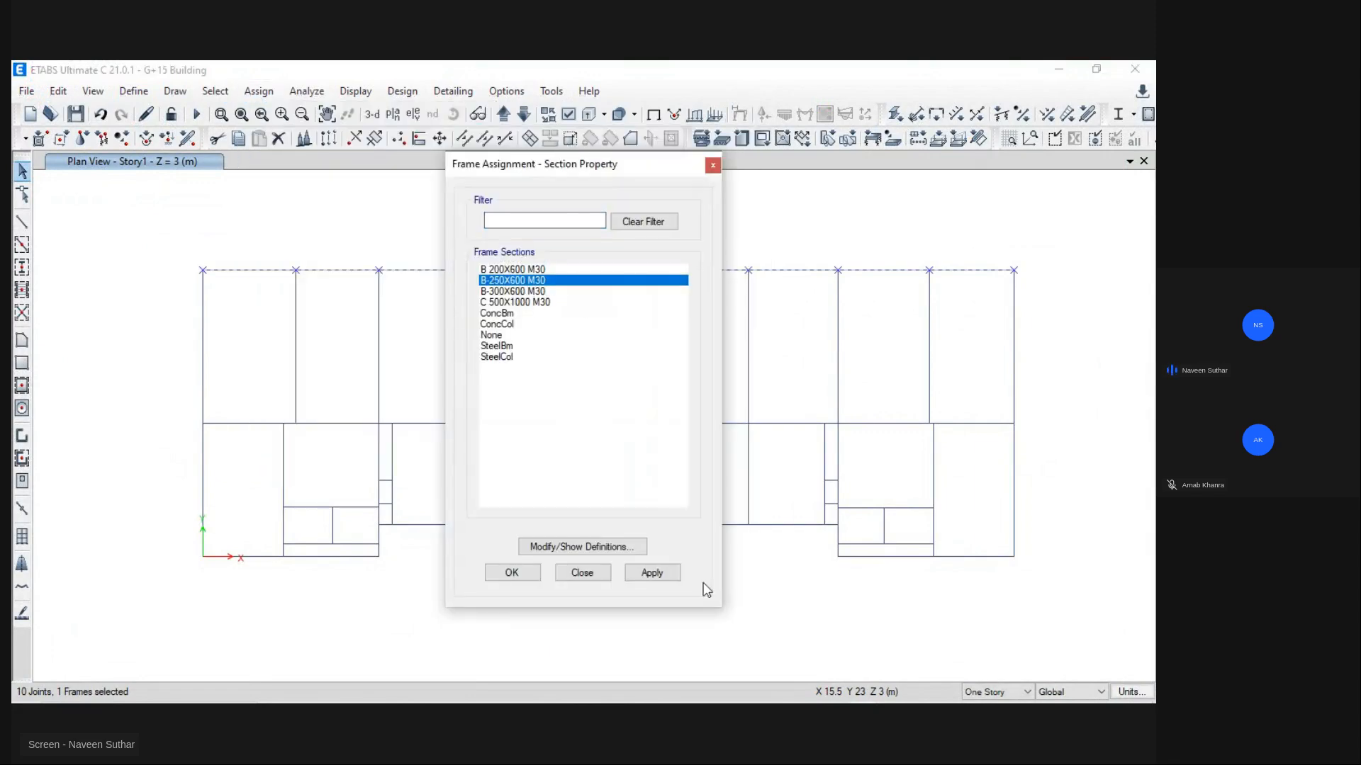
pyautogui.click(511, 576)
# Step: Divide all the frames of the Story1 plan at their intersections with selected frames and joints
pyautogui.scroll(3, 599, 284)
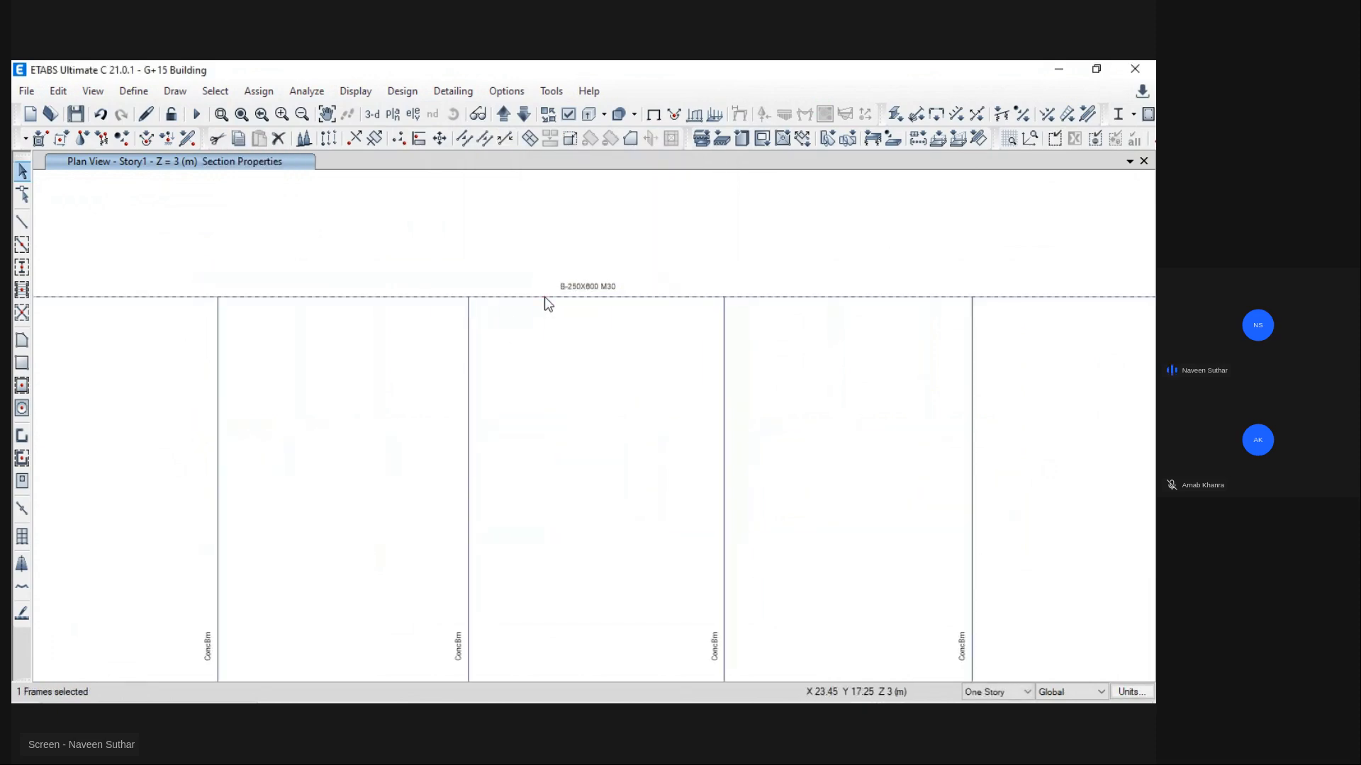
pyautogui.scroll(-5, 546, 300)
pyautogui.scroll(3, 539, 295)
pyautogui.moveTo(121, 267); pyautogui.dragTo(1066, 620)
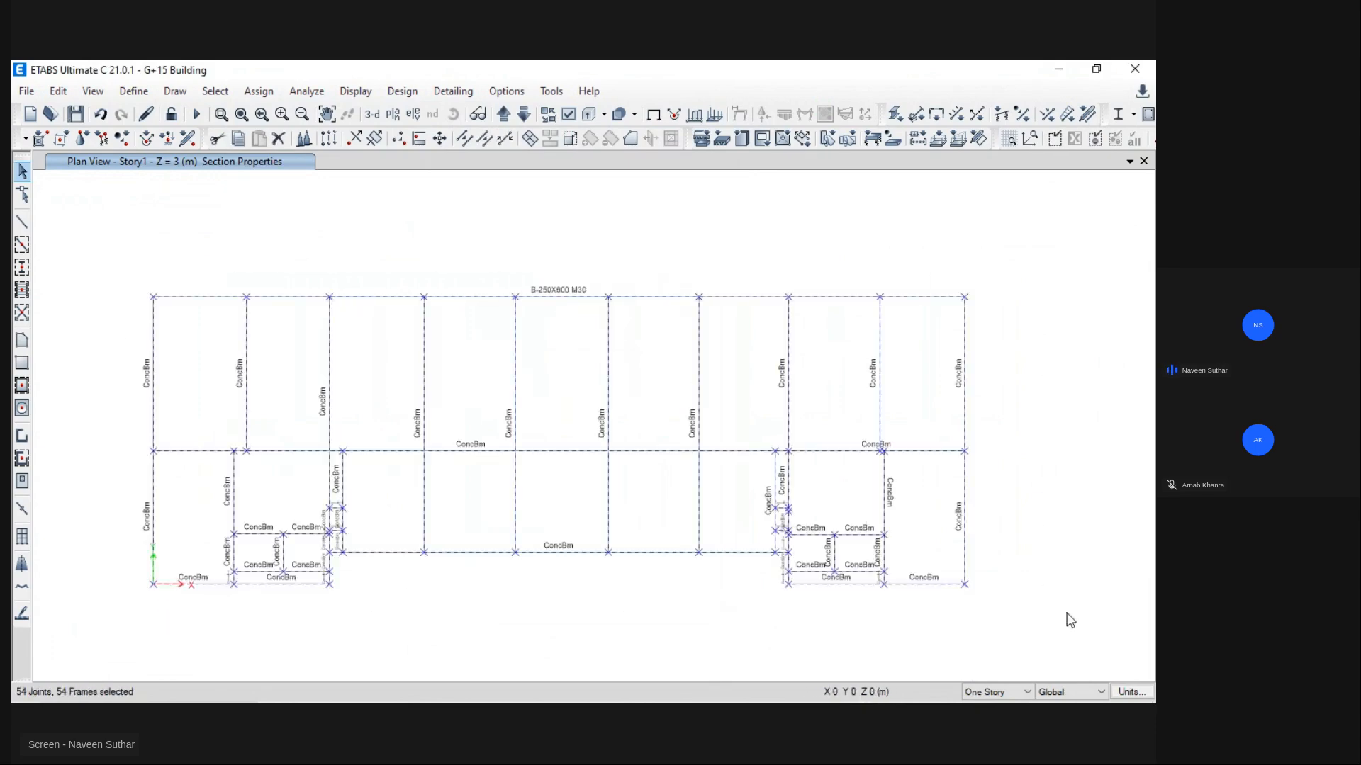
pyautogui.click(482, 142)
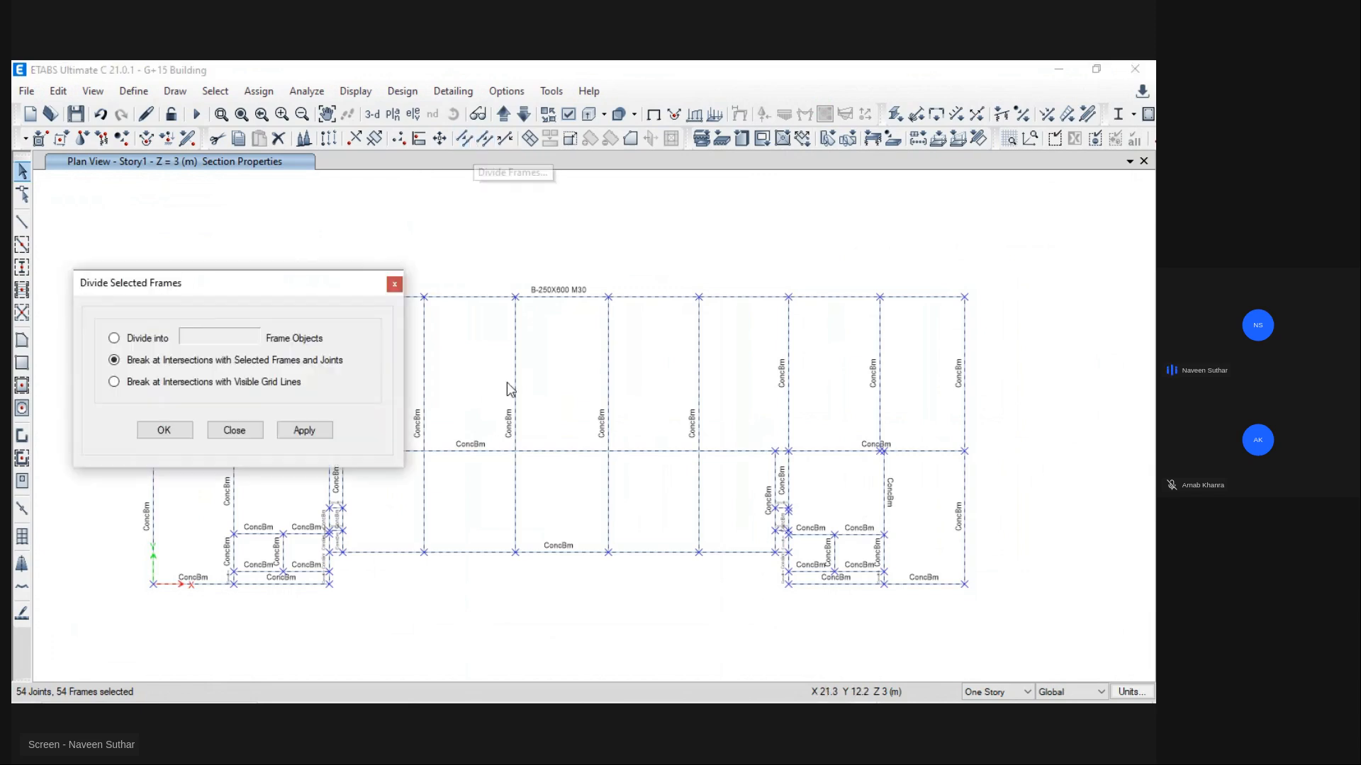
pyautogui.click(305, 431)
pyautogui.press('Escape')
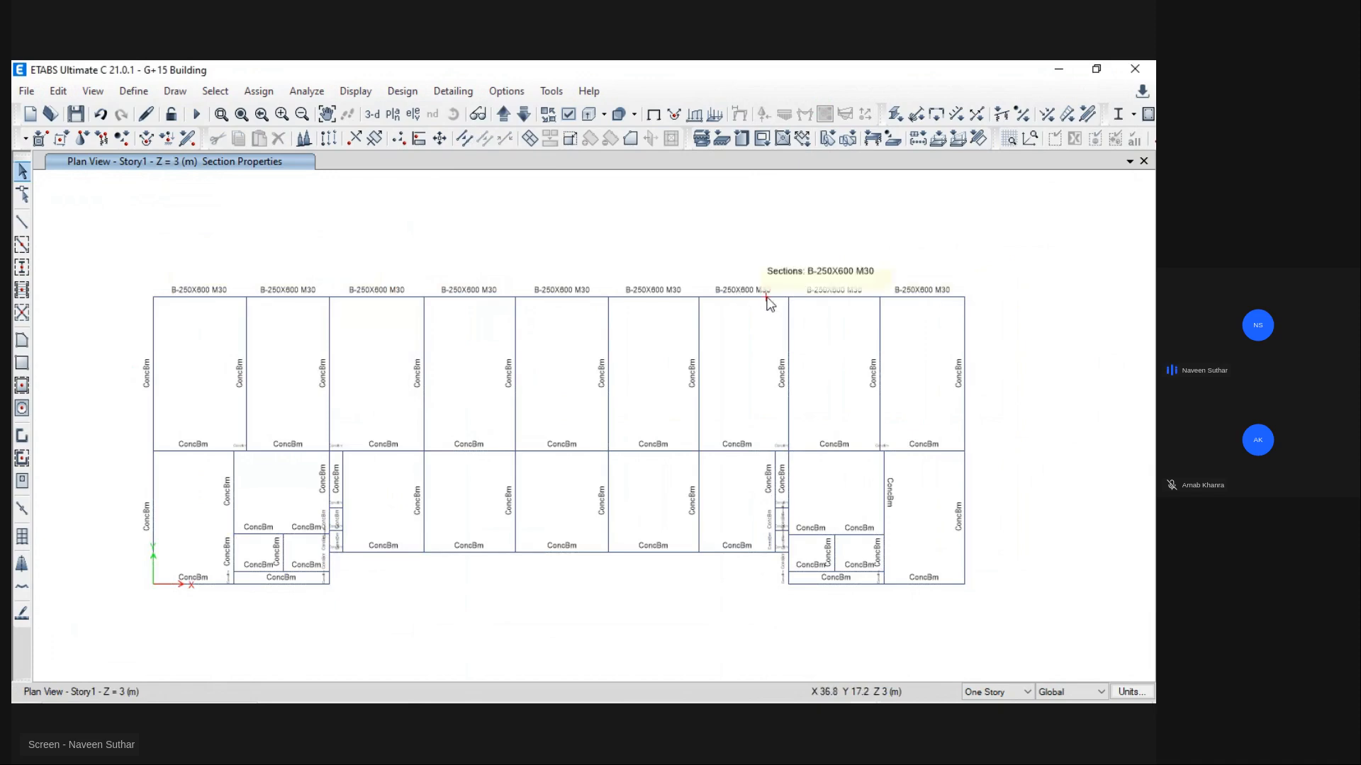
# Step: Check the beam sizes in the AutoCAD plan, and select the upper-bay vertical beams and the beams along the middle line in ETABS
pyautogui.hotkey('alt', 'Tab')
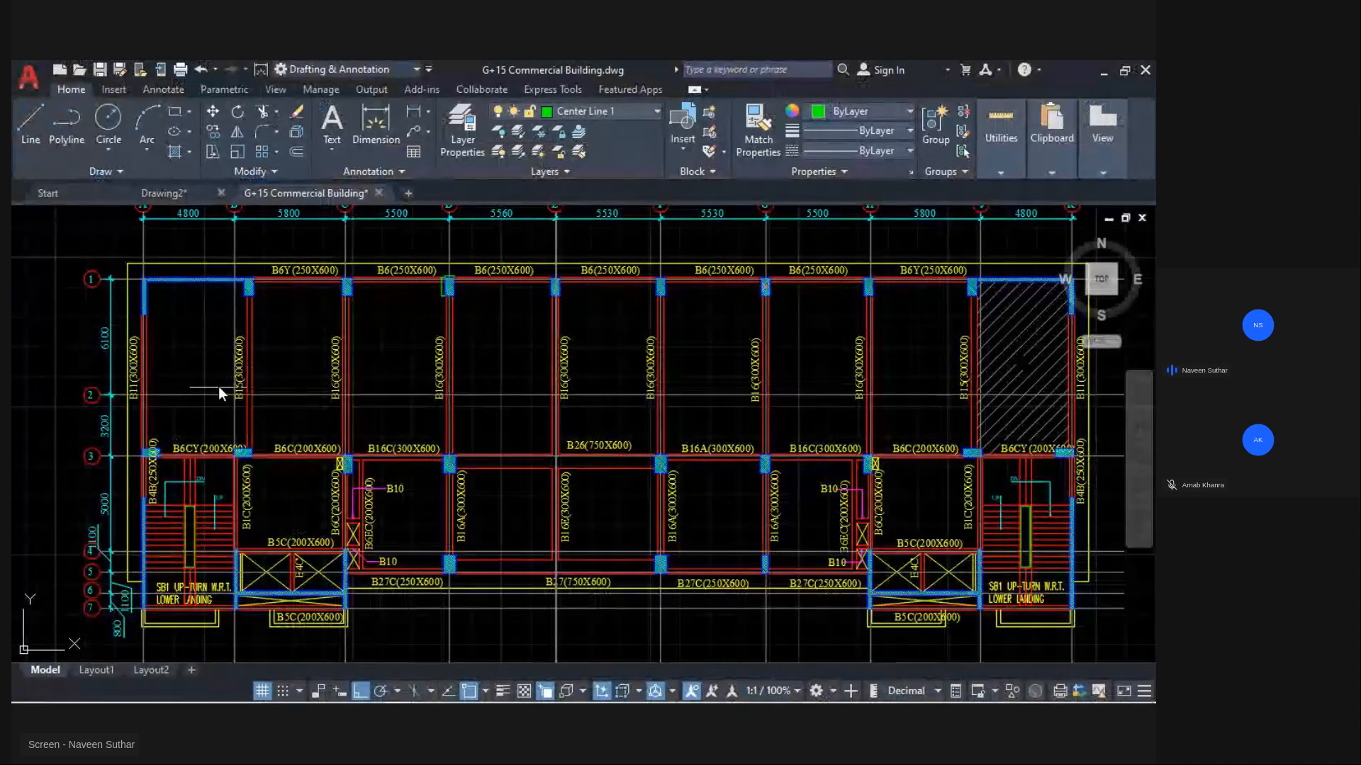
pyautogui.moveTo(771, 387); pyautogui.dragTo(695, 364, button='middle')
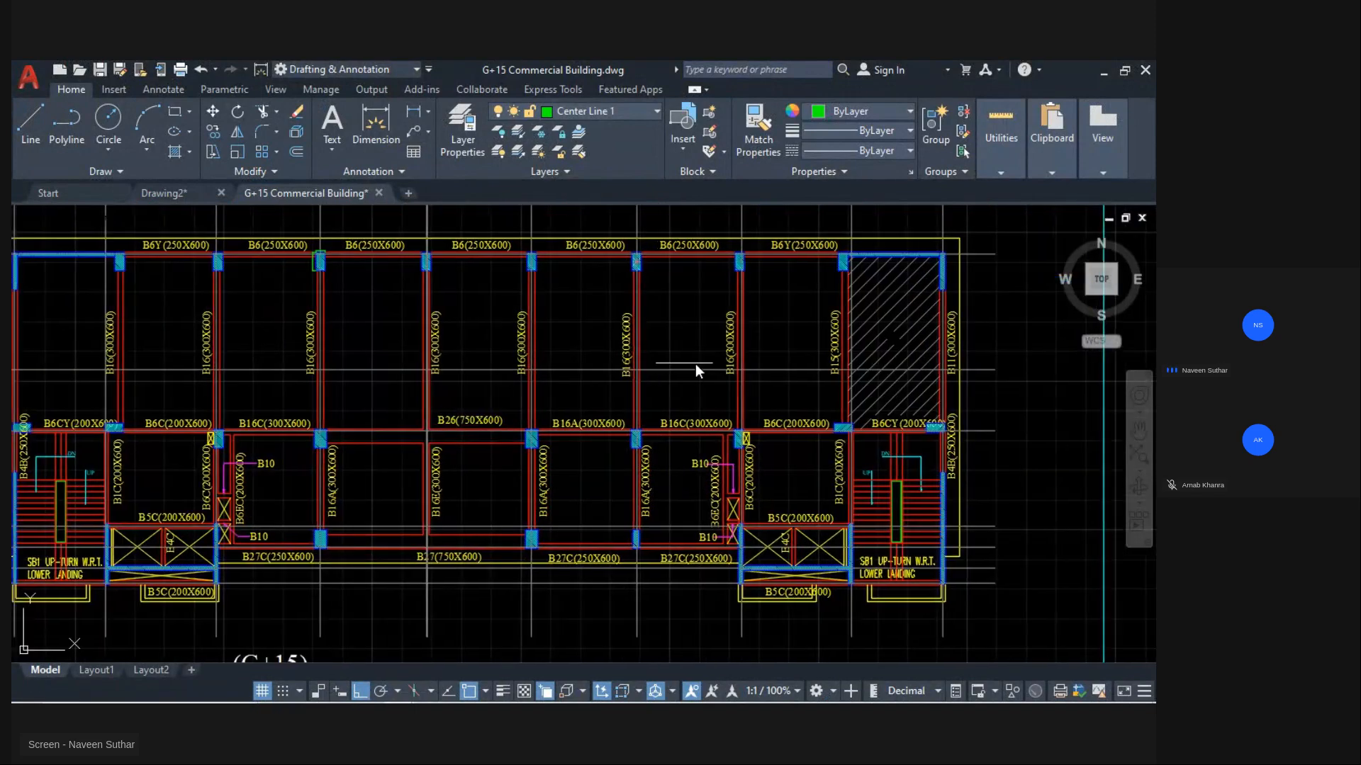
pyautogui.moveTo(983, 371)
pyautogui.mouseDown(button='middle')
pyautogui.moveTo(1041, 370)
pyautogui.moveTo(985, 374)
pyautogui.mouseUp(button='middle')
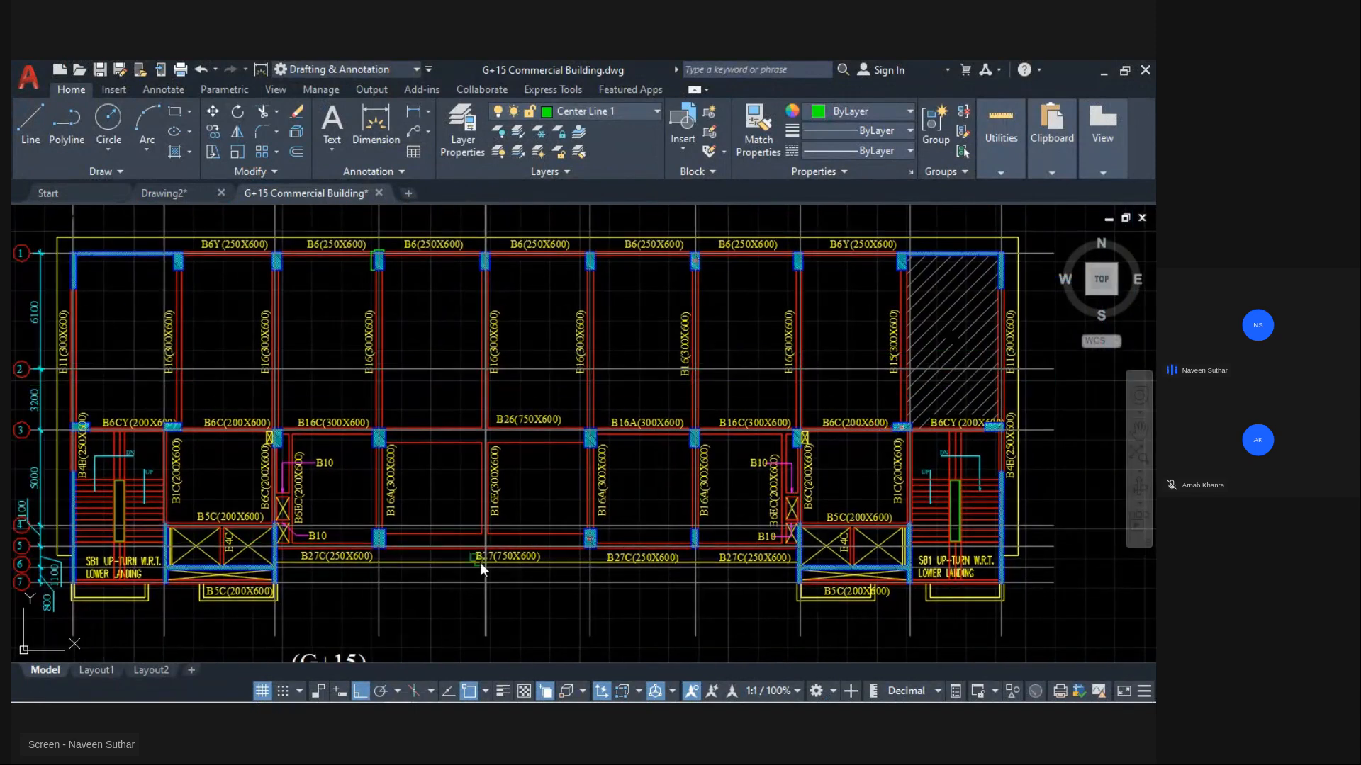
pyautogui.moveTo(235, 423); pyautogui.dragTo(292, 421, button='middle')
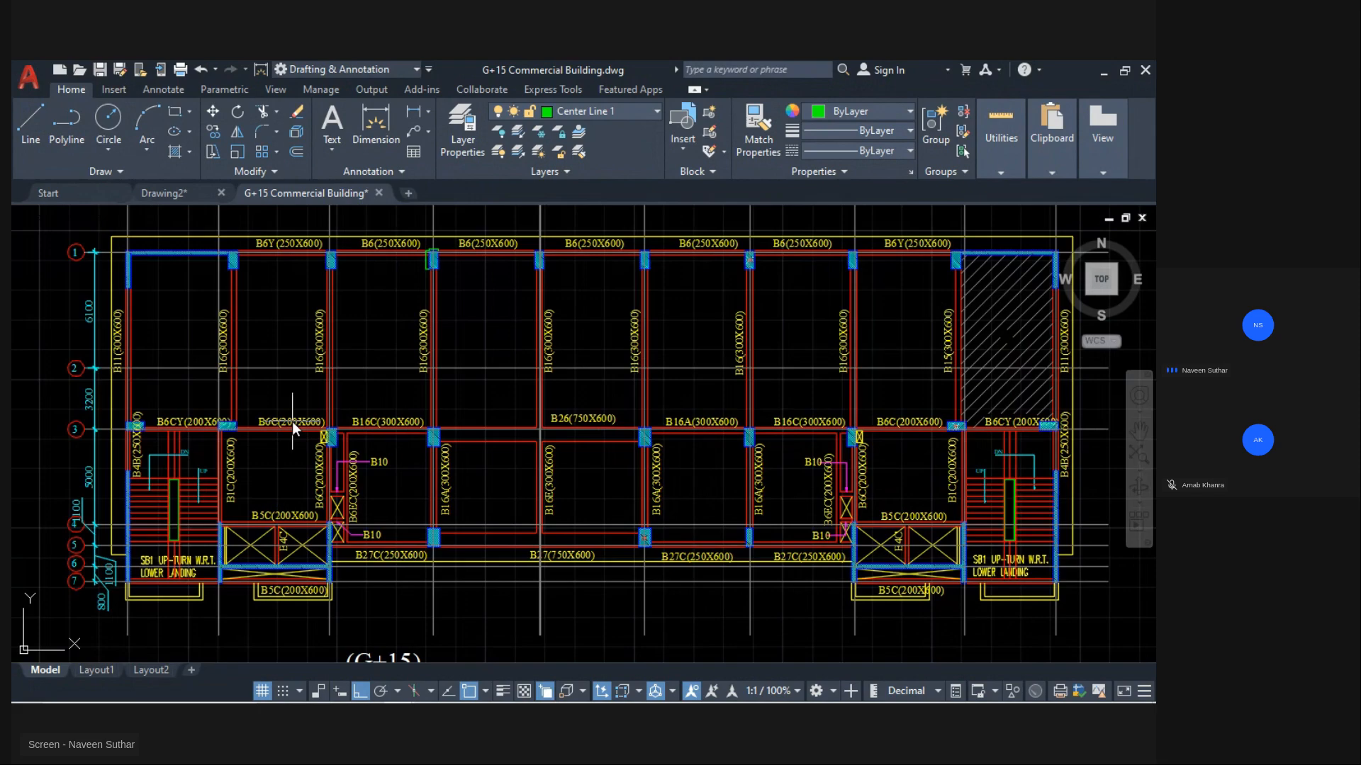
pyautogui.hotkey('alt', 'Tab')
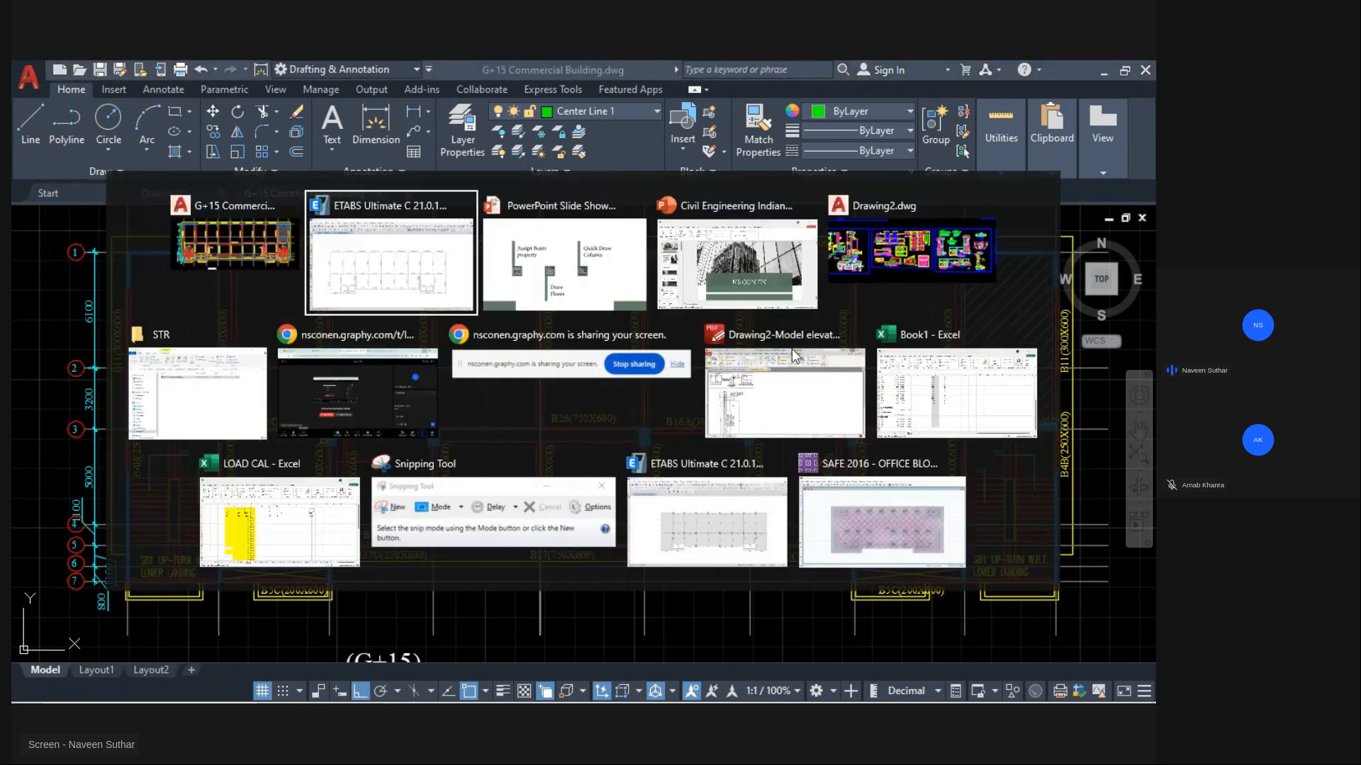
pyautogui.moveTo(1019, 349); pyautogui.dragTo(35, 415)
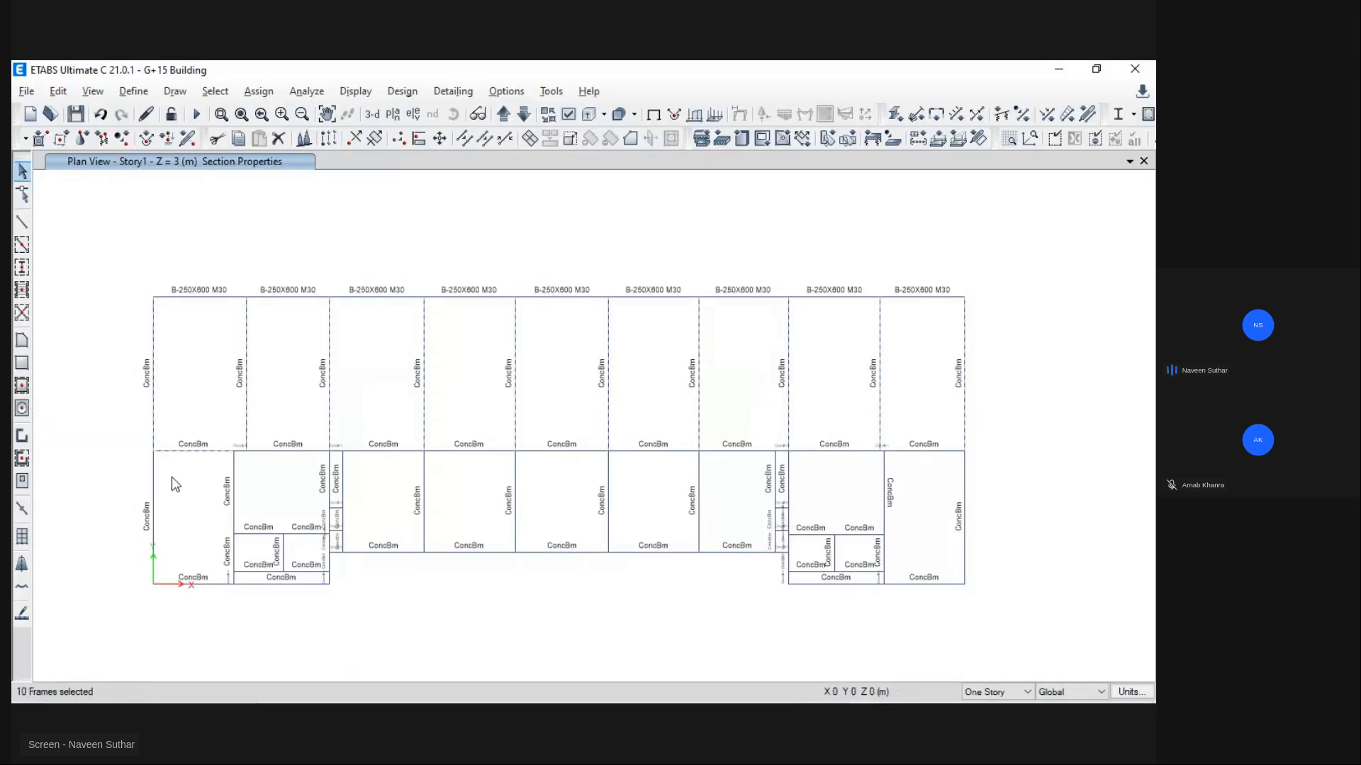
pyautogui.click(276, 441)
pyautogui.moveTo(475, 438); pyautogui.dragTo(461, 489)
pyautogui.moveTo(587, 434); pyautogui.dragTo(570, 489)
pyautogui.moveTo(663, 443); pyautogui.dragTo(649, 498)
pyautogui.moveTo(758, 435); pyautogui.dragTo(740, 489)
pyautogui.moveTo(853, 420); pyautogui.dragTo(817, 513)
# Step: Compare the selected middle-line beams with the sizes marked along grid line 3 on the AutoCAD framing plan
pyautogui.hotkey('alt', 'Tab')
pyautogui.scroll(2, 511, 465)
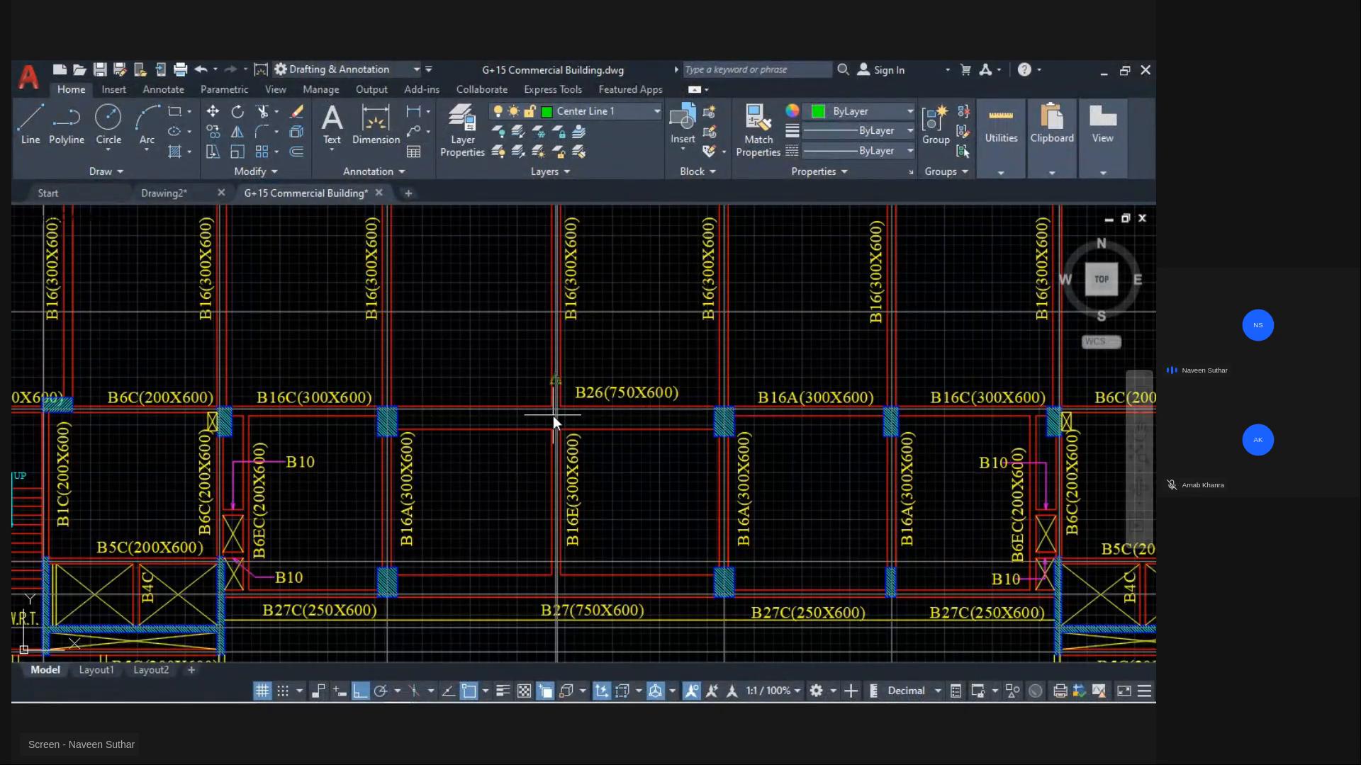
pyautogui.hotkey('alt', 'Tab')
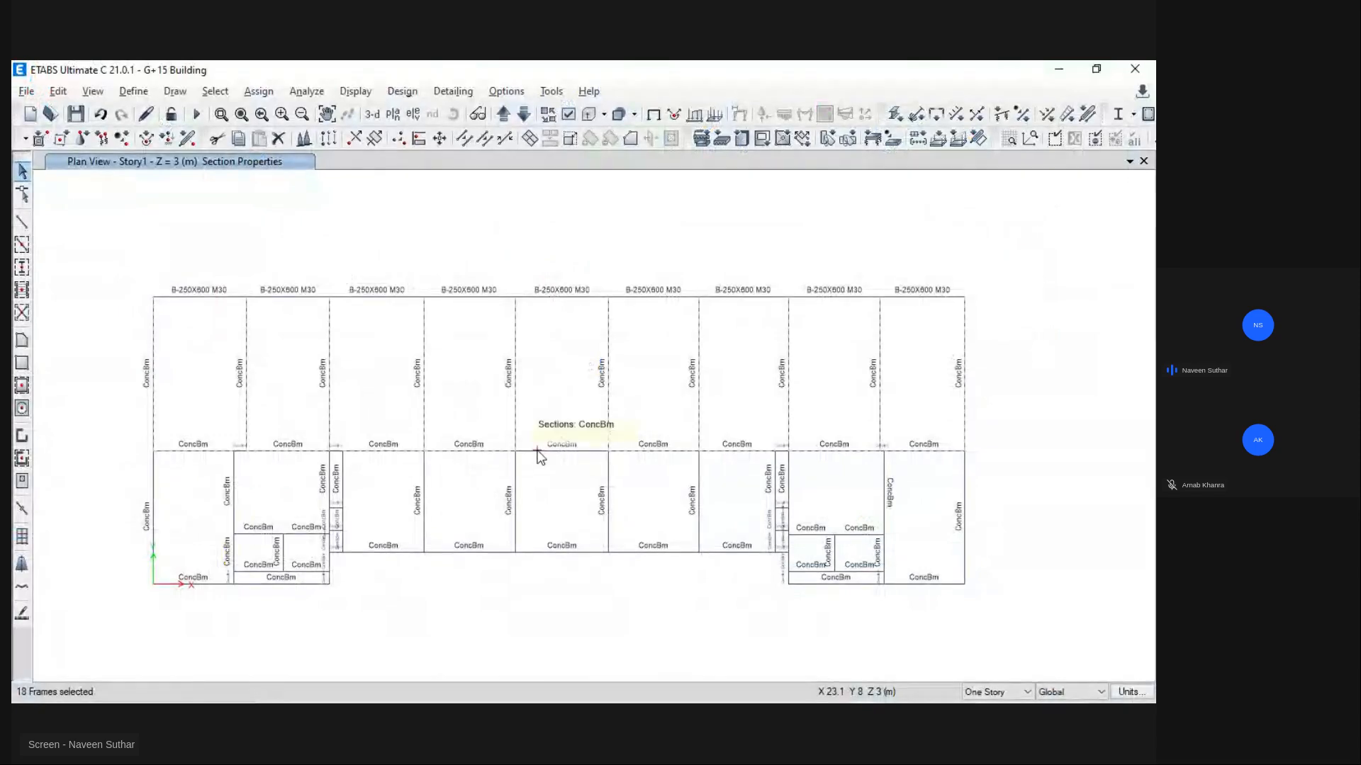
pyautogui.hotkey('alt', 'Tab')
pyautogui.scroll(-3, 473, 500)
pyautogui.scroll(2, 480, 484)
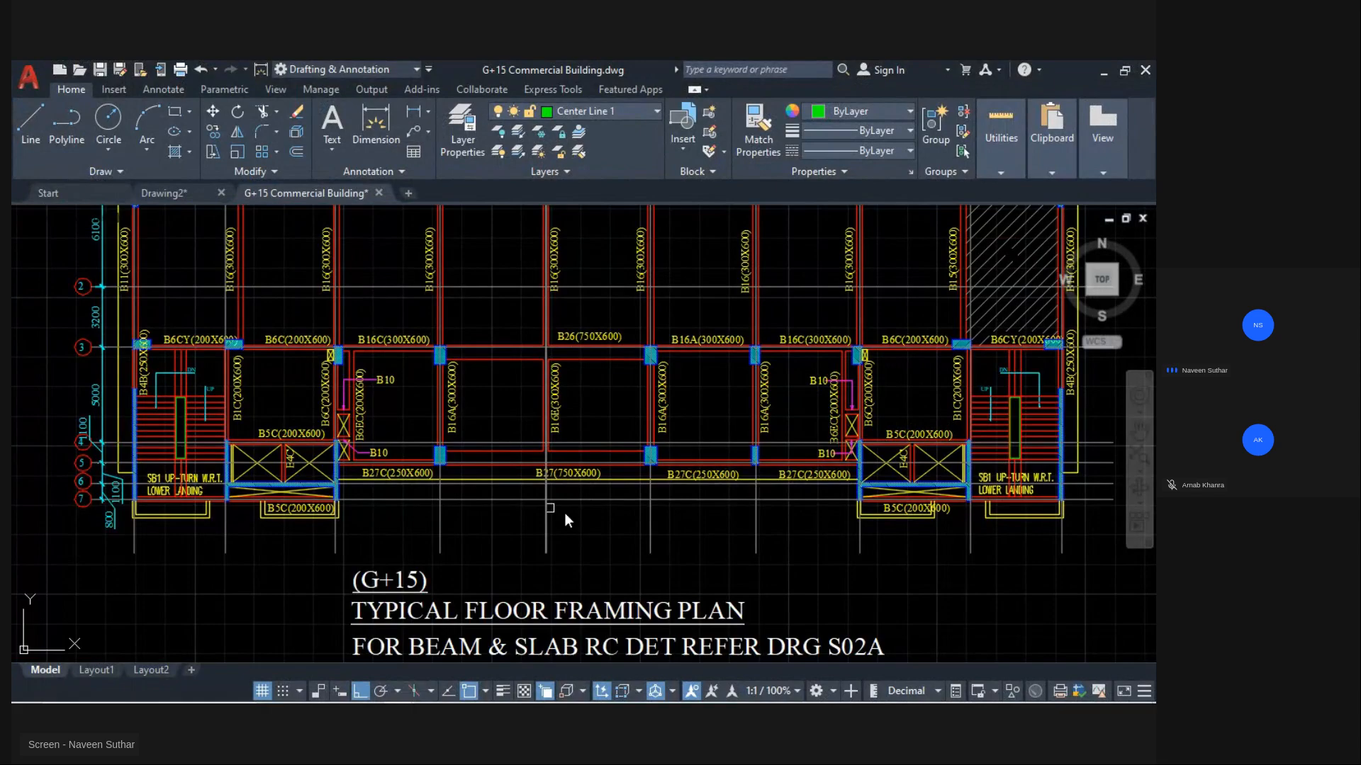
pyautogui.moveTo(814, 530); pyautogui.dragTo(798, 606, button='middle')
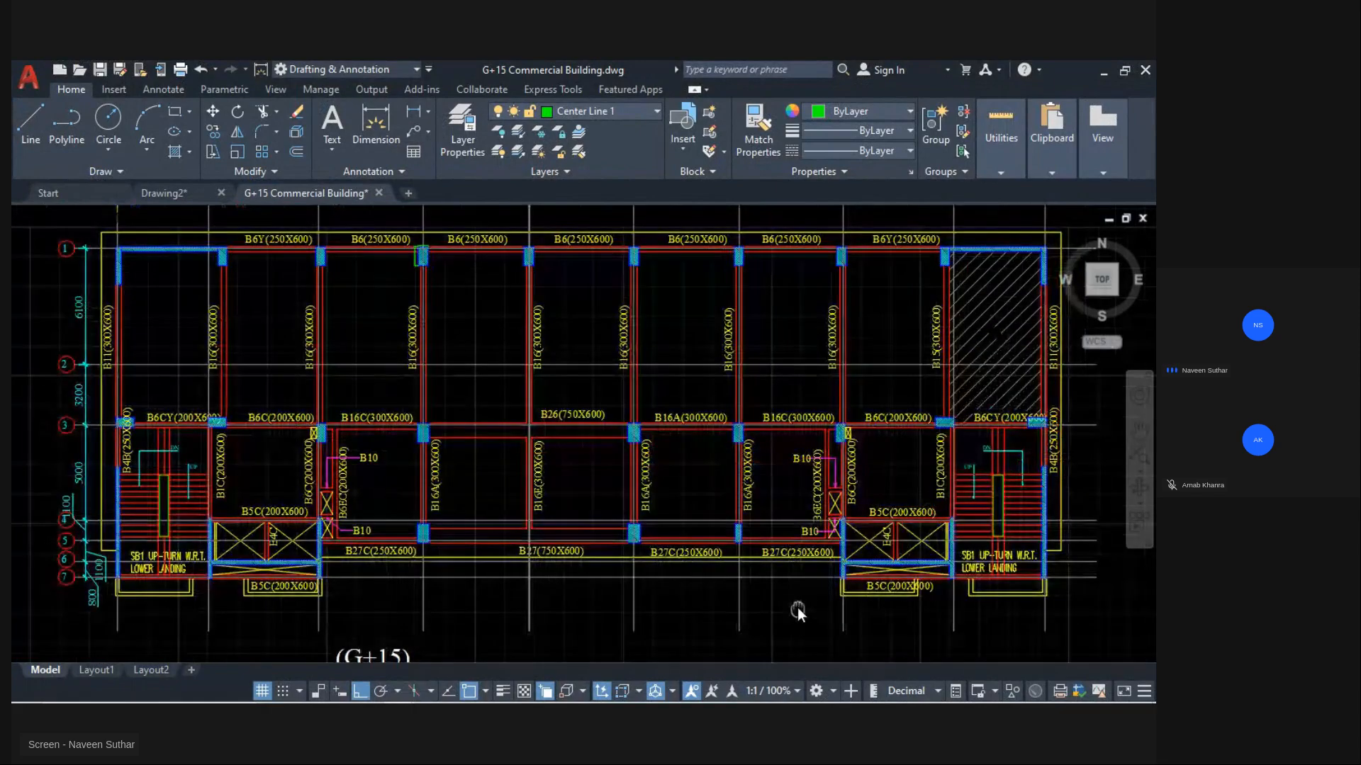
pyautogui.scroll(2, 219, 429)
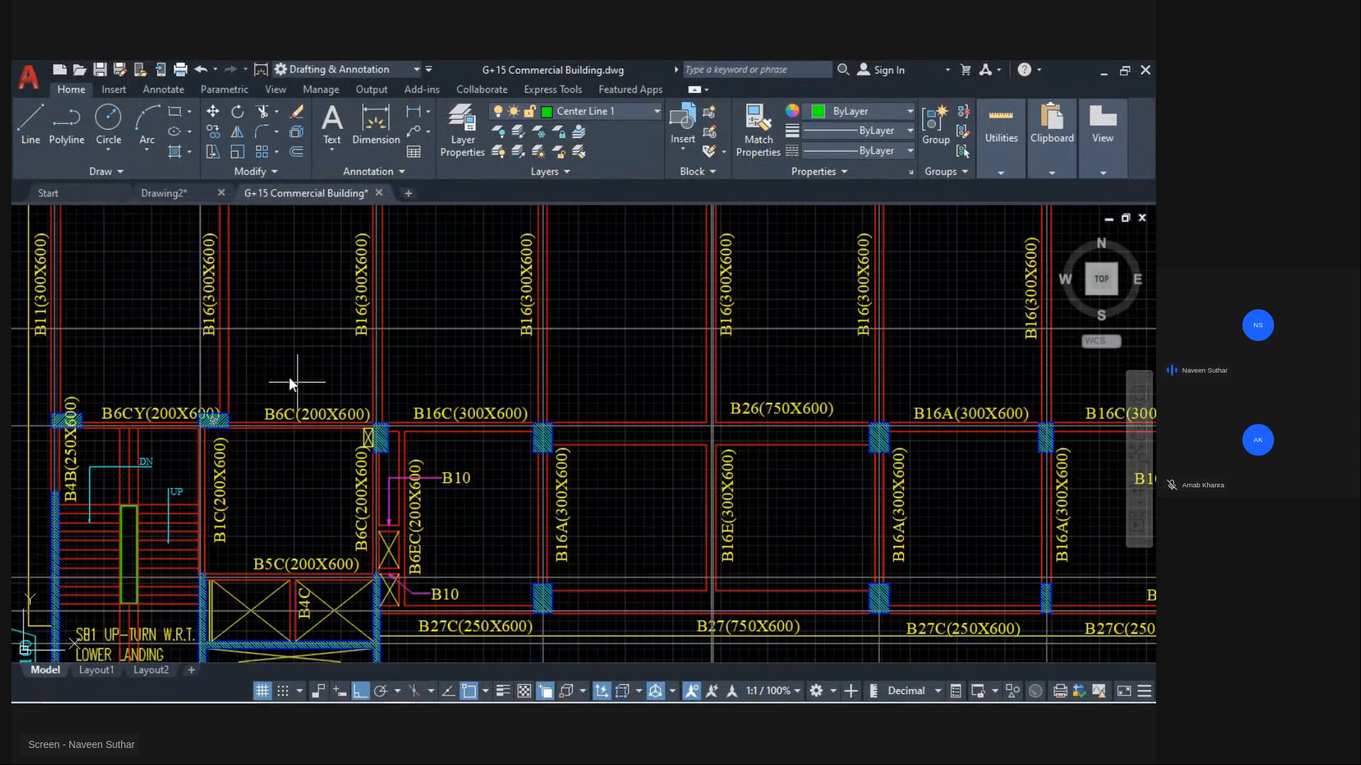
pyautogui.moveTo(313, 440); pyautogui.dragTo(67, 419, button='middle')
pyautogui.scroll(-2, 516, 452)
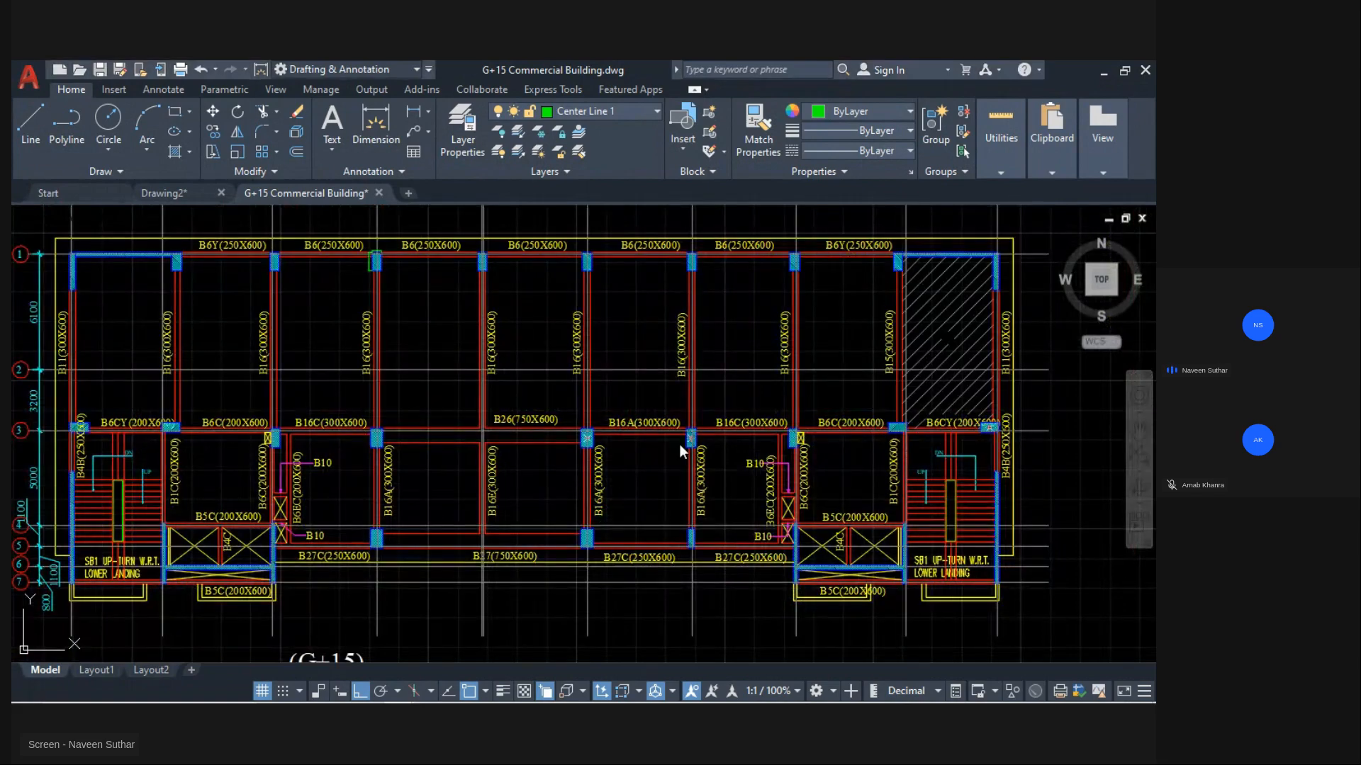
# Step: In ETABS, deselect the outer middle-line spans that the framing plan marks as 200X600 beams
pyautogui.hotkey('alt', 'Tab')
pyautogui.hotkey('alt', 'Tab')
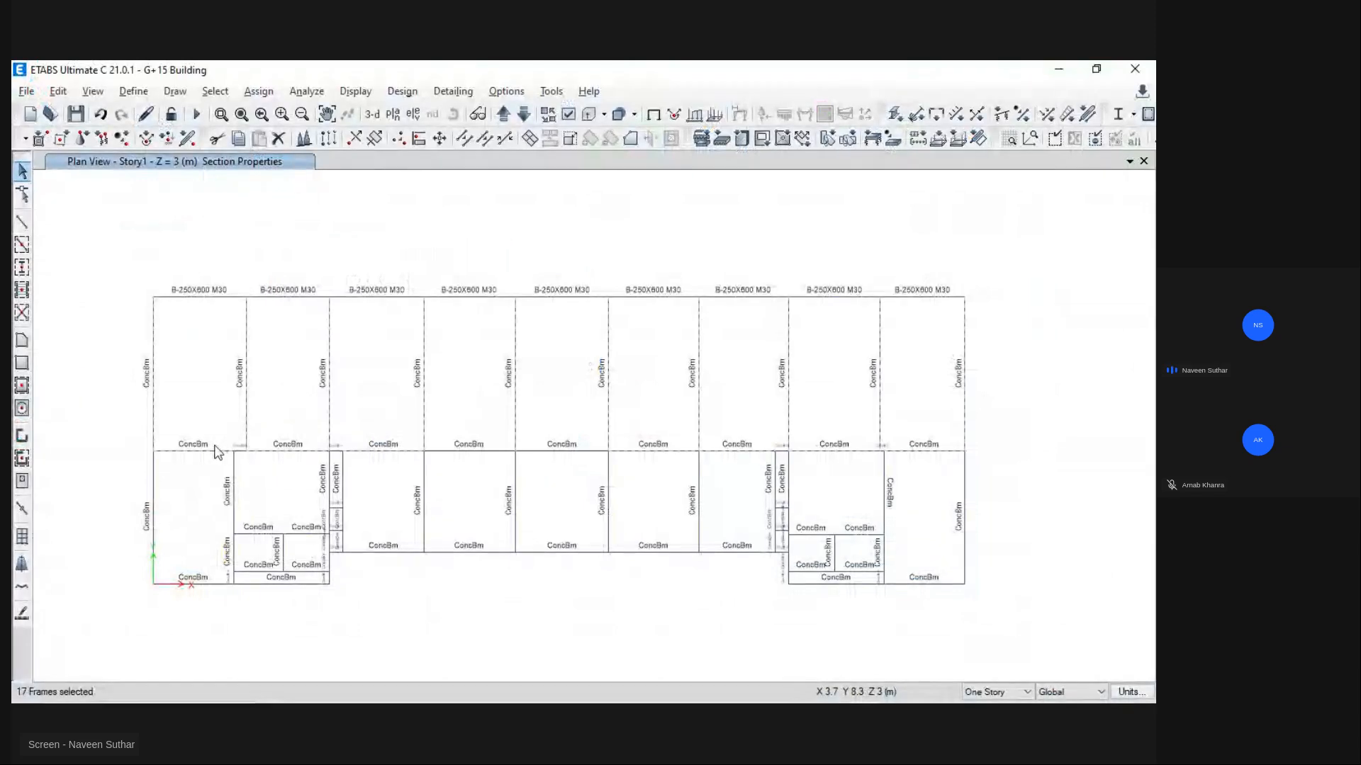
pyautogui.click(272, 450)
pyautogui.click(906, 451)
pyautogui.click(842, 452)
# Step: Check the lower-bay beam sizes on the AutoCAD framing plan, and add the four interior lower-bay vertical beams marked 300X600 to the ETABS selection
pyautogui.hotkey('alt', 'Tab')
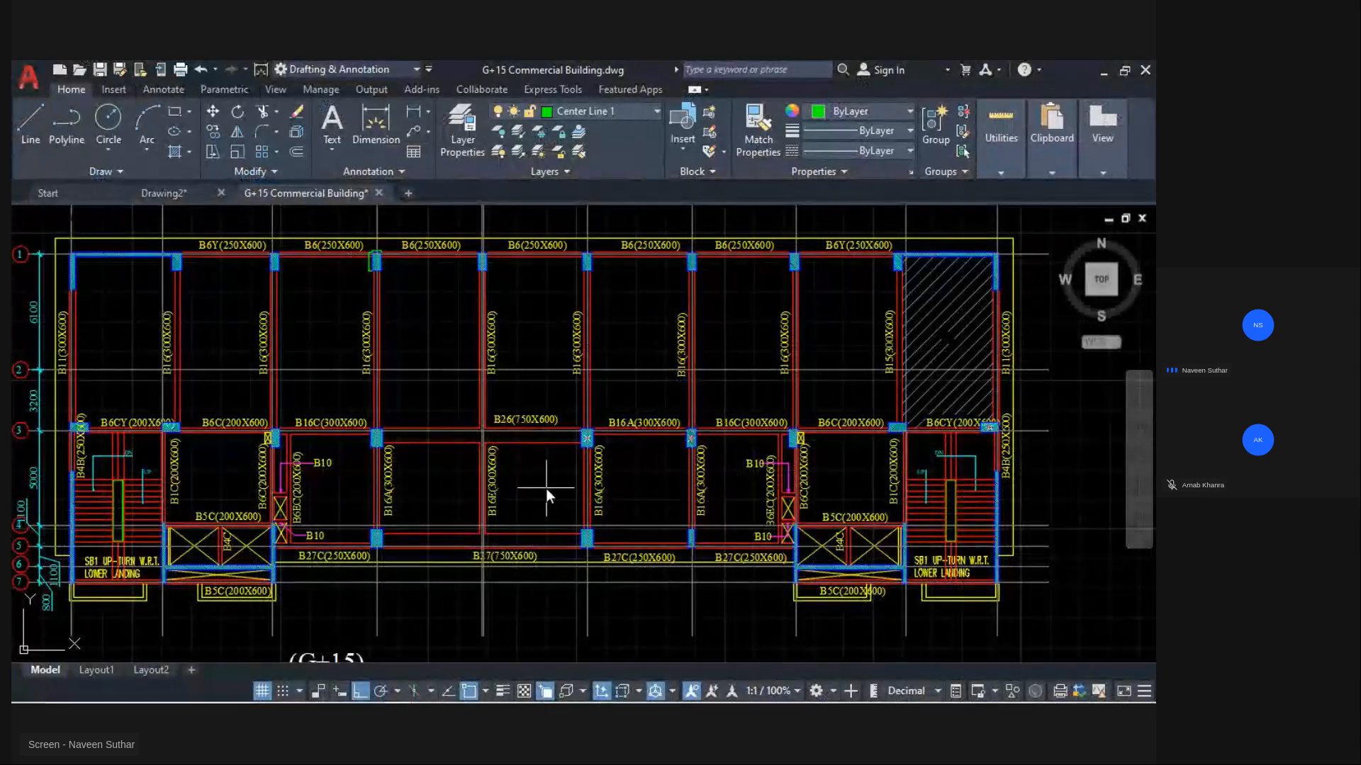
pyautogui.scroll(2, 560, 475)
pyautogui.scroll(4, 516, 388)
pyautogui.scroll(-2, 595, 386)
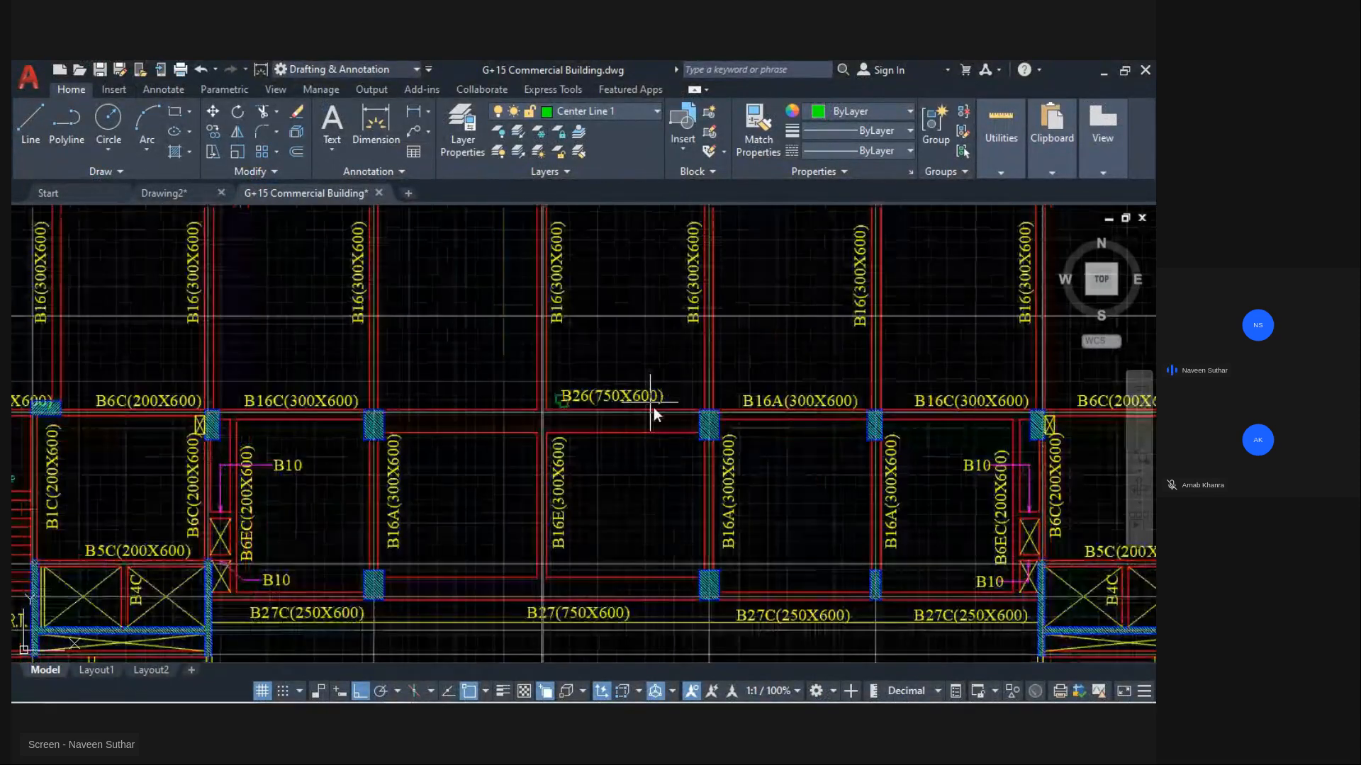
pyautogui.moveTo(628, 479); pyautogui.dragTo(545, 389, button='middle')
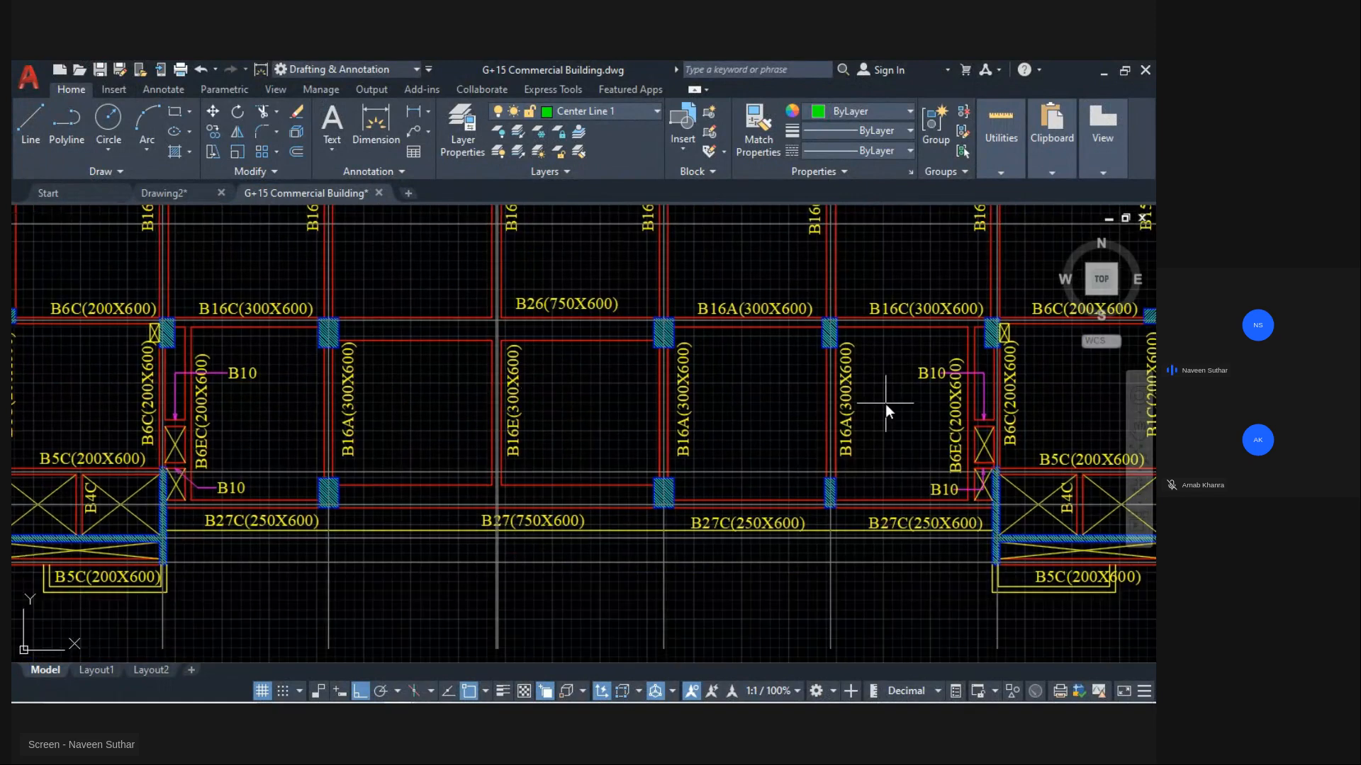
pyautogui.hotkey('alt', 'Tab')
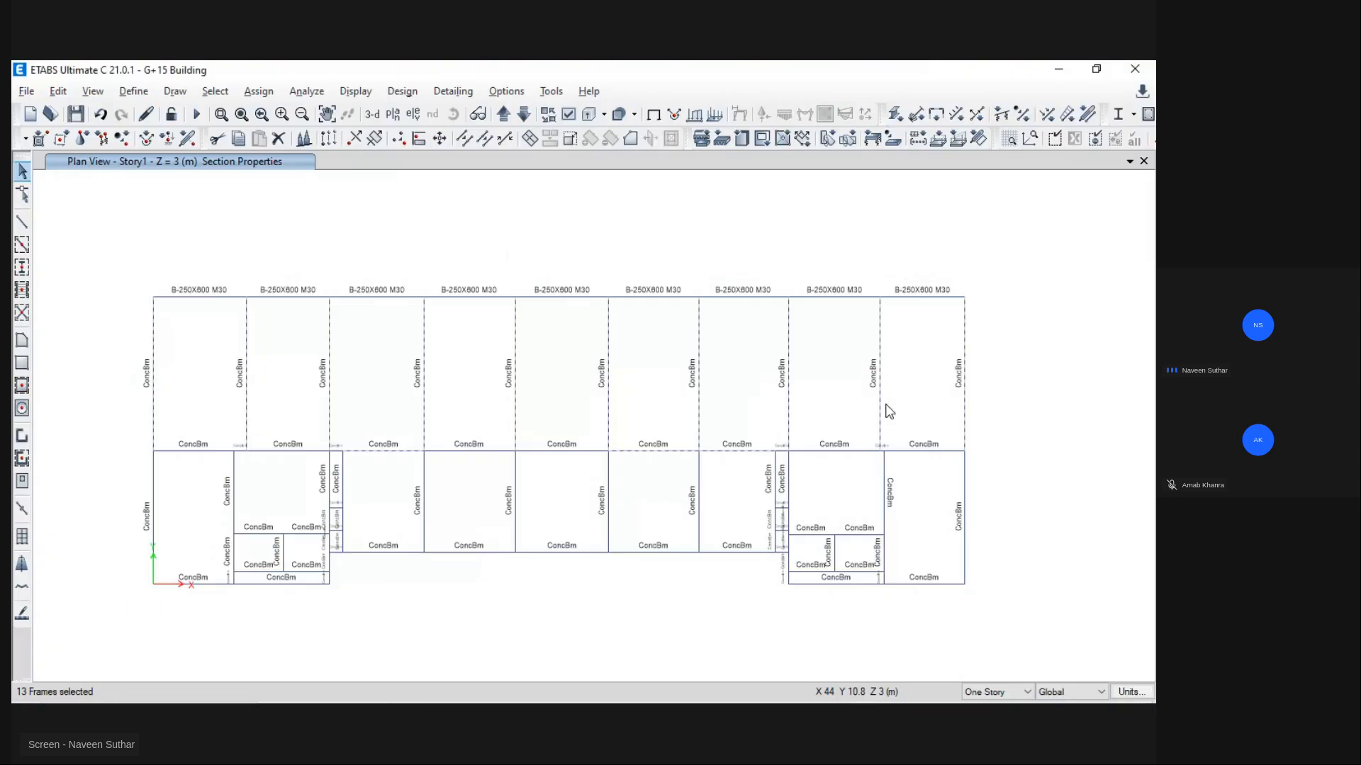
pyautogui.hotkey('alt', 'Tab')
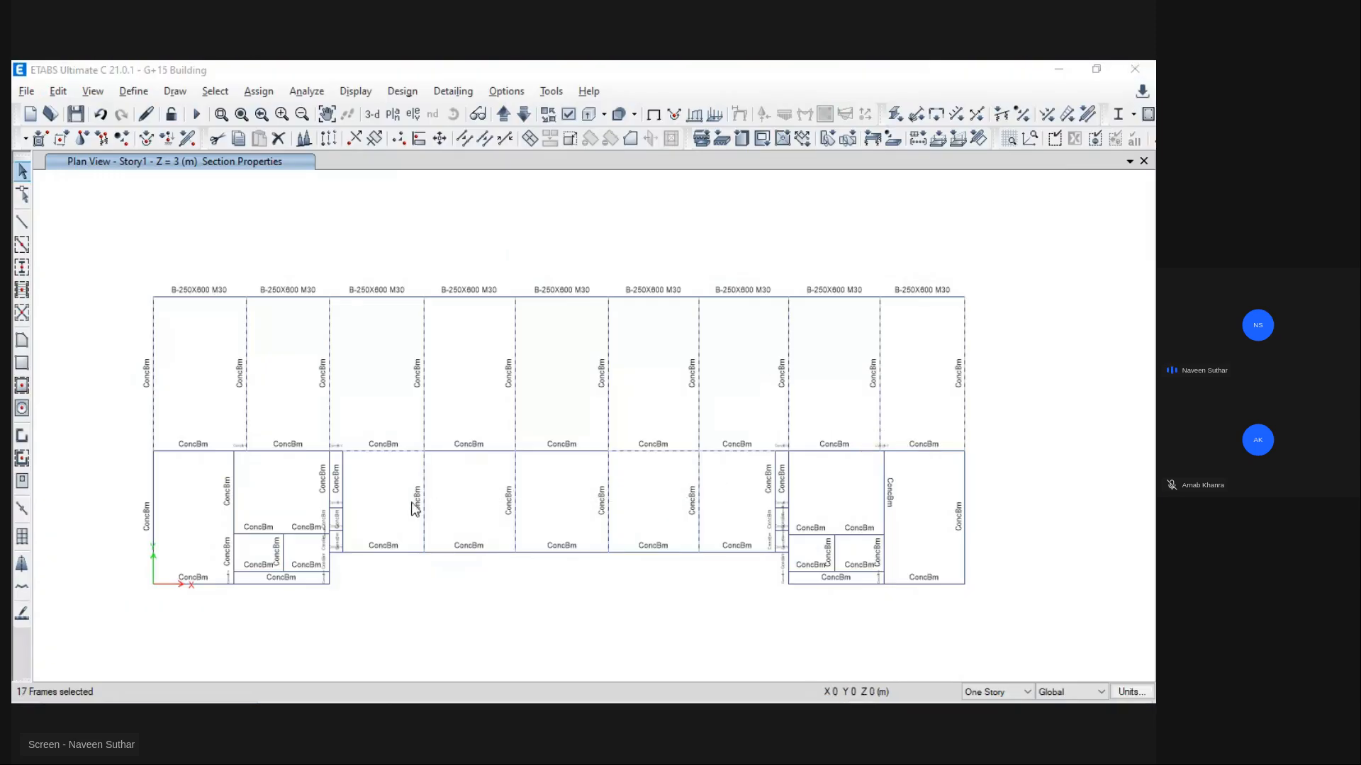
pyautogui.scroll(-2, 514, 441)
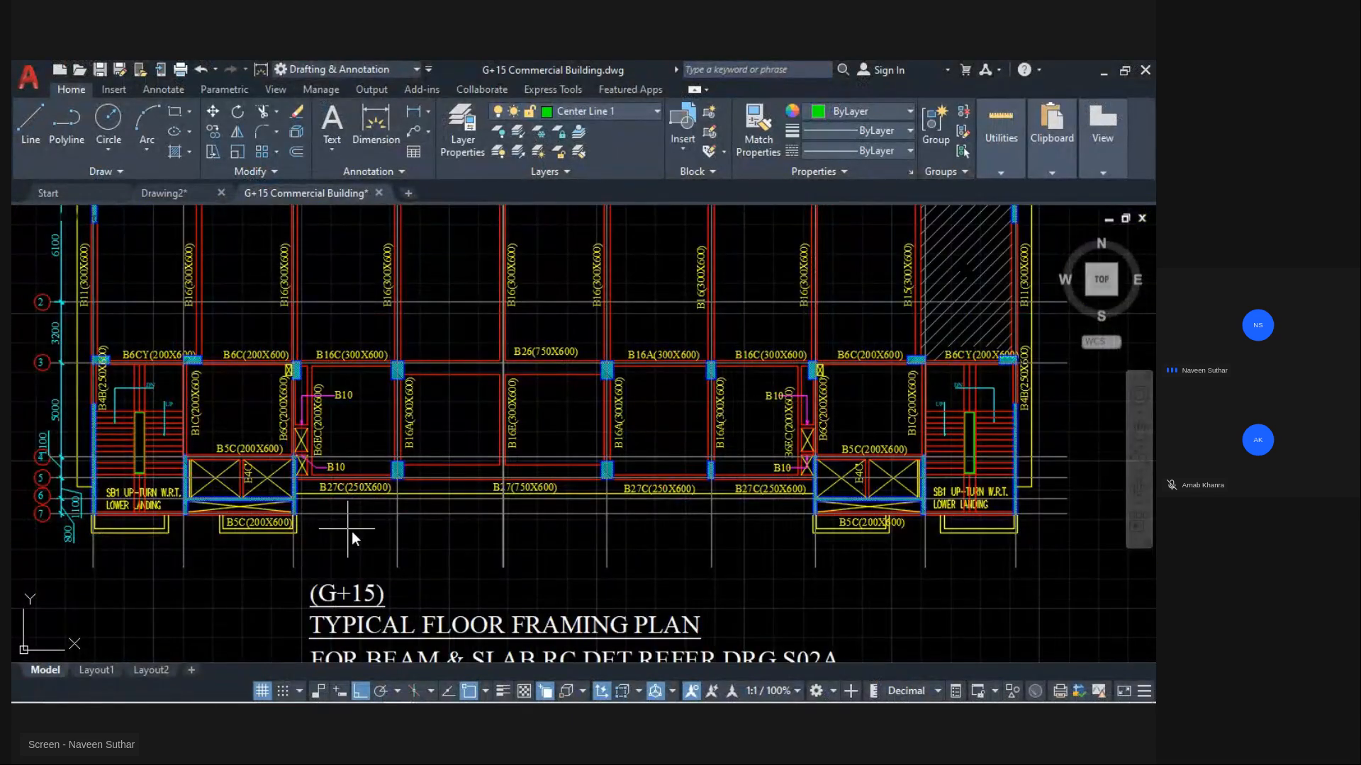
pyautogui.moveTo(351, 530); pyautogui.dragTo(440, 587, button='middle')
pyautogui.hotkey('alt', 'Tab')
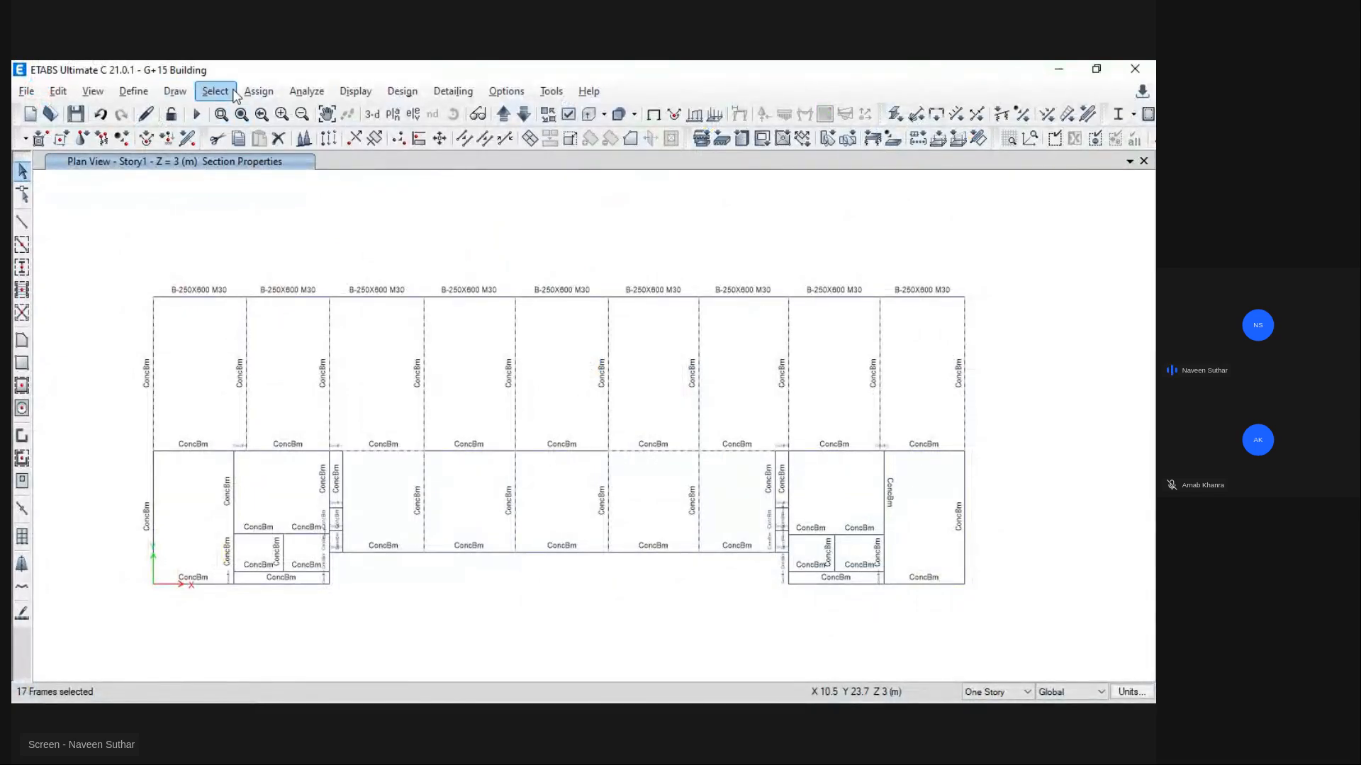
# Step: Assign the frame section B-300X600 M30 to the selected vertical and middle-line beams
pyautogui.click(258, 90)
pyautogui.moveTo(280, 147)
pyautogui.click(597, 136)
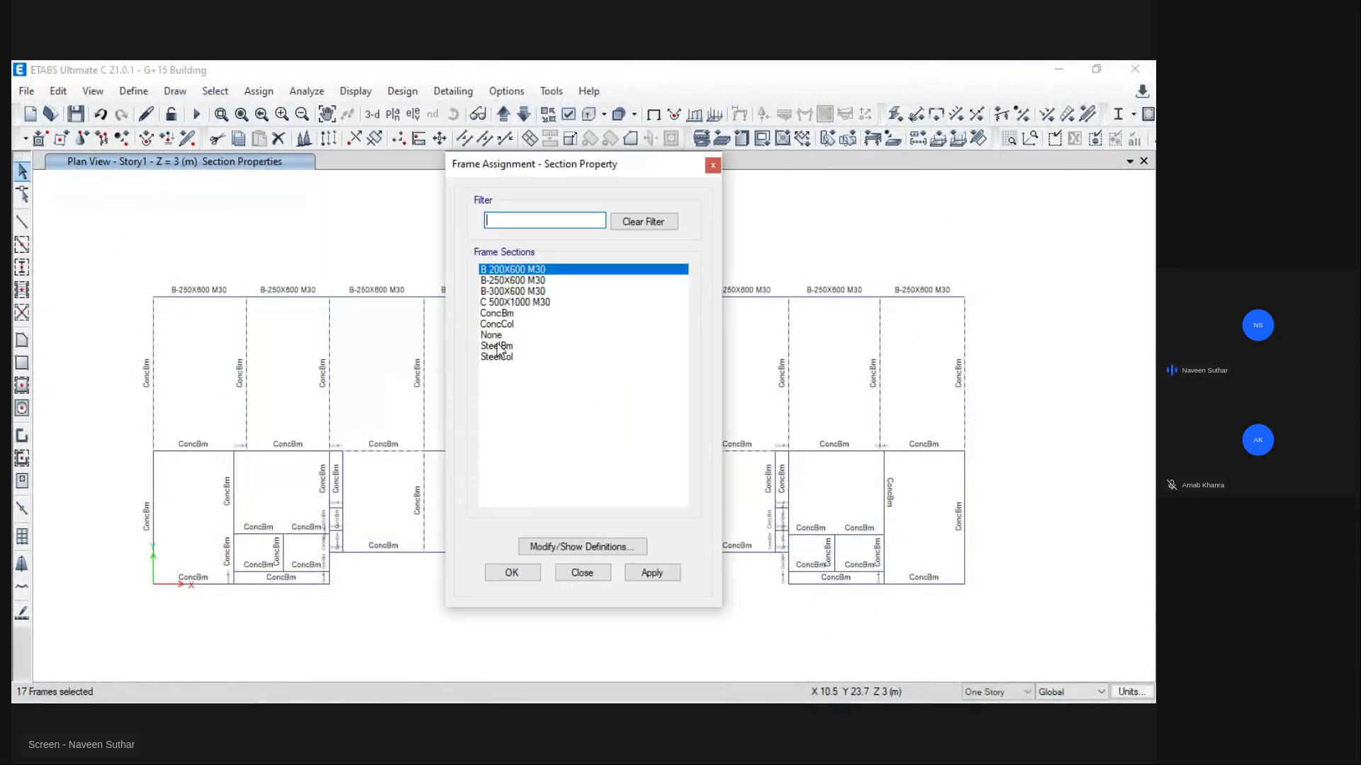
pyautogui.click(512, 291)
pyautogui.click(651, 573)
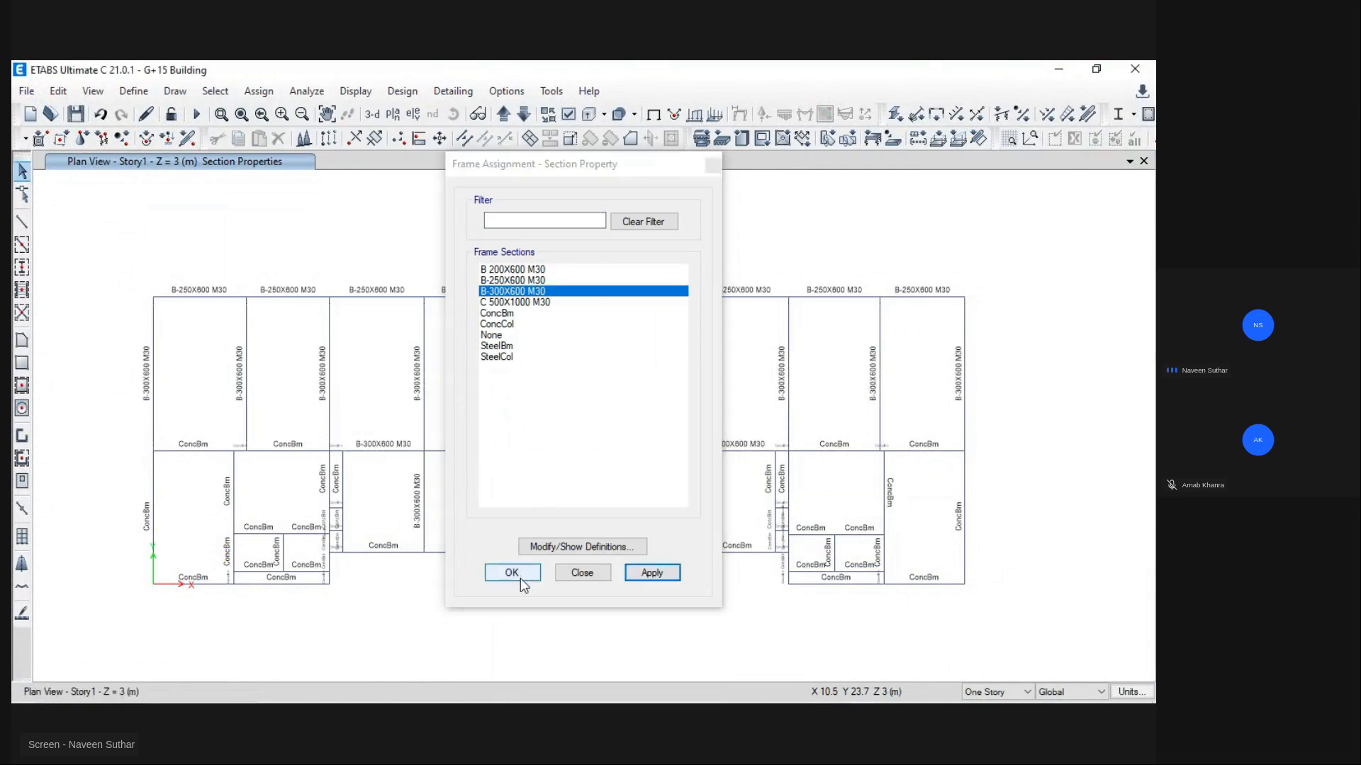
pyautogui.press('Return')
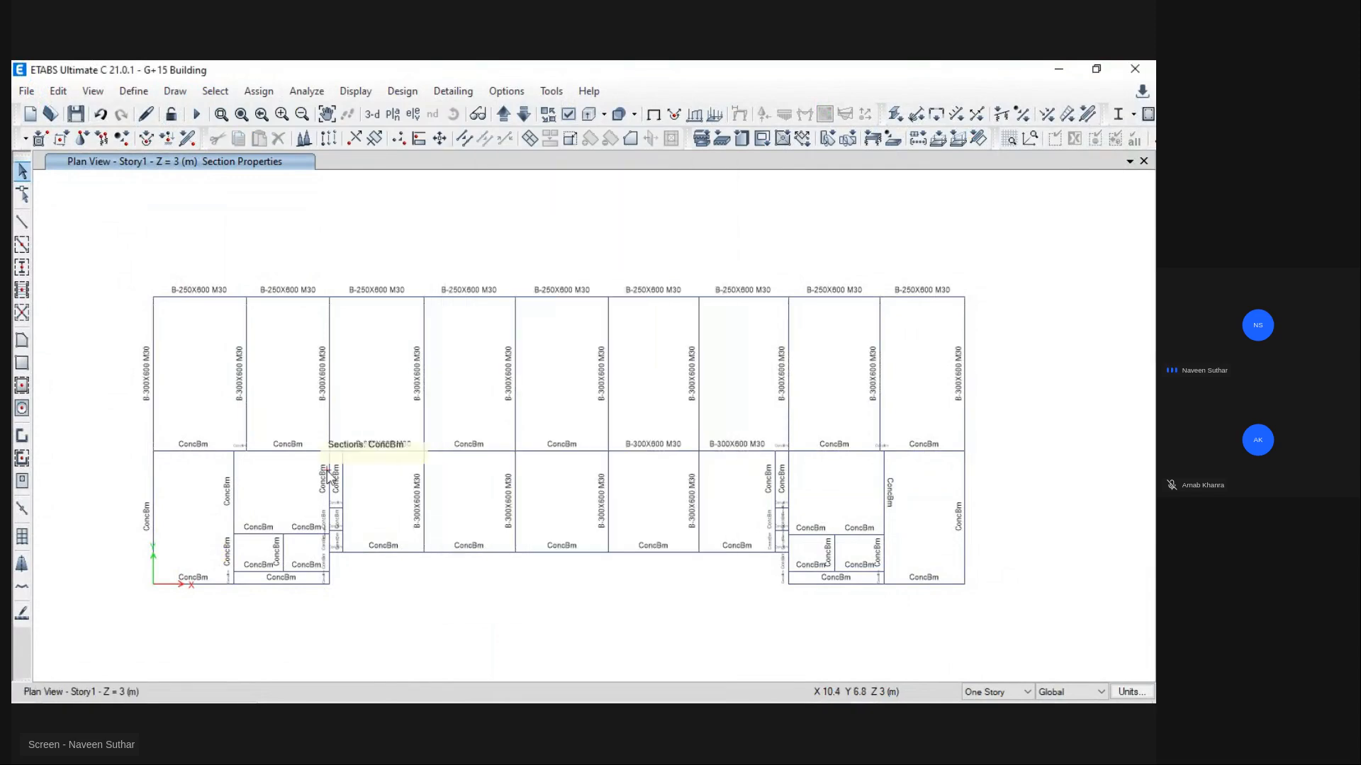
# Step: Select all frames that have the ConcBm frame section property
pyautogui.click(214, 91)
pyautogui.moveTo(252, 115)
pyautogui.moveTo(513, 262)
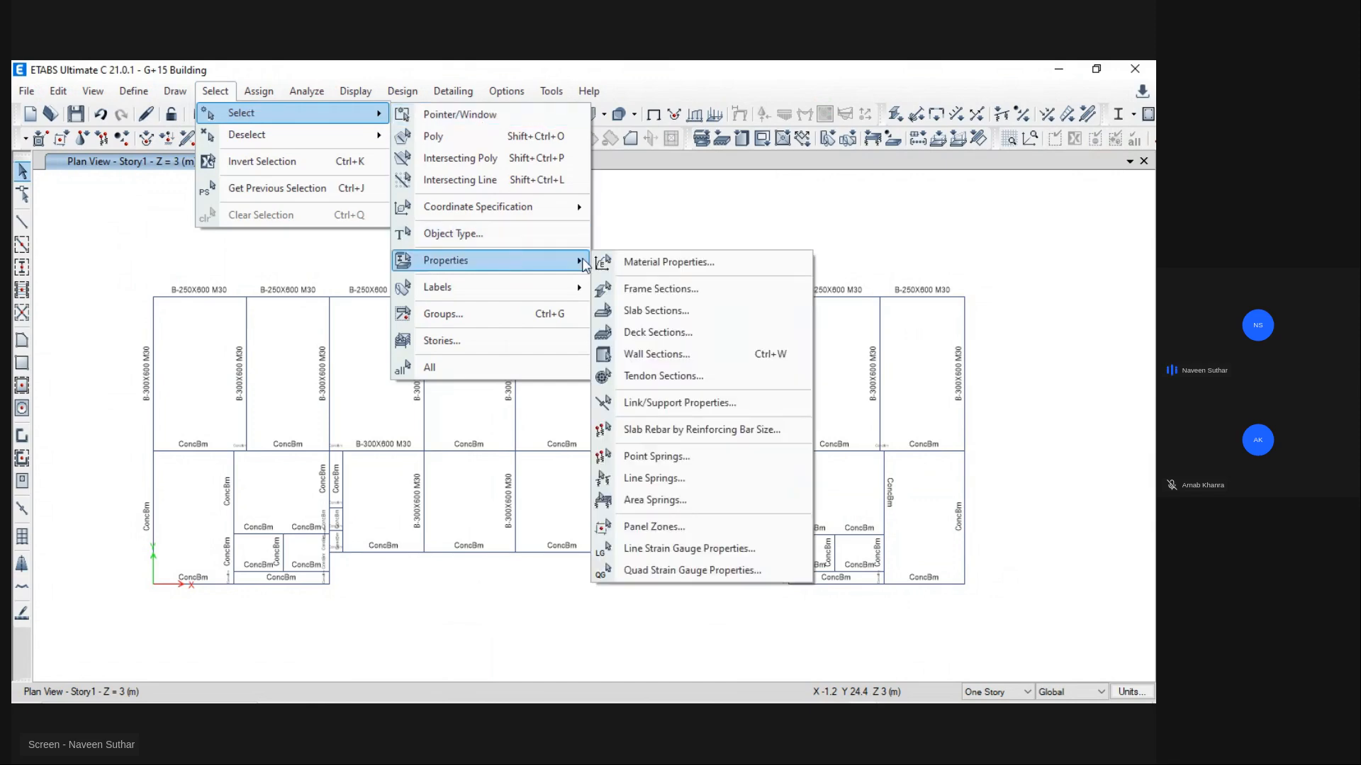
pyautogui.click(661, 288)
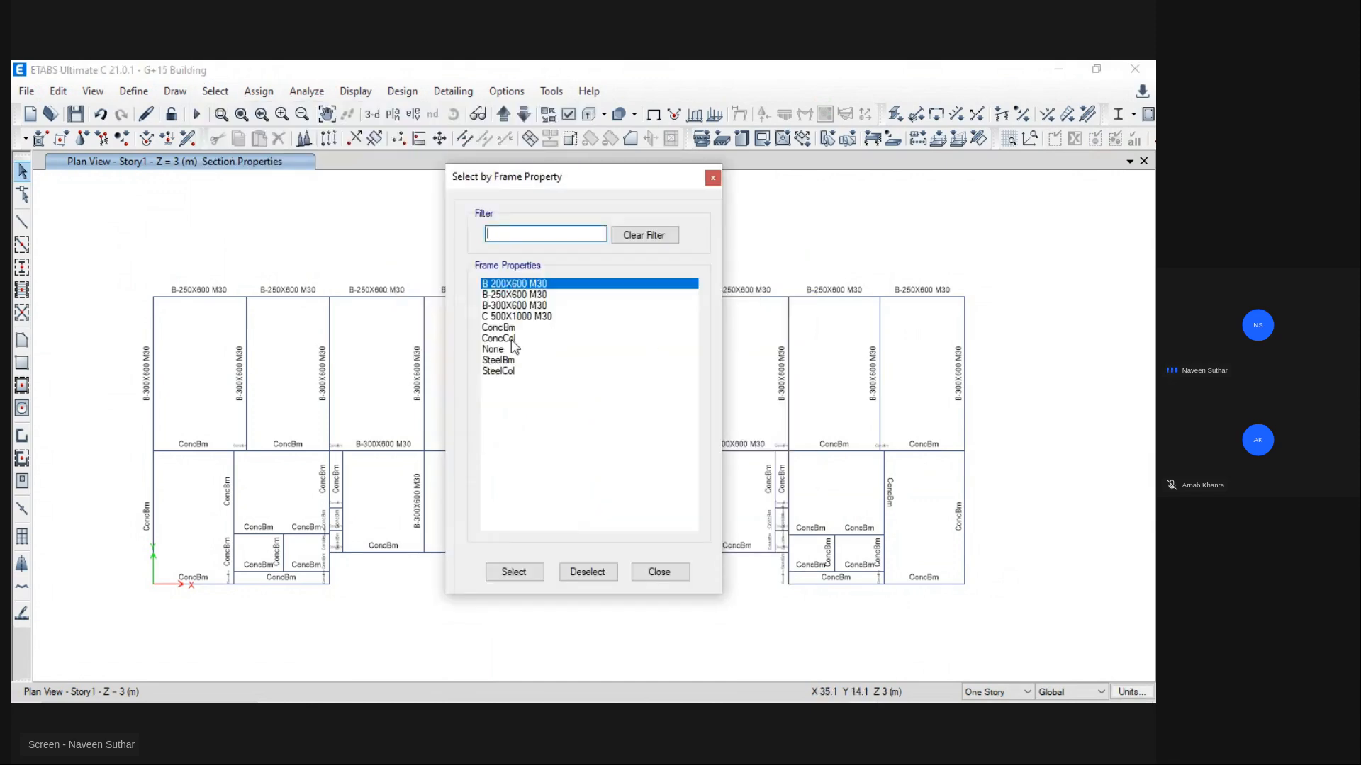
pyautogui.click(514, 329)
pyautogui.click(516, 571)
pyautogui.click(659, 572)
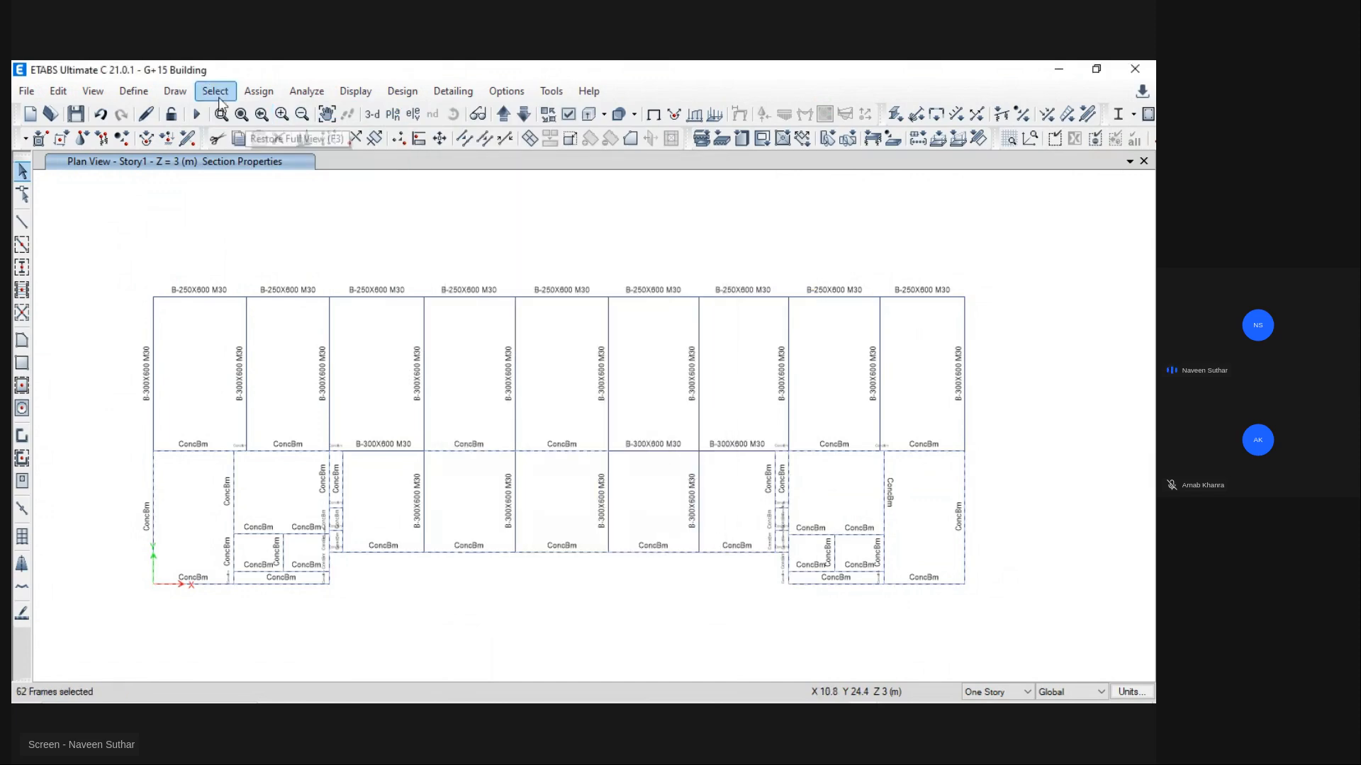
# Step: Assign the frame section B 200X600 M30 to all the selected ConcBm frames
pyautogui.click(259, 91)
pyautogui.moveTo(304, 145)
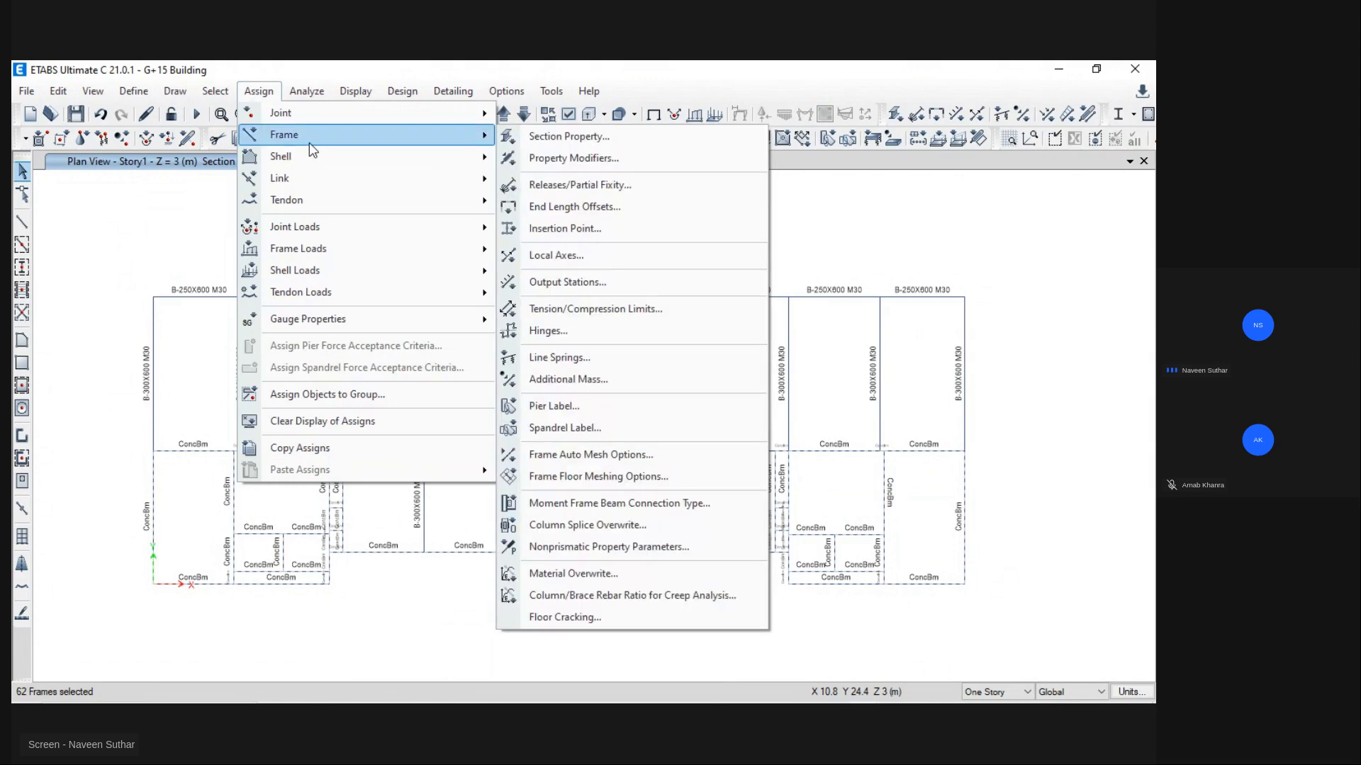
pyautogui.click(567, 136)
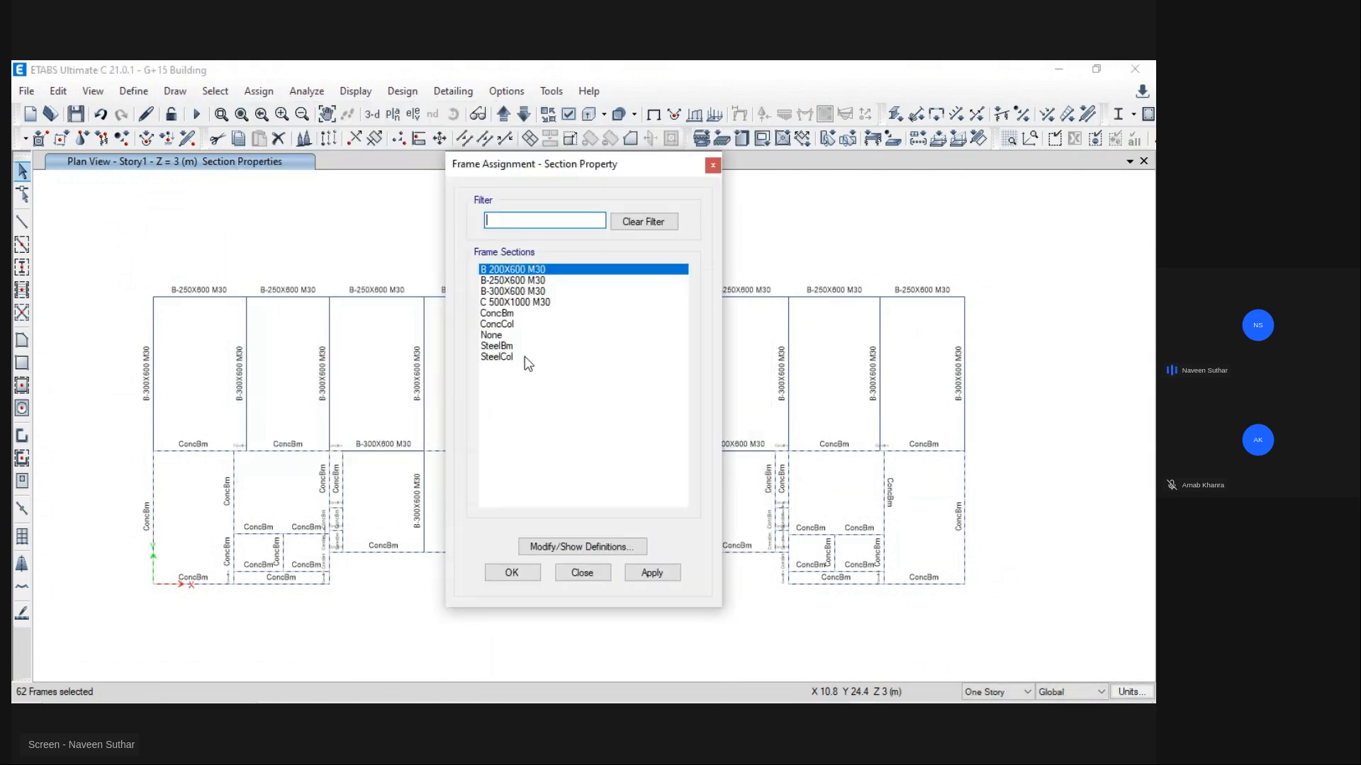
pyautogui.click(653, 572)
pyautogui.click(512, 573)
# Step: Compare the lower edge beams between the two stair cores in ETABS with the B27 and B27C sizes on the AutoCAD framing plan
pyautogui.scroll(3, 454, 599)
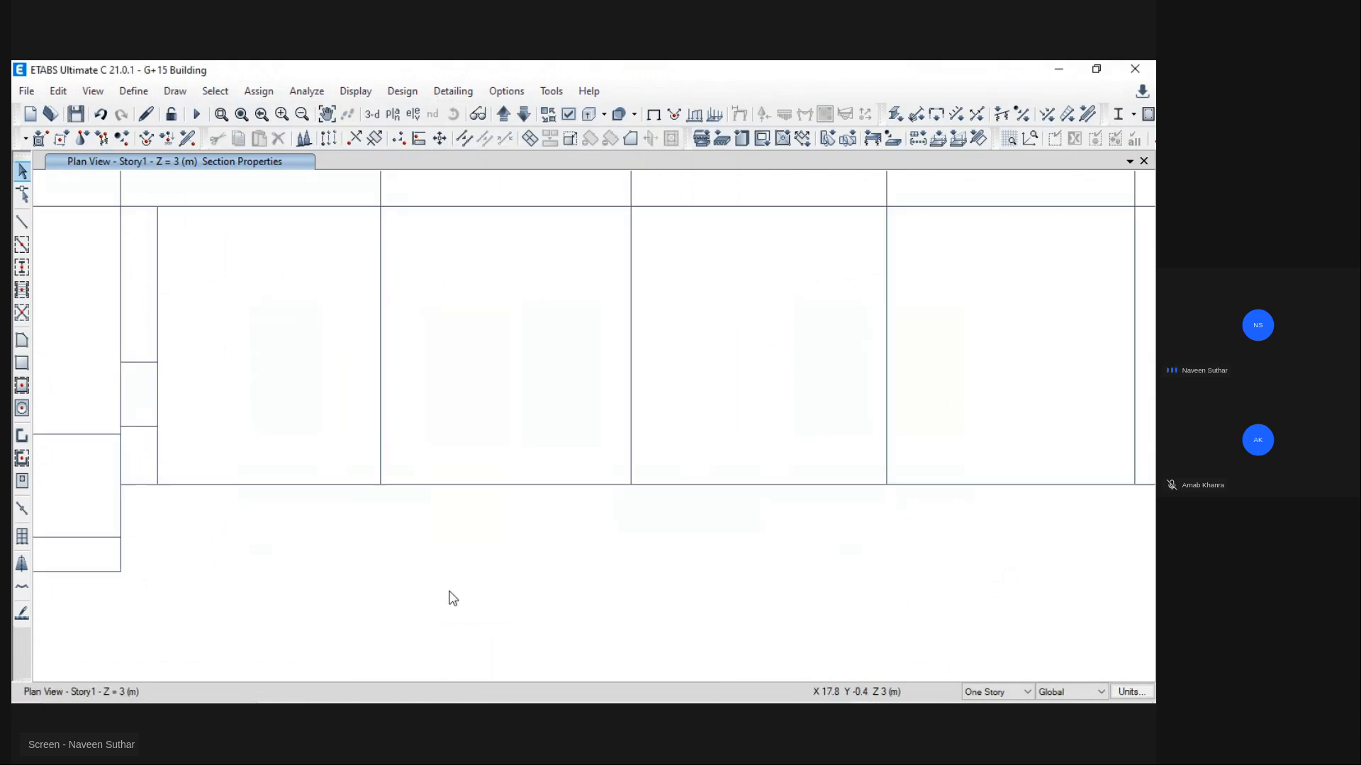
pyautogui.hotkey('alt', 'Tab')
pyautogui.scroll(2, 695, 542)
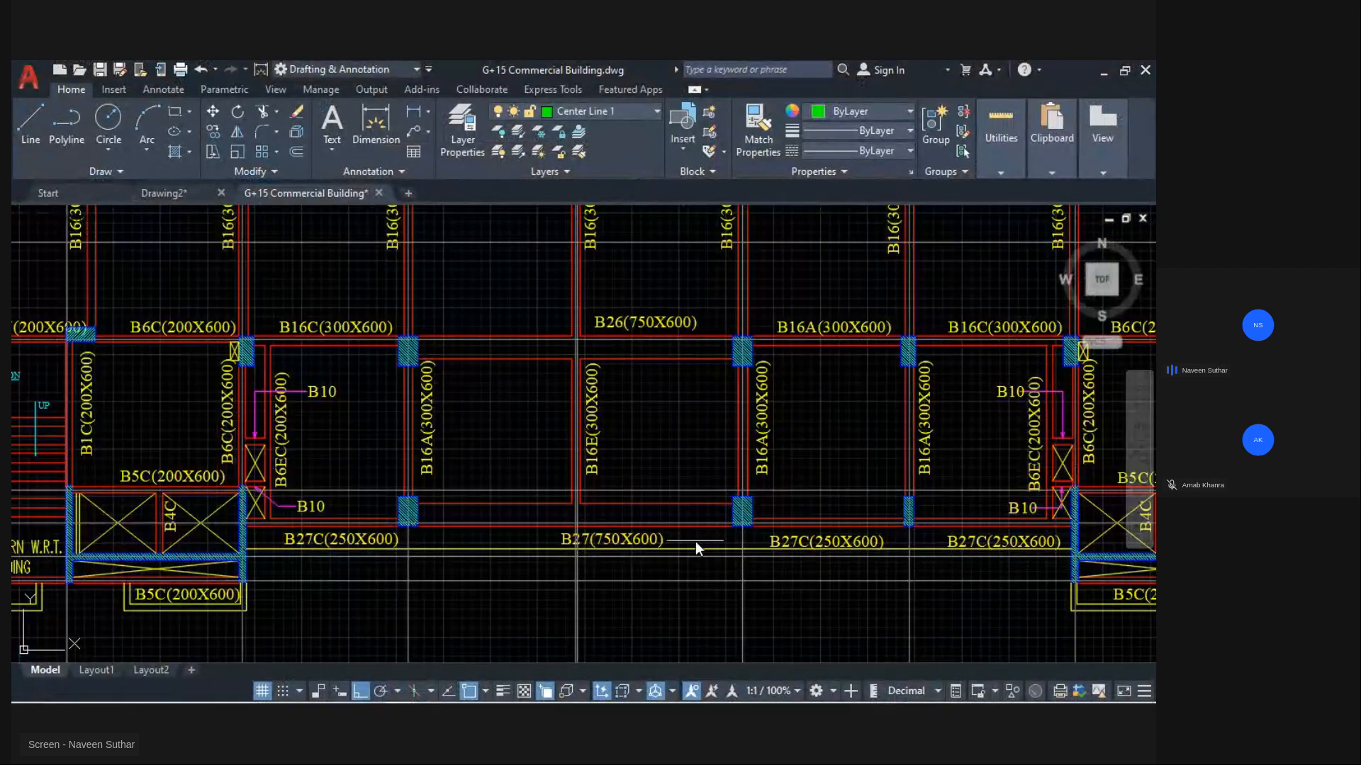
pyautogui.scroll(2, 691, 542)
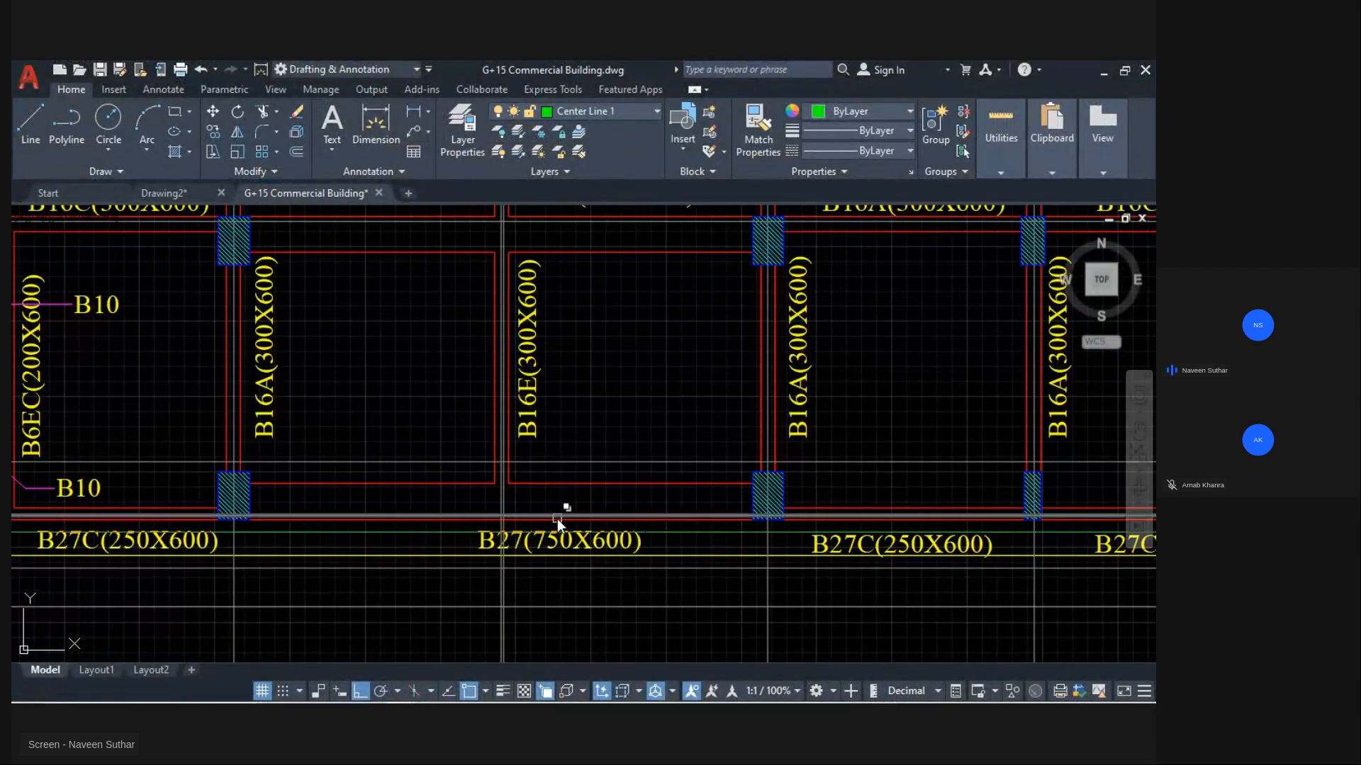
pyautogui.scroll(-2, 557, 518)
pyautogui.moveTo(558, 521); pyautogui.dragTo(604, 417, button='middle')
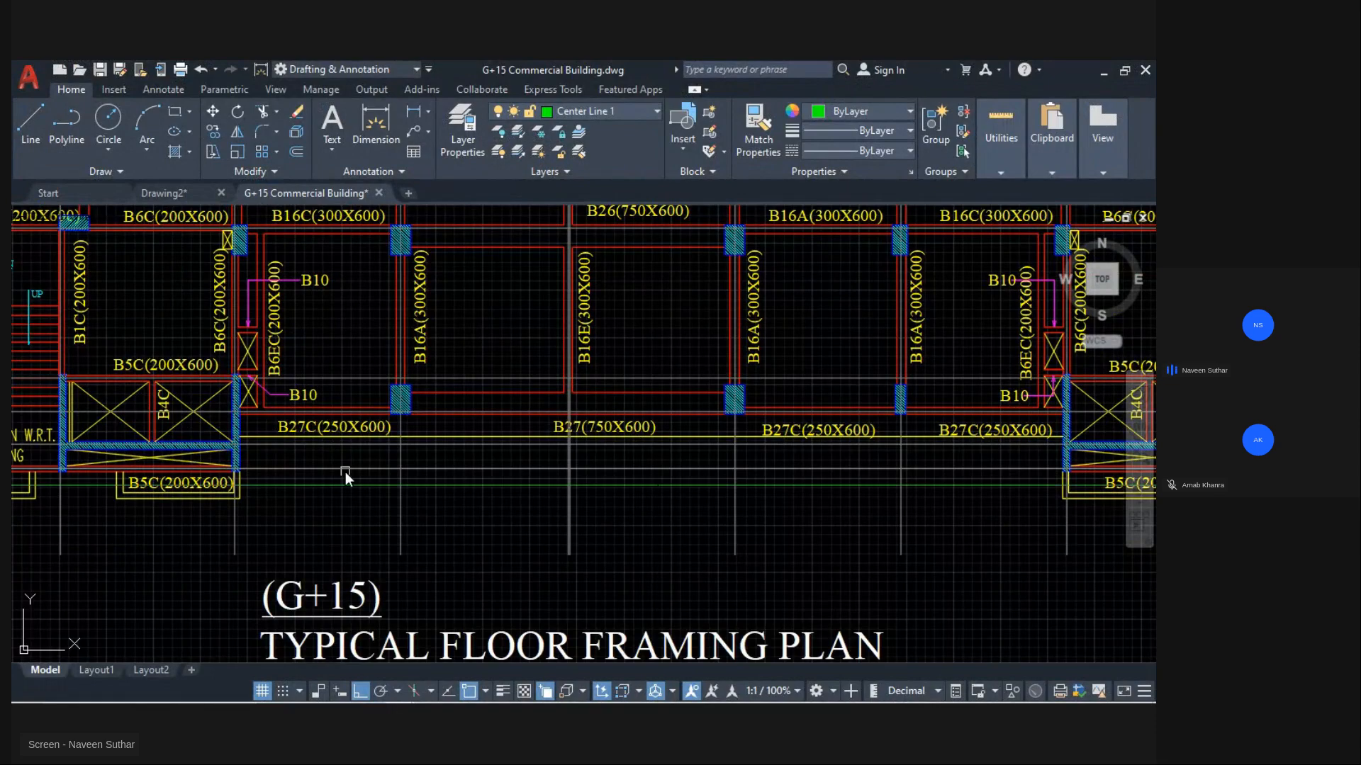
pyautogui.moveTo(998, 445)
pyautogui.mouseDown(button='middle')
pyautogui.moveTo(888, 433)
pyautogui.moveTo(1106, 492)
pyautogui.moveTo(1024, 500)
pyautogui.mouseUp(button='middle')
pyautogui.hotkey('alt', 'Tab')
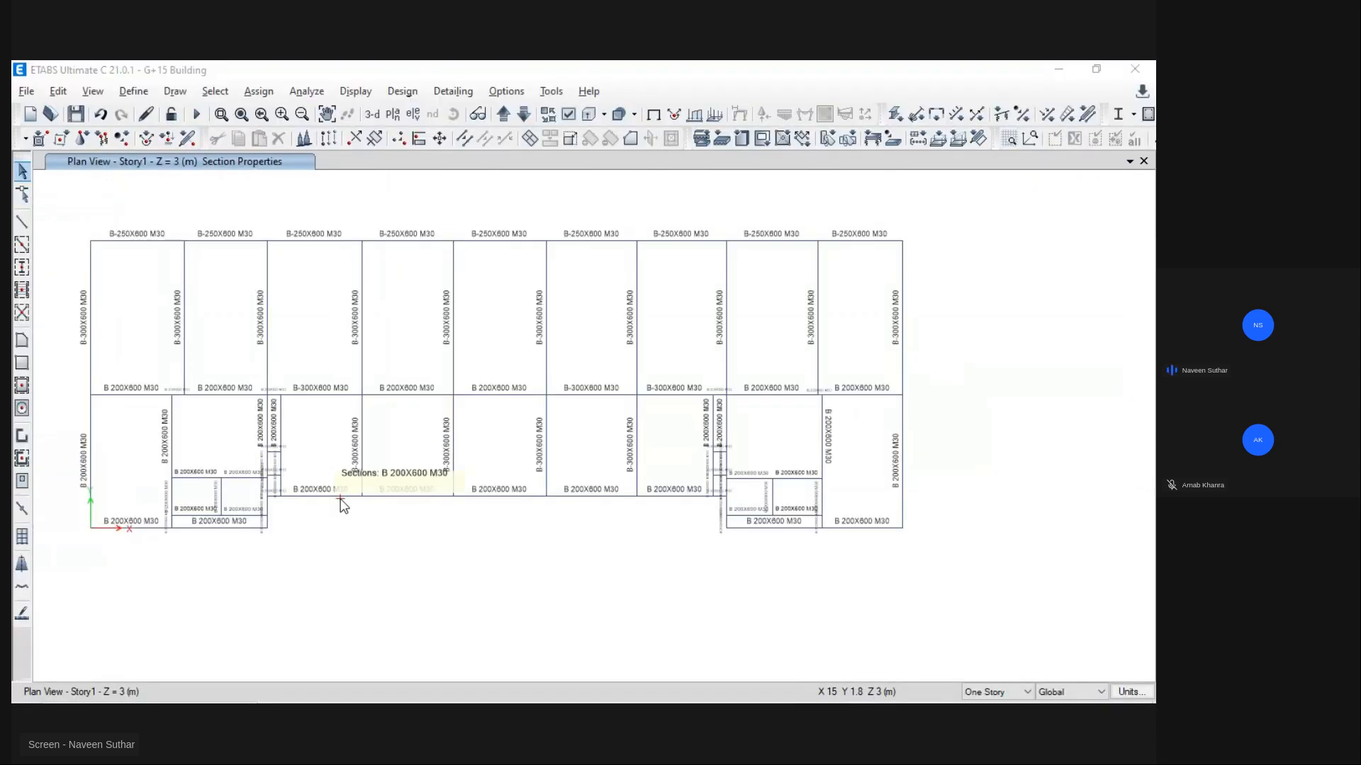
pyautogui.hotkey('alt', 'Tab')
pyautogui.moveTo(817, 540)
pyautogui.mouseDown(button='middle')
pyautogui.moveTo(726, 529)
pyautogui.moveTo(757, 537)
pyautogui.mouseUp(button='middle')
pyautogui.hotkey('alt', 'Tab')
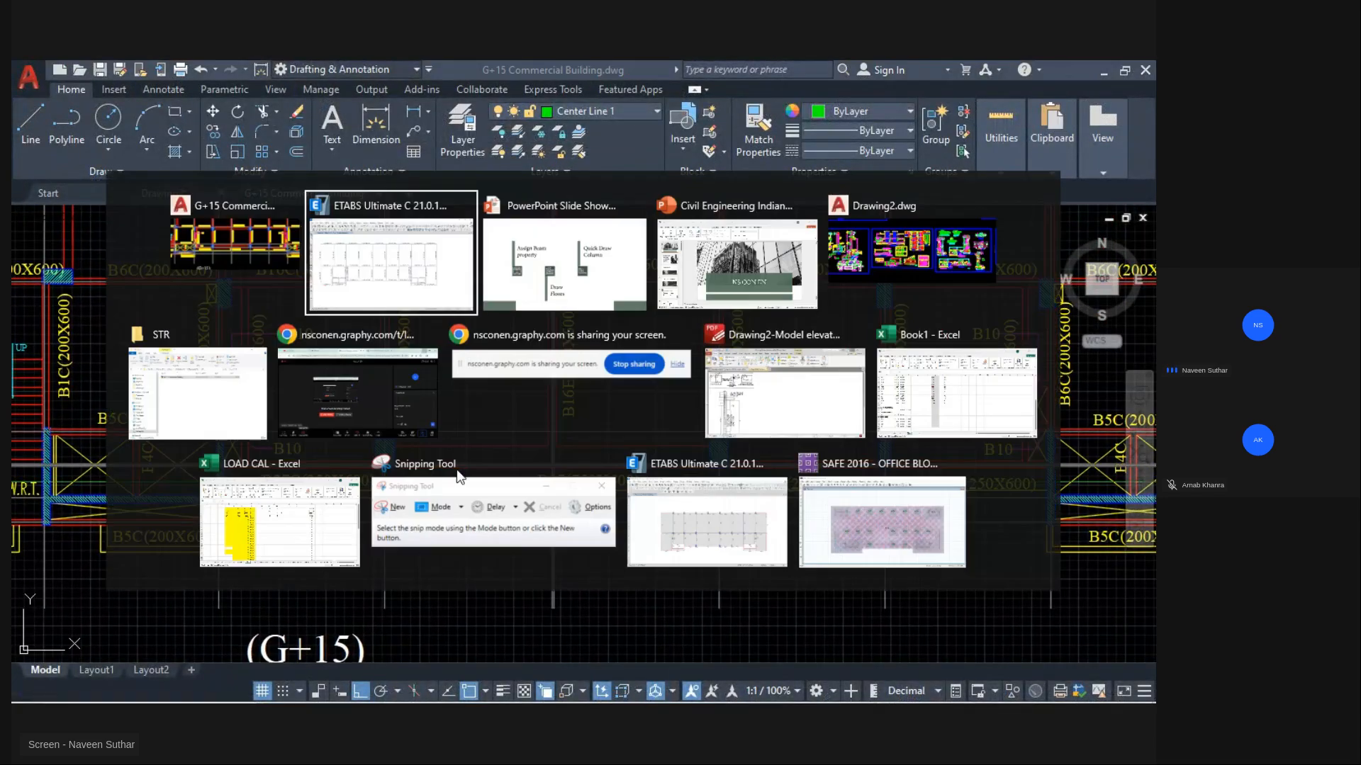
# Step: In ETABS, select the five lower edge beam segments between the cores that match B27C(250X600), leaving out the two middle spans
pyautogui.click(667, 495)
pyautogui.click(598, 494)
pyautogui.scroll(5, 286, 512)
pyautogui.click(214, 395)
pyautogui.scroll(-5, 240, 501)
pyautogui.scroll(3, 685, 488)
pyautogui.click(671, 484)
pyautogui.scroll(-3, 585, 594)
pyautogui.moveTo(437, 603); pyautogui.dragTo(552, 584, button='middle')
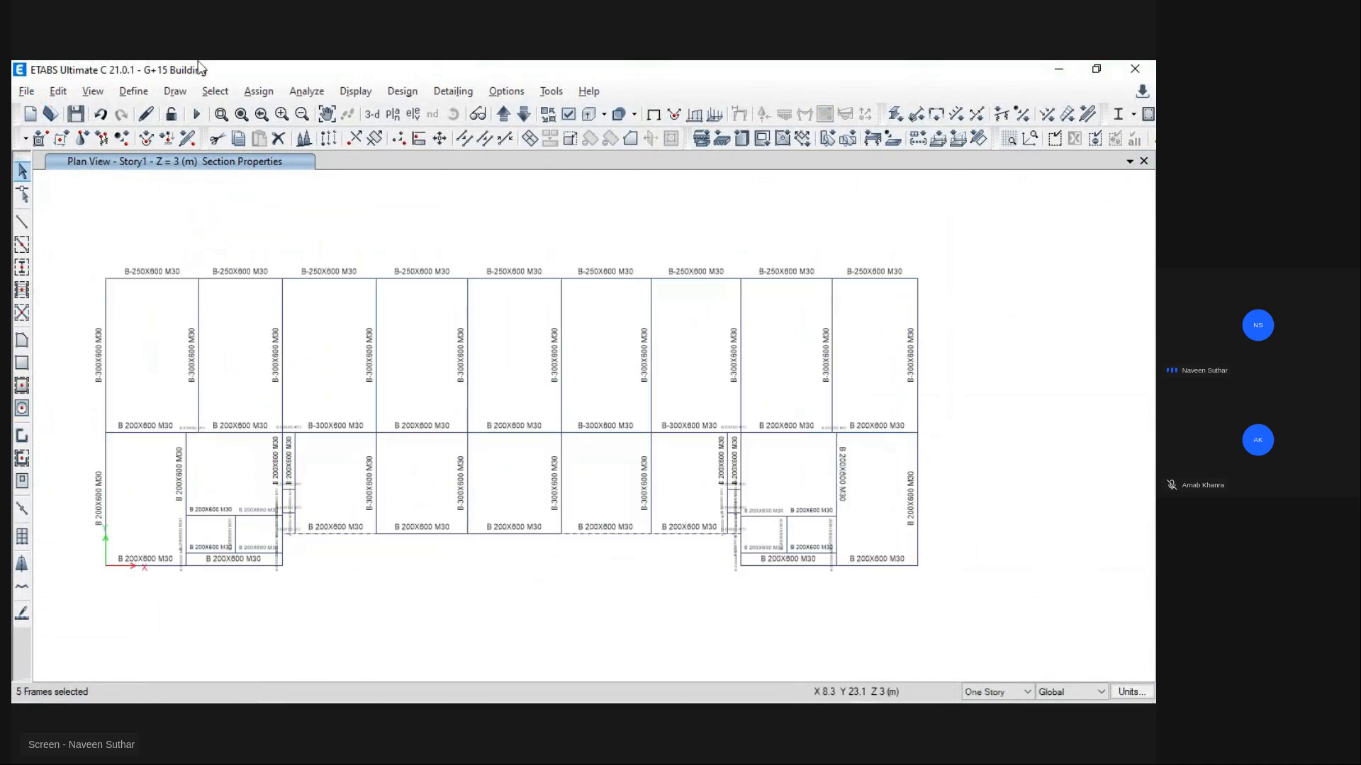
# Step: Assign the frame section B-250X600 M30 to the selected lower edge beams
pyautogui.click(250, 94)
pyautogui.moveTo(336, 136)
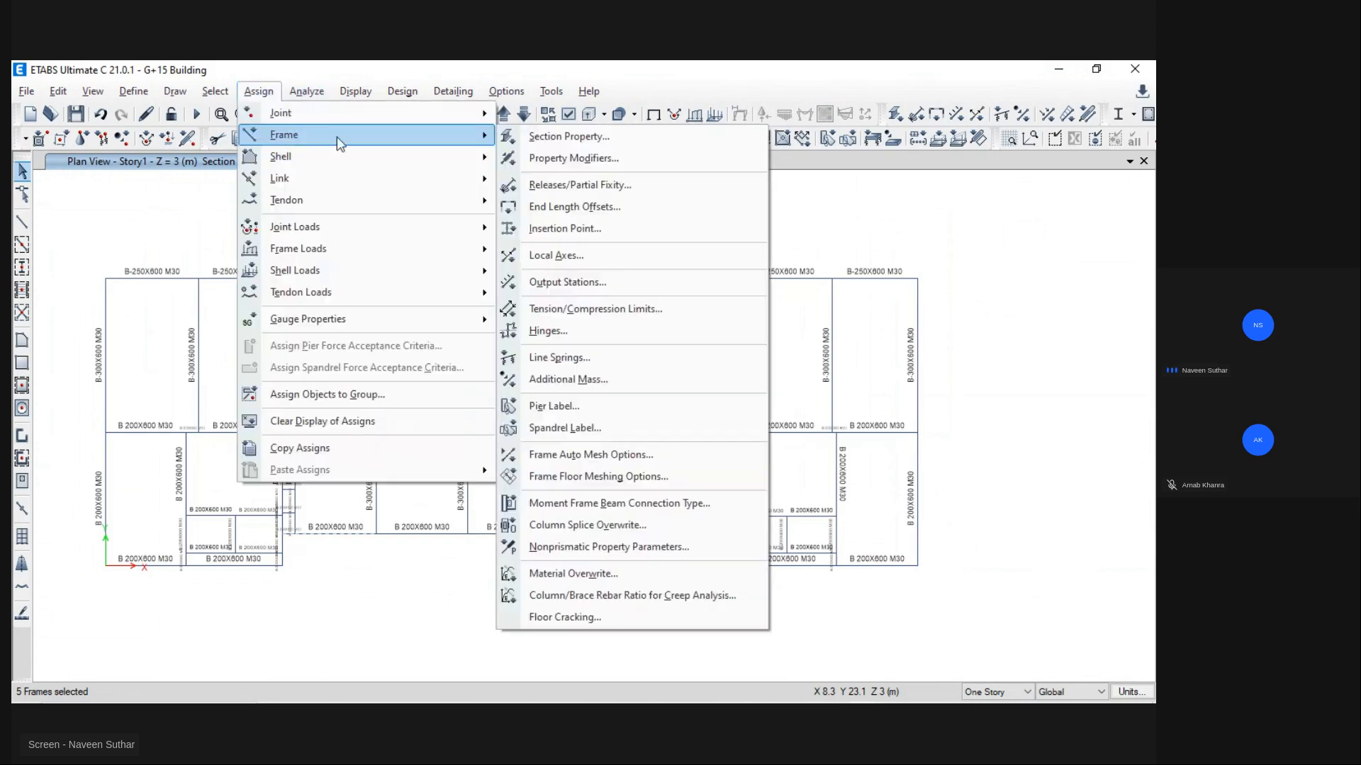
pyautogui.click(563, 135)
pyautogui.click(535, 280)
pyautogui.click(659, 572)
pyautogui.click(510, 574)
# Step: Check the size of beam B27 in the AutoCAD plan, and select the two middle spans of the lower edge line in ETABS
pyautogui.scroll(4, 461, 557)
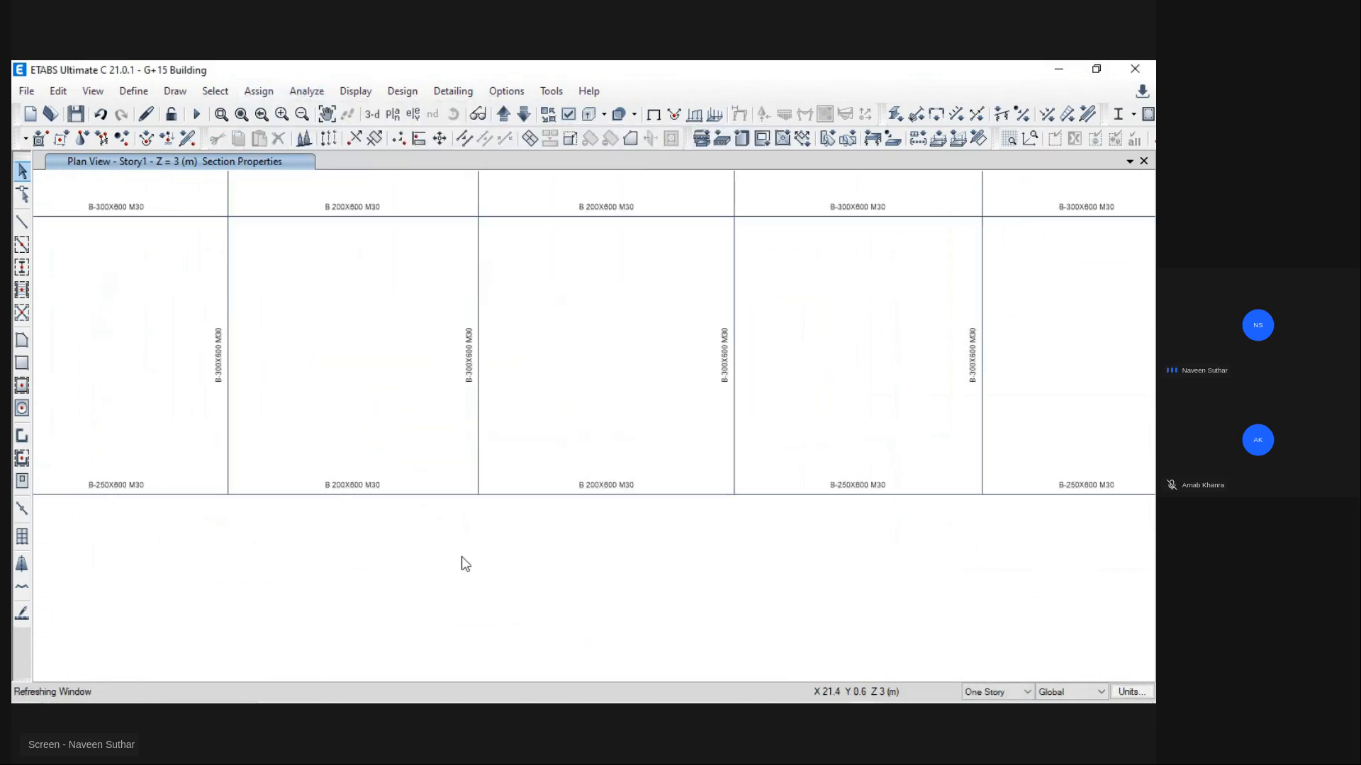
pyautogui.hotkey('alt', 'Tab')
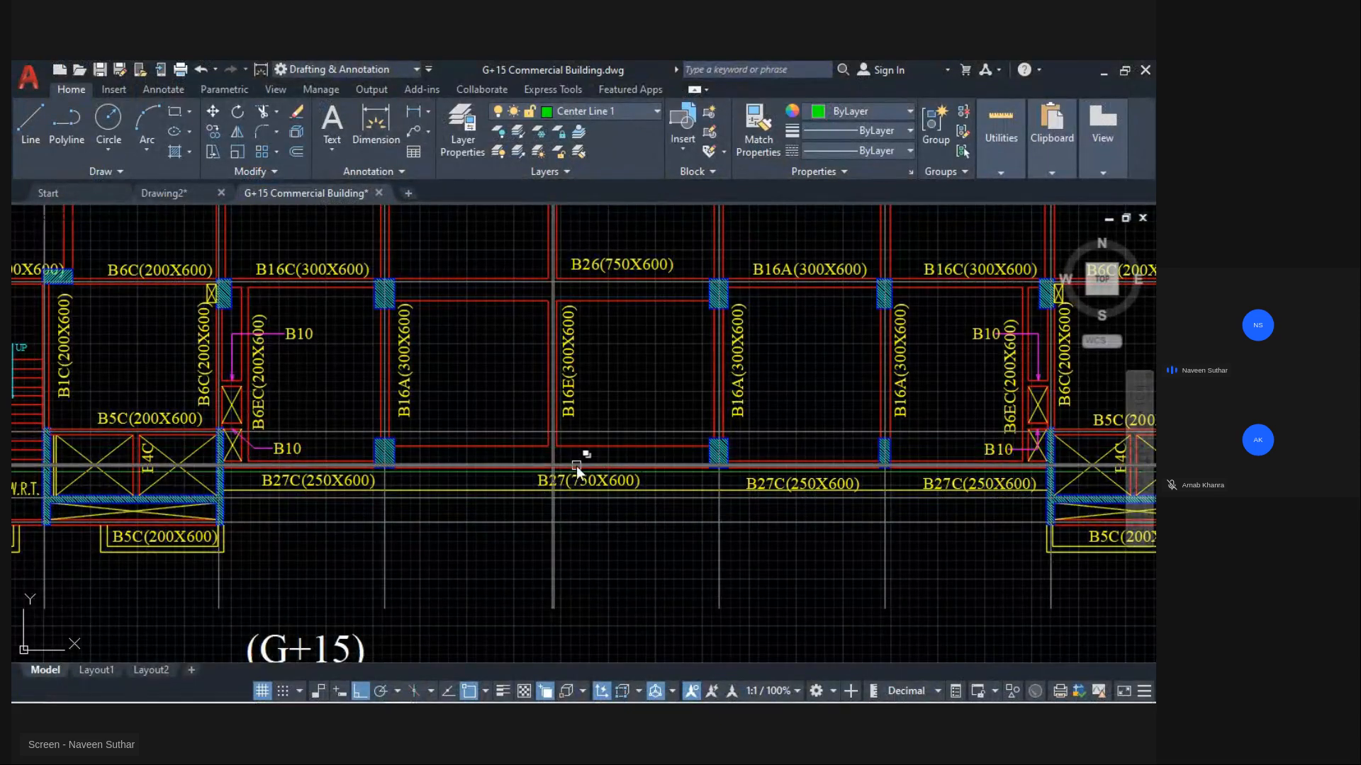
pyautogui.hotkey('alt', 'Tab')
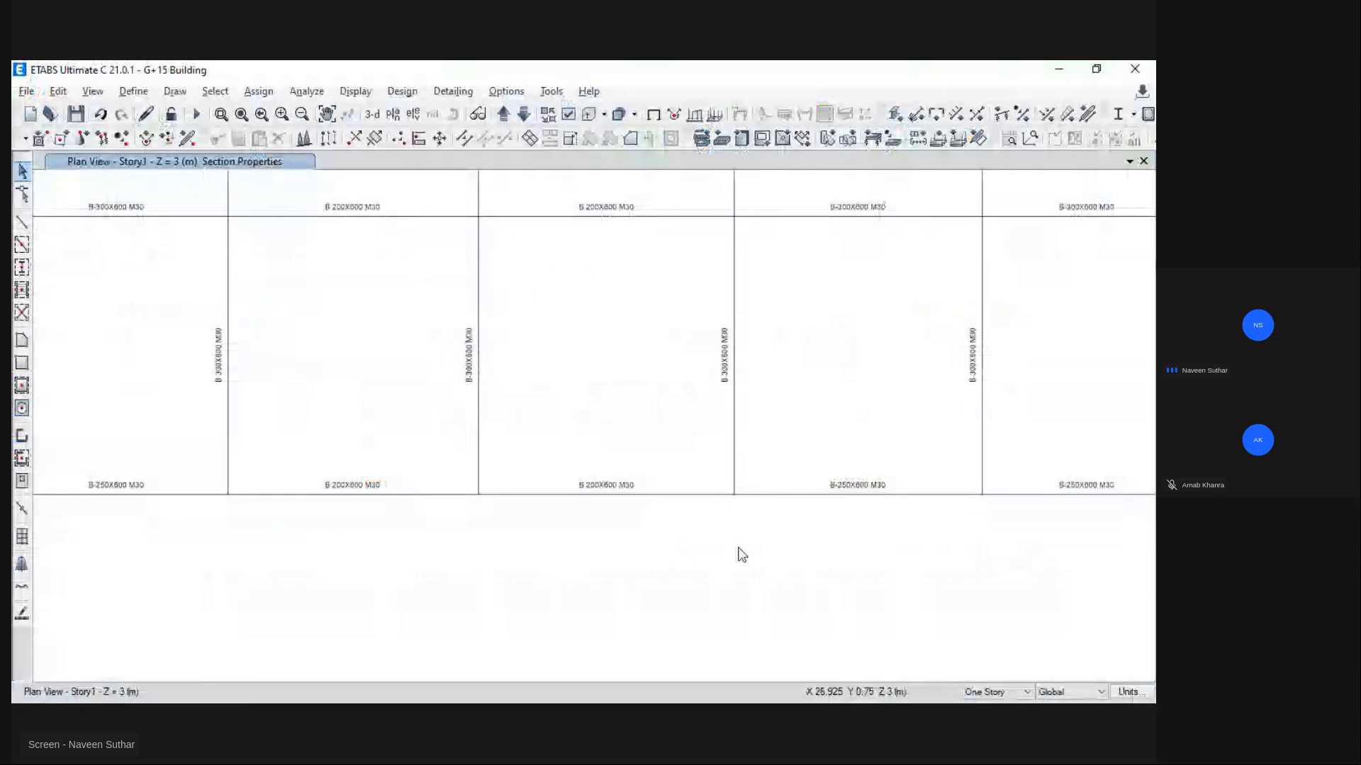
pyautogui.click(588, 496)
pyautogui.click(369, 496)
# Step: Add a copy of the B 200X600 M30 frame property, name it B 750X 600, and set its width to 750 mm
pyautogui.click(133, 91)
pyautogui.moveTo(185, 140)
pyautogui.click(397, 139)
pyautogui.click(720, 275)
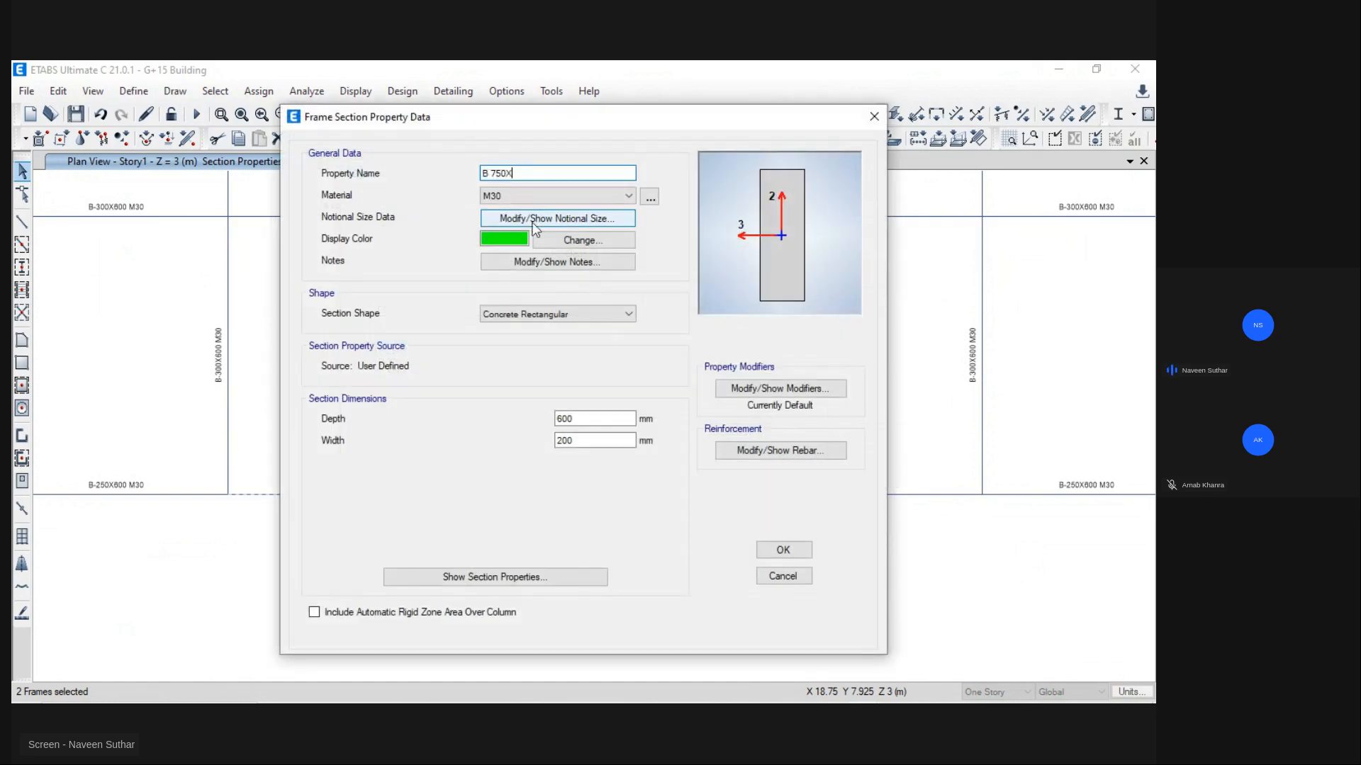
pyautogui.hotkey('alt', 'Tab')
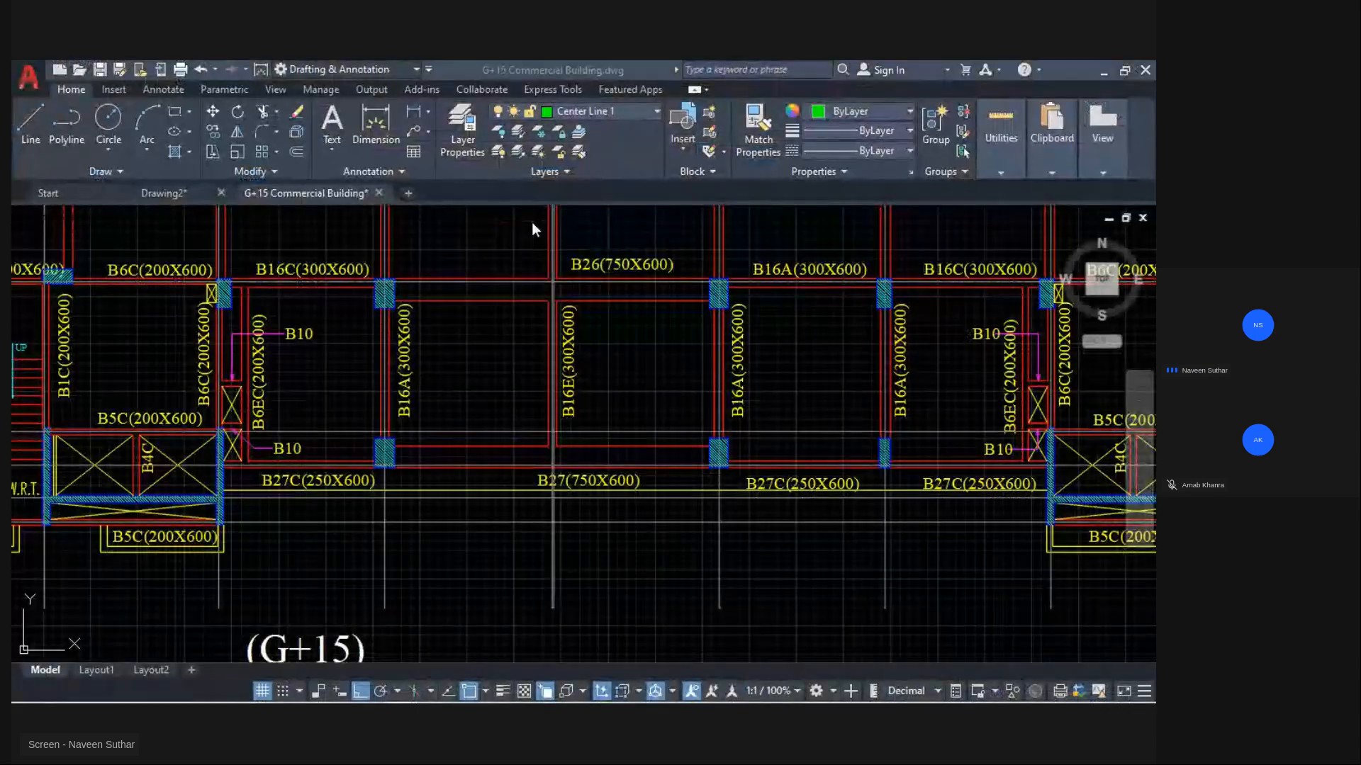
pyautogui.hotkey('alt', 'Tab')
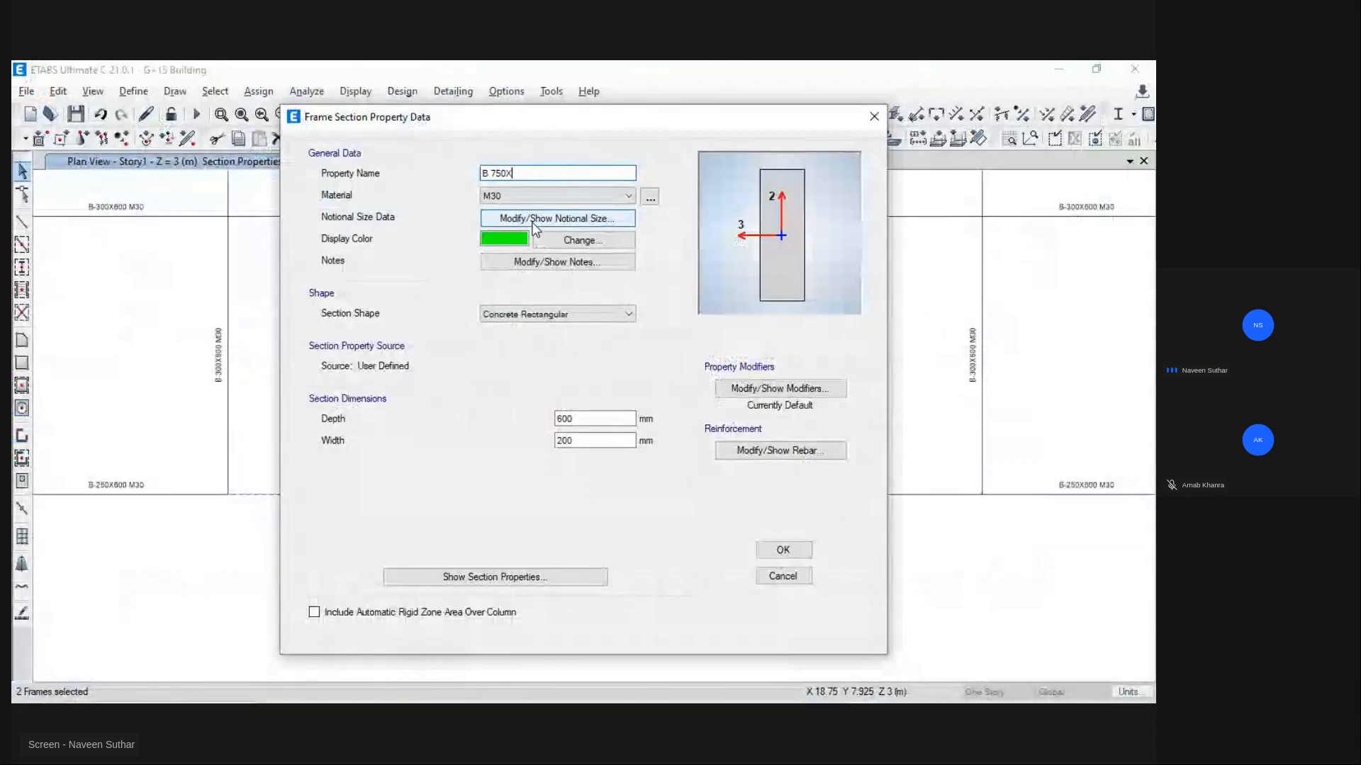
pyautogui.moveTo(588, 441); pyautogui.dragTo(529, 442)
pyautogui.write('750')
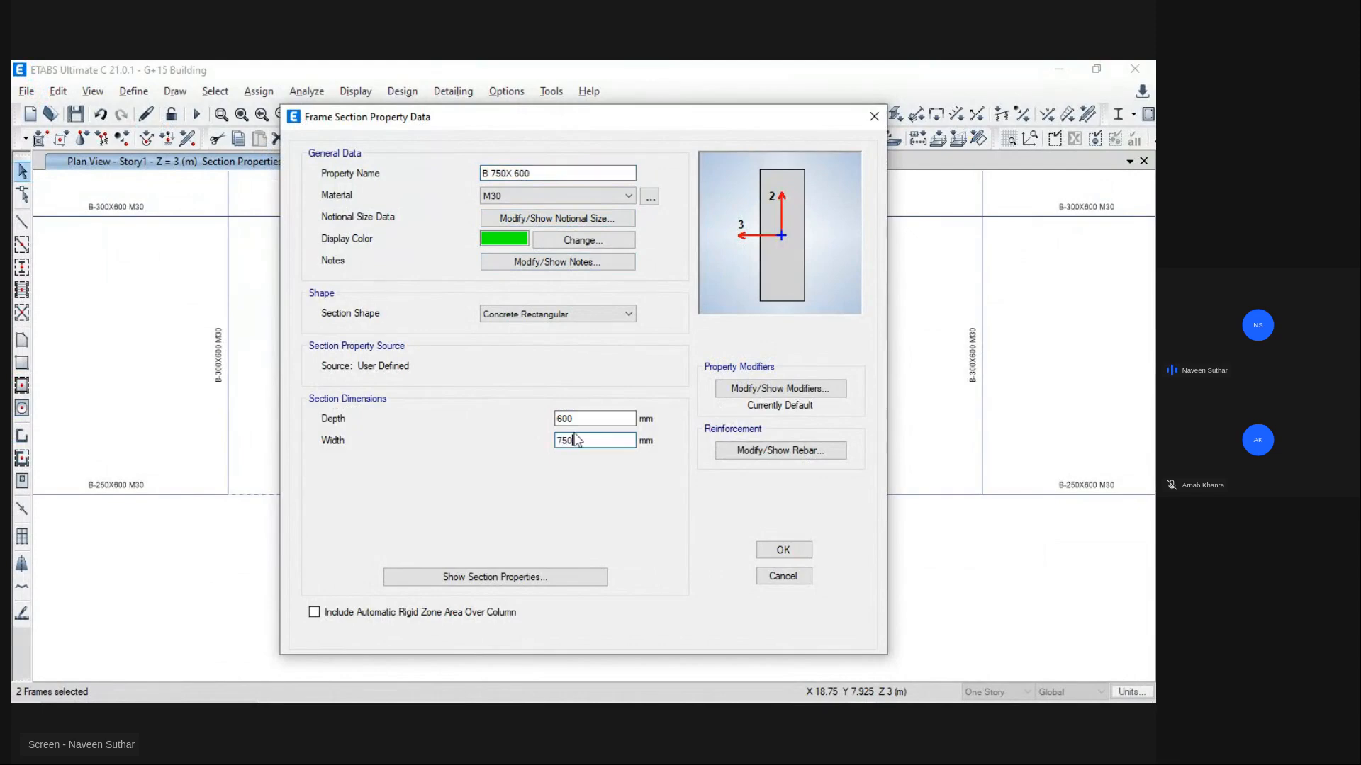
# Step: Rename the new beam property as B 600 X 600, set its width to 600 mm, and accept the definition
pyautogui.hotkey('shift', 'Tab')
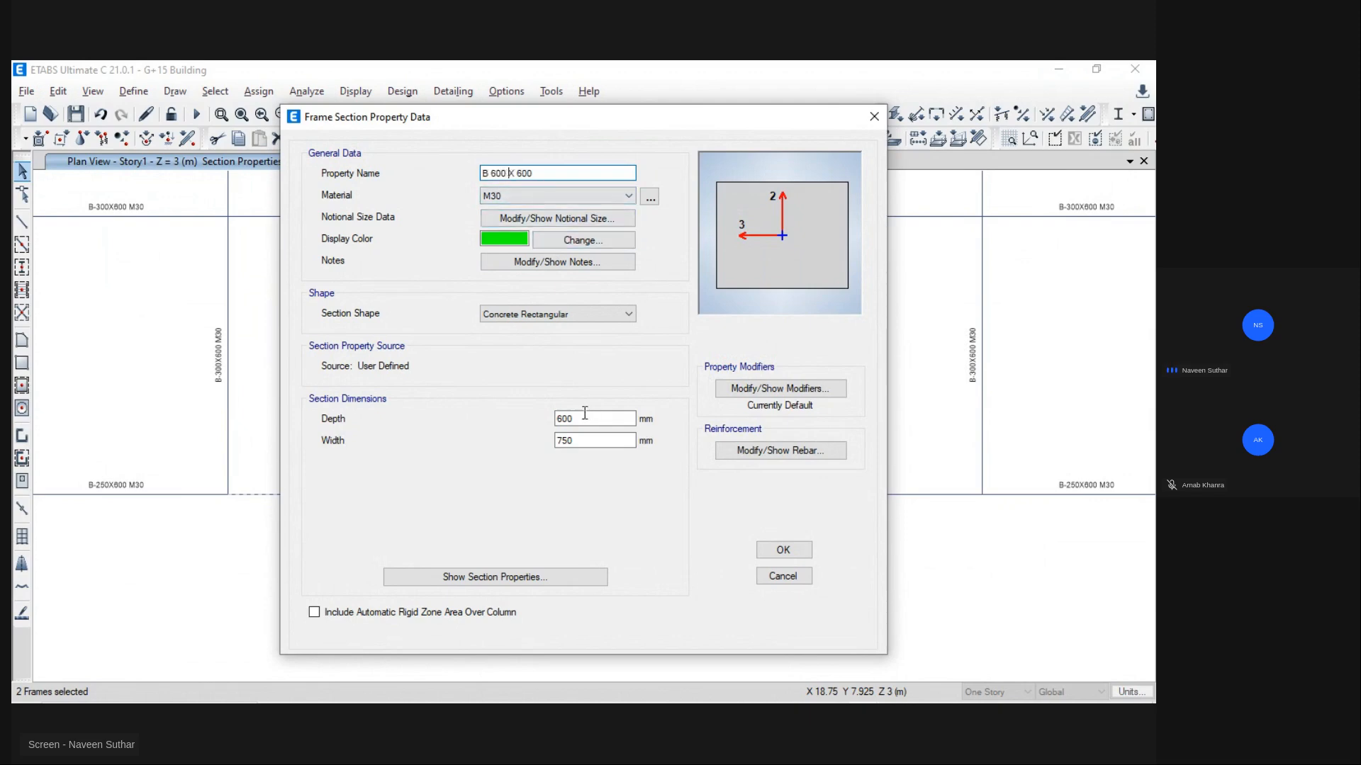
pyautogui.doubleClick(581, 440)
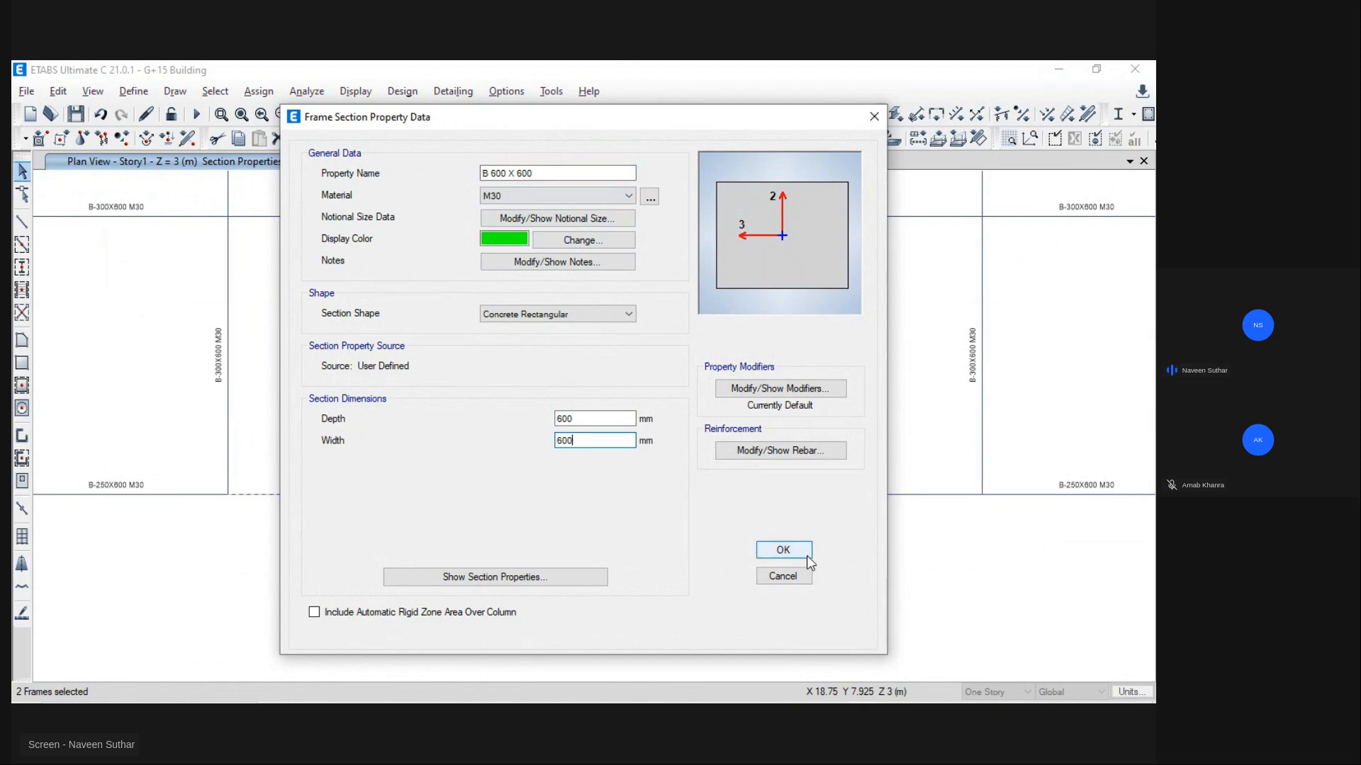
pyautogui.click(783, 551)
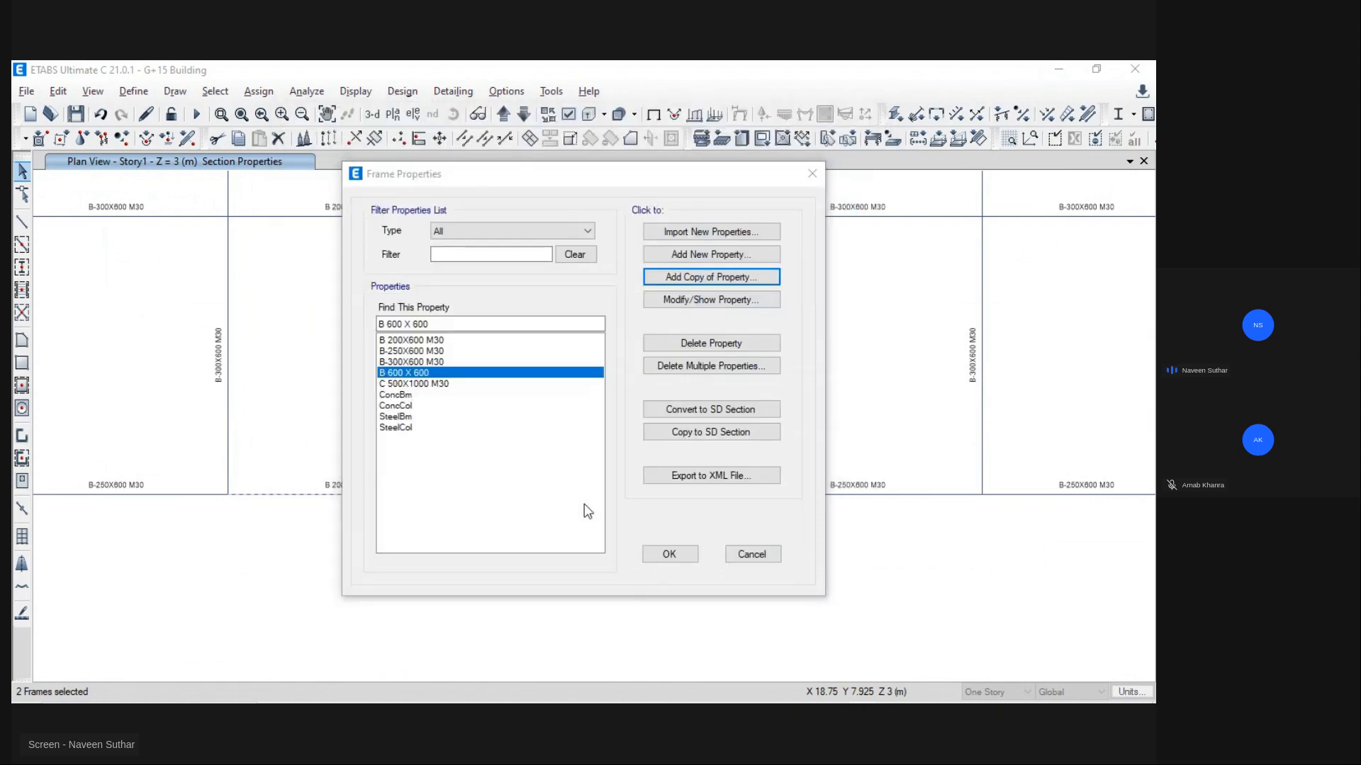
# Step: Switch to the AutoCAD framing plan and change the width in the B27 beam label to 600, giving B27(600X600)
pyautogui.hotkey('alt', 'Tab')
pyautogui.scroll(3, 600, 500)
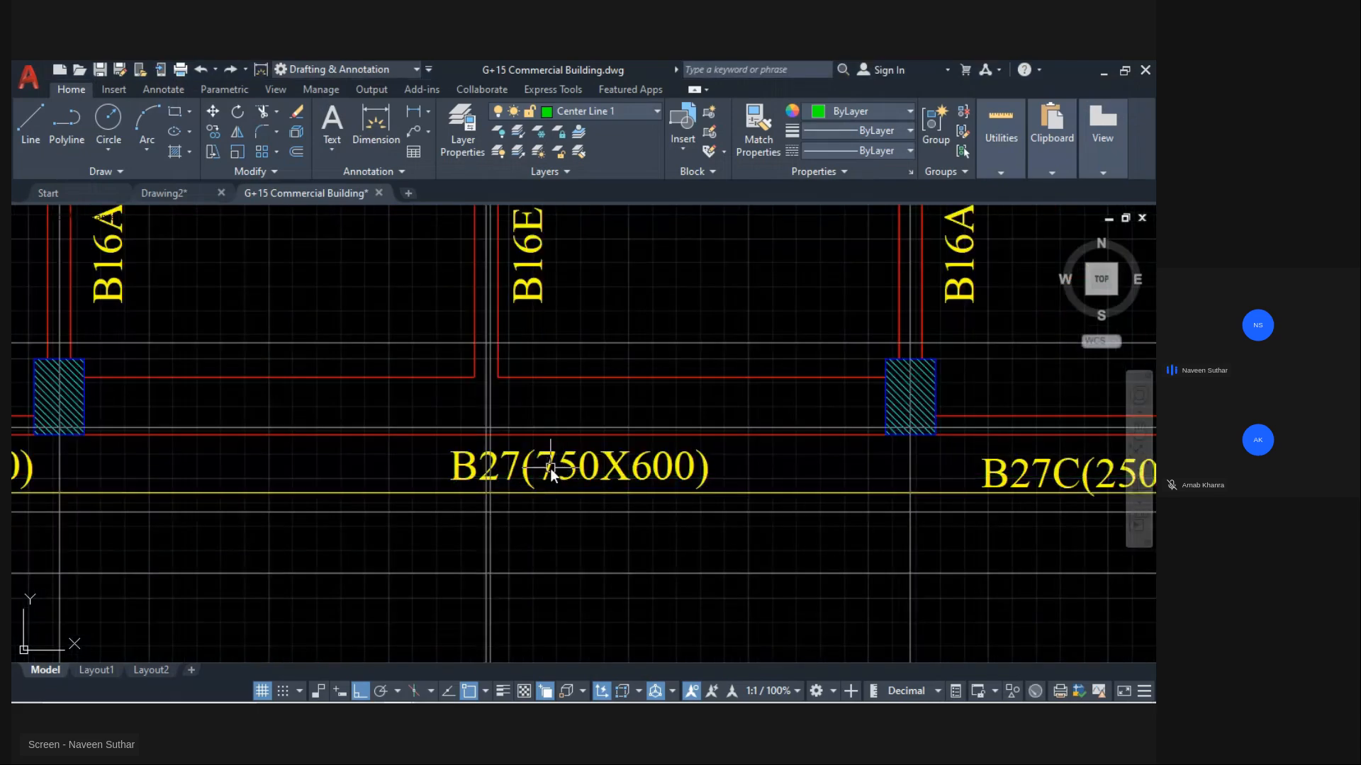
pyautogui.doubleClick(550, 469)
pyautogui.click(602, 469)
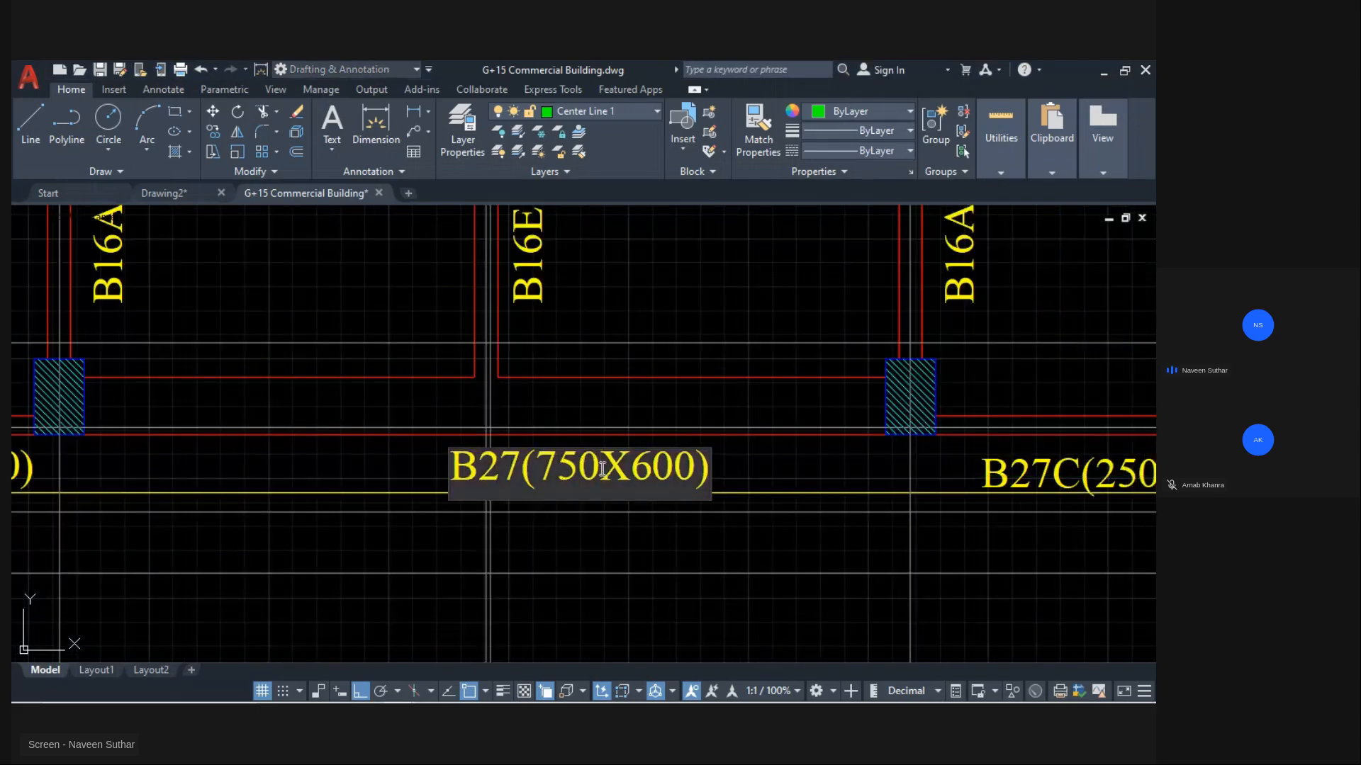
pyautogui.press('BackSpace')
pyautogui.press('BackSpace')
pyautogui.press('BackSpace')
pyautogui.write('600')
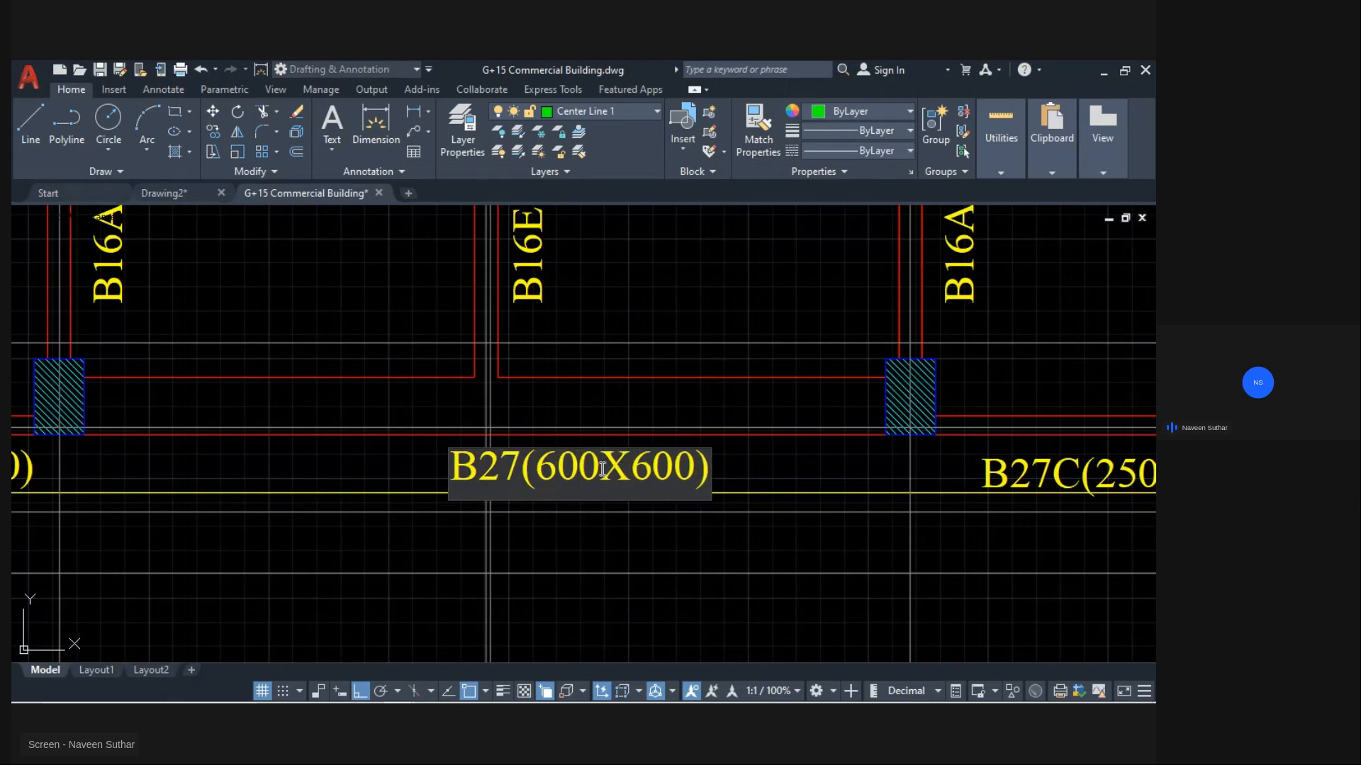
pyautogui.click(628, 560)
pyautogui.scroll(-5, 628, 560)
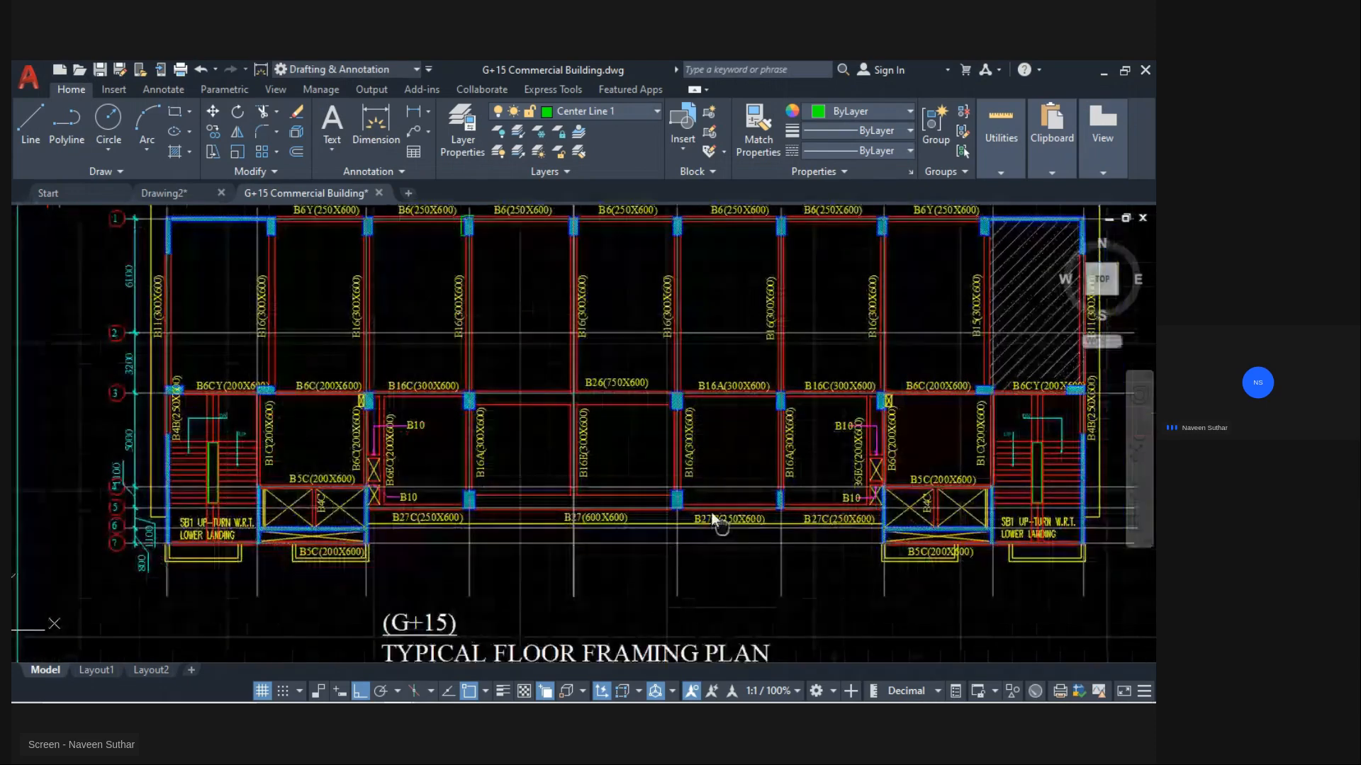
# Step: Return to ETABS, rename the 600 mm wide beam property as B 600X600 M30, and accept the frame properties
pyautogui.hotkey('alt', 'Tab')
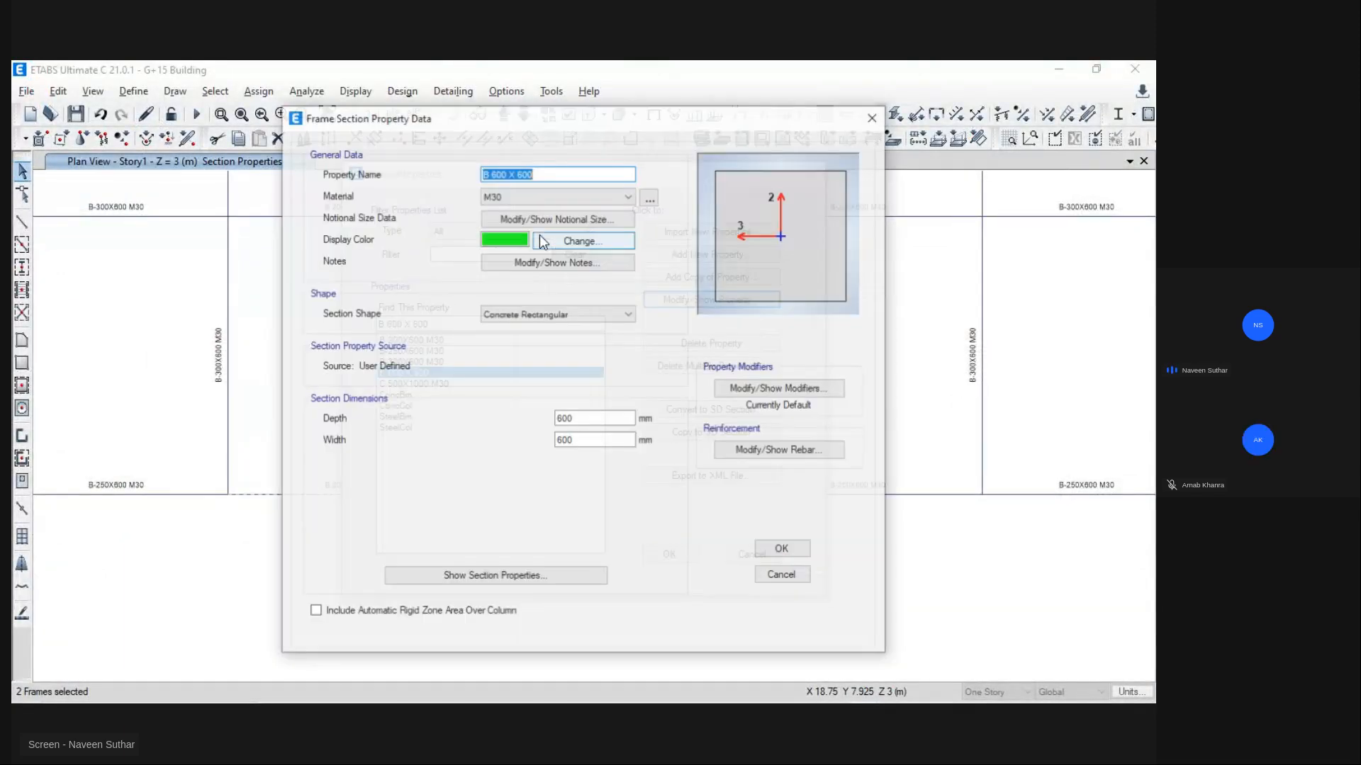
pyautogui.press('BackSpace')
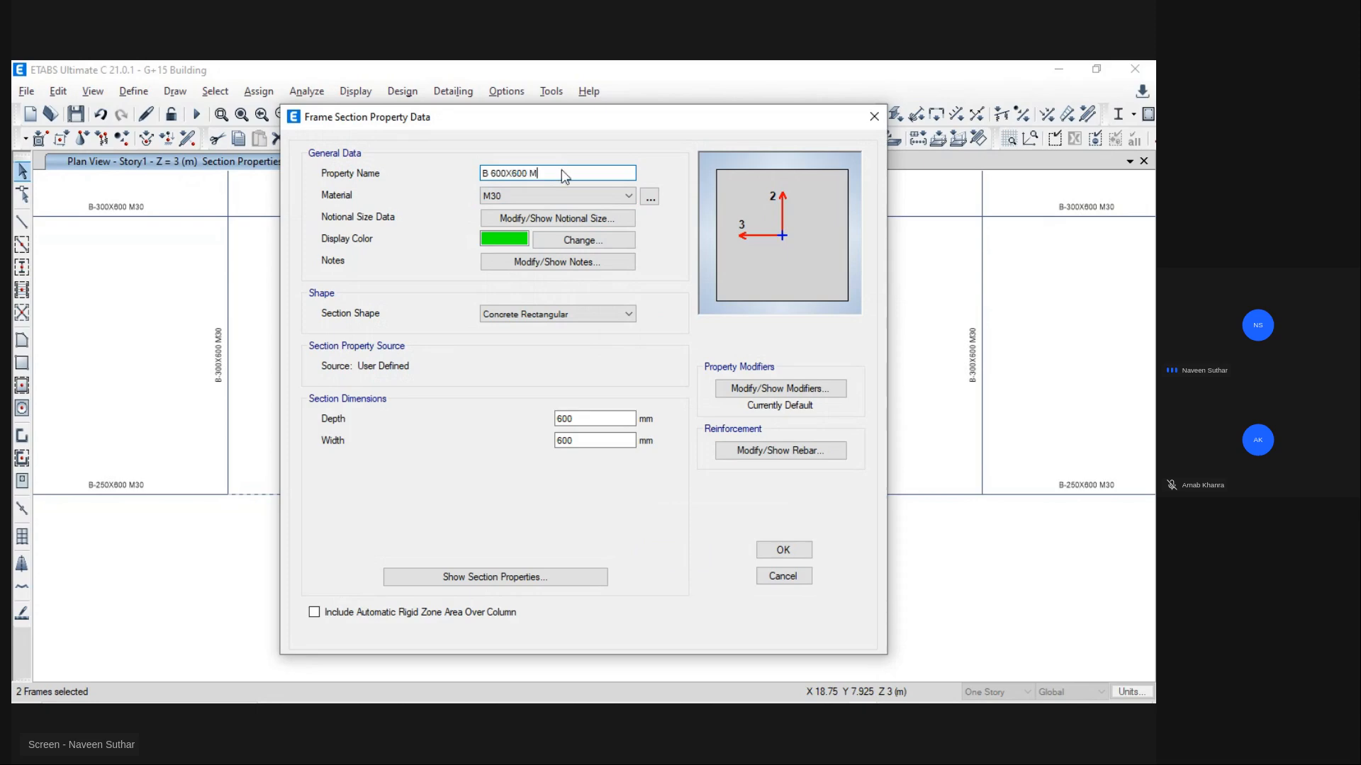
pyautogui.click(786, 554)
pyautogui.click(650, 559)
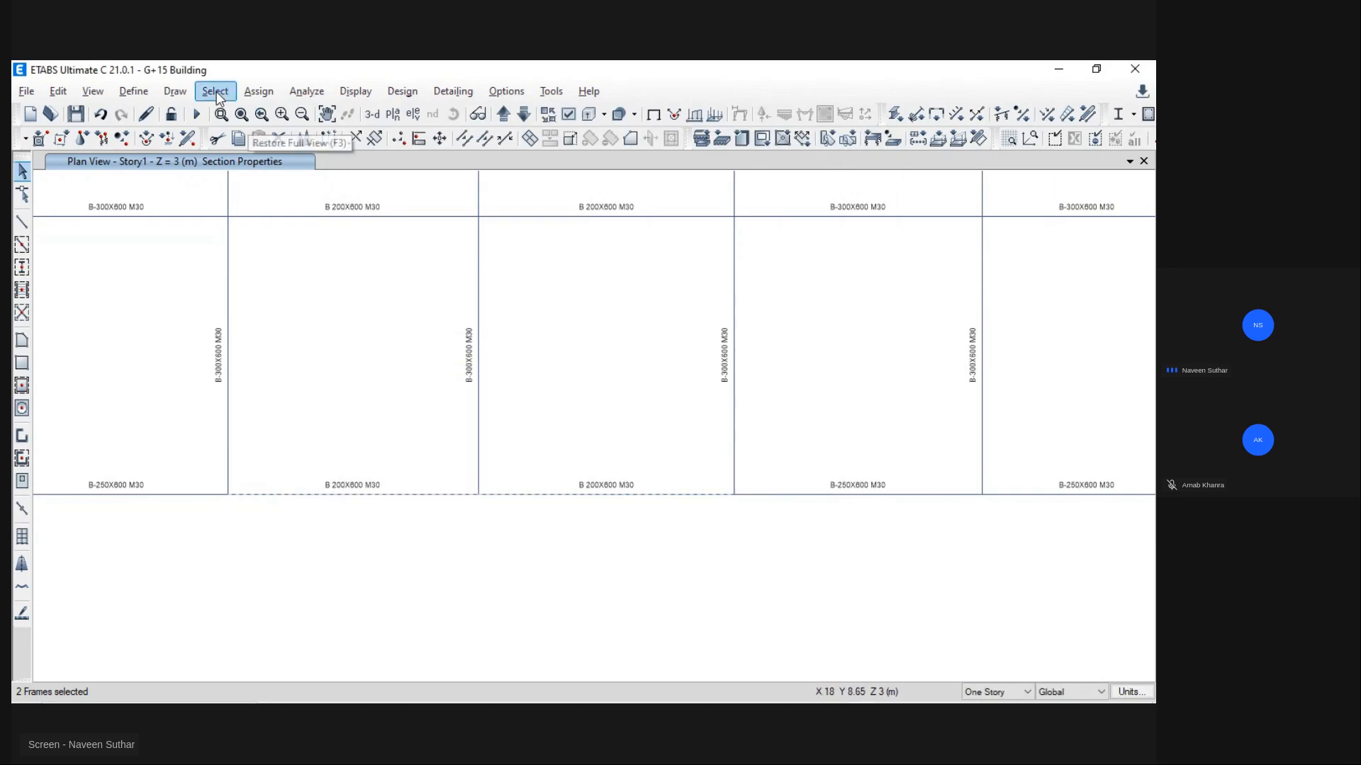
# Step: Assign the frame section B 600X600 M30 to the two selected middle spans of the lower edge line
pyautogui.click(258, 91)
pyautogui.moveTo(303, 136)
pyautogui.click(559, 136)
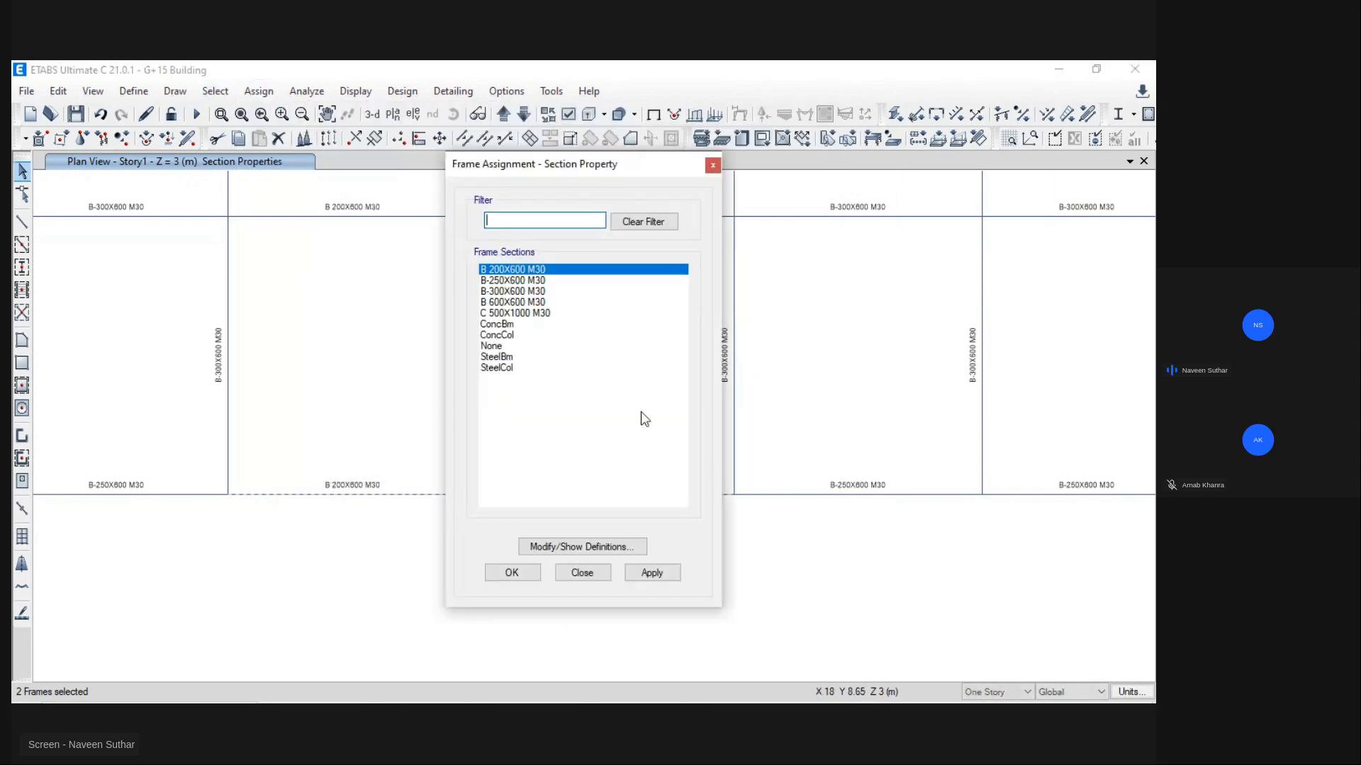
pyautogui.click(532, 301)
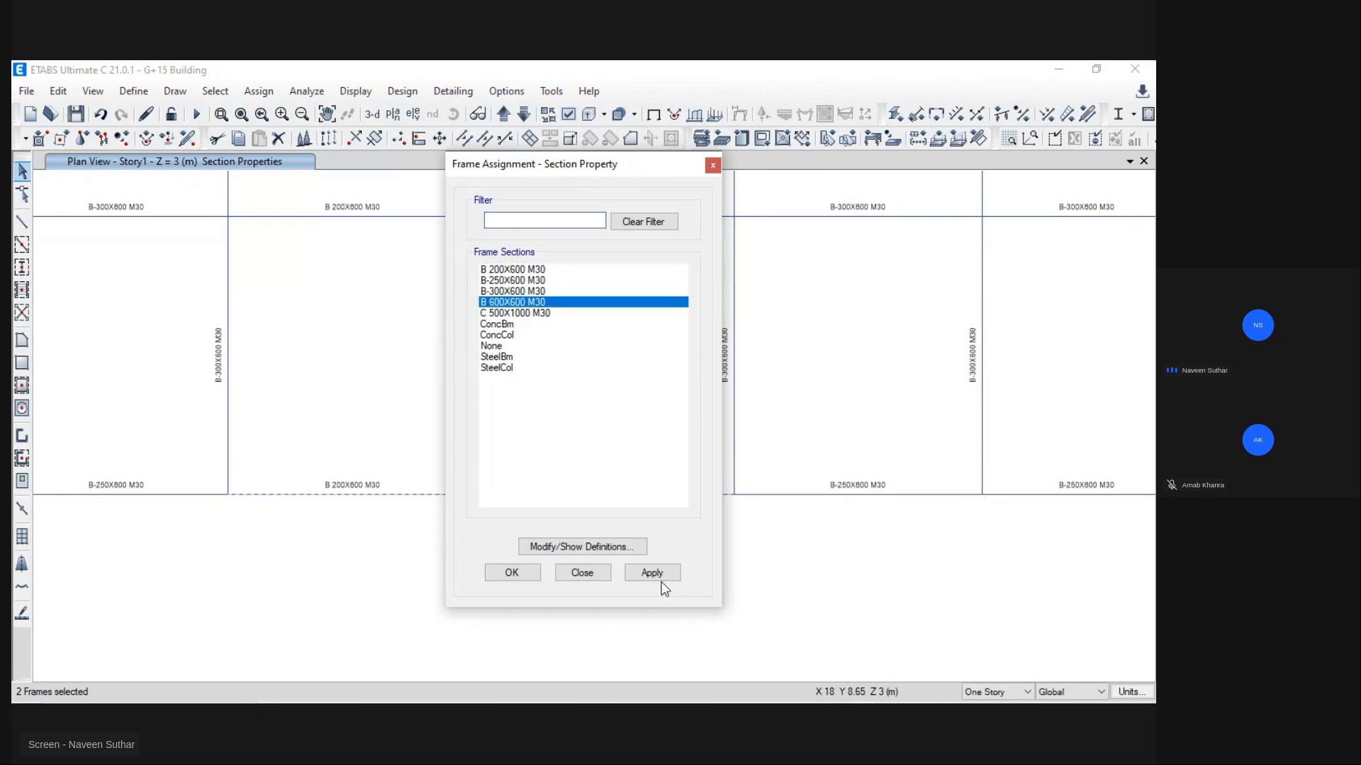
pyautogui.click(511, 572)
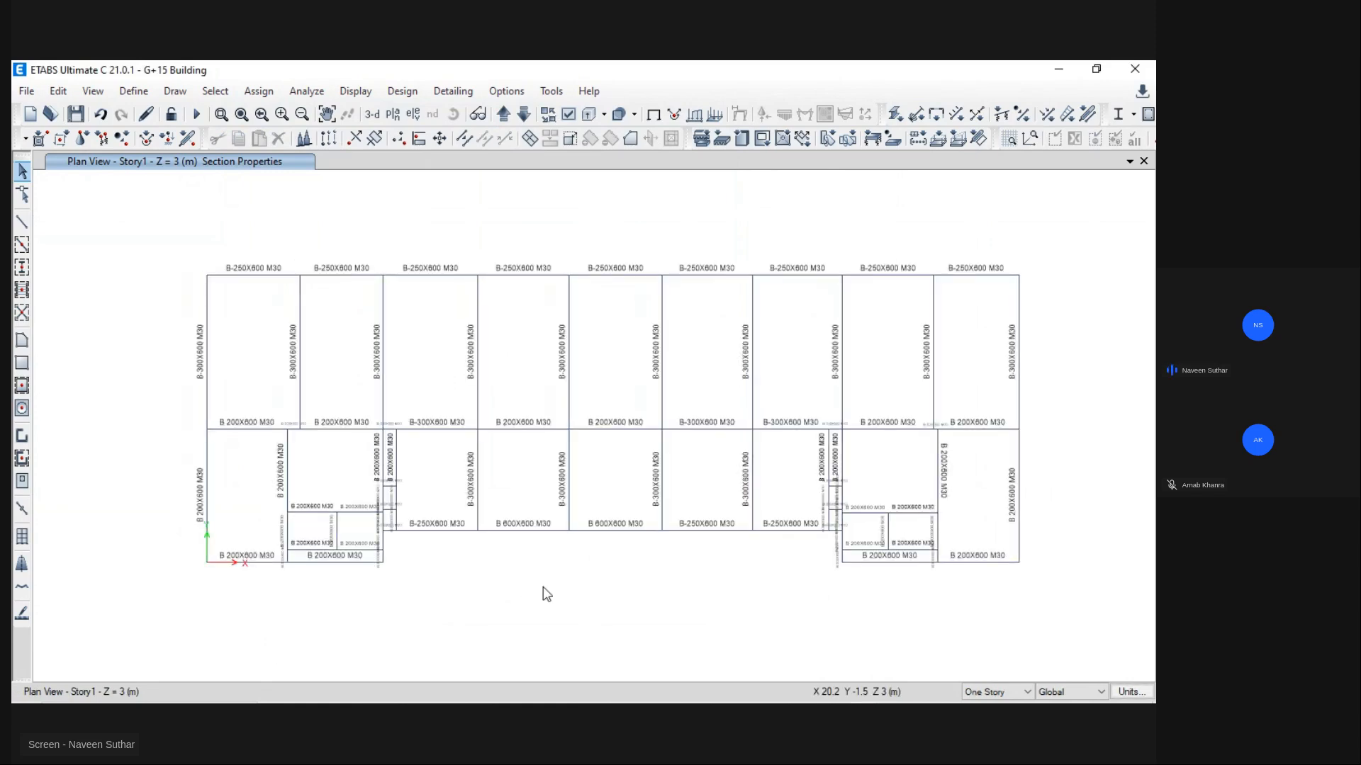
pyautogui.hotkey('alt', 'Tab')
pyautogui.hotkey('alt', 'Tab')
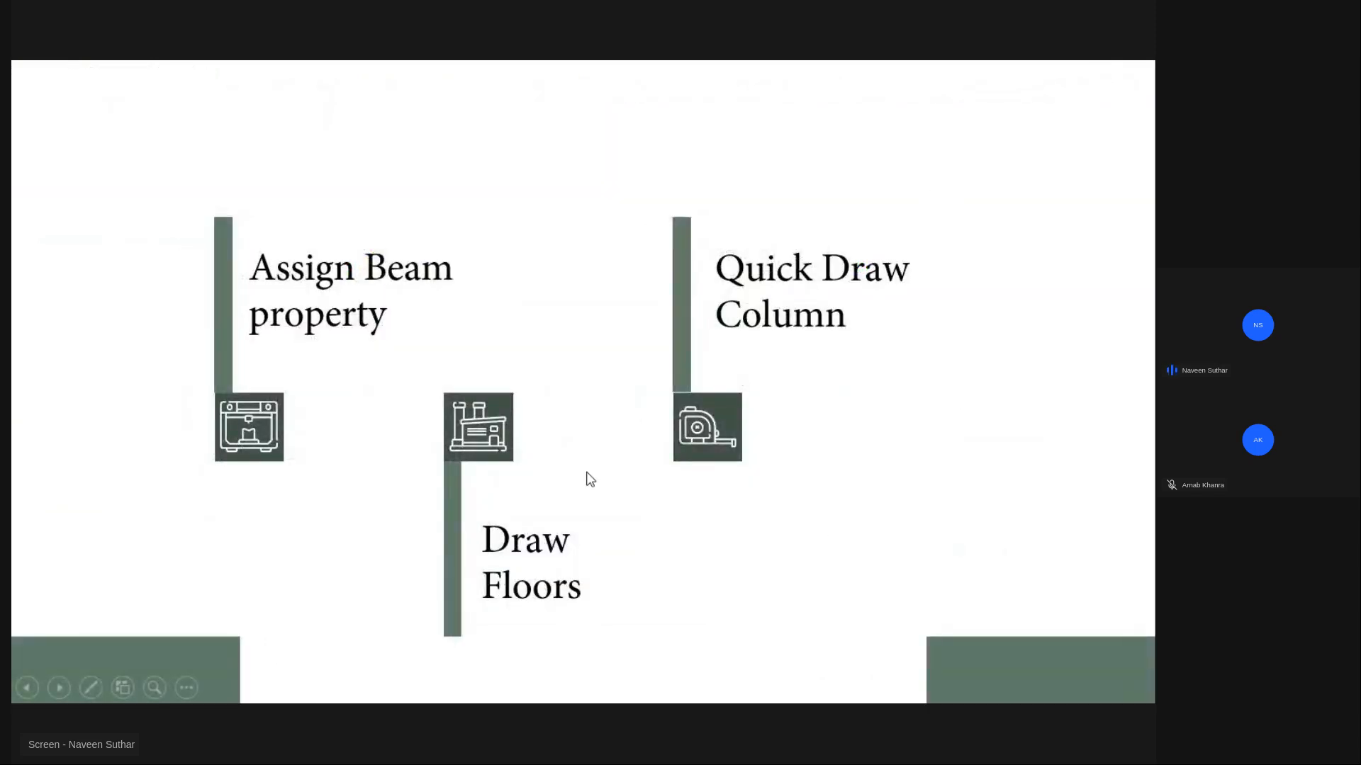
pyautogui.hotkey('alt', 'Tab')
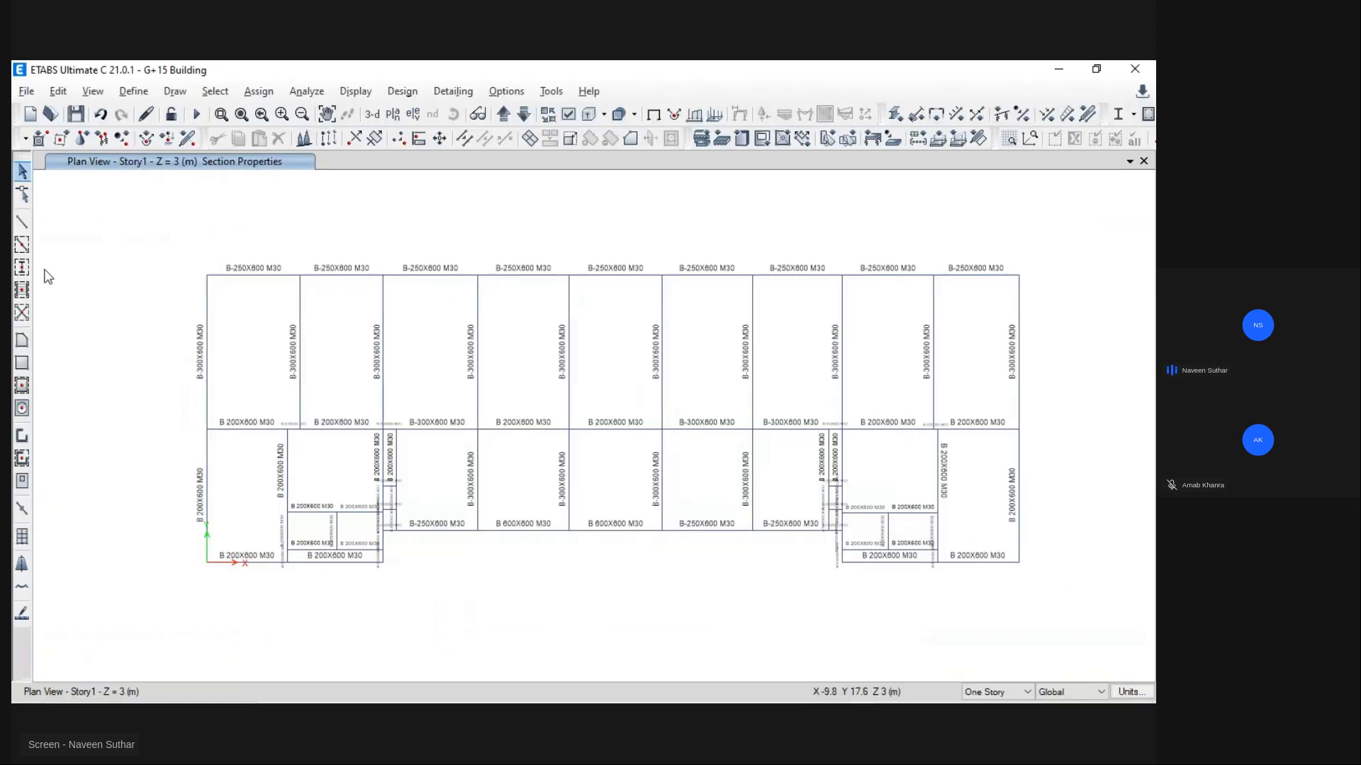
# Step: Draw one rectangular M30 floor area that covers the whole beam layout and extends slightly beyond its outer edges
pyautogui.click(22, 364)
pyautogui.moveTo(550, 207); pyautogui.dragTo(235, 249)
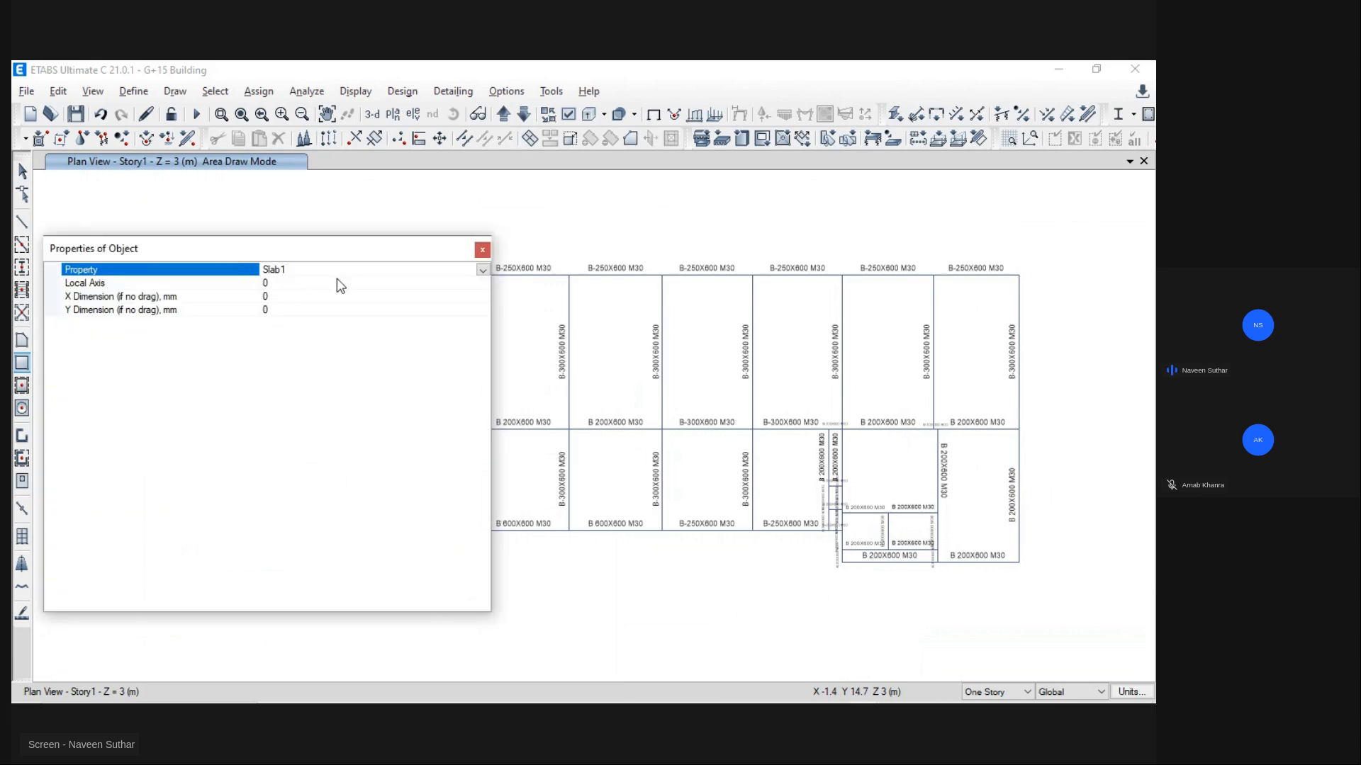
pyautogui.click(482, 271)
pyautogui.click(309, 326)
pyautogui.moveTo(351, 241); pyautogui.dragTo(69, 584)
pyautogui.moveTo(177, 233); pyautogui.dragTo(1053, 587)
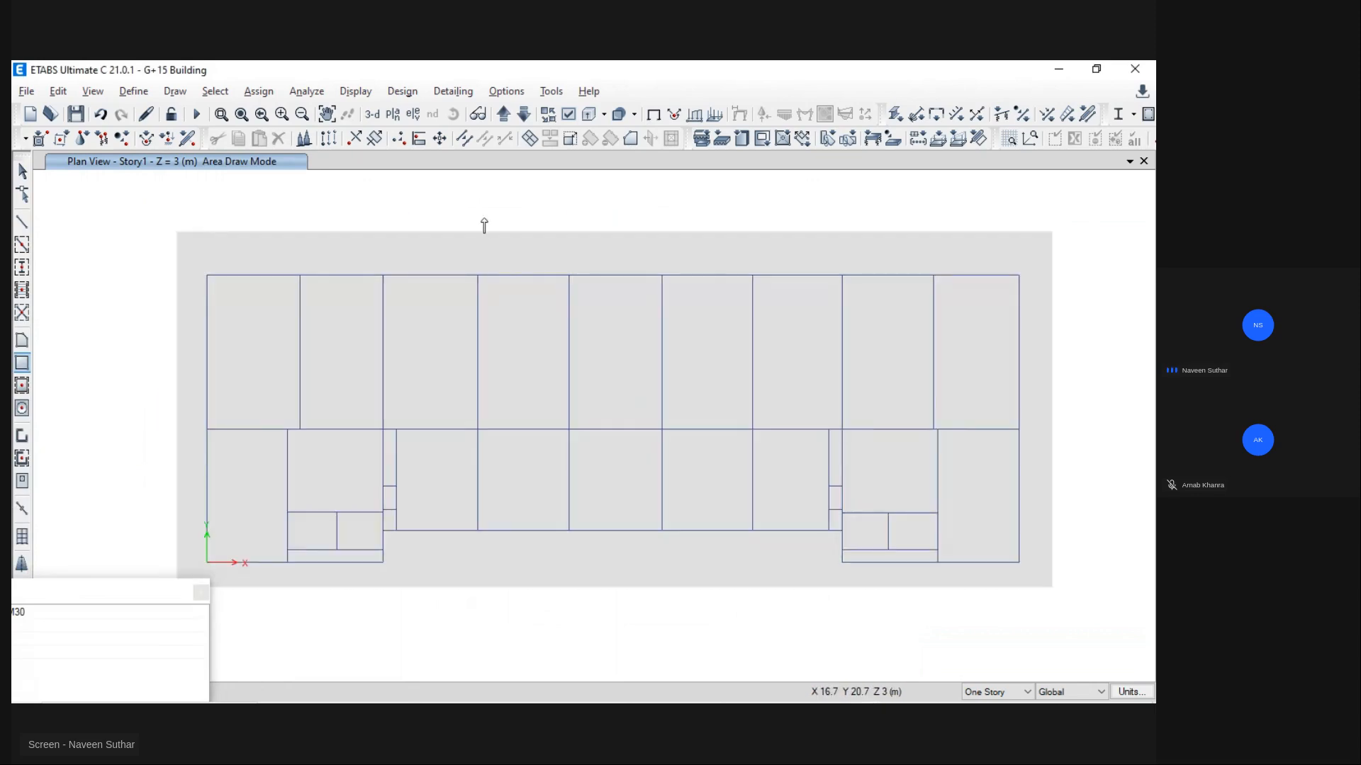
# Step: Select the whole plan and cookie cut the floor at the selected frame objects, without extending frames to the shell edges
pyautogui.scroll(-3, 484, 225)
pyautogui.press('Escape')
pyautogui.moveTo(339, 204)
pyautogui.mouseDown()
pyautogui.moveTo(503, 300)
pyautogui.moveTo(750, 391)
pyautogui.mouseUp()
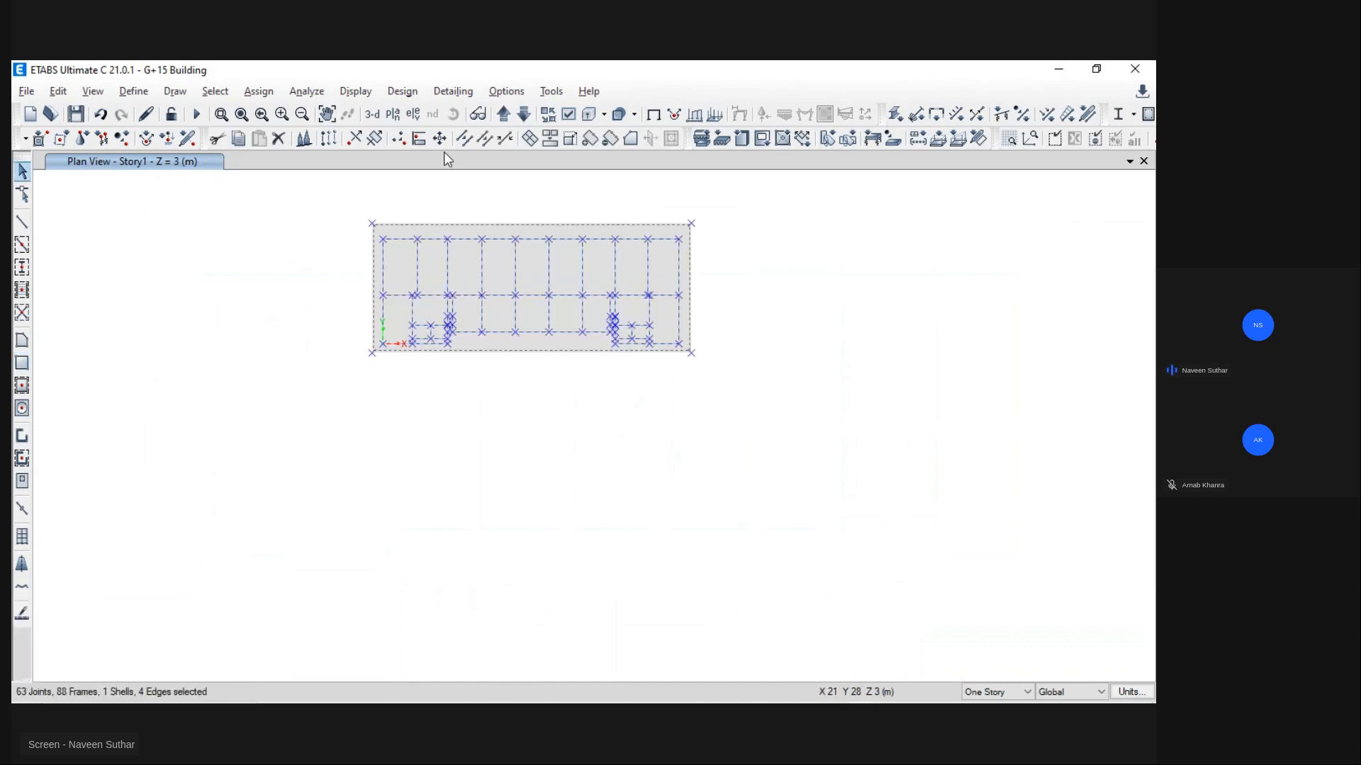
pyautogui.click(529, 140)
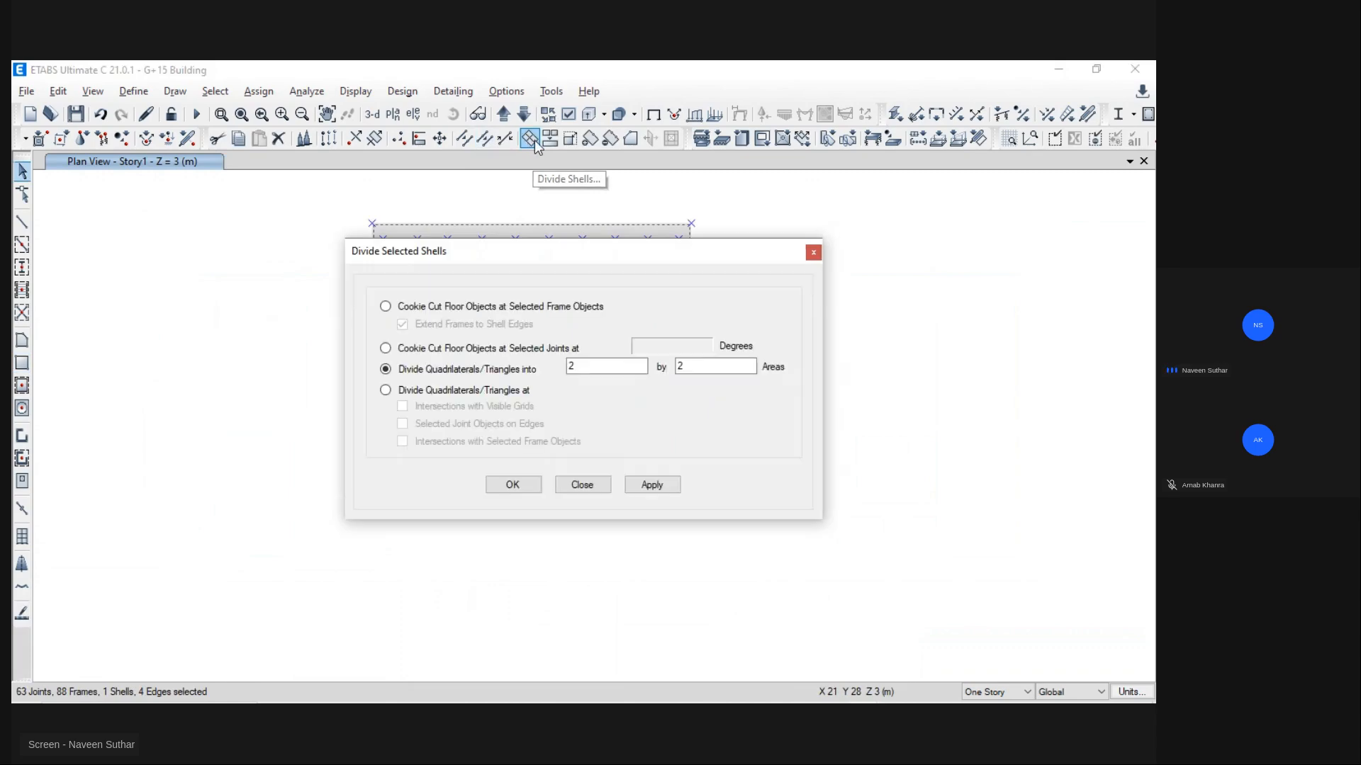
pyautogui.moveTo(562, 248); pyautogui.dragTo(247, 250)
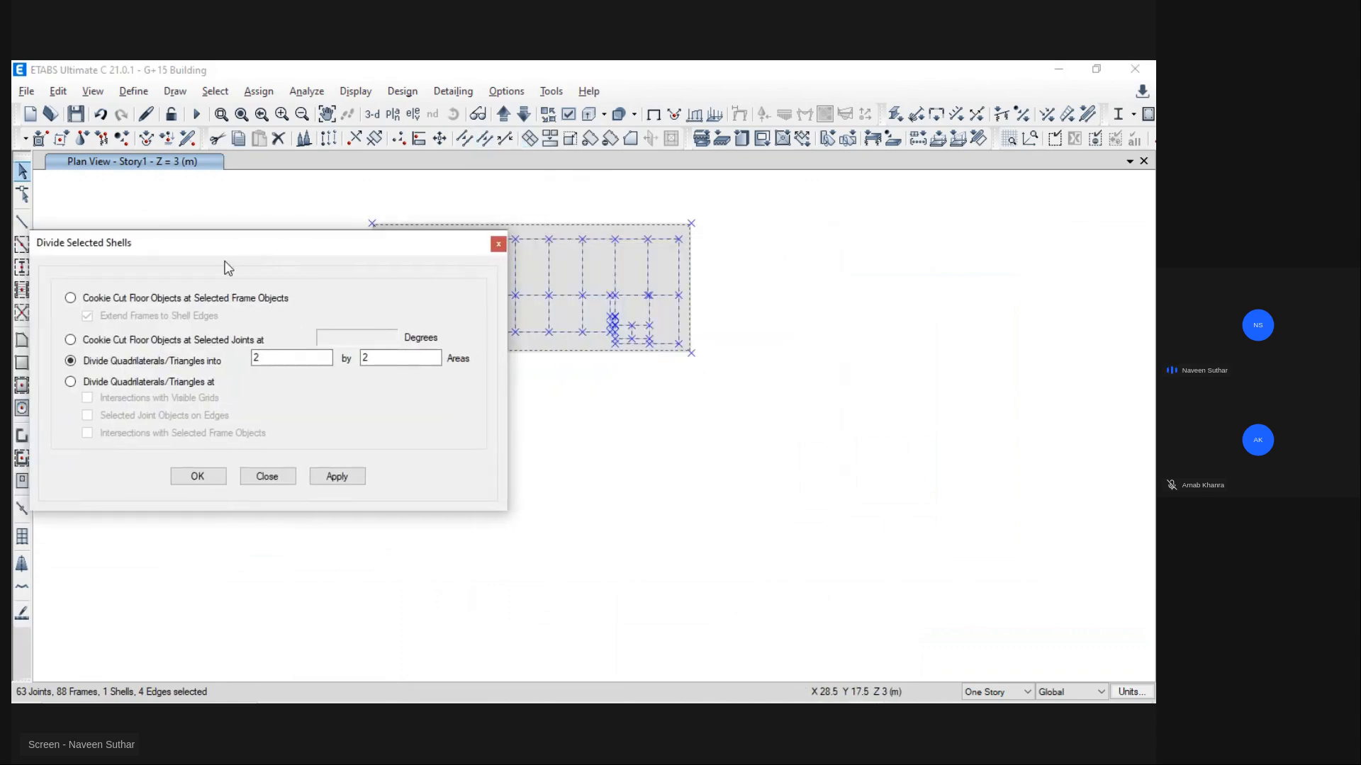
pyautogui.click(136, 300)
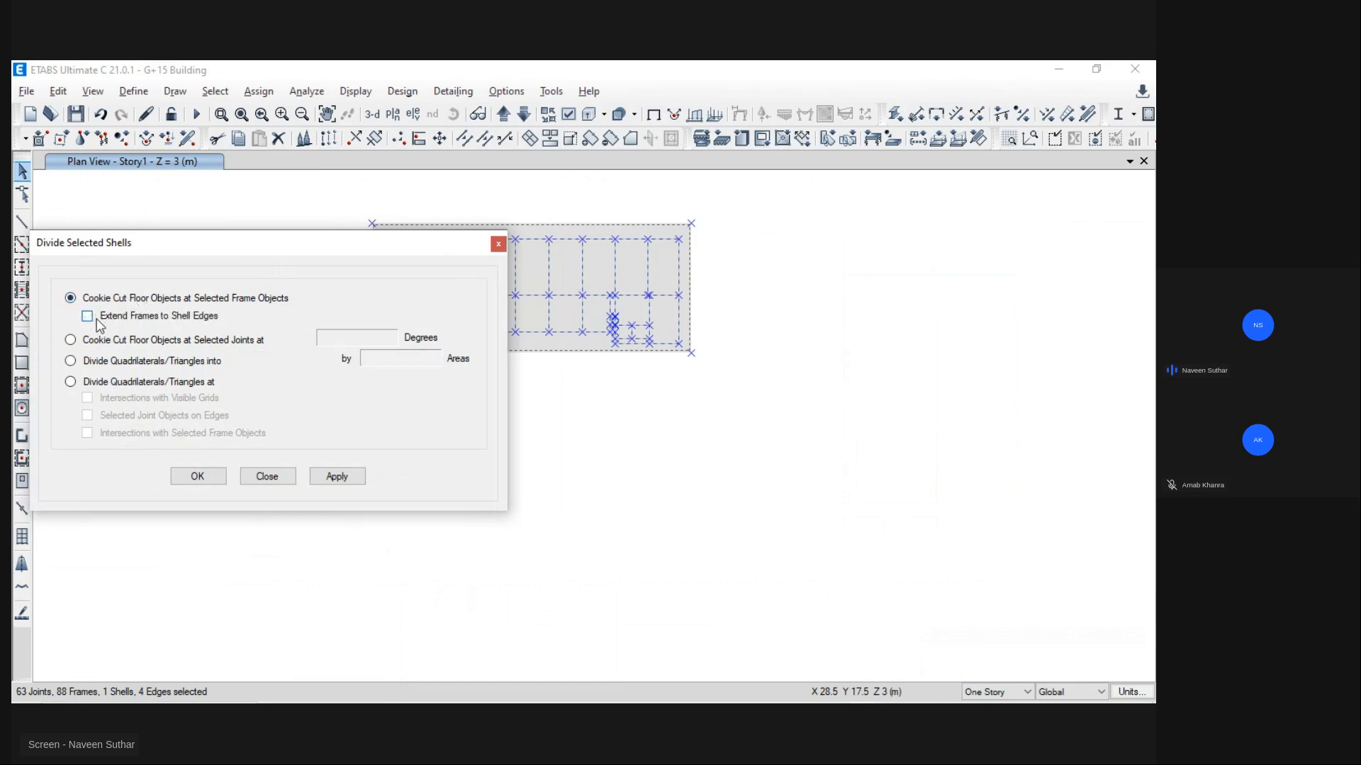
pyautogui.click(211, 472)
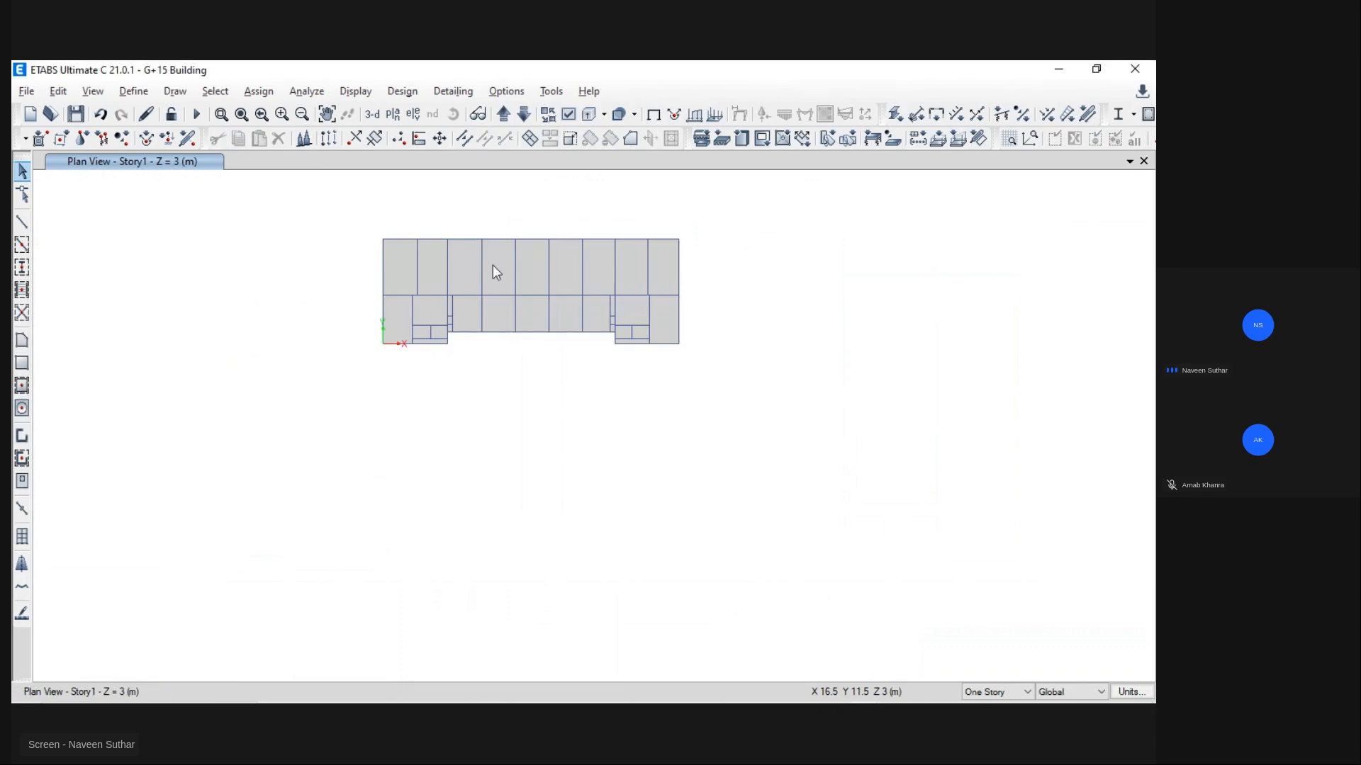
# Step: Select the floor panels one by one to check how the slab is divided between the beams, and clear the selection
pyautogui.scroll(3, 448, 248)
pyautogui.click(335, 268)
pyautogui.click(383, 301)
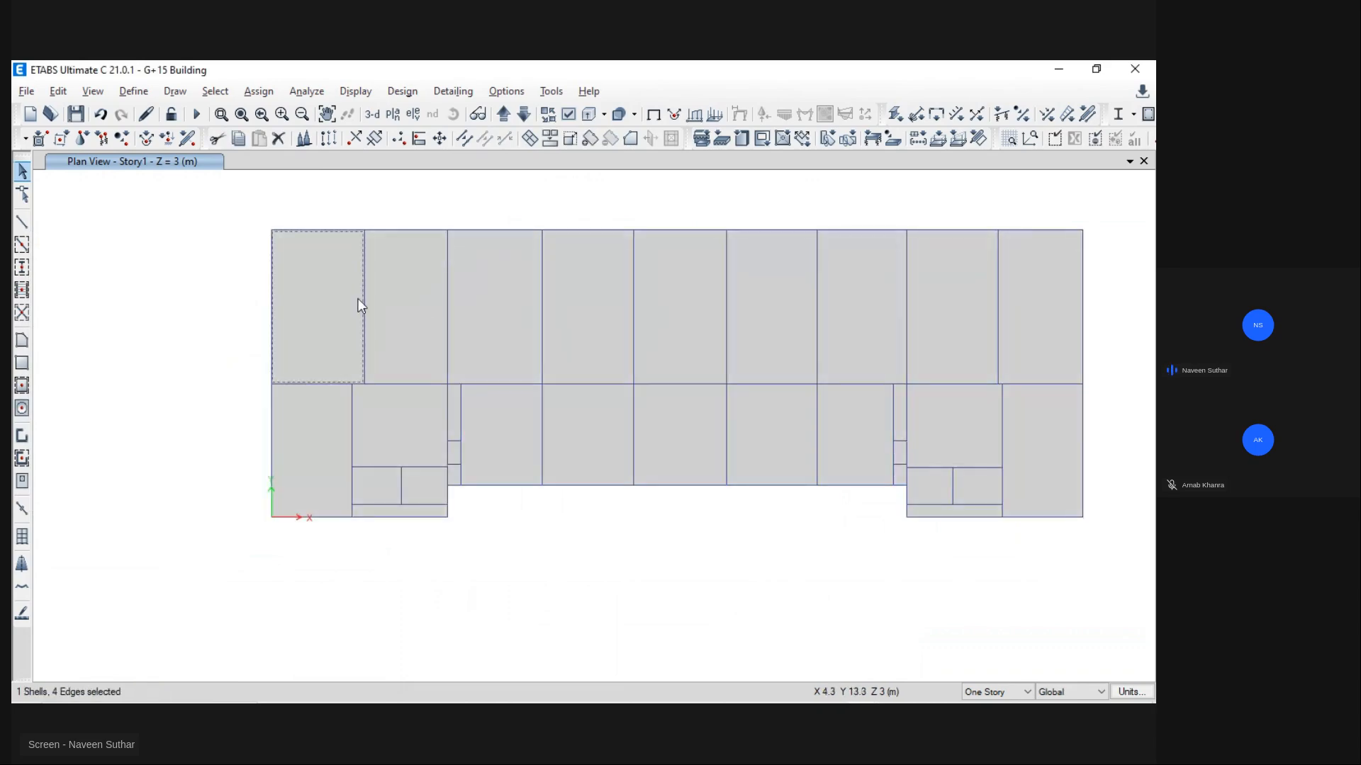
pyautogui.click(496, 303)
pyautogui.click(577, 301)
pyautogui.click(680, 308)
pyautogui.click(757, 316)
pyautogui.click(859, 319)
pyautogui.click(953, 322)
pyautogui.click(1023, 317)
pyautogui.click(1027, 428)
pyautogui.click(953, 429)
pyautogui.click(784, 438)
pyautogui.click(681, 441)
pyautogui.click(523, 454)
pyautogui.click(332, 444)
pyautogui.click(414, 493)
pyautogui.click(438, 514)
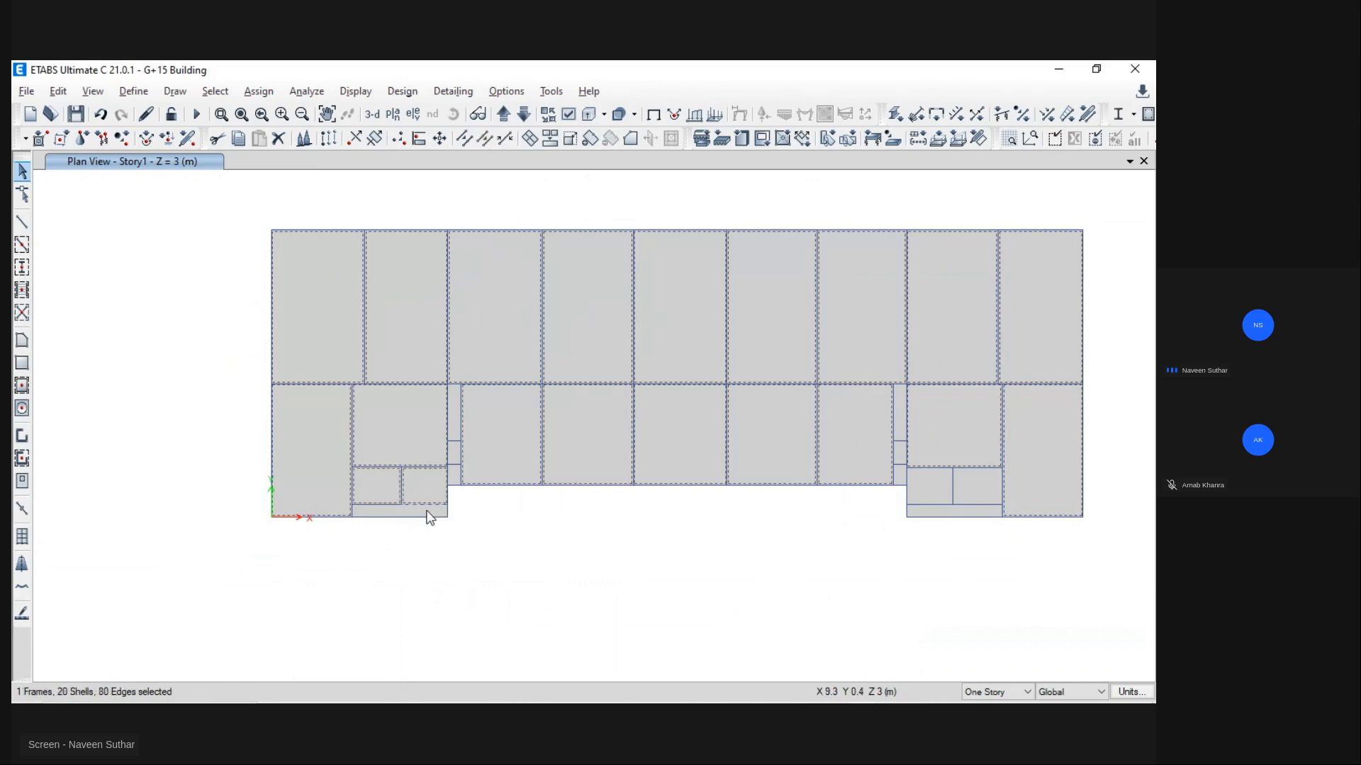
pyautogui.click(427, 504)
pyautogui.press('Escape')
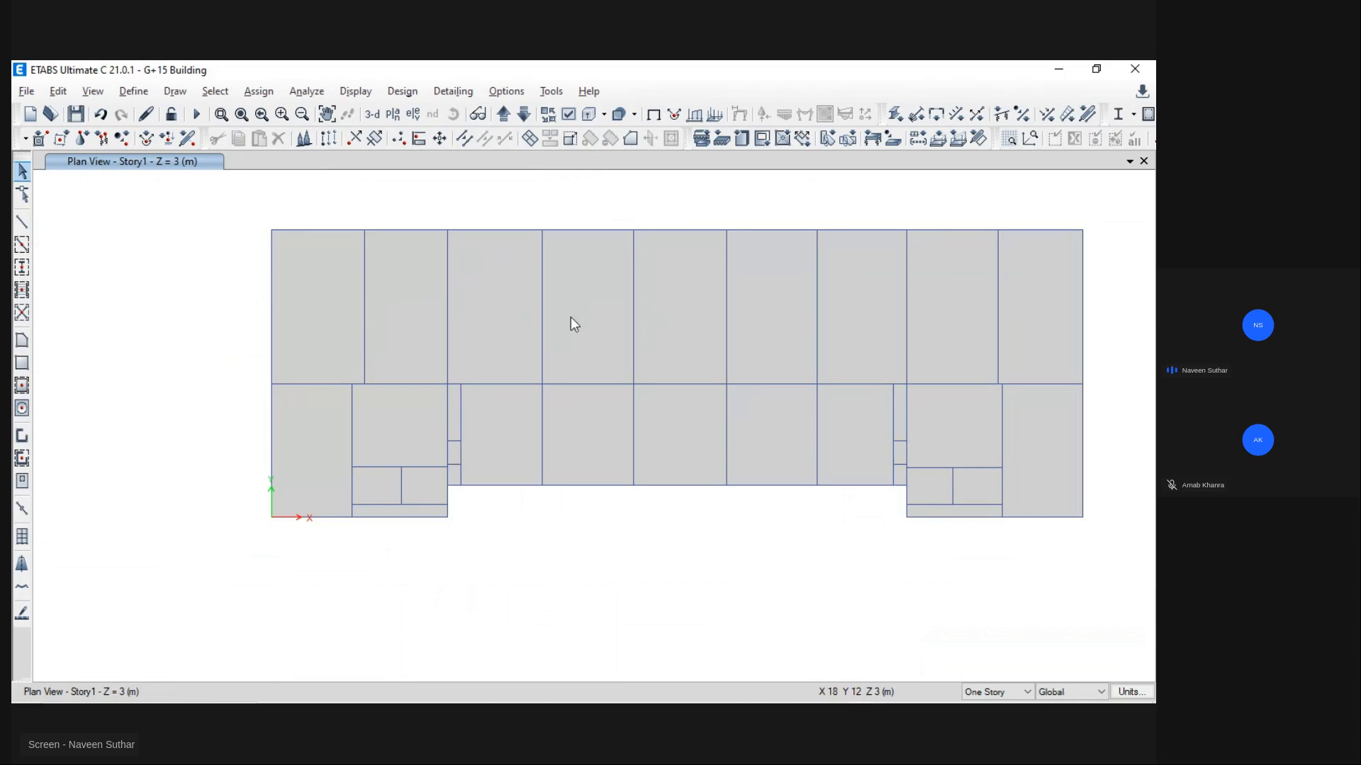
# Step: Select the overlapping full-outline floor F16 from the stacked objects and delete it
pyautogui.moveTo(571, 316); pyautogui.dragTo(432, 322, button='middle')
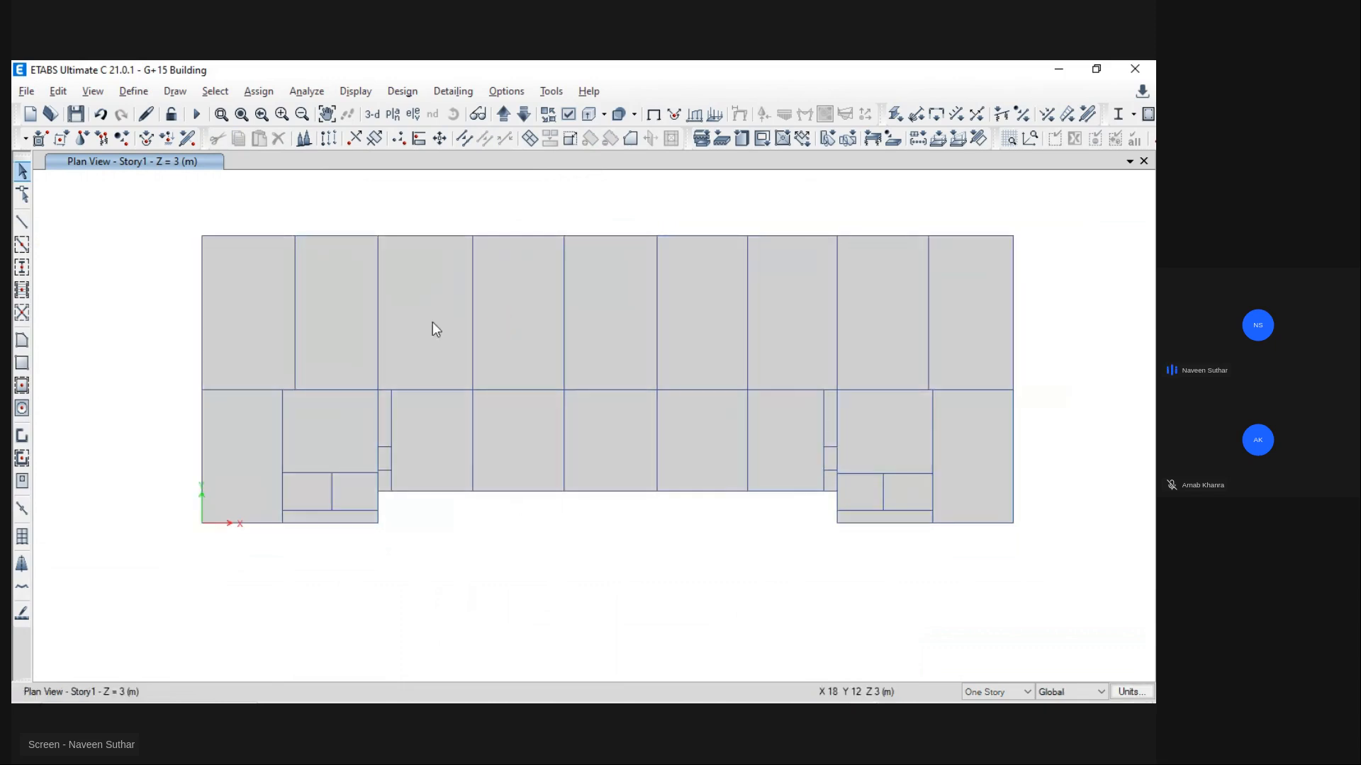
pyautogui.keyDown('ctrl'); pyautogui.click(337, 297); pyautogui.keyUp('ctrl')
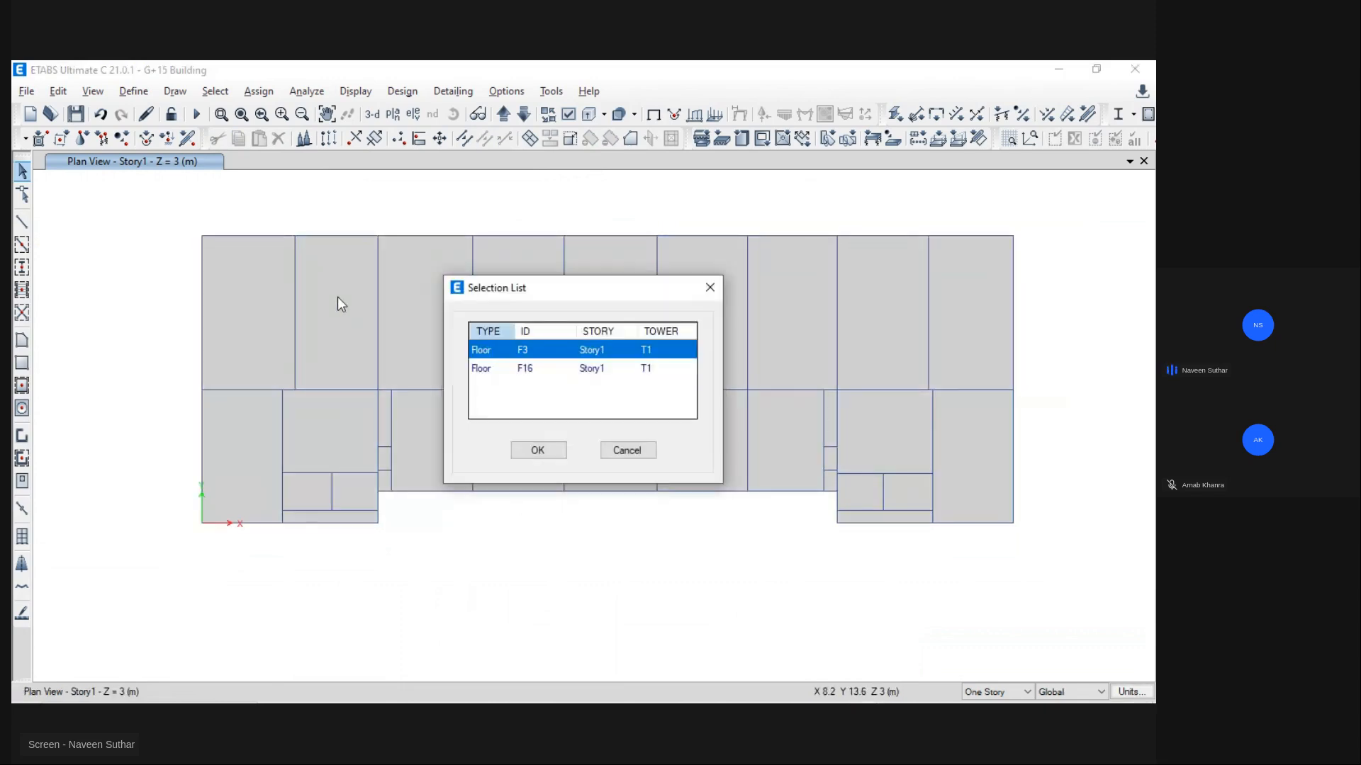
pyautogui.click(510, 370)
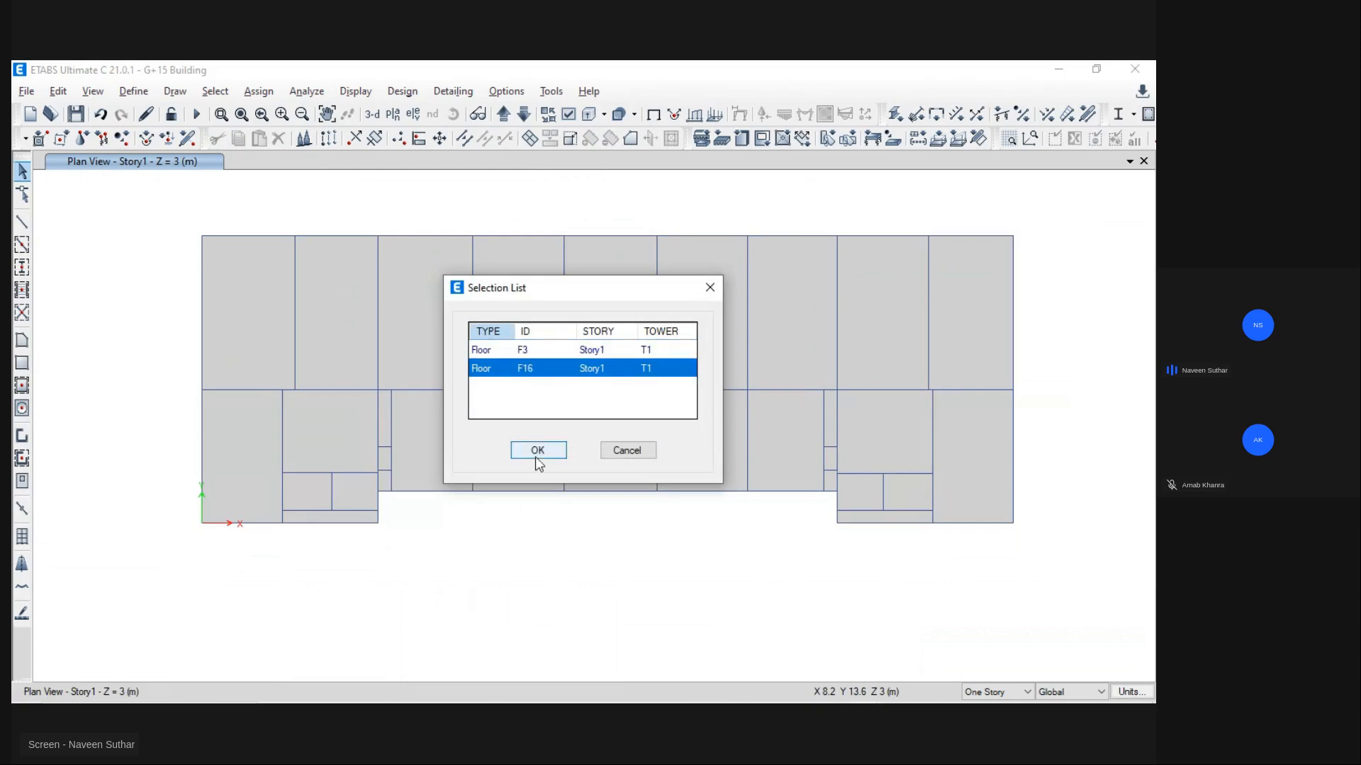
pyautogui.click(538, 452)
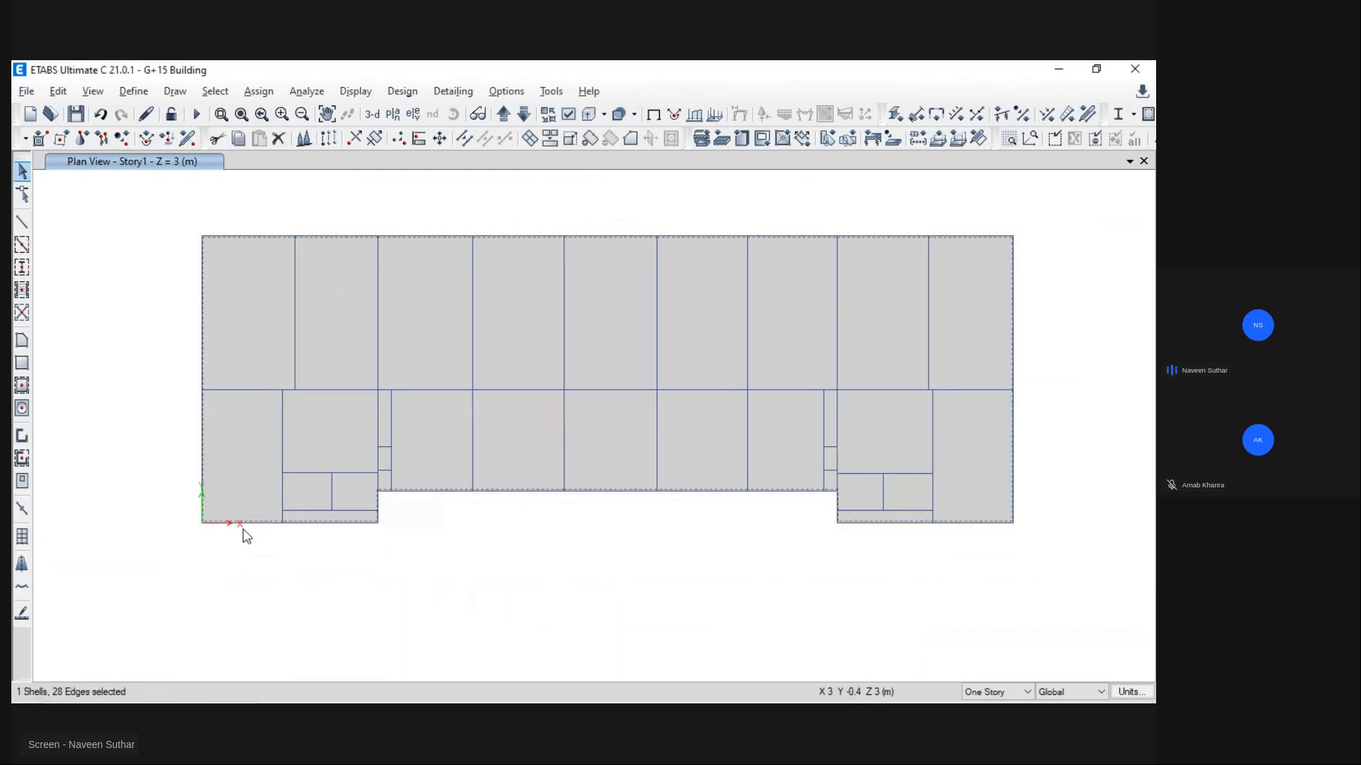
pyautogui.click(916, 504)
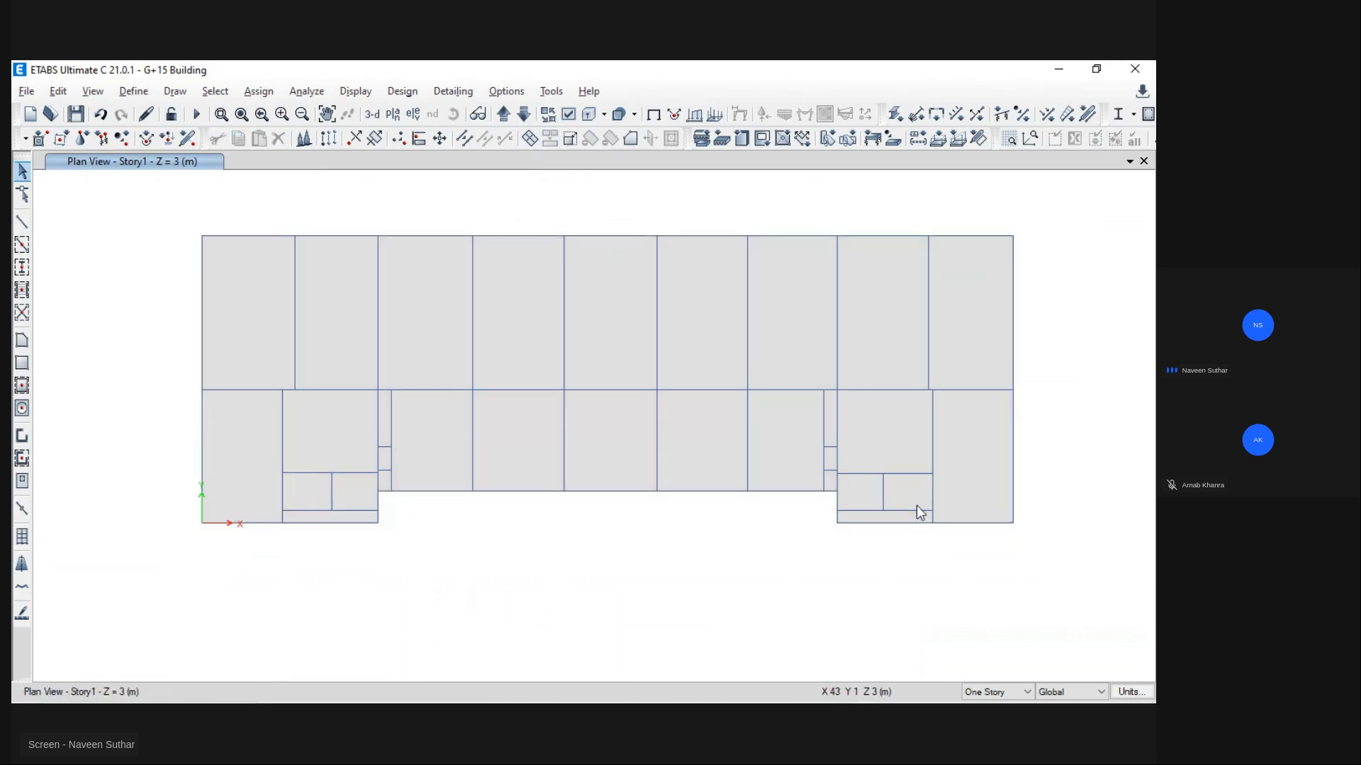
# Step: Recheck the individual floor panels in both rows after removing the overlapping floor, and clear the selection
pyautogui.click(287, 316)
pyautogui.click(347, 316)
pyautogui.click(440, 316)
pyautogui.click(524, 317)
pyautogui.click(815, 319)
pyautogui.click(925, 324)
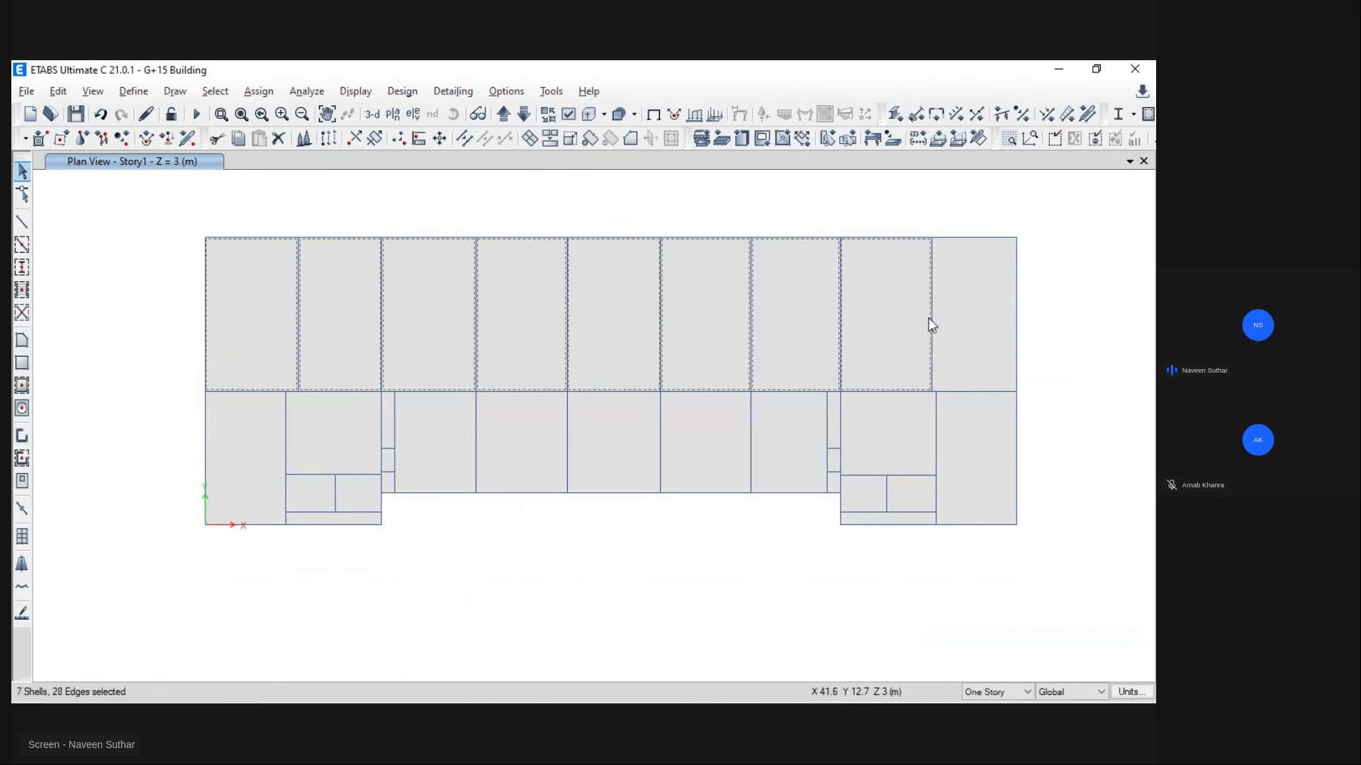
pyautogui.click(970, 461)
pyautogui.click(887, 432)
pyautogui.click(811, 440)
pyautogui.click(705, 436)
pyautogui.click(603, 431)
pyautogui.click(521, 440)
pyautogui.click(397, 435)
pyautogui.click(298, 495)
pyautogui.click(360, 494)
pyautogui.click(356, 523)
pyautogui.press('Escape')
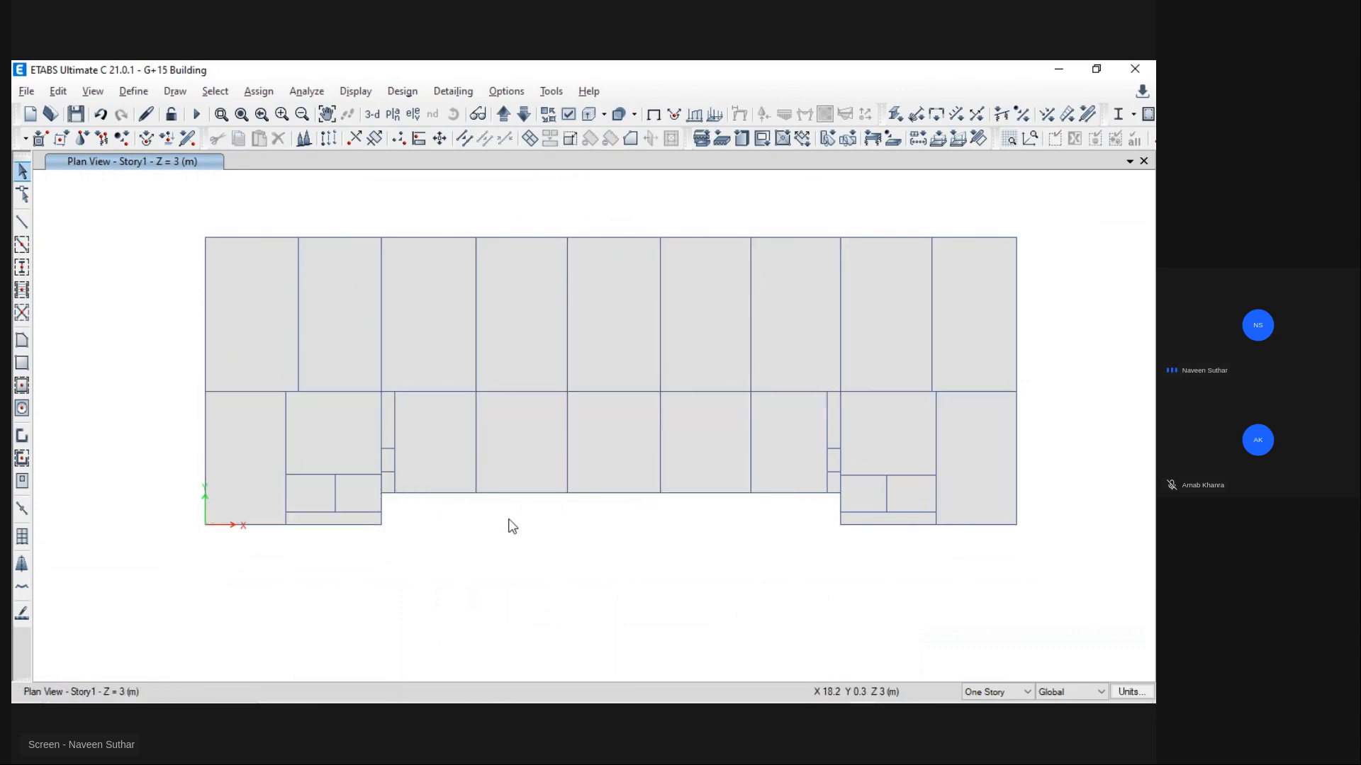
pyautogui.moveTo(514, 401); pyautogui.dragTo(516, 419, button='middle')
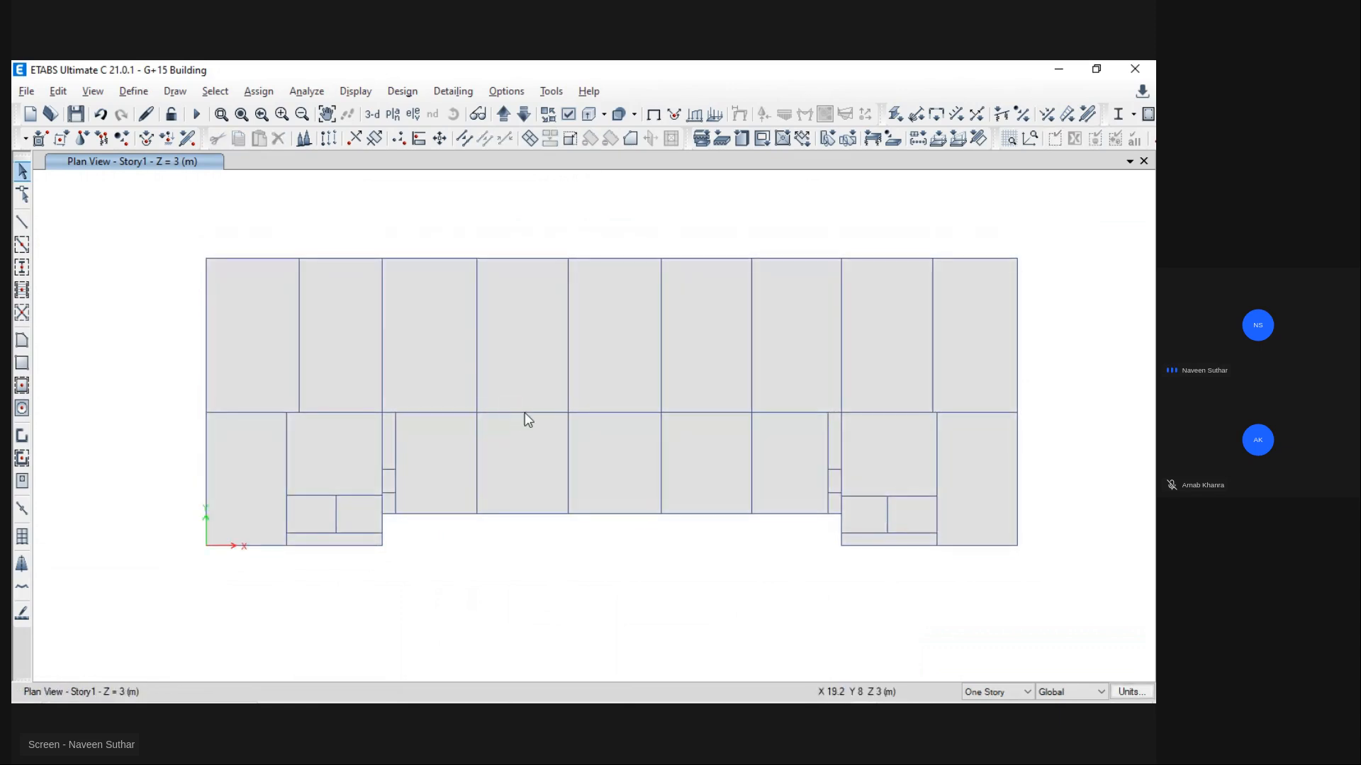
# Step: Start Quick Draw Columns with the section property C 500X1000 M30
pyautogui.hotkey('alt', 'Tab')
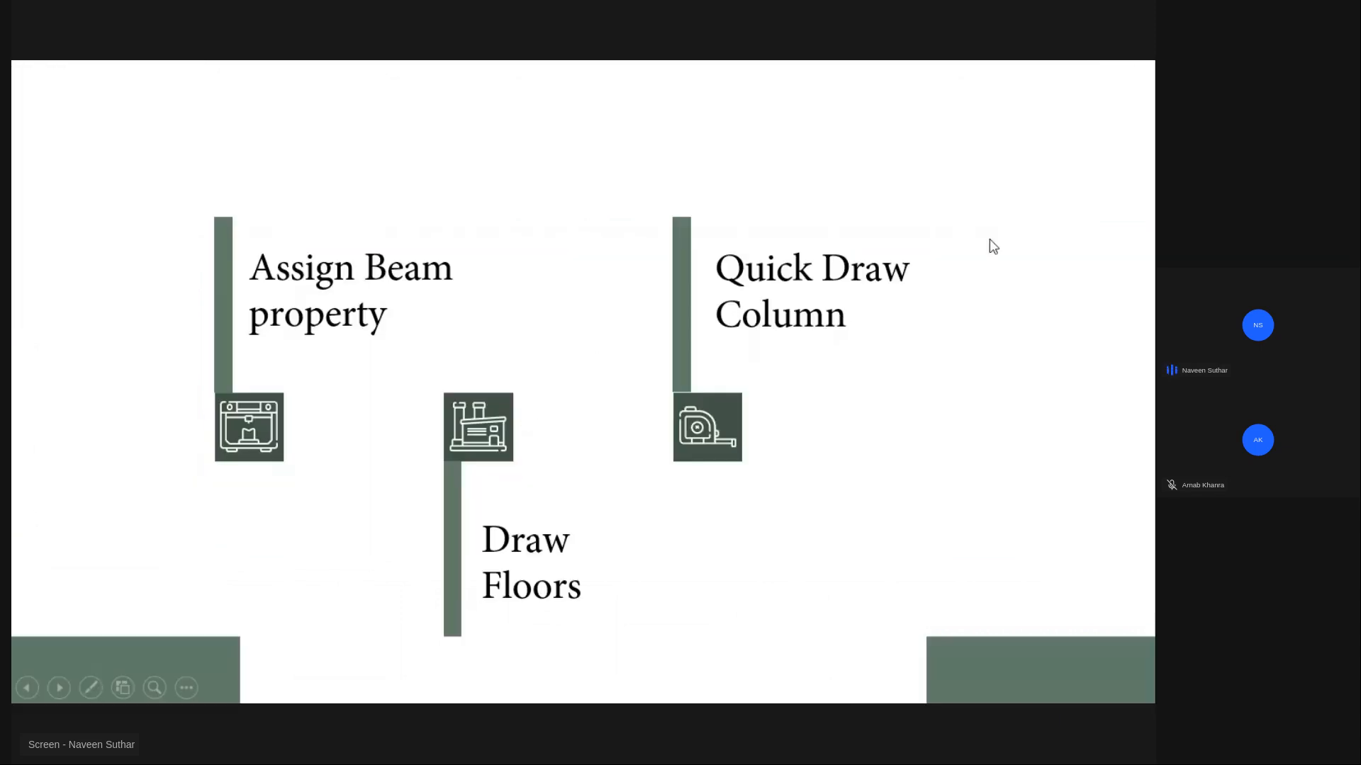
pyautogui.hotkey('alt', 'Tab')
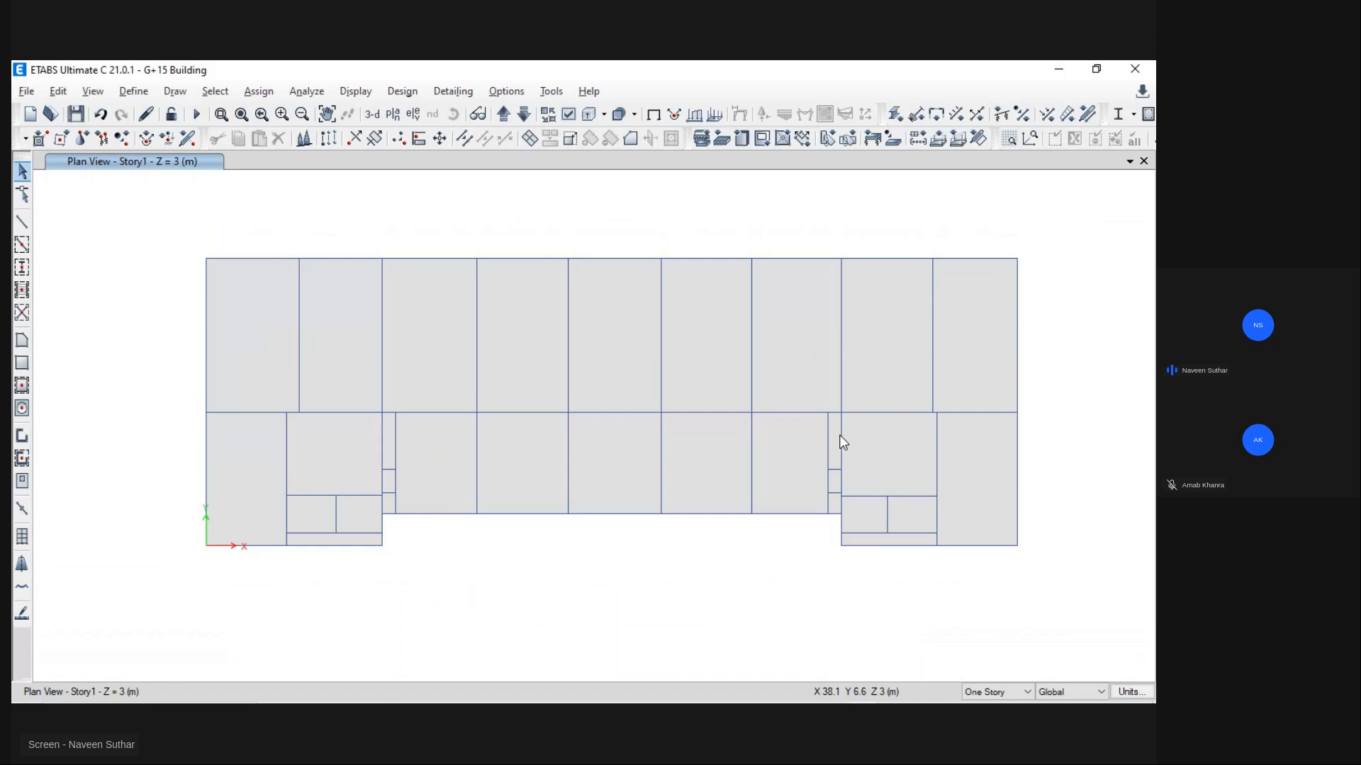
pyautogui.moveTo(273, 279); pyautogui.dragTo(265, 292, button='middle')
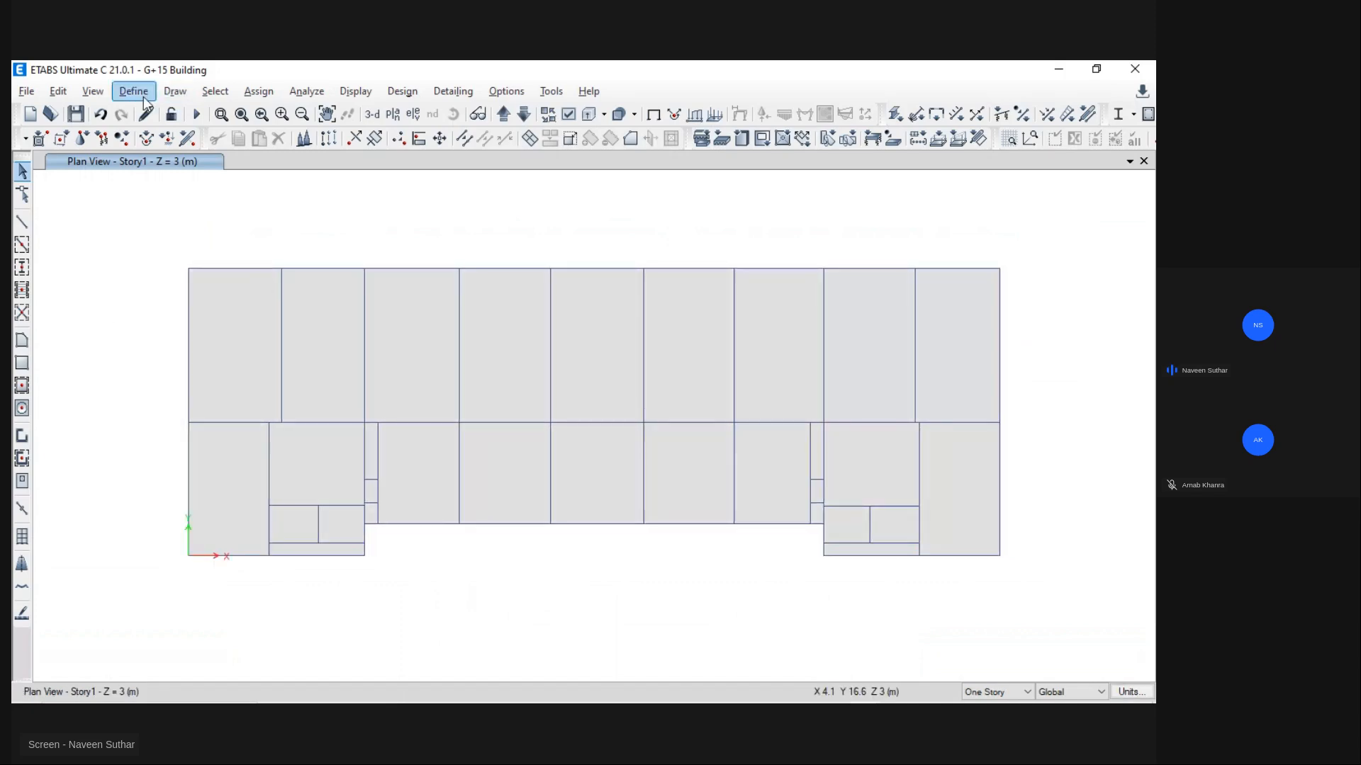
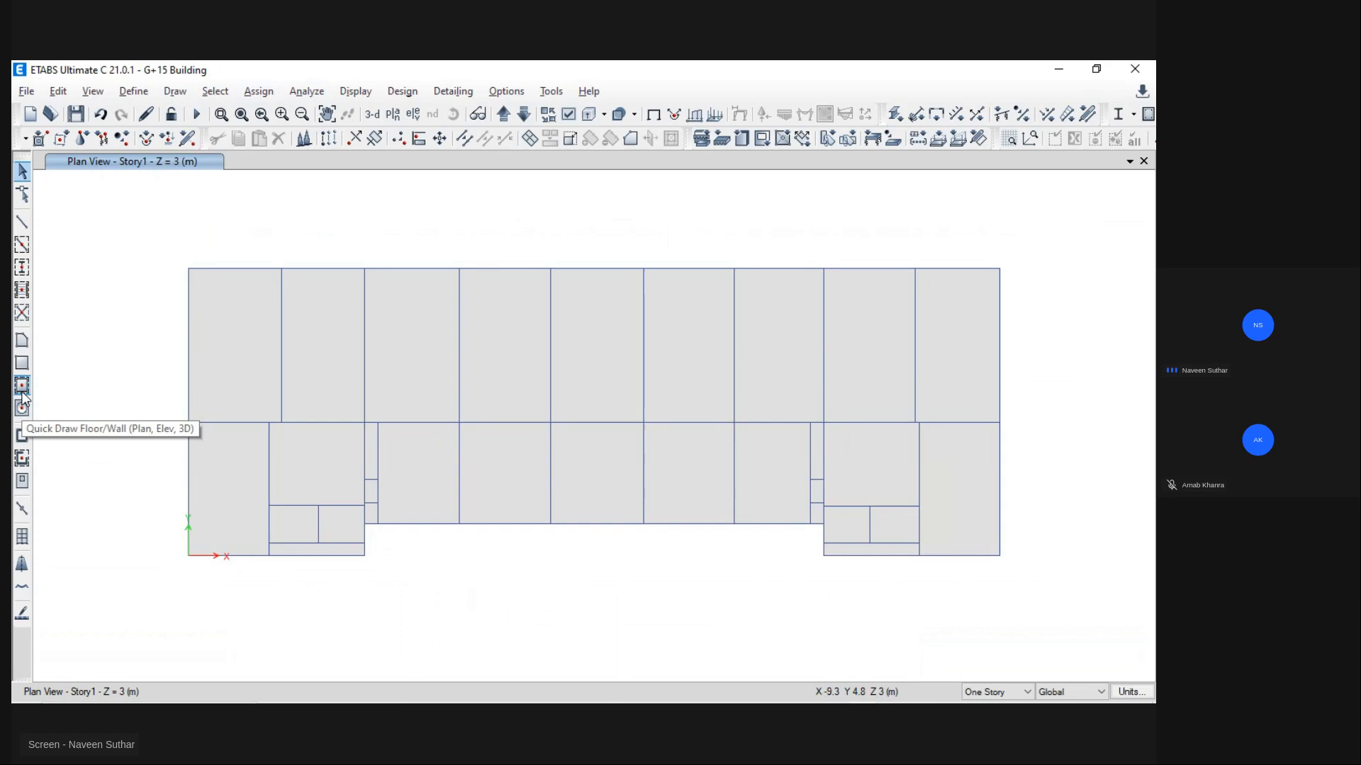
pyautogui.click(22, 267)
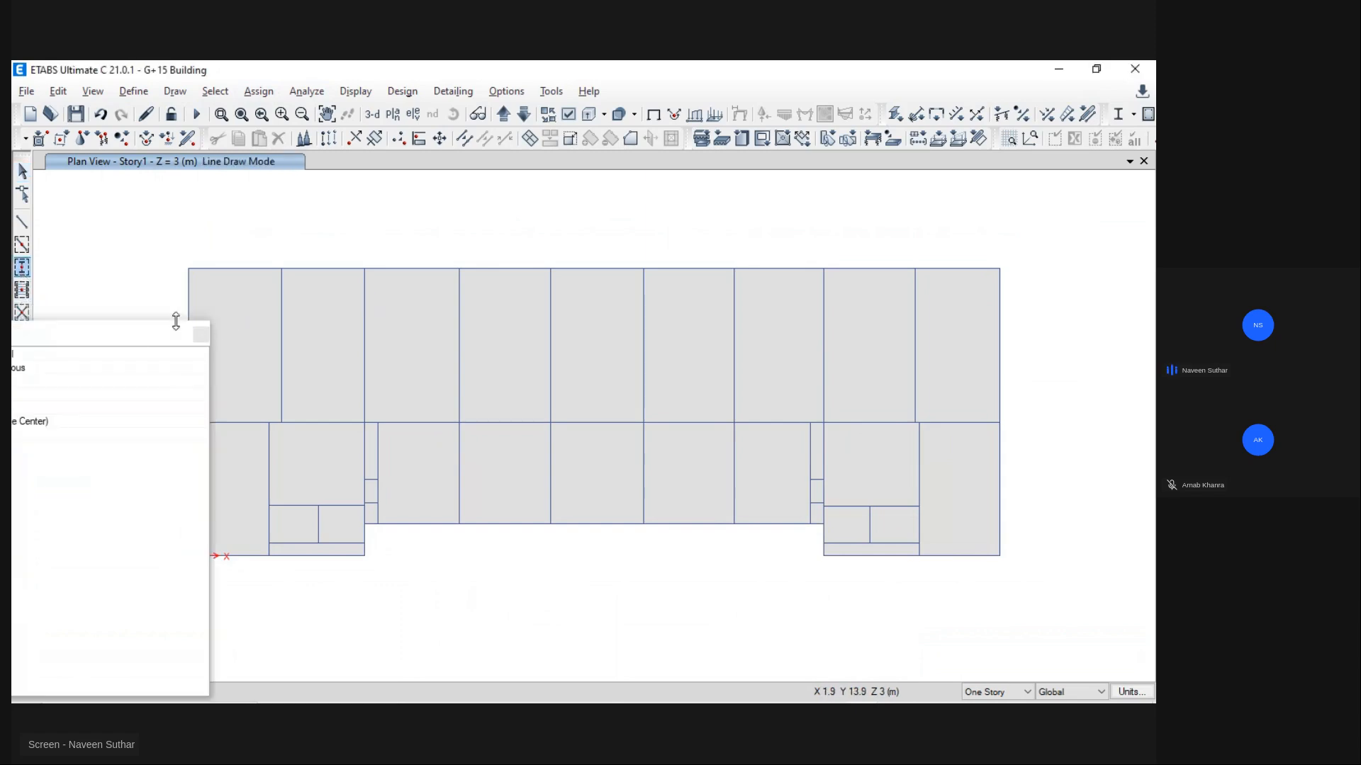
pyautogui.click(460, 284)
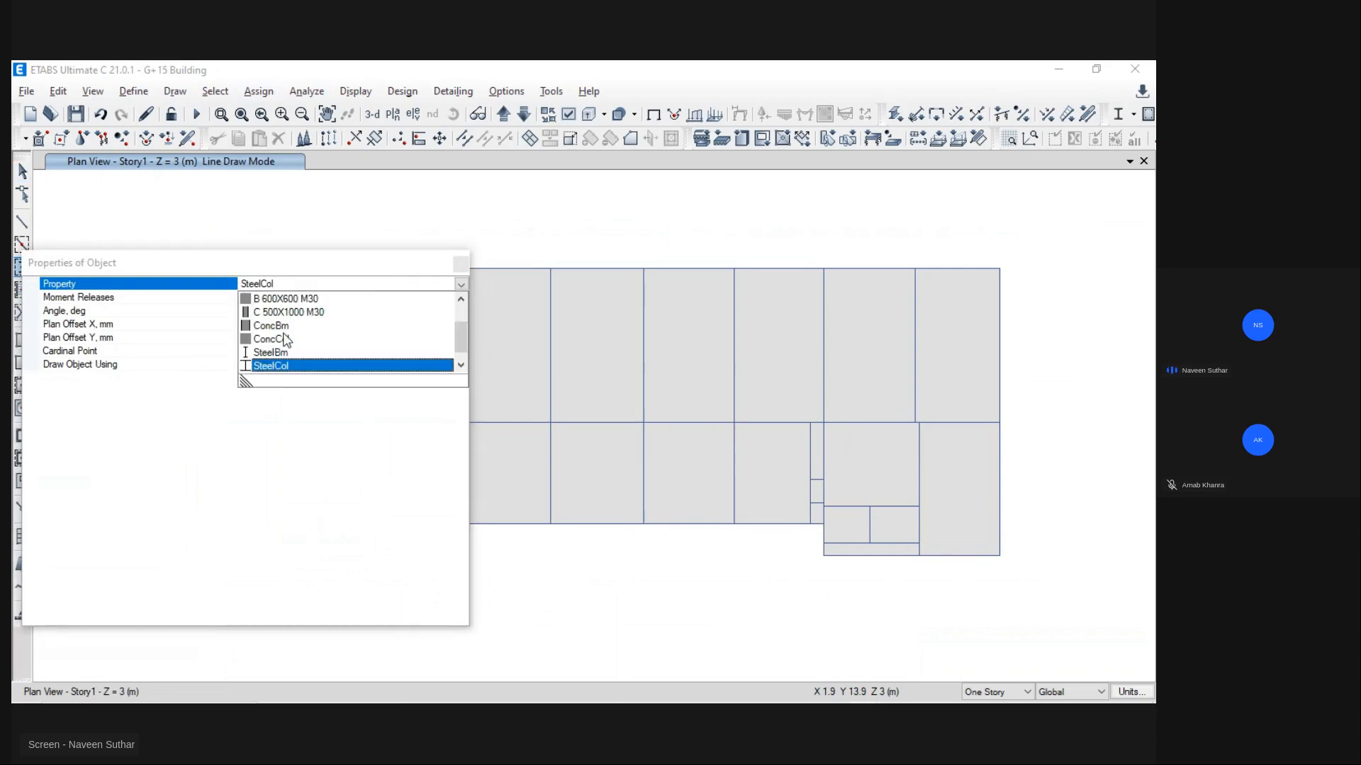
pyautogui.click(296, 312)
pyautogui.moveTo(387, 263); pyautogui.dragTo(167, 270)
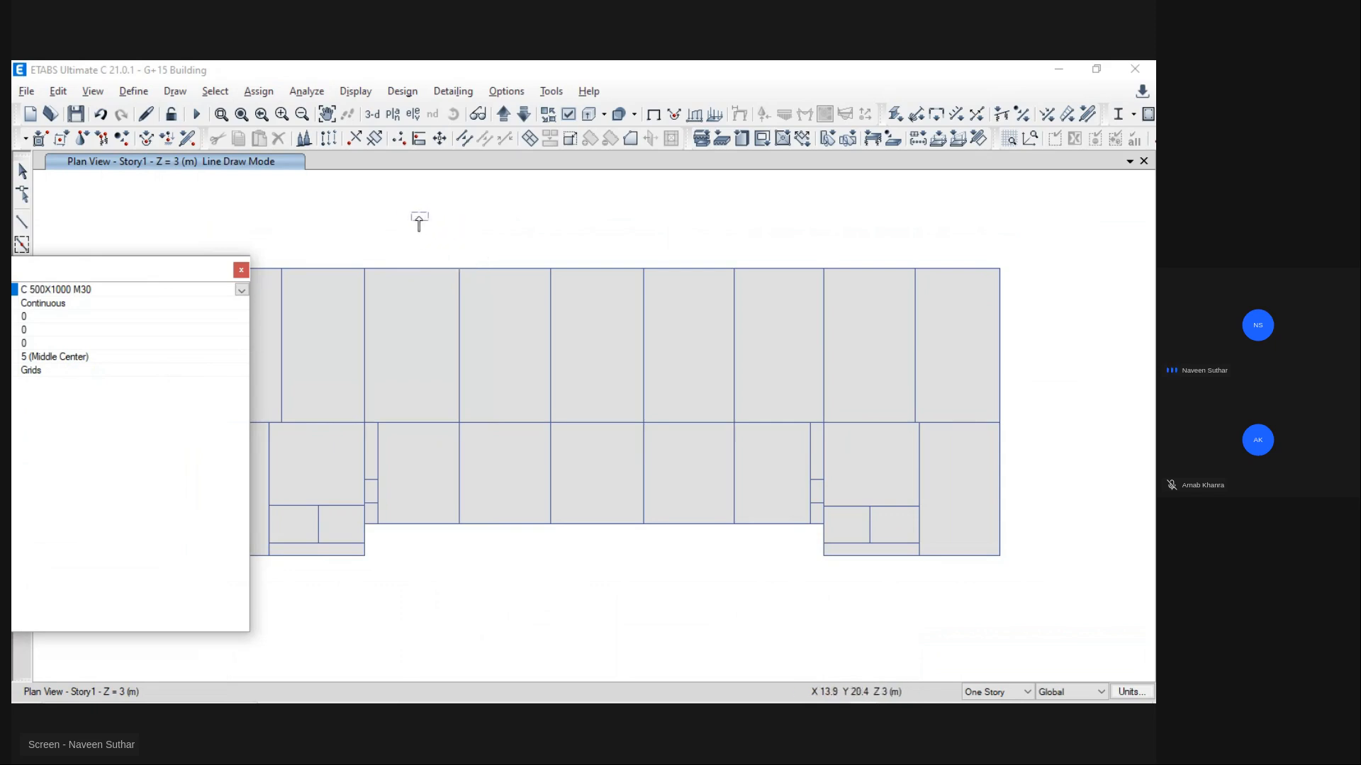
# Step: Switch to the AutoCAD framing plan to examine the positions and orientation of the columns along grid line 1, and return to ETABS
pyautogui.hotkey('alt', 'Tab')
pyautogui.hotkey('alt', 'Tab')
pyautogui.hotkey('alt', 'Tab')
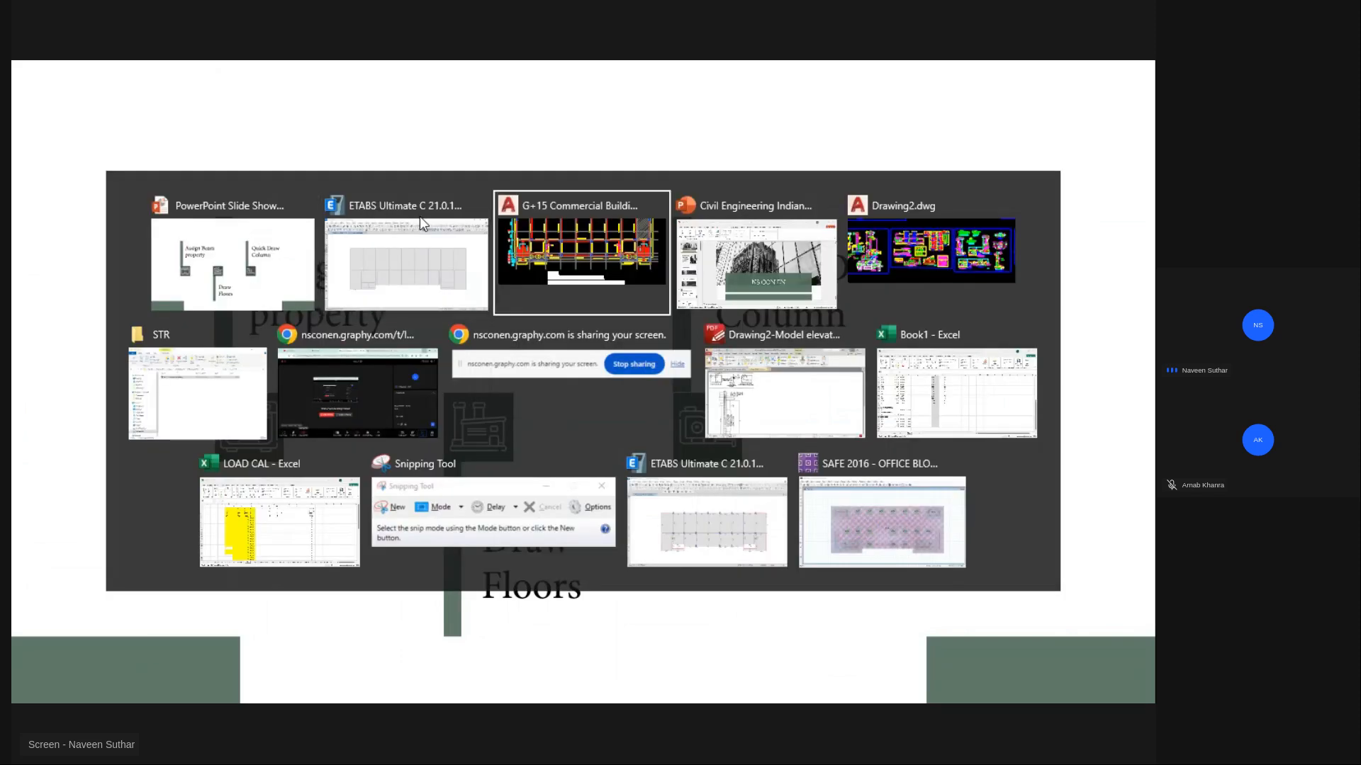
pyautogui.moveTo(488, 299); pyautogui.dragTo(557, 568, button='middle')
pyautogui.scroll(4, 319, 457)
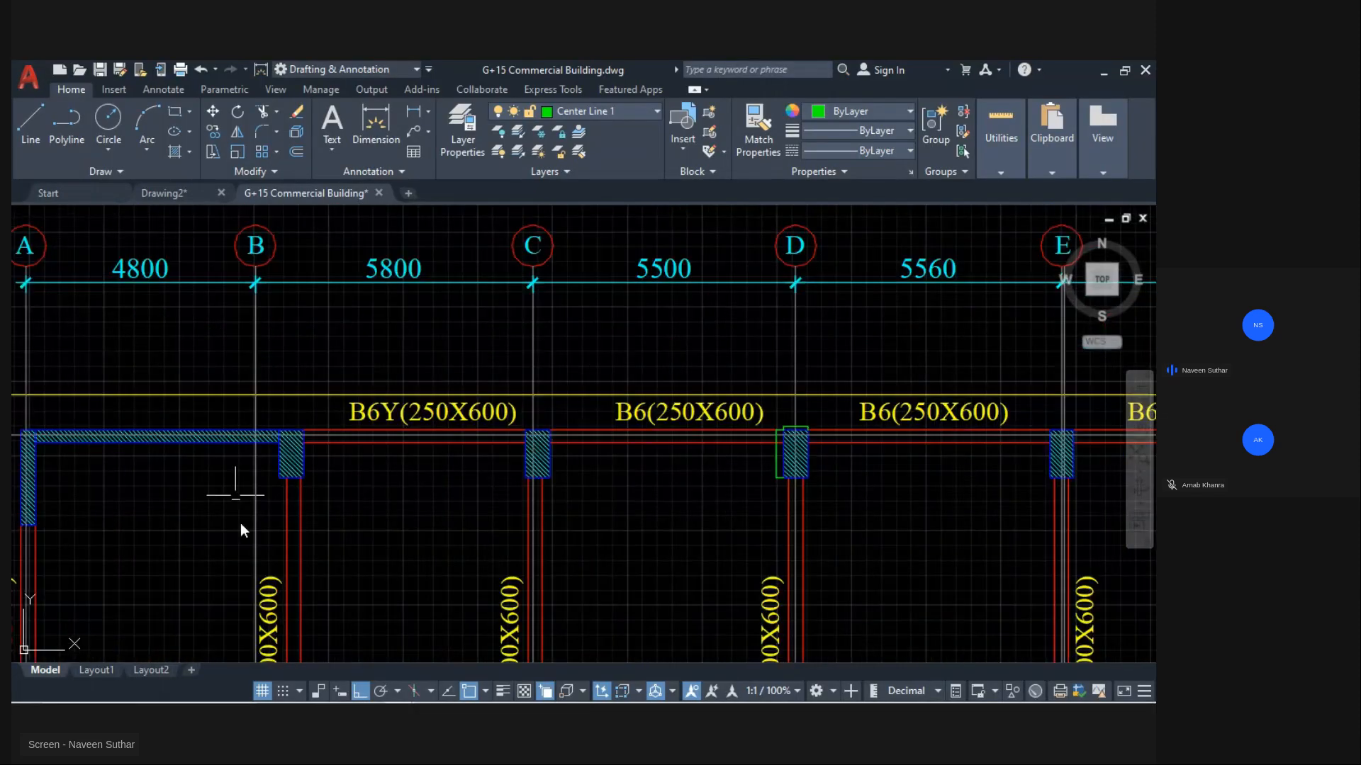
pyautogui.moveTo(988, 434); pyautogui.dragTo(242, 347, button='middle')
pyautogui.moveTo(993, 398)
pyautogui.mouseDown(button='middle')
pyautogui.moveTo(443, 406)
pyautogui.moveTo(465, 413)
pyautogui.mouseUp(button='middle')
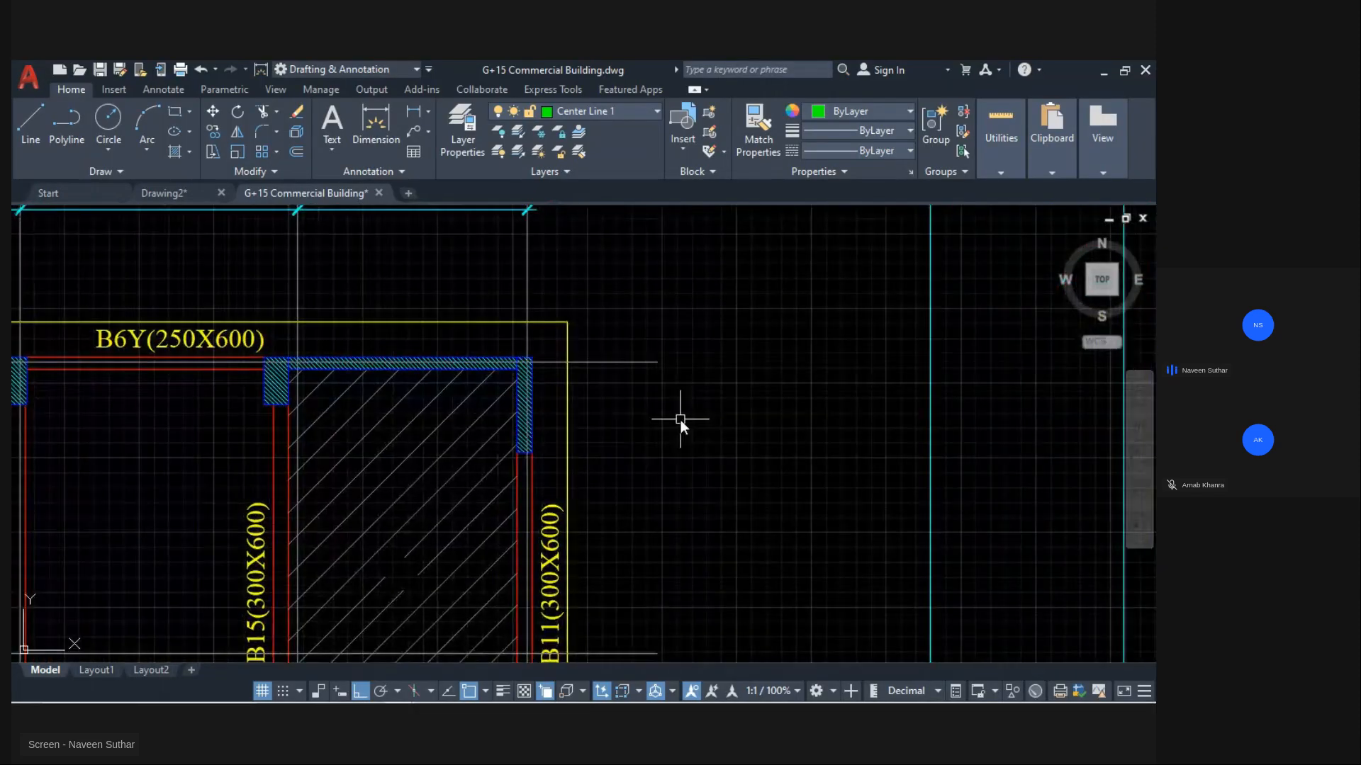
pyautogui.hotkey('alt', 'Tab')
pyautogui.hotkey('alt', 'Tab')
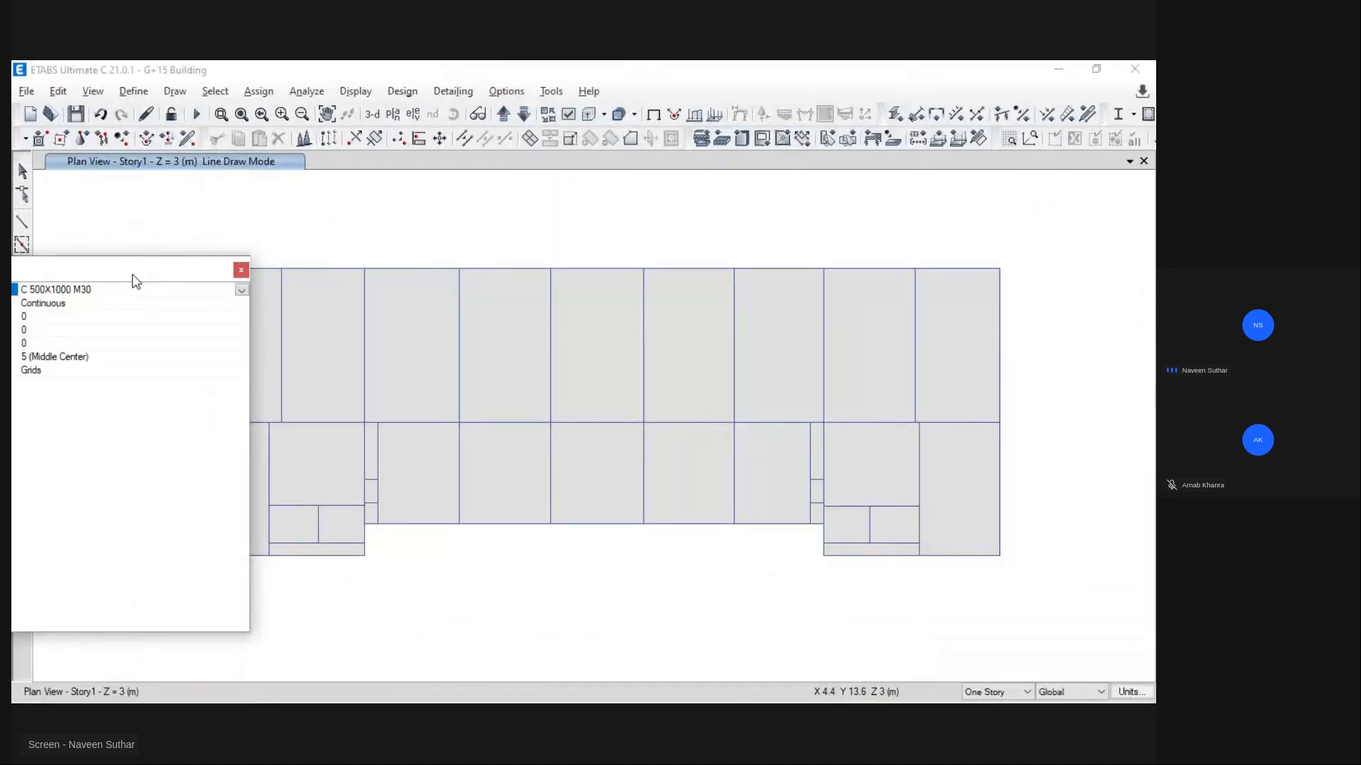
# Step: Set the column angle to 90 degrees and place columns at the interior beam junctions along the plan's upper edge
pyautogui.moveTo(132, 275); pyautogui.dragTo(429, 275)
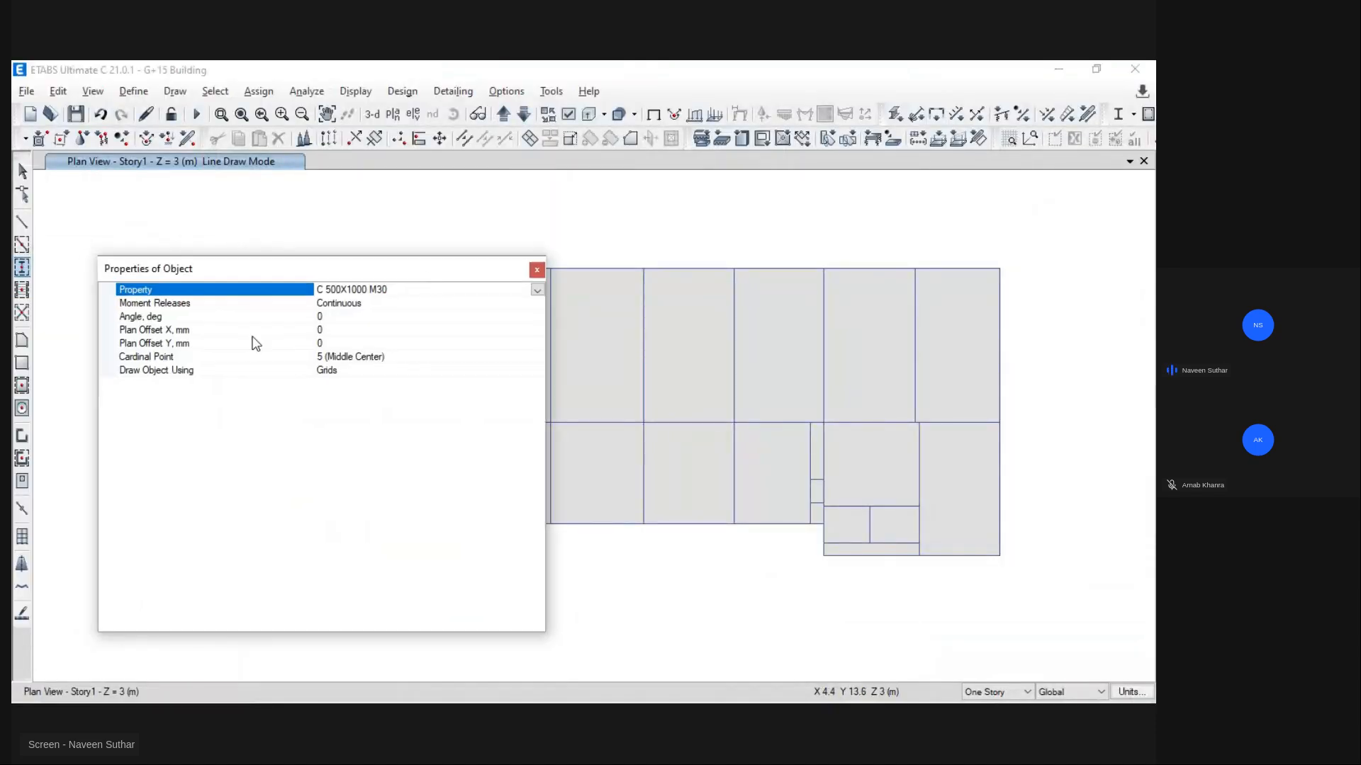
pyautogui.click(317, 316)
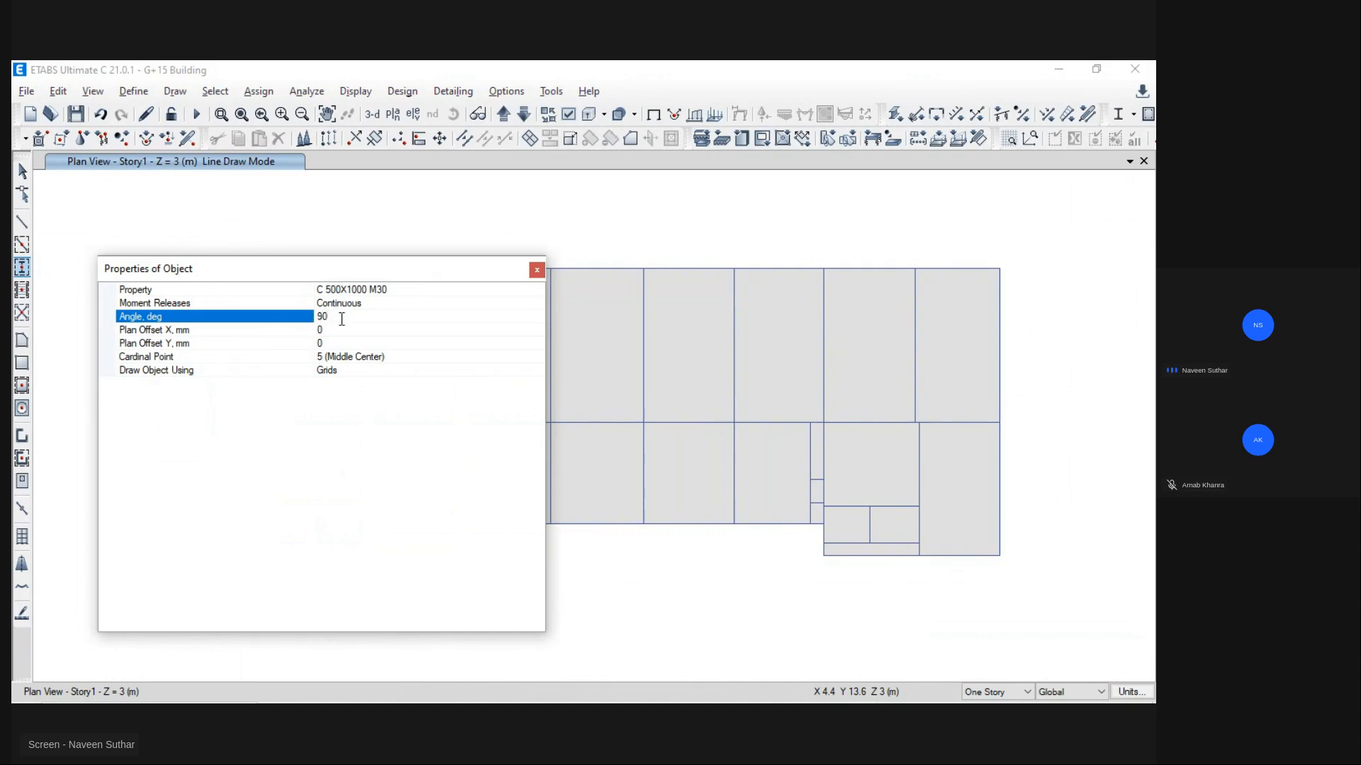
pyautogui.moveTo(414, 271); pyautogui.dragTo(41, 282)
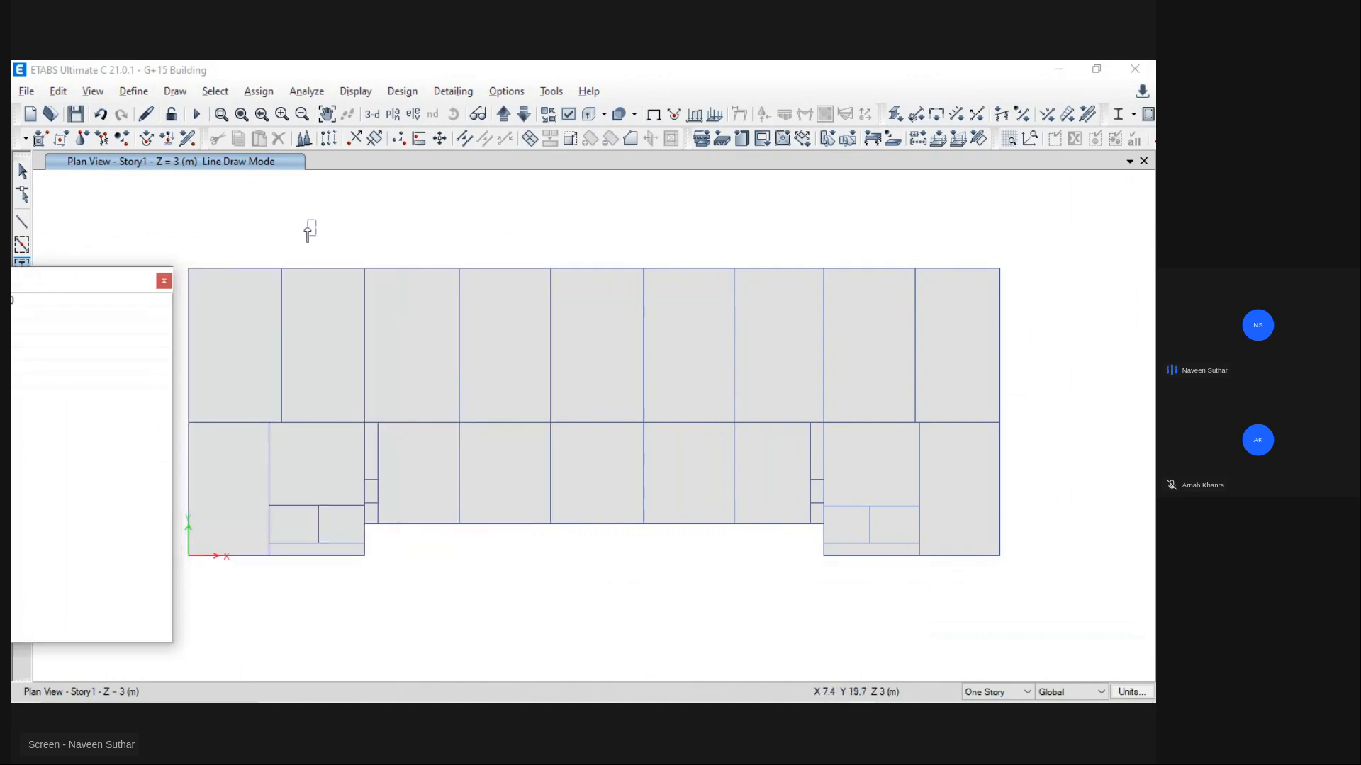
pyautogui.click(282, 269)
pyautogui.click(365, 270)
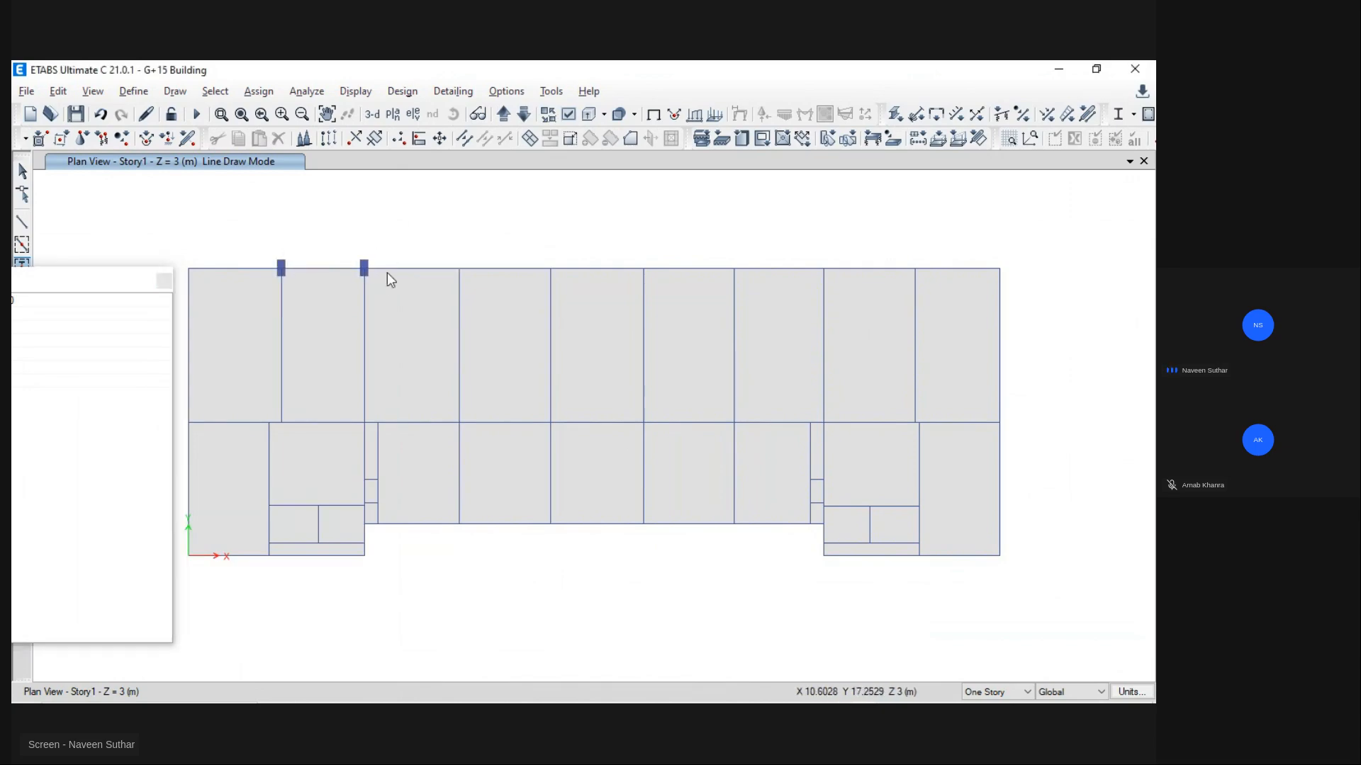
pyautogui.click(458, 269)
pyautogui.click(550, 268)
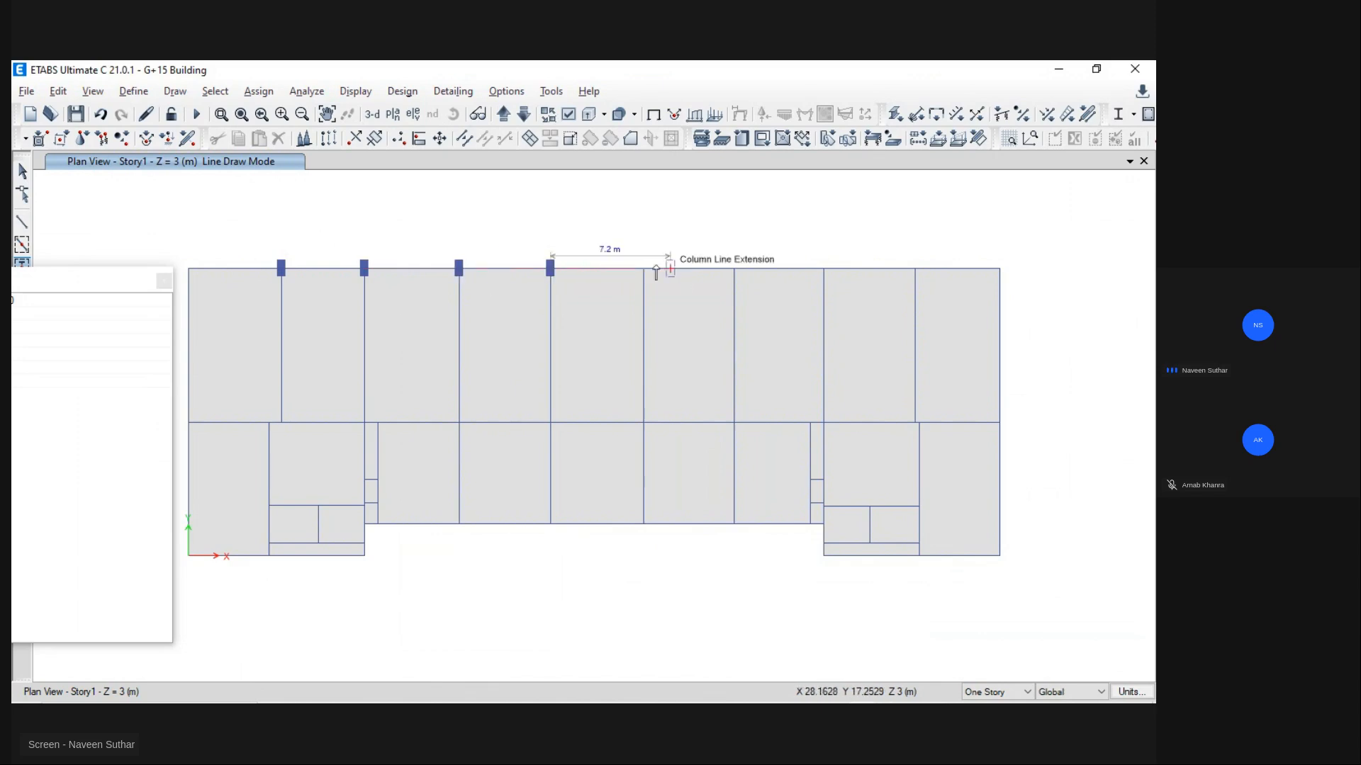
pyautogui.click(733, 268)
pyautogui.click(824, 269)
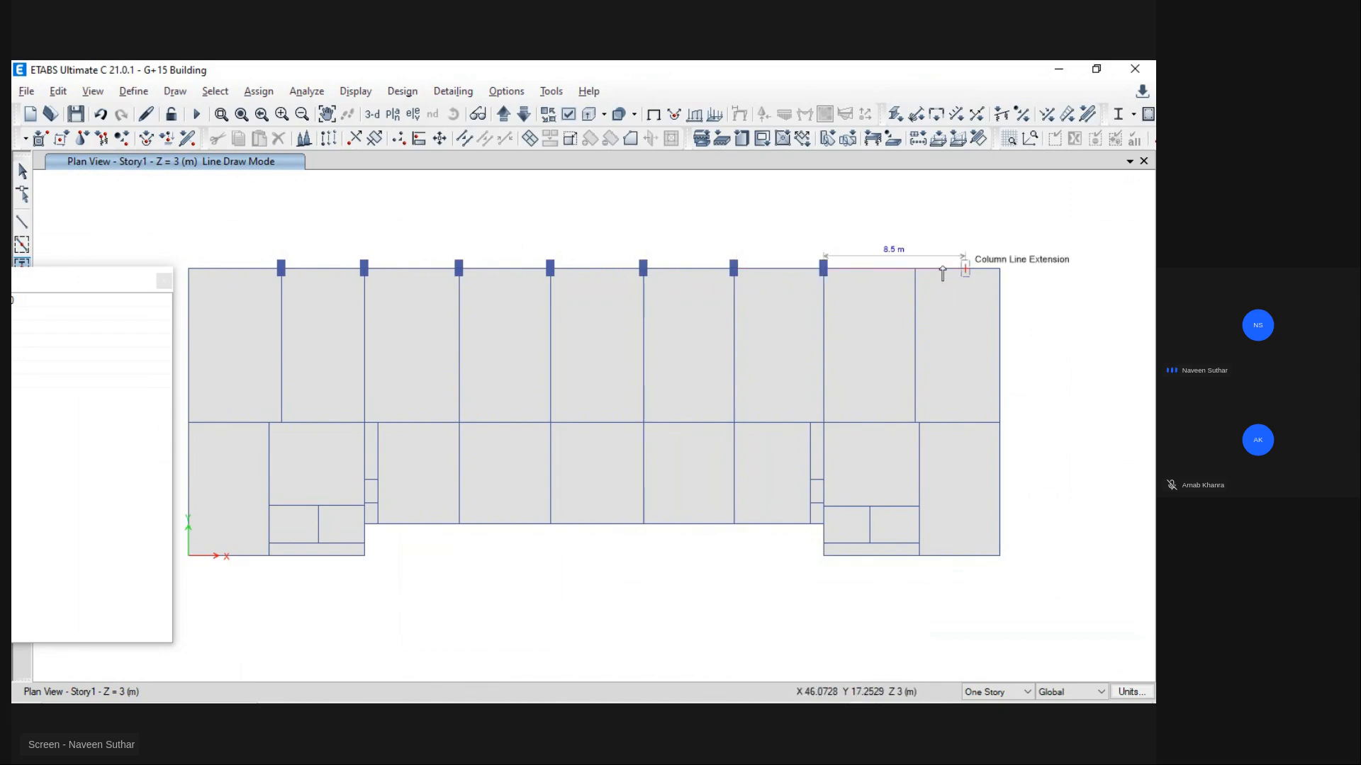
# Step: Switch to the AutoCAD framing plan to examine the column layout on grid line 3 and the lower beam line, and return to ETABS
pyautogui.hotkey('alt', 'Tab')
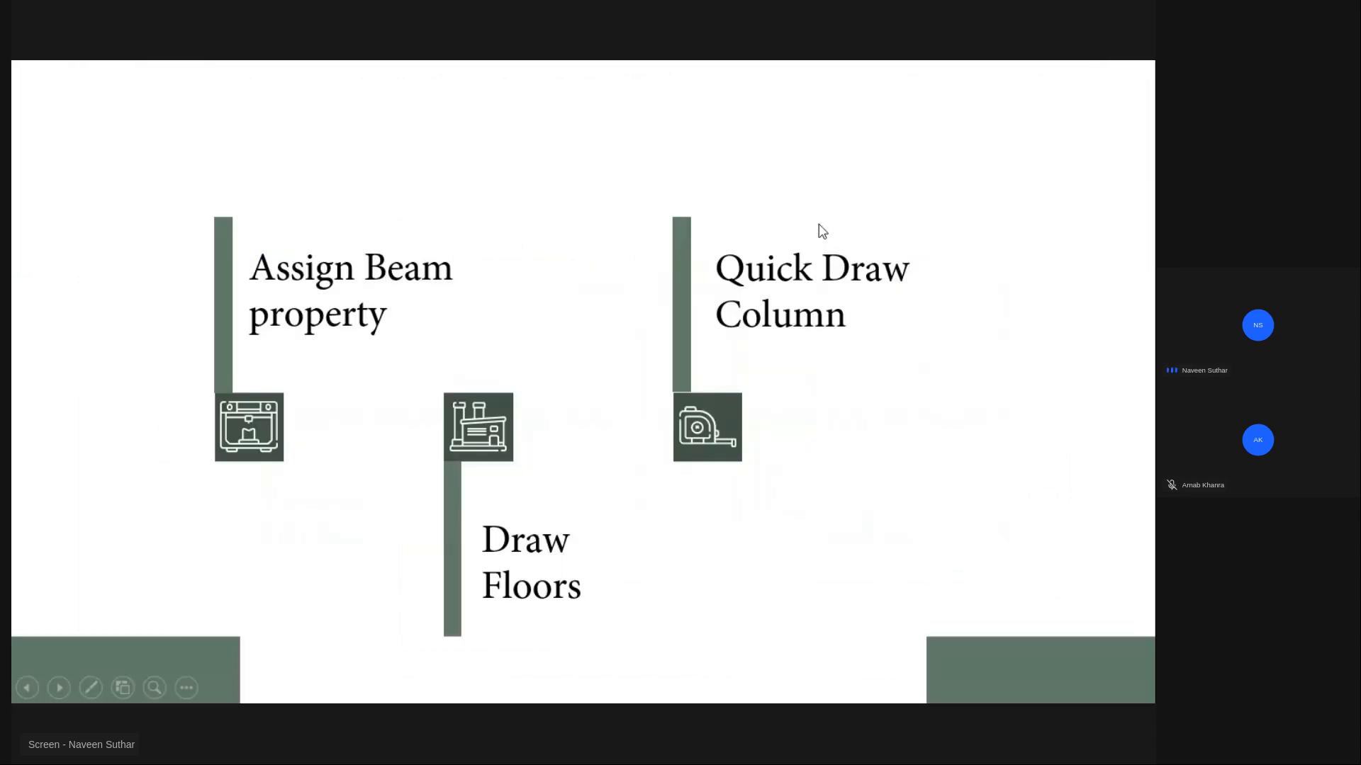
pyautogui.hotkey('alt', 'Tab')
pyautogui.scroll(-4, 622, 312)
pyautogui.moveTo(623, 313); pyautogui.dragTo(967, 248, button='middle')
pyautogui.scroll(4, 624, 389)
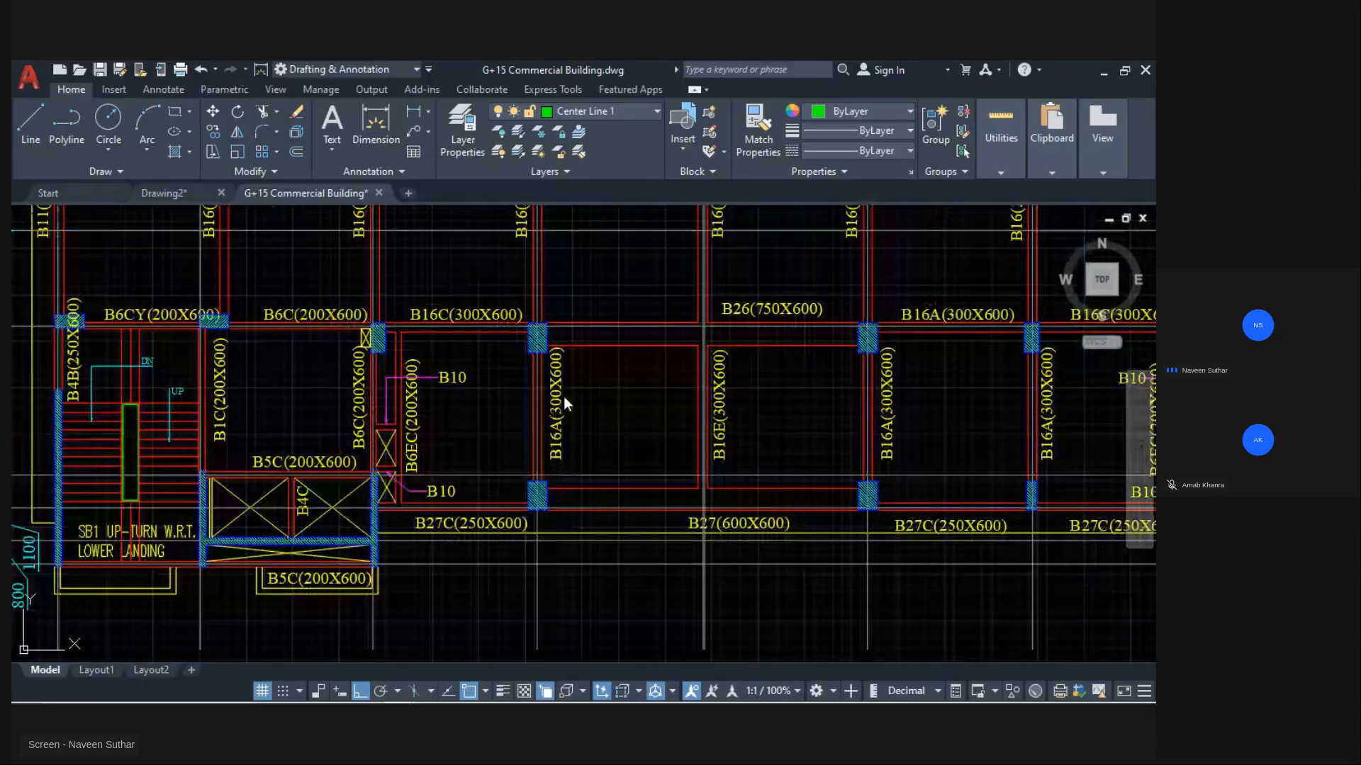
pyautogui.scroll(-3, 585, 414)
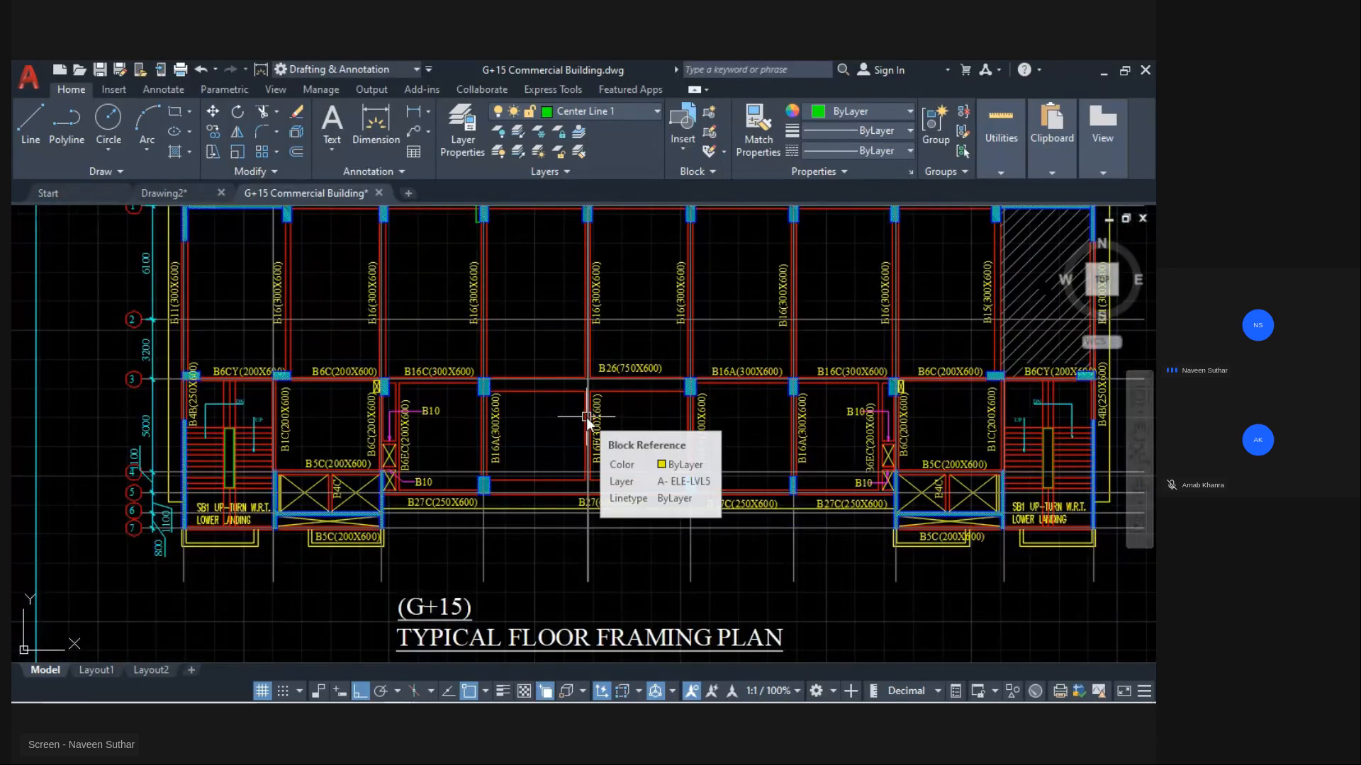
pyautogui.moveTo(594, 422); pyautogui.dragTo(594, 456, button='middle')
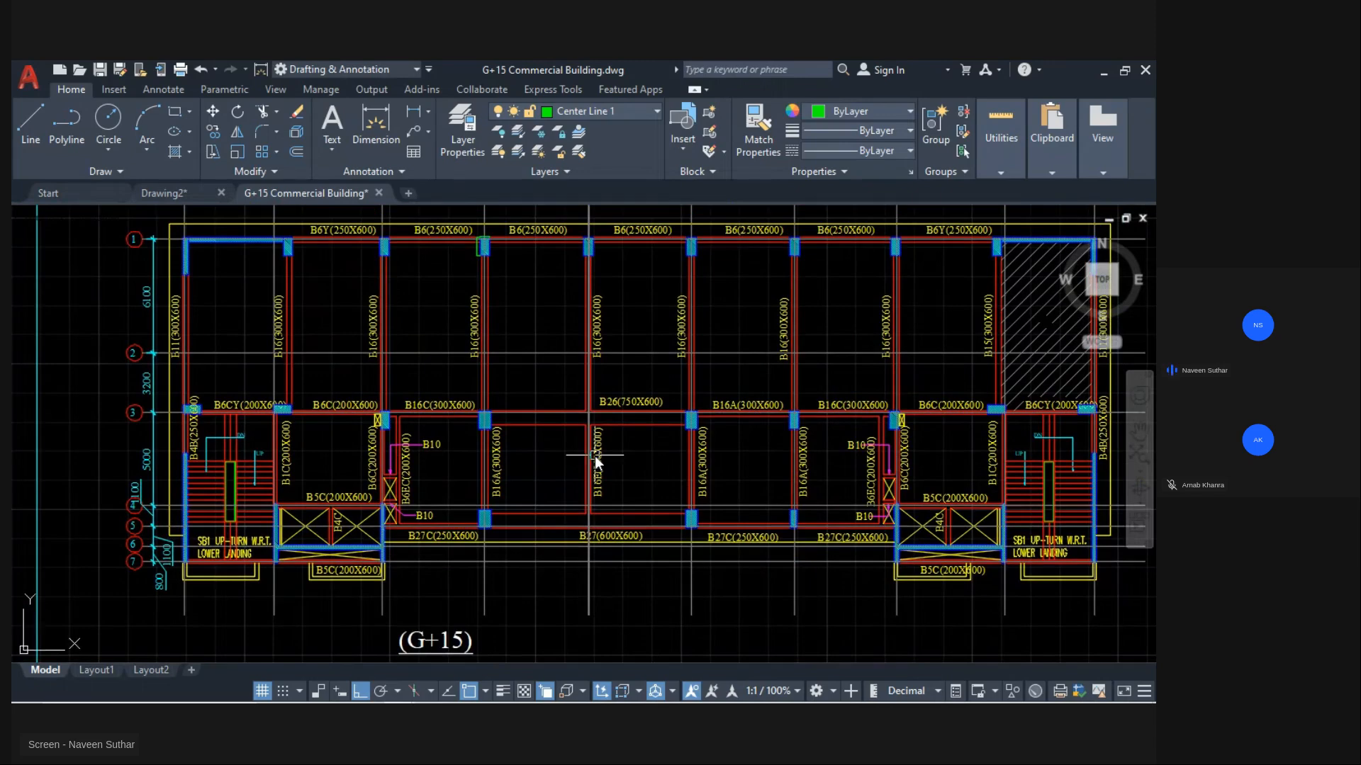
pyautogui.hotkey('alt', 'Tab')
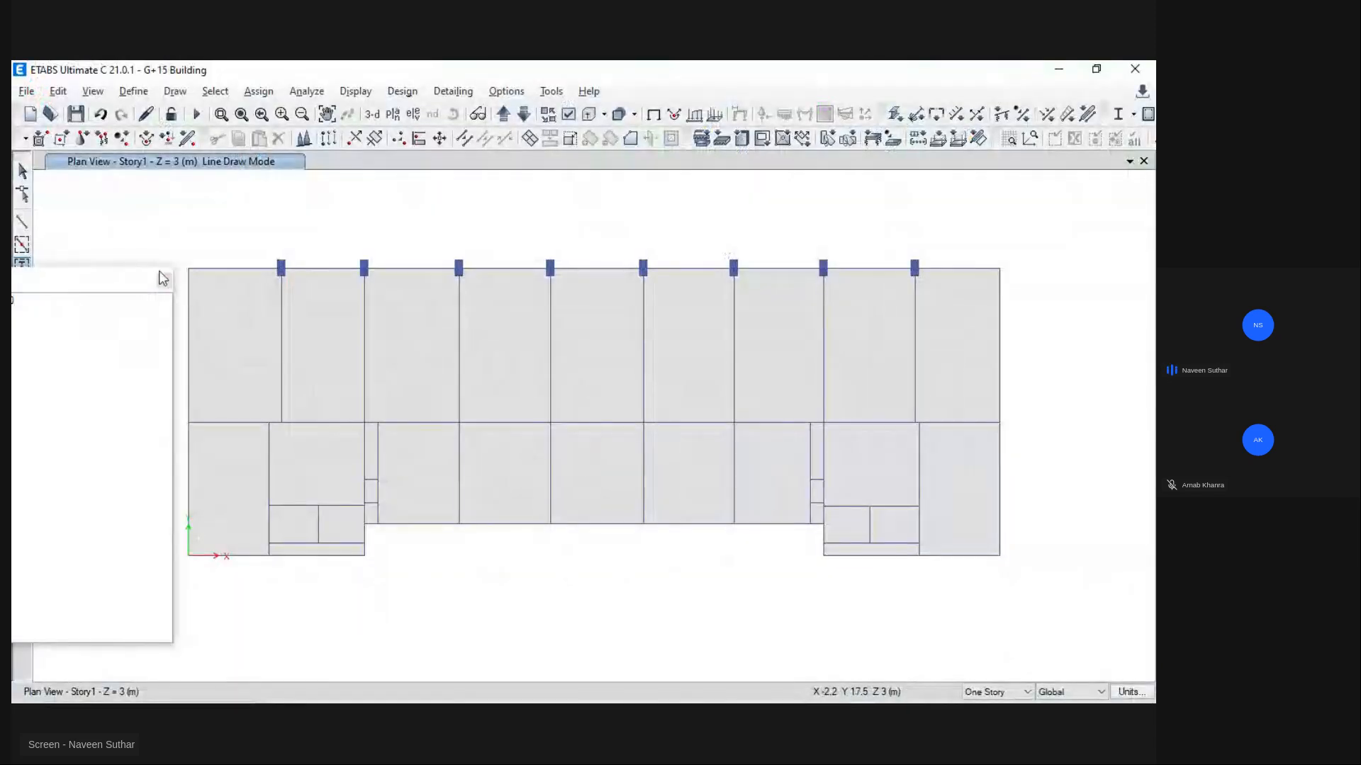
# Step: End column drawing and select all columns by object type
pyautogui.click(163, 279)
pyautogui.click(215, 91)
pyautogui.moveTo(229, 115)
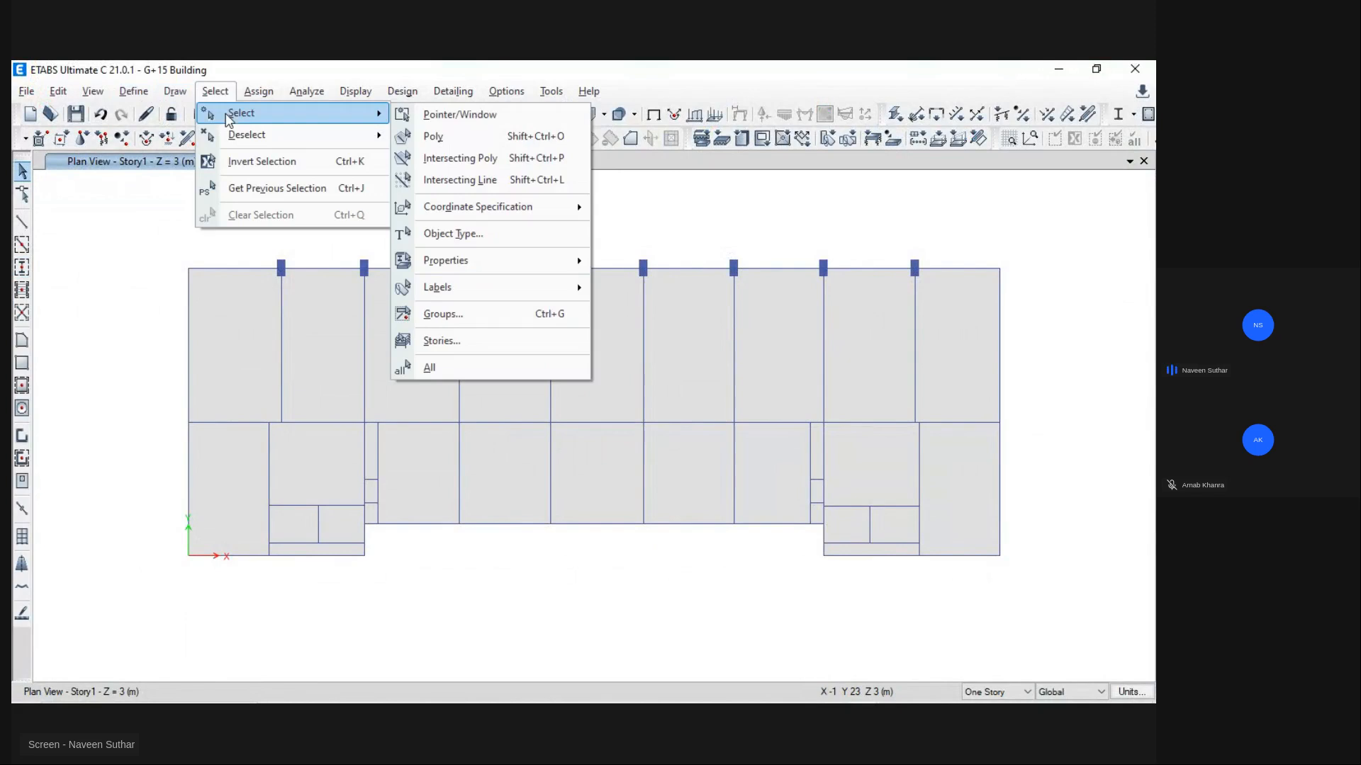
pyautogui.click(492, 231)
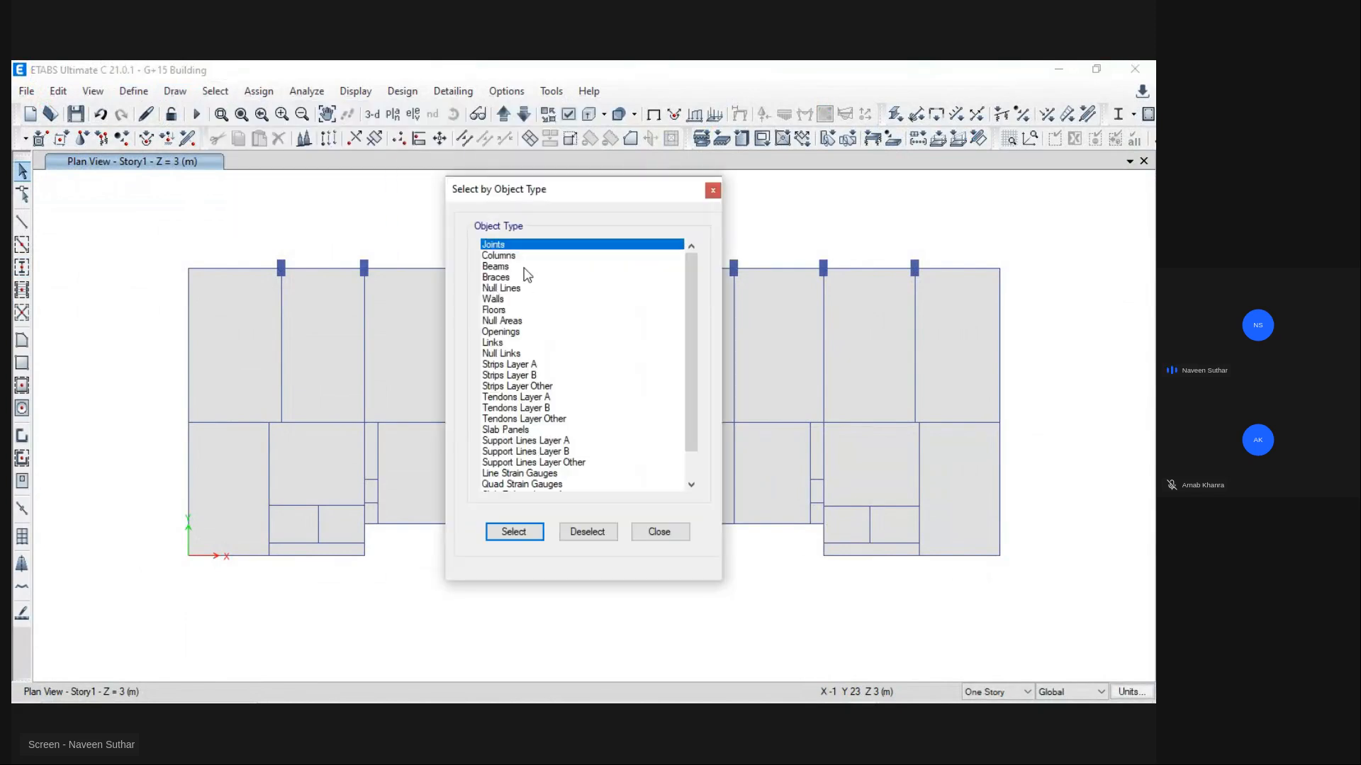
pyautogui.click(519, 257)
pyautogui.click(504, 533)
pyautogui.click(659, 532)
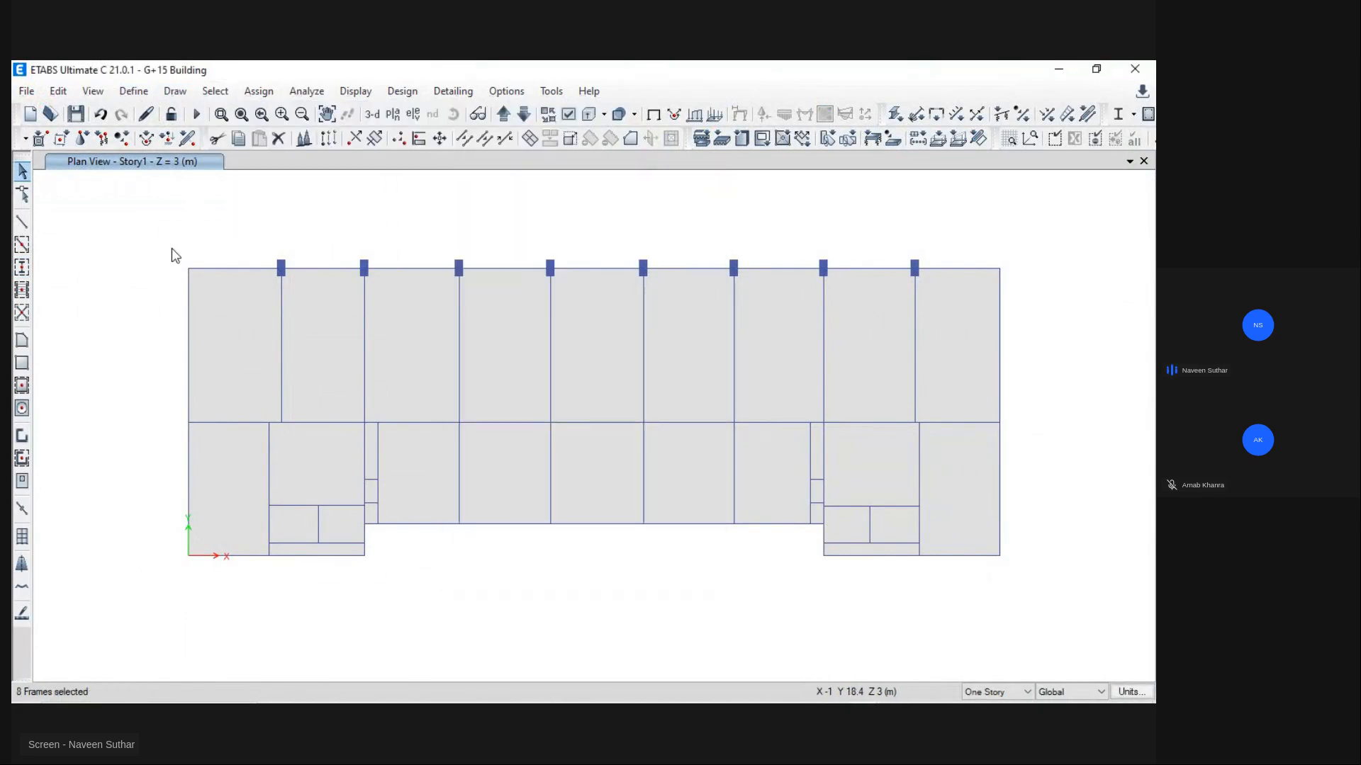
# Step: Isolate the selected columns, select them together with their joints, and show all objects again
pyautogui.rightClick(158, 206)
pyautogui.click(238, 299)
pyautogui.moveTo(235, 242); pyautogui.dragTo(1106, 319)
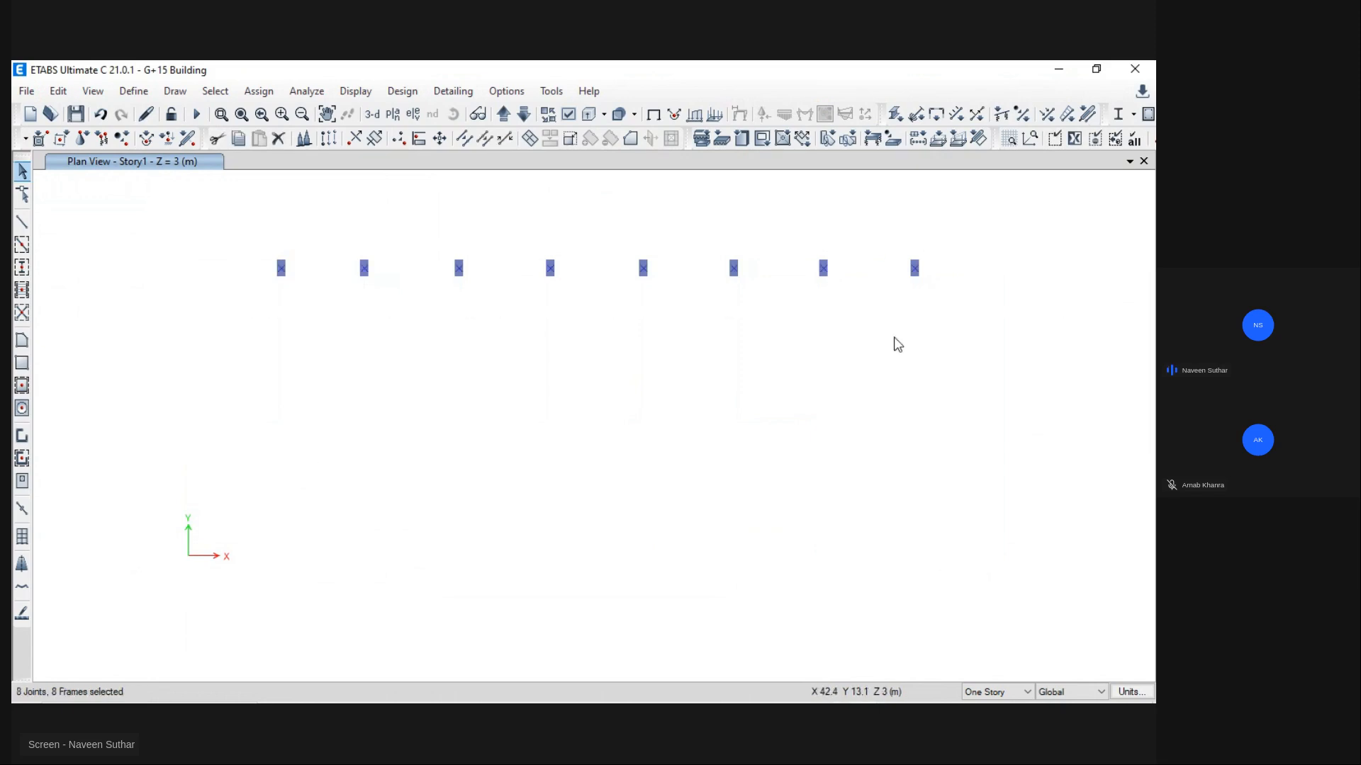
pyautogui.rightClick(137, 291)
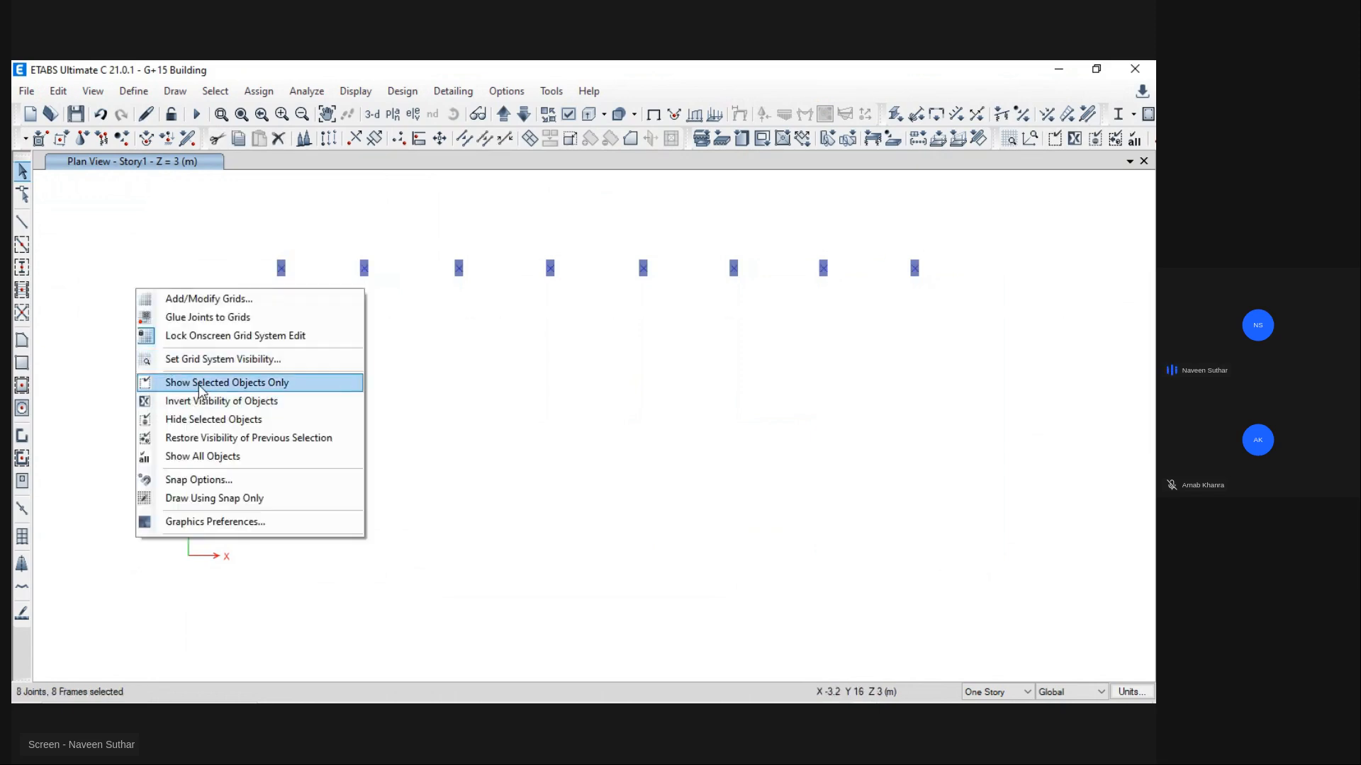
pyautogui.click(209, 456)
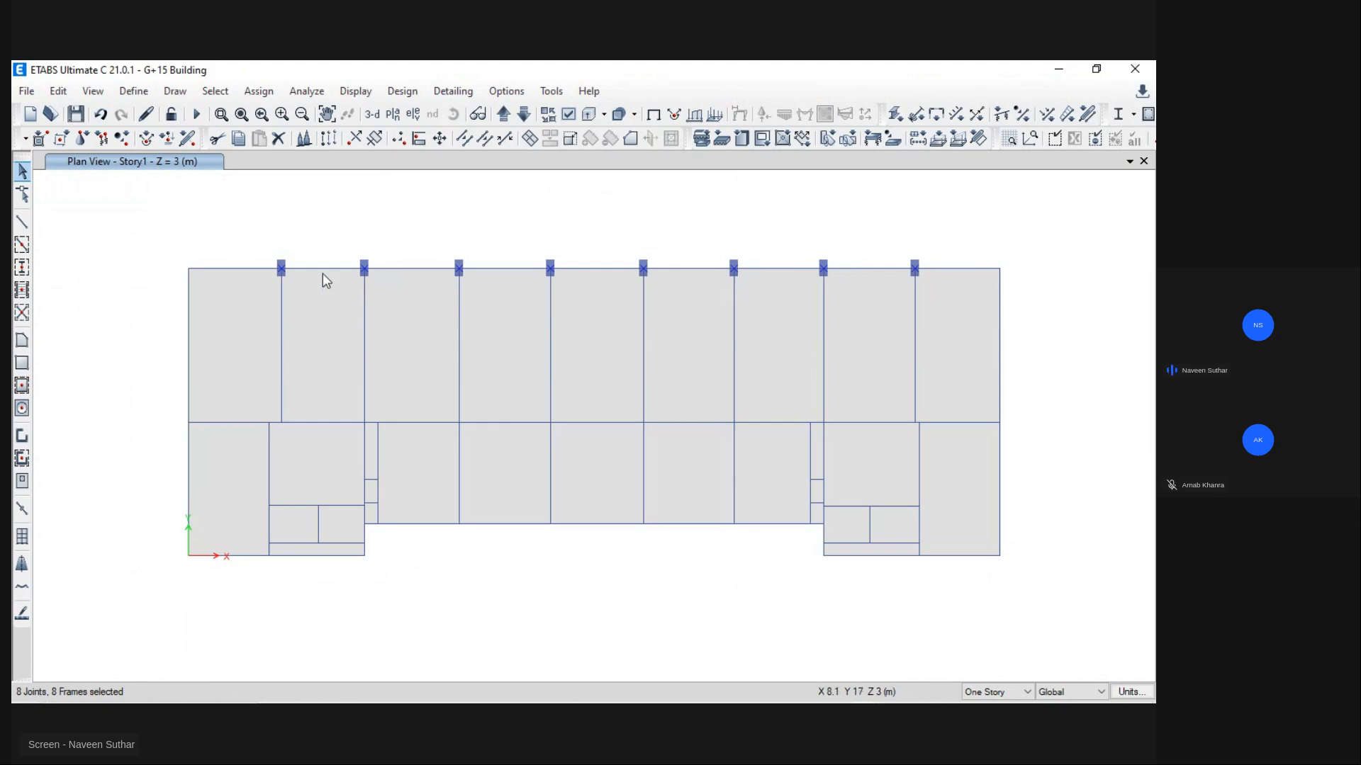
# Step: Replicate the selected column row once with dy -9.2508 m, picking the offset from the upper edge beam to the middle beam line
pyautogui.hotkey('ctrl', 'r')
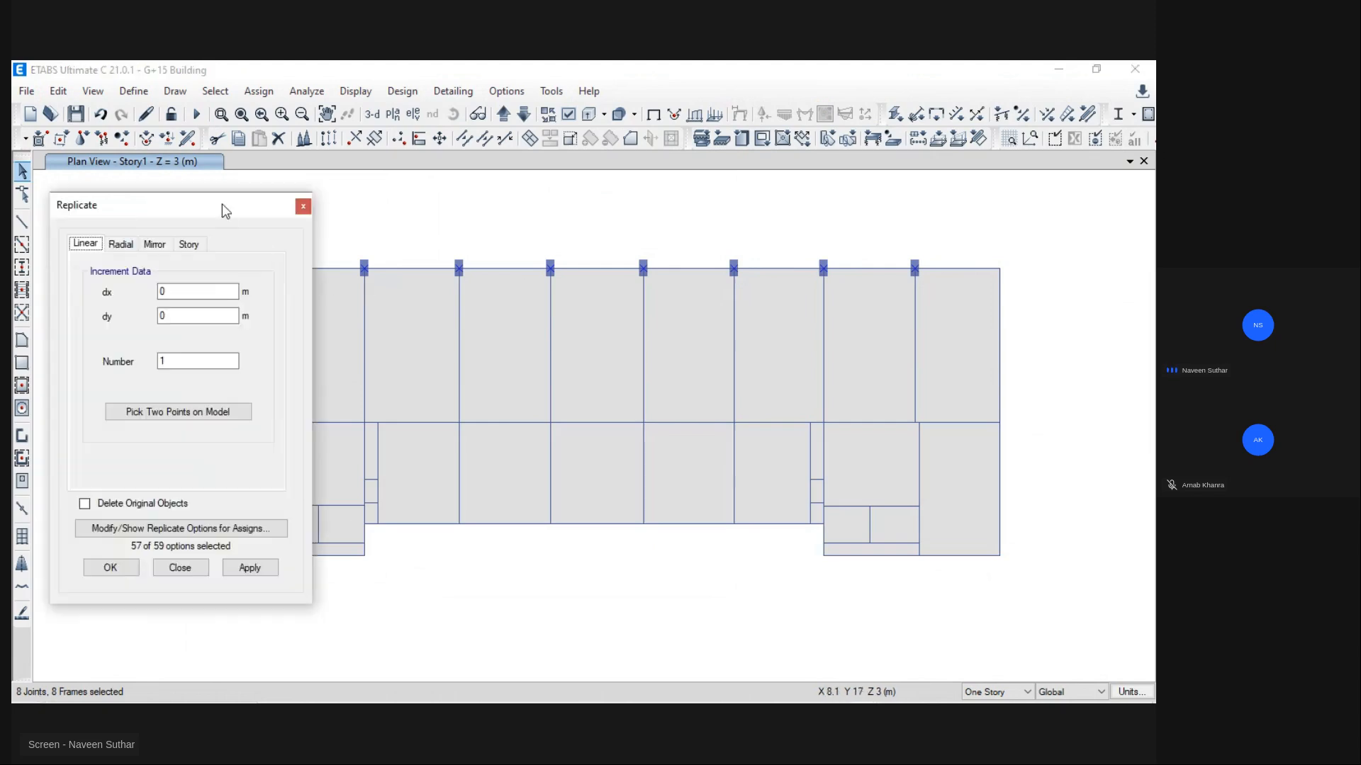
pyautogui.moveTo(222, 203); pyautogui.dragTo(109, 198)
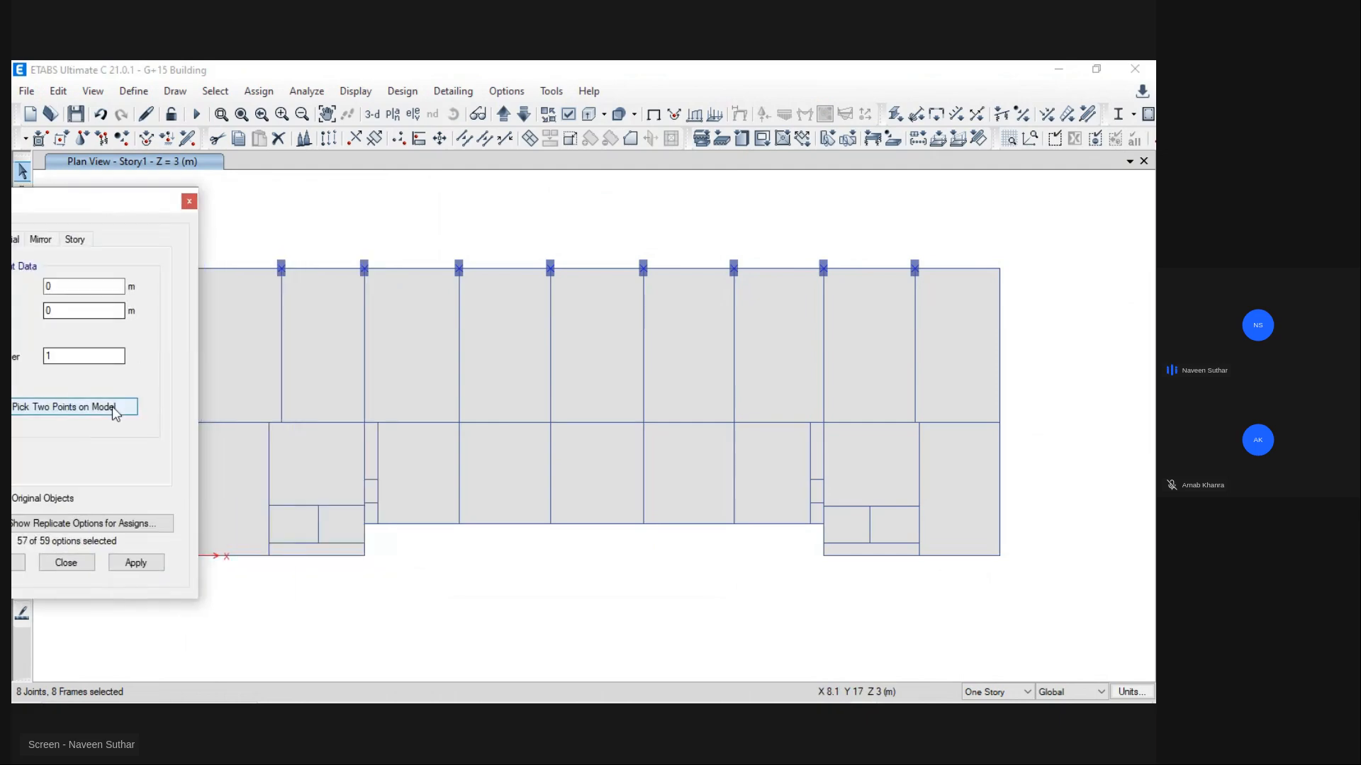
pyautogui.click(114, 408)
pyautogui.click(364, 267)
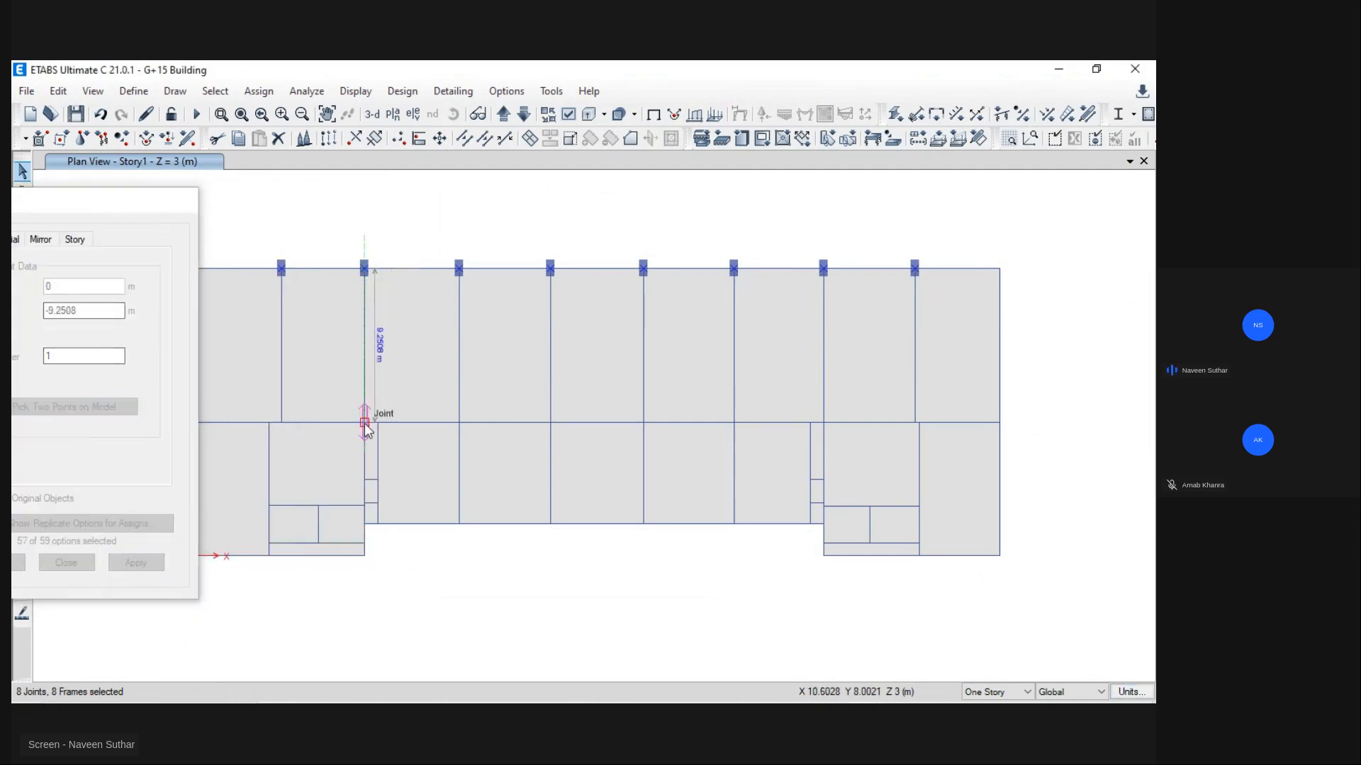
pyautogui.click(365, 423)
pyautogui.click(135, 562)
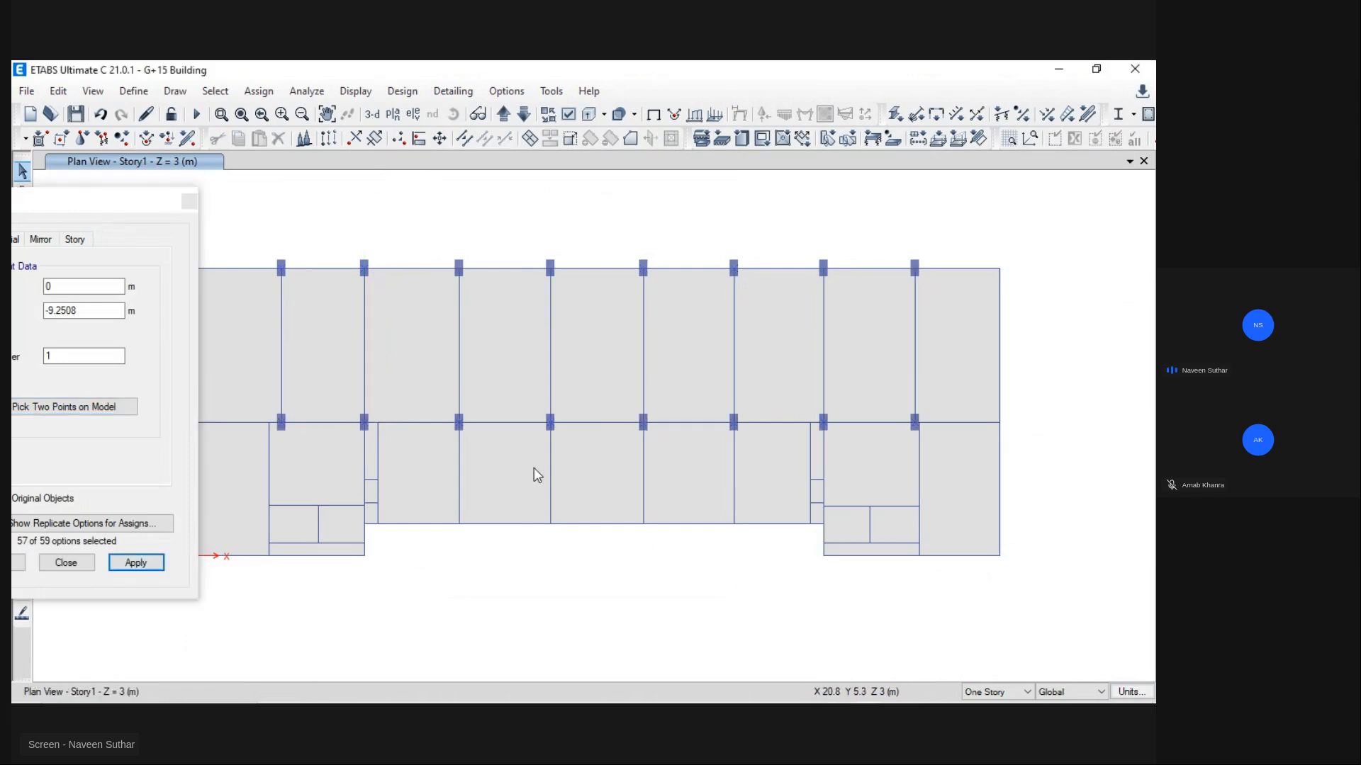
pyautogui.click(66, 562)
# Step: Select all columns of both rows by object type
pyautogui.click(215, 90)
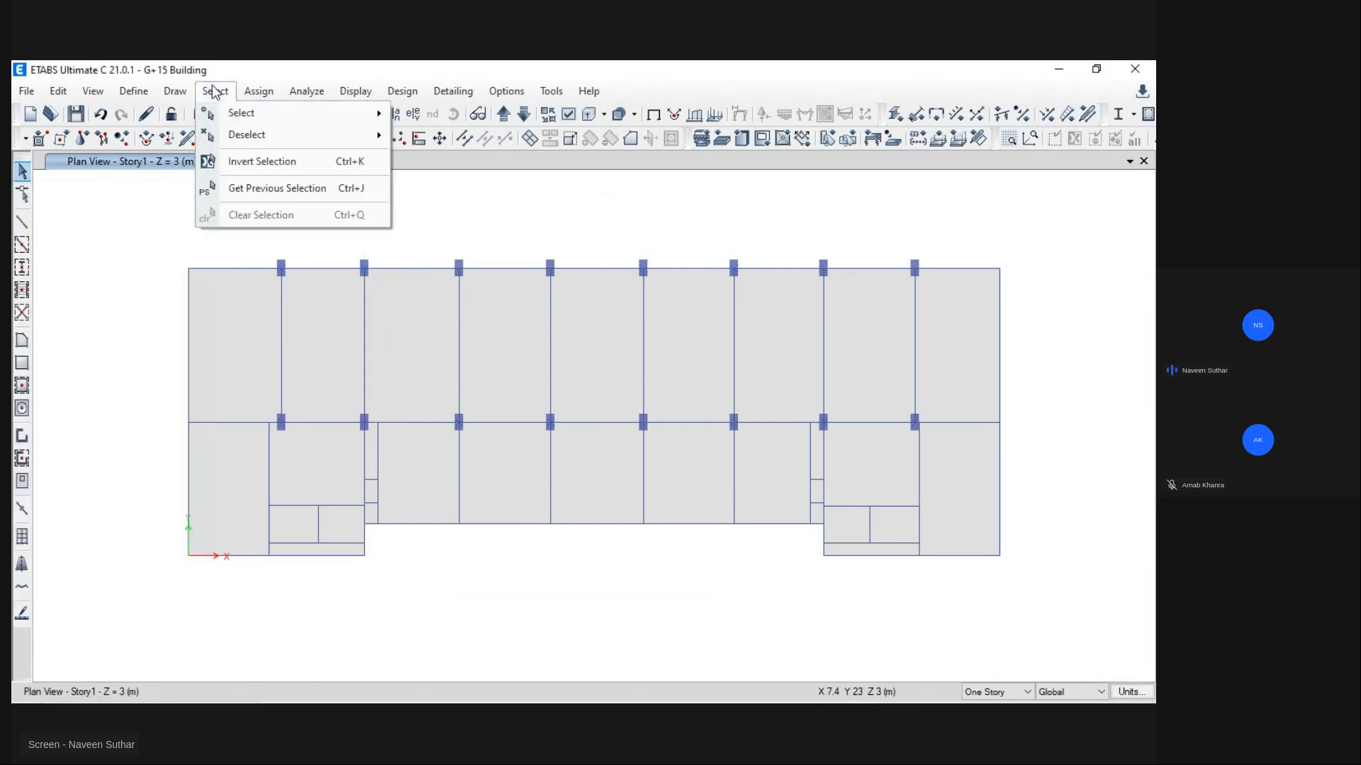
pyautogui.moveTo(284, 113)
pyautogui.click(529, 232)
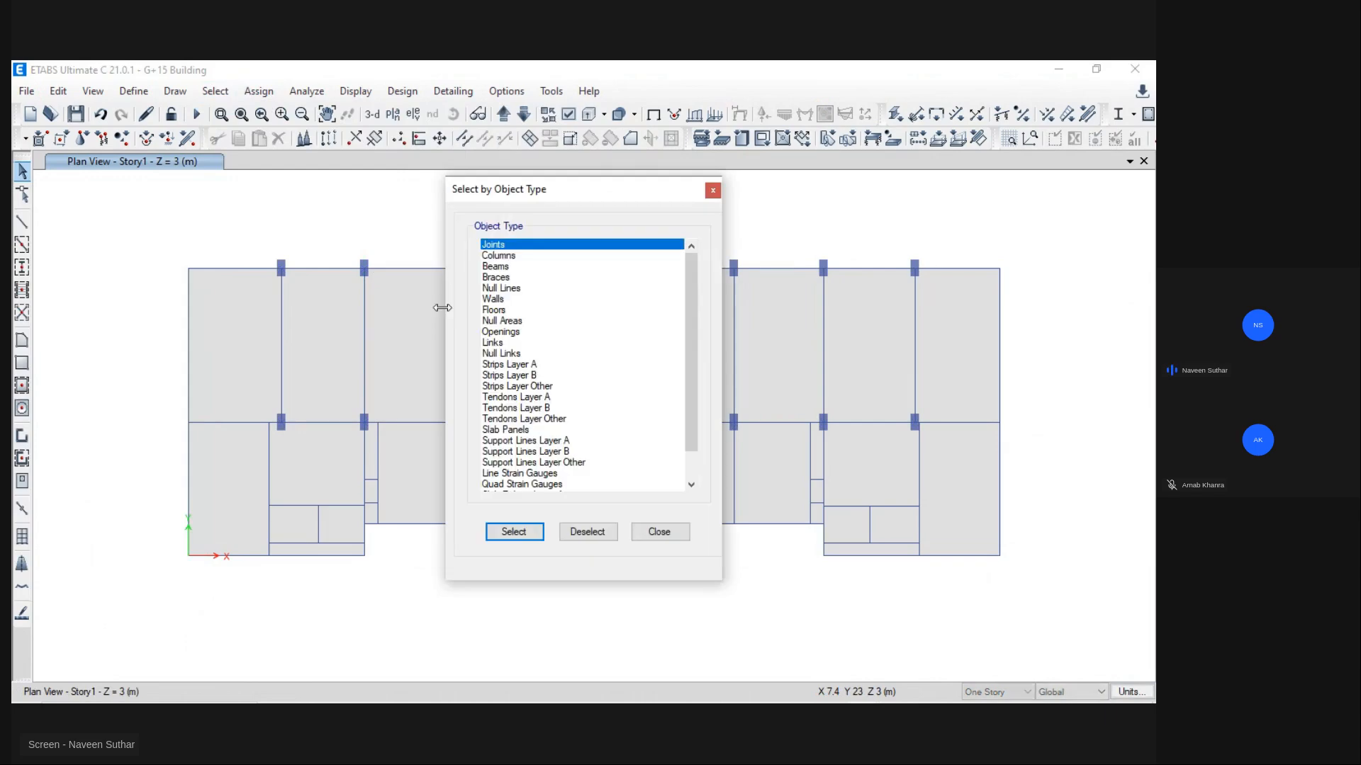
pyautogui.click(514, 255)
pyautogui.click(513, 532)
pyautogui.click(659, 532)
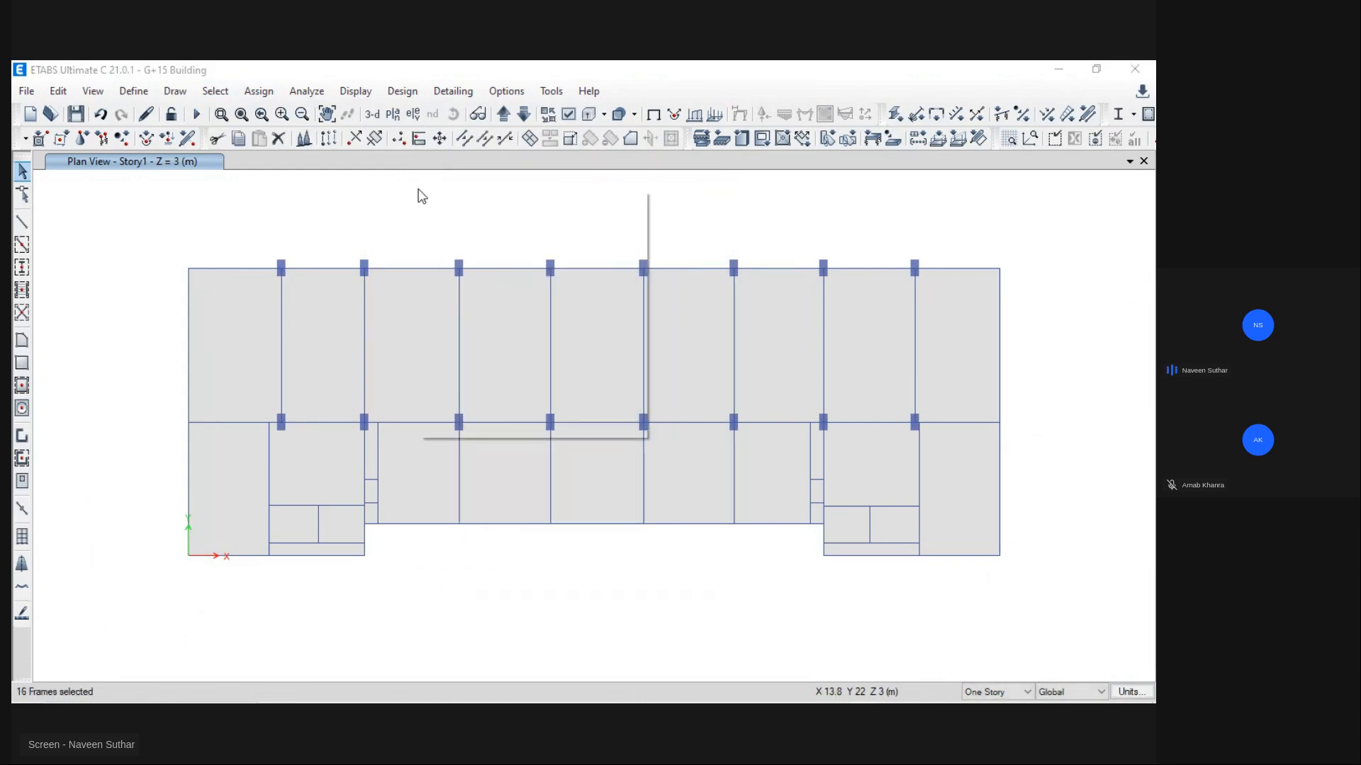
# Step: Isolate the selected columns, select the four central columns of the middle row with their joints, and show all objects again
pyautogui.rightClick(419, 193)
pyautogui.click(497, 283)
pyautogui.moveTo(428, 380); pyautogui.dragTo(723, 450)
pyautogui.rightClick(640, 324)
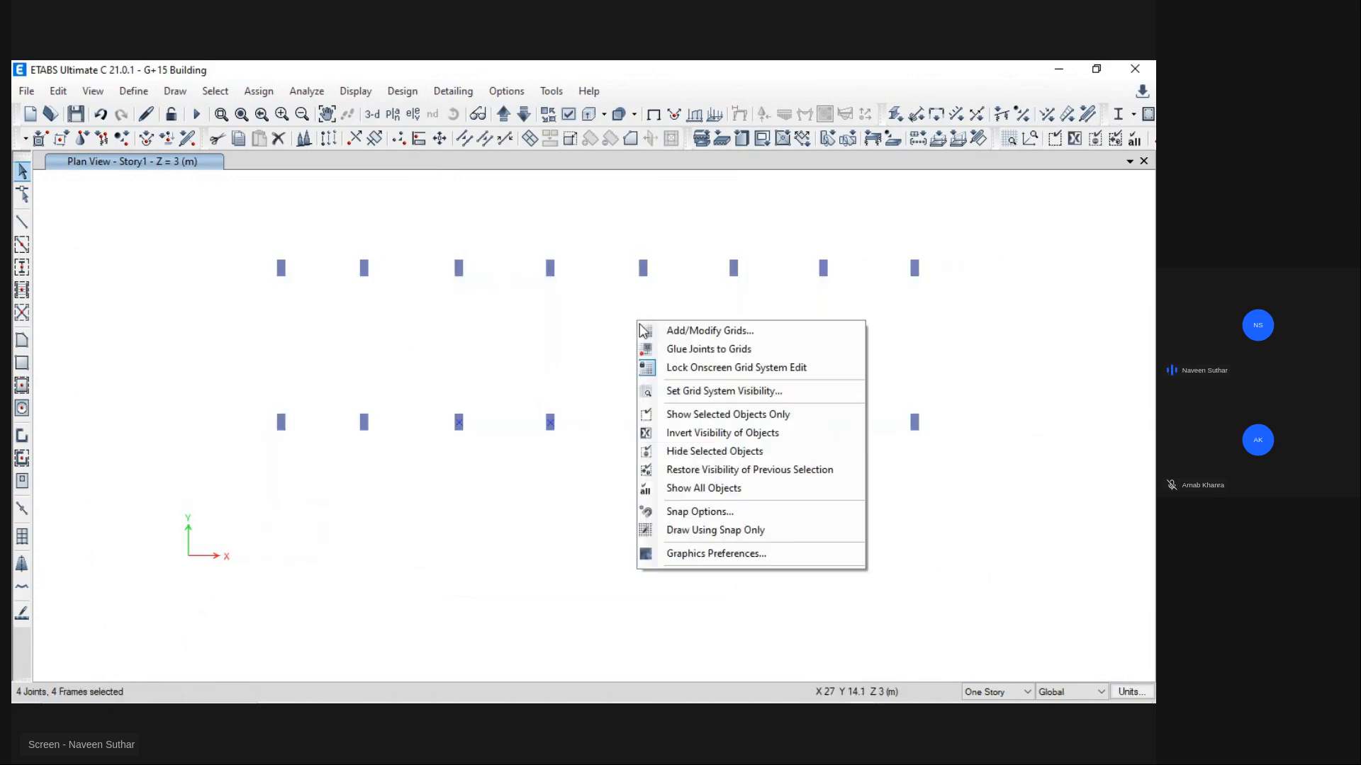
pyautogui.click(691, 487)
# Step: Replicate the four selected columns once with dy -6.0982 m, picking the offset from the middle beam line to the lower edge beam
pyautogui.hotkey('ctrl', 'r')
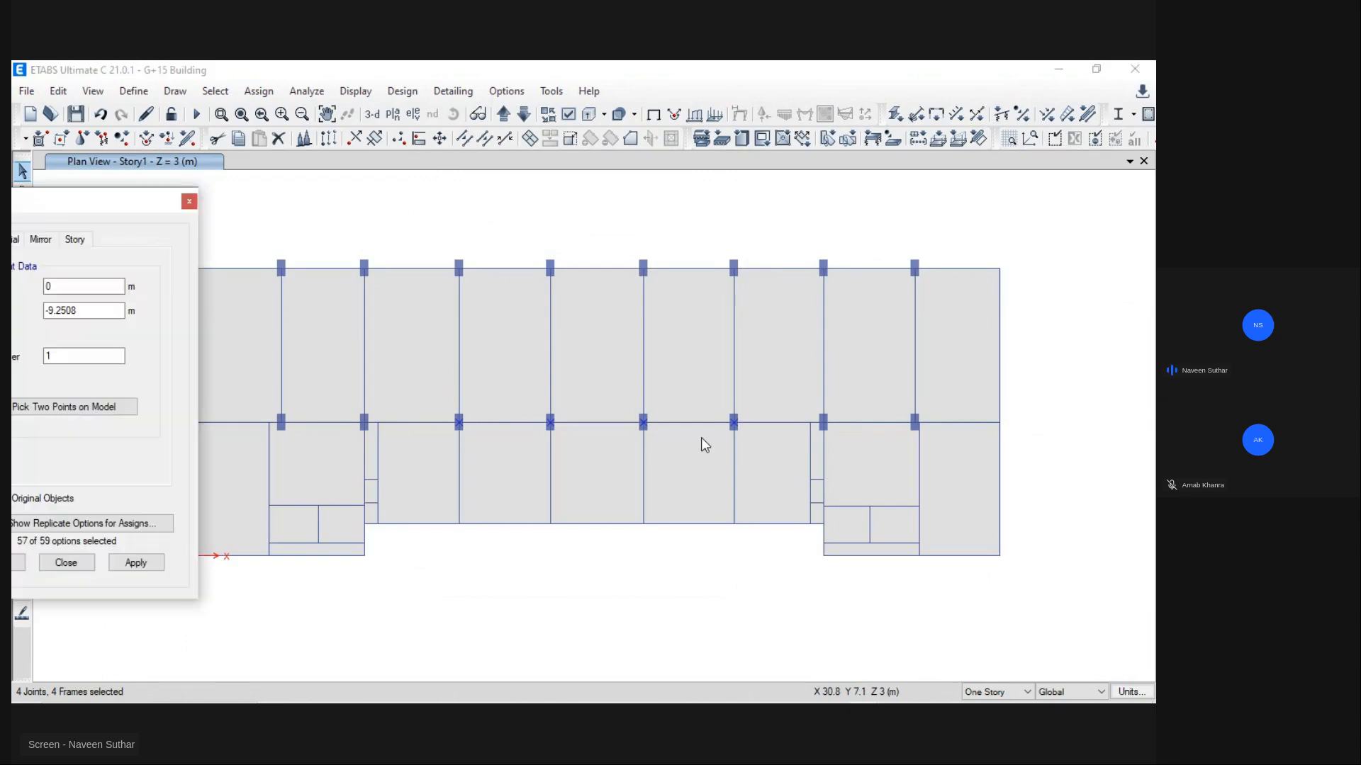
pyautogui.click(78, 405)
pyautogui.click(458, 423)
pyautogui.click(458, 524)
pyautogui.click(137, 564)
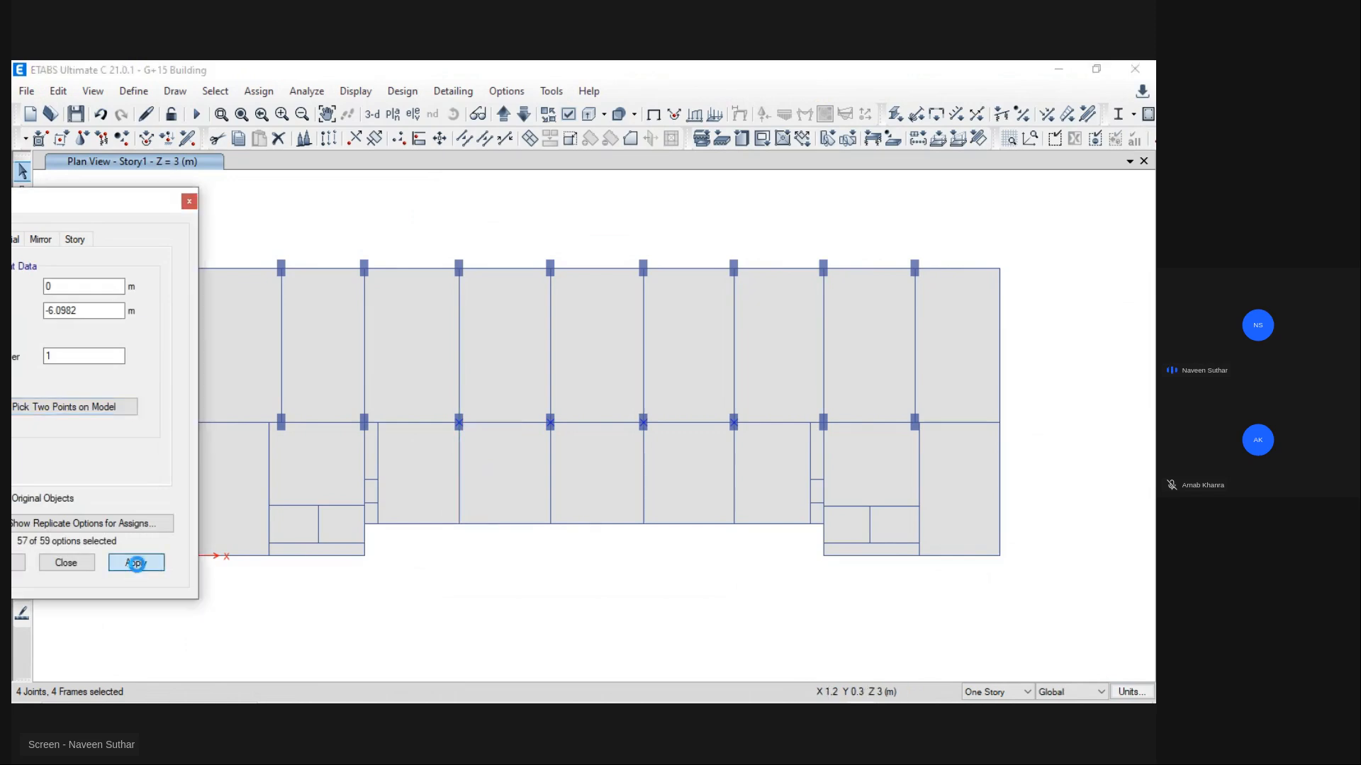
pyautogui.click(66, 562)
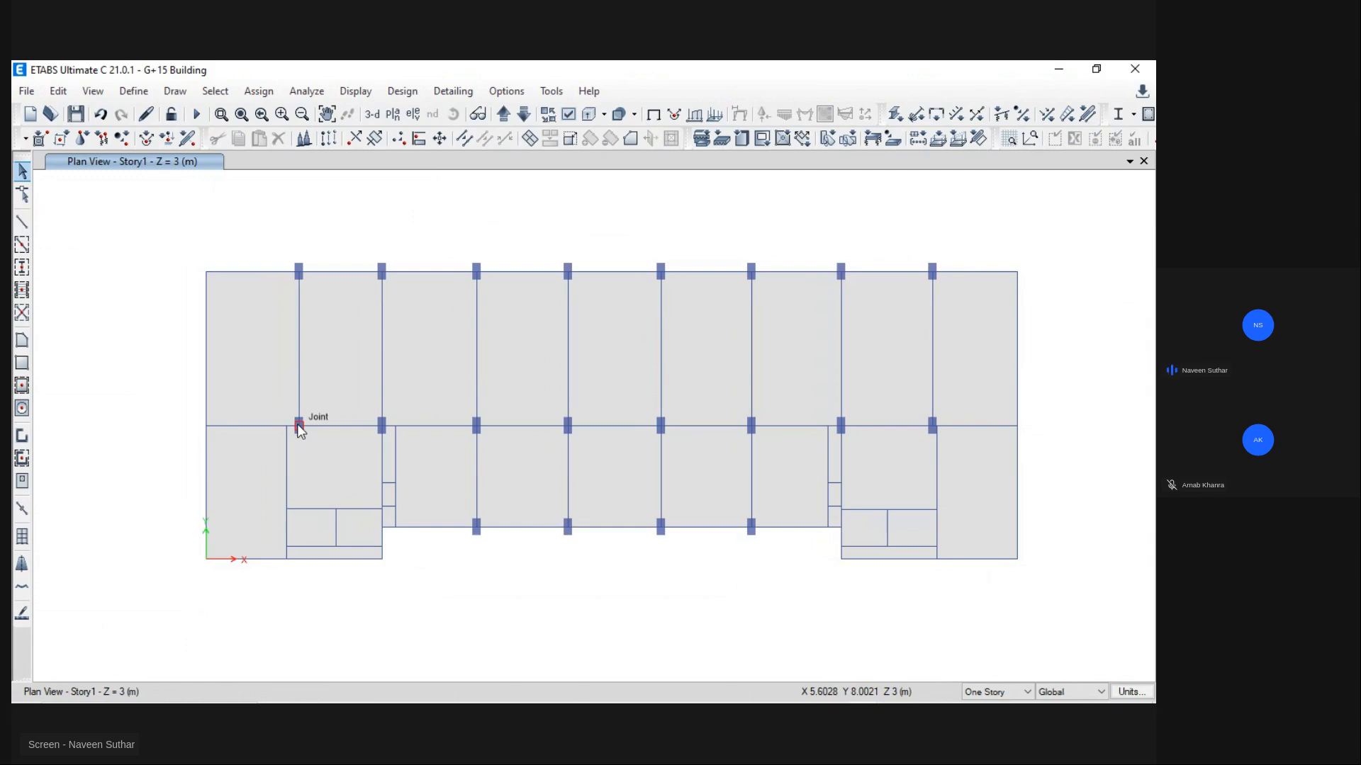
# Step: Replicate the leftmost column of the middle row once with dx -5.6 m, picking the offset to the slab's left edge
pyautogui.keyDown('ctrl'); pyautogui.click(296, 424); pyautogui.keyUp('ctrl')
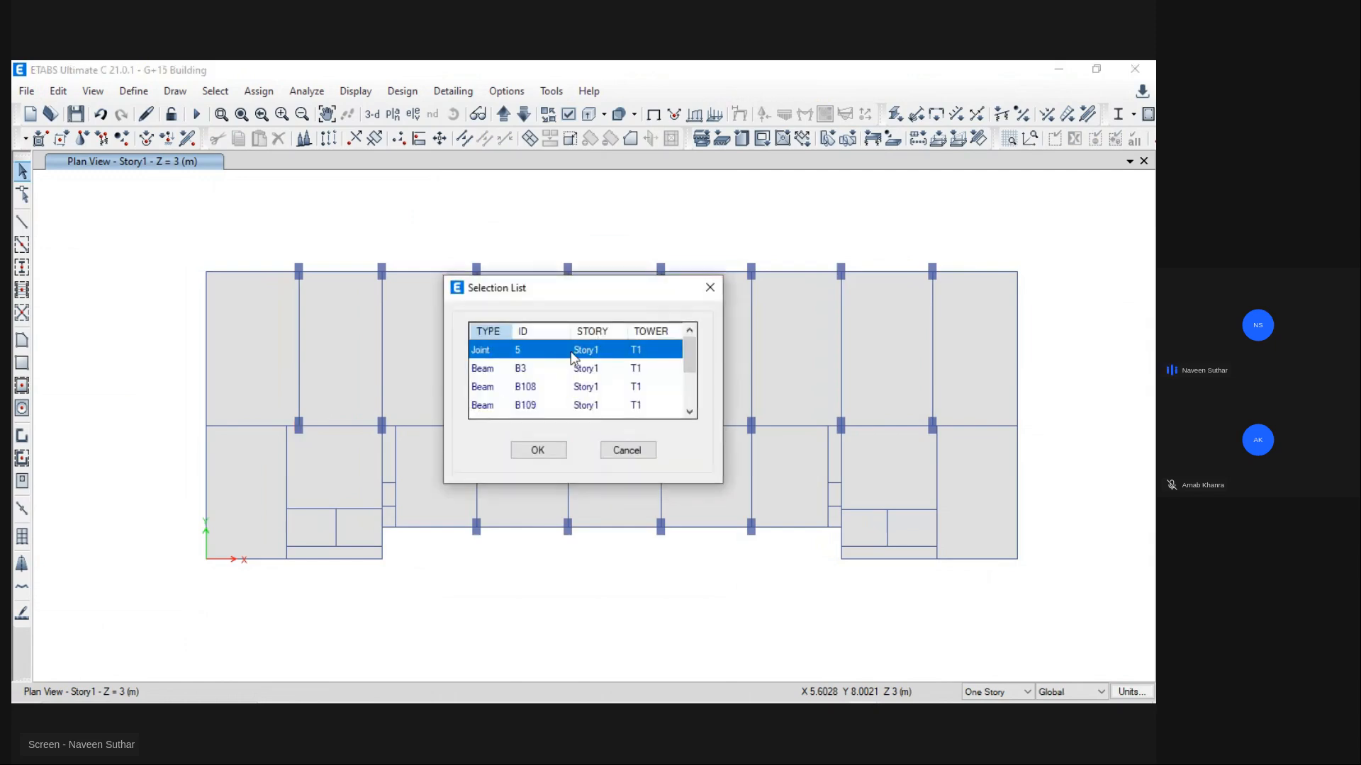
pyautogui.scroll(-1, 574, 361)
pyautogui.click(574, 367)
pyautogui.click(537, 450)
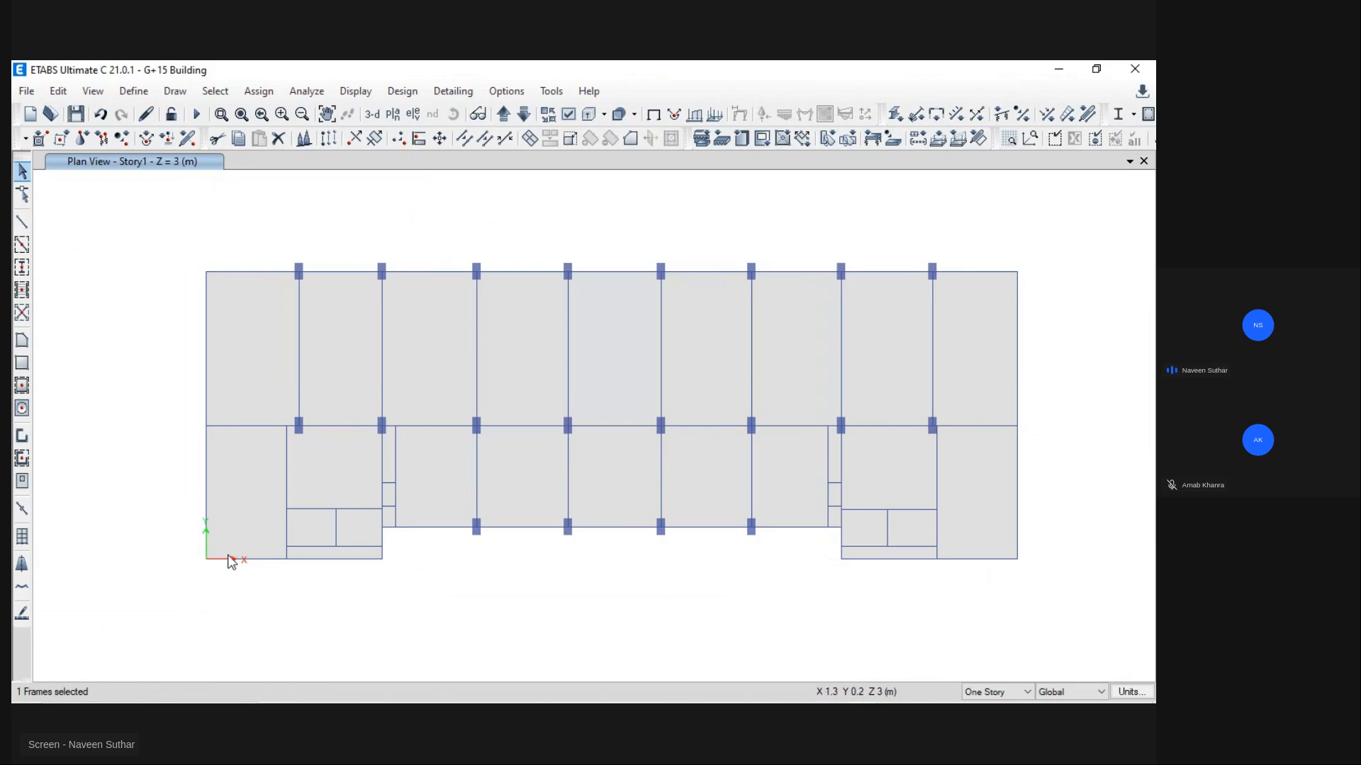
pyautogui.hotkey('ctrl', 'r')
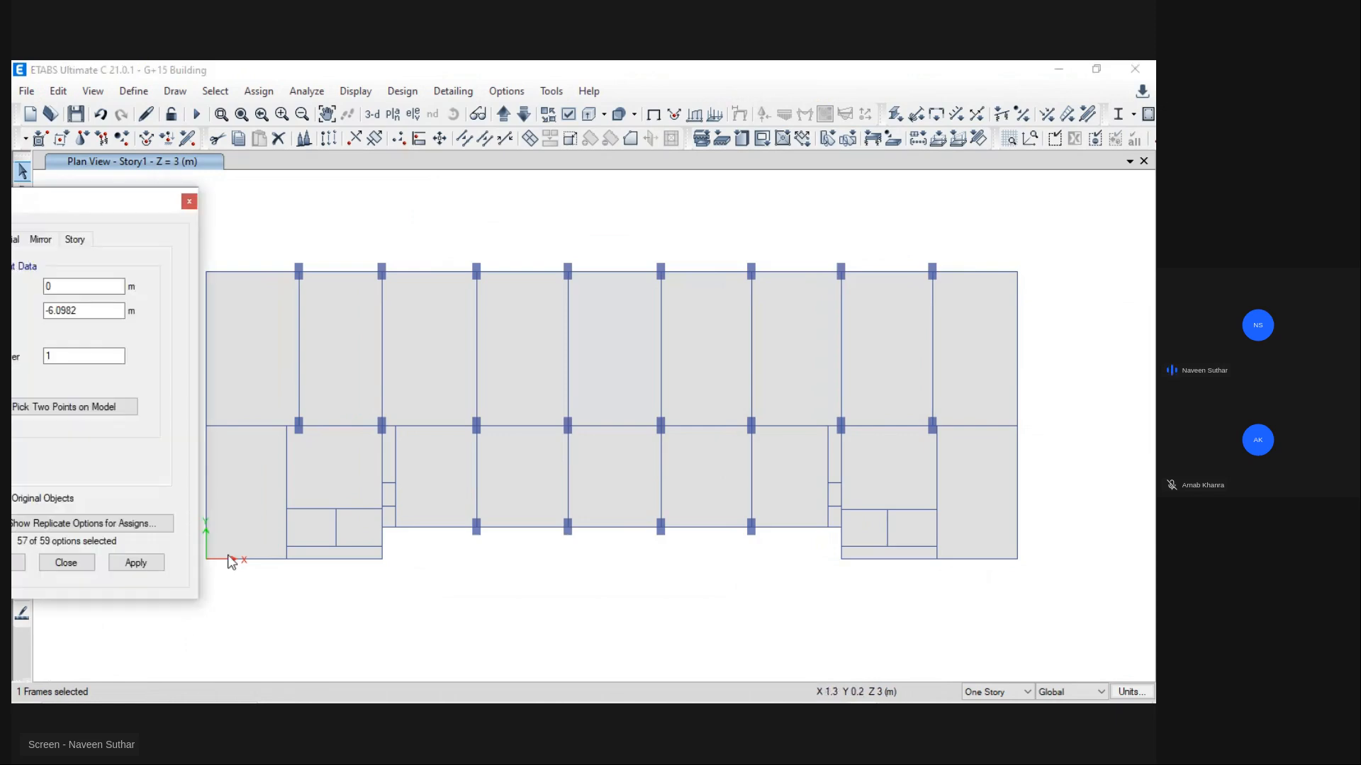
pyautogui.click(70, 407)
pyautogui.click(299, 426)
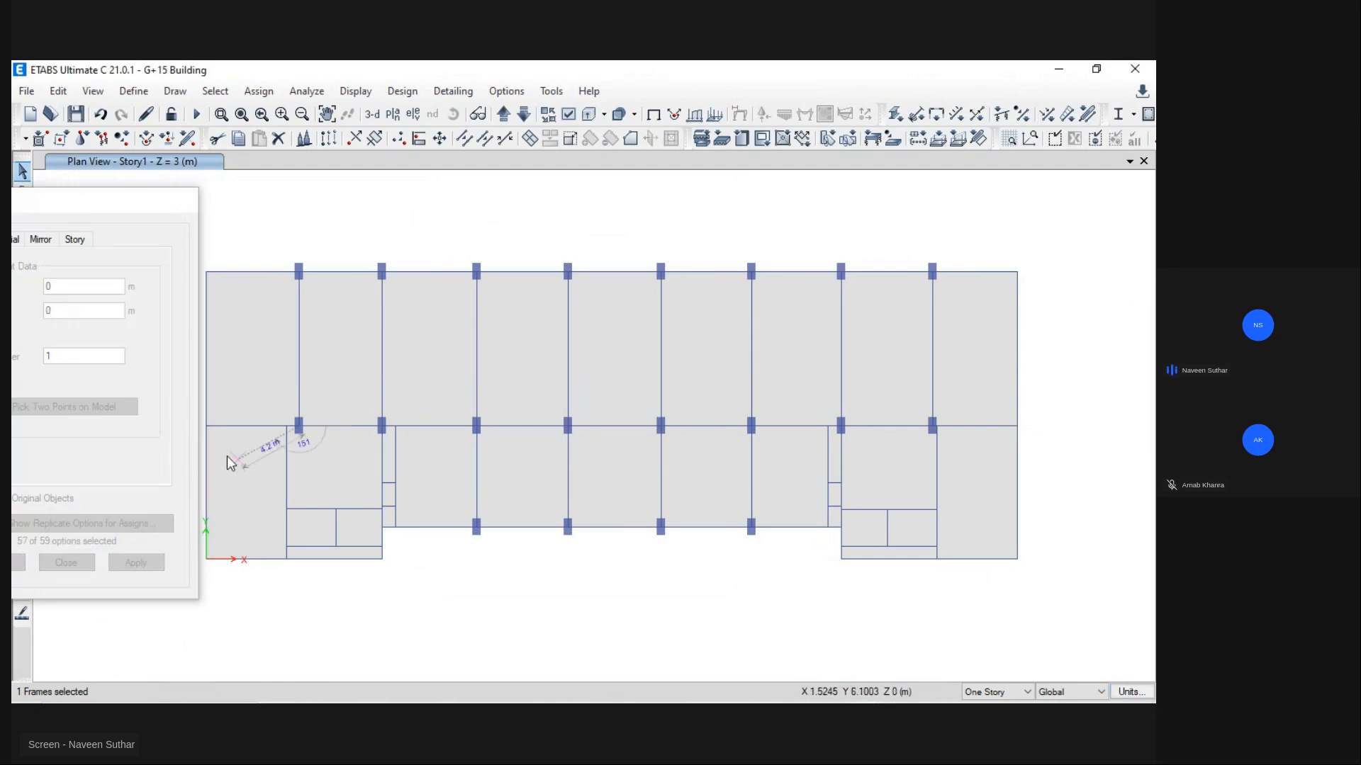
pyautogui.click(206, 425)
pyautogui.click(128, 569)
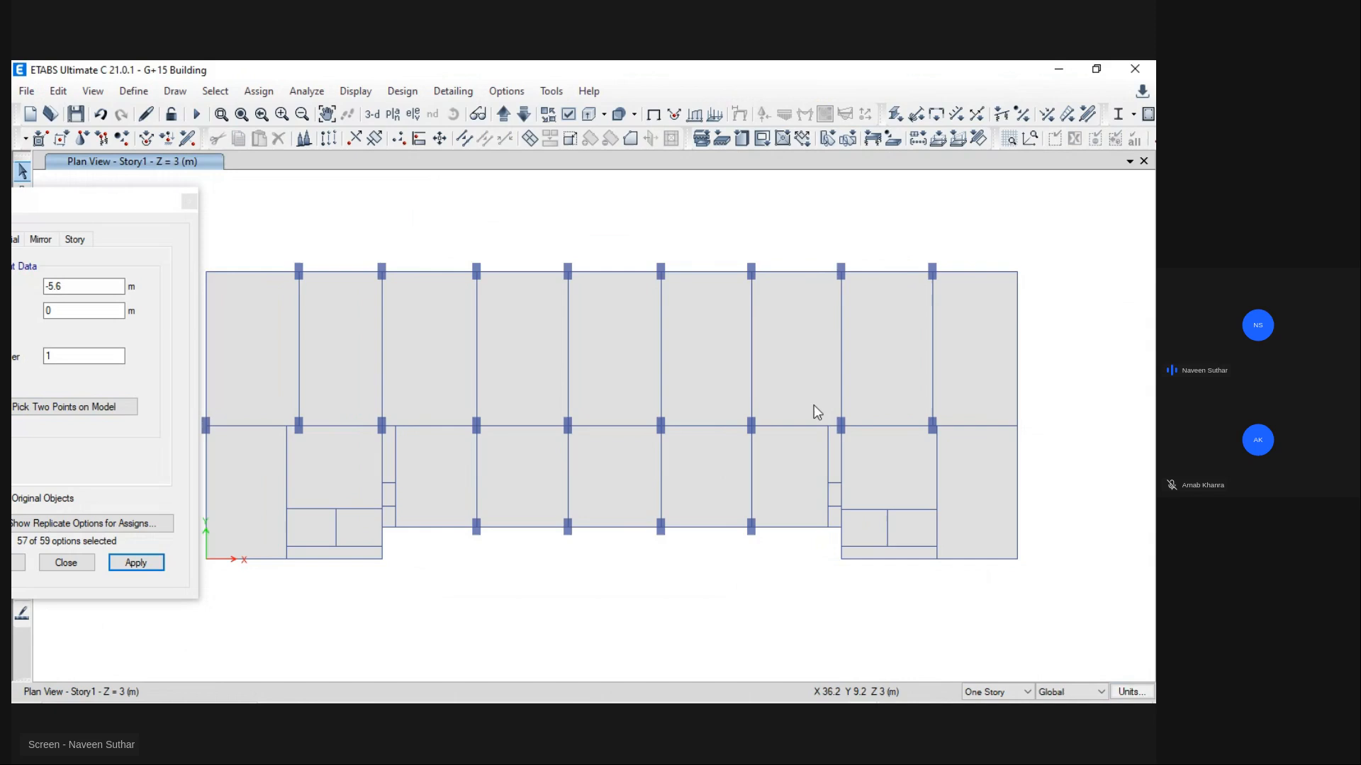
# Step: Select only the column object at the right end of the middle row from the overlapping objects
pyautogui.keyDown('ctrl'); pyautogui.click(932, 425); pyautogui.keyUp('ctrl')
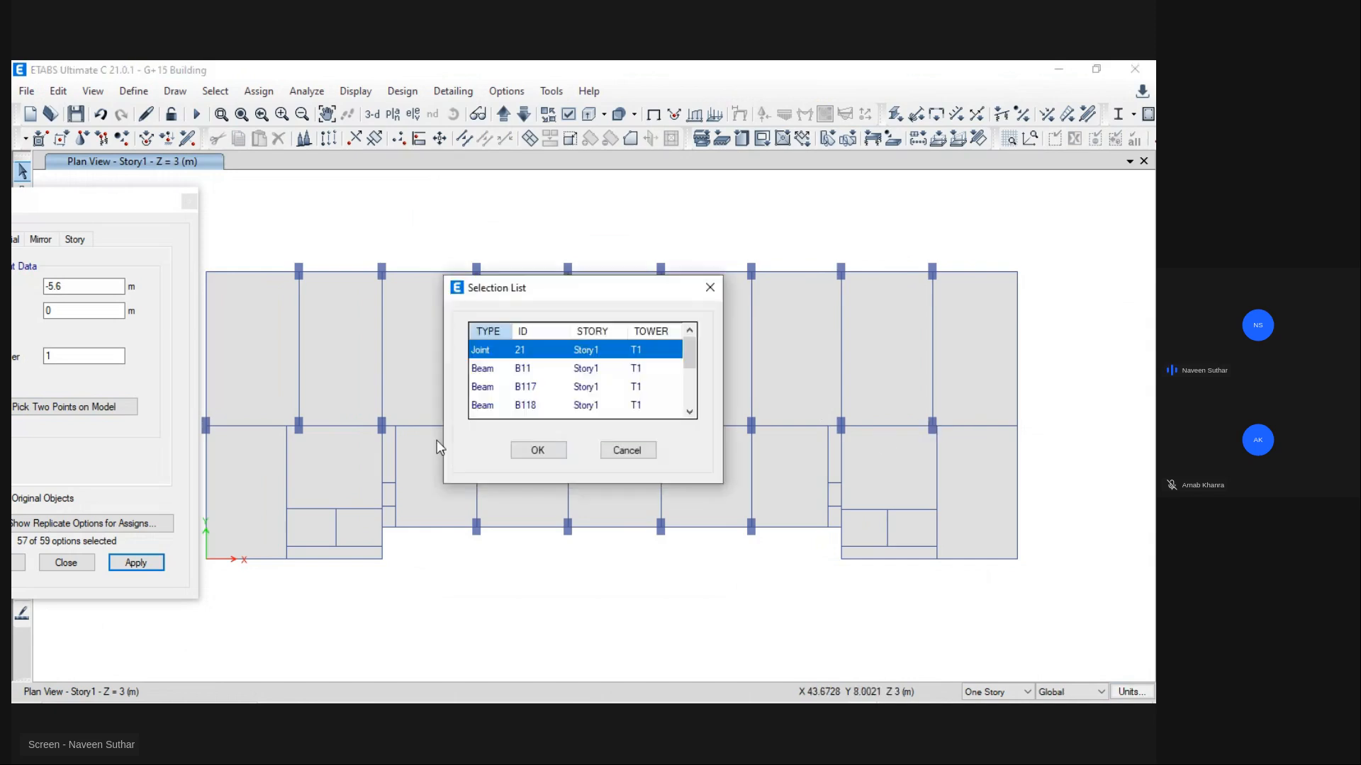
pyautogui.scroll(-2, 531, 386)
pyautogui.click(525, 387)
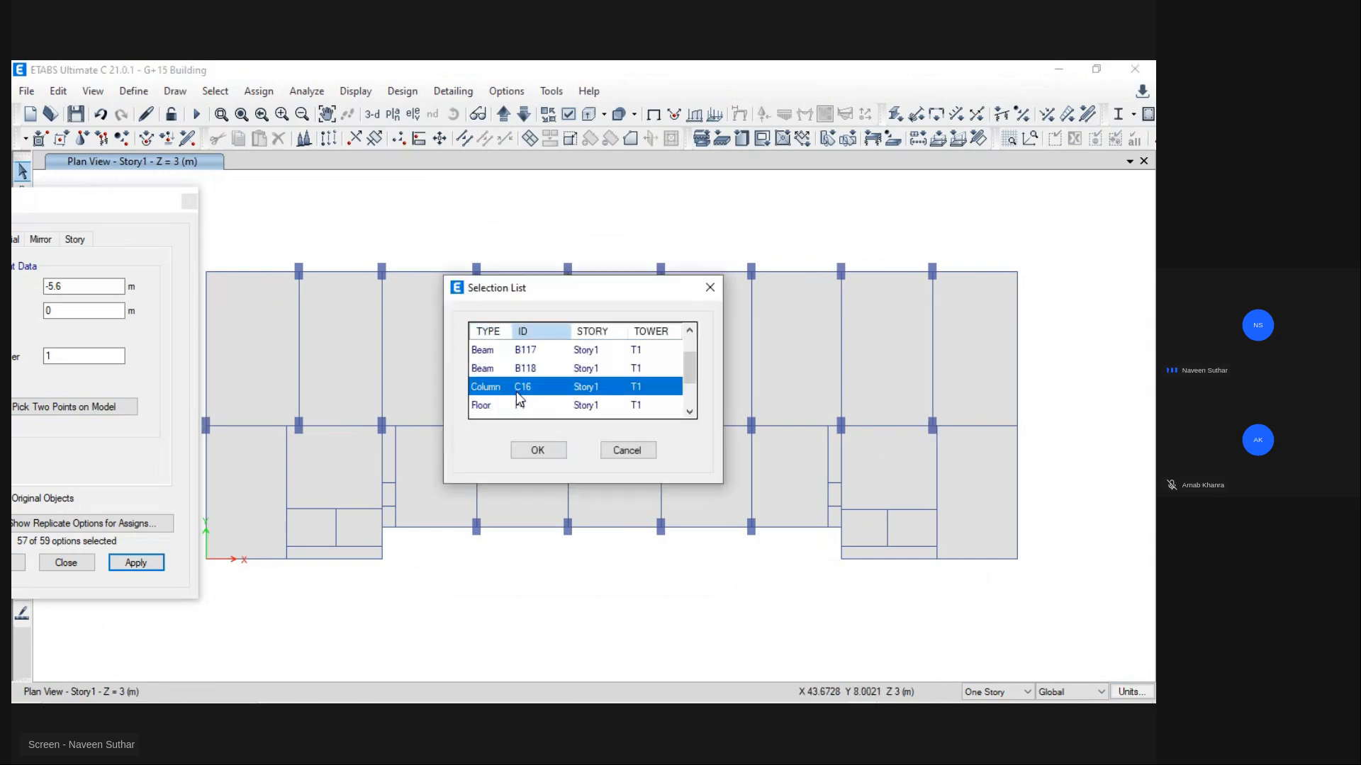
pyautogui.click(538, 450)
pyautogui.click(99, 408)
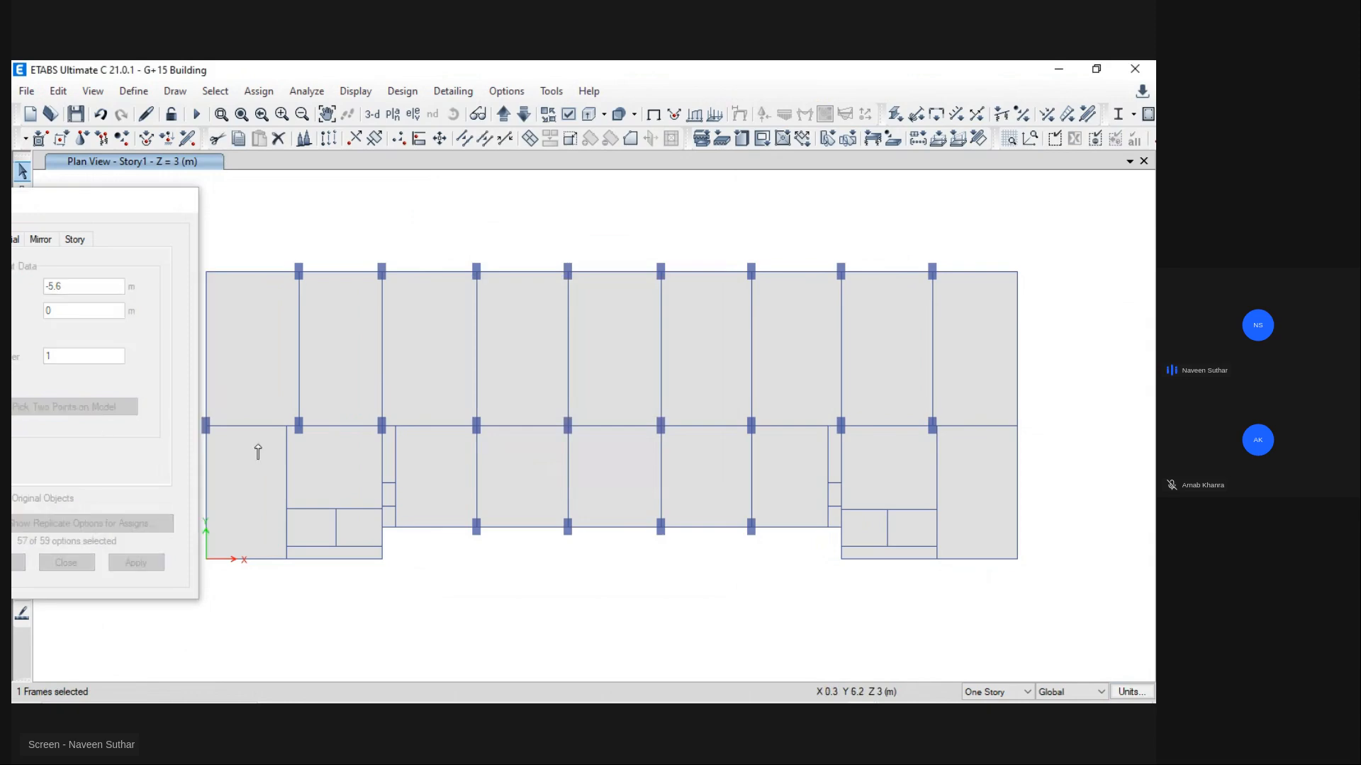
pyautogui.click(932, 426)
pyautogui.press('Escape')
# Step: Restore the previous selection and replicate that column once with dx 5.1001 m, picking the offset to the slab's right edge
pyautogui.click(215, 92)
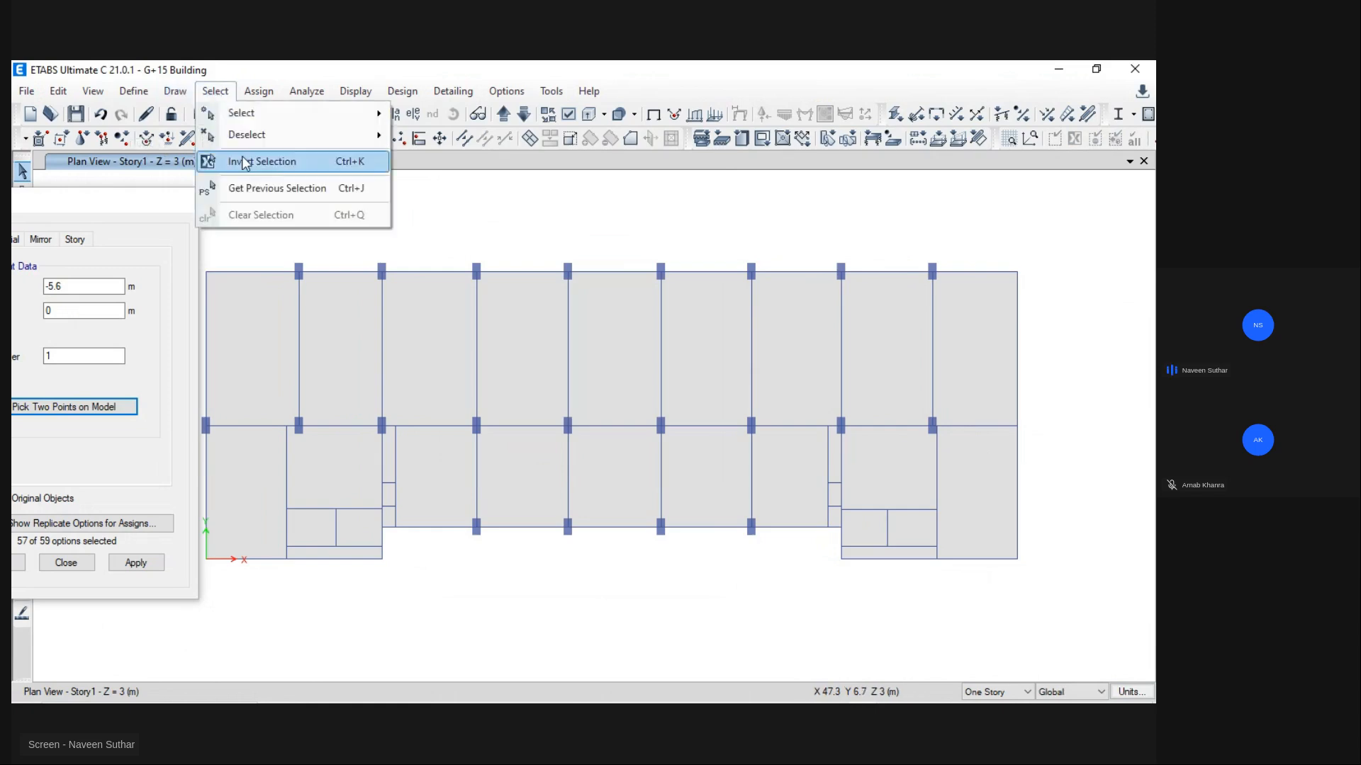
pyautogui.click(264, 188)
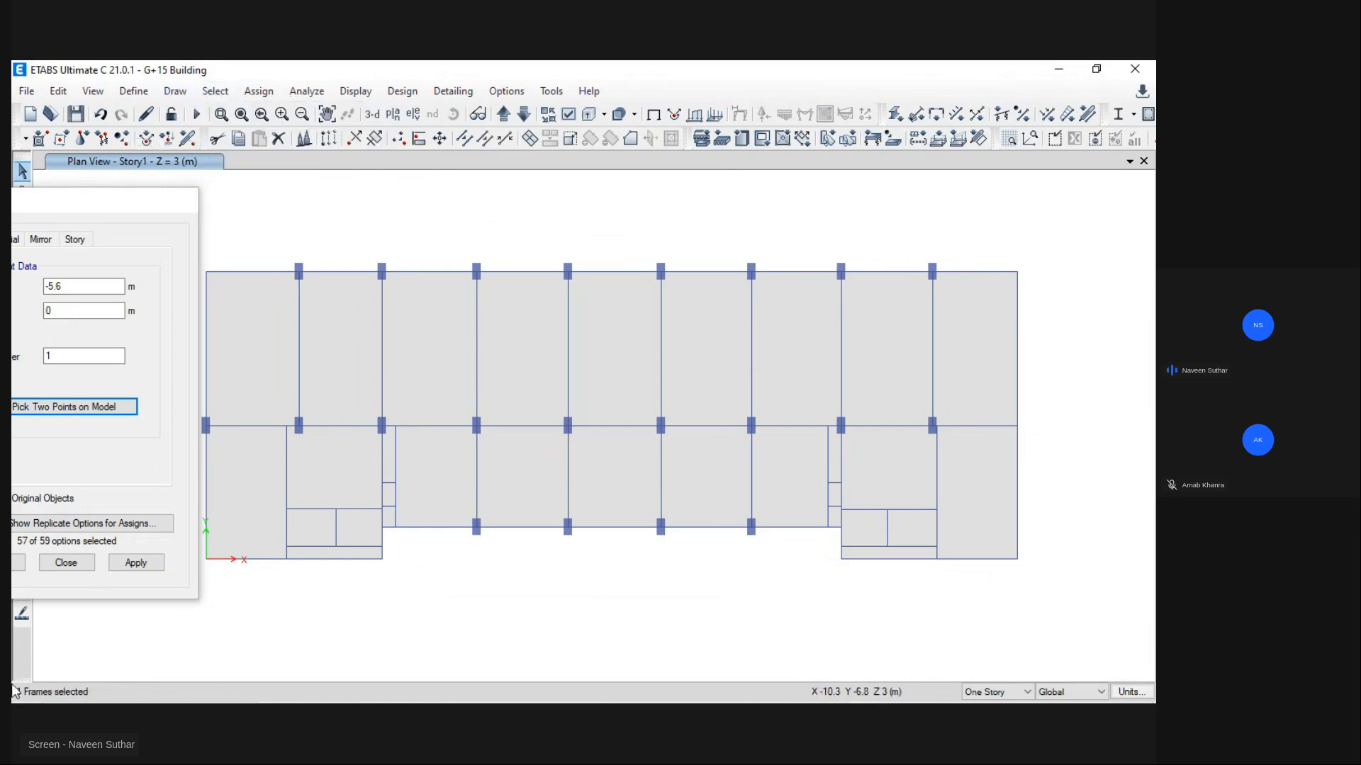
pyautogui.click(81, 408)
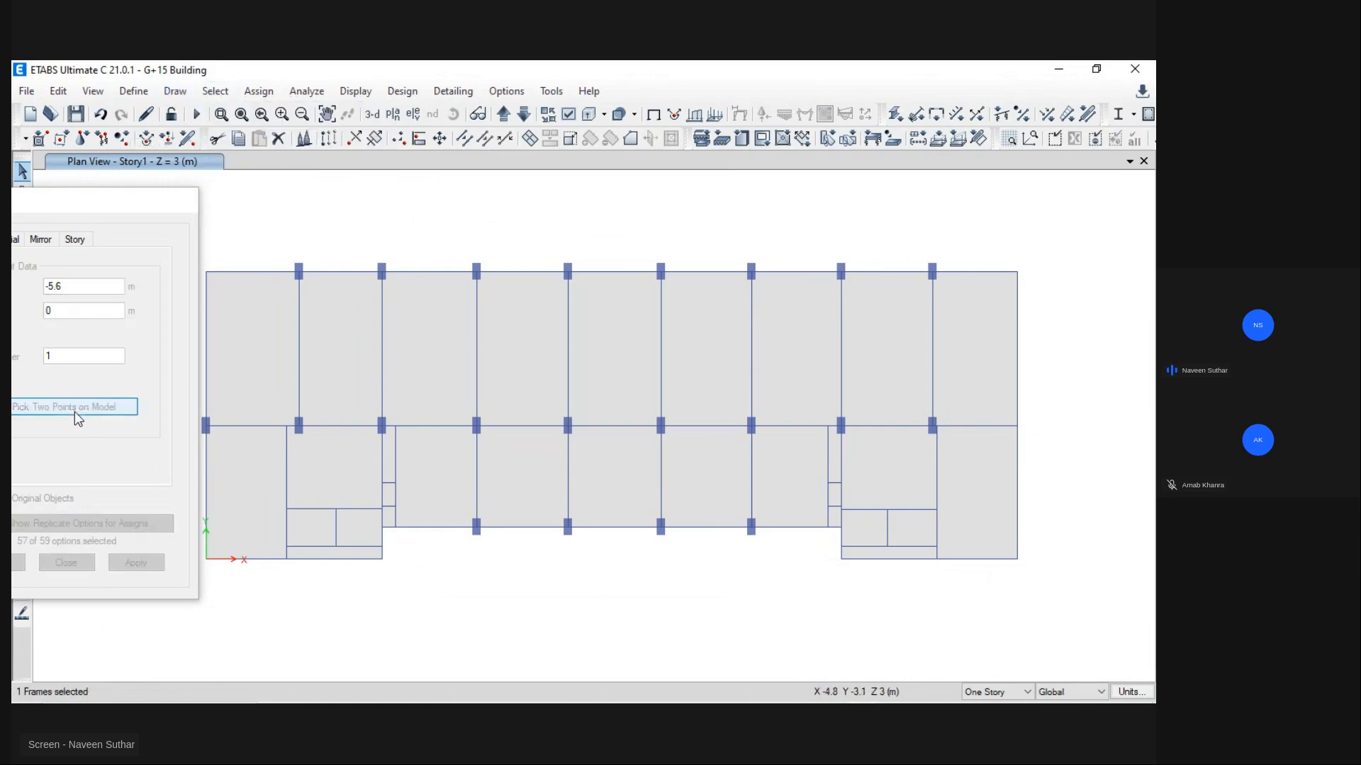
pyautogui.click(932, 425)
pyautogui.click(1017, 425)
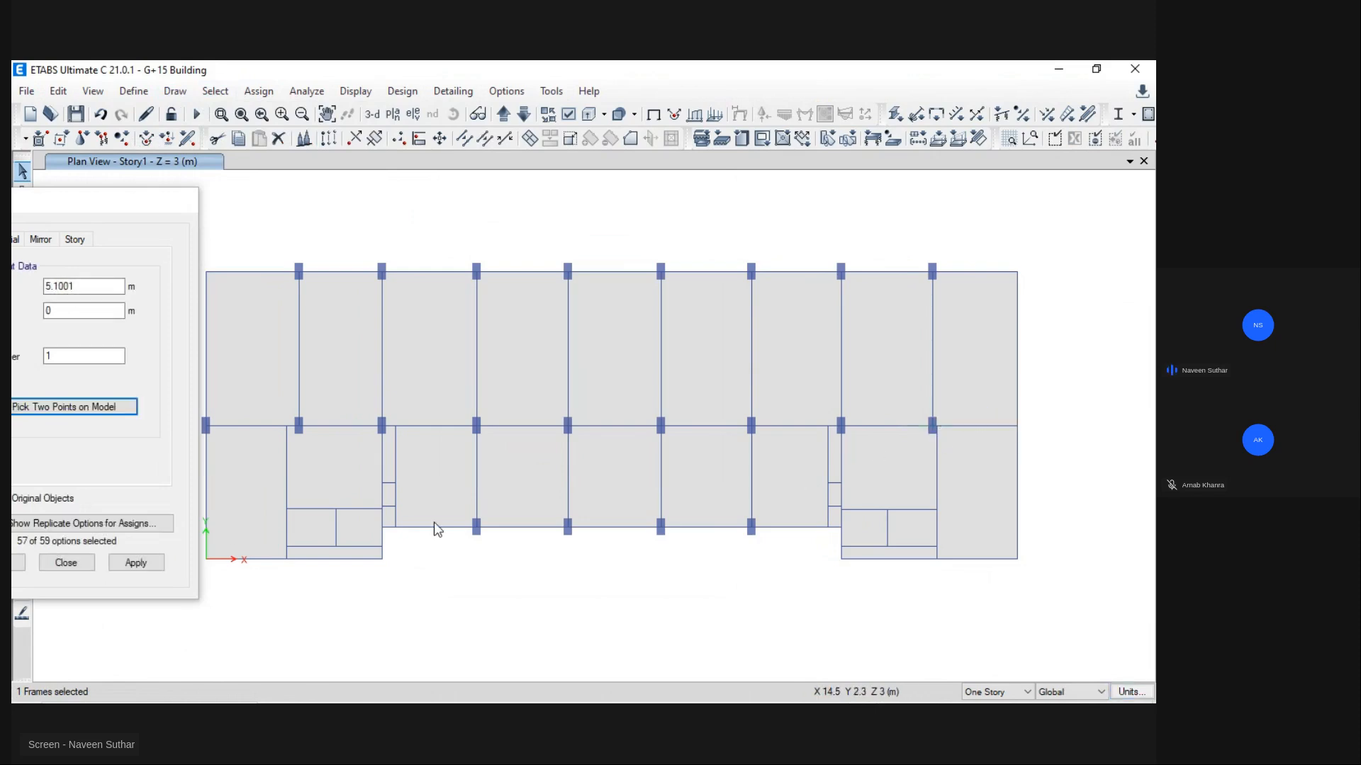
pyautogui.click(134, 564)
pyautogui.click(65, 563)
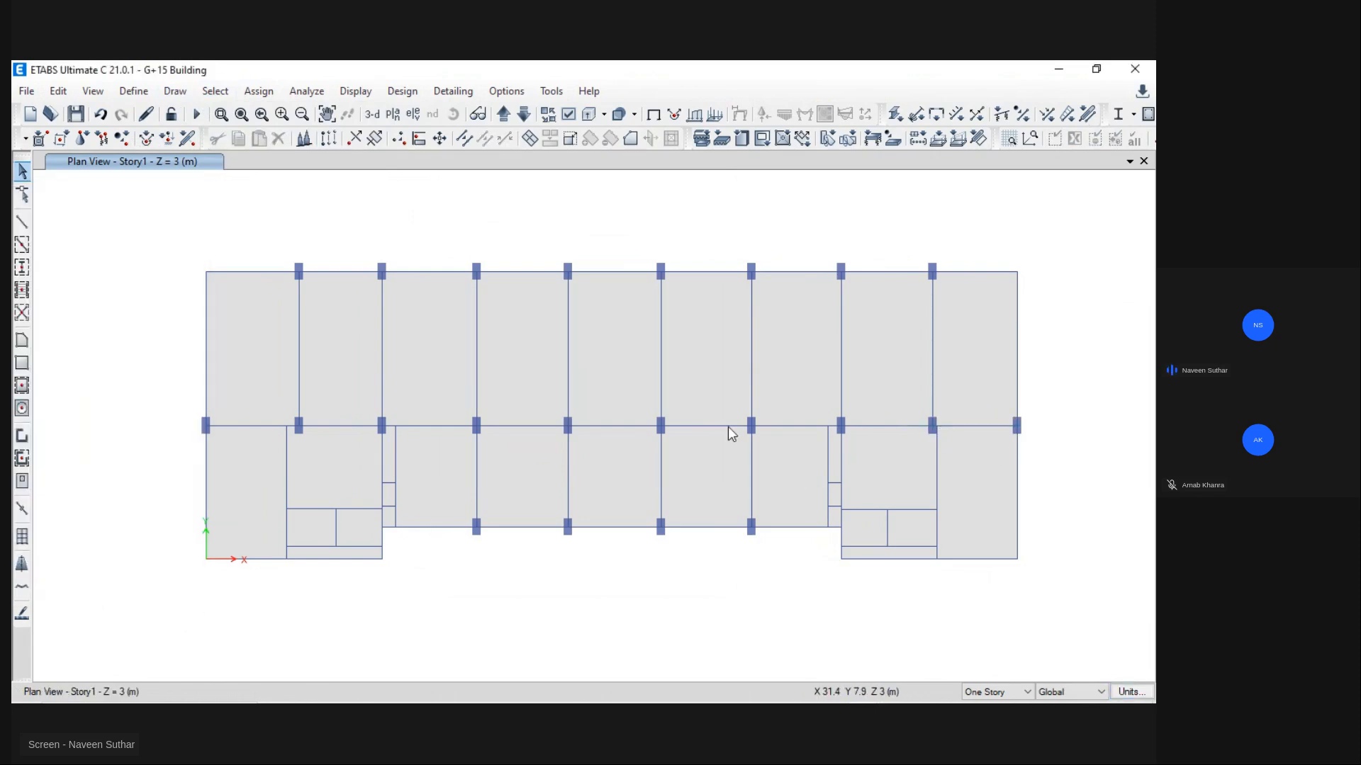
# Step: Switch to AutoCAD to examine the column positions and orientations on the typical floor framing plan, and return to ETABS
pyautogui.hotkey('alt', 'Tab')
pyautogui.scroll(6, 177, 428)
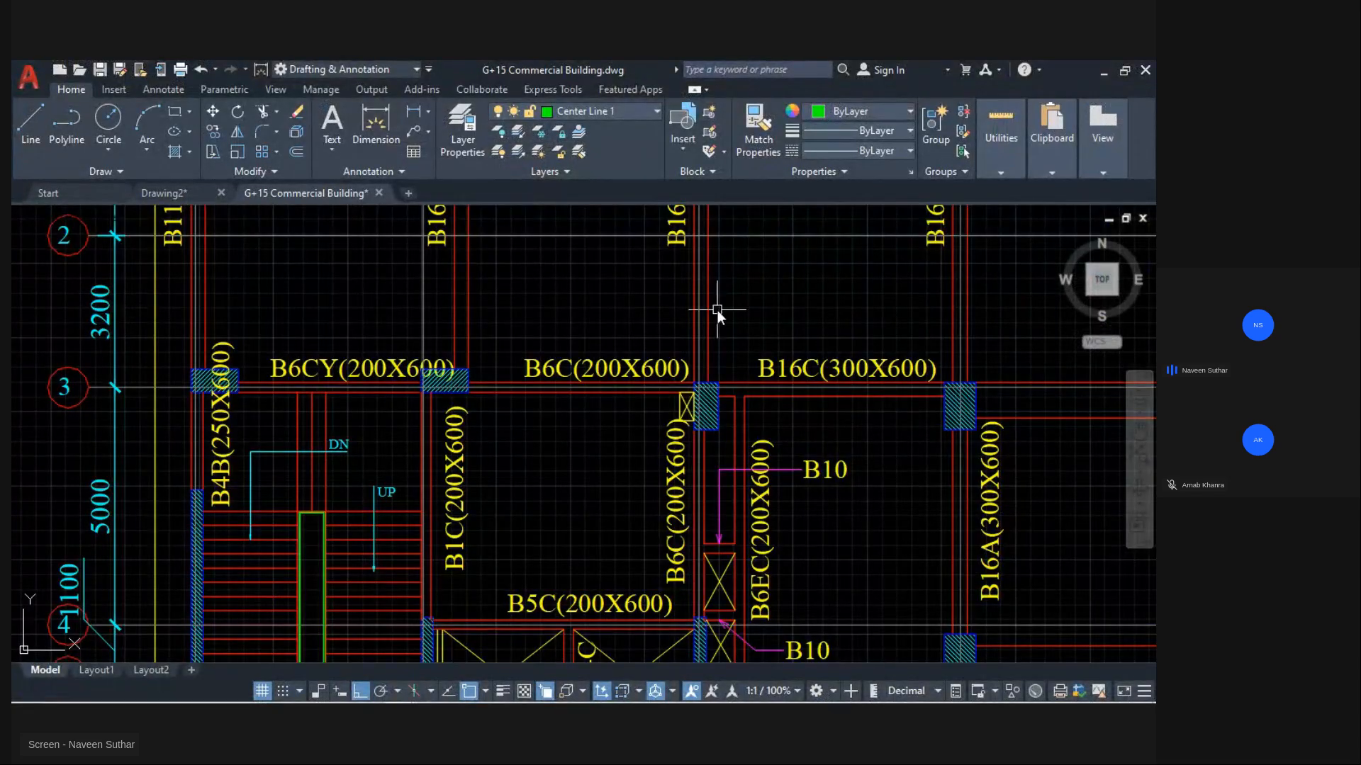
pyautogui.scroll(-5, 372, 304)
pyautogui.moveTo(372, 305); pyautogui.dragTo(12, 359, button='middle')
pyautogui.scroll(1, 11, 359)
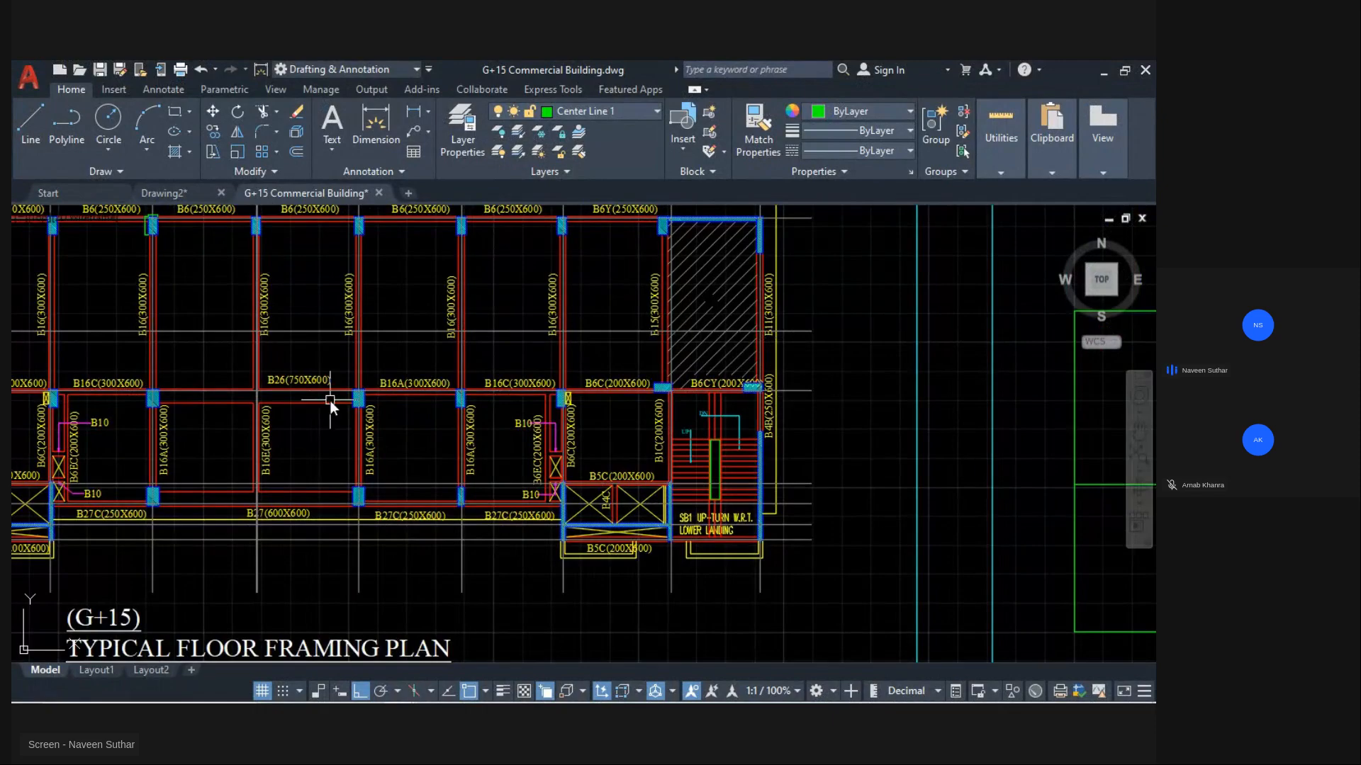
pyautogui.moveTo(329, 401); pyautogui.dragTo(539, 405, button='middle')
pyautogui.hotkey('alt', 'Tab')
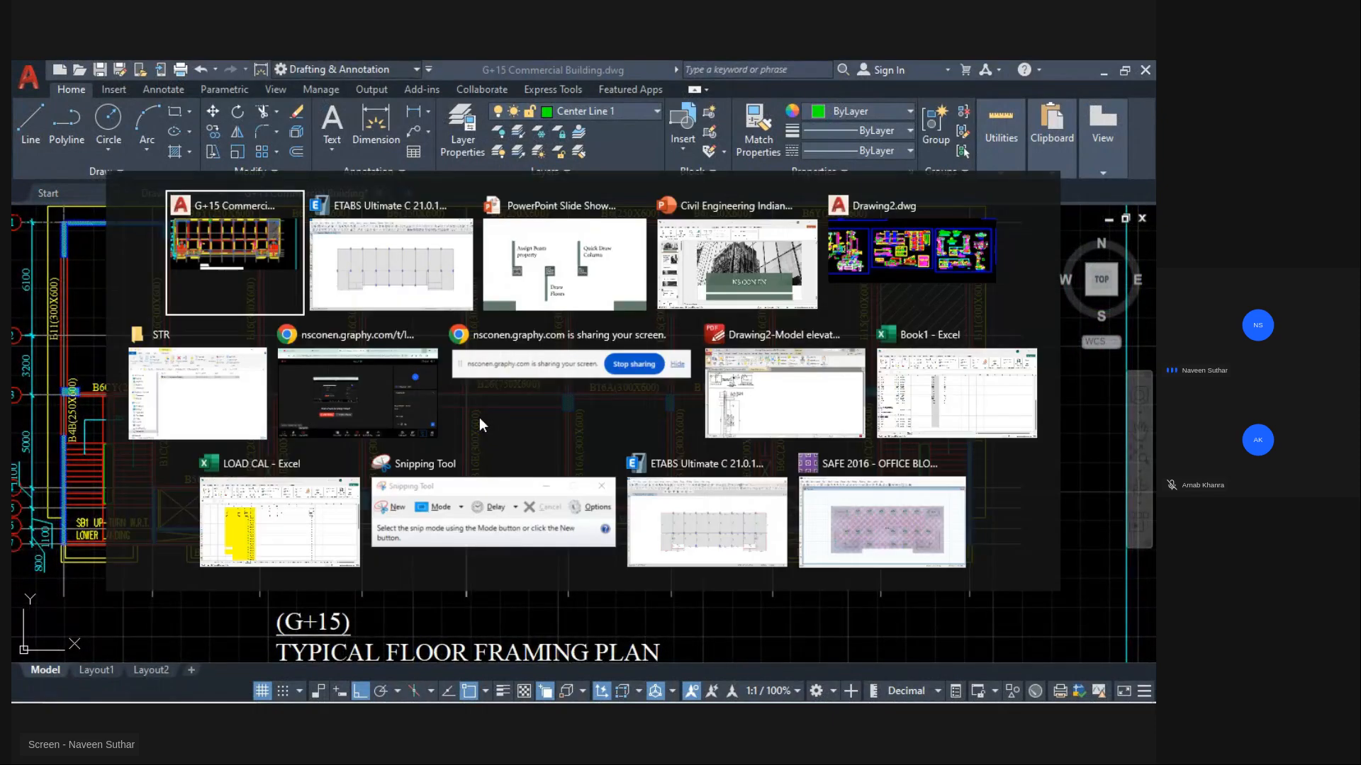
# Step: Select all columns by object type
pyautogui.click(214, 91)
pyautogui.moveTo(245, 117)
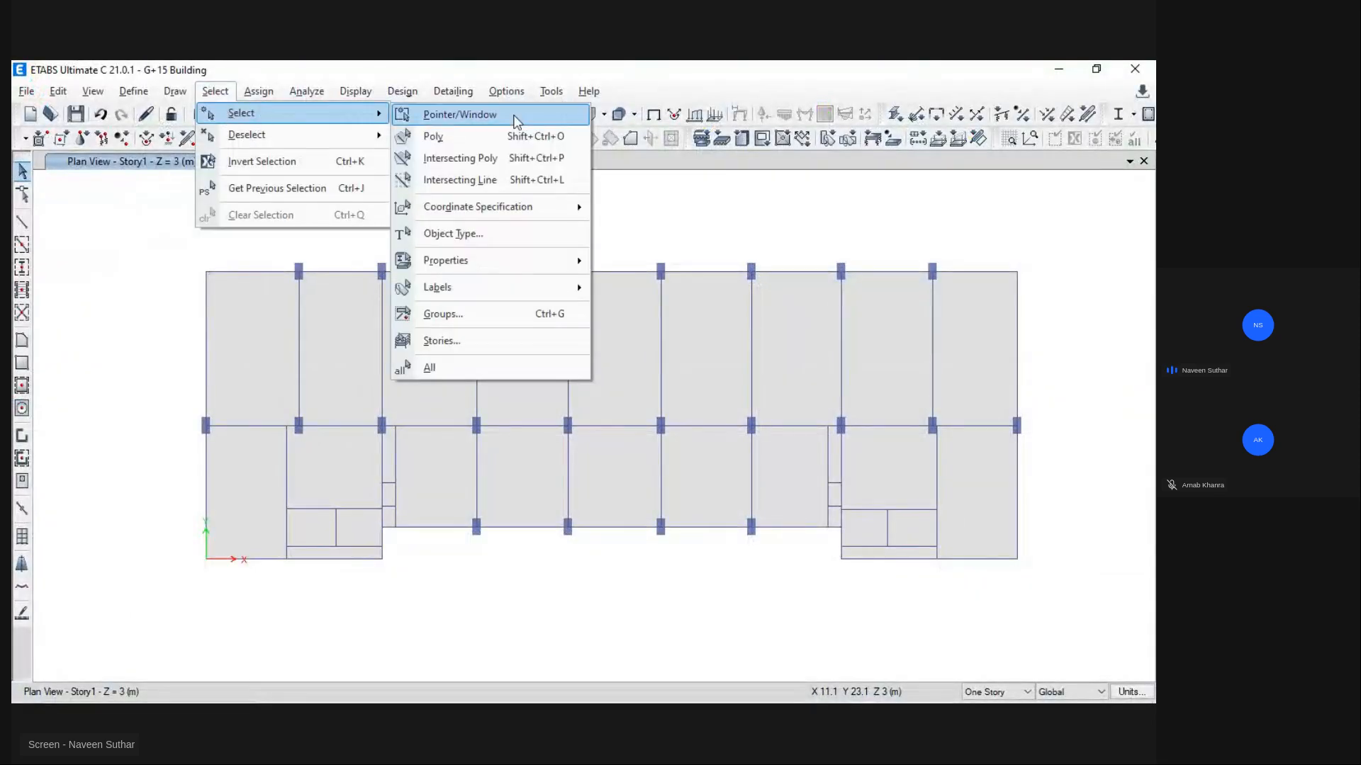
pyautogui.click(452, 231)
pyautogui.click(514, 261)
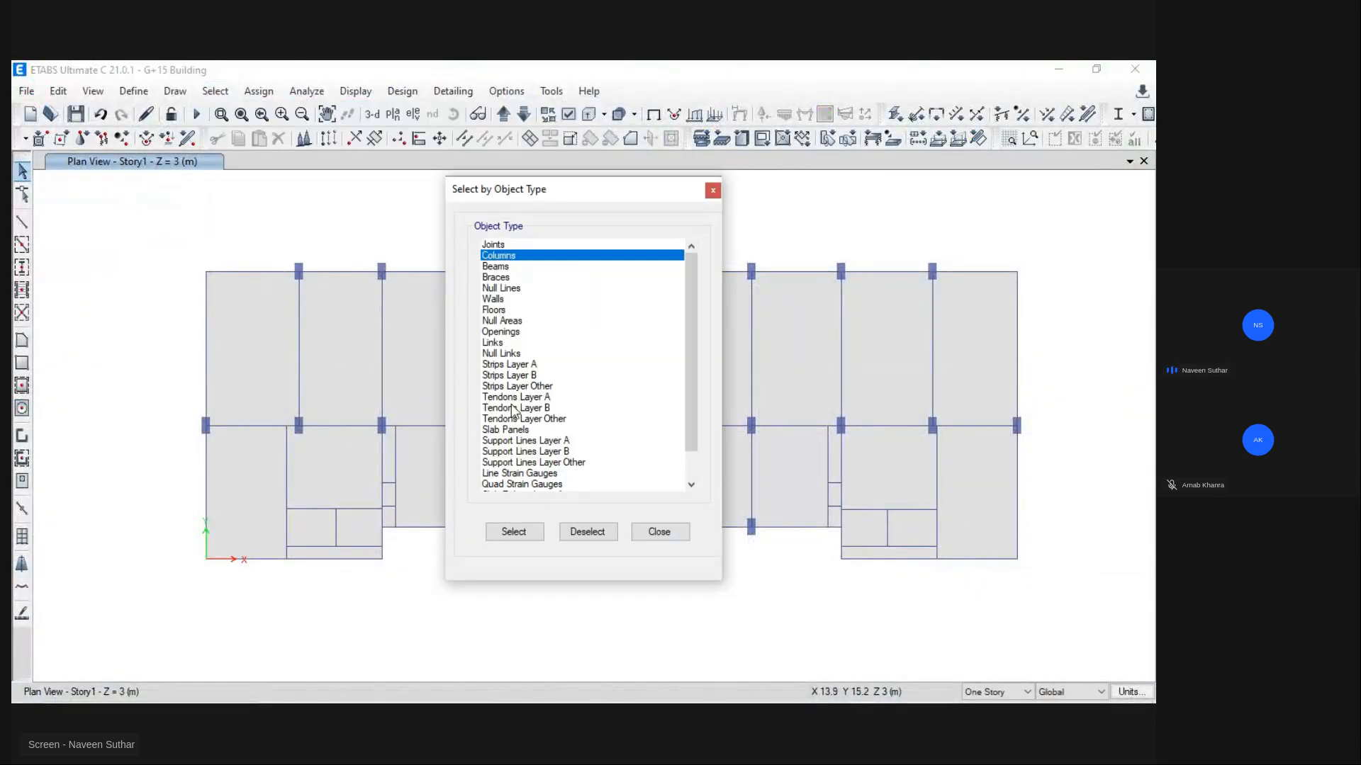
pyautogui.click(516, 532)
pyautogui.click(659, 532)
# Step: Show only the selected columns and delete the fifth column from the left in the middle row
pyautogui.rightClick(433, 194)
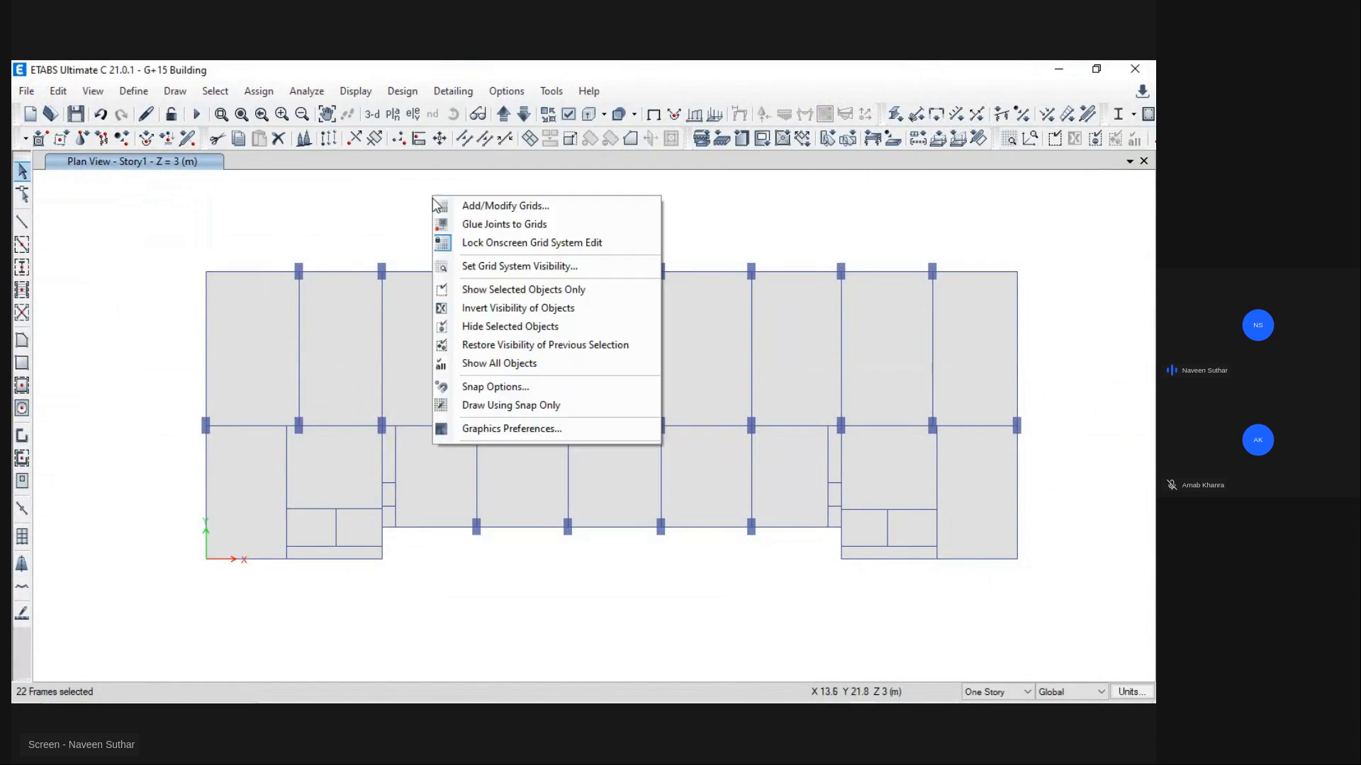
pyautogui.click(494, 290)
pyautogui.click(566, 424)
pyautogui.press('Delete')
# Step: Rotate the local axes of the two outermost columns at each end of the middle row by 90 degrees, and display the undeformed shape
pyautogui.moveTo(179, 383); pyautogui.dragTo(321, 468)
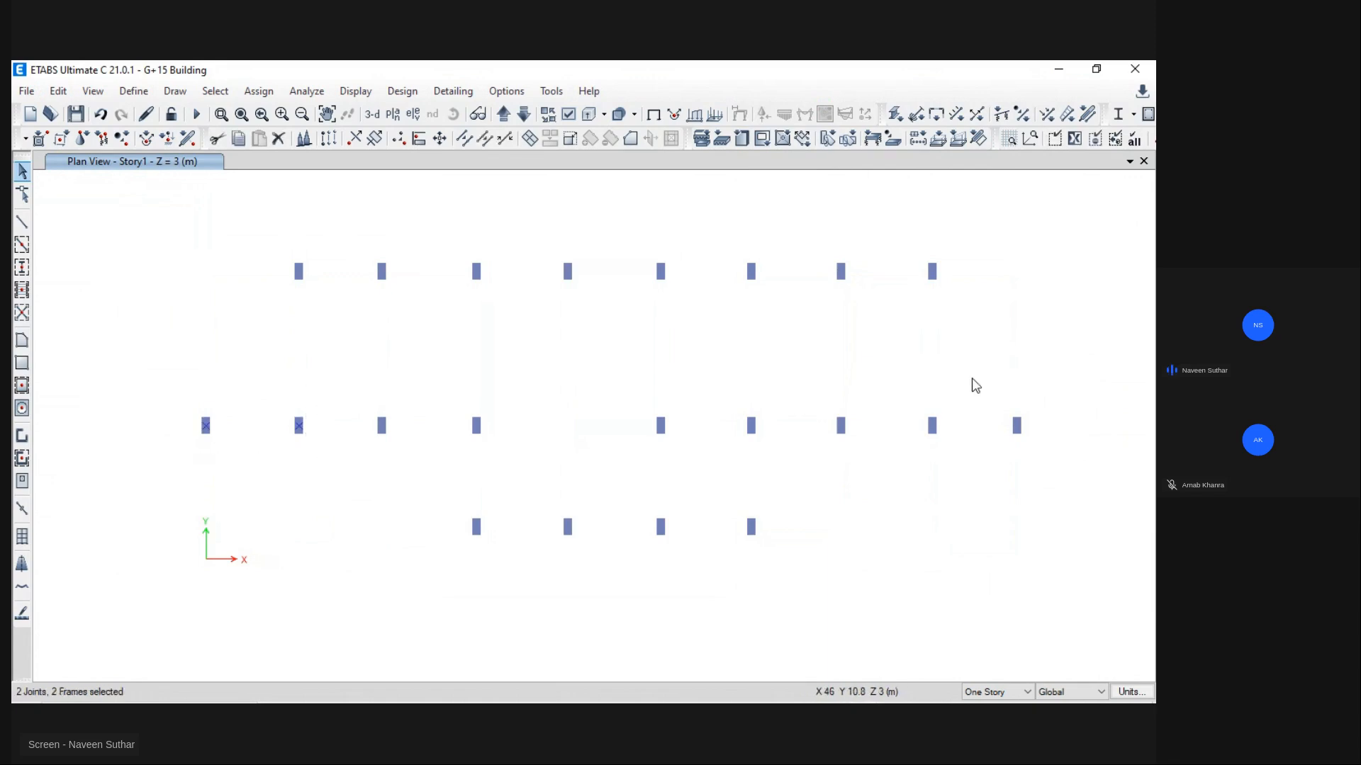
pyautogui.moveTo(914, 388); pyautogui.dragTo(1027, 470)
pyautogui.click(258, 91)
pyautogui.moveTo(280, 138)
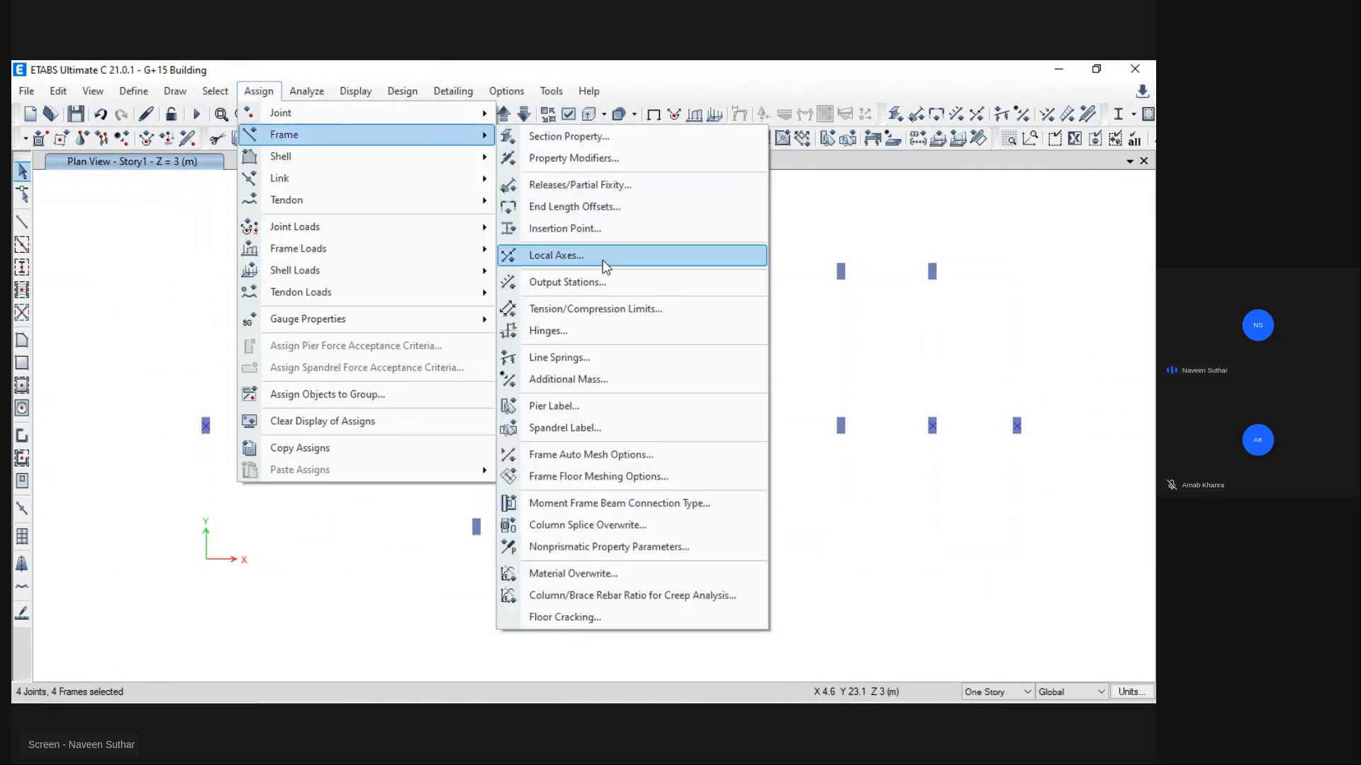
pyautogui.click(643, 260)
pyautogui.click(504, 328)
pyautogui.click(655, 506)
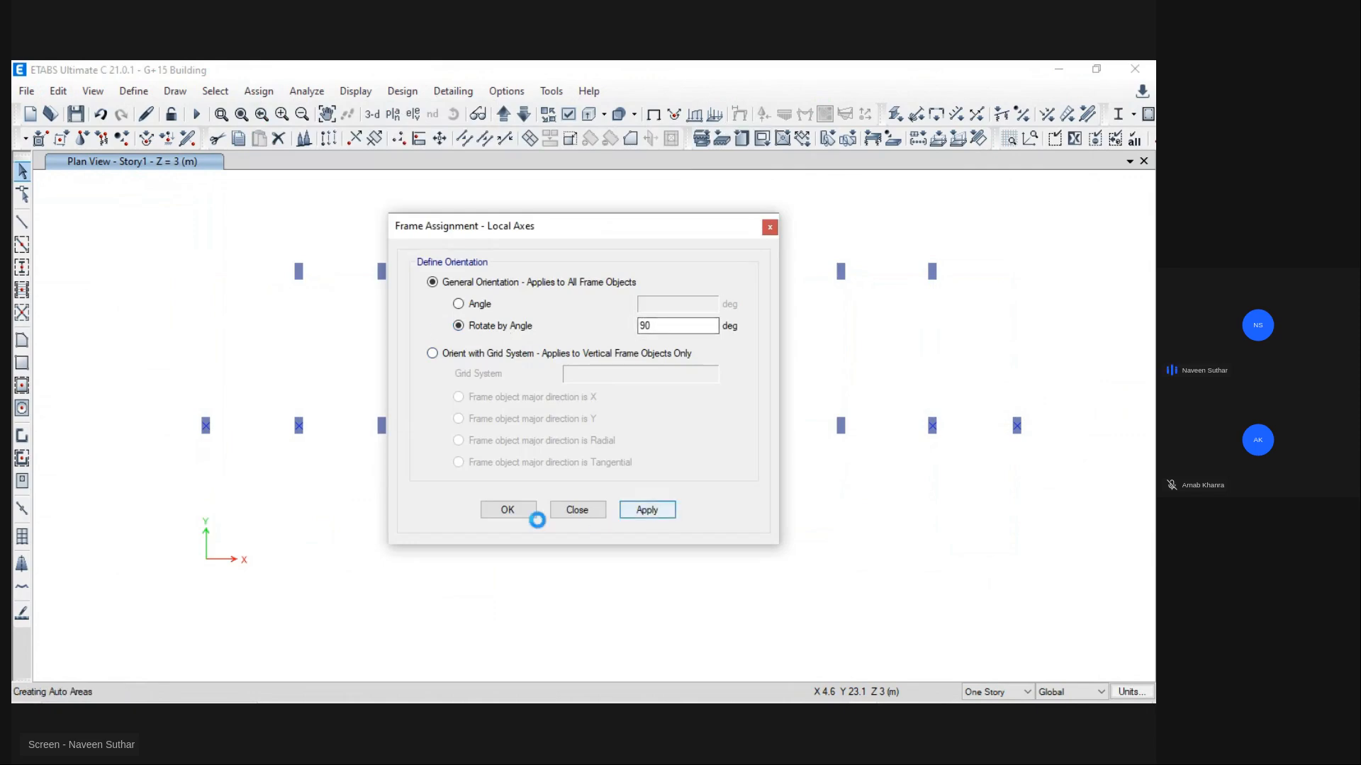
pyautogui.click(509, 511)
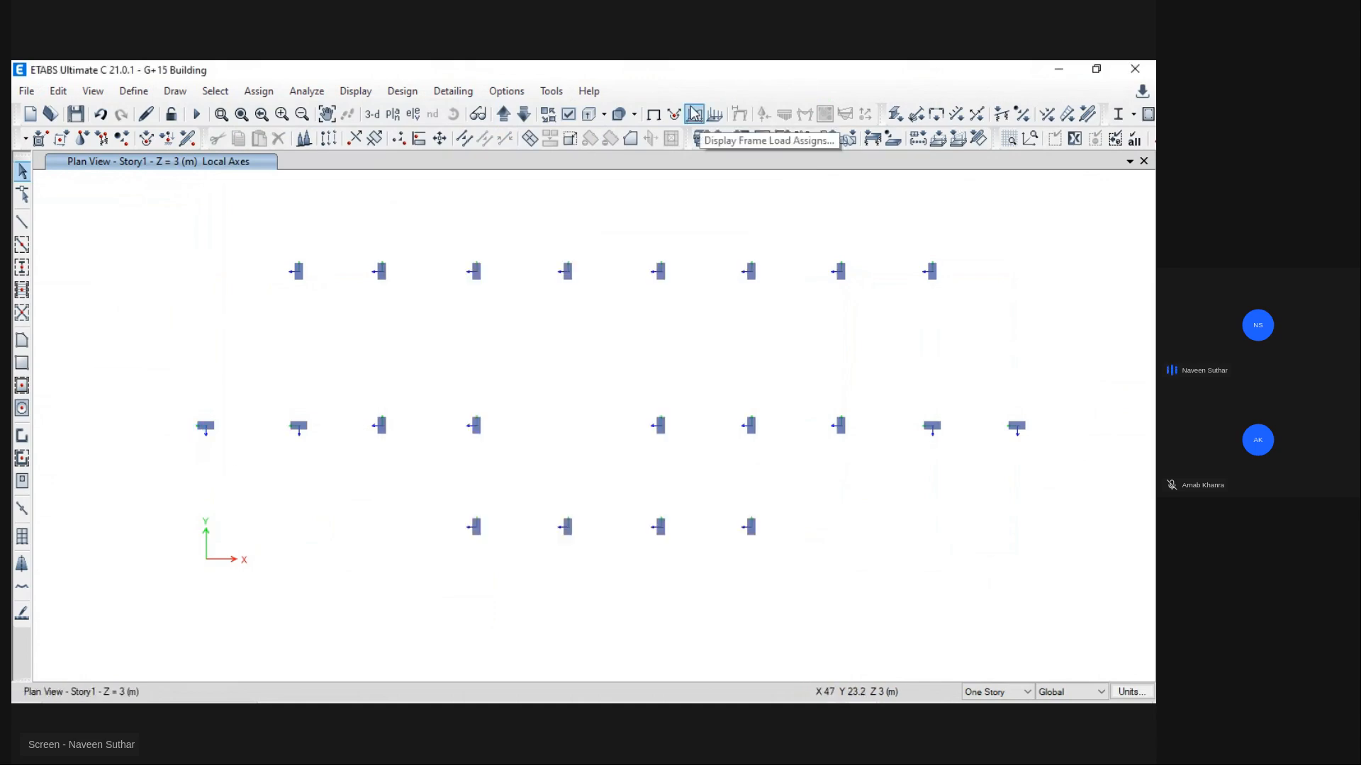
pyautogui.click(654, 115)
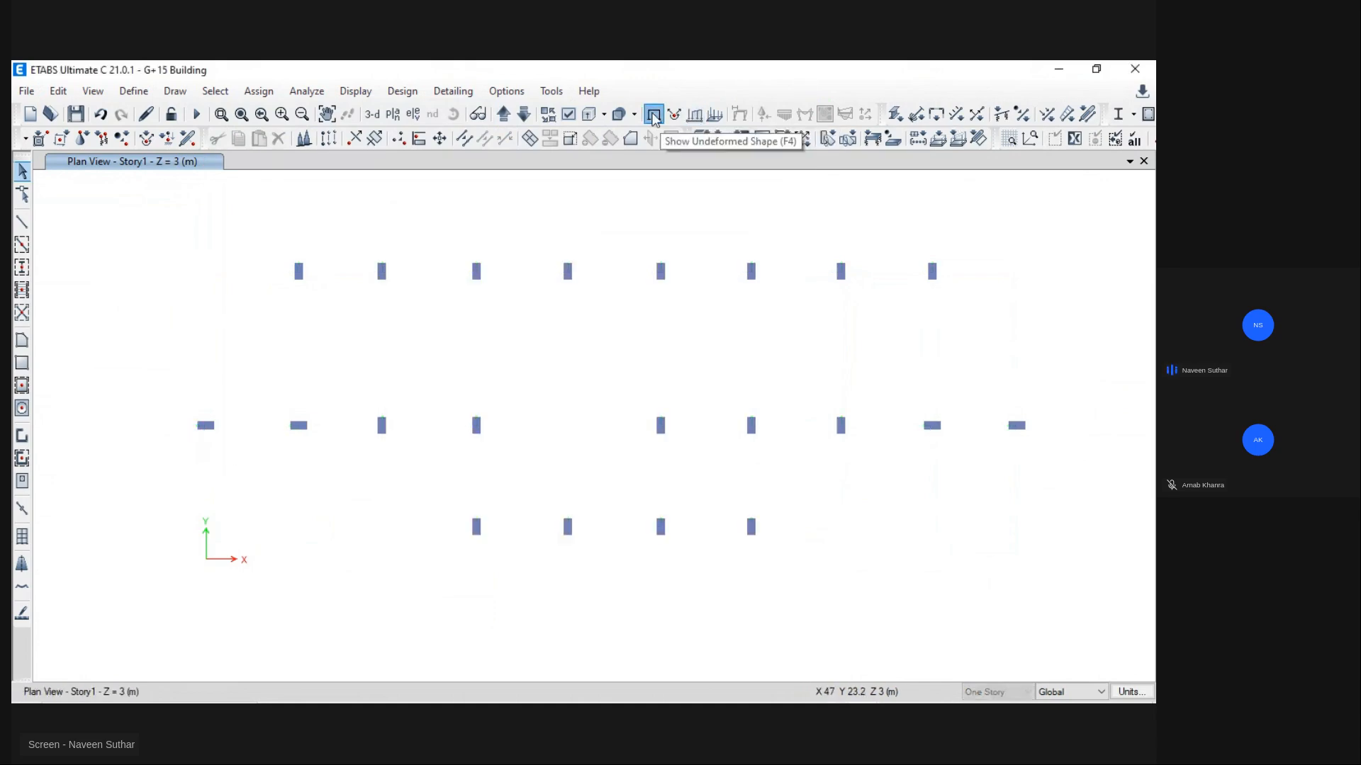
# Step: Compare the column layout with the AutoCAD framing plan and delete the second column from the left in the lower row
pyautogui.moveTo(324, 461); pyautogui.dragTo(286, 463, button='middle')
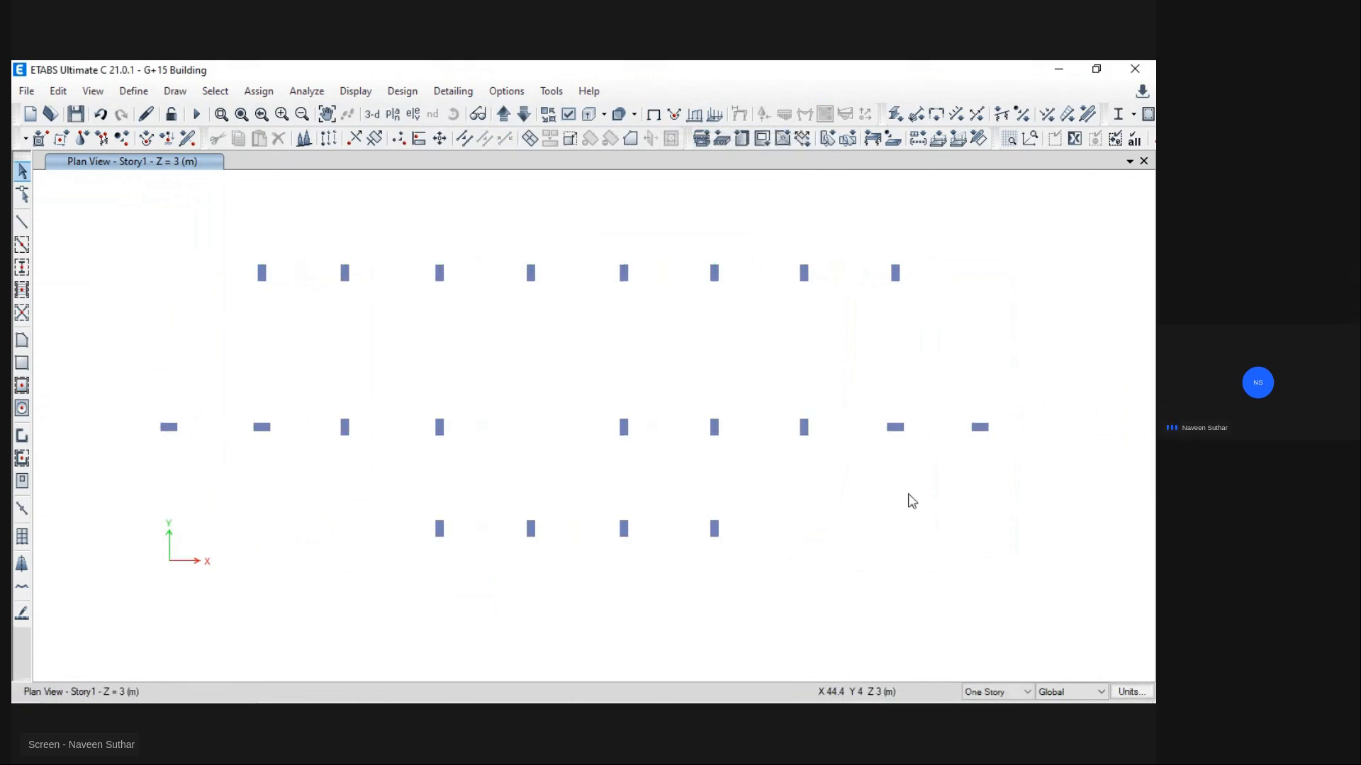
pyautogui.hotkey('alt', 'Tab')
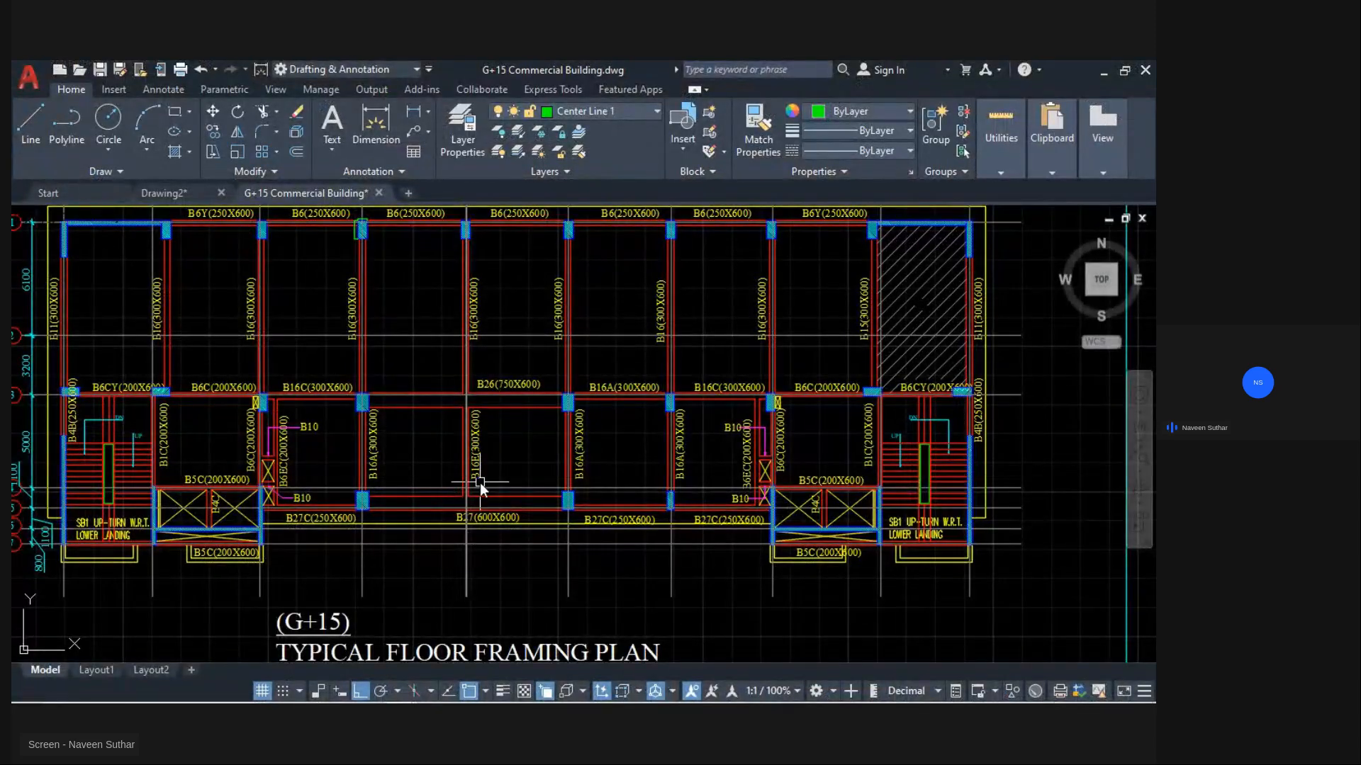
pyautogui.hotkey('alt', 'Tab')
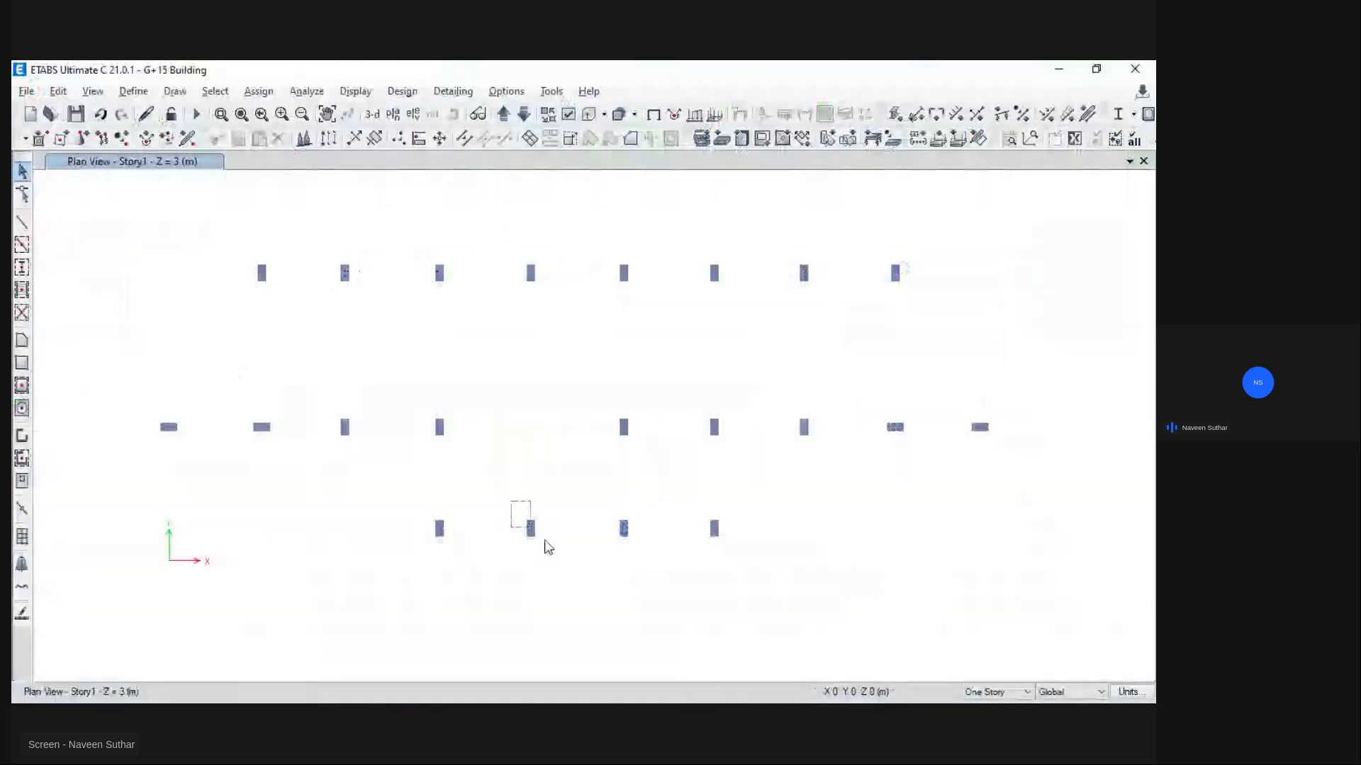
pyautogui.press('Delete')
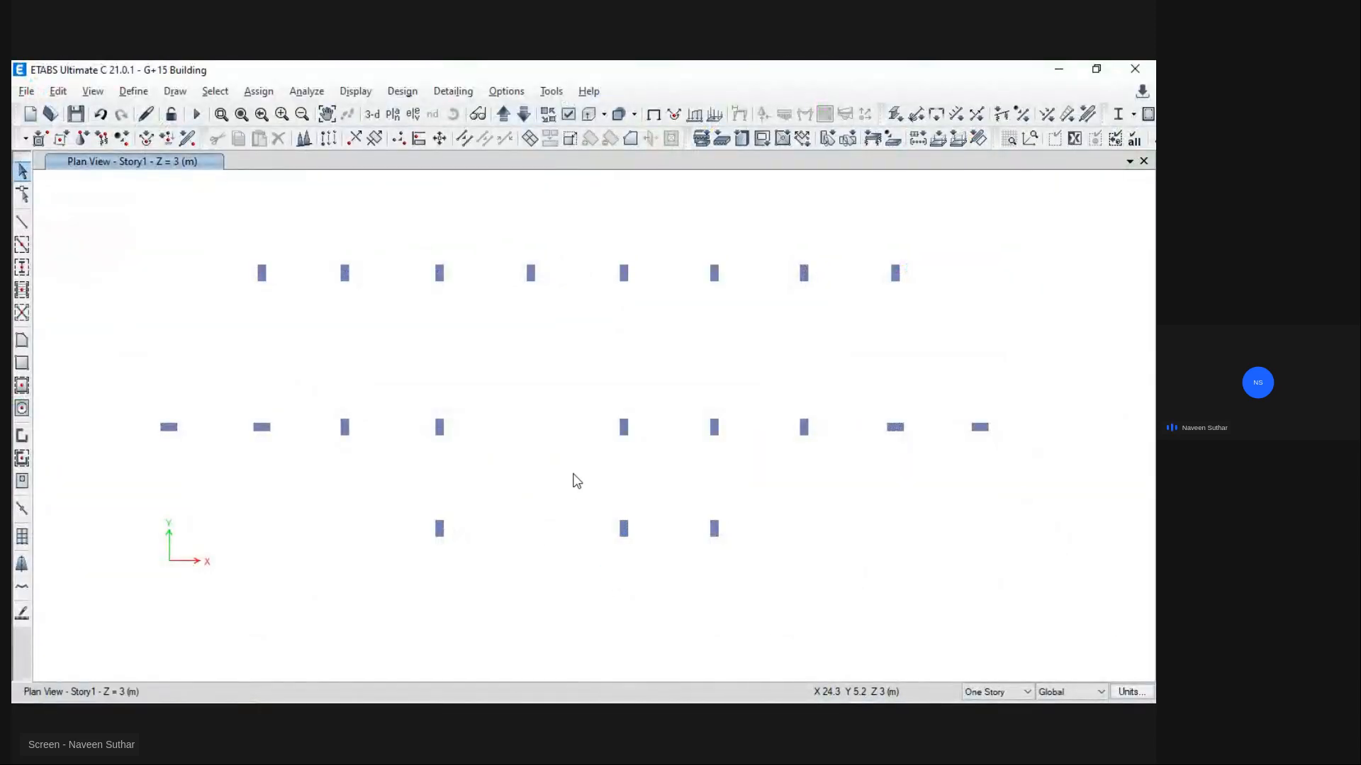
# Step: Check the remaining columns against the AutoCAD framing plan and show all objects again in ETABS
pyautogui.hotkey('alt', 'Tab')
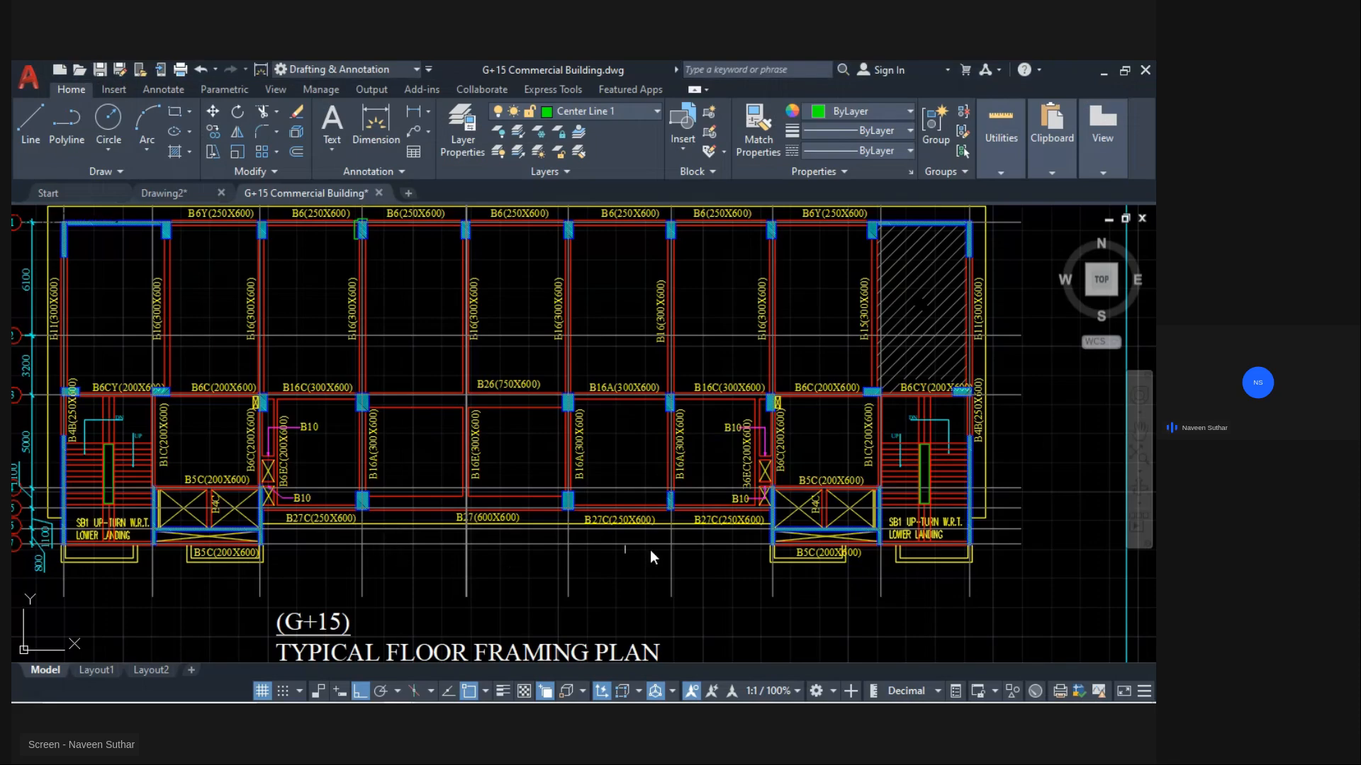
pyautogui.moveTo(723, 474); pyautogui.dragTo(806, 513, button='middle')
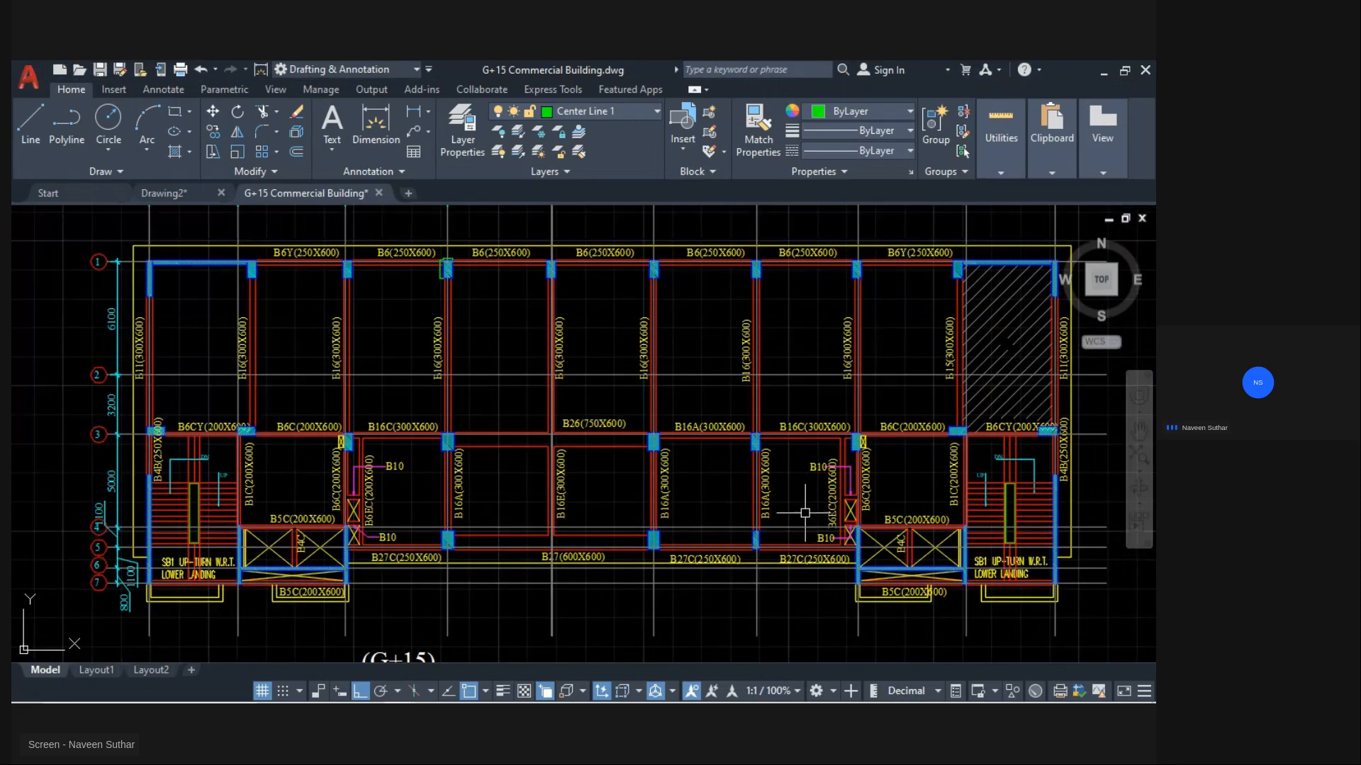
pyautogui.hotkey('alt', 'Tab')
pyautogui.rightClick(217, 313)
pyautogui.click(283, 481)
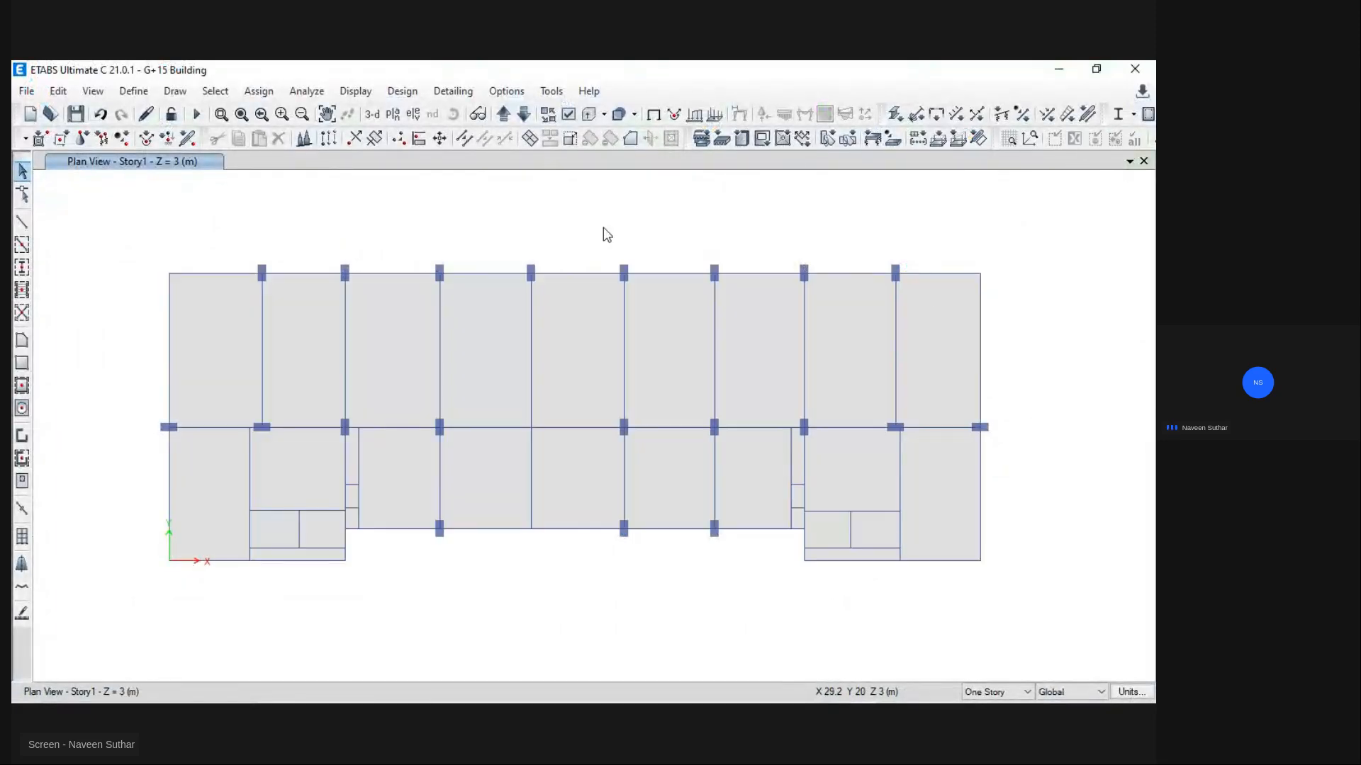
# Step: Switch to the AutoCAD framing plan and dimension the length of the hatched shear wall along the staircase's outer side
pyautogui.moveTo(640, 618); pyautogui.dragTo(705, 611, button='middle')
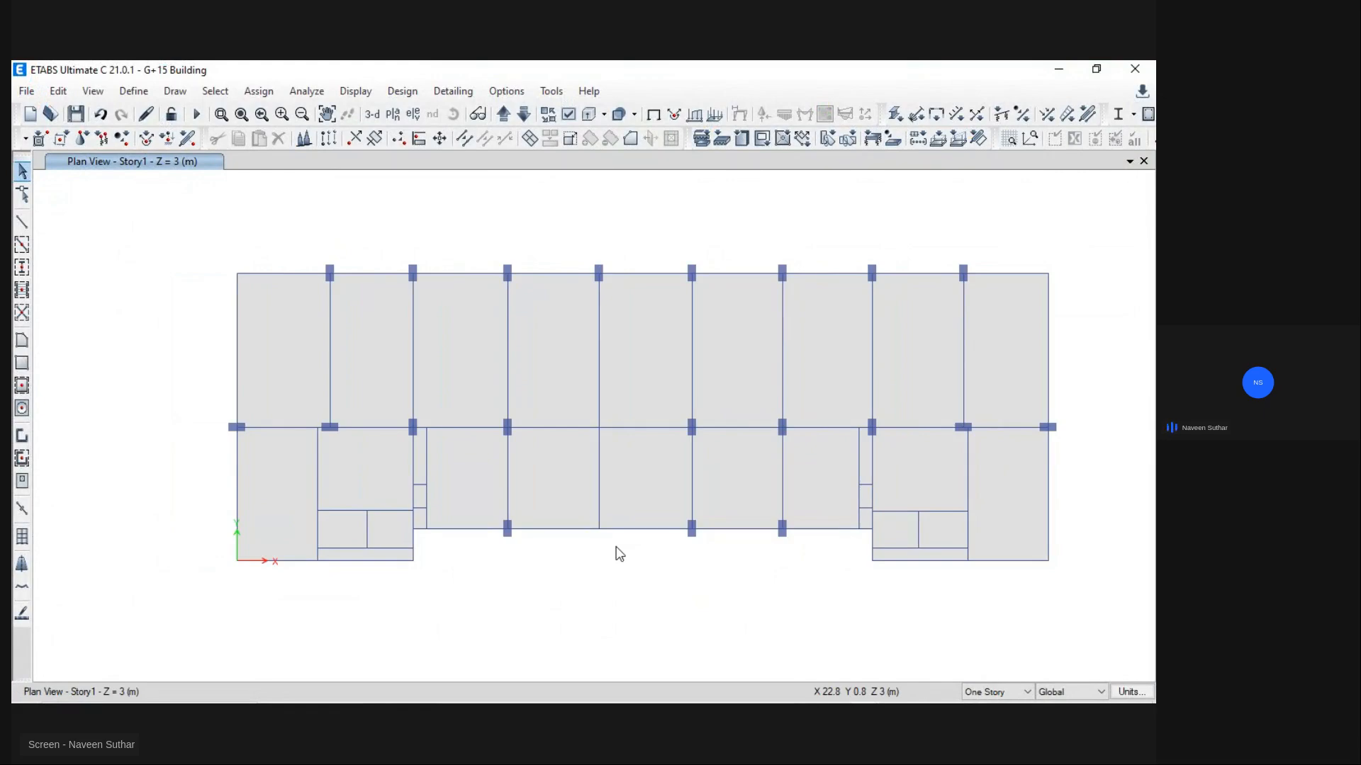
pyautogui.hotkey('alt', 'Tab')
pyautogui.scroll(2, 376, 465)
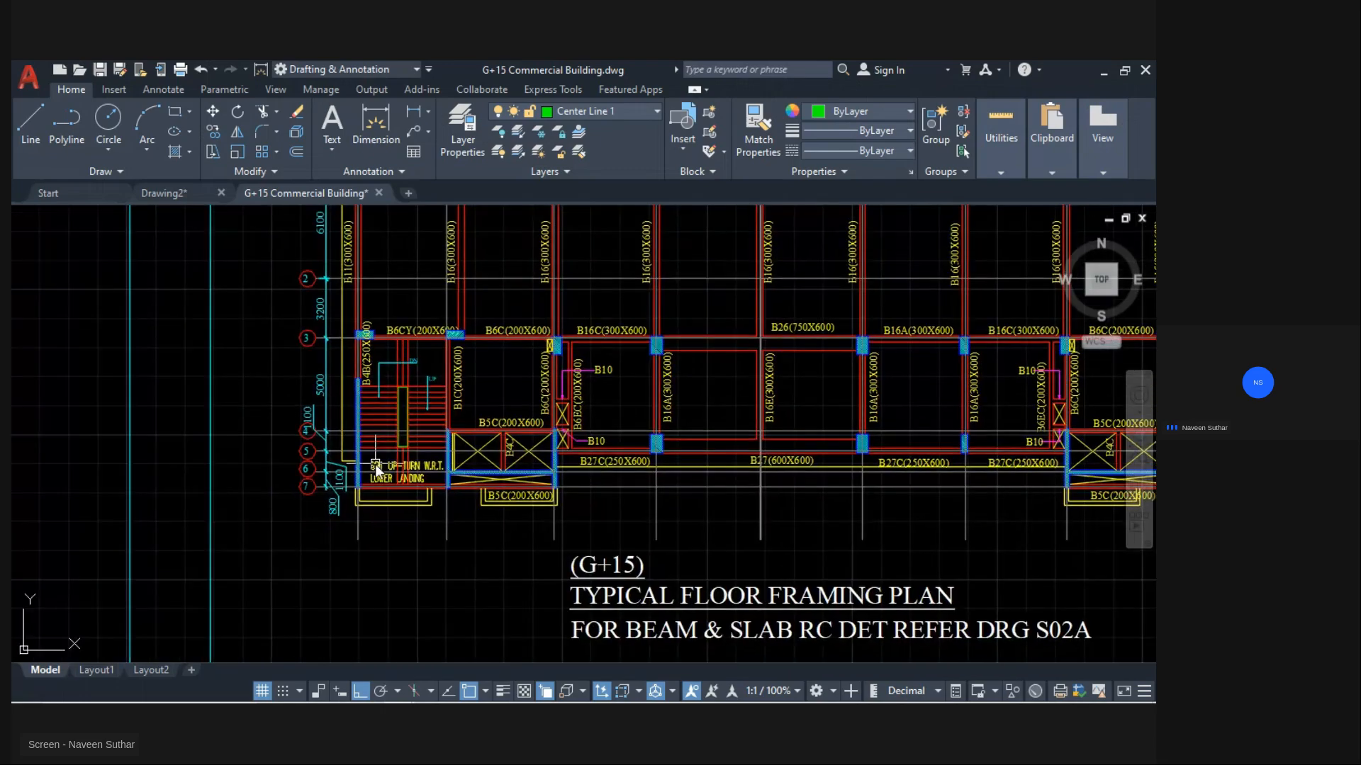
pyautogui.scroll(4, 370, 425)
pyautogui.moveTo(304, 395); pyautogui.dragTo(396, 337, button='middle')
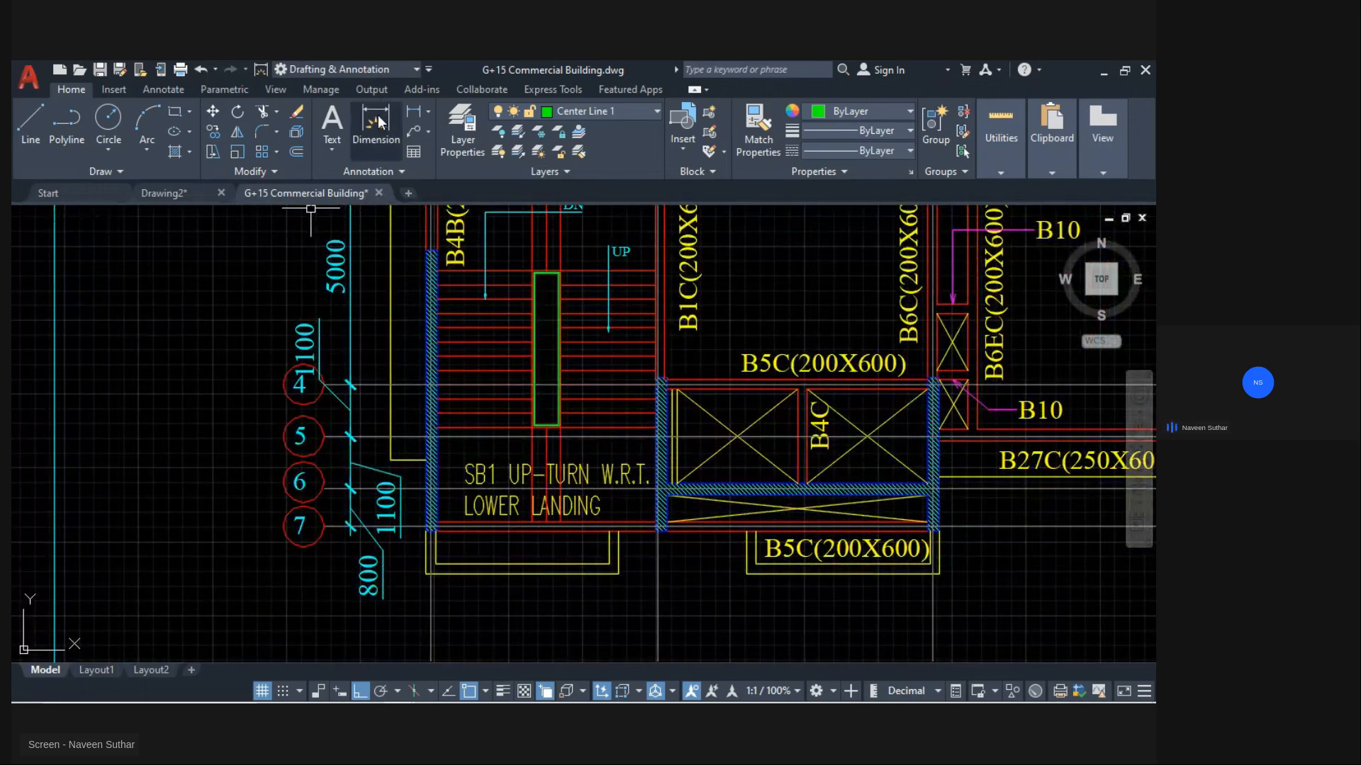
pyautogui.scroll(4, 427, 543)
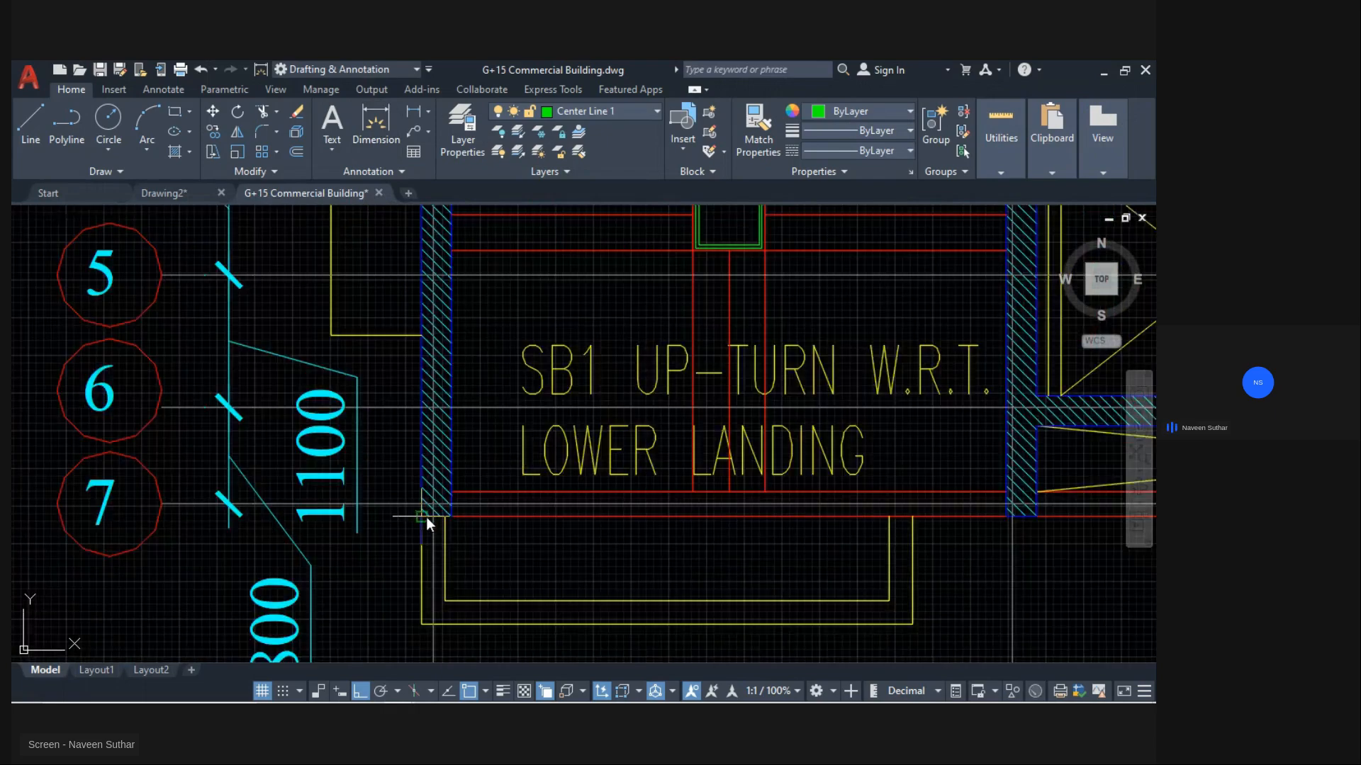
pyautogui.moveTo(434, 346); pyautogui.dragTo(446, 610, button='middle')
pyautogui.moveTo(397, 298); pyautogui.dragTo(370, 600, button='middle')
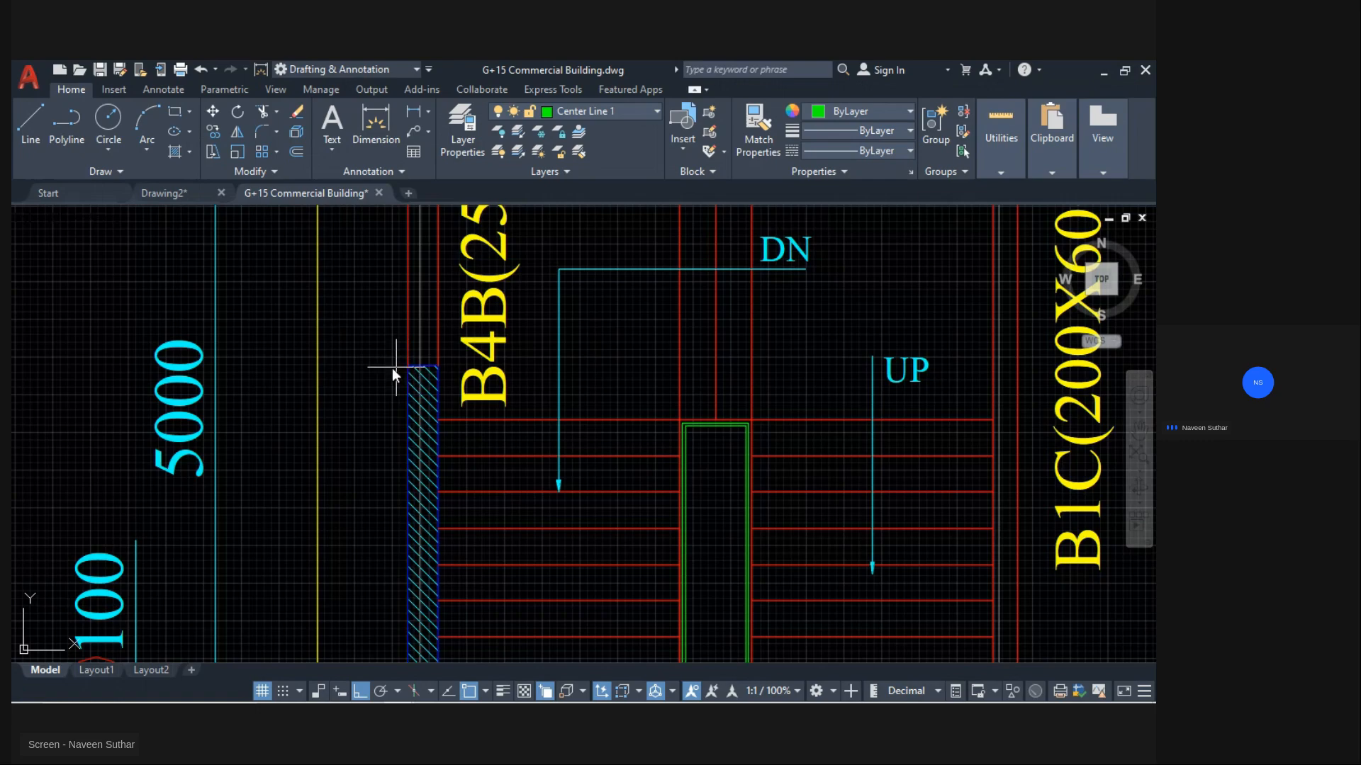
pyautogui.moveTo(377, 369); pyautogui.dragTo(456, 222, button='middle')
pyautogui.scroll(-4, 460, 376)
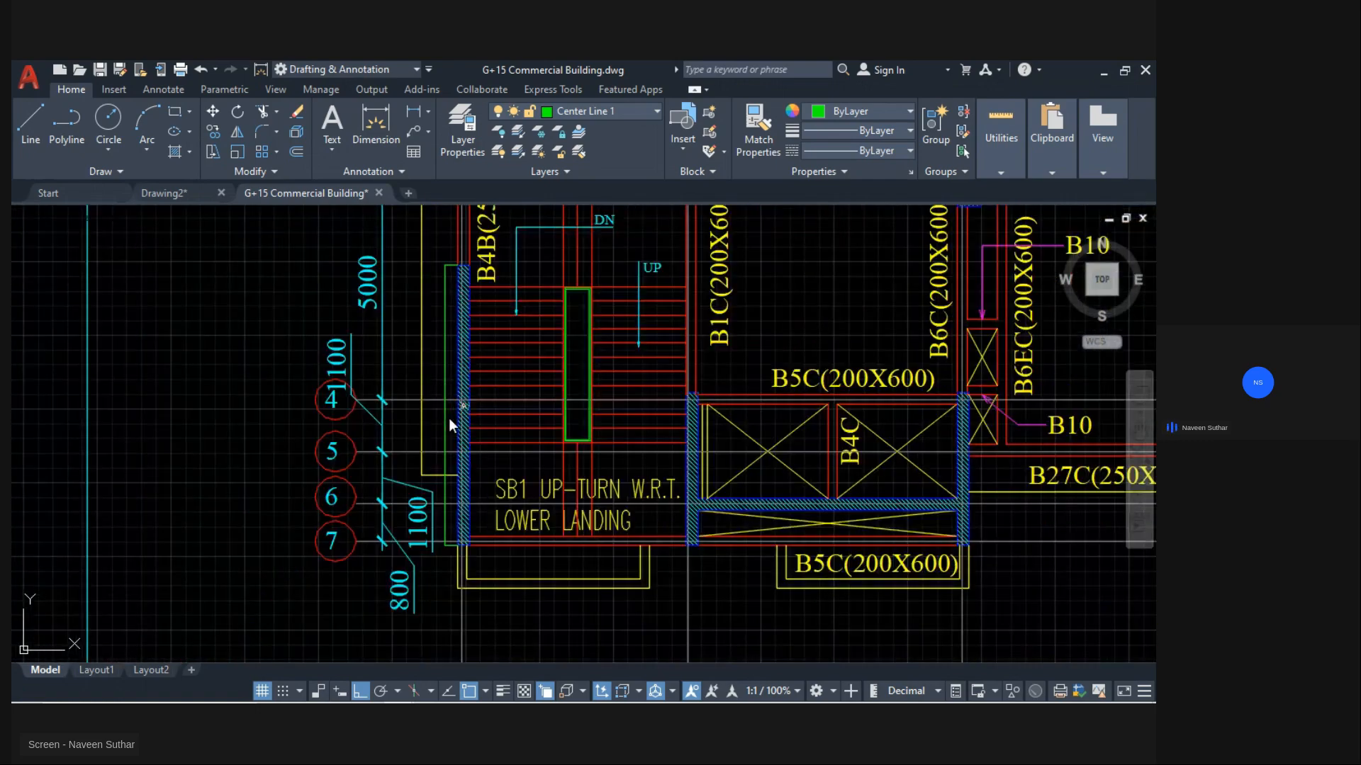
pyautogui.scroll(10, 445, 401)
pyautogui.scroll(-4, 445, 397)
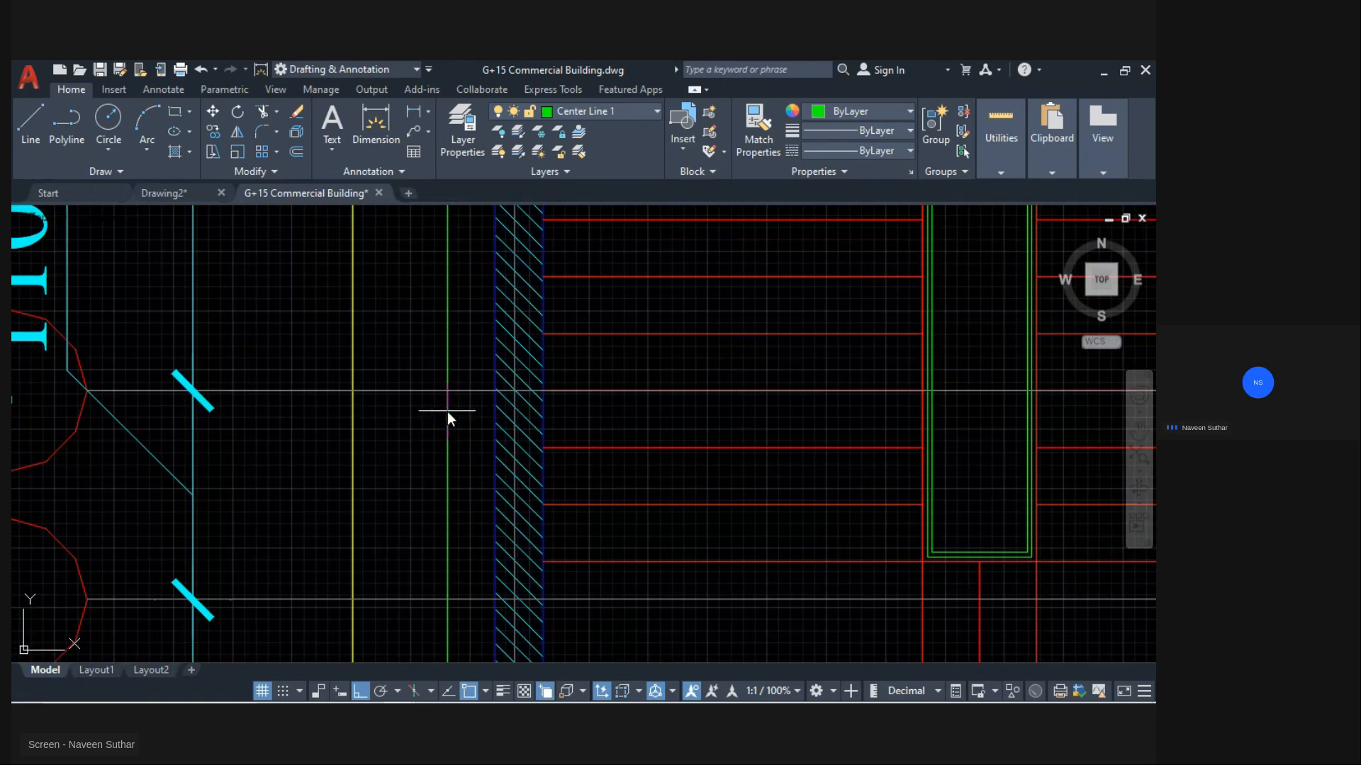
pyautogui.scroll(8, 448, 412)
pyautogui.scroll(6, 439, 457)
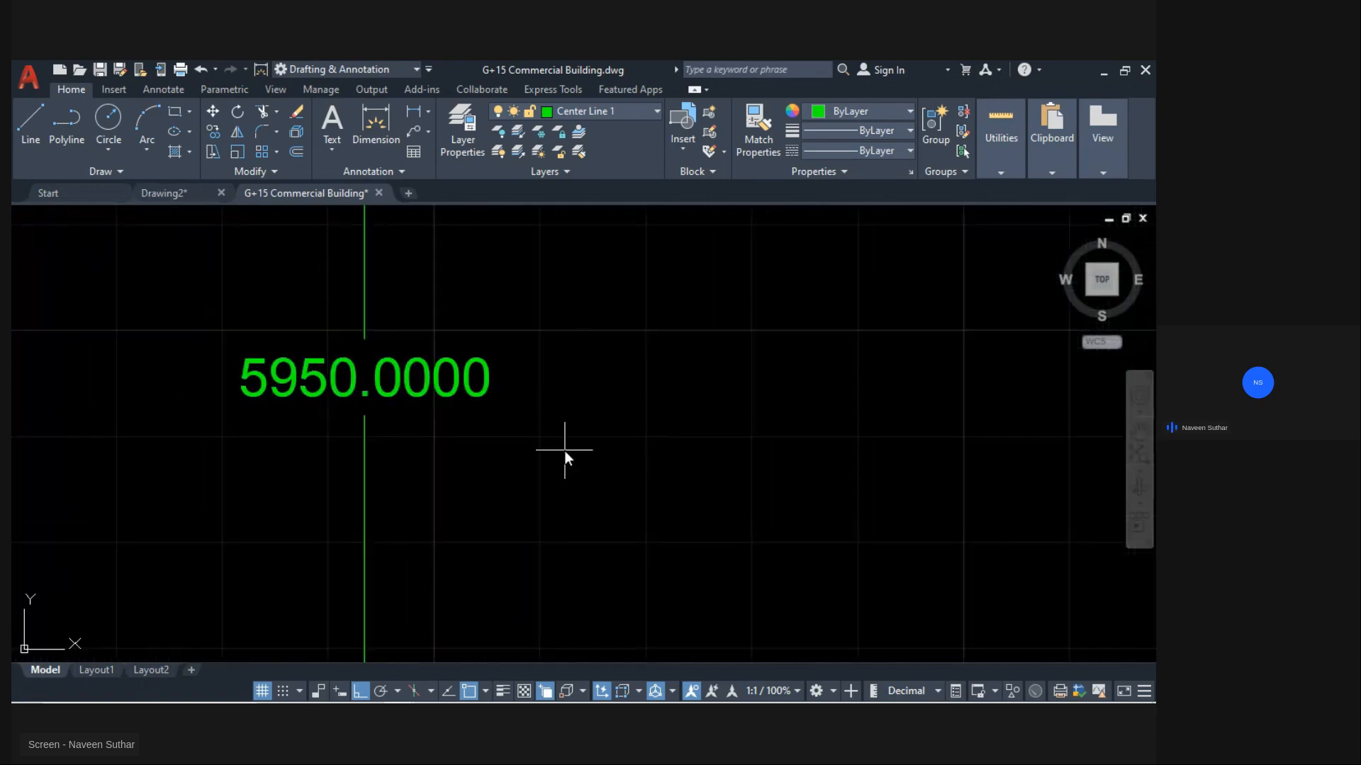
pyautogui.scroll(-8, 564, 451)
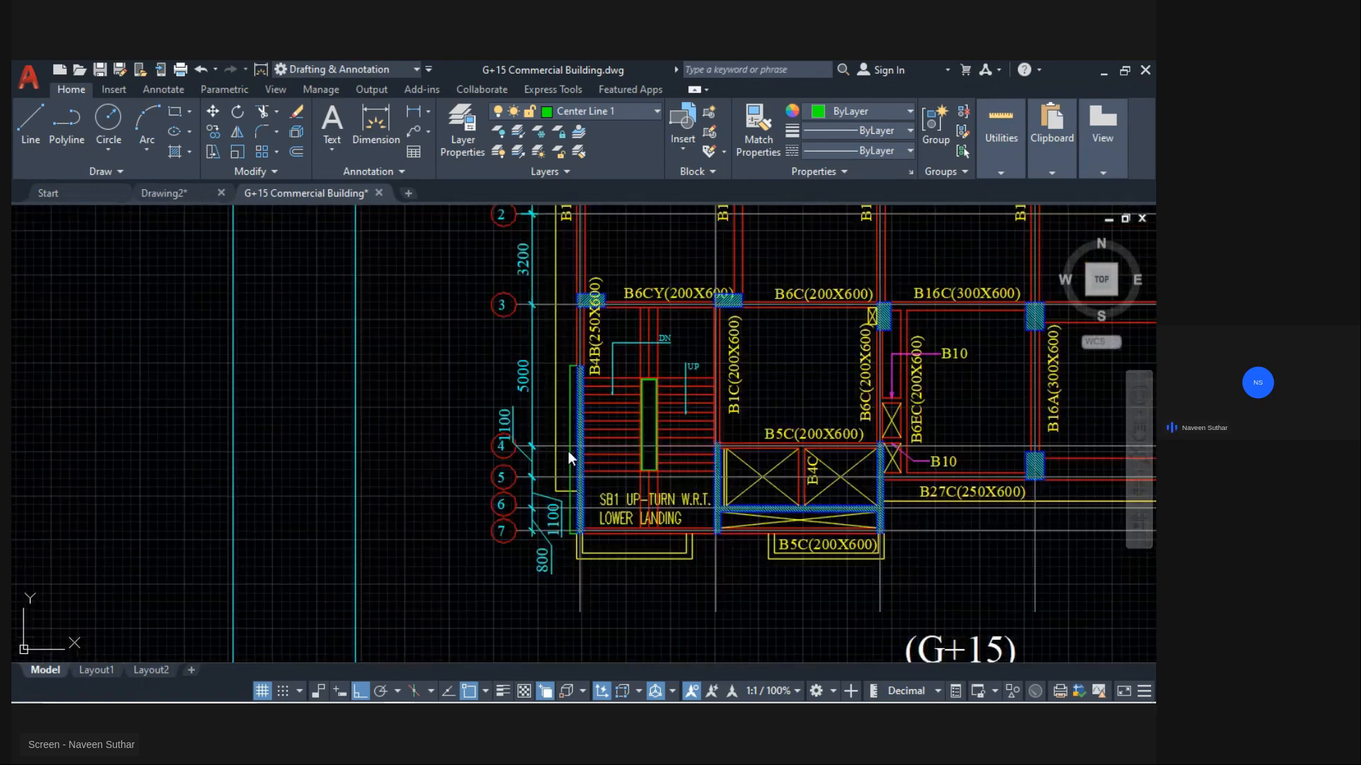
# Step: Return to ETABS and make the joint objects visible in the plan view
pyautogui.hotkey('alt', 'Tab')
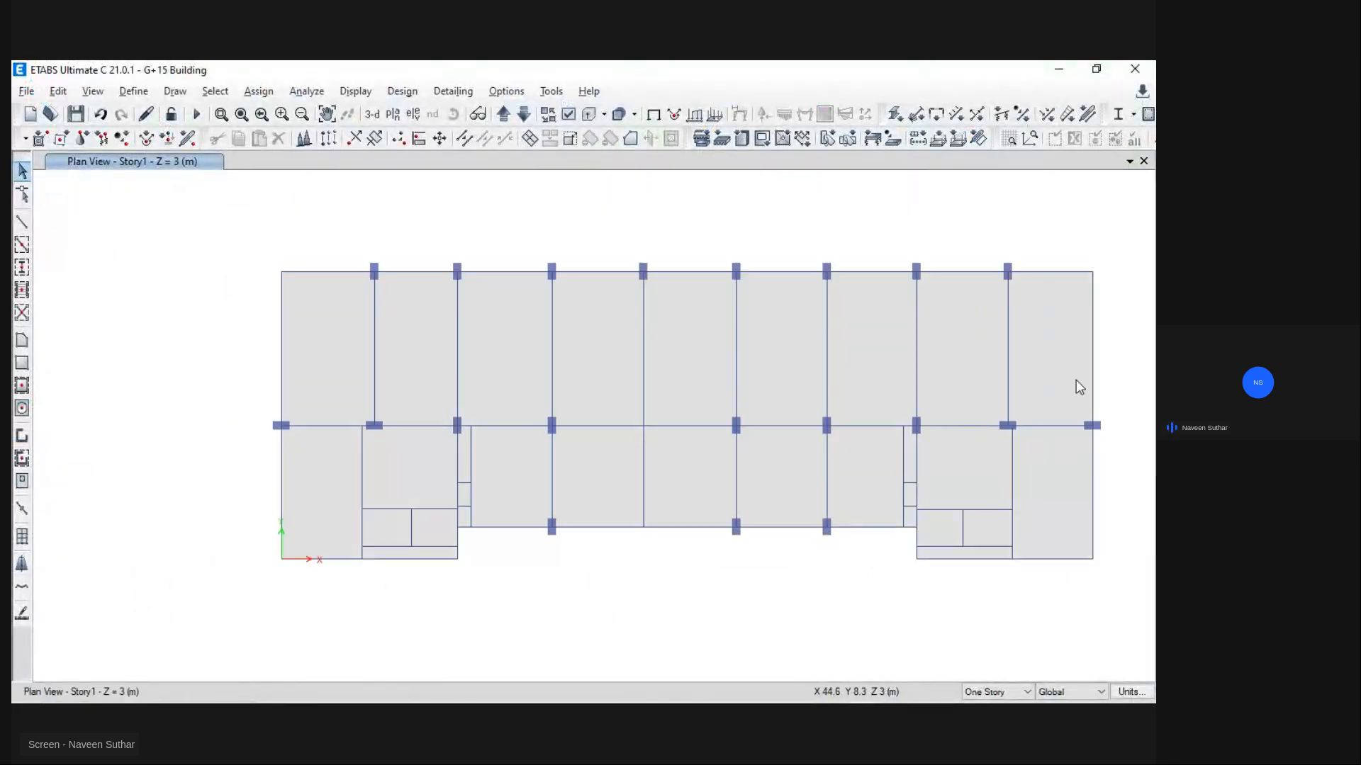
pyautogui.click(568, 115)
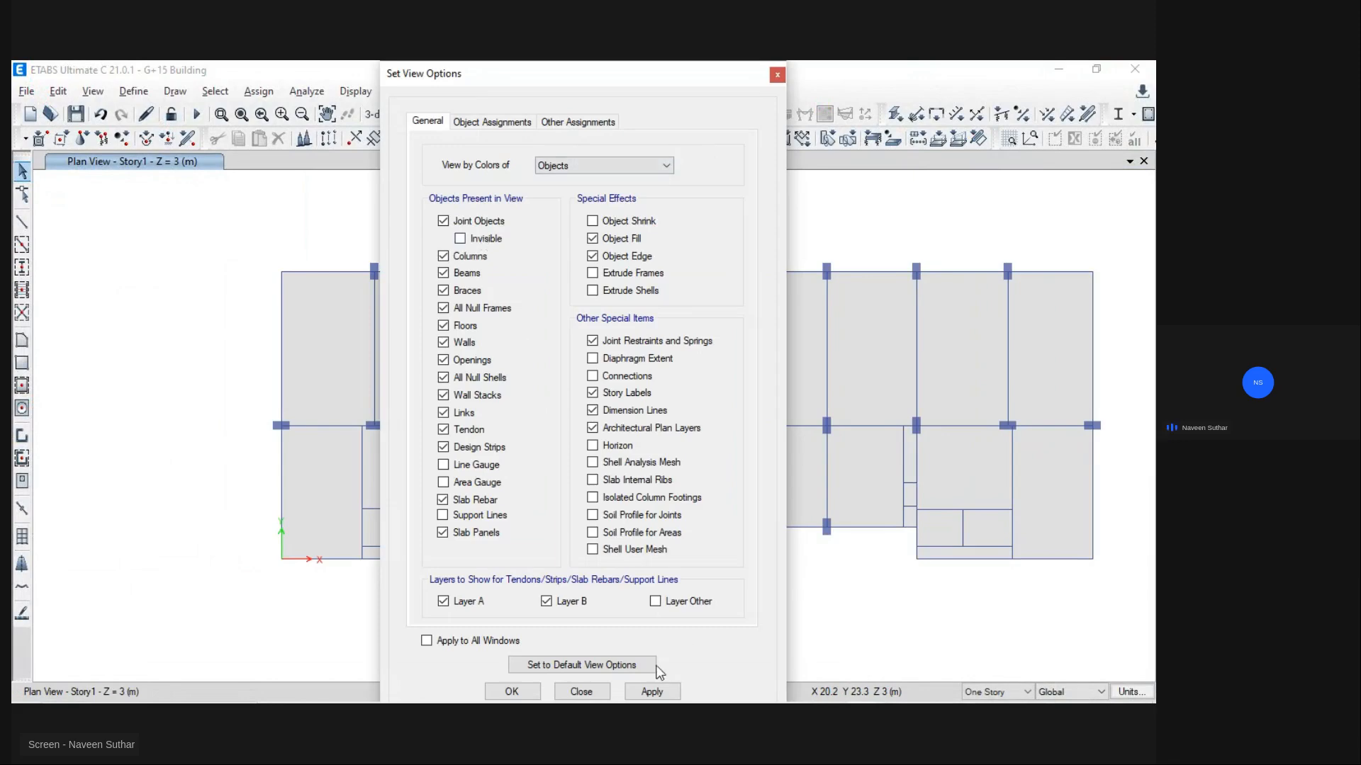
pyautogui.click(511, 691)
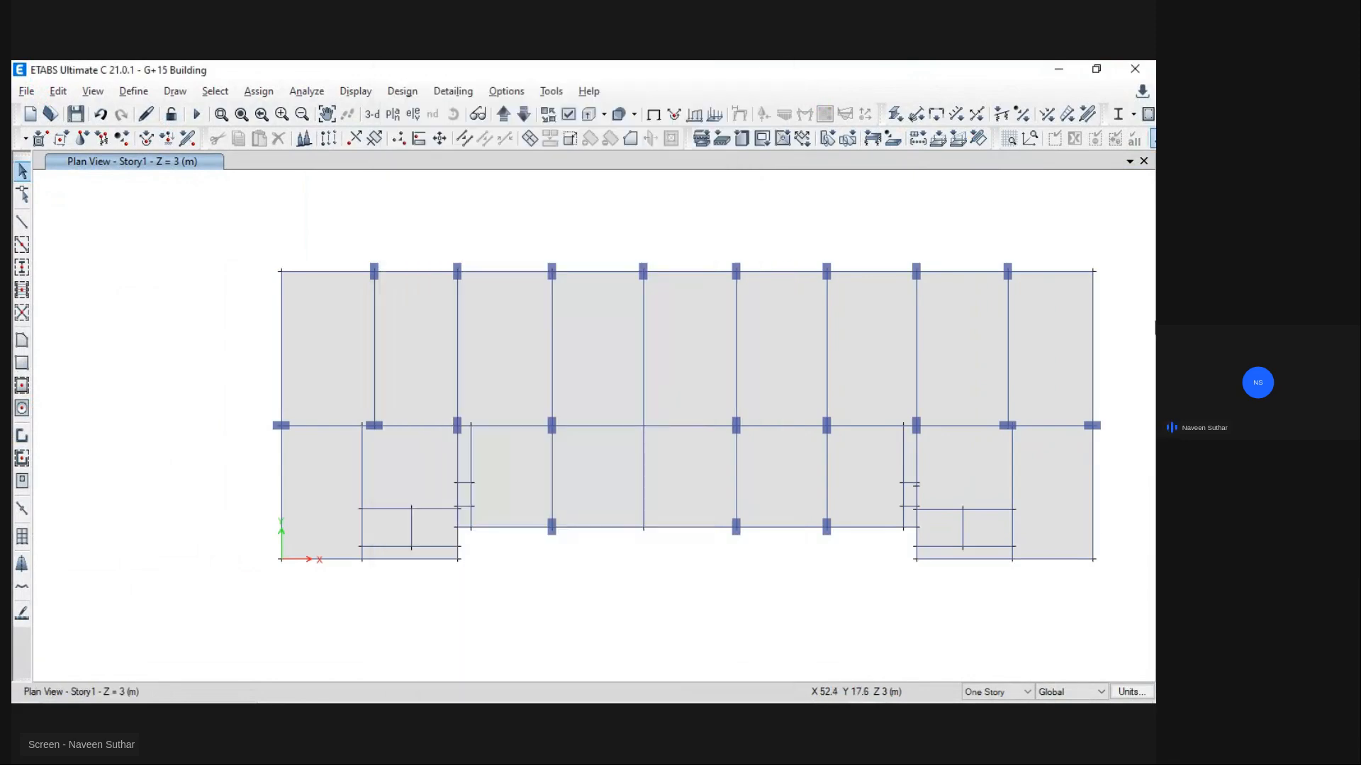
# Step: Replicate the joint at the plan origin once, with dx 0 and dy 5.95 m
pyautogui.click(282, 559)
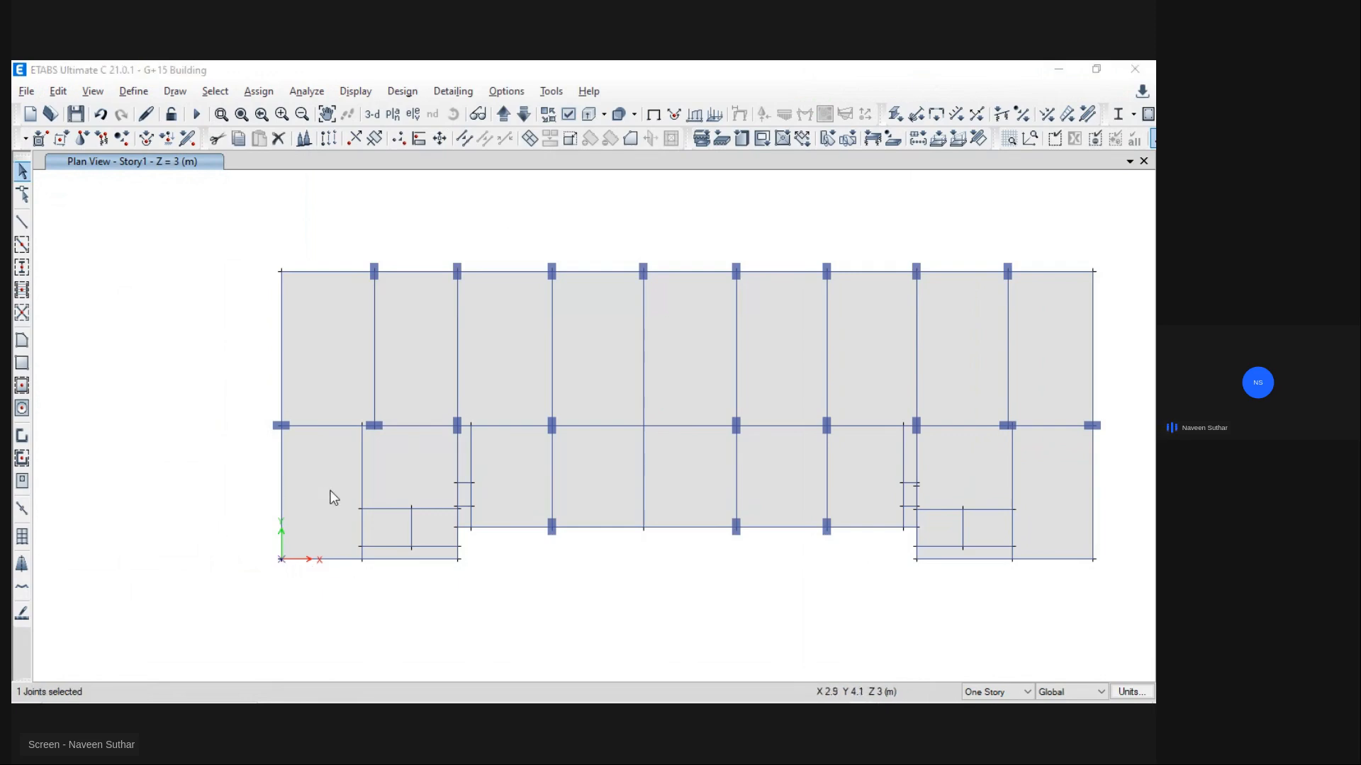
pyautogui.hotkey('ctrl', 'r')
pyautogui.moveTo(51, 209); pyautogui.dragTo(139, 229)
pyautogui.doubleClick(153, 304)
pyautogui.write('5.95')
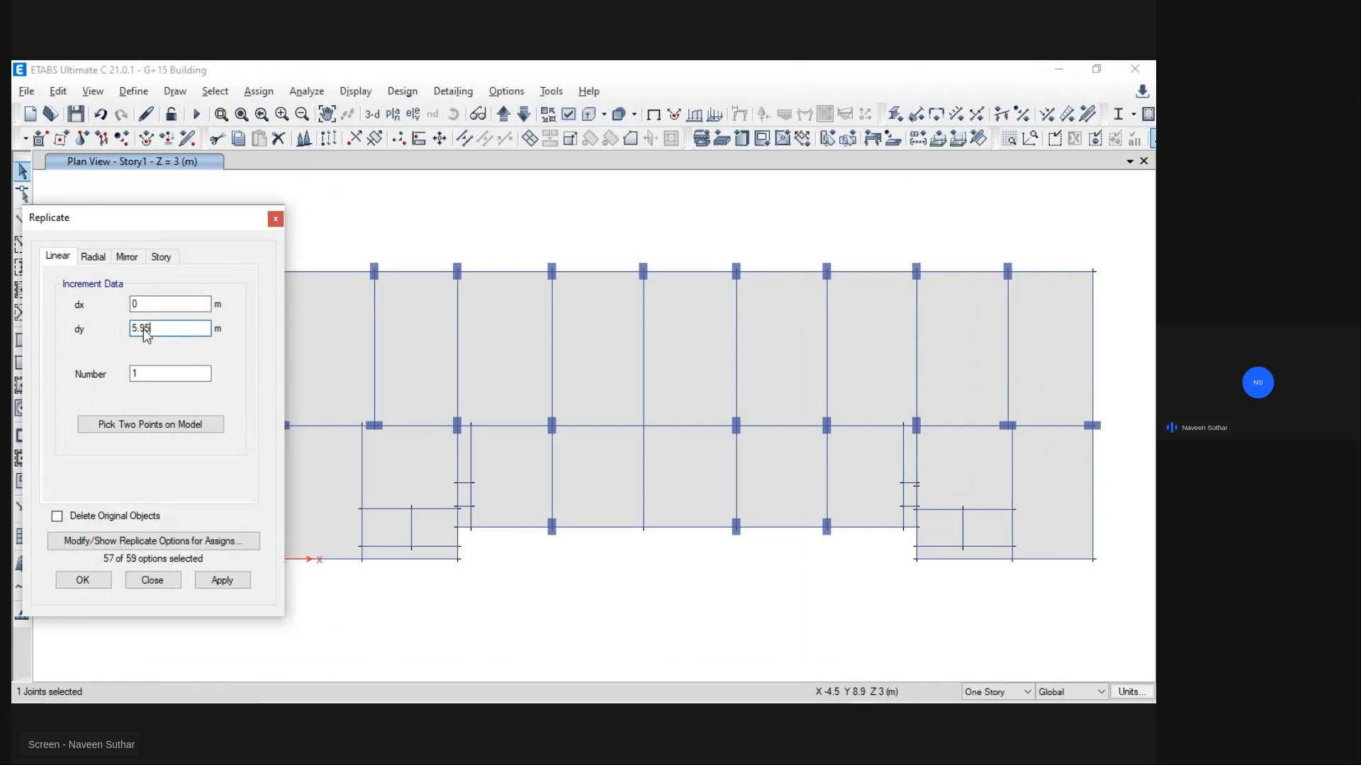
pyautogui.press('Return')
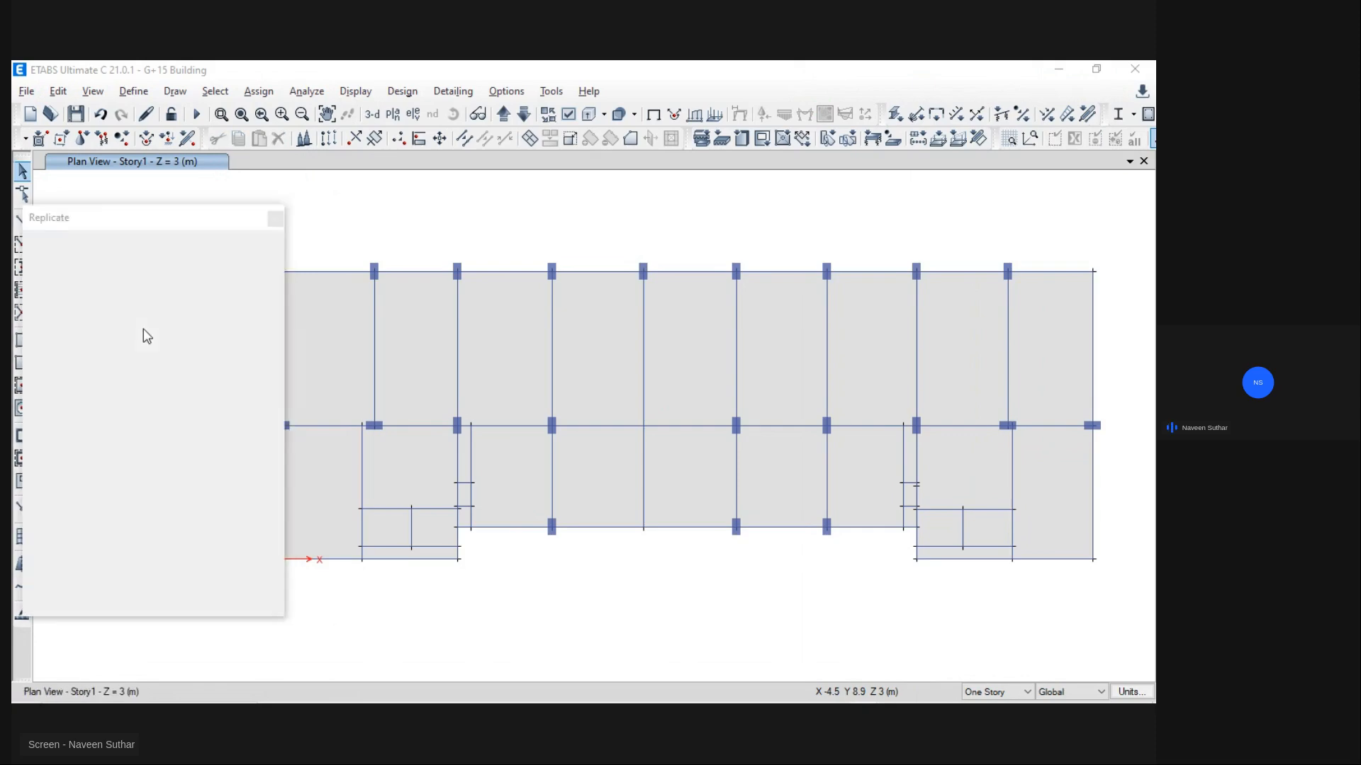
# Step: Draw a straight pier wall with property W 200 M30 from the origin joint up to the replicated joint
pyautogui.scroll(4, 246, 535)
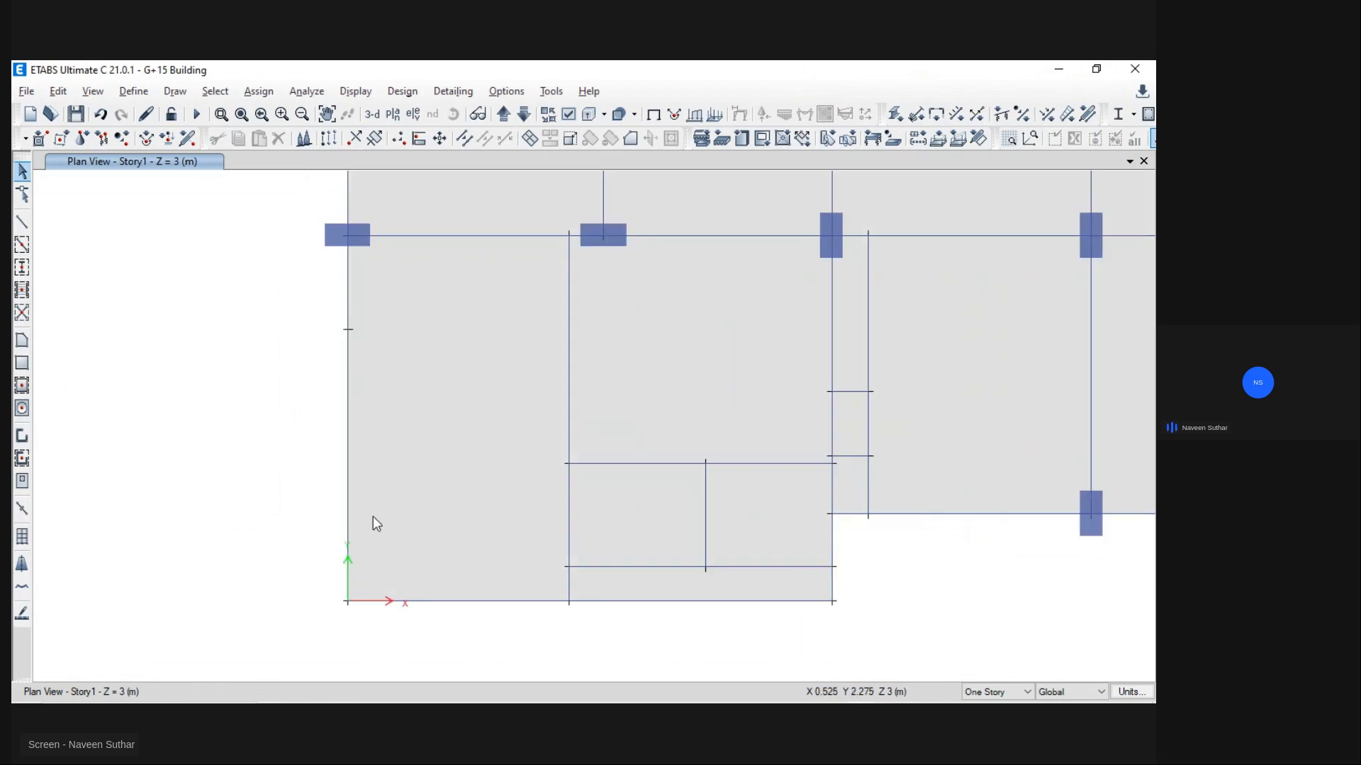
pyautogui.click(22, 435)
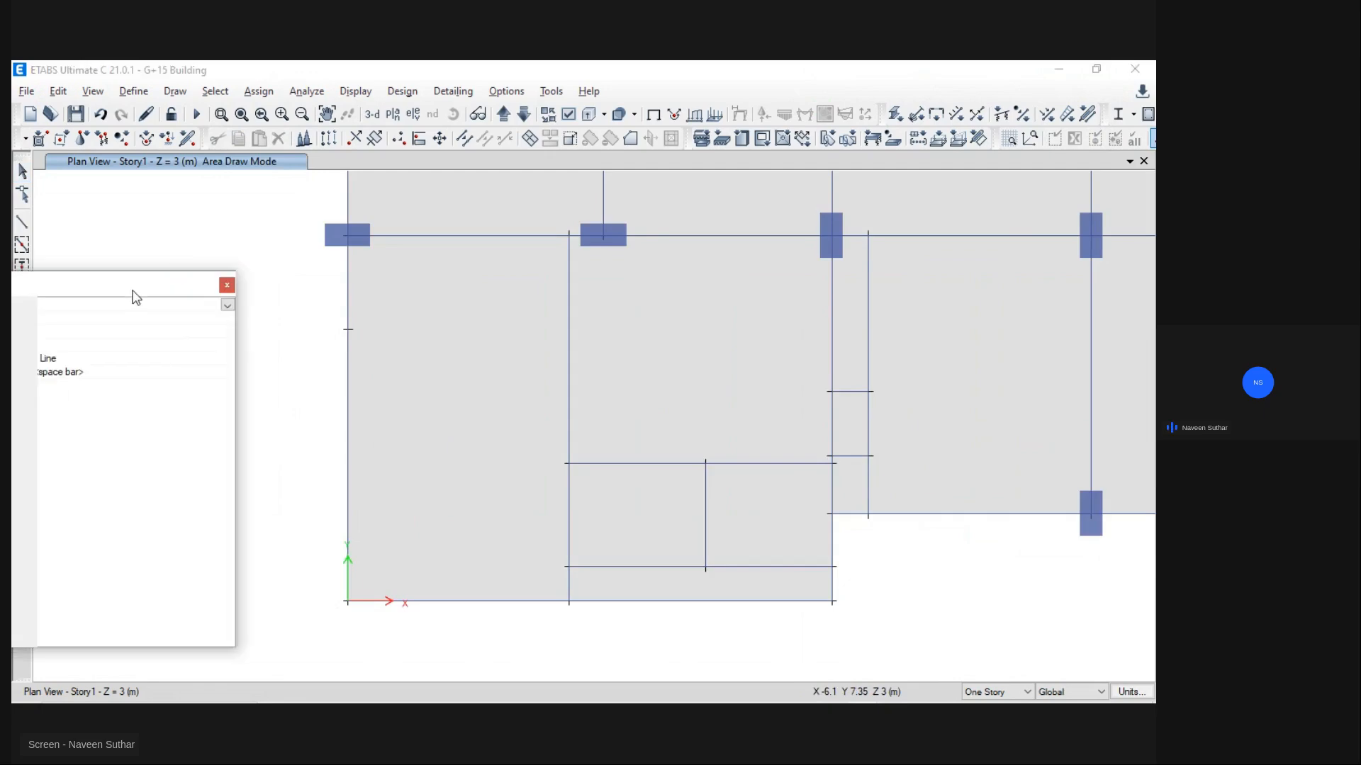
pyautogui.moveTo(134, 292); pyautogui.dragTo(843, 251)
pyautogui.click(847, 273)
pyautogui.click(936, 274)
pyautogui.click(847, 309)
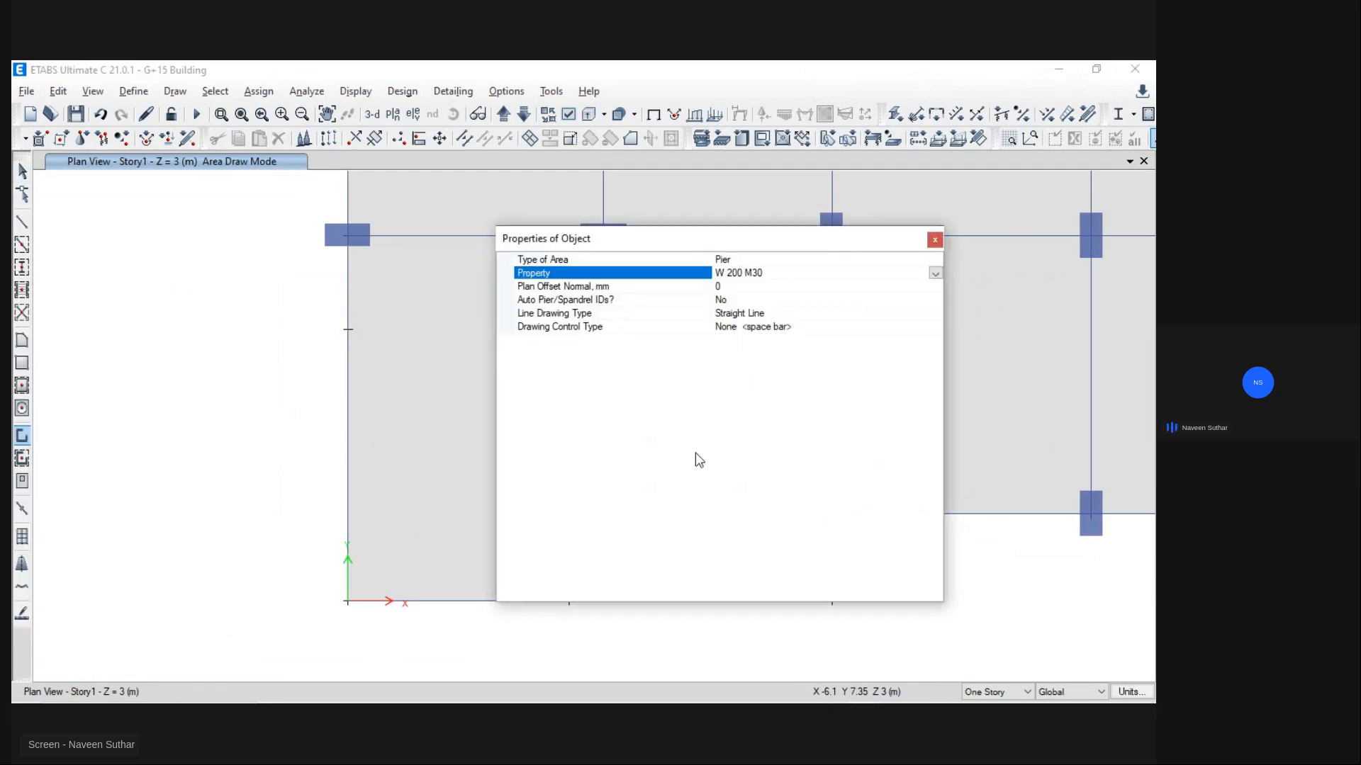
pyautogui.click(348, 601)
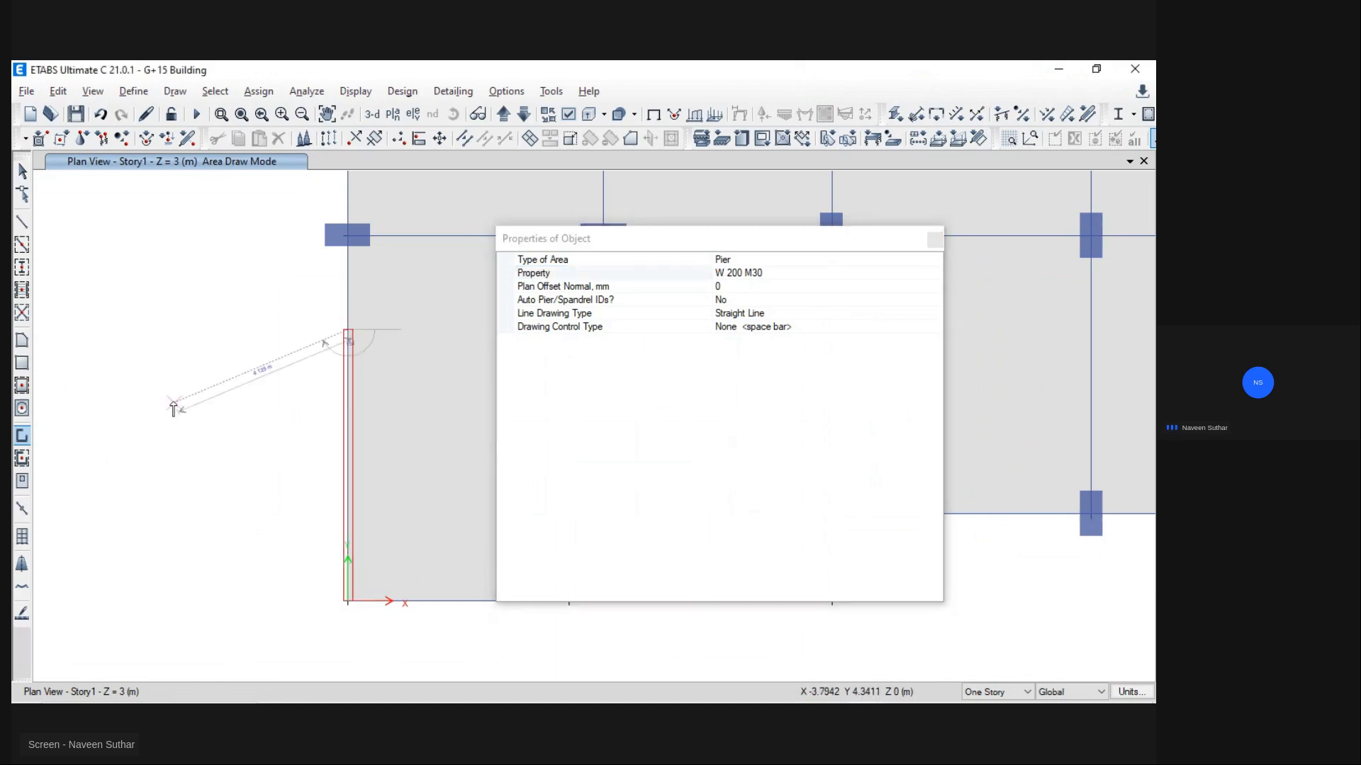
pyautogui.press('Escape')
pyautogui.scroll(-4, 176, 530)
pyautogui.scroll(4, 176, 533)
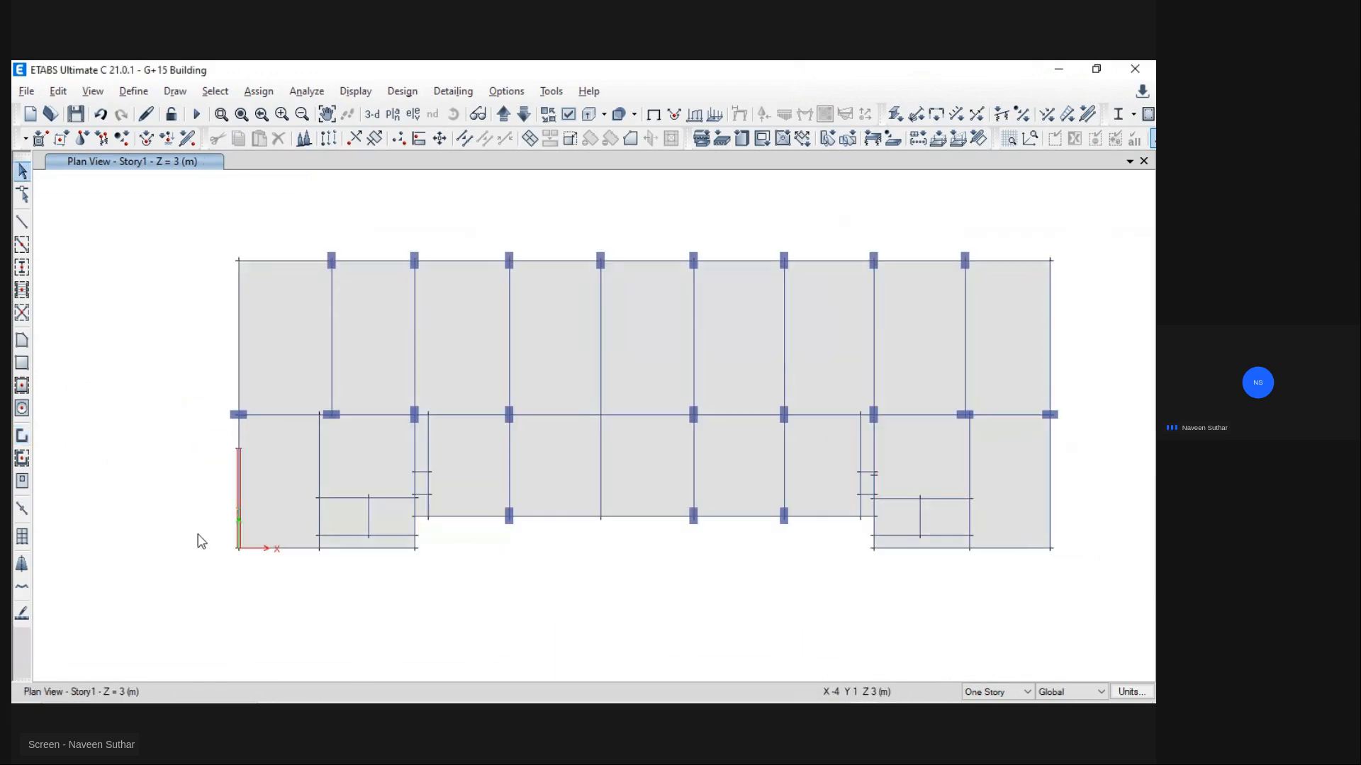
# Step: Switch to the AutoCAD plan and dimension the vertical leg of the L-shaped shear wall at grid A-1
pyautogui.hotkey('alt', 'Tab')
pyautogui.scroll(5, 370, 570)
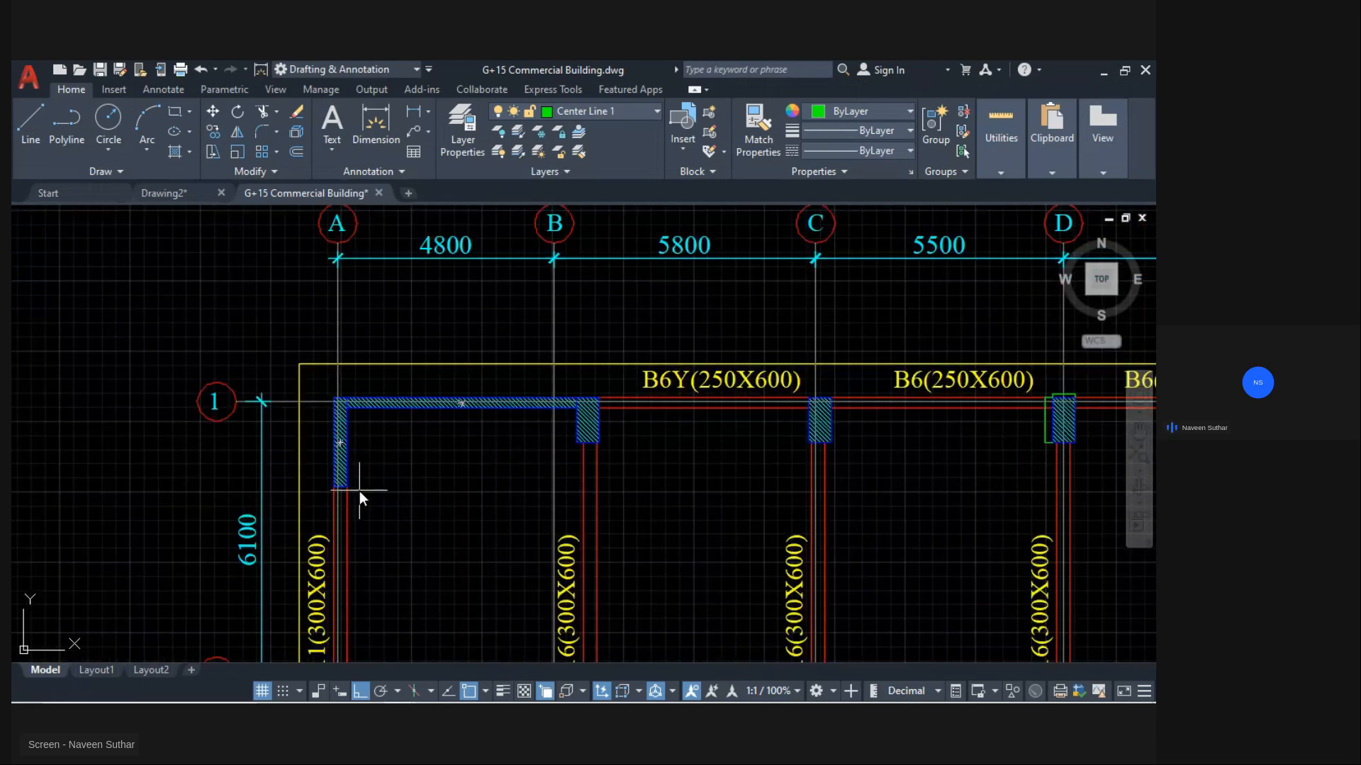
pyautogui.scroll(2, 359, 491)
pyautogui.scroll(2, 317, 458)
pyautogui.click(330, 313)
pyautogui.press('Escape')
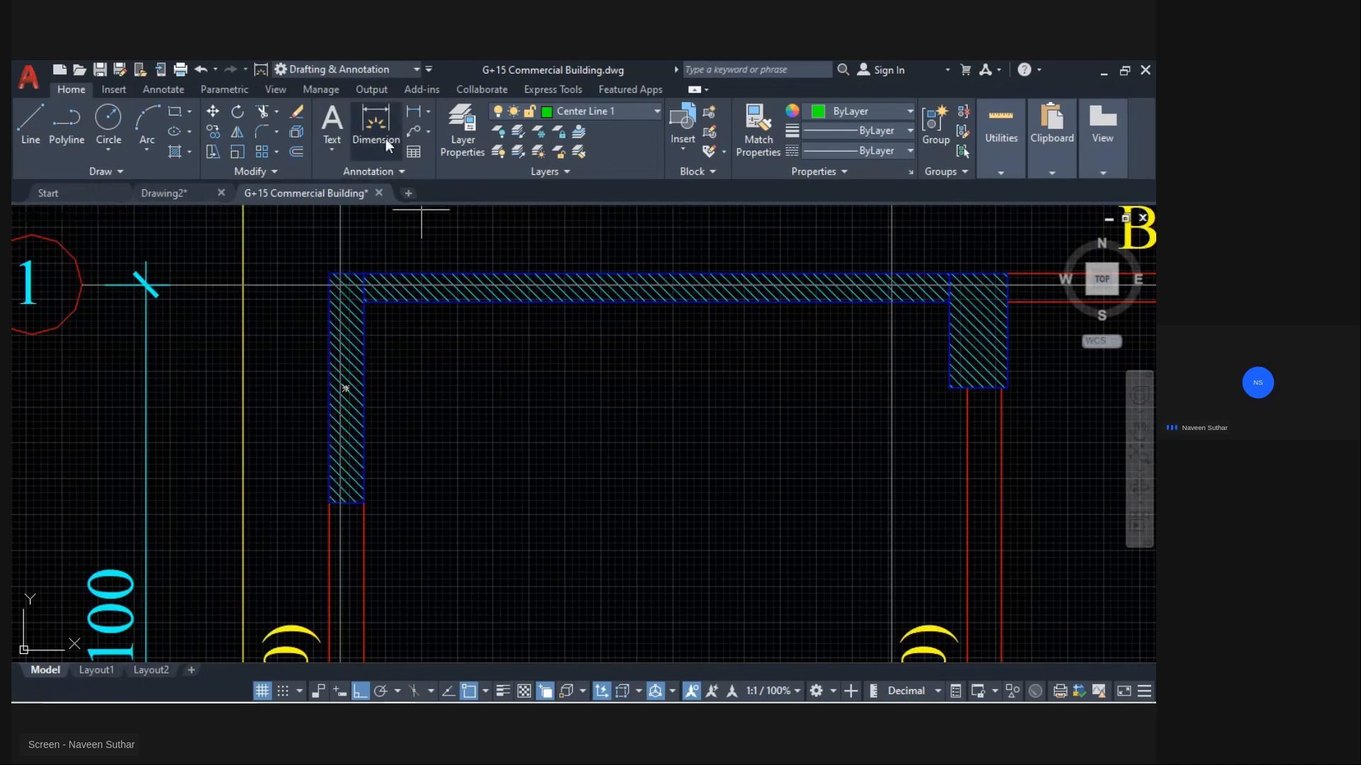
pyautogui.click(327, 379)
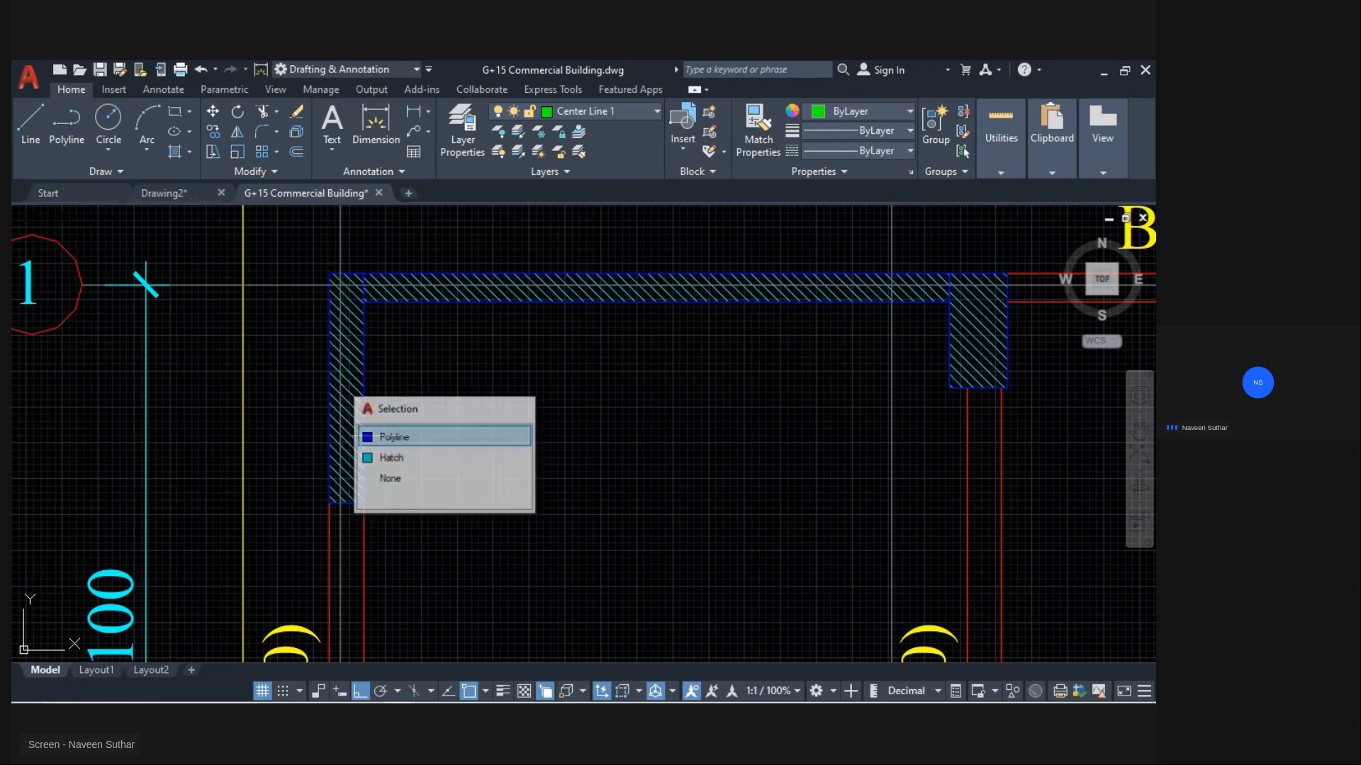
pyautogui.press('Escape')
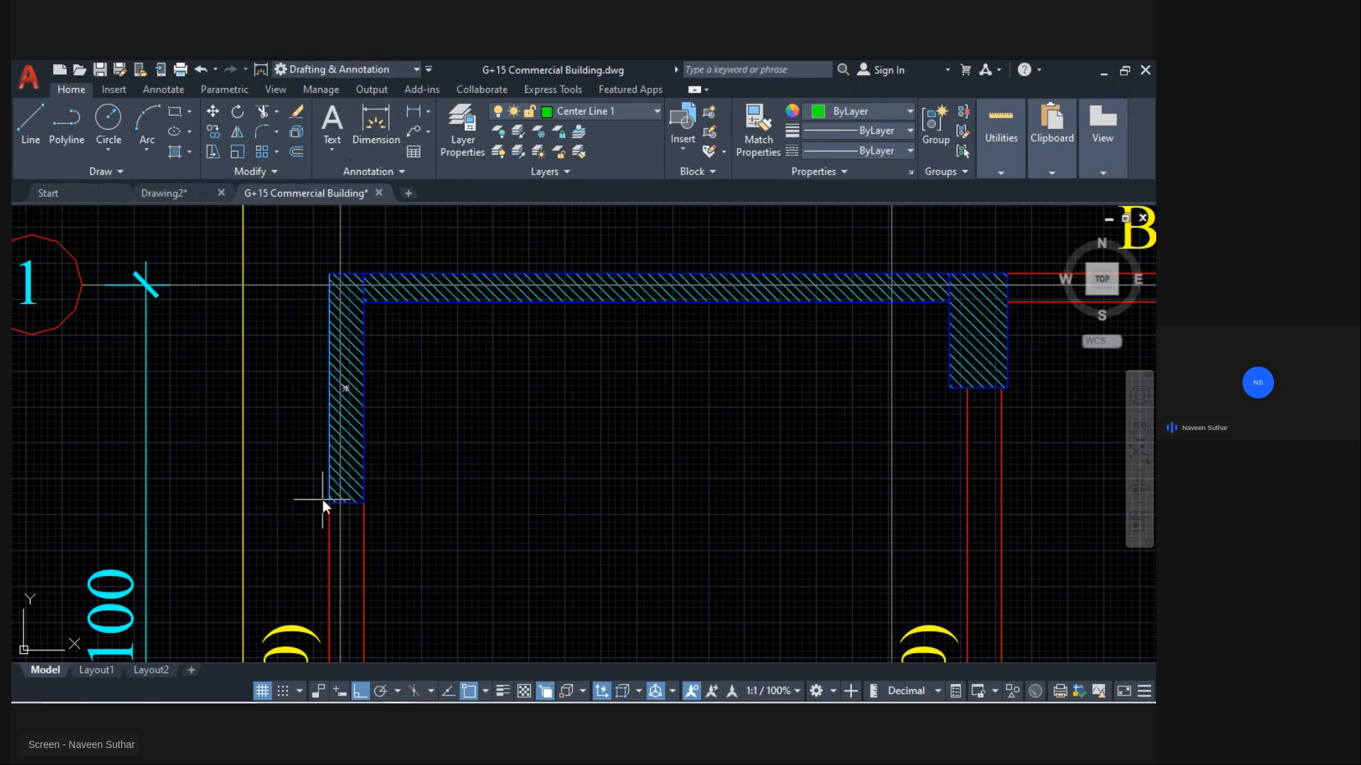
pyautogui.scroll(5, 294, 437)
pyautogui.scroll(6, 291, 389)
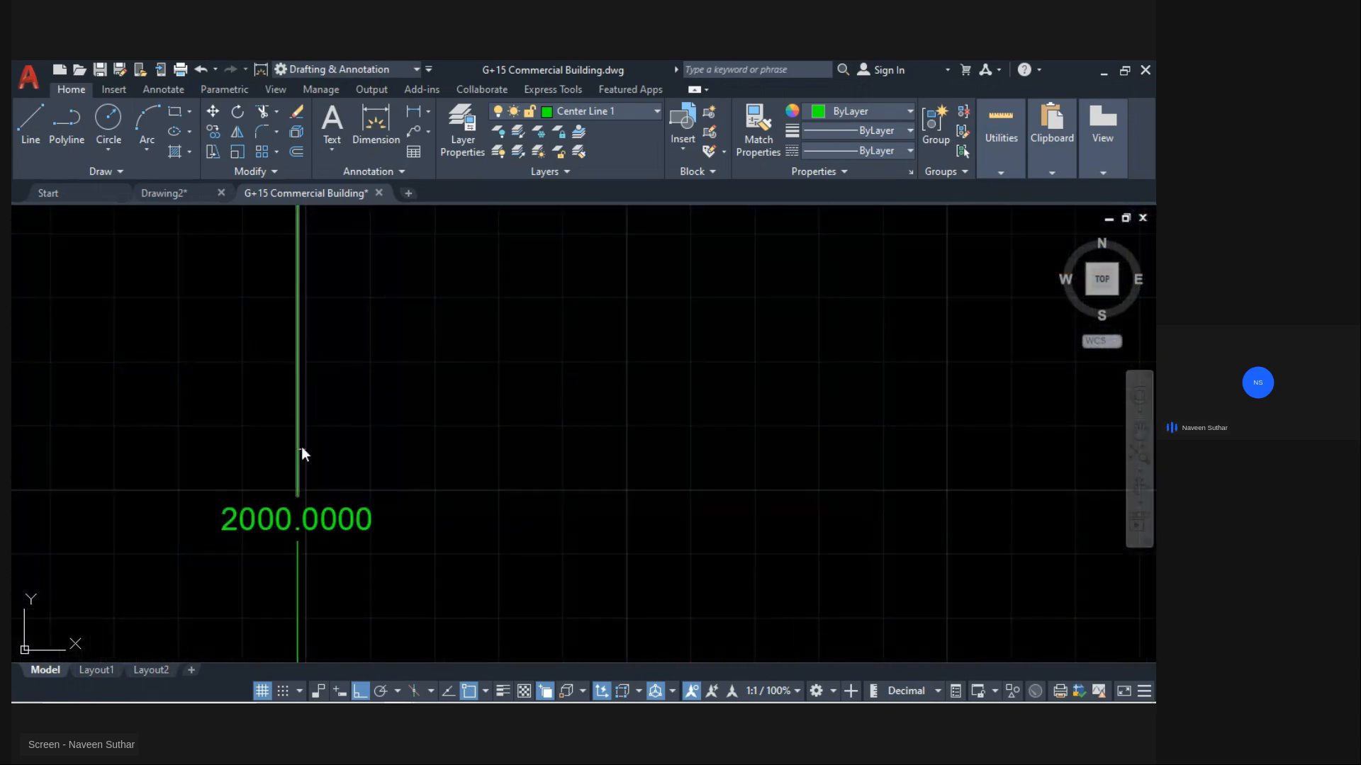
# Step: Back in ETABS, replicate the building's upper-left corner joint 2 m in the negative y direction
pyautogui.hotkey('alt', 'Tab')
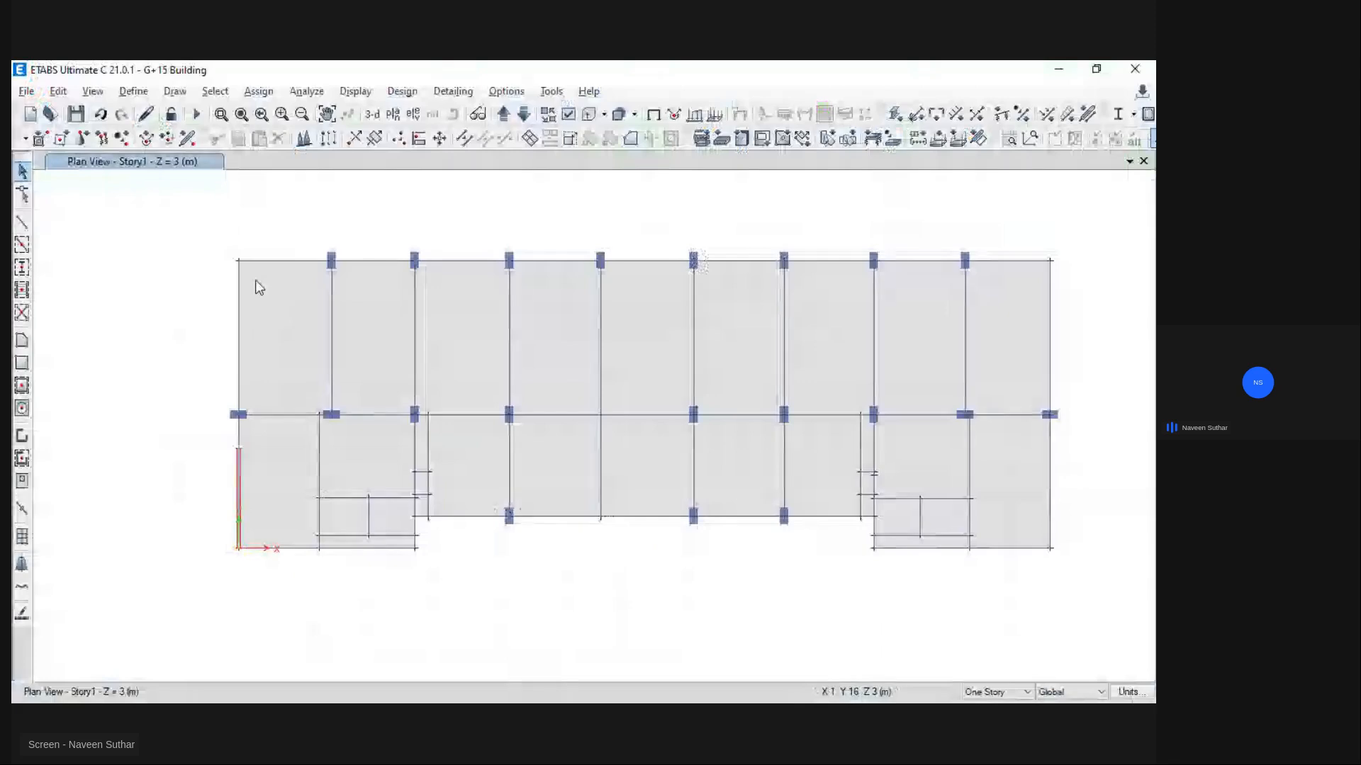
pyautogui.click(240, 261)
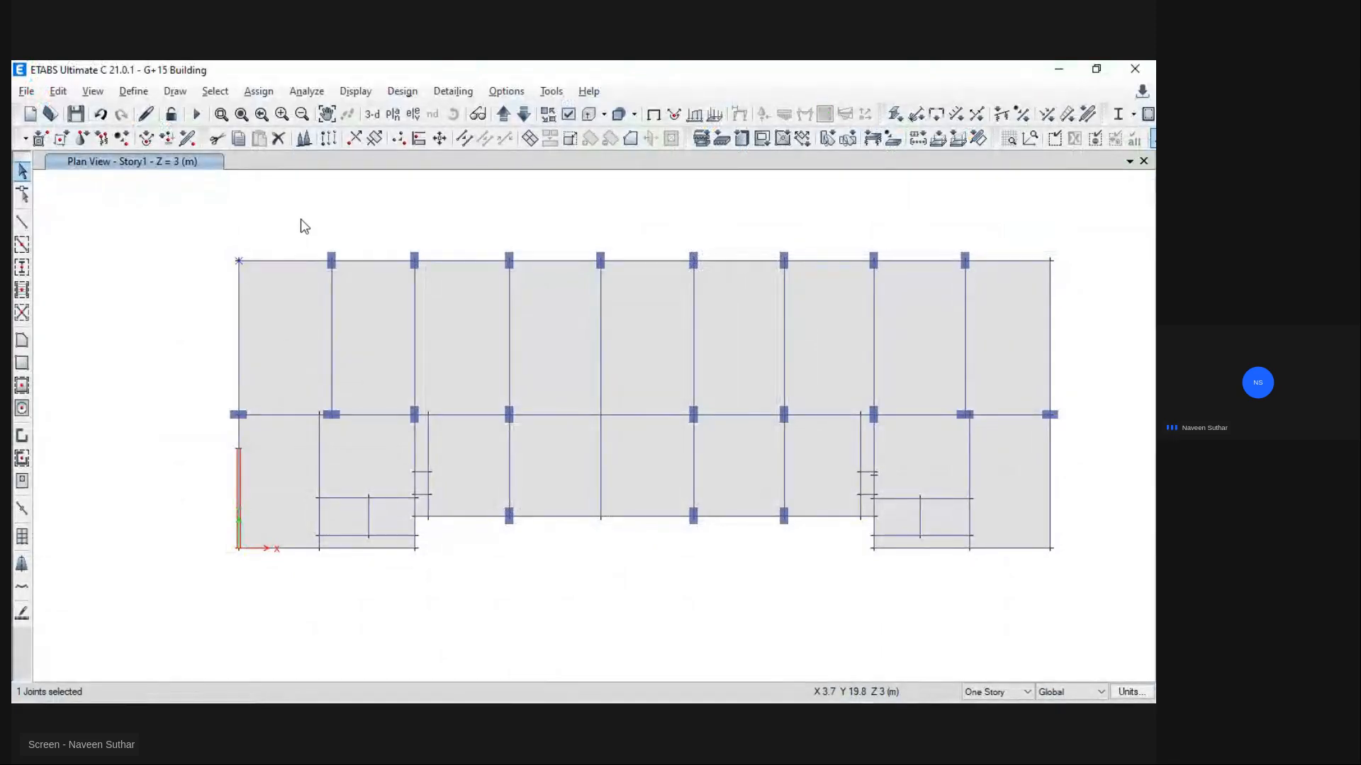
pyautogui.hotkey('ctrl', 'c')
pyautogui.hotkey('ctrl', 'r')
pyautogui.moveTo(194, 231); pyautogui.dragTo(463, 228)
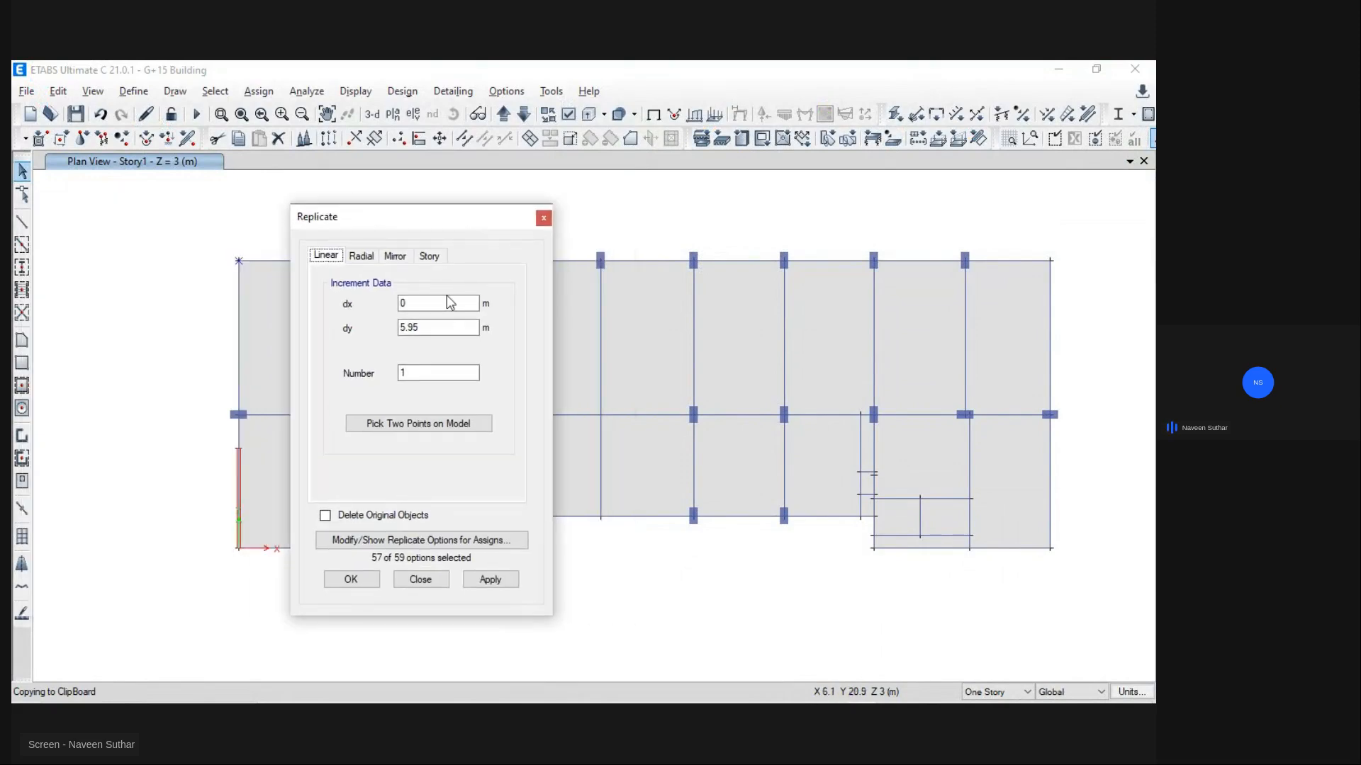
pyautogui.moveTo(438, 323); pyautogui.dragTo(339, 330)
pyautogui.click(489, 579)
pyautogui.click(345, 578)
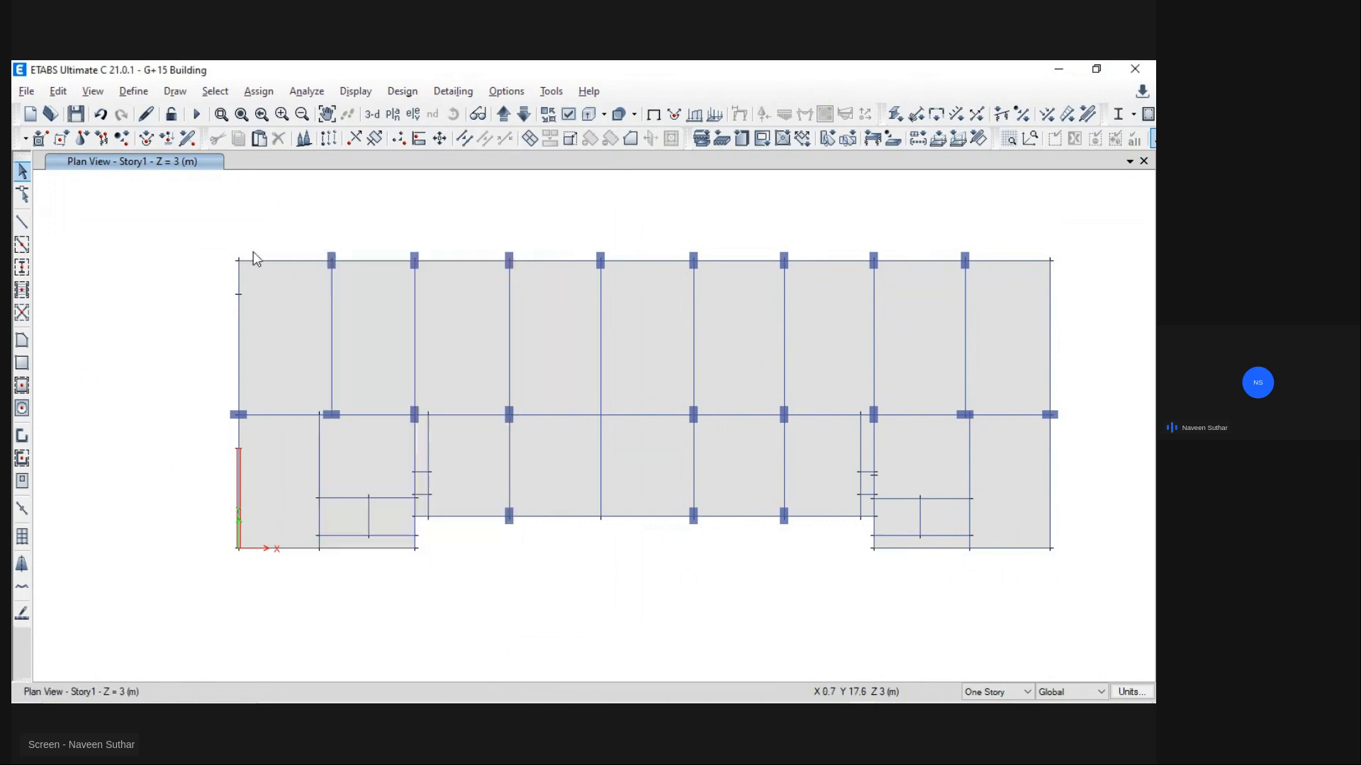
# Step: Draw an L-shaped W 200 M30 wall from the replicated joint through the upper-left corner to the first upper-row column
pyautogui.scroll(3, 255, 258)
pyautogui.click(22, 435)
pyautogui.click(214, 367)
pyautogui.click(216, 278)
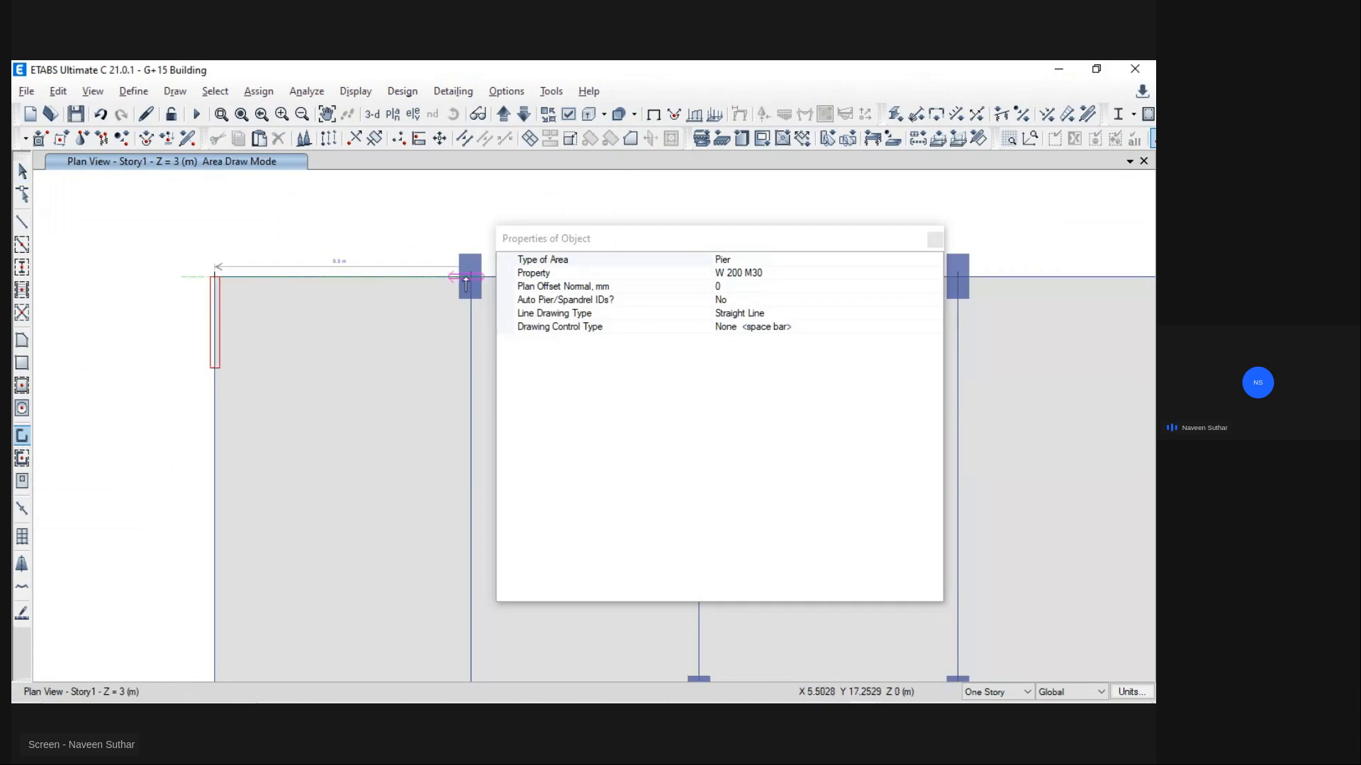
pyautogui.click(472, 278)
pyautogui.press('Escape')
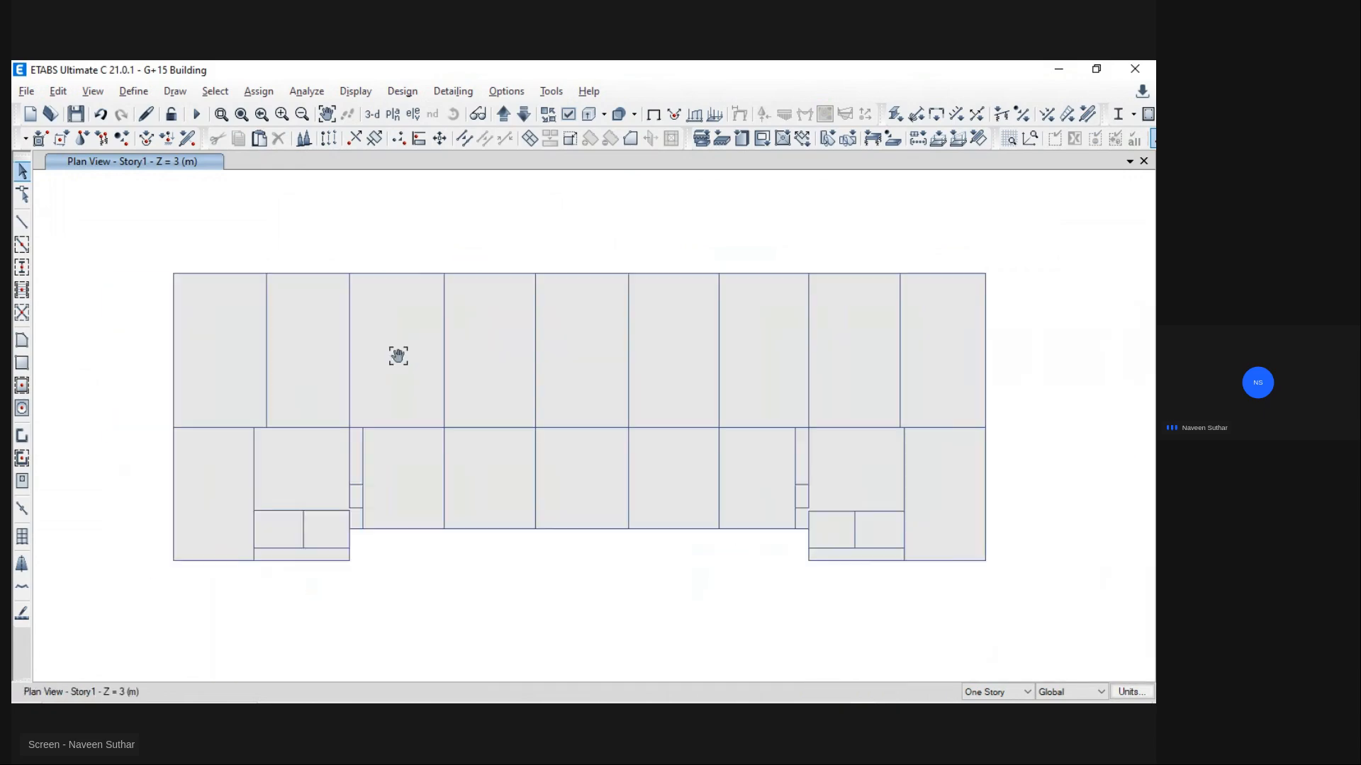
# Step: Examine the shear wall layout around the twin shafts beside the staircase in the AutoCAD framing plan
pyautogui.scroll(3, 350, 543)
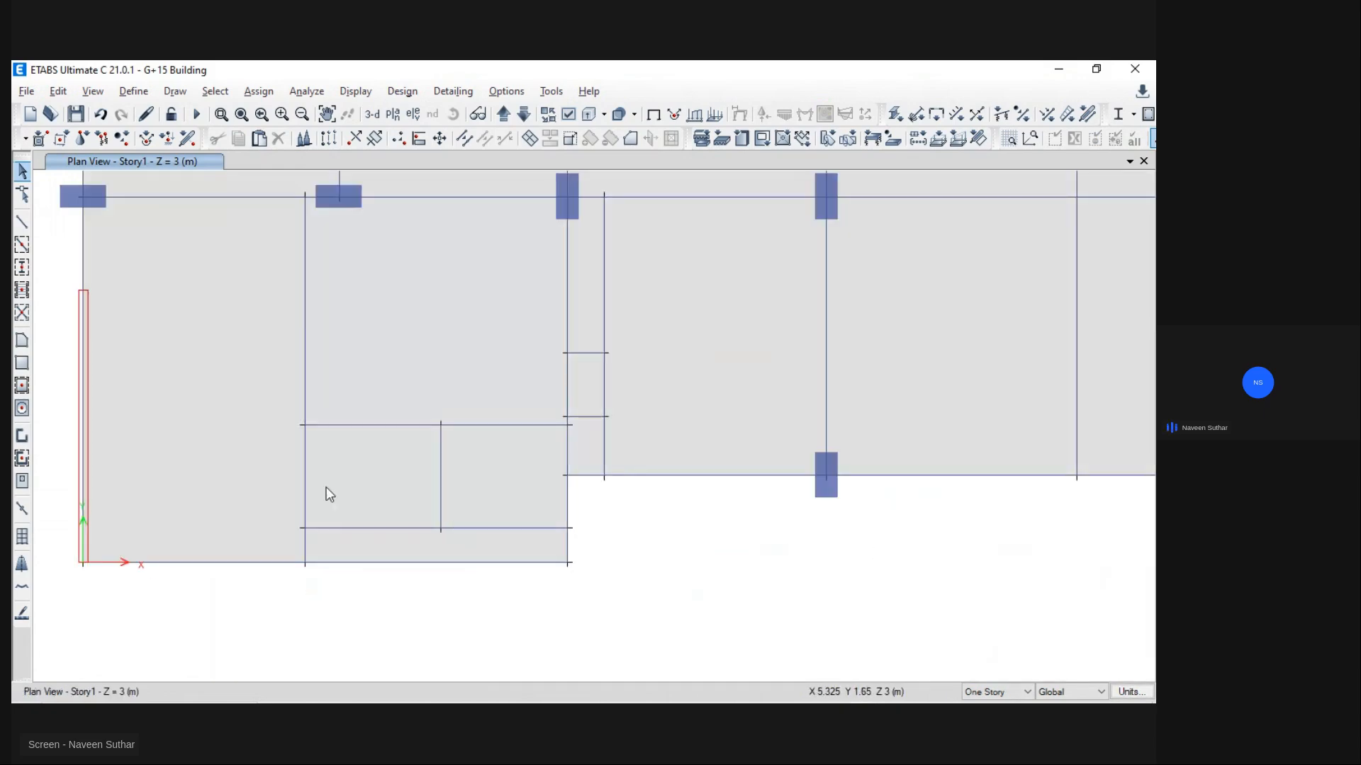
pyautogui.hotkey('alt', 'Tab')
pyautogui.moveTo(328, 486); pyautogui.dragTo(529, 441, button='middle')
pyautogui.scroll(-1, 620, 517)
pyautogui.moveTo(620, 517); pyautogui.dragTo(352, 342, button='middle')
pyautogui.scroll(-5, 351, 341)
pyautogui.scroll(6, 402, 369)
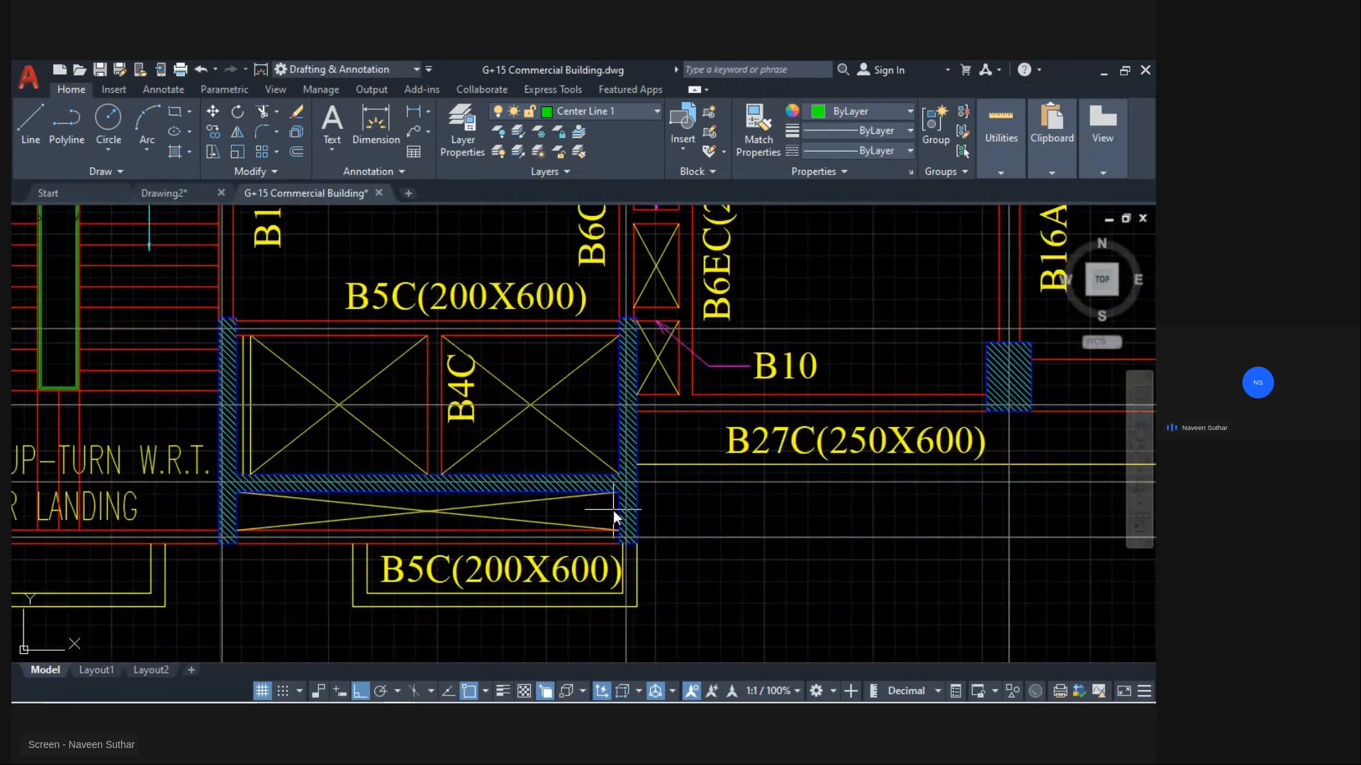
# Step: Switch to ETABS and draw two vertical W 200 M30 walls along the outer sides of the twin shafts down to the building's lower edge
pyautogui.hotkey('alt', 'Tab')
pyautogui.hotkey('alt', 'Tab')
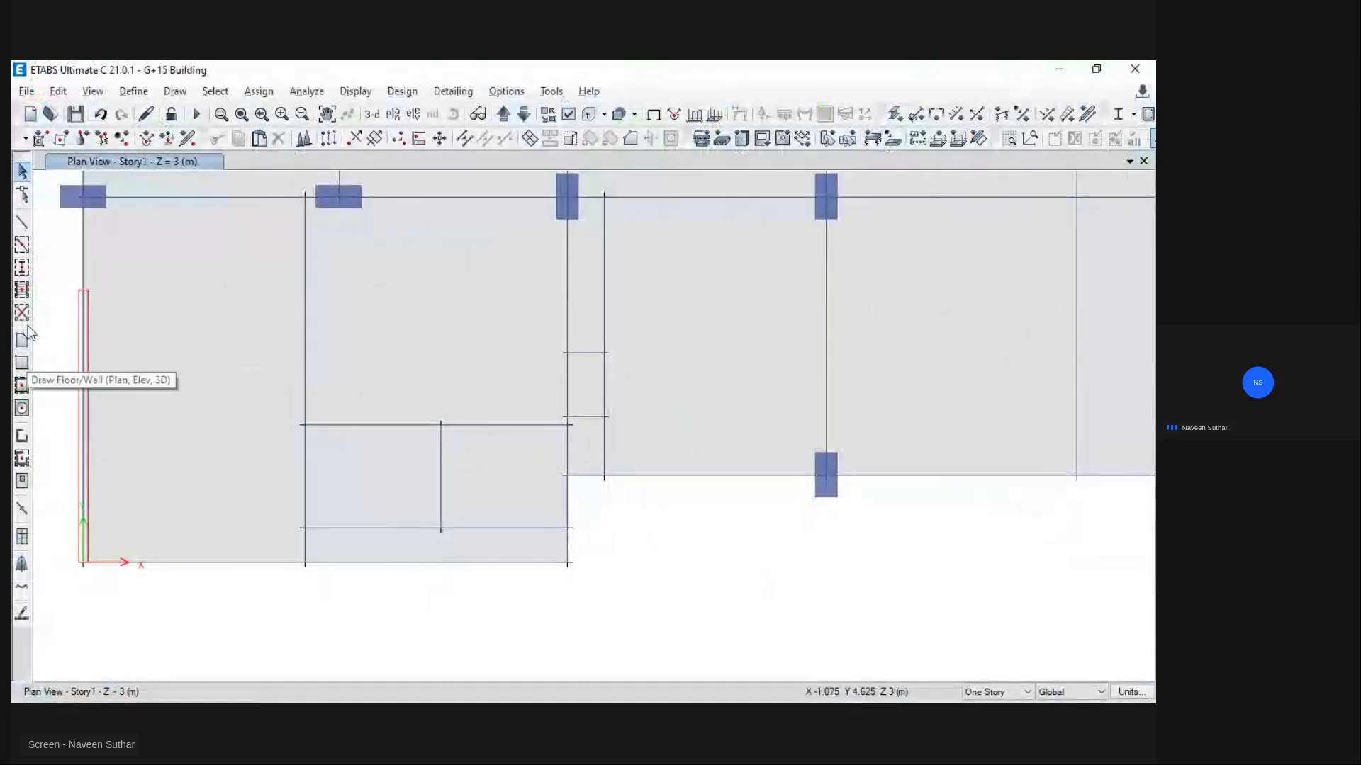
pyautogui.click(22, 436)
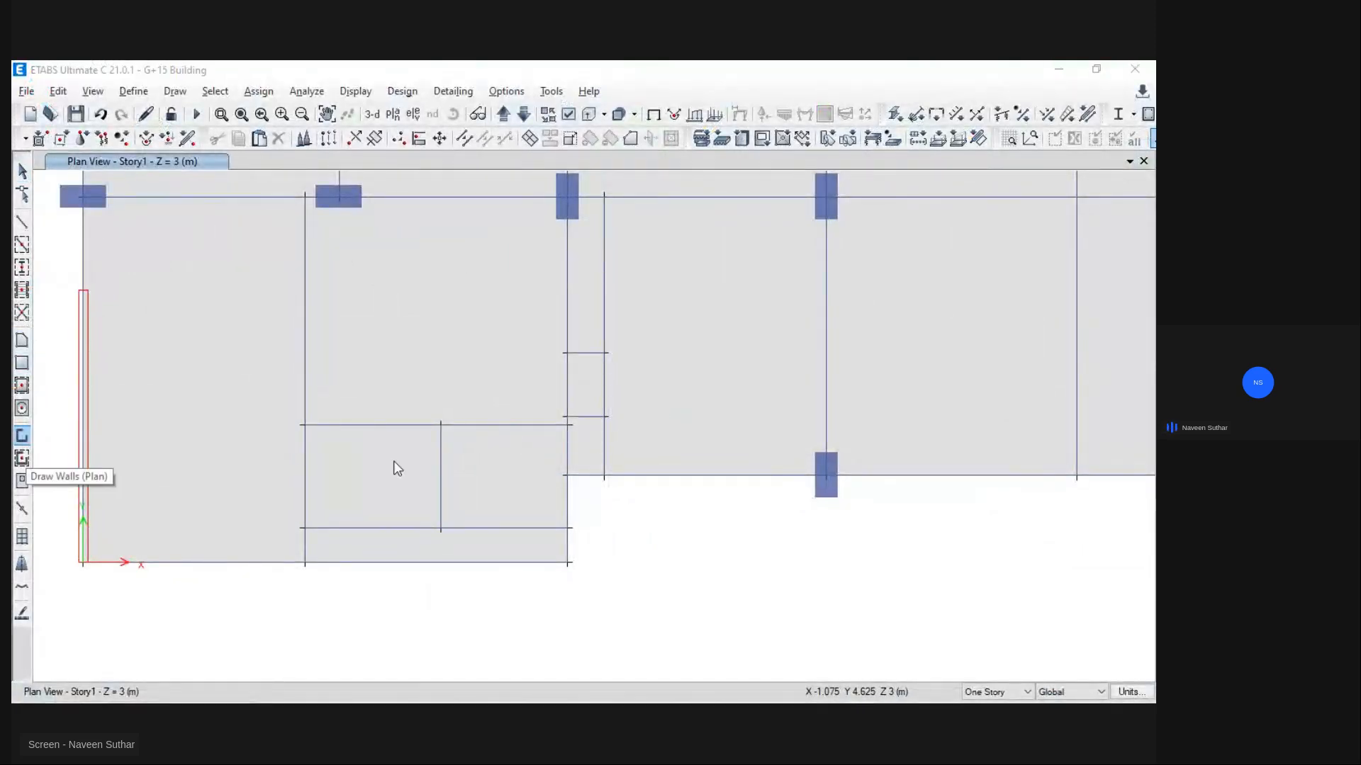
pyautogui.click(305, 562)
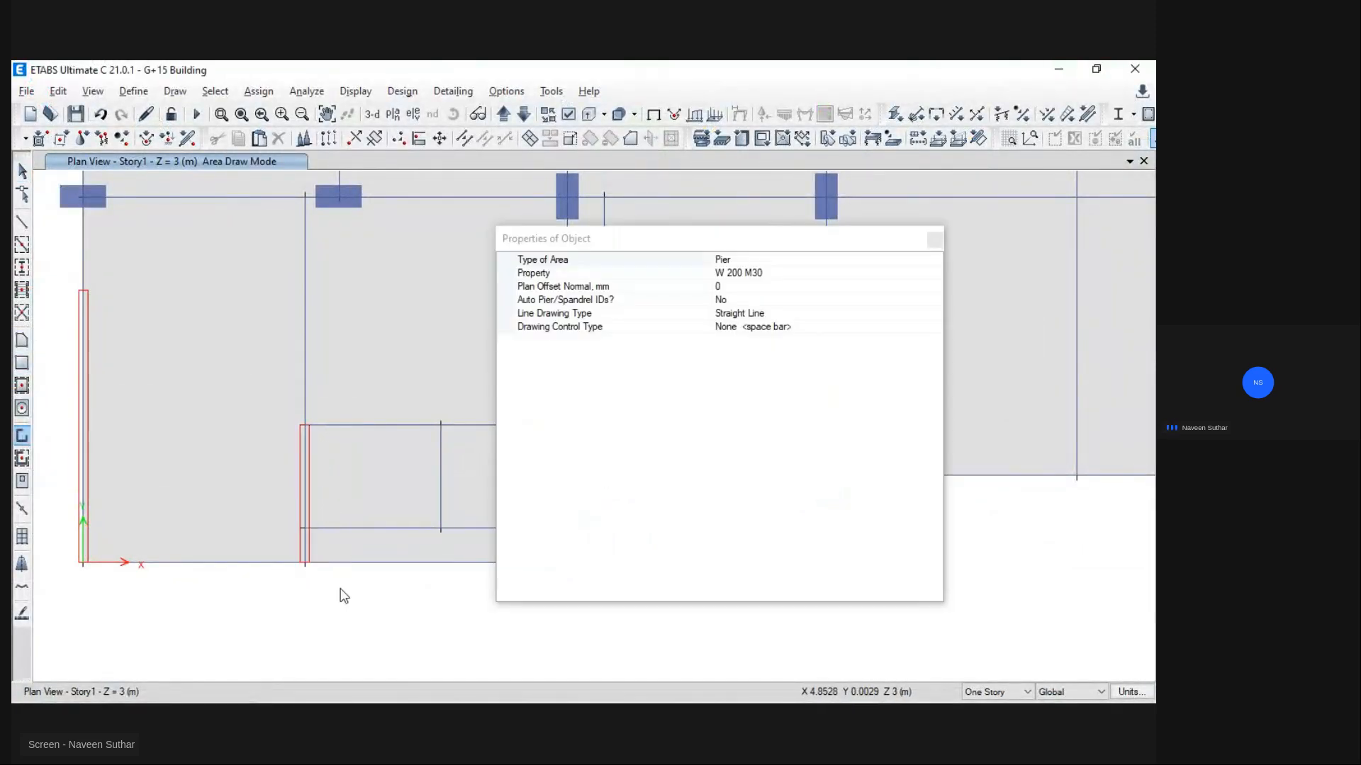
pyautogui.moveTo(368, 510); pyautogui.dragTo(222, 479, button='middle')
pyautogui.click(411, 394)
pyautogui.click(411, 532)
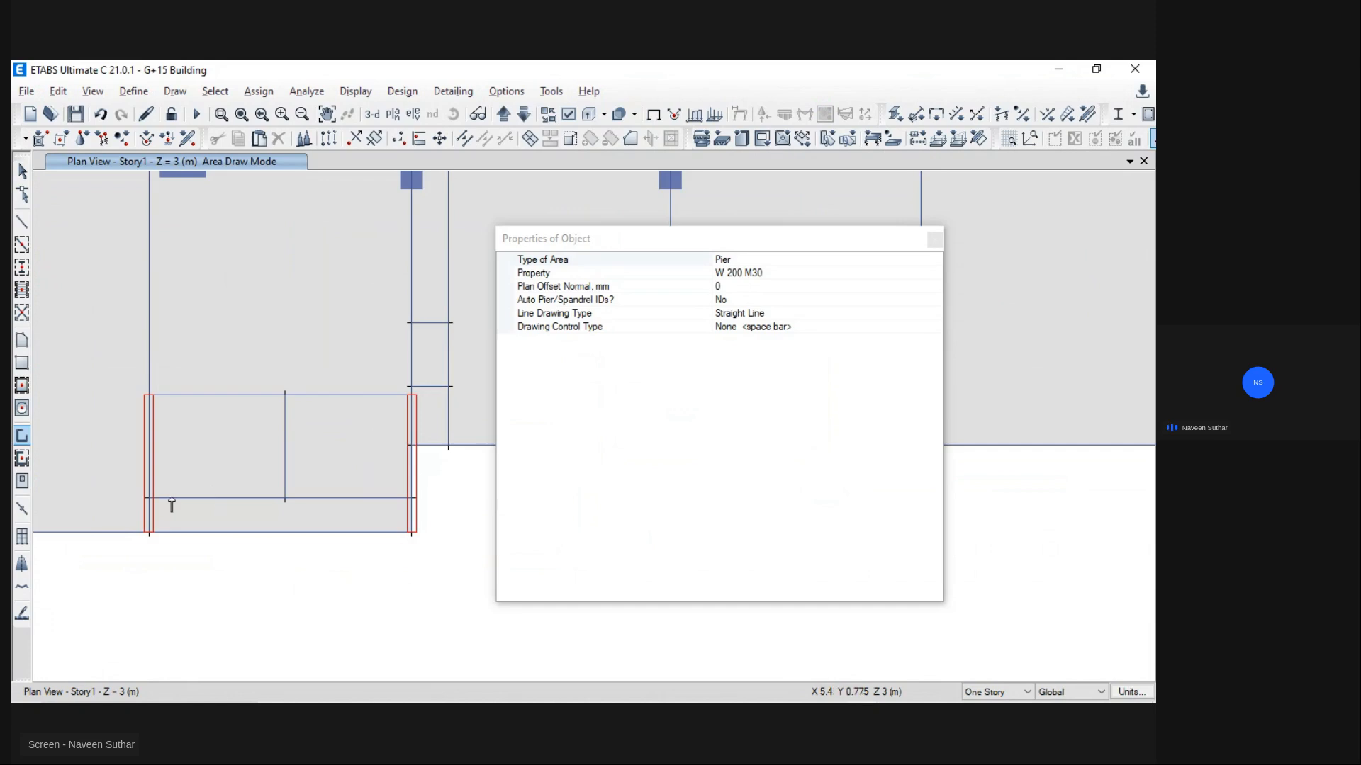
# Step: Draw a horizontal W 200 M30 wall along the shafts' lower beam between the two vertical walls and end the wall drawing
pyautogui.click(149, 498)
pyautogui.click(412, 497)
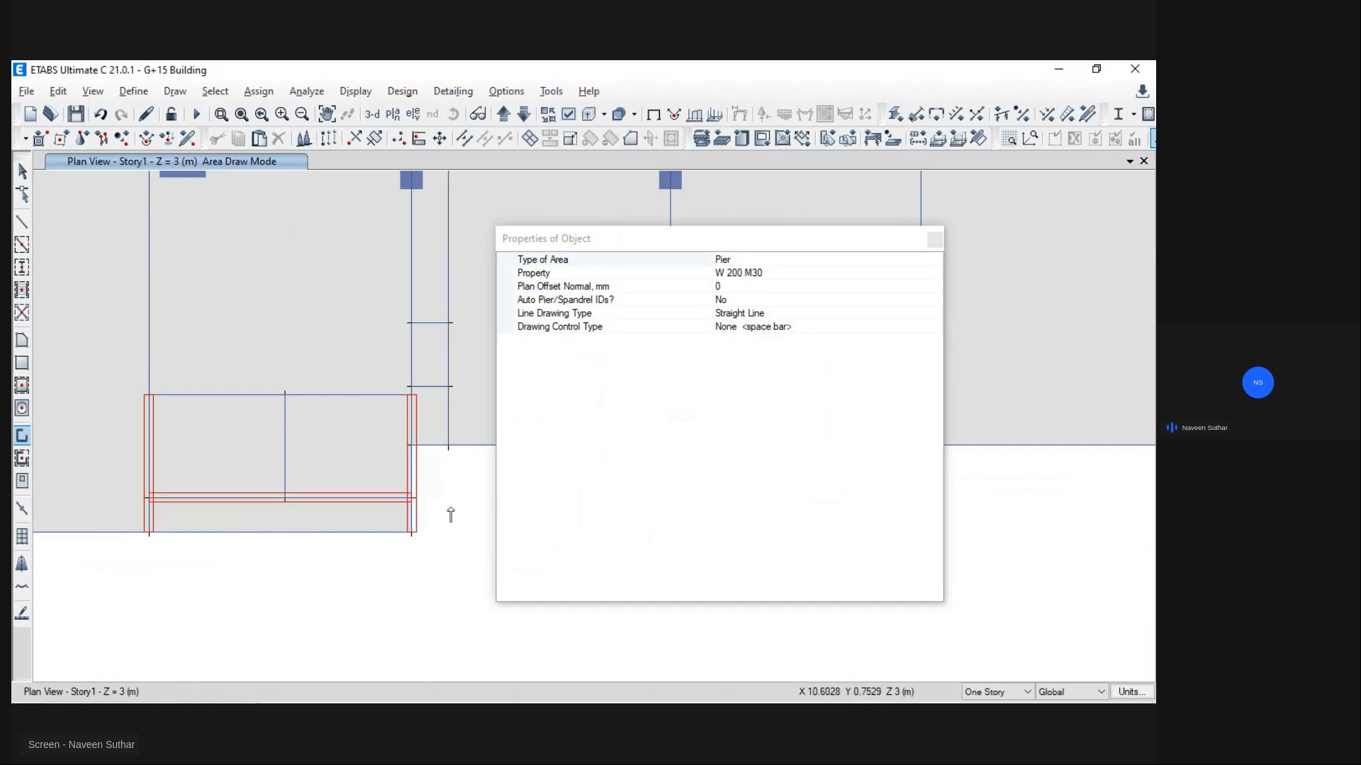
pyautogui.click(935, 240)
pyautogui.press('Escape')
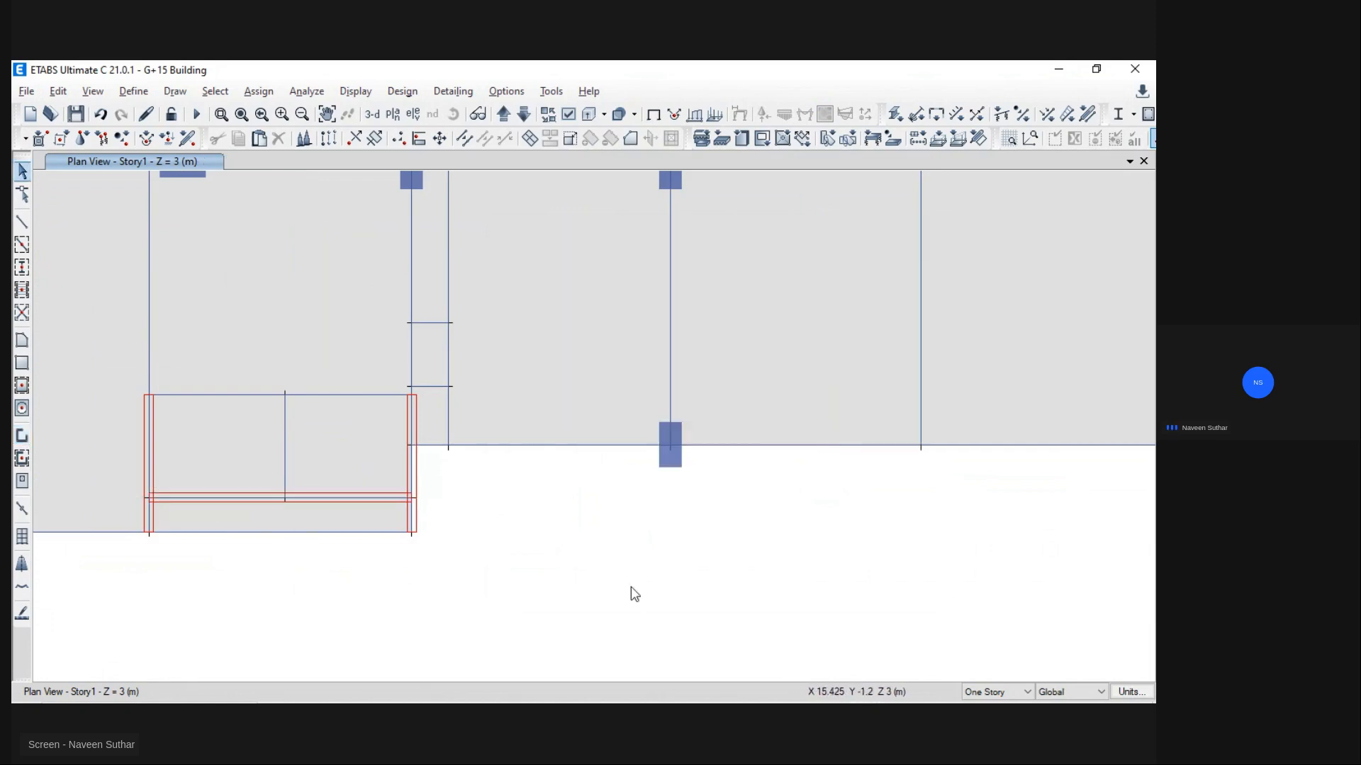
# Step: Select all Walls by object type
pyautogui.scroll(-4, 631, 589)
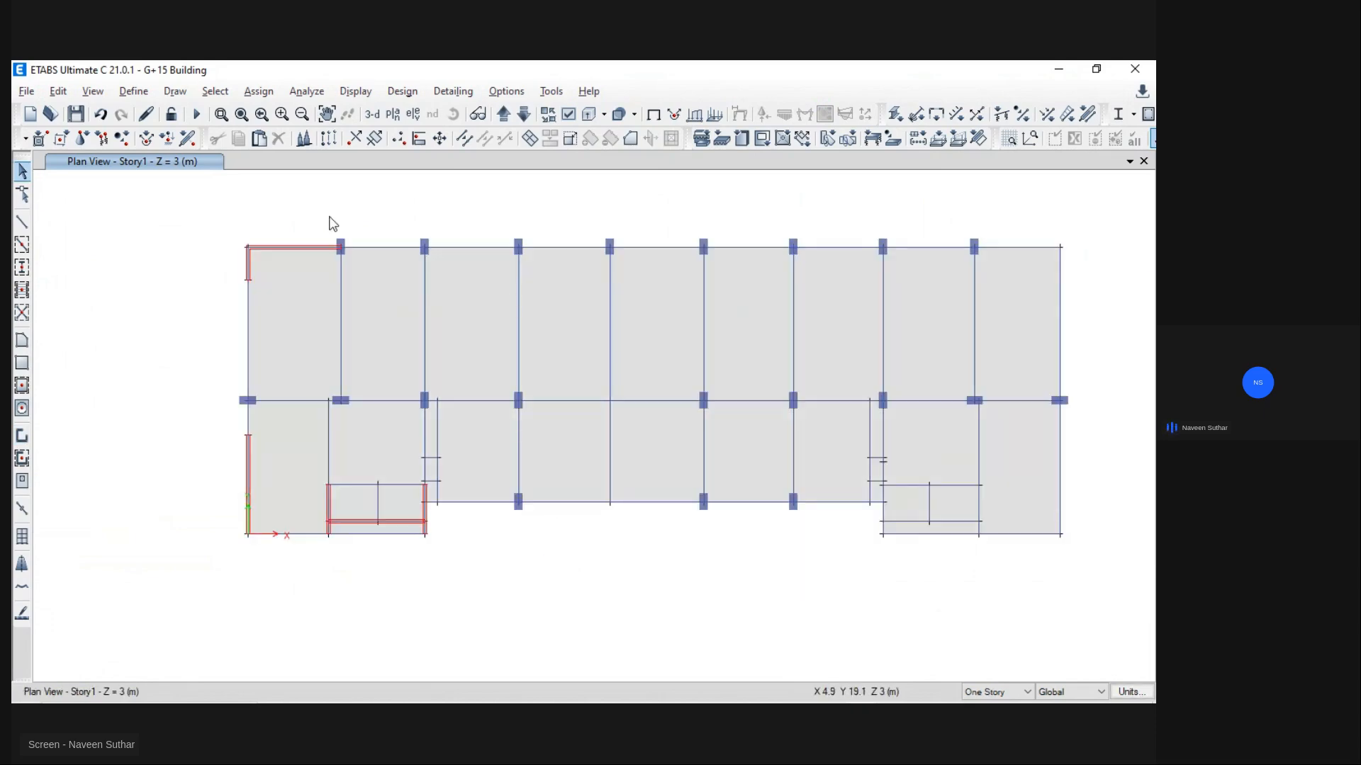
pyautogui.moveTo(652, 548); pyautogui.dragTo(517, 534, button='middle')
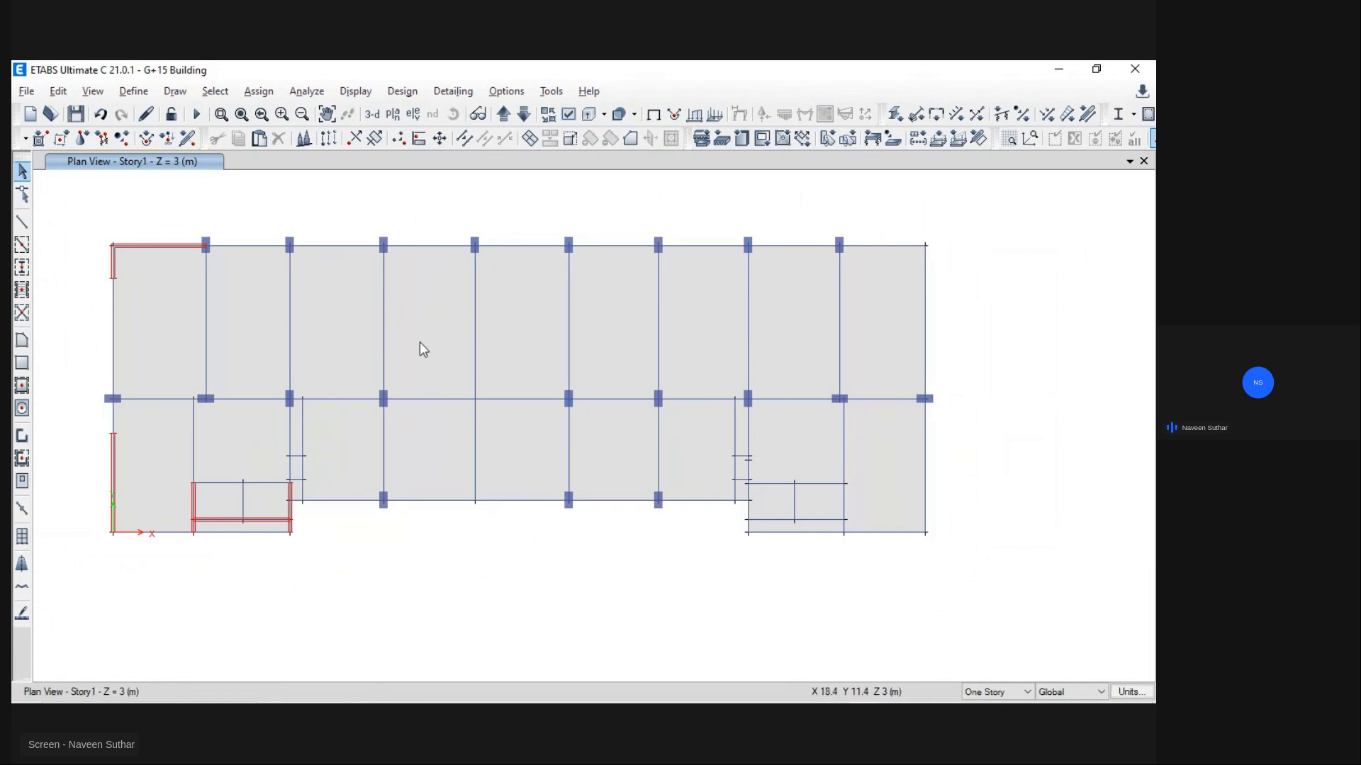
pyautogui.moveTo(420, 343); pyautogui.dragTo(443, 368, button='middle')
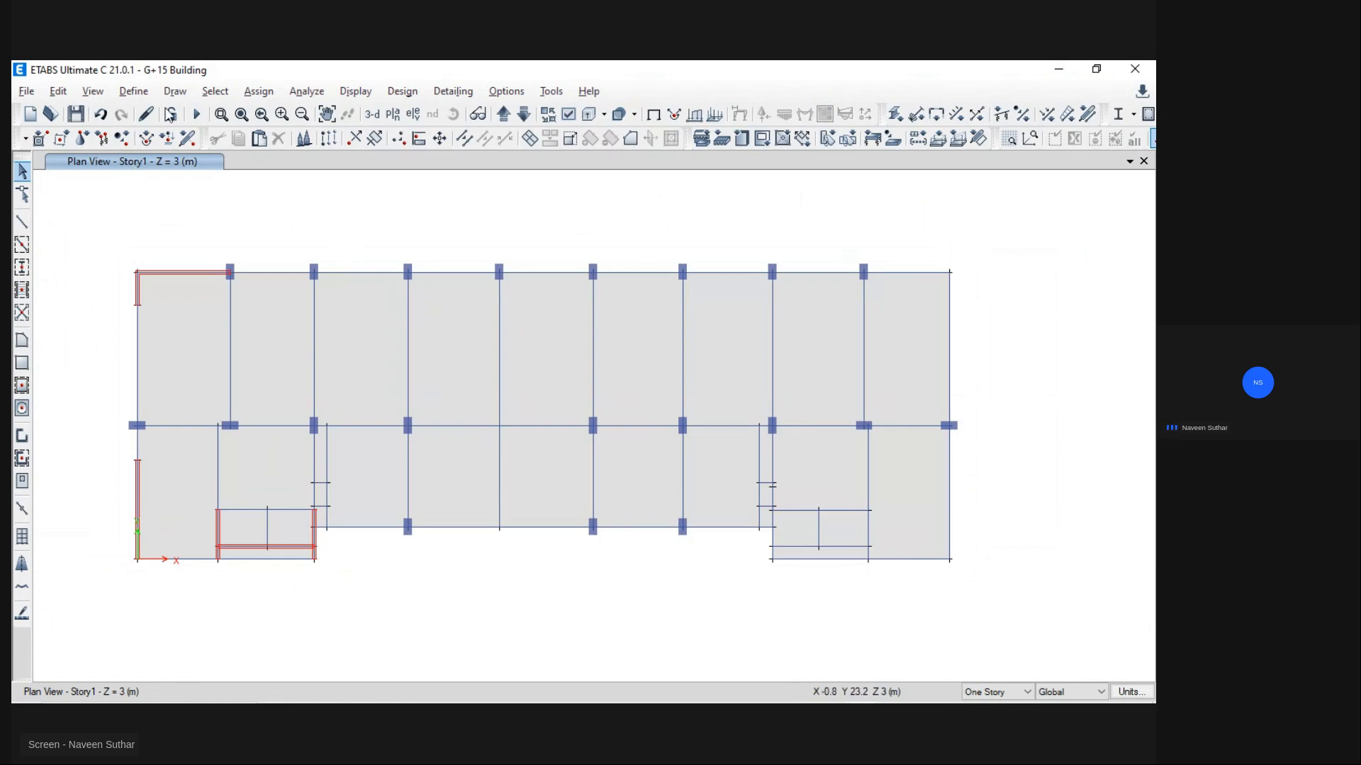
pyautogui.click(215, 91)
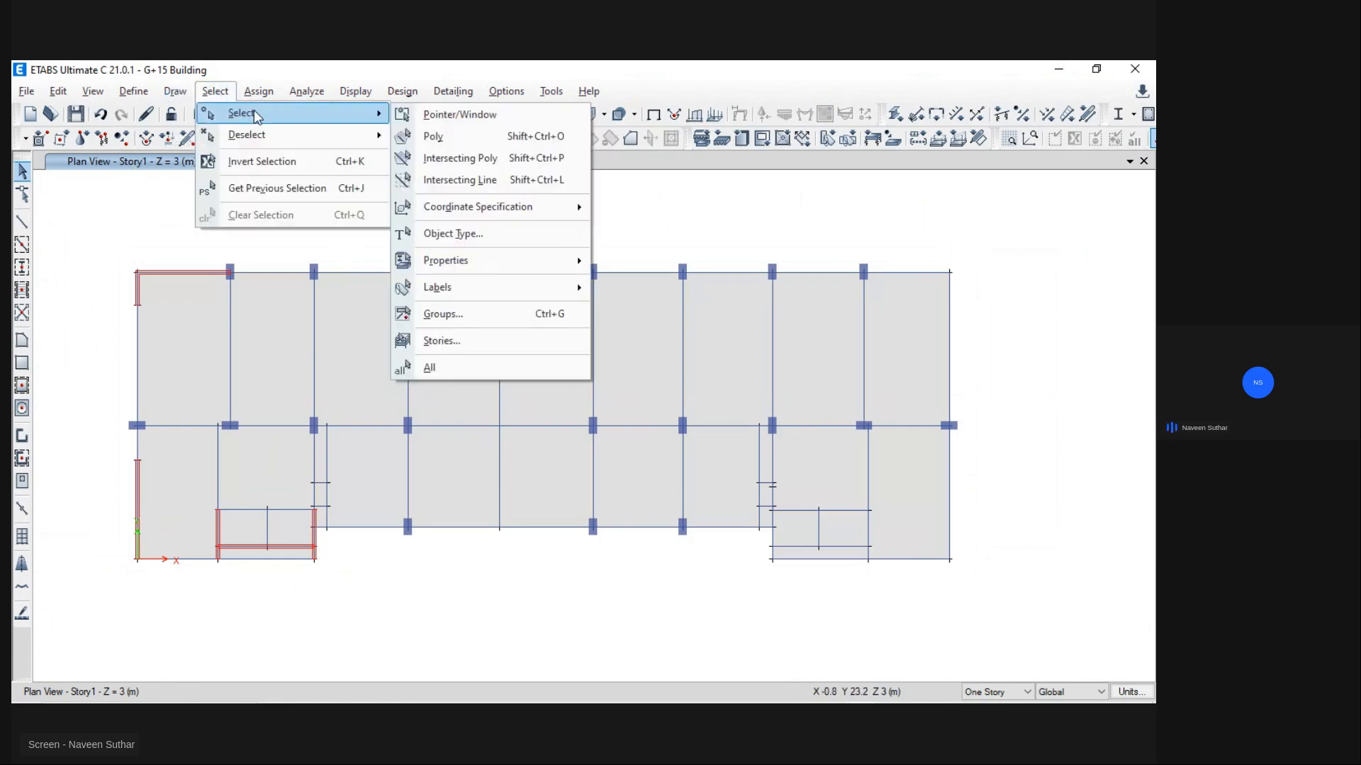
pyautogui.click(494, 236)
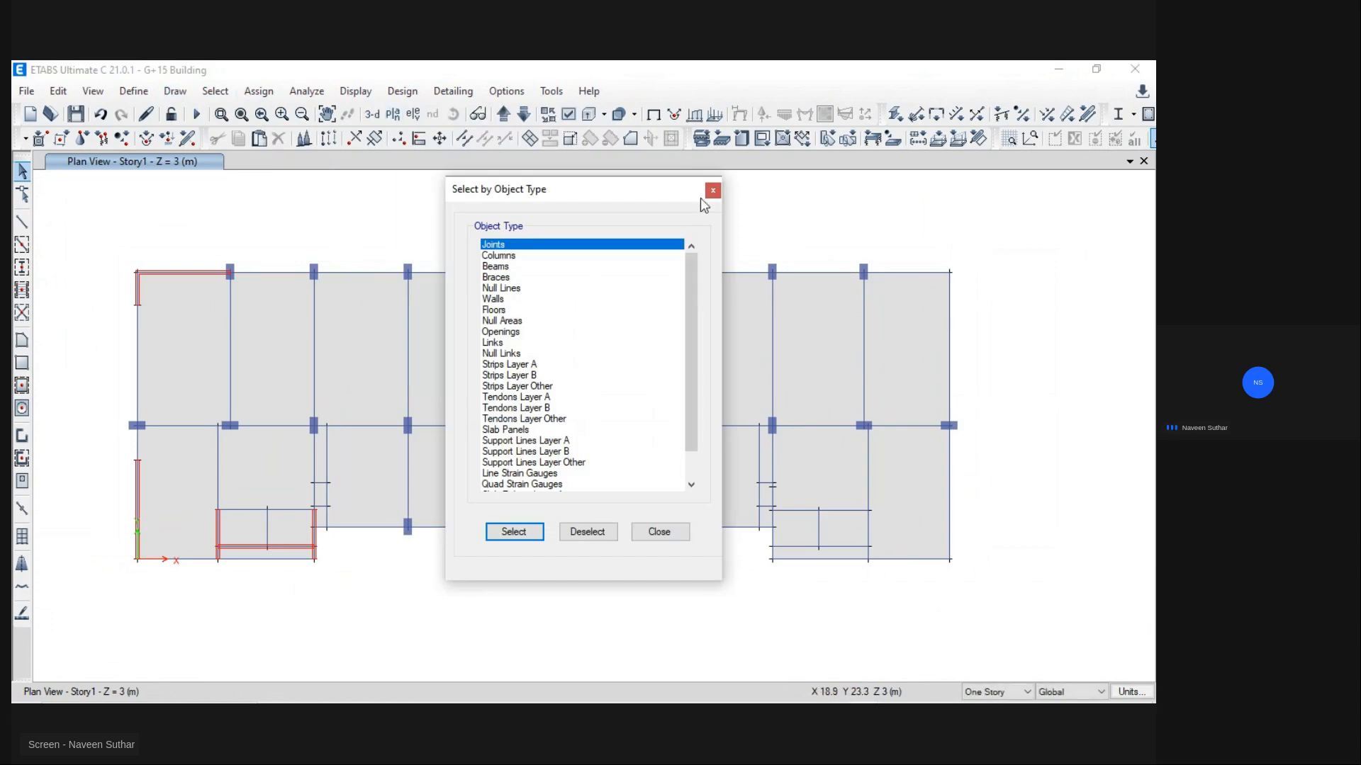
pyautogui.click(717, 188)
pyautogui.click(223, 99)
pyautogui.moveTo(241, 113)
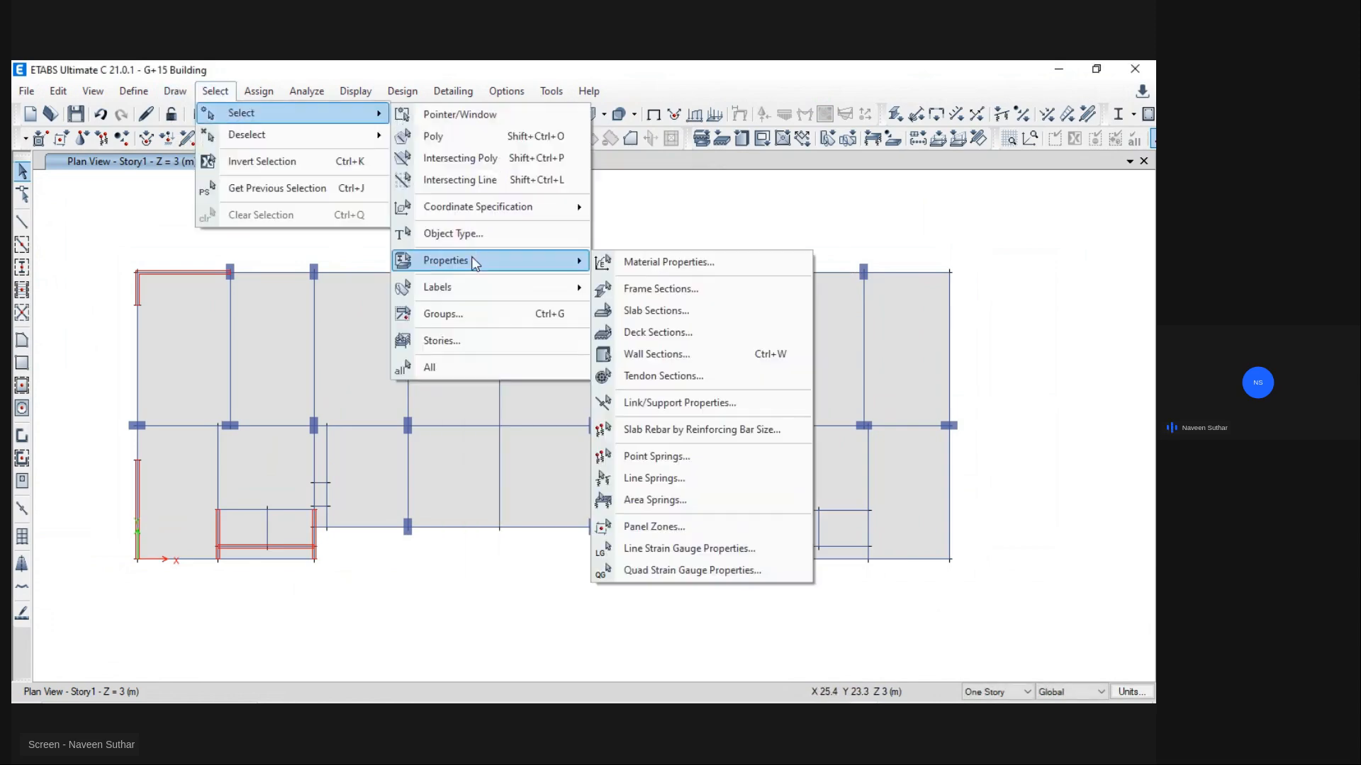
pyautogui.click(478, 232)
pyautogui.click(500, 299)
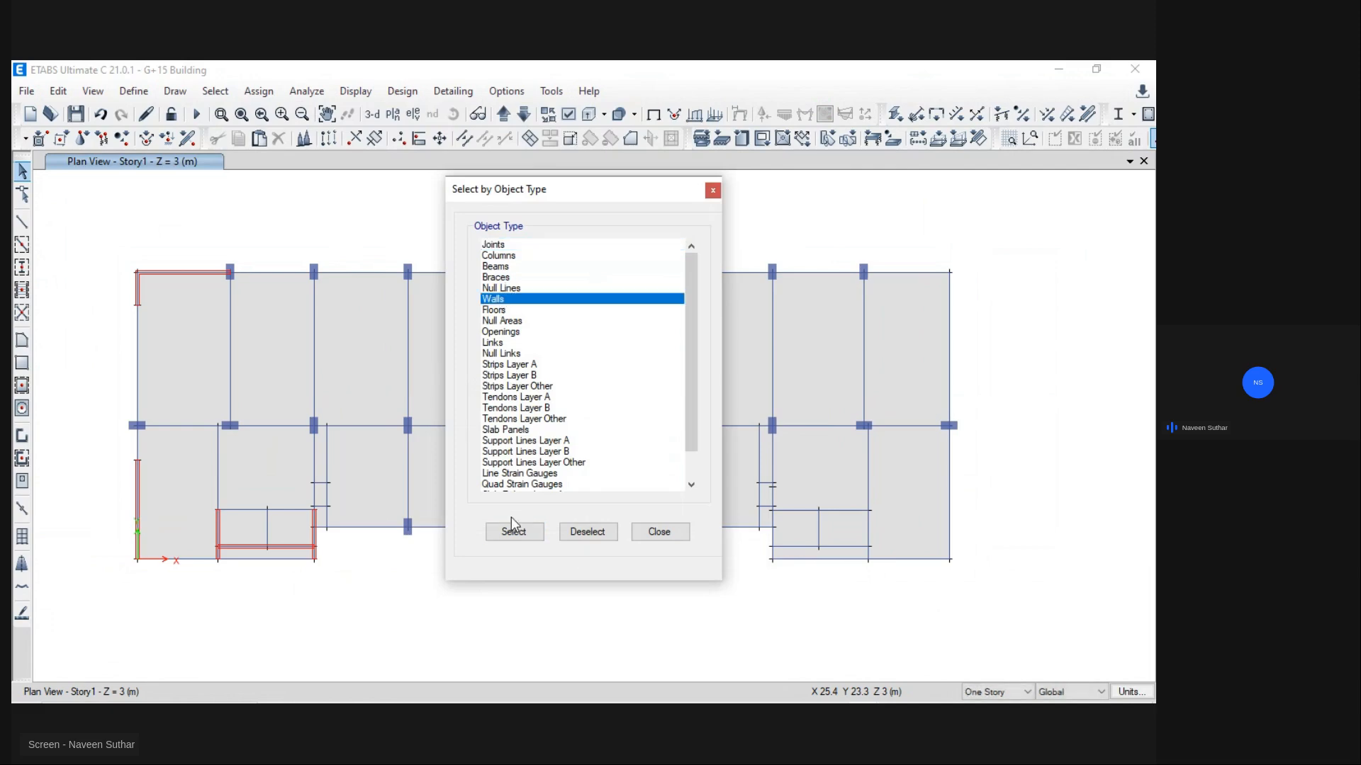
pyautogui.click(514, 532)
pyautogui.click(660, 531)
# Step: Isolate the selected walls, window-select them together with their joints, and restore the visibility of the rest of the plan
pyautogui.rightClick(354, 210)
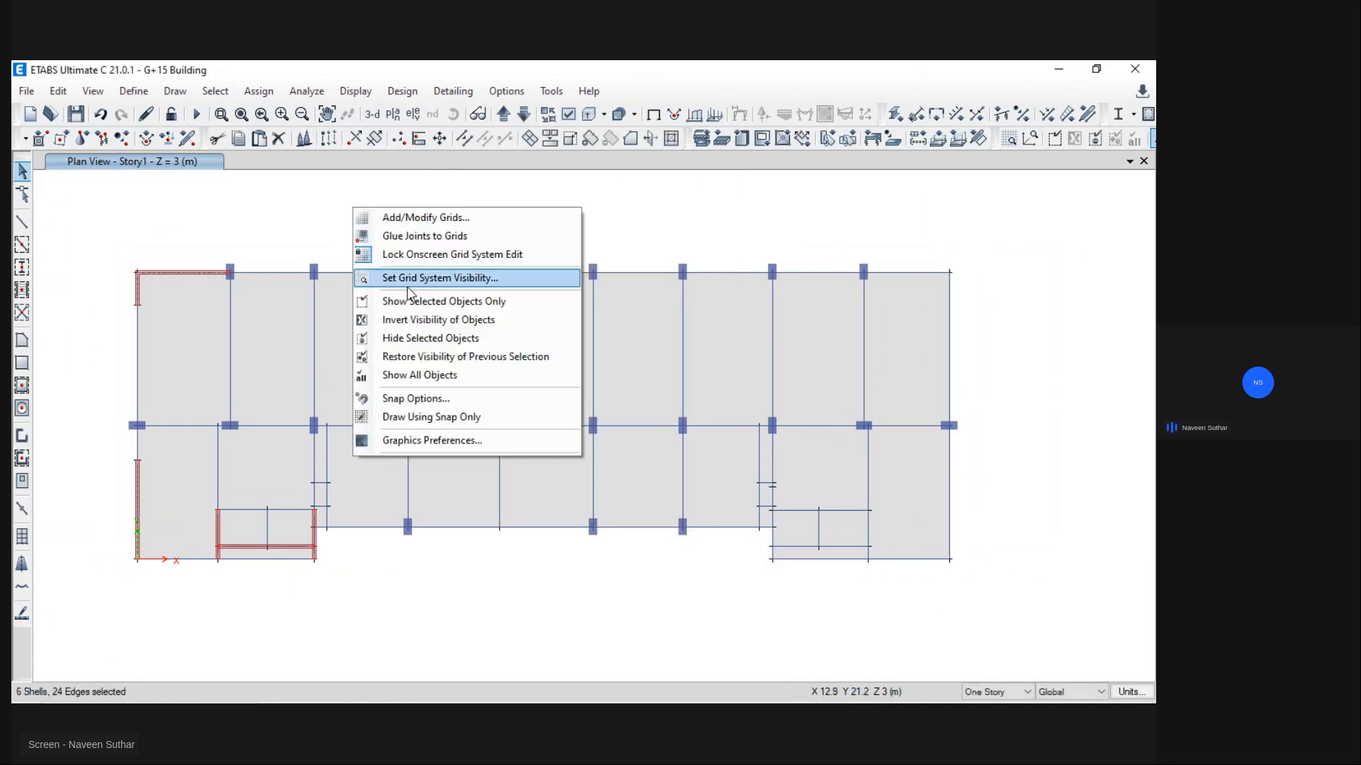
pyautogui.click(448, 301)
pyautogui.moveTo(99, 248); pyautogui.dragTo(420, 607)
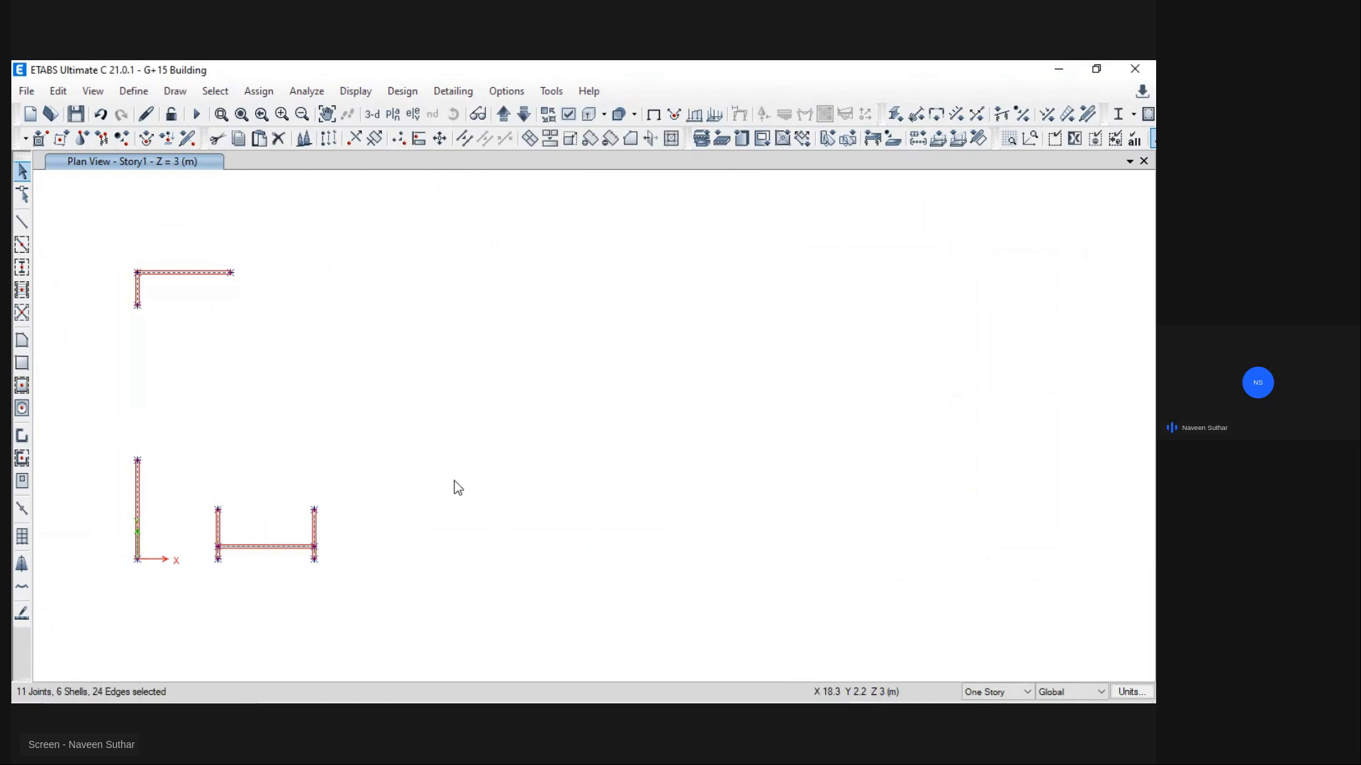
pyautogui.rightClick(531, 190)
pyautogui.click(625, 357)
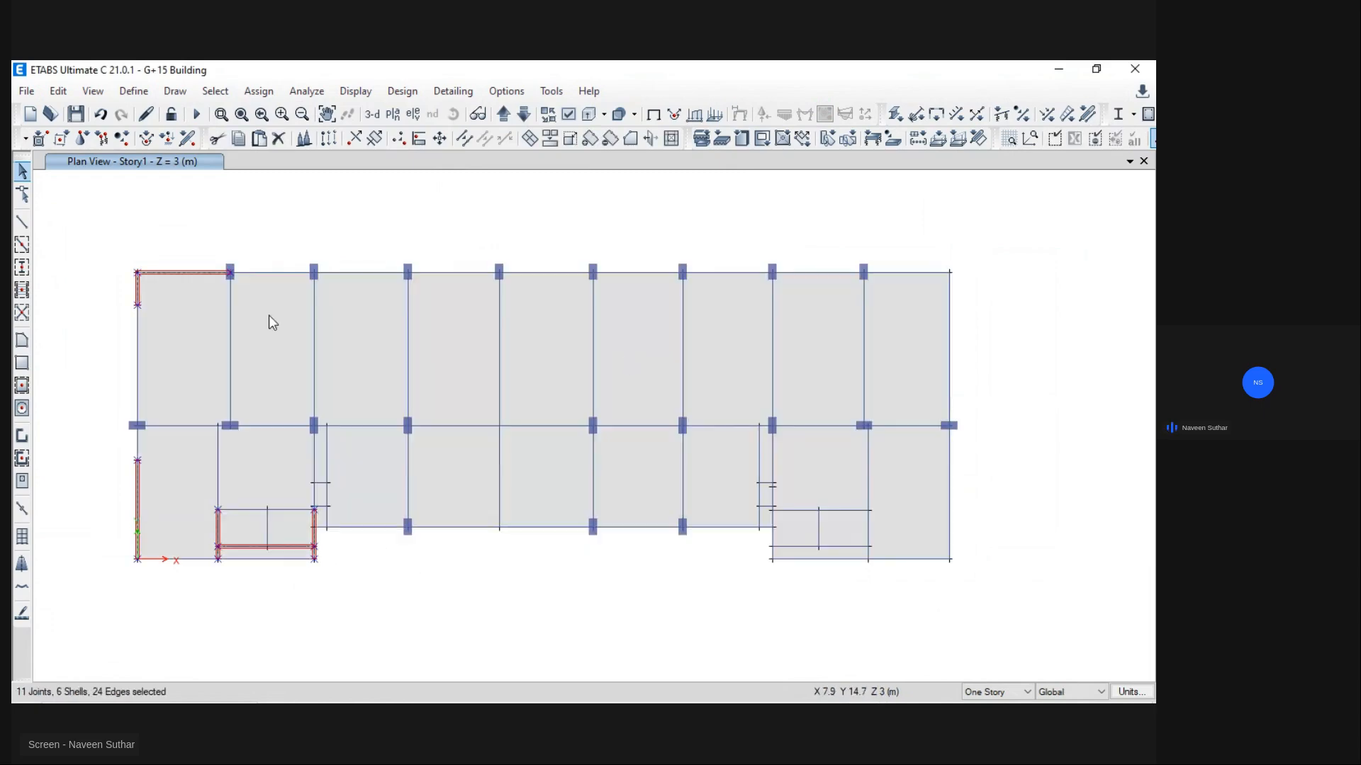
# Step: Try to mirror the selected walls and joints about the line from the last upper-row column to the lower-edge joint at X 43.9228 m
pyautogui.hotkey('ctrl', 'r')
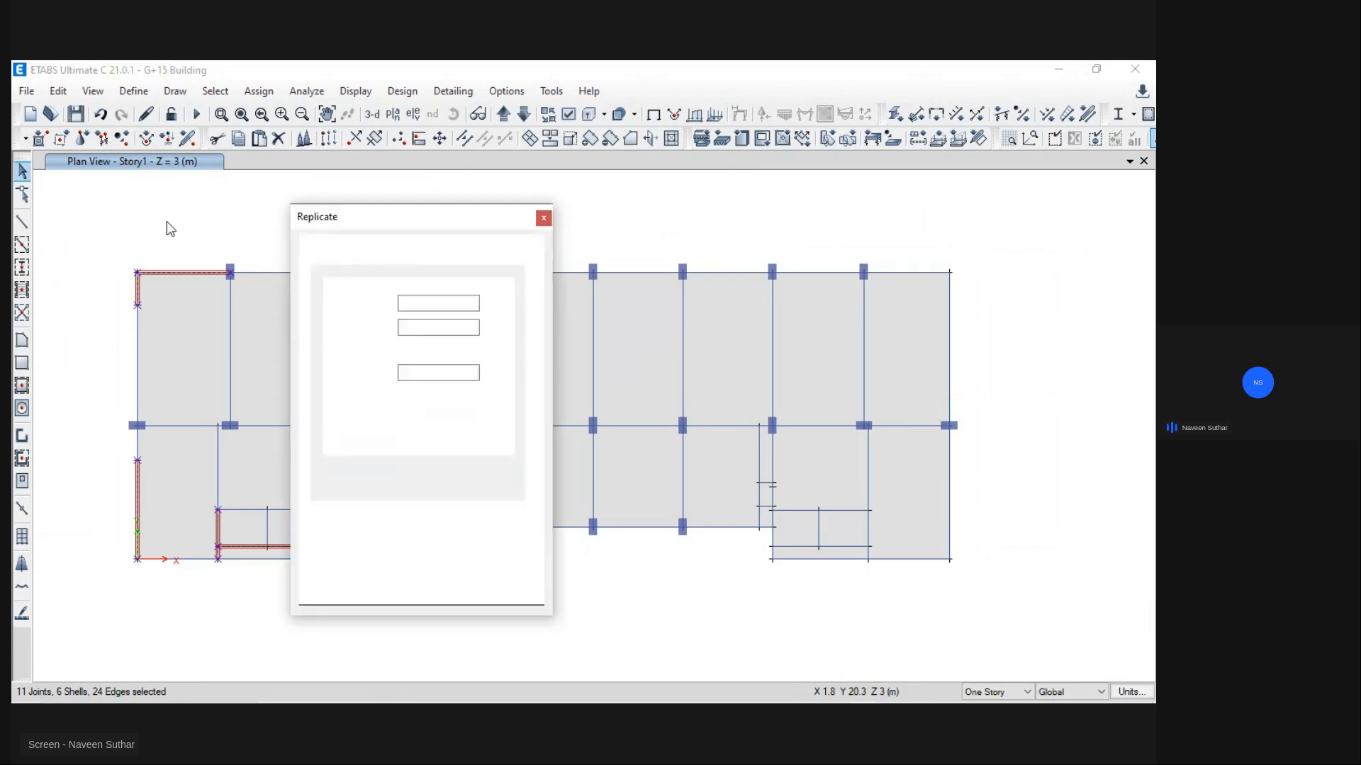
pyautogui.click(392, 258)
pyautogui.click(395, 426)
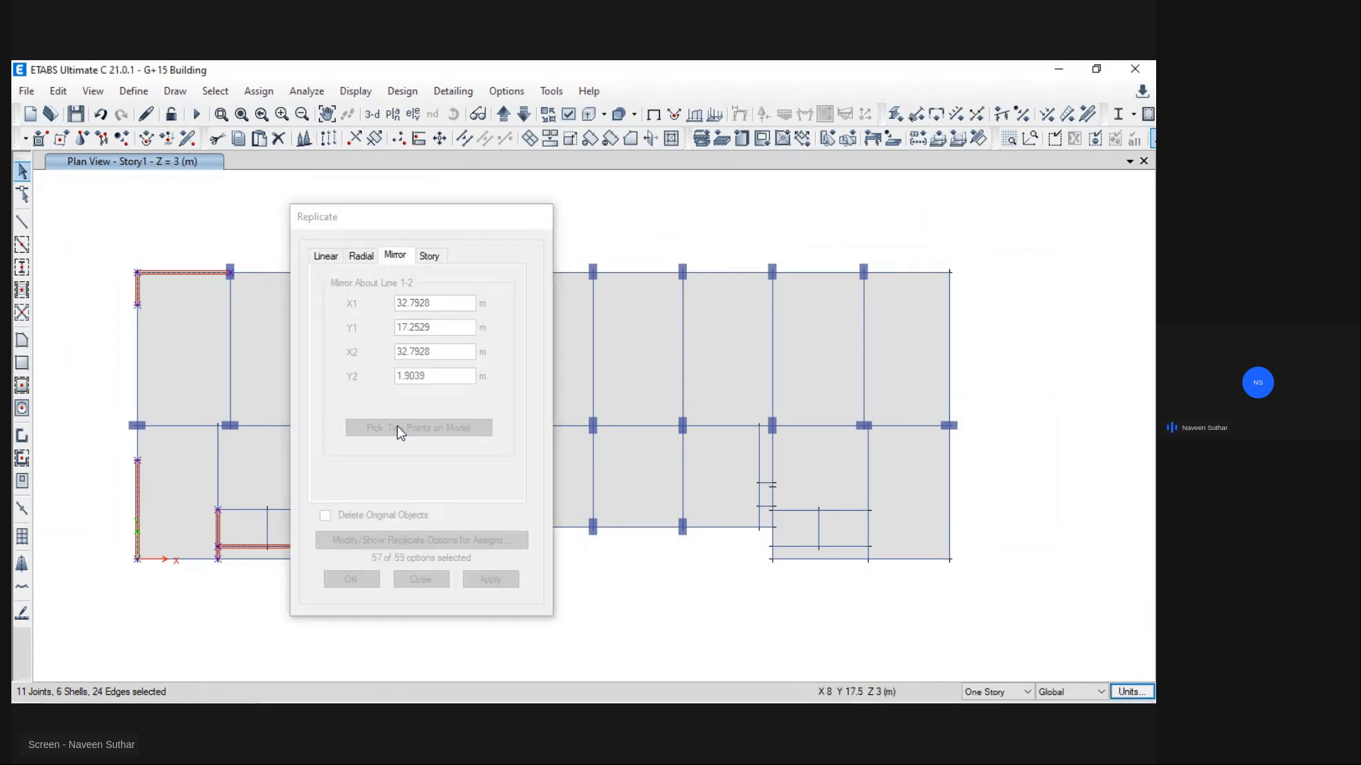
pyautogui.click(864, 276)
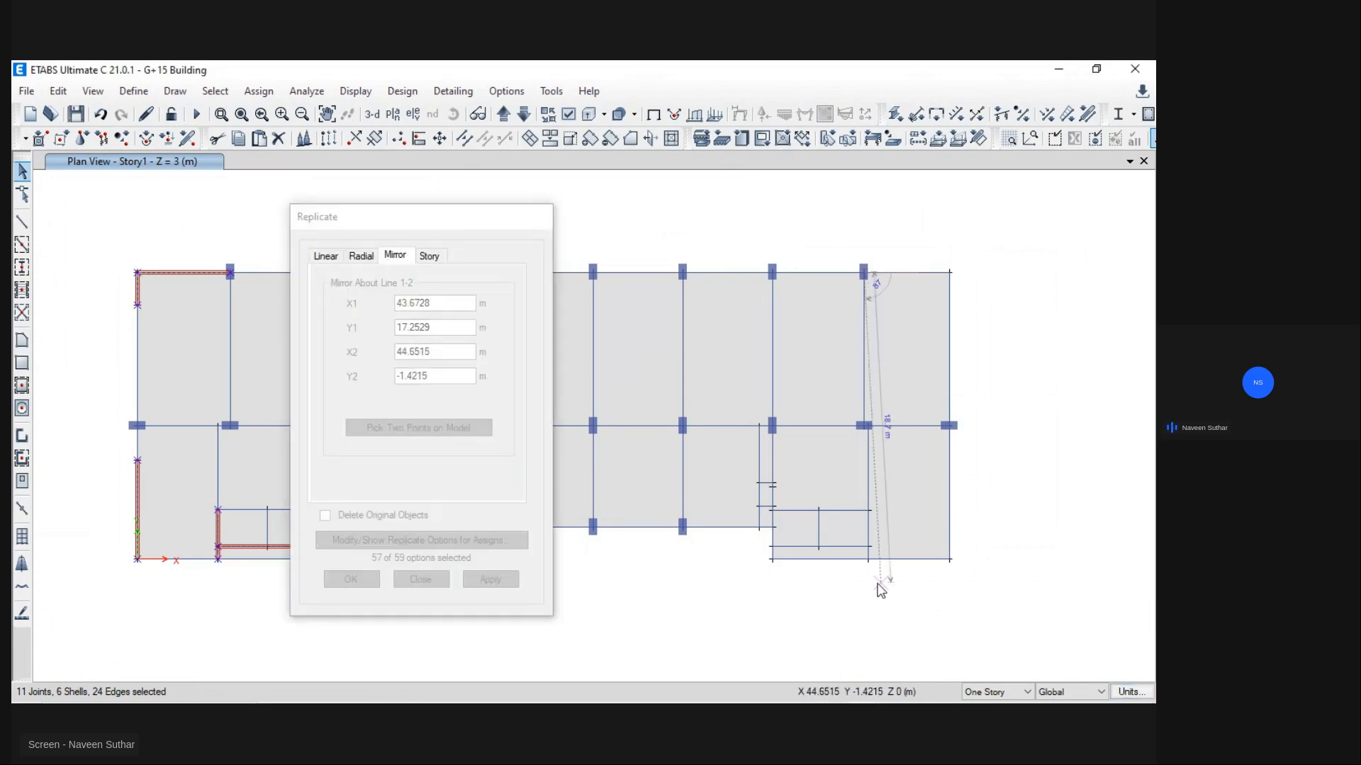
pyautogui.click(868, 559)
pyautogui.click(477, 579)
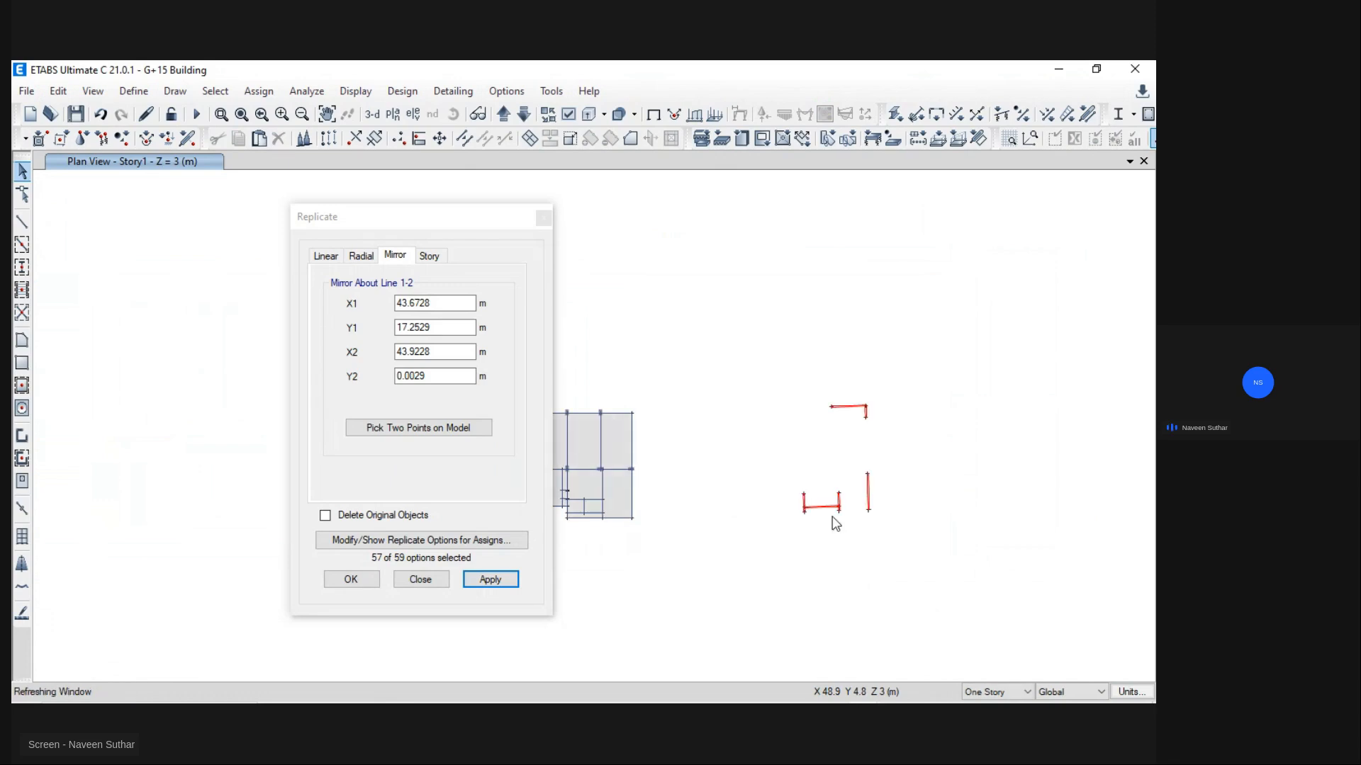
pyautogui.scroll(3, 815, 468)
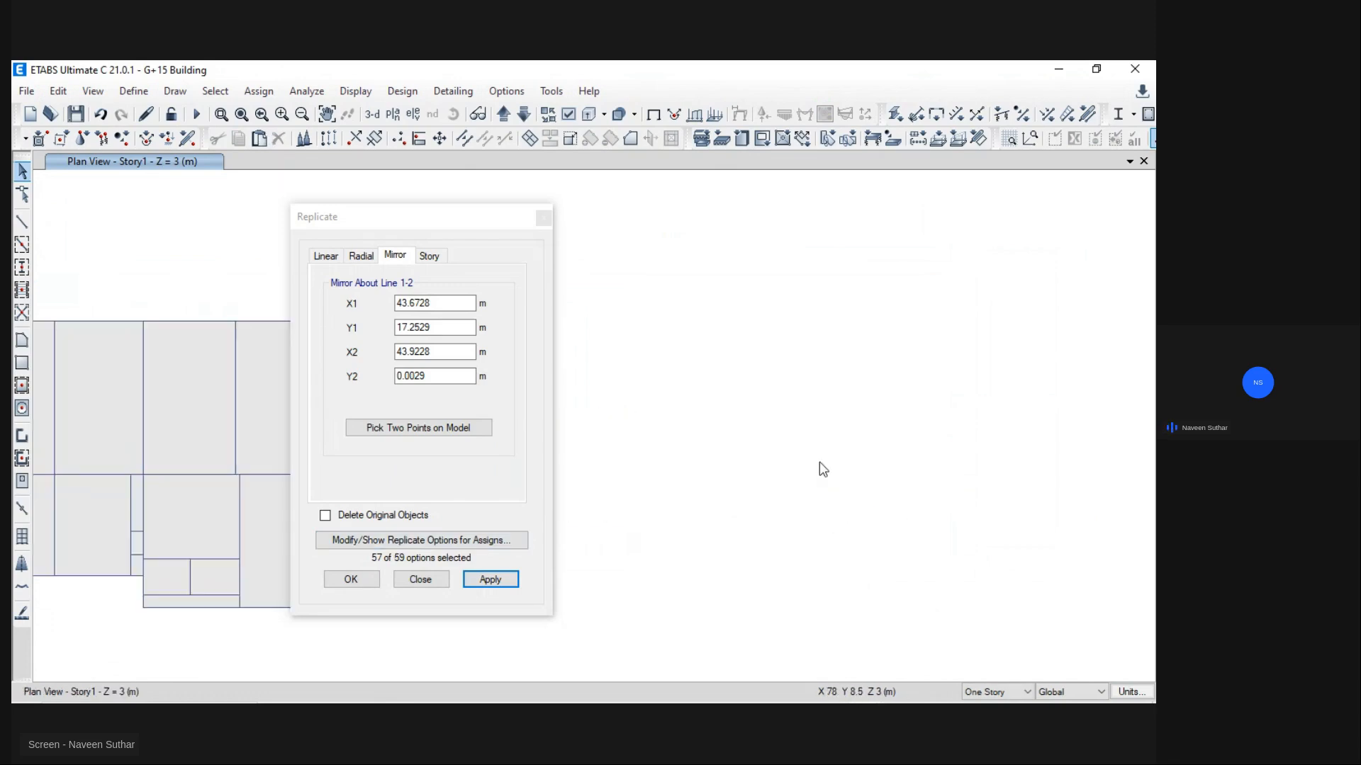
# Step: Undo the mirrored wall copies and recall the previous selection
pyautogui.click(100, 114)
pyautogui.moveTo(700, 375); pyautogui.dragTo(737, 362, button='middle')
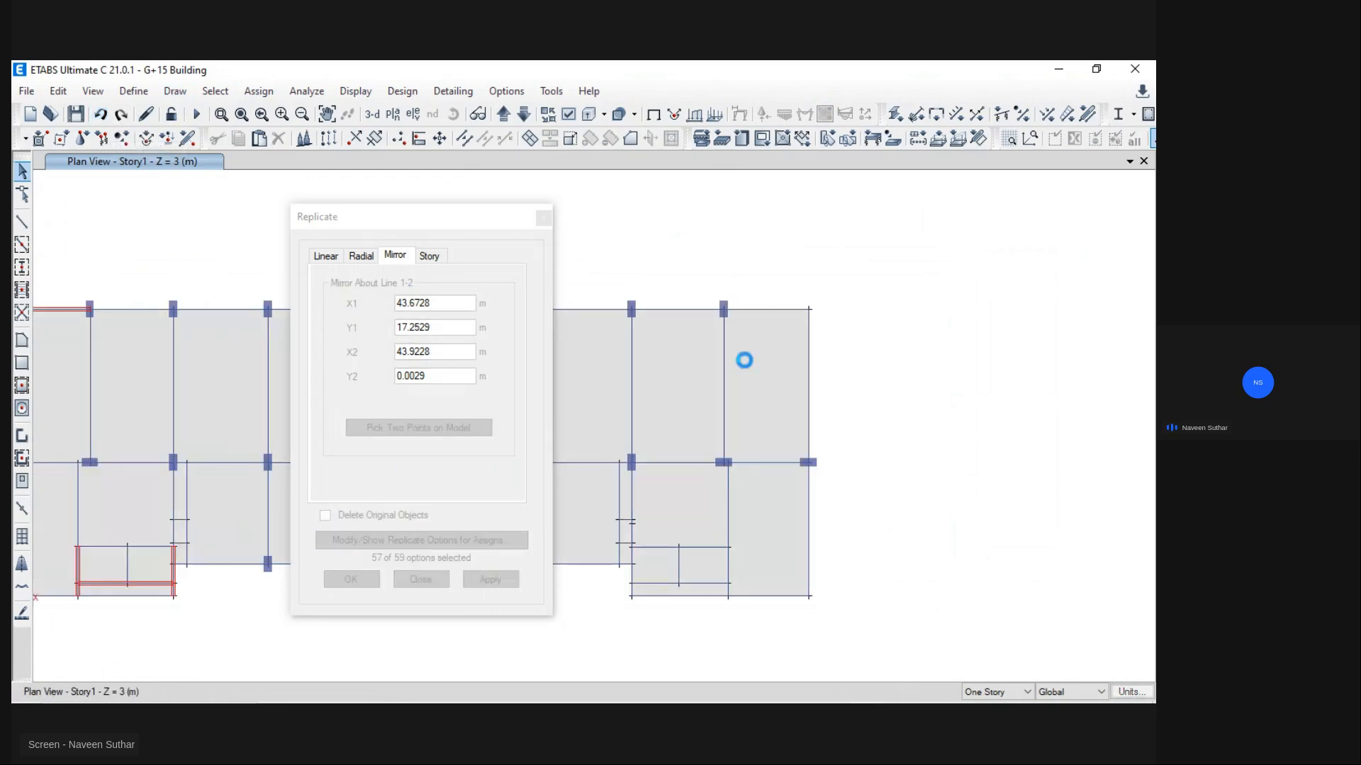
pyautogui.click(215, 90)
pyautogui.click(251, 189)
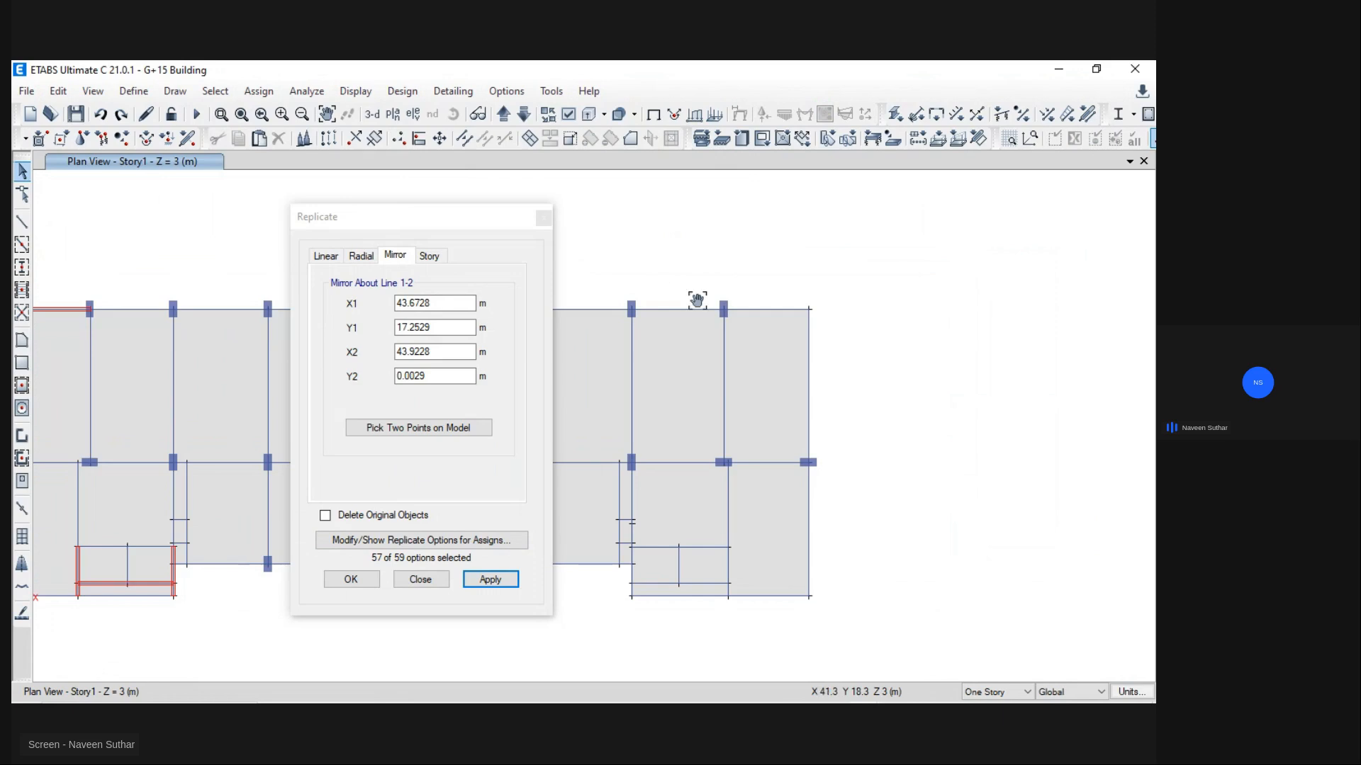
# Step: Try to mirror about the line through the sixth upper-row column and the lower-row column at X 32.7928 m
pyautogui.moveTo(698, 298); pyautogui.dragTo(851, 298, button='middle')
pyautogui.click(460, 427)
pyautogui.click(460, 427)
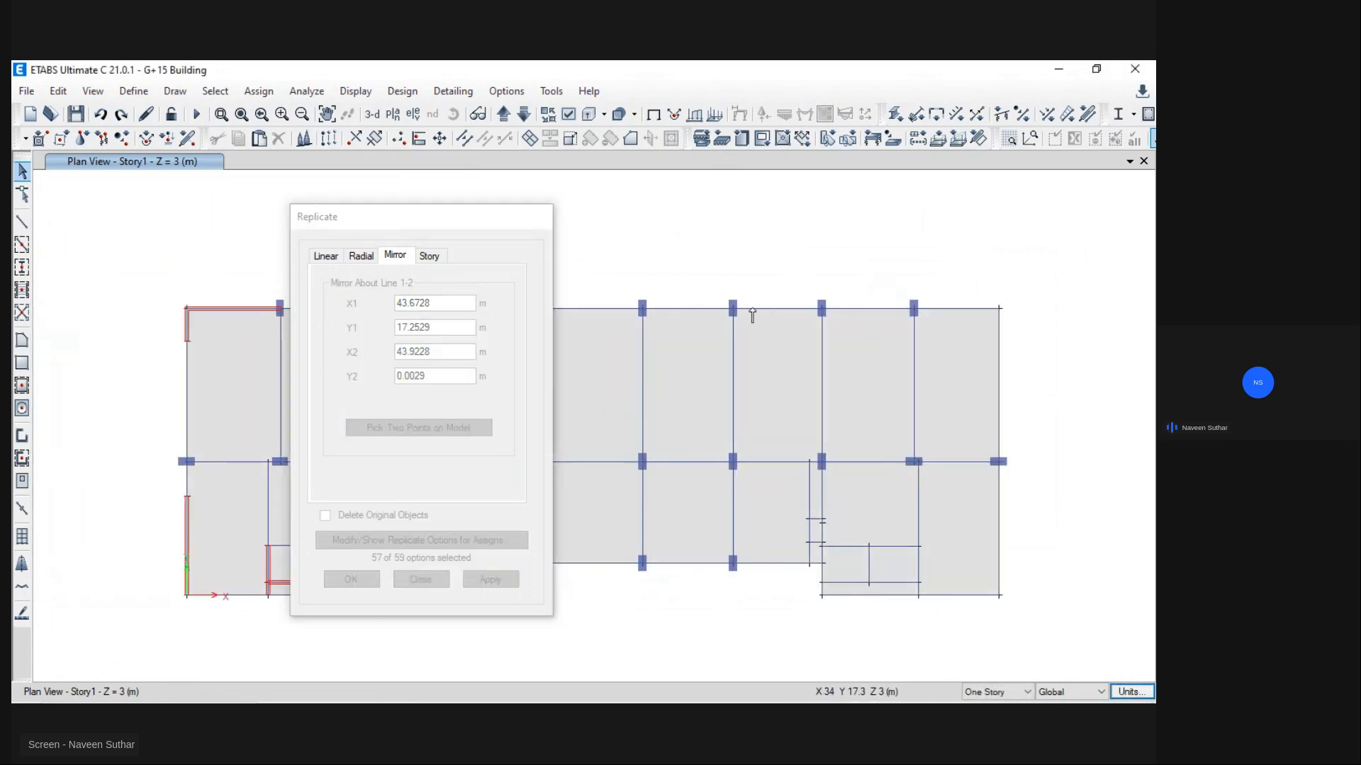
pyautogui.click(737, 310)
pyautogui.click(734, 563)
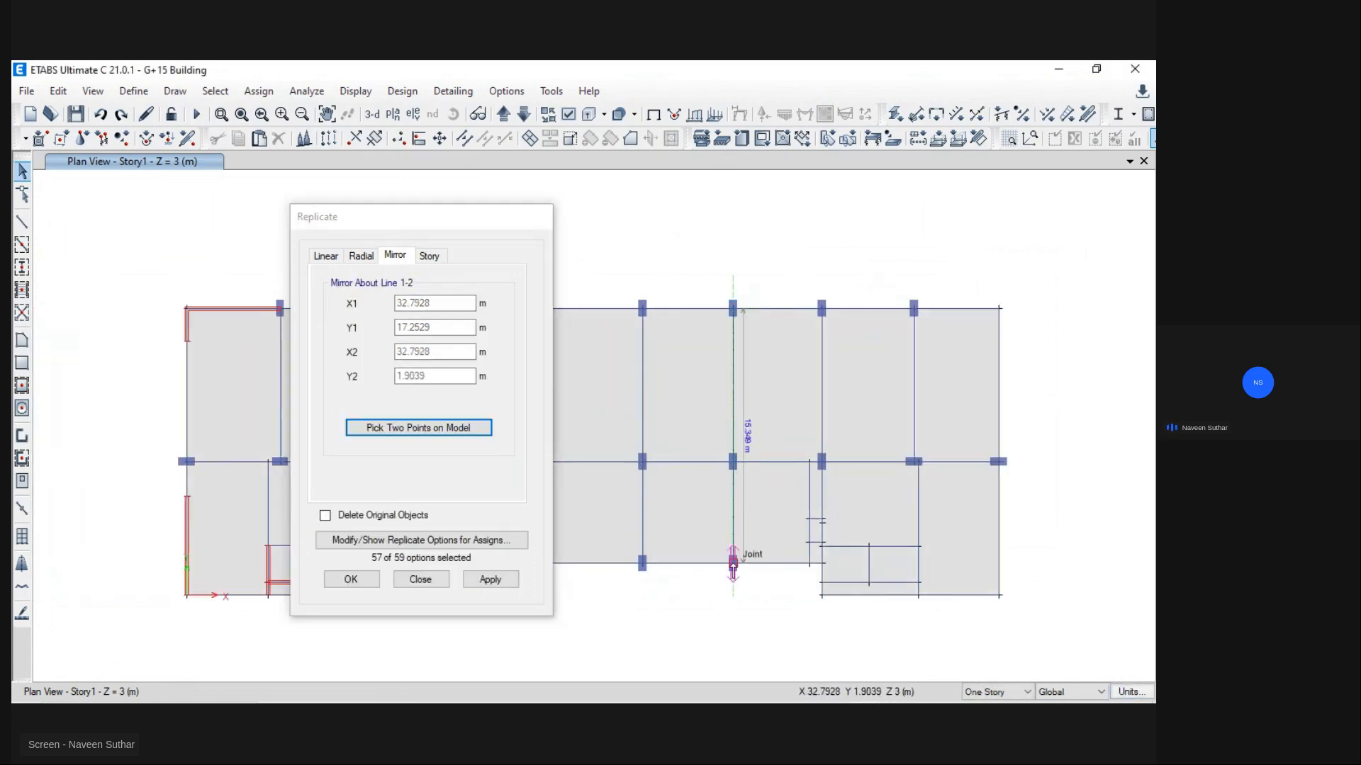
pyautogui.click(489, 579)
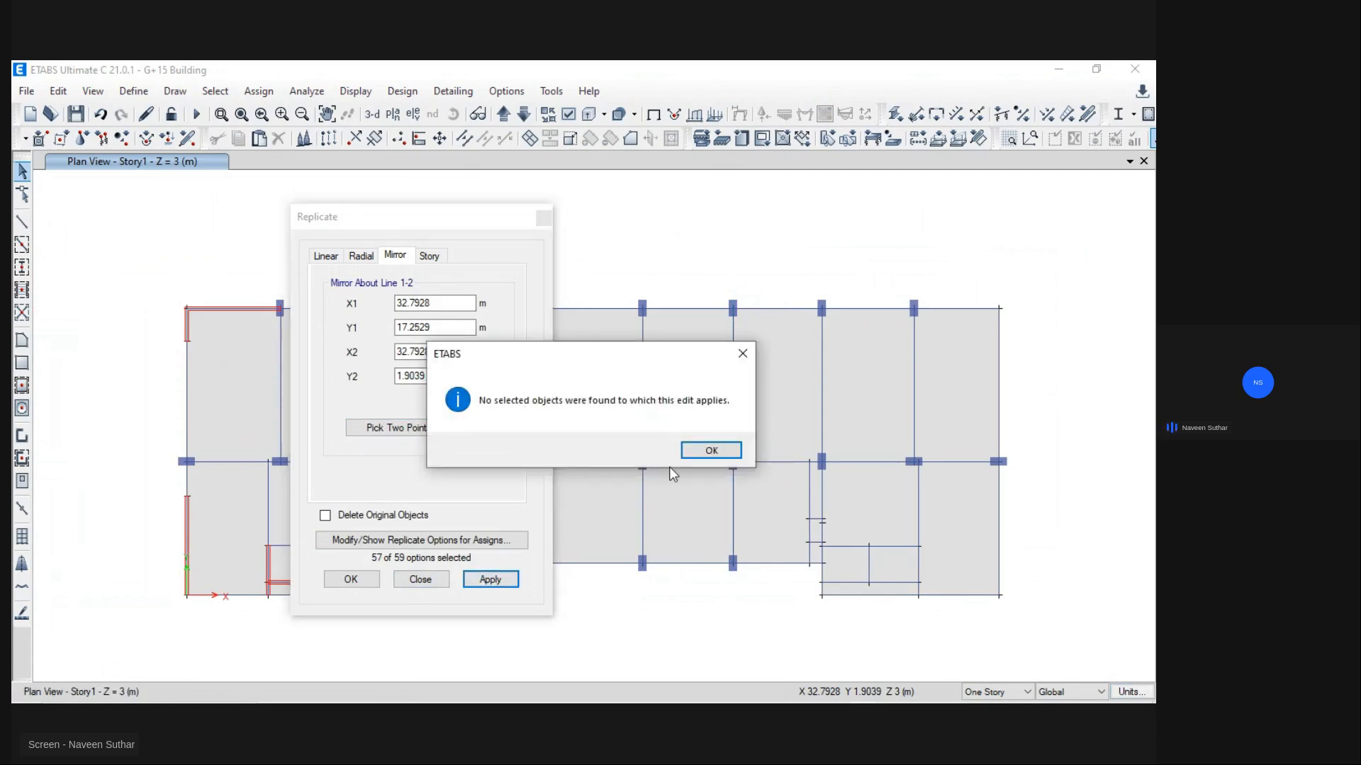
pyautogui.click(706, 448)
pyautogui.click(545, 218)
# Step: Select all Walls on the plan again by object type
pyautogui.scroll(-5, 239, 310)
pyautogui.scroll(5, 204, 301)
pyautogui.moveTo(658, 411); pyautogui.dragTo(400, 319, button='middle')
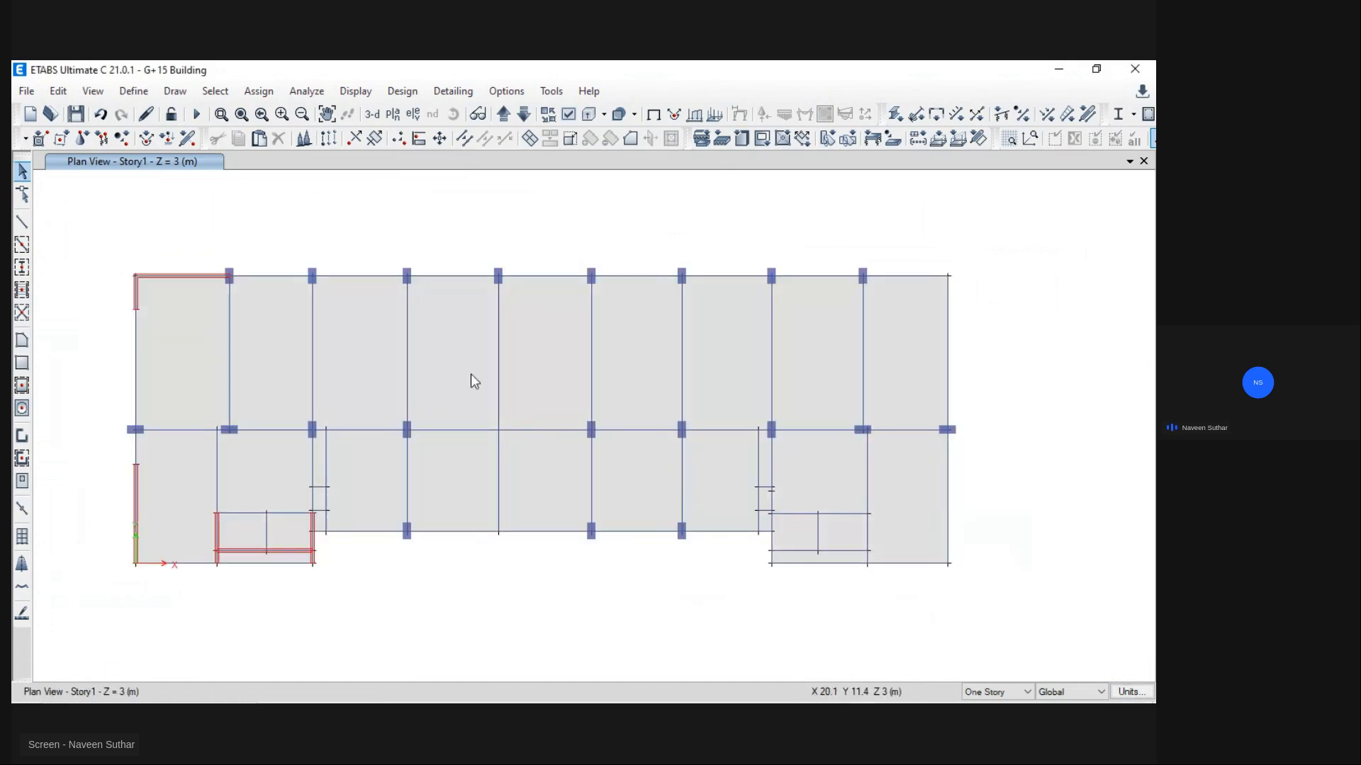
pyautogui.click(215, 91)
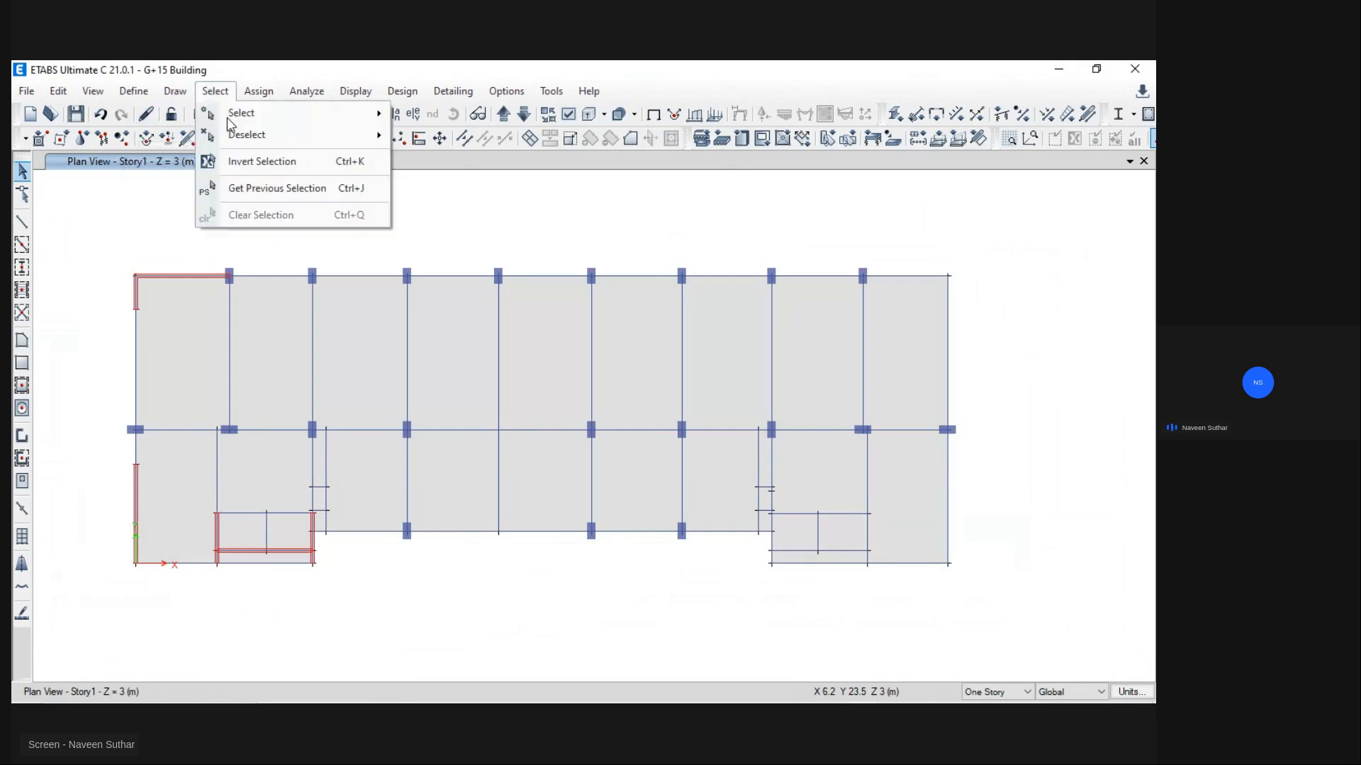
pyautogui.click(276, 188)
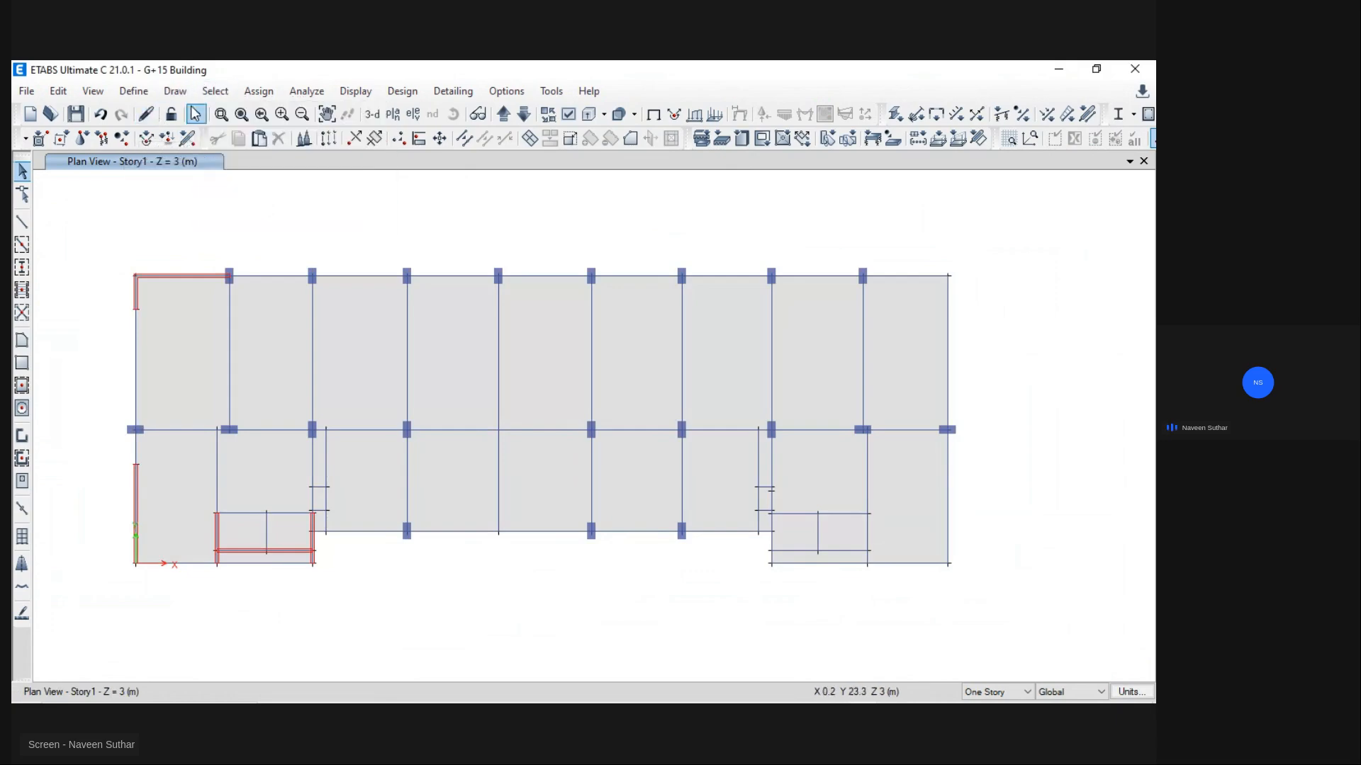
pyautogui.click(214, 91)
pyautogui.moveTo(241, 113)
pyautogui.click(457, 233)
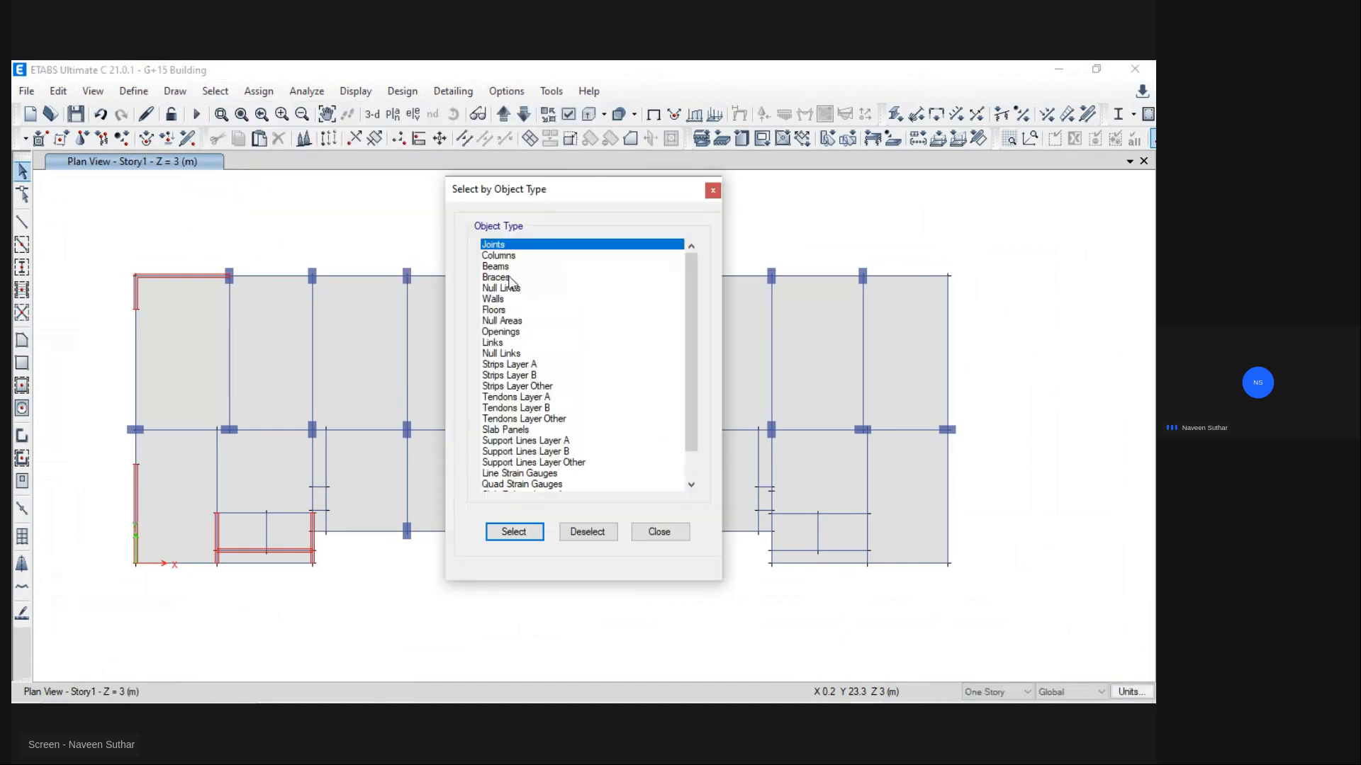
pyautogui.click(507, 309)
pyautogui.click(514, 532)
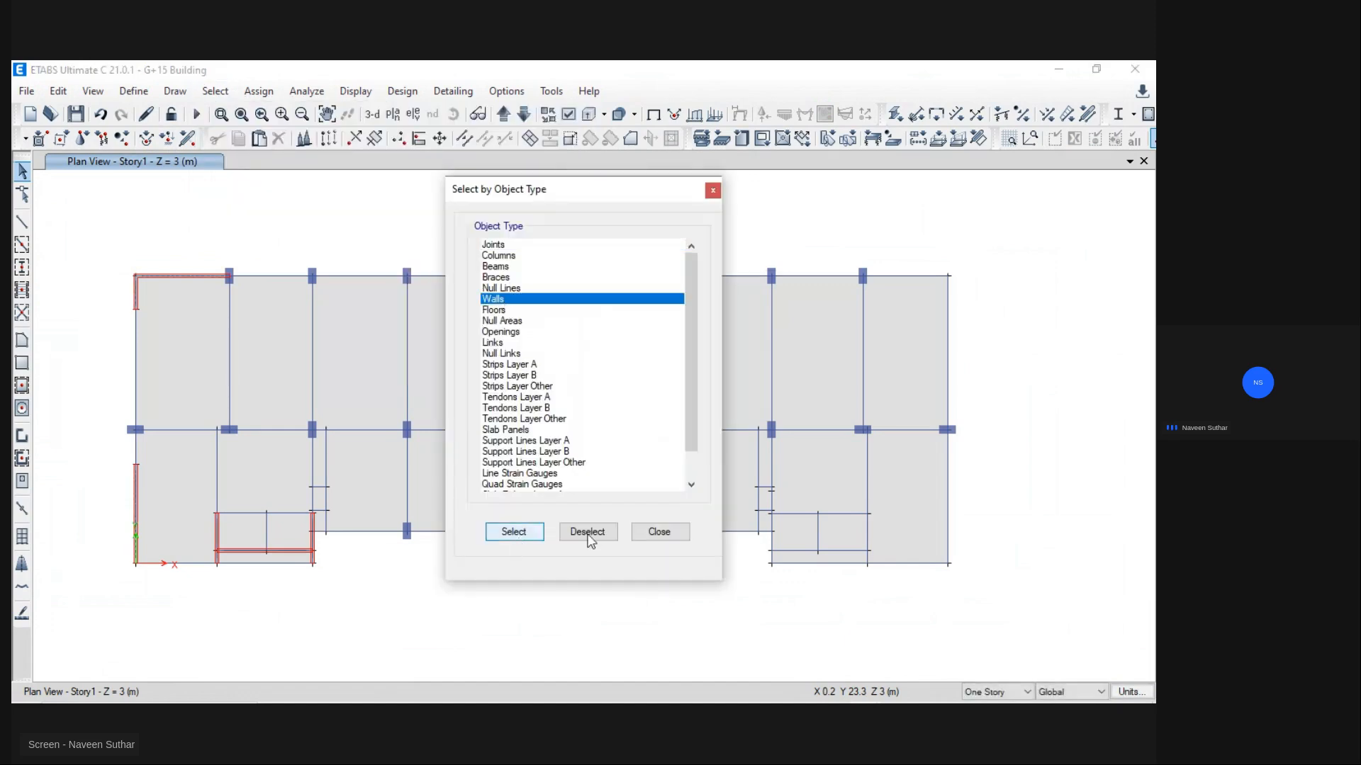
pyautogui.click(659, 532)
# Step: Show only the selected walls, window-select them with their joints, and bring all hidden objects back into view
pyautogui.rightClick(405, 219)
pyautogui.click(468, 312)
pyautogui.moveTo(115, 239); pyautogui.dragTo(333, 599)
pyautogui.moveTo(641, 522); pyautogui.dragTo(415, 278)
pyautogui.moveTo(415, 279); pyautogui.dragTo(414, 269, button='right')
pyautogui.click(460, 437)
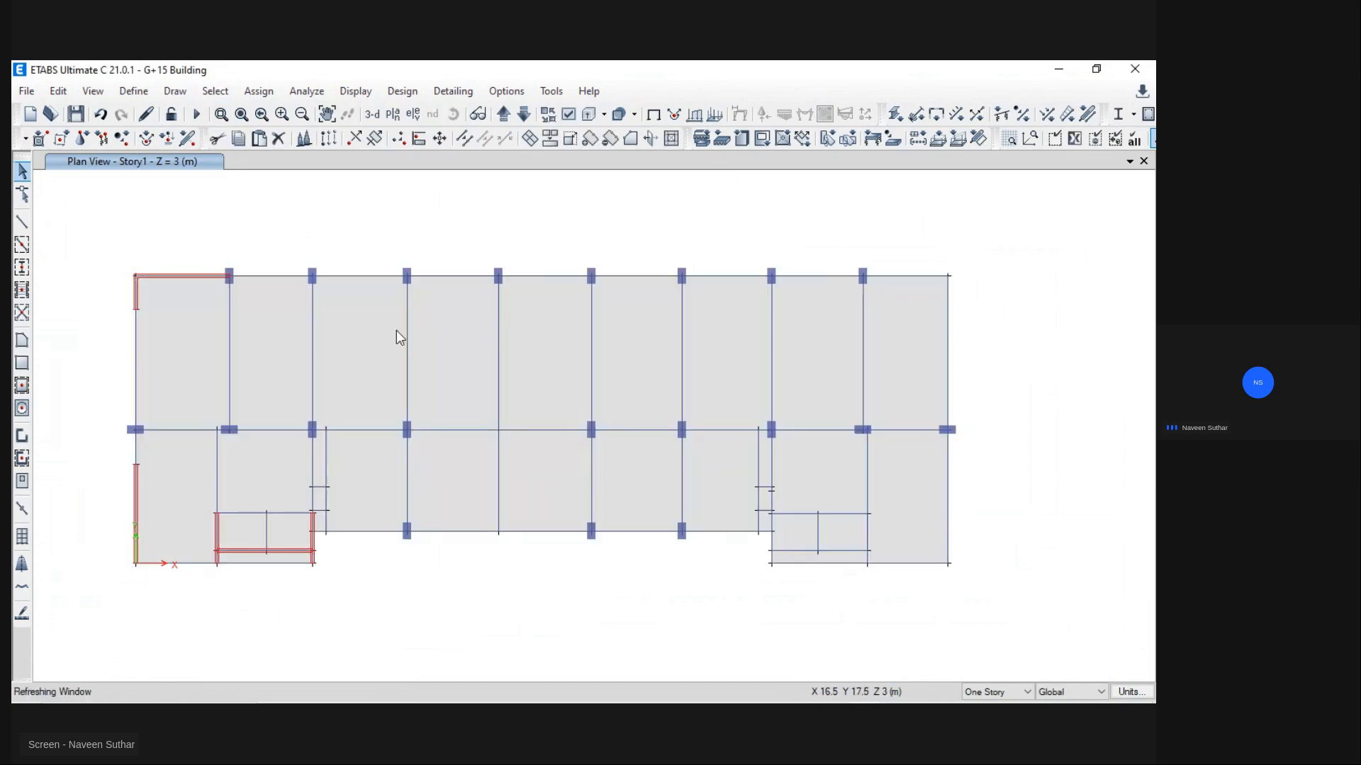
# Step: Replicate the selected walls and joints by mirroring about the sixth column line, from (32.7928, 17.2529) to (32.7928, 1.9039) m
pyautogui.hotkey('ctrl', 'r')
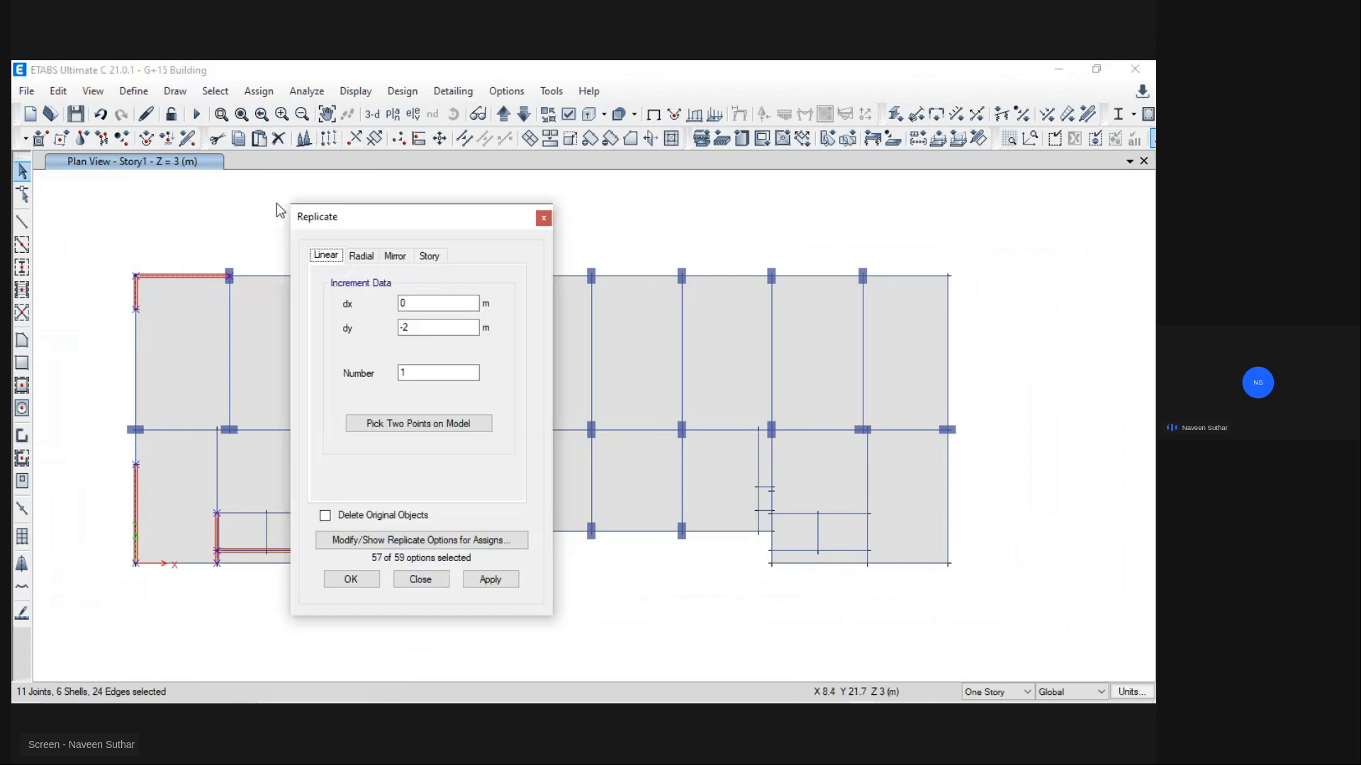
pyautogui.click(394, 256)
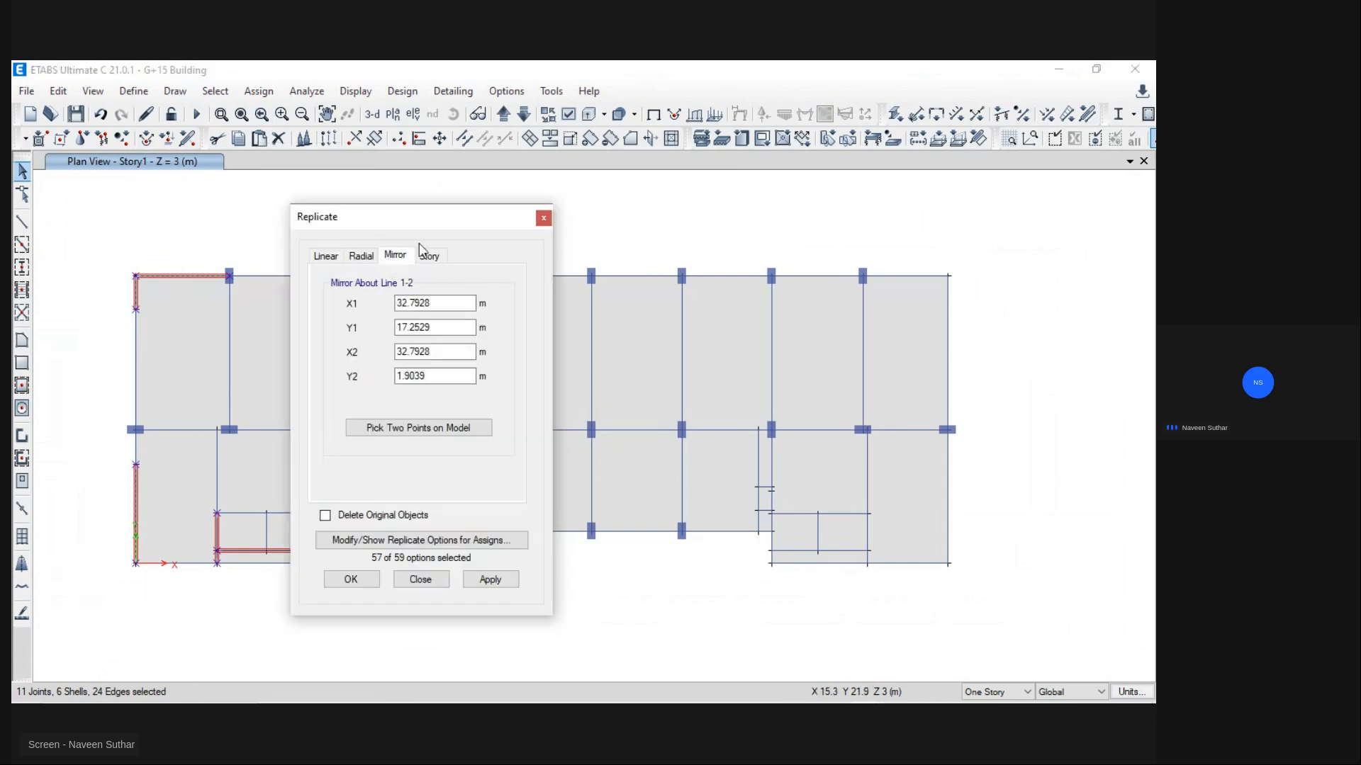
pyautogui.click(464, 427)
pyautogui.click(681, 275)
pyautogui.click(683, 531)
pyautogui.click(485, 580)
pyautogui.moveTo(1063, 439); pyautogui.dragTo(851, 419, button='middle')
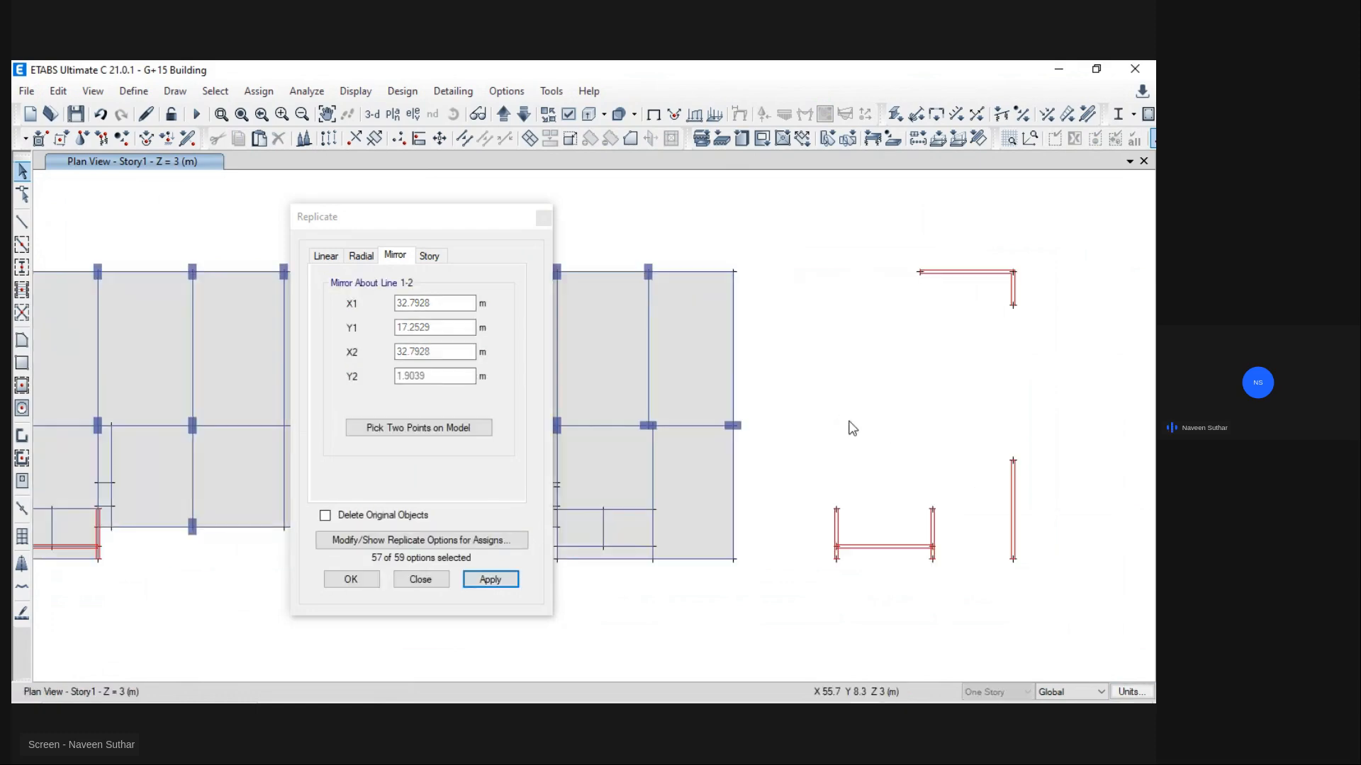
# Step: Select the mirrored walls with their joints and move them -16.81 m in X, from their lower-left joint onto the matching slab corner joint
pyautogui.click(420, 580)
pyautogui.moveTo(782, 226); pyautogui.dragTo(1082, 594)
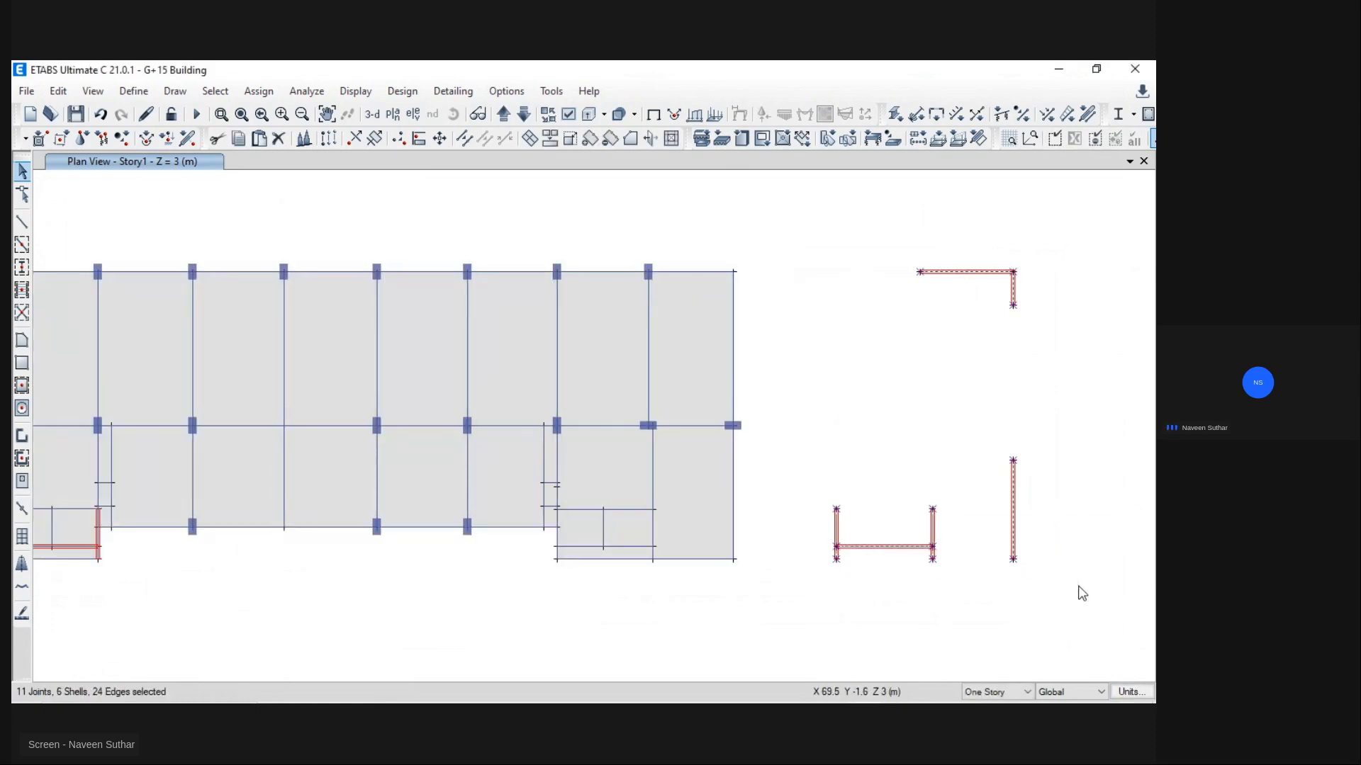
pyautogui.click(58, 90)
pyautogui.click(177, 448)
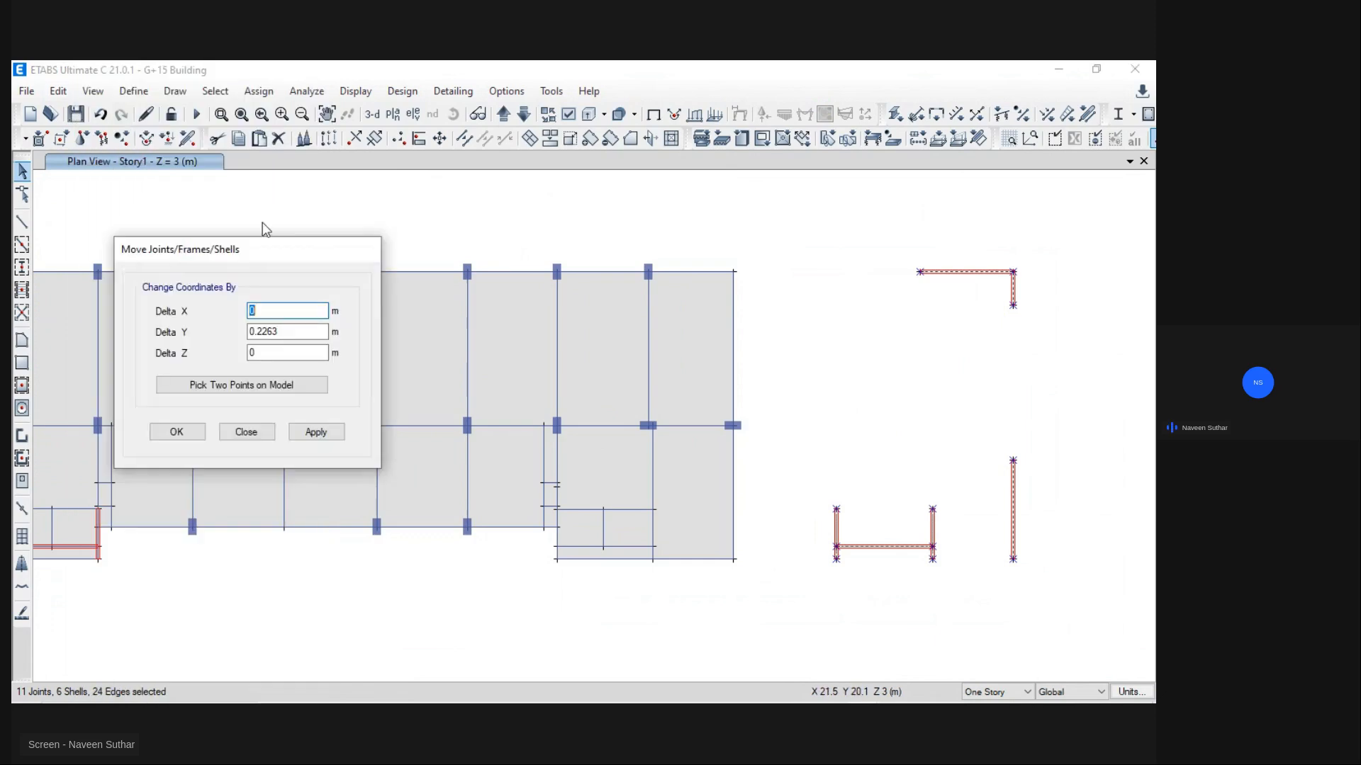
pyautogui.click(233, 385)
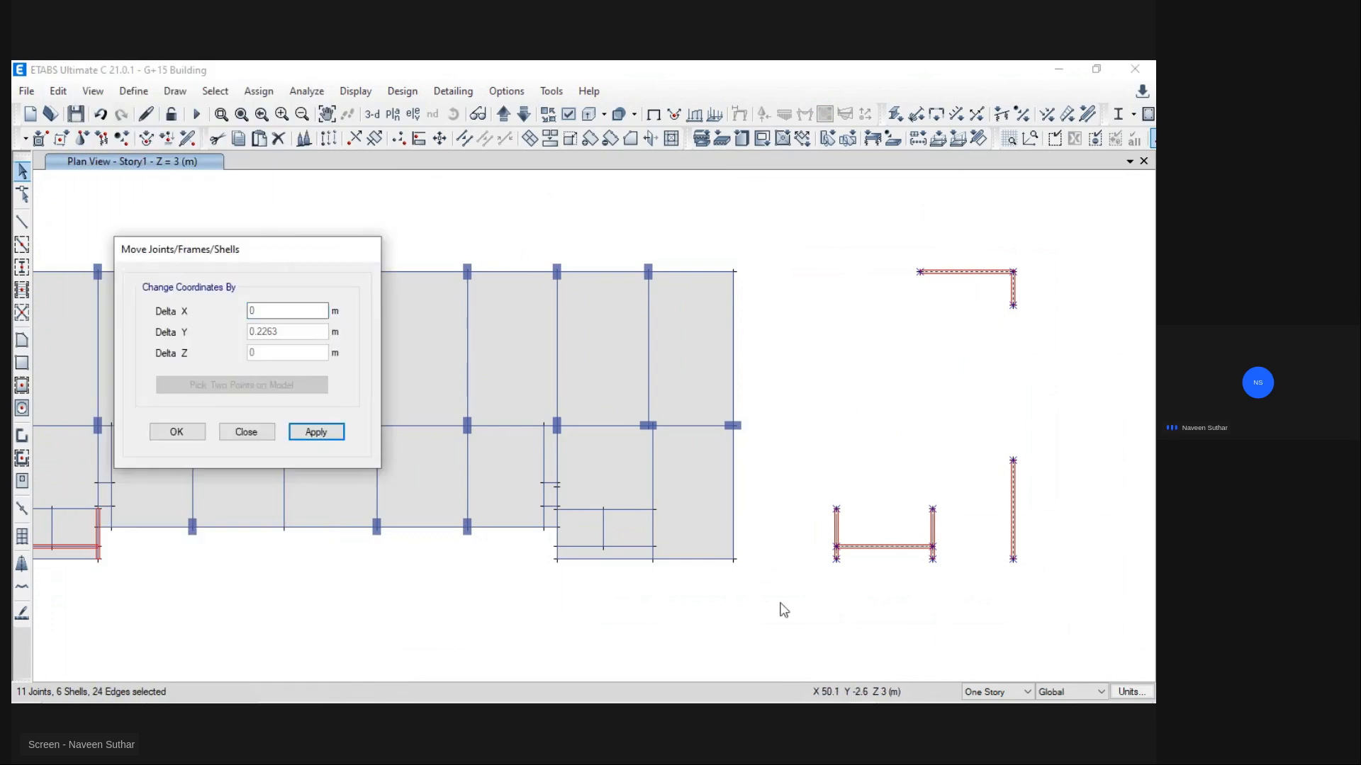
pyautogui.click(837, 560)
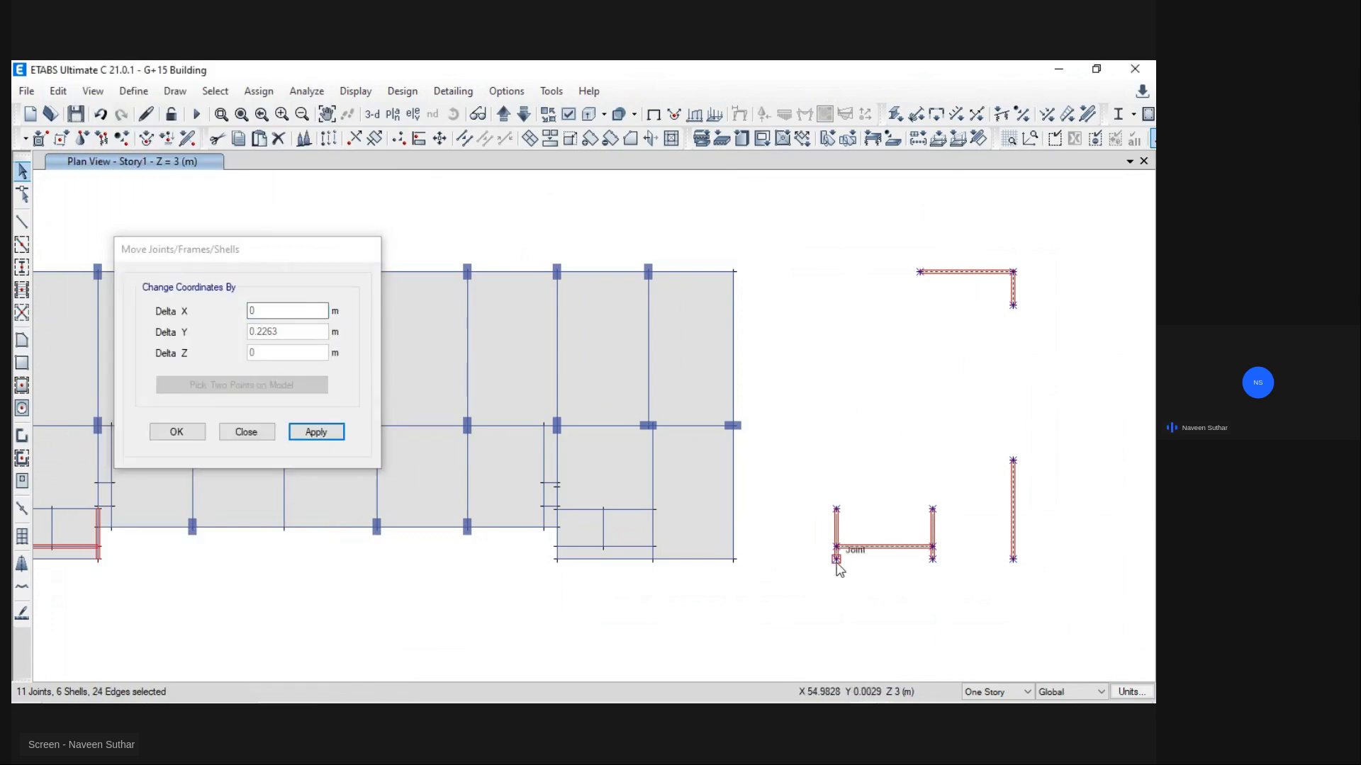
pyautogui.click(557, 561)
pyautogui.click(316, 434)
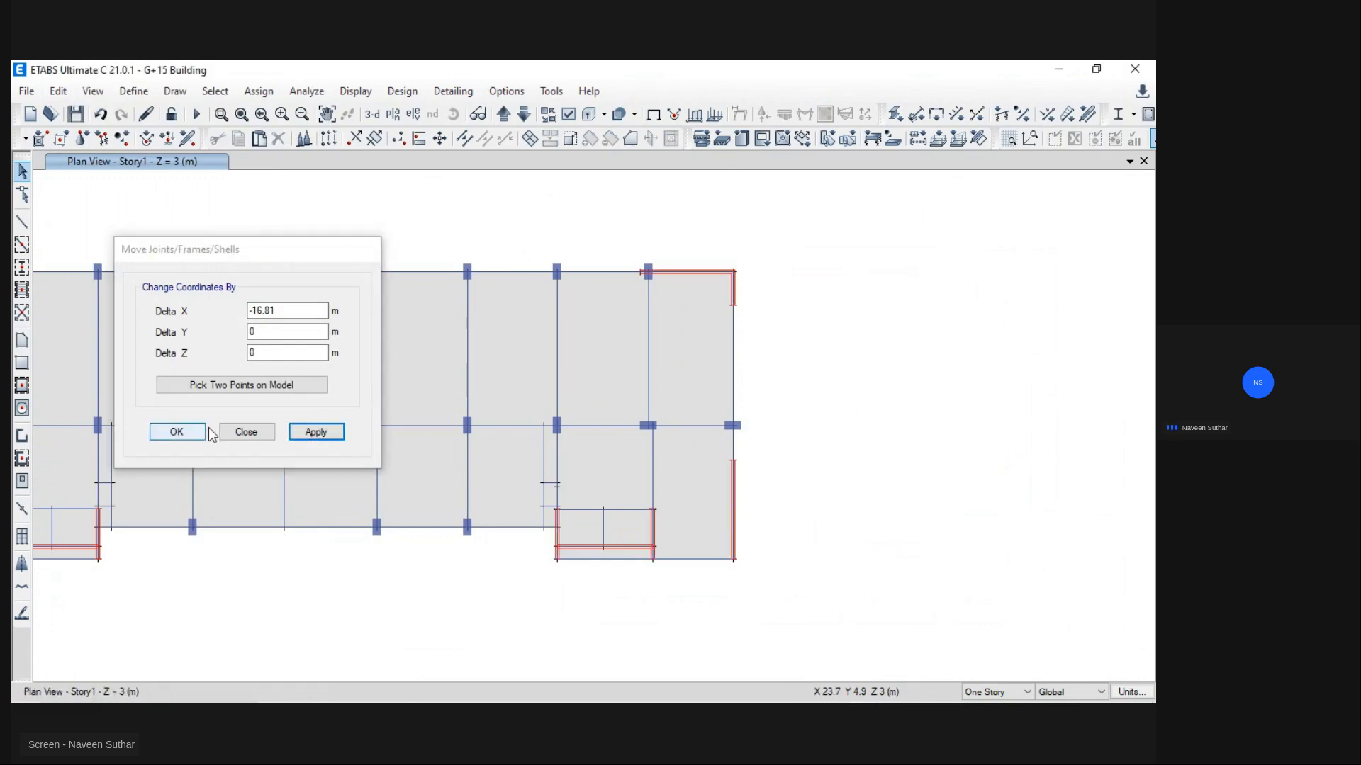
pyautogui.click(202, 432)
# Step: Examine the moved walls in plan and in 3D, especially where the corner wall's inner end extends past the adjacent column
pyautogui.moveTo(602, 423); pyautogui.dragTo(966, 371, button='middle')
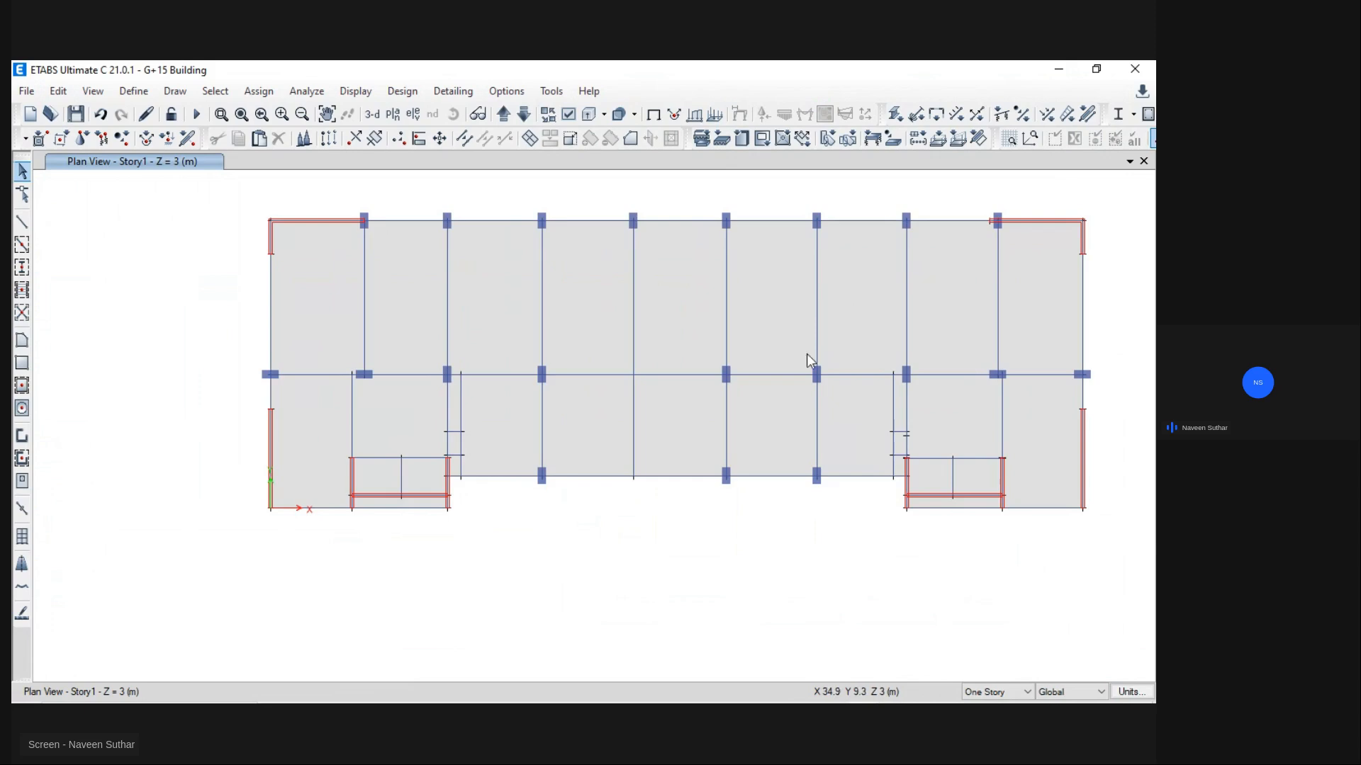
pyautogui.scroll(6, 732, 398)
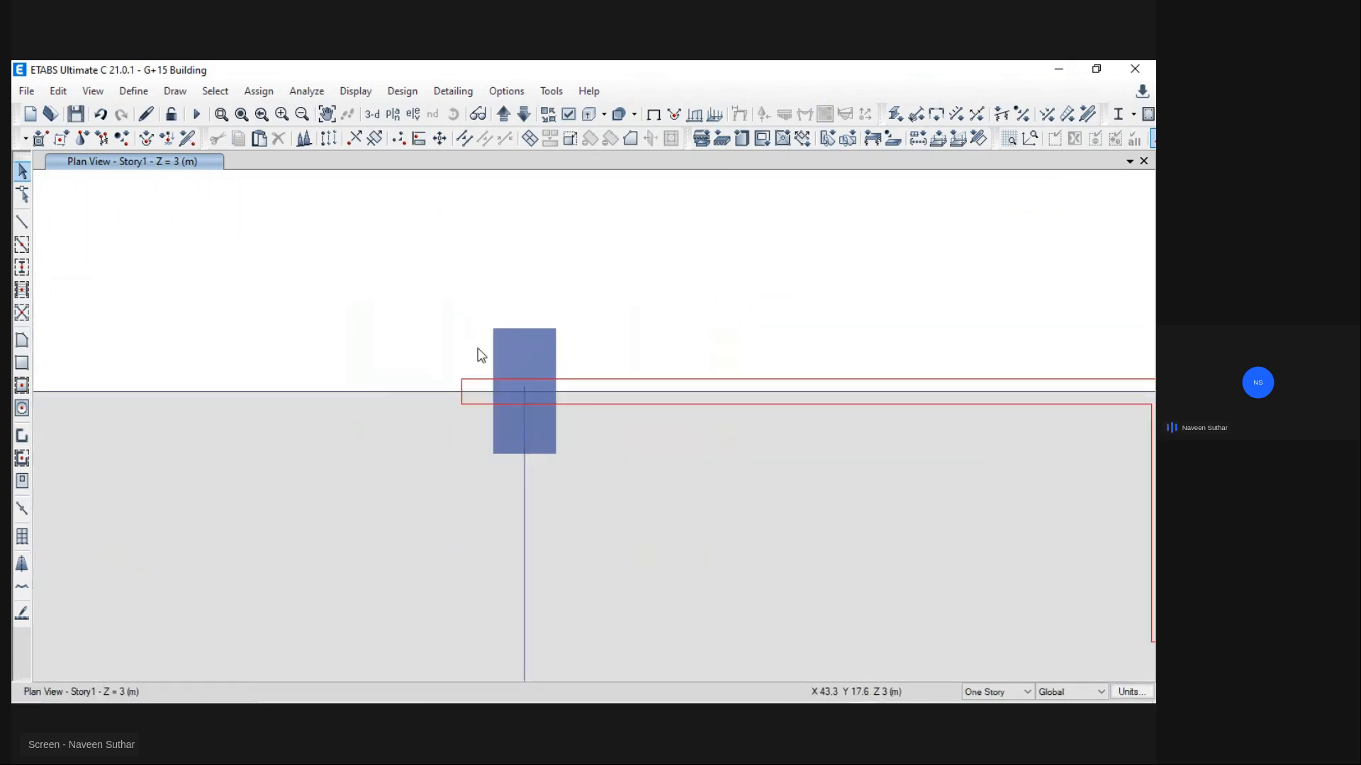
pyautogui.click(462, 391)
pyautogui.press('Escape')
pyautogui.scroll(-3, 419, 291)
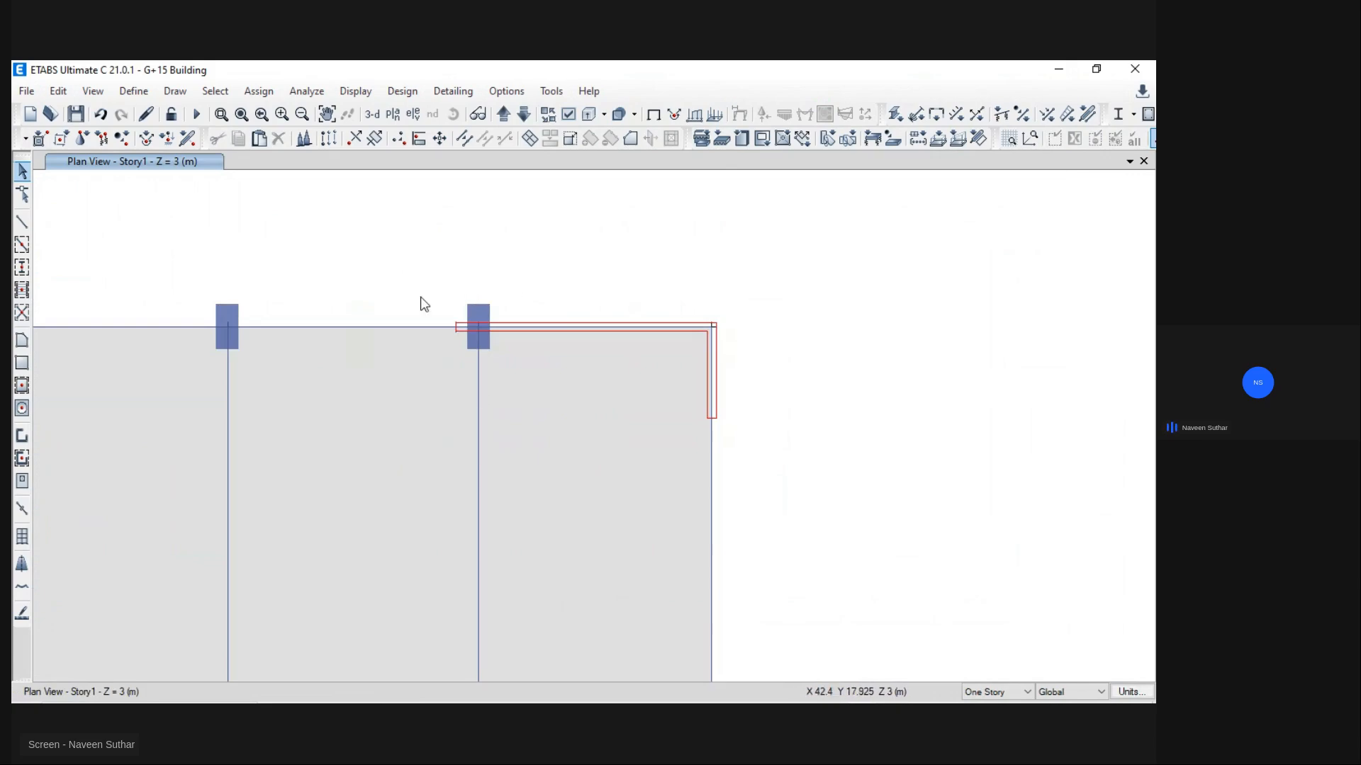
pyautogui.moveTo(521, 347); pyautogui.dragTo(646, 340, button='middle')
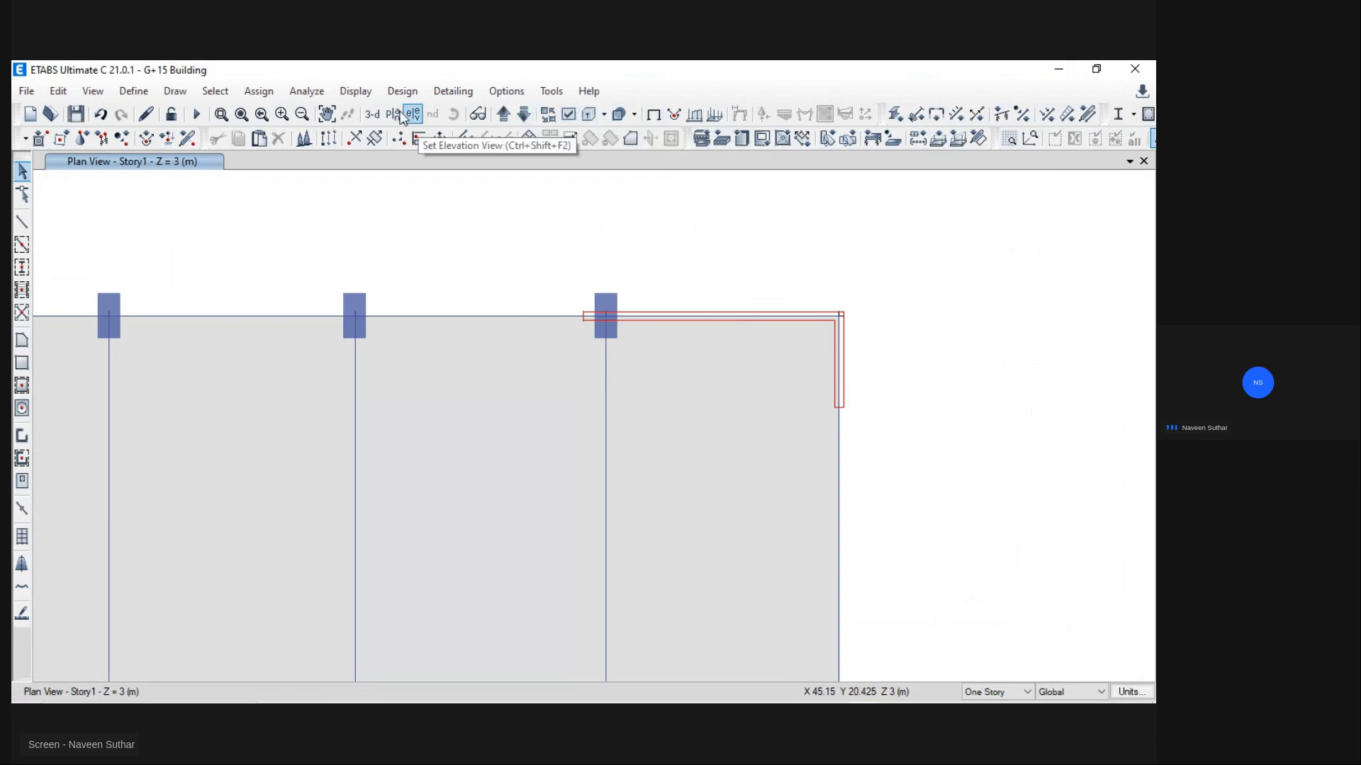
pyautogui.click(372, 114)
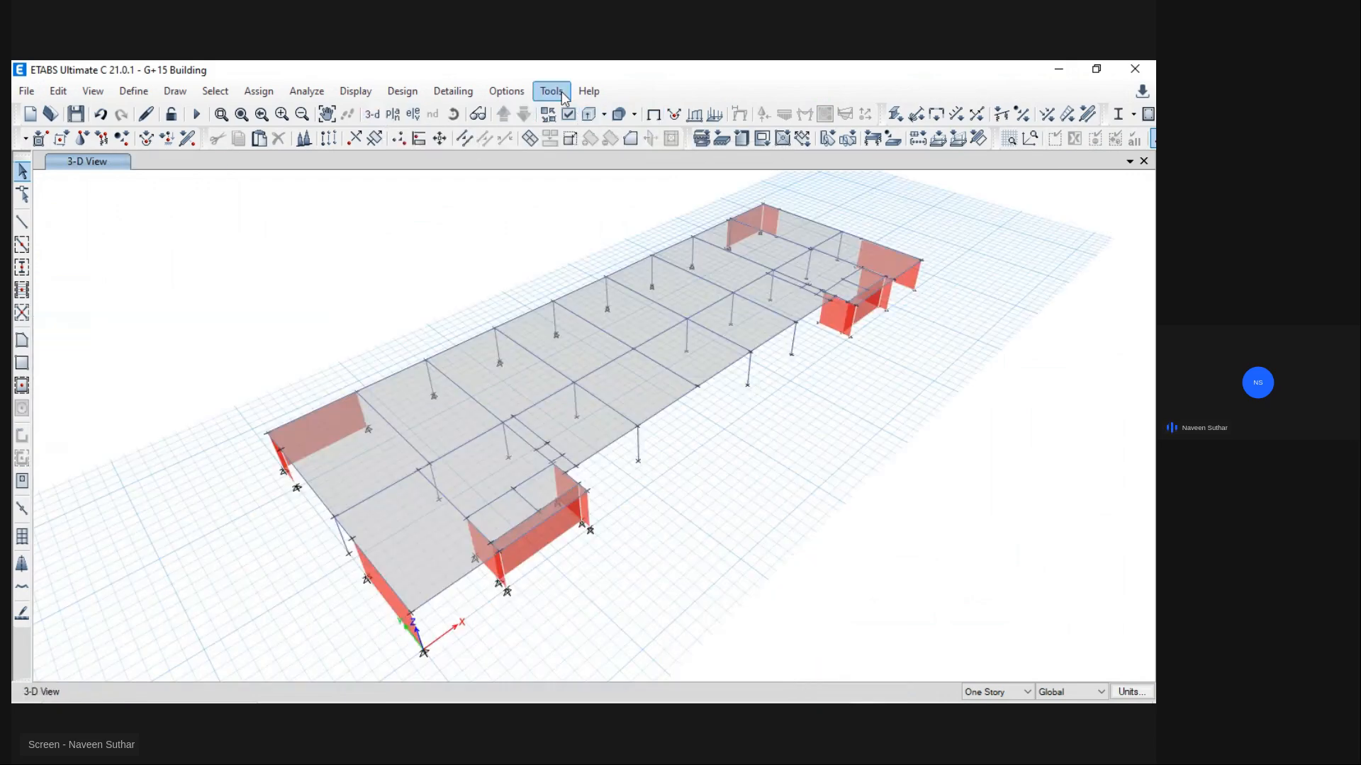
pyautogui.moveTo(558, 587); pyautogui.dragTo(987, 575)
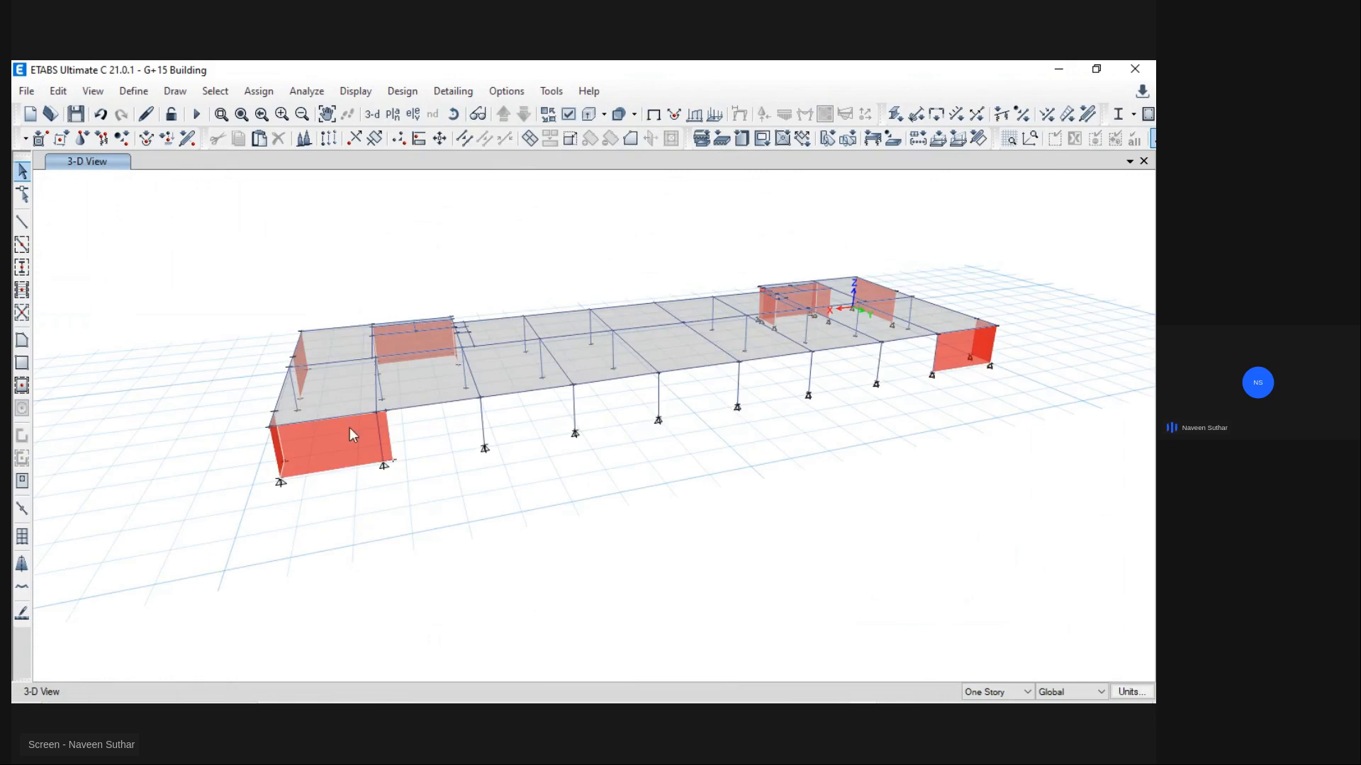
pyautogui.scroll(3, 350, 427)
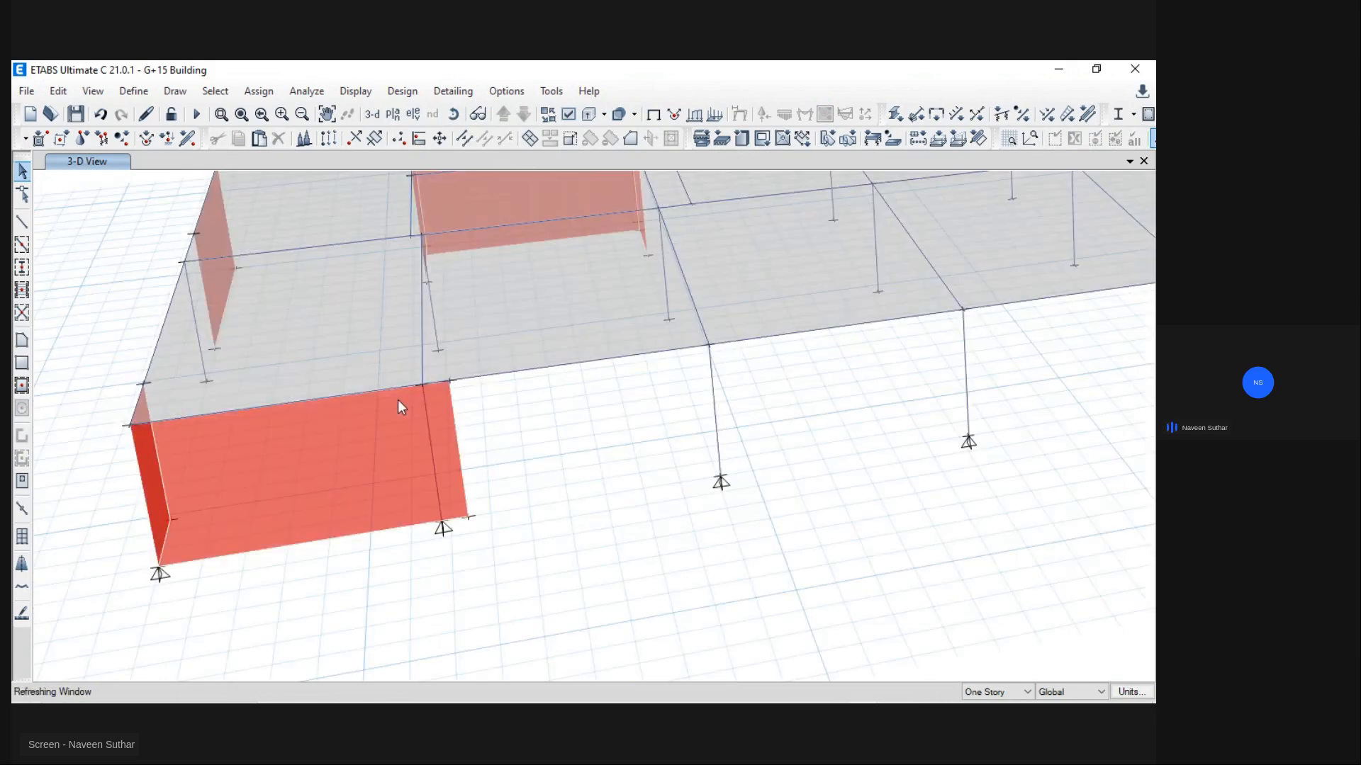
pyautogui.click(449, 382)
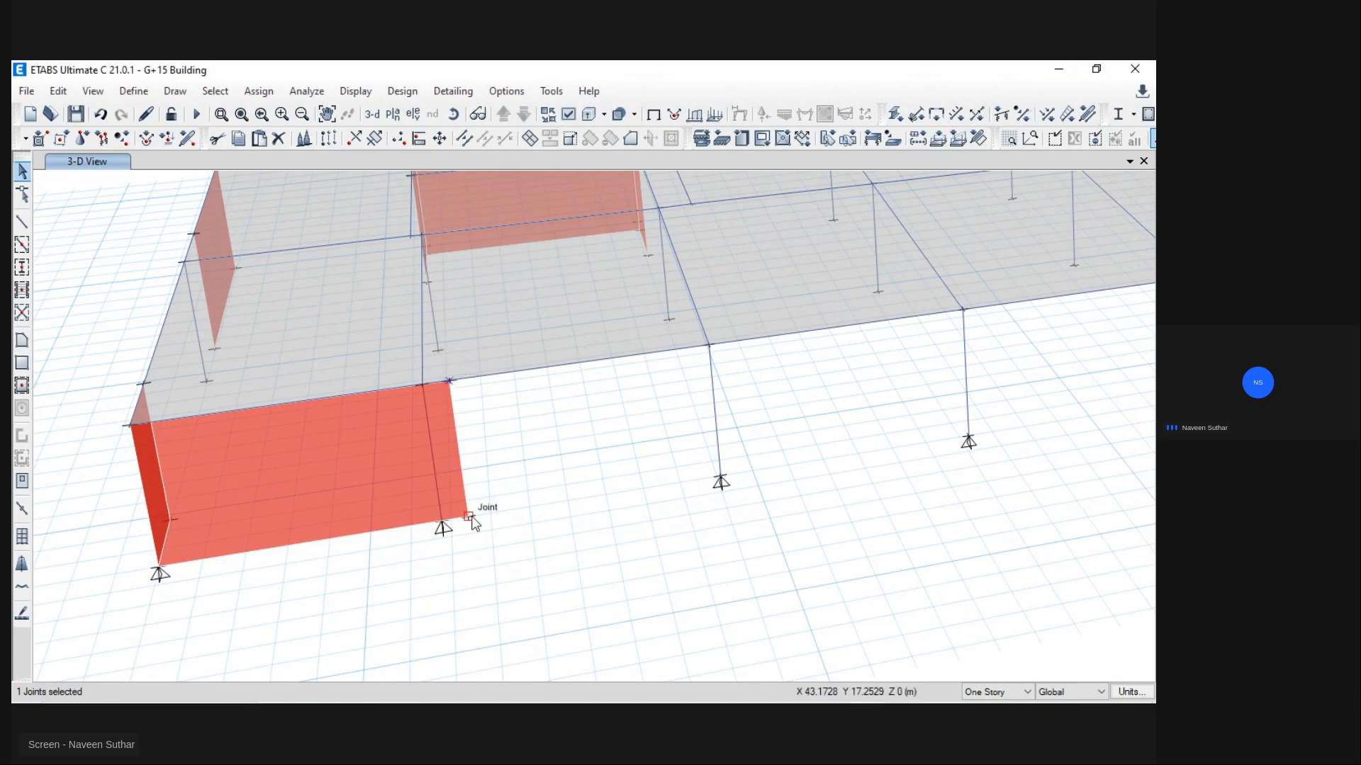
pyautogui.click(450, 389)
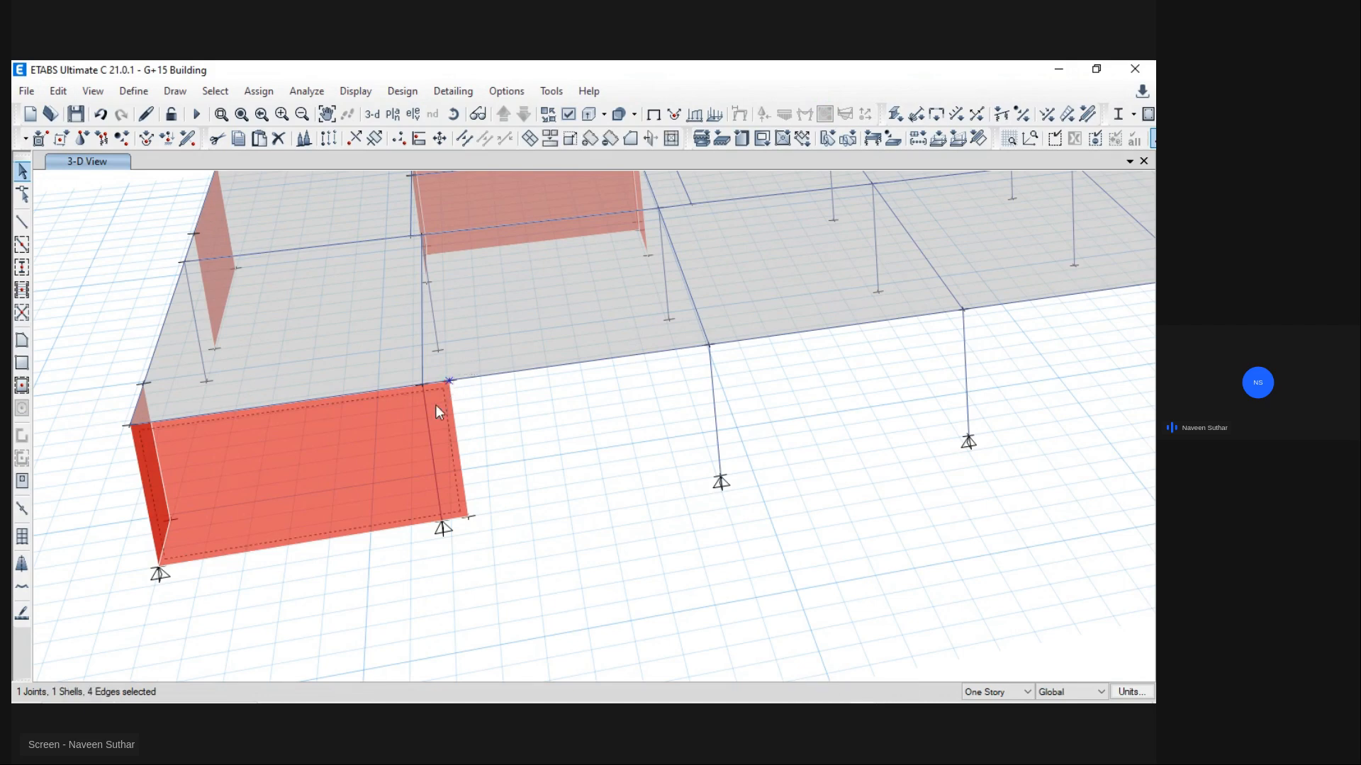
pyautogui.click(435, 406)
pyautogui.click(451, 383)
# Step: Set the story scope to All Stories and select the upper and lower joints at the corner wall's inner end
pyautogui.click(996, 692)
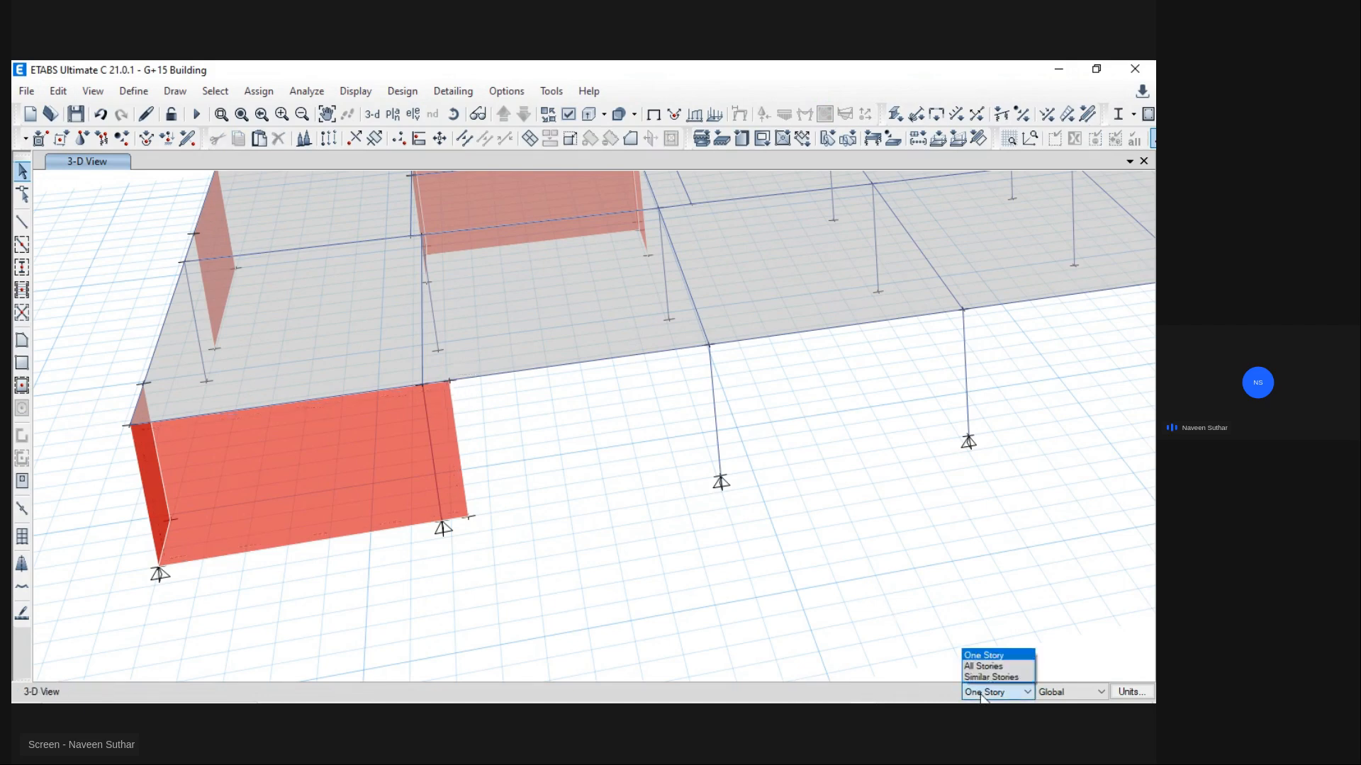
pyautogui.click(985, 670)
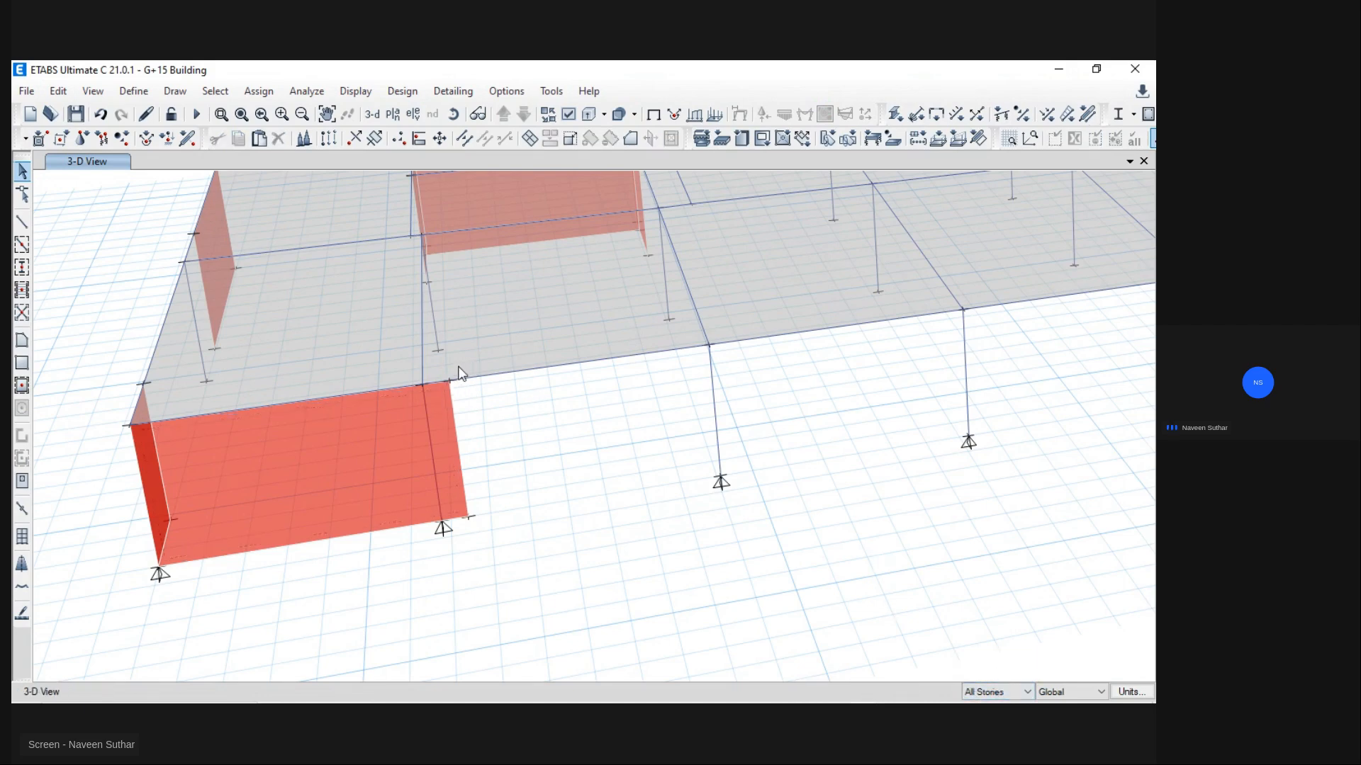
pyautogui.click(449, 380)
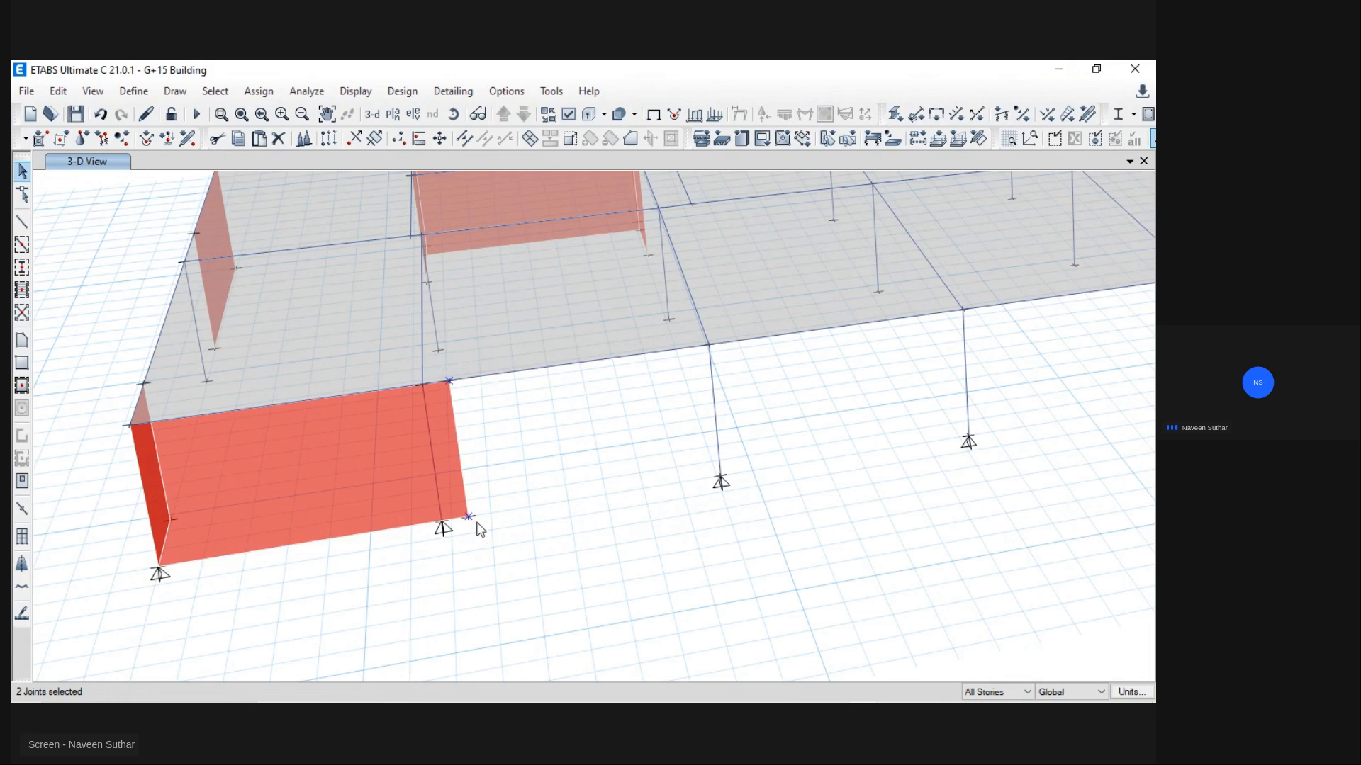
# Step: Open the plan view selection while keeping the two wall-end joints selected
pyautogui.click(393, 114)
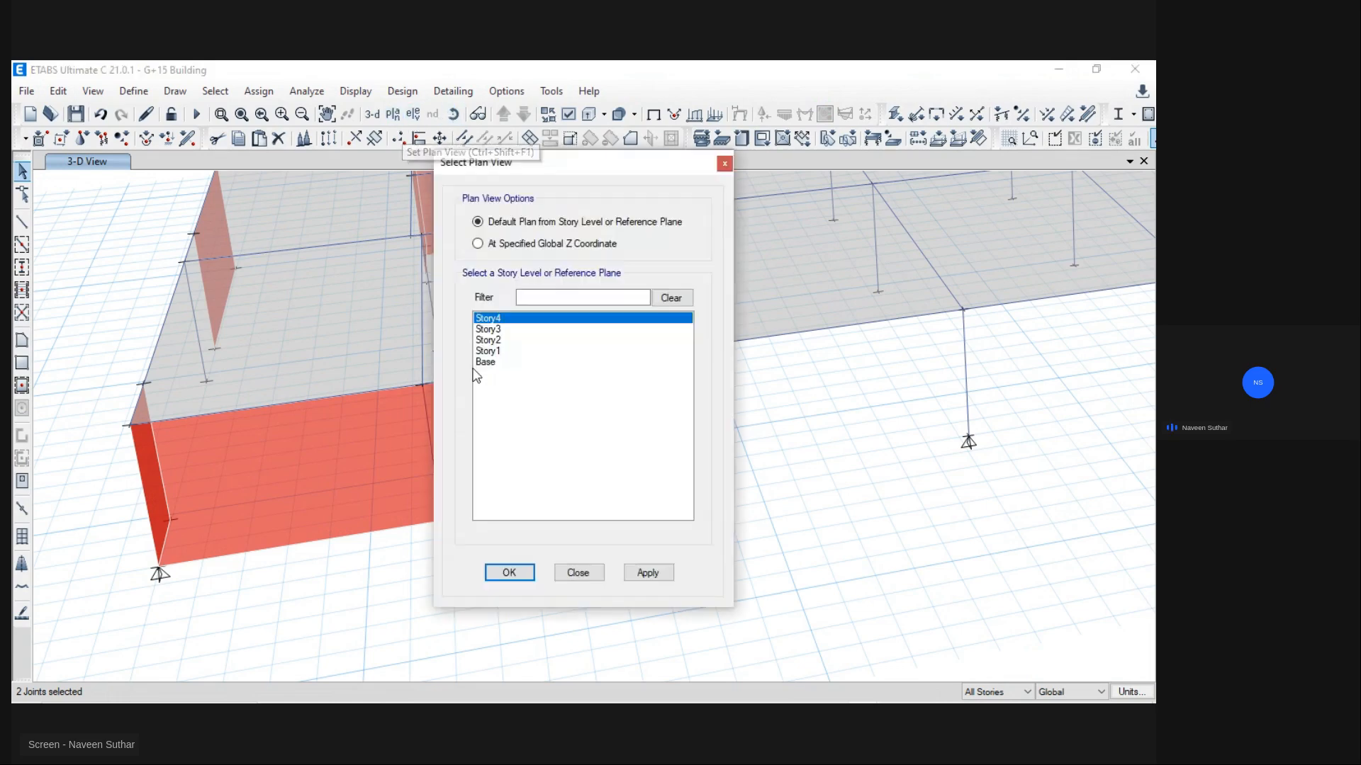
# Step: Set the plan view to Story1 and bring the wall end and column near the building's upper-right corner into view
pyautogui.click(504, 353)
pyautogui.click(647, 573)
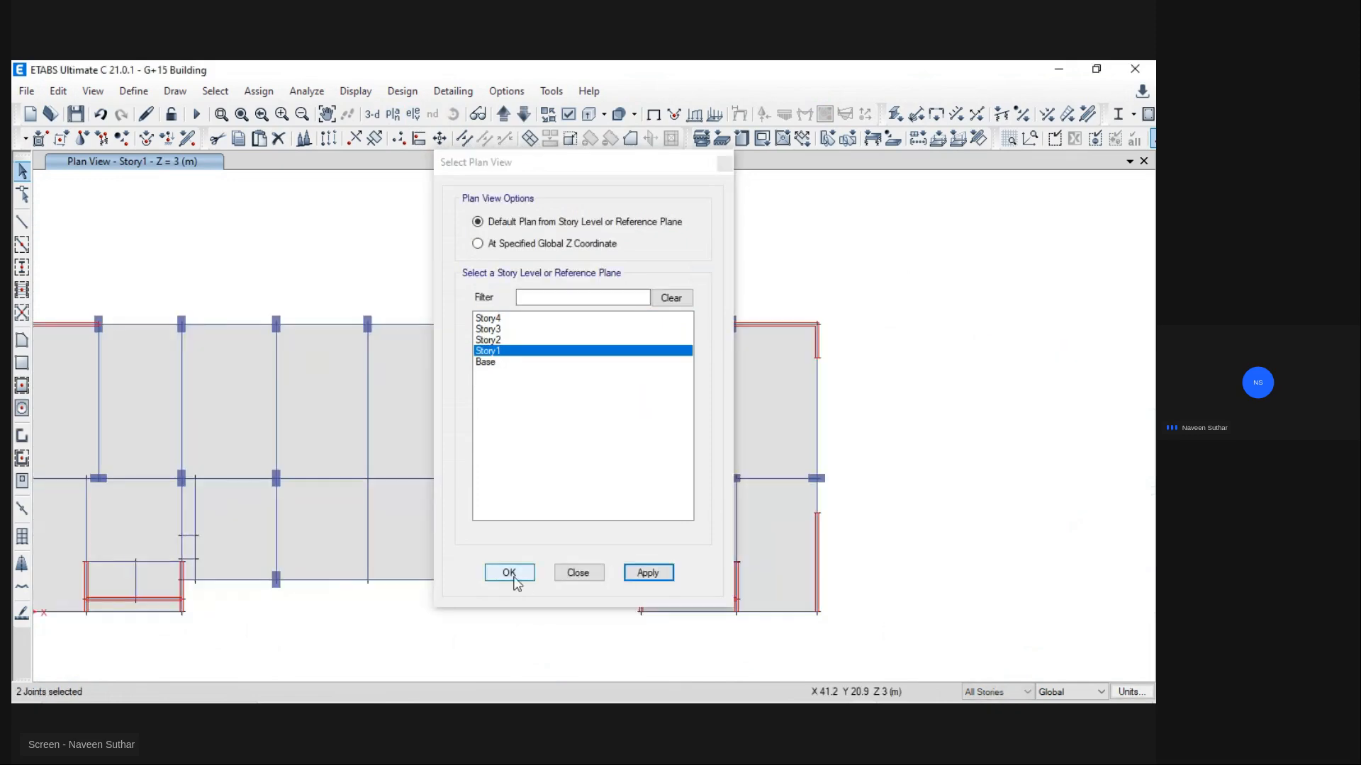
pyautogui.click(511, 575)
pyautogui.scroll(3, 1069, 363)
pyautogui.moveTo(1085, 307); pyautogui.dragTo(842, 276, button='middle')
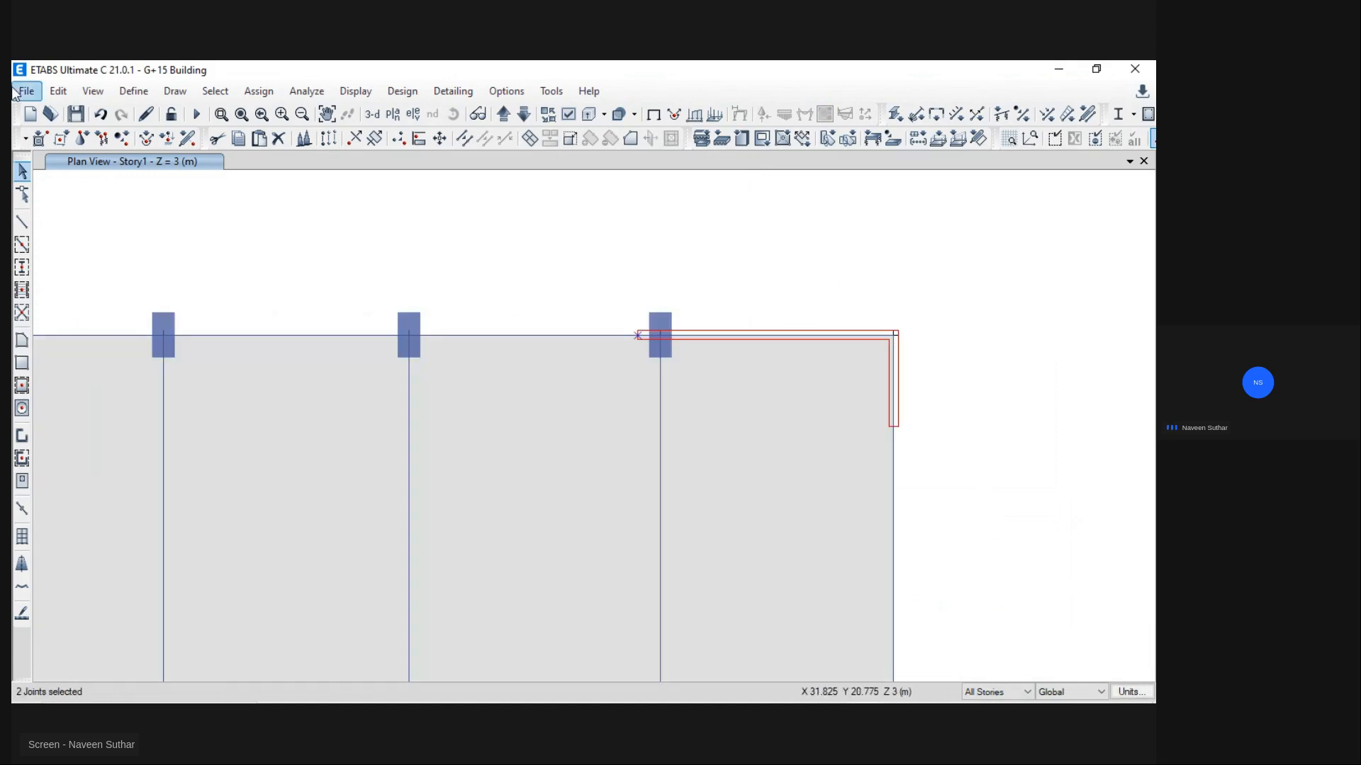
# Step: Move the two selected joints 0.5 m in X, using the wall's end and the adjacent column's centre as the two reference points
pyautogui.click(58, 90)
pyautogui.click(170, 449)
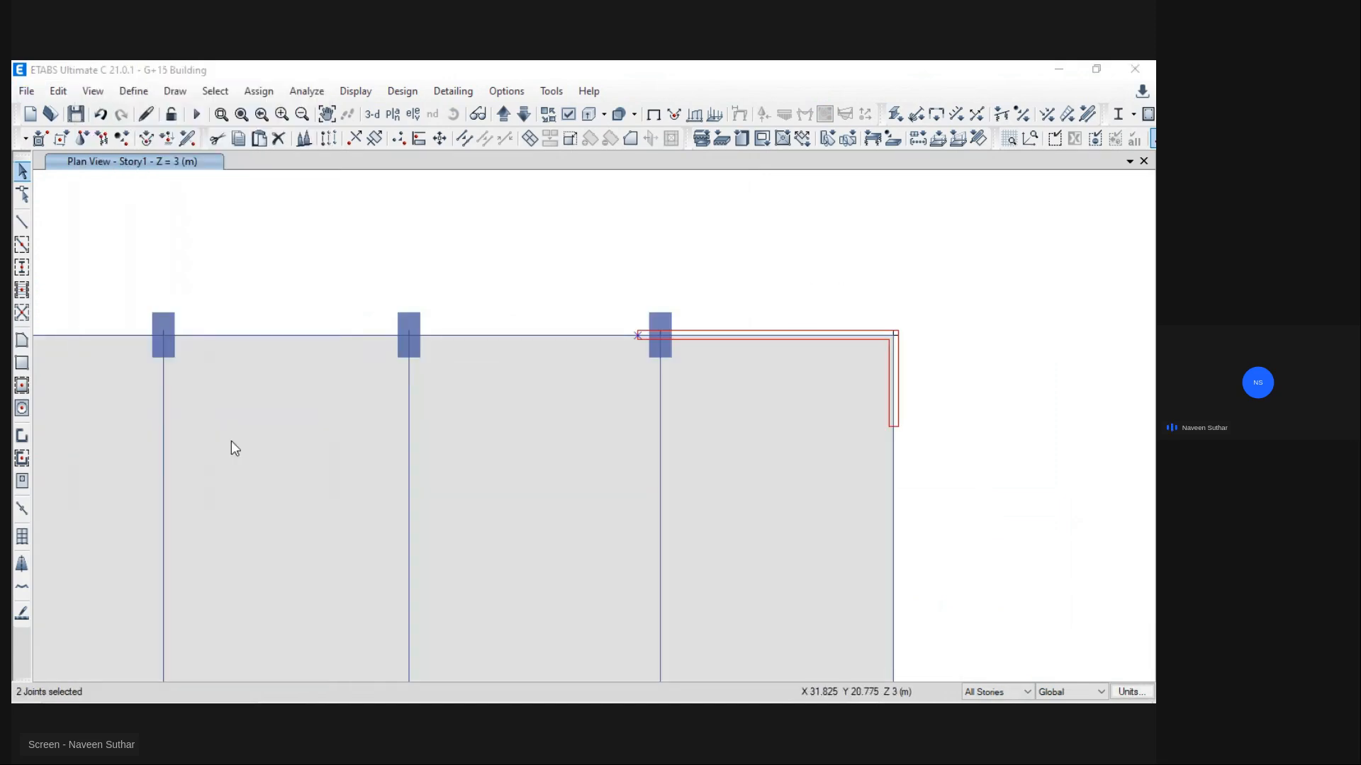
pyautogui.click(280, 388)
pyautogui.click(636, 334)
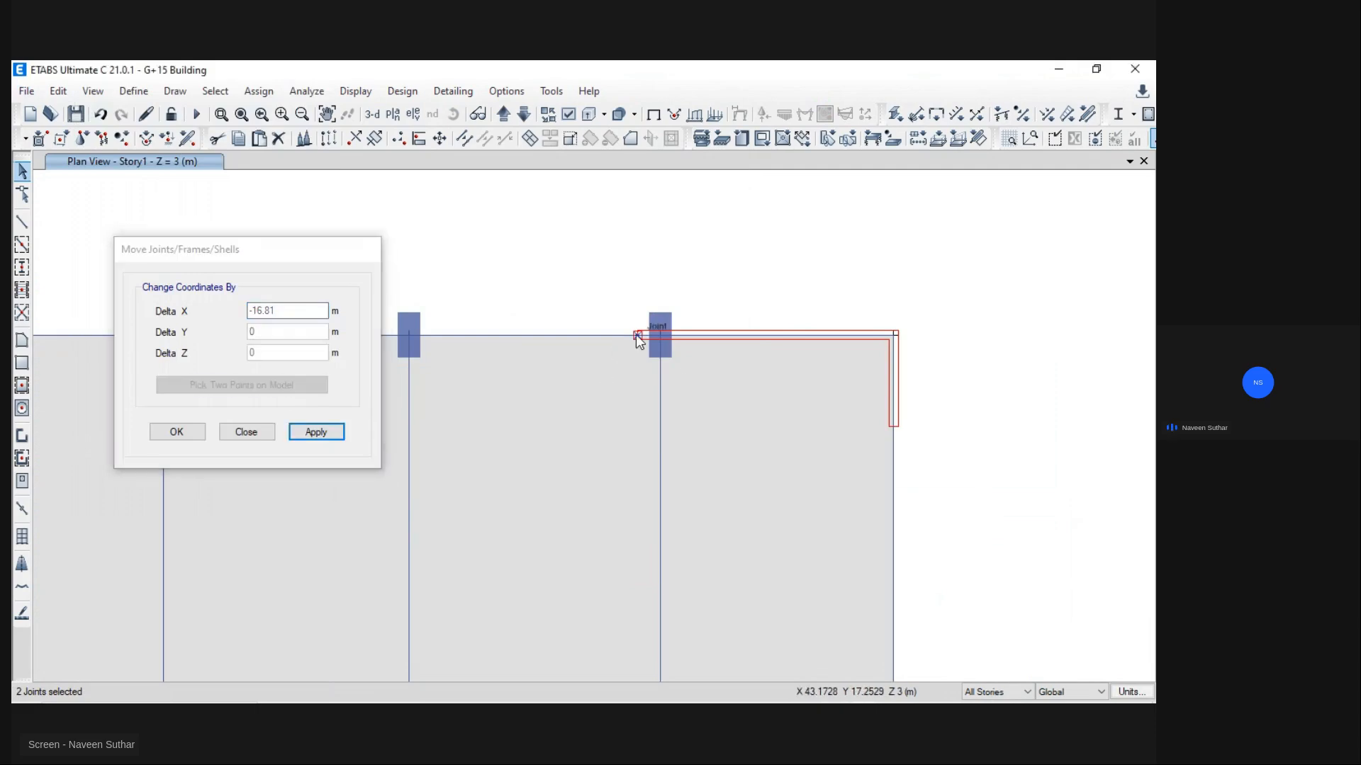
pyautogui.click(662, 337)
pyautogui.click(316, 433)
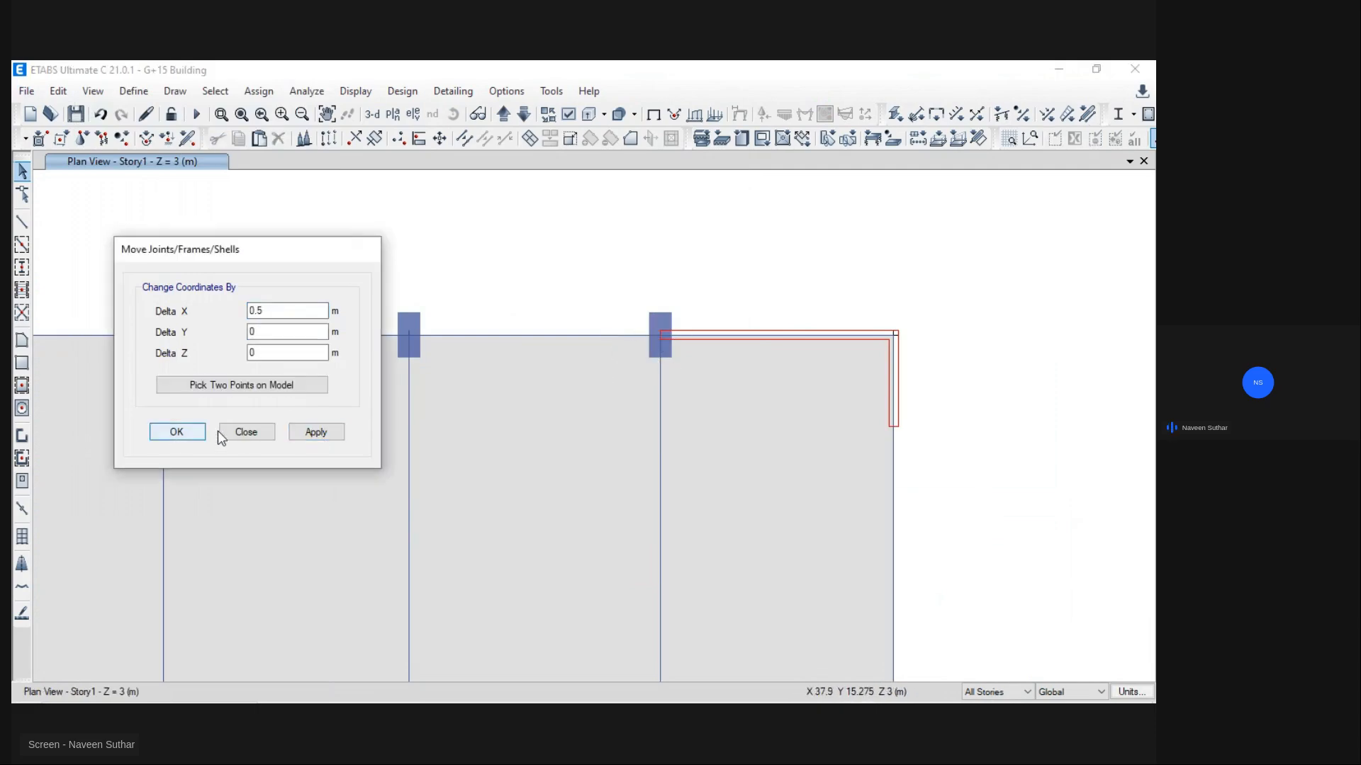
pyautogui.click(177, 433)
pyautogui.scroll(-4, 744, 271)
pyautogui.scroll(4, 744, 268)
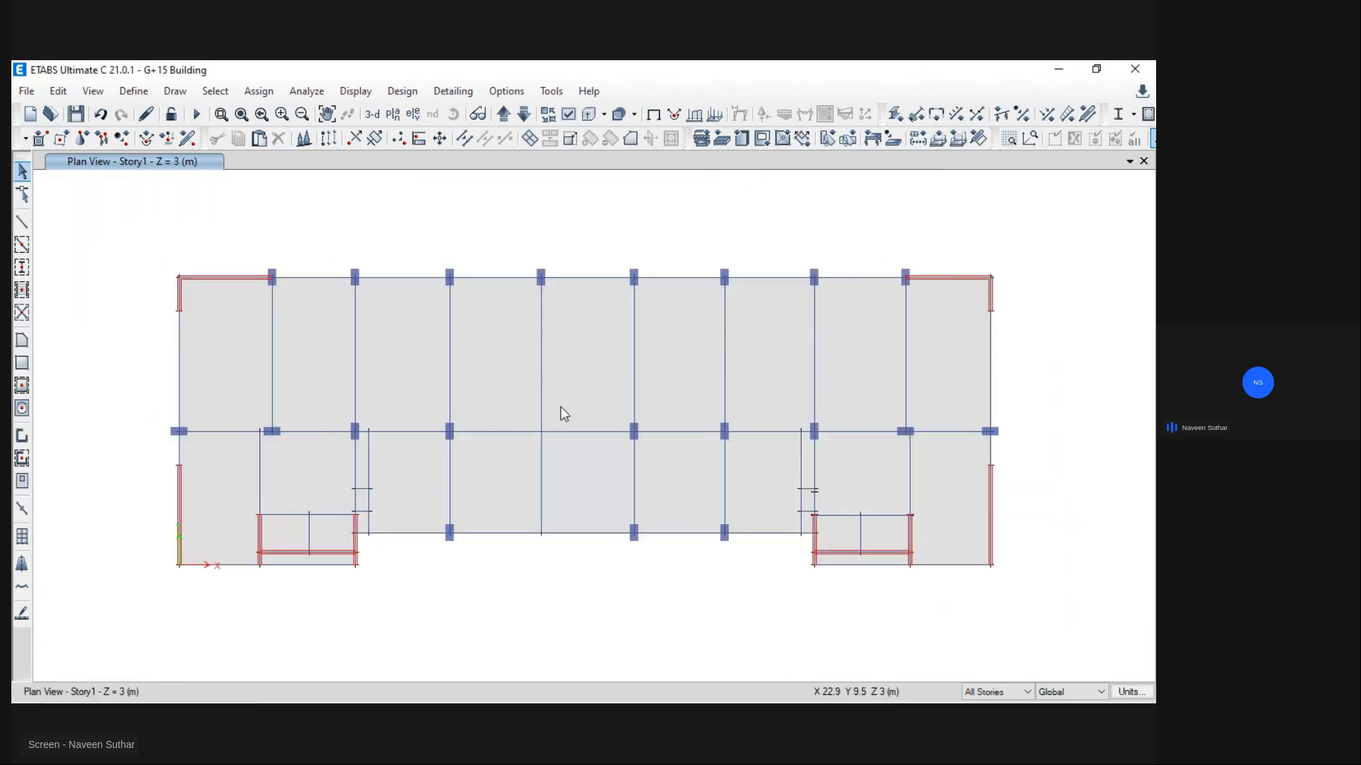
# Step: Switch to the presentation and advance to the Assign Load pattern table
pyautogui.hotkey('alt', 'Tab')
pyautogui.hotkey('alt', 'Tab')
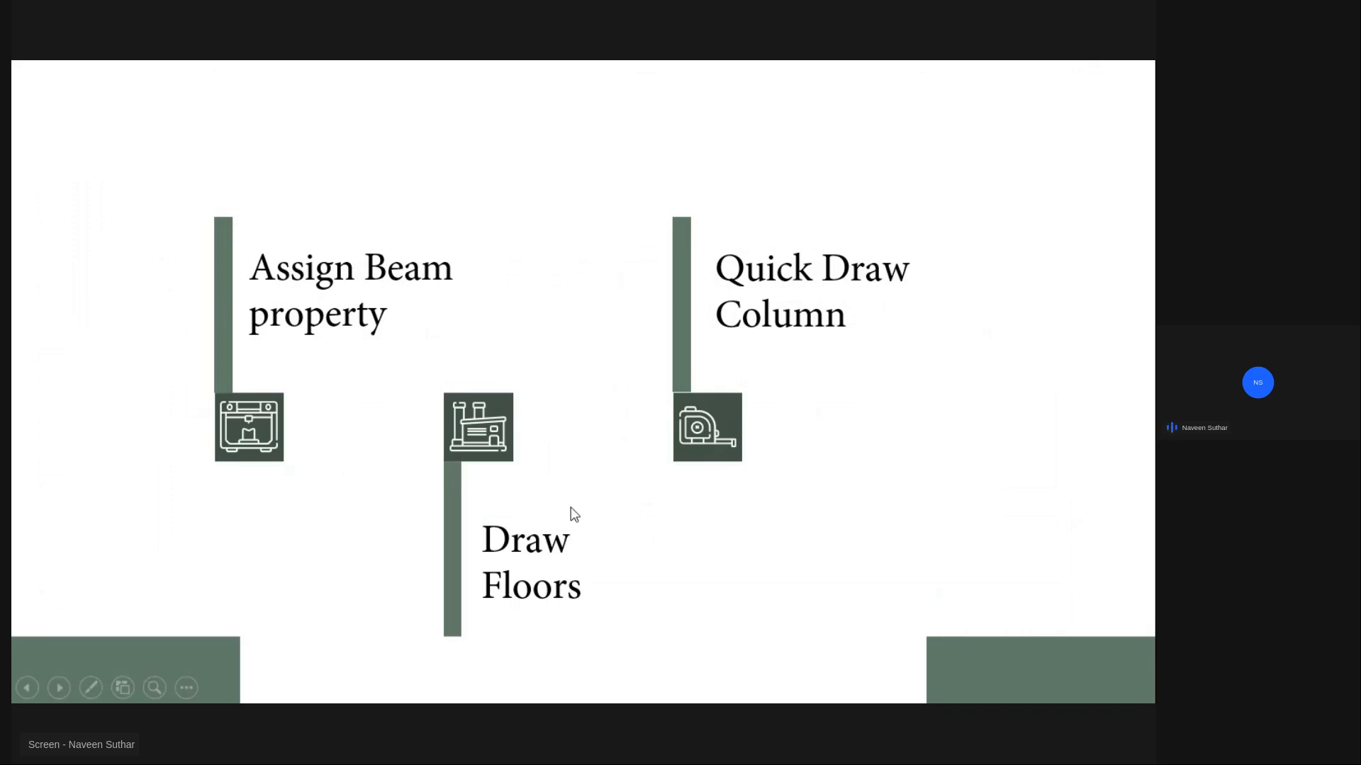
pyautogui.click(806, 419)
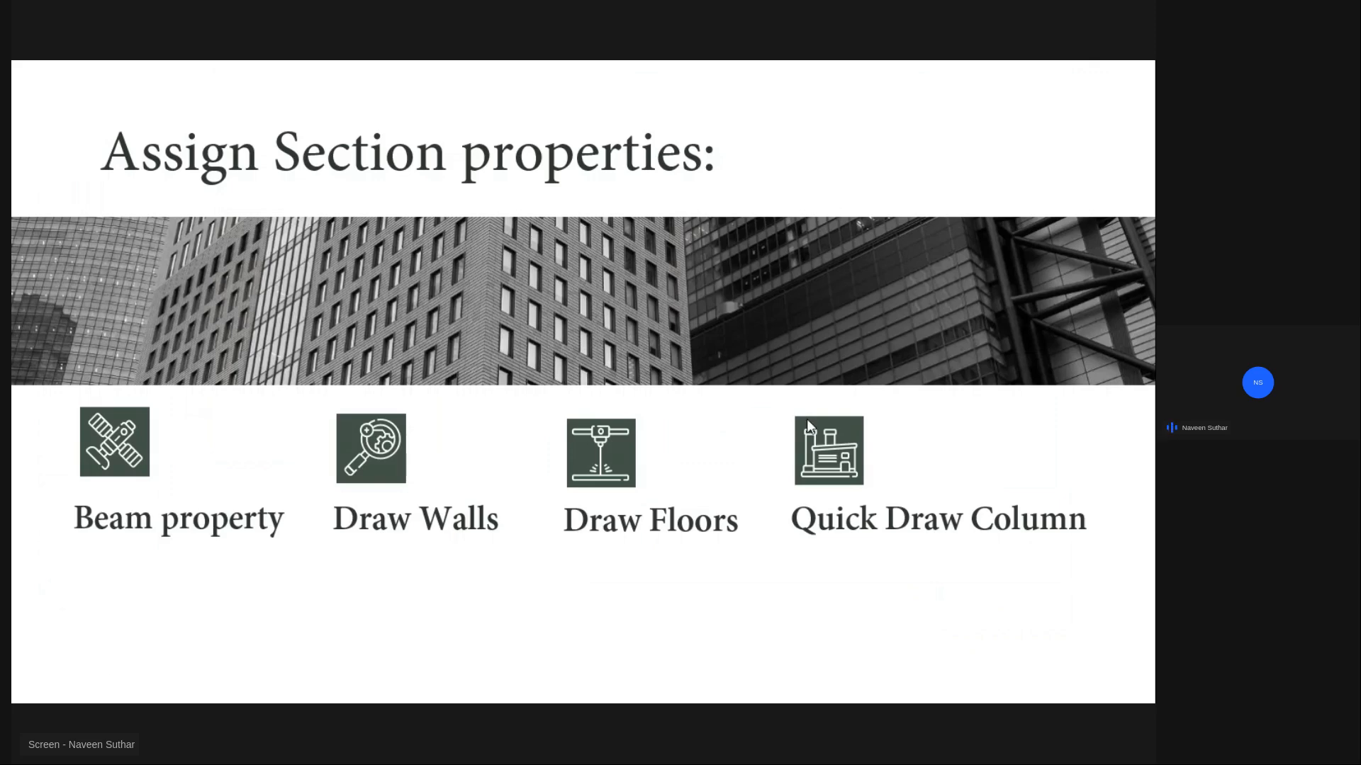
pyautogui.click(806, 419)
pyautogui.click(806, 419)
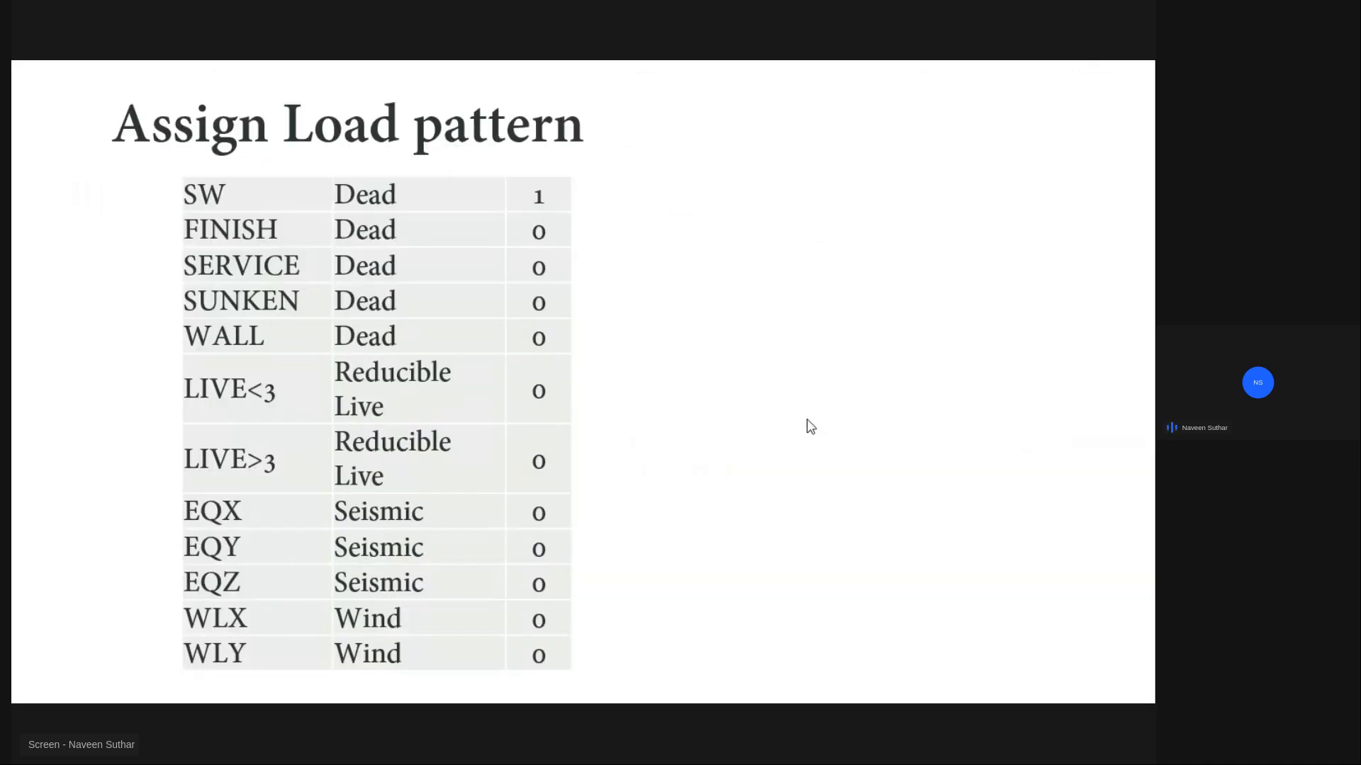
# Step: Switch back to ETABS and rename the Dead load pattern to SW, following the presentation's load pattern table
pyautogui.hotkey('alt', 'Tab')
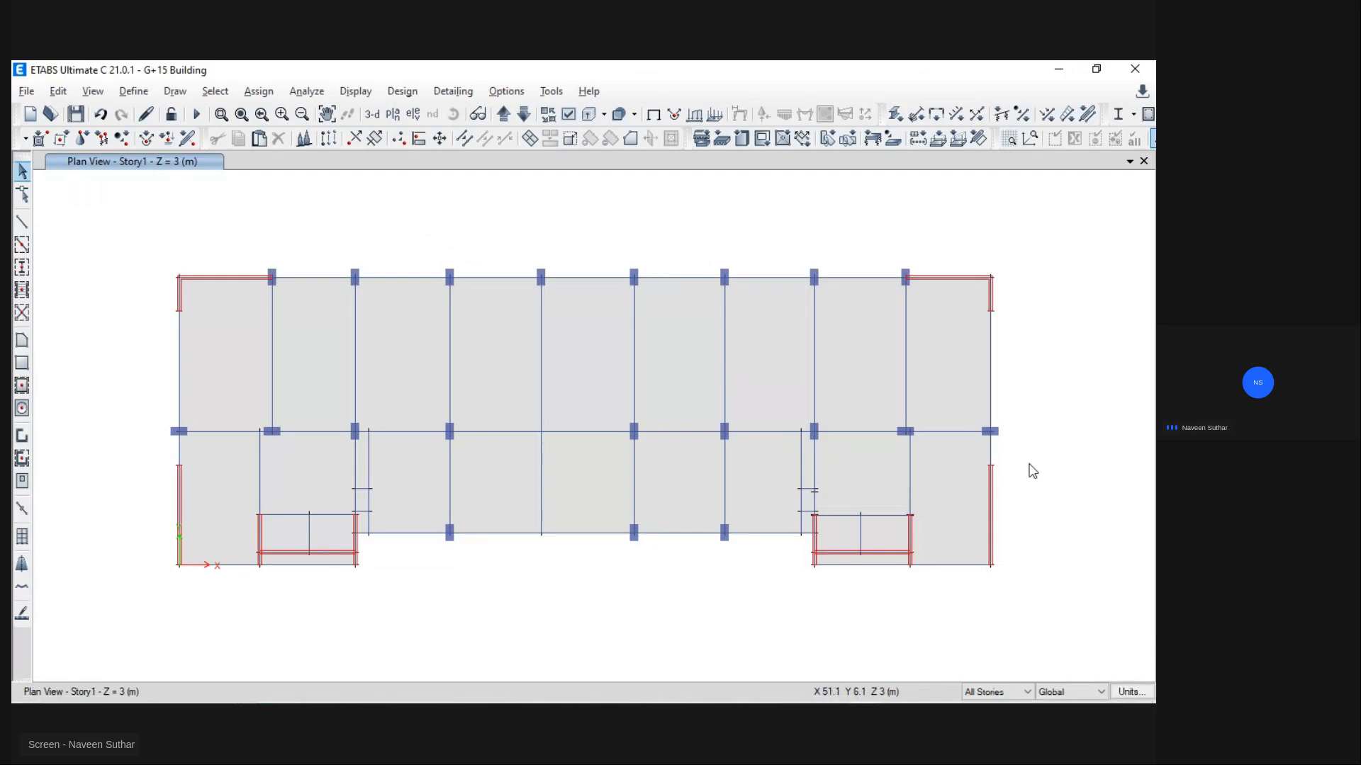
pyautogui.click(134, 92)
pyautogui.click(209, 438)
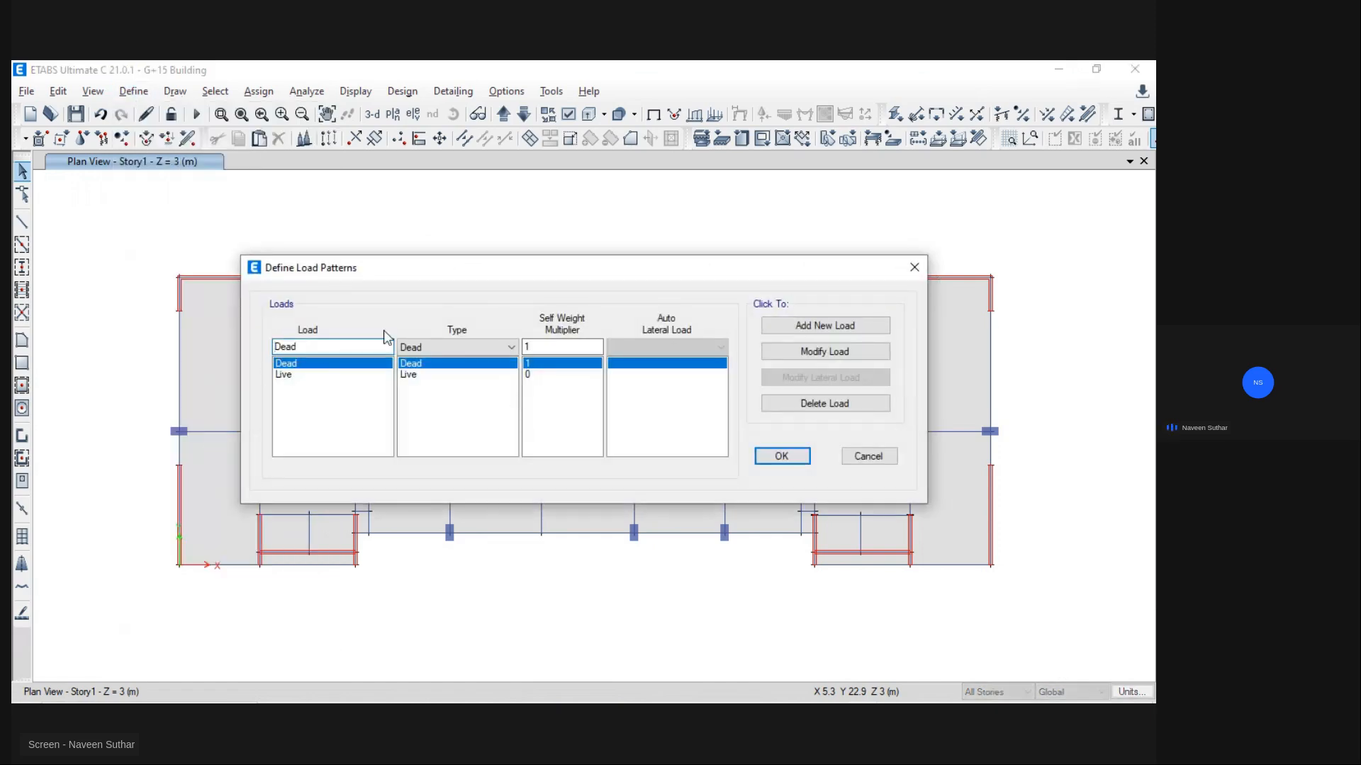
pyautogui.moveTo(323, 345); pyautogui.dragTo(238, 346)
pyautogui.hotkey('alt', 'Tab')
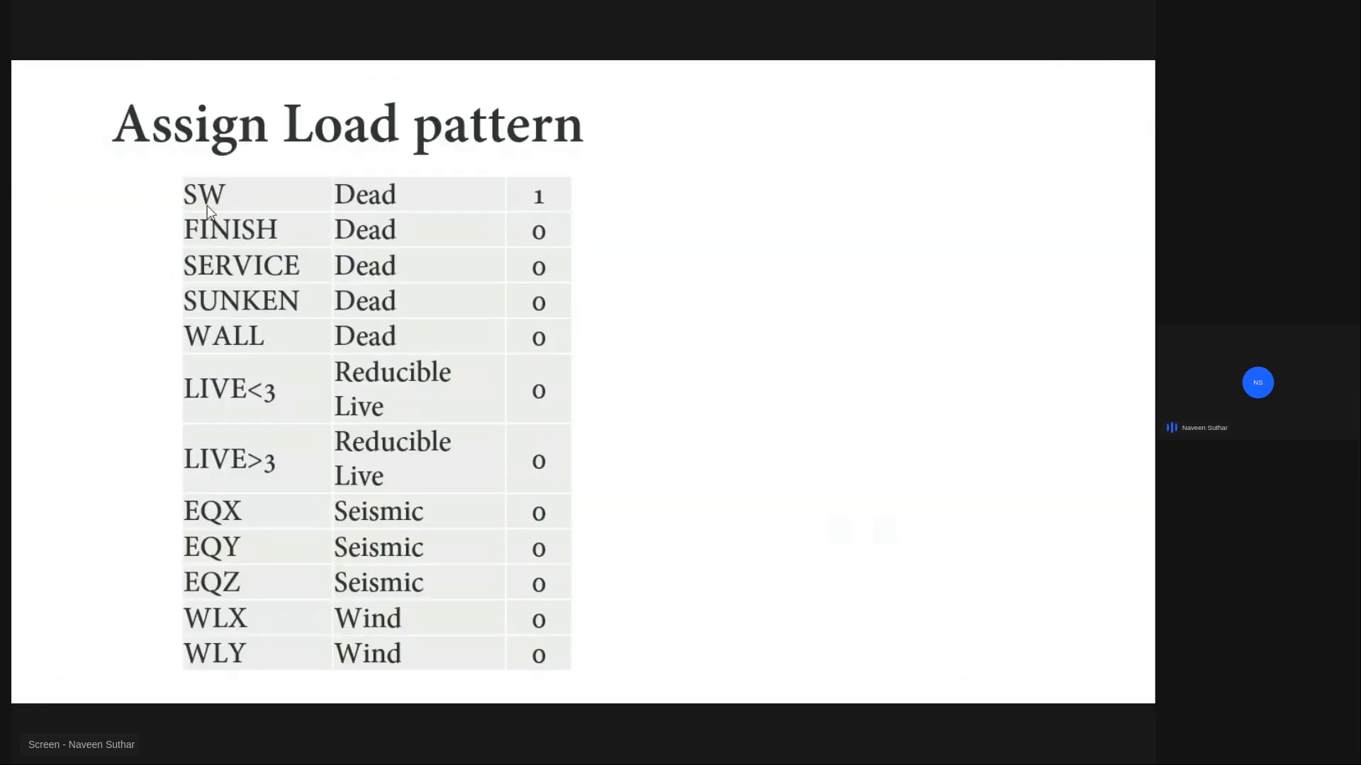
pyautogui.hotkey('alt', 'Tab')
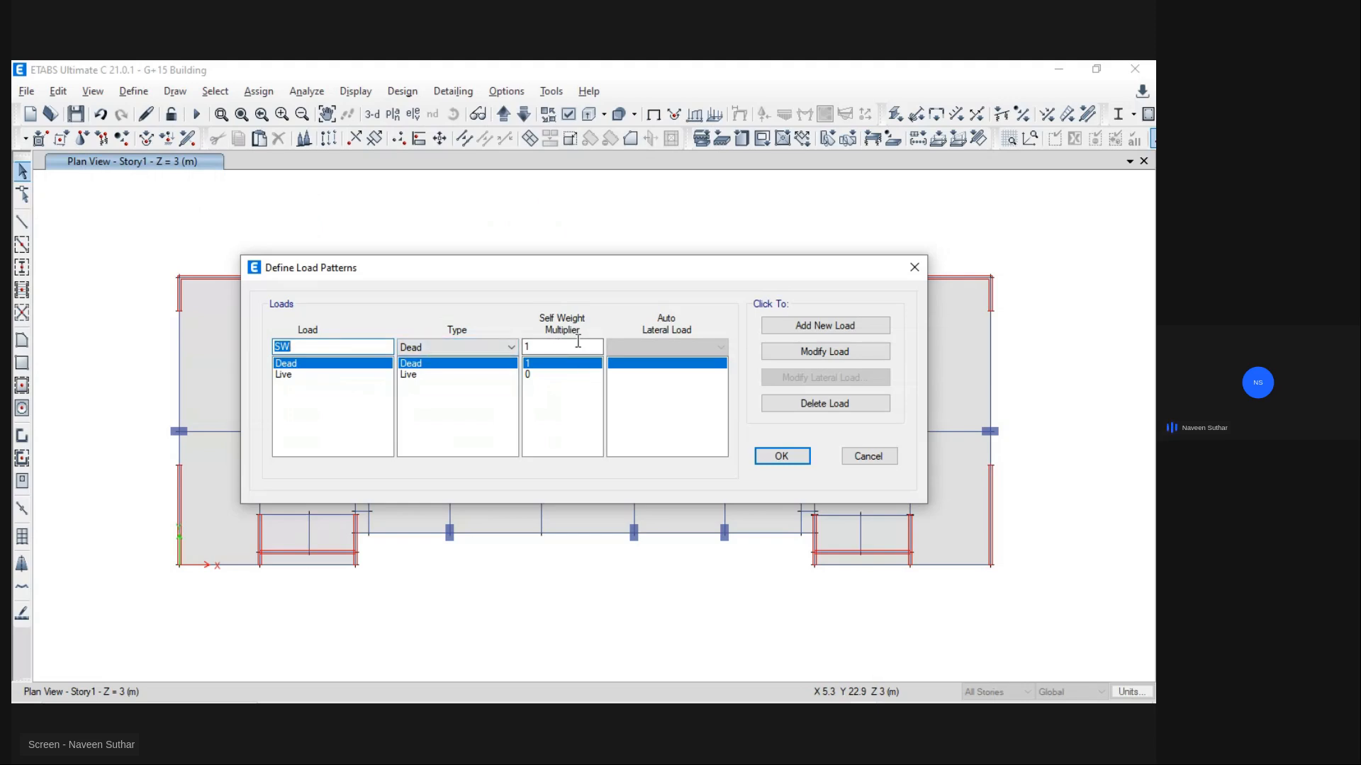
pyautogui.click(843, 352)
pyautogui.hotkey('alt', 'Tab')
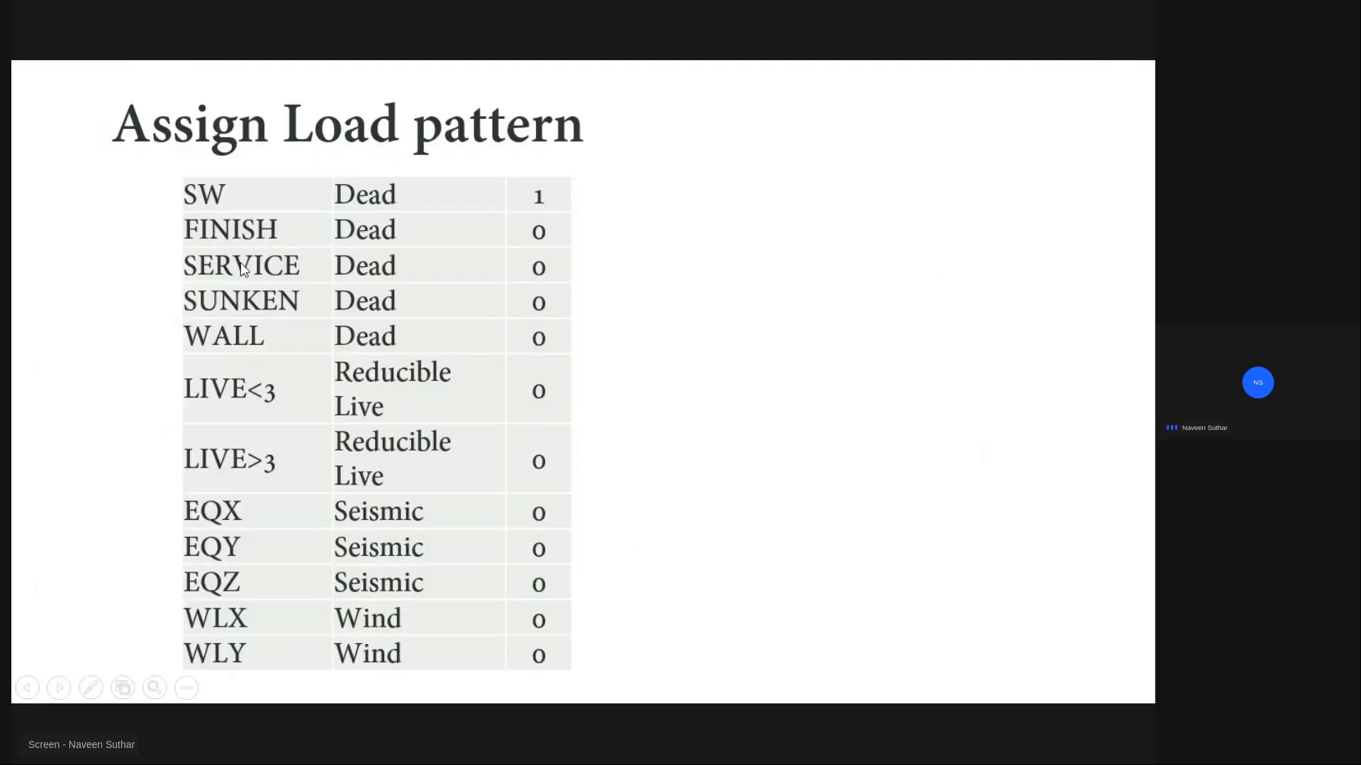
pyautogui.hotkey('alt', 'Tab')
pyautogui.click(282, 347)
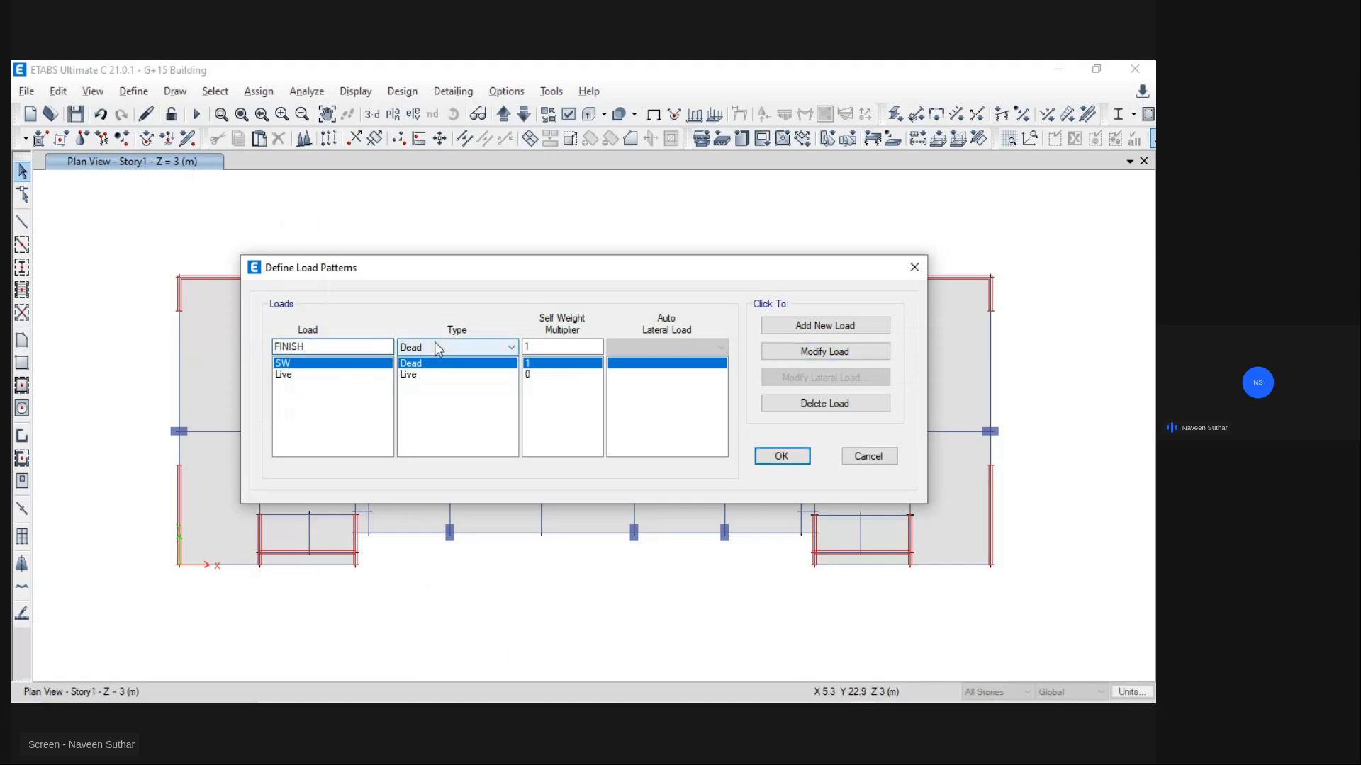
pyautogui.hotkey('alt', 'Tab')
pyautogui.hotkey('alt', 'Tab')
pyautogui.click(548, 346)
pyautogui.press('BackSpace')
pyautogui.write('0')
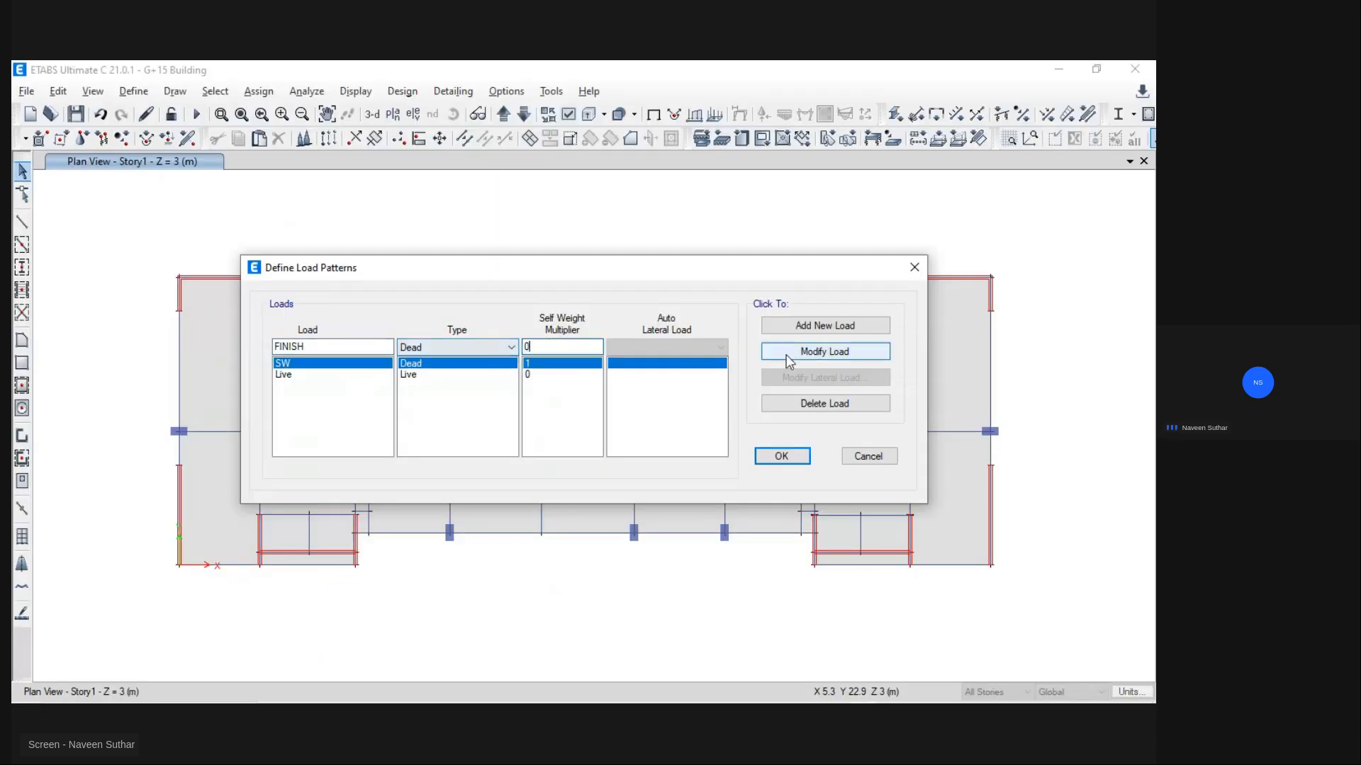
# Step: Rename the Live load pattern to FINISH
pyautogui.click(286, 375)
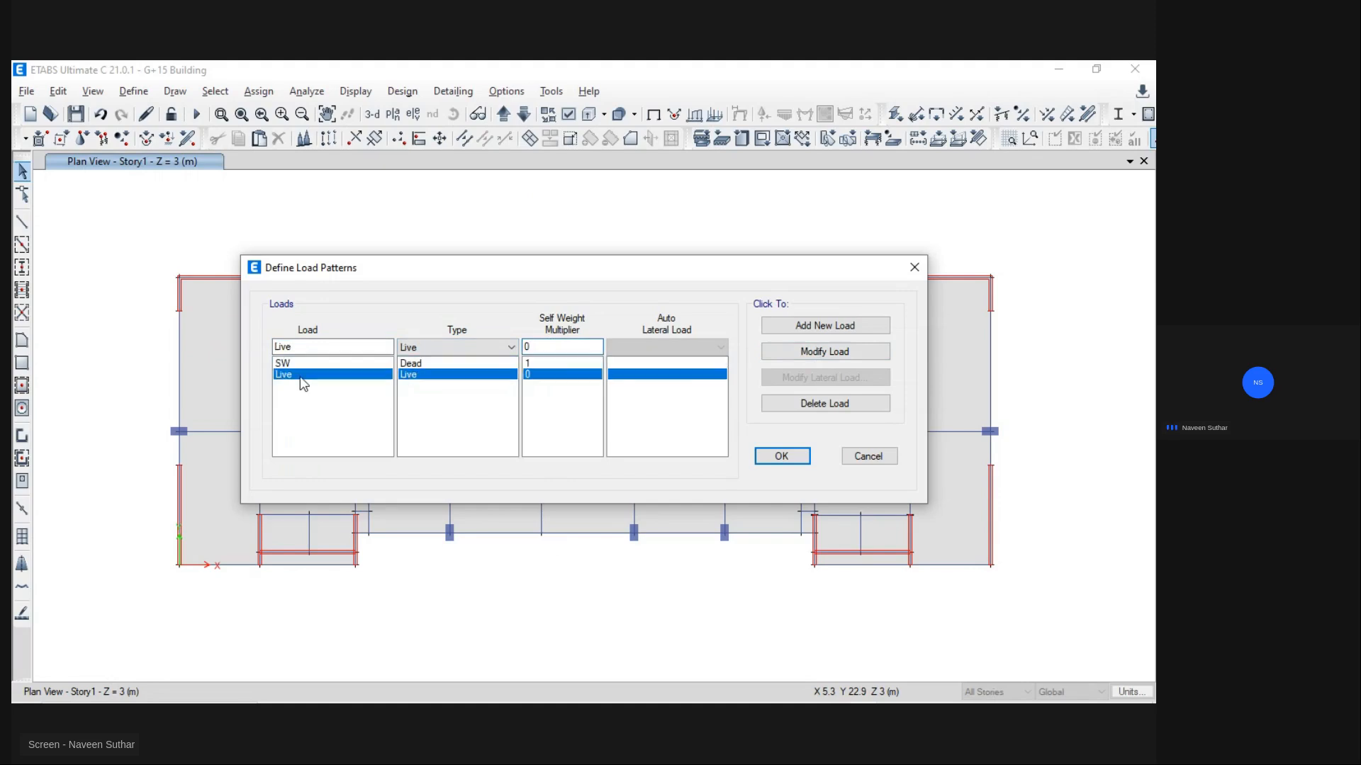
pyautogui.moveTo(297, 347); pyautogui.dragTo(239, 343)
pyautogui.write('FINISh')
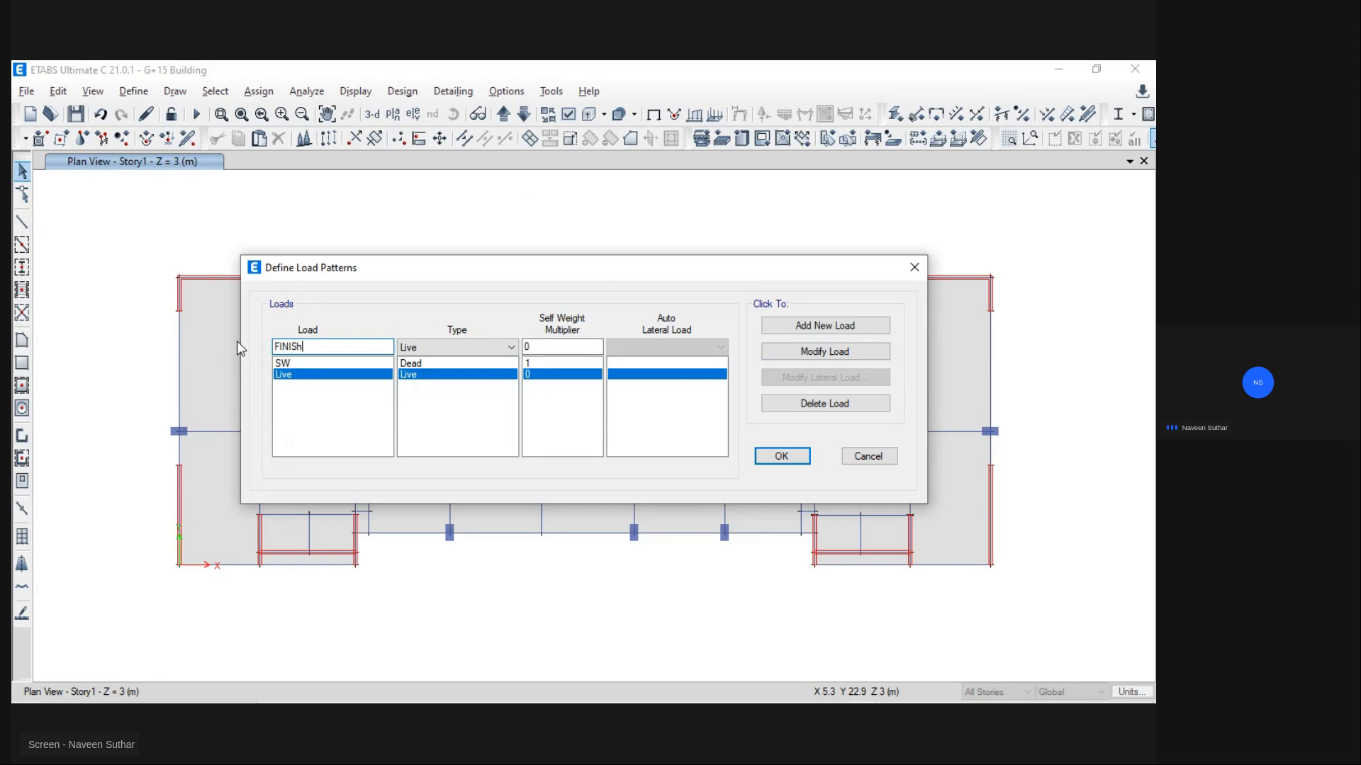
pyautogui.press('BackSpace')
pyautogui.write('H')
pyautogui.click(825, 352)
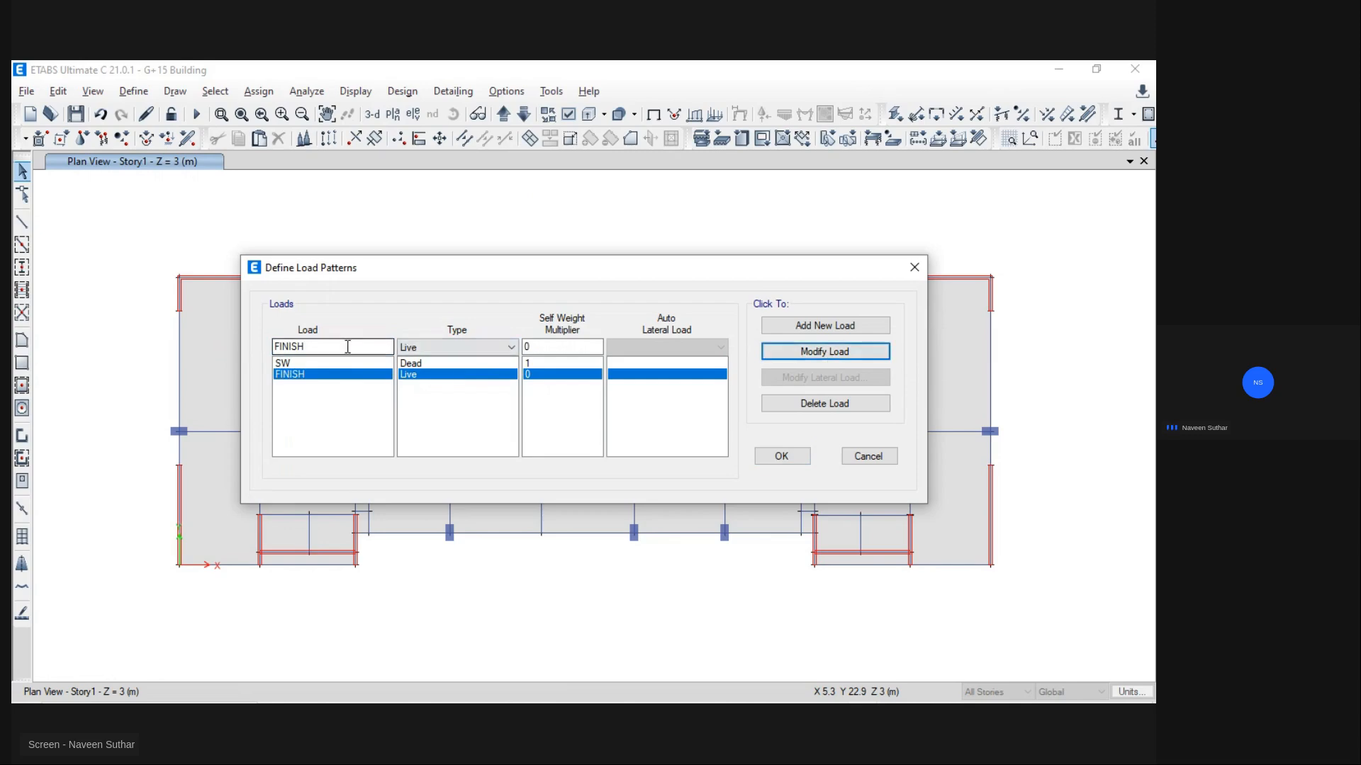
# Step: Change the FINISH load pattern's type to Dead with a self weight multiplier of 0
pyautogui.click(510, 348)
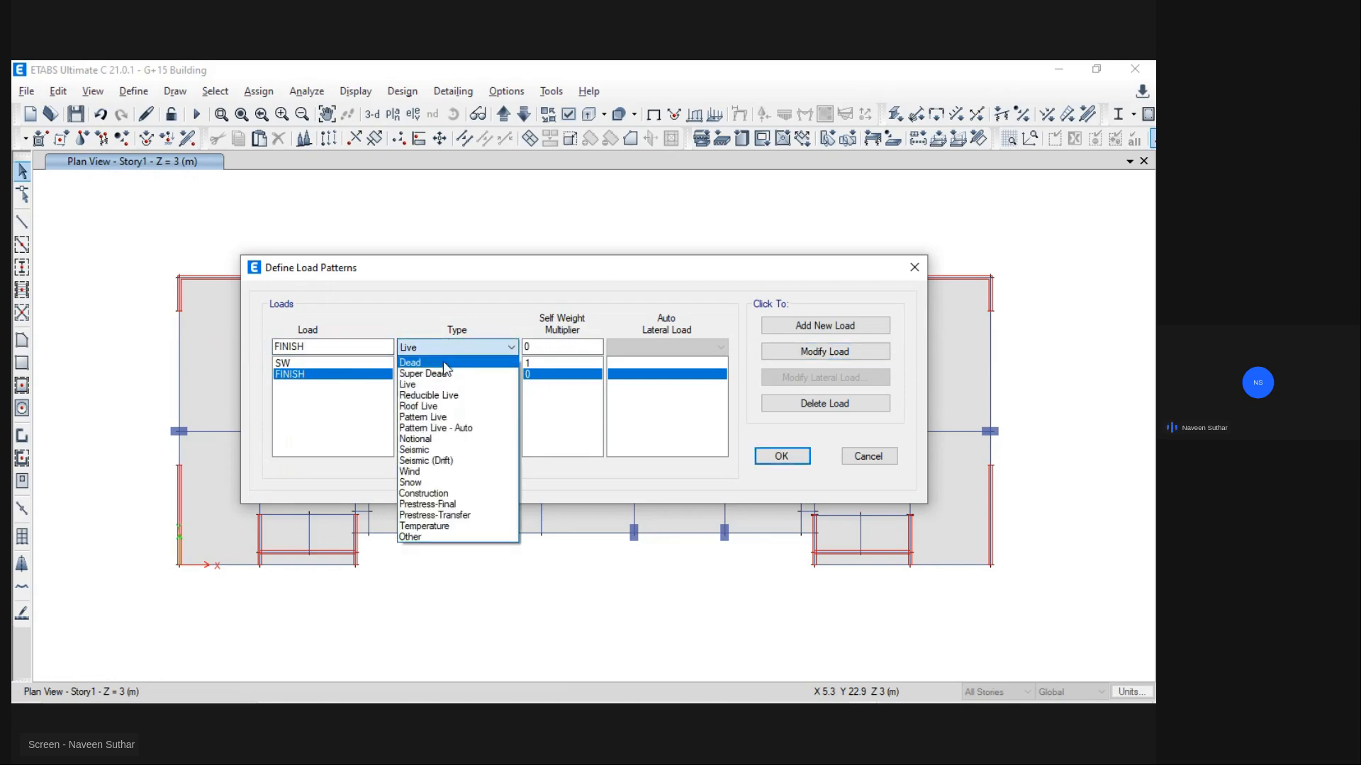
pyautogui.click(425, 363)
pyautogui.click(825, 351)
pyautogui.doubleClick(530, 347)
pyautogui.write('0')
pyautogui.click(826, 351)
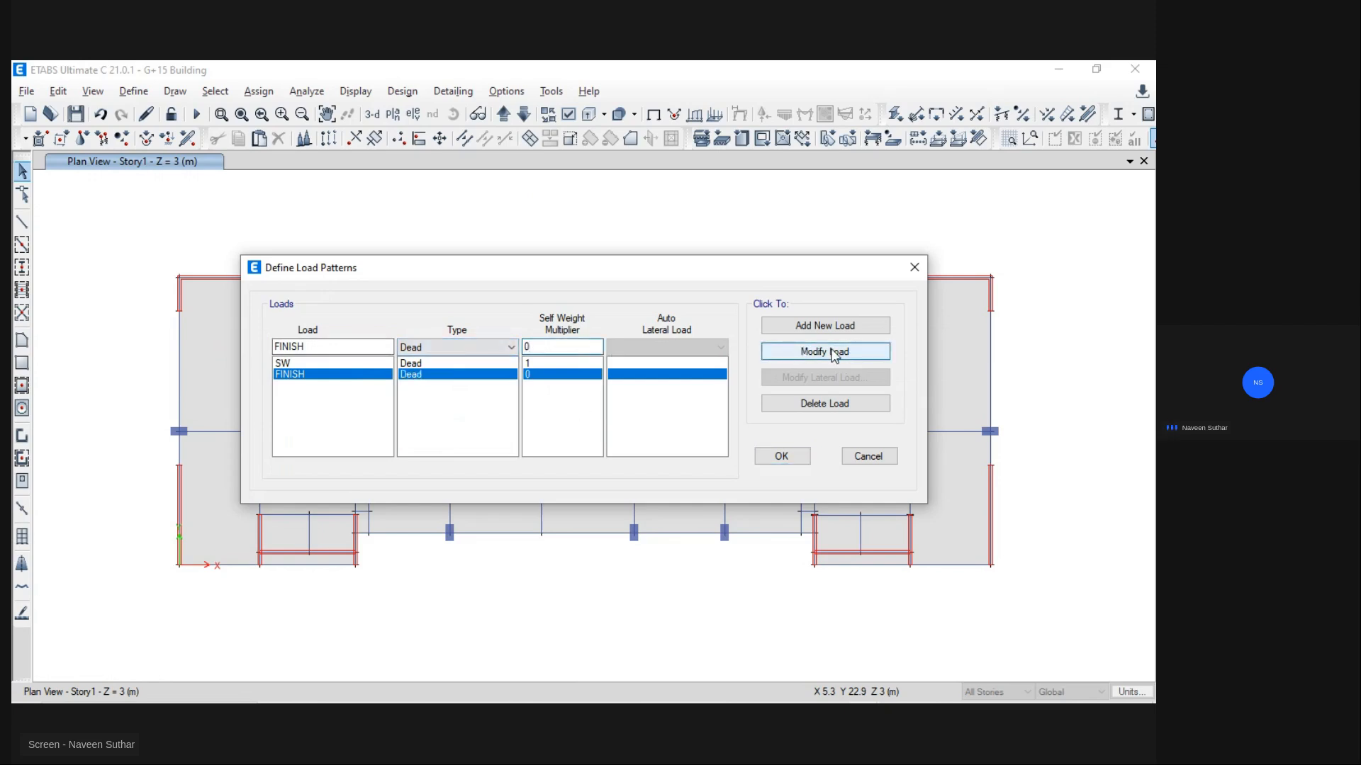
# Step: Check the load table in the presentation and add a Dead load pattern named SERVICE with self weight multiplier 0
pyautogui.click(313, 345)
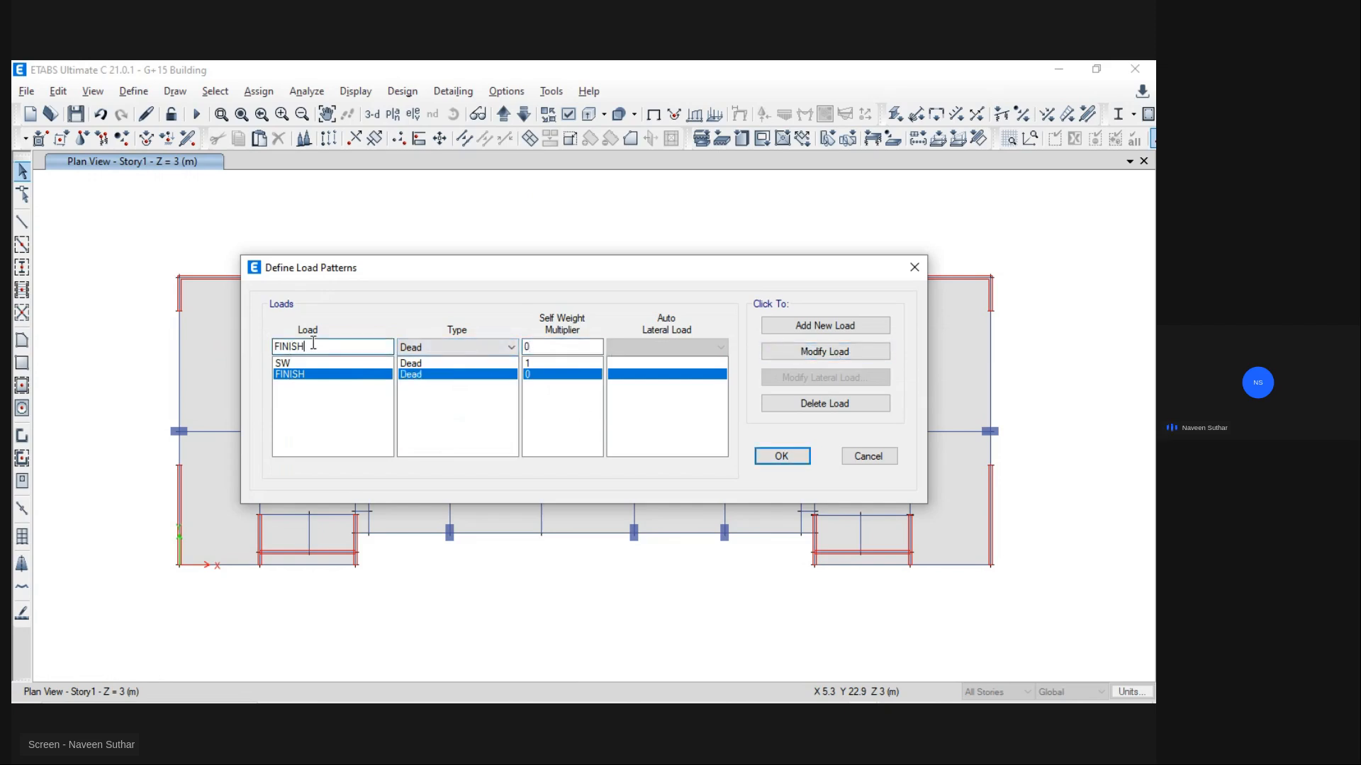
pyautogui.hotkey('alt', 'Tab')
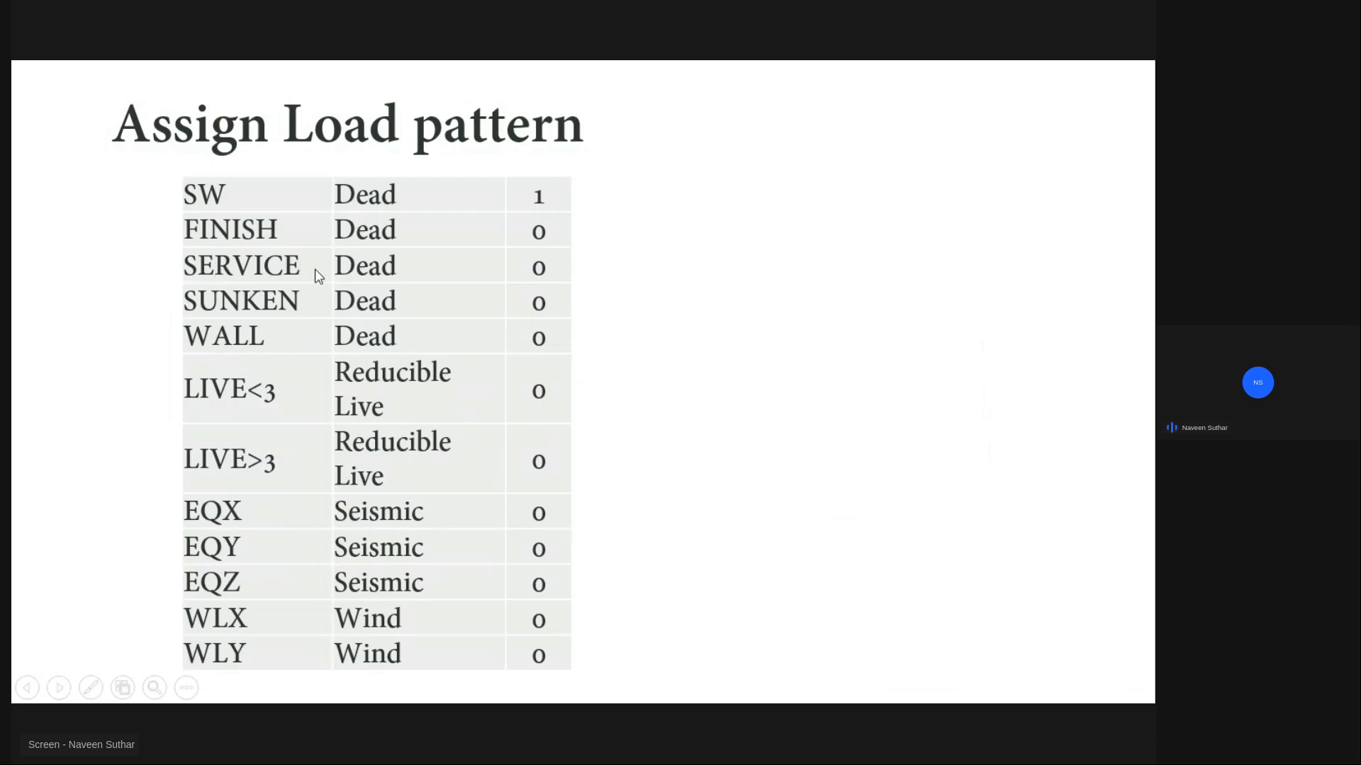
pyautogui.hotkey('alt', 'Tab')
pyautogui.moveTo(339, 349); pyautogui.dragTo(255, 341)
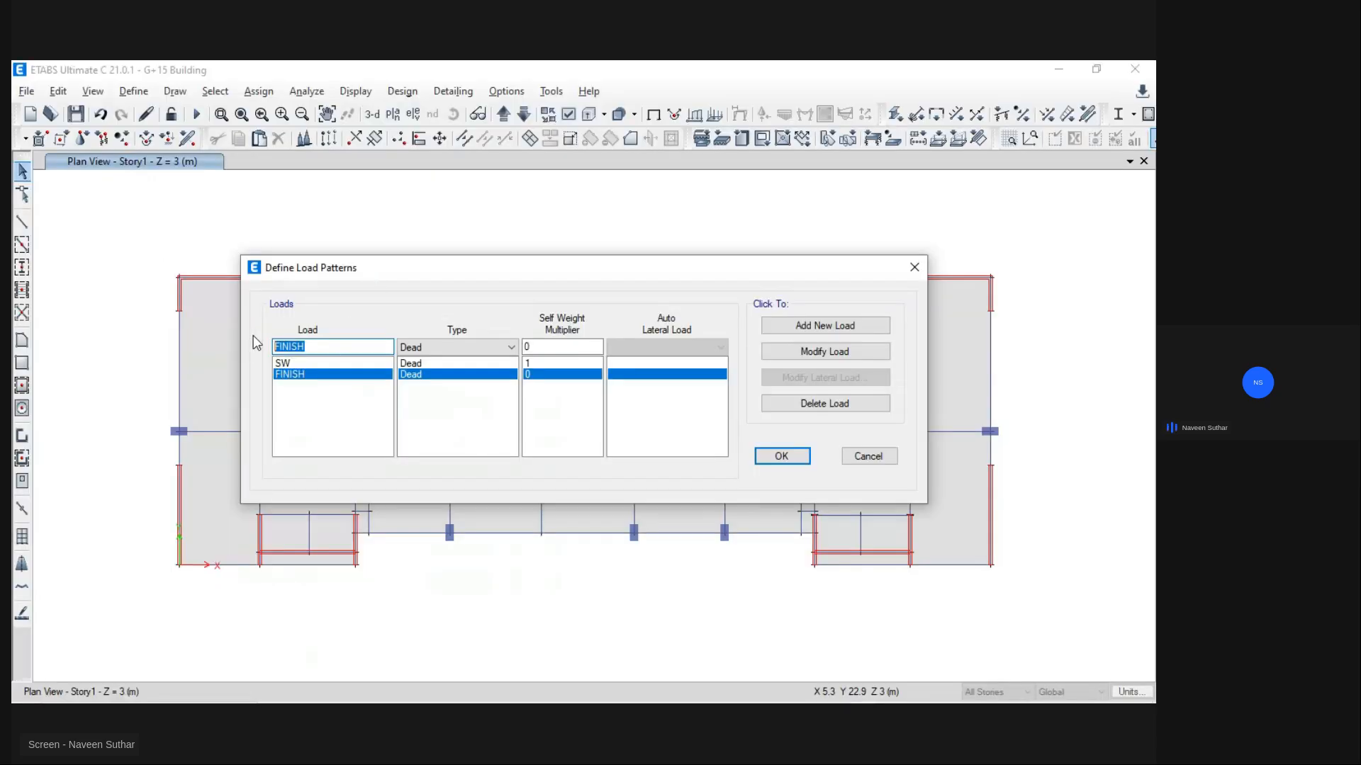
pyautogui.write('SERVICE')
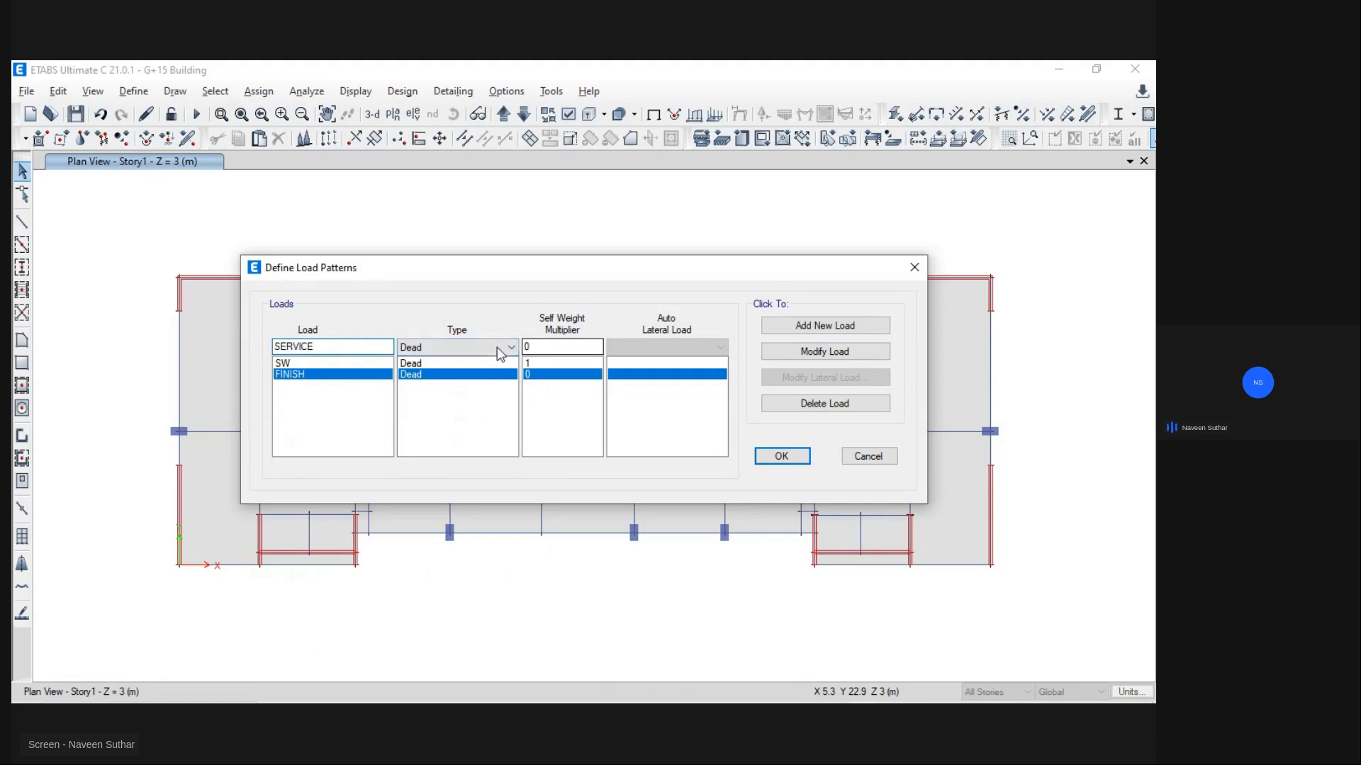
pyautogui.click(825, 326)
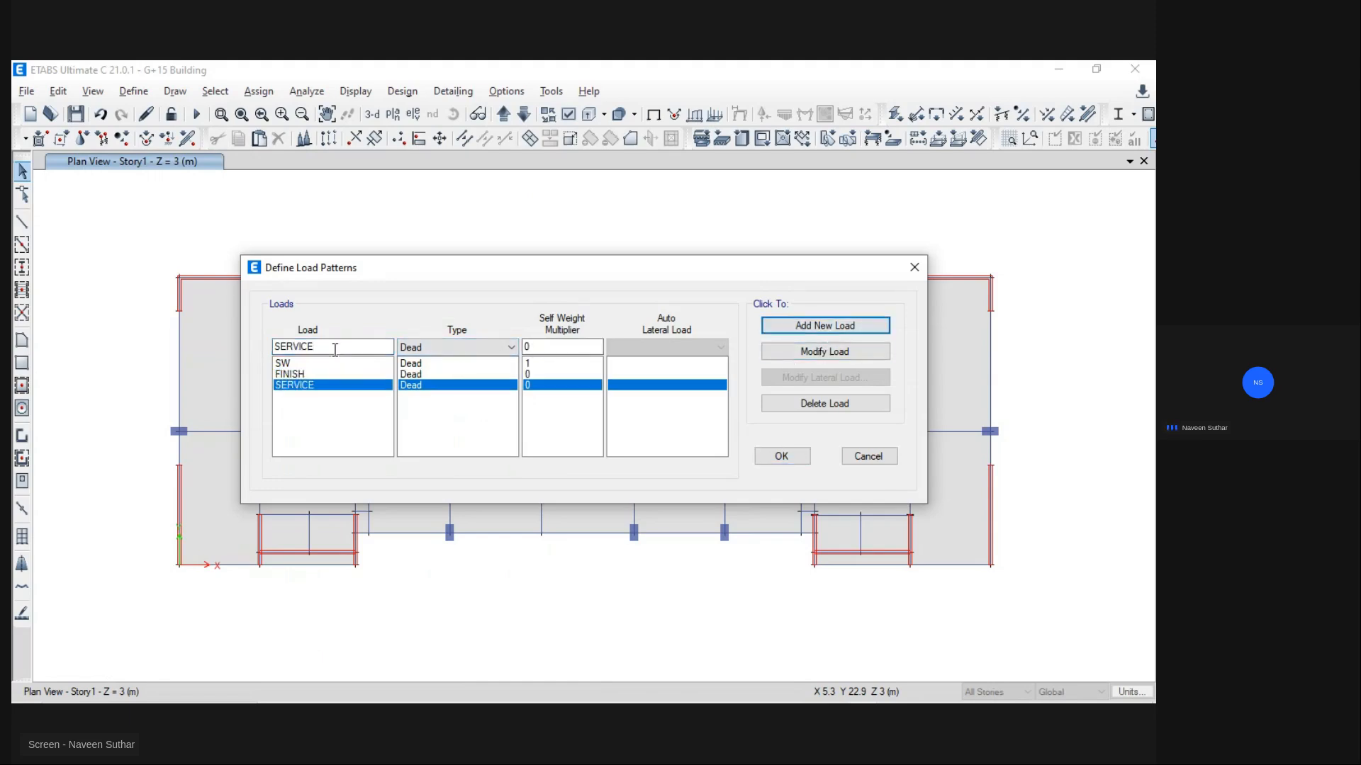
# Step: Add two more Dead load patterns, WALL and SUNKEN, each with self weight multiplier 0
pyautogui.write('WALL')
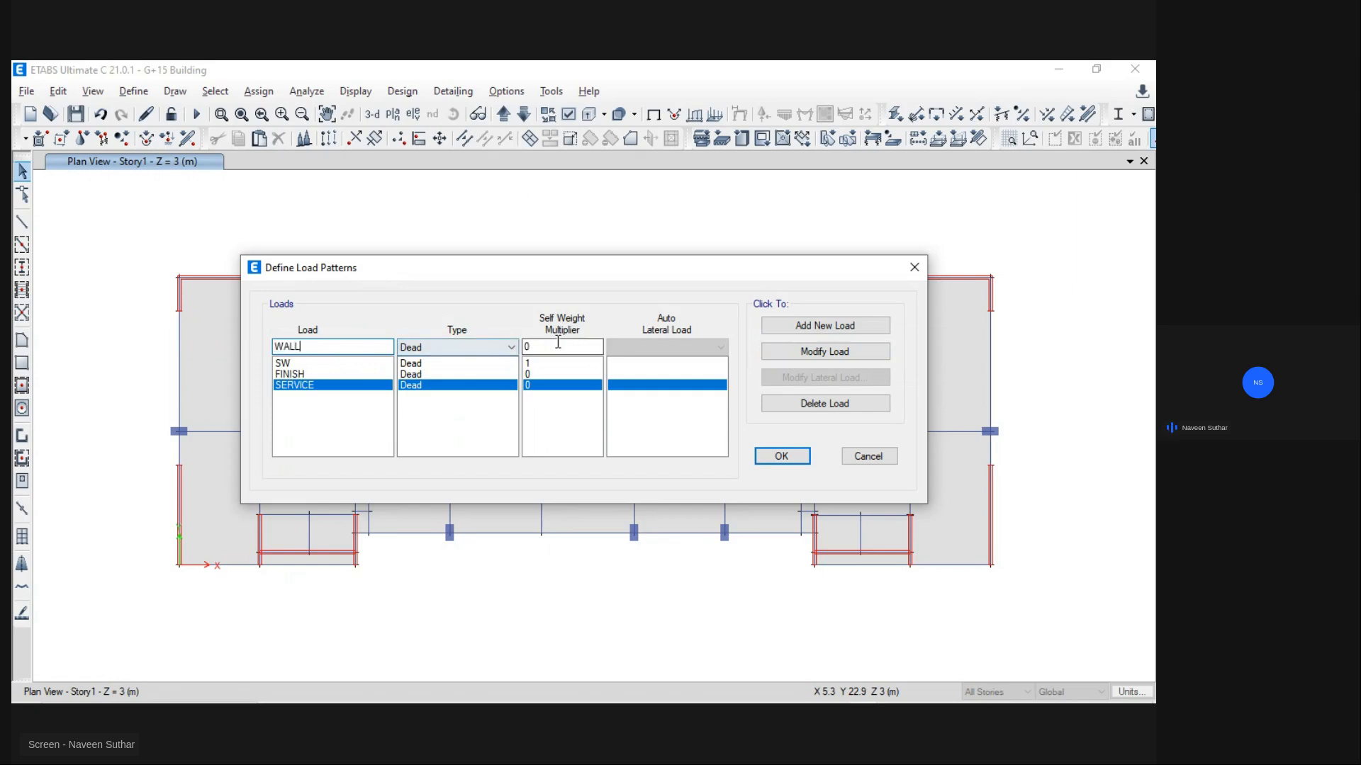
pyautogui.click(825, 326)
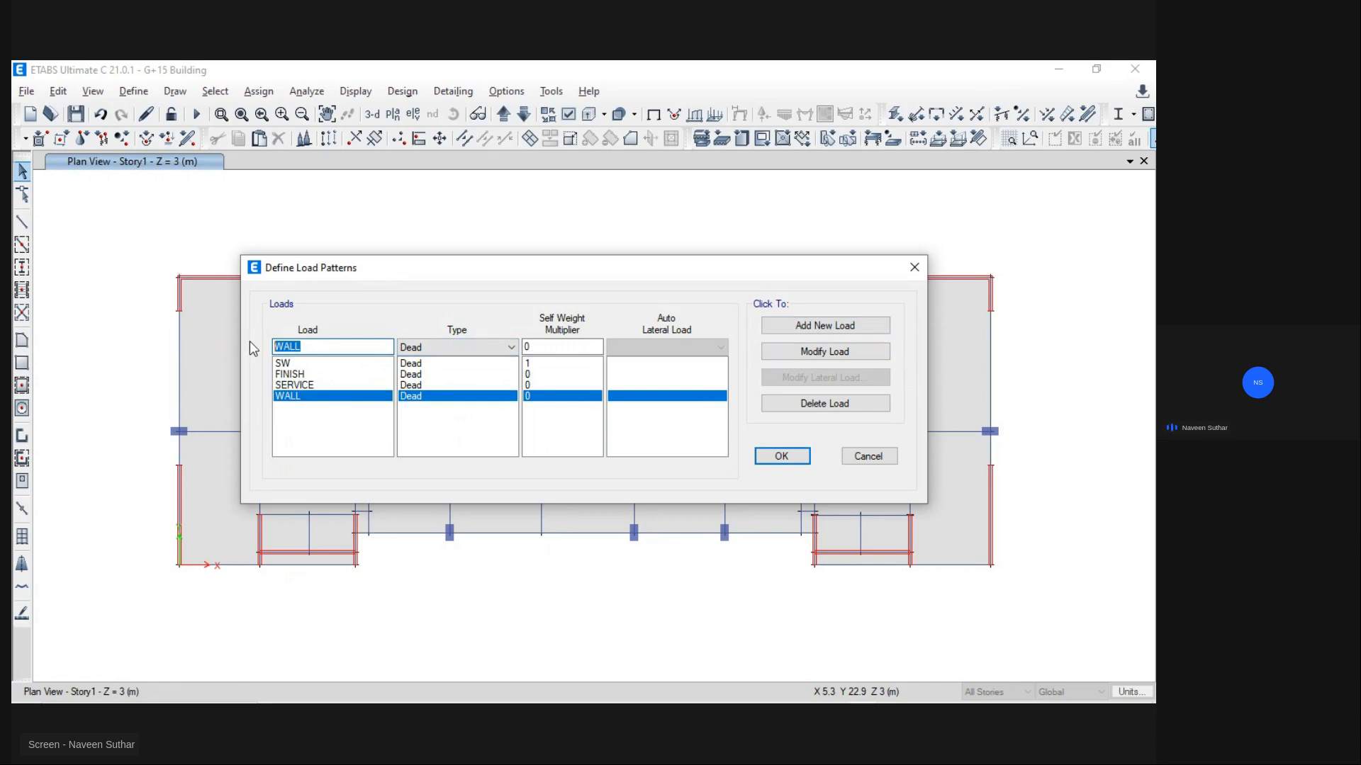
pyautogui.write('SUNKEN')
pyautogui.click(826, 325)
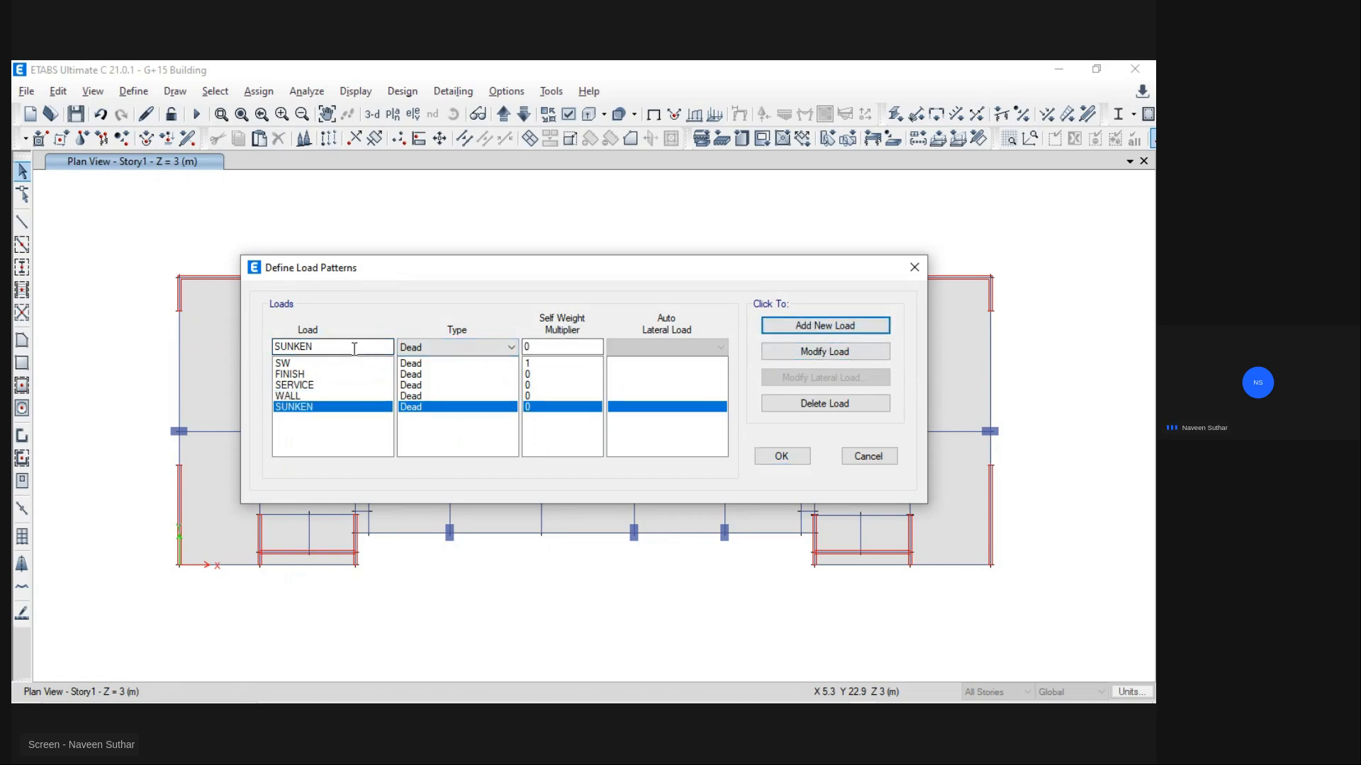
# Step: Following the presentation's load table, add Reducible Live load patterns LIVE<3 and LIVE>3, each with self weight multiplier 0
pyautogui.hotkey('alt', 'Tab')
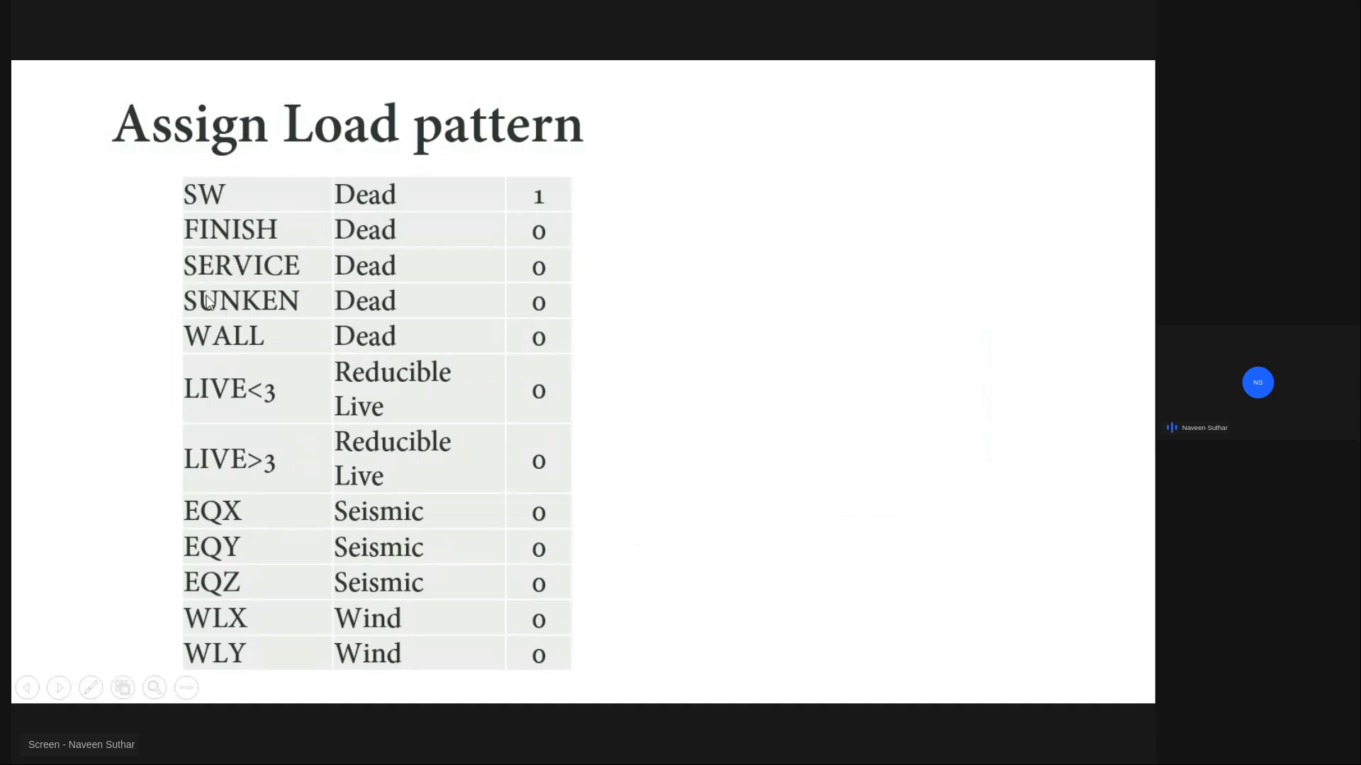
pyautogui.click(308, 387)
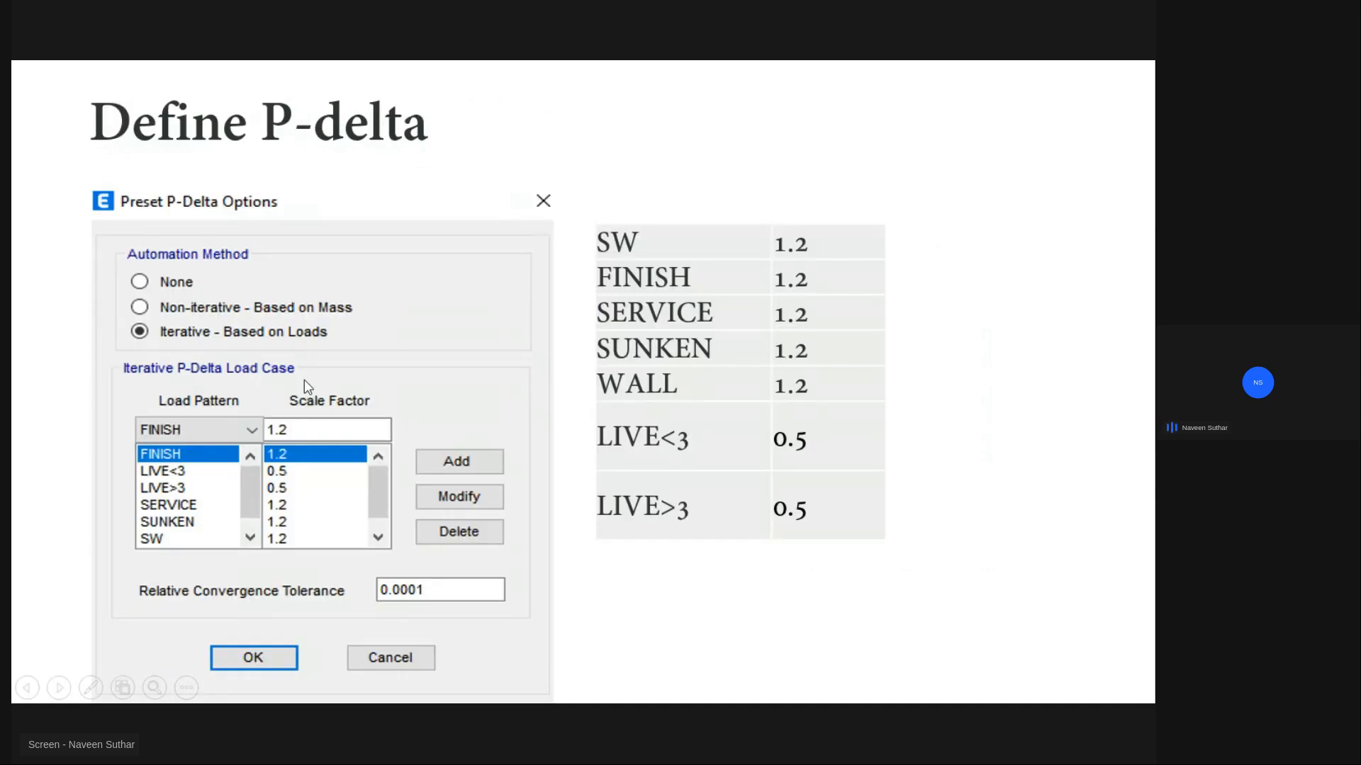
pyautogui.scroll(2, 305, 380)
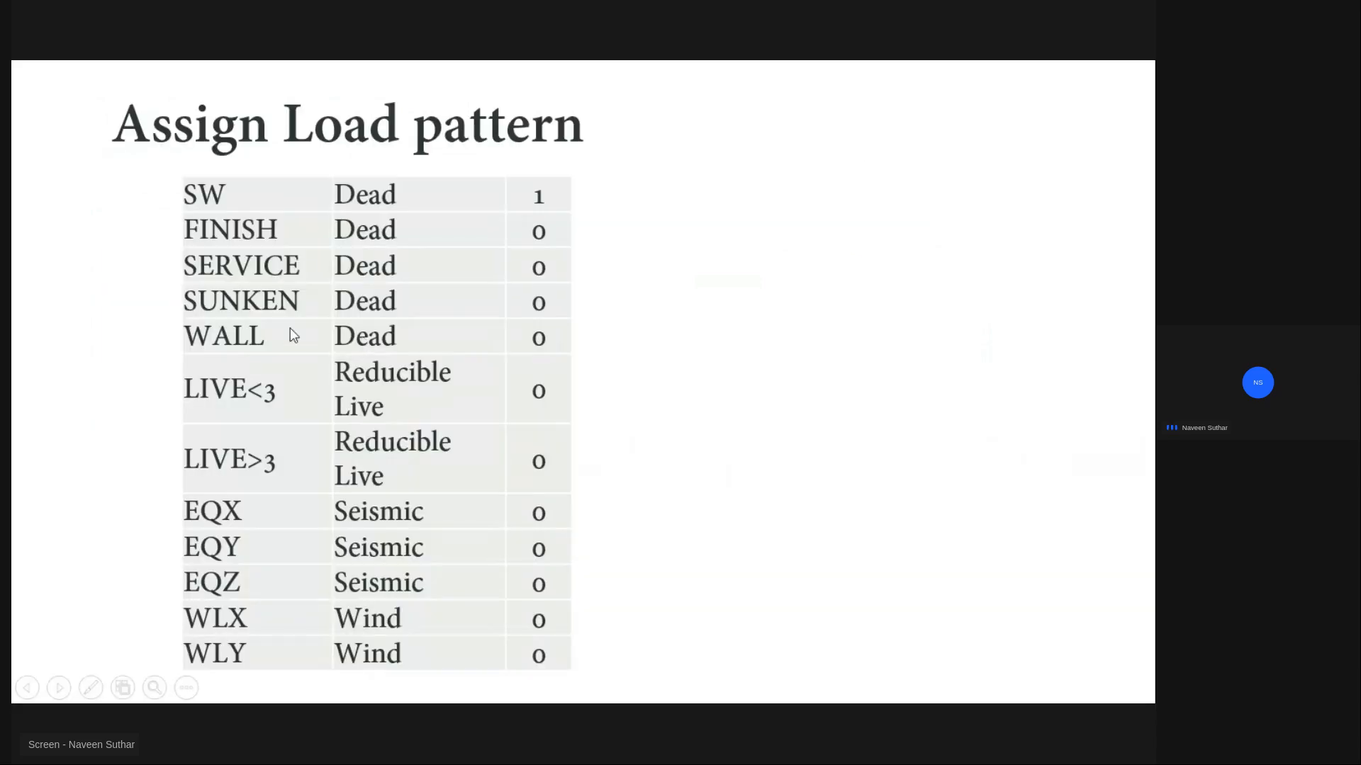
pyautogui.hotkey('alt', 'Tab')
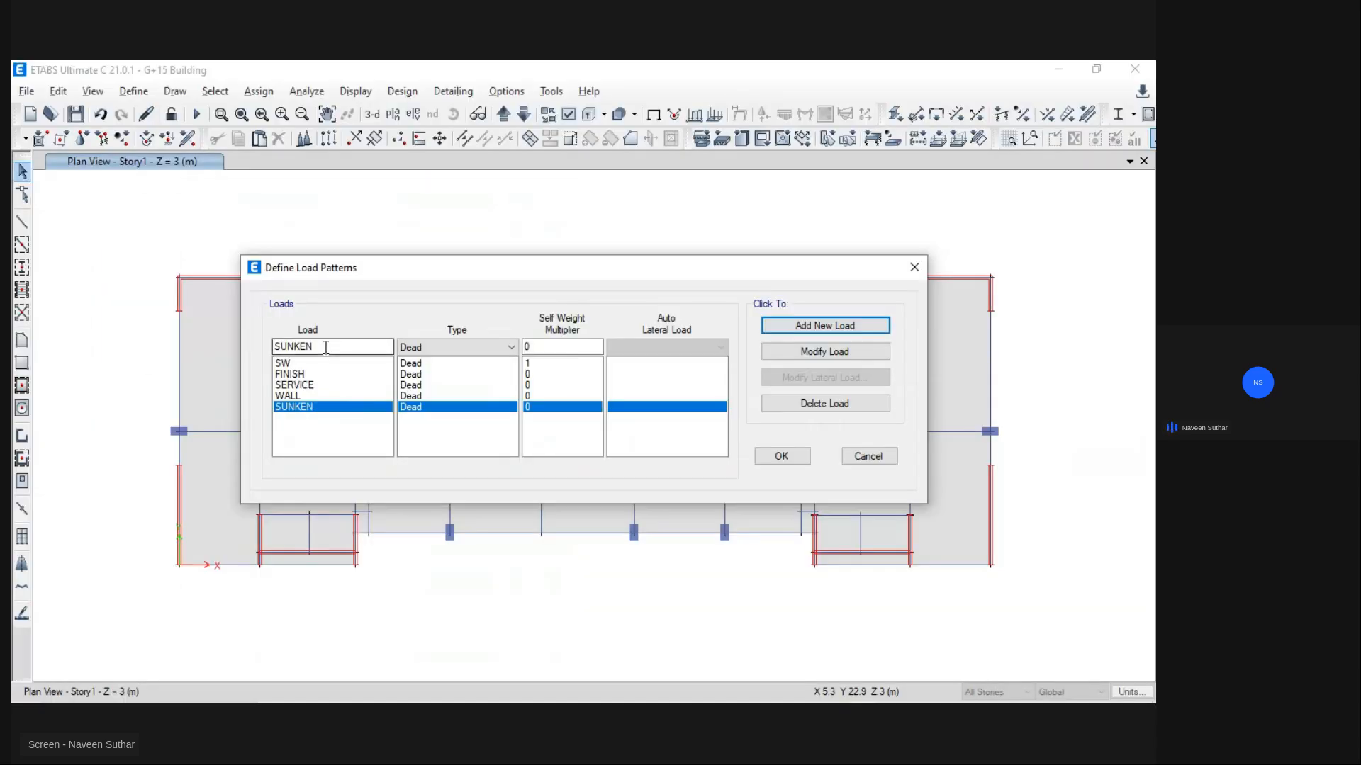
pyautogui.write('LIVE<3')
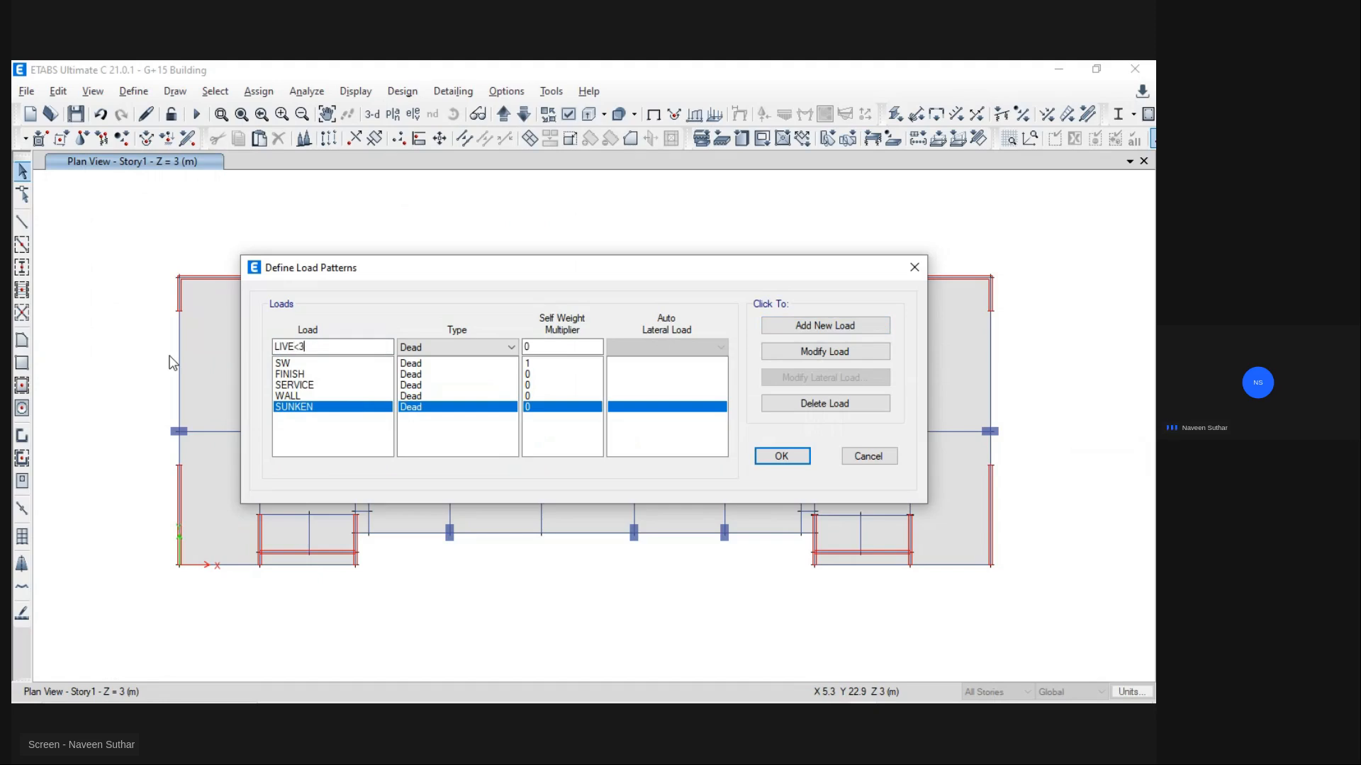
pyautogui.click(462, 347)
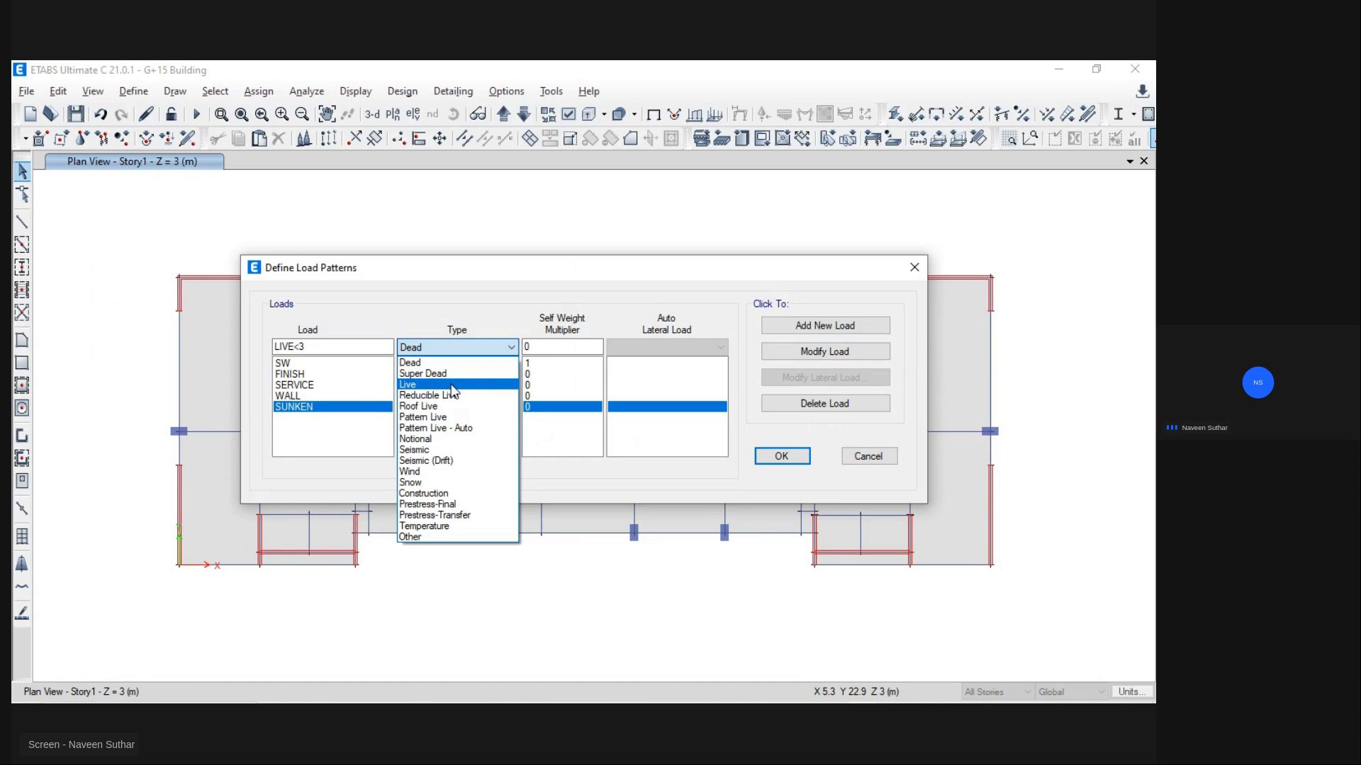
pyautogui.hotkey('alt', 'Tab')
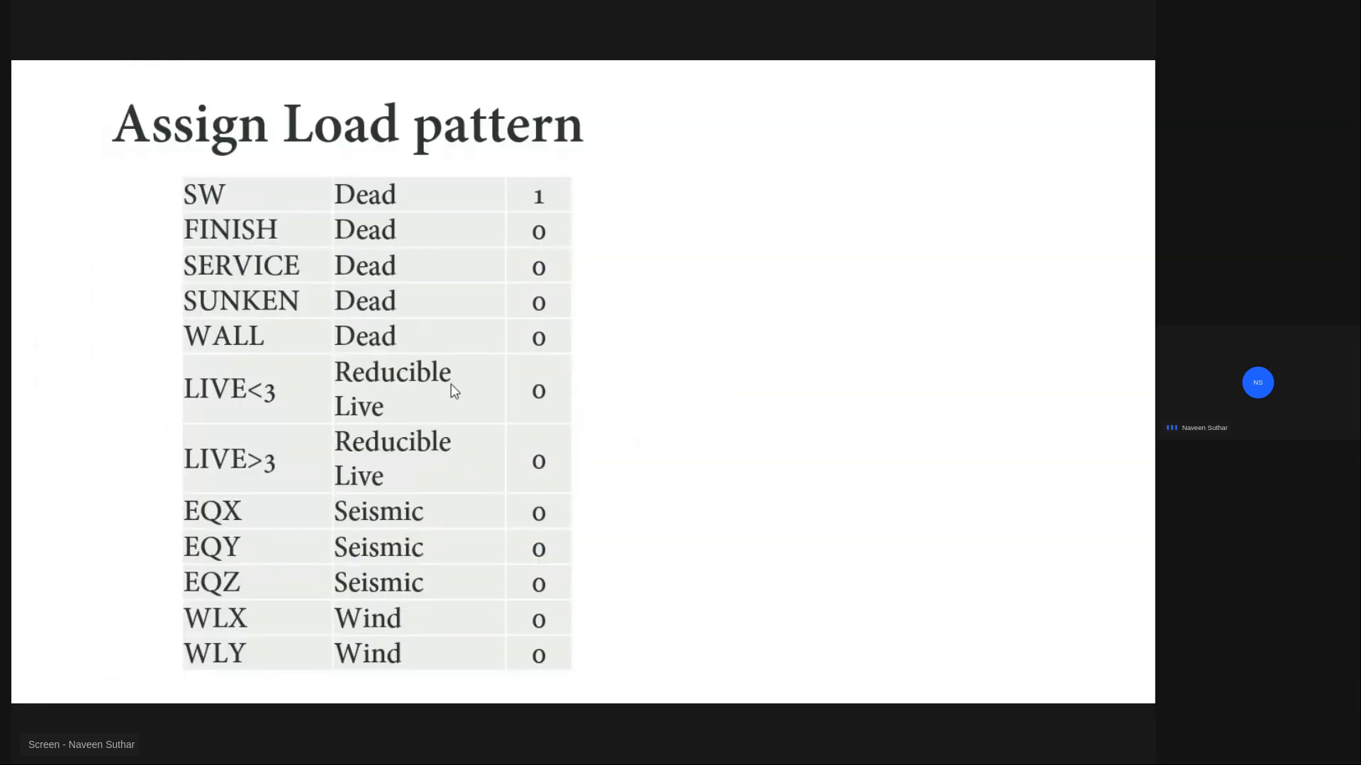
pyautogui.hotkey('alt', 'Tab')
pyautogui.click(434, 348)
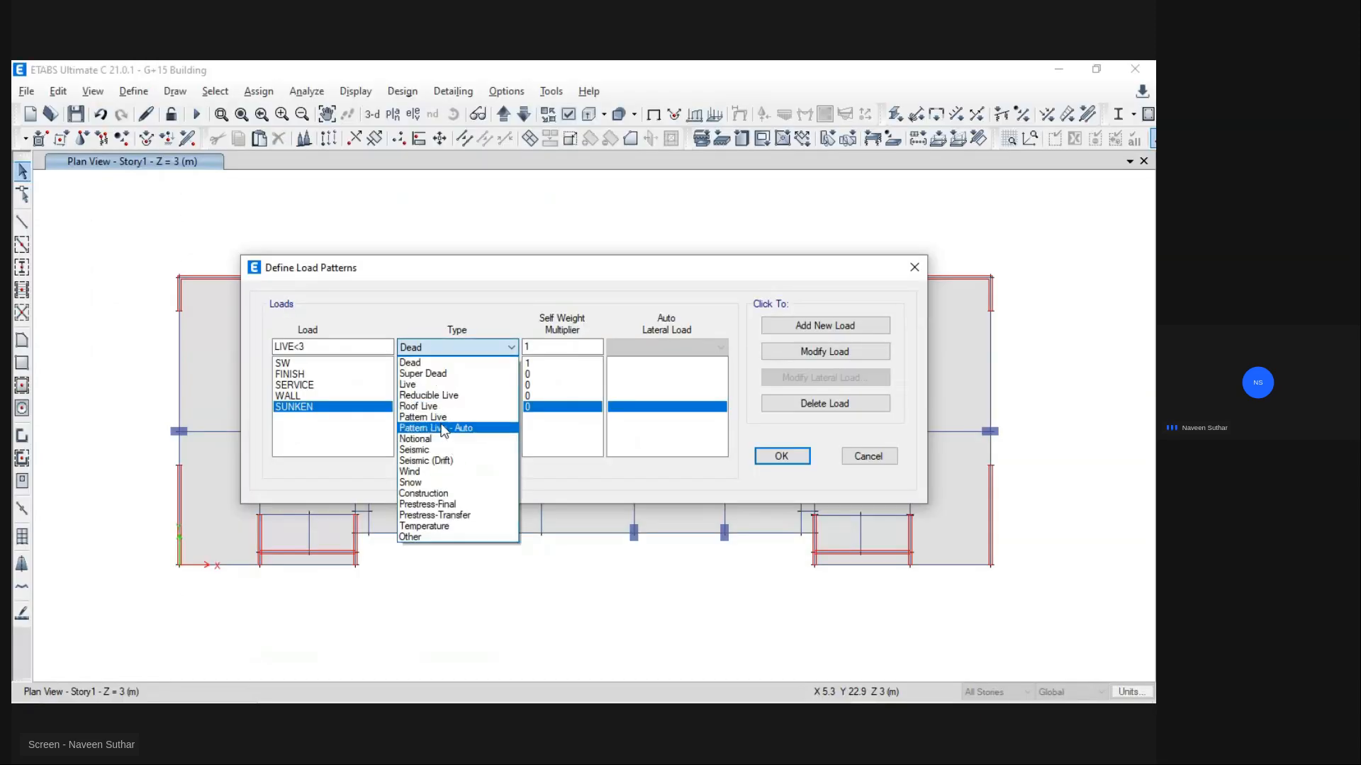
pyautogui.click(454, 395)
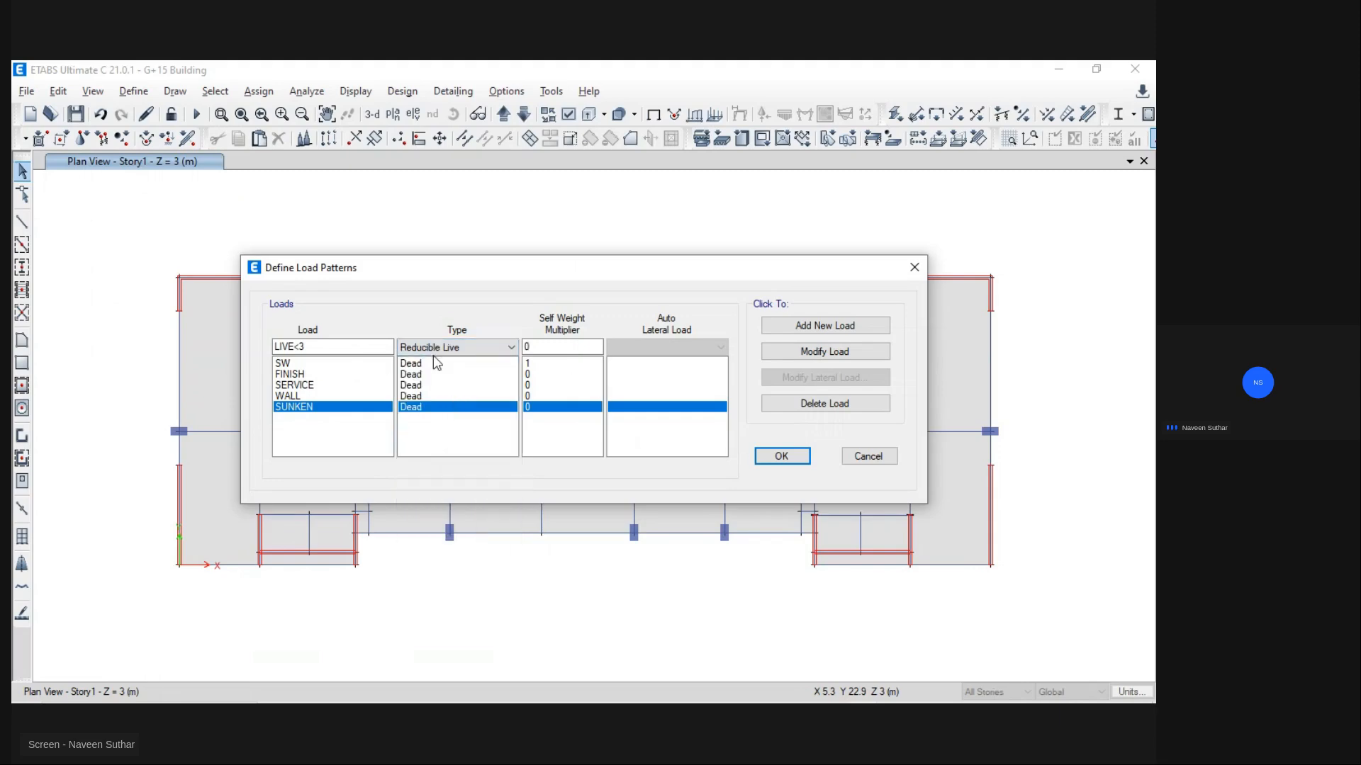
pyautogui.click(830, 327)
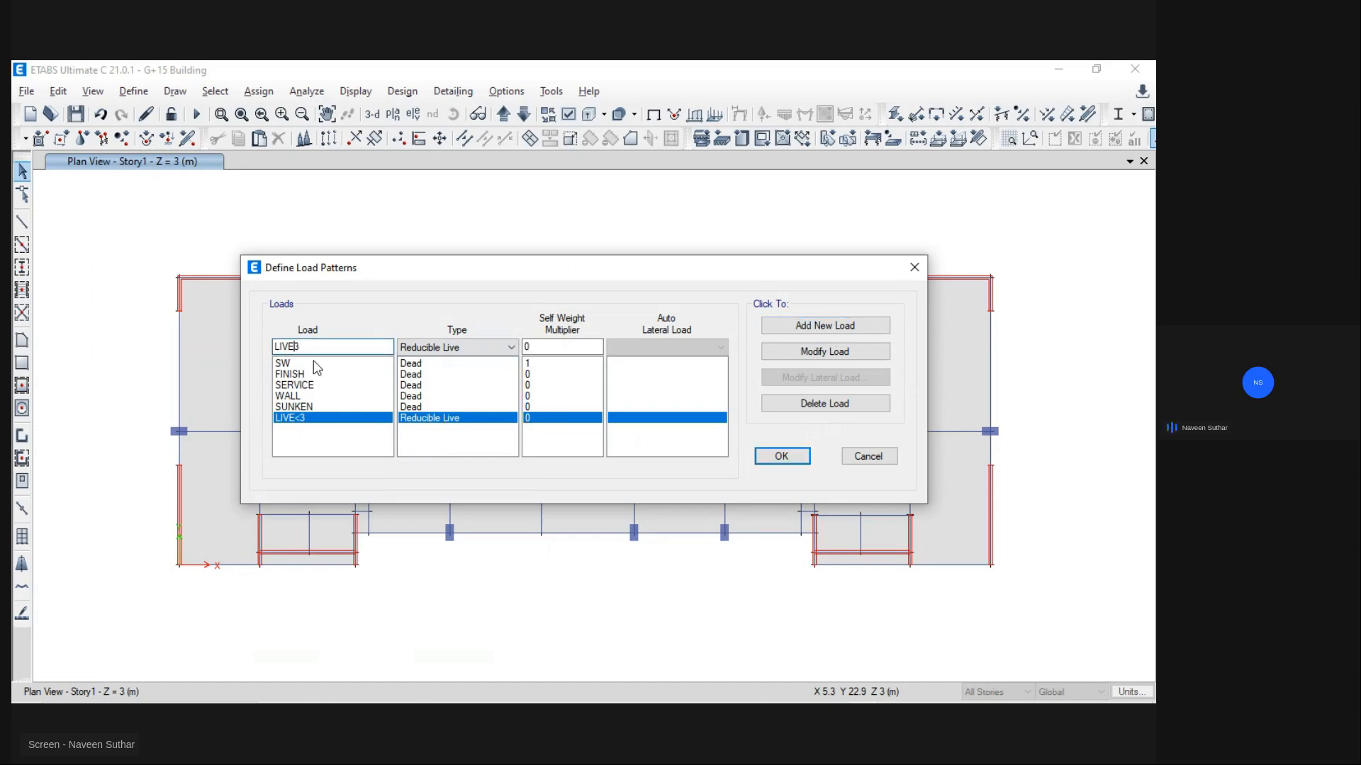
pyautogui.click(826, 325)
# Step: Add a Seismic load pattern named EQX with self weight multiplier 0 and auto lateral load IS 1893:2016
pyautogui.moveTo(385, 346); pyautogui.dragTo(281, 347)
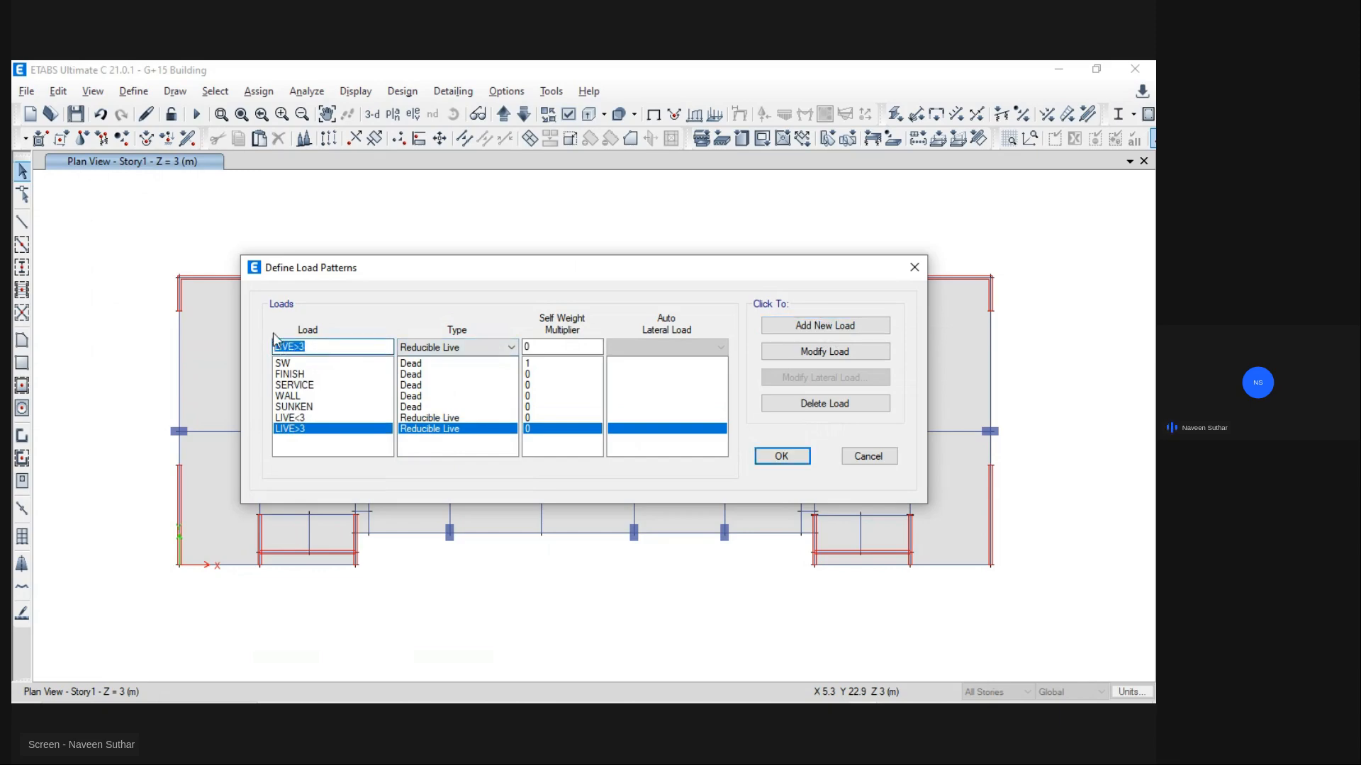
pyautogui.write('a')
pyautogui.write('QX')
pyautogui.click(457, 348)
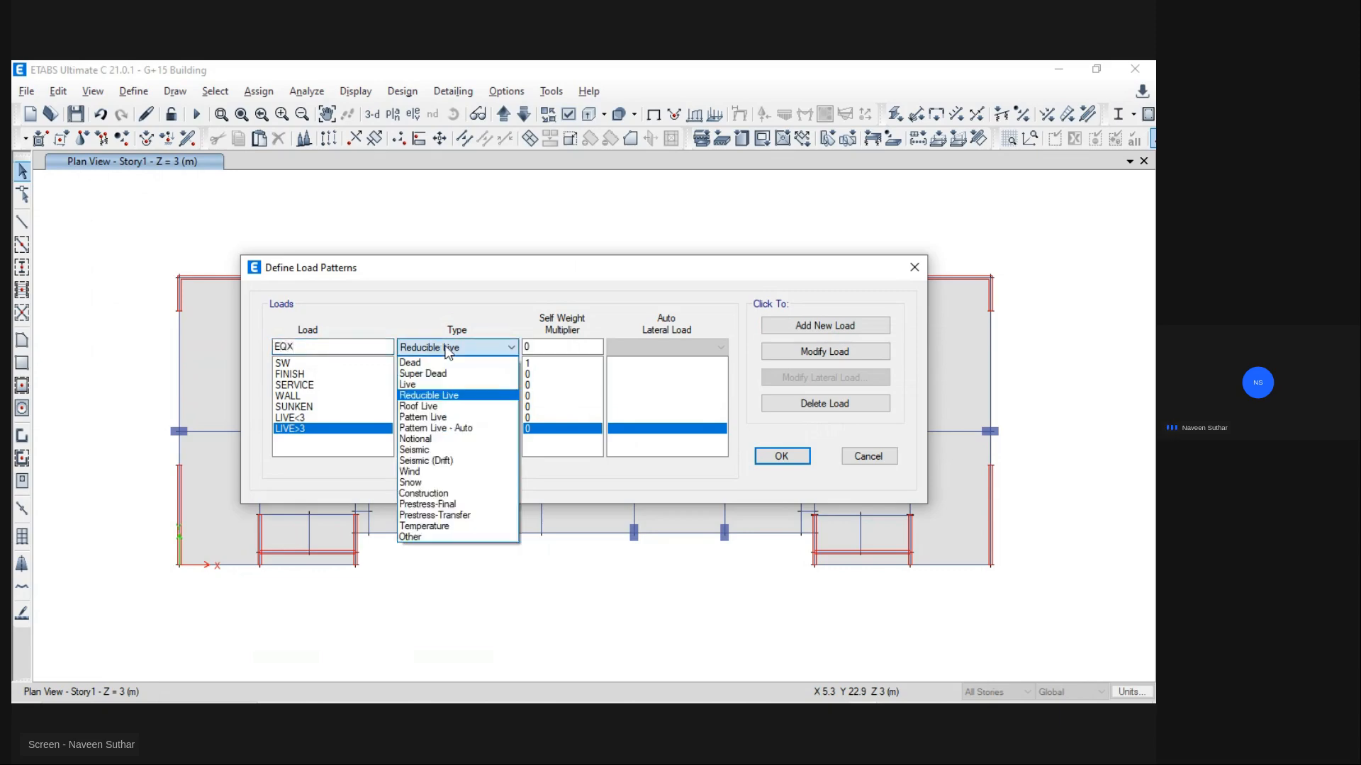
pyautogui.click(423, 451)
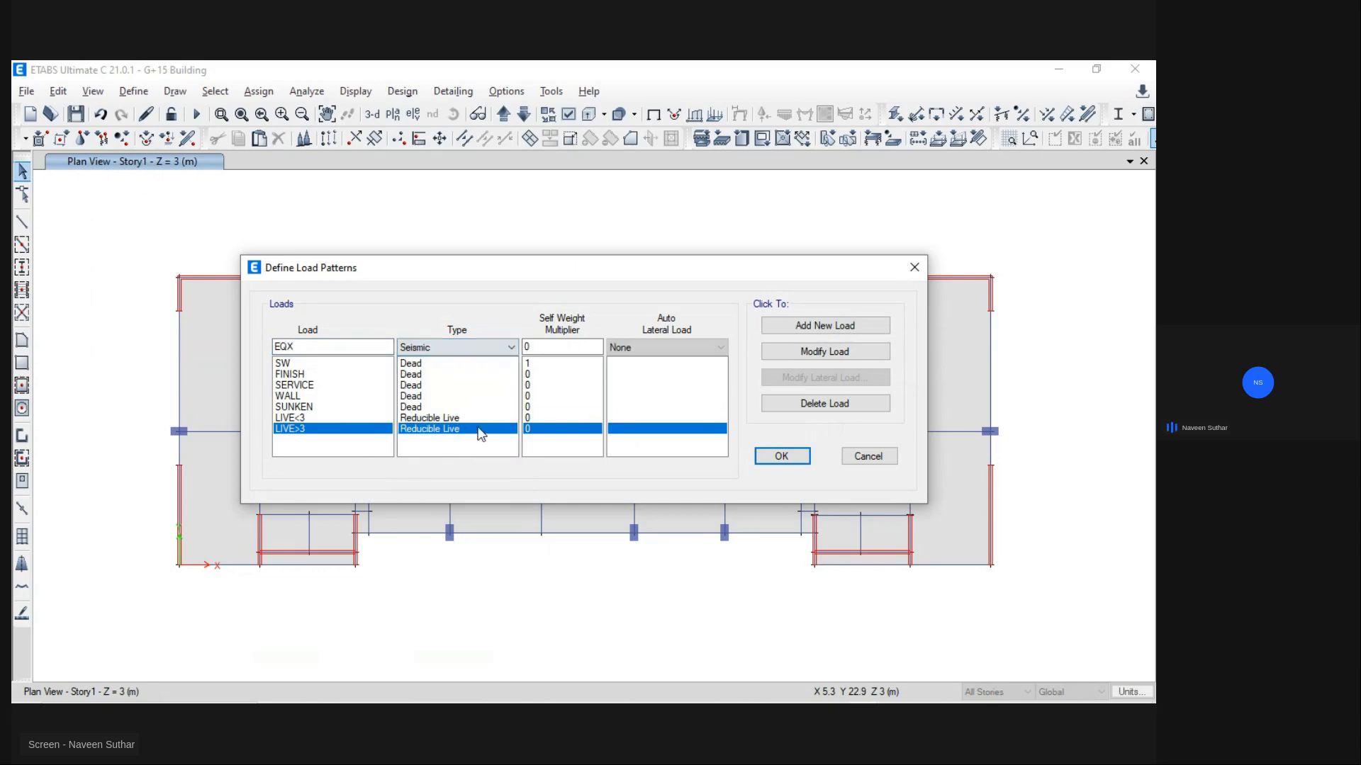
pyautogui.click(653, 350)
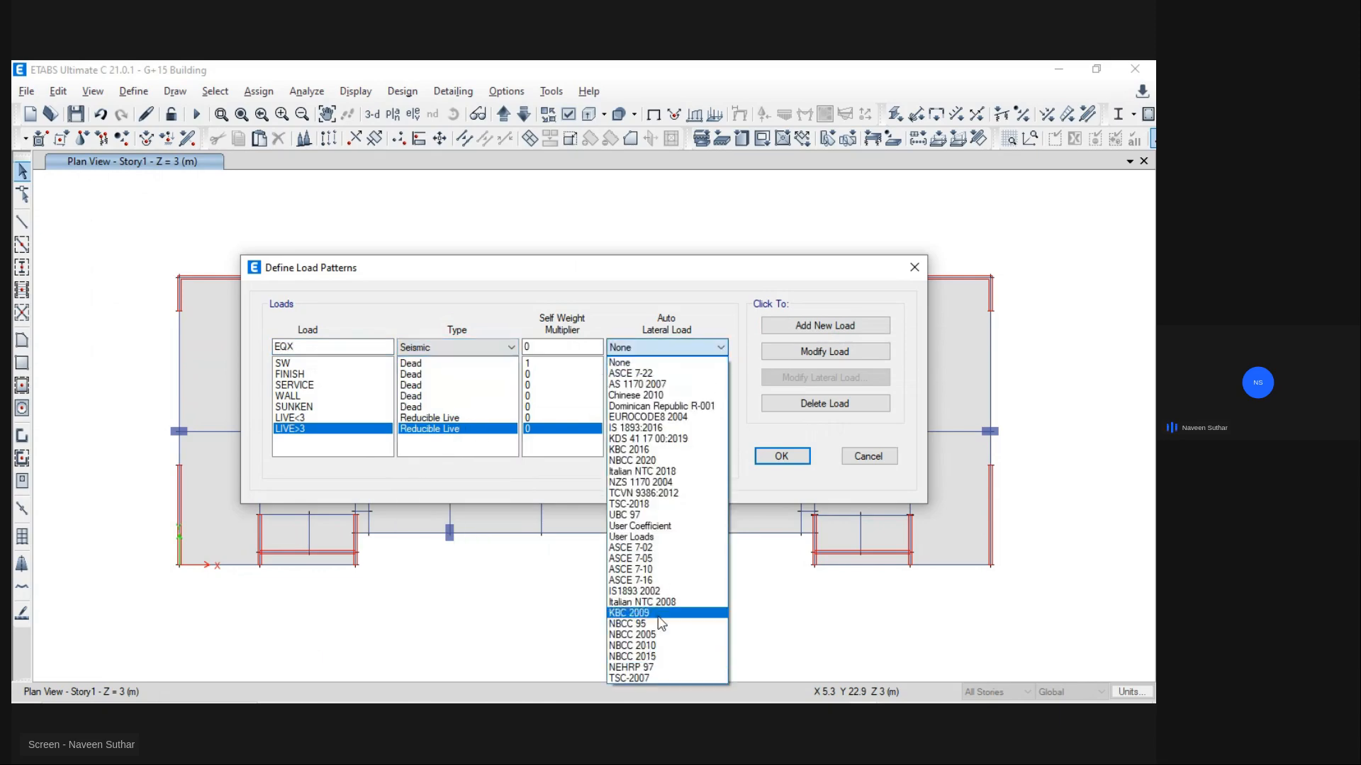
pyautogui.click(661, 428)
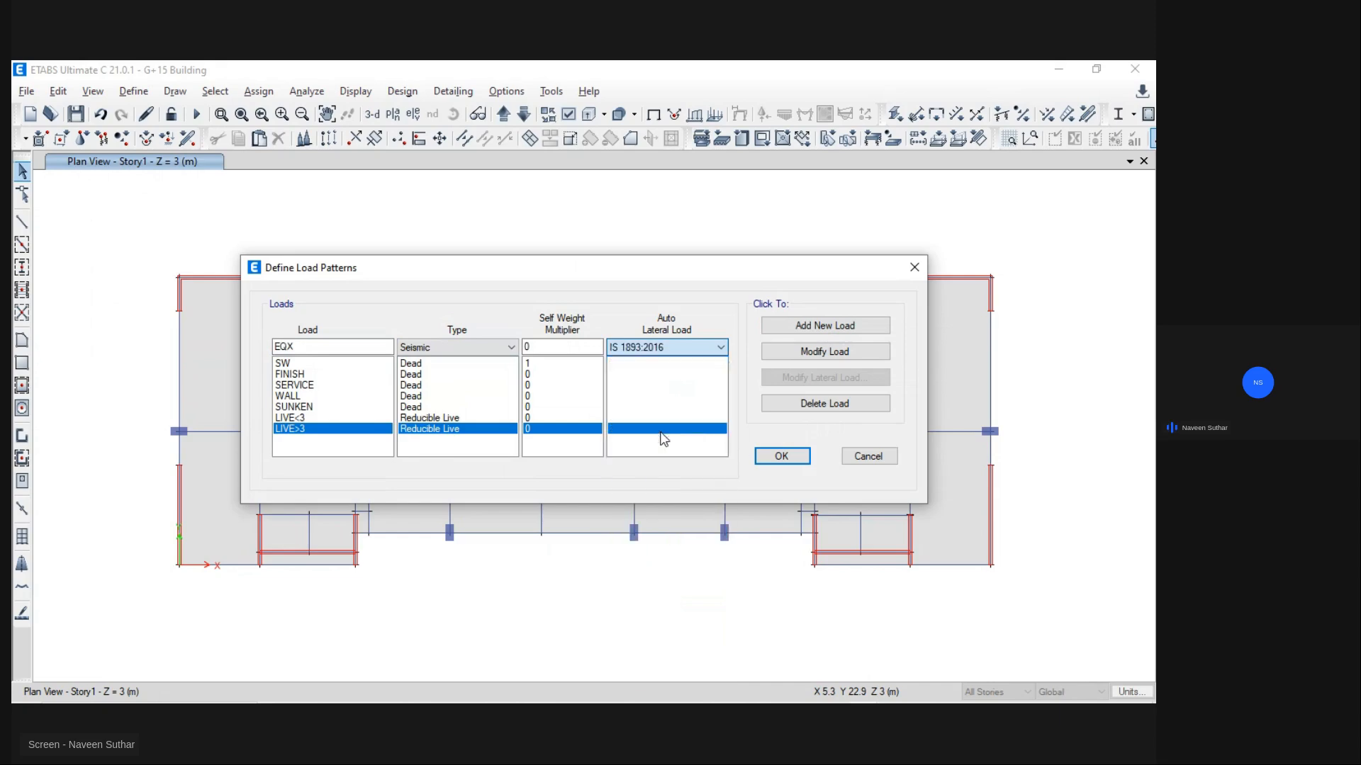
pyautogui.click(826, 326)
# Step: Add two more Seismic load patterns, EQY and EQZ, using the same IS 1893:2016 auto lateral load and multiplier 0
pyautogui.click(313, 343)
pyautogui.write('Y')
pyautogui.click(808, 325)
pyautogui.click(309, 347)
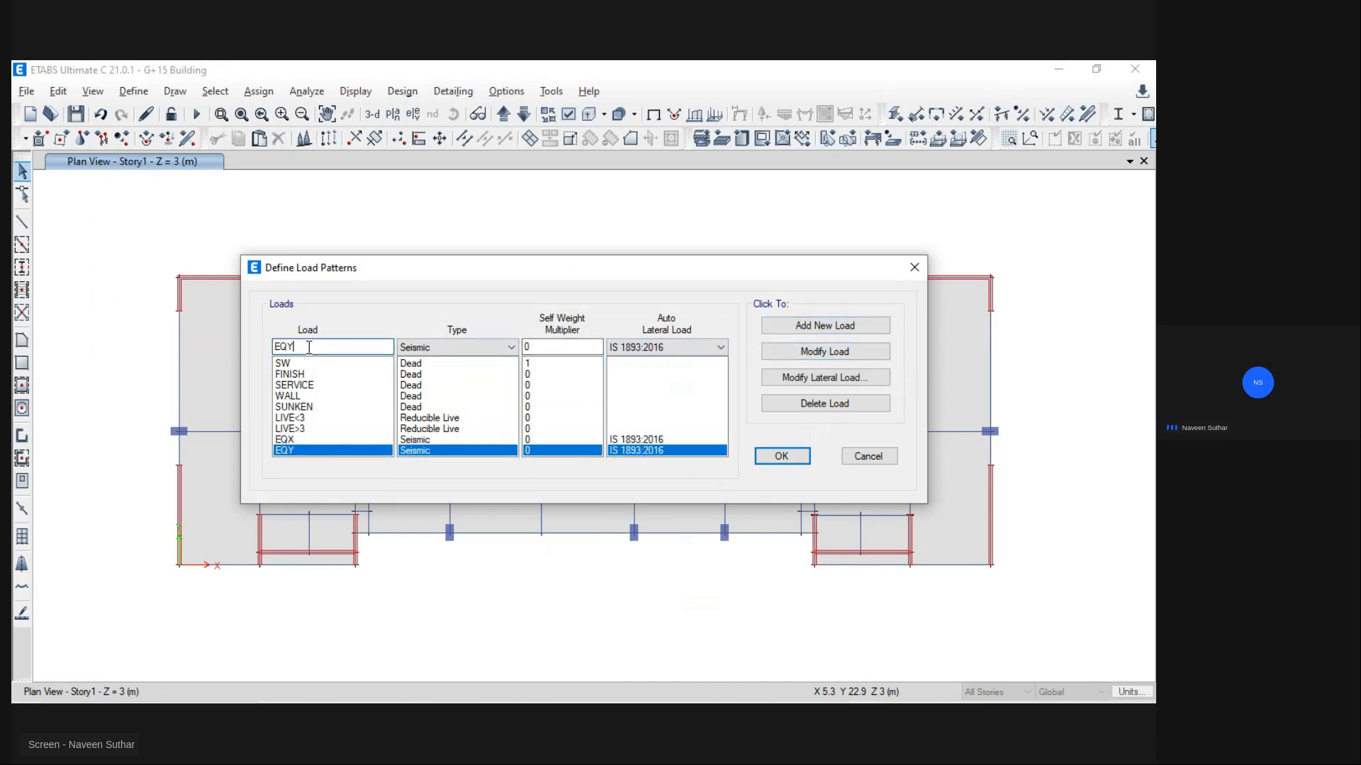
pyautogui.write('Z')
pyautogui.click(847, 325)
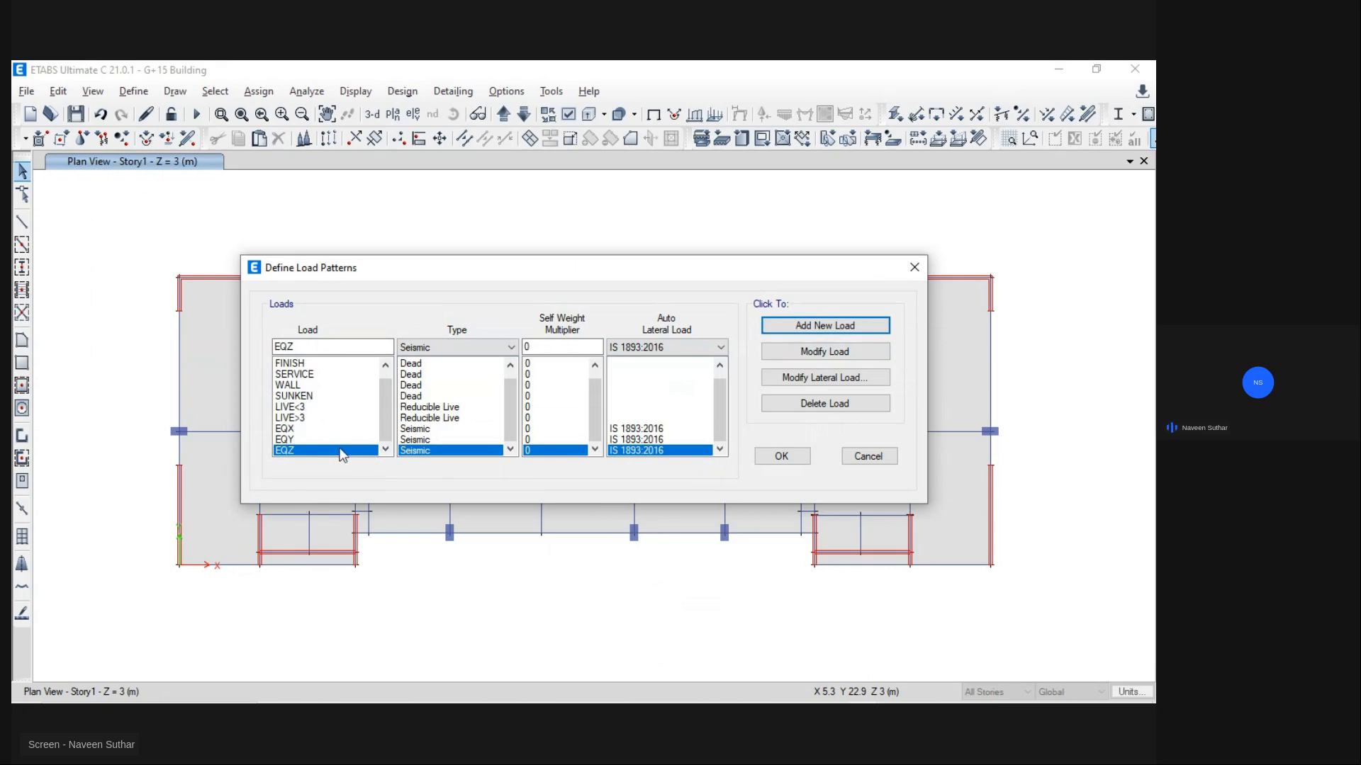
# Step: Add a Wind load pattern named WX with self weight multiplier 0 and auto lateral load Indian IS 875:2015
pyautogui.moveTo(326, 348); pyautogui.dragTo(247, 345)
pyautogui.write('WX')
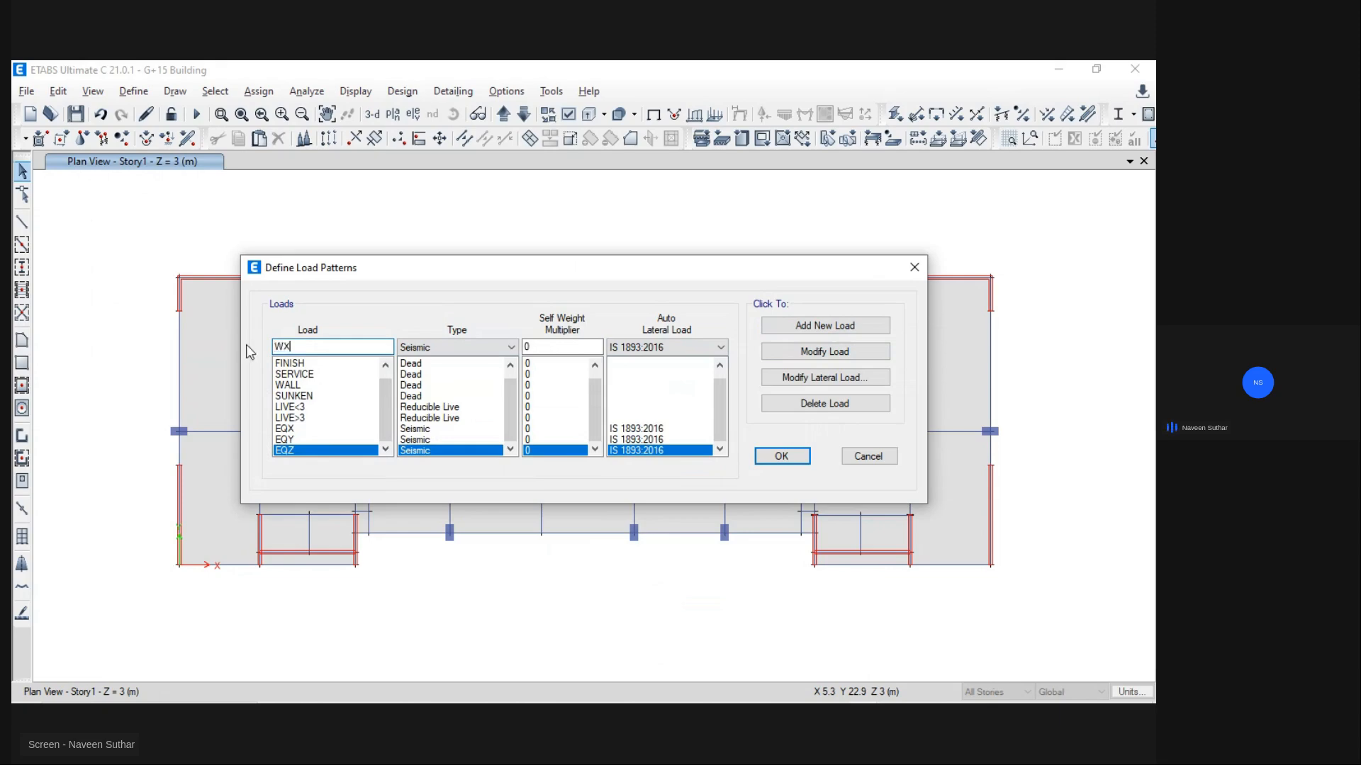
pyautogui.click(433, 348)
pyautogui.click(415, 471)
pyautogui.click(684, 347)
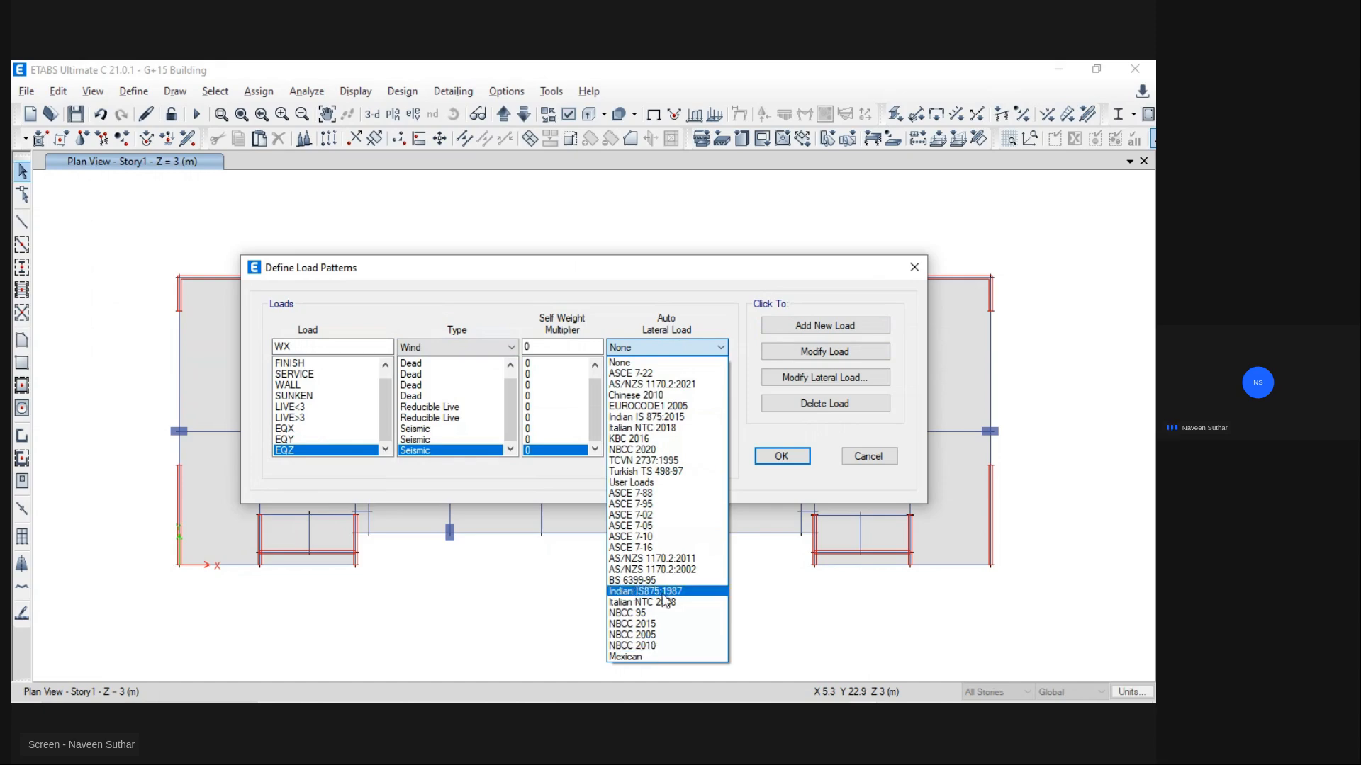
pyautogui.click(680, 406)
pyautogui.click(685, 347)
pyautogui.click(666, 417)
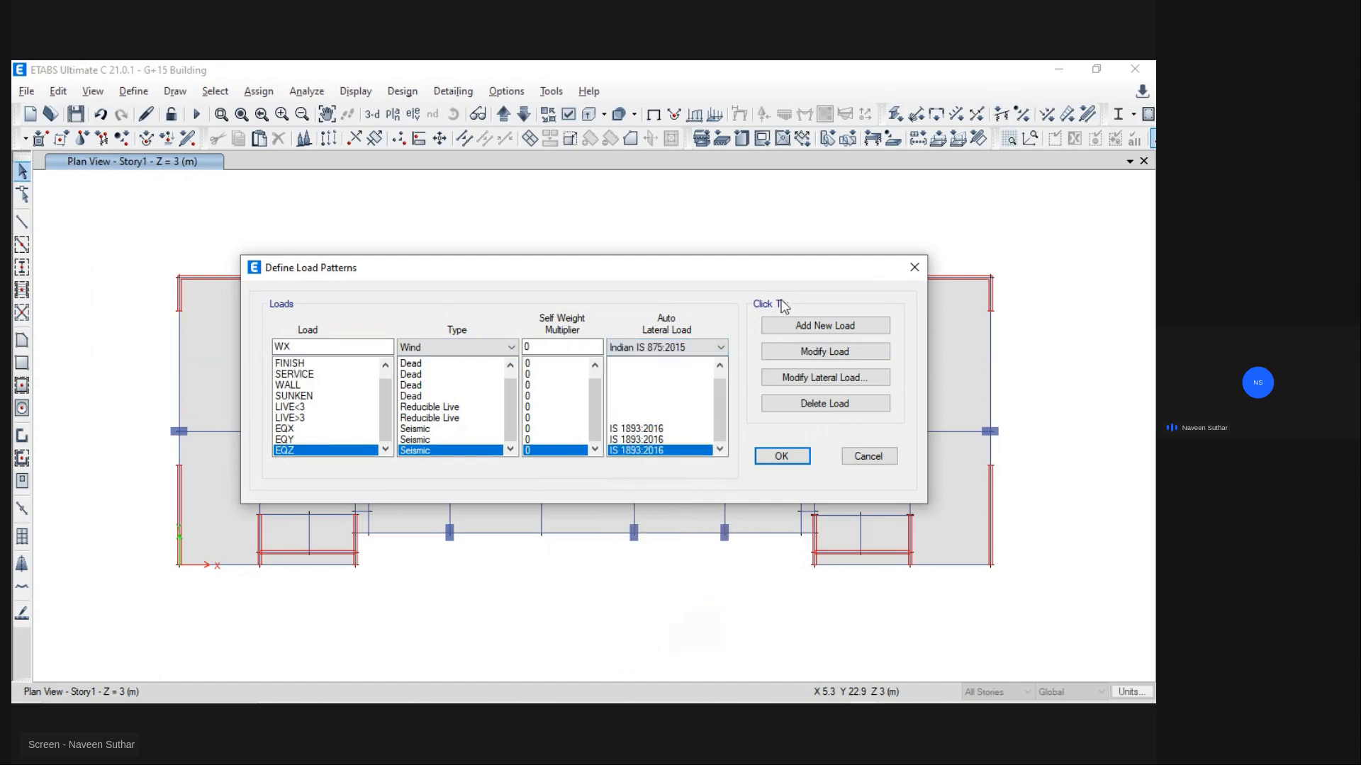
pyautogui.click(825, 325)
# Step: Add a second Wind load pattern named WY with auto lateral load Indian IS 875:2015 and accept the load pattern definitions
pyautogui.click(305, 346)
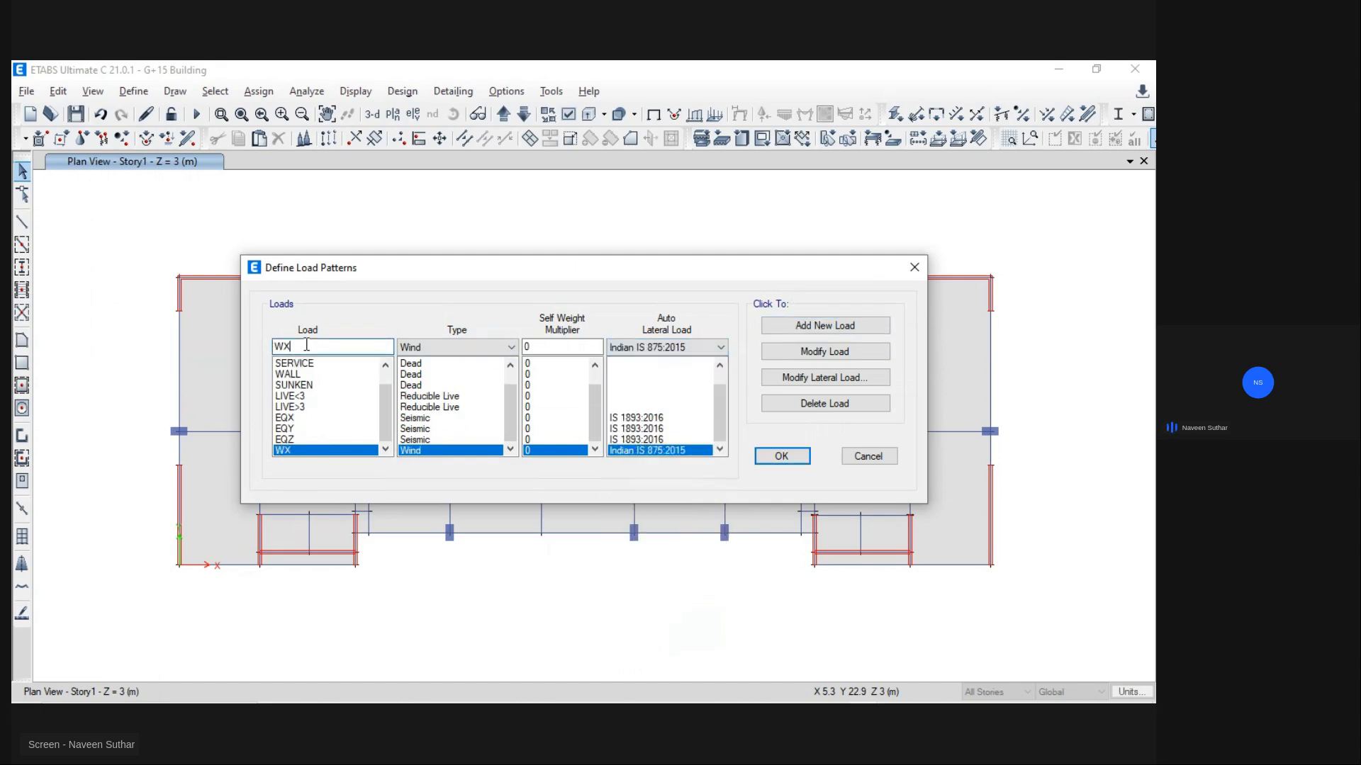
pyautogui.click(840, 328)
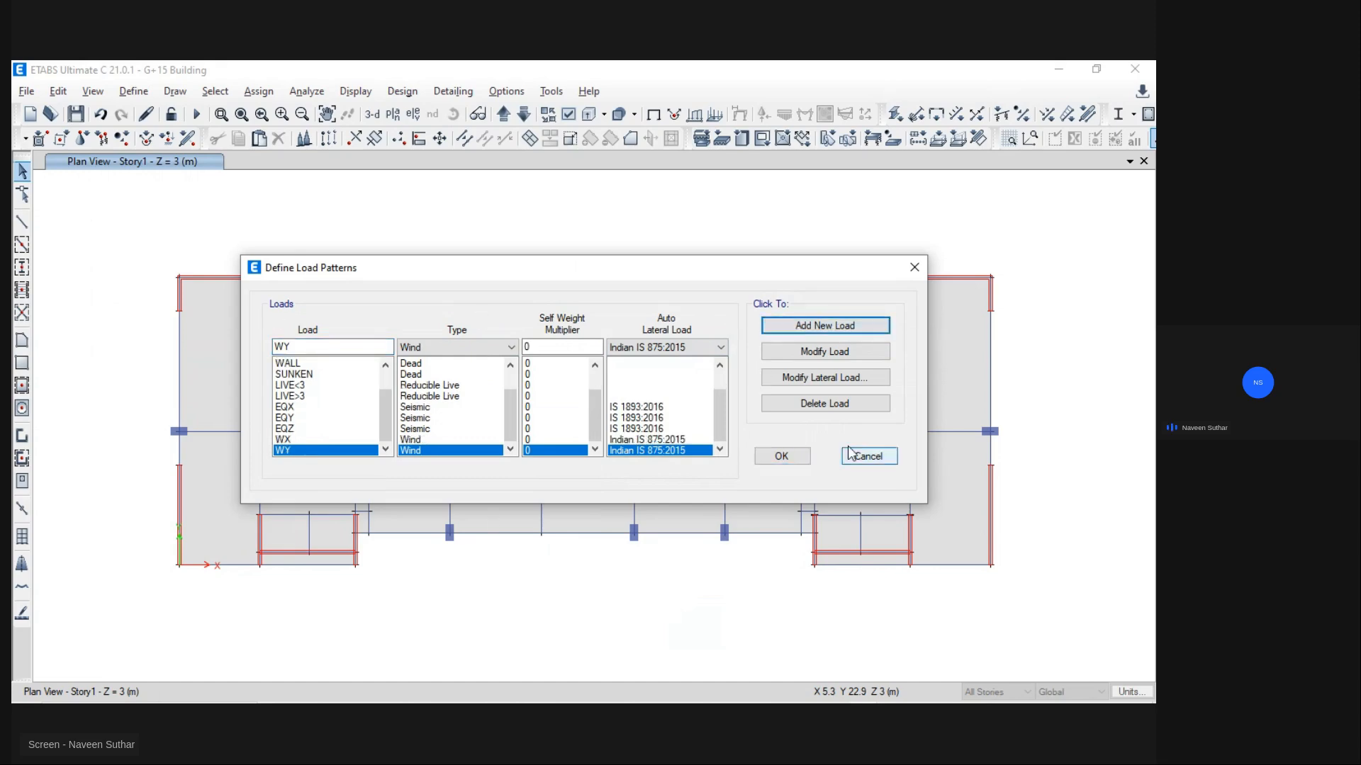
pyautogui.click(785, 457)
# Step: Consult the presentation's P-delta slide and set the preset P-Delta automation method in ETABS to Iterative - Based on Loads
pyautogui.hotkey('alt', 'Tab')
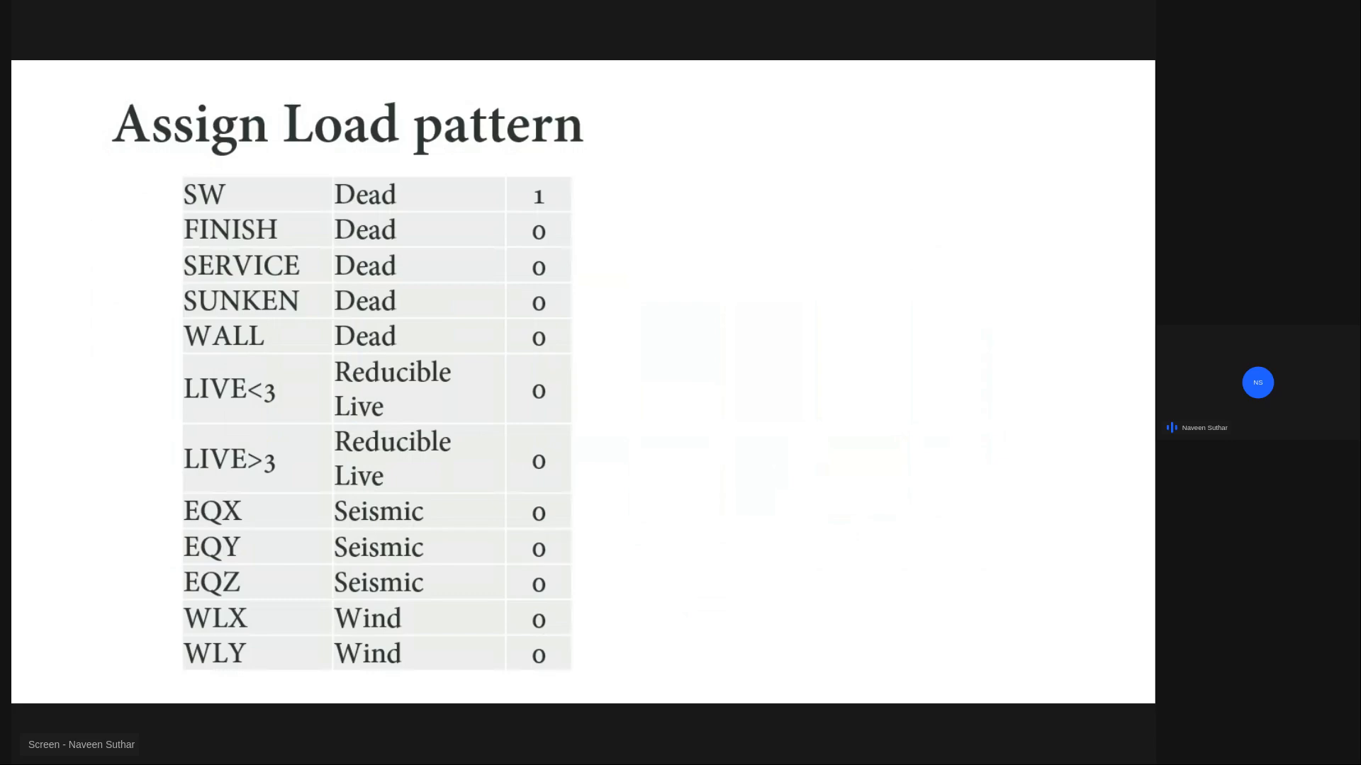
pyautogui.click(619, 250)
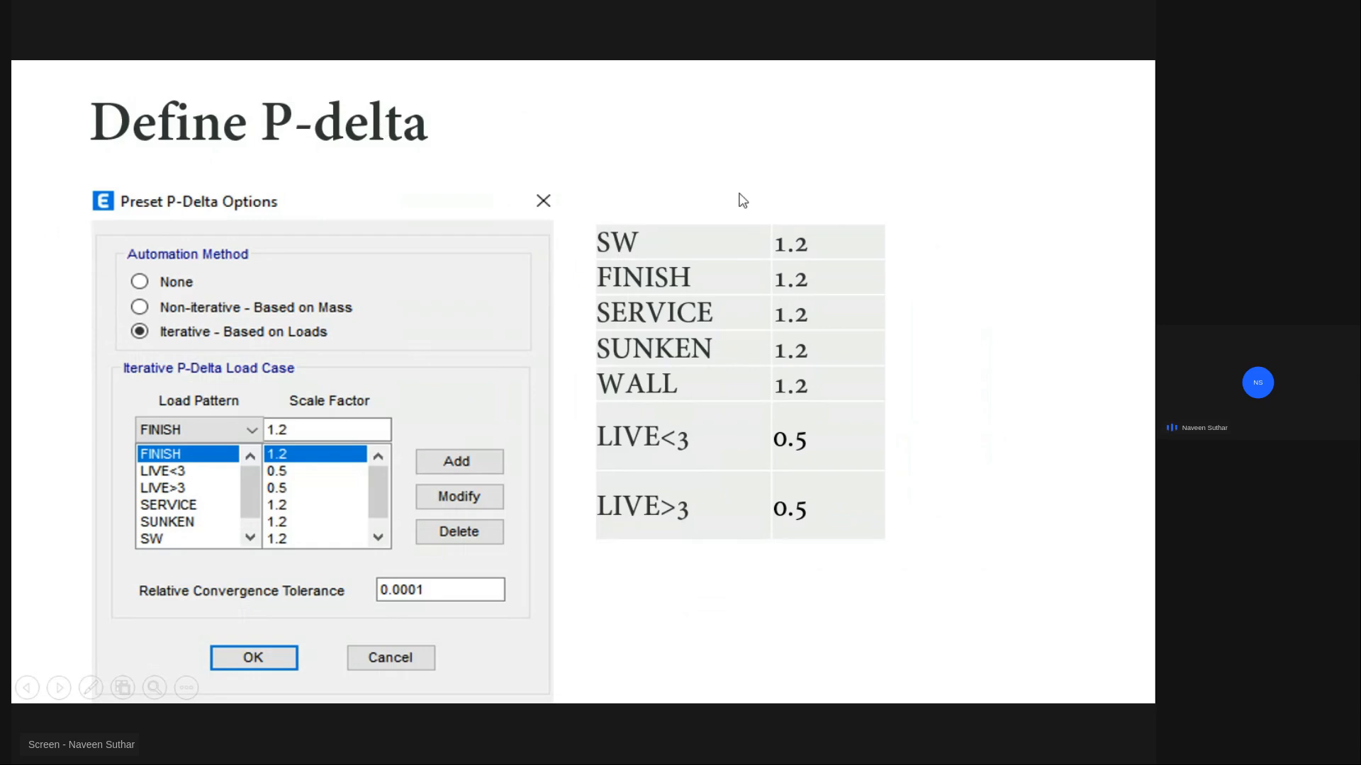
pyautogui.hotkey('alt', 'Tab')
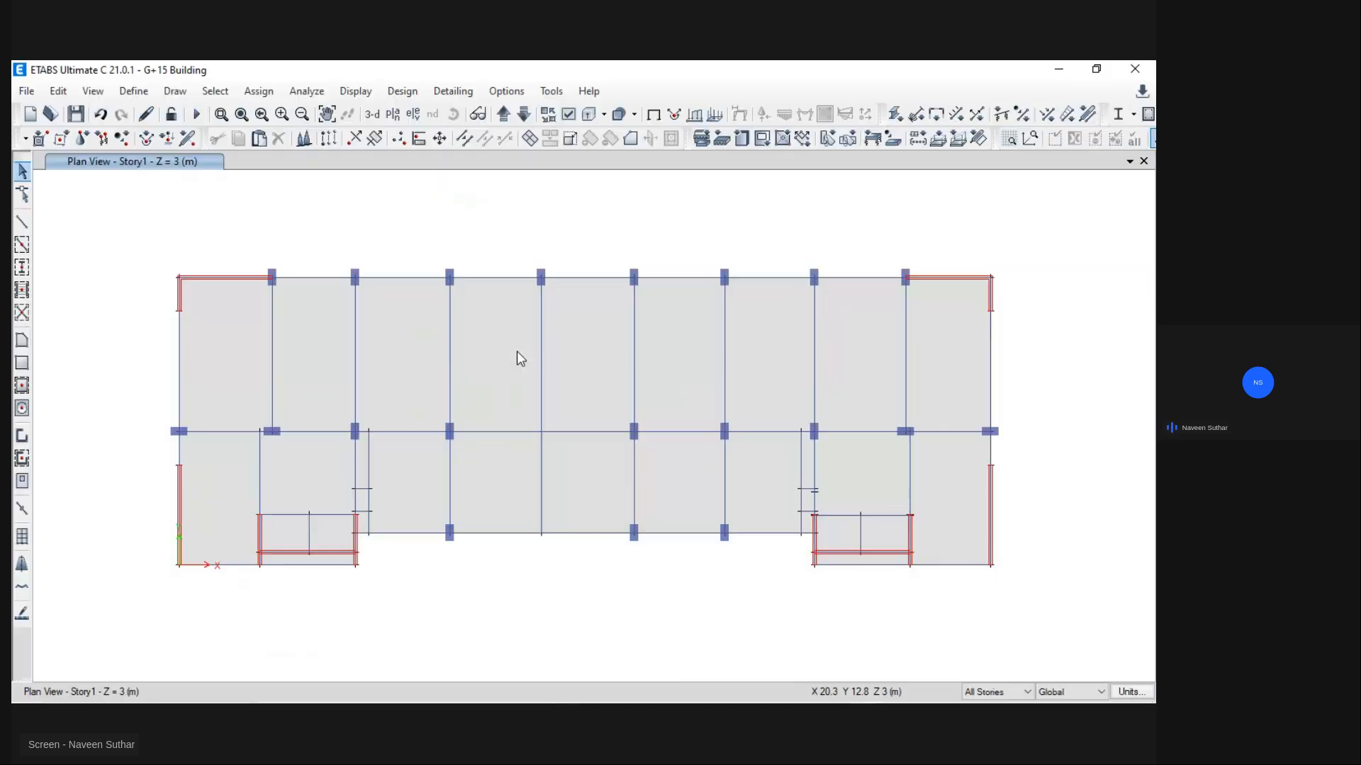
pyautogui.click(134, 90)
pyautogui.click(184, 414)
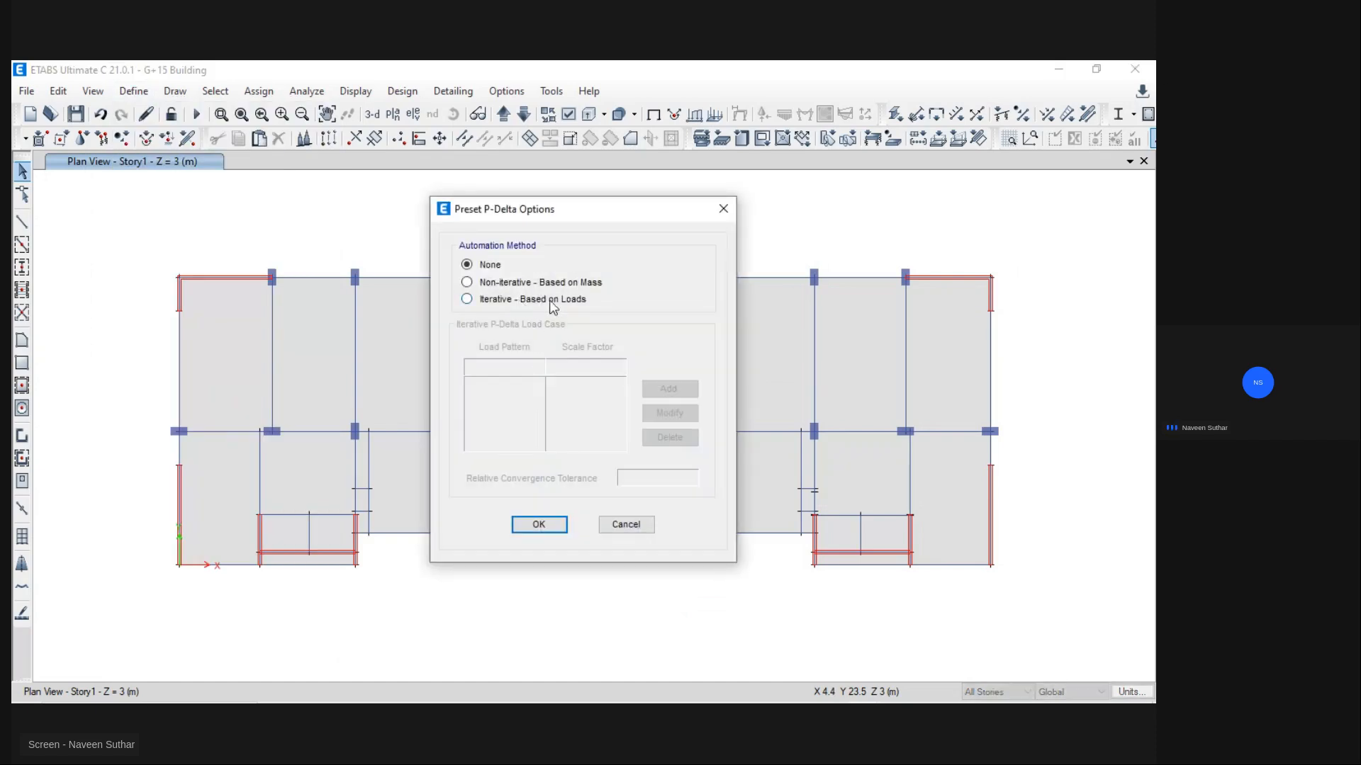
pyautogui.click(467, 299)
pyautogui.hotkey('alt', 'Tab')
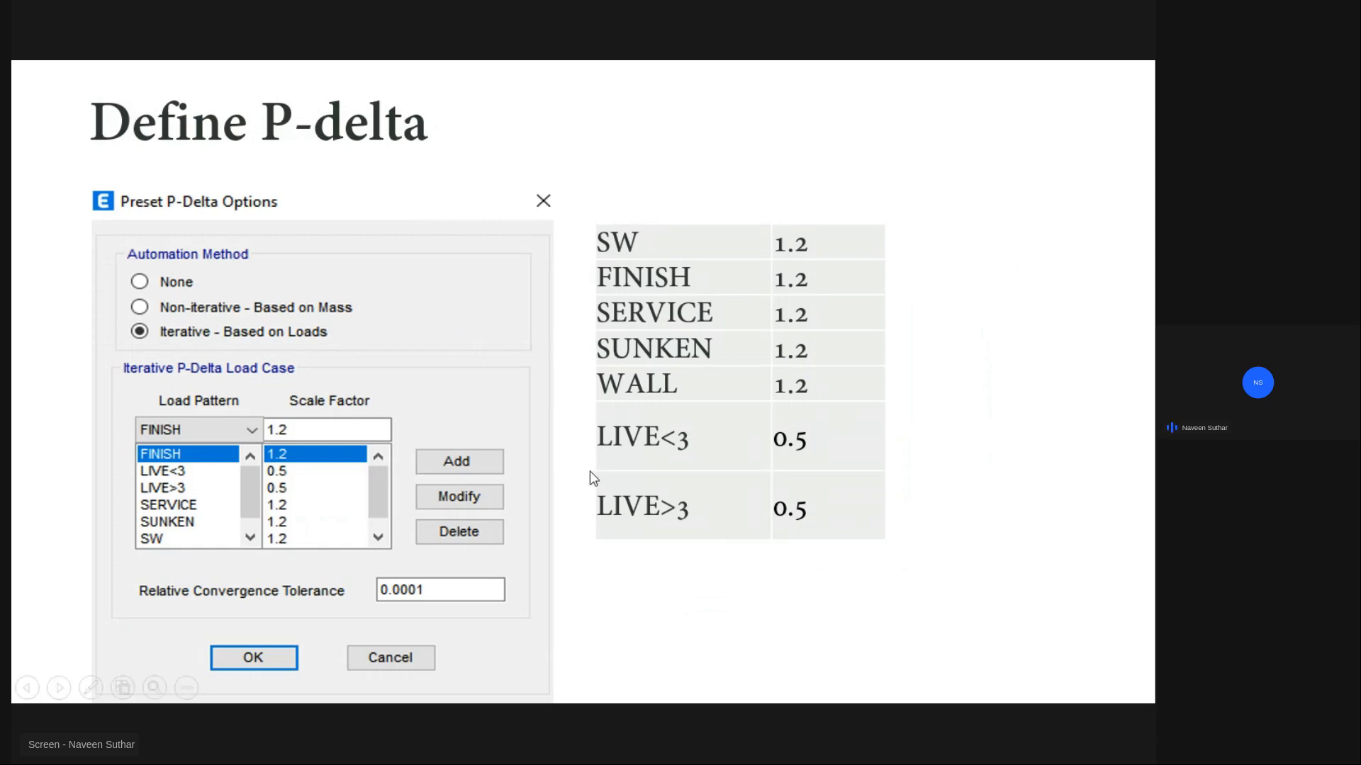
pyautogui.hotkey('alt', 'Tab')
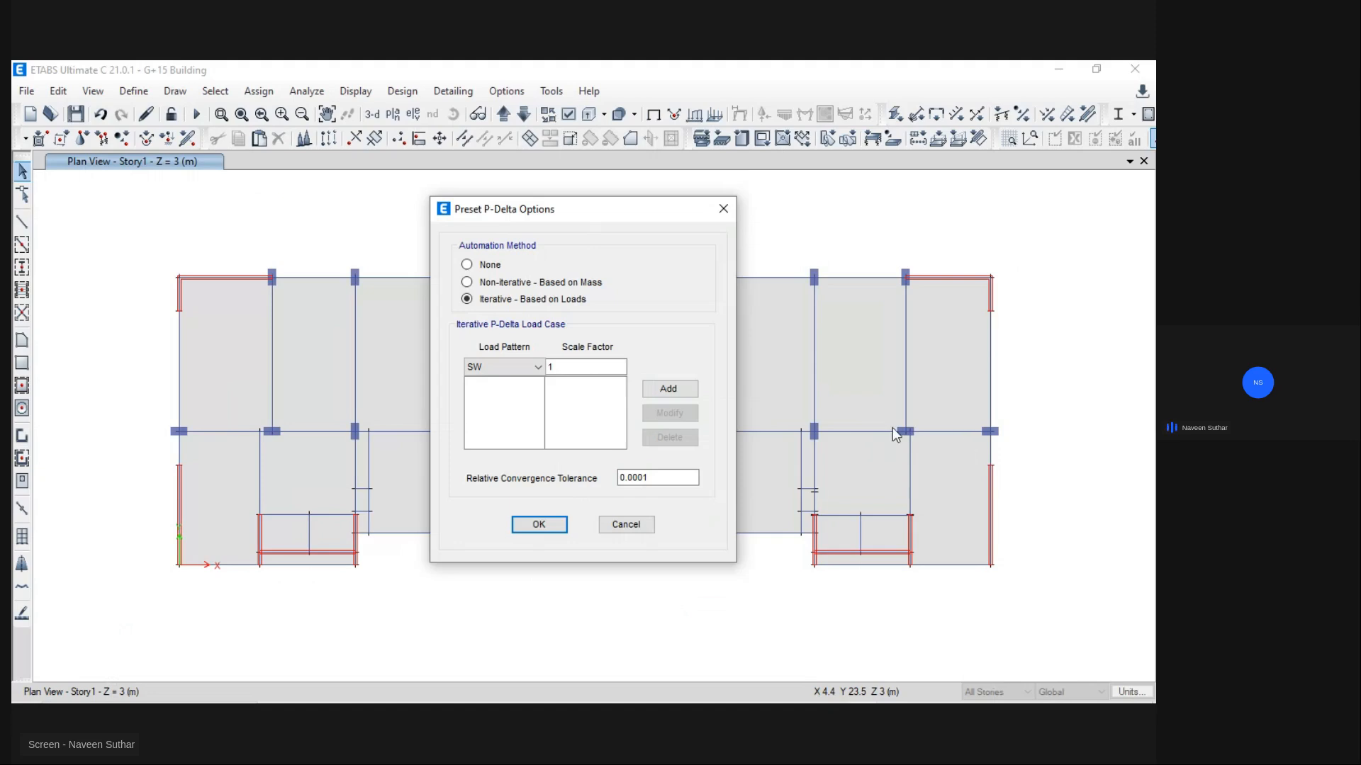
# Step: Add the SW and FINISH load patterns to the iterative P-Delta load case with a scale factor of 1.2 each
pyautogui.click(569, 368)
pyautogui.click(667, 388)
pyautogui.click(516, 368)
pyautogui.click(508, 394)
pyautogui.click(668, 388)
# Step: Add the SERVICE, WALL and SUNKEN load patterns to the P-Delta load case, each with scale factor 1.2
pyautogui.click(506, 368)
pyautogui.click(505, 407)
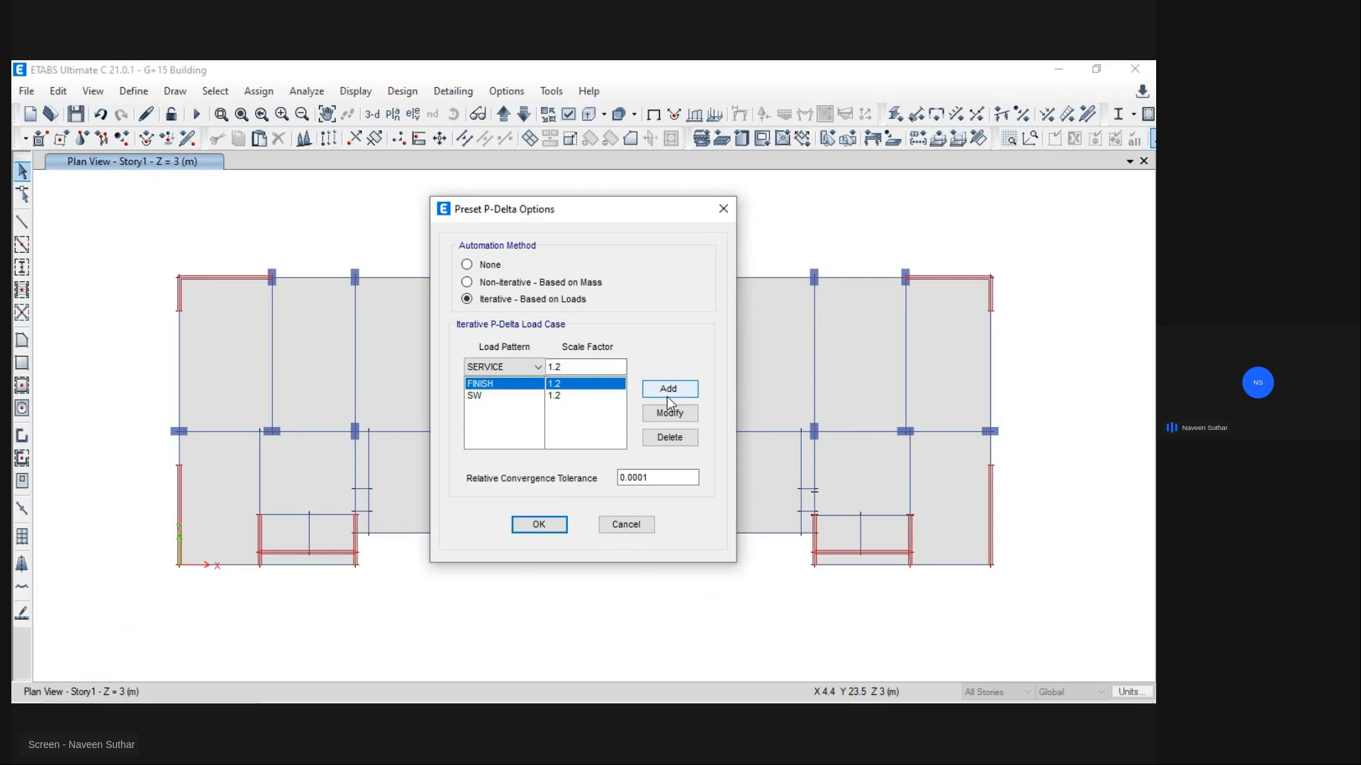
pyautogui.click(666, 390)
pyautogui.click(506, 368)
pyautogui.click(508, 418)
pyautogui.click(668, 389)
pyautogui.click(506, 367)
pyautogui.click(507, 429)
pyautogui.click(668, 389)
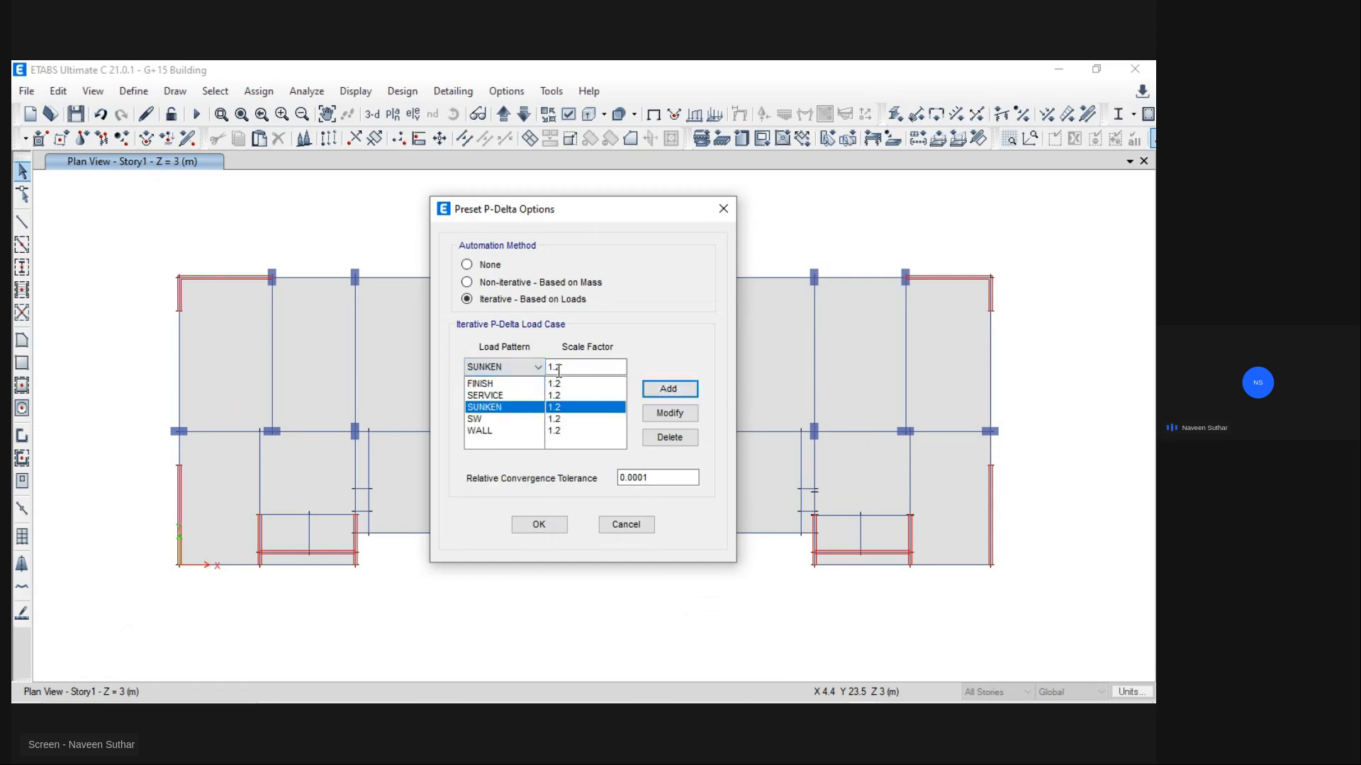
# Step: Add LIVE<3 and LIVE>3 to the P-Delta load case with scale factor 0.5 each and accept the P-Delta options
pyautogui.click(506, 368)
pyautogui.click(506, 441)
pyautogui.doubleClick(556, 368)
pyautogui.write('0.5')
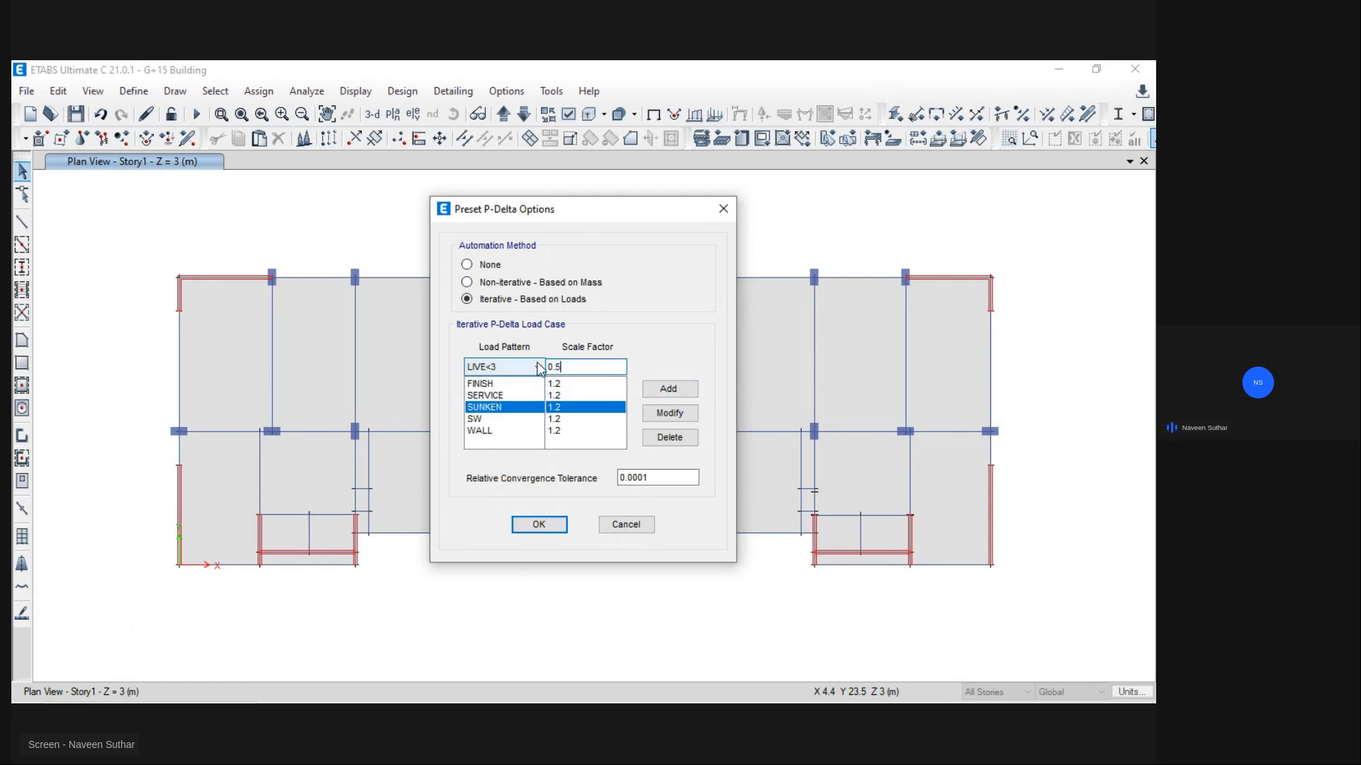
pyautogui.click(668, 389)
pyautogui.click(506, 368)
pyautogui.click(506, 453)
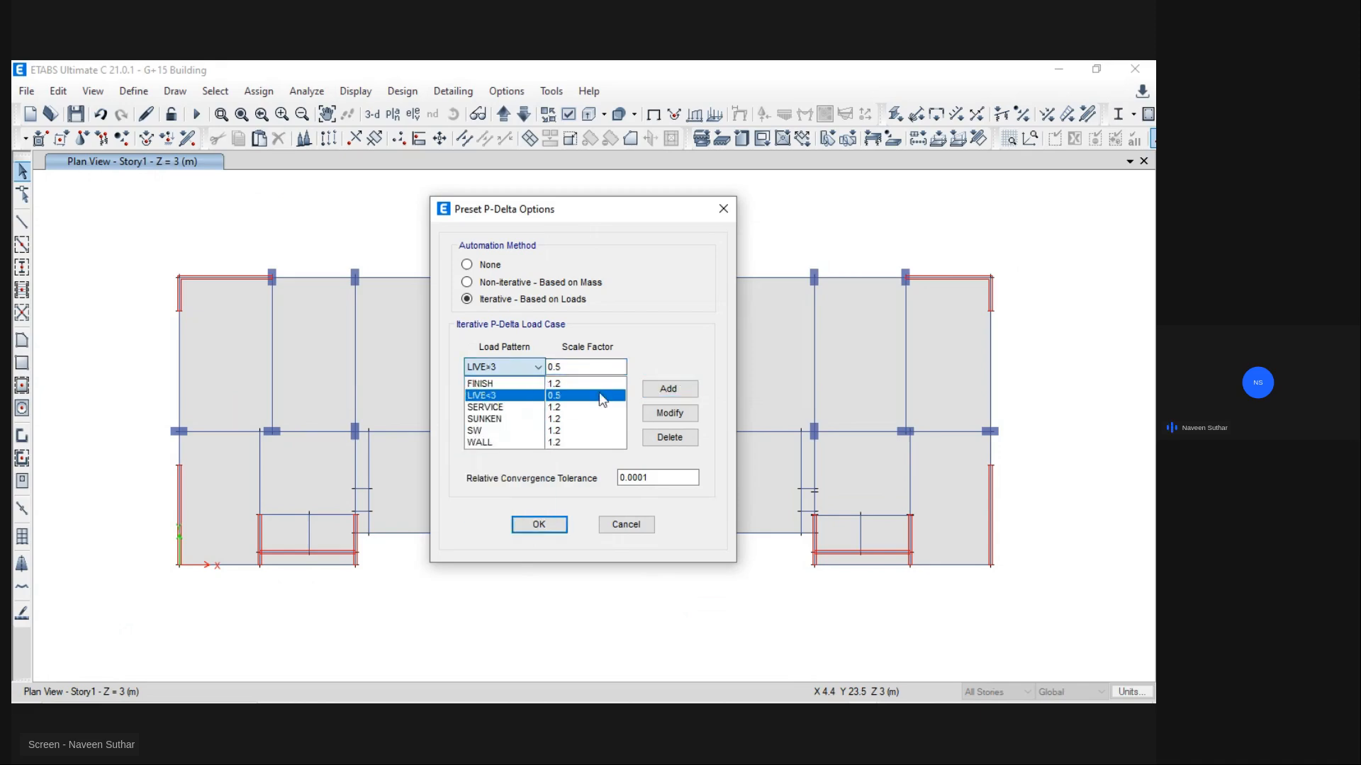
pyautogui.click(669, 389)
pyautogui.click(540, 526)
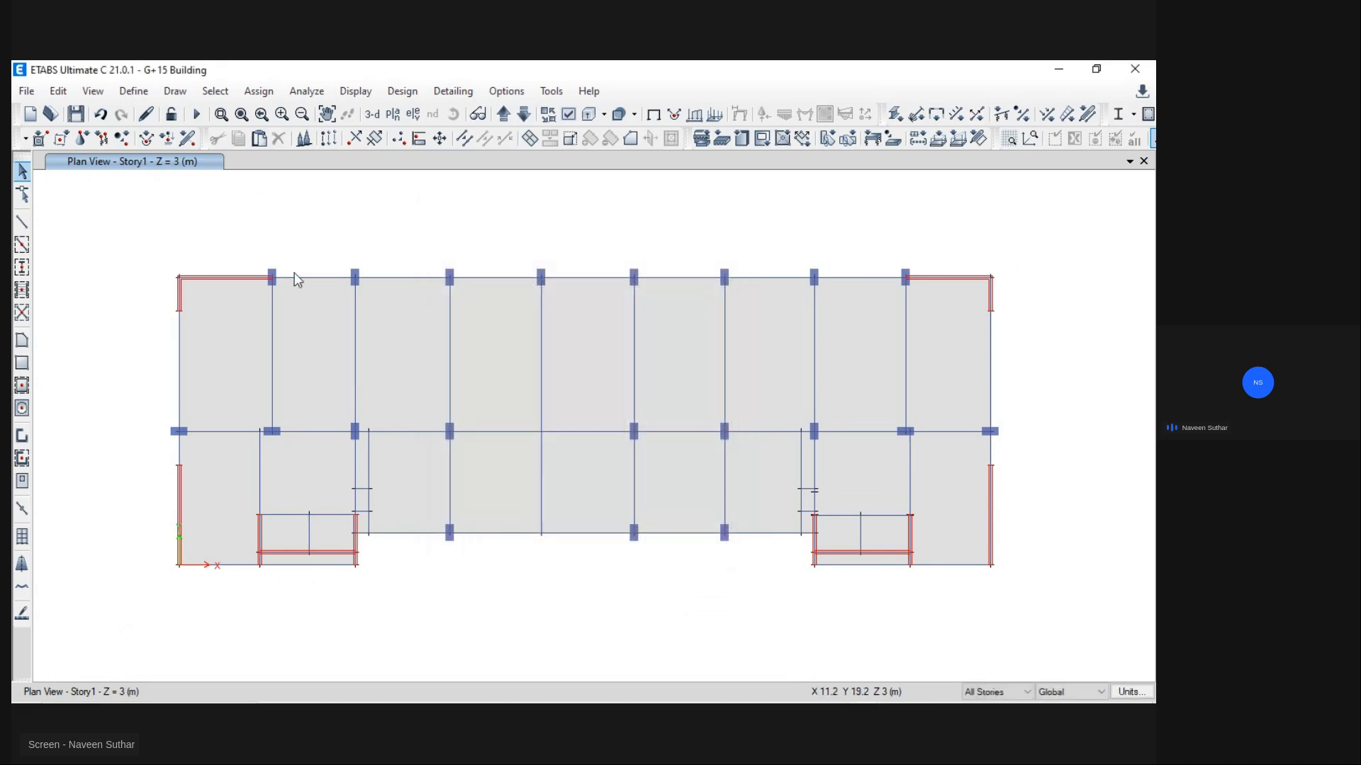
# Step: Check the mass source settings and load pattern multipliers on the presentation's next slide, and return to ETABS
pyautogui.hotkey('alt', 'Tab')
pyautogui.click(355, 335)
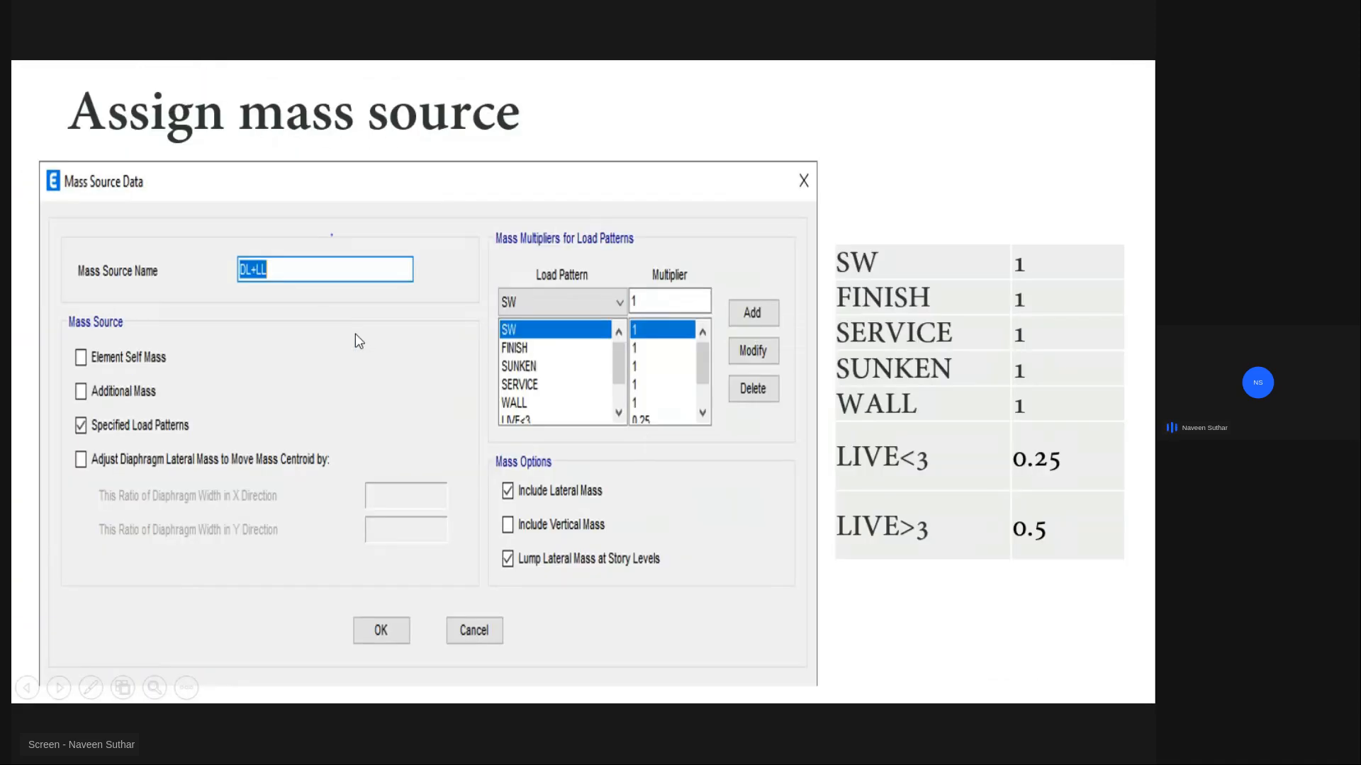
pyautogui.hotkey('alt', 'Tab')
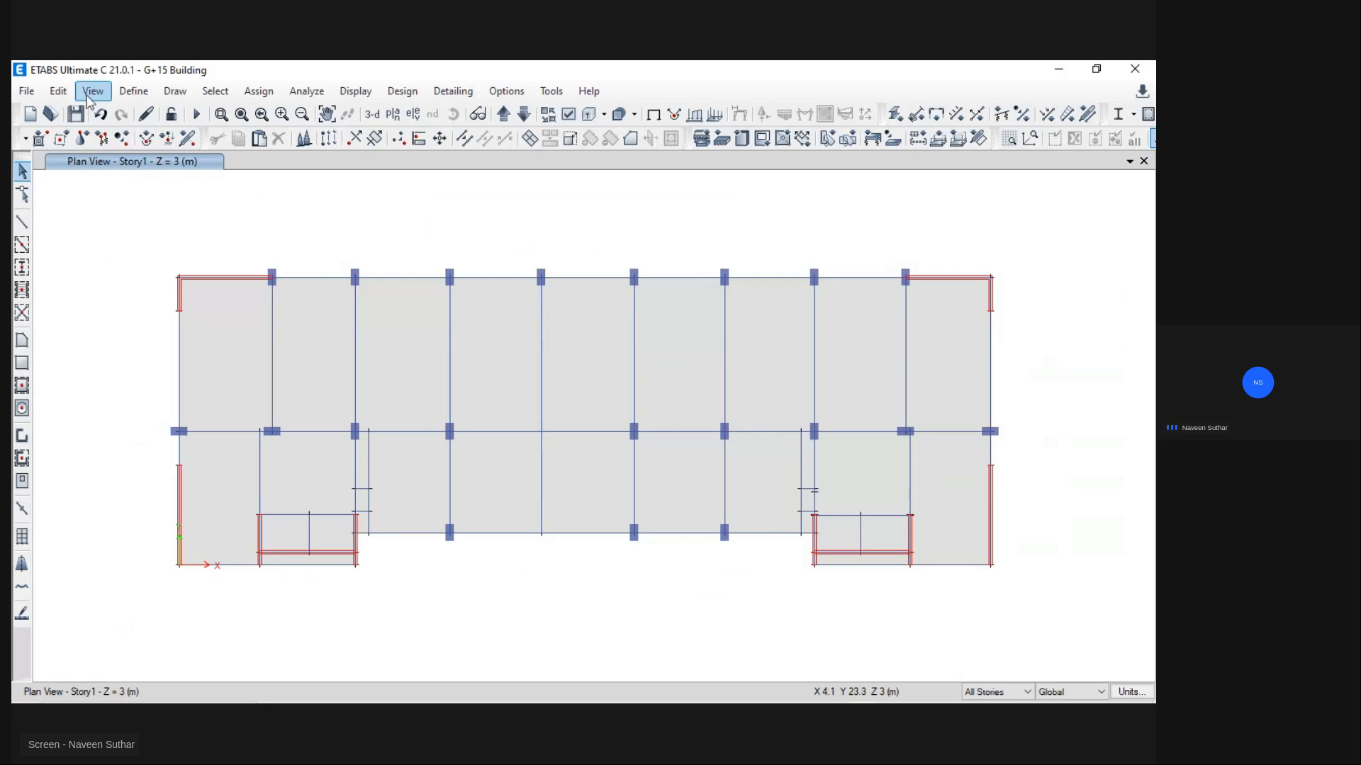
# Step: Open the existing mass source for modification and base it only on specified load patterns, excluding element self mass and additional mass
pyautogui.click(132, 91)
pyautogui.click(223, 390)
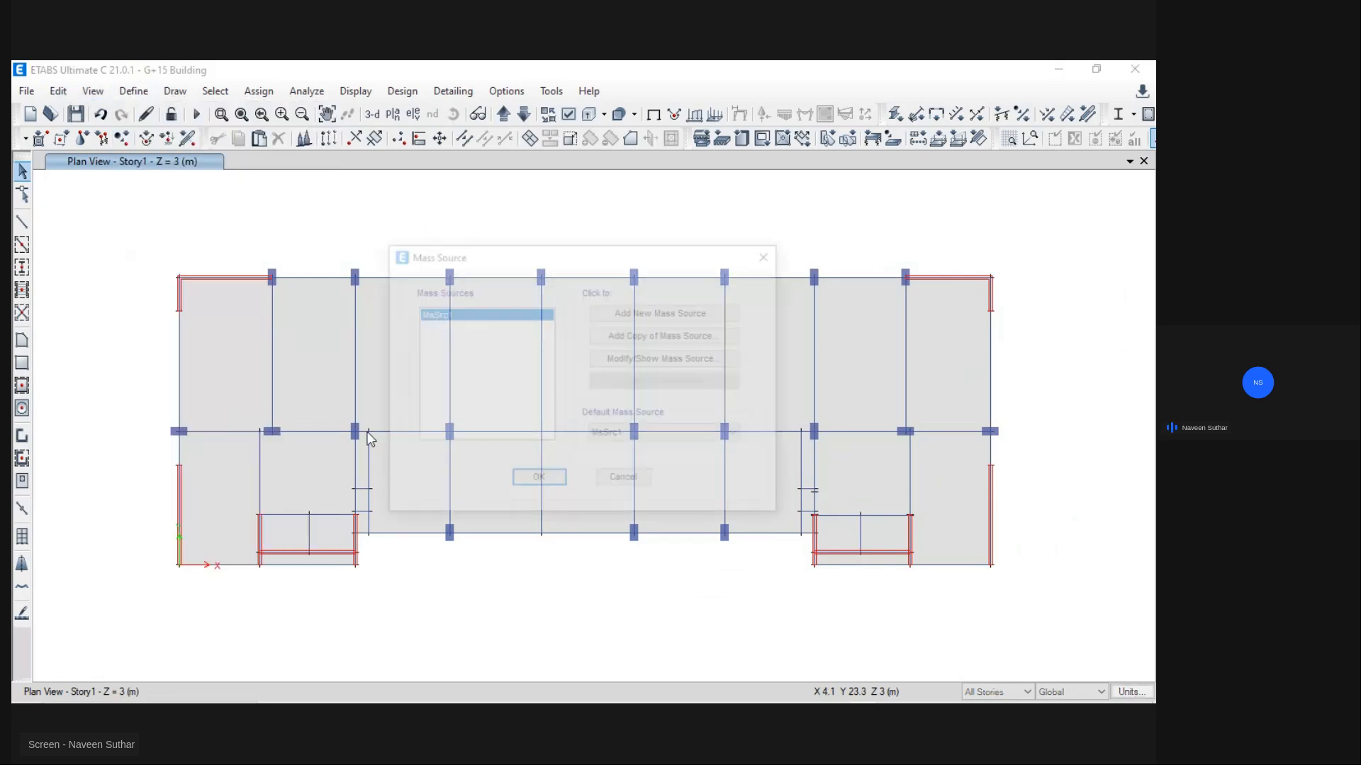
pyautogui.click(663, 363)
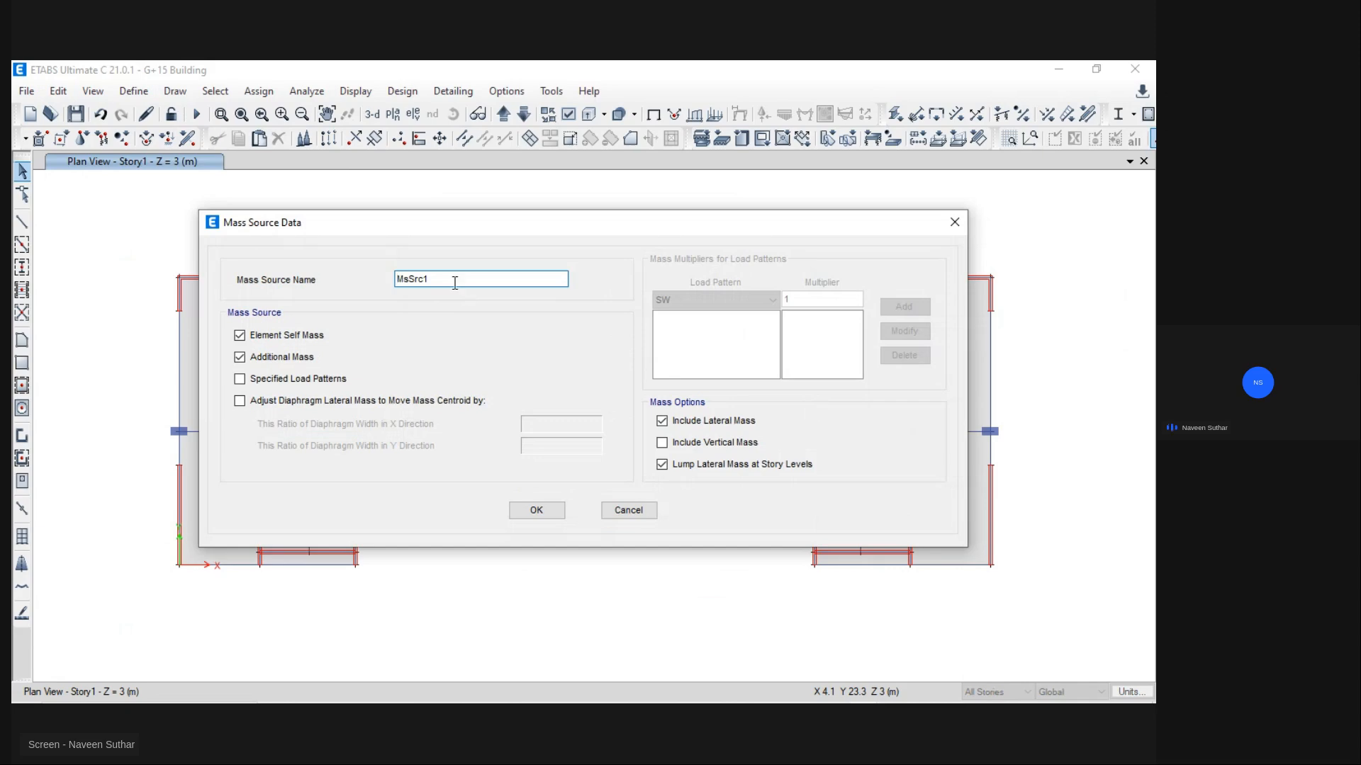
pyautogui.click(239, 336)
pyautogui.click(240, 357)
pyautogui.click(240, 379)
# Step: Name the mass source (D+L)V and include vertical mass in its mass options
pyautogui.moveTo(435, 282); pyautogui.dragTo(362, 276)
pyautogui.write('D')
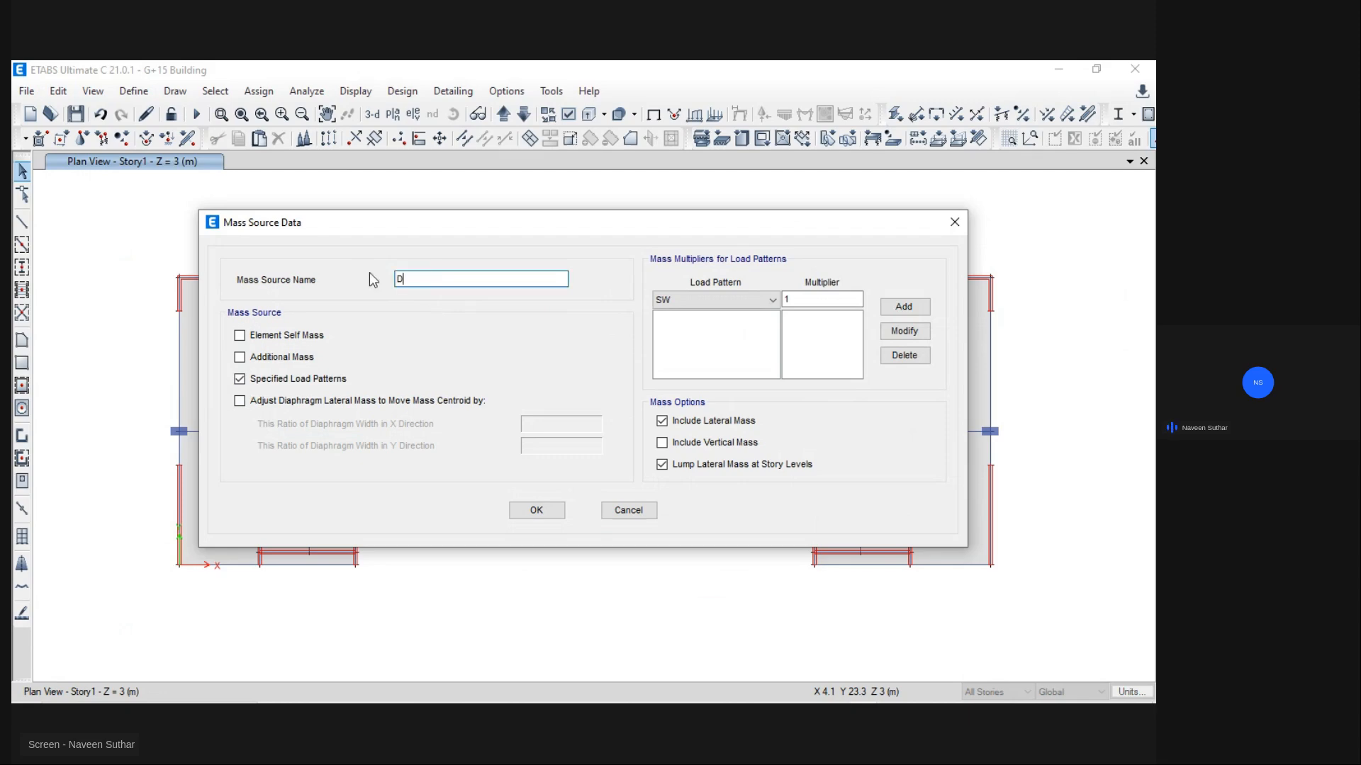
pyautogui.write('+L)')
pyautogui.press('Home')
pyautogui.write('(')
pyautogui.press('End')
pyautogui.write('V')
pyautogui.moveTo(422, 279); pyautogui.dragTo(424, 277)
pyautogui.click(665, 445)
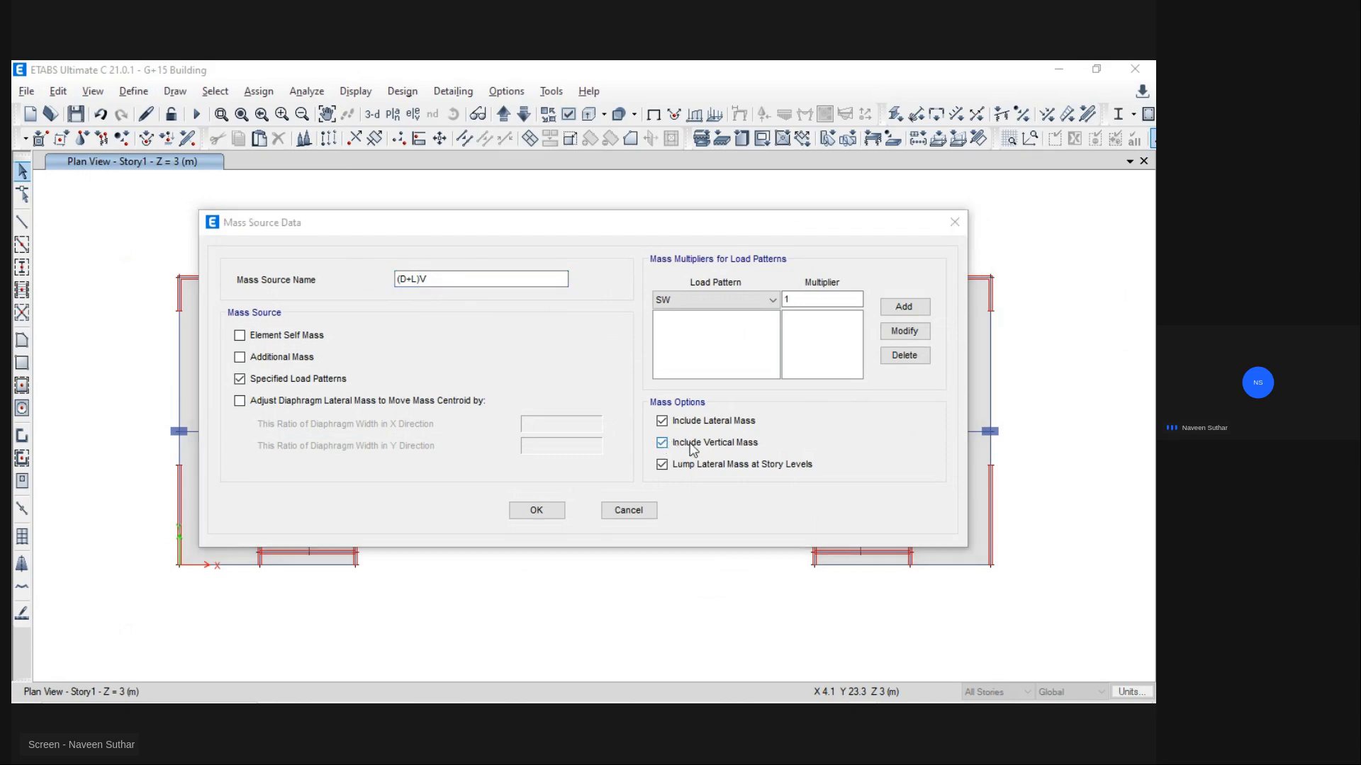
# Step: Check the multipliers on the presentation slide and add SW, FINISH and SERVICE to the mass source with multiplier 1 each
pyautogui.hotkey('alt', 'Tab')
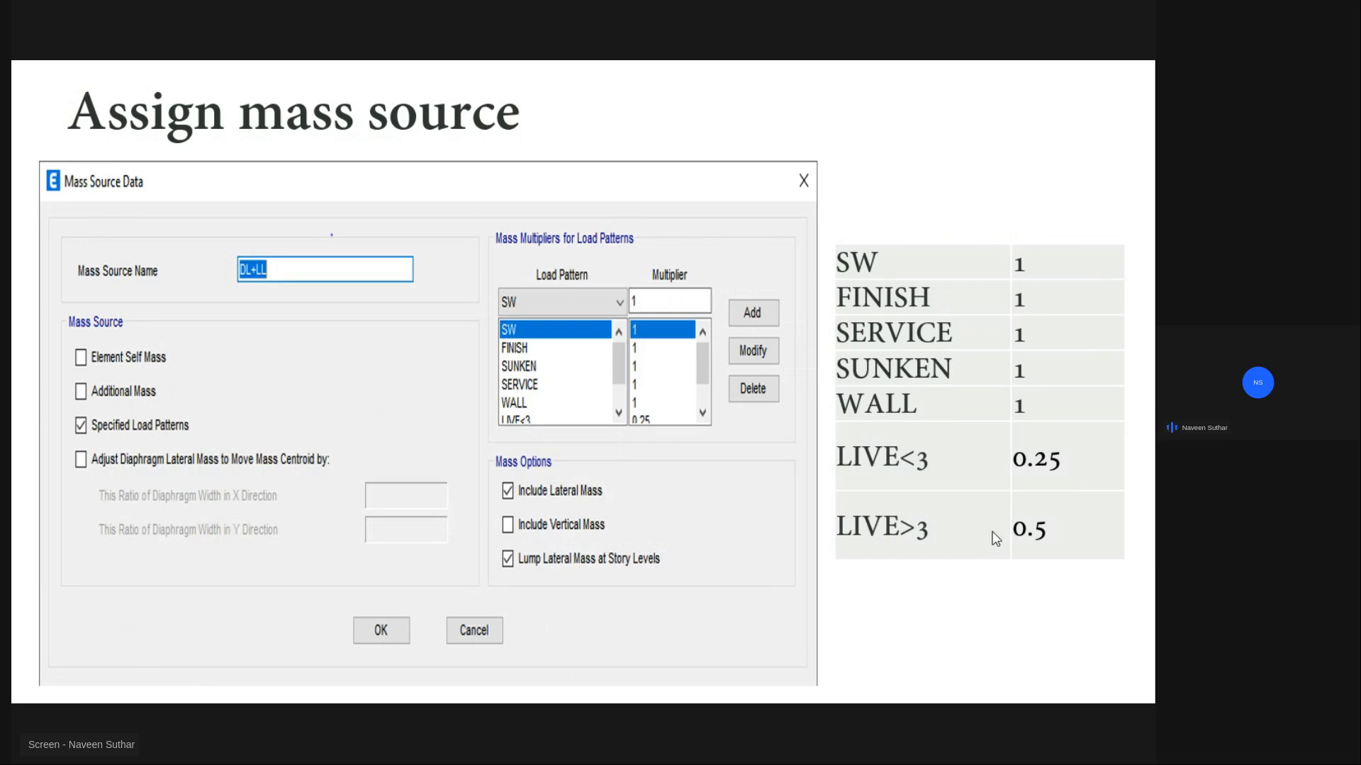
pyautogui.hotkey('alt', 'Tab')
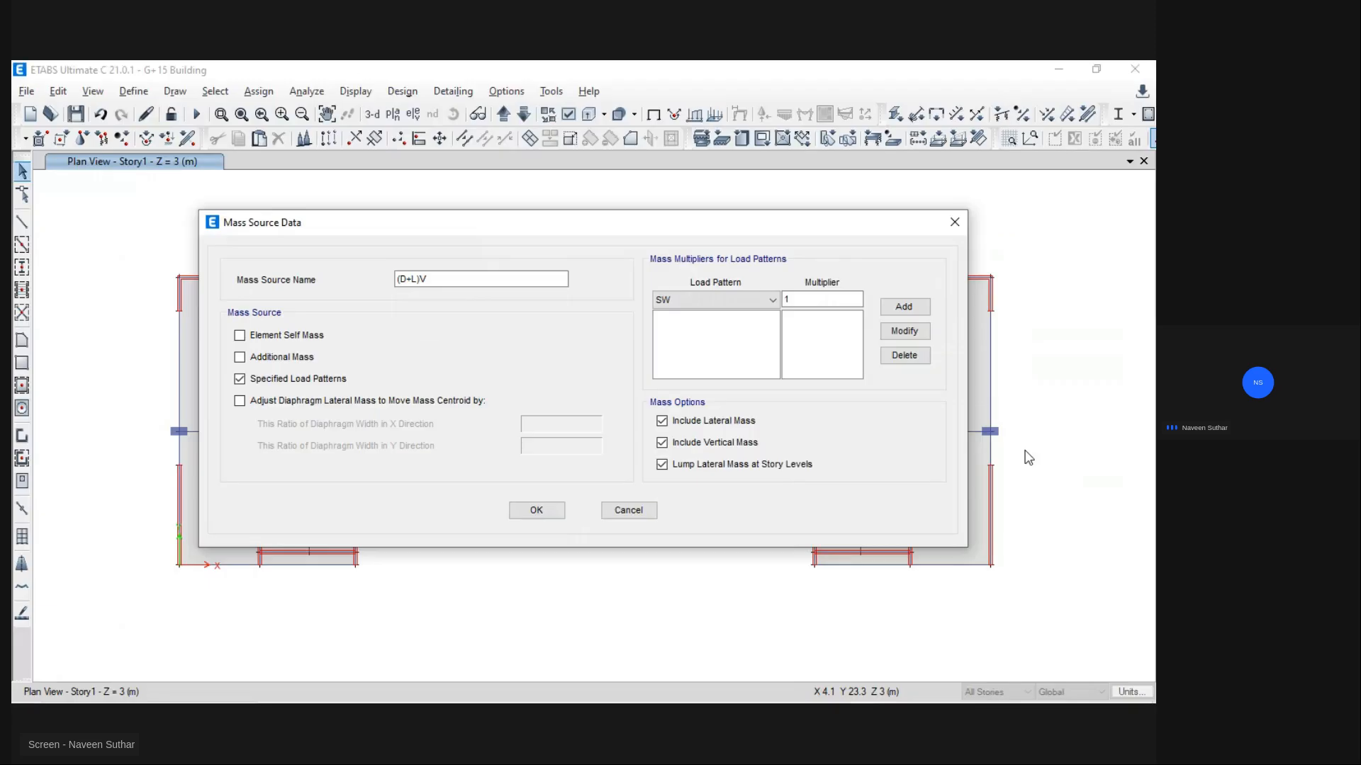
pyautogui.click(913, 312)
pyautogui.click(772, 300)
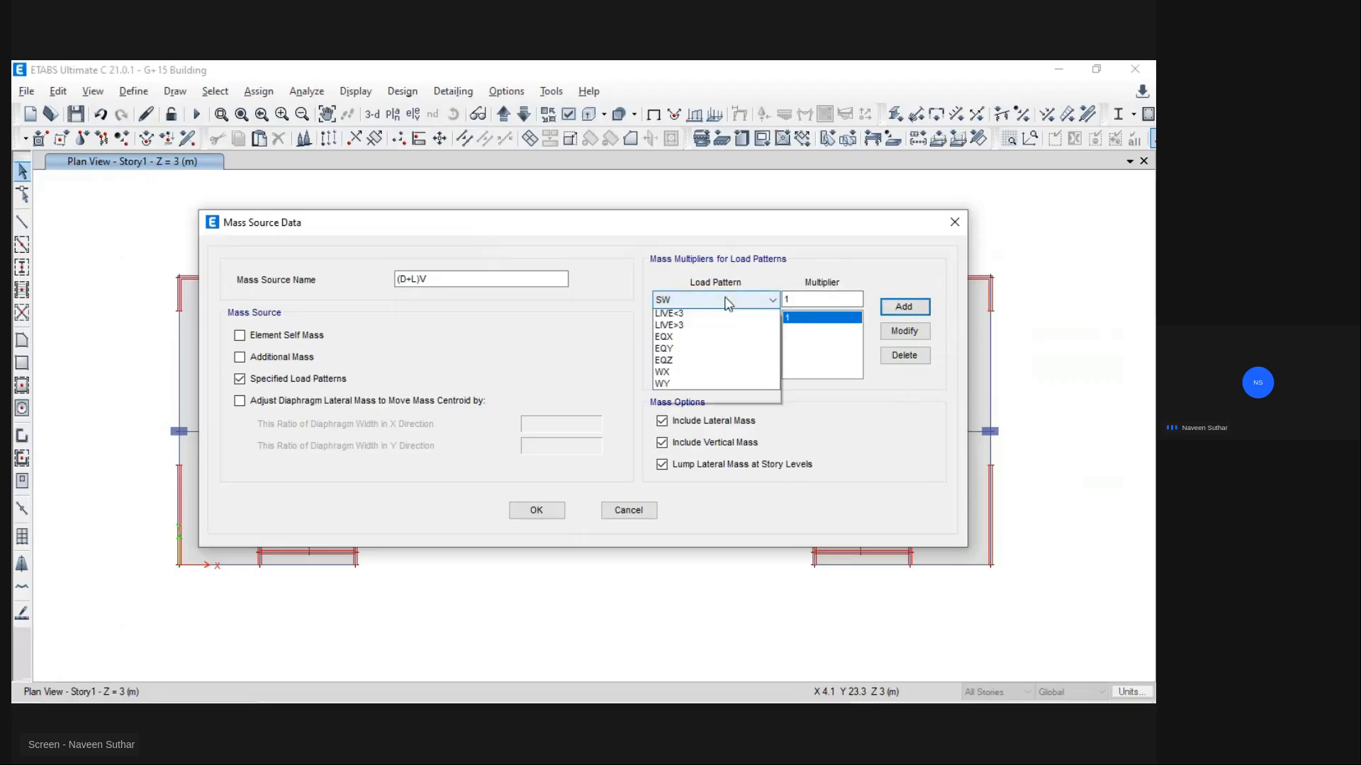
pyautogui.click(712, 337)
pyautogui.click(904, 307)
pyautogui.click(752, 300)
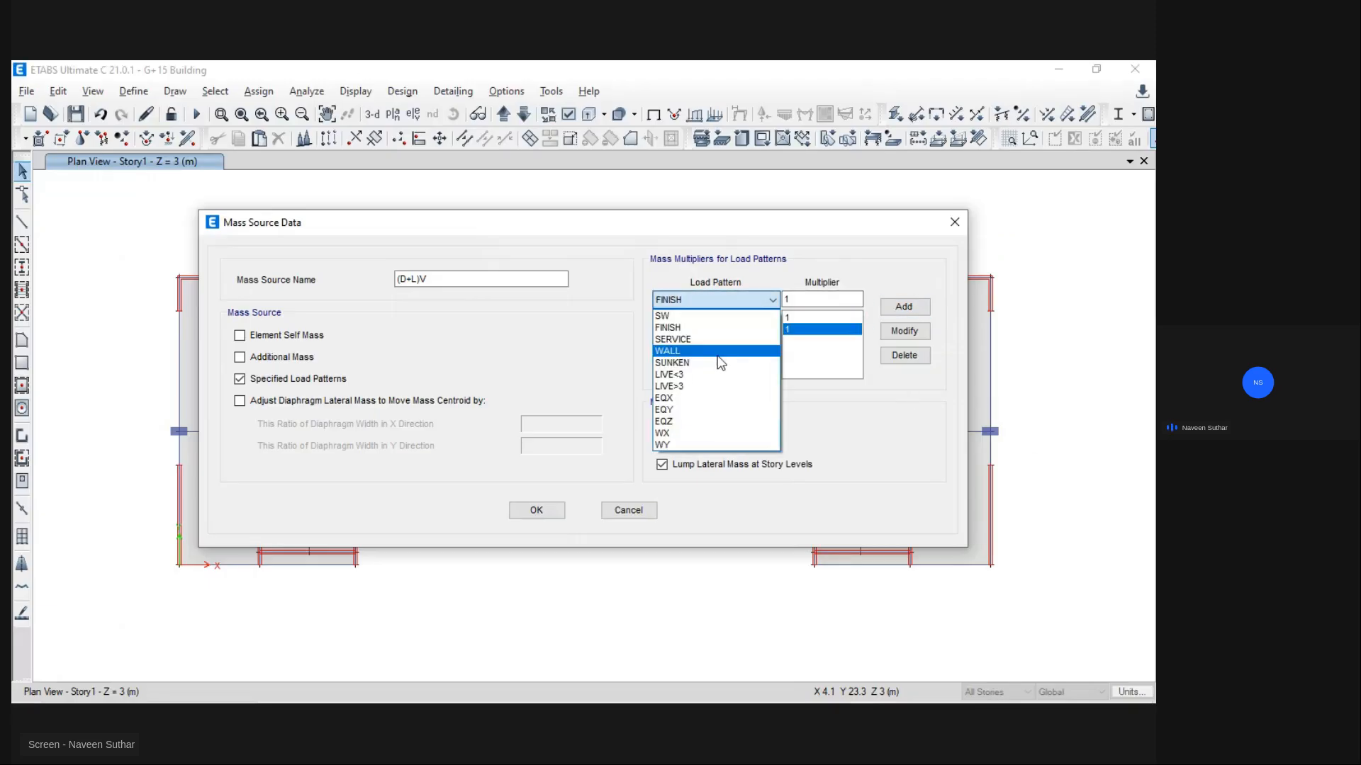
pyautogui.click(712, 349)
pyautogui.click(903, 307)
# Step: Add the WALL and SUNKEN load patterns to the mass source with multiplier 1 each
pyautogui.click(744, 300)
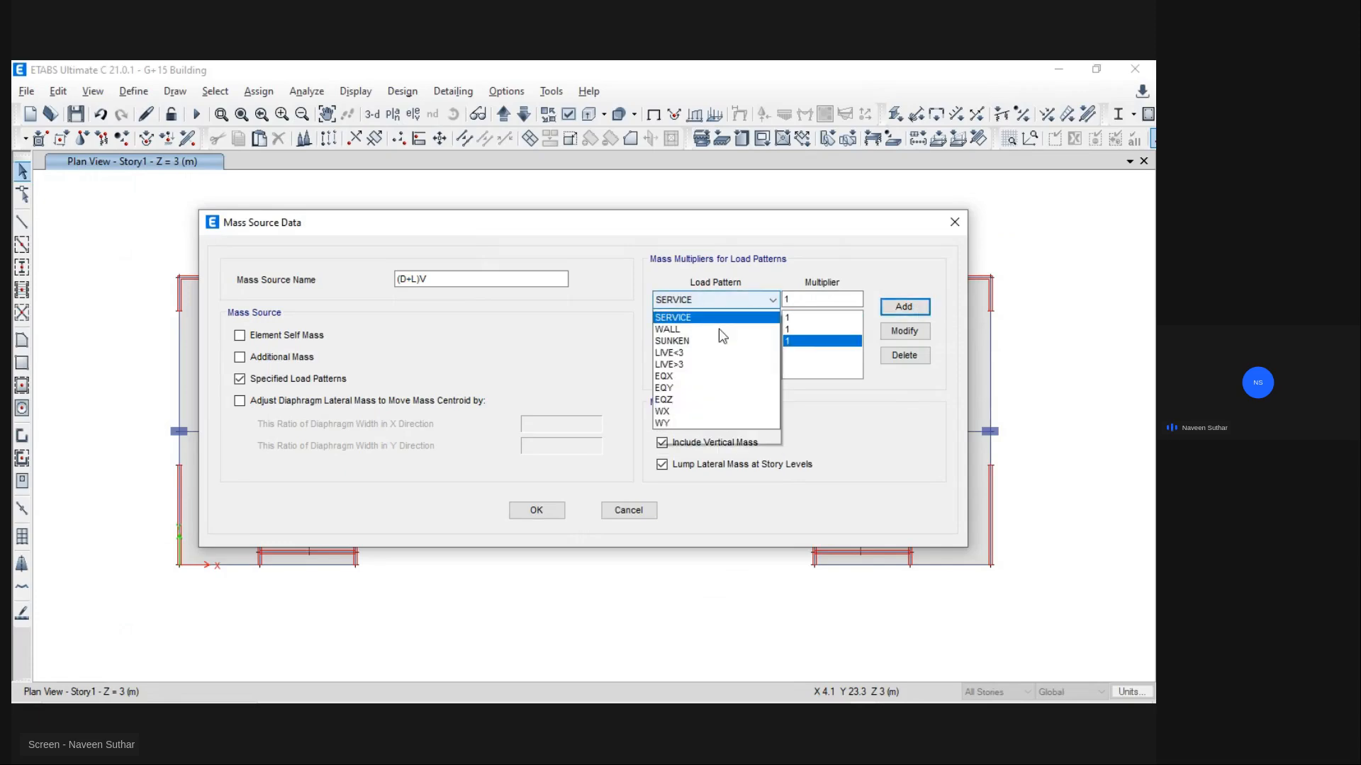
pyautogui.click(708, 355)
pyautogui.click(904, 307)
pyautogui.click(748, 301)
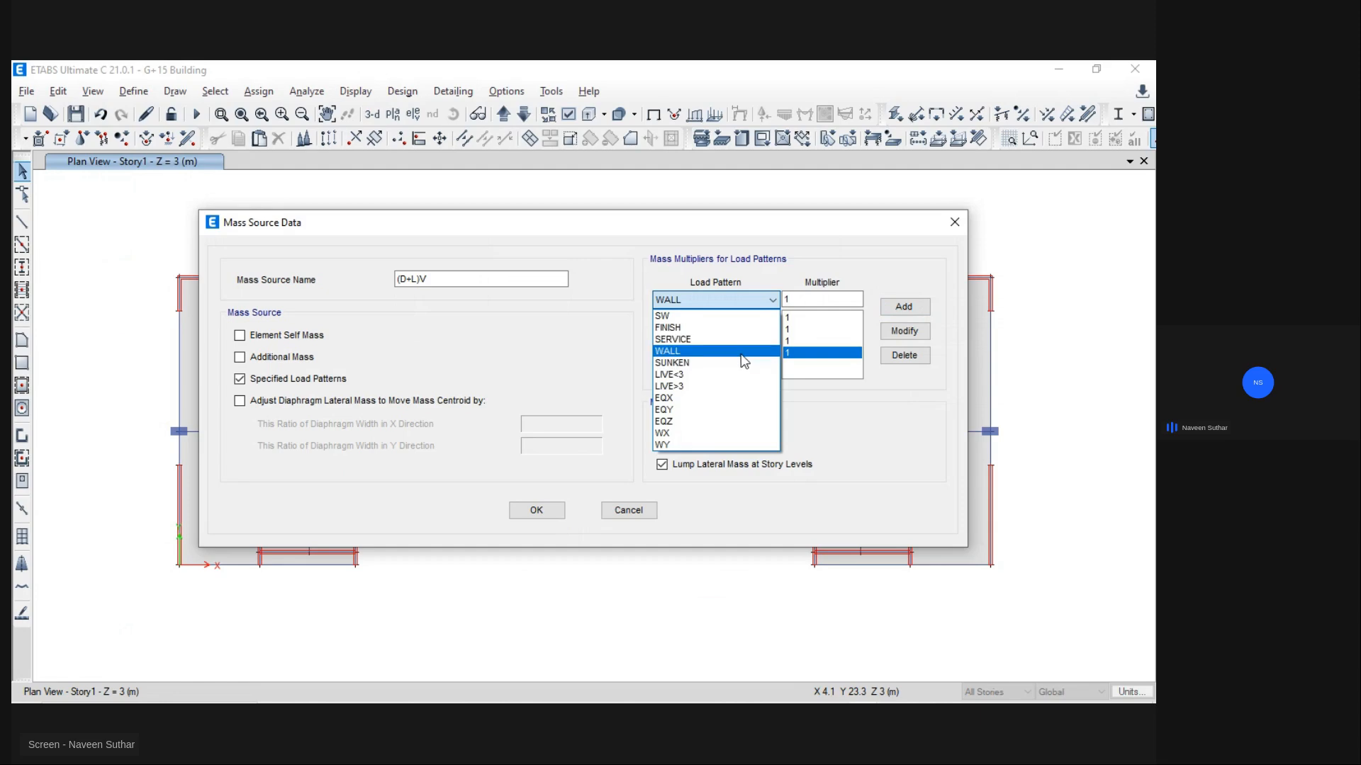
pyautogui.click(709, 365)
pyautogui.click(904, 307)
# Step: Add the LIVE<3 load pattern to the mass source with multiplier 0.25
pyautogui.click(753, 303)
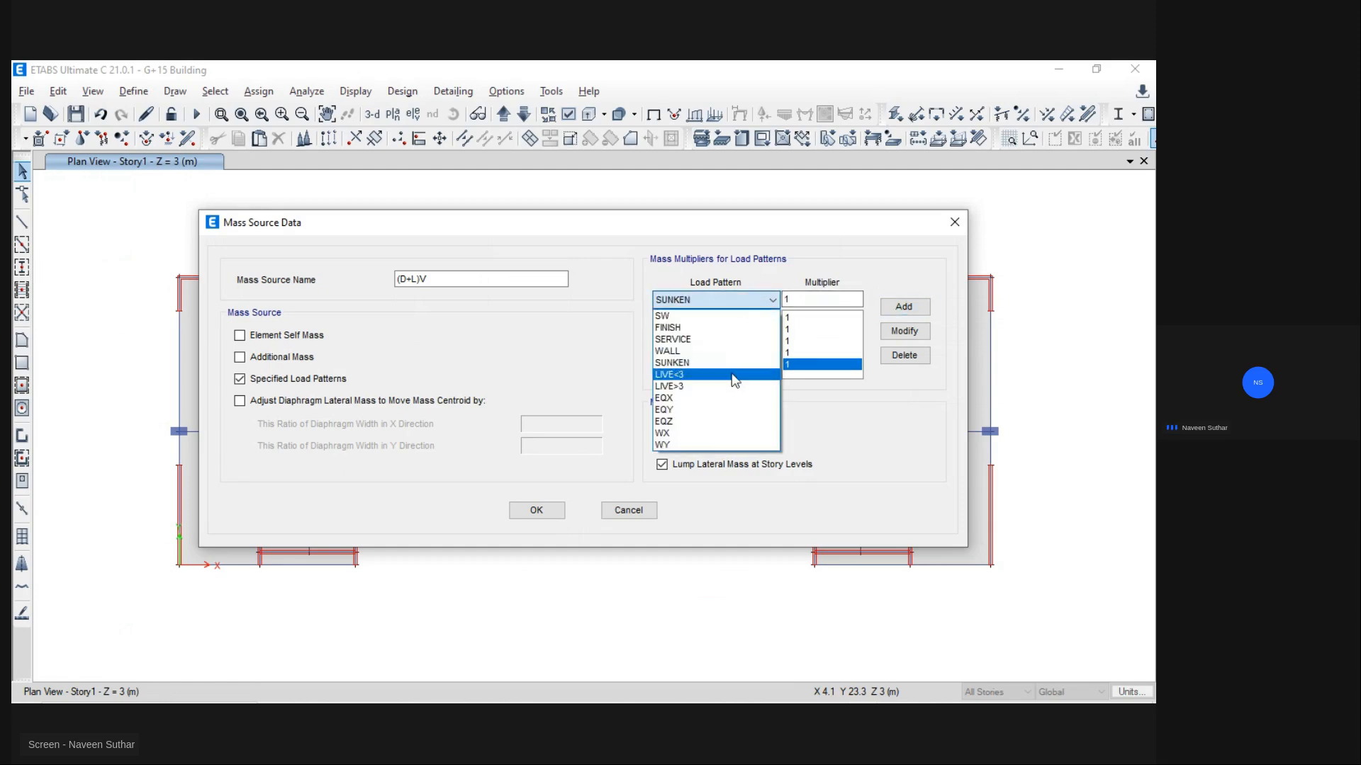
pyautogui.click(735, 376)
pyautogui.press('Tab')
pyautogui.write('0.')
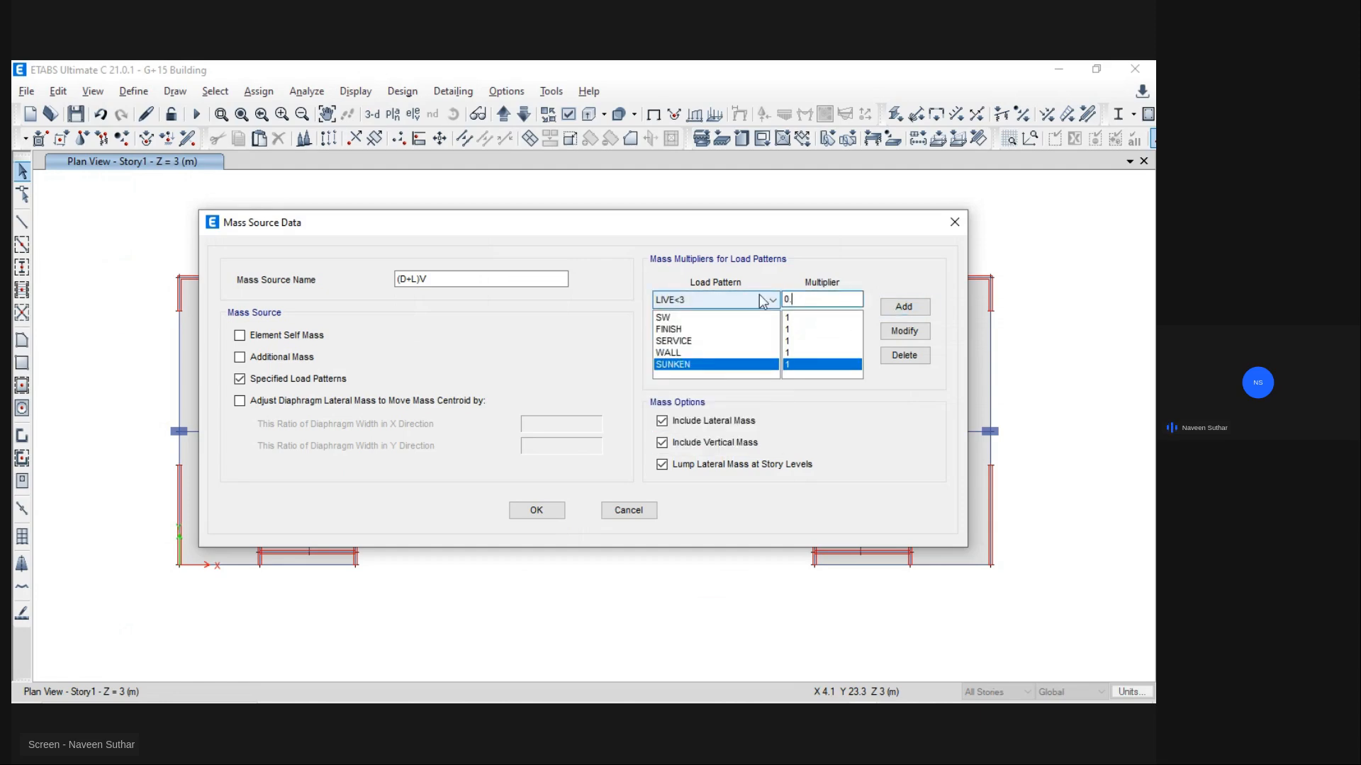
pyautogui.write('25')
pyautogui.click(903, 307)
# Step: Add the LIVE>3 load pattern with multiplier 0.5 and accept the mass source definition
pyautogui.click(729, 300)
pyautogui.click(699, 386)
pyautogui.doubleClick(814, 300)
pyautogui.write('0.5')
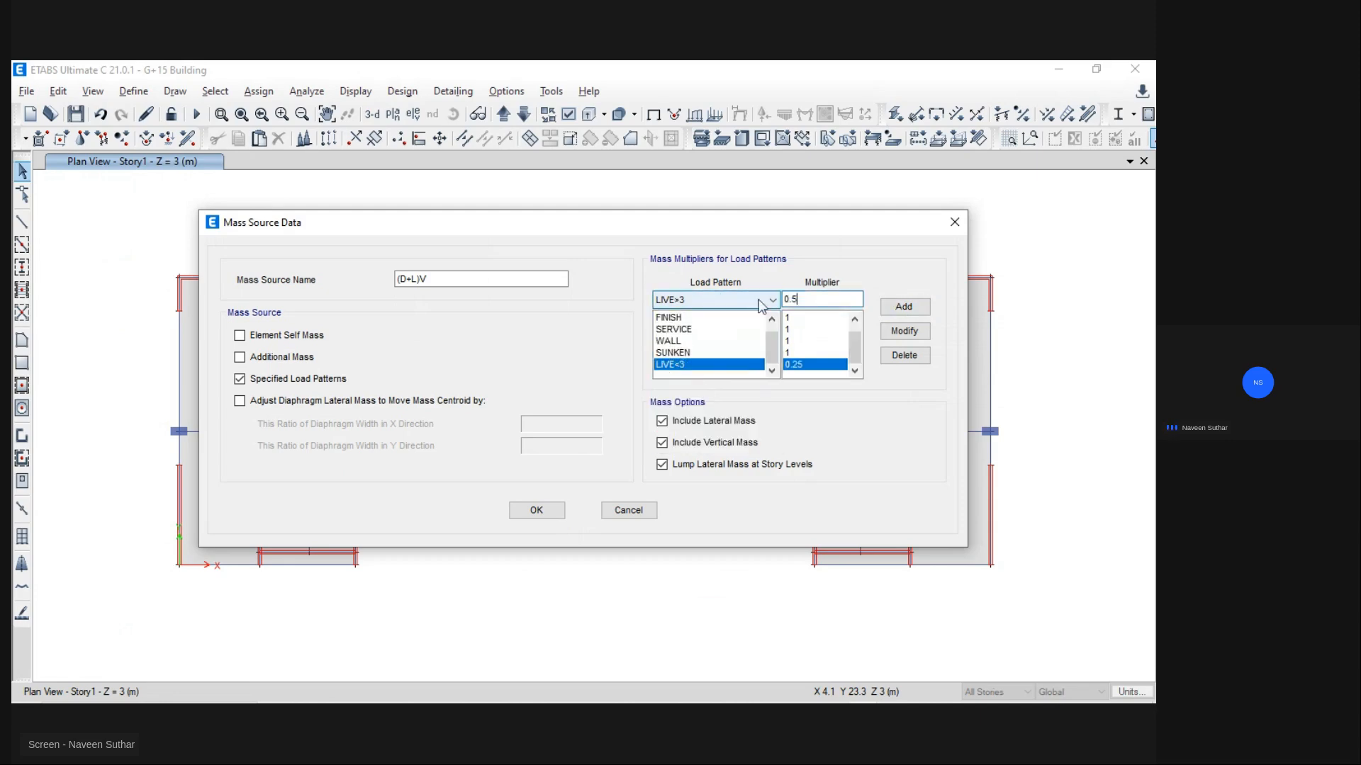
pyautogui.click(903, 307)
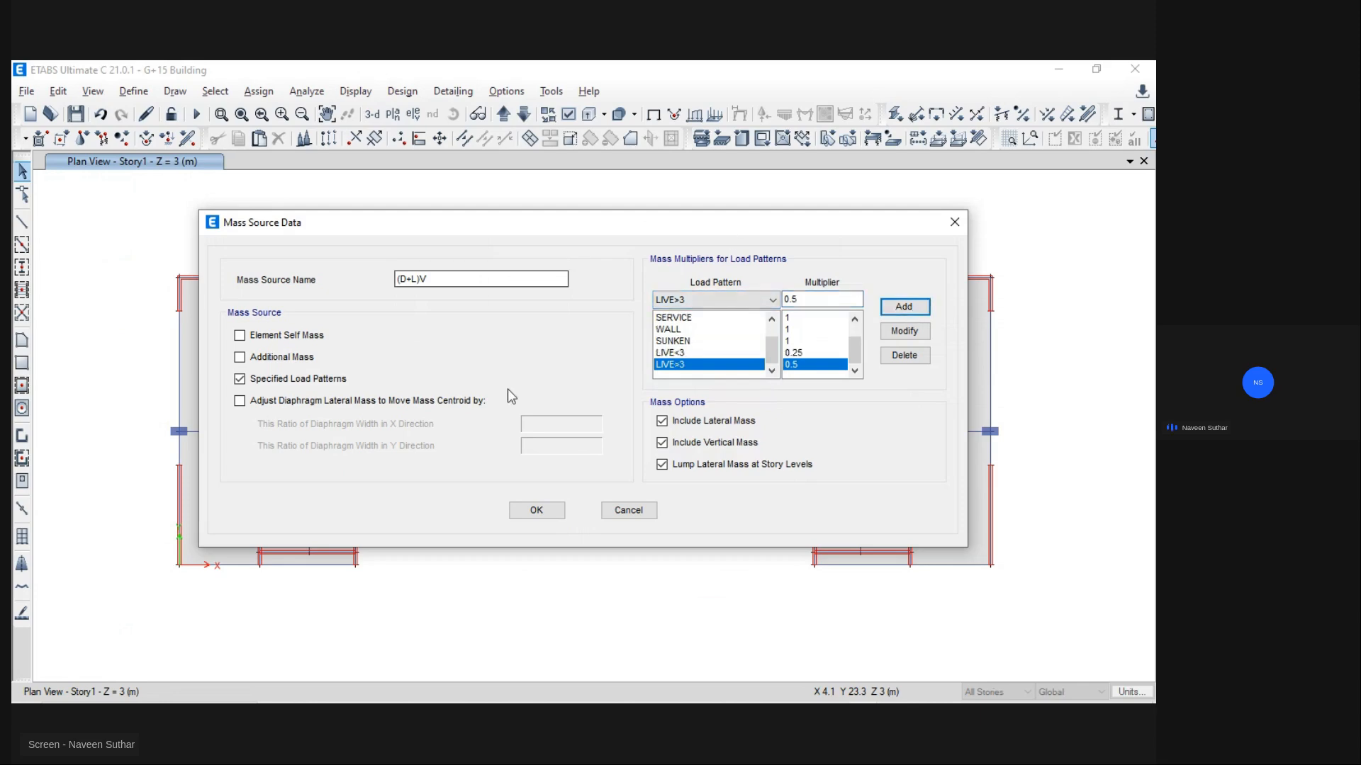
pyautogui.click(533, 511)
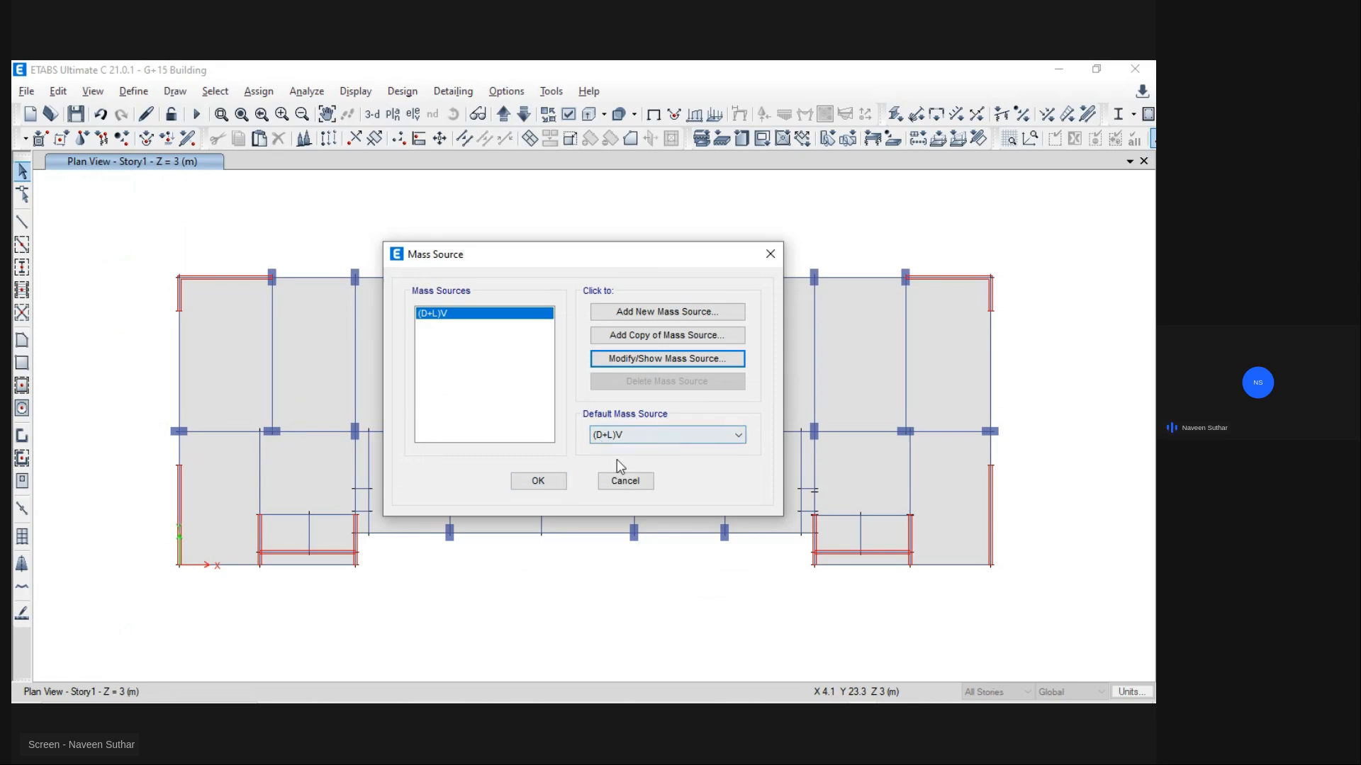
pyautogui.click(533, 478)
# Step: View the presentation's next slide on assigning floor dead loads and return to ETABS
pyautogui.hotkey('alt', 'Tab')
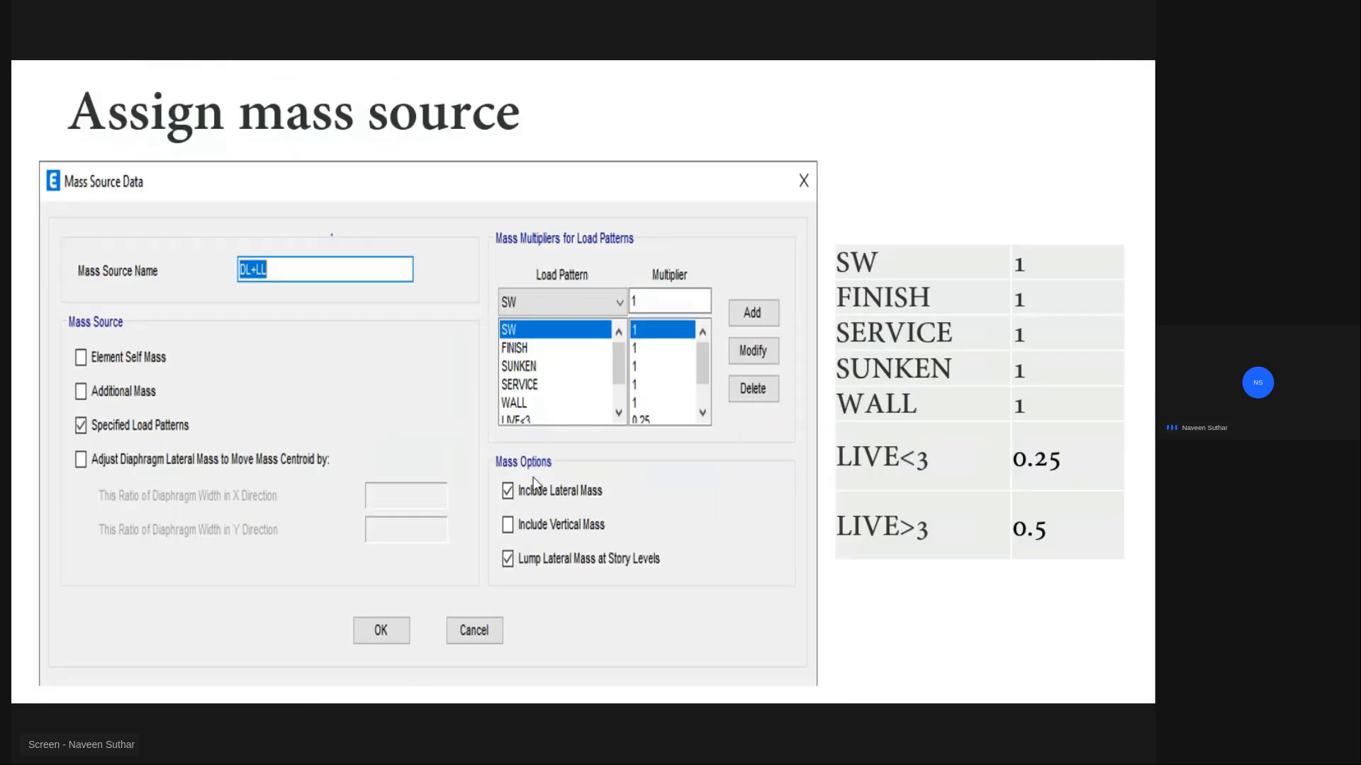
pyautogui.press('Right')
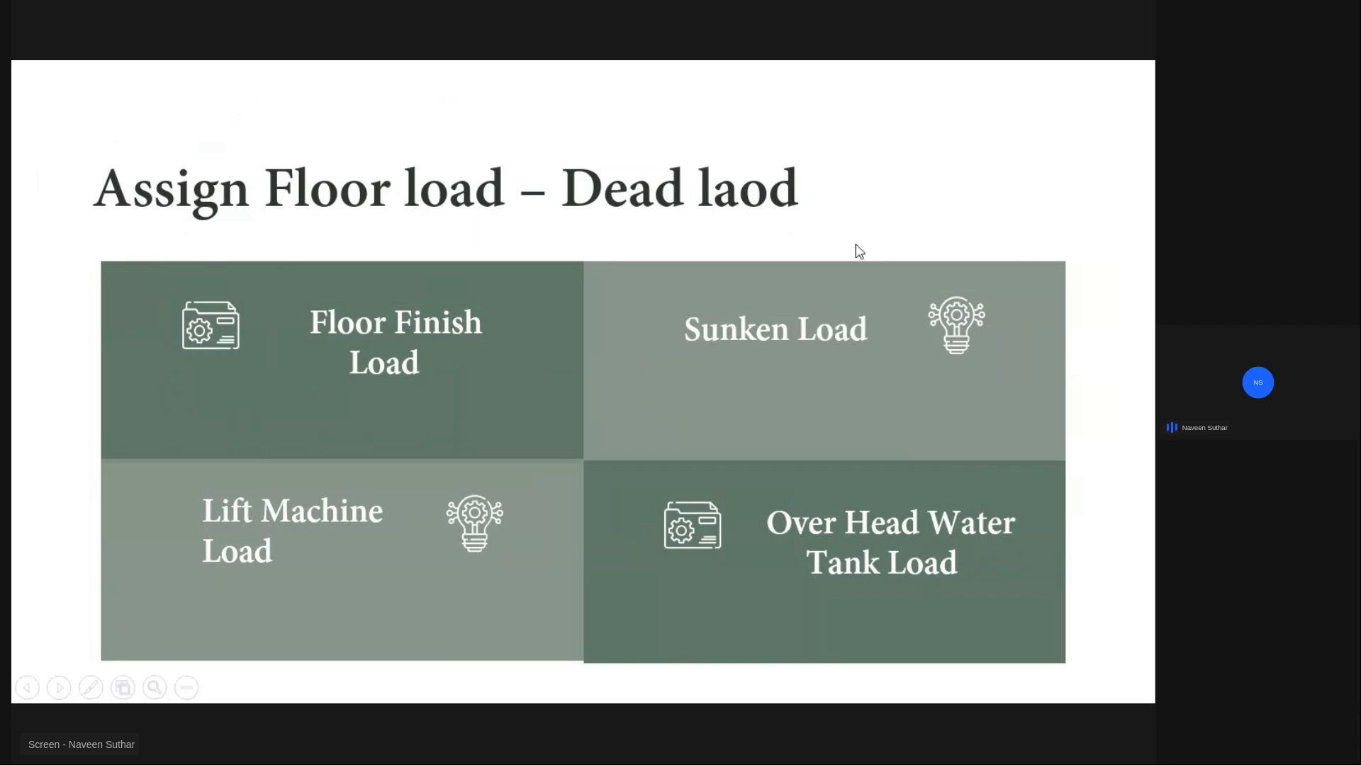
pyautogui.hotkey('alt', 'Tab')
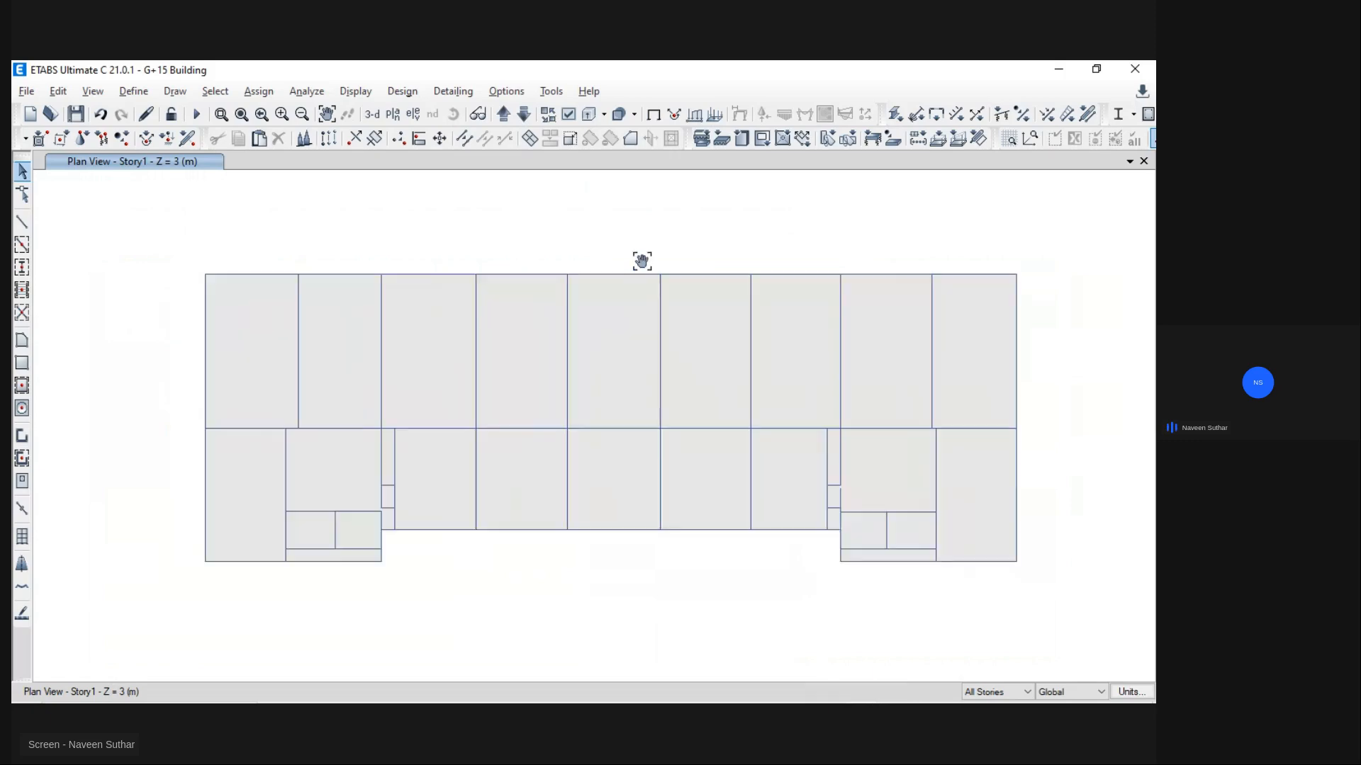
# Step: Check the contents of the open STR project folder in File Explorer and close the folder
pyautogui.moveTo(399, 691)
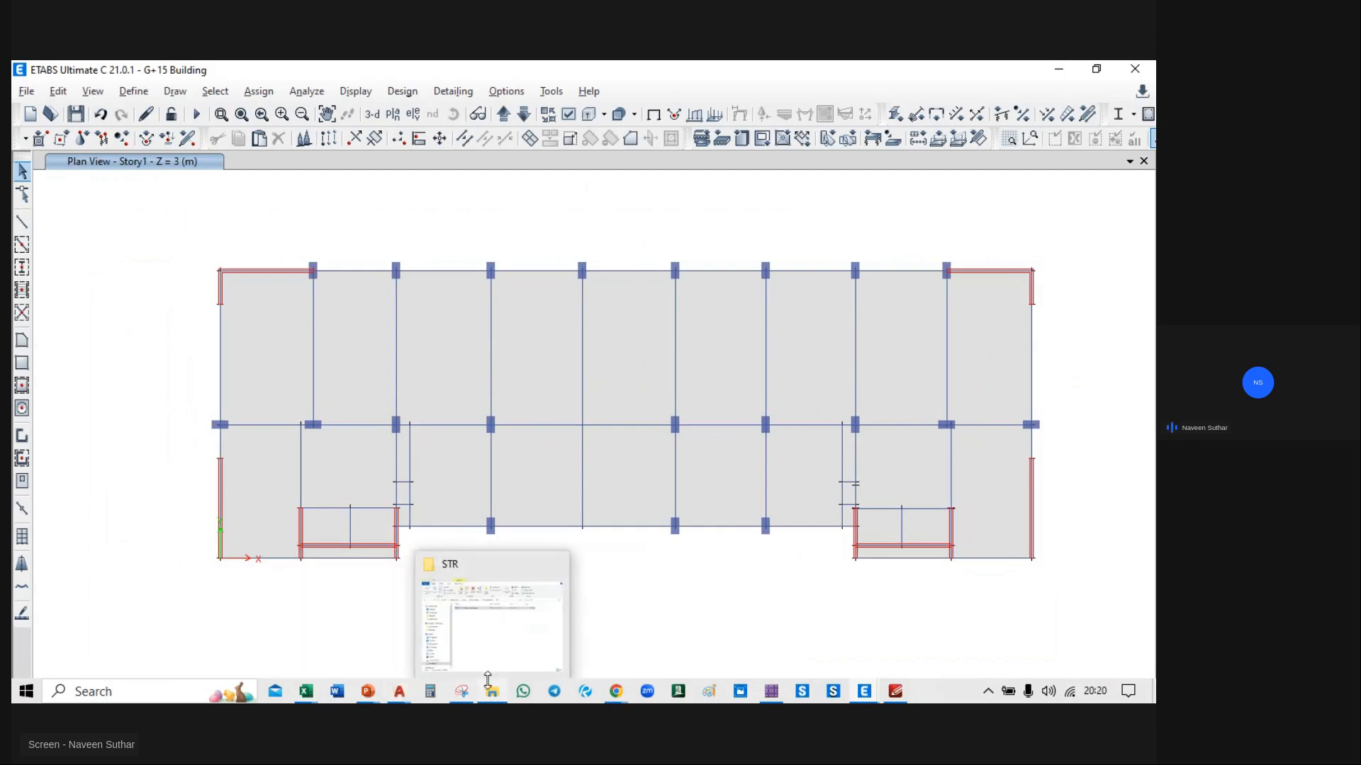
pyautogui.click(495, 629)
pyautogui.click(588, 409)
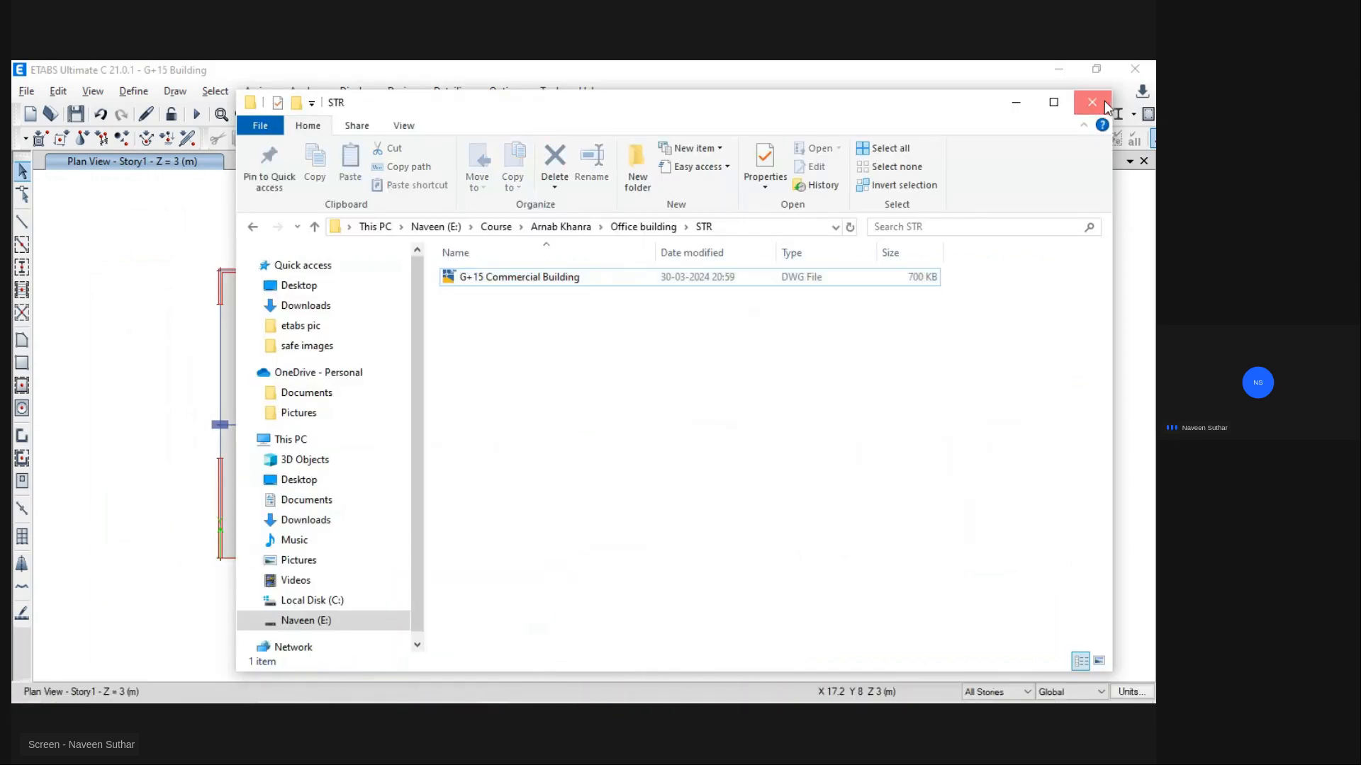
pyautogui.click(1093, 102)
# Step: Switch to WhatsApp, open the chat ending with "shall we end the class?" and look back through its messages
pyautogui.moveTo(594, 703)
pyautogui.click(524, 693)
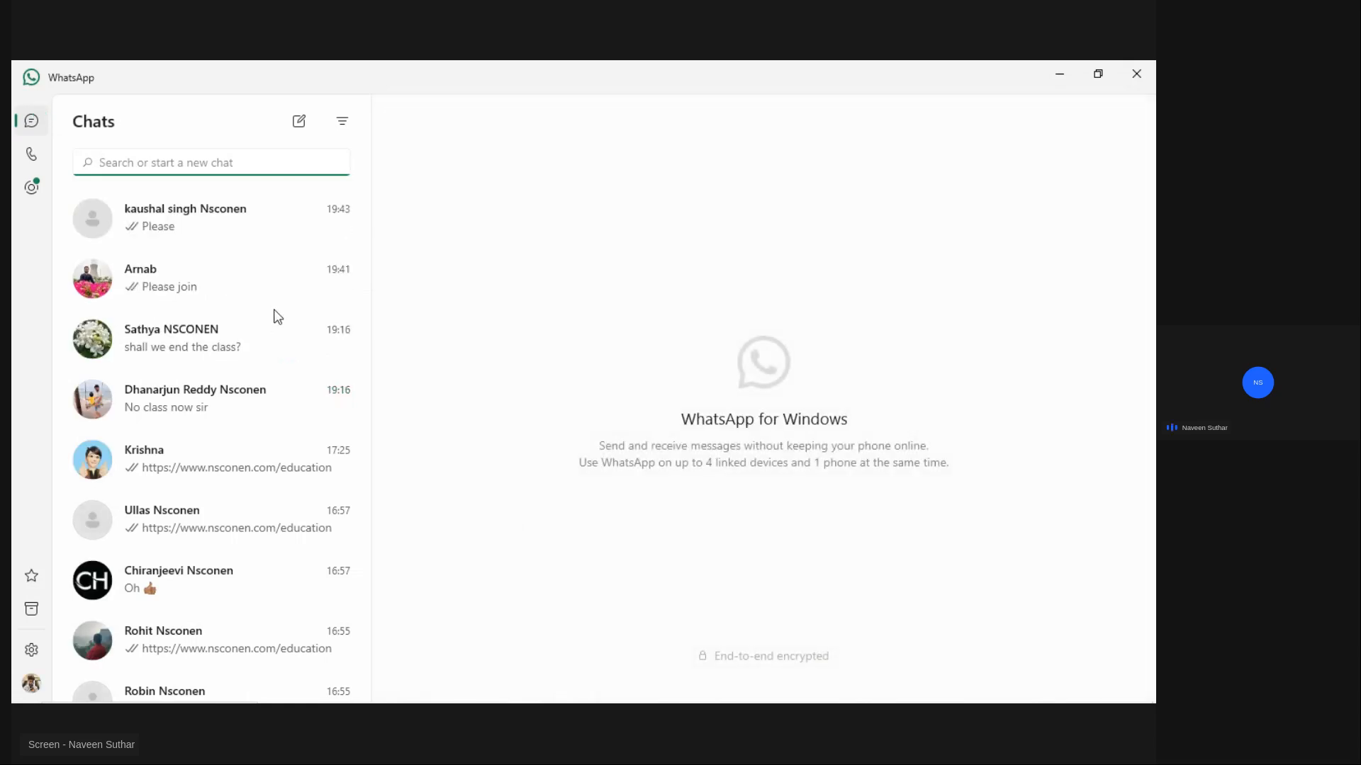
pyautogui.click(173, 346)
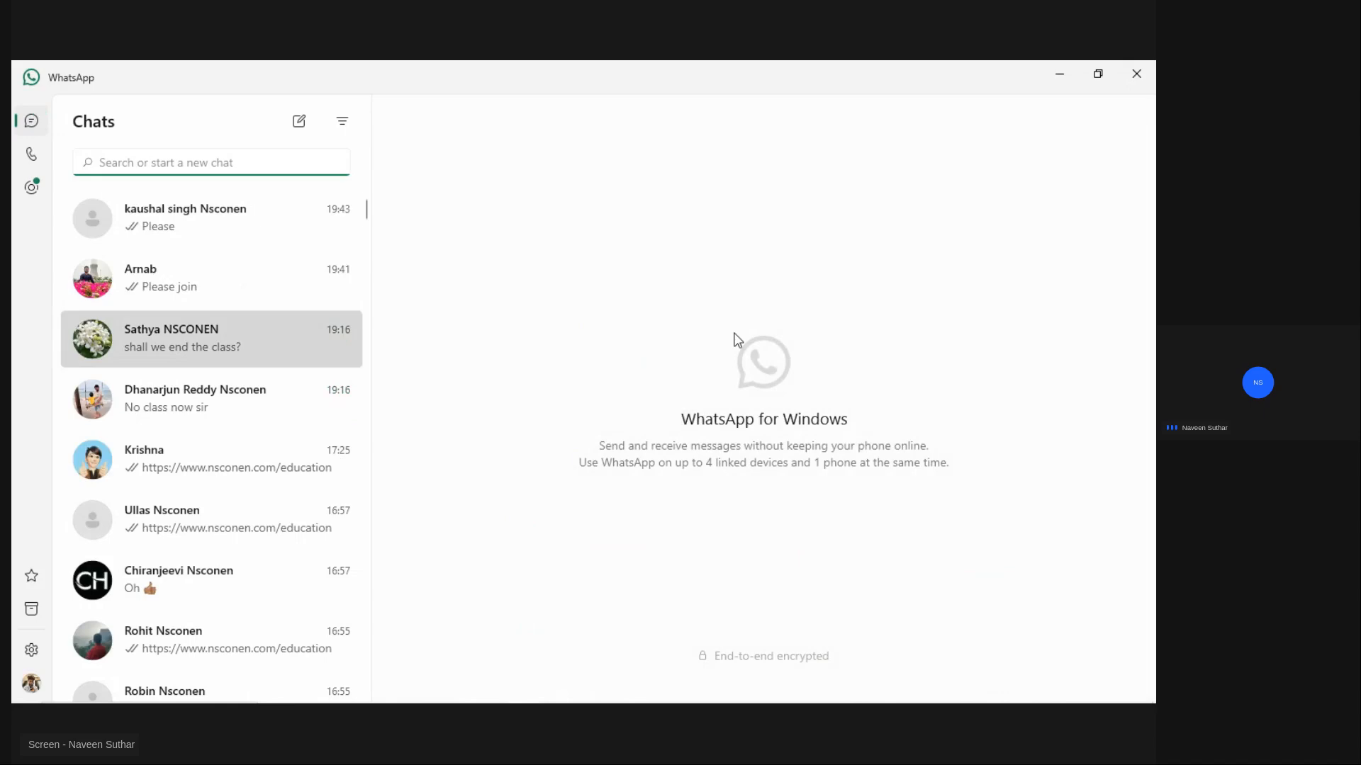
pyautogui.scroll(3, 738, 351)
pyautogui.scroll(10, 737, 352)
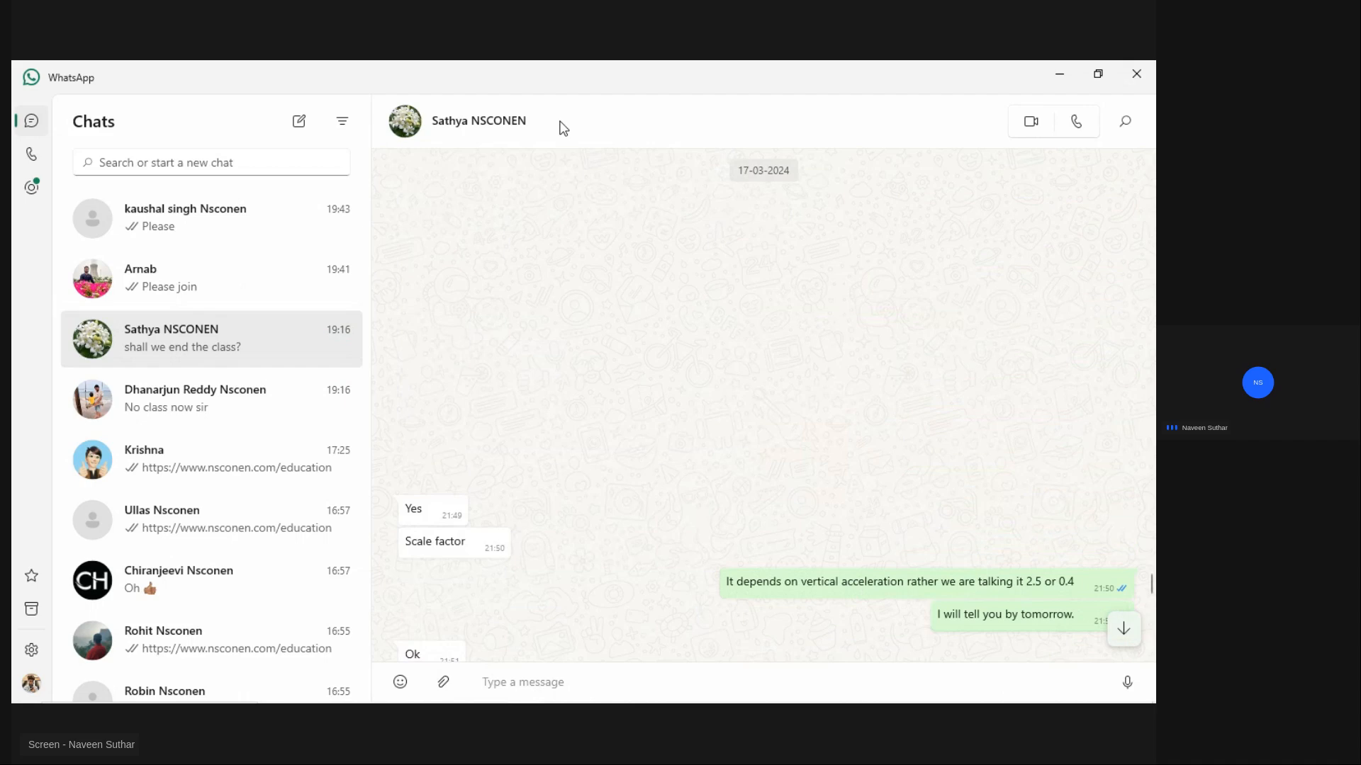
# Step: Examine the media and files shared with this contact for the building's project files, and close the contact info
pyautogui.click(440, 123)
pyautogui.click(445, 124)
pyautogui.click(458, 127)
pyautogui.click(434, 156)
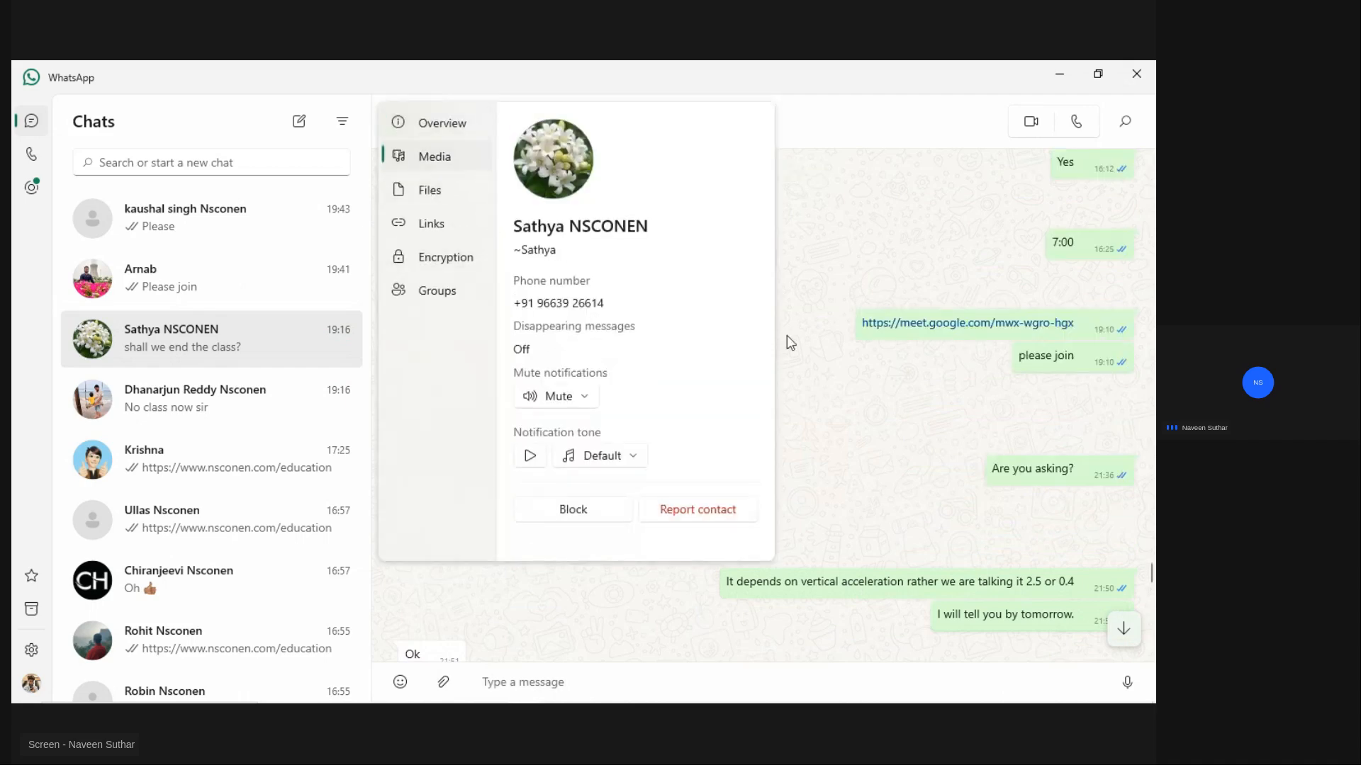
pyautogui.click(444, 199)
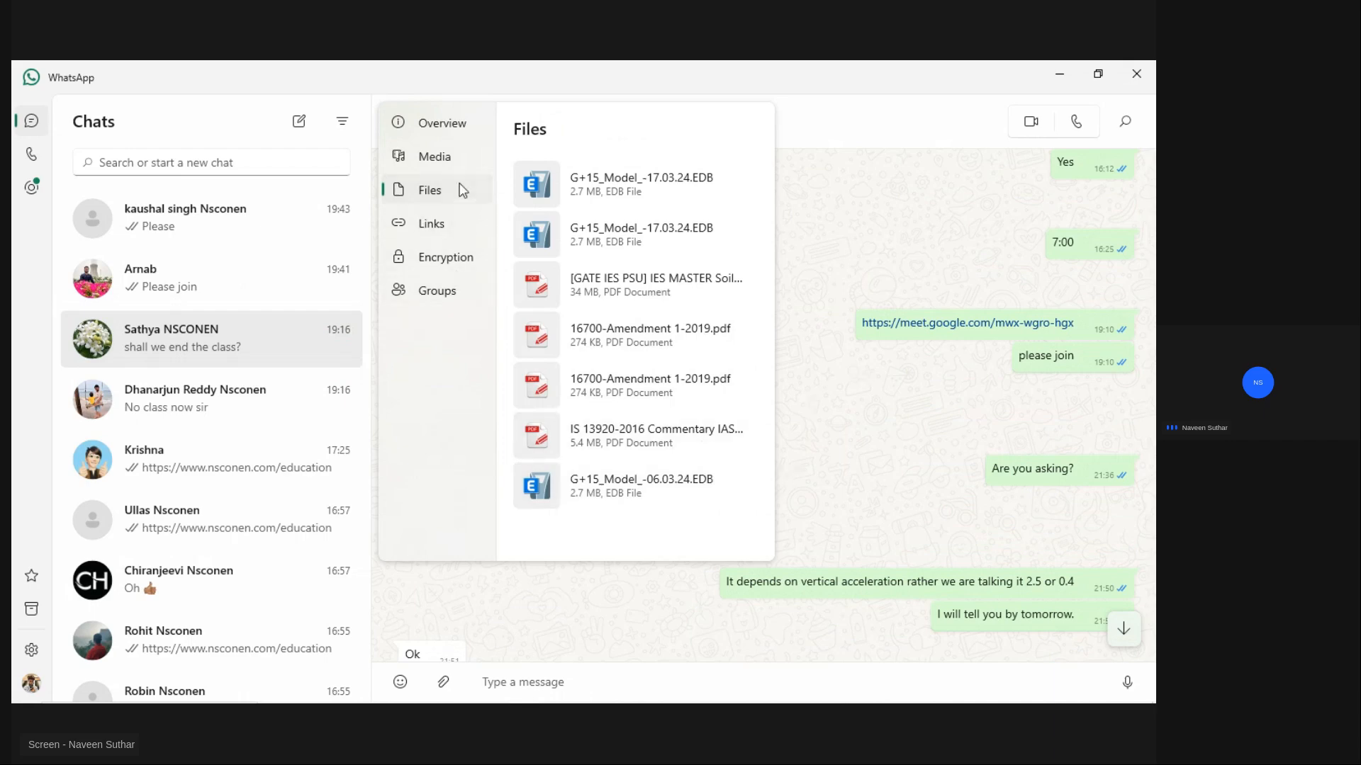
pyautogui.click(443, 161)
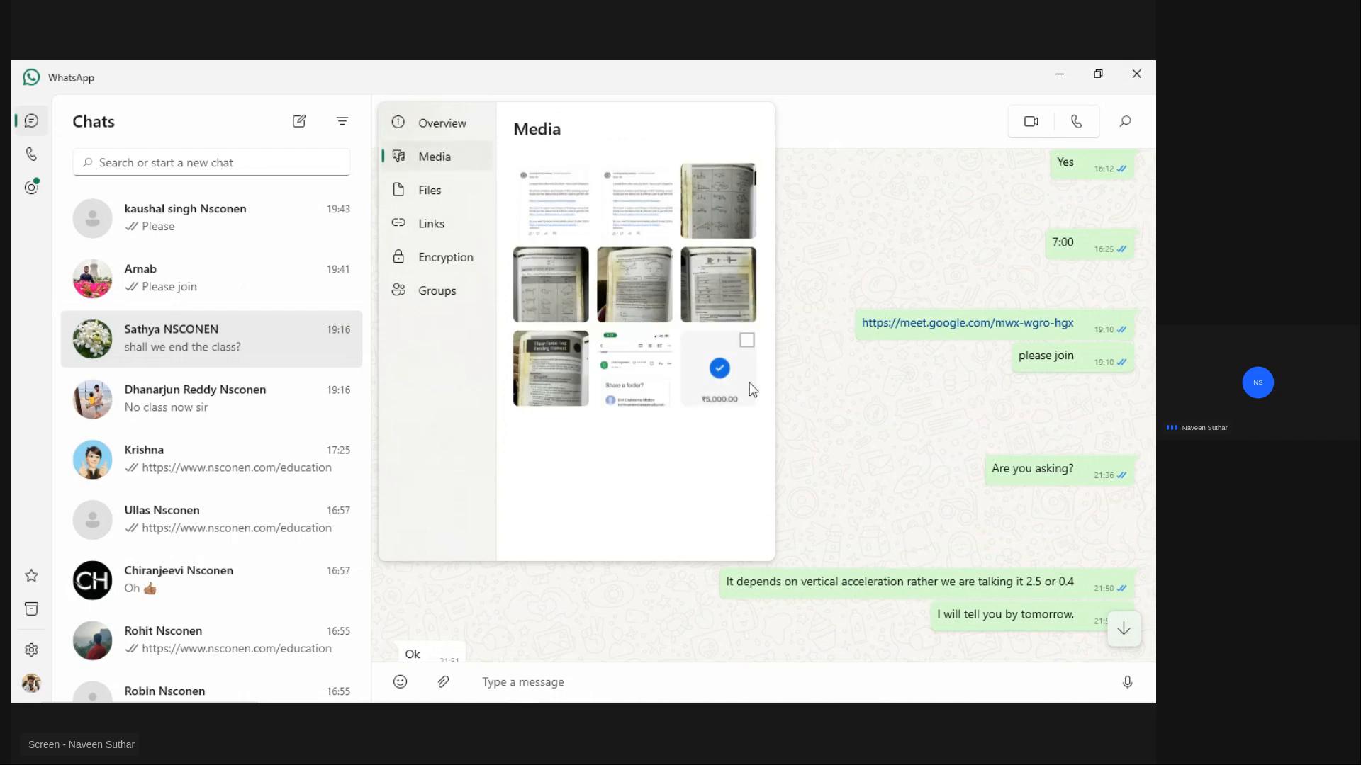
pyautogui.click(429, 188)
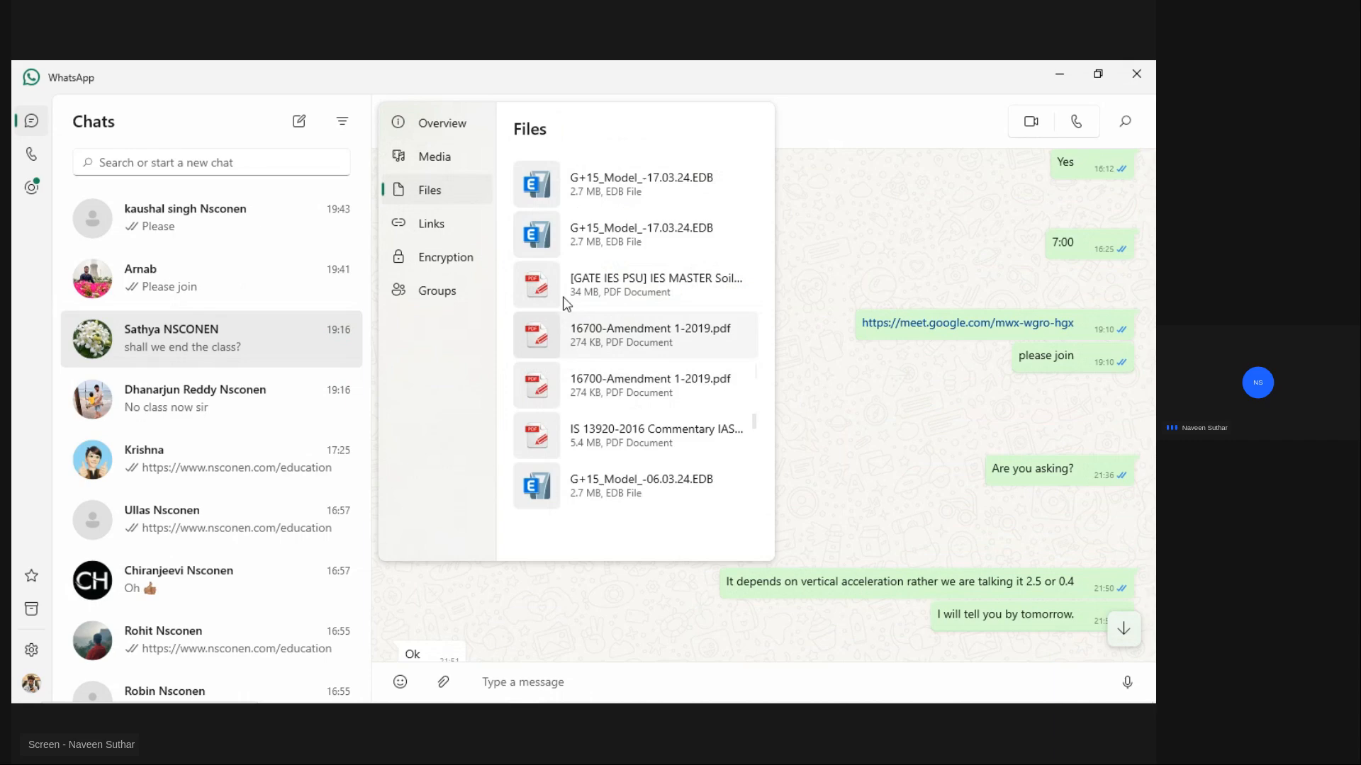
pyautogui.click(885, 214)
# Step: Look back through the older messages of the open chat for the shared dead load calculation spreadsheet
pyautogui.scroll(20, 740, 331)
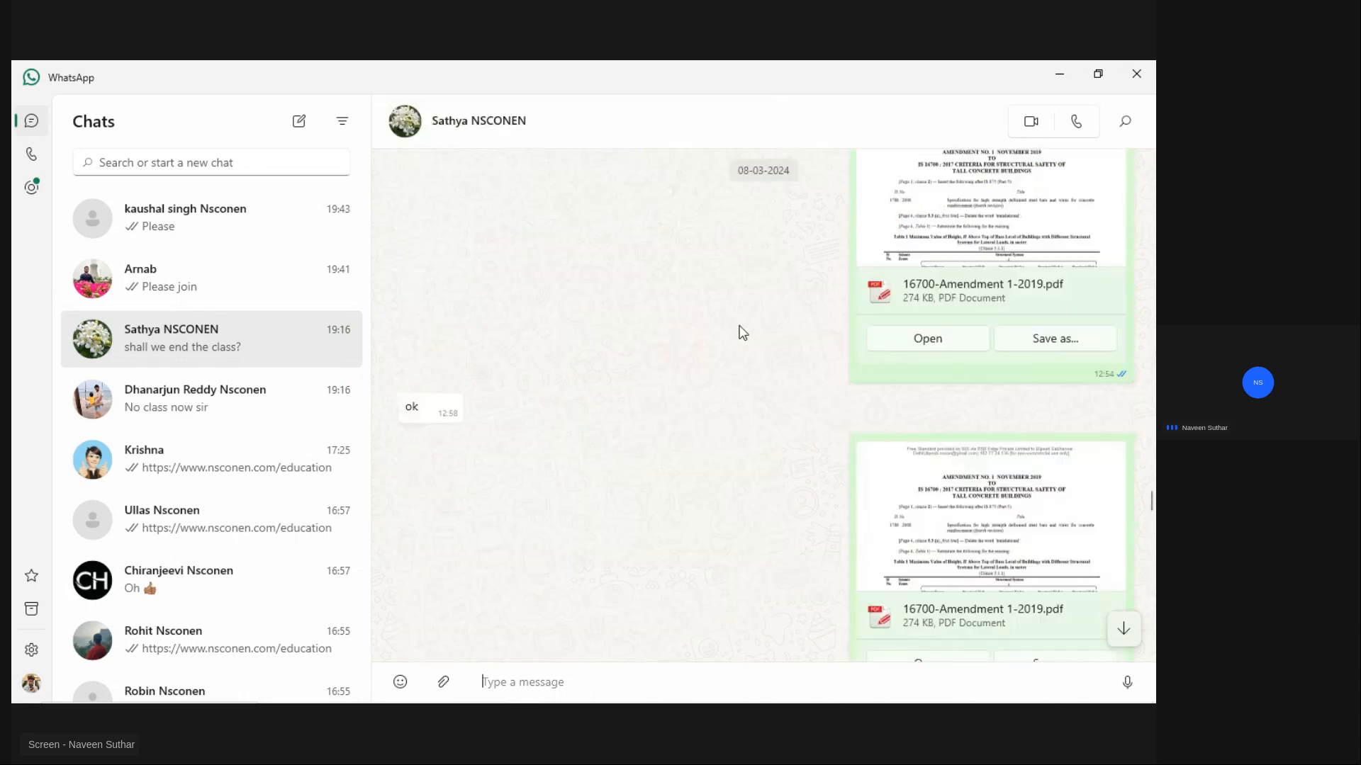
pyautogui.scroll(20, 742, 332)
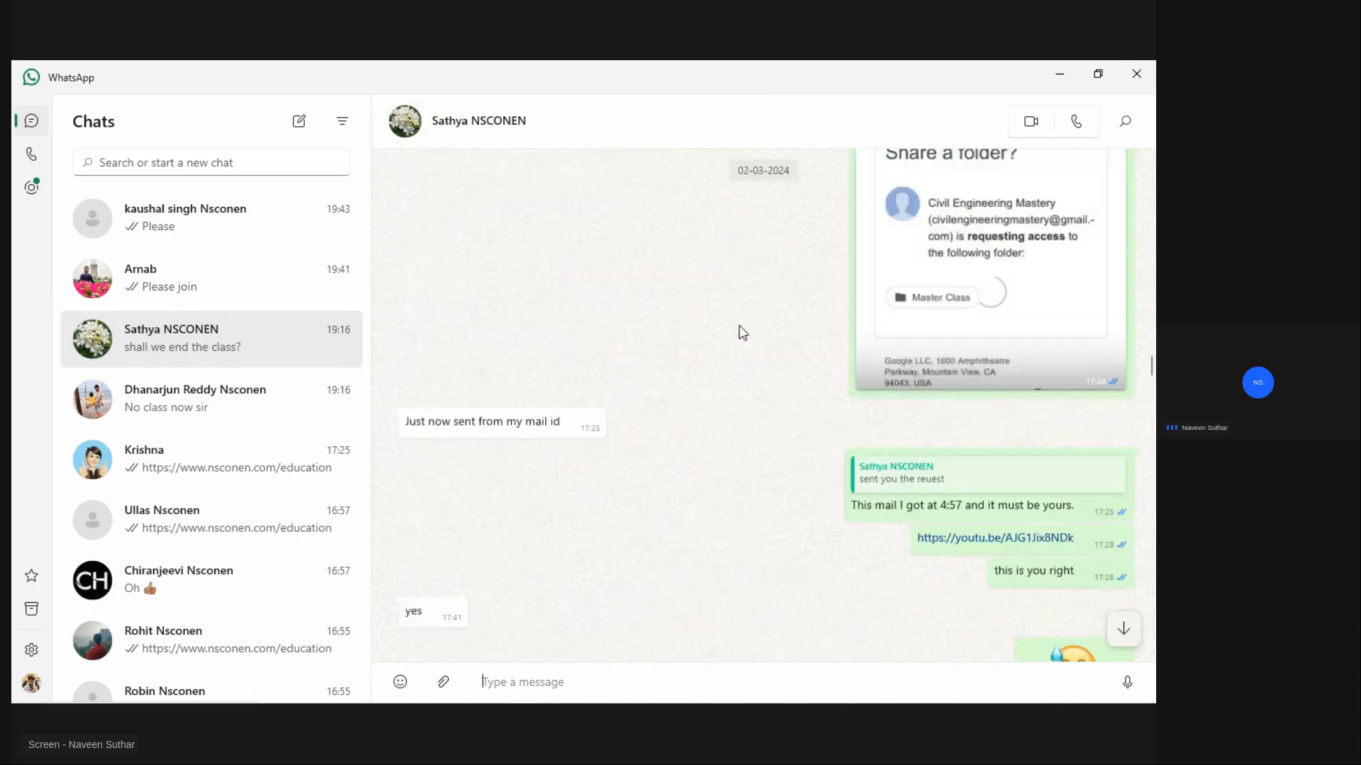
pyautogui.scroll(20, 742, 333)
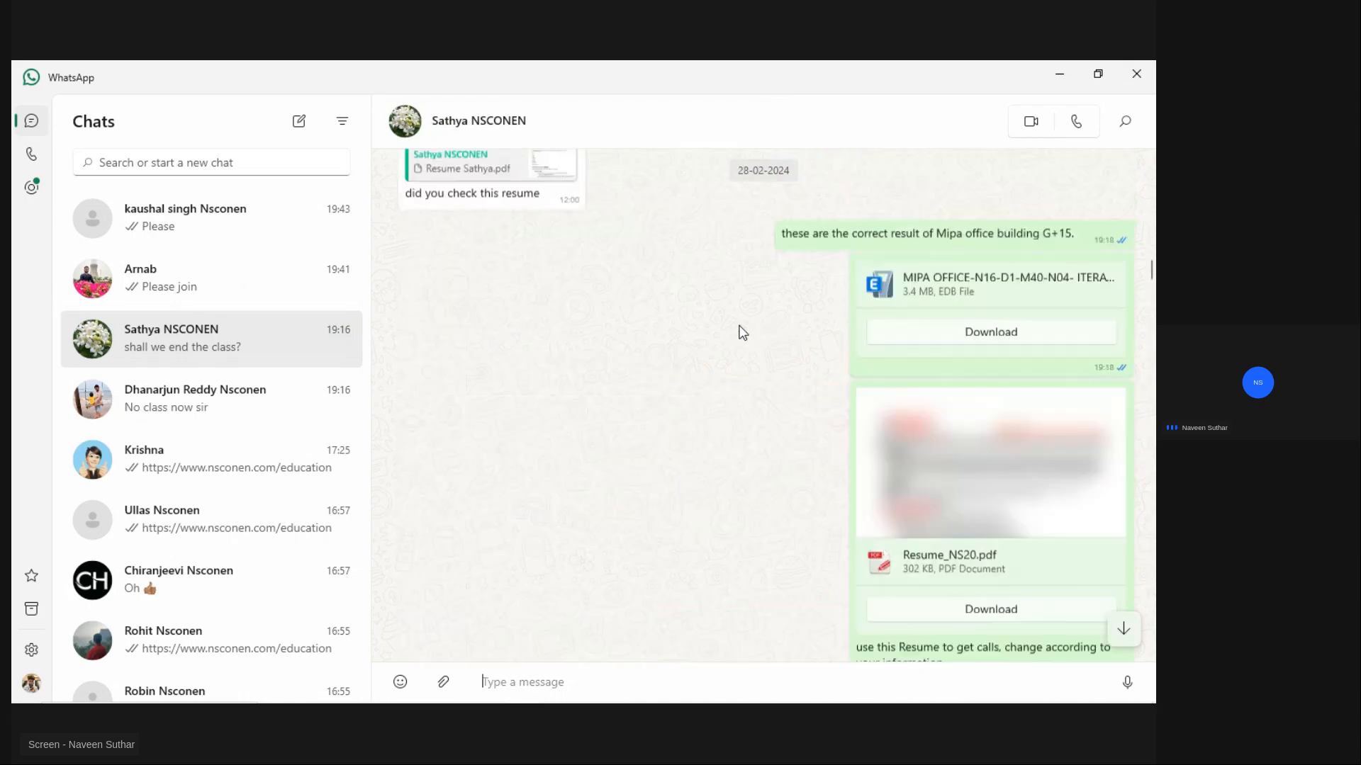
pyautogui.scroll(-2, 742, 332)
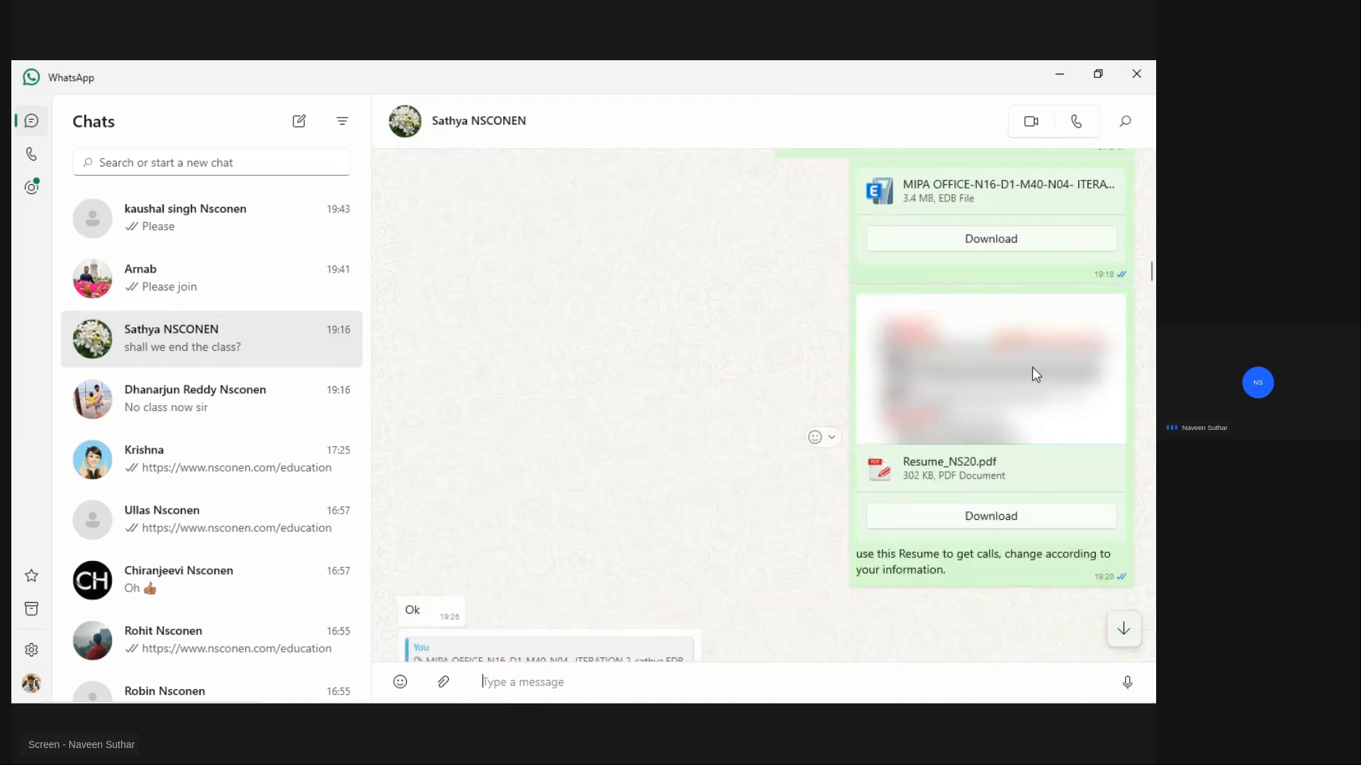
pyautogui.scroll(15, 1033, 372)
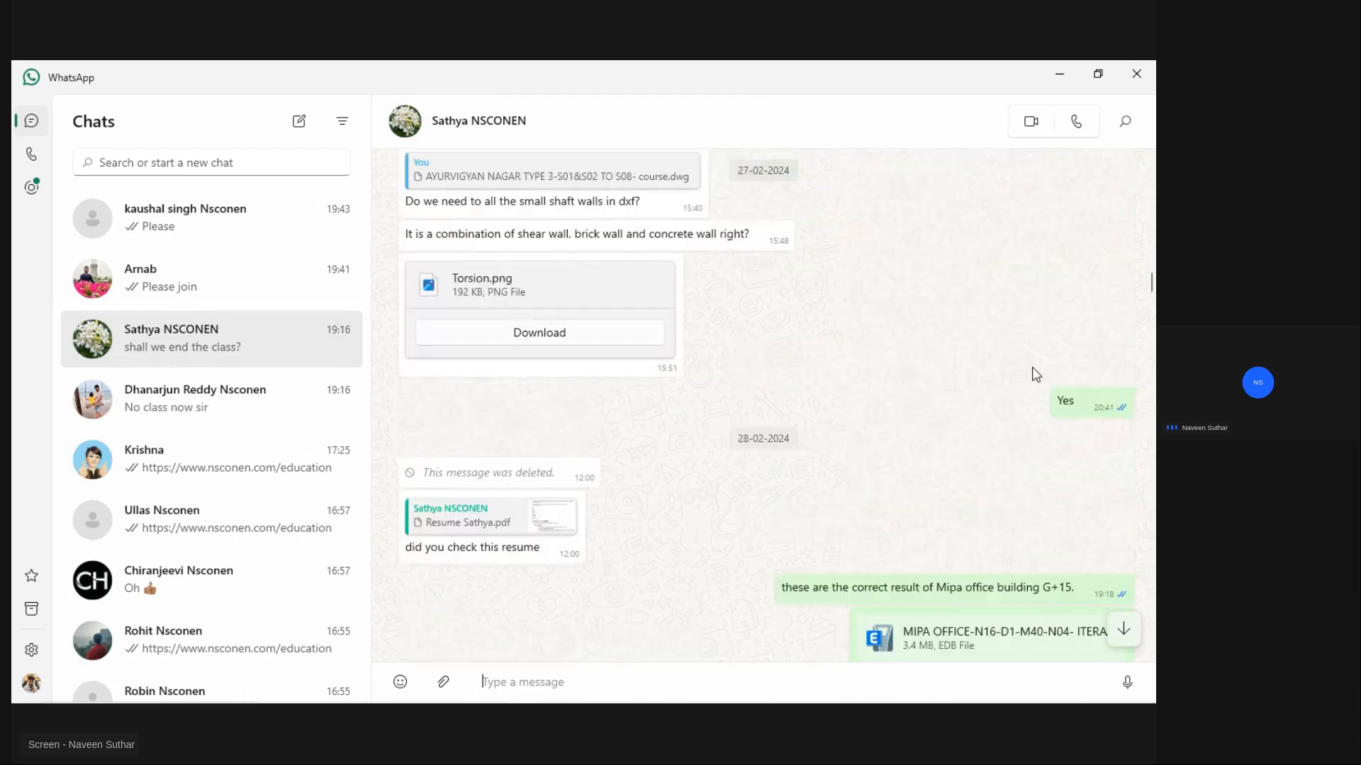
pyautogui.scroll(10, 1034, 373)
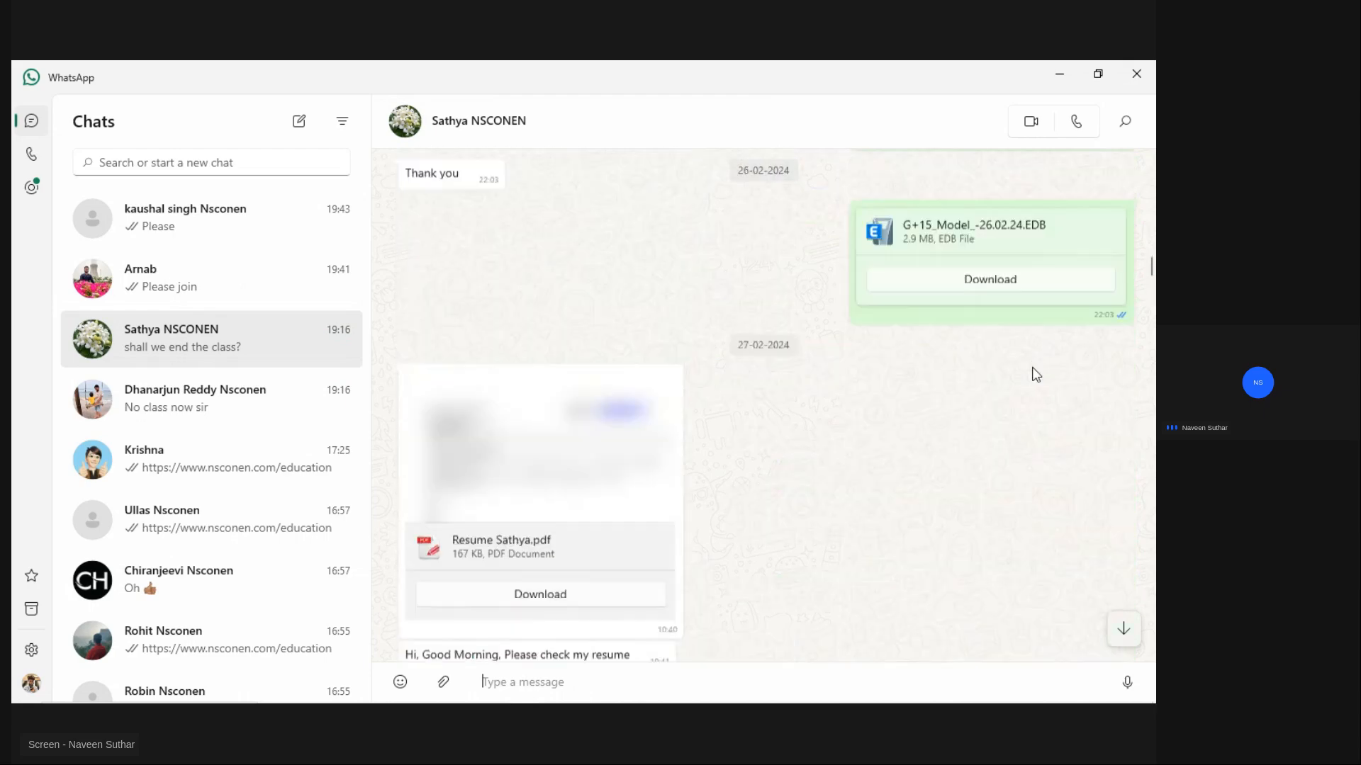
pyautogui.scroll(15, 1034, 374)
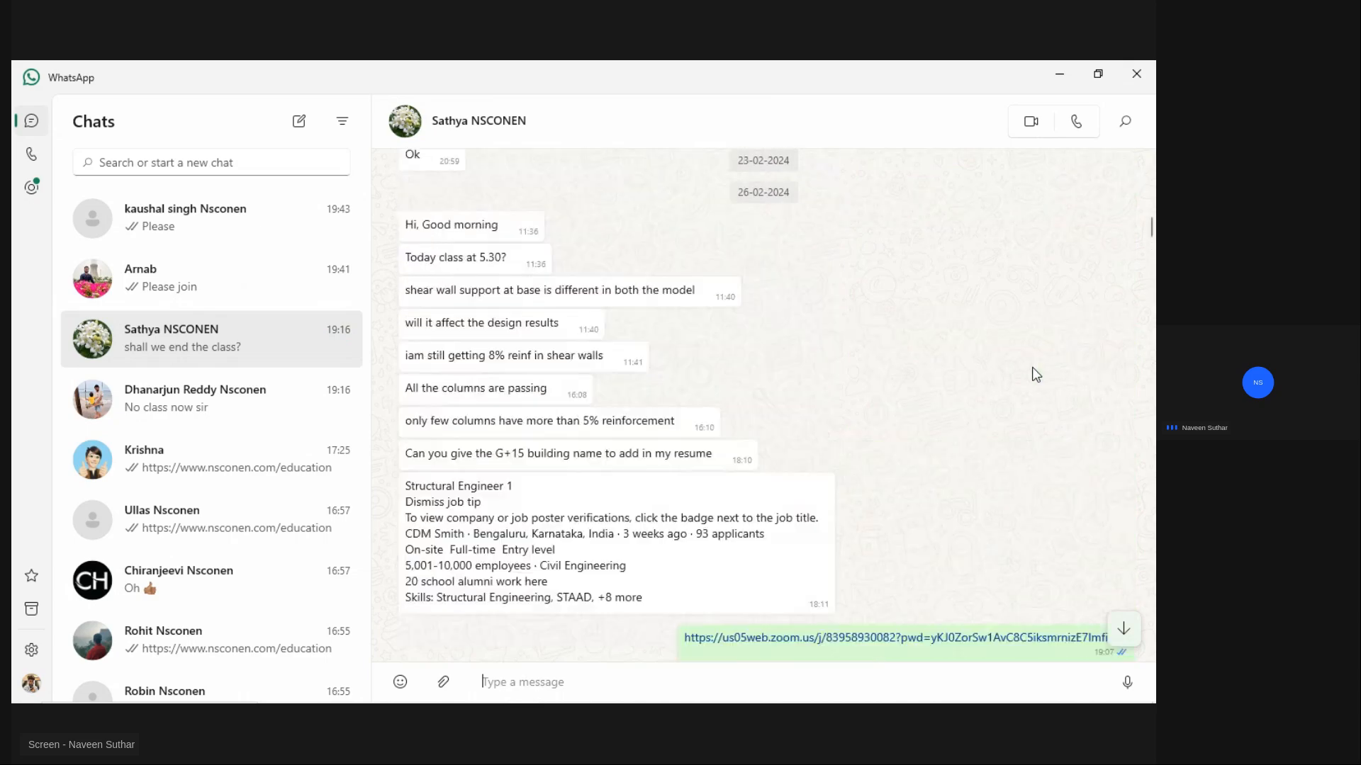
pyautogui.scroll(15, 1034, 373)
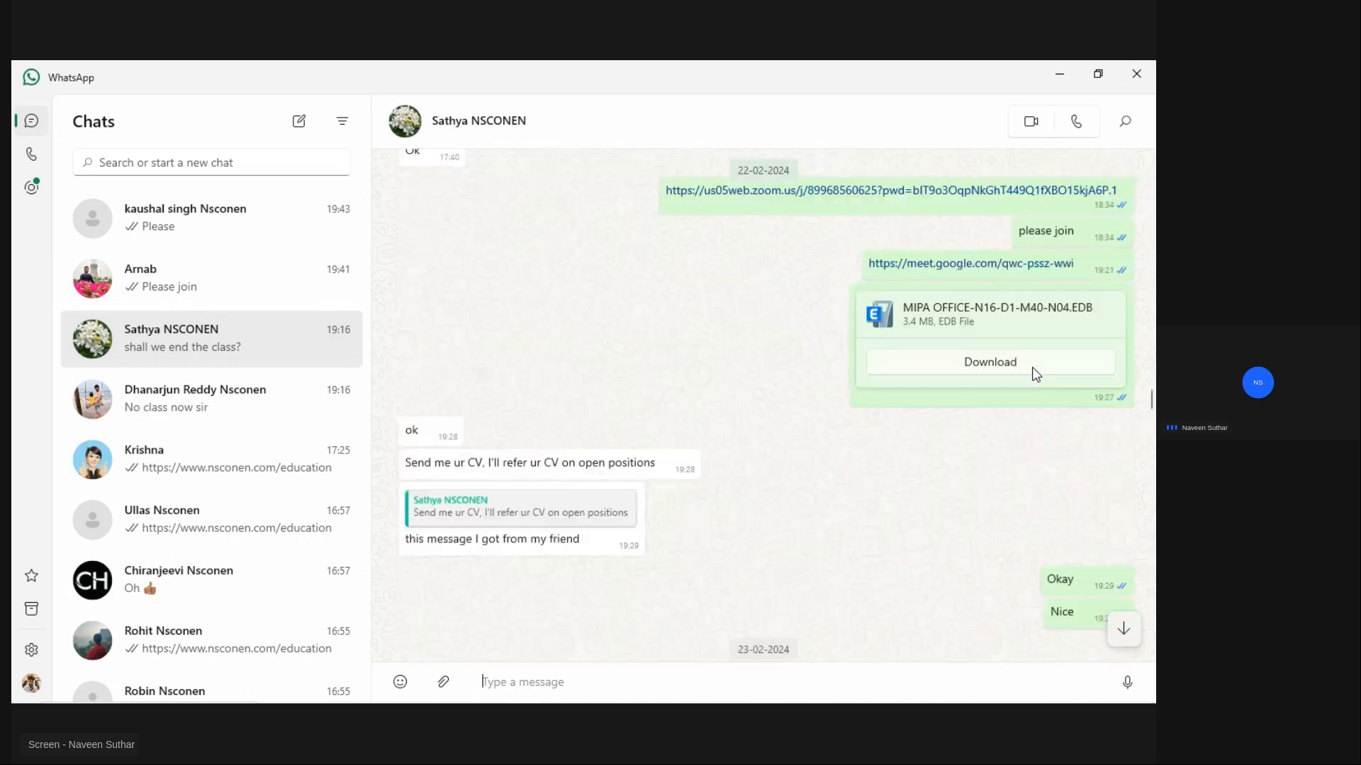
pyautogui.scroll(15, 1035, 373)
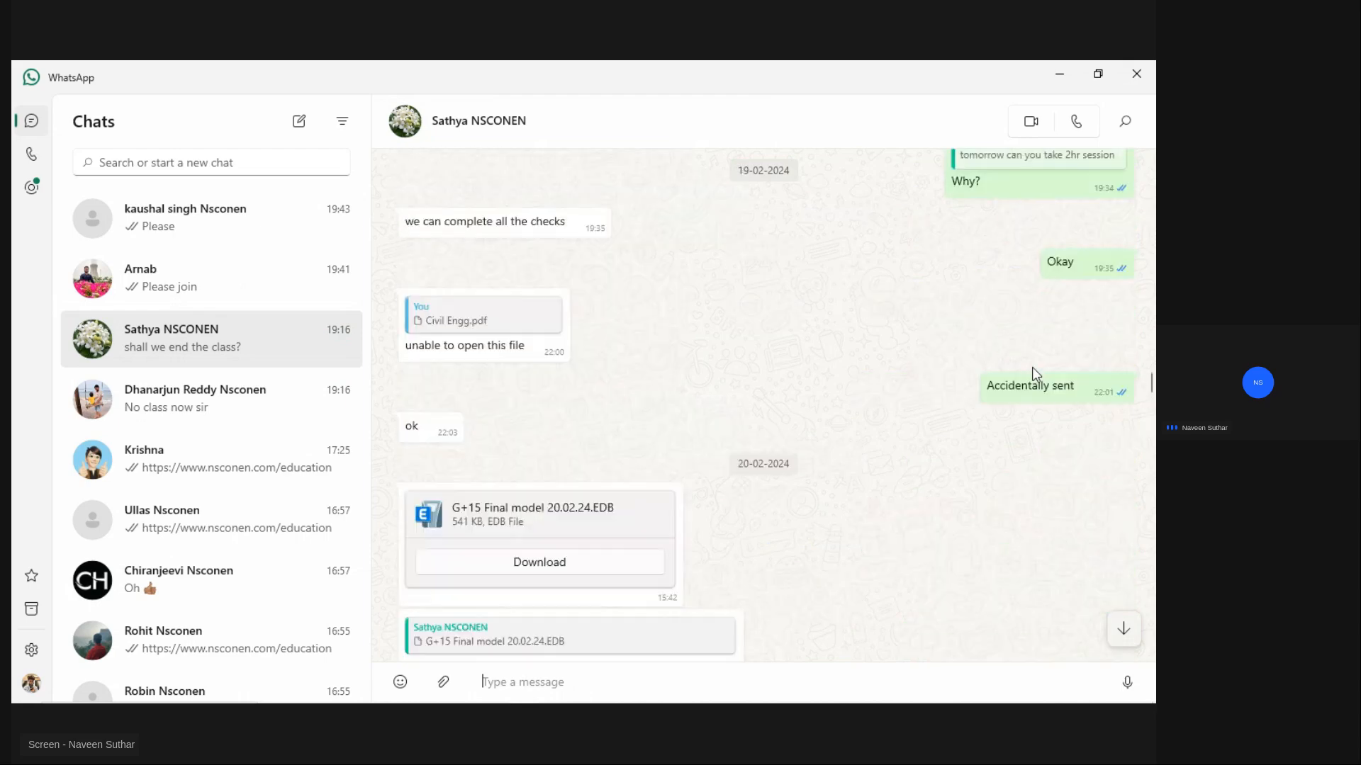
pyautogui.scroll(15, 1034, 374)
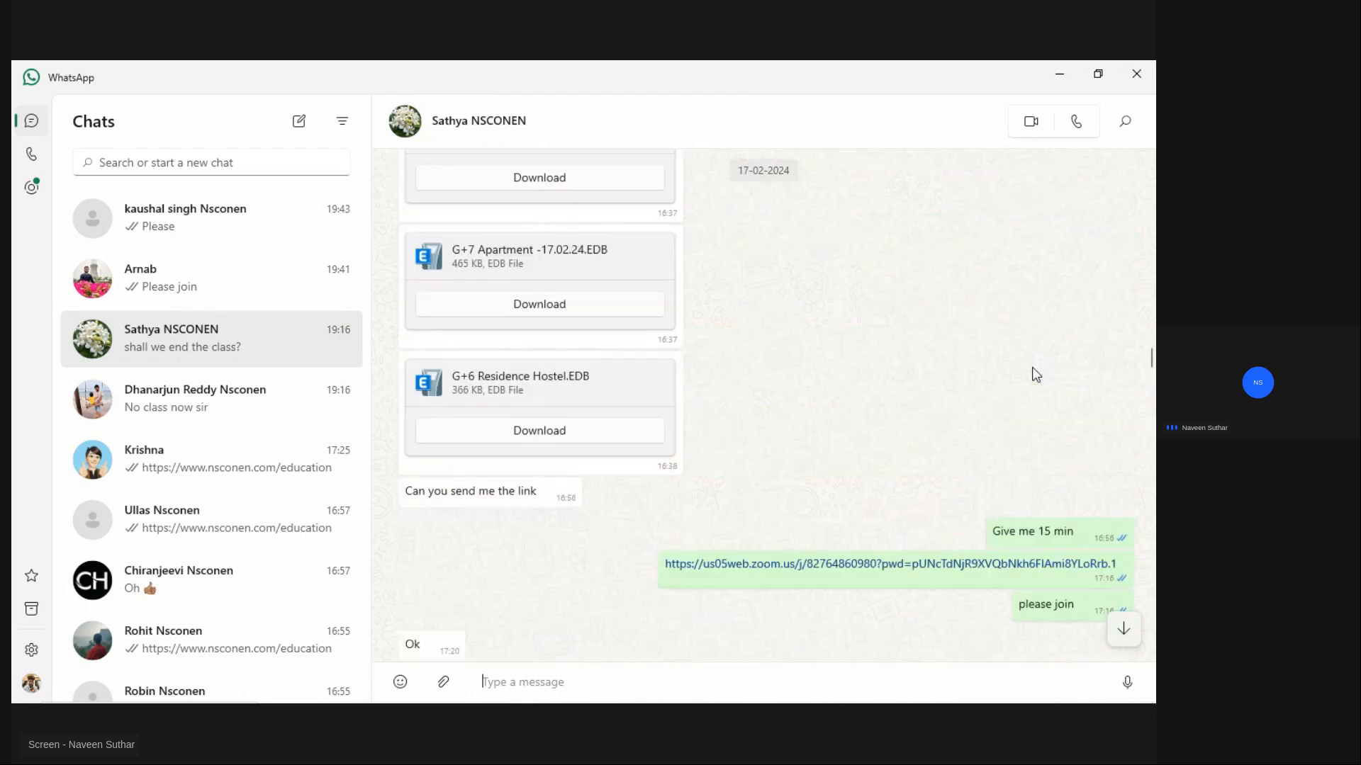
pyautogui.scroll(15, 1035, 374)
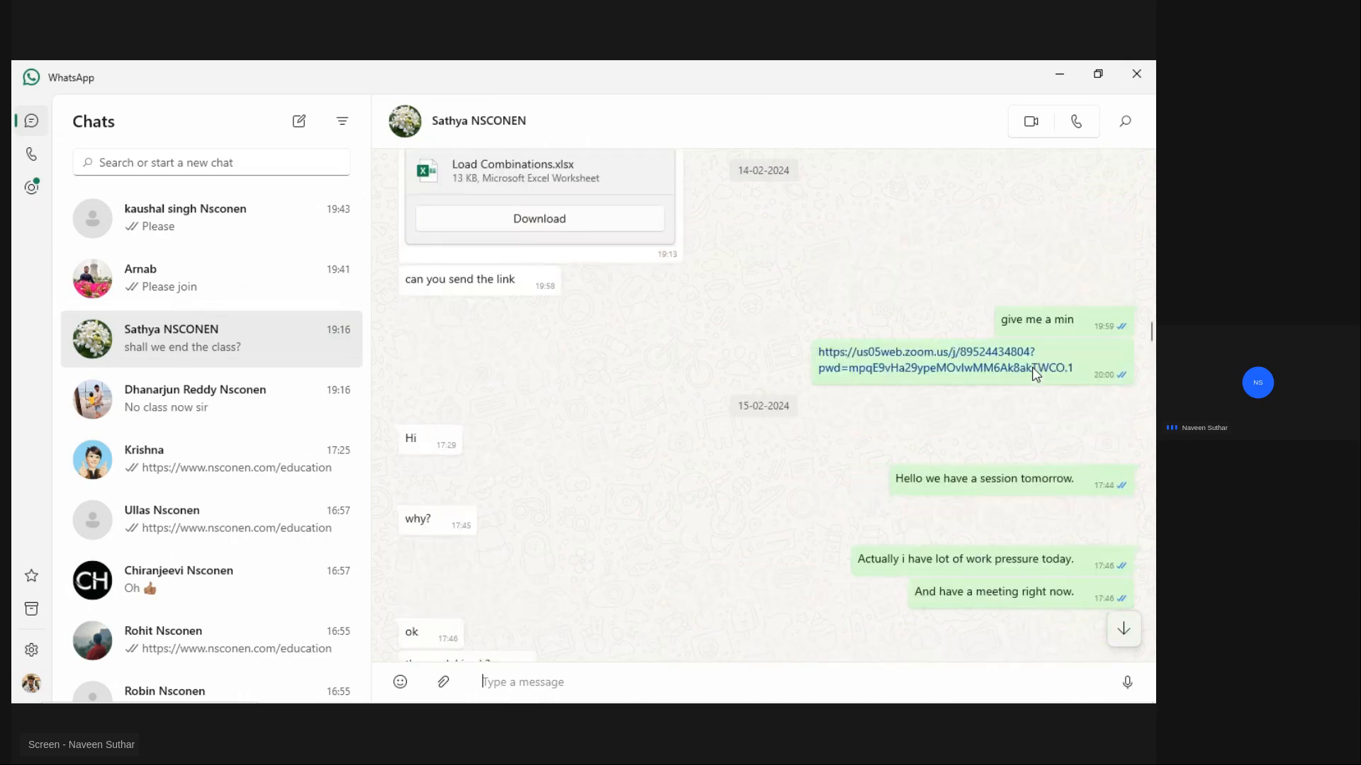
pyautogui.scroll(15, 1035, 373)
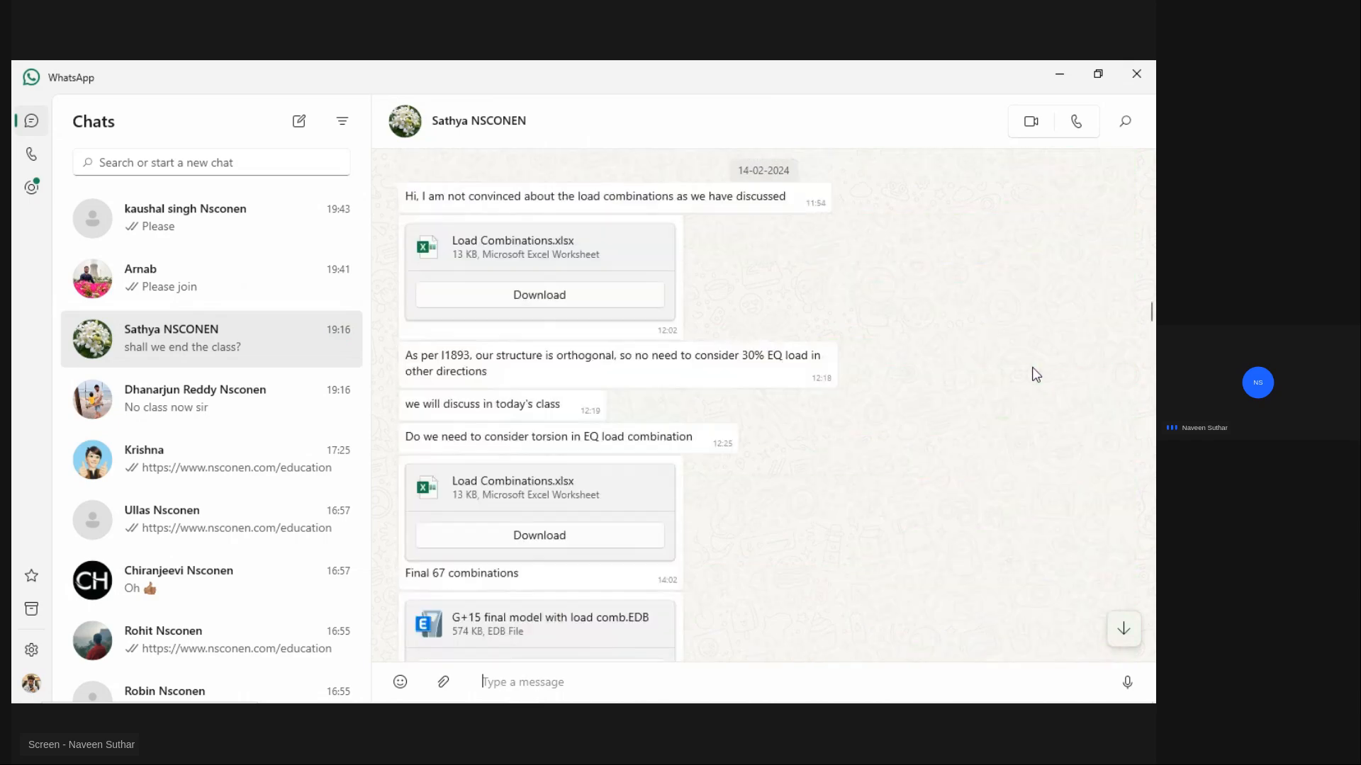
pyautogui.scroll(10, 1034, 374)
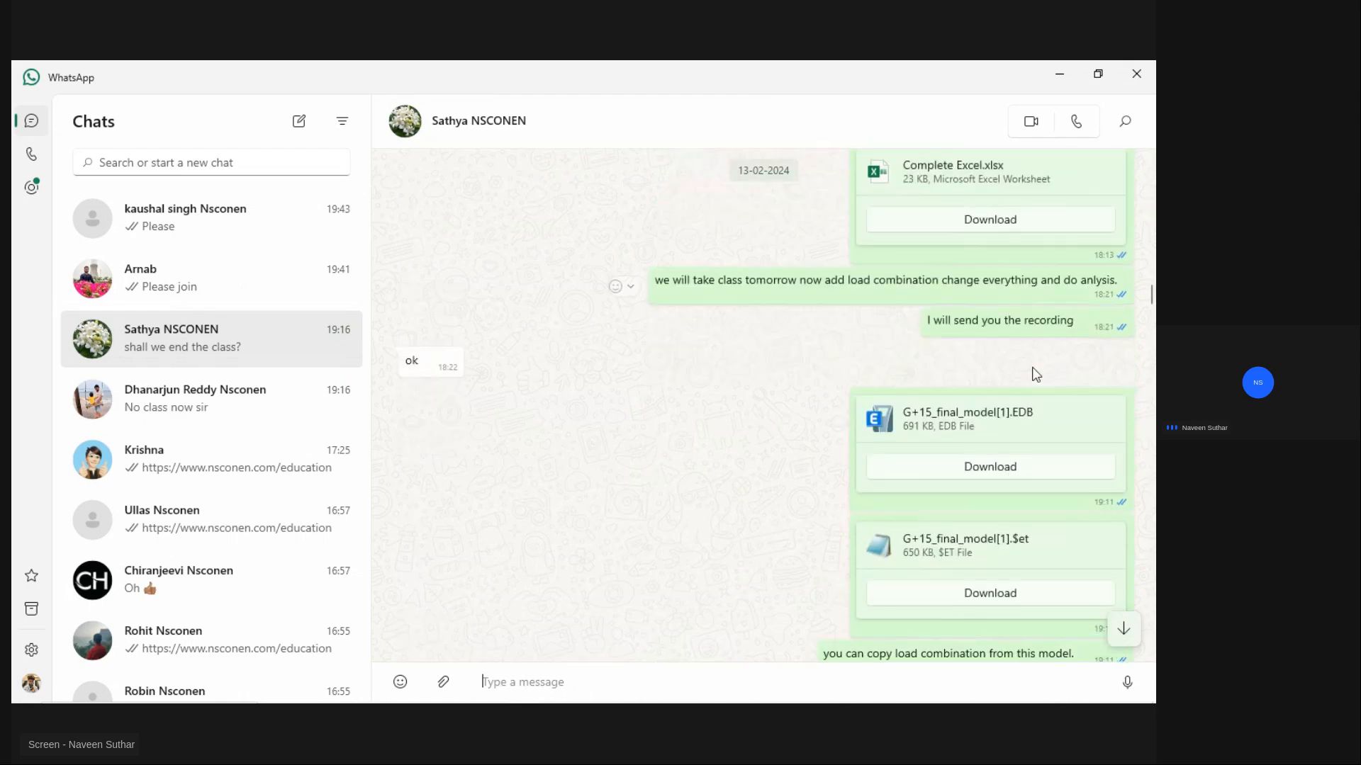
pyautogui.scroll(2, 1032, 368)
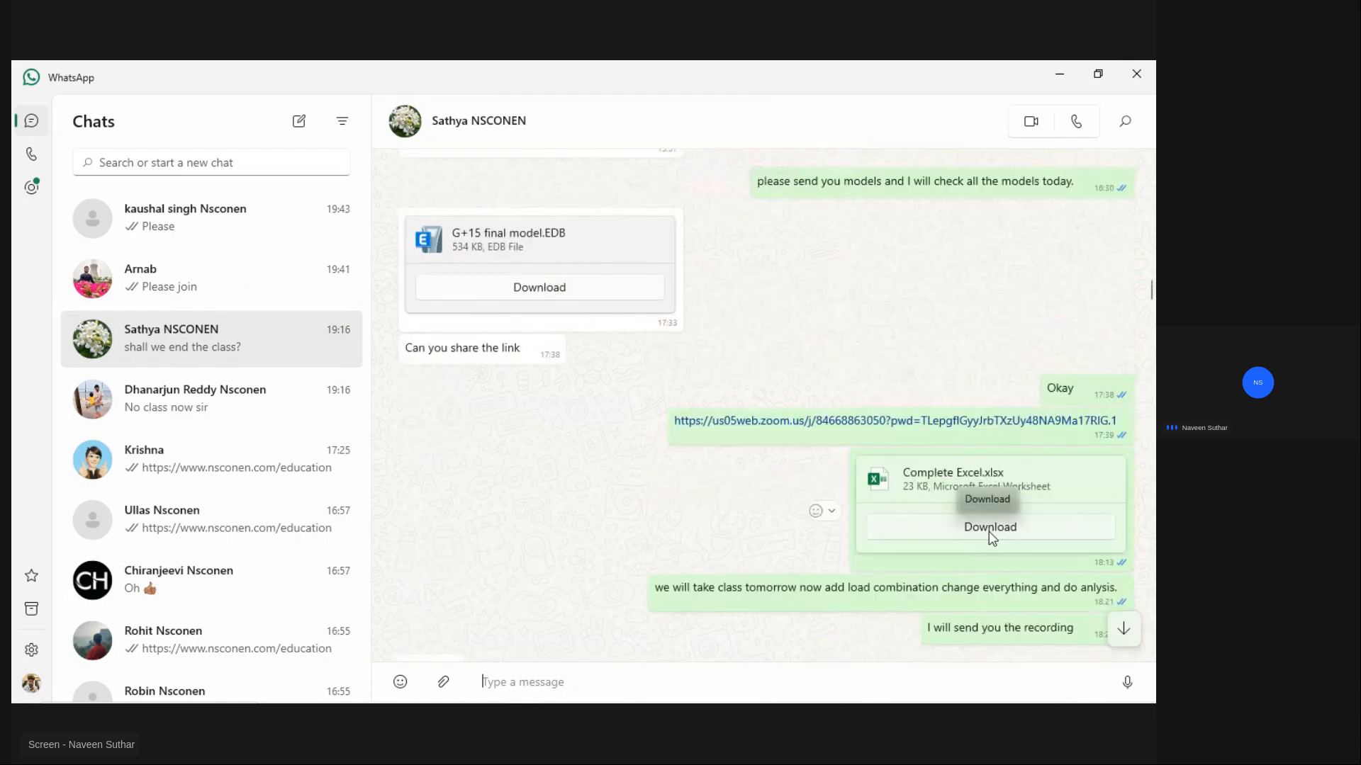
pyautogui.scroll(8, 921, 389)
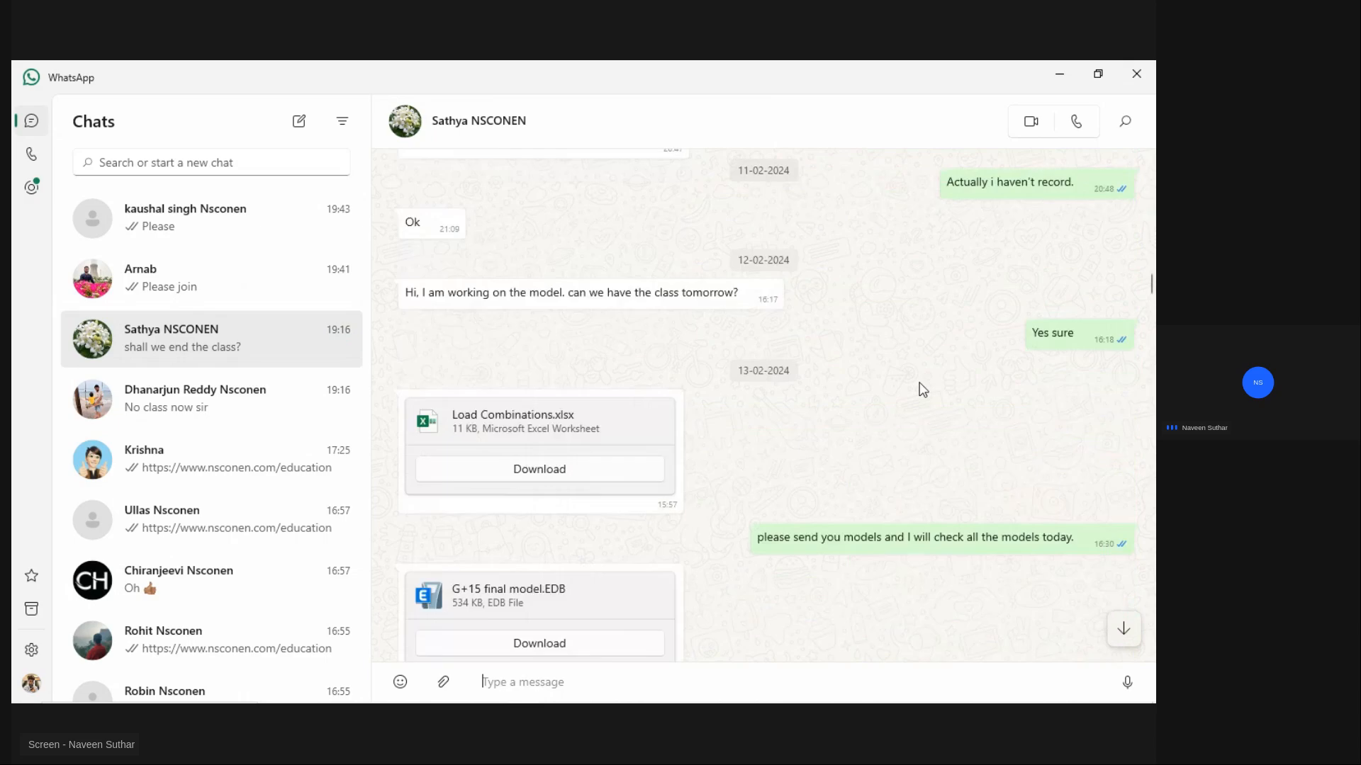
pyautogui.scroll(10, 921, 388)
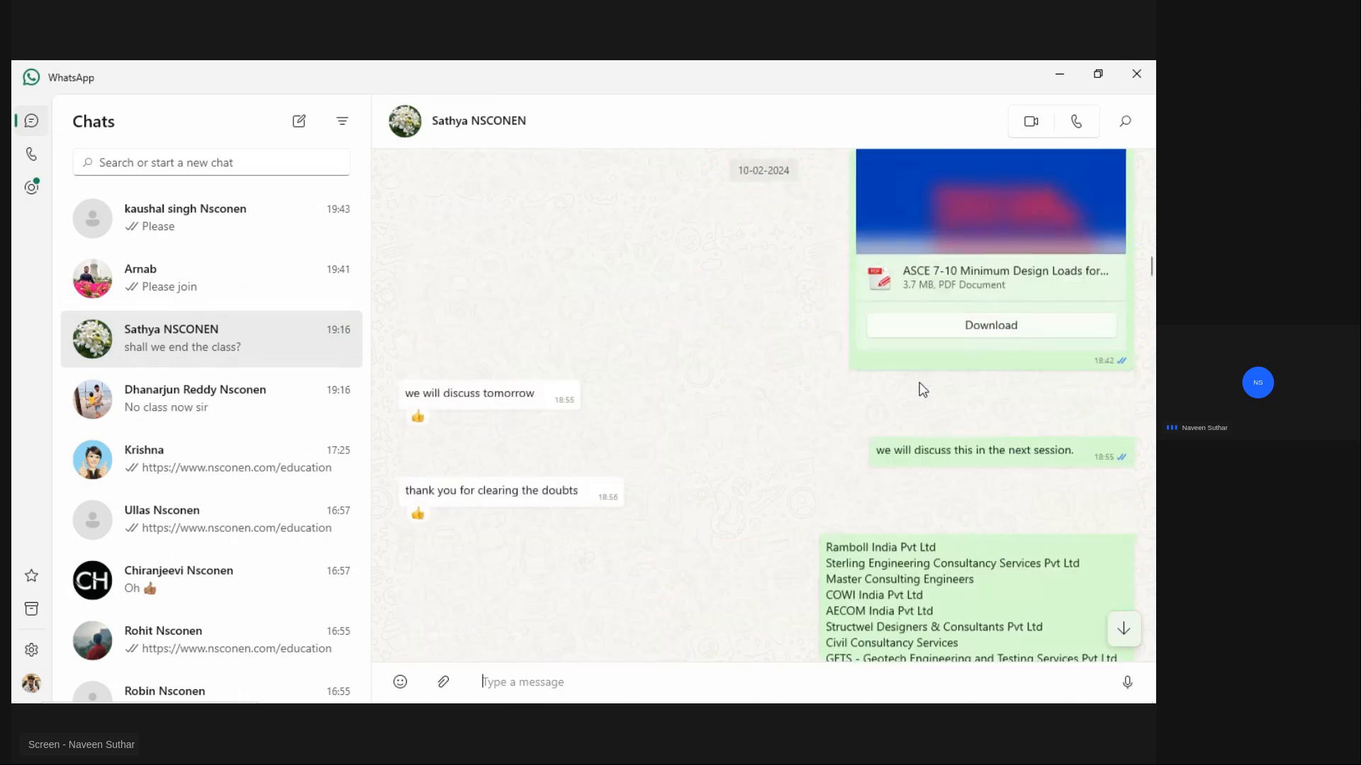
pyautogui.scroll(10, 921, 388)
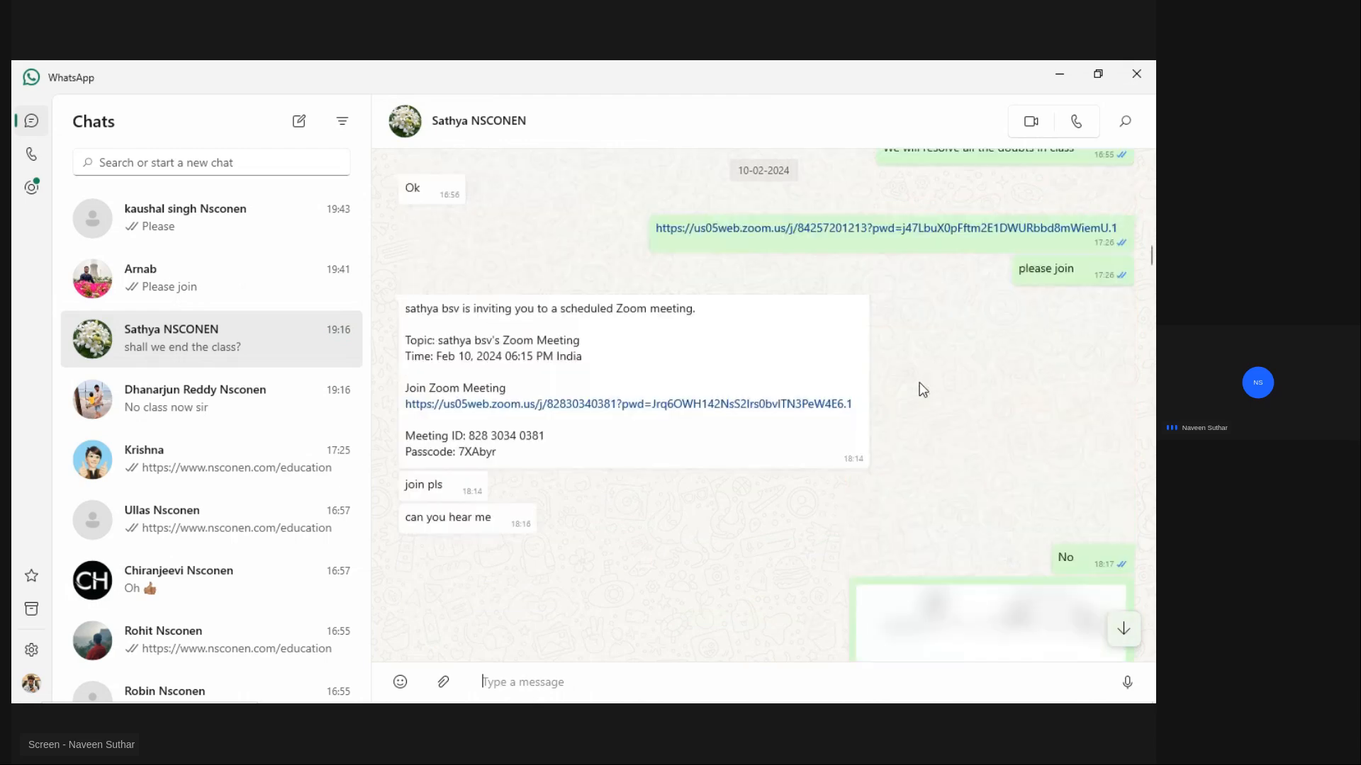
pyautogui.scroll(-8, 921, 388)
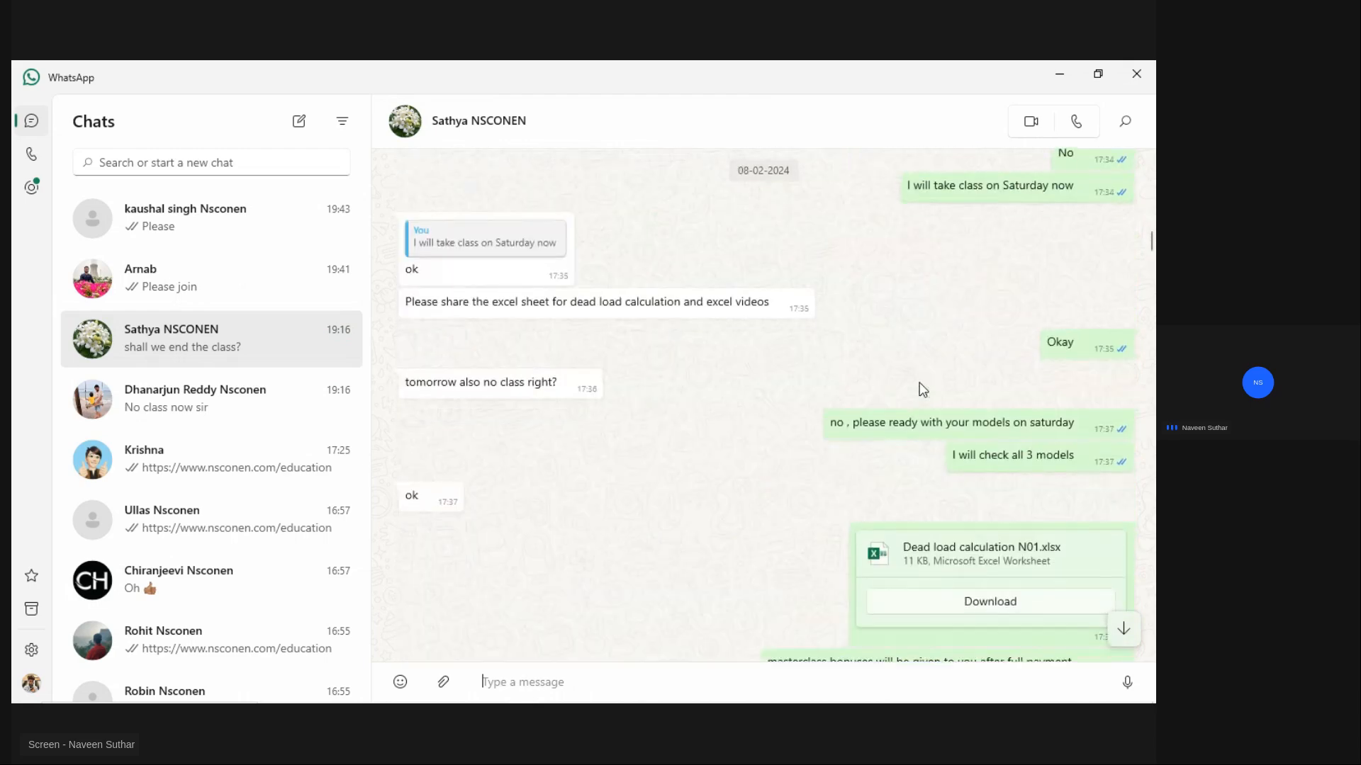
# Step: Download Dead load calculation N01.xlsx from the chat, open it in Excel and enable editing
pyautogui.click(985, 459)
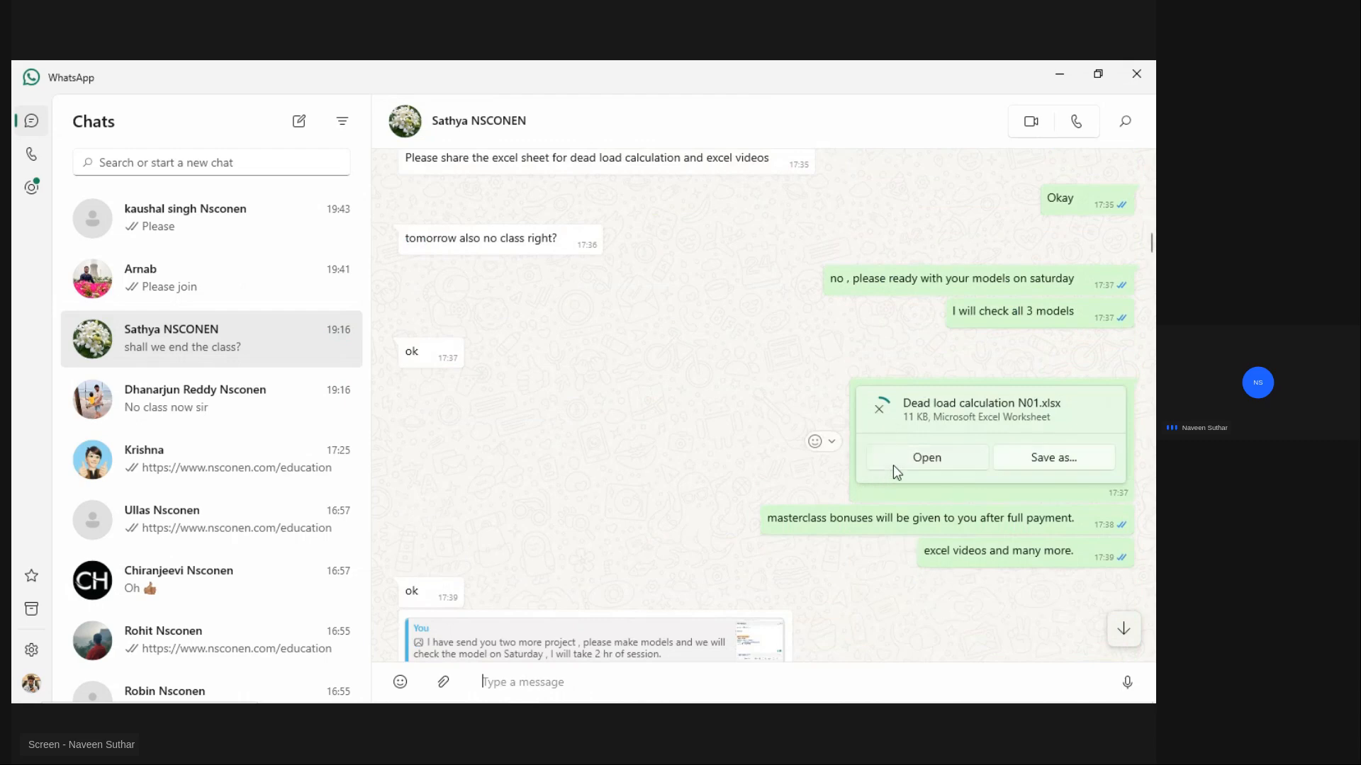
pyautogui.scroll(-1, 893, 465)
pyautogui.scroll(1, 903, 368)
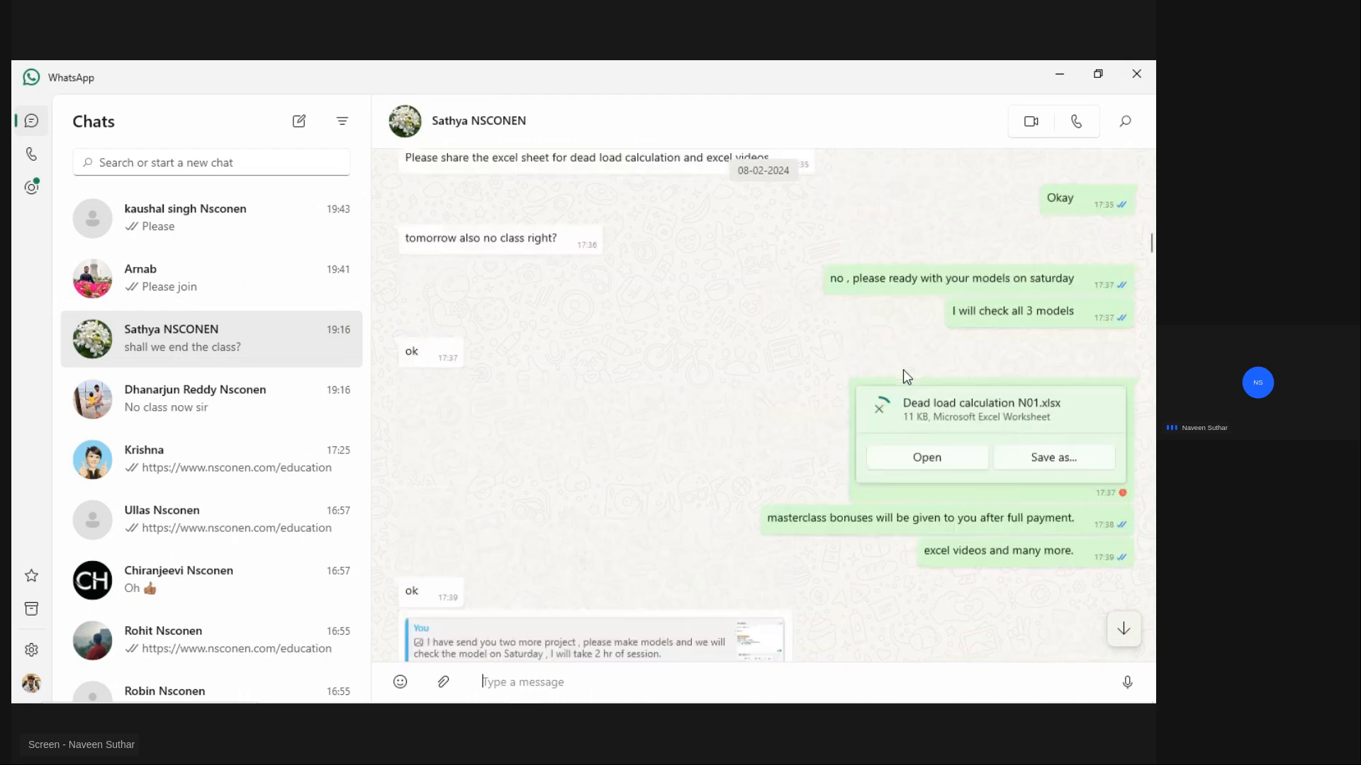
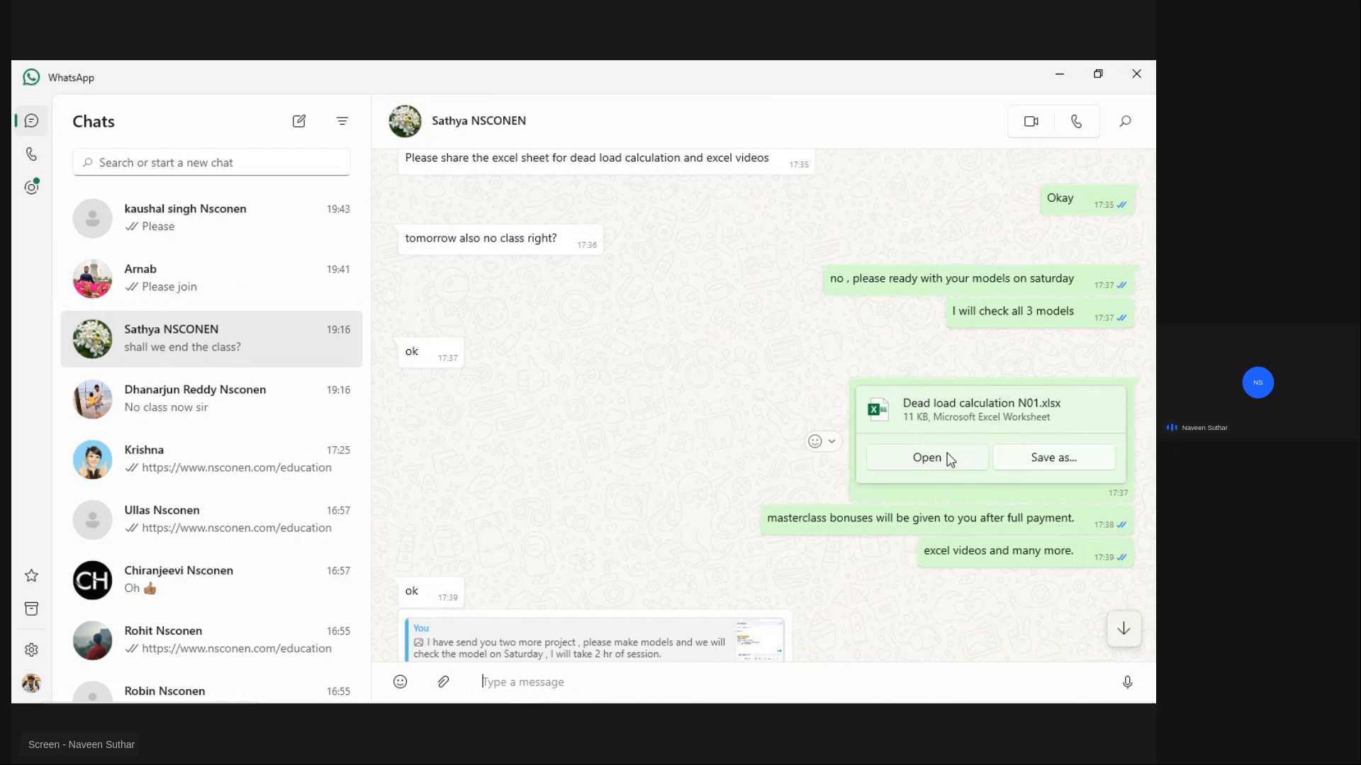
pyautogui.click(951, 459)
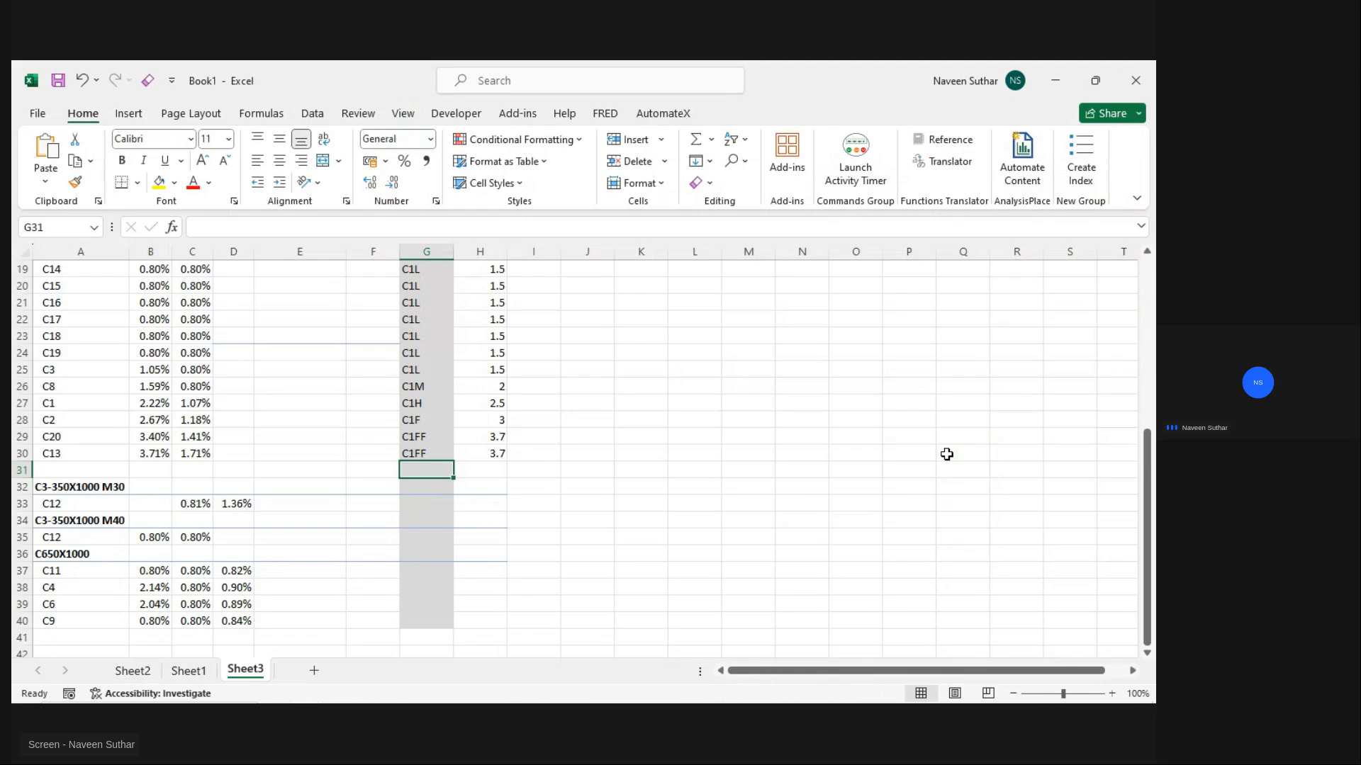
pyautogui.moveTo(628, 700)
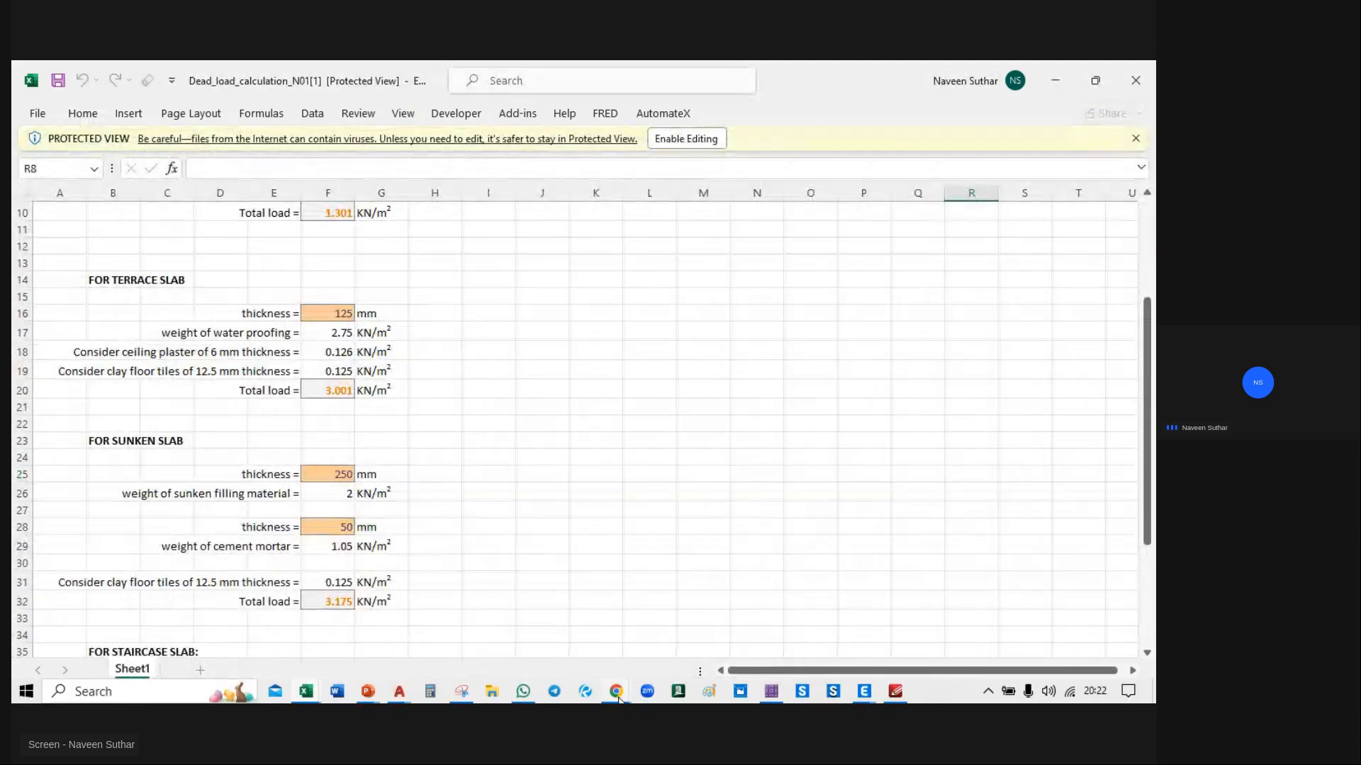
pyautogui.click(689, 141)
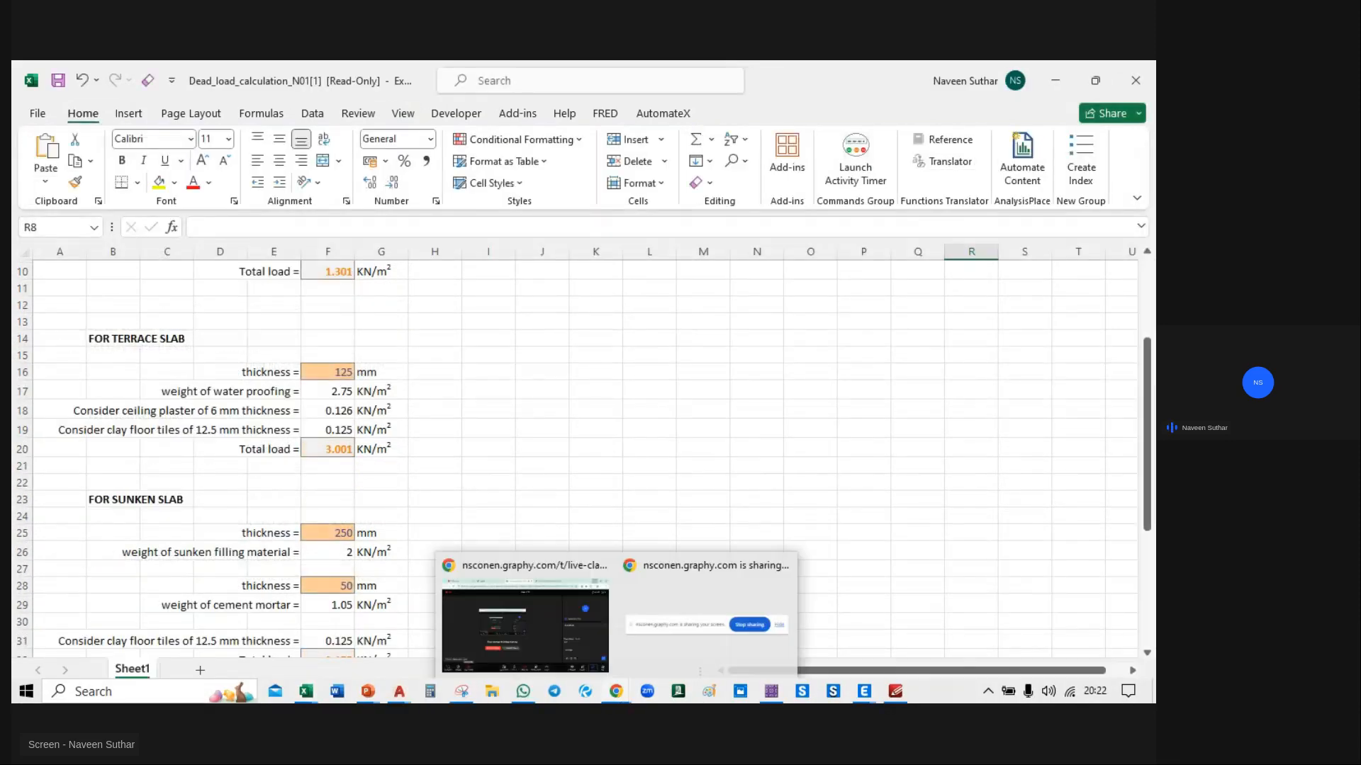
# Step: Switch to the live class in Chrome to check the participants and expand the shared-screen preview, and return to the dead load workbook in Excel
pyautogui.click(530, 631)
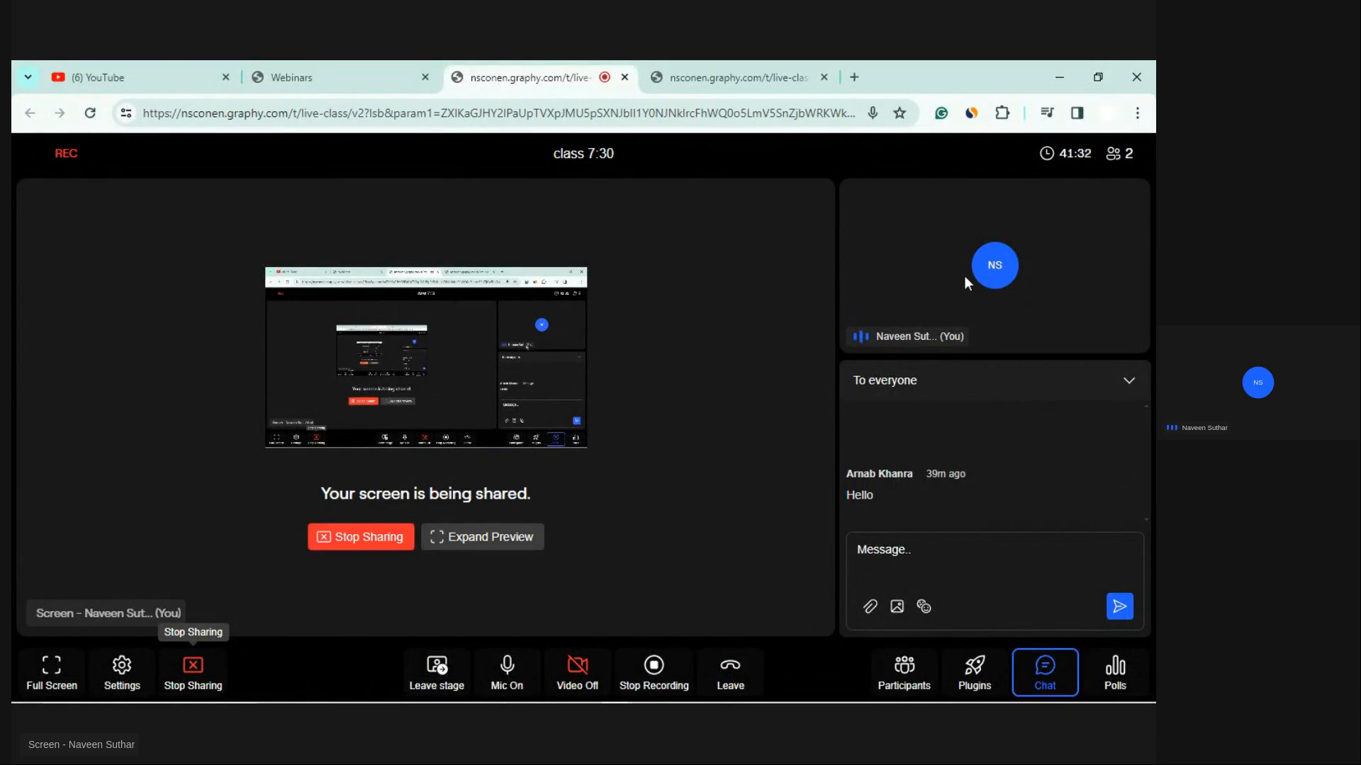
pyautogui.click(357, 550)
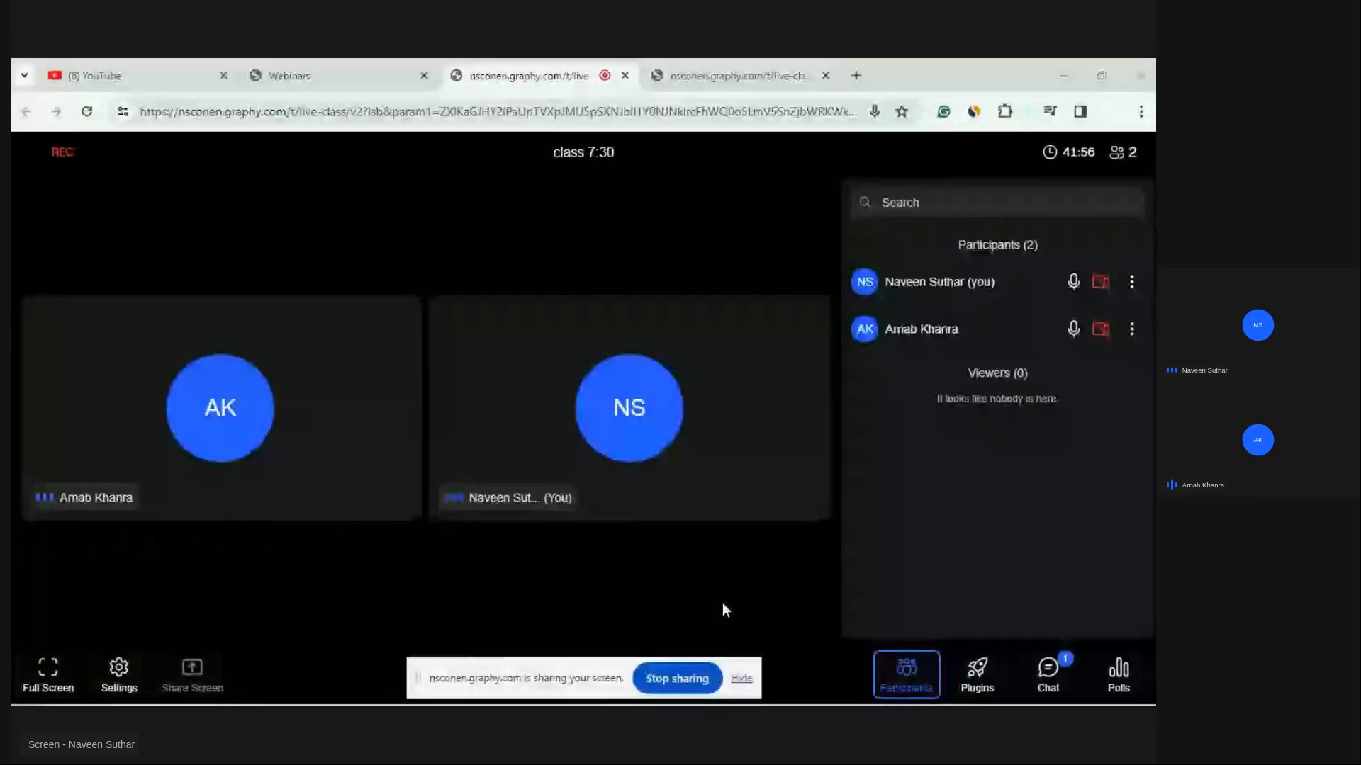
pyautogui.click(482, 536)
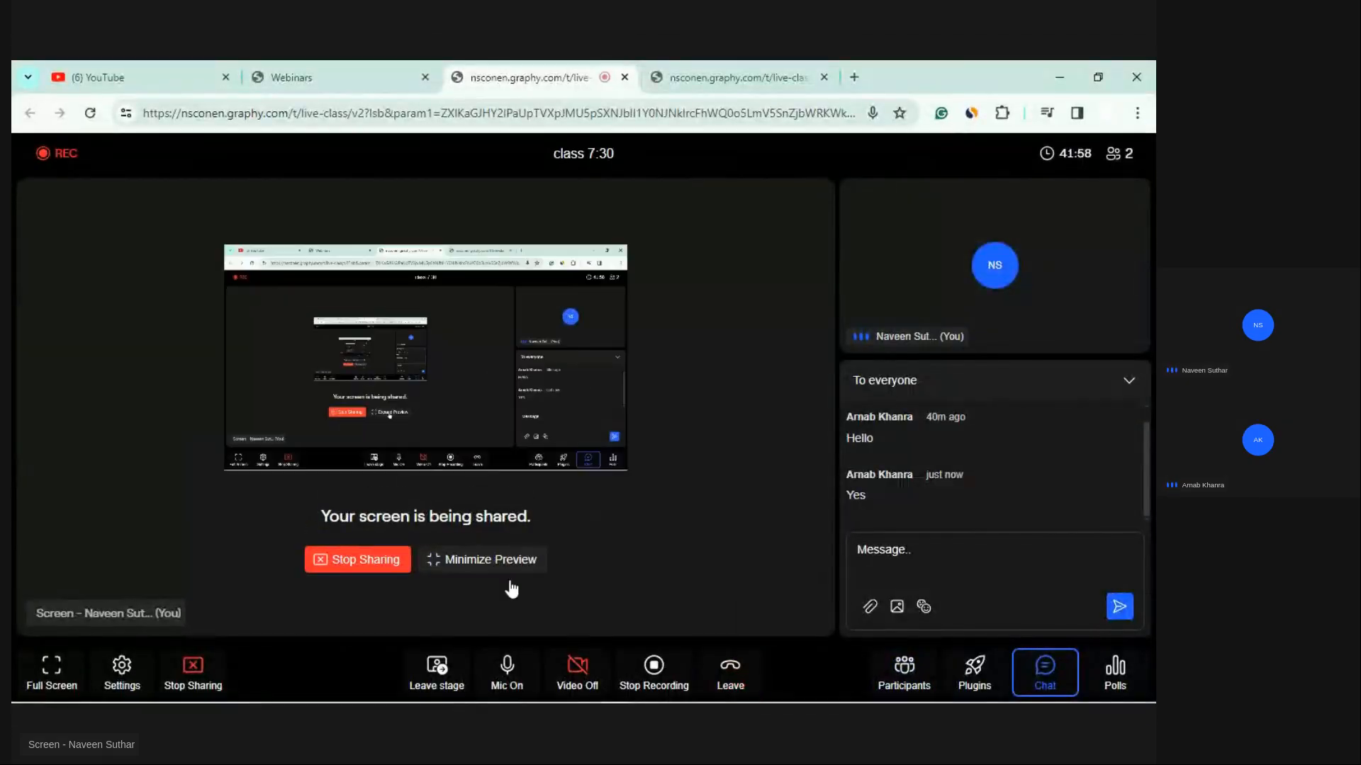
pyautogui.moveTo(379, 698)
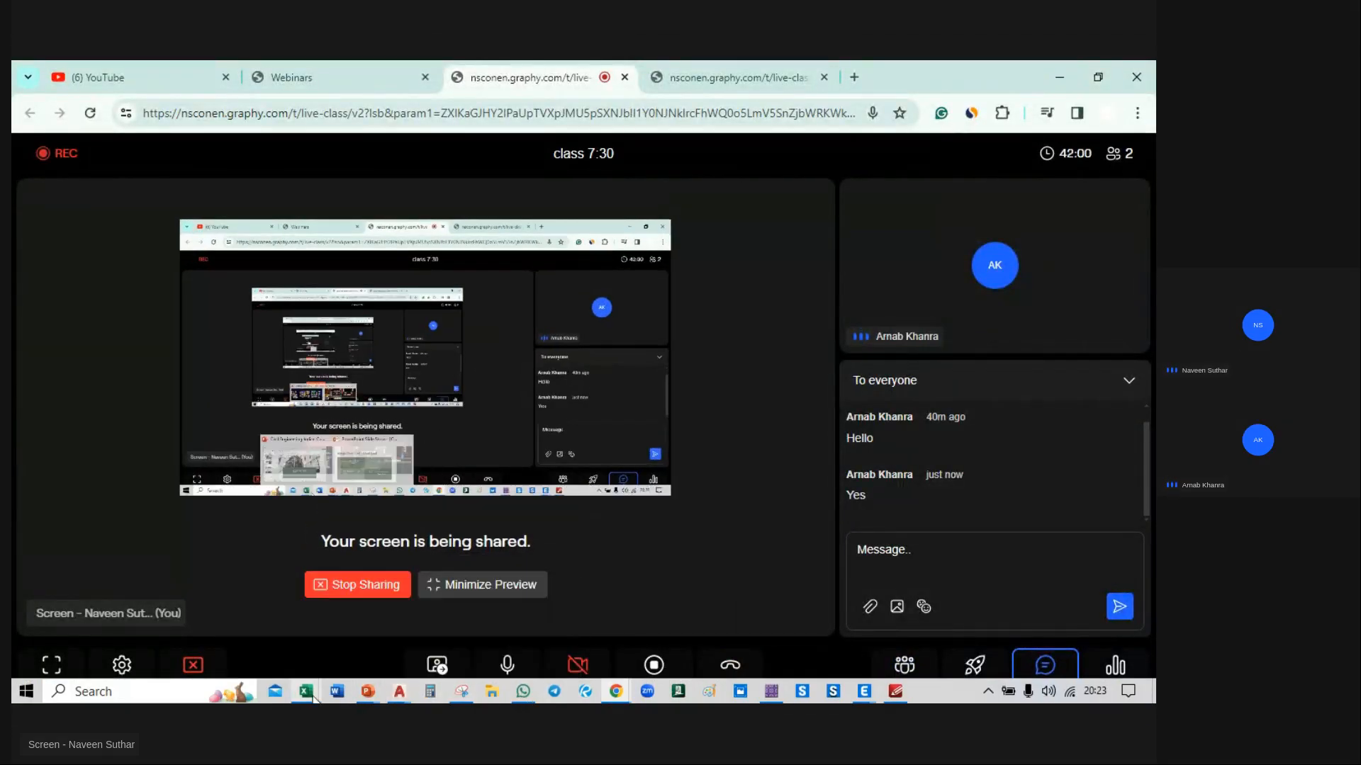
pyautogui.moveTo(306, 692)
pyautogui.click(466, 621)
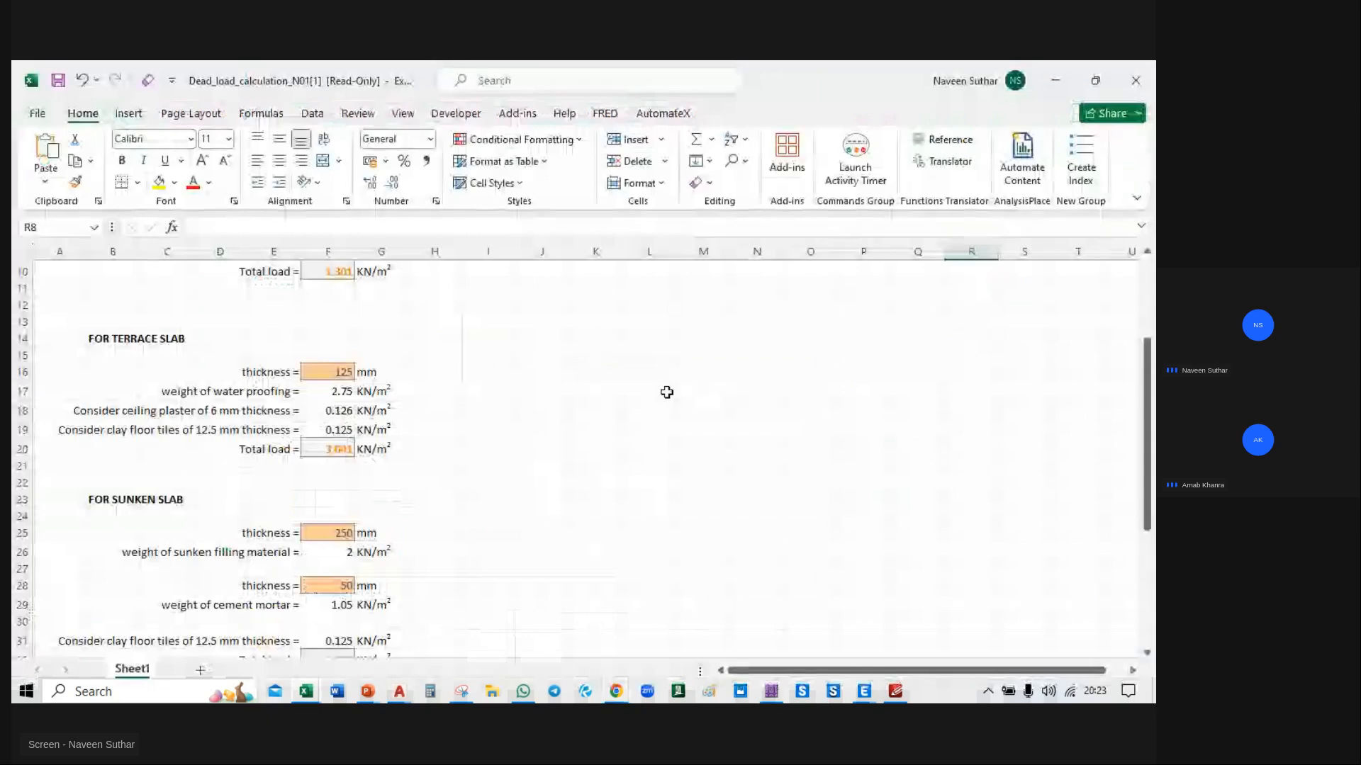
# Step: Delete the wall loads table in J2:N9 and clear its borders and fill by painting the blank format of cell I5 over I2:N12
pyautogui.scroll(5, 665, 392)
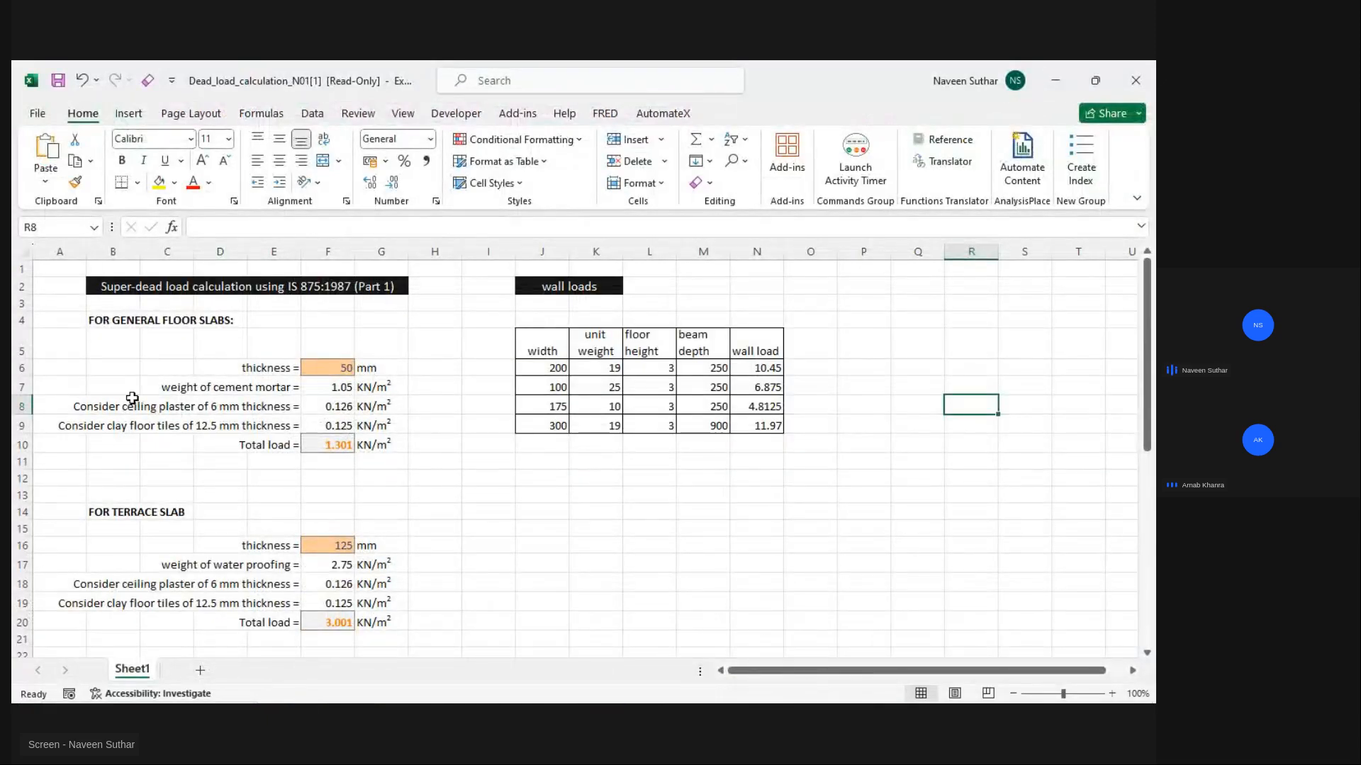
pyautogui.moveTo(565, 284); pyautogui.dragTo(768, 423)
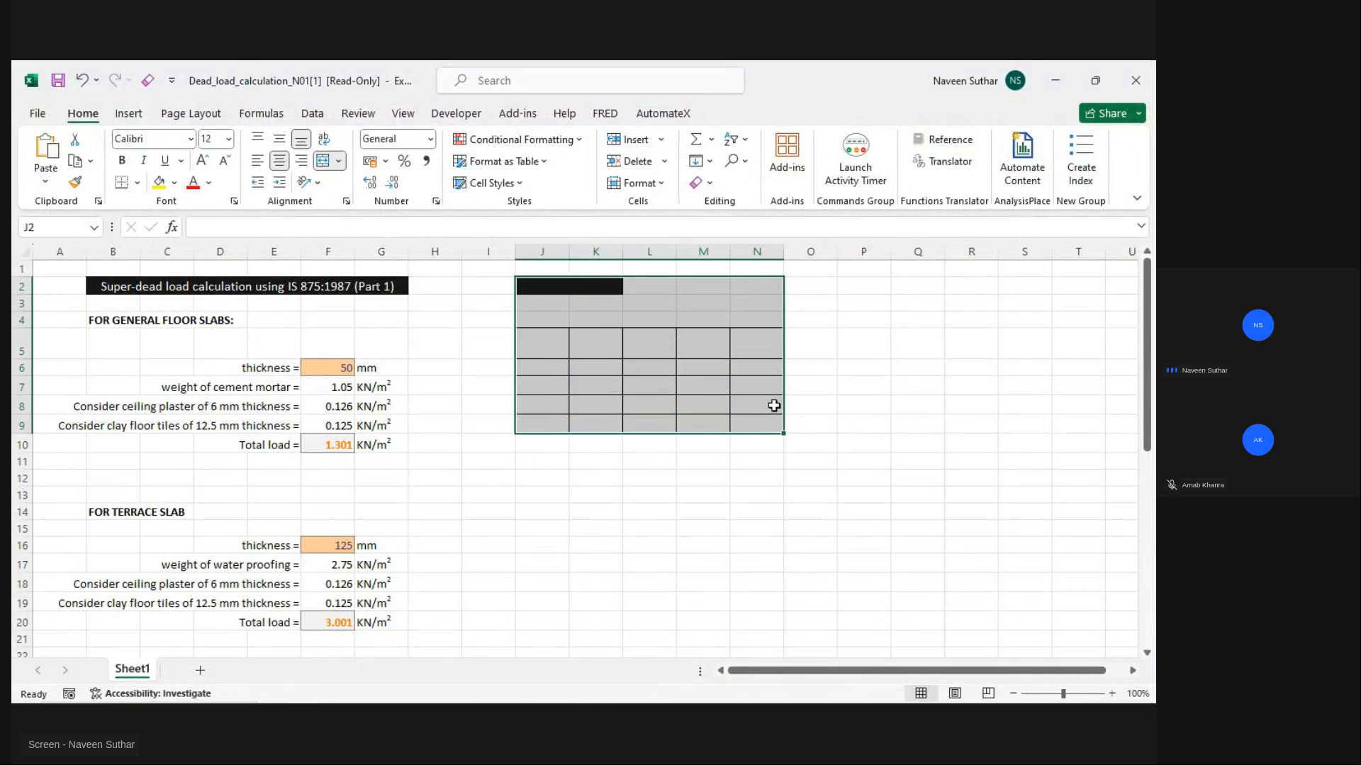
pyautogui.click(477, 350)
pyautogui.click(75, 182)
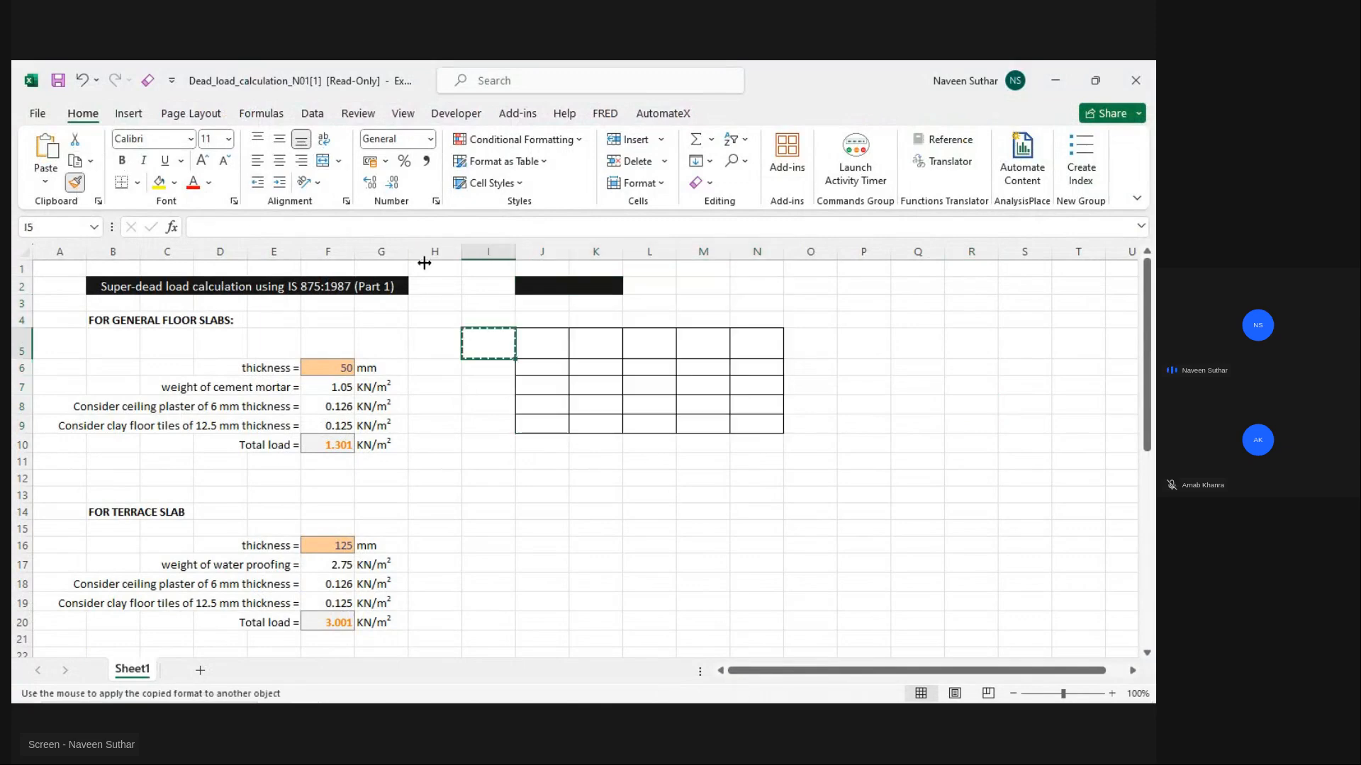
pyautogui.moveTo(500, 280); pyautogui.dragTo(781, 480)
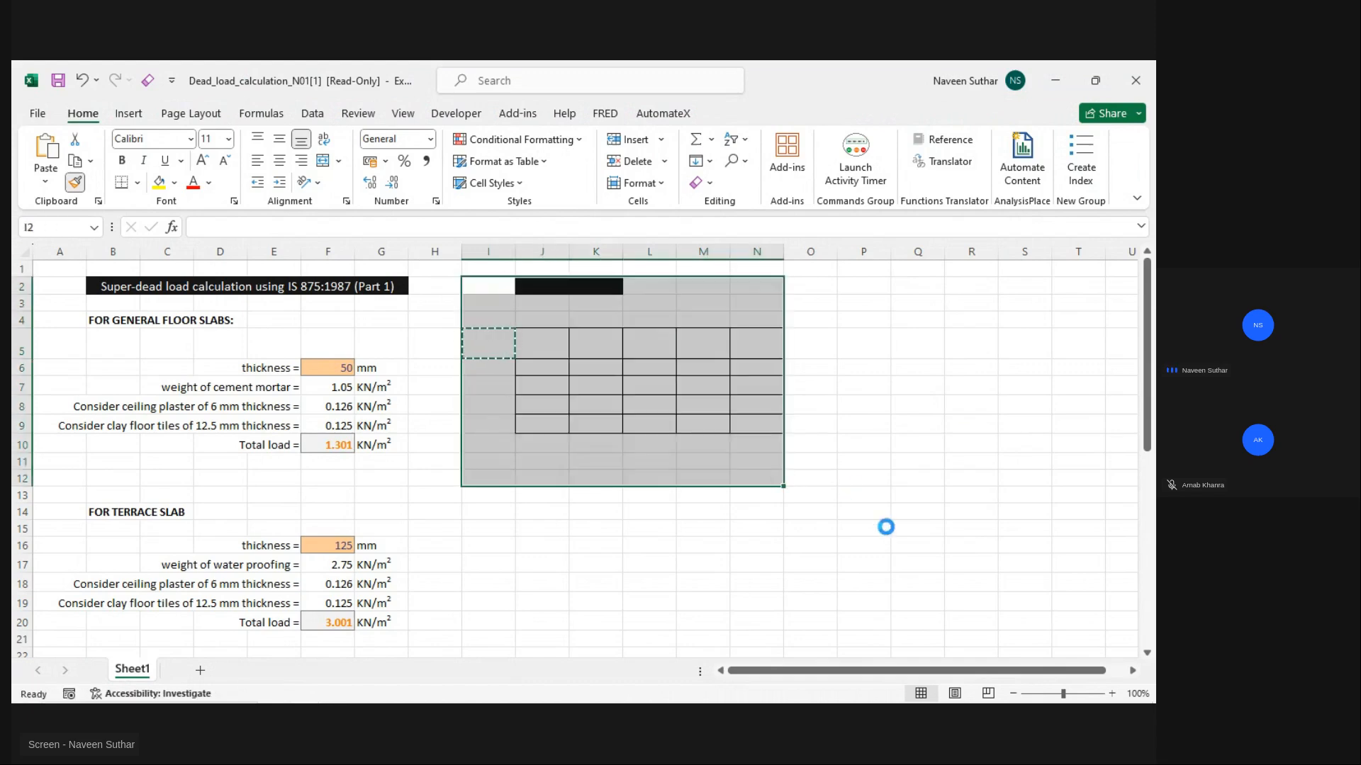
pyautogui.click(886, 528)
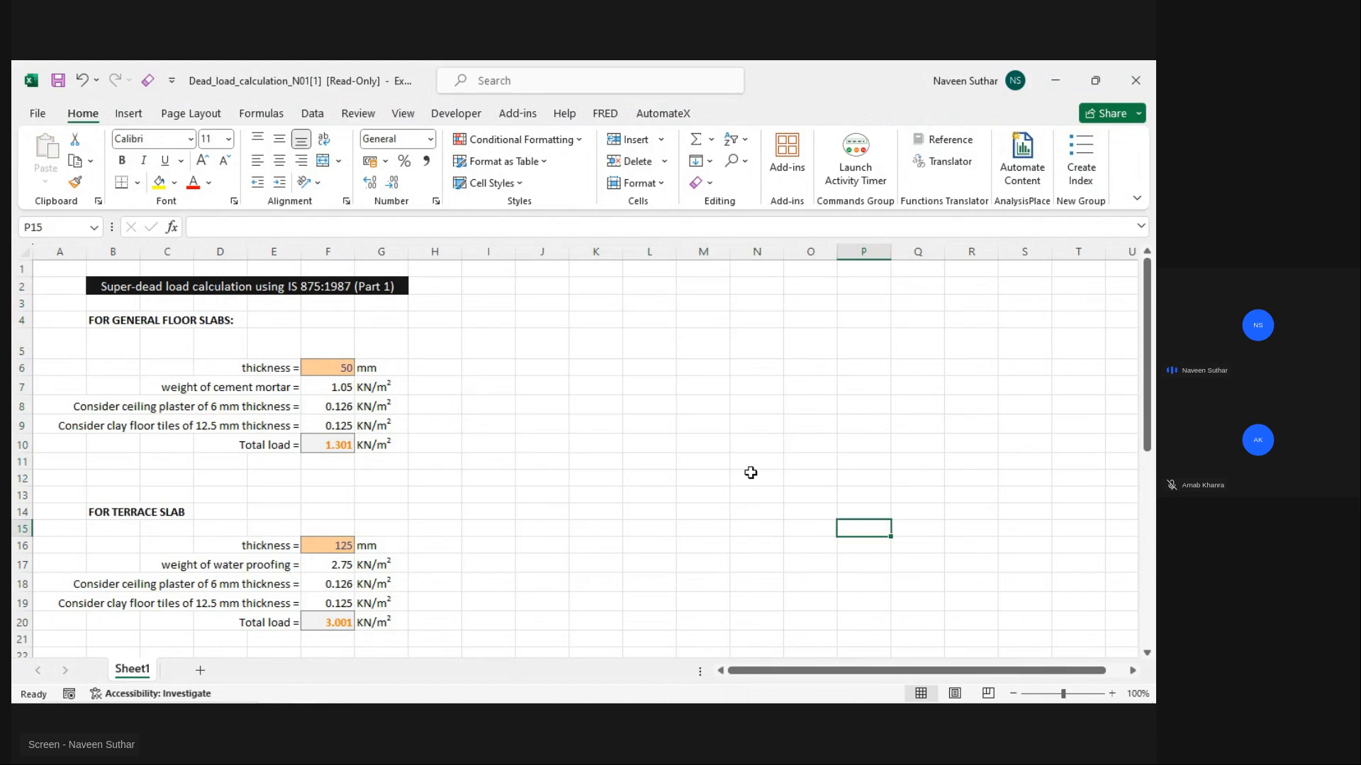
pyautogui.scroll(-11, 423, 424)
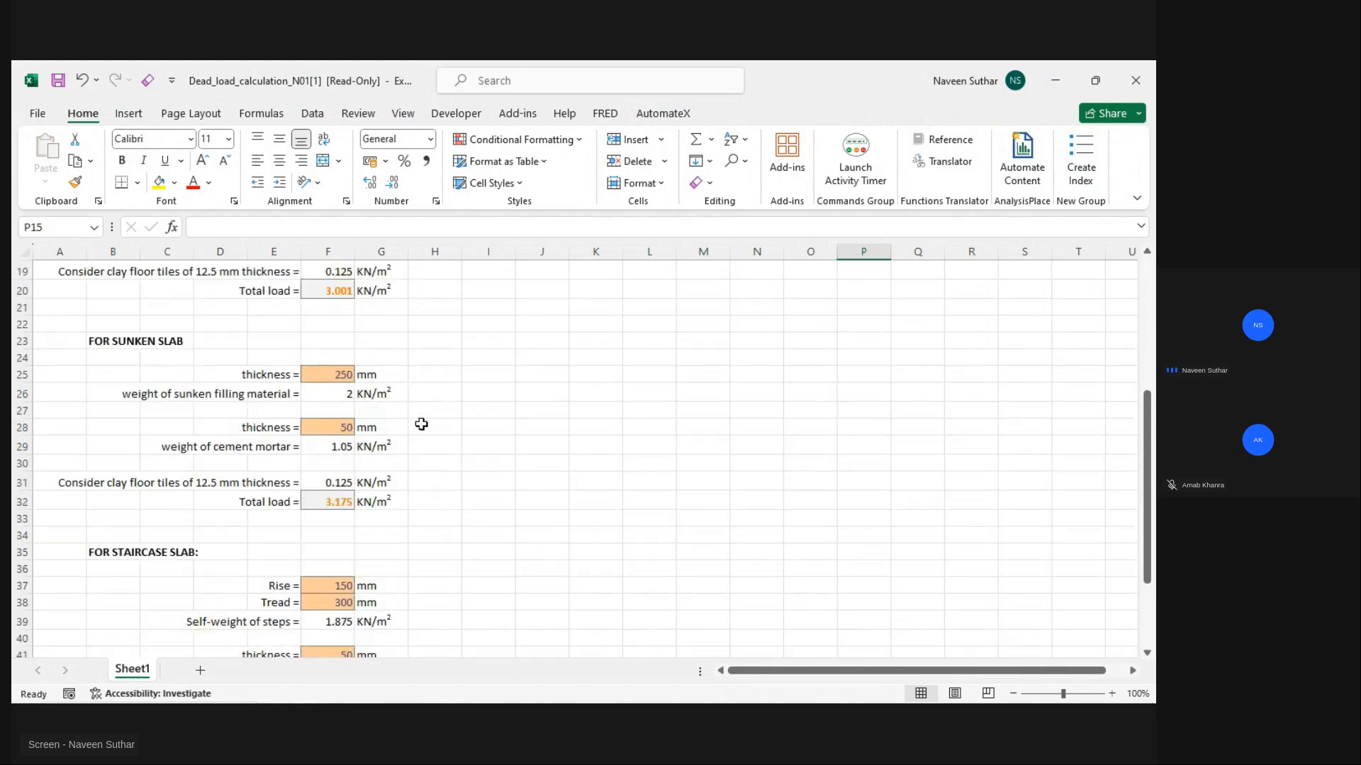
# Step: Review the general floor slabs load block in B4:G10 of the dead load sheet and select its thickness cell F6
pyautogui.scroll(11, 424, 425)
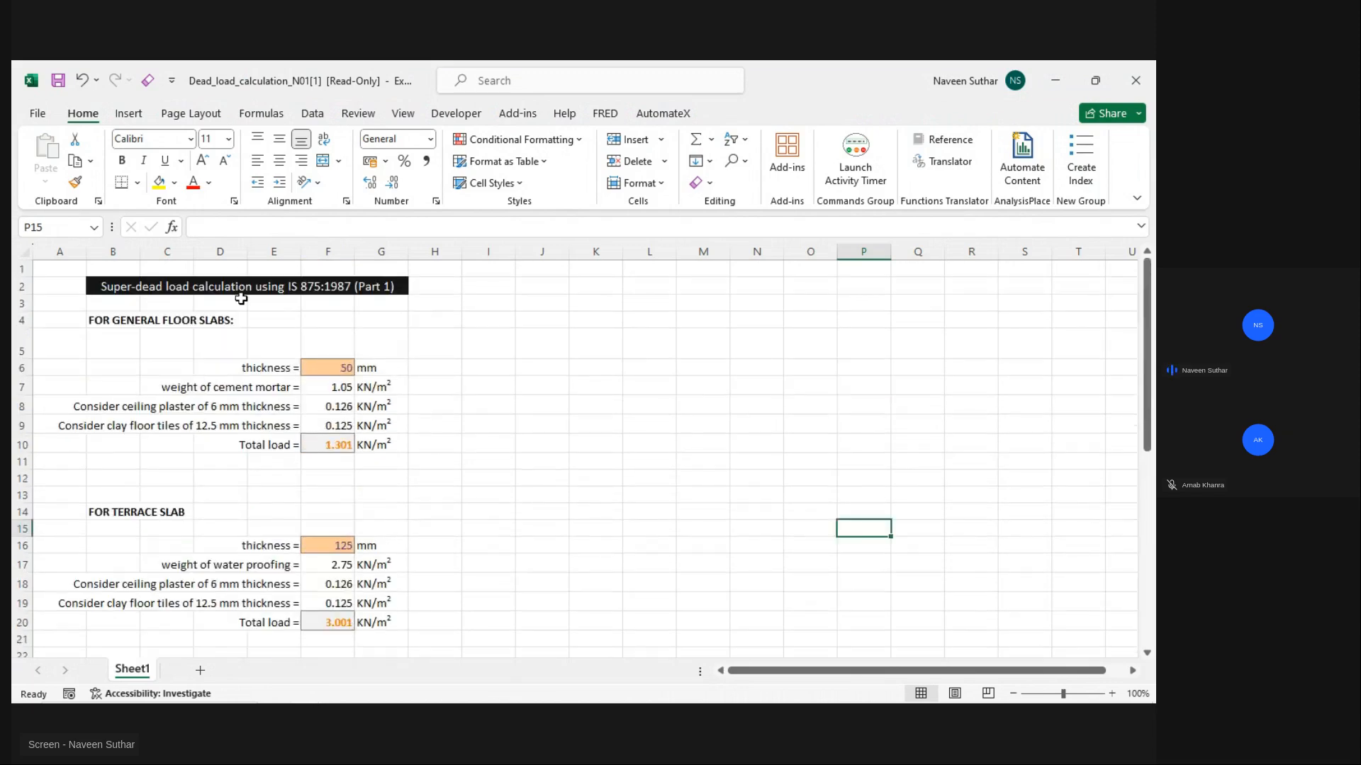
pyautogui.click(108, 284)
pyautogui.click(434, 387)
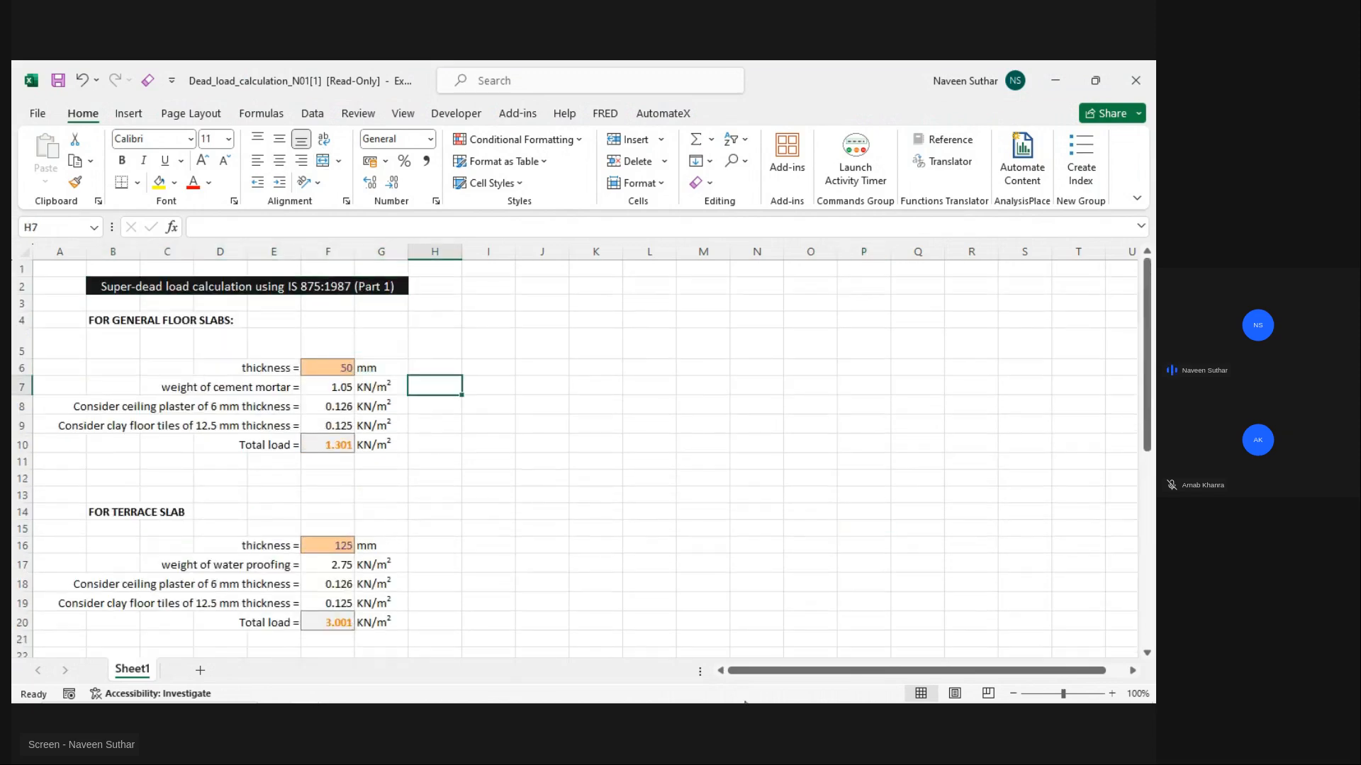
pyautogui.moveTo(103, 320); pyautogui.dragTo(440, 453)
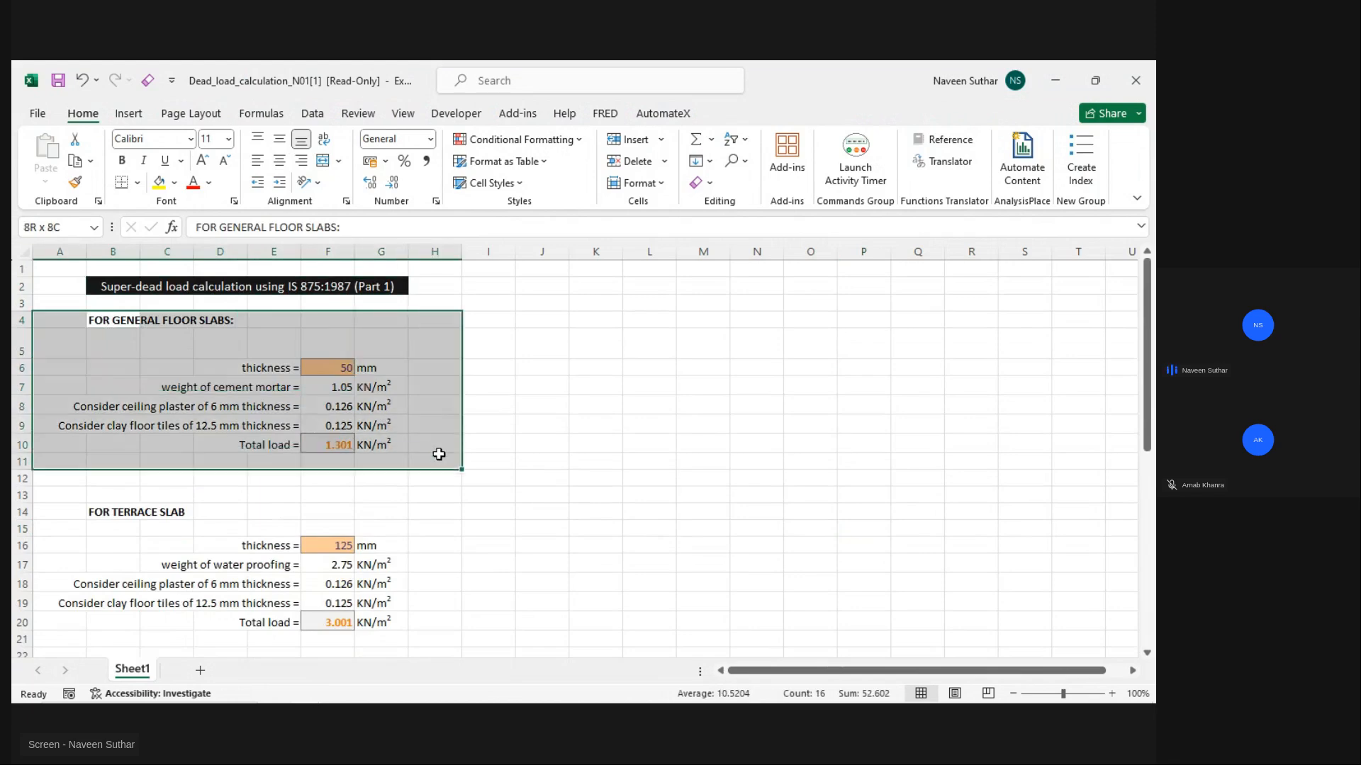
pyautogui.click(507, 496)
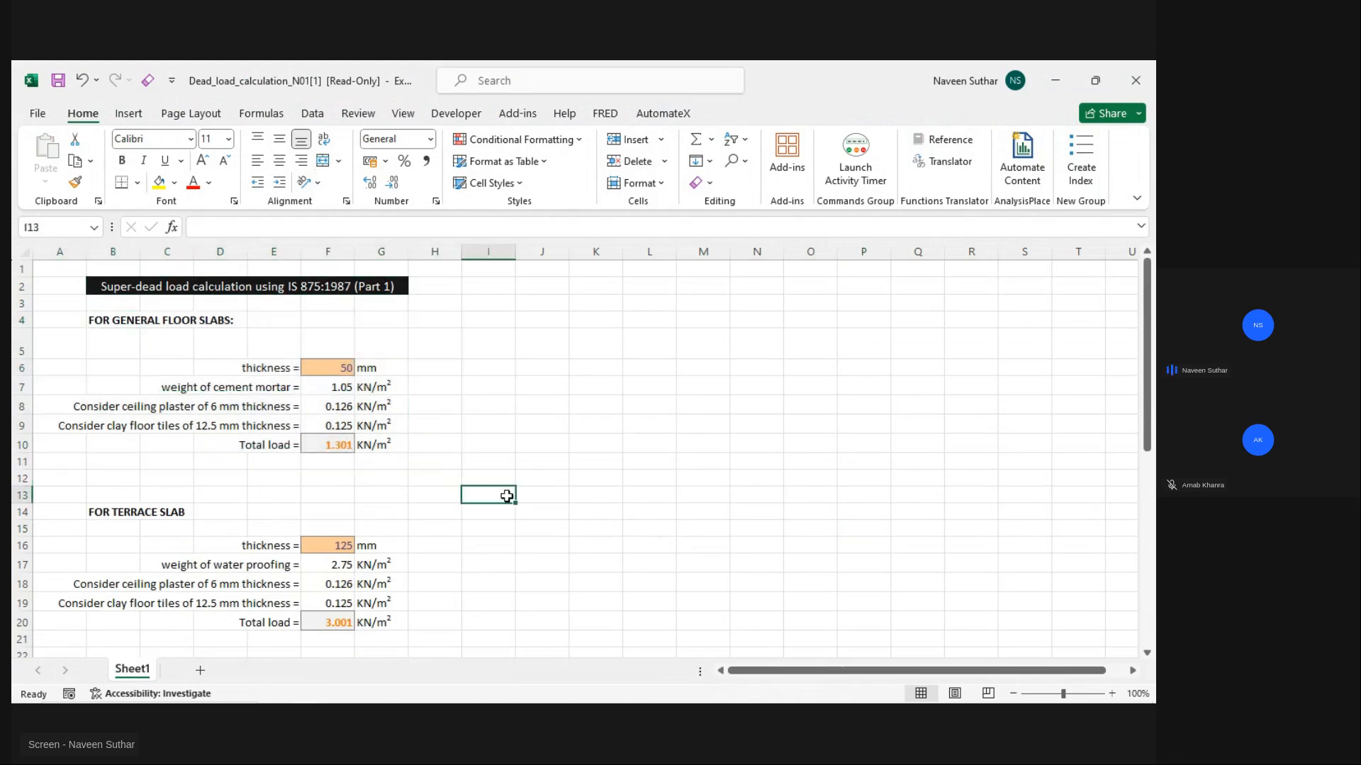
pyautogui.click(351, 367)
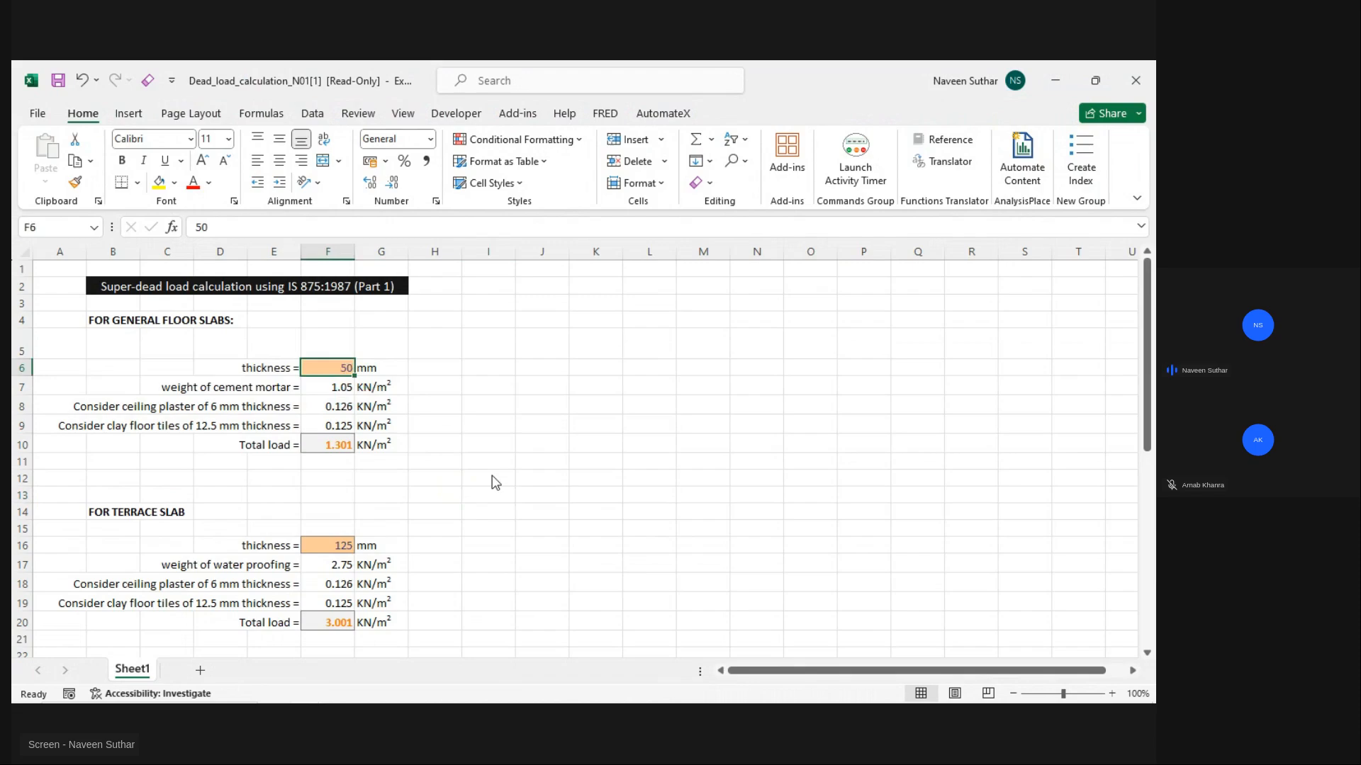
# Step: Switch to the G+15 Commercial Building drawing in AutoCAD and examine the floor finish layers on the lower landings of the staircase section
pyautogui.hotkey('alt', 'Tab')
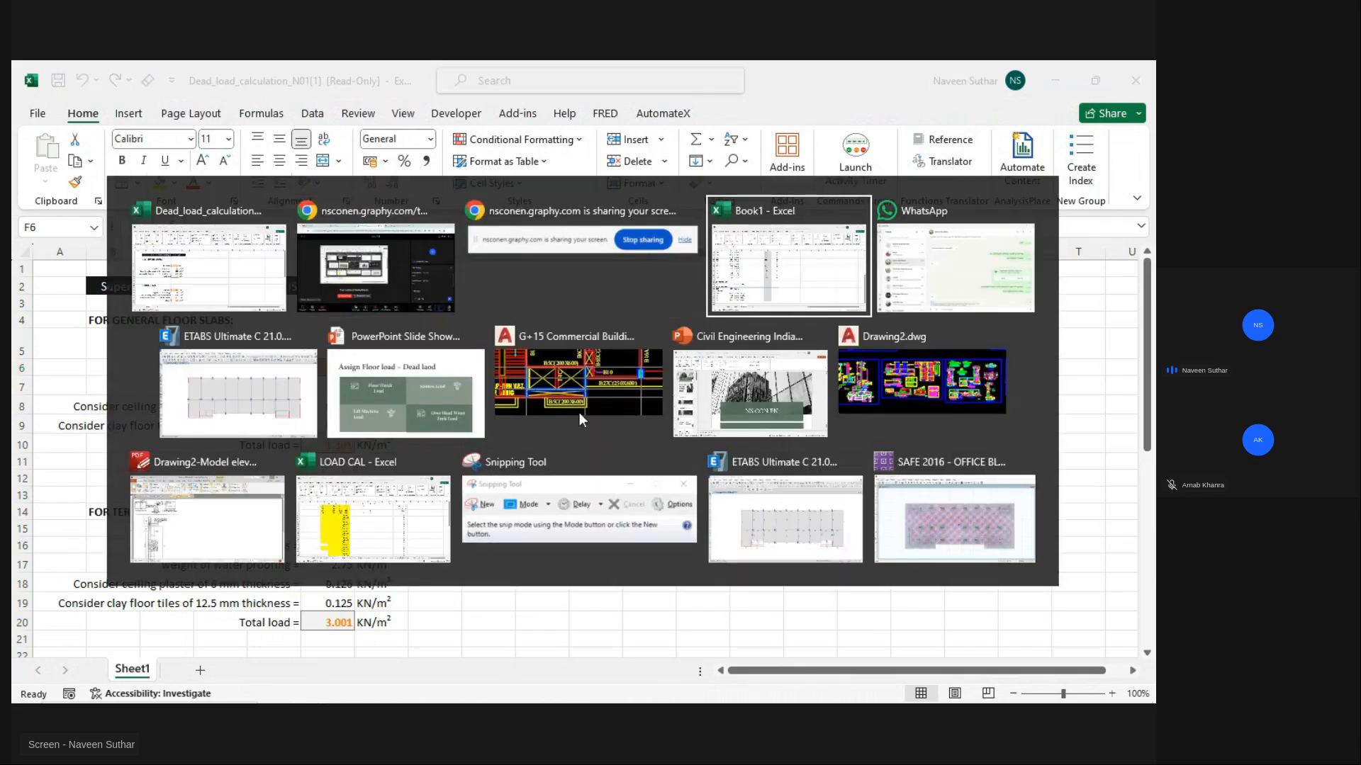
pyautogui.click(580, 407)
pyautogui.scroll(-9, 720, 528)
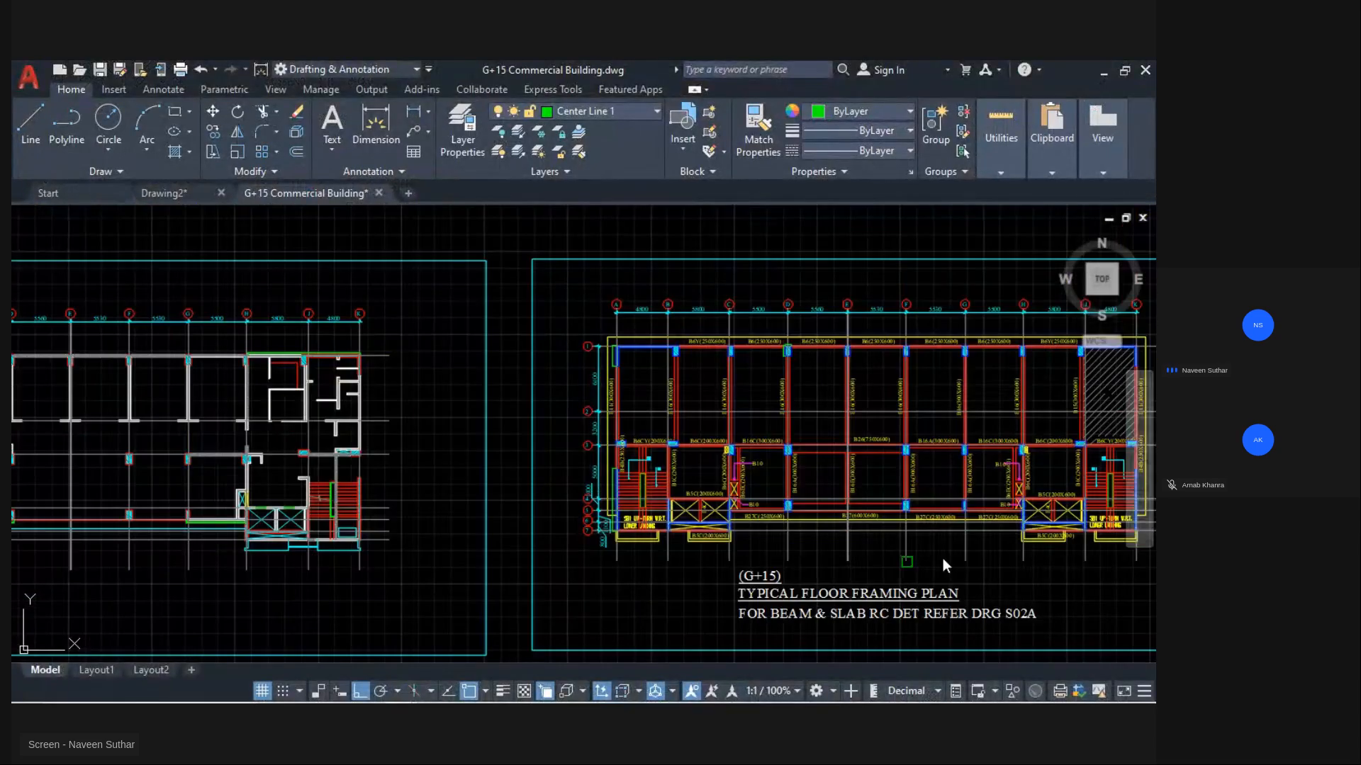
pyautogui.moveTo(992, 562); pyautogui.dragTo(285, 473, button='middle')
pyautogui.moveTo(1092, 489); pyautogui.dragTo(273, 491, button='middle')
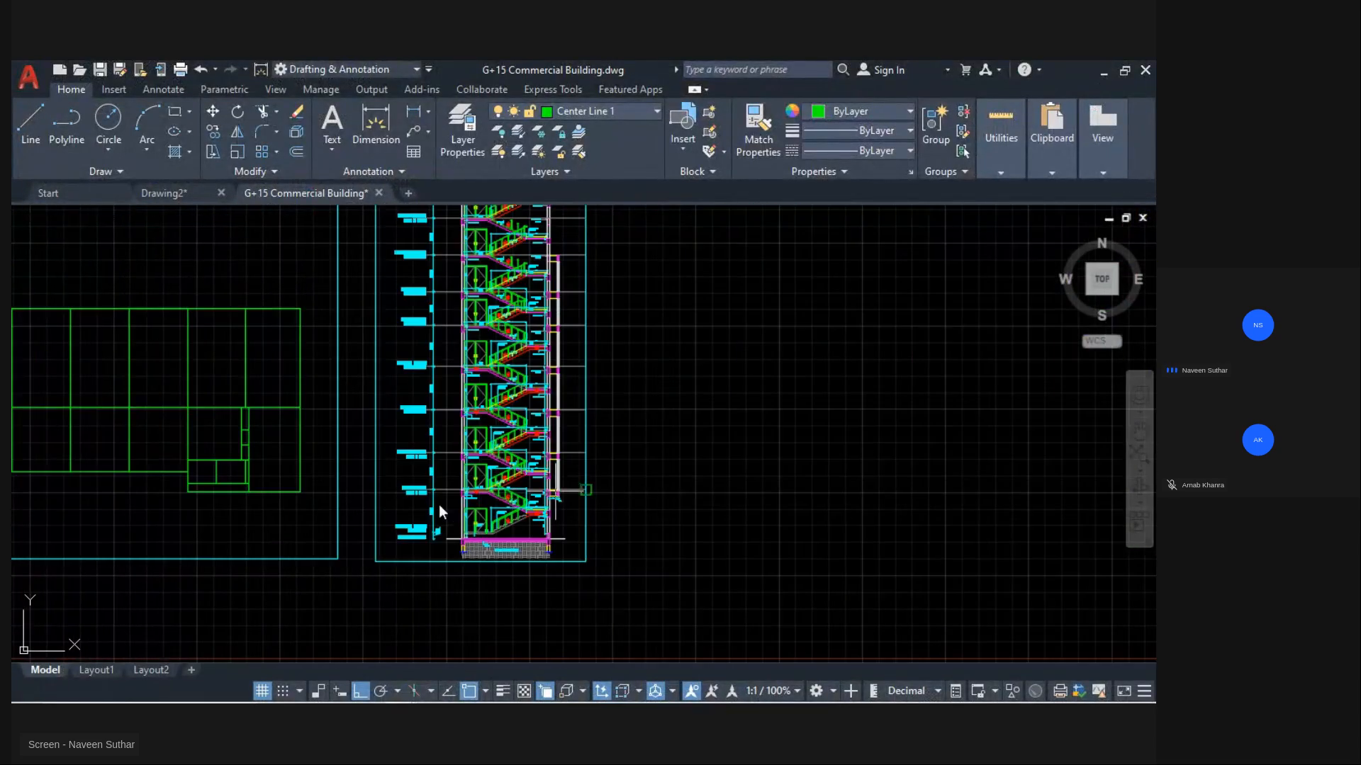
pyautogui.scroll(2, 434, 502)
pyautogui.scroll(10, 529, 505)
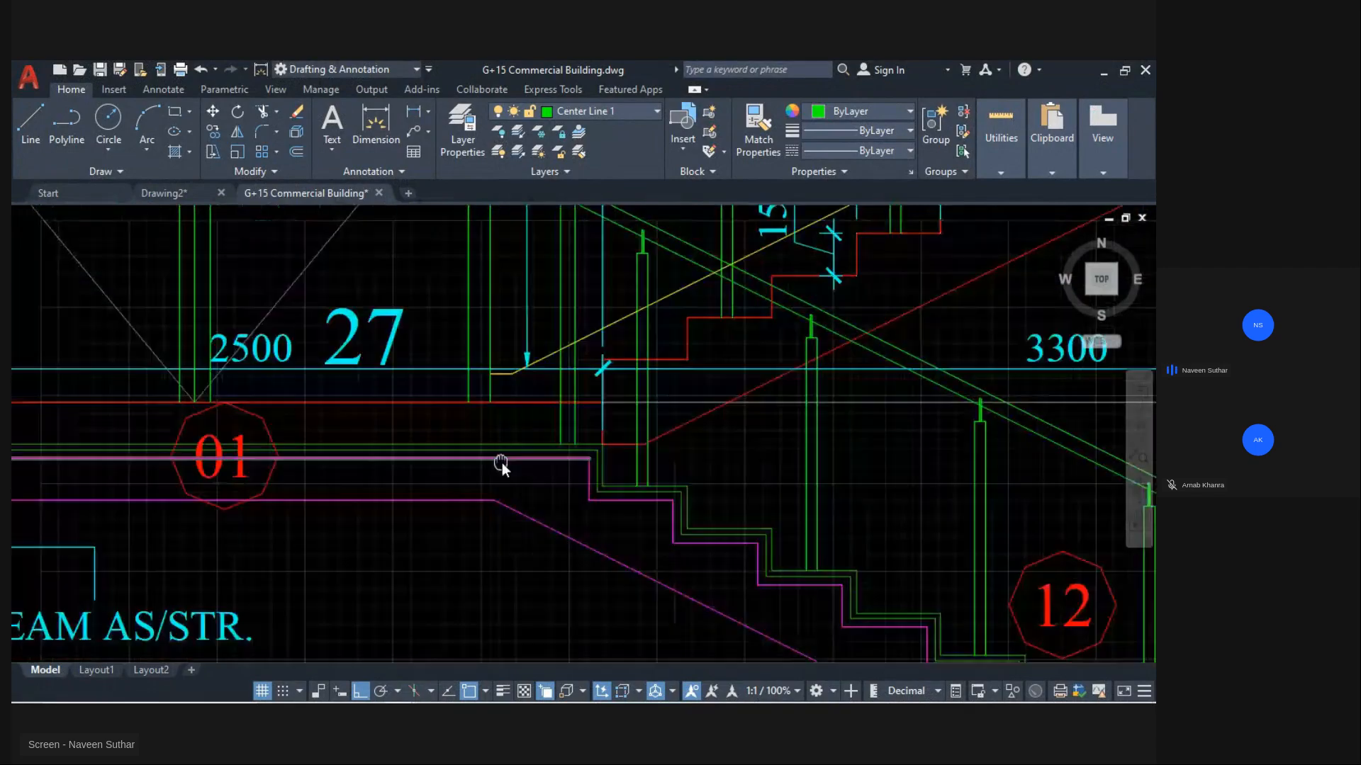
pyautogui.scroll(-2, 460, 448)
pyautogui.scroll(3, 278, 452)
pyautogui.scroll(-6, 376, 431)
pyautogui.scroll(3, 410, 538)
pyautogui.moveTo(504, 274)
pyautogui.mouseDown(button='middle')
pyautogui.moveTo(358, 620)
pyautogui.moveTo(214, 457)
pyautogui.mouseUp(button='middle')
pyautogui.scroll(-2, 536, 416)
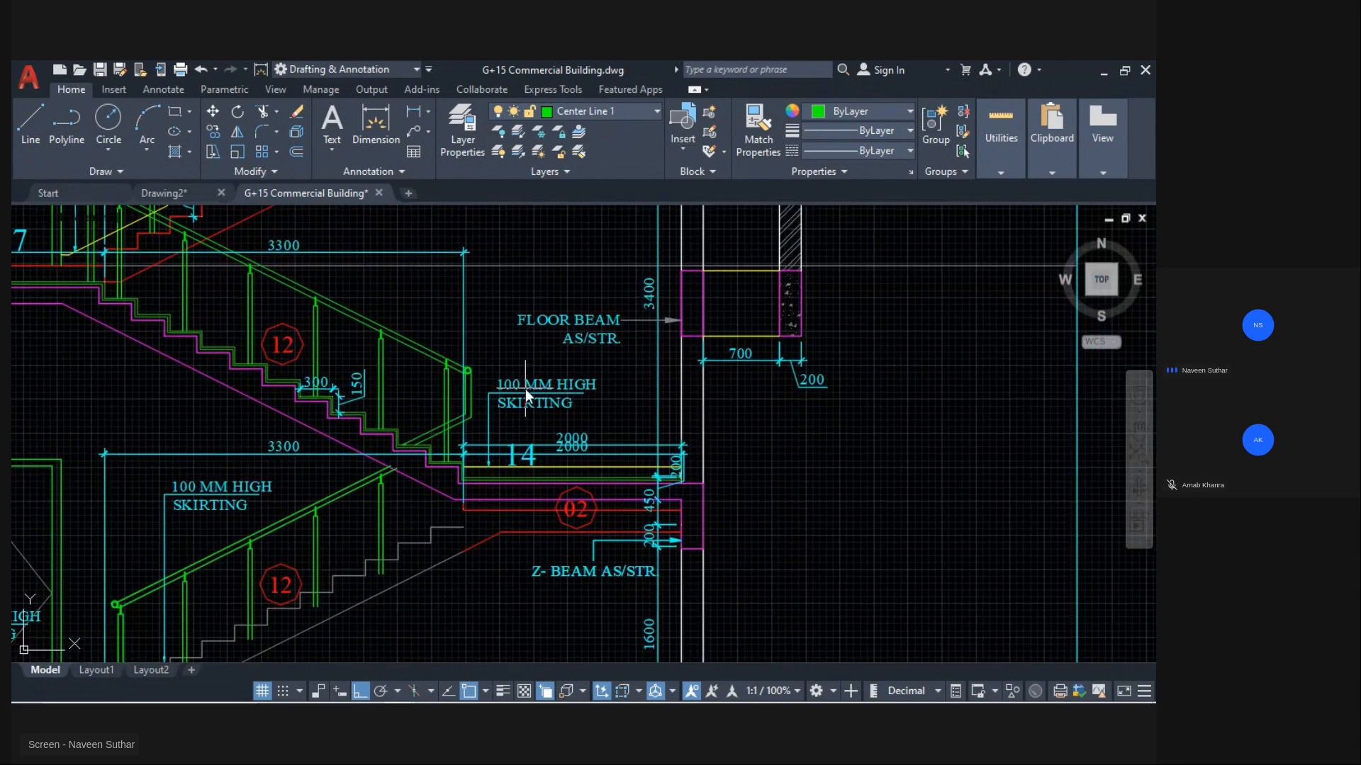
pyautogui.scroll(5, 536, 415)
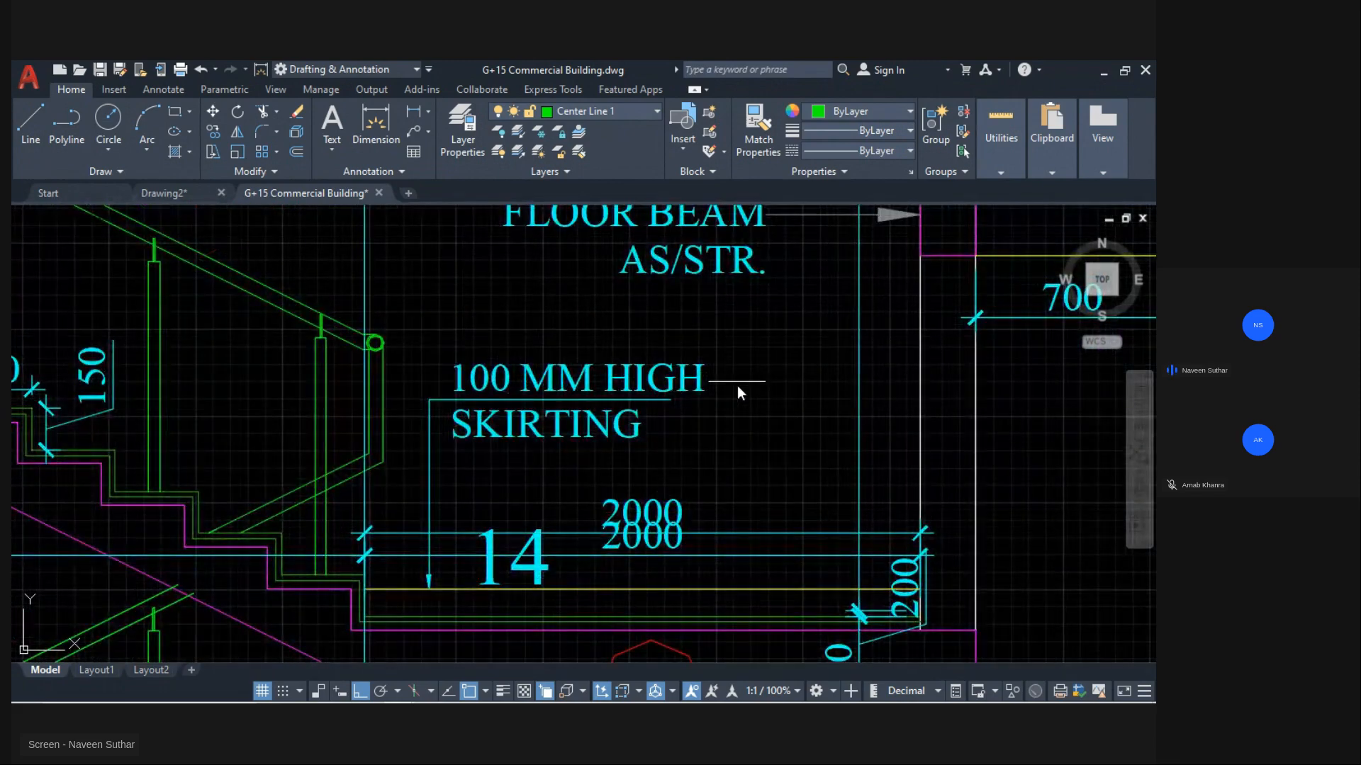
pyautogui.scroll(-6, 737, 426)
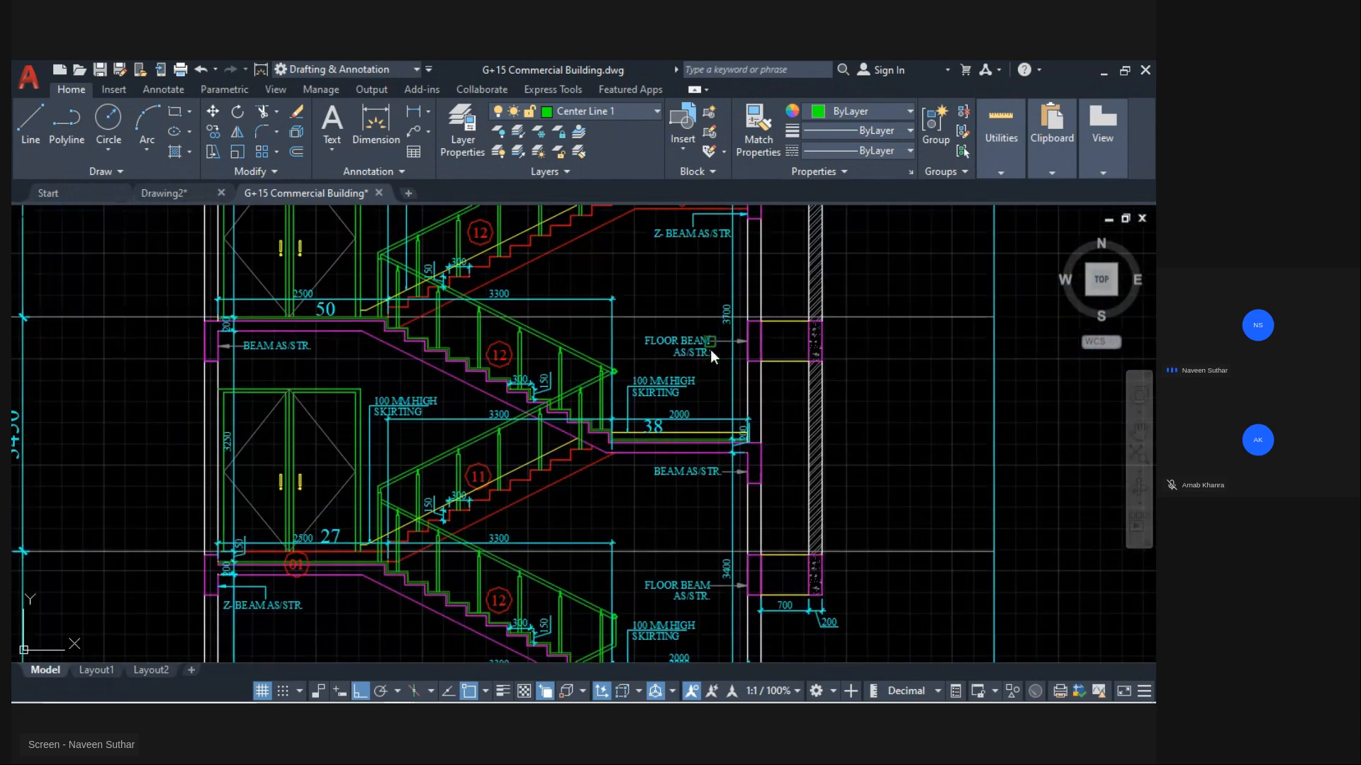
# Step: Follow the staircase section up through the upper floors and examine the slab and finish lines at the landing marked 151
pyautogui.moveTo(710, 350); pyautogui.dragTo(795, 591, button='middle')
pyautogui.moveTo(723, 393); pyautogui.dragTo(894, 656, button='middle')
pyautogui.moveTo(699, 285)
pyautogui.mouseDown(button='middle')
pyautogui.moveTo(243, 517)
pyautogui.moveTo(266, 576)
pyautogui.mouseUp(button='middle')
pyautogui.moveTo(449, 346); pyautogui.dragTo(672, 617, button='middle')
pyautogui.moveTo(507, 324); pyautogui.dragTo(586, 615, button='middle')
pyautogui.moveTo(563, 404); pyautogui.dragTo(591, 656, button='middle')
pyautogui.moveTo(586, 343); pyautogui.dragTo(589, 549, button='middle')
pyautogui.moveTo(561, 372)
pyautogui.mouseDown(button='middle')
pyautogui.moveTo(591, 612)
pyautogui.moveTo(592, 546)
pyautogui.moveTo(602, 587)
pyautogui.mouseUp(button='middle')
pyautogui.scroll(6, 553, 532)
pyautogui.moveTo(551, 547); pyautogui.dragTo(981, 471, button='middle')
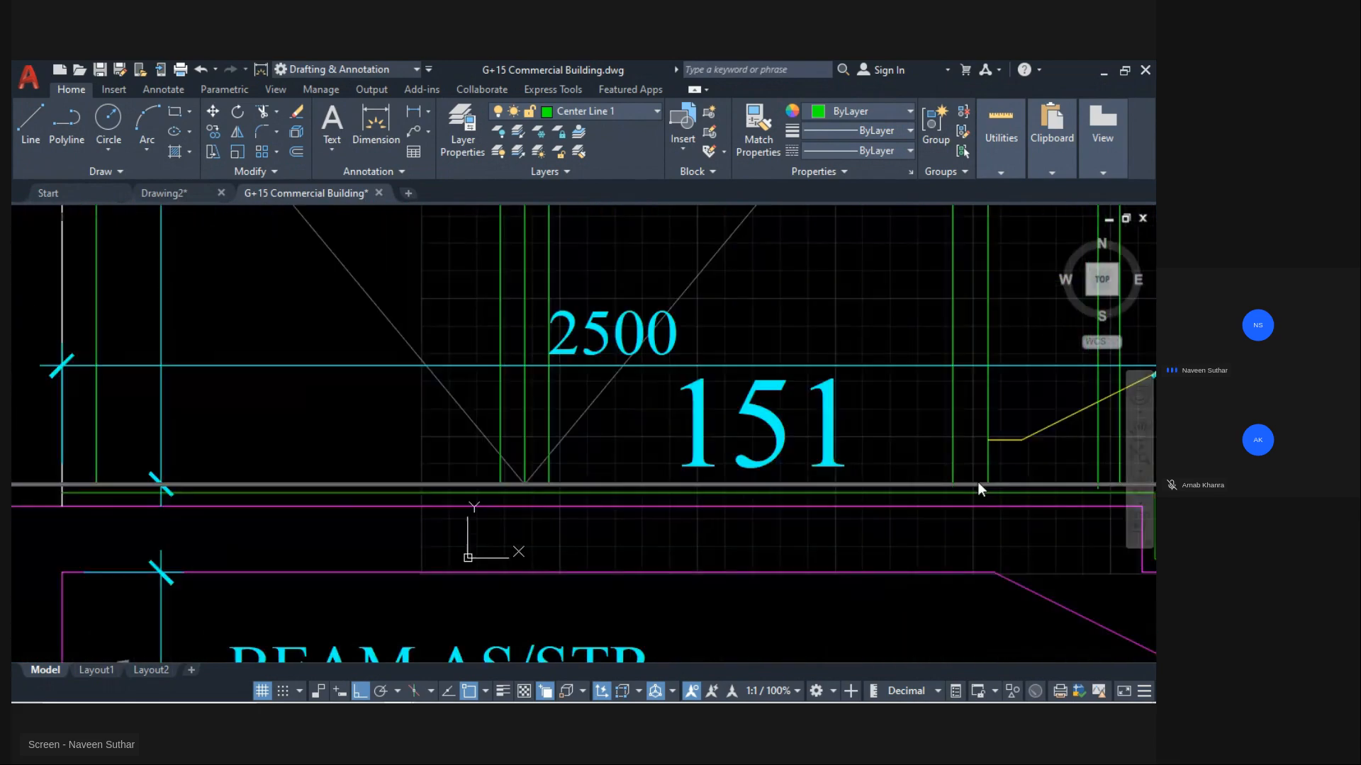
pyautogui.scroll(-6, 339, 363)
pyautogui.moveTo(591, 380)
pyautogui.mouseDown(button='middle')
pyautogui.moveTo(477, 386)
pyautogui.moveTo(532, 609)
pyautogui.mouseUp(button='middle')
pyautogui.moveTo(526, 370); pyautogui.dragTo(514, 613, button='middle')
pyautogui.moveTo(554, 334)
pyautogui.mouseDown(button='middle')
pyautogui.moveTo(545, 474)
pyautogui.moveTo(406, 557)
pyautogui.moveTo(209, 392)
pyautogui.mouseUp(button='middle')
# Step: Inspect the finish layers and skirting line above the slab at the mid-landing marked 163 in the staircase section
pyautogui.scroll(6, 659, 397)
pyautogui.moveTo(649, 348); pyautogui.dragTo(684, 464, button='middle')
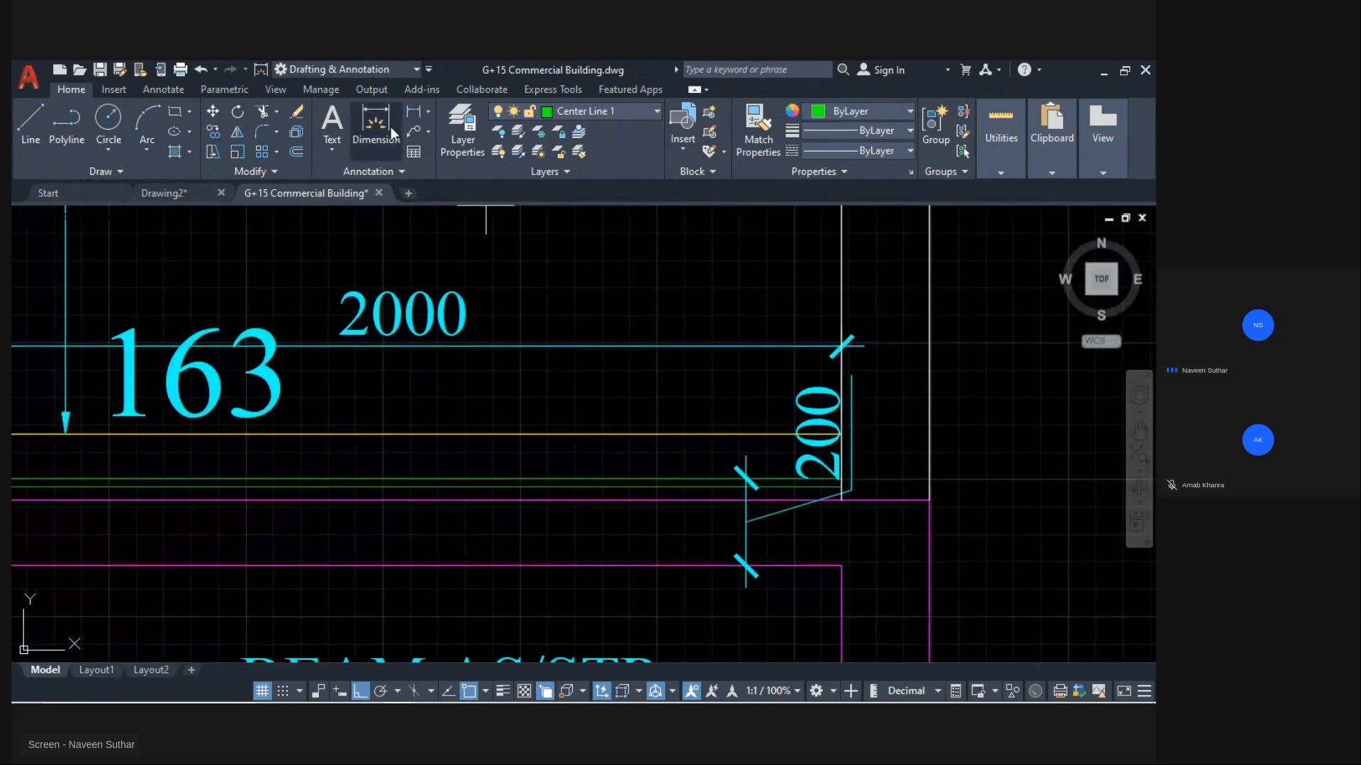
pyautogui.scroll(4, 555, 415)
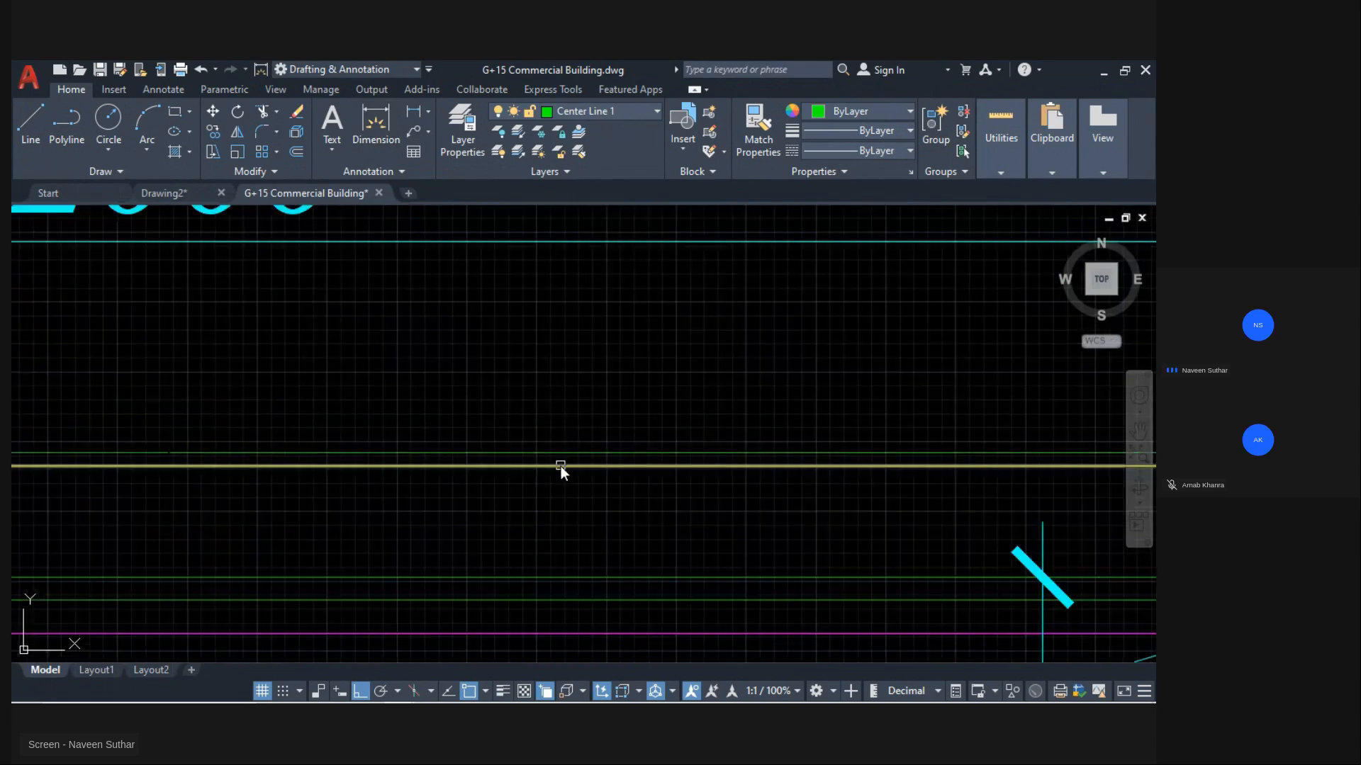
pyautogui.scroll(-4, 559, 461)
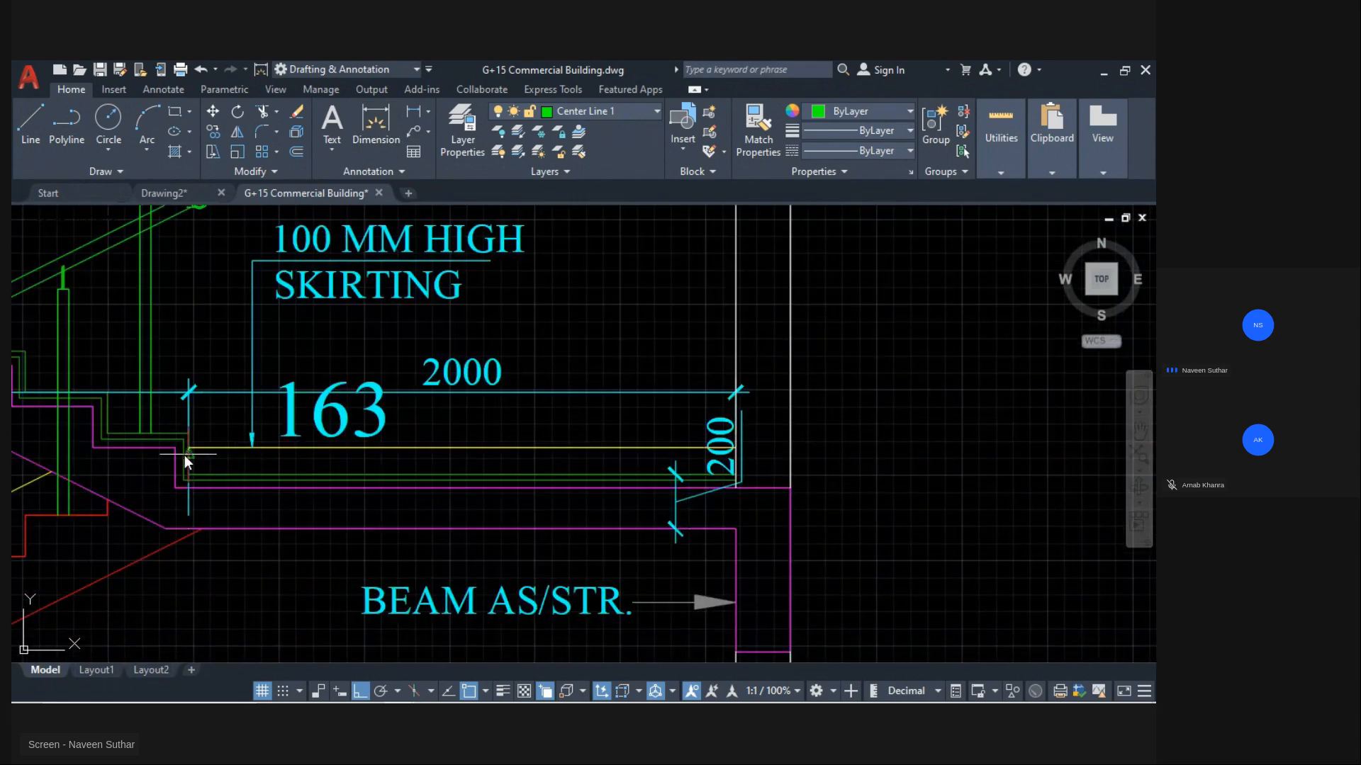
pyautogui.scroll(4, 184, 455)
pyautogui.moveTo(185, 455); pyautogui.dragTo(669, 455, button='middle')
pyautogui.scroll(3, 669, 455)
pyautogui.click(650, 445)
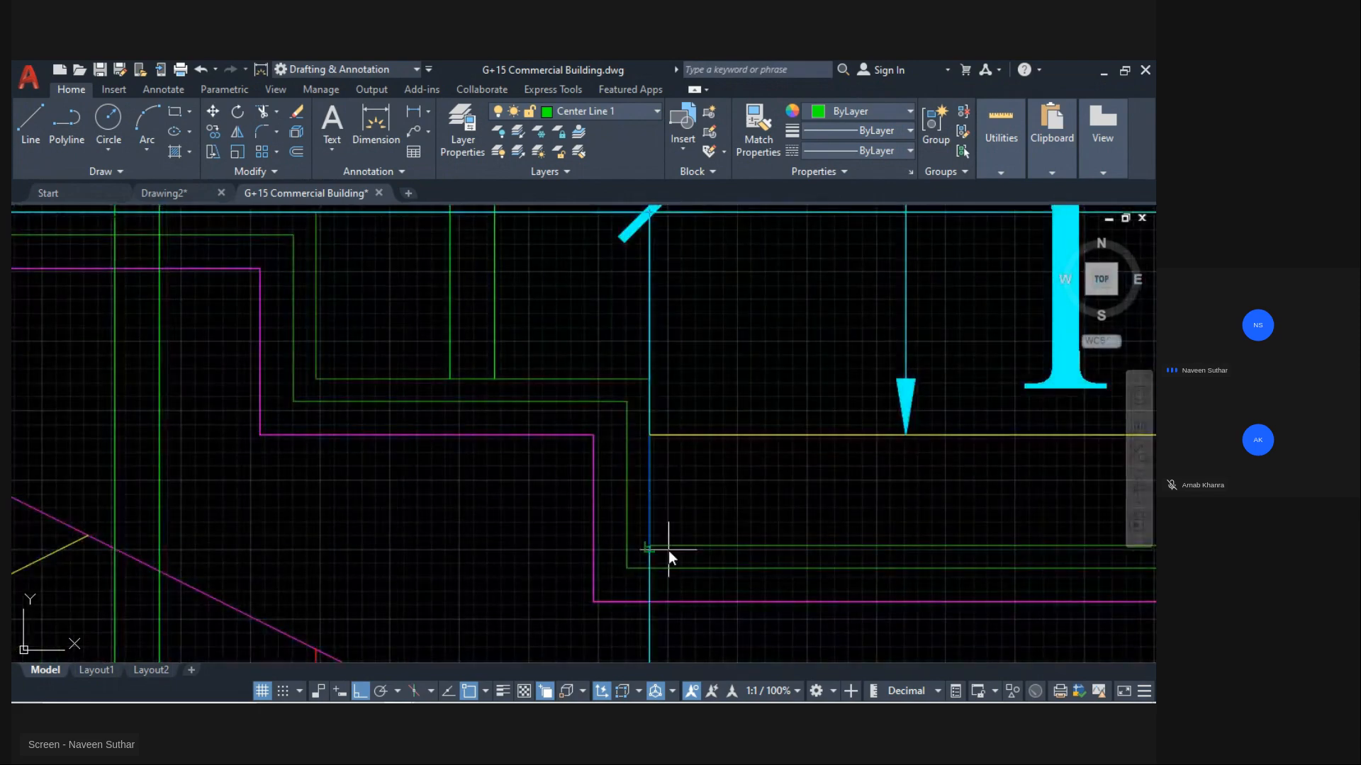
pyautogui.scroll(-2, 649, 543)
pyautogui.moveTo(649, 543); pyautogui.dragTo(289, 492, button='middle')
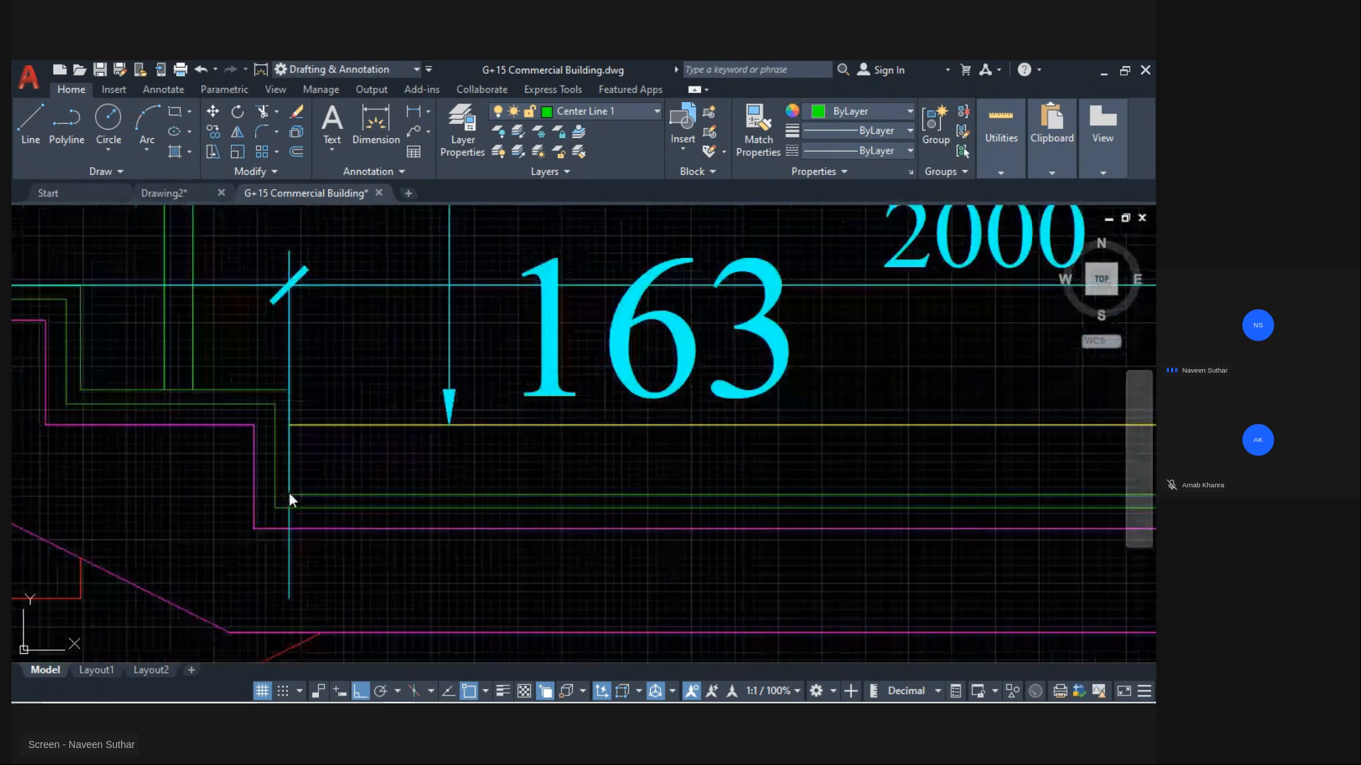
pyautogui.scroll(-6, 435, 428)
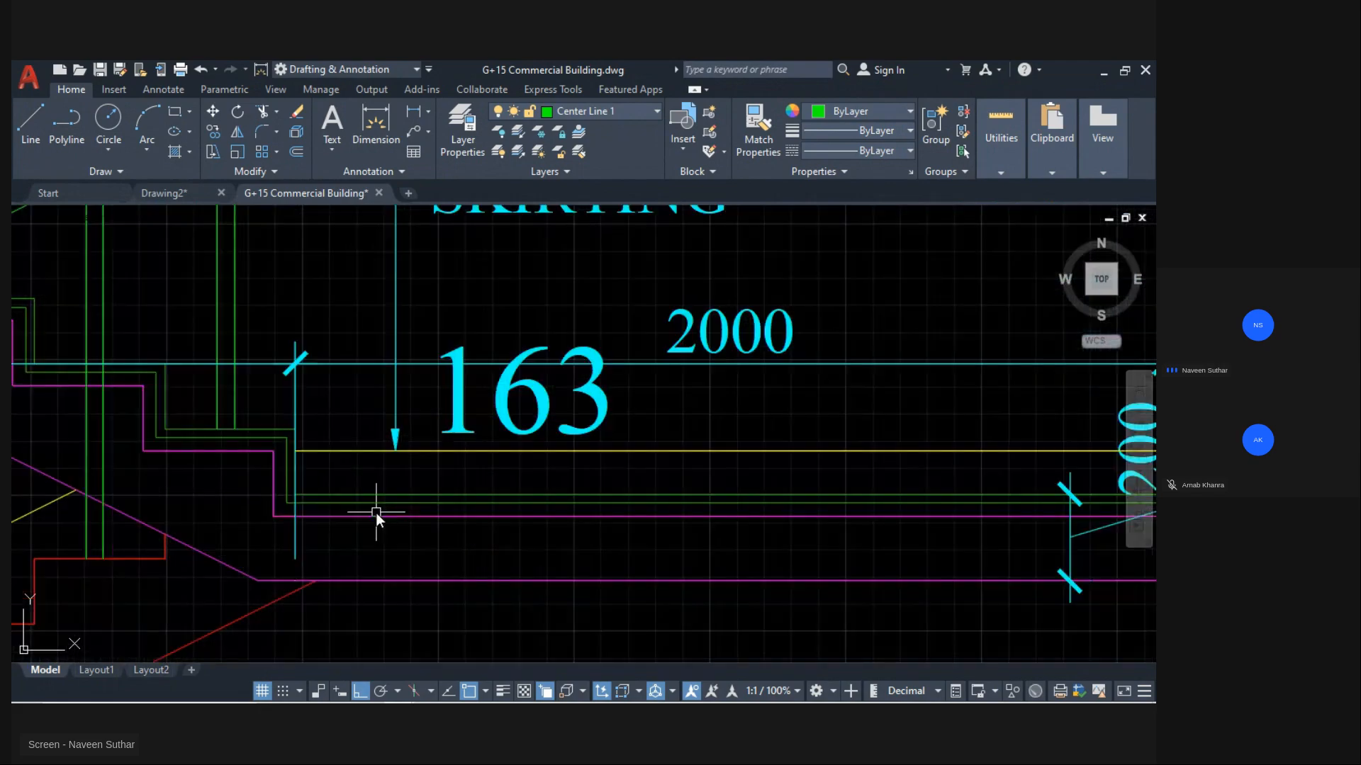
# Step: Examine the staircase section at the landing marked 196 and the terrace levels, and follow it down to the ground floor
pyautogui.moveTo(611, 467); pyautogui.dragTo(664, 660, button='middle')
pyautogui.scroll(5, 488, 473)
pyautogui.moveTo(365, 528); pyautogui.dragTo(402, 364, button='middle')
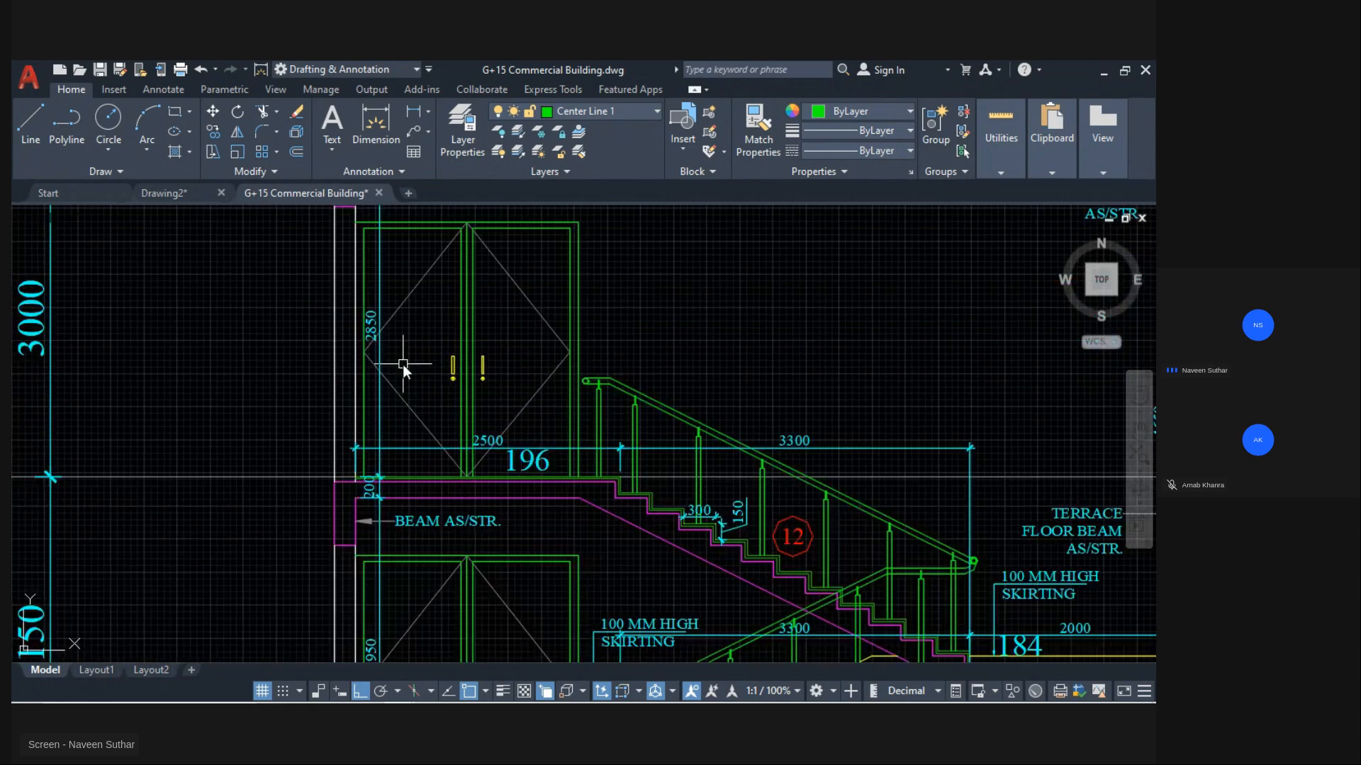
pyautogui.scroll(-3, 504, 343)
pyautogui.moveTo(531, 471)
pyautogui.mouseDown(button='middle')
pyautogui.moveTo(509, 516)
pyautogui.moveTo(445, 449)
pyautogui.mouseUp(button='middle')
pyautogui.scroll(3, 433, 275)
pyautogui.scroll(-6, 434, 276)
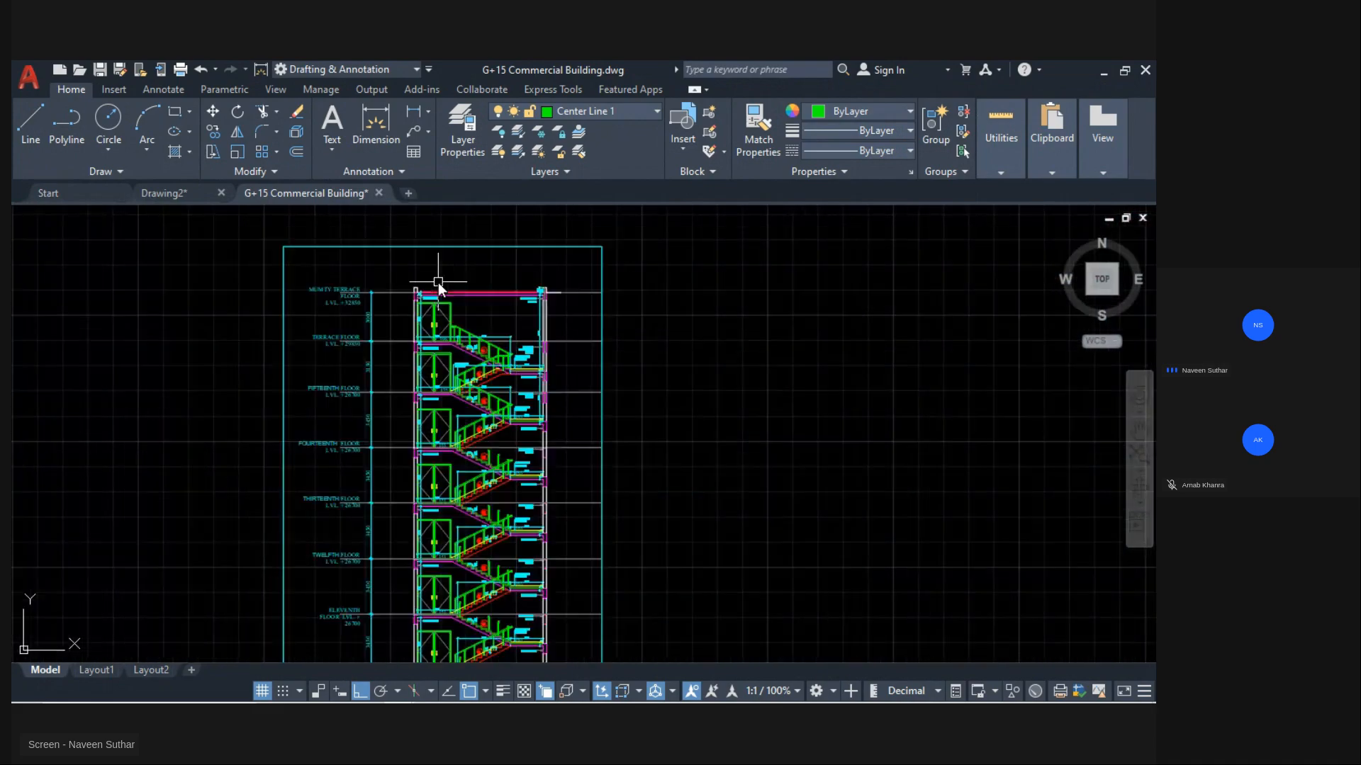
pyautogui.moveTo(496, 578); pyautogui.dragTo(526, 312, button='middle')
pyautogui.moveTo(529, 437); pyautogui.dragTo(514, 141, button='middle')
pyautogui.moveTo(504, 544); pyautogui.dragTo(368, 578, button='middle')
pyautogui.scroll(5, 479, 424)
pyautogui.scroll(2, 447, 363)
pyautogui.scroll(-5, 369, 577)
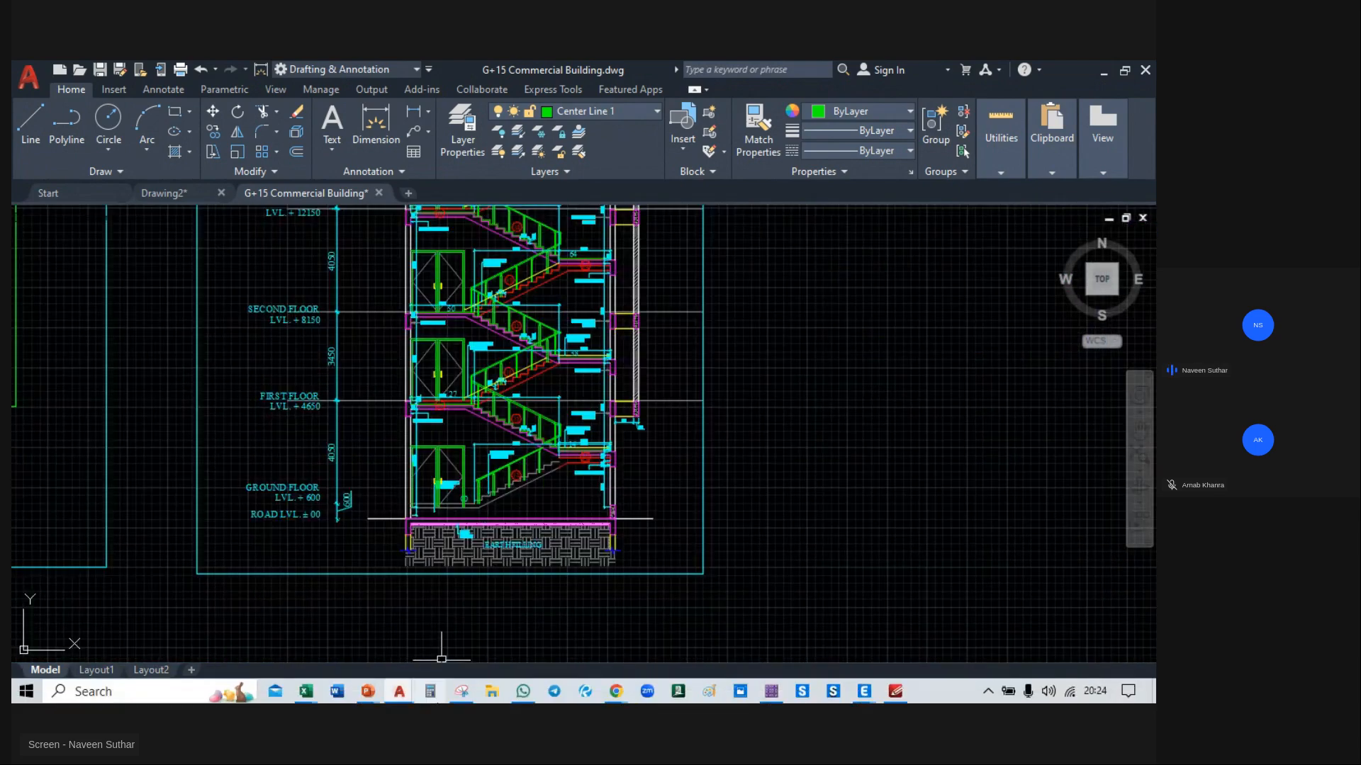
# Step: Open project information.dwg from the all projects folder in NS consultatnts on drive E and dismiss the dense hatch patterns dialog
pyautogui.moveTo(399, 695)
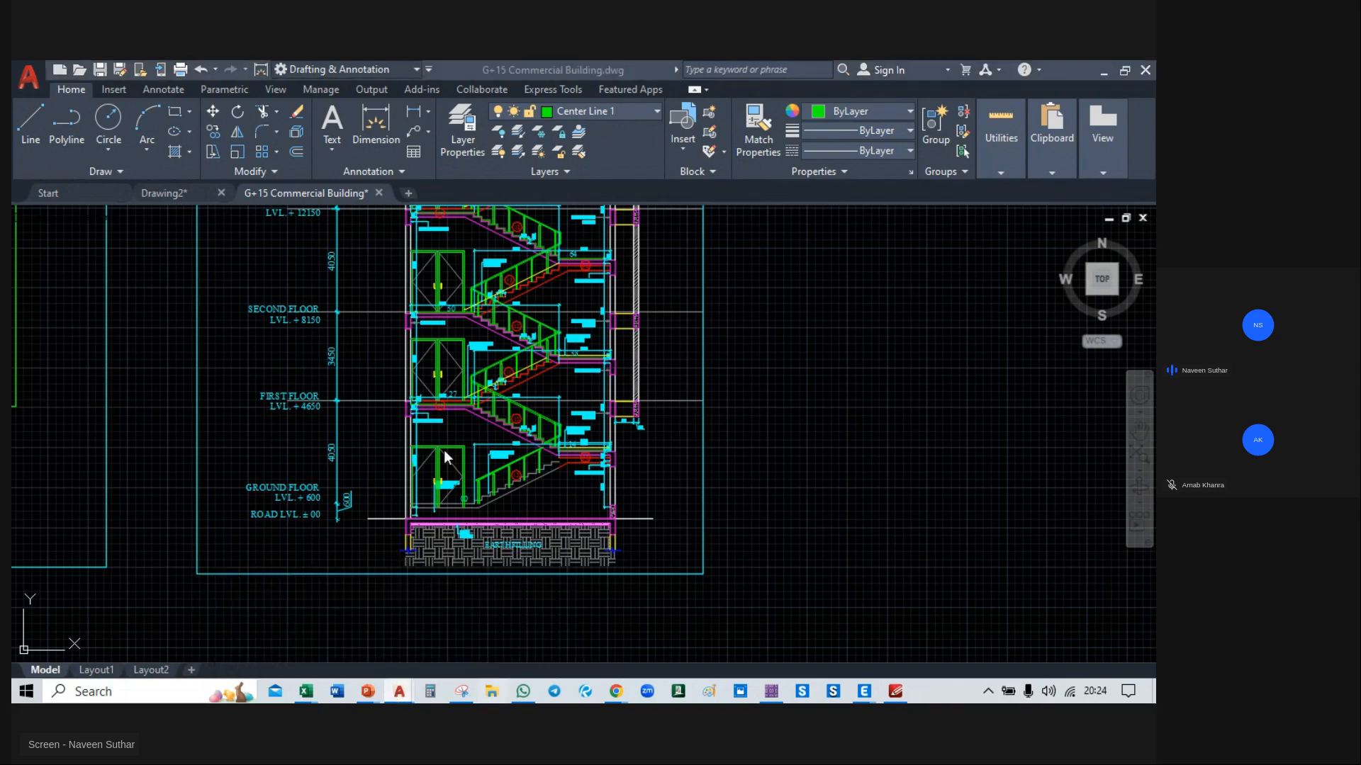
pyautogui.press('super+e')
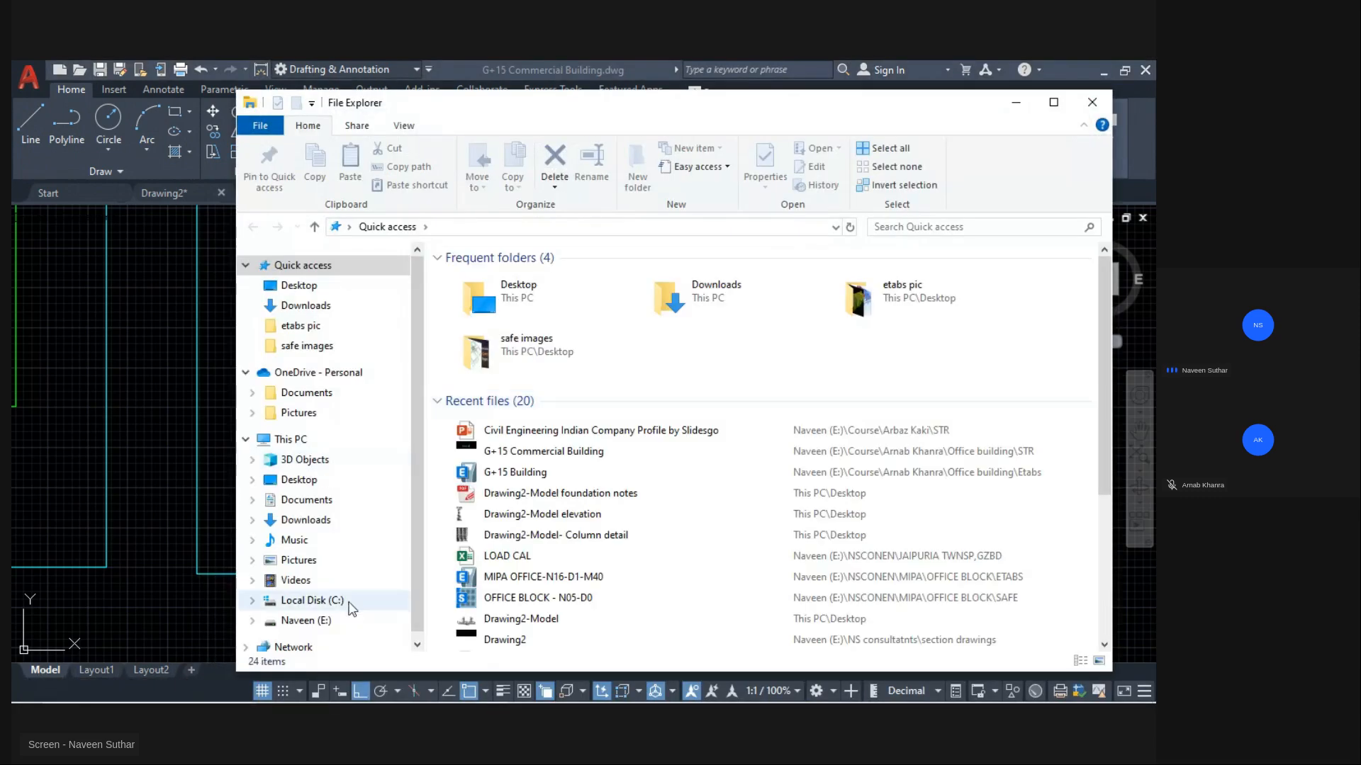
pyautogui.click(343, 621)
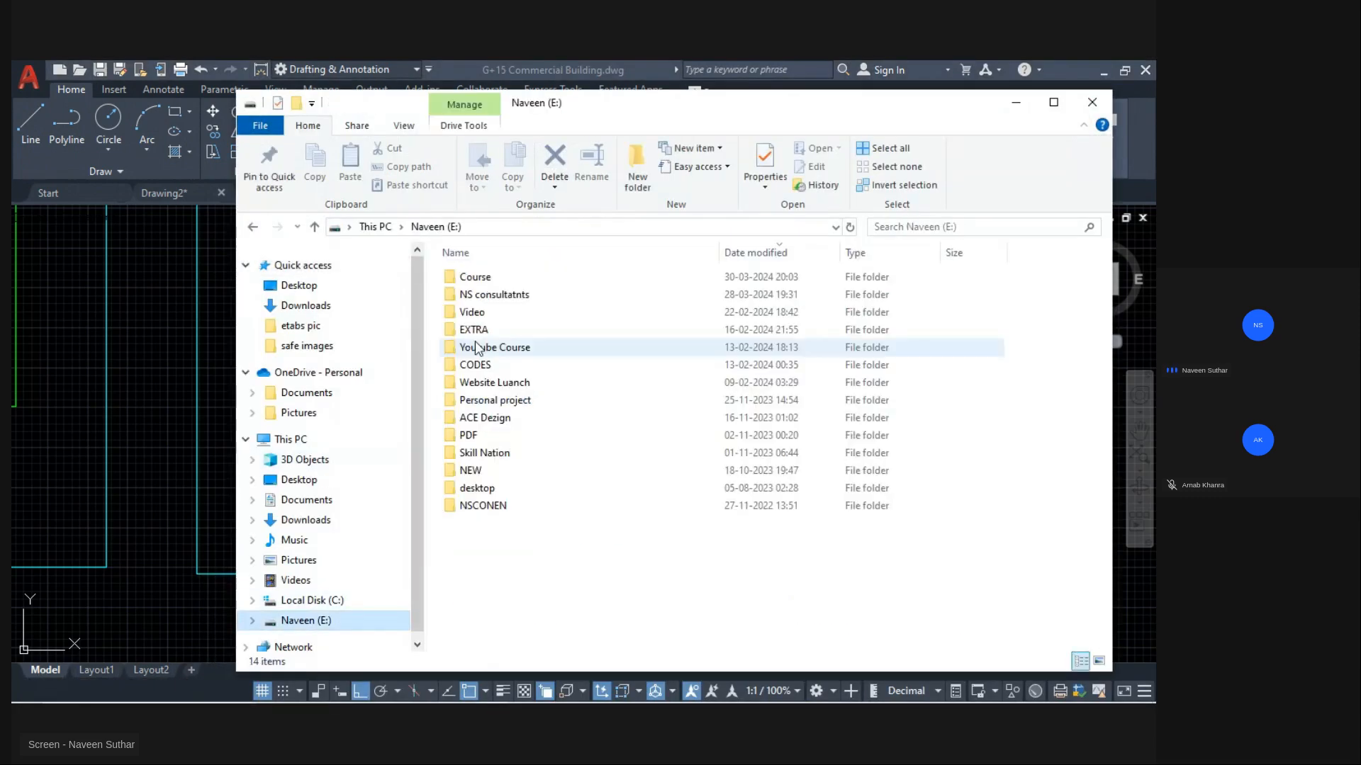
pyautogui.doubleClick(499, 293)
pyautogui.doubleClick(494, 278)
pyautogui.doubleClick(499, 313)
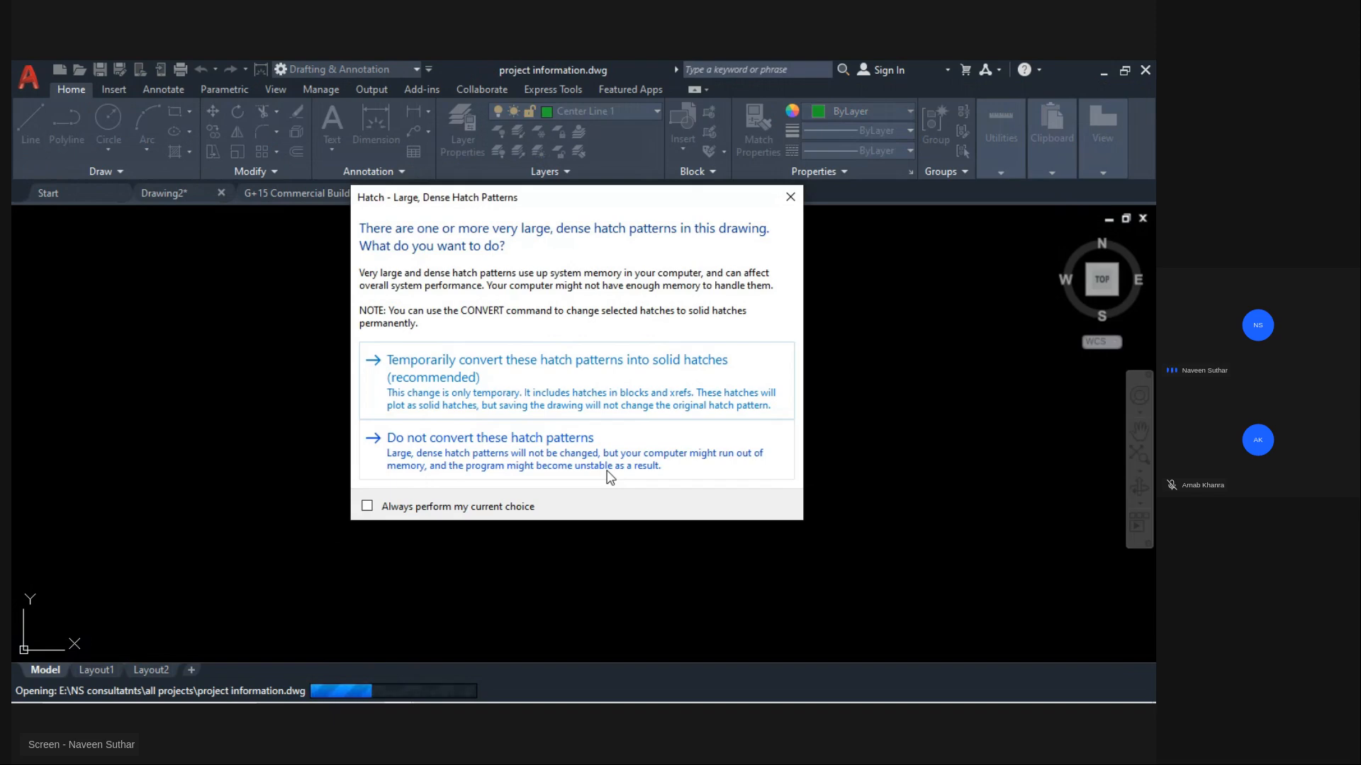
pyautogui.click(790, 197)
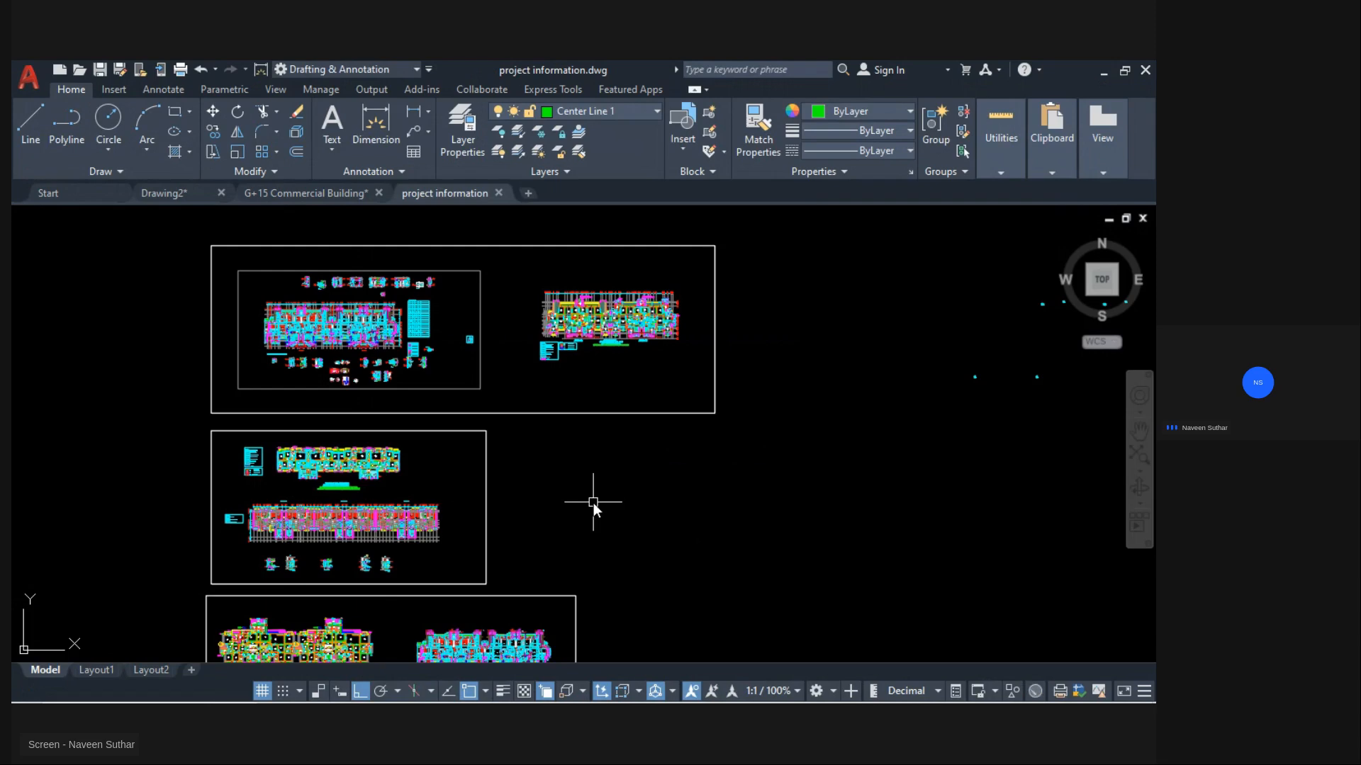
# Step: Look through the framed project drawings in project information.dwg for building sections, examining the ones in the lowest frame
pyautogui.moveTo(656, 554); pyautogui.dragTo(692, 455, button='middle')
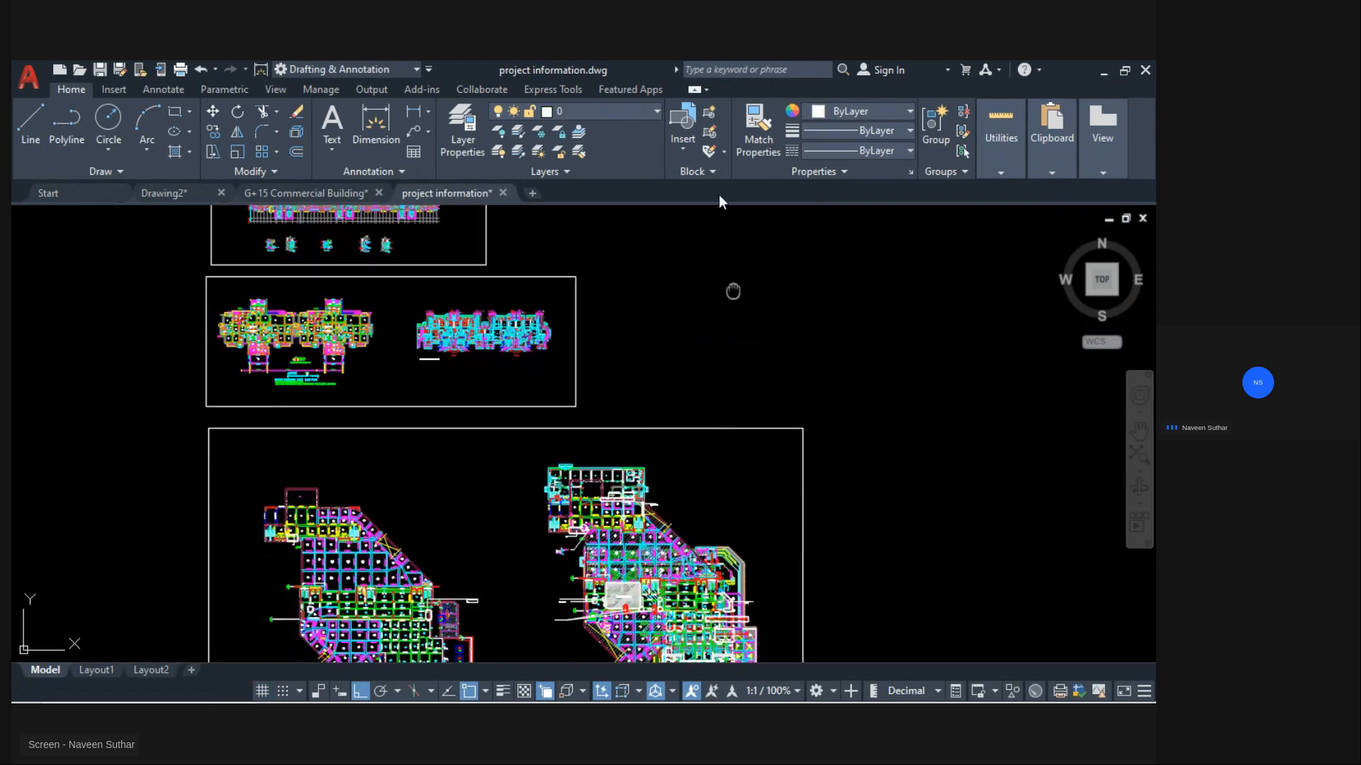
pyautogui.moveTo(732, 292); pyautogui.dragTo(590, 236, button='middle')
pyautogui.scroll(-4, 639, 434)
pyautogui.scroll(-3, 639, 440)
pyautogui.moveTo(692, 547)
pyautogui.mouseDown(button='middle')
pyautogui.moveTo(631, 262)
pyautogui.moveTo(599, 586)
pyautogui.moveTo(574, 227)
pyautogui.mouseUp(button='middle')
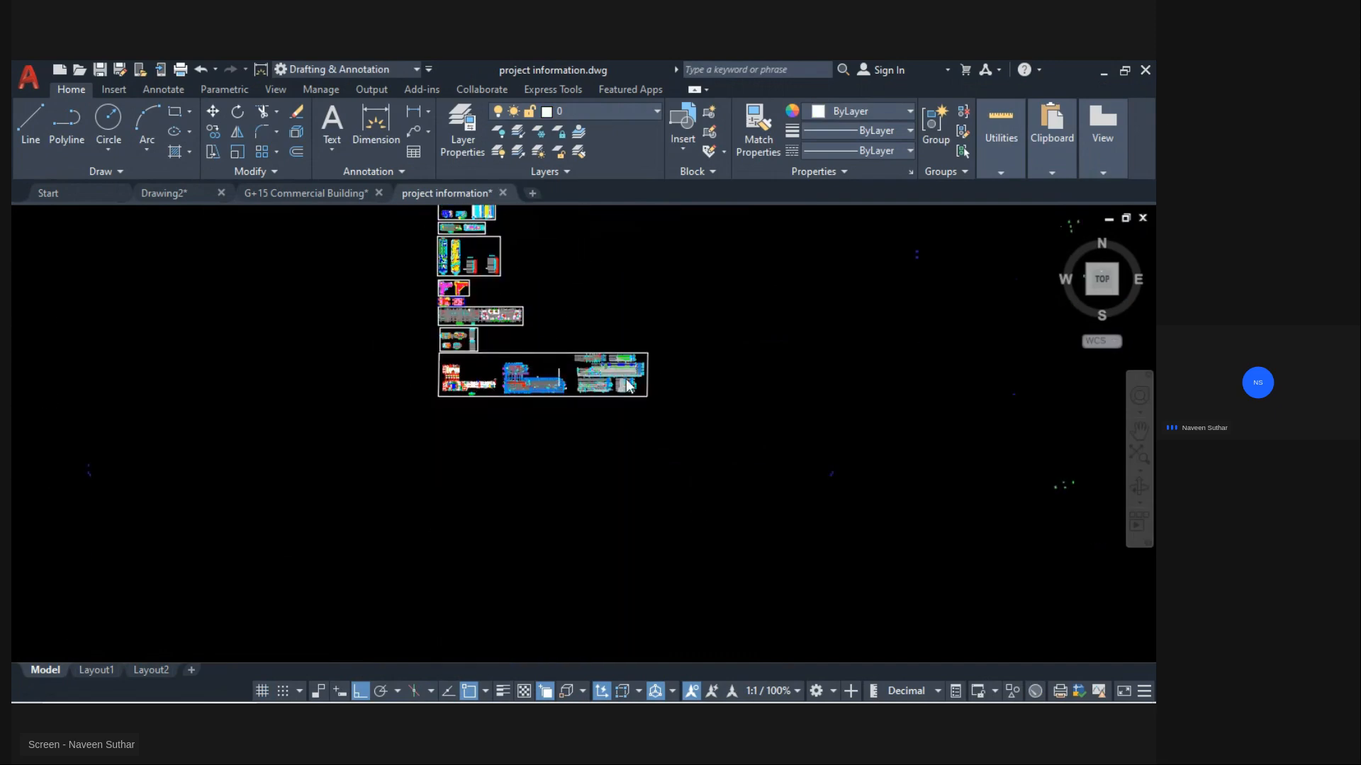
pyautogui.scroll(3, 630, 387)
pyautogui.scroll(3, 633, 396)
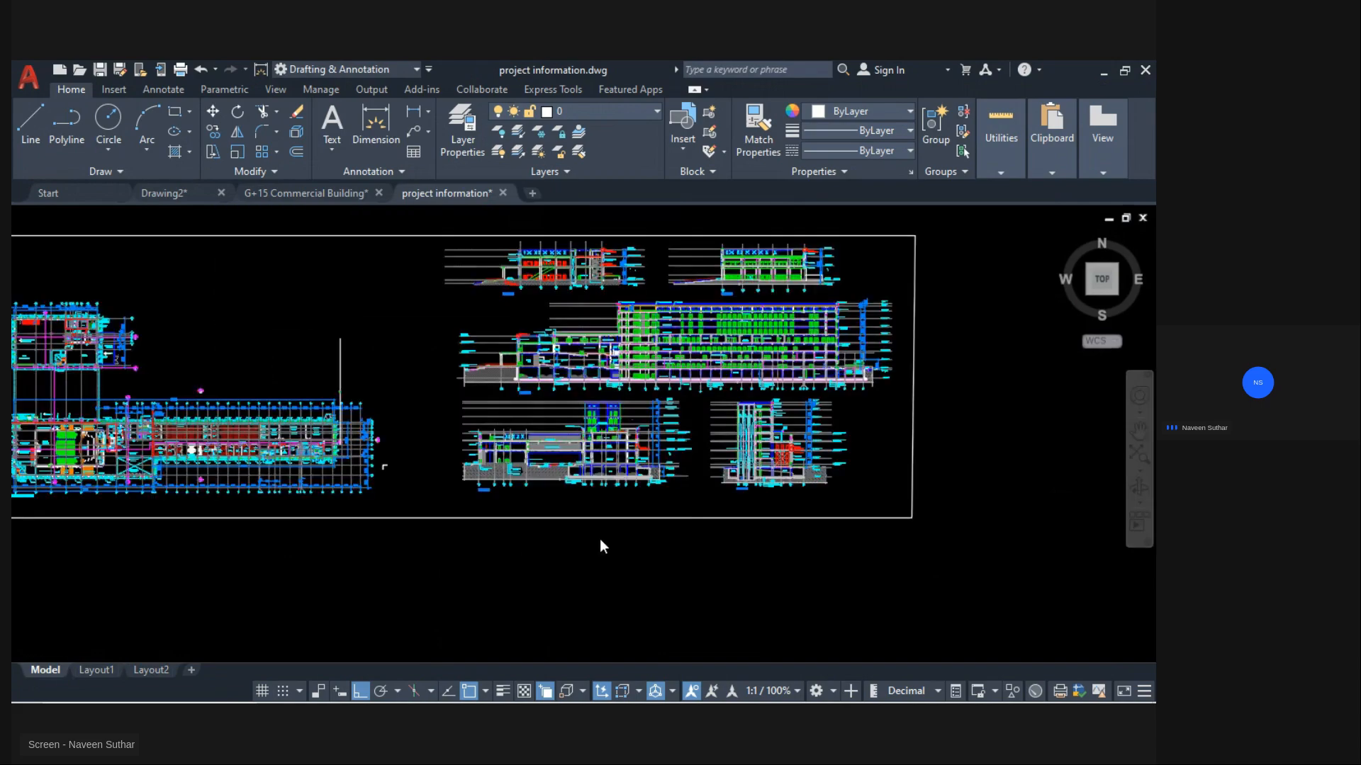
pyautogui.scroll(3, 599, 547)
pyautogui.scroll(-3, 507, 480)
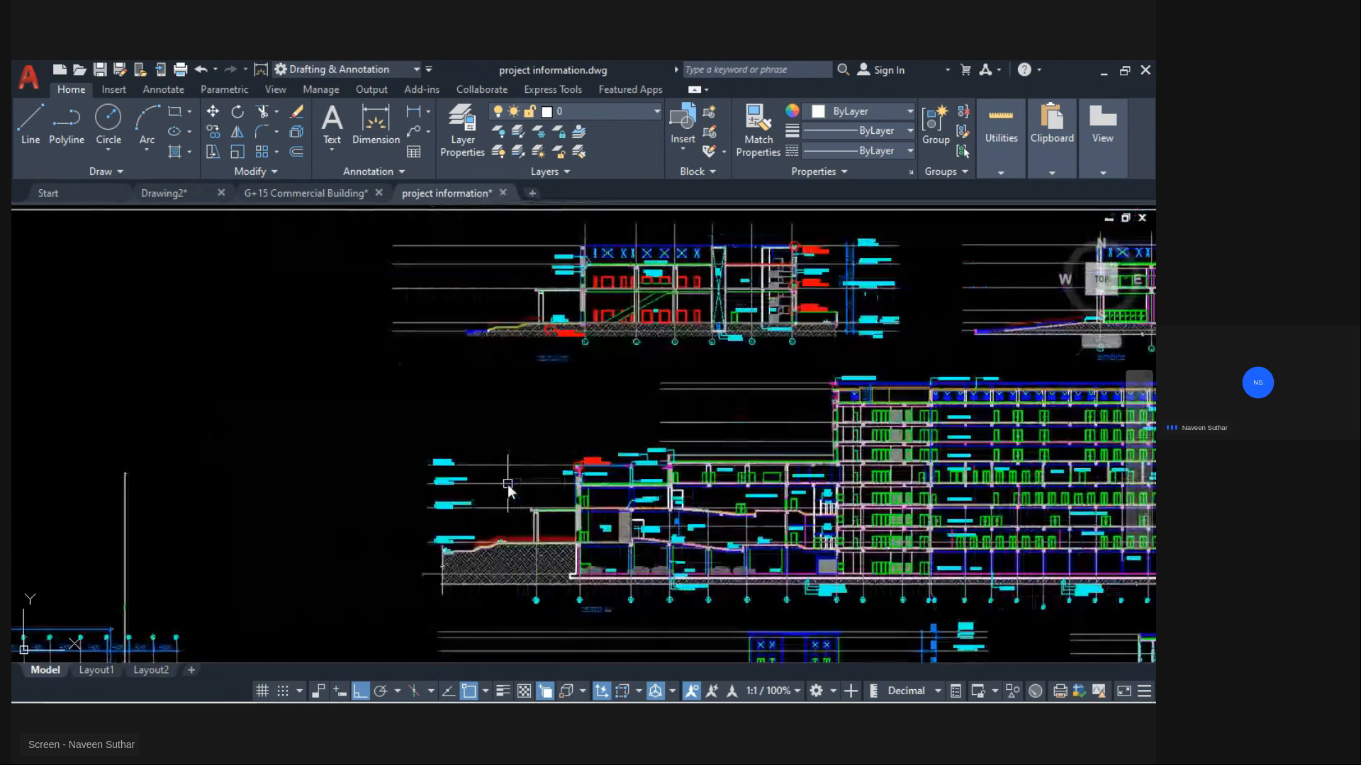
pyautogui.scroll(-3, 525, 401)
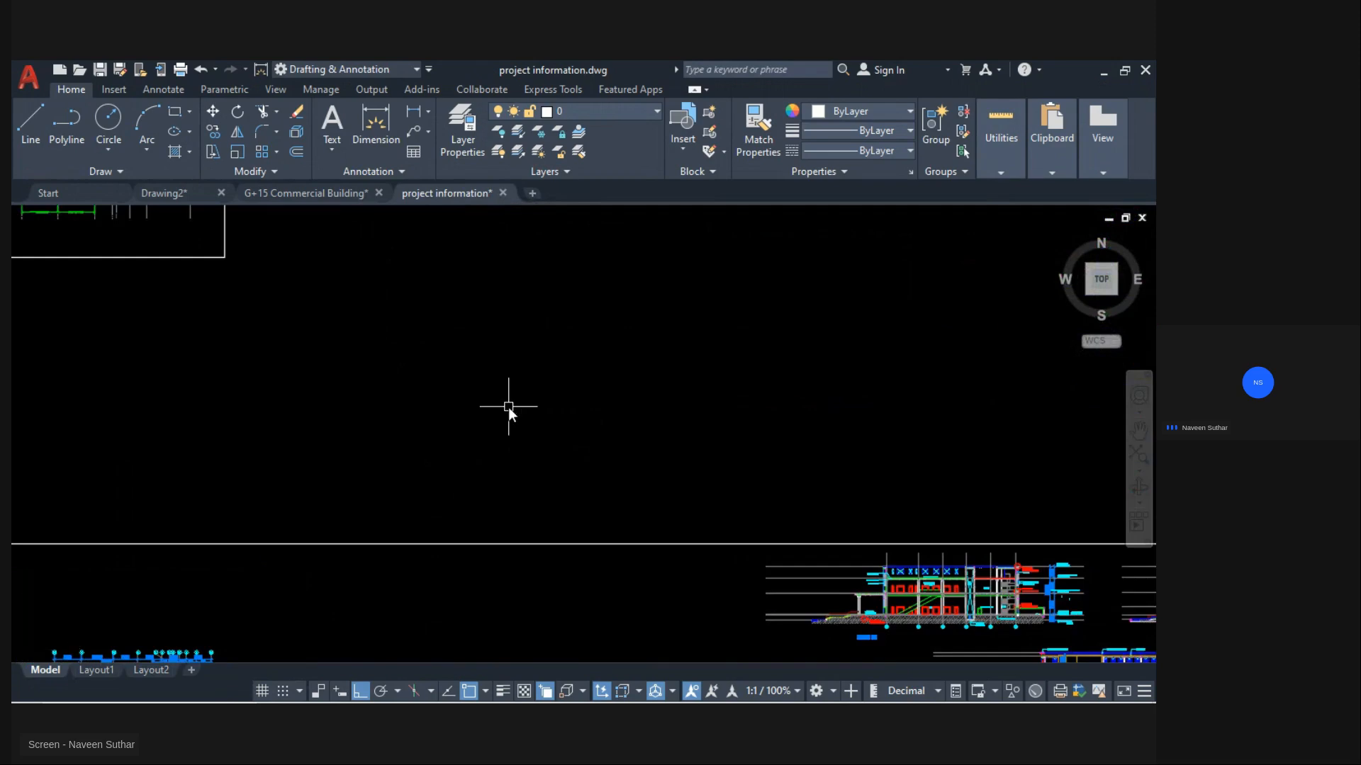
# Step: Examine Section A-A and Section B-B in the lowest frame, from the basement levels up to the terrace
pyautogui.scroll(-3, 508, 407)
pyautogui.moveTo(479, 296); pyautogui.dragTo(544, 556, button='middle')
pyautogui.scroll(7, 425, 364)
pyautogui.scroll(8, 233, 319)
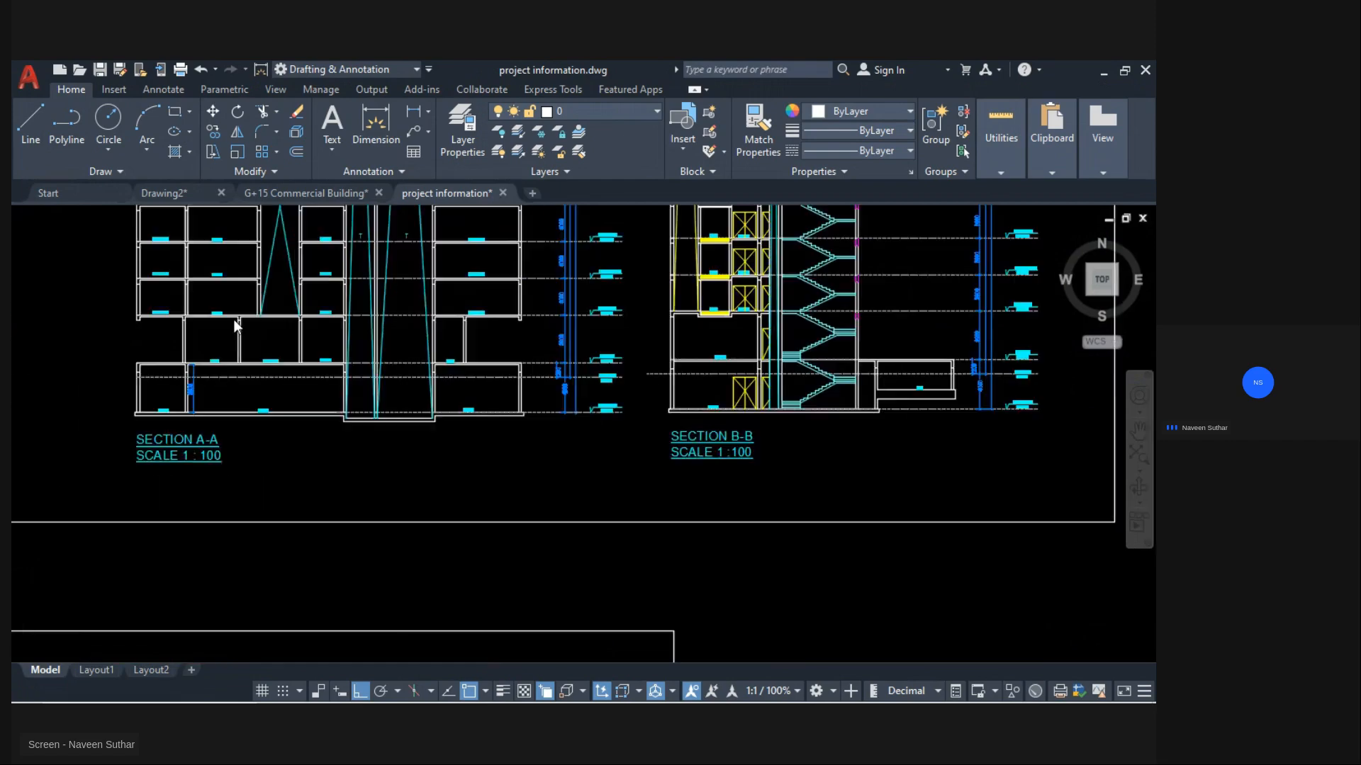
pyautogui.scroll(-4, 352, 397)
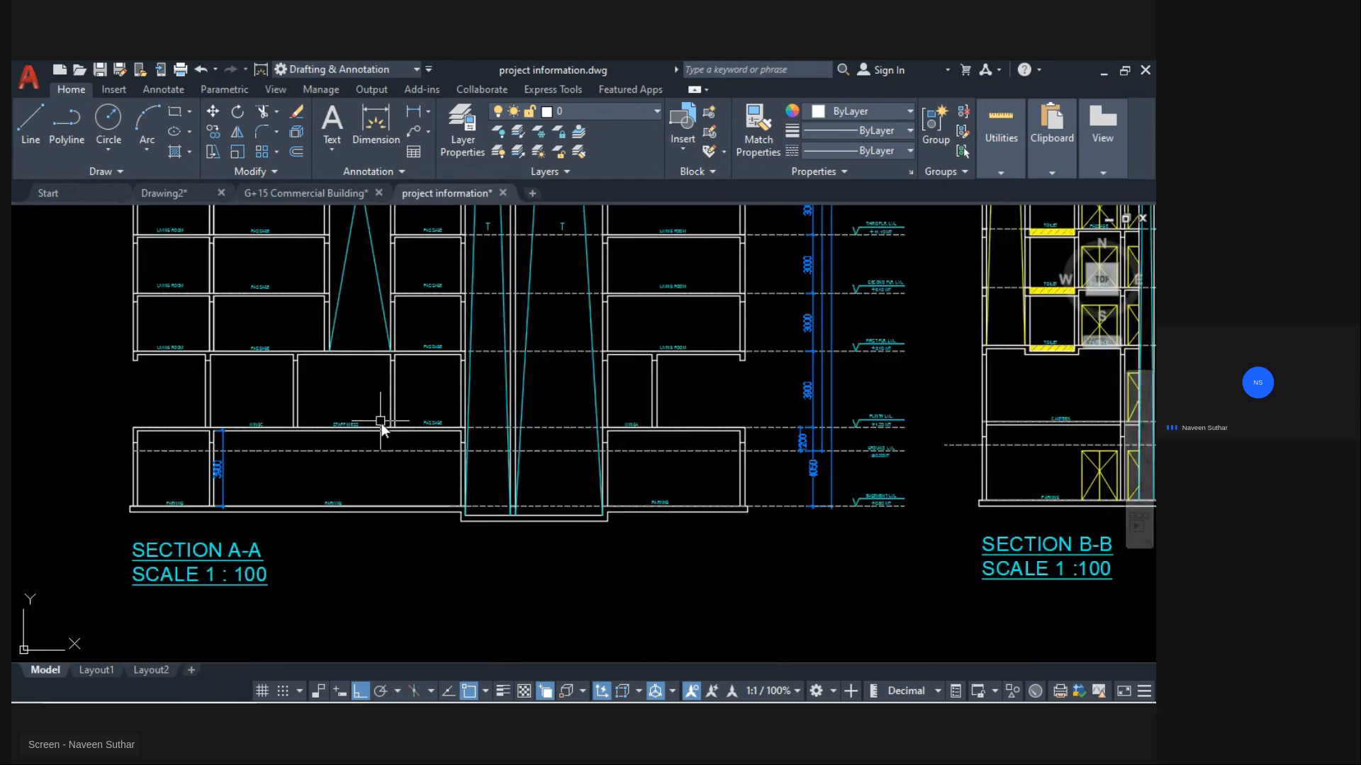
pyautogui.scroll(-2, 381, 424)
pyautogui.scroll(2, 815, 418)
pyautogui.moveTo(817, 417); pyautogui.dragTo(448, 491, button='middle')
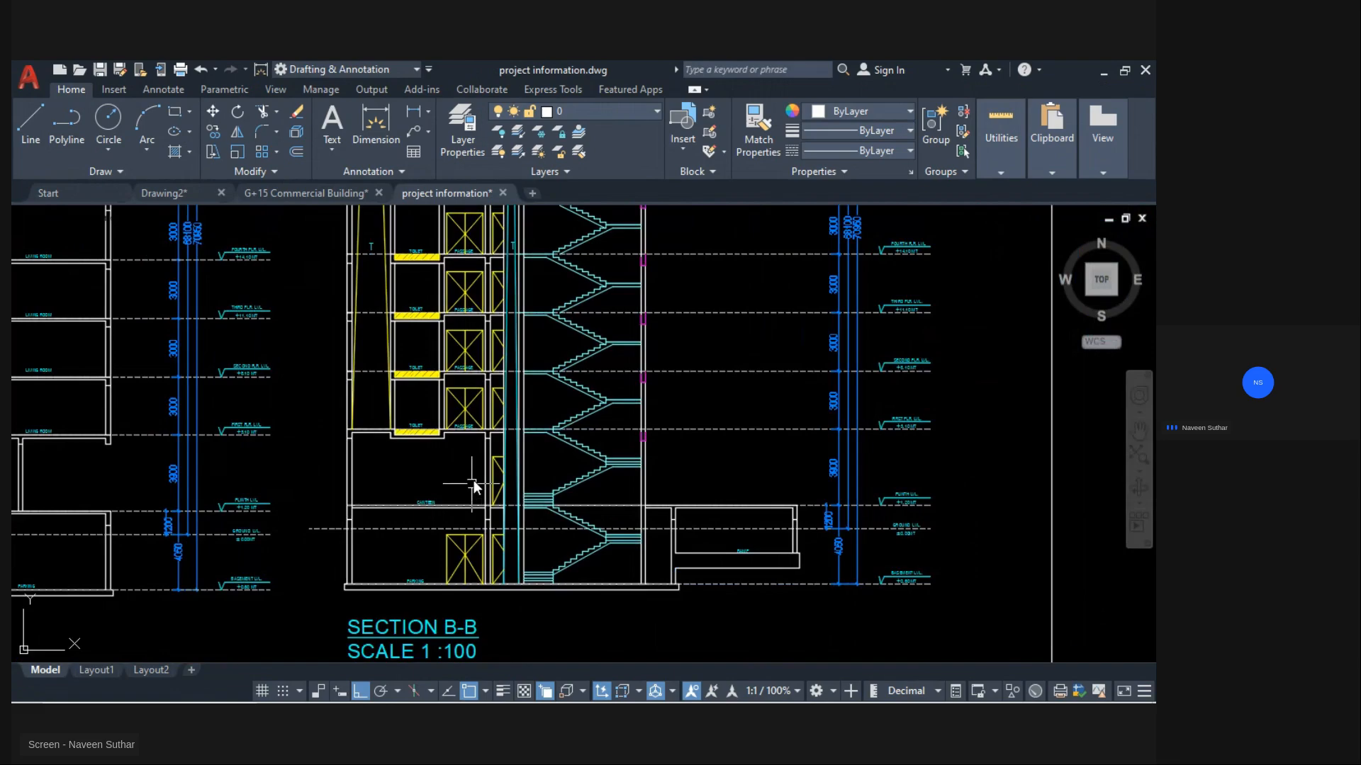
pyautogui.moveTo(627, 269); pyautogui.dragTo(961, 680, button='middle')
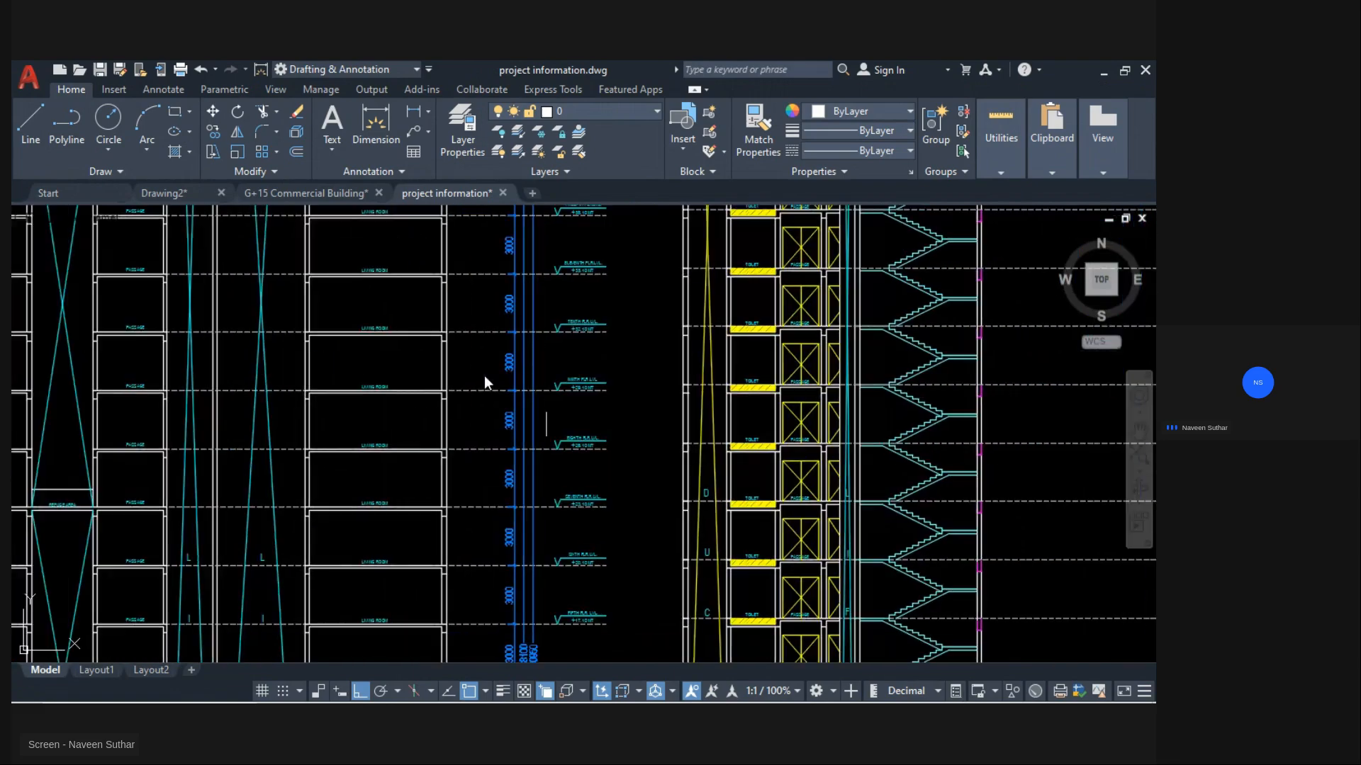
pyautogui.scroll(-2, 479, 370)
pyautogui.moveTo(547, 258); pyautogui.dragTo(631, 618, button='middle')
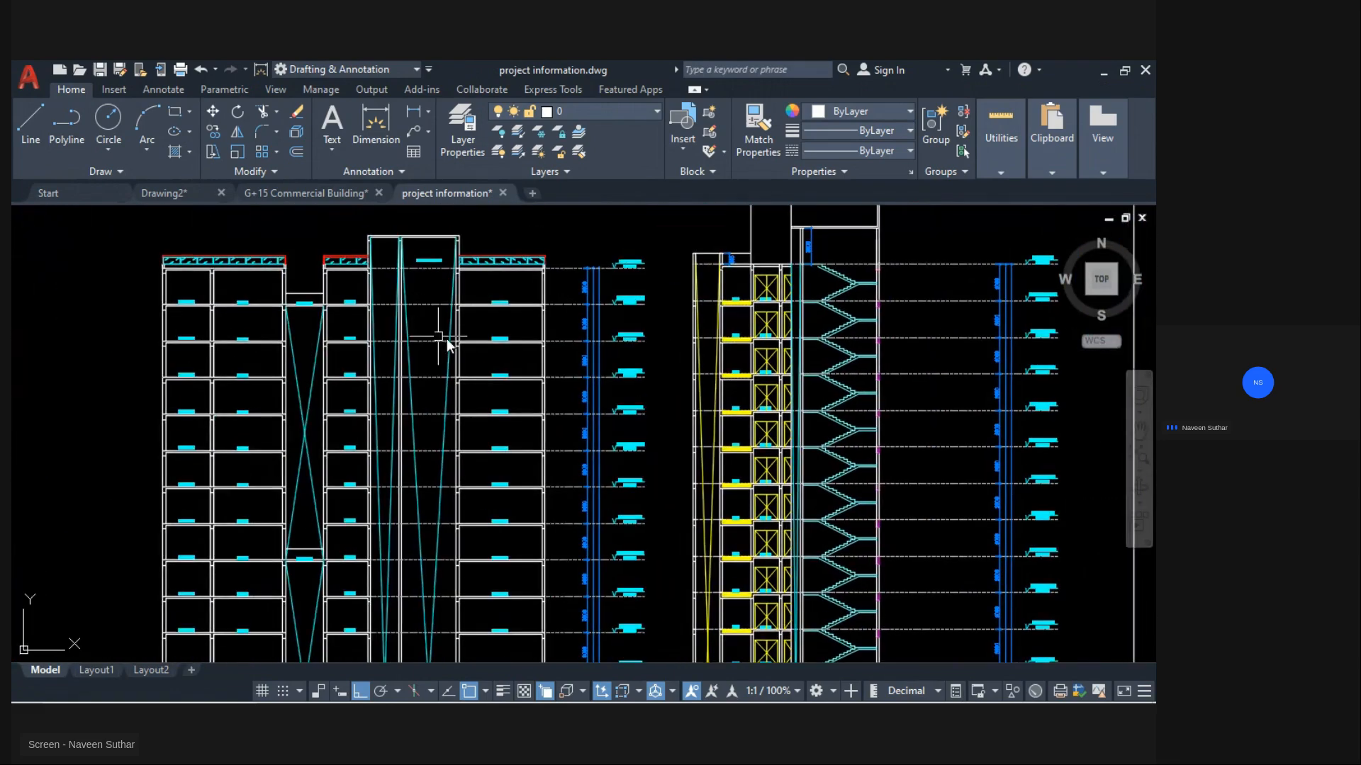
# Step: Look through the academic block slab plan frame and the neighbouring drawings, and examine Section at C-C
pyautogui.scroll(-4, 438, 337)
pyautogui.moveTo(529, 267); pyautogui.dragTo(572, 573, button='middle')
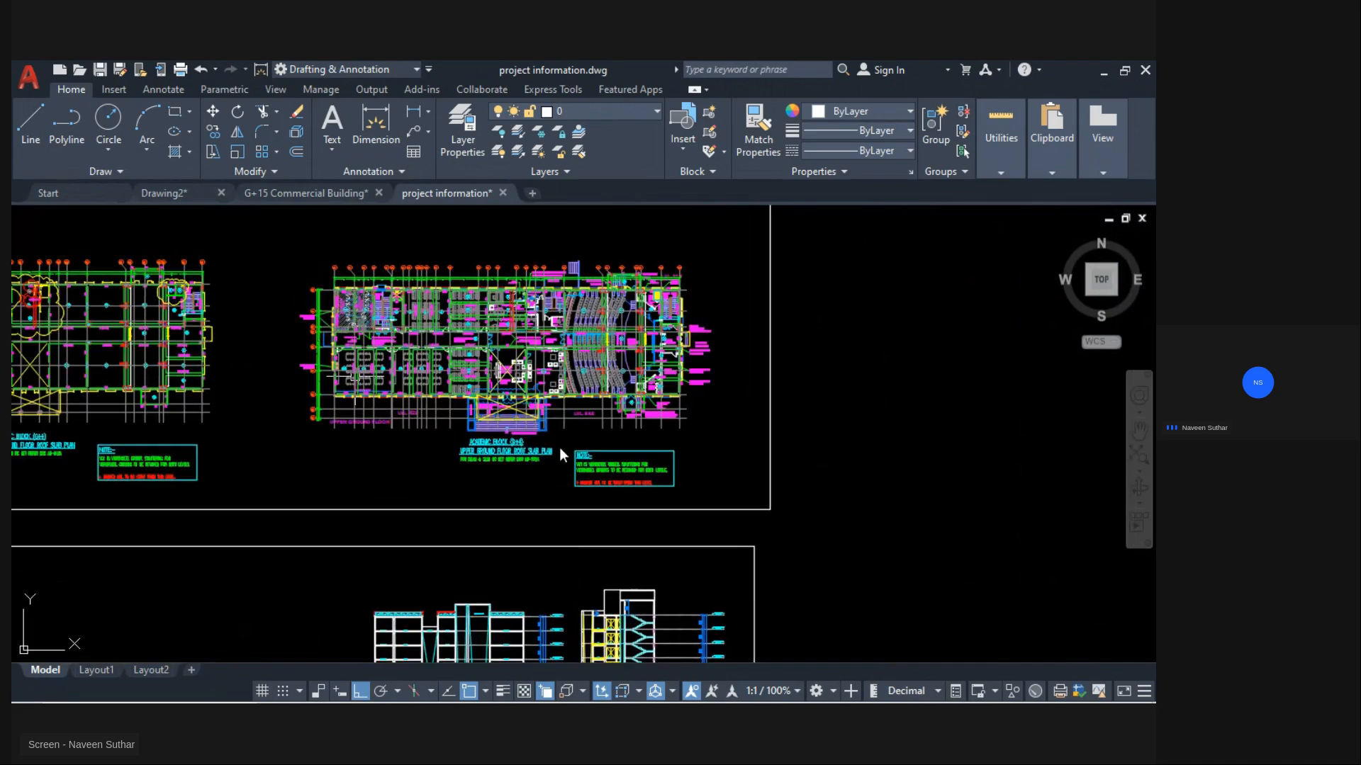
pyautogui.moveTo(311, 410); pyautogui.dragTo(765, 584, button='middle')
pyautogui.moveTo(816, 271); pyautogui.dragTo(499, 447, button='middle')
pyautogui.moveTo(580, 391)
pyautogui.mouseDown(button='middle')
pyautogui.moveTo(622, 478)
pyautogui.moveTo(687, 378)
pyautogui.mouseUp(button='middle')
pyautogui.scroll(5, 432, 503)
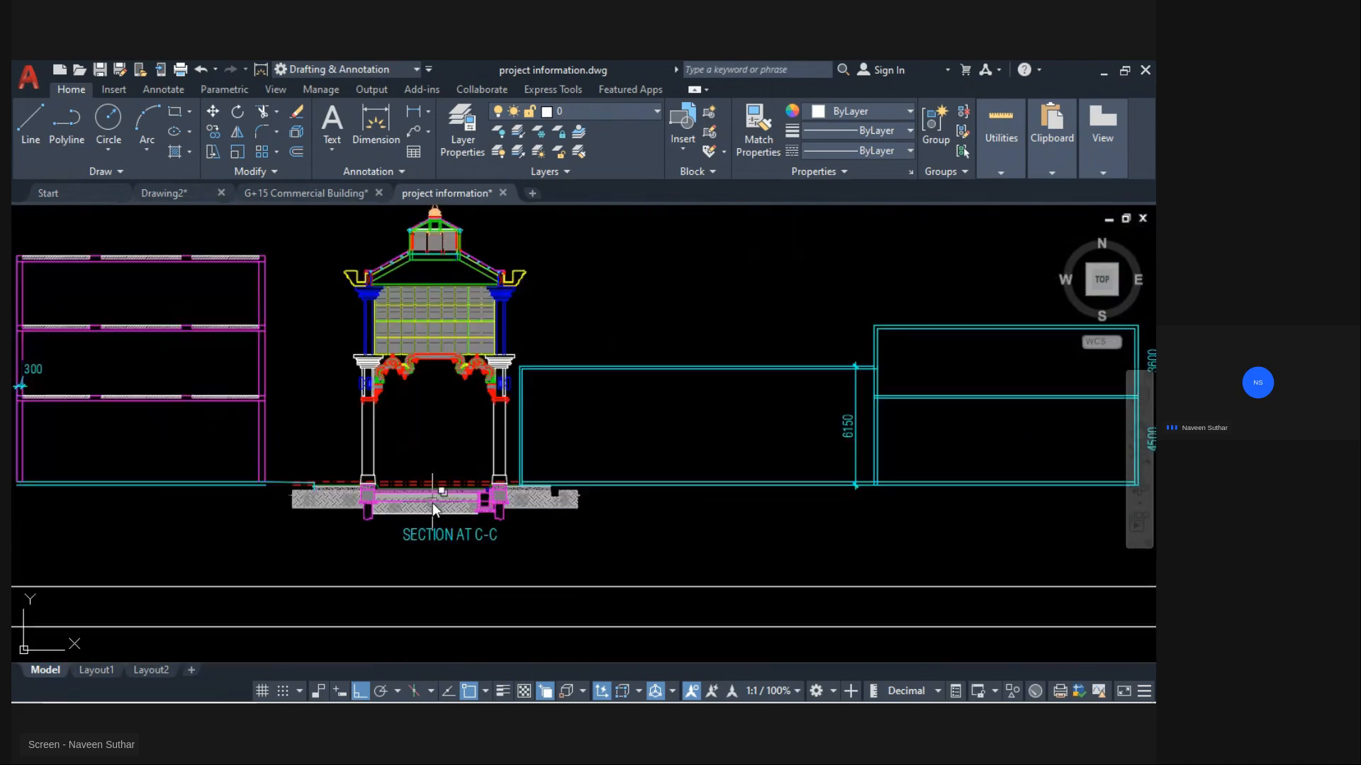
# Step: Find Section - B beside the terrace plan and examine its floor levels and slabs down to the service road level
pyautogui.scroll(-5, 432, 503)
pyautogui.scroll(4, 737, 343)
pyautogui.moveTo(737, 343); pyautogui.dragTo(553, 581, button='middle')
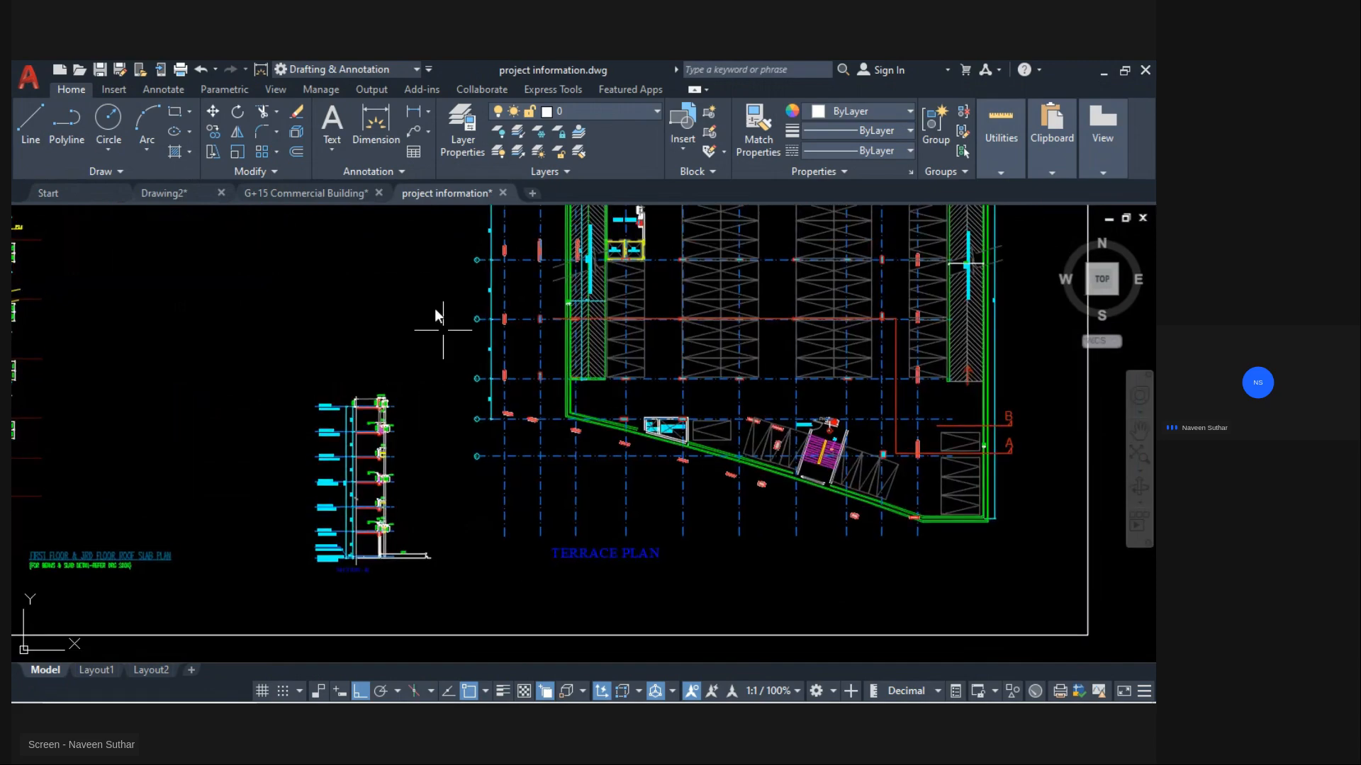
pyautogui.moveTo(286, 300); pyautogui.dragTo(645, 415, button='middle')
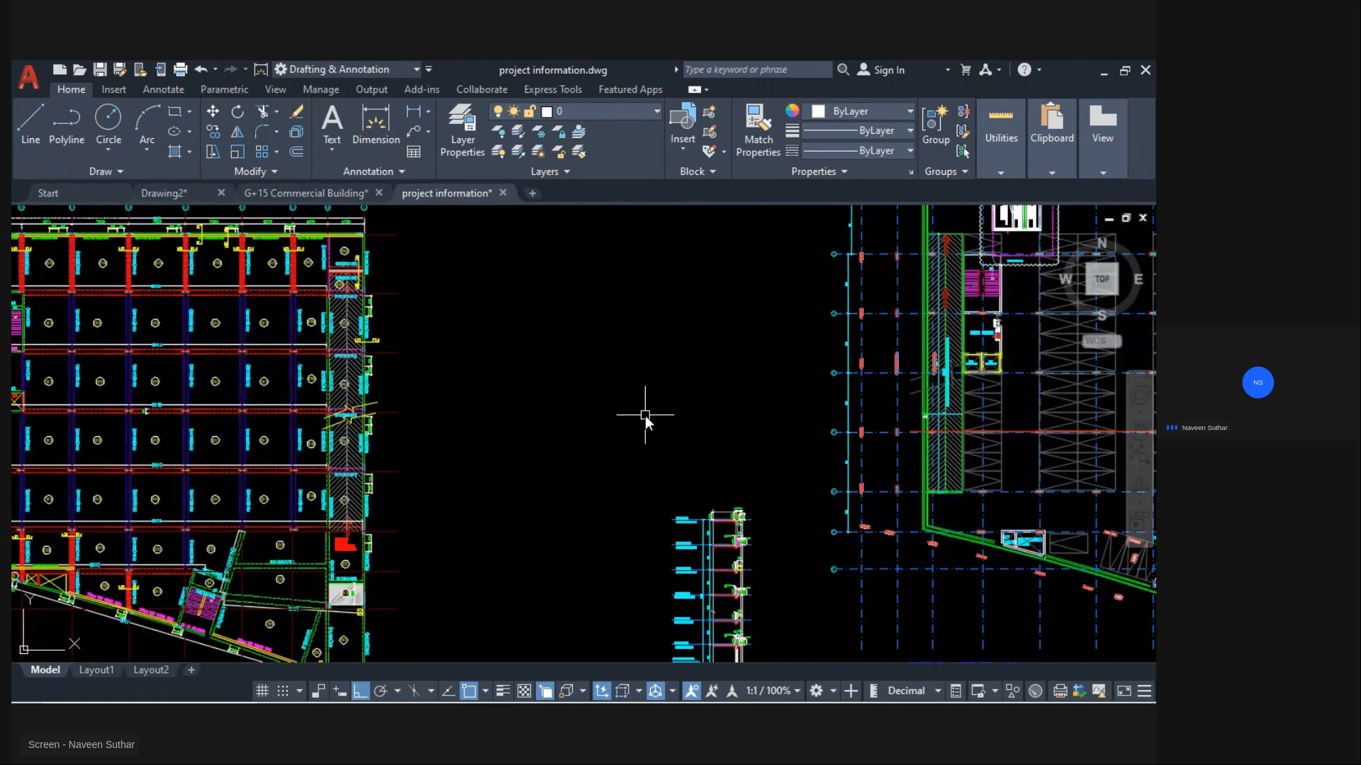
pyautogui.scroll(-2, 645, 416)
pyautogui.scroll(10, 708, 580)
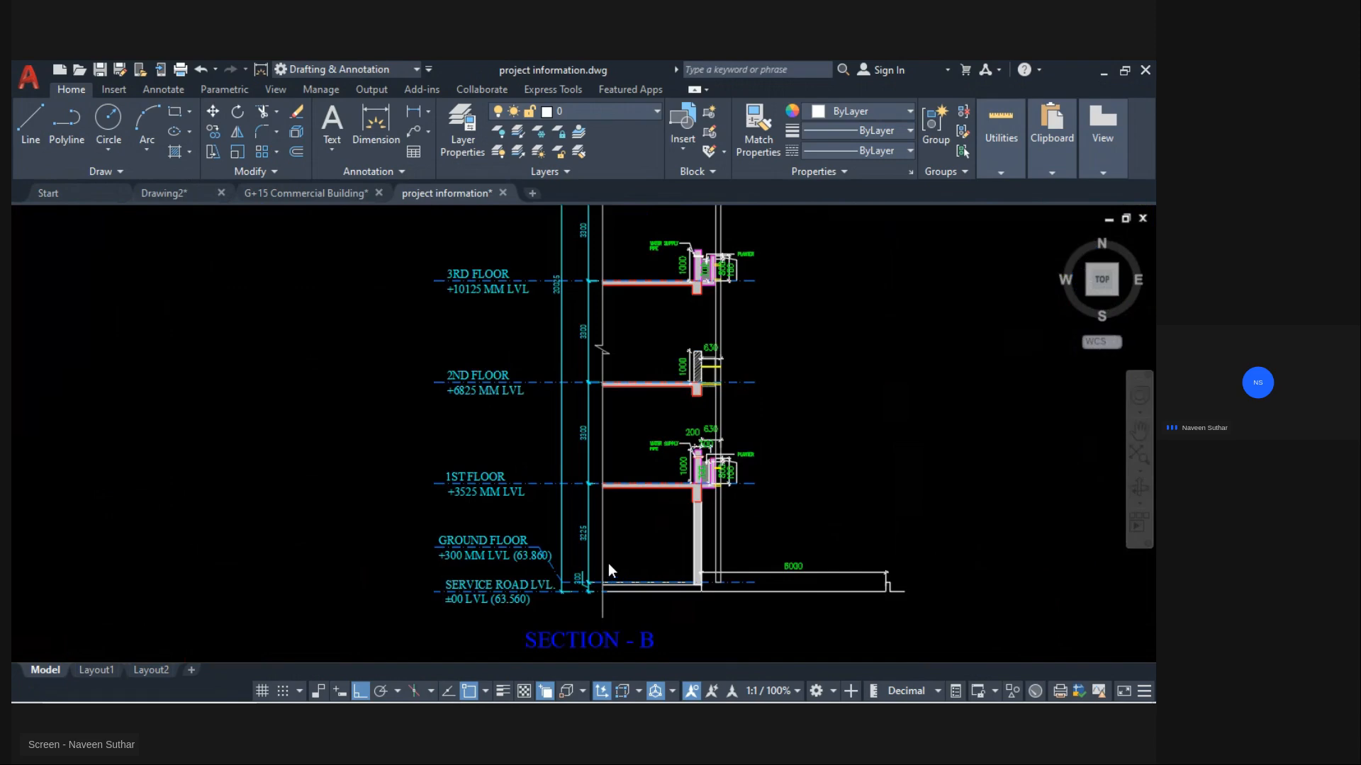
pyautogui.scroll(-7, 454, 423)
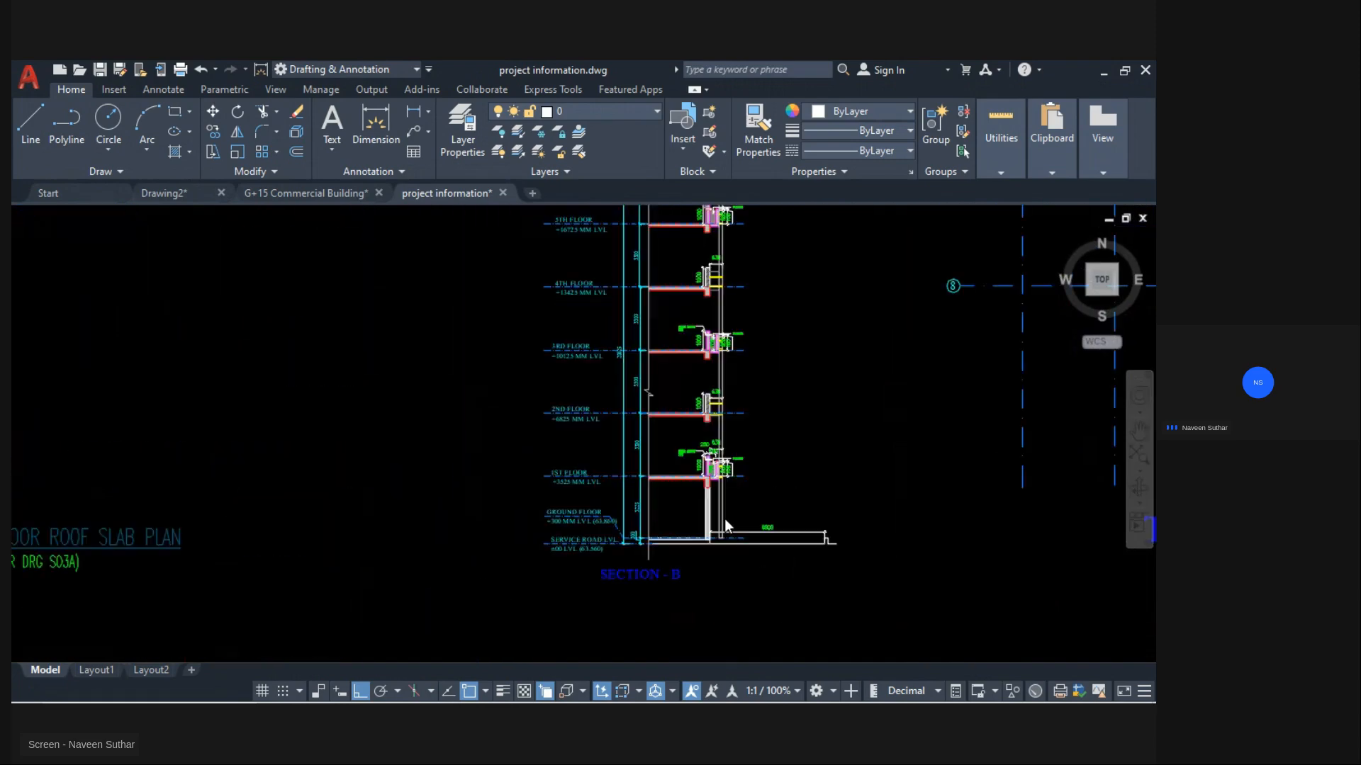
pyautogui.scroll(-2, 724, 518)
# Step: Find Section AA beside the ground floor plan and examine the slab between the stilt parking and the office floor
pyautogui.moveTo(765, 289); pyautogui.dragTo(584, 648, button='middle')
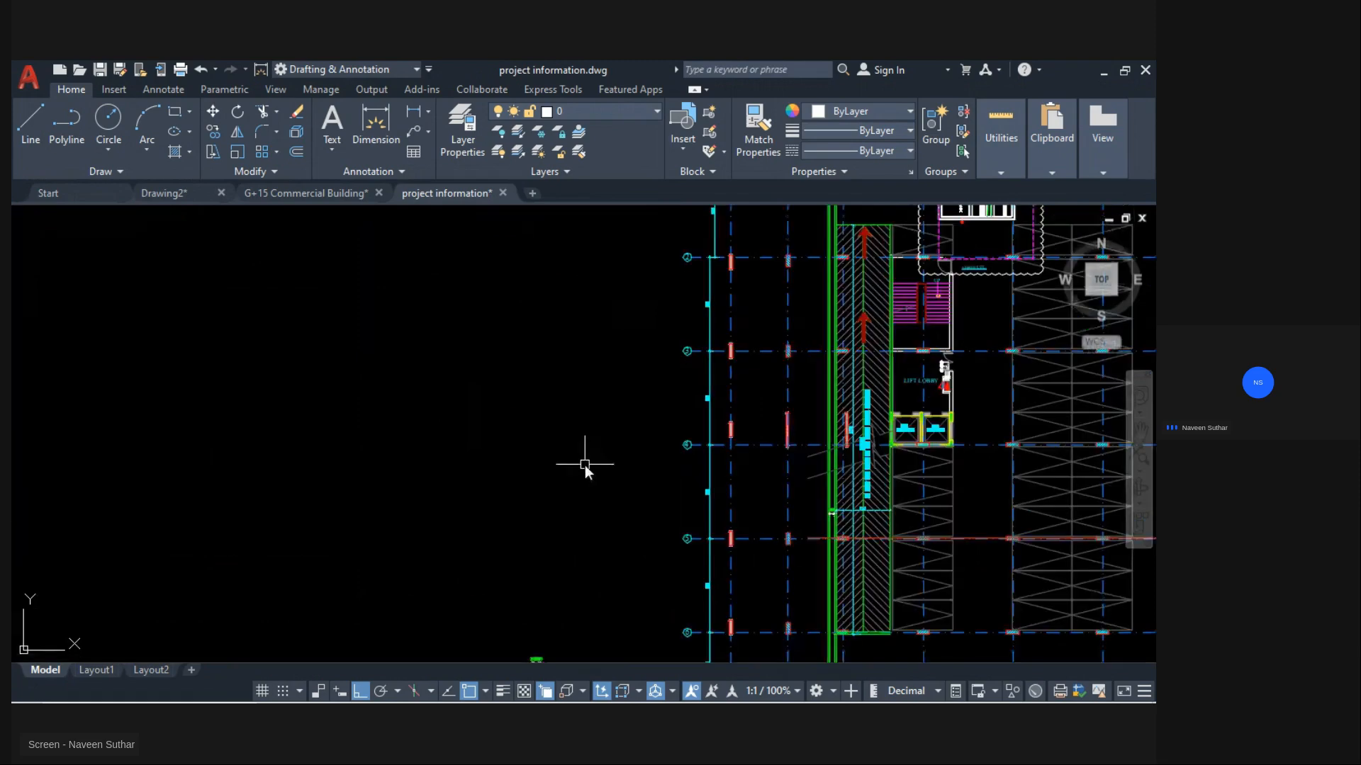
pyautogui.scroll(-2, 625, 262)
pyautogui.moveTo(625, 262)
pyautogui.mouseDown(button='middle')
pyautogui.moveTo(553, 501)
pyautogui.moveTo(535, 641)
pyautogui.mouseUp(button='middle')
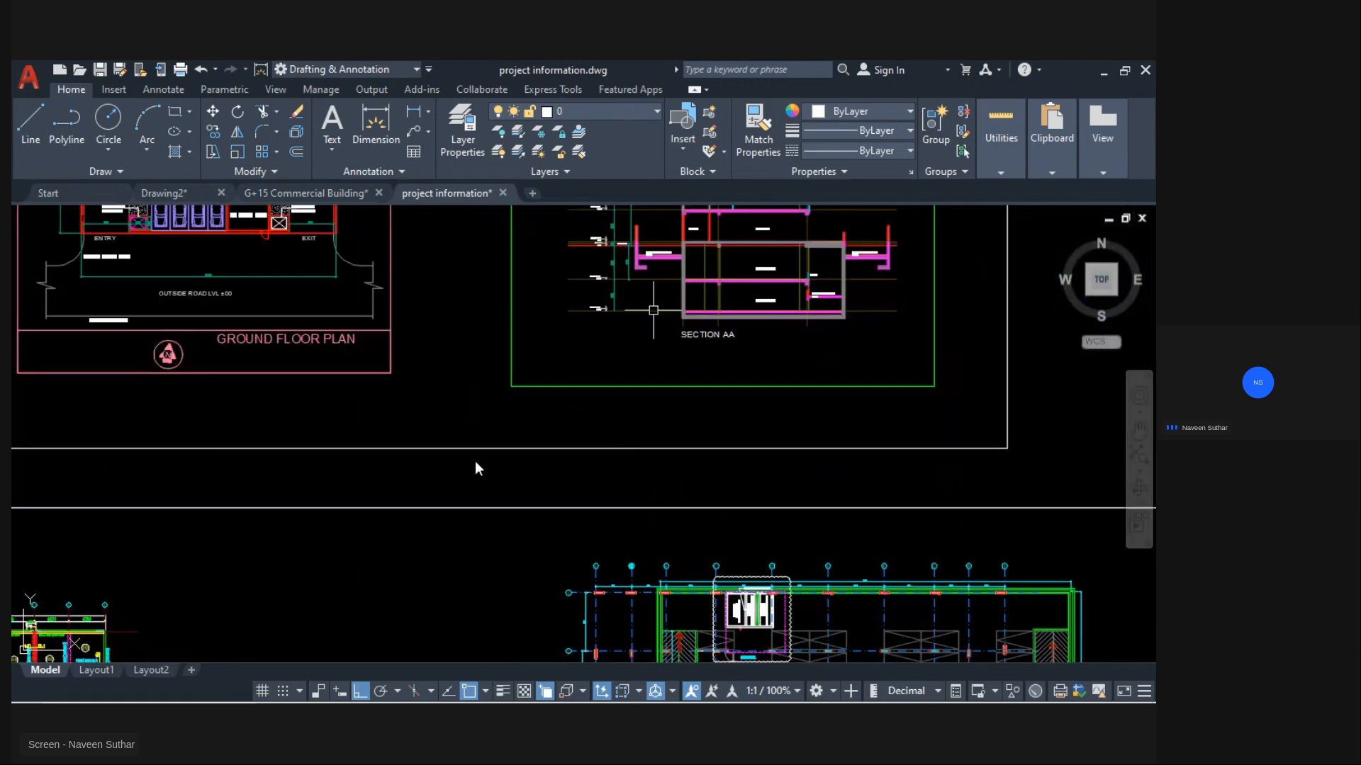
pyautogui.moveTo(653, 310); pyautogui.dragTo(480, 475, button='middle')
pyautogui.scroll(4, 512, 398)
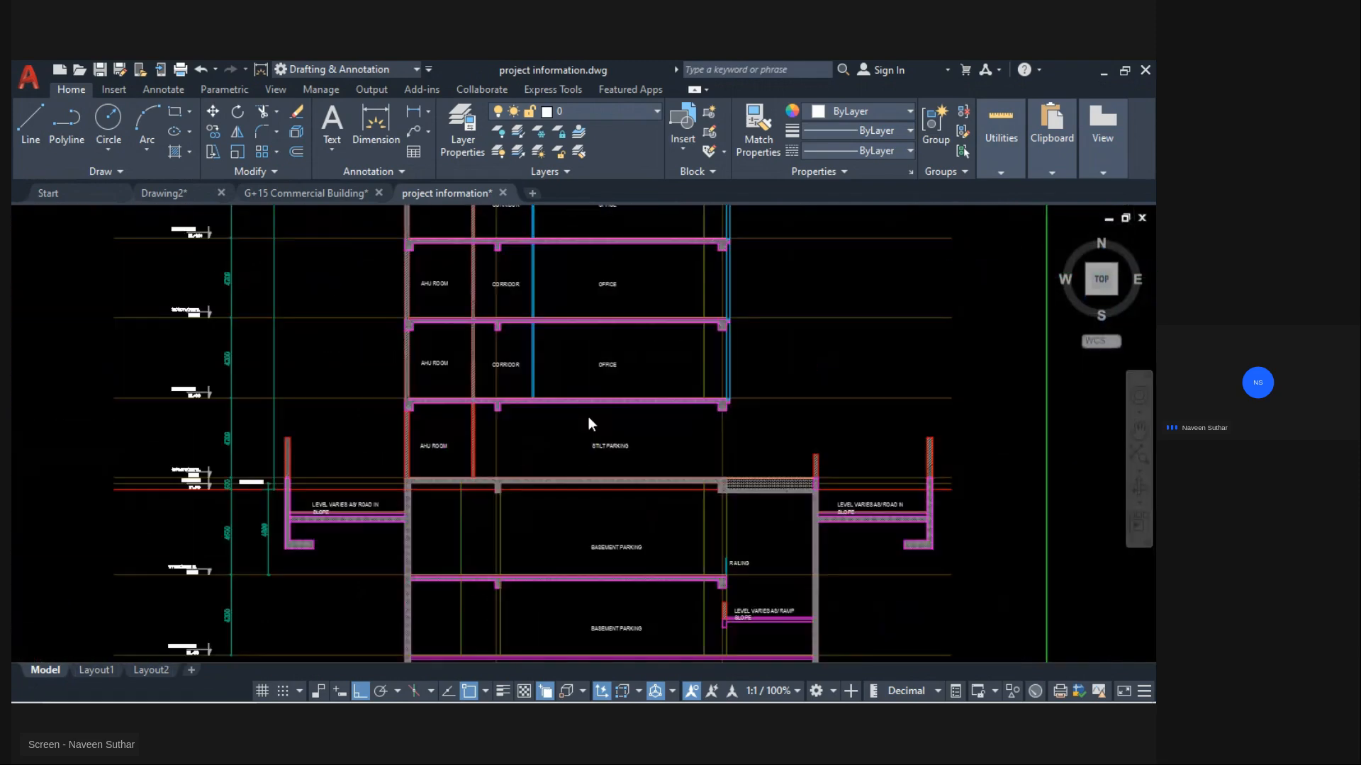
pyautogui.scroll(5, 644, 414)
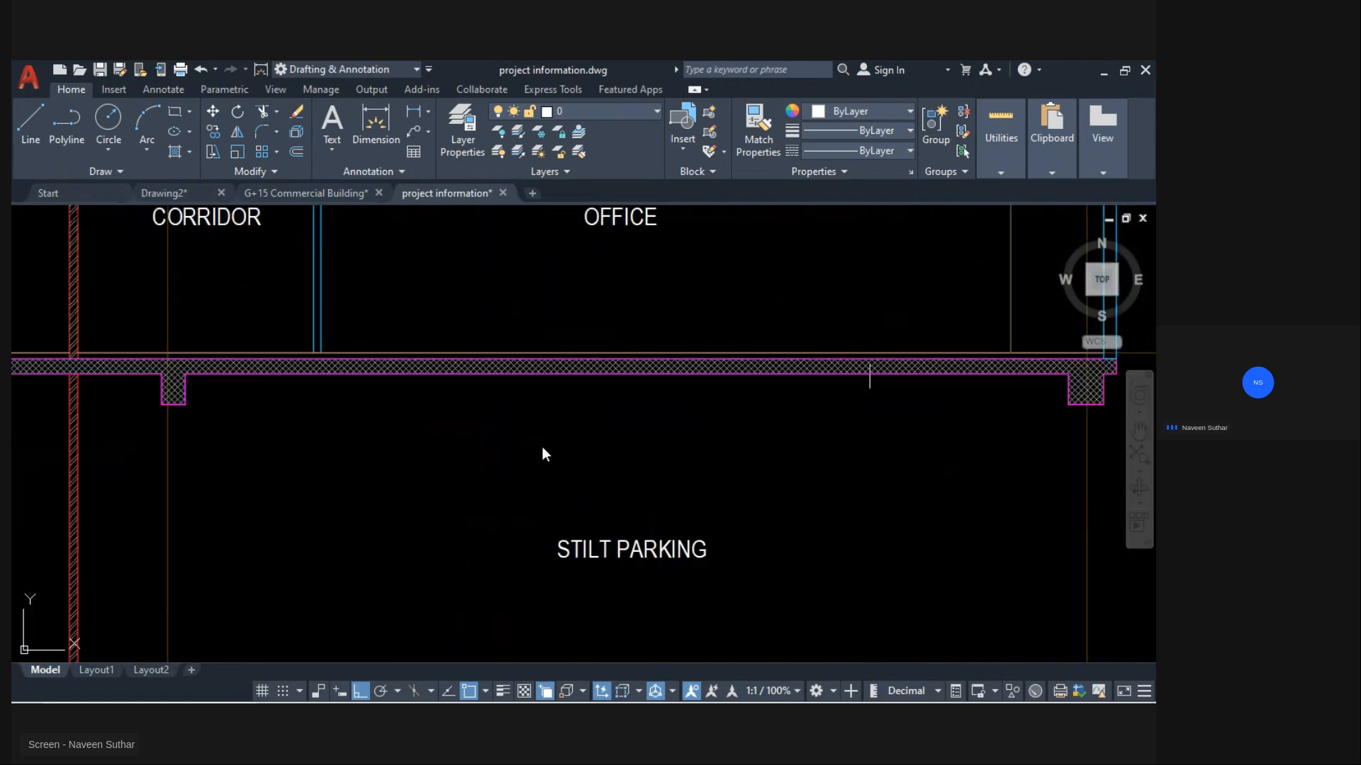
# Step: Inspect the slab edge, edge beam and floor finish line above the stilt parking in Section AA
pyautogui.moveTo(869, 361); pyautogui.dragTo(542, 448, button='middle')
pyautogui.scroll(5, 584, 447)
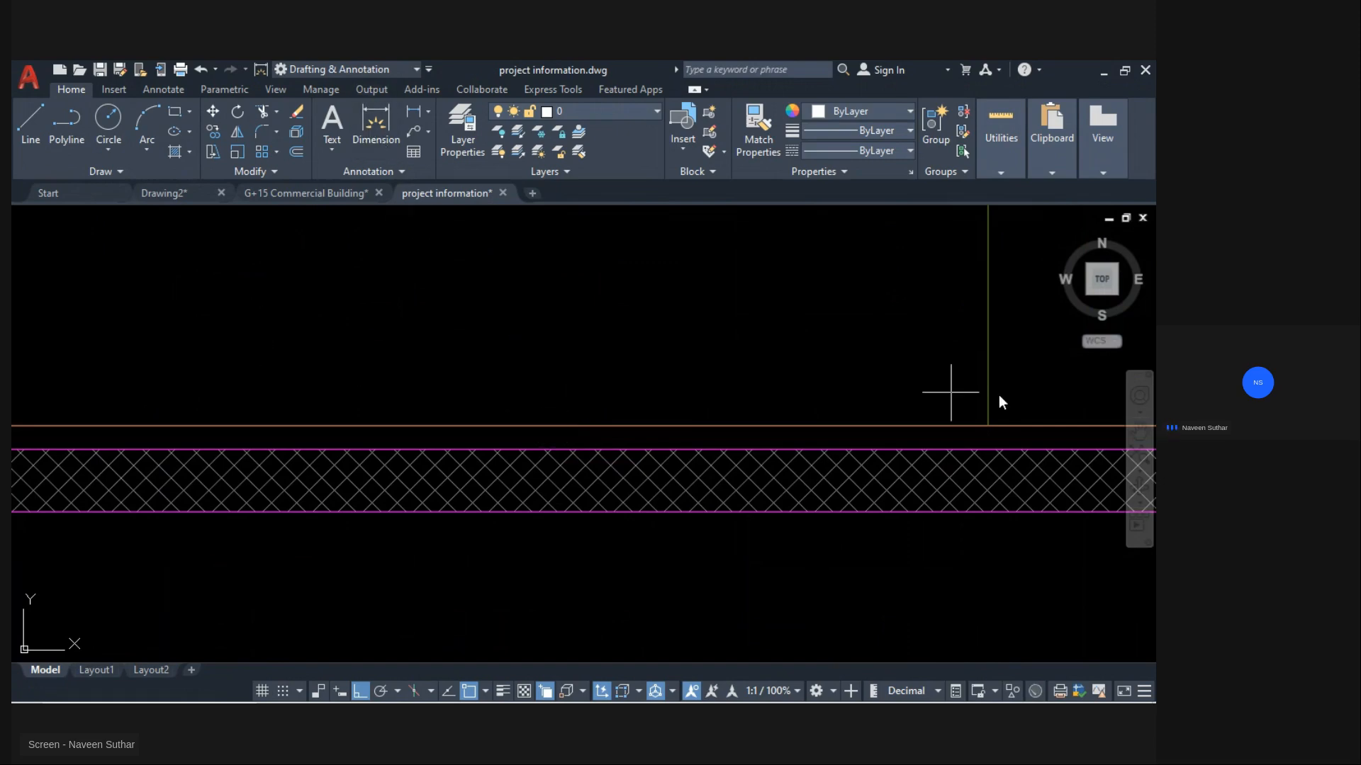
pyautogui.moveTo(1022, 394); pyautogui.dragTo(266, 391, button='middle')
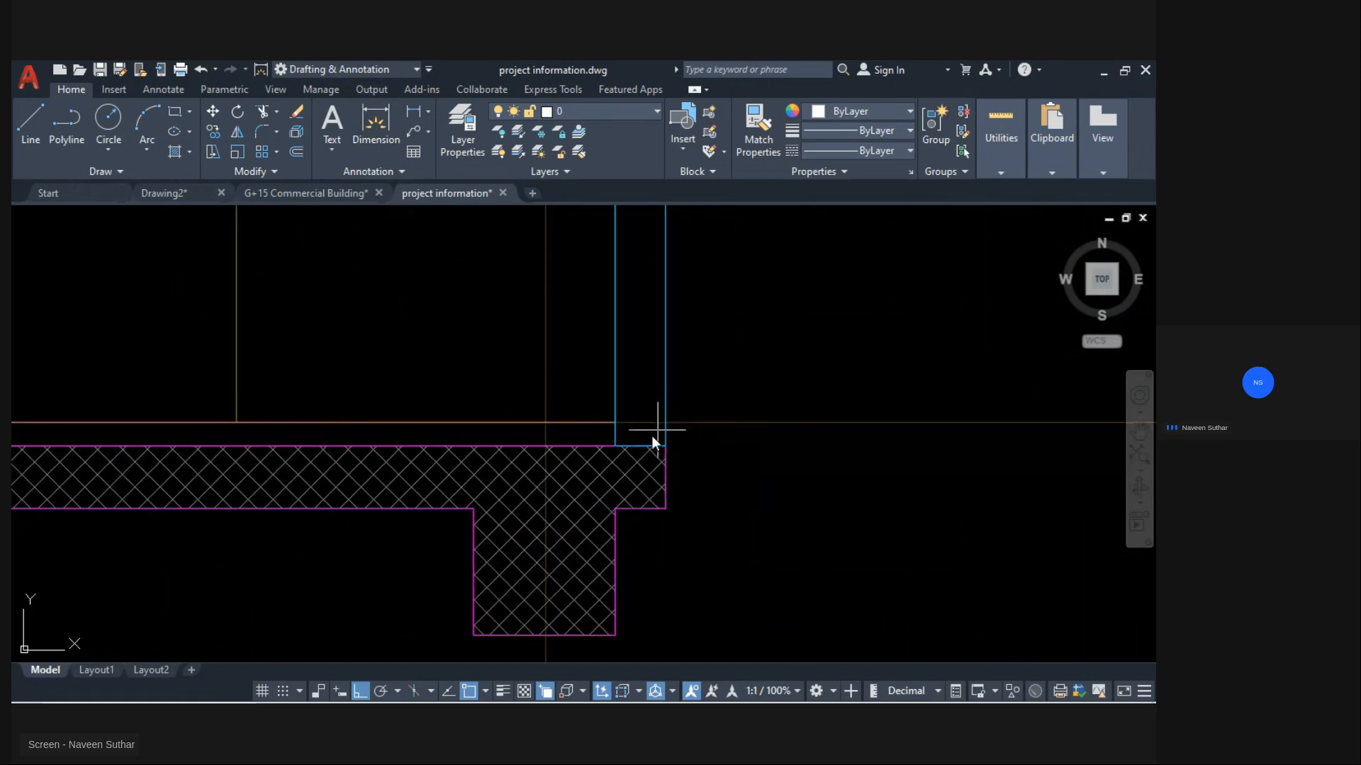
pyautogui.scroll(2, 652, 436)
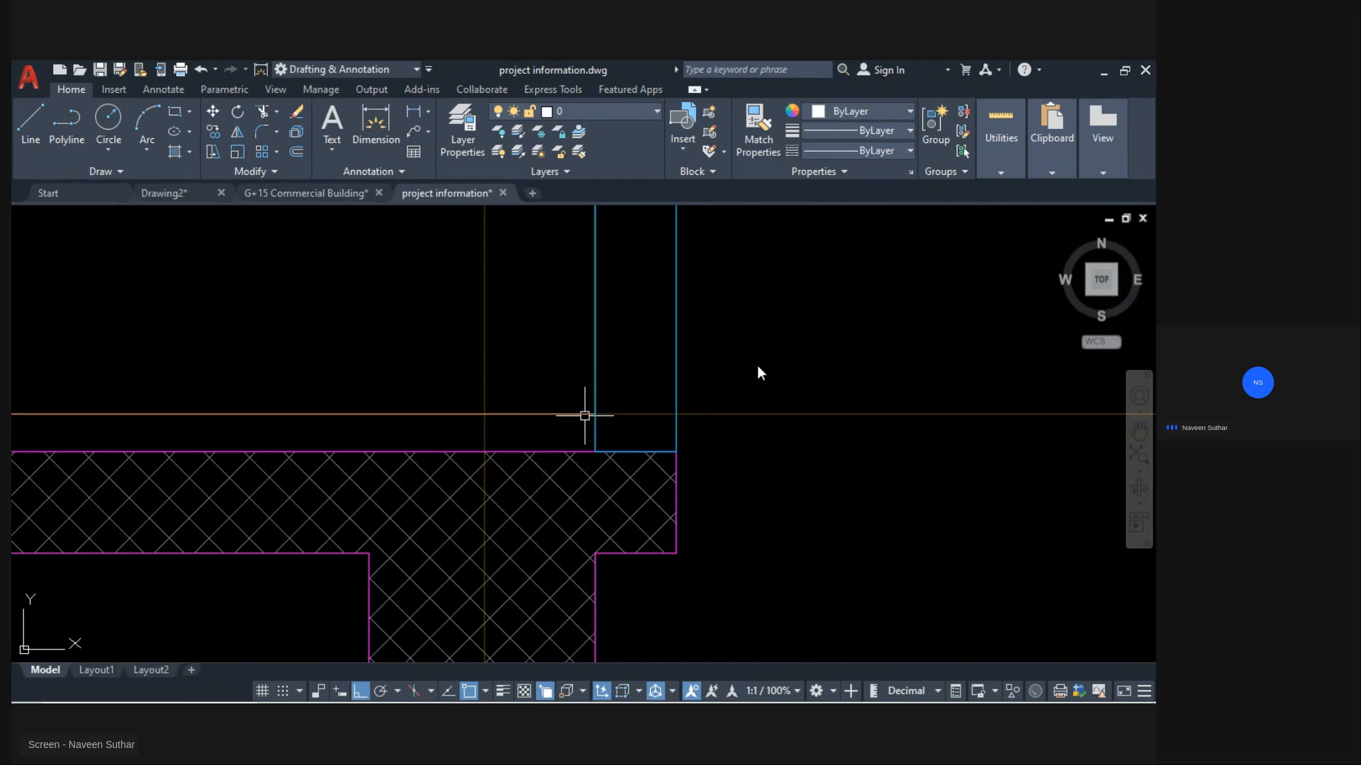
pyautogui.scroll(-2, 669, 387)
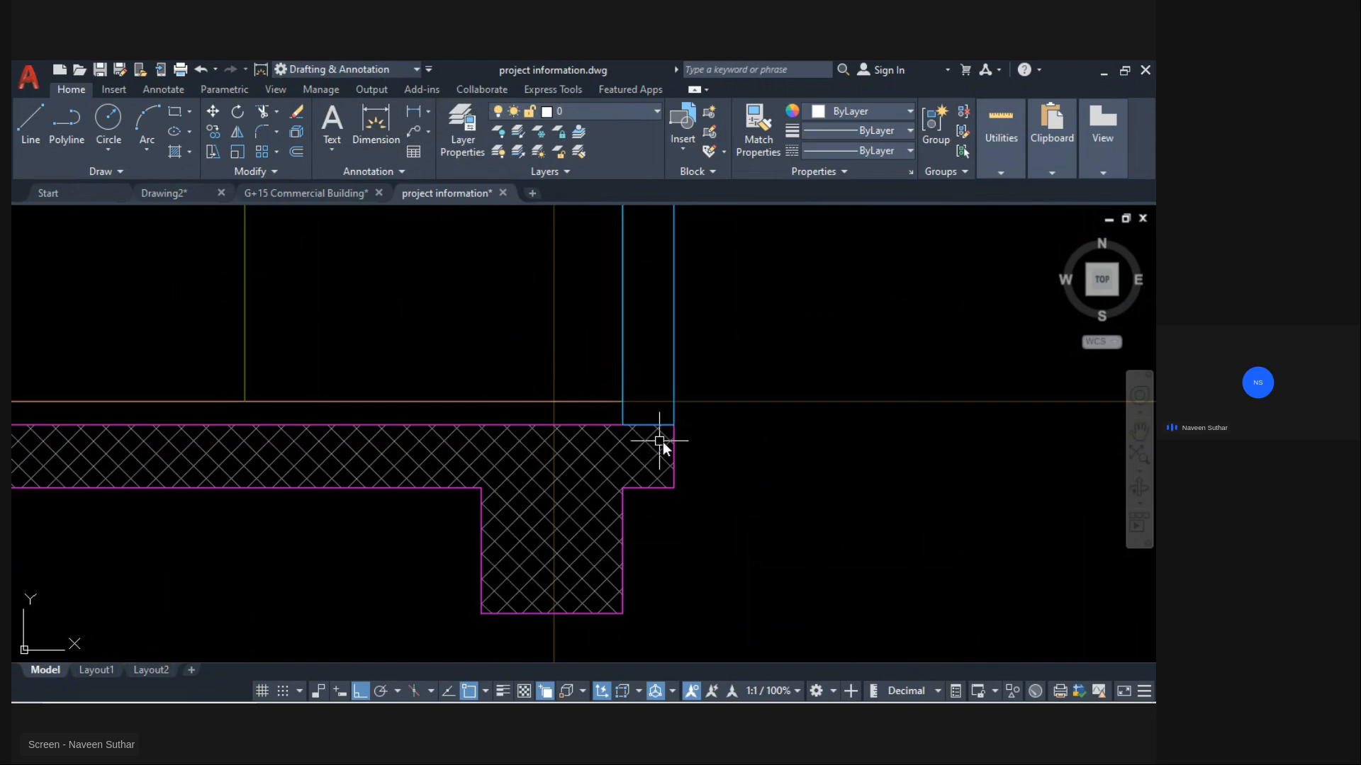
pyautogui.scroll(-5, 661, 441)
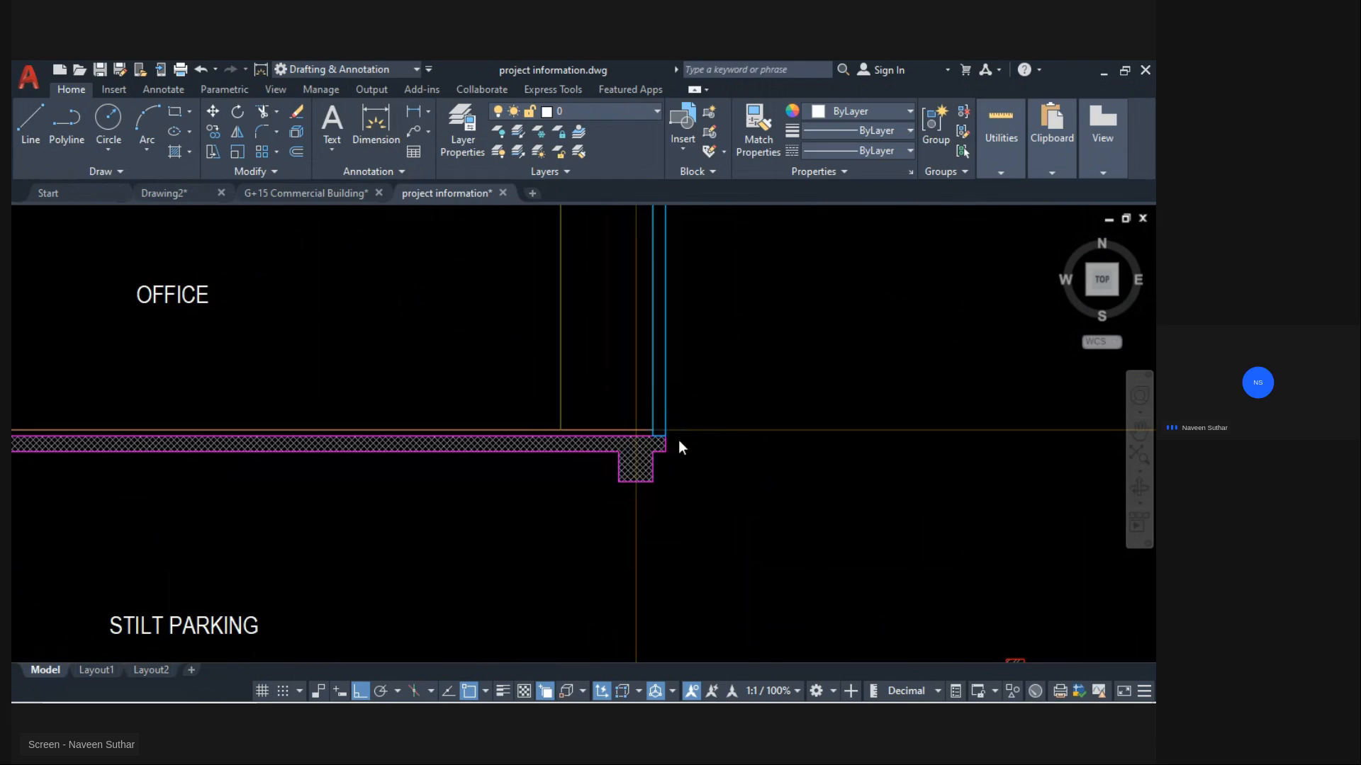
pyautogui.scroll(4, 677, 438)
pyautogui.scroll(2, 673, 426)
pyautogui.scroll(-6, 682, 444)
pyautogui.scroll(-4, 690, 454)
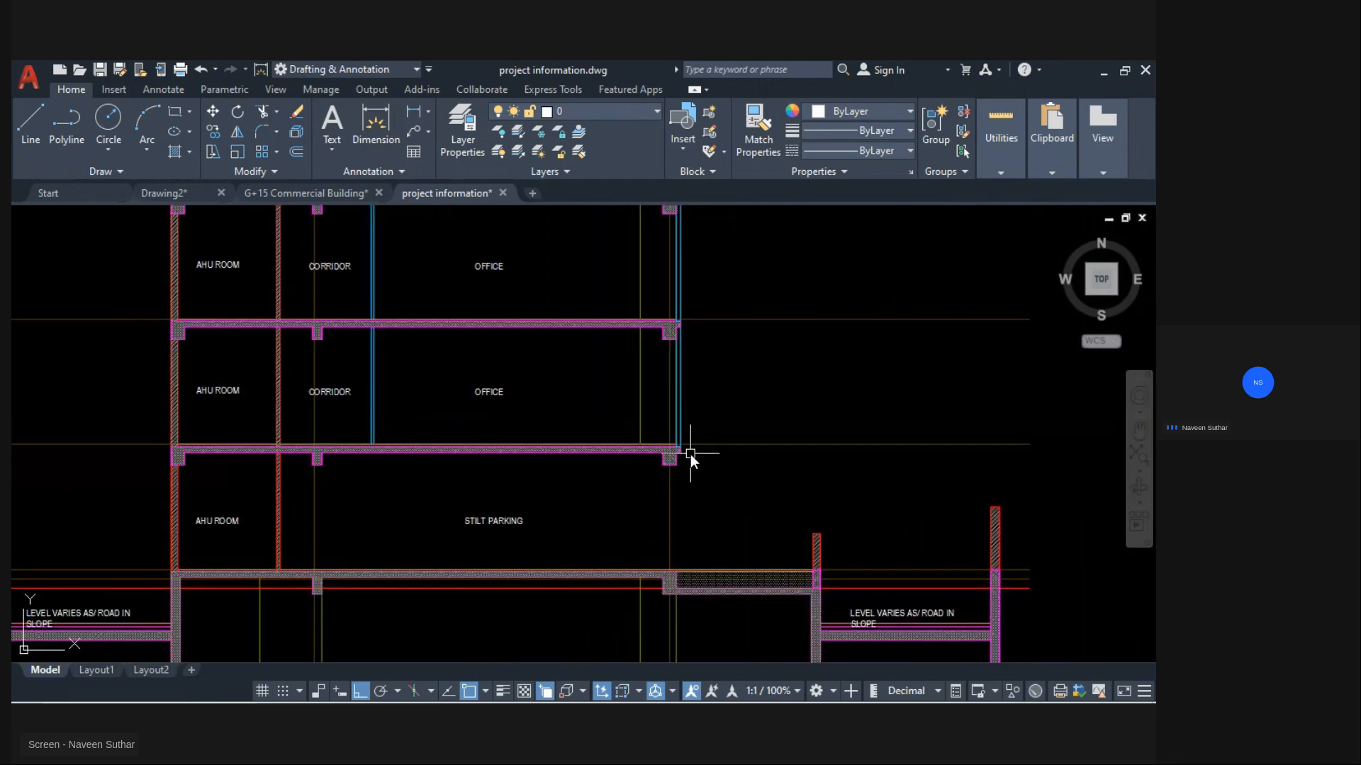
pyautogui.scroll(-4, 485, 457)
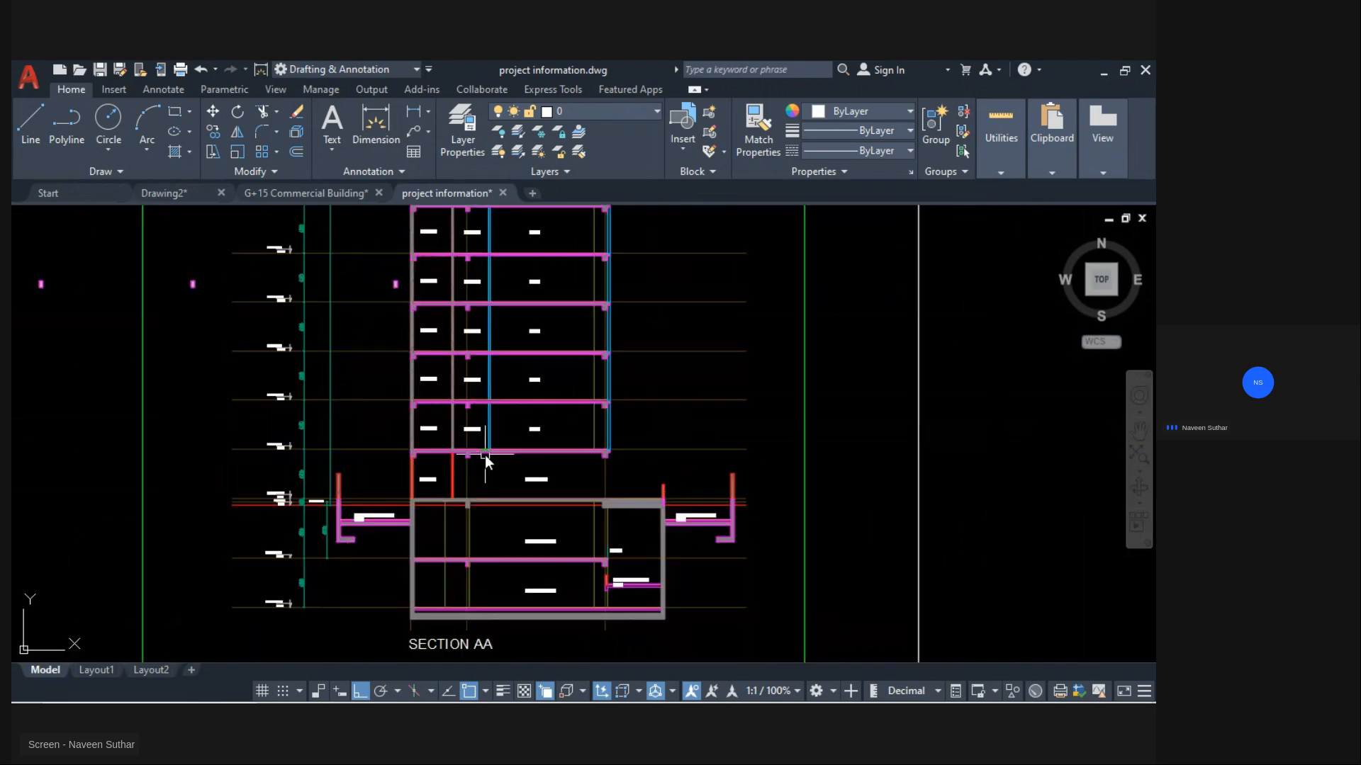
# Step: Copy the framed Section AA drawing into G+15 Commercial Building.dwg, placing it beside the staircase section
pyautogui.scroll(-6, 487, 455)
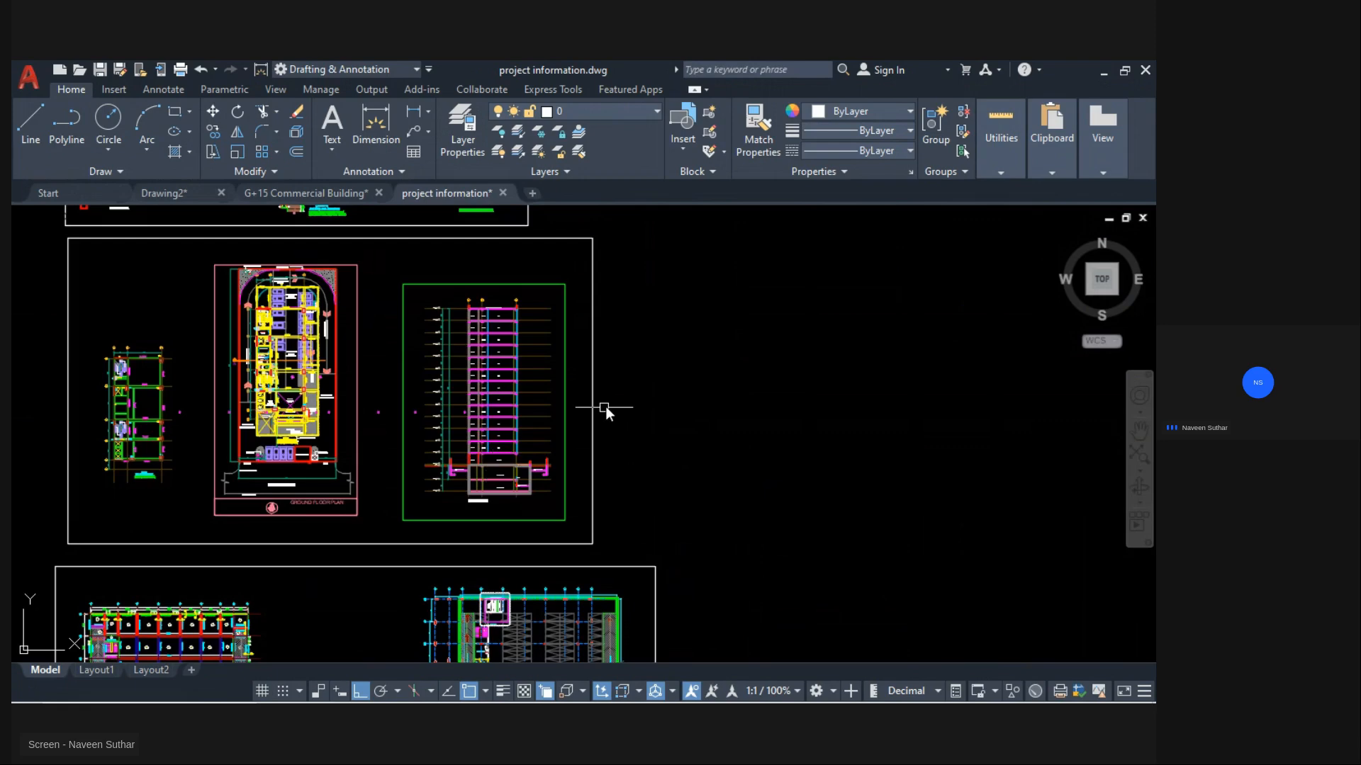
pyautogui.moveTo(619, 428); pyautogui.dragTo(634, 450, button='middle')
pyautogui.click(397, 286)
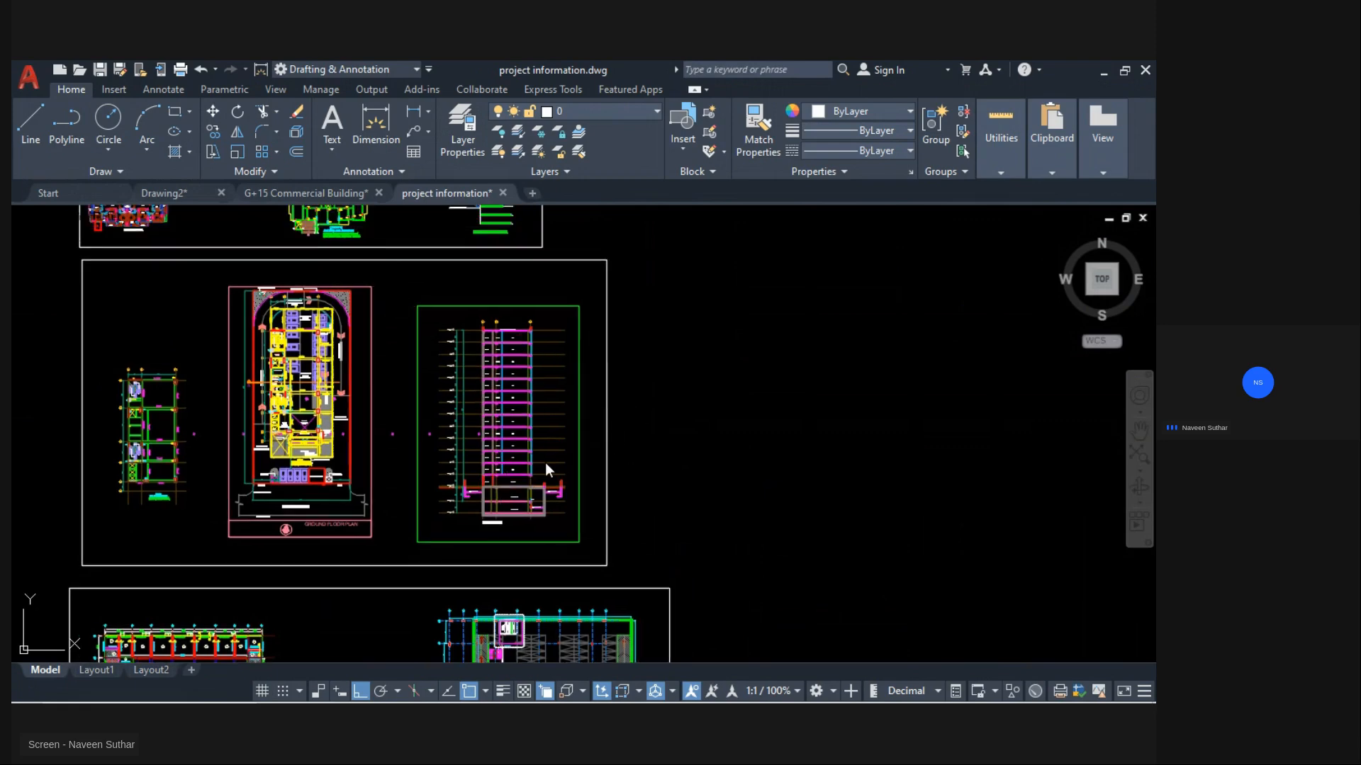
pyautogui.click(591, 552)
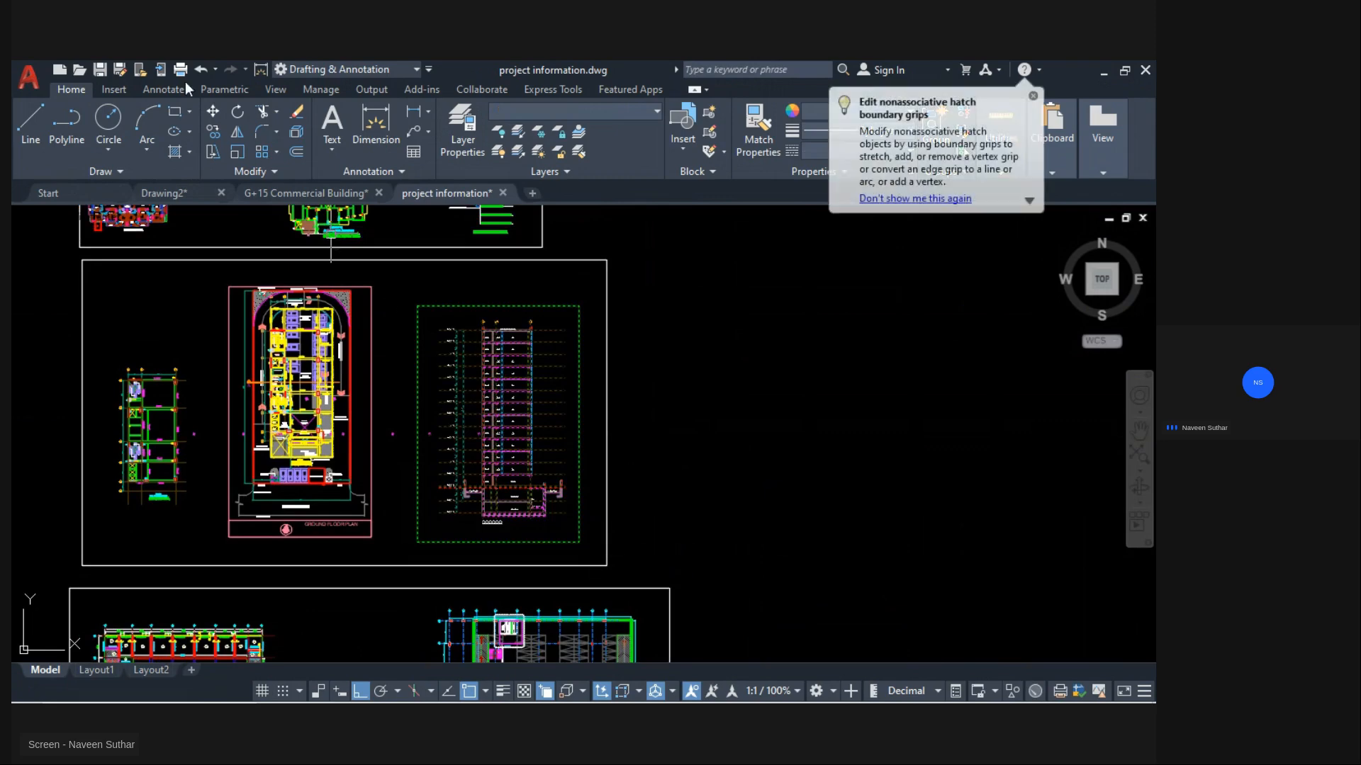
pyautogui.click(304, 193)
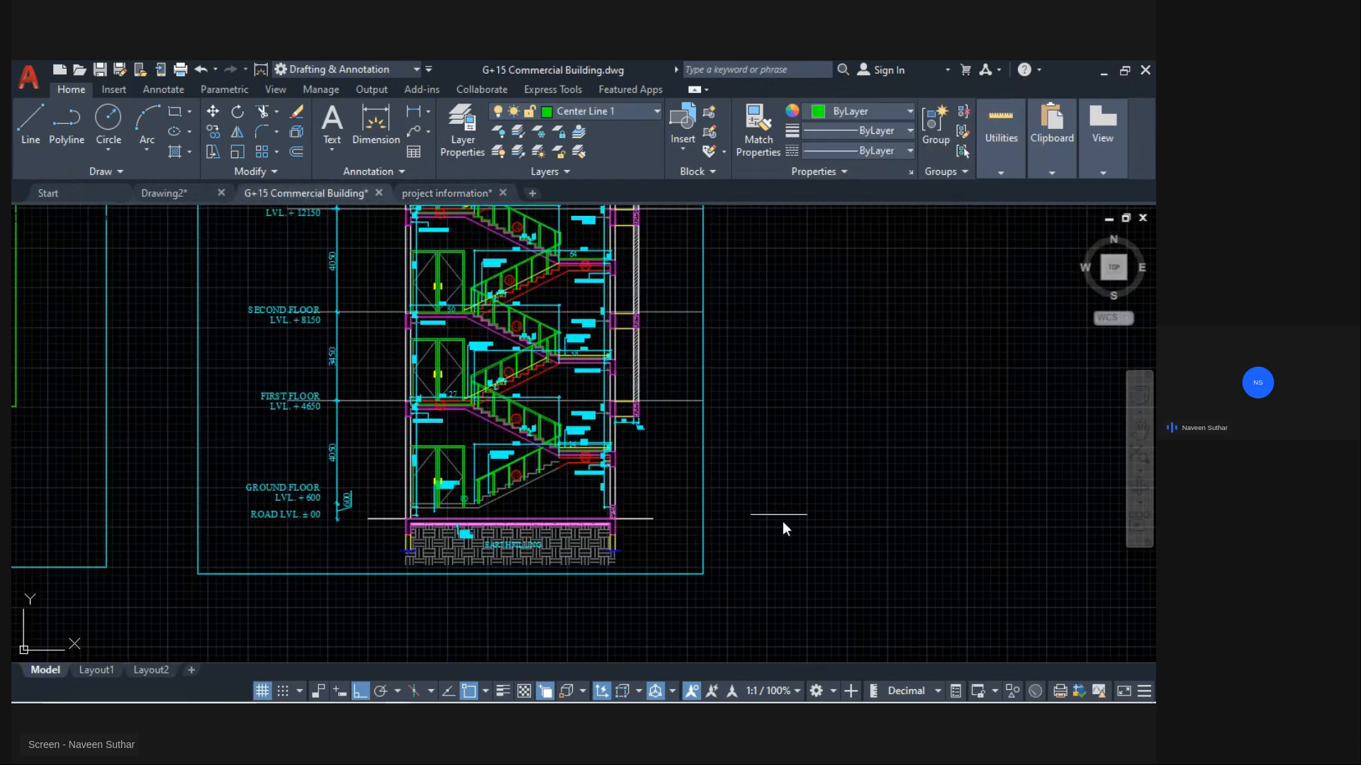
pyautogui.scroll(-5, 445, 491)
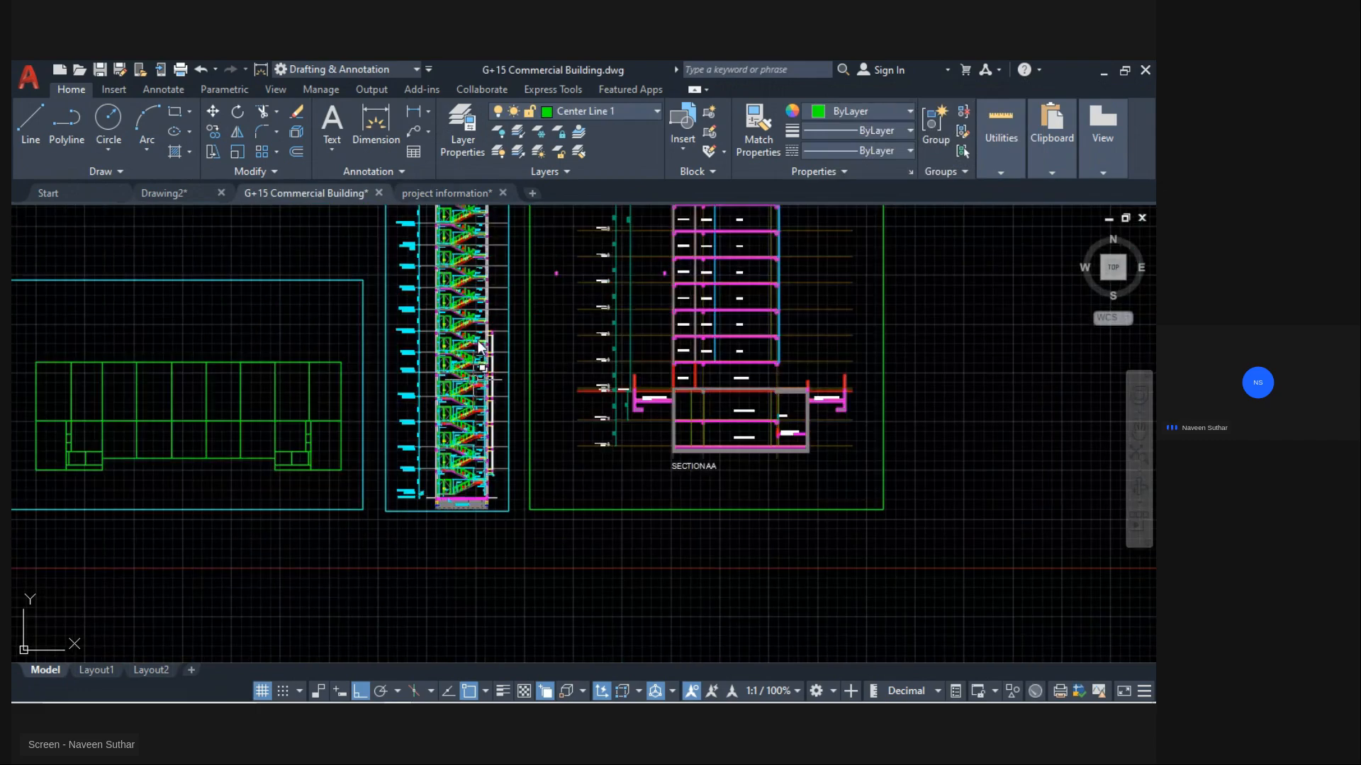
# Step: Close project information.dwg without saving its changes
pyautogui.click(488, 193)
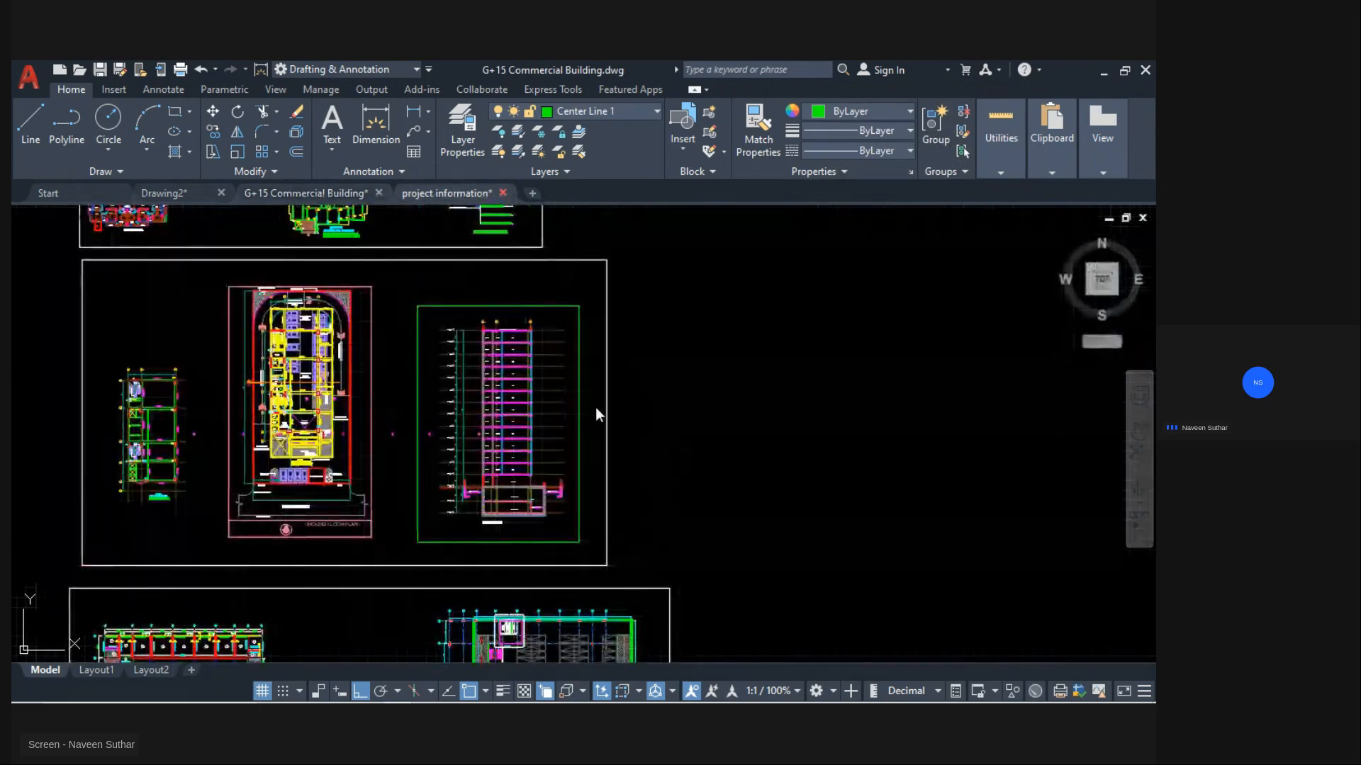
pyautogui.click(503, 193)
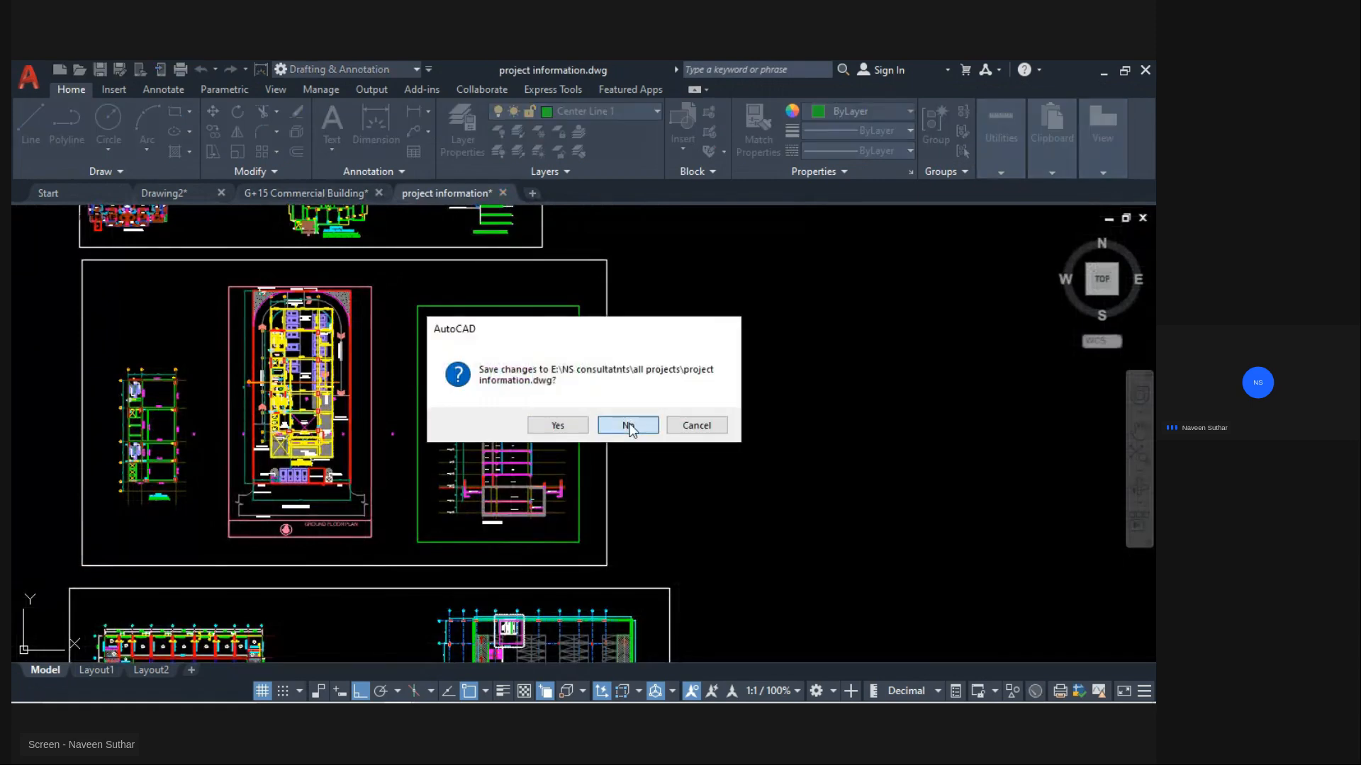
pyautogui.click(628, 426)
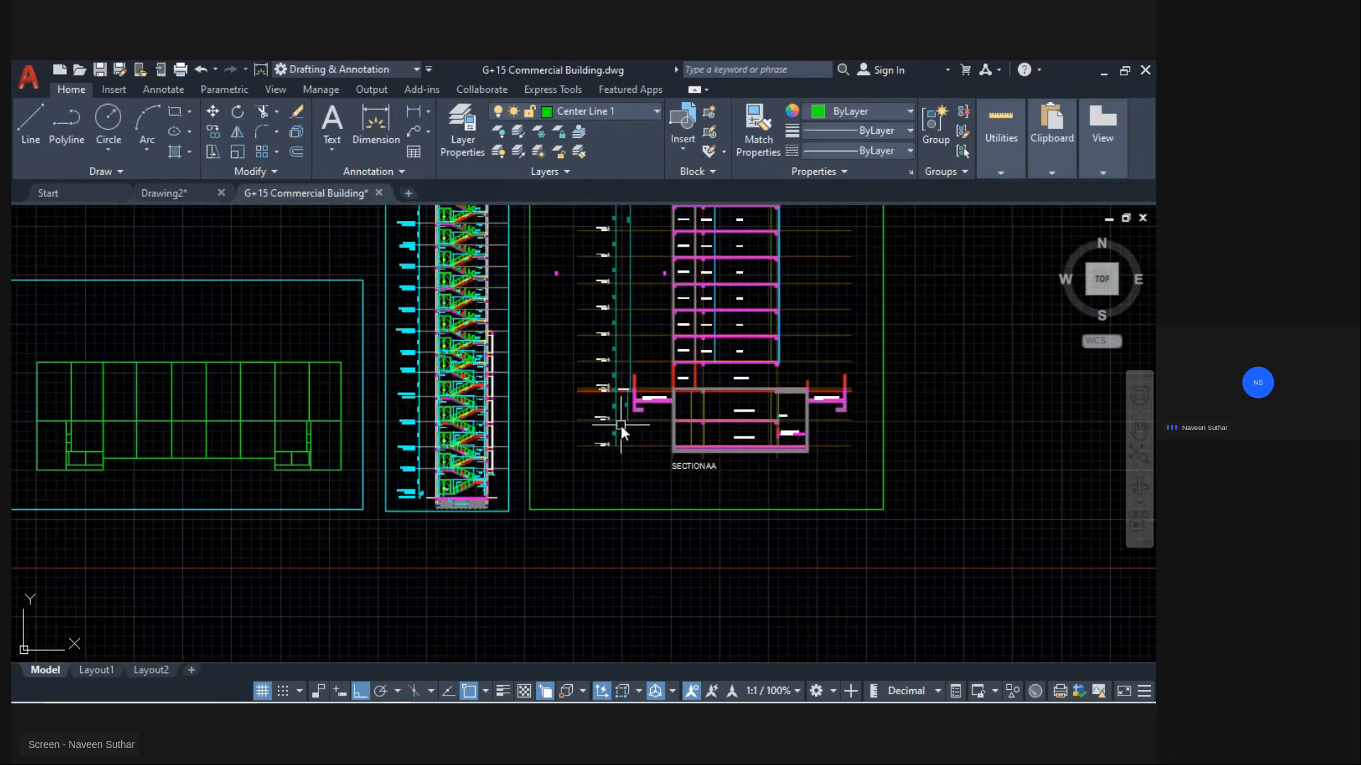
# Step: Inspect the slab edge and floor finish line in the copied Section AA of the G+15 drawing
pyautogui.moveTo(774, 369); pyautogui.dragTo(580, 568, button='middle')
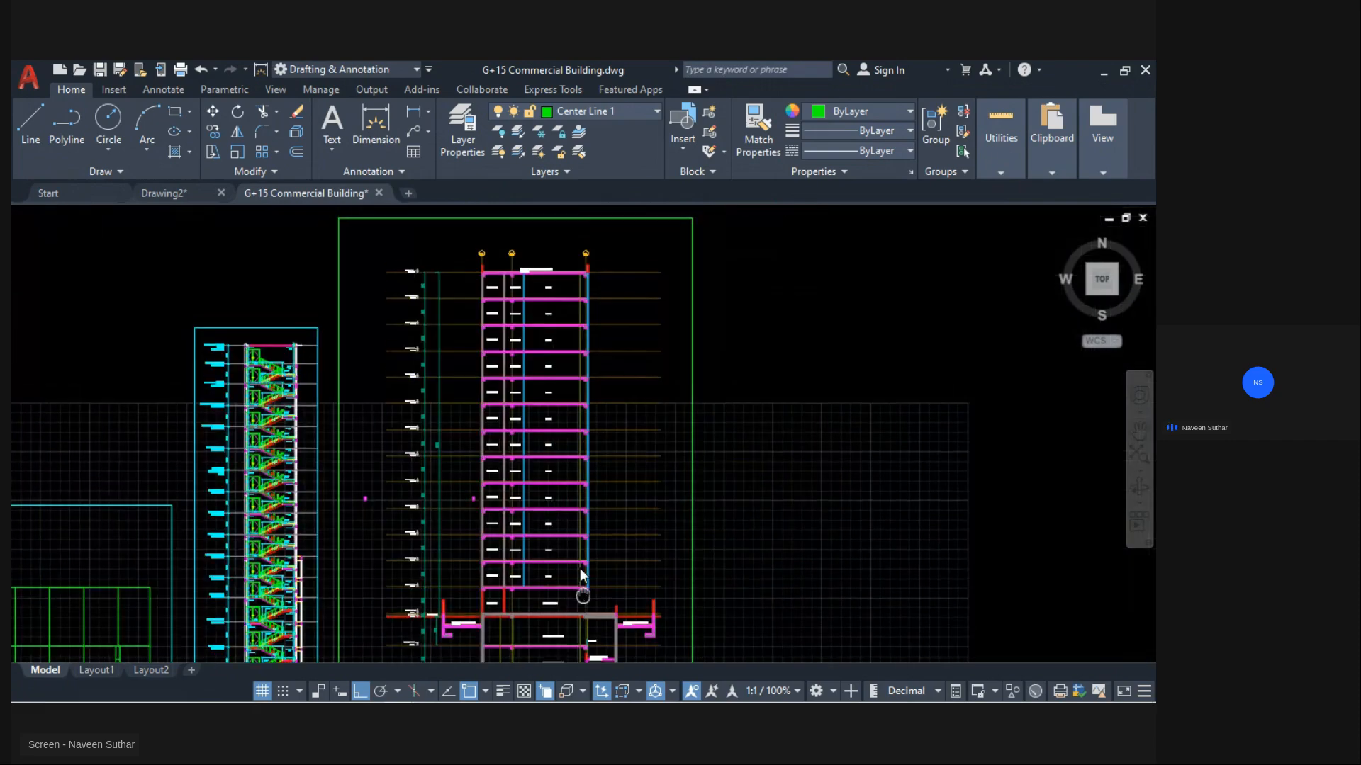
pyautogui.scroll(8, 576, 364)
pyautogui.scroll(3, 580, 454)
pyautogui.scroll(2, 814, 427)
pyautogui.moveTo(813, 427)
pyautogui.mouseDown(button='middle')
pyautogui.moveTo(558, 418)
pyautogui.moveTo(573, 423)
pyautogui.mouseUp(button='middle')
pyautogui.scroll(4, 556, 418)
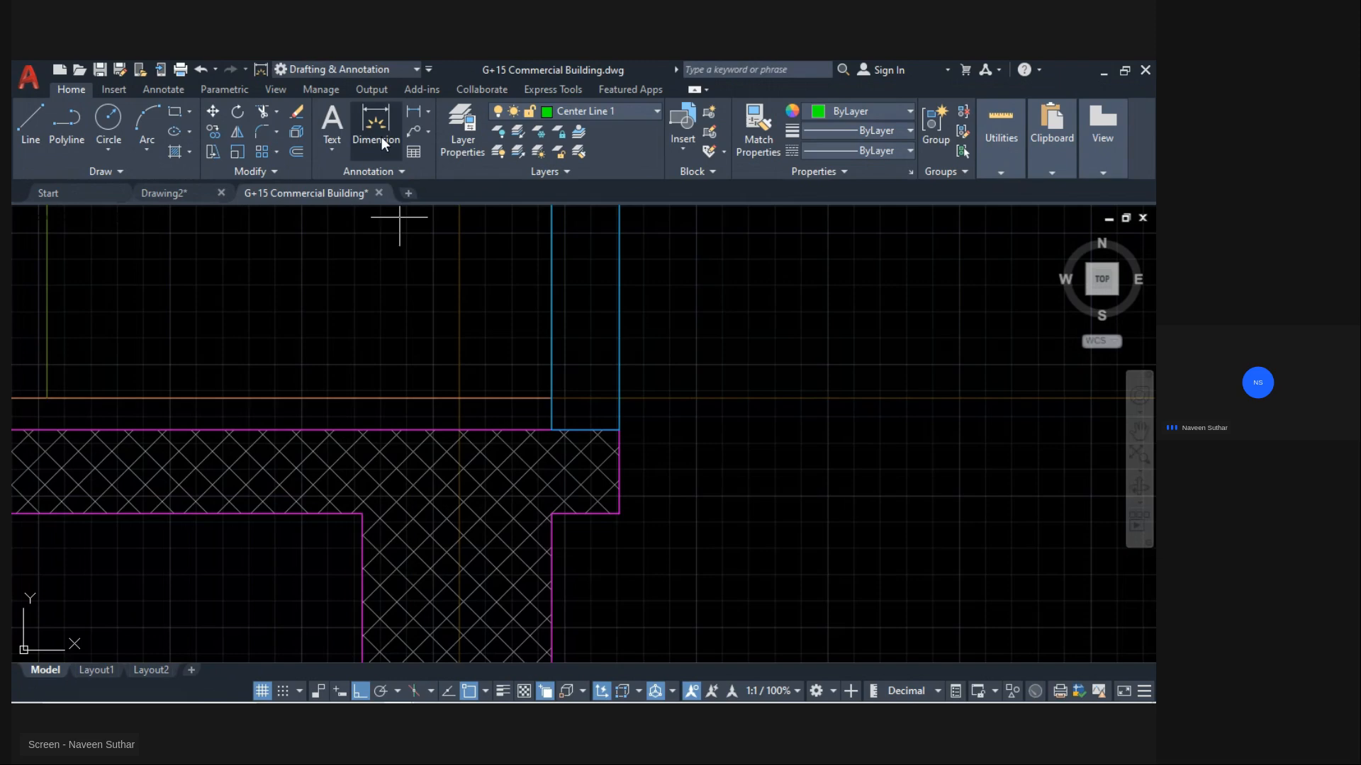
# Step: Switch to the live class page in Chrome to check the chat messages
pyautogui.moveTo(1083, 698)
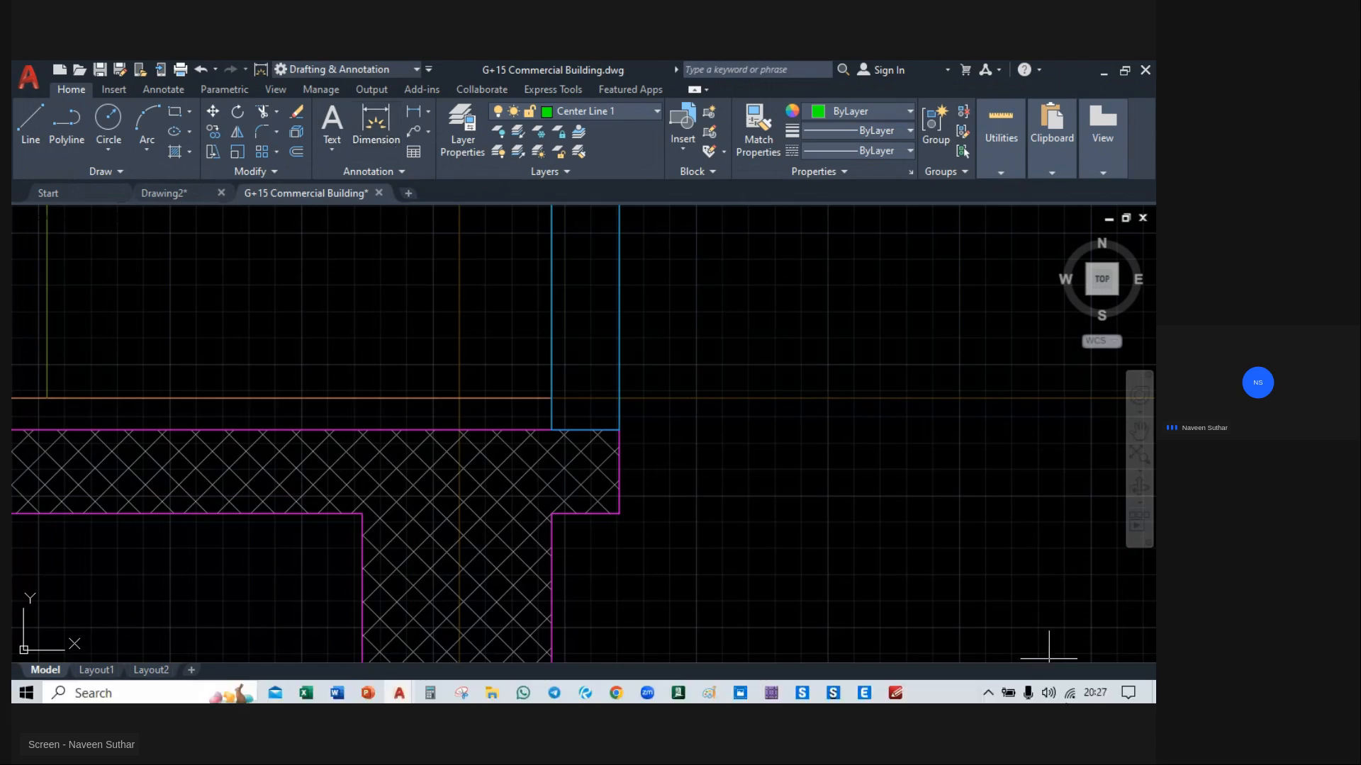
pyautogui.moveTo(616, 691)
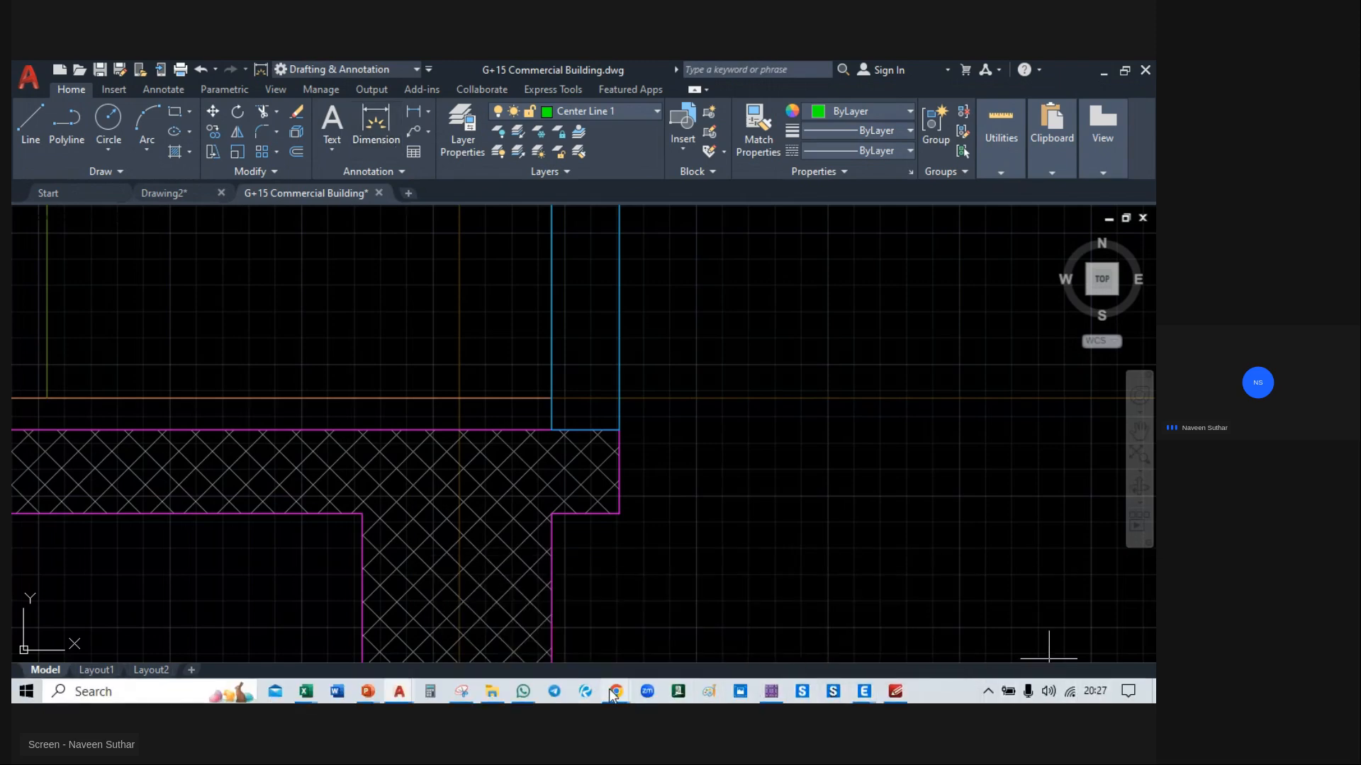
pyautogui.click(575, 621)
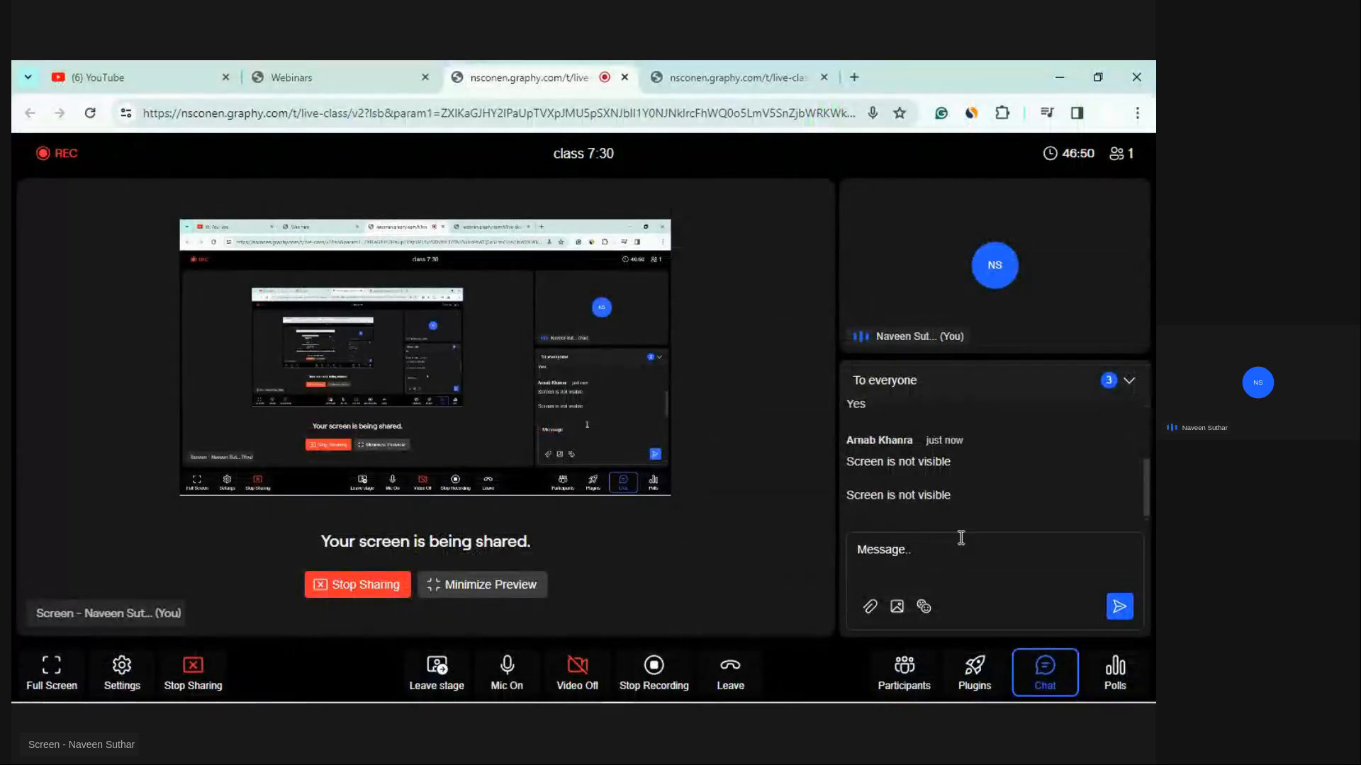
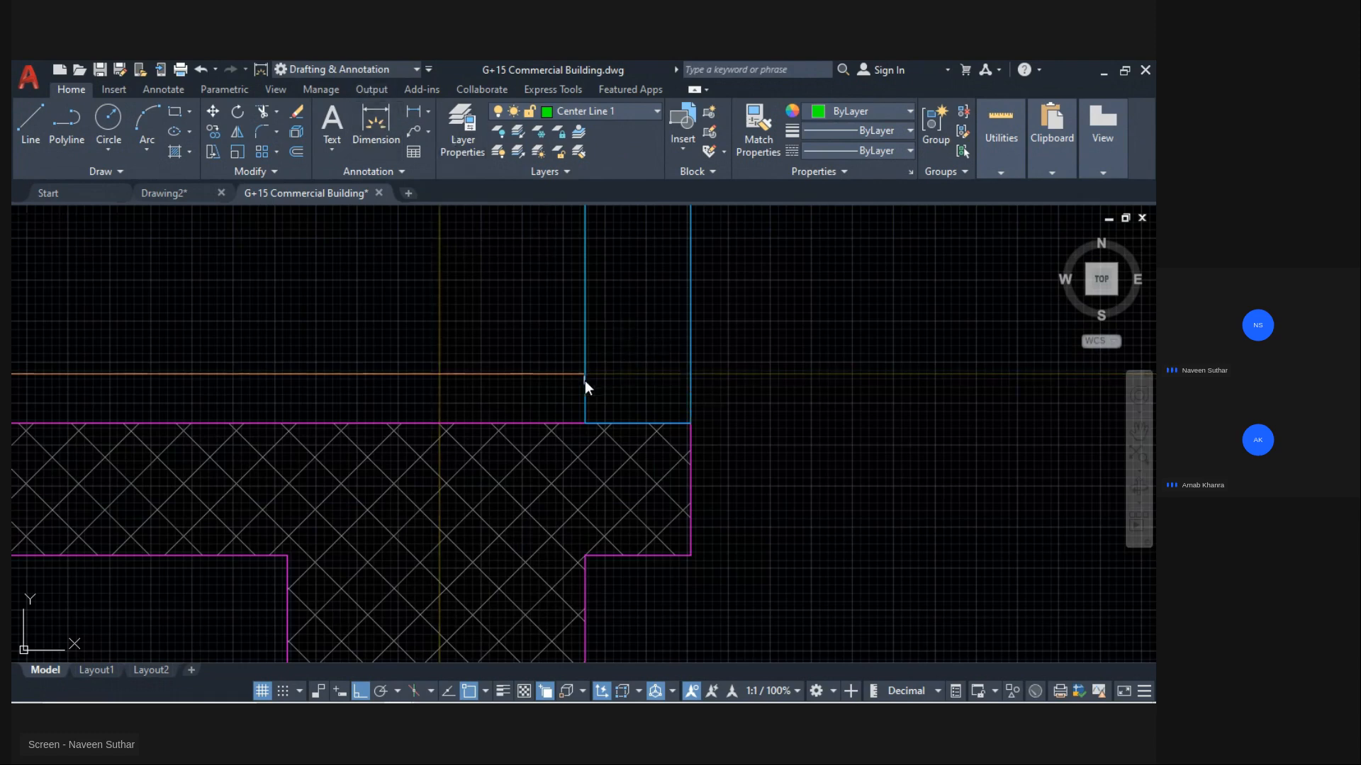
# Step: In the G+15 drawing's Section AA, dimension the floor finish thickness between the slab top and the finish line
pyautogui.scroll(4, 585, 380)
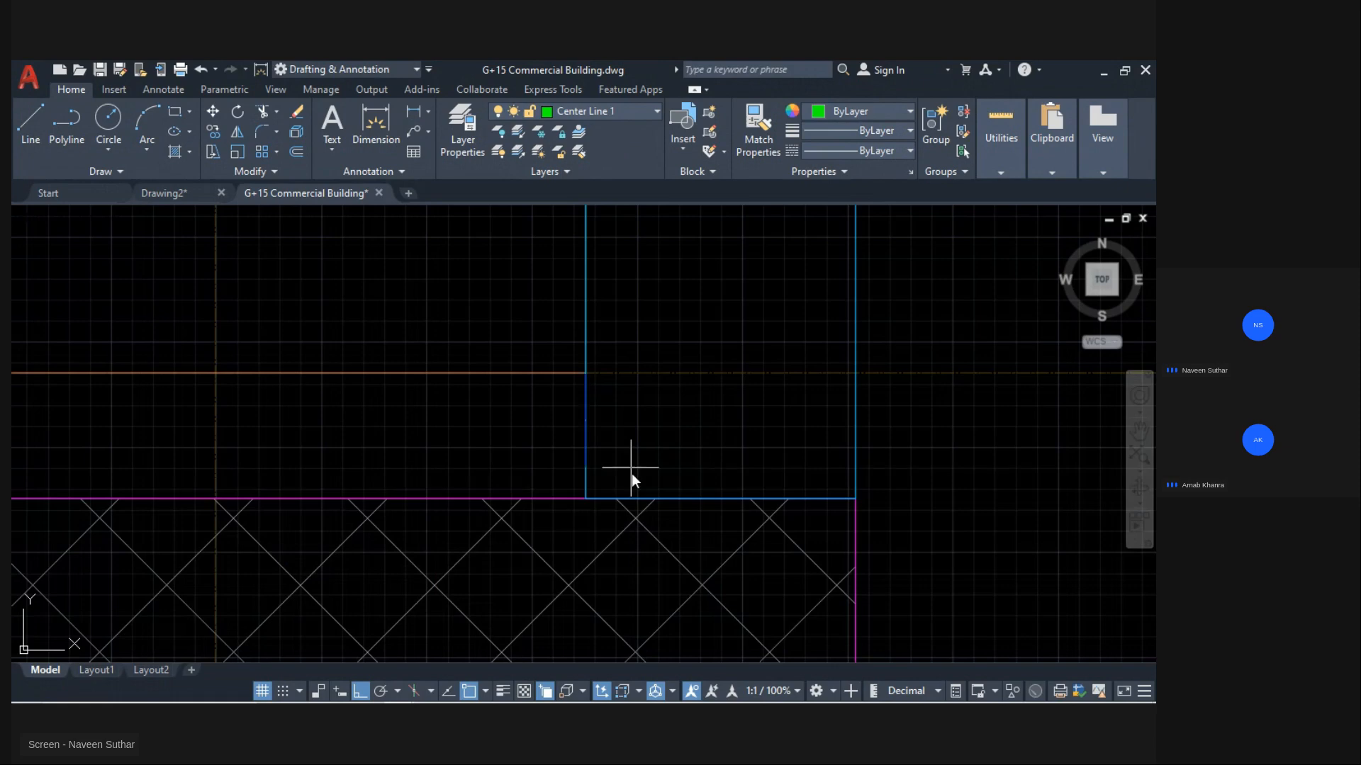
pyautogui.click(585, 498)
pyautogui.scroll(6, 550, 435)
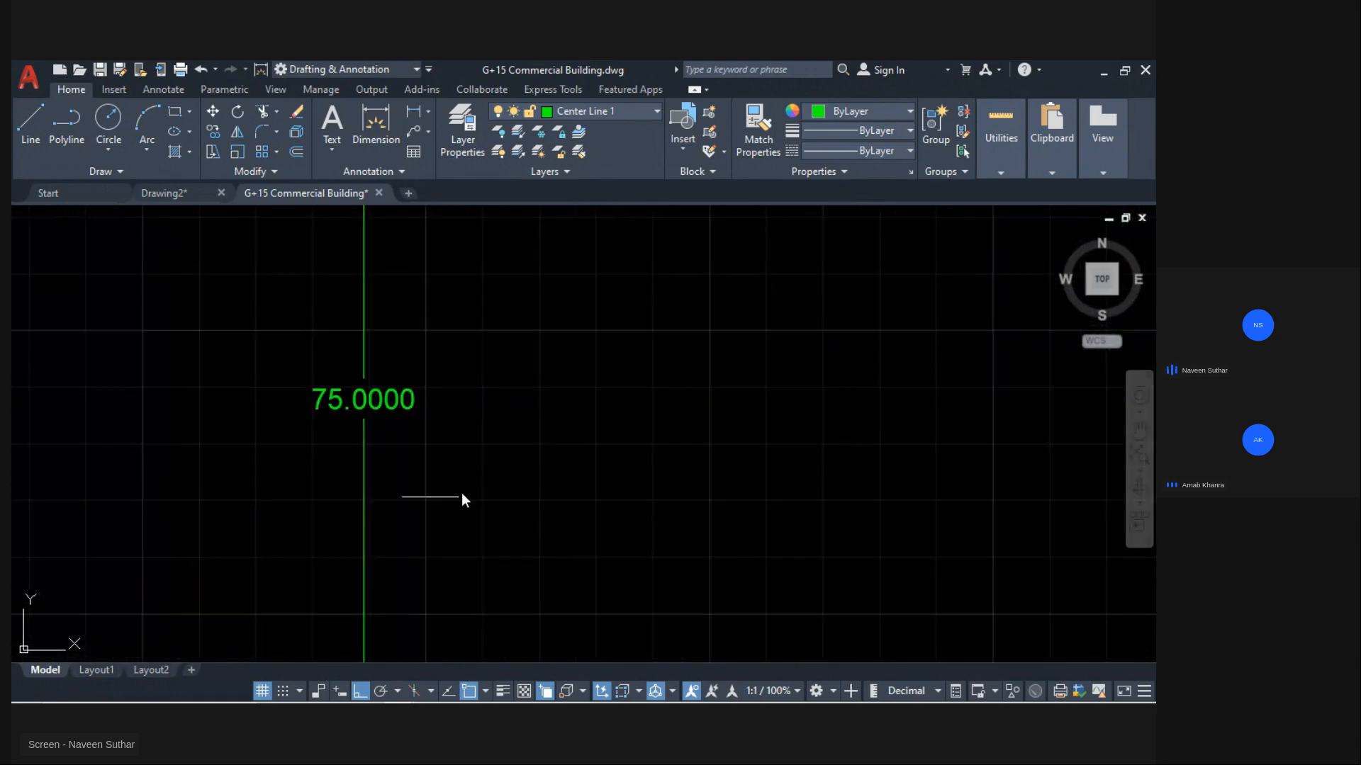
pyautogui.scroll(-8, 589, 412)
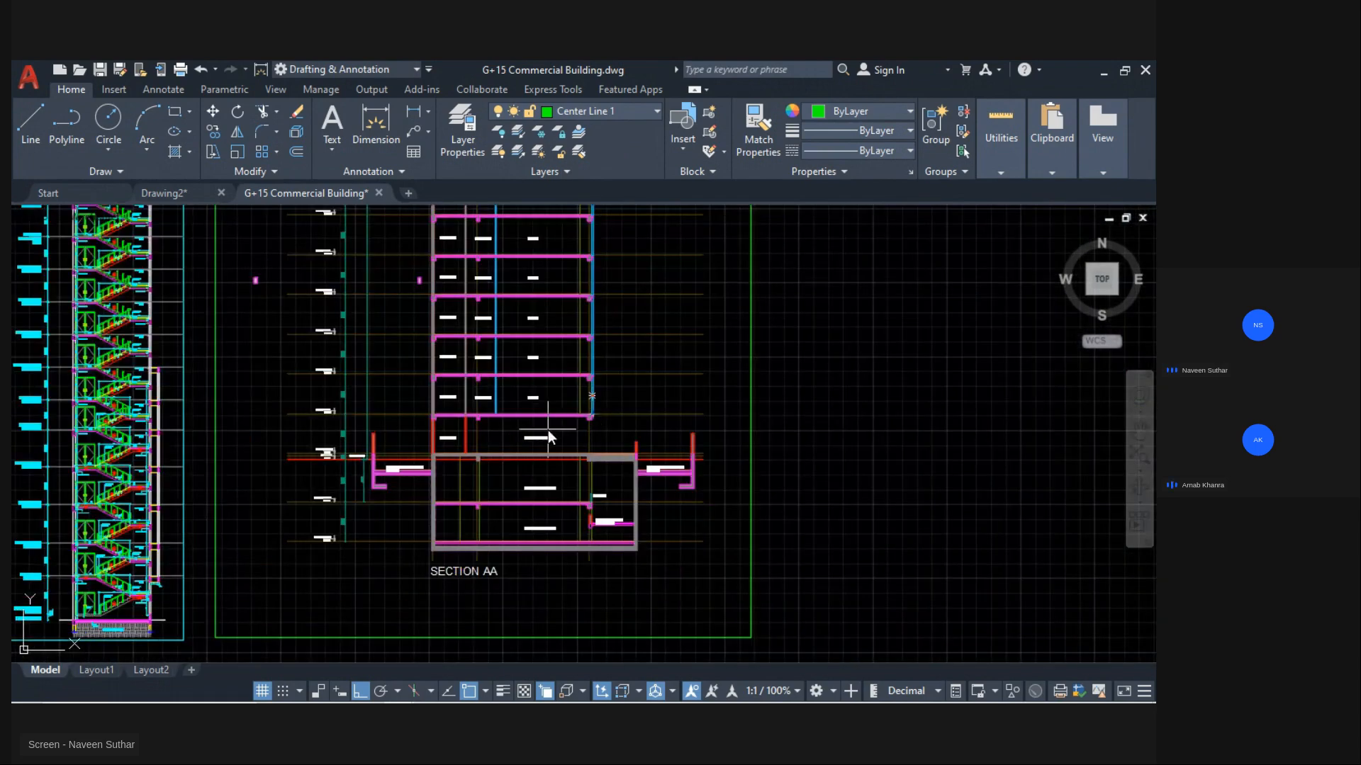
# Step: Switch to the Dead_load_calculation workbook in Excel and set the general floor slab thickness to 75 mm, checking the total load
pyautogui.hotkey('alt', 'Tab')
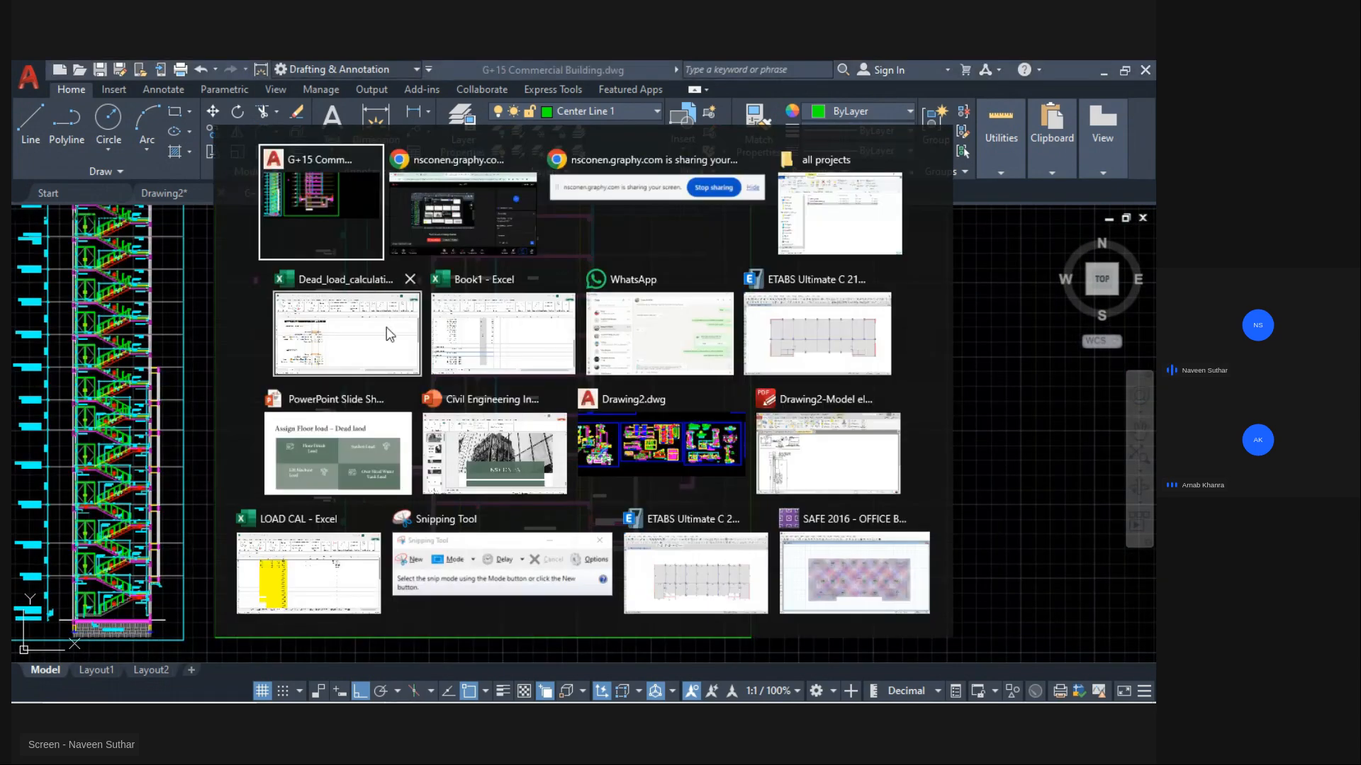
pyautogui.click(333, 354)
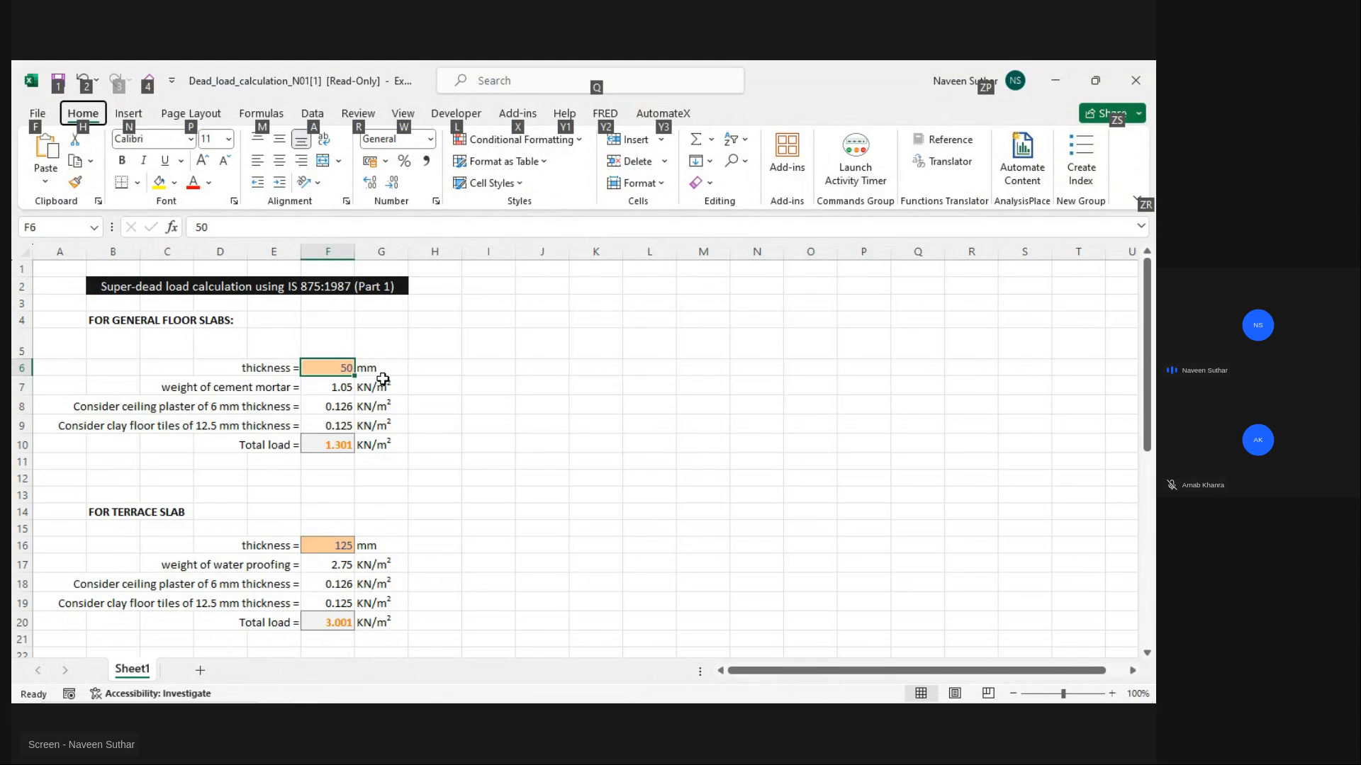
pyautogui.click(541, 636)
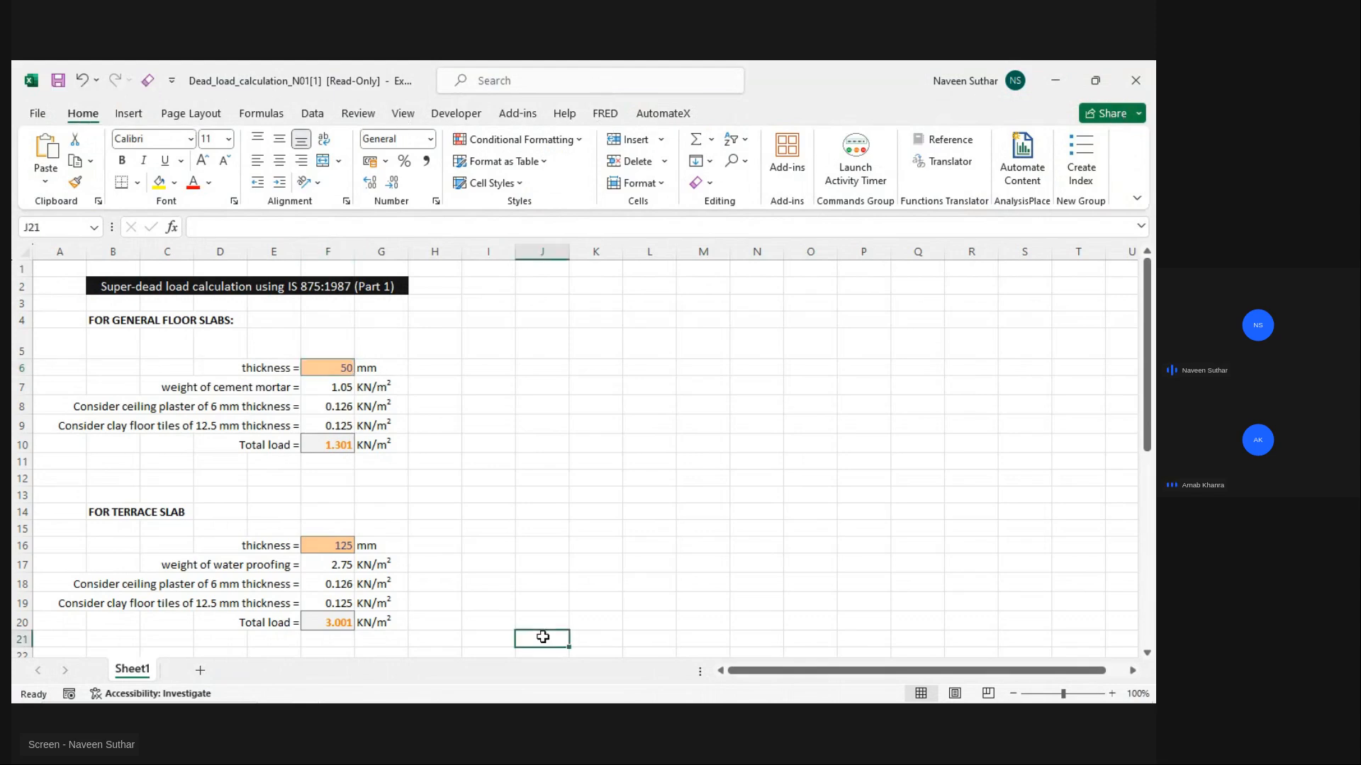
pyautogui.click(346, 368)
pyautogui.write('75')
pyautogui.press('Return')
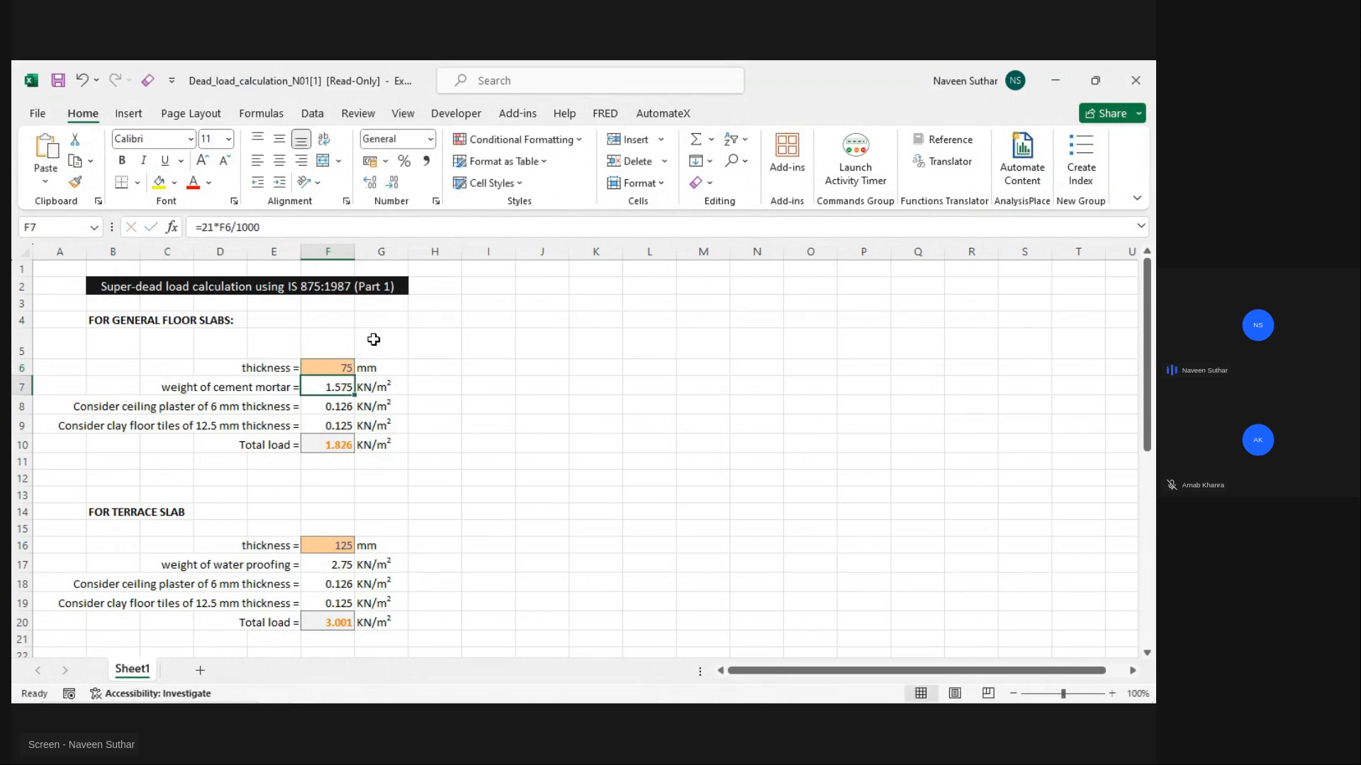
pyautogui.click(343, 445)
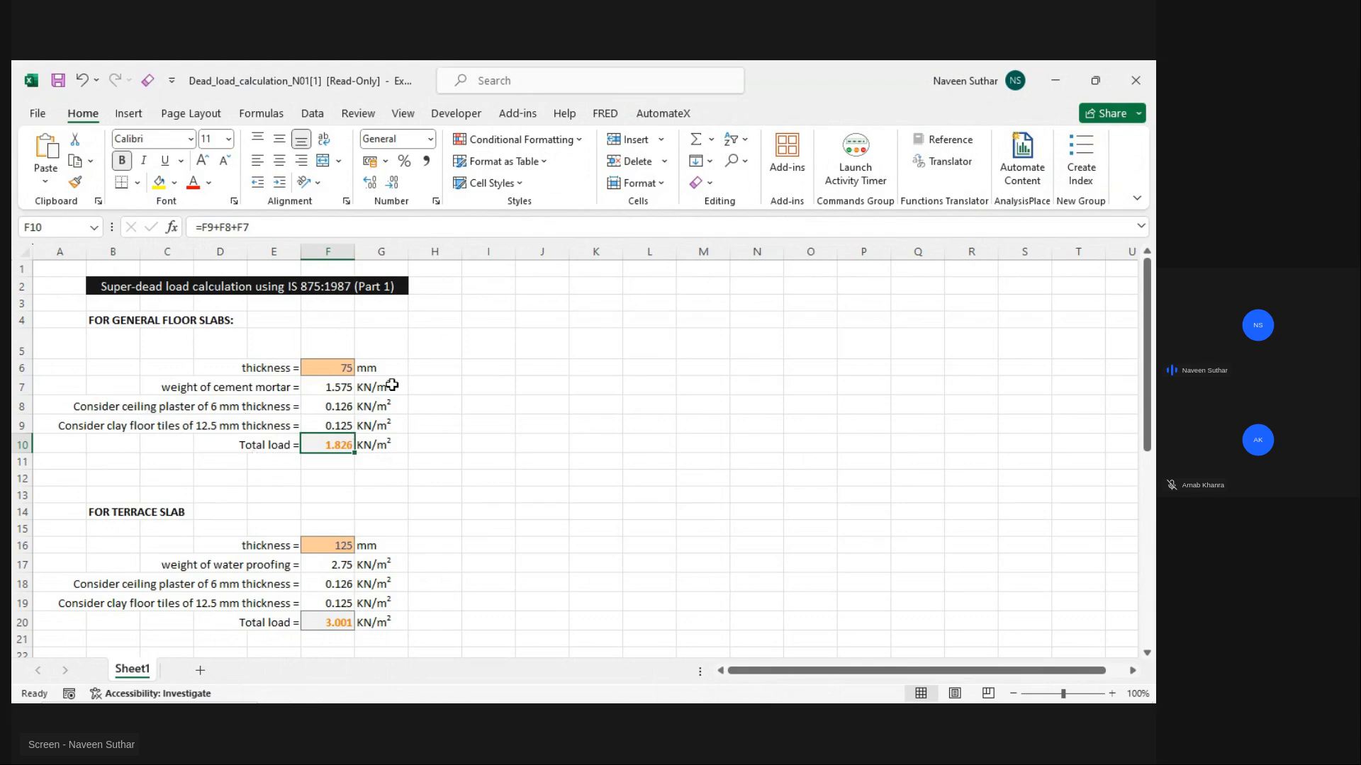
# Step: Switch to the G+15 Building model in ETABS Ultimate C 21
pyautogui.hotkey('alt', 'Tab')
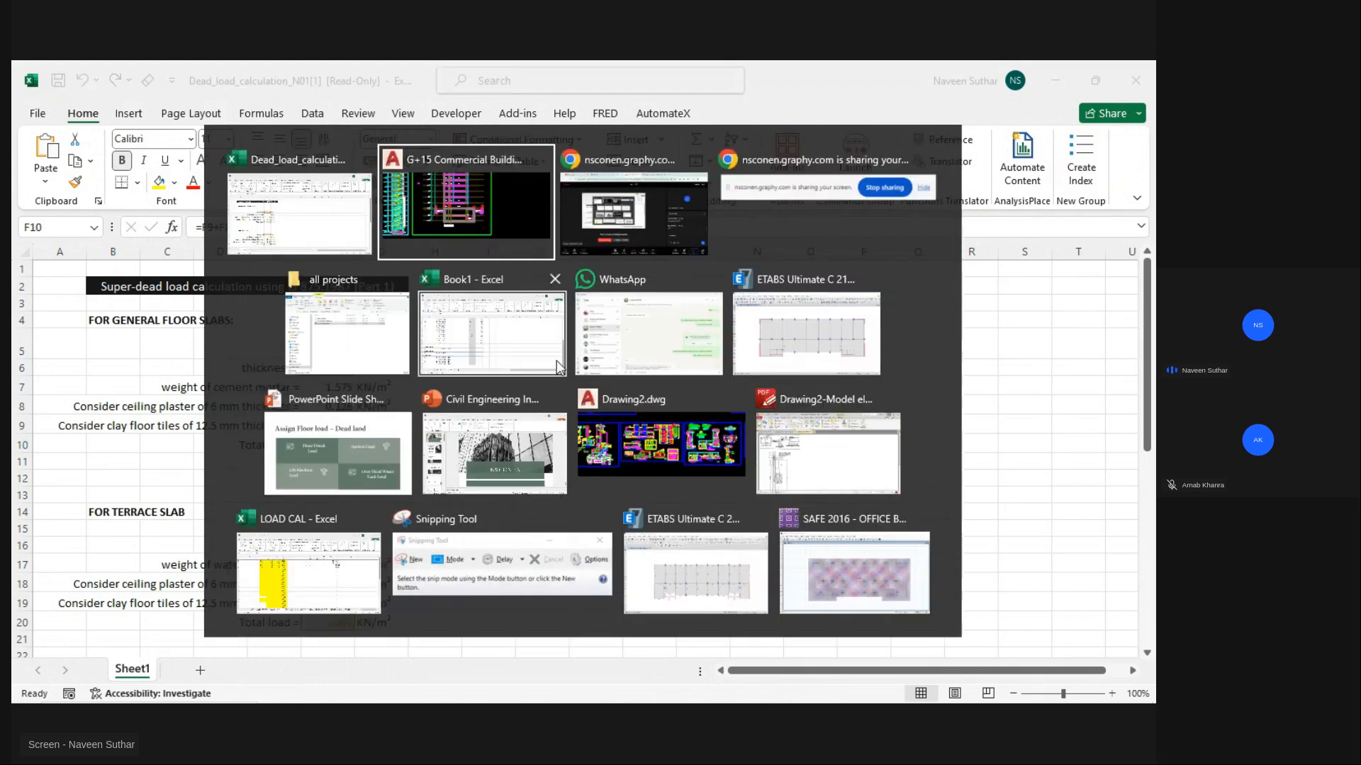
pyautogui.press('Escape')
pyautogui.hotkey('alt', 'Tab')
pyautogui.hotkey('alt', 'Tab')
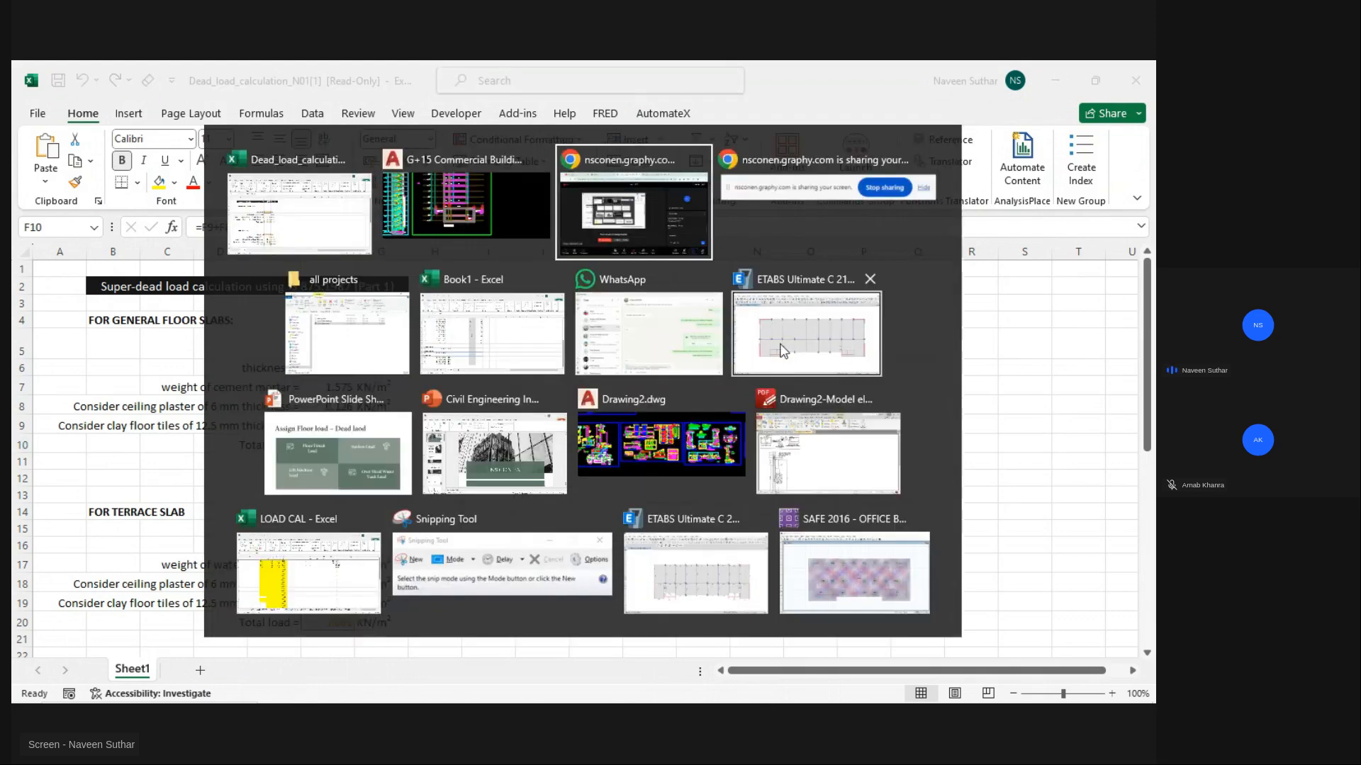
pyautogui.hotkey('alt', 'Tab')
pyautogui.hotkey('alt', 'Tab')
pyautogui.hotkey('alt', 'Tab')
pyautogui.hotkey('alt', 'Tab')
pyautogui.hotkey('alt', 'Tab')
pyautogui.hotkey('alt', 'Tab')
pyautogui.hotkey('alt', 'Tab')
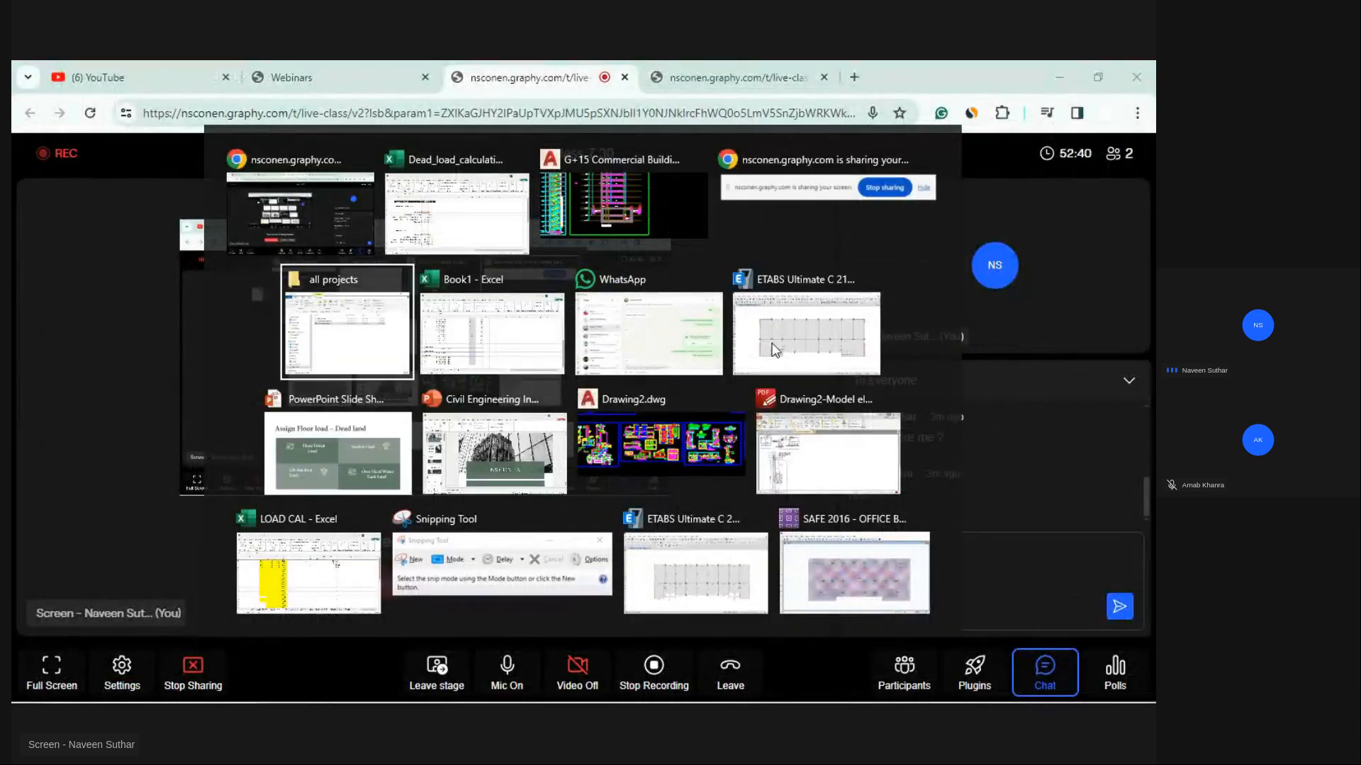
pyautogui.click(774, 349)
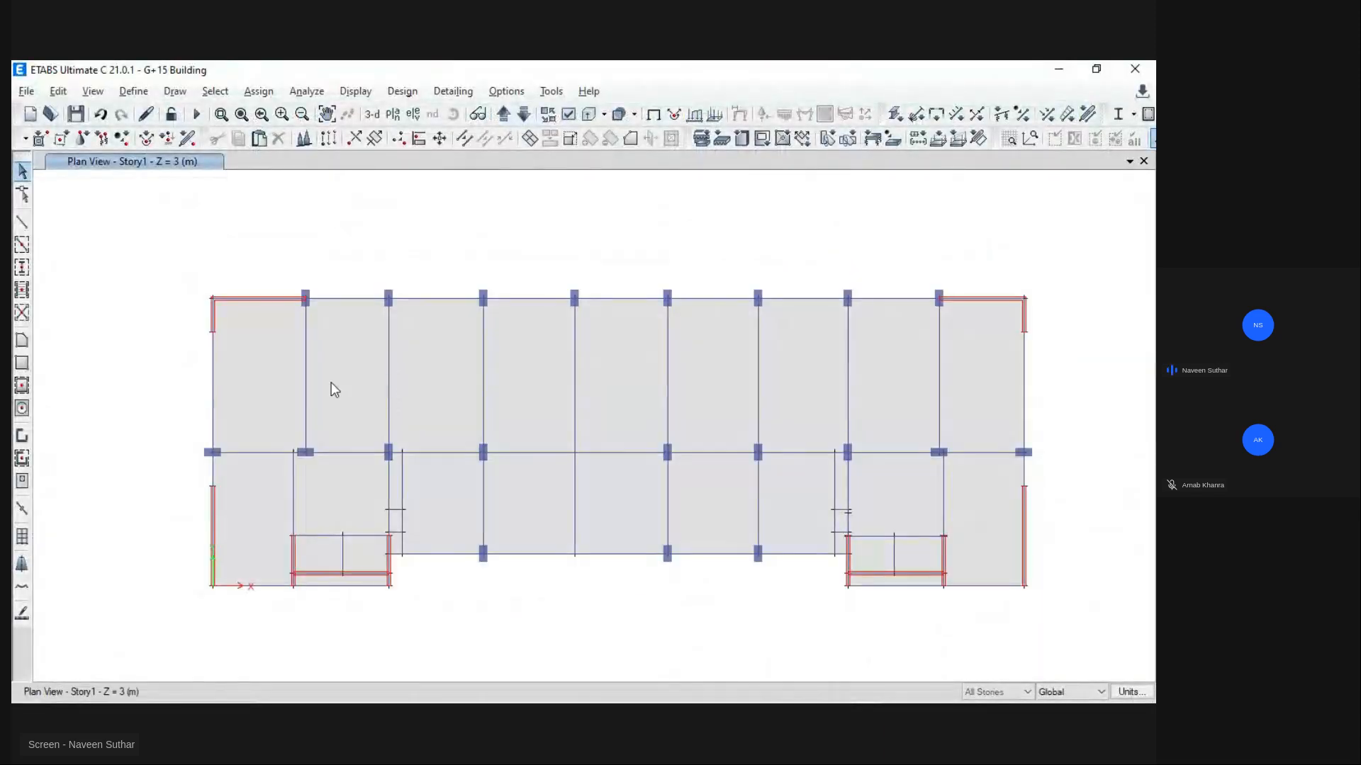
# Step: Select the floors by object type, show only them in the Story1 plan, and window-select all the slabs
pyautogui.click(215, 91)
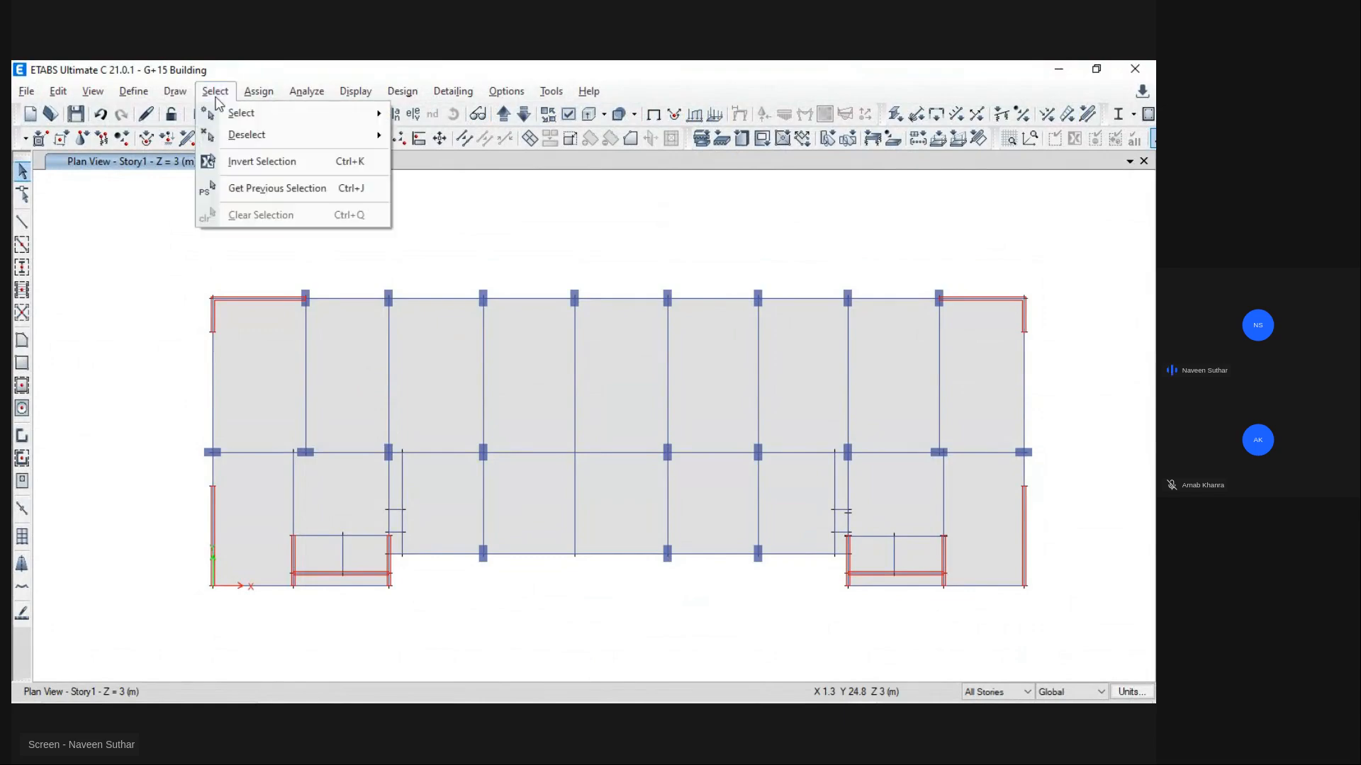
pyautogui.moveTo(249, 126)
pyautogui.click(495, 228)
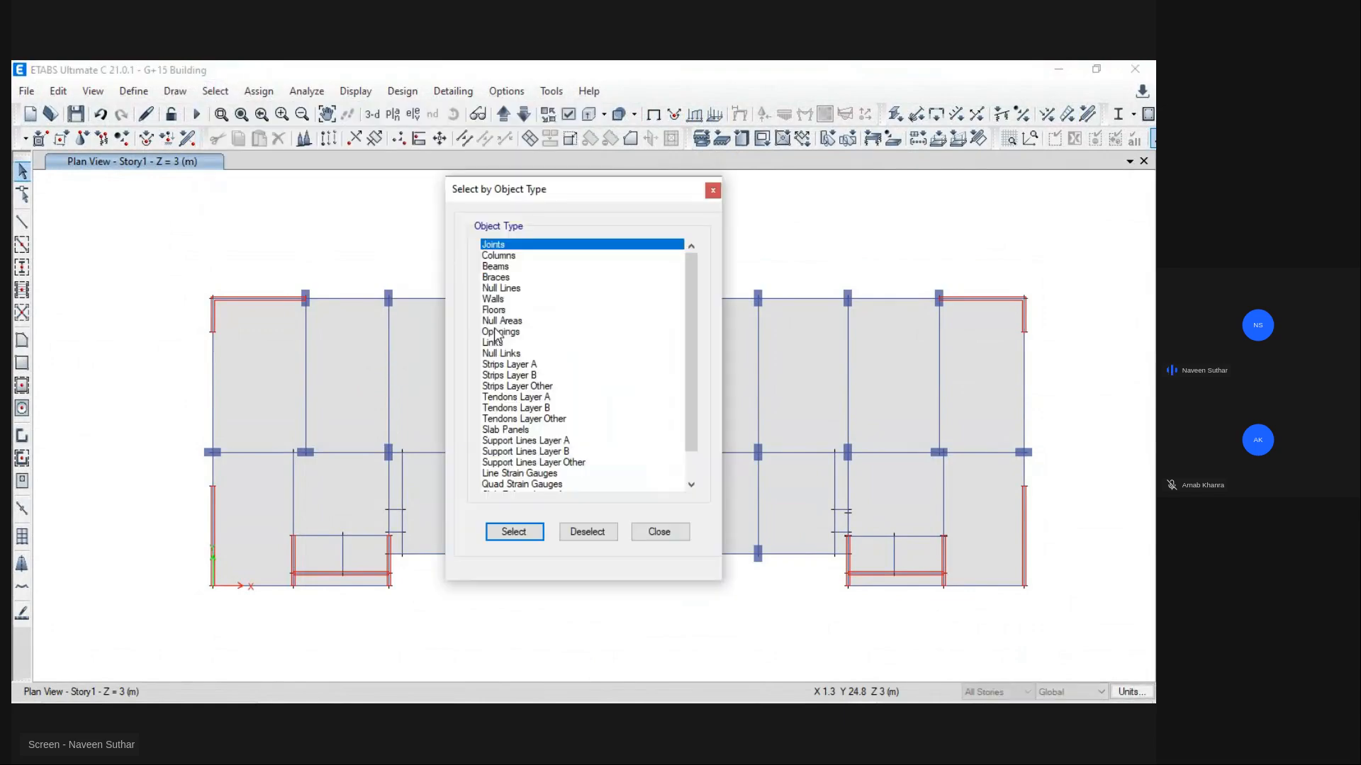
pyautogui.click(512, 310)
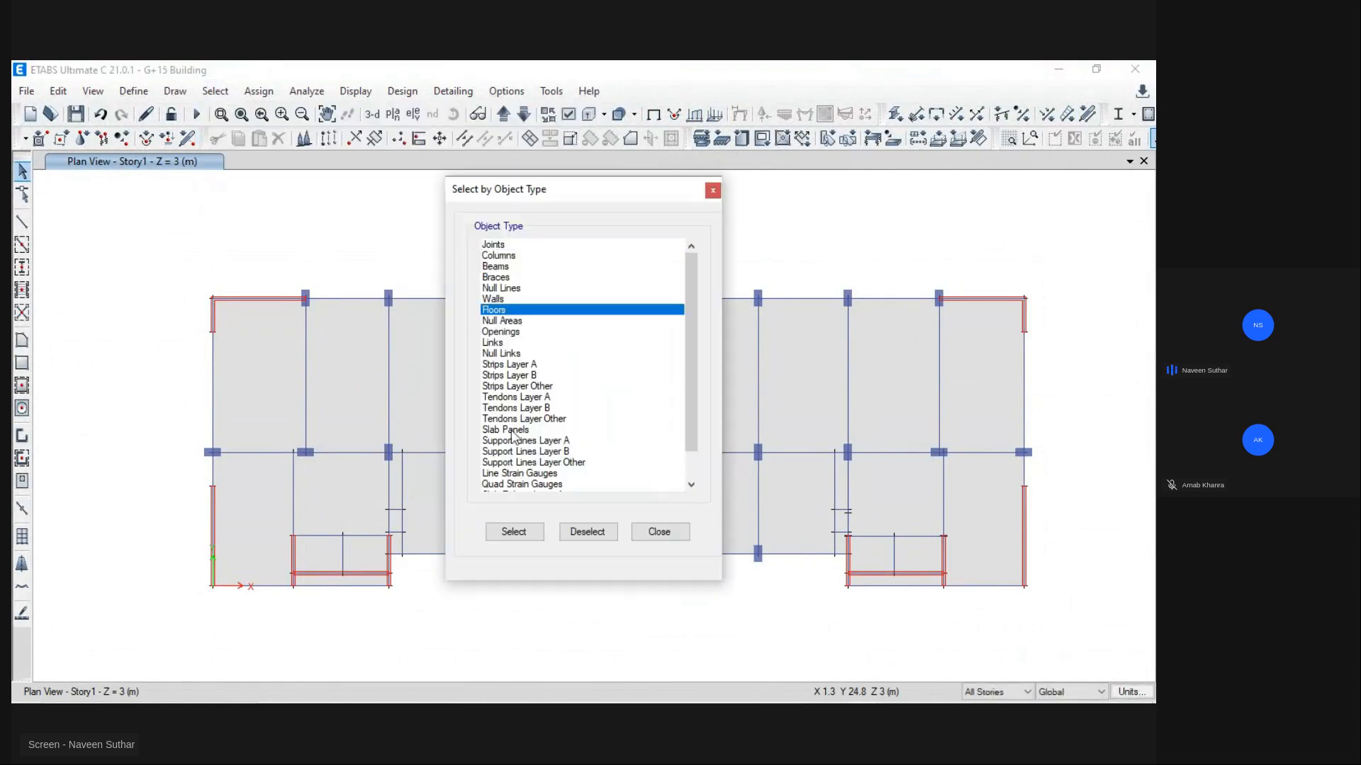
pyautogui.click(520, 533)
pyautogui.click(659, 531)
pyautogui.rightClick(115, 210)
pyautogui.click(180, 299)
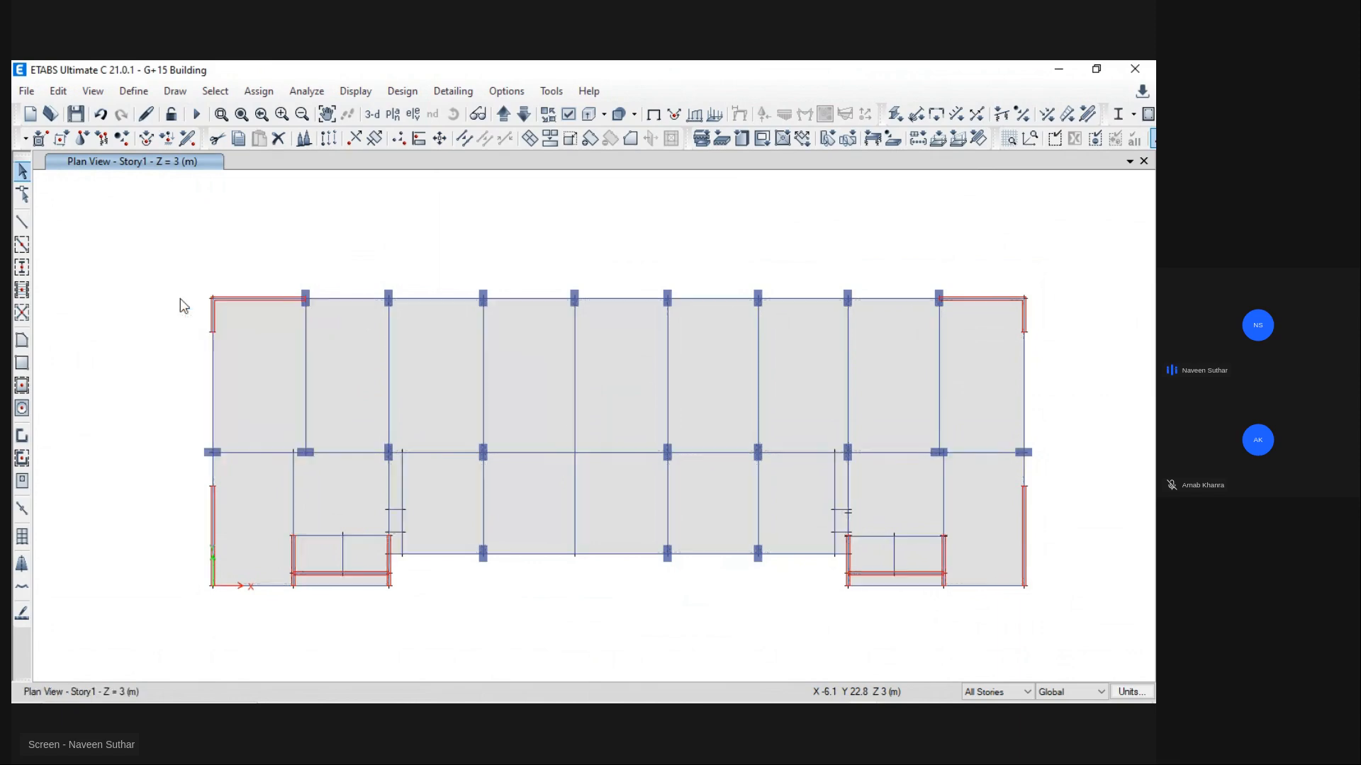
pyautogui.moveTo(150, 238); pyautogui.dragTo(1075, 638)
# Step: Switch to G+15 Commercial Building.dwg in AutoCAD and examine the staircase bays in the typical floor framing plan
pyautogui.hotkey('alt', 'Tab')
pyautogui.hotkey('alt', 'Tab')
pyautogui.hotkey('alt', 'Tab')
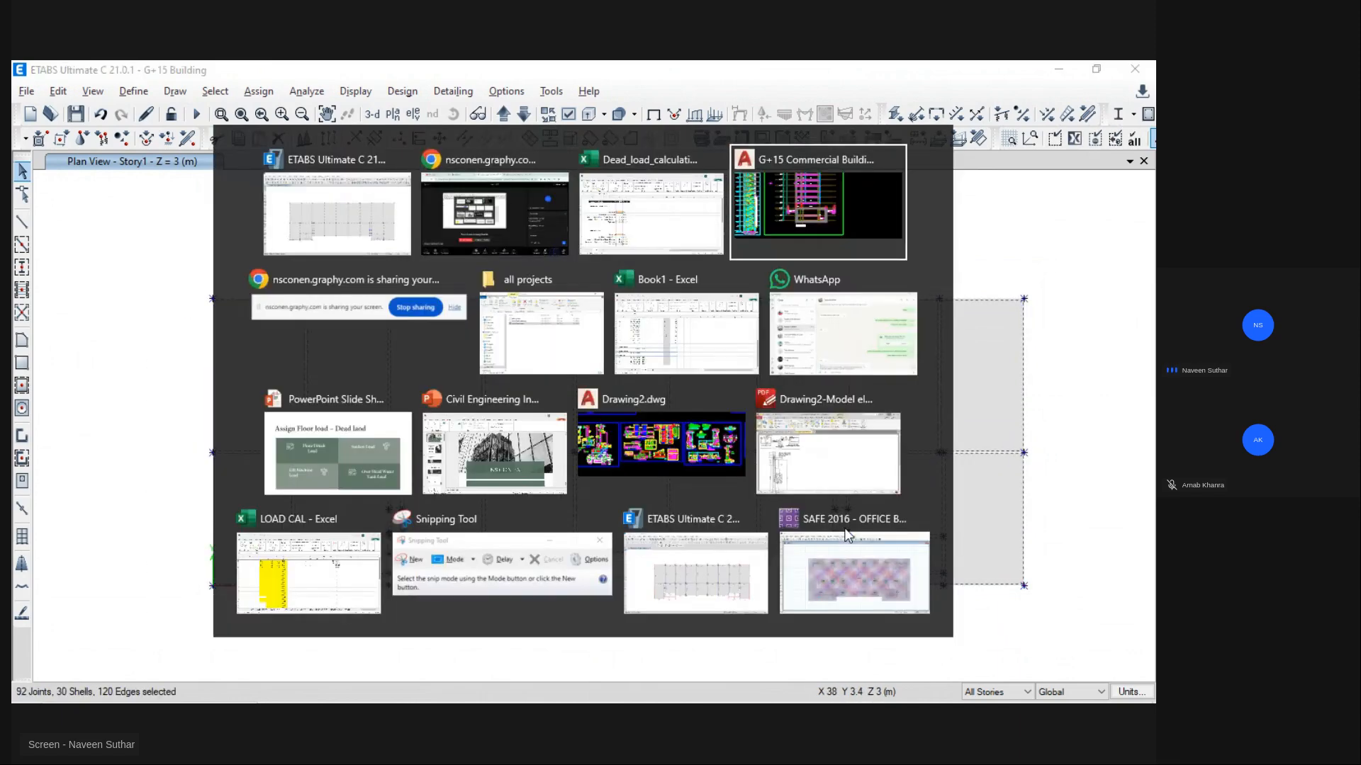
pyautogui.moveTo(261, 411); pyautogui.dragTo(756, 409, button='middle')
pyautogui.scroll(-6, 757, 411)
pyautogui.scroll(4, 335, 434)
pyautogui.moveTo(641, 434); pyautogui.dragTo(320, 433, button='middle')
pyautogui.scroll(2, 320, 434)
pyautogui.scroll(6, 226, 434)
pyautogui.moveTo(174, 414); pyautogui.dragTo(601, 434, button='middle')
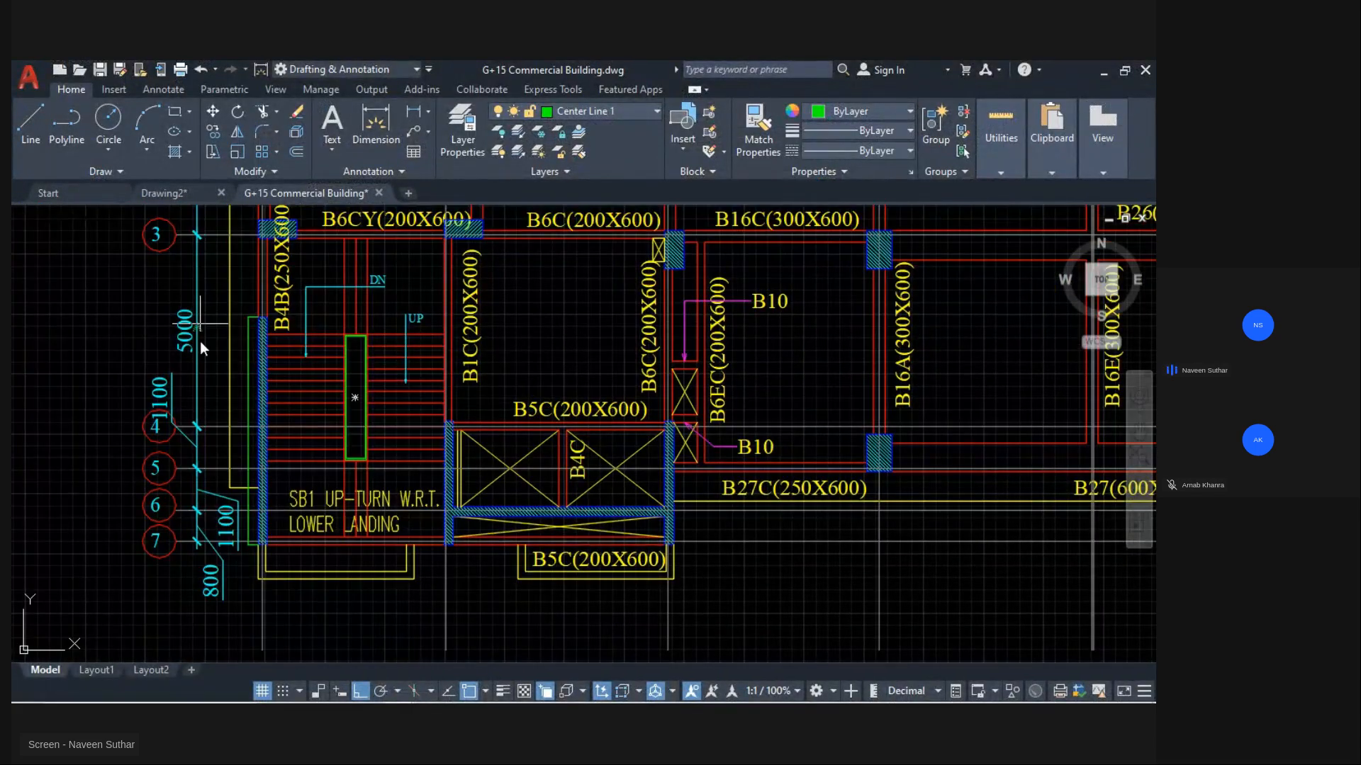
pyautogui.scroll(-5, 192, 427)
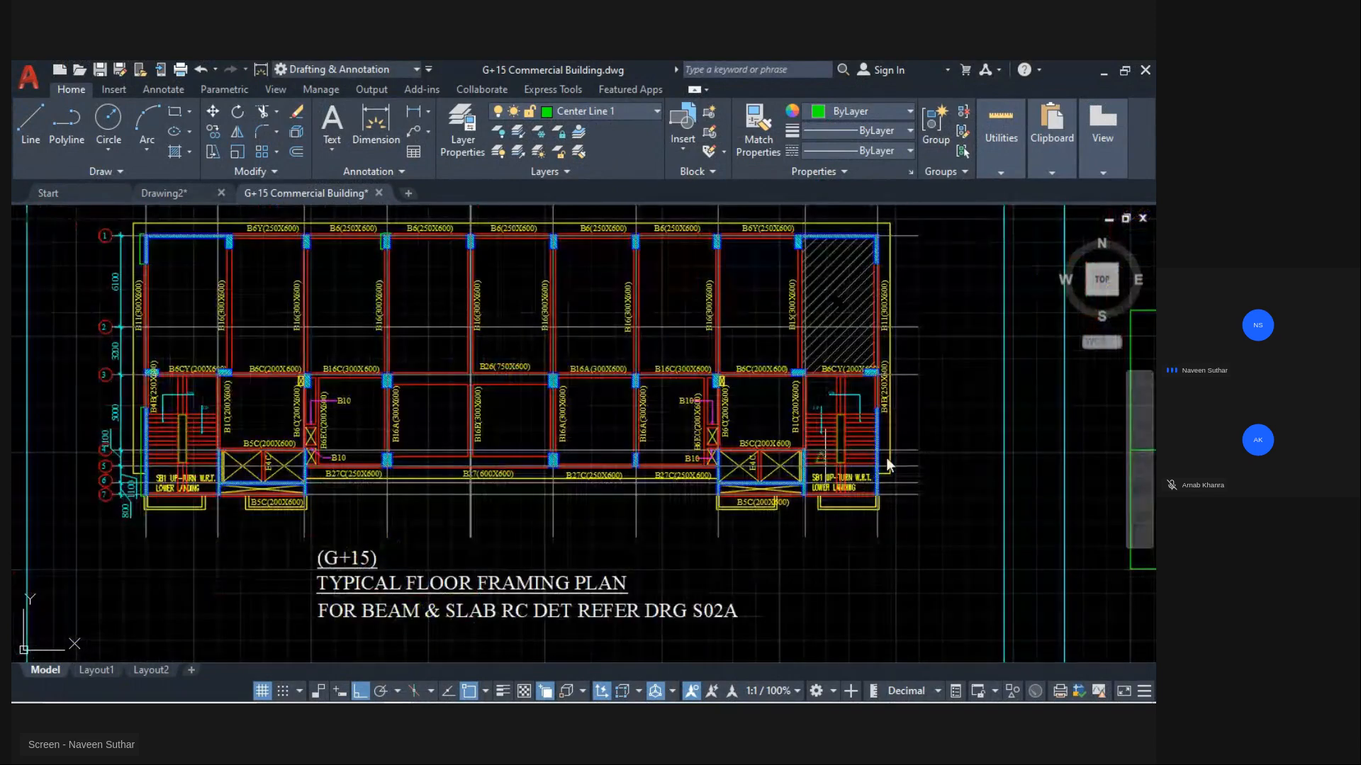
# Step: Return to the G+15 Building model in ETABS and remove the two outer staircase slabs from the selection
pyautogui.hotkey('alt', 'Tab')
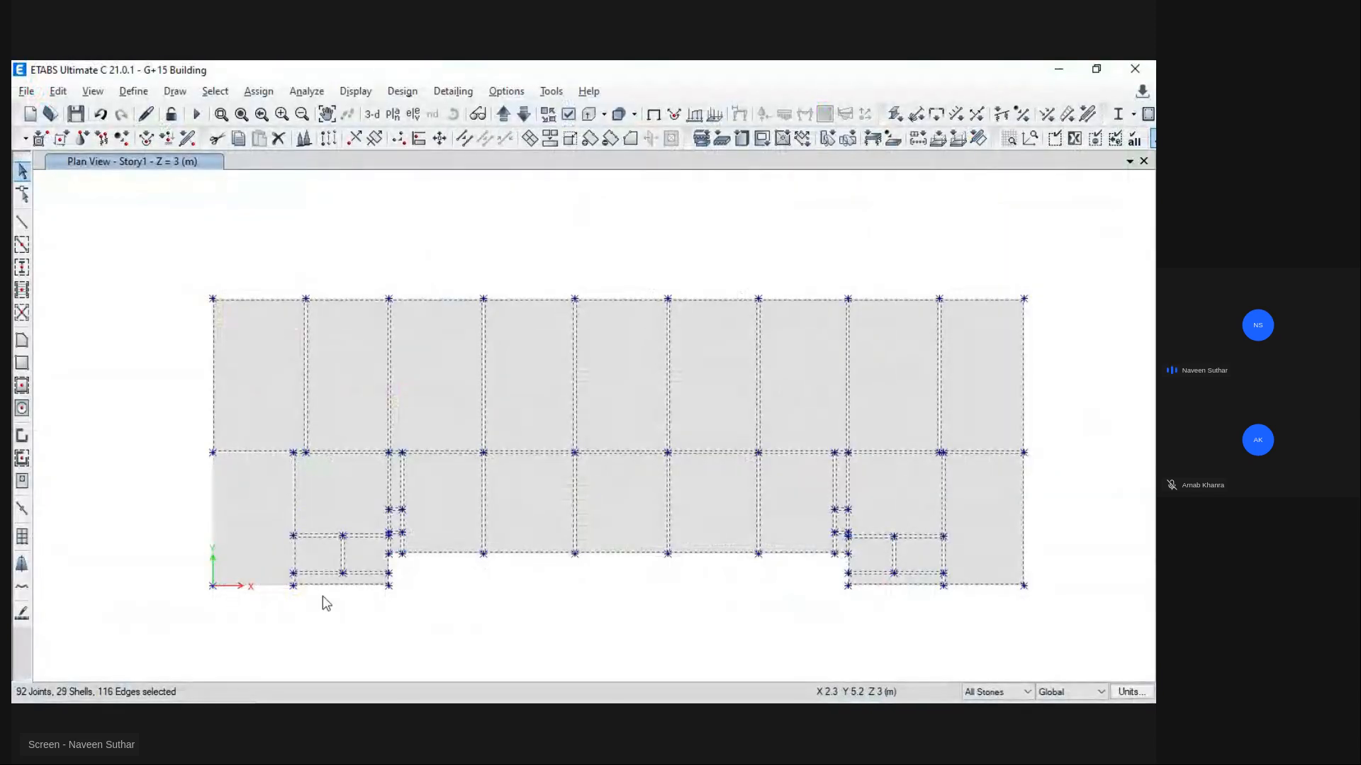
pyautogui.click(977, 523)
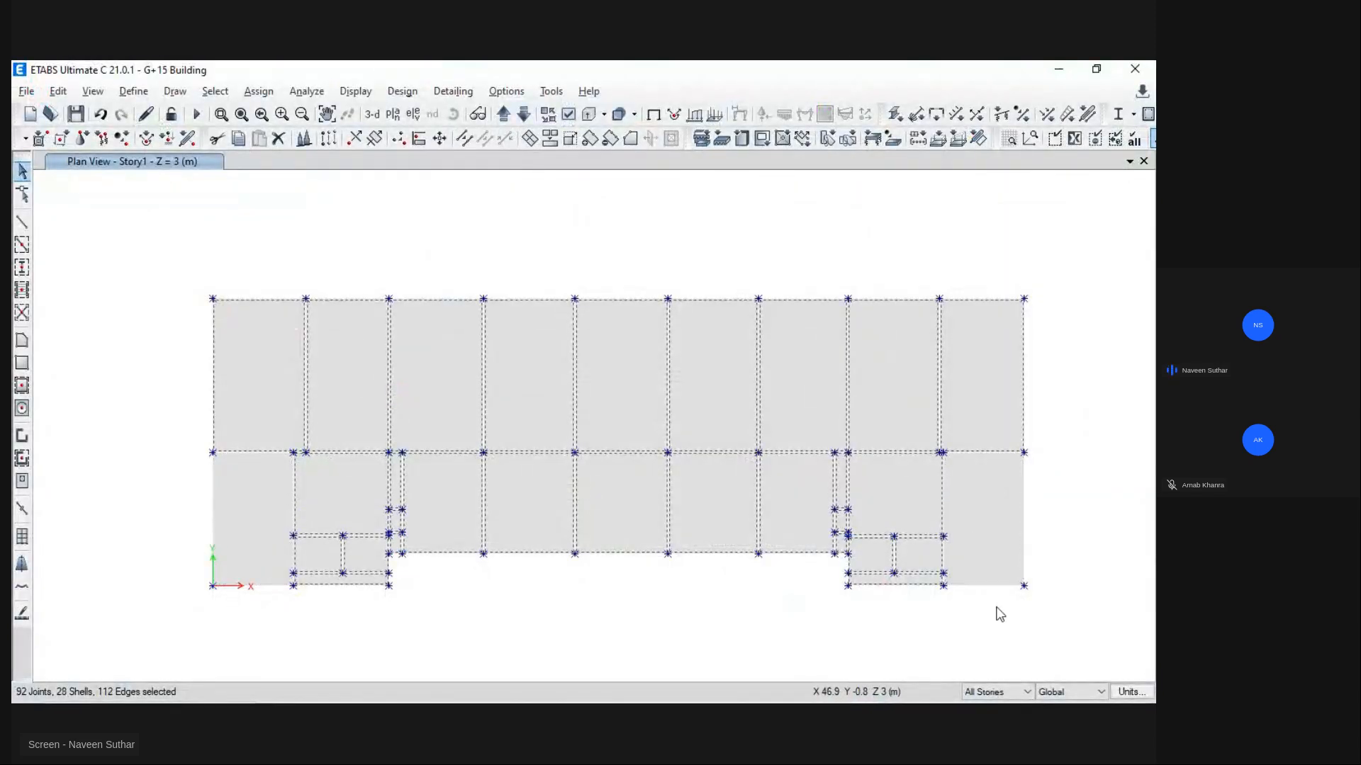
# Step: Assign a uniform gravity load of 1.9 kN/m² in the FINISH load pattern to the selected slabs, and show all objects again
pyautogui.click(259, 91)
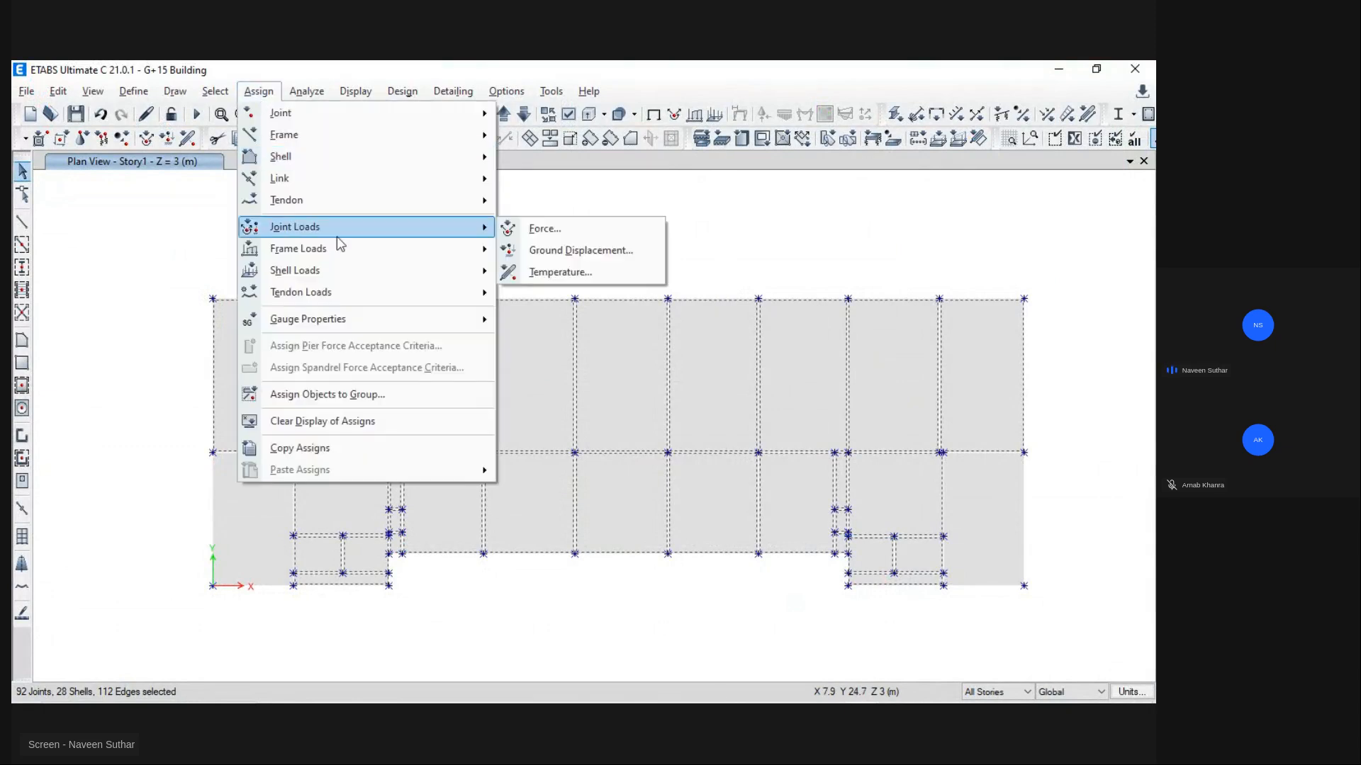
pyautogui.moveTo(358, 276)
pyautogui.click(567, 295)
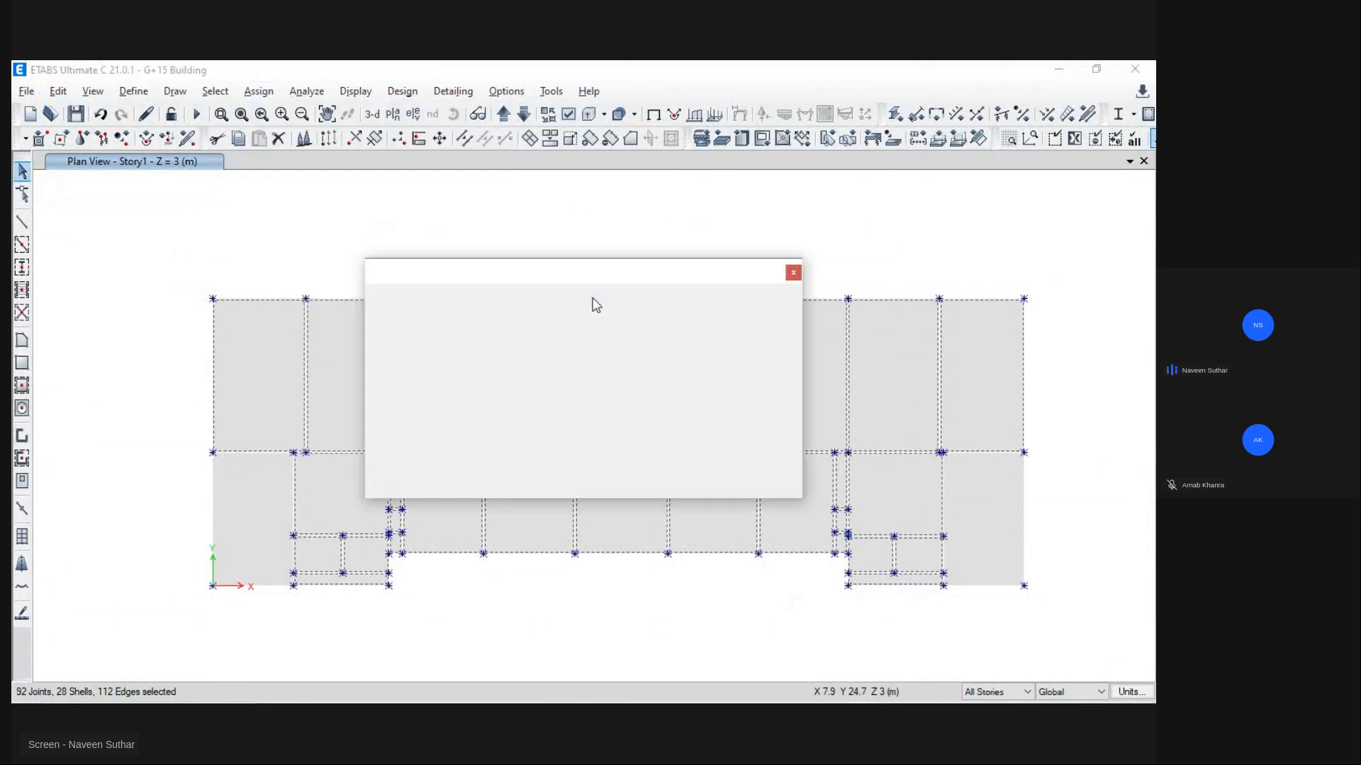
pyautogui.click(650, 320)
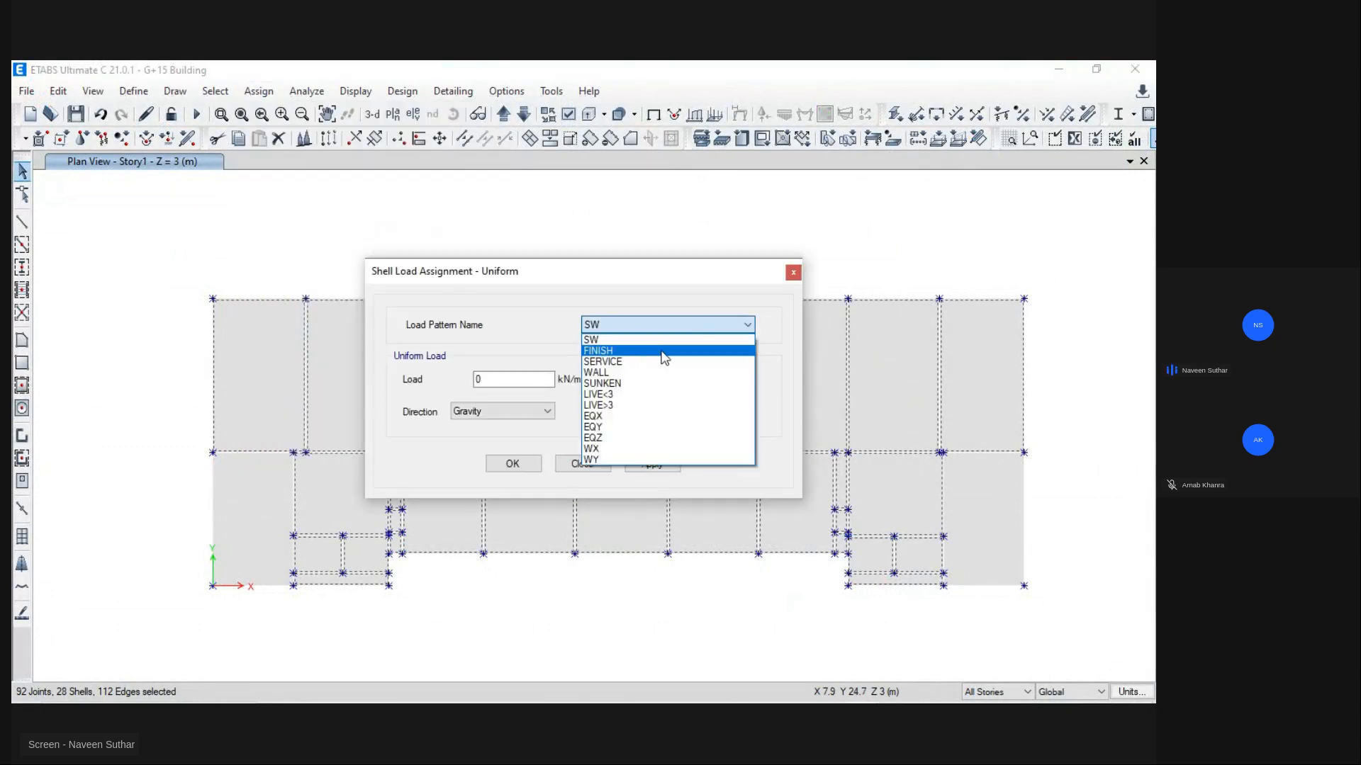
pyautogui.click(654, 354)
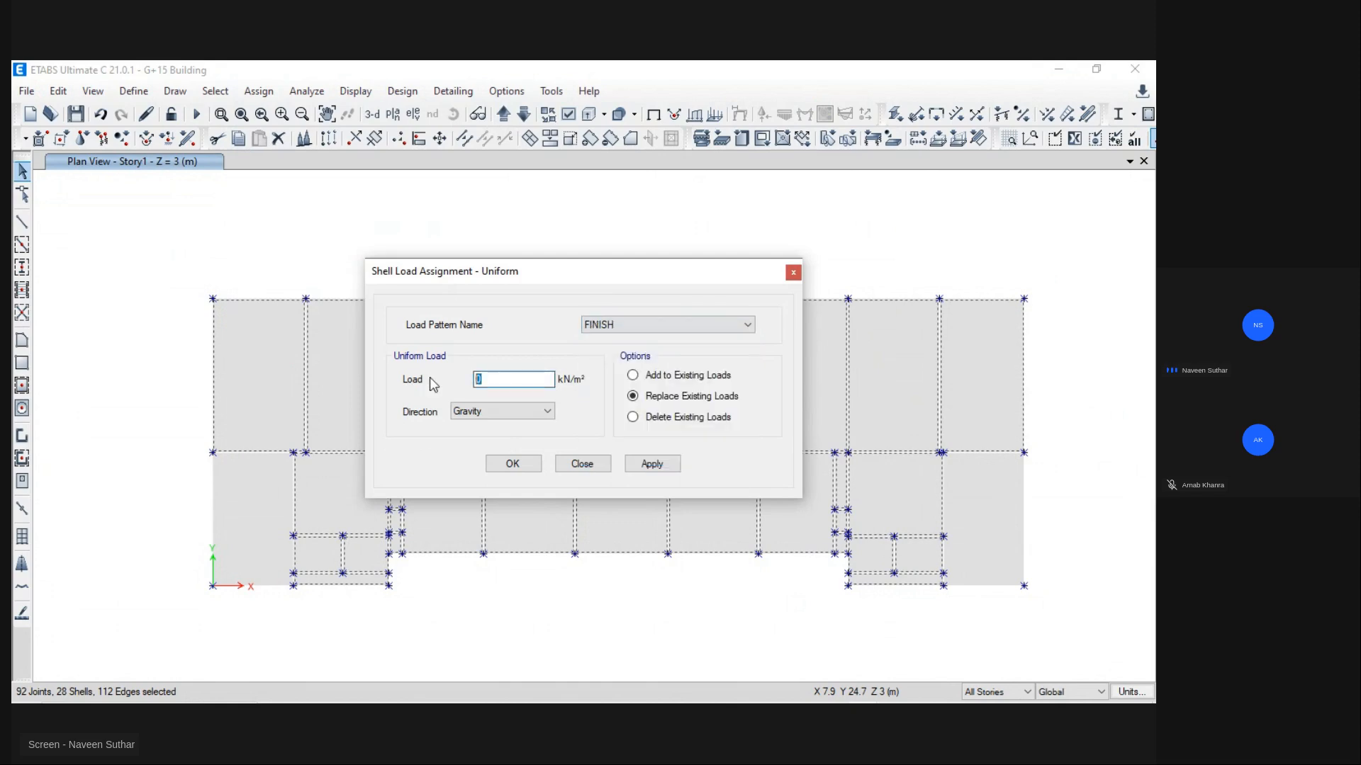
pyautogui.write('1.9')
pyautogui.click(660, 471)
pyautogui.click(517, 464)
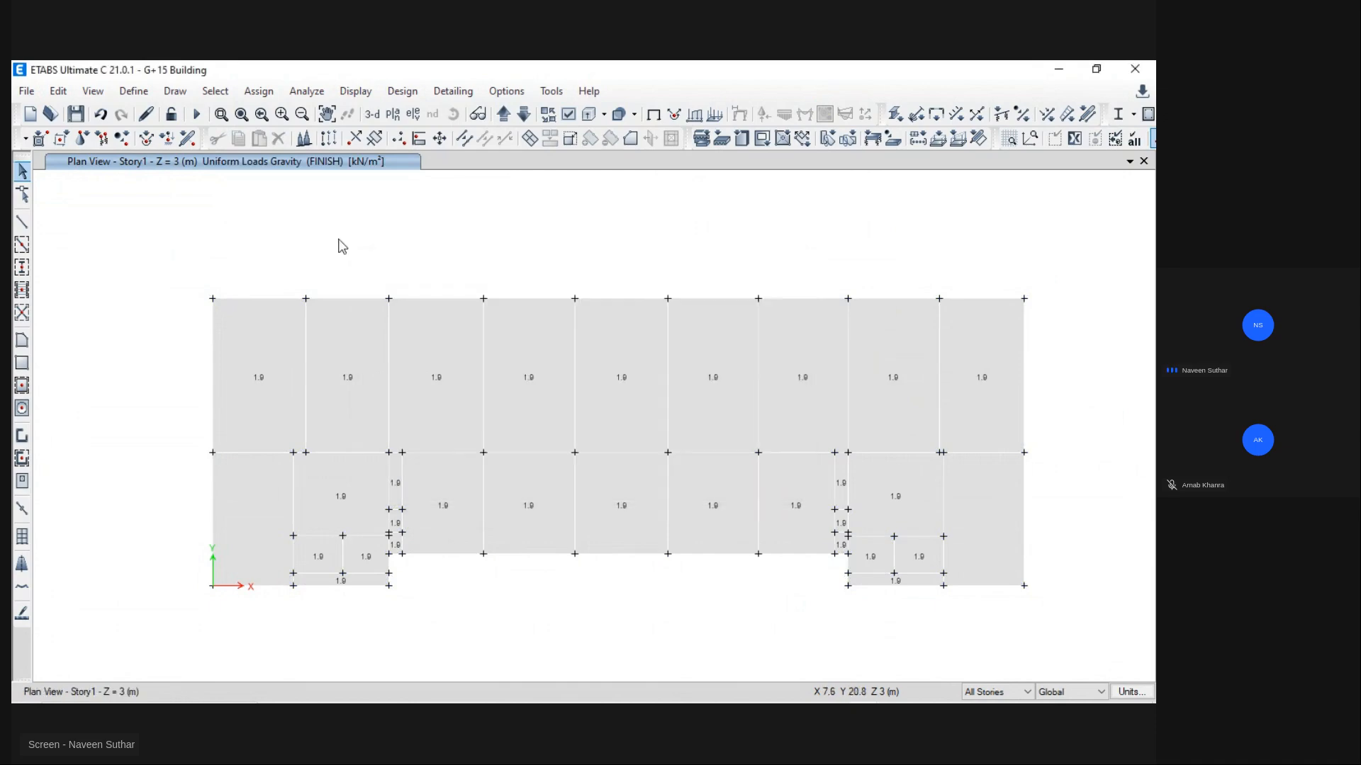
pyautogui.rightClick(340, 212)
pyautogui.click(434, 380)
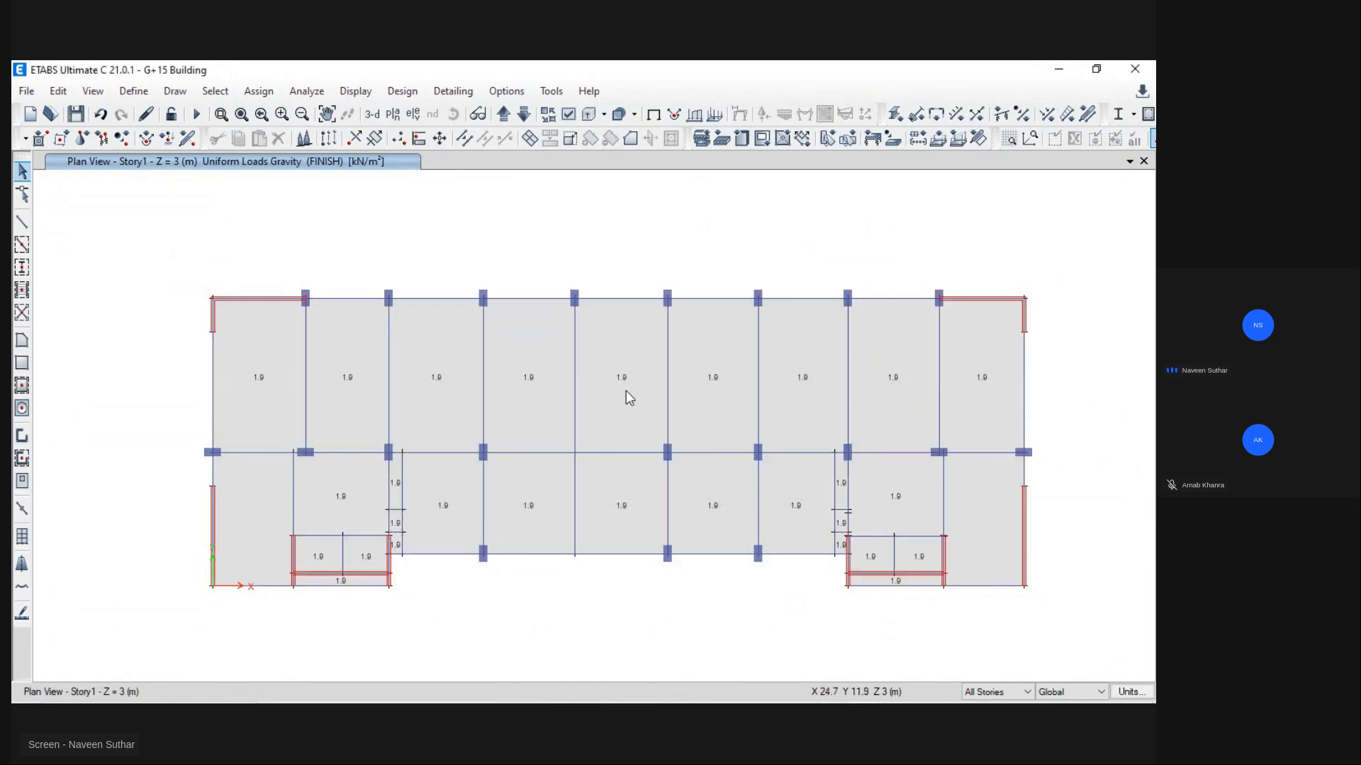
# Step: Check the staircase bays in the AutoCAD framing plan, and examine the staircase slab's rise and tread in the Excel Dead_load_calculation workbook
pyautogui.hotkey('alt', 'Tab')
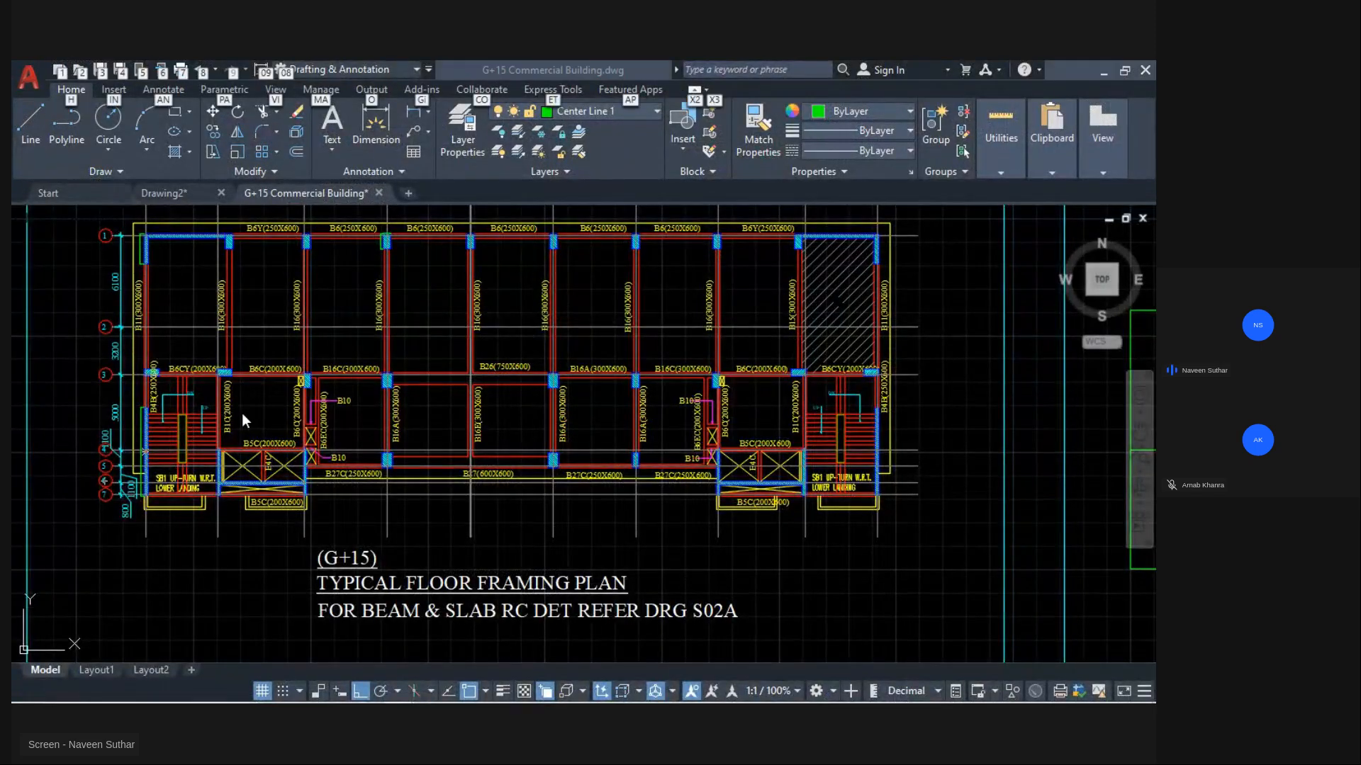
pyautogui.hotkey('alt', 'Tab')
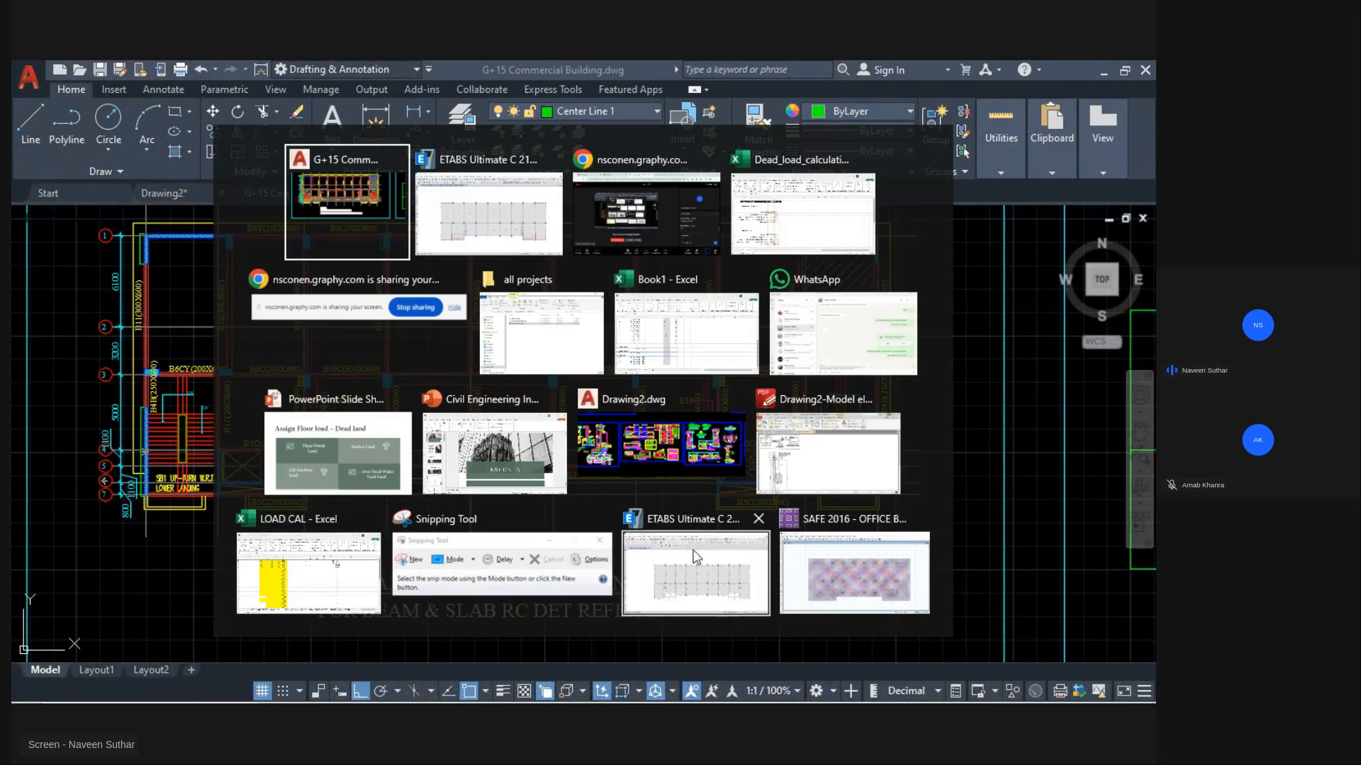
pyautogui.click(803, 212)
pyautogui.press('alt')
pyautogui.scroll(-5, 415, 402)
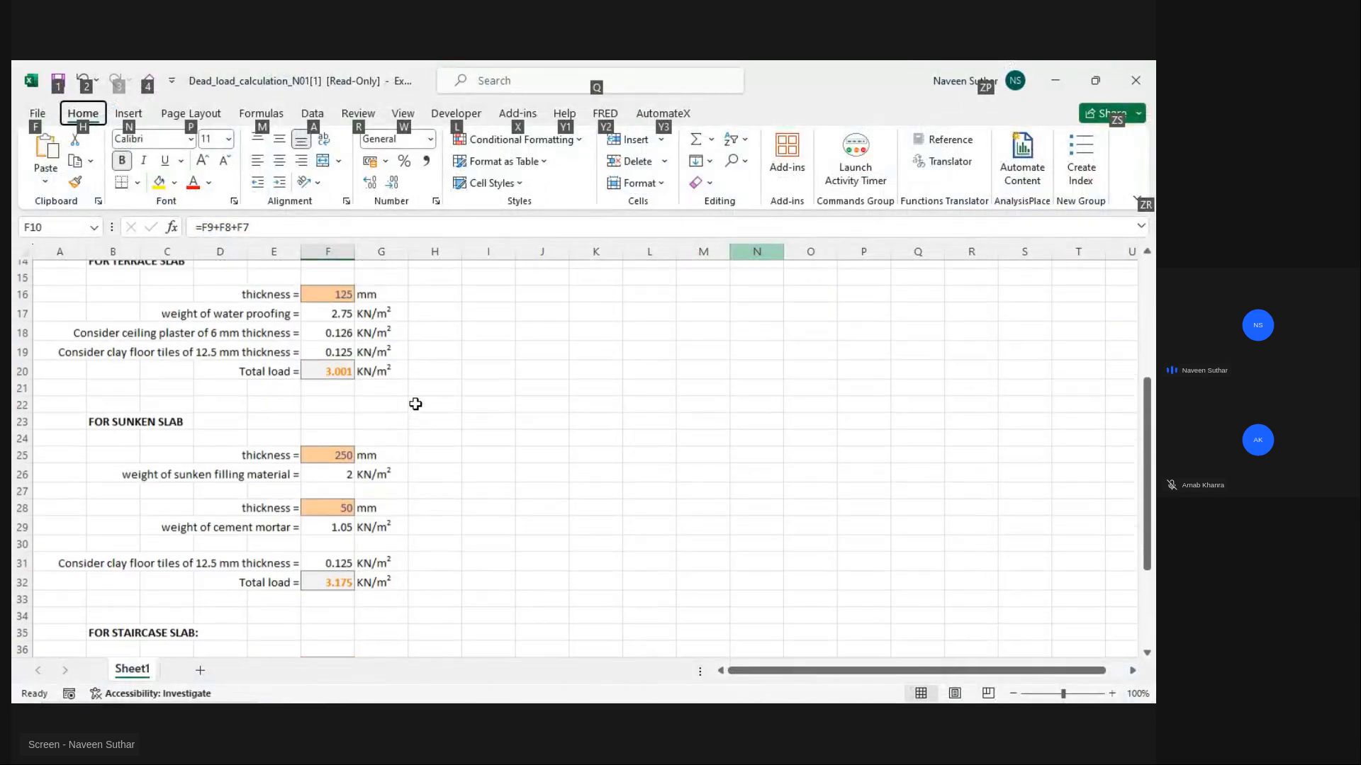
pyautogui.scroll(1, 416, 404)
pyautogui.scroll(-7, 415, 404)
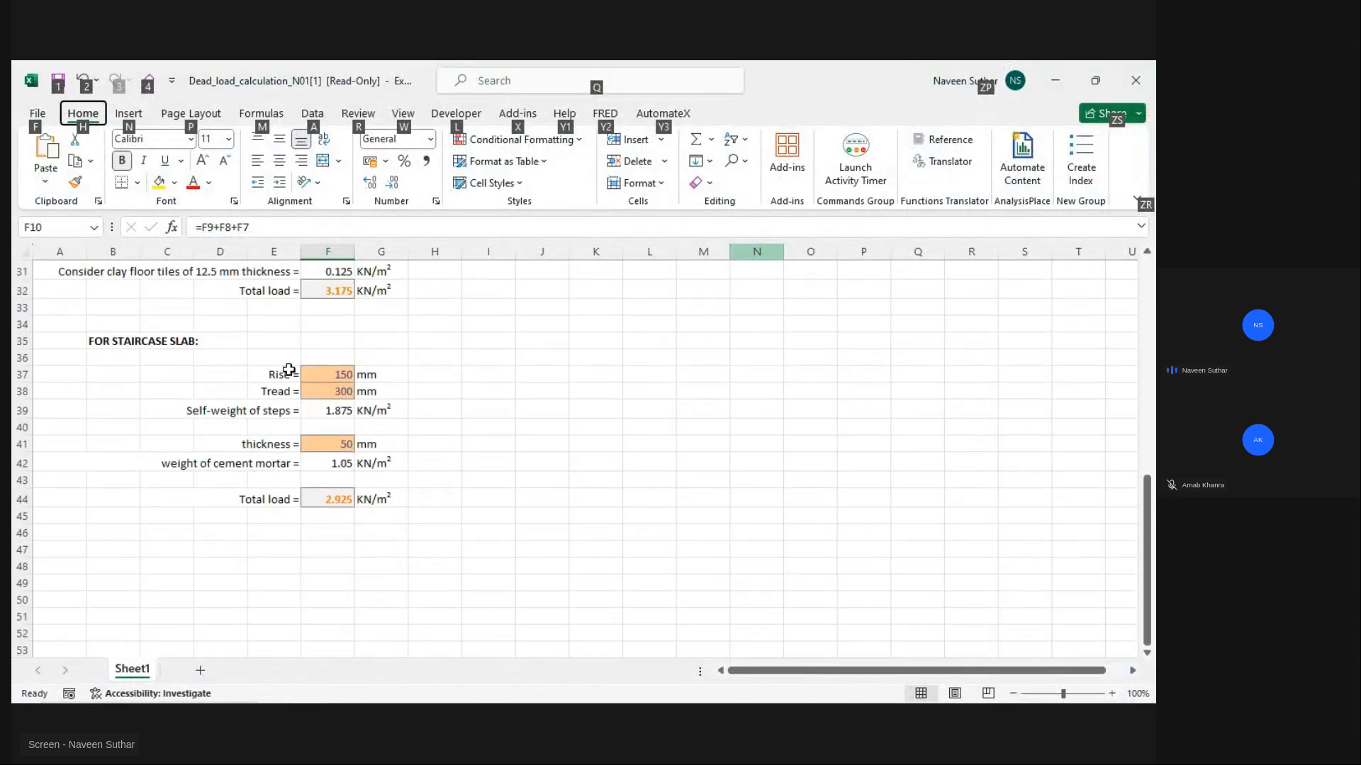
pyautogui.click(103, 341)
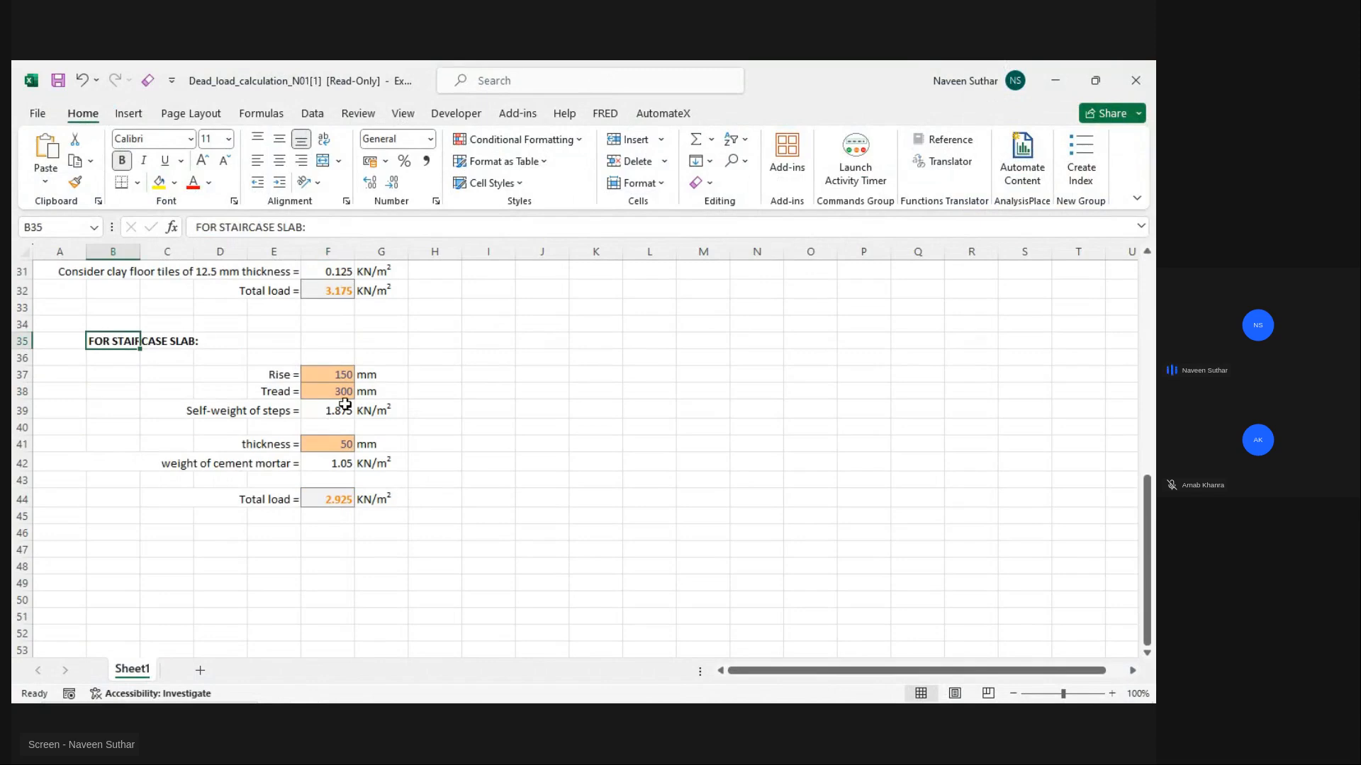
pyautogui.click(341, 377)
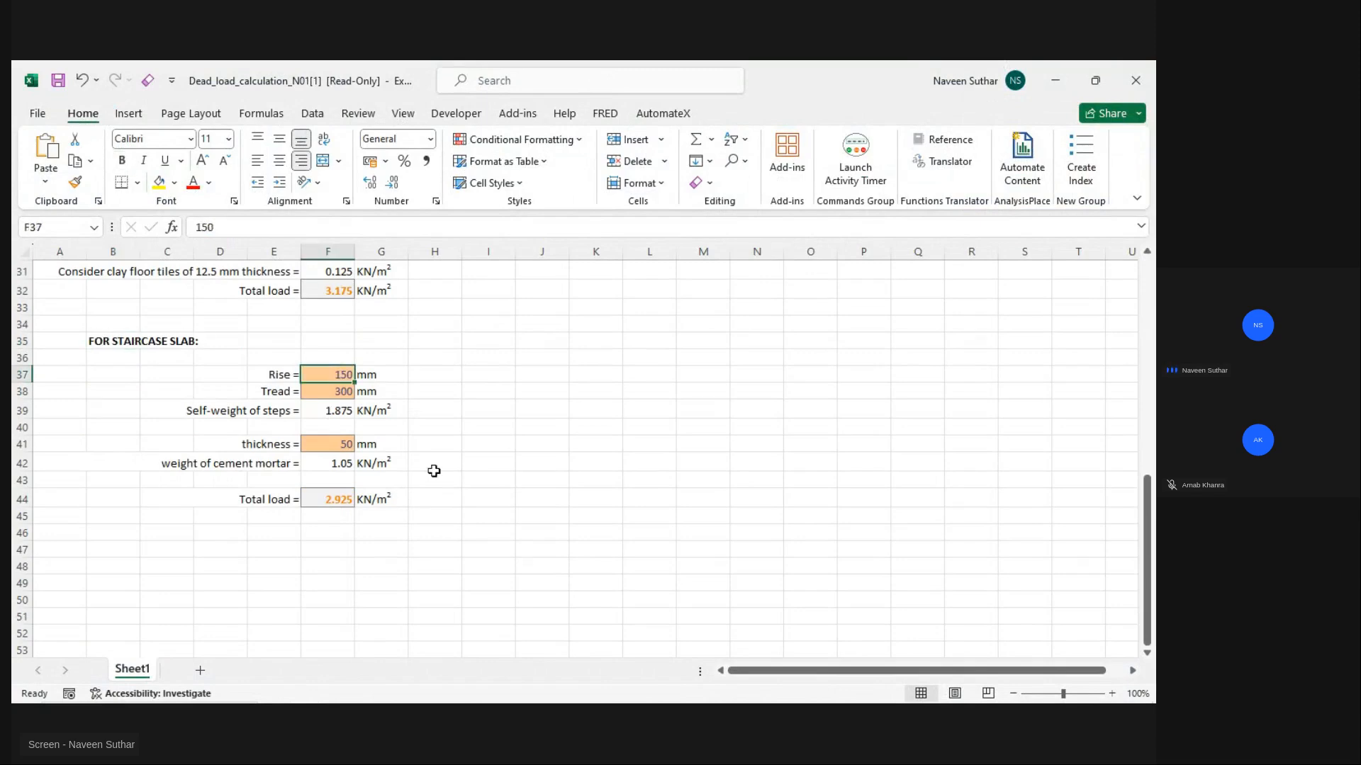
pyautogui.click(334, 394)
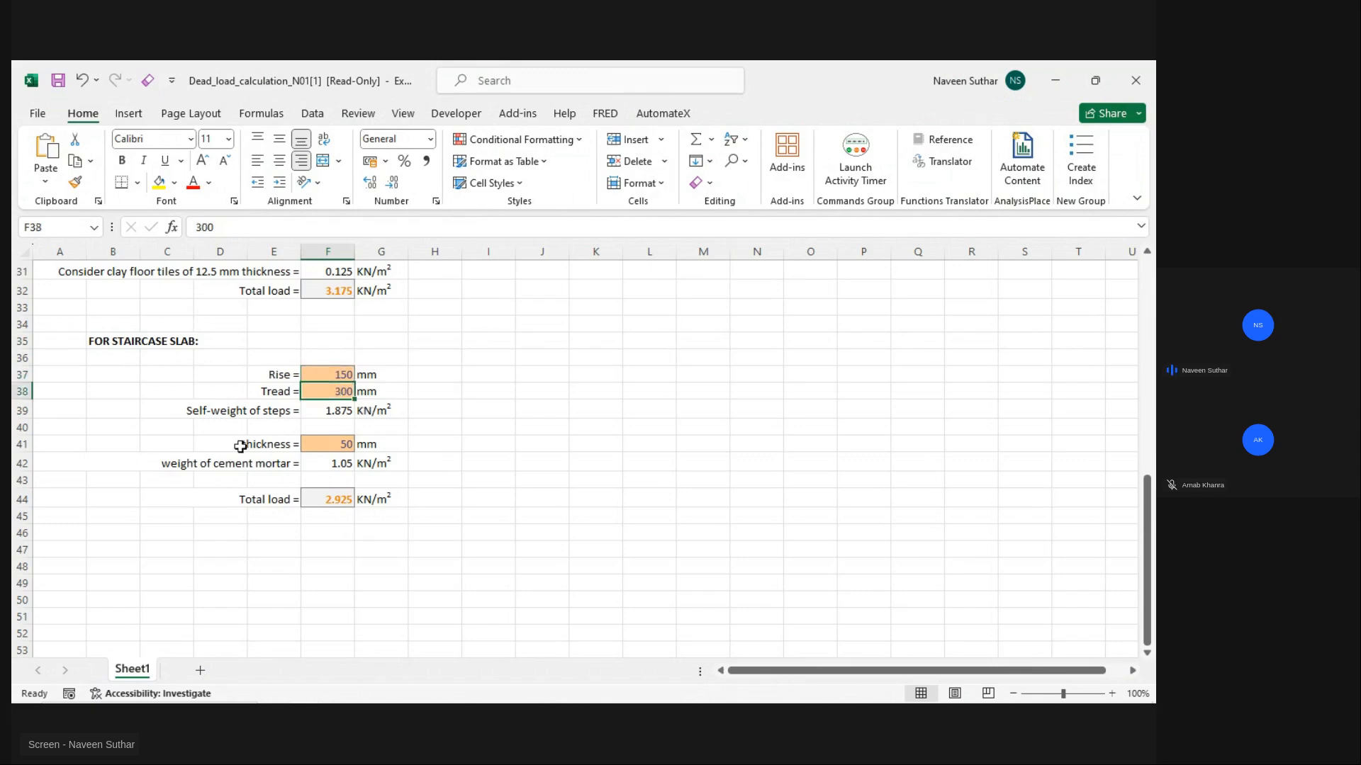
# Step: Select the staircase mortar thickness in the workbook, and examine the staircase section details in G+15 Commercial Building.dwg in AutoCAD
pyautogui.click(312, 443)
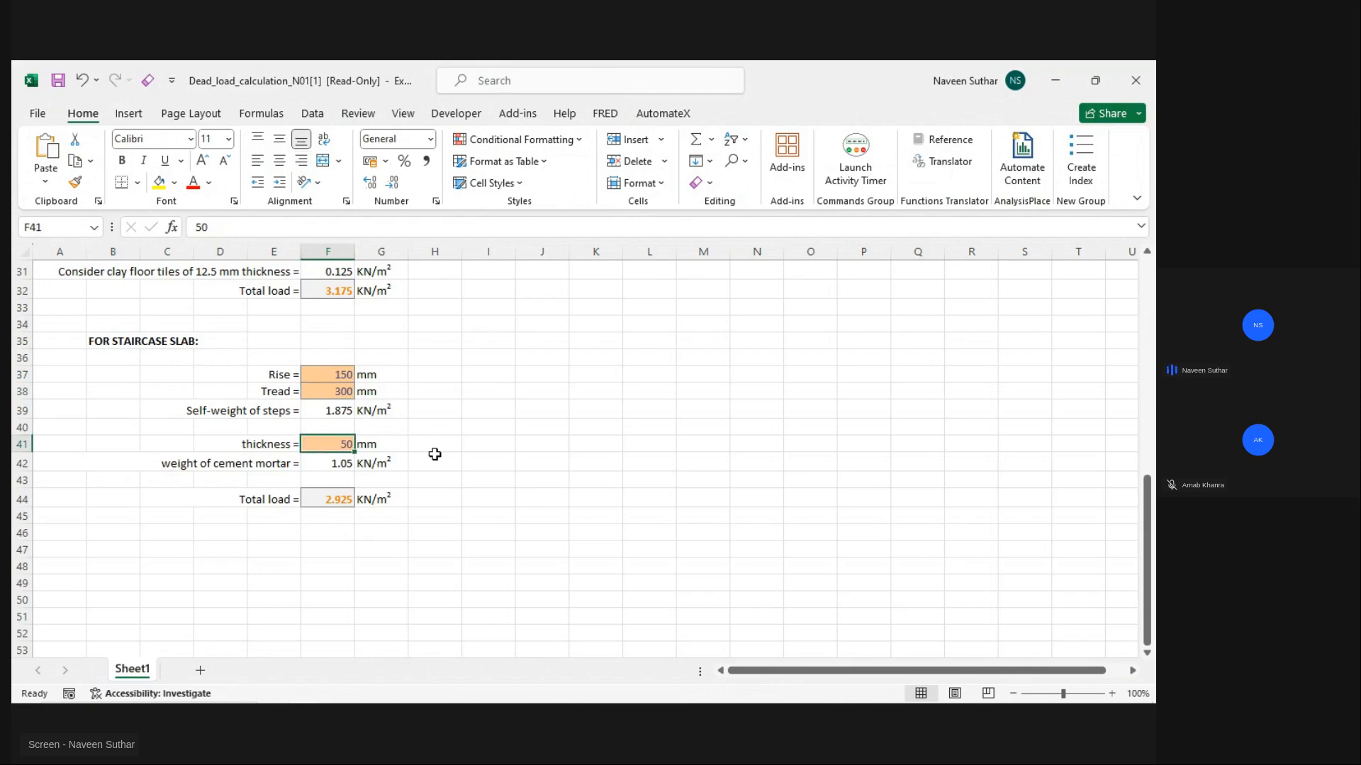
pyautogui.hotkey('alt', 'Tab')
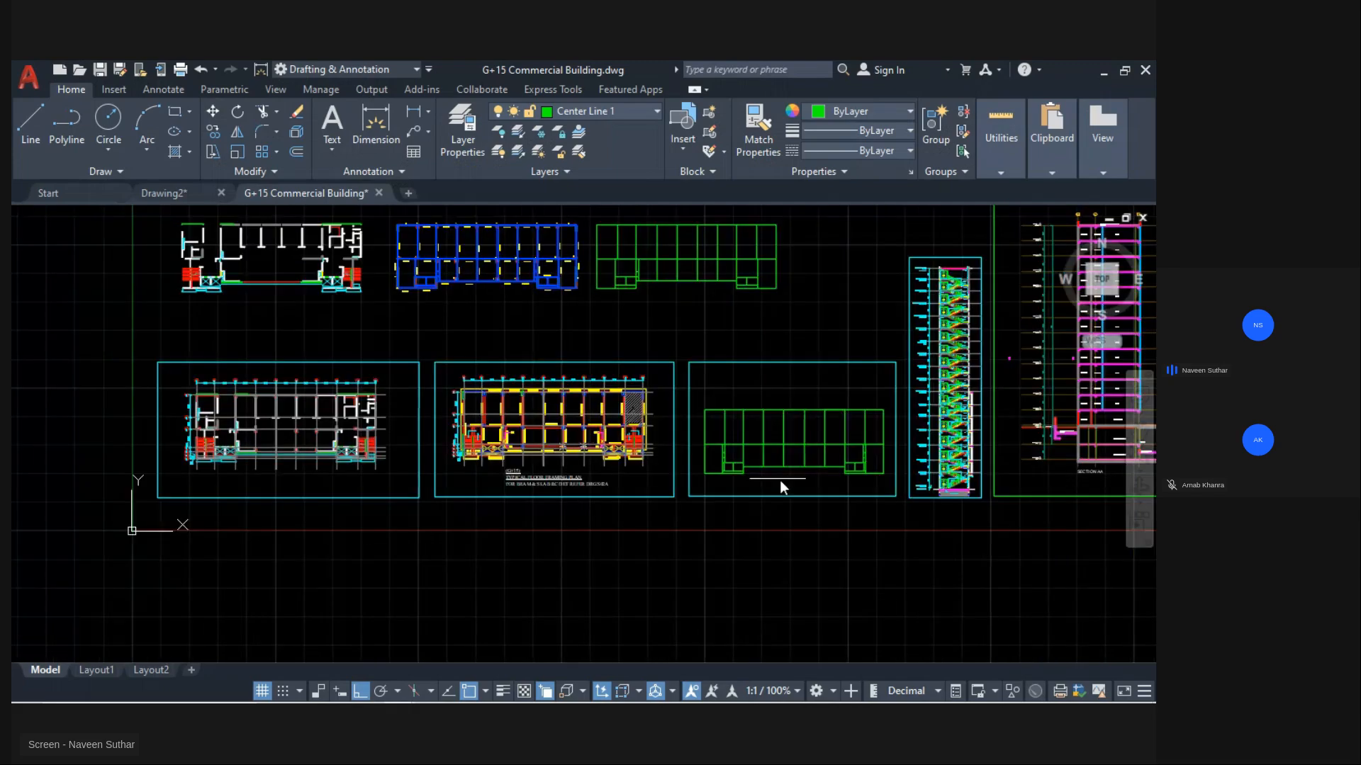
pyautogui.moveTo(780, 479)
pyautogui.mouseDown(button='middle')
pyautogui.moveTo(365, 470)
pyautogui.moveTo(746, 425)
pyautogui.mouseUp(button='middle')
pyautogui.scroll(5, 365, 469)
pyautogui.scroll(8, 427, 470)
pyautogui.scroll(4, 369, 515)
pyautogui.scroll(-4, 414, 417)
pyautogui.moveTo(352, 346); pyautogui.dragTo(473, 552, button='middle')
pyautogui.scroll(8, 413, 469)
pyautogui.moveTo(541, 408); pyautogui.dragTo(383, 445, button='middle')
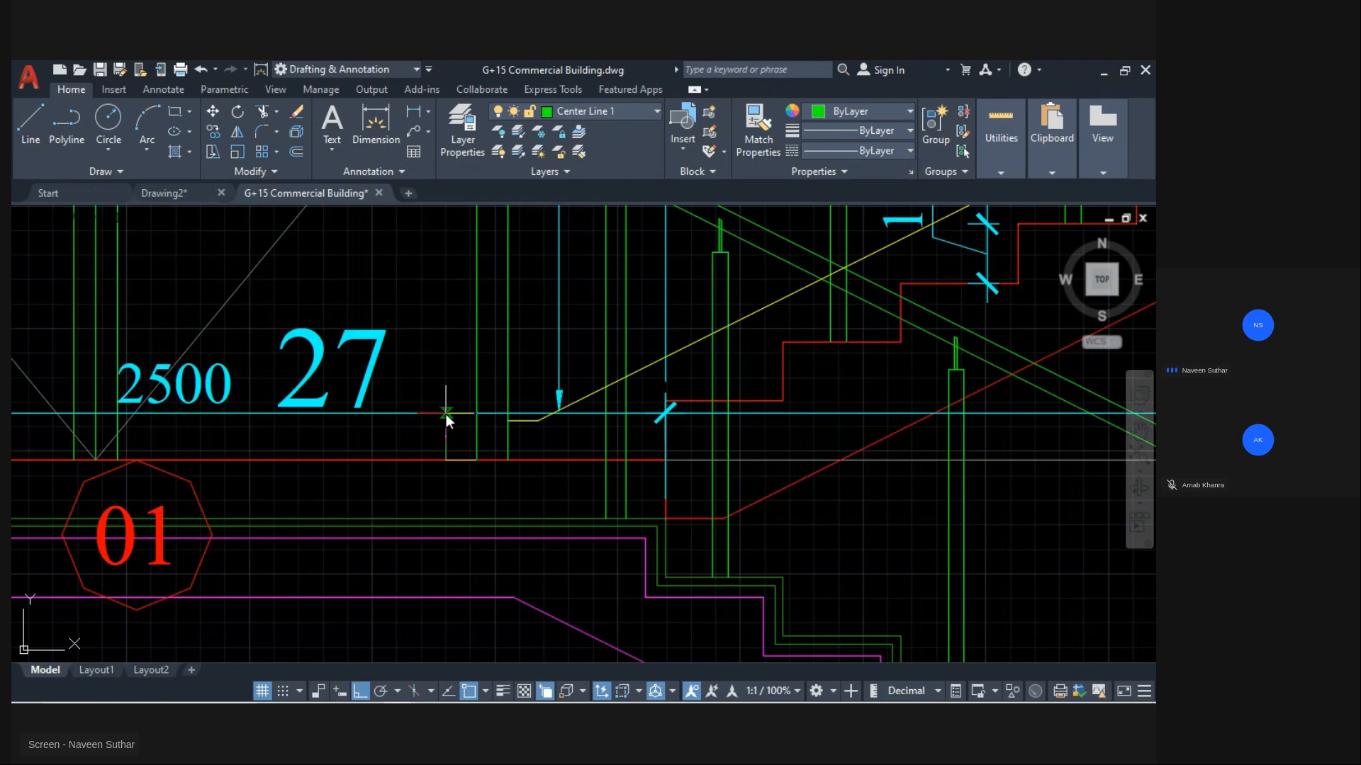
pyautogui.scroll(10, 447, 418)
pyautogui.scroll(4, 298, 519)
pyautogui.moveTo(176, 462); pyautogui.dragTo(425, 461, button='middle')
pyautogui.scroll(-2, 425, 461)
pyautogui.scroll(4, 492, 462)
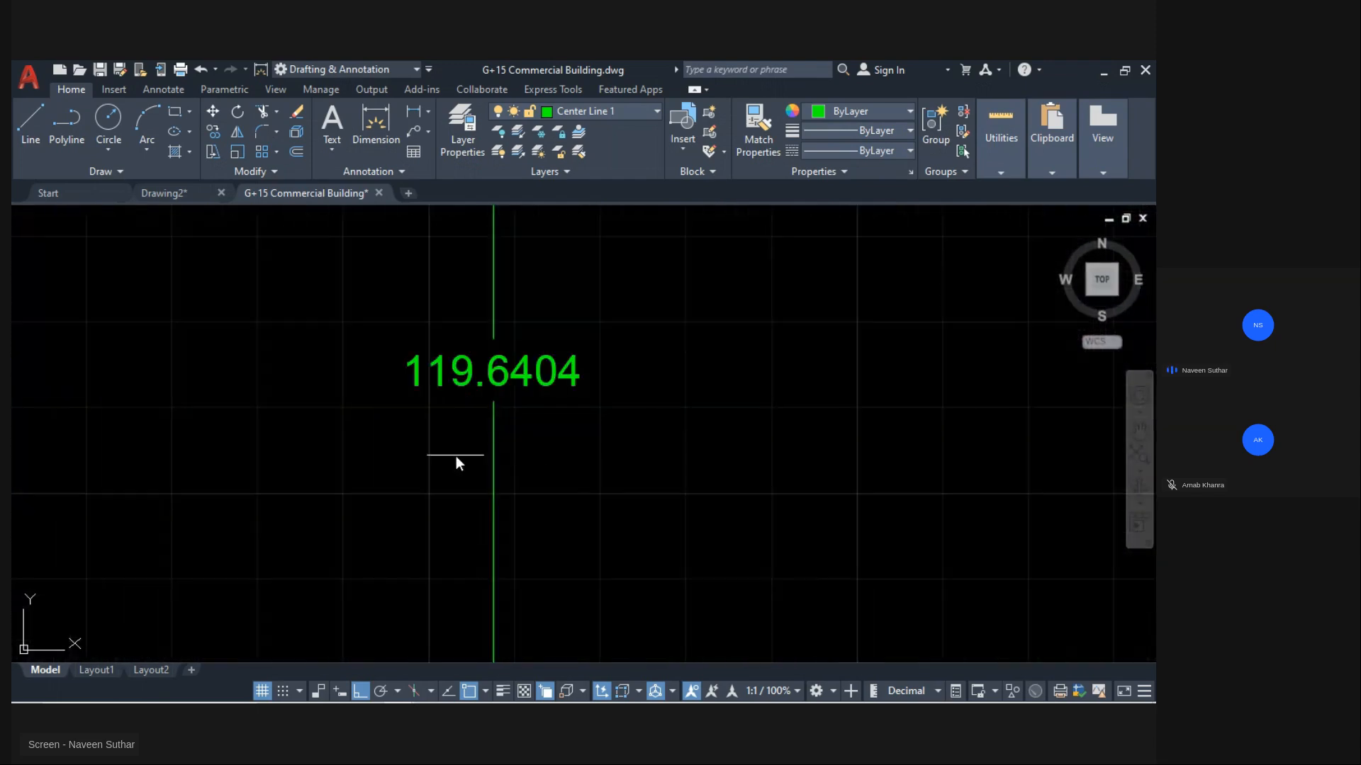
pyautogui.scroll(-8, 425, 404)
pyautogui.scroll(-2, 482, 439)
pyautogui.moveTo(477, 440); pyautogui.dragTo(583, 651, button='middle')
pyautogui.scroll(2, 313, 563)
pyautogui.moveTo(314, 563); pyautogui.dragTo(613, 560, button='middle')
pyautogui.scroll(-6, 512, 518)
pyautogui.scroll(8, 525, 420)
pyautogui.scroll(-1, 489, 458)
pyautogui.scroll(3, 438, 339)
pyautogui.moveTo(503, 510)
pyautogui.mouseDown(button='middle')
pyautogui.moveTo(542, 225)
pyautogui.moveTo(389, 268)
pyautogui.moveTo(524, 515)
pyautogui.moveTo(525, 479)
pyautogui.mouseUp(button='middle')
# Step: Return to the Excel Dead_load_calculation workbook, set the staircase slab's mortar thickness to 100 mm, and check the total load
pyautogui.hotkey('alt', 'Tab')
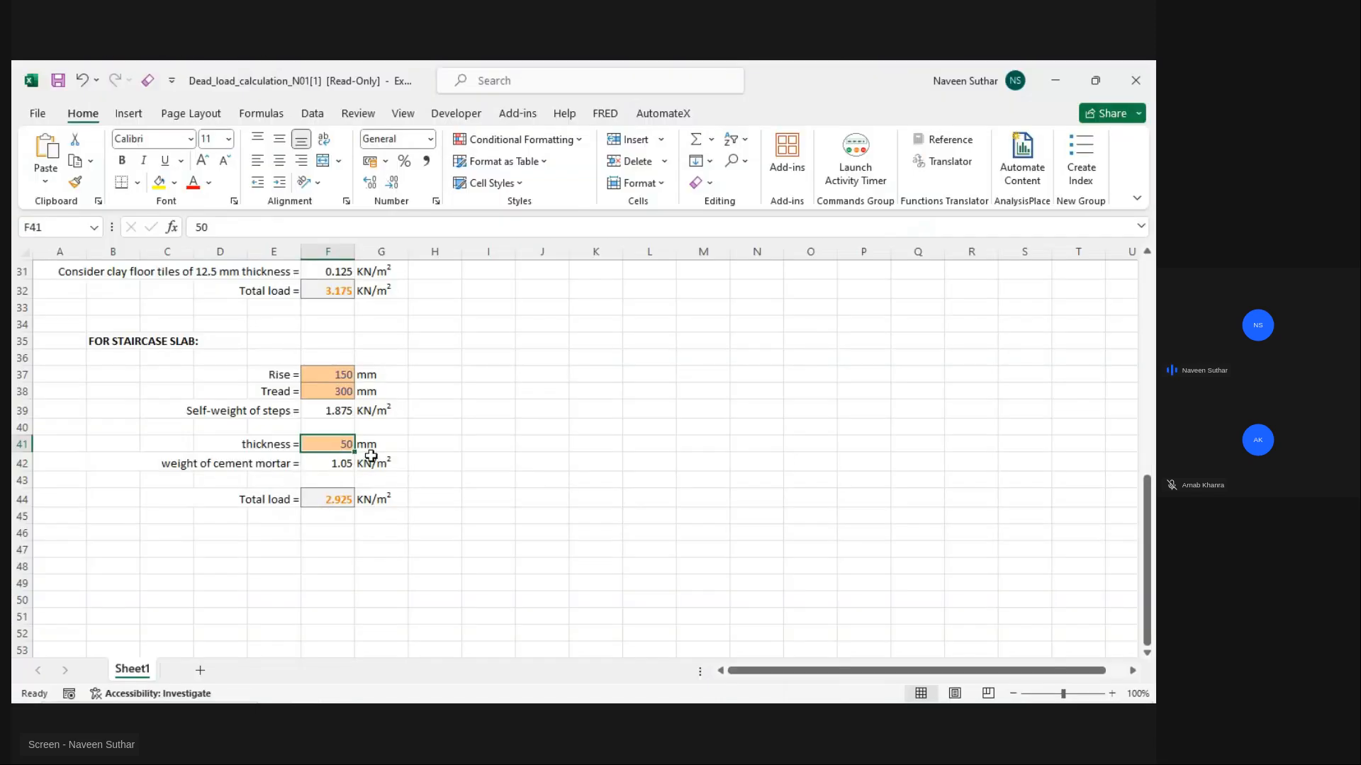
pyautogui.write('100')
pyautogui.press('Return')
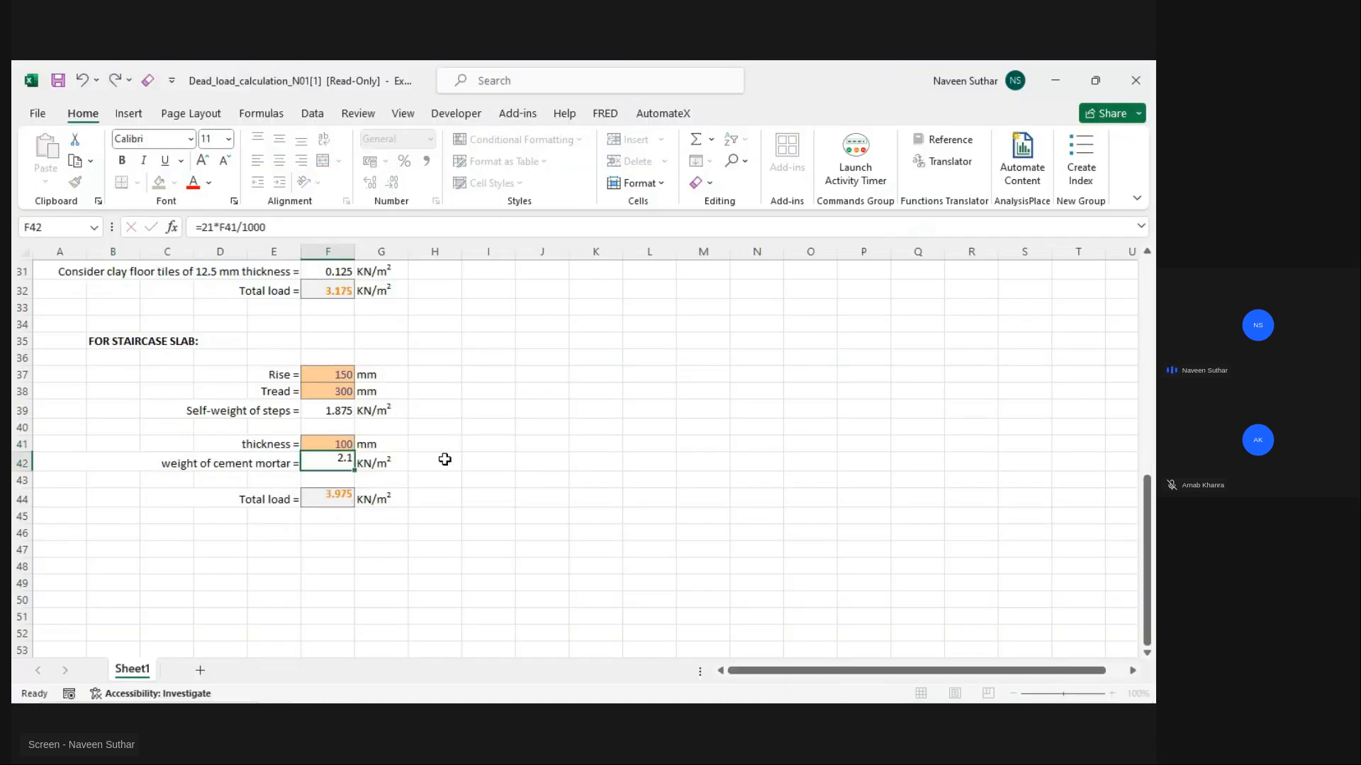
pyautogui.click(327, 498)
# Step: Switch to the G+15 Building model in ETABS and assign the two selected staircase slabs a uniform gravity load of 4 kN/m² in FINISH
pyautogui.hotkey('alt', 'Tab')
pyautogui.hotkey('alt', 'Tab')
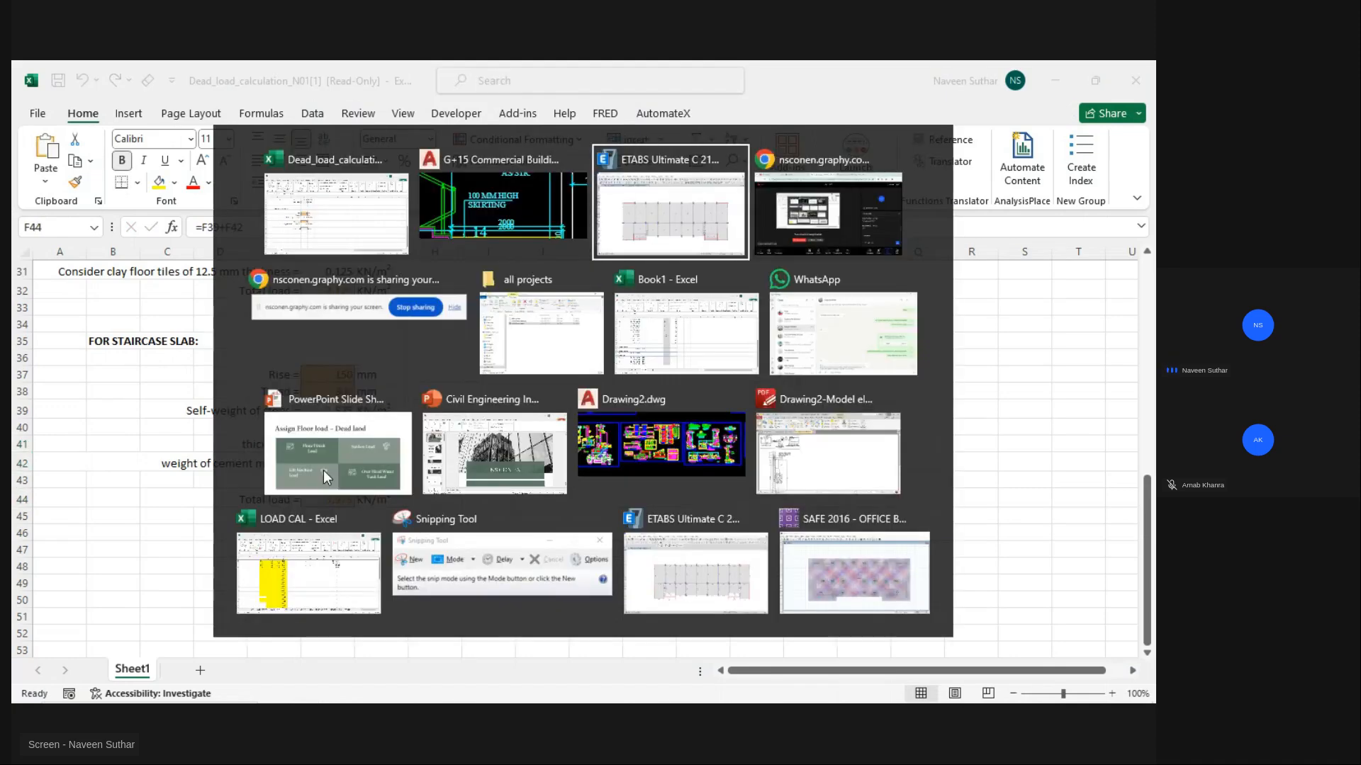
pyautogui.click(258, 525)
pyautogui.click(1018, 558)
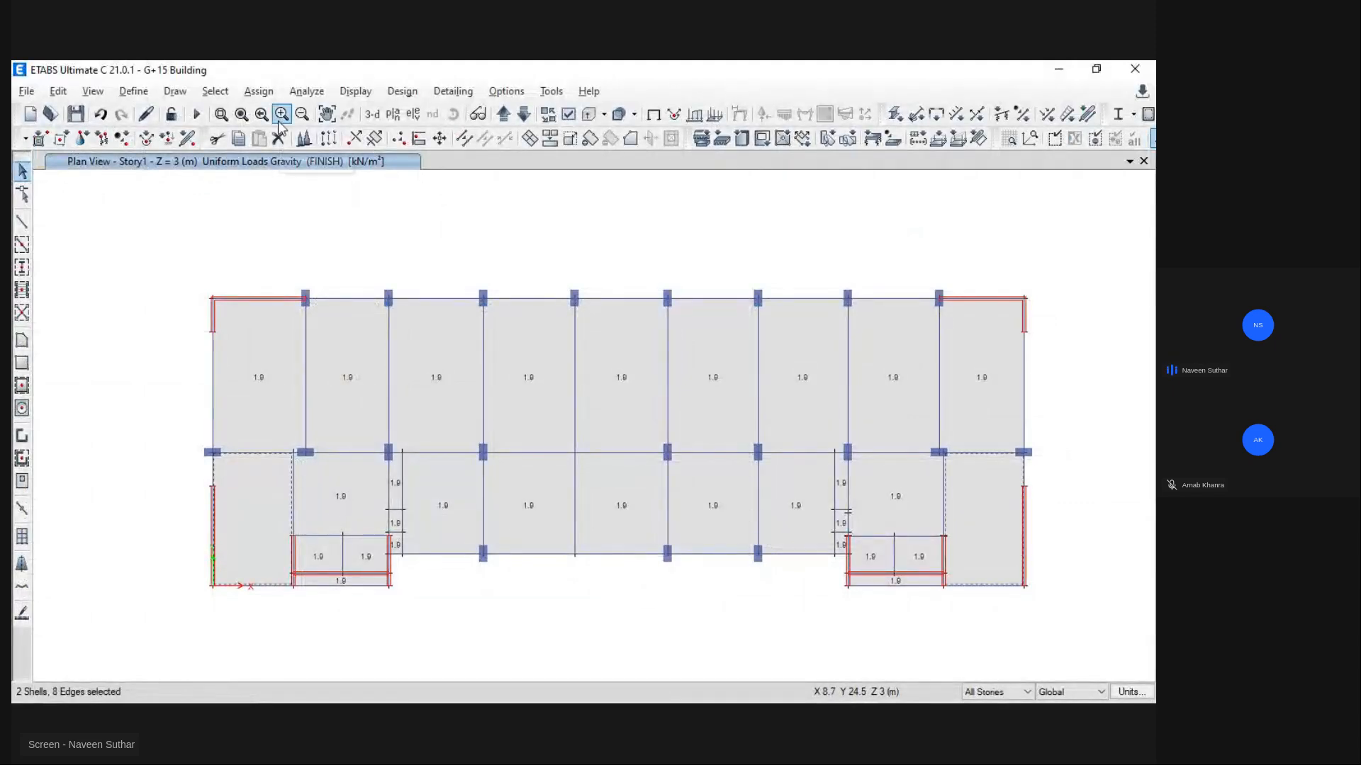
pyautogui.click(259, 91)
pyautogui.moveTo(323, 202)
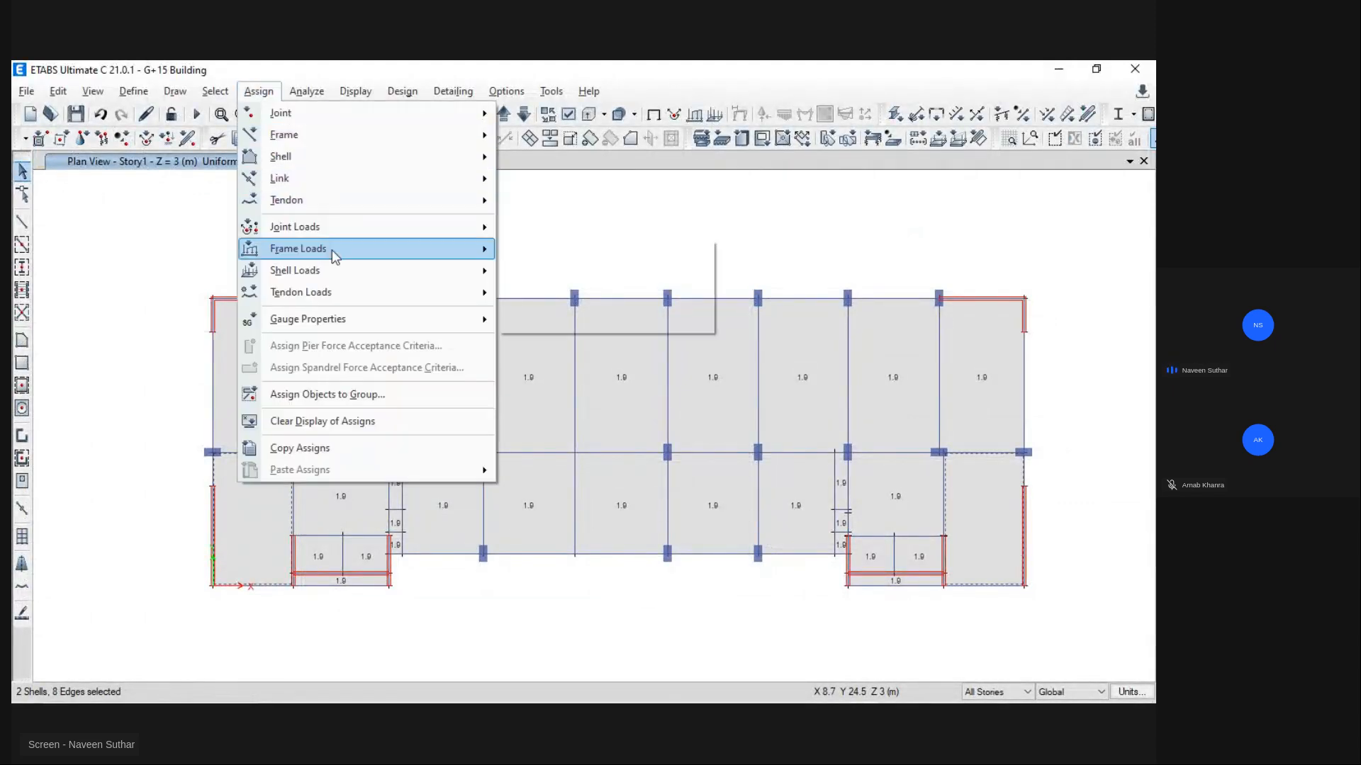
pyautogui.moveTo(333, 270)
pyautogui.click(573, 306)
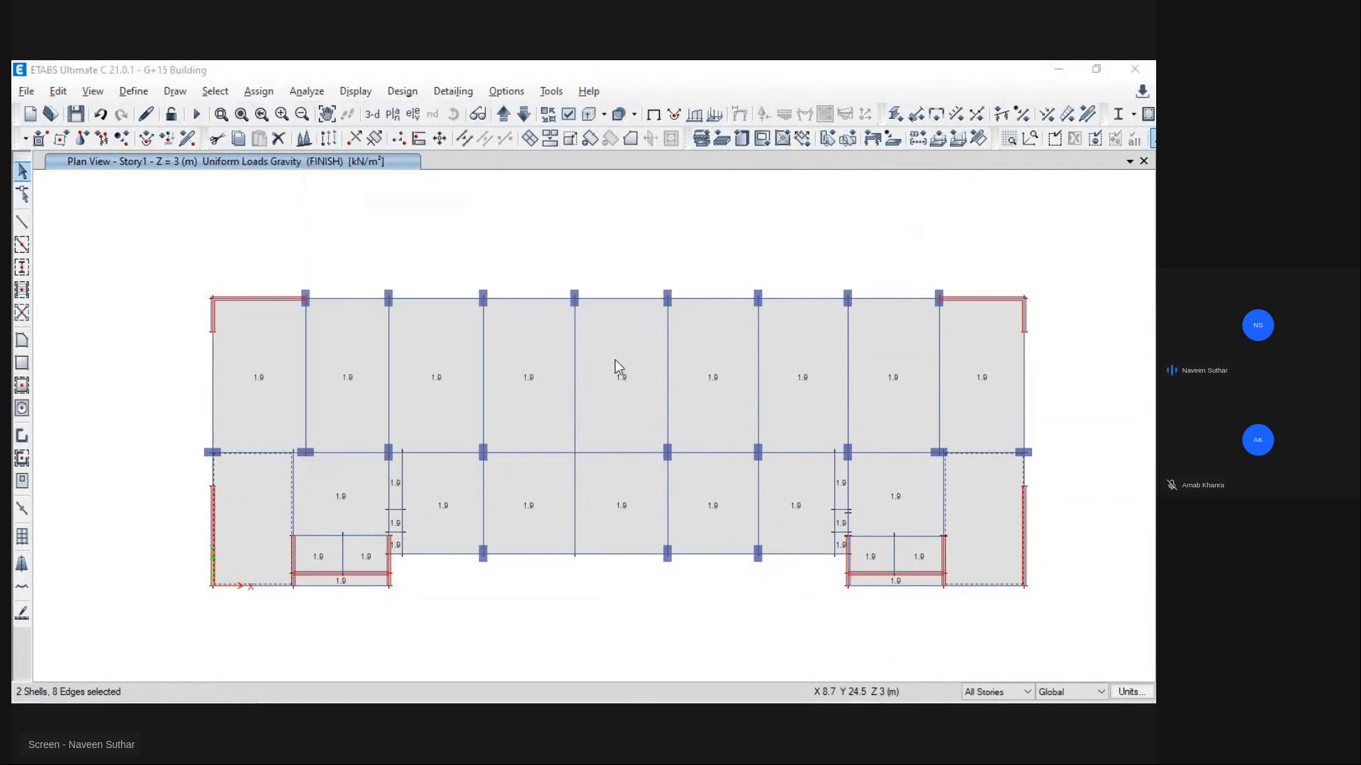
pyautogui.moveTo(515, 381); pyautogui.dragTo(392, 362)
pyautogui.write('4')
pyautogui.click(625, 464)
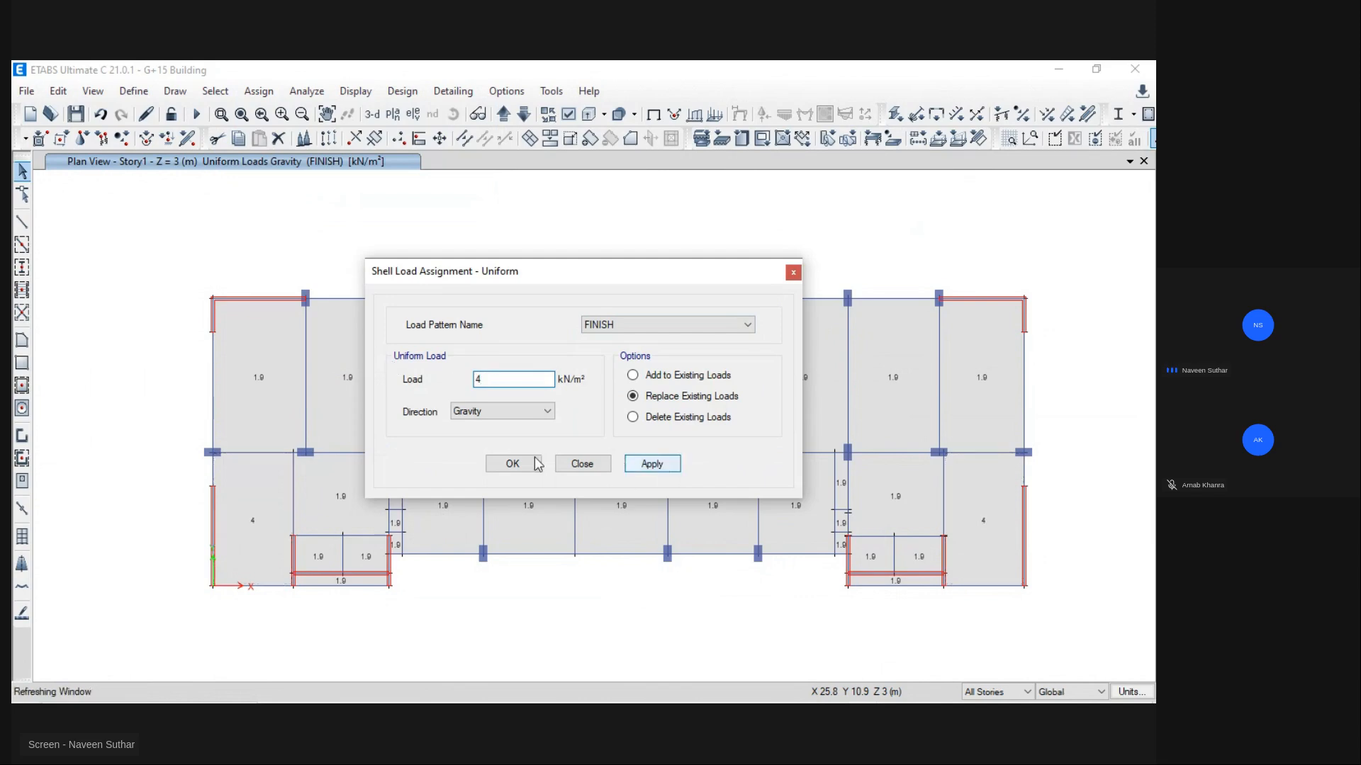
pyautogui.click(559, 460)
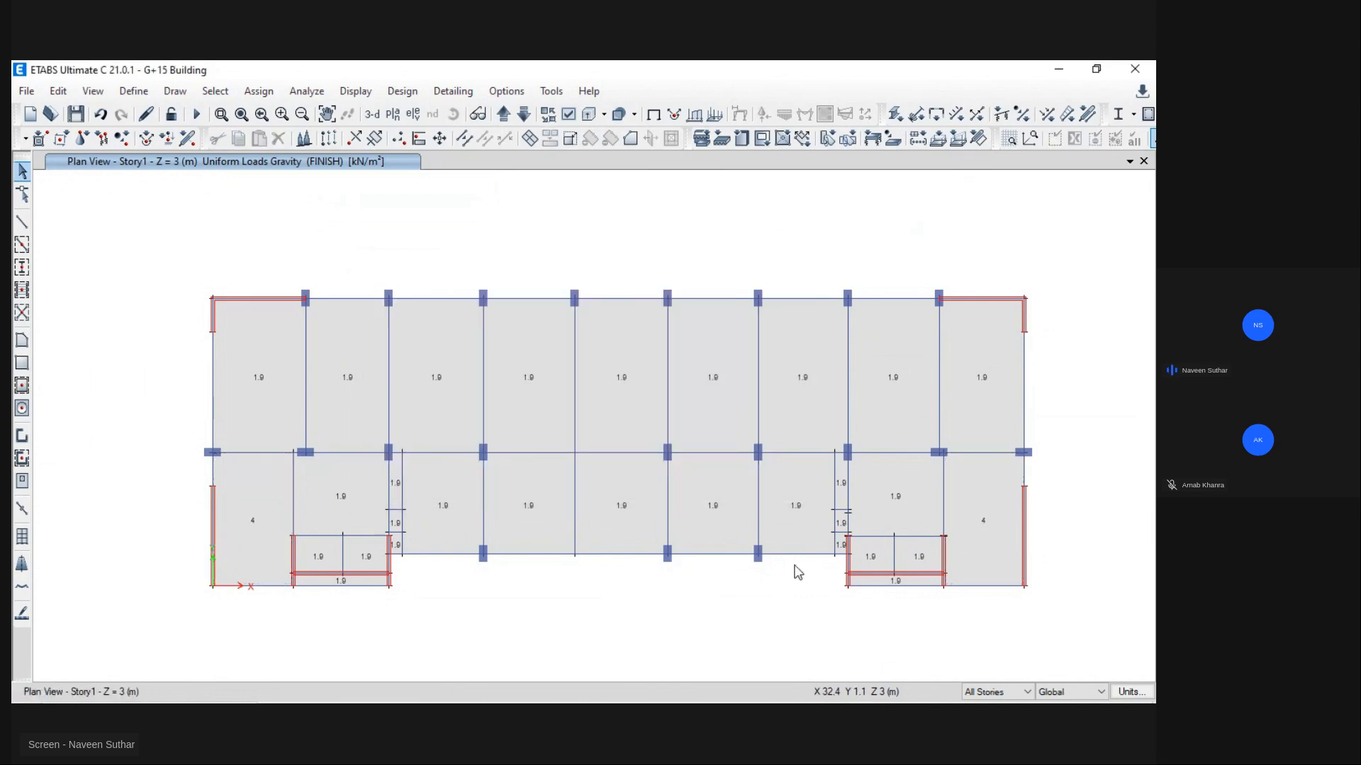
# Step: Switch to AutoCAD and examine the lift shafts and the adjacent duct openings in the typical floor framing plan
pyautogui.hotkey('alt', 'Tab')
pyautogui.hotkey('alt', 'Tab')
pyautogui.scroll(-5, 622, 469)
pyautogui.moveTo(201, 489); pyautogui.dragTo(502, 449, button='middle')
pyautogui.scroll(8, 502, 449)
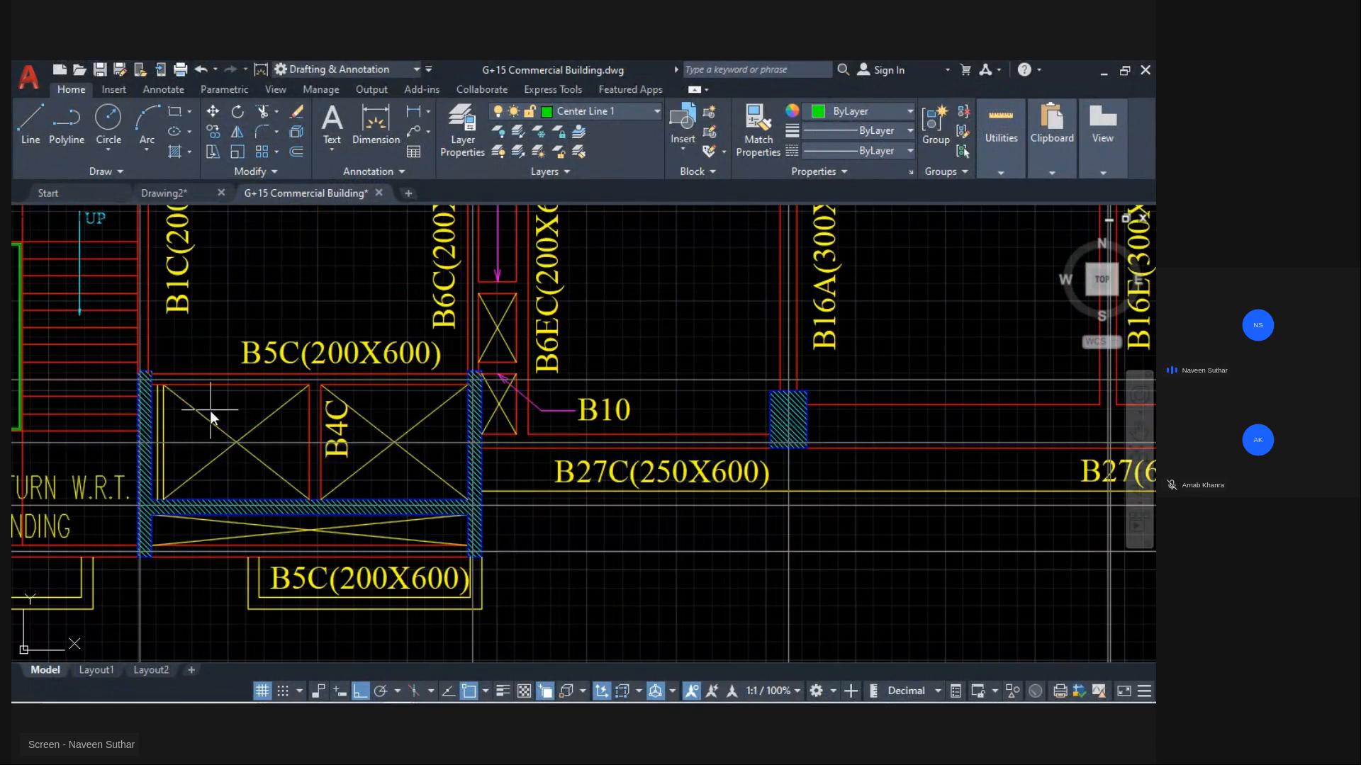
pyautogui.moveTo(380, 411); pyautogui.dragTo(403, 452, button='middle')
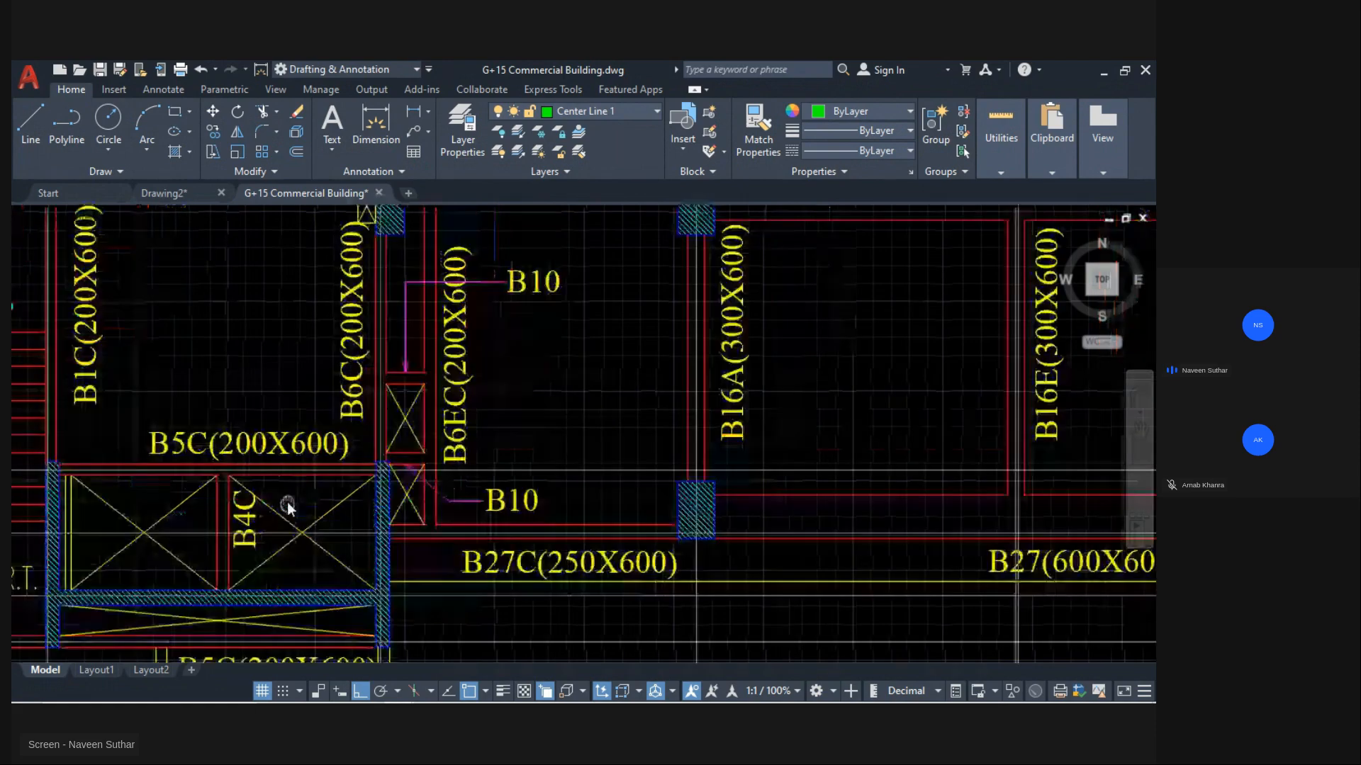
pyautogui.scroll(-7, 356, 432)
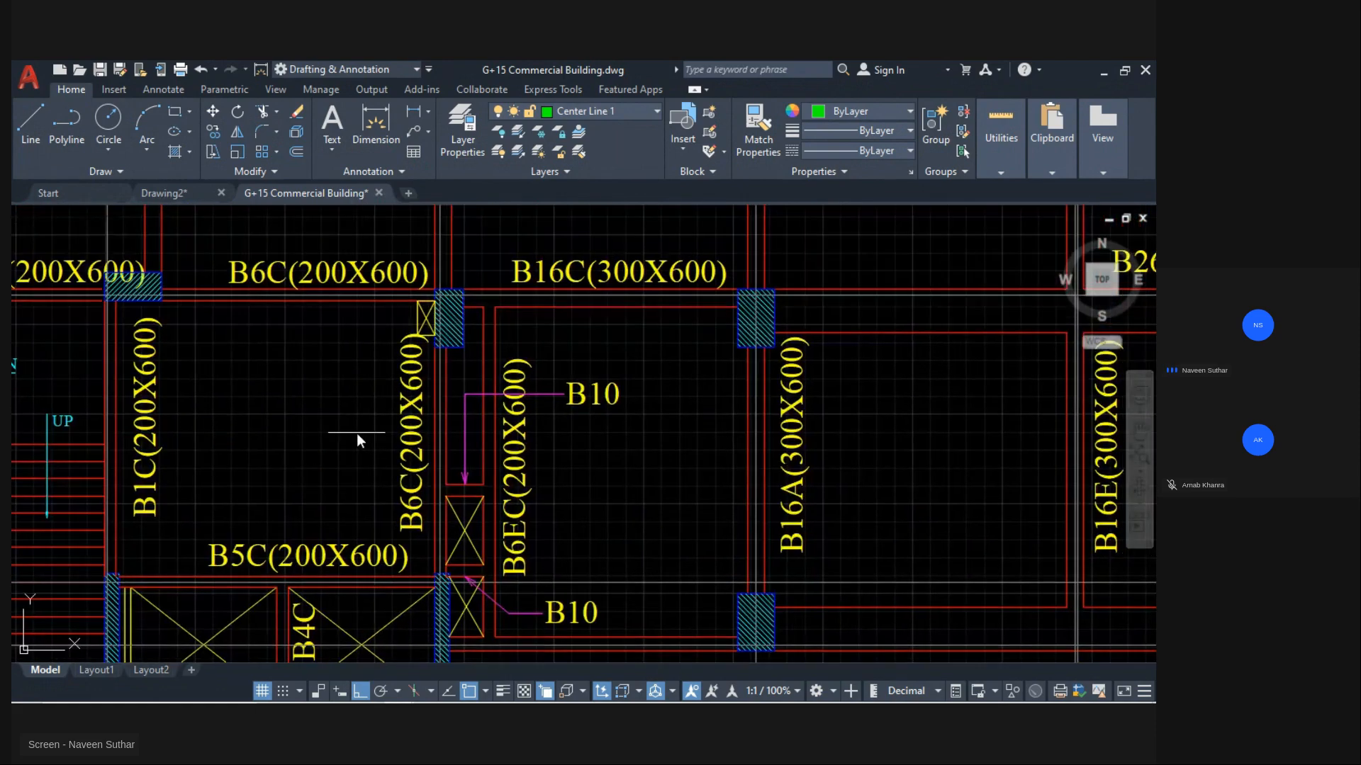
pyautogui.scroll(3, 324, 517)
pyautogui.moveTo(1104, 499); pyautogui.dragTo(838, 504, button='middle')
# Step: Return to ETABS and delete the slabs over the lift shafts and the small duct openings at both ends of the plan
pyautogui.hotkey('alt', 'Tab')
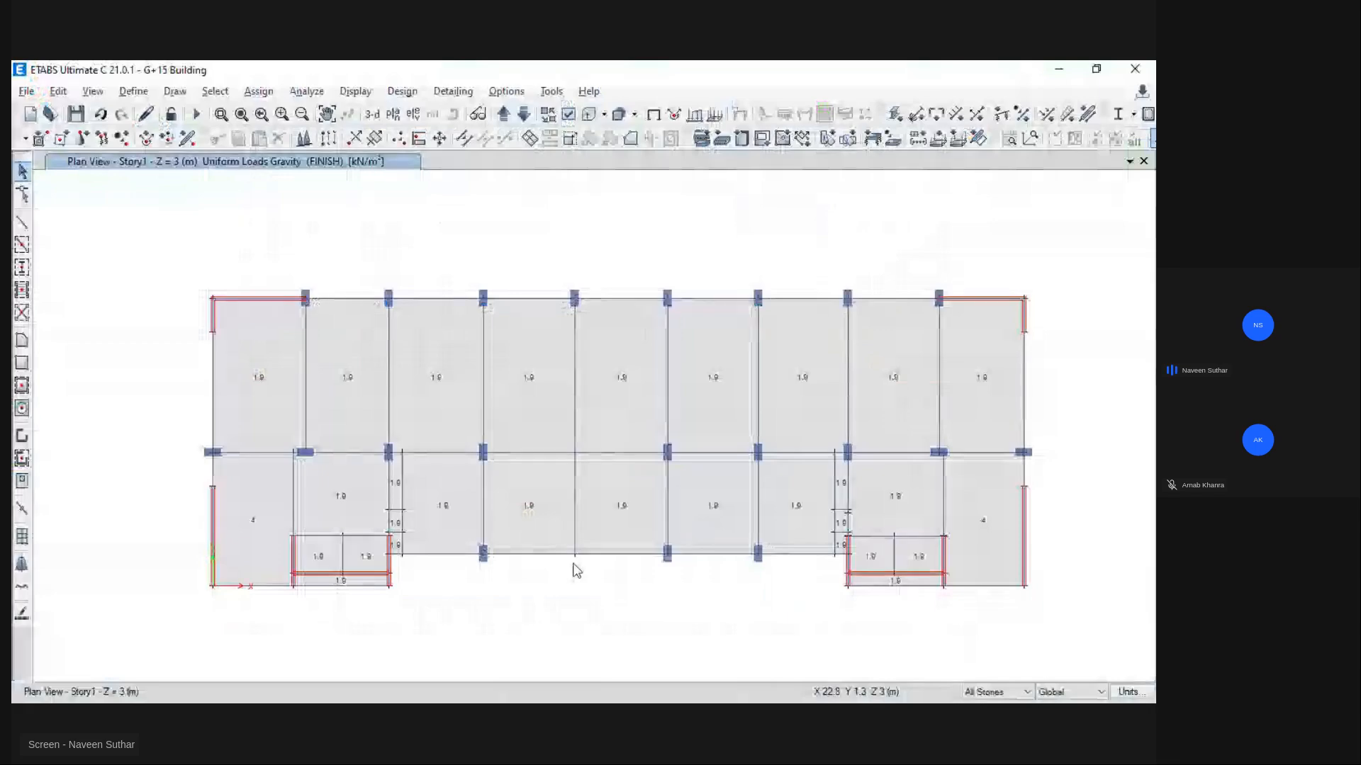
pyautogui.click(331, 562)
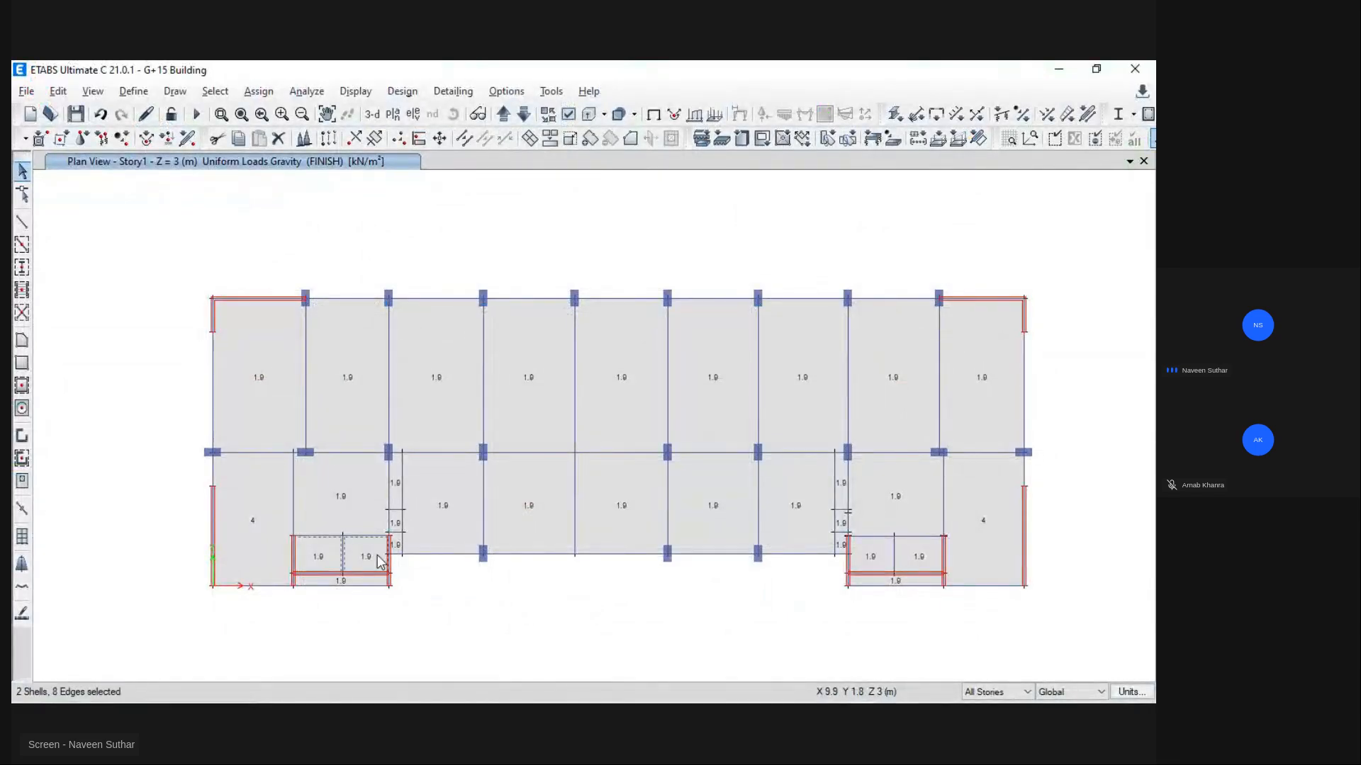
pyautogui.press('Delete')
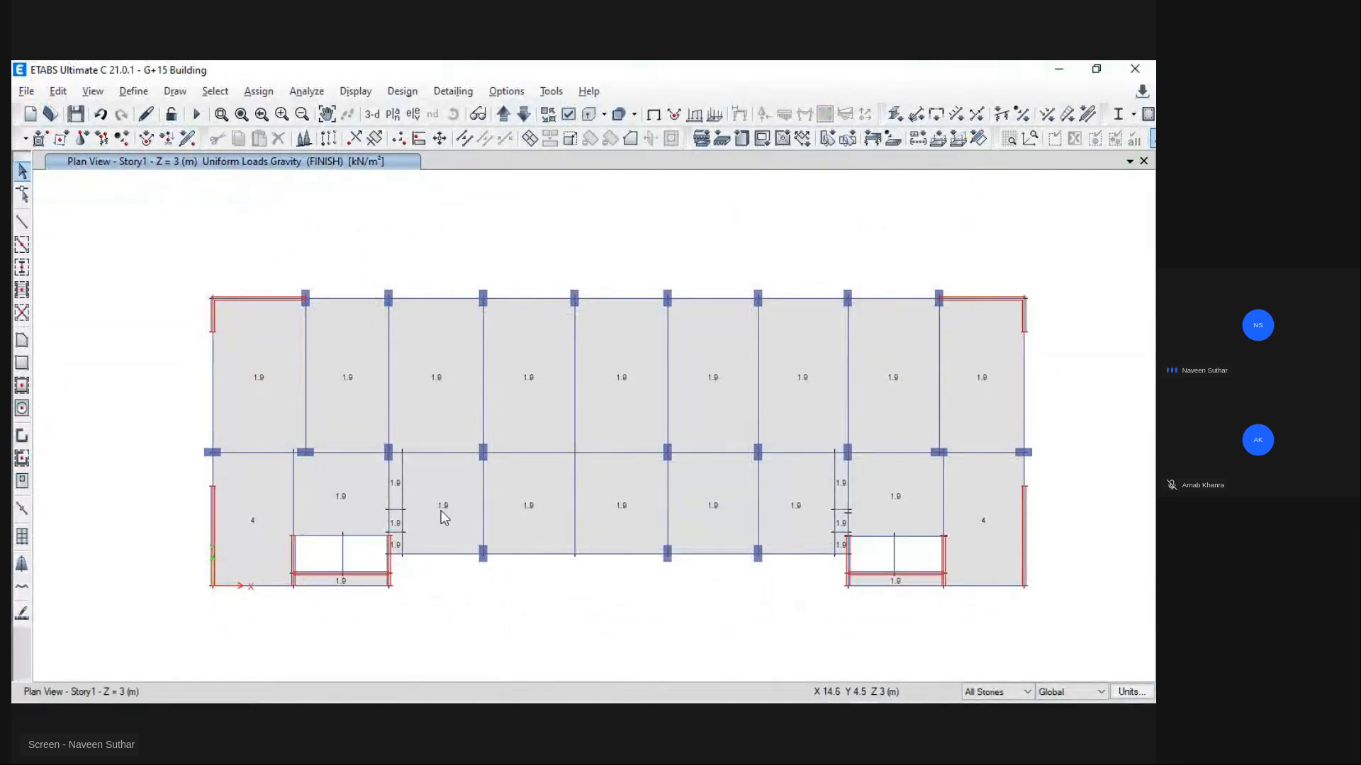
pyautogui.scroll(5, 410, 566)
pyautogui.scroll(-5, 514, 523)
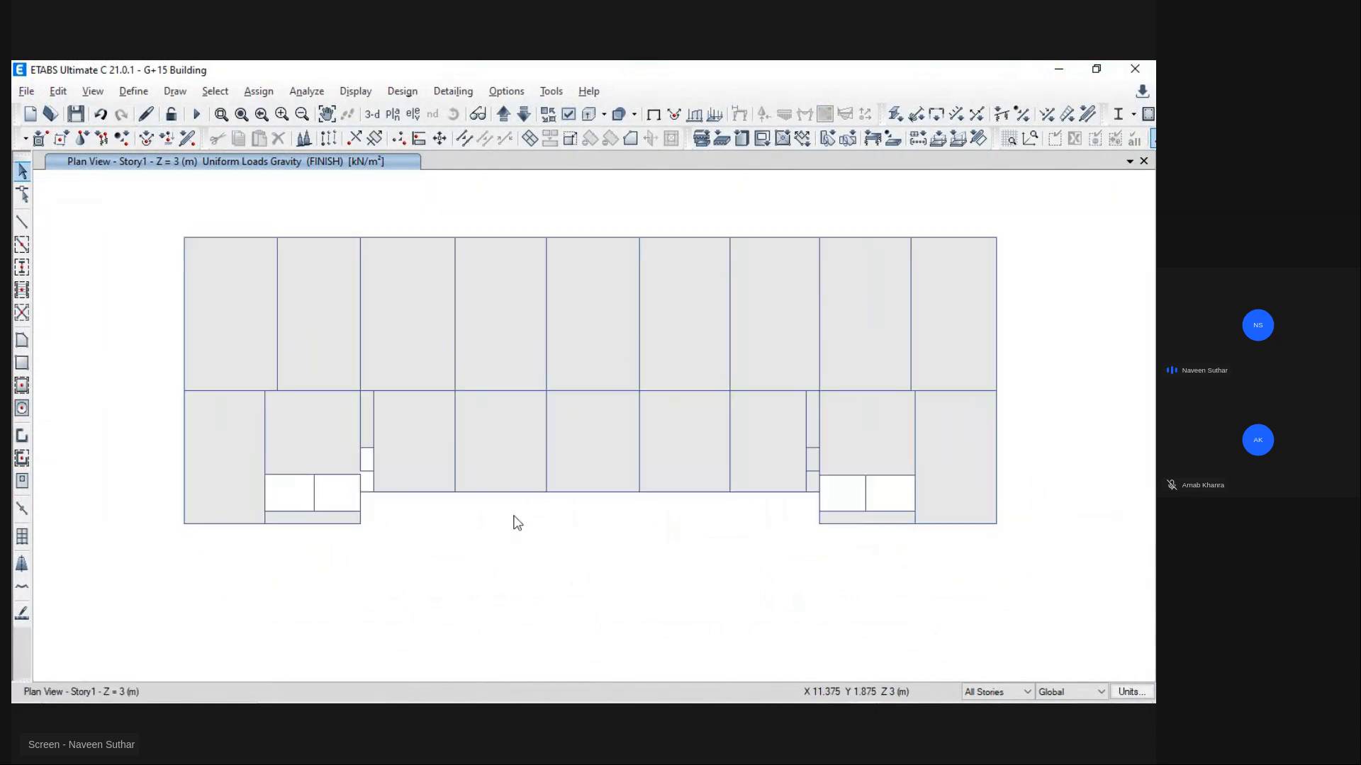
pyautogui.scroll(5, 819, 560)
pyautogui.scroll(-6, 823, 491)
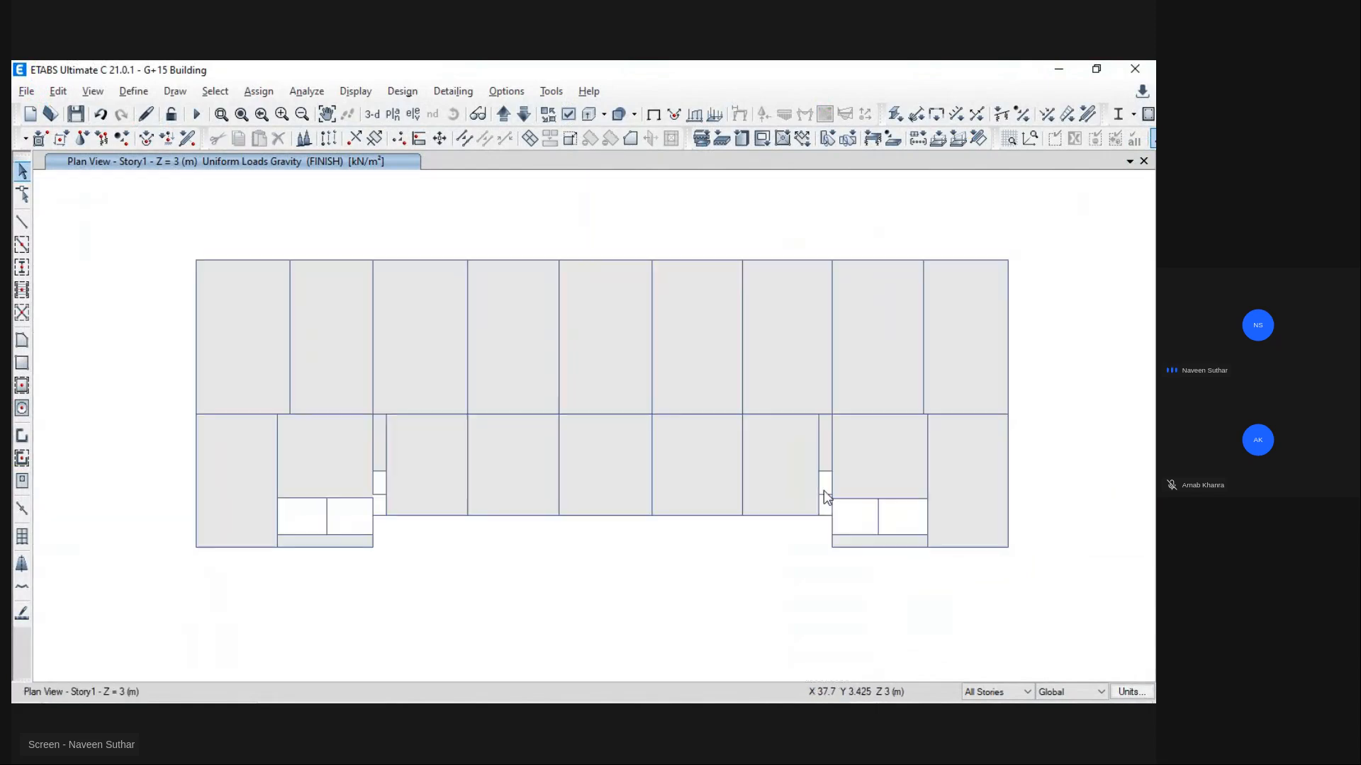
pyautogui.scroll(3, 810, 504)
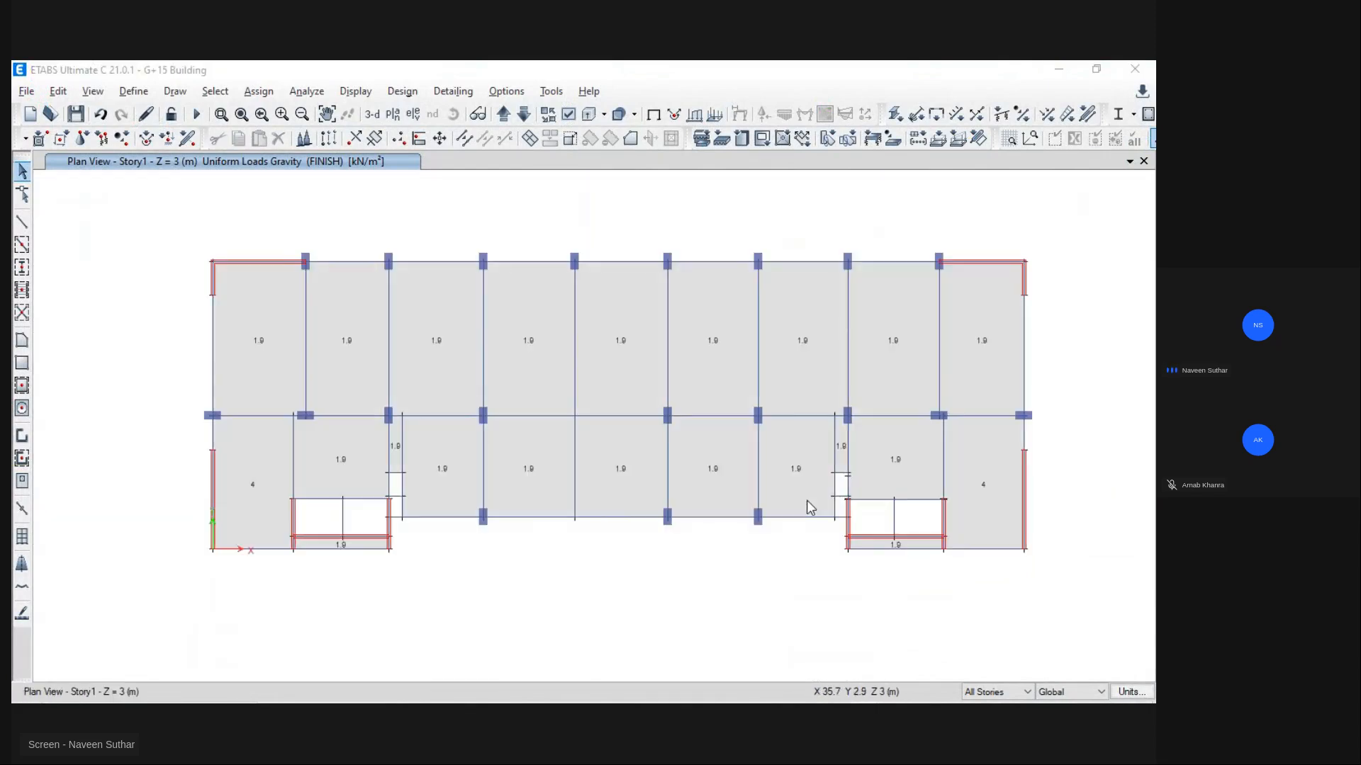
# Step: Compare the lift and duct openings in the AutoCAD framing plan with the Story1 plan in ETABS
pyautogui.hotkey('alt', 'Tab')
pyautogui.moveTo(365, 443)
pyautogui.mouseDown(button='middle')
pyautogui.moveTo(502, 472)
pyautogui.moveTo(412, 464)
pyautogui.mouseUp(button='middle')
pyautogui.moveTo(706, 462); pyautogui.dragTo(488, 520, button='middle')
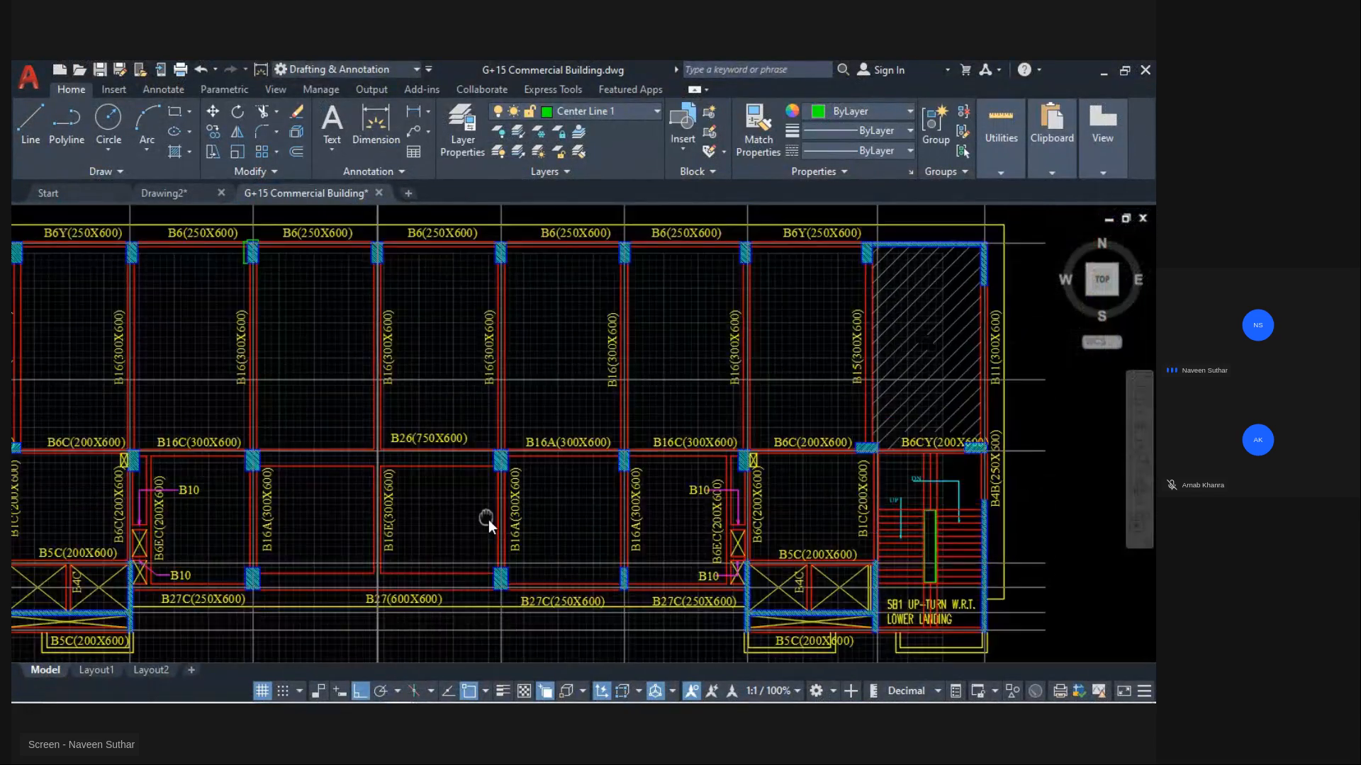
pyautogui.scroll(-2, 571, 494)
pyautogui.hotkey('alt', 'Tab')
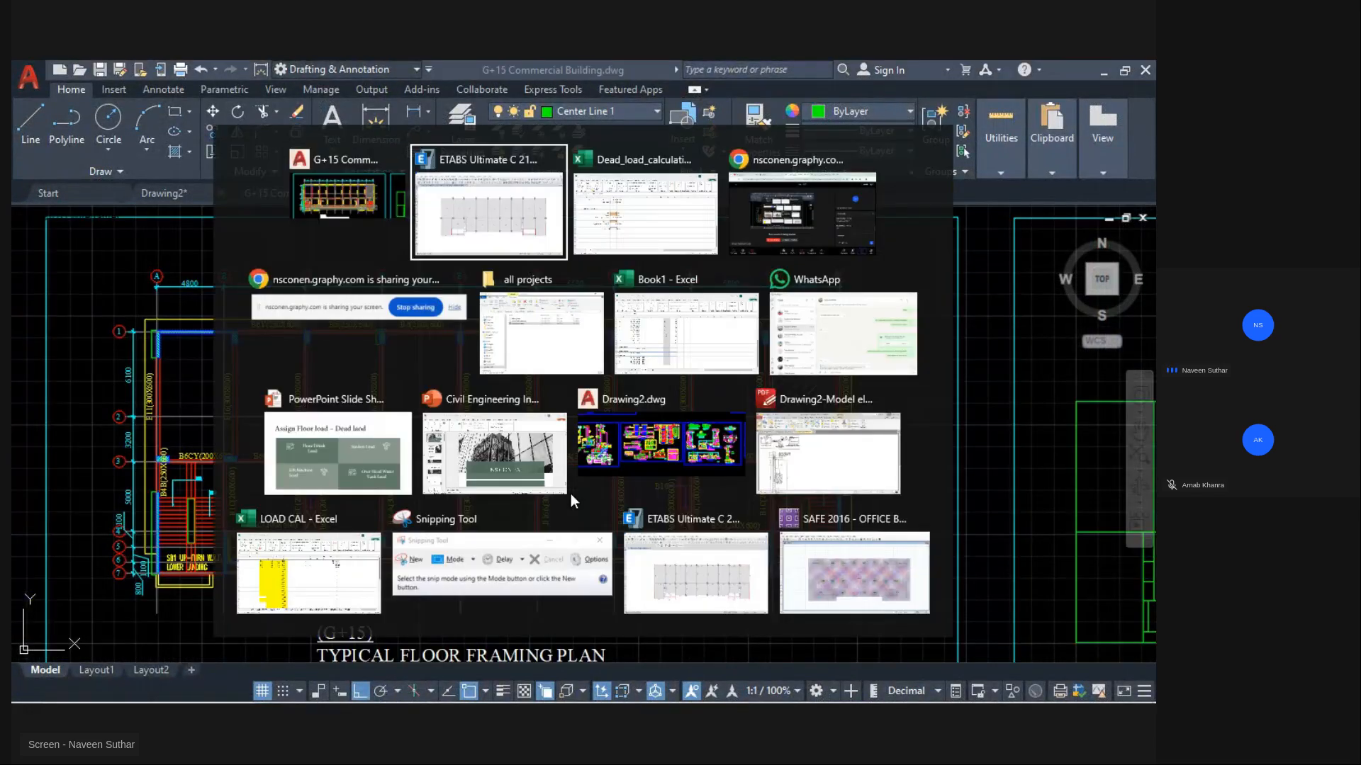
pyautogui.scroll(-1, 402, 370)
pyautogui.moveTo(401, 371); pyautogui.dragTo(402, 402, button='middle')
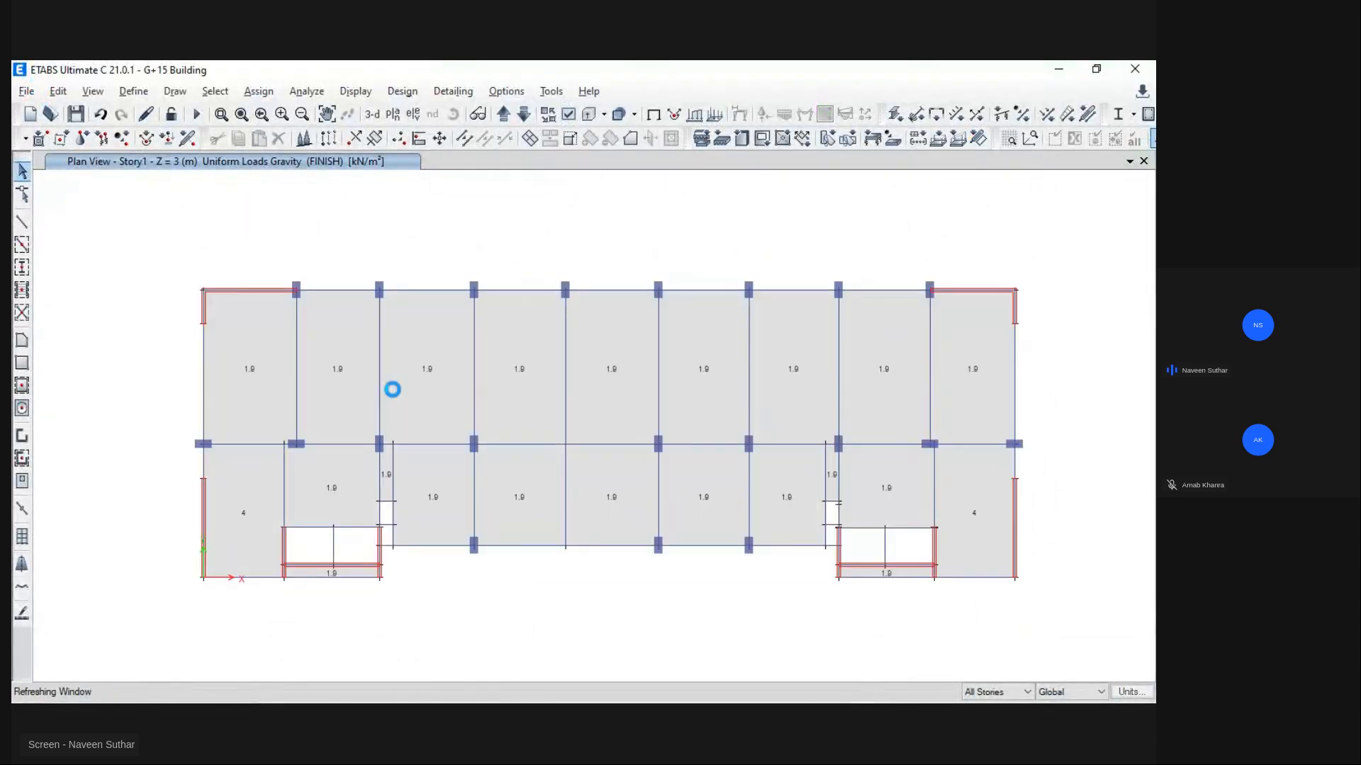
# Step: Switch to the Dead_load_calculation workbook in Excel and examine the sunken slab load calculation
pyautogui.hotkey('alt', 'Tab')
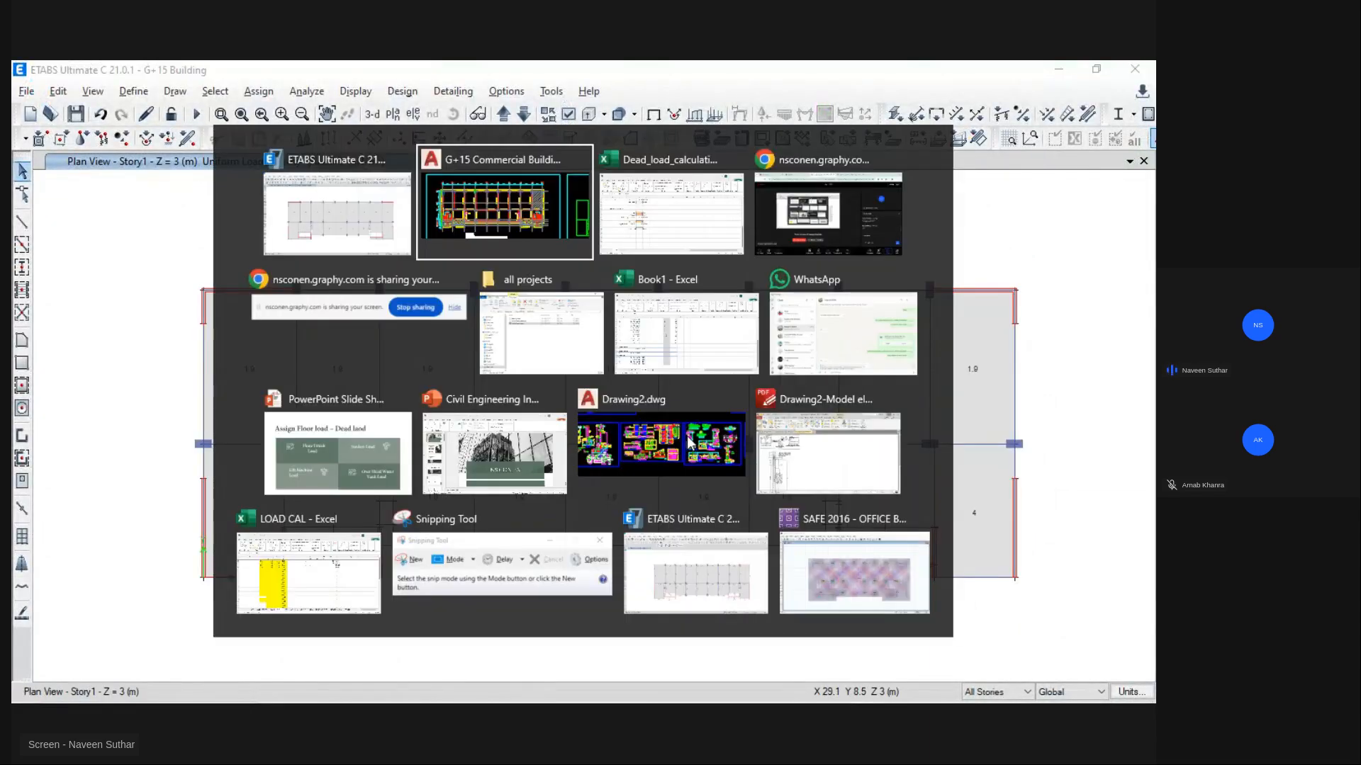
pyautogui.press('Tab')
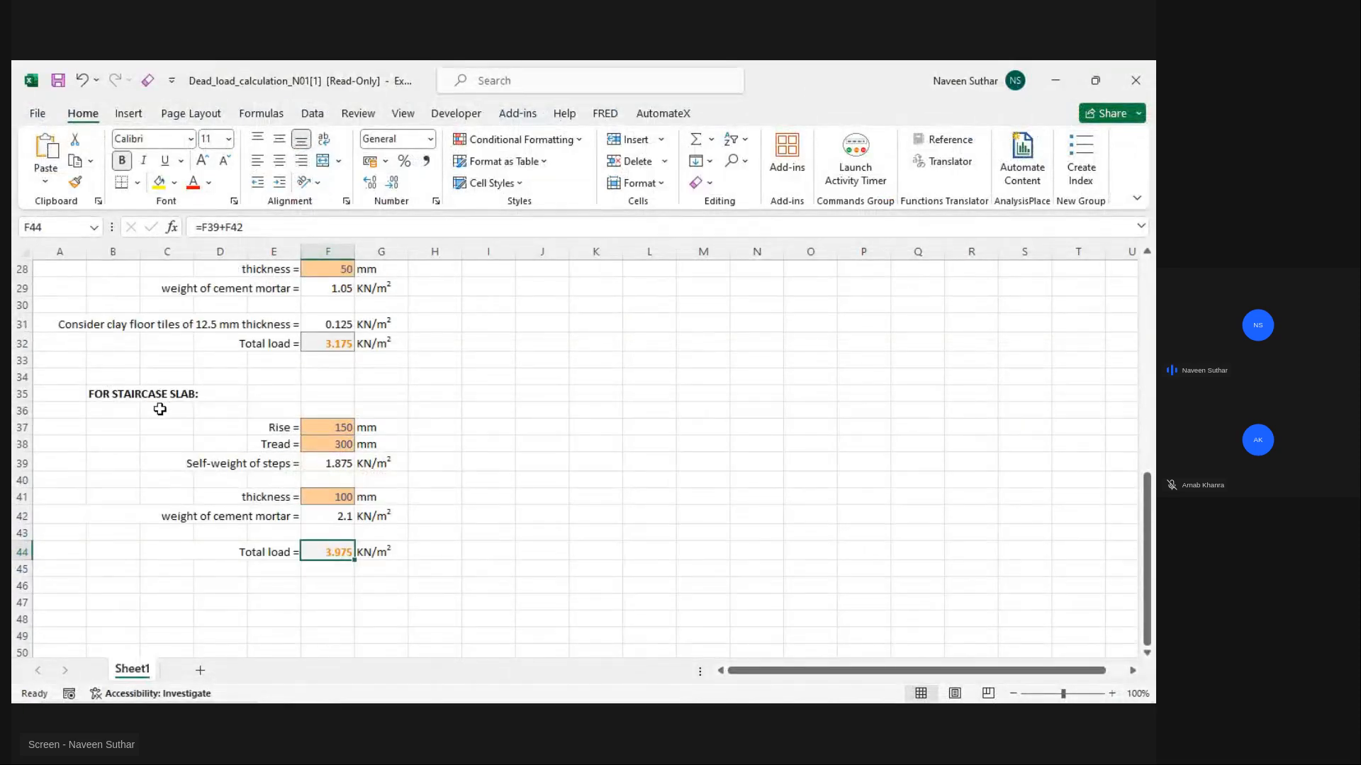
pyautogui.scroll(4, 160, 409)
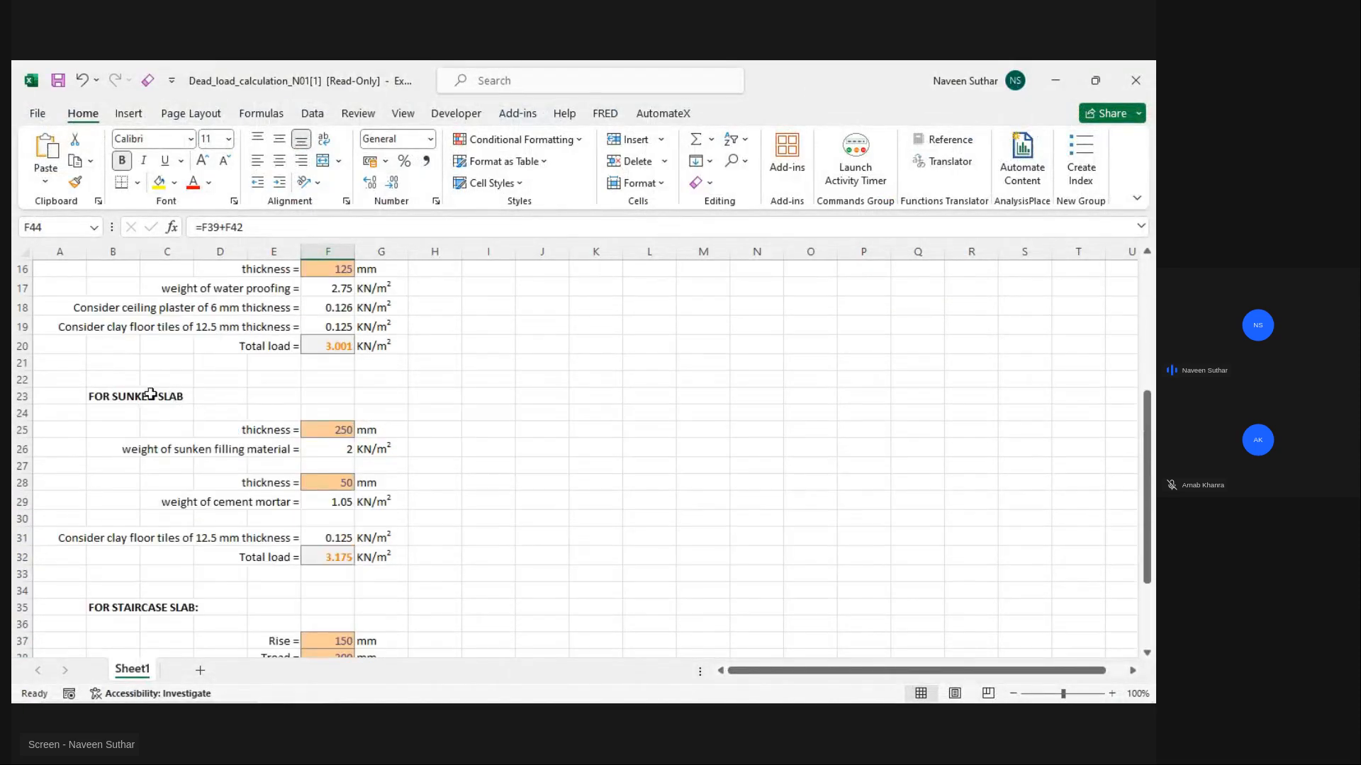
pyautogui.click(114, 396)
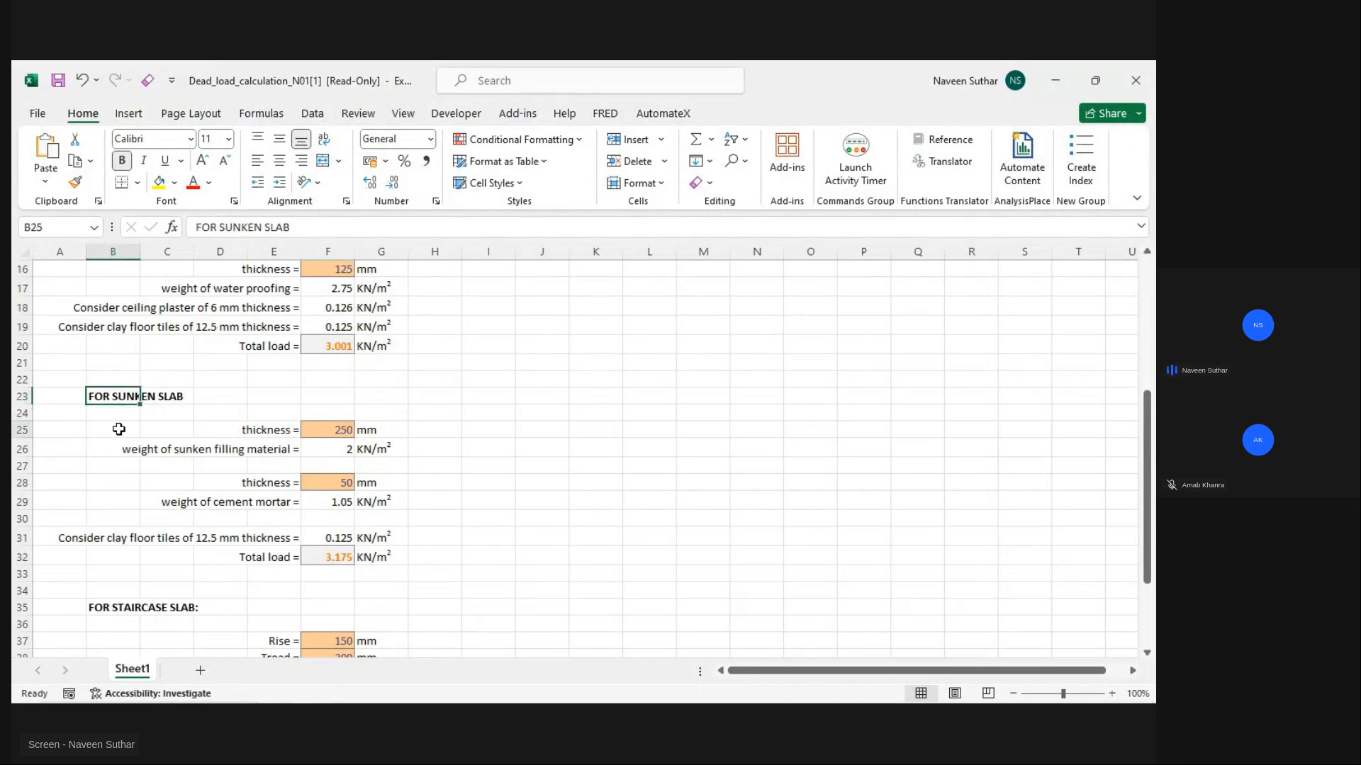
pyautogui.moveTo(113, 396); pyautogui.dragTo(457, 567)
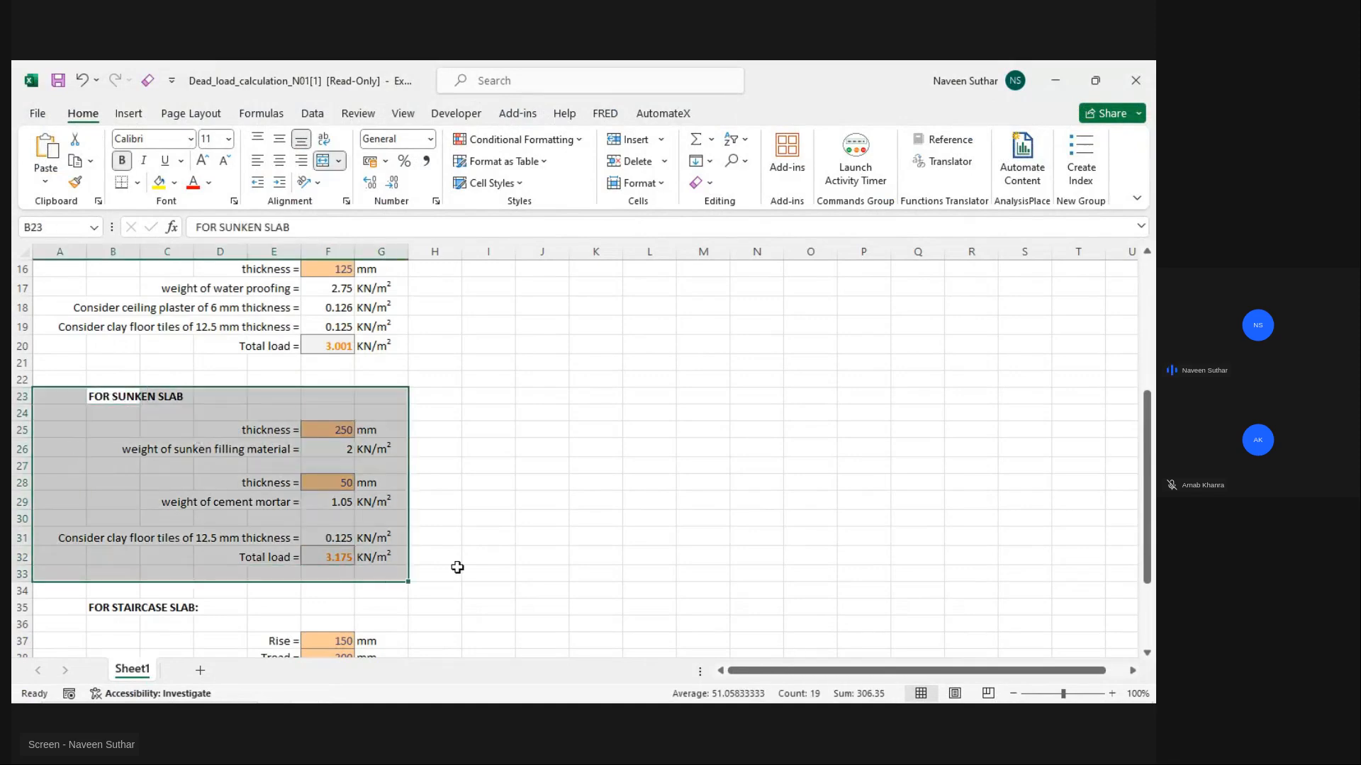
pyautogui.click(467, 573)
# Step: Switch to AutoCAD and examine the hatched corner bay in the framing plan against the toilet area in the architectural floor plan
pyautogui.hotkey('alt', 'Tab')
pyautogui.hotkey('alt', 'Tab')
pyautogui.scroll(-6, 818, 404)
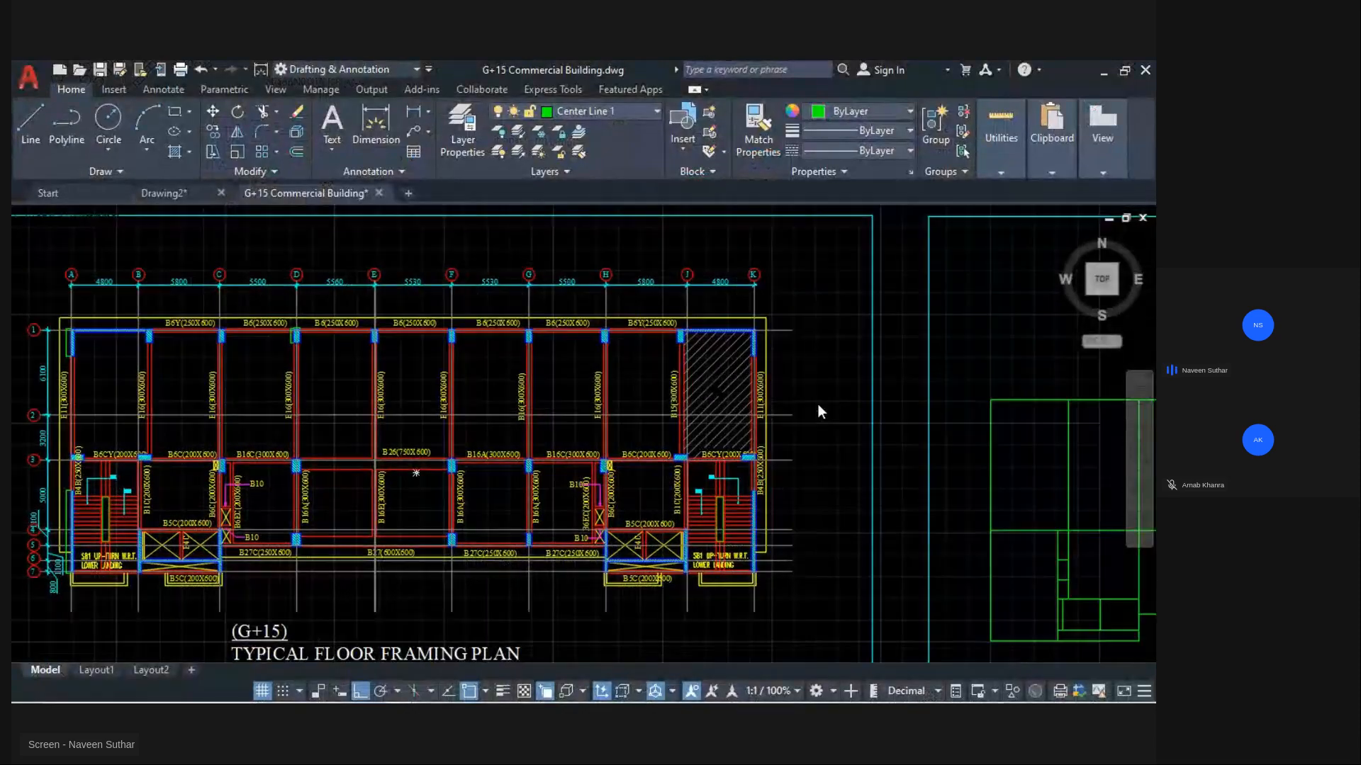
pyautogui.scroll(2, 612, 427)
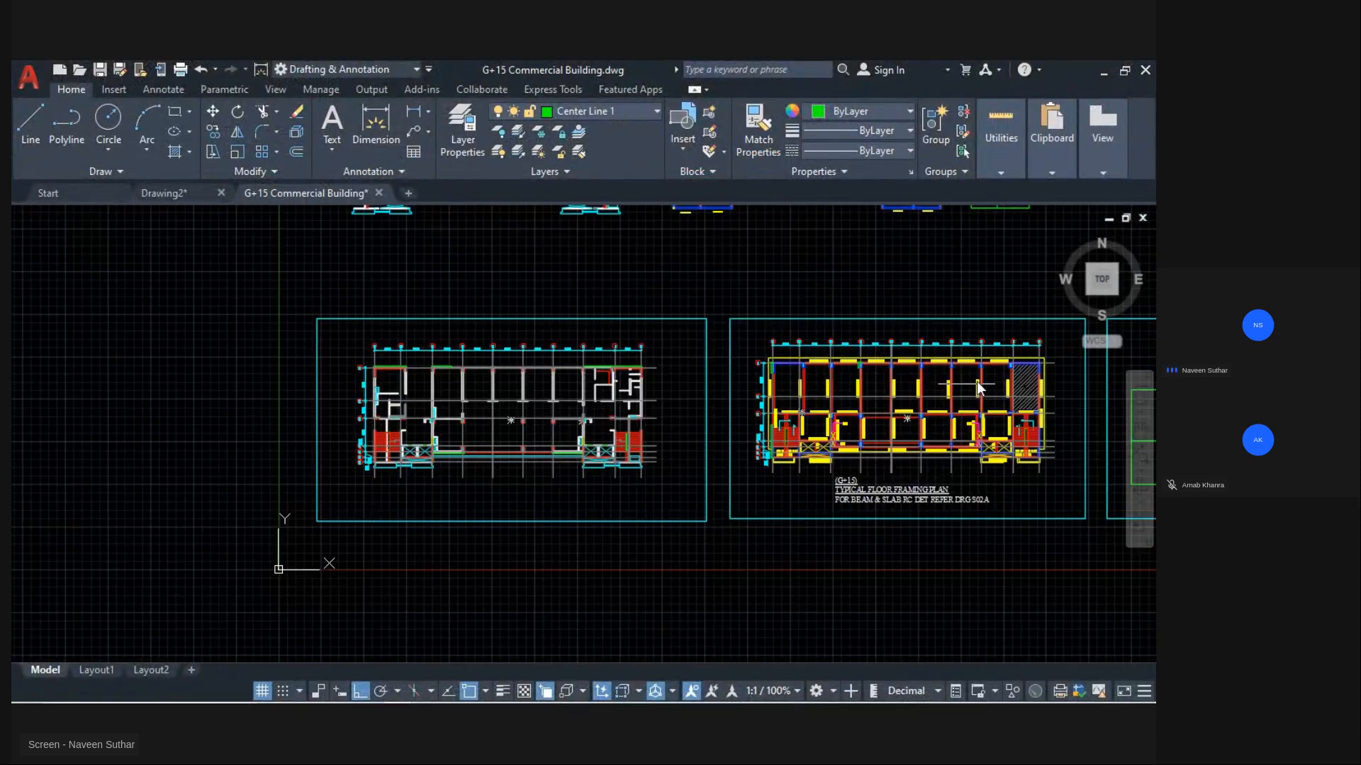
pyautogui.scroll(7, 624, 394)
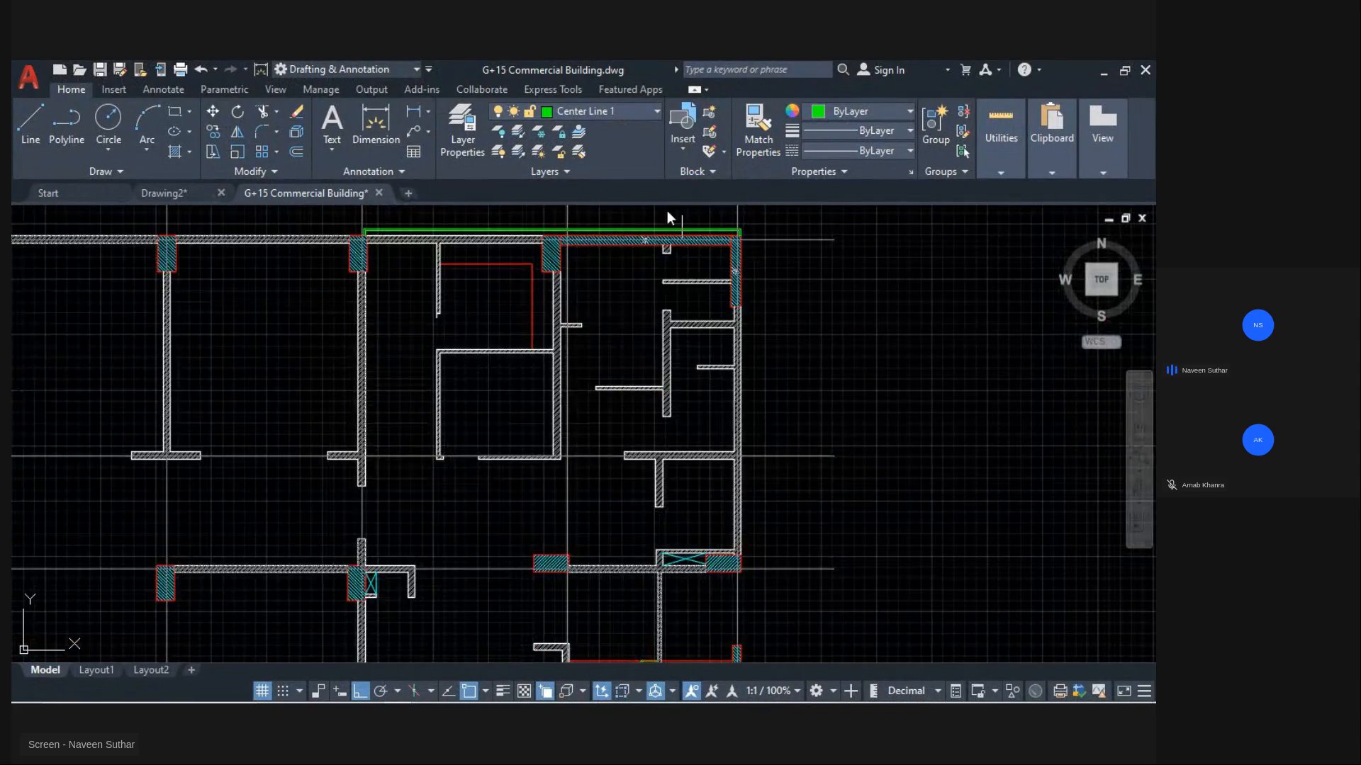
pyautogui.scroll(-8, 577, 285)
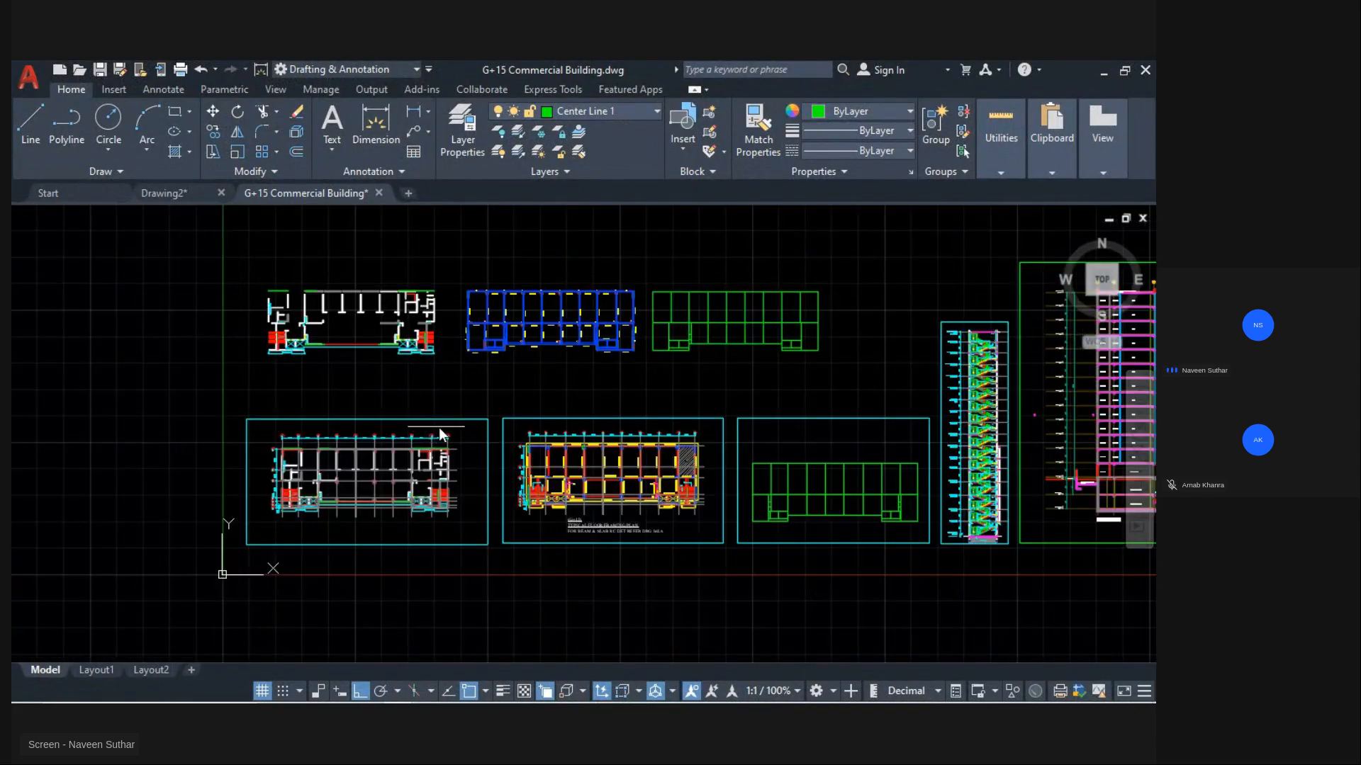
pyautogui.scroll(6, 283, 496)
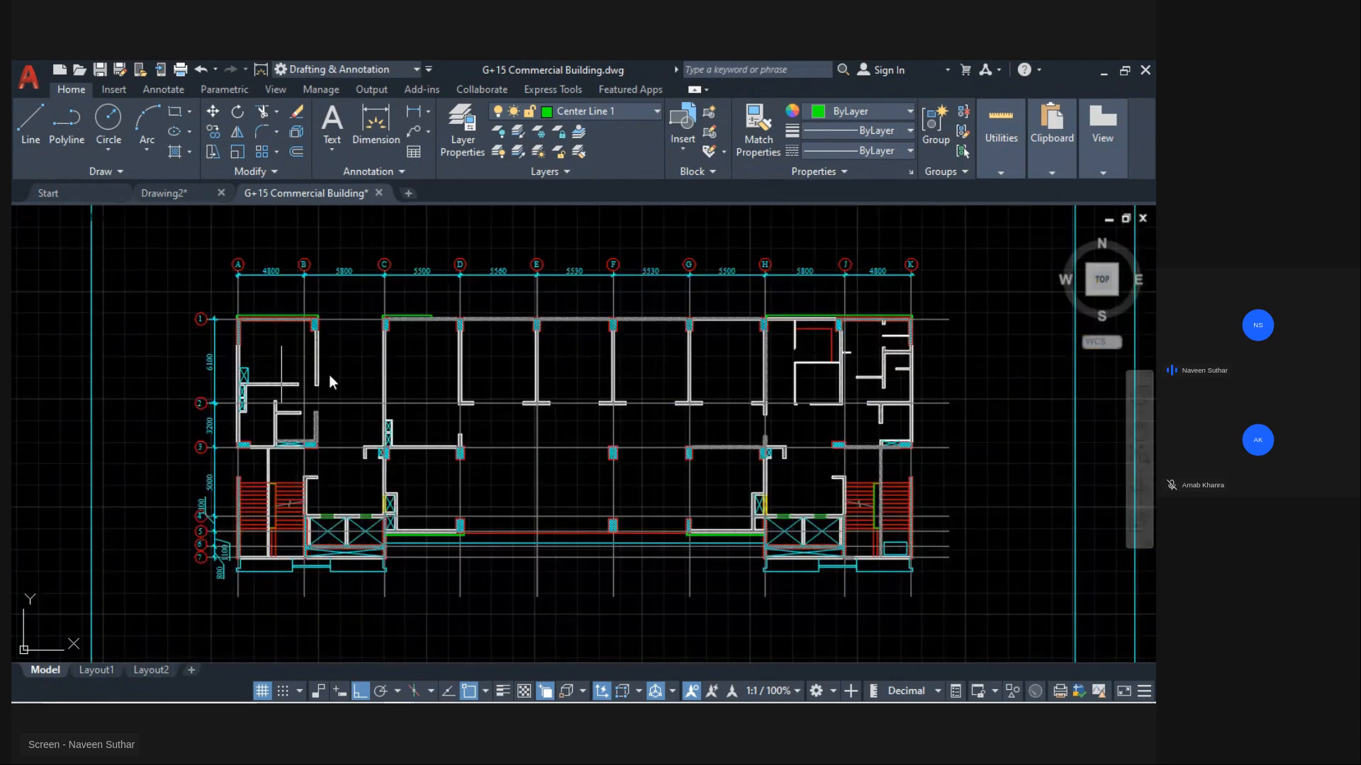
pyautogui.moveTo(669, 321); pyautogui.dragTo(273, 388, button='middle')
pyautogui.scroll(-6, 524, 323)
pyautogui.moveTo(543, 322); pyautogui.dragTo(396, 381, button='middle')
pyautogui.scroll(6, 396, 382)
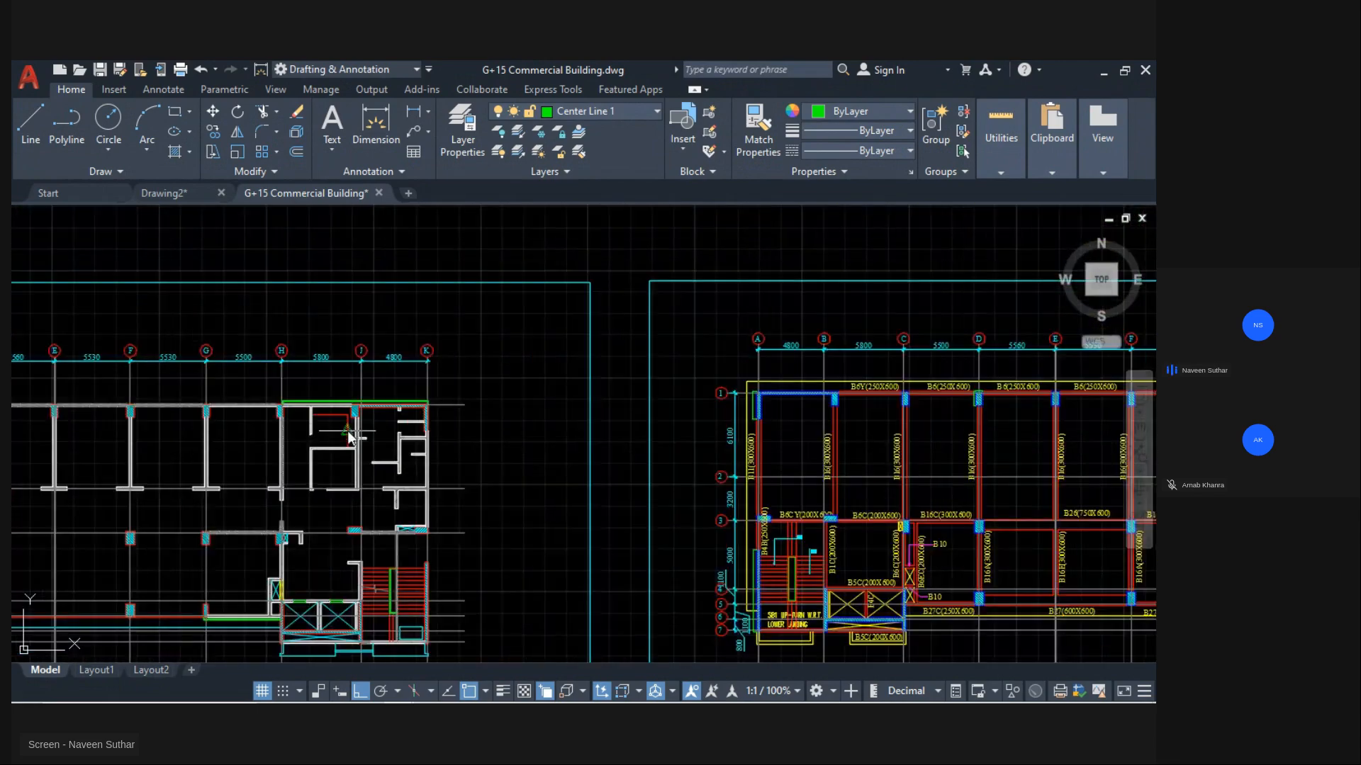
# Step: Open the other G+15 Commercial Building drawing from a student's folder inside the Course folder on drive E
pyautogui.moveTo(462, 691)
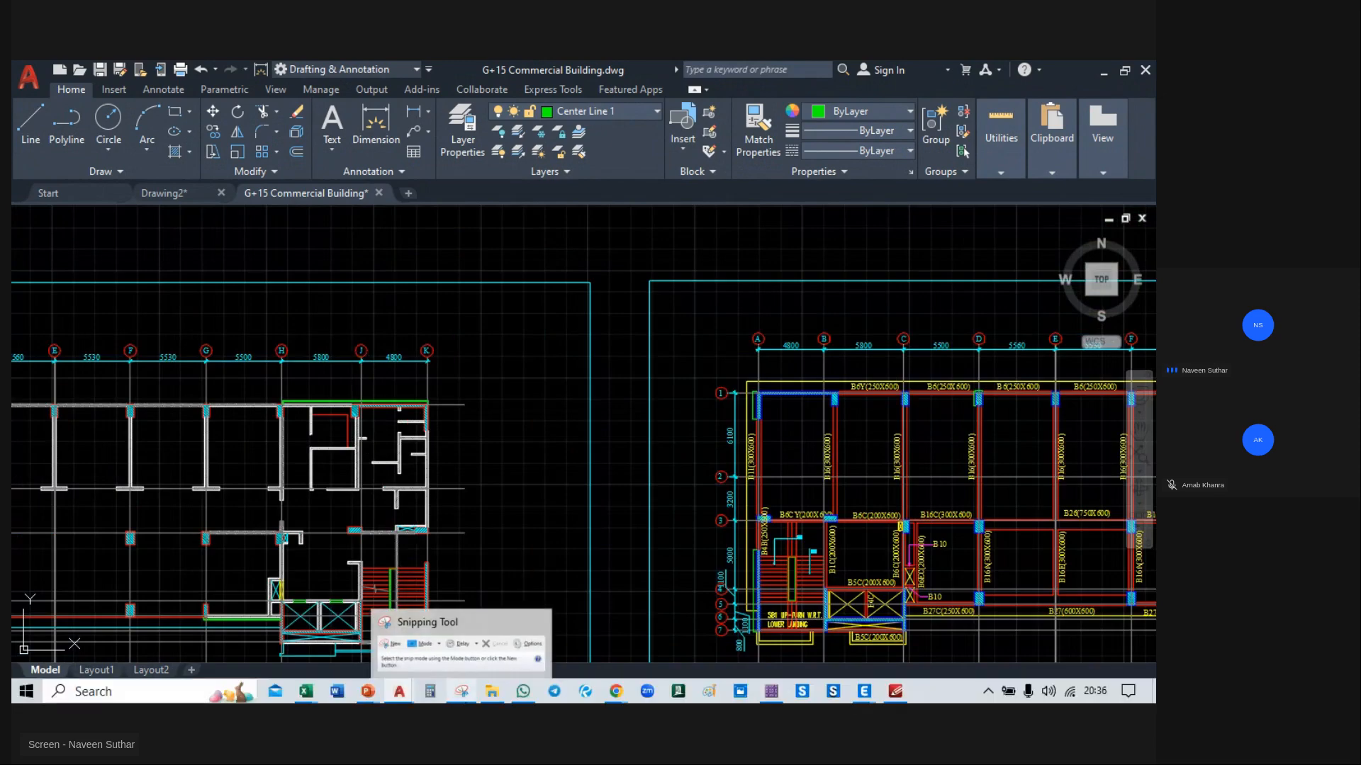
pyautogui.click(492, 635)
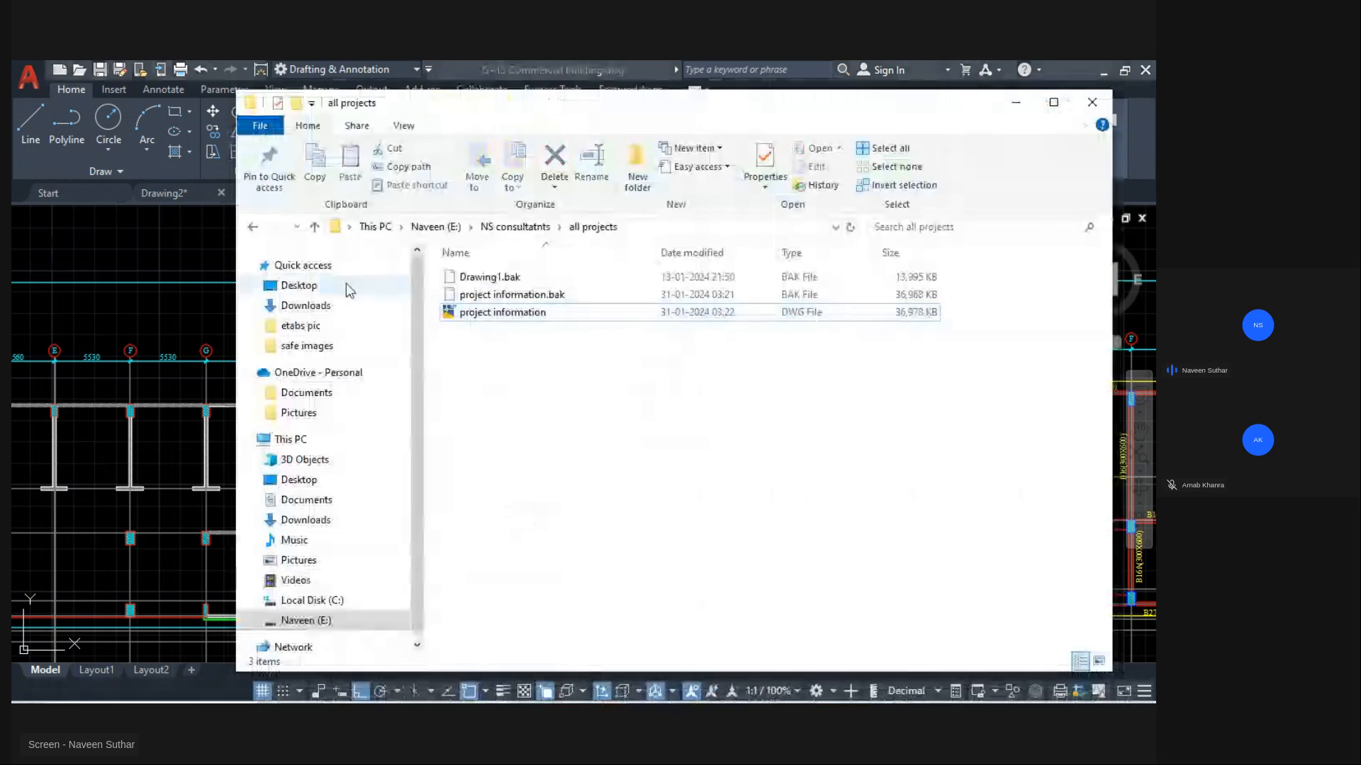
pyautogui.click(248, 227)
pyautogui.click(248, 227)
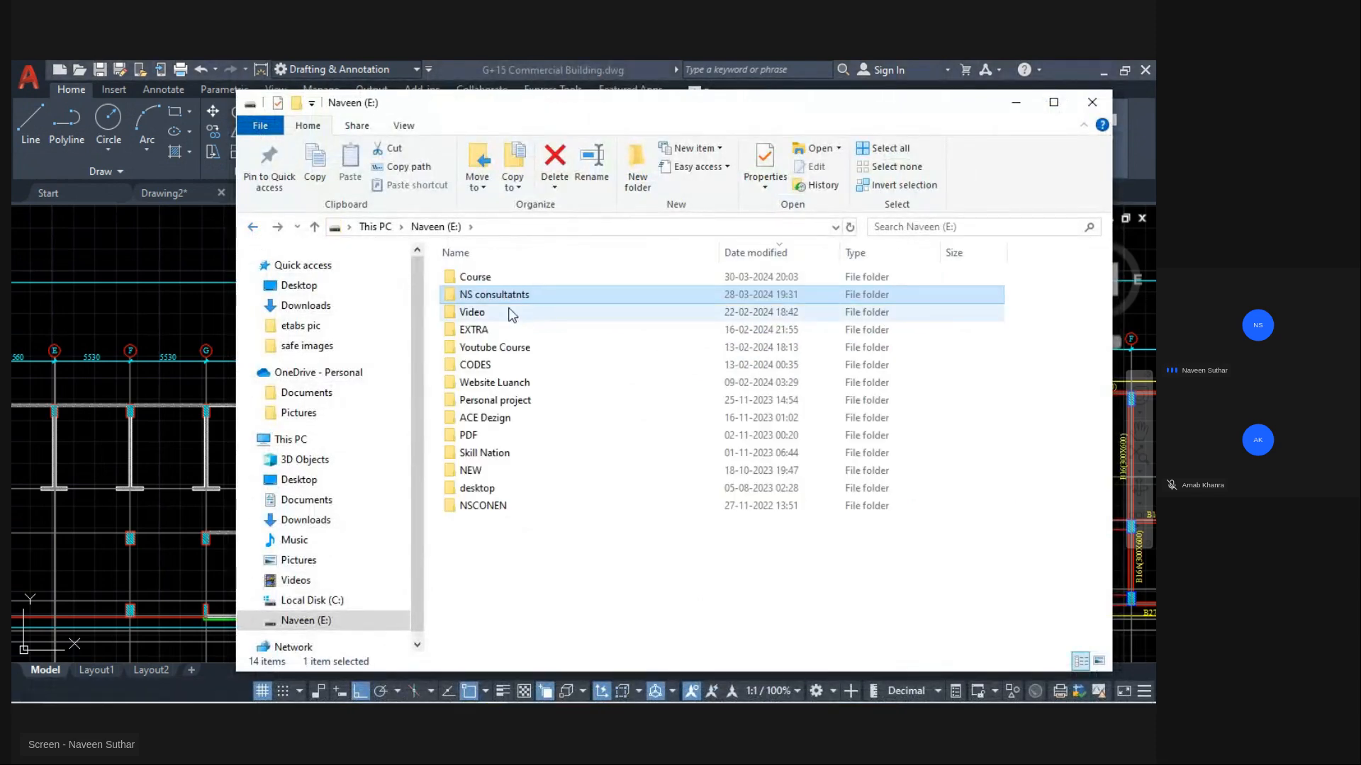
pyautogui.doubleClick(496, 277)
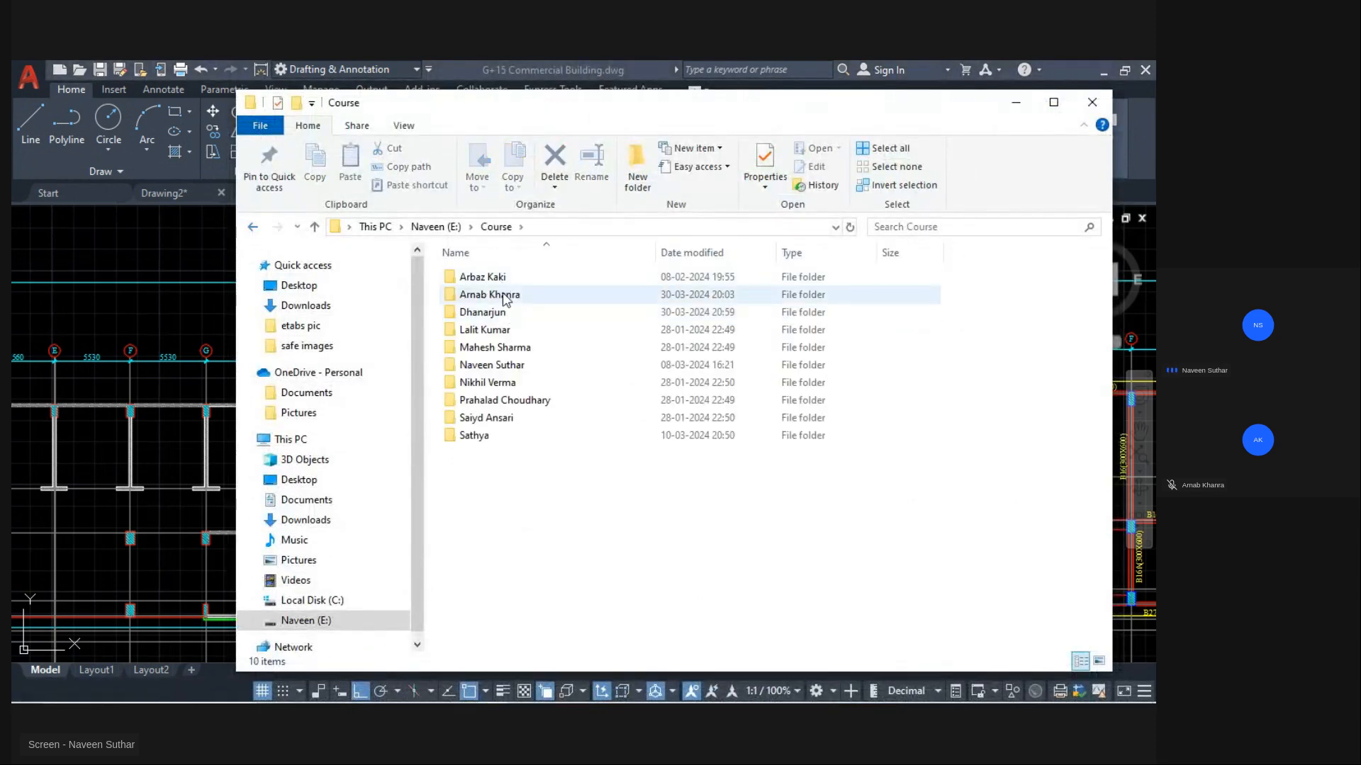
pyautogui.doubleClick(500, 313)
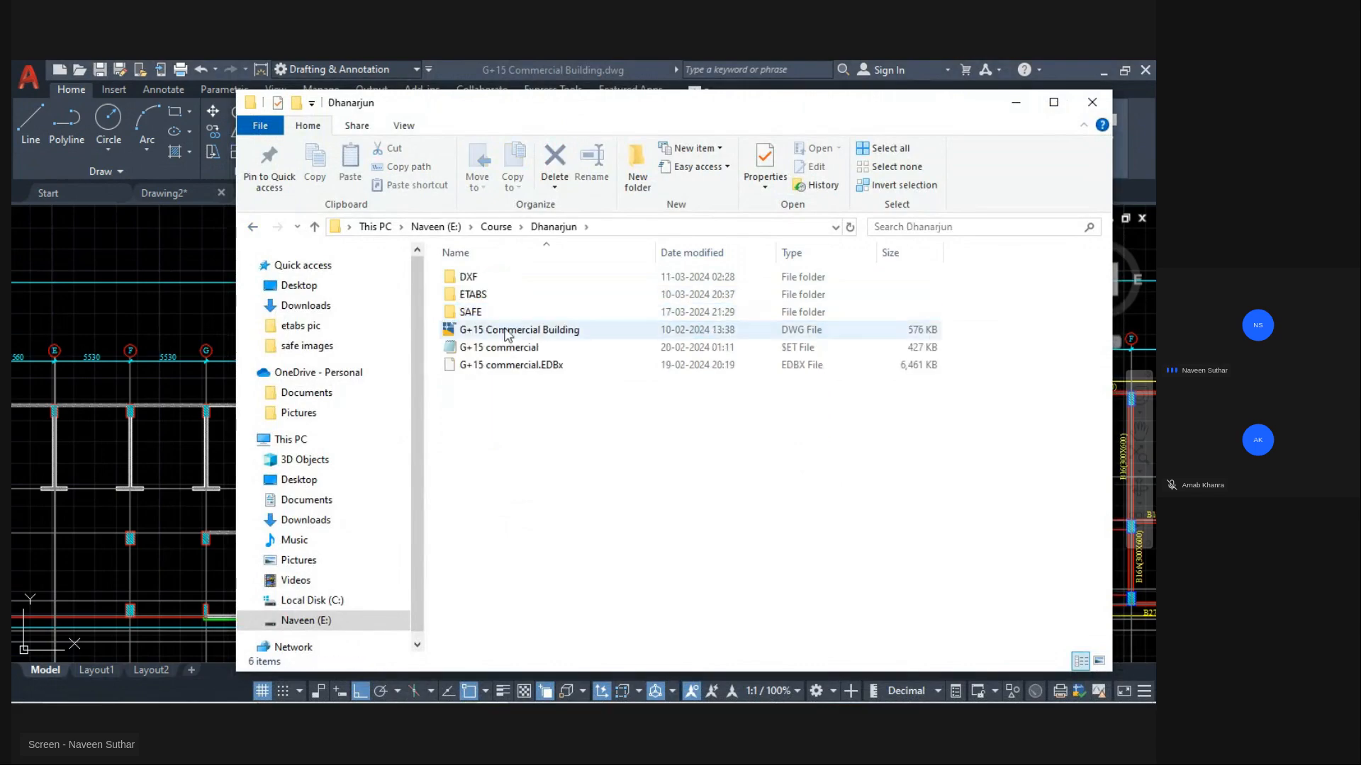
pyautogui.doubleClick(507, 330)
pyautogui.scroll(5, 504, 329)
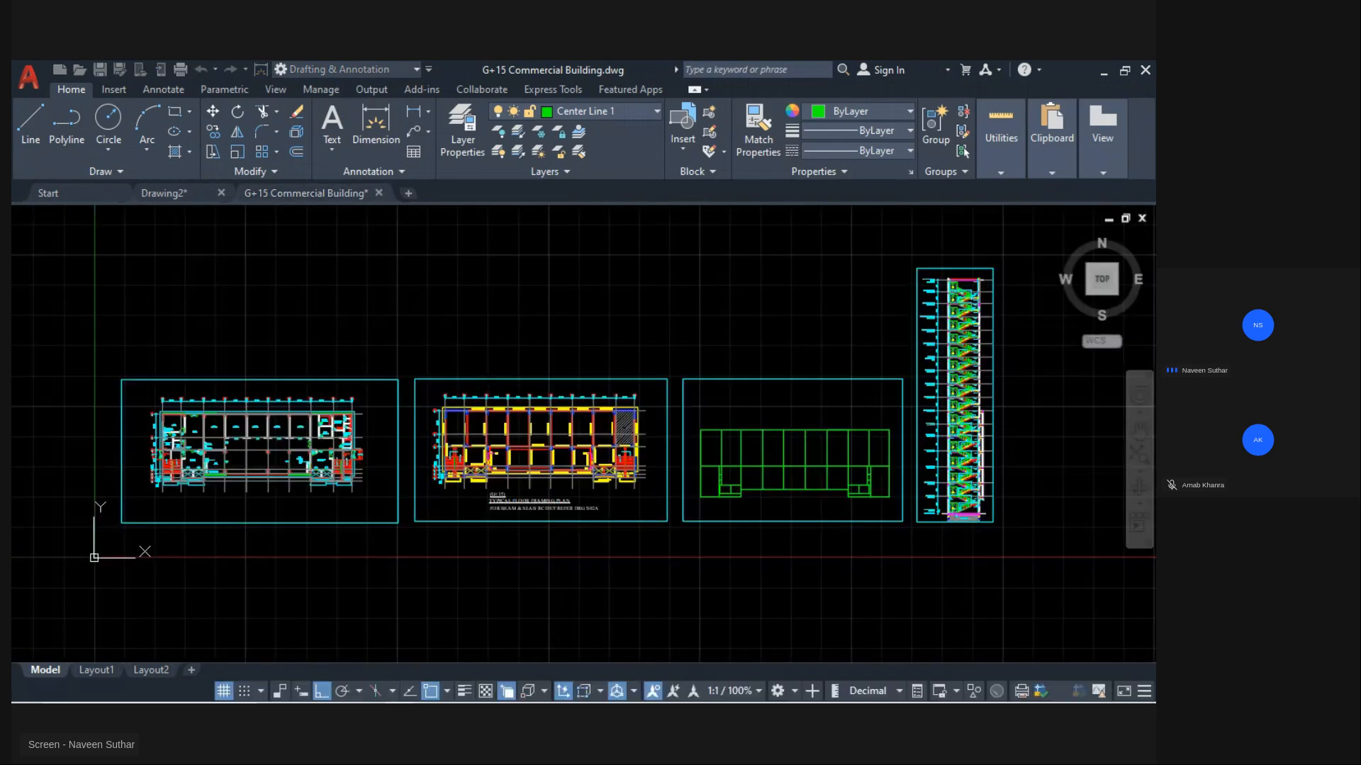
pyautogui.scroll(5, 349, 439)
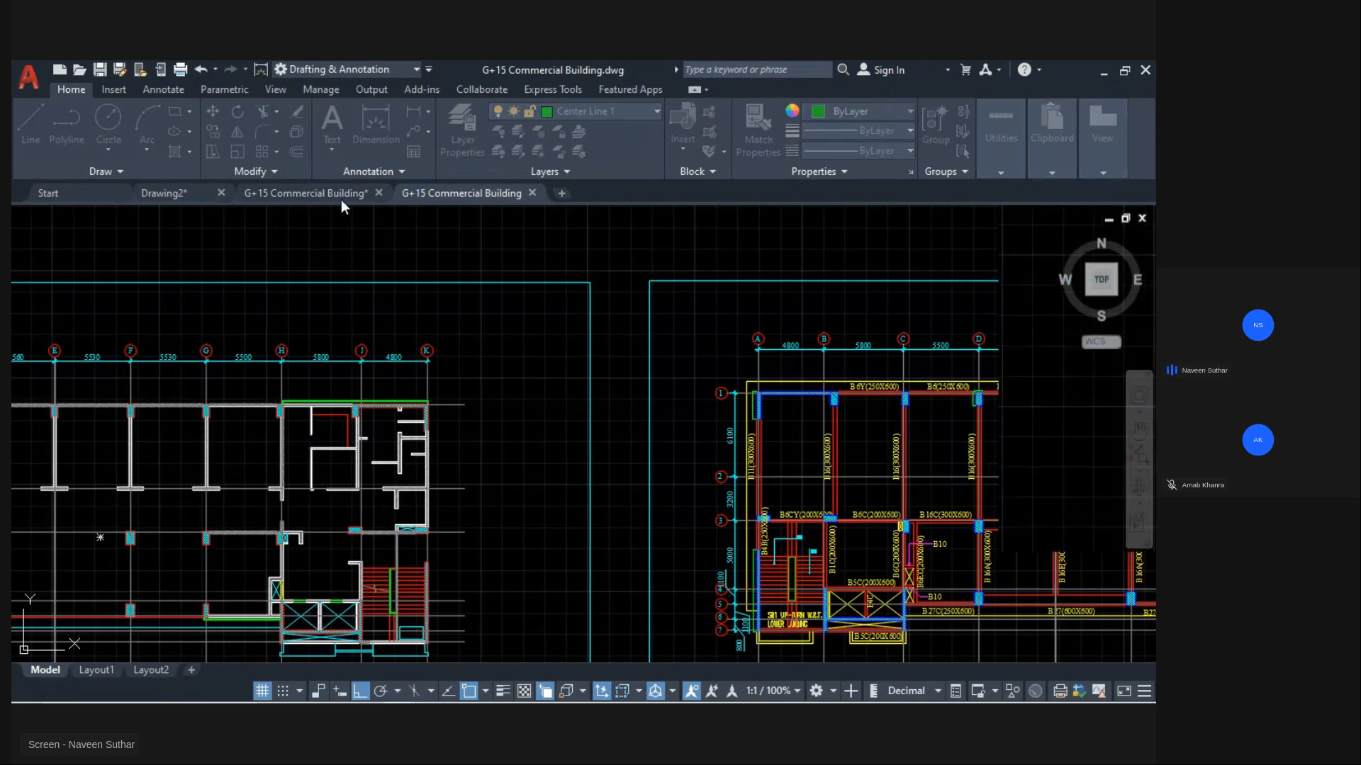
pyautogui.click(641, 423)
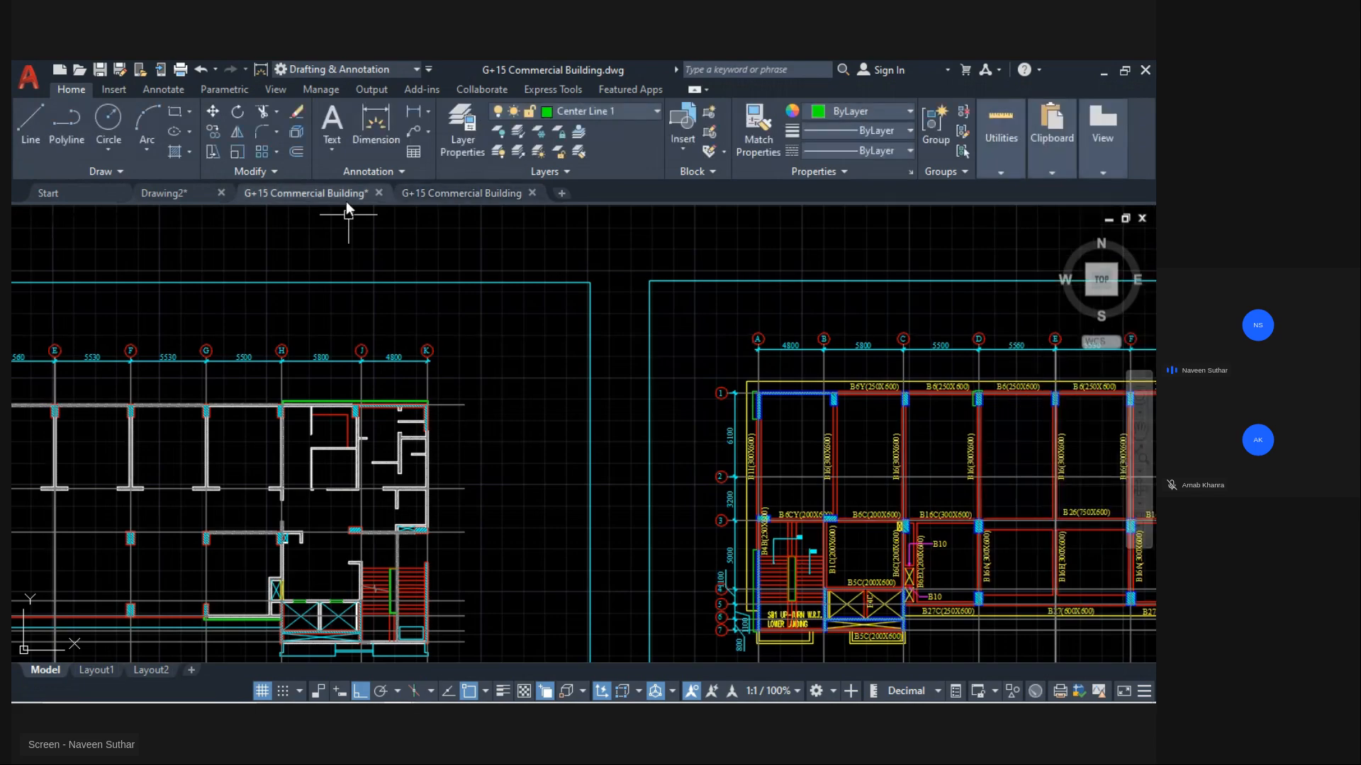
pyautogui.click(462, 194)
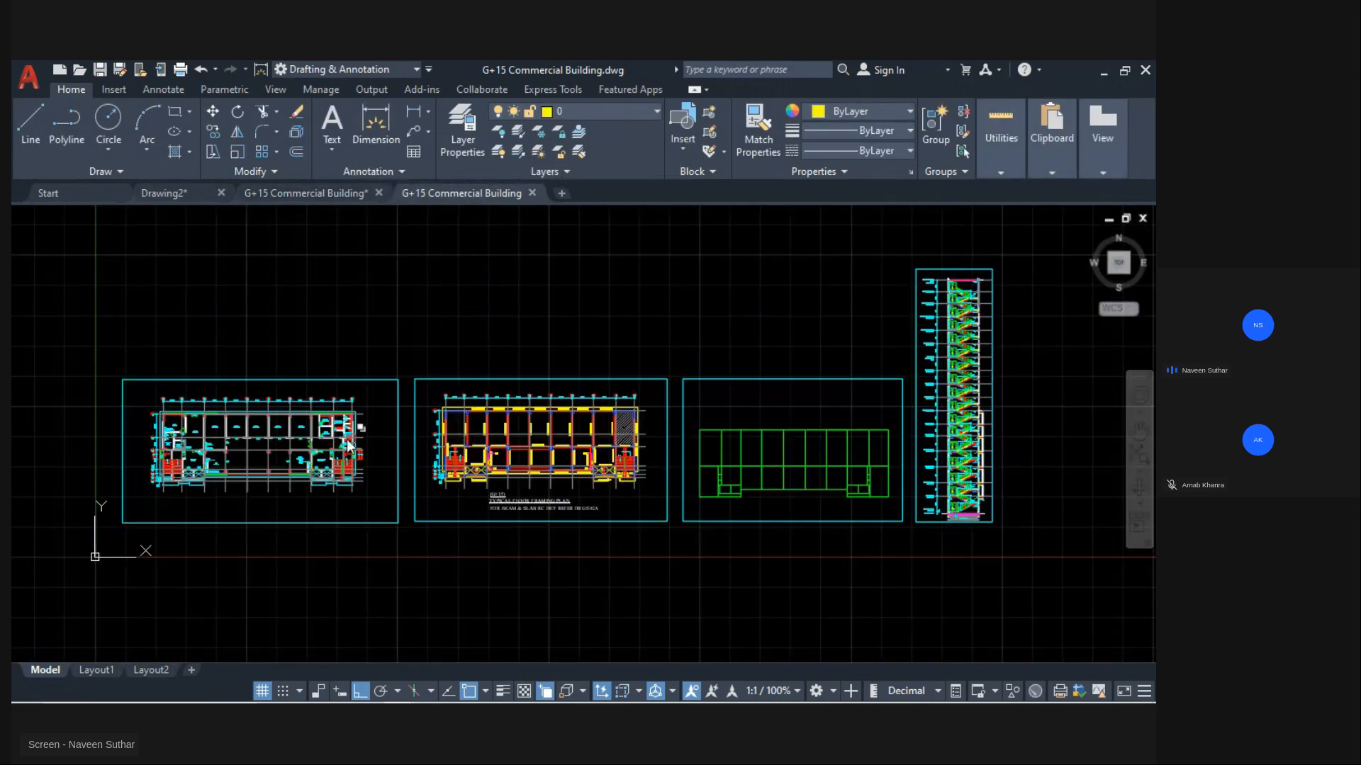
# Step: Examine the pantry, store and toilet rooms at the corner of the architectural floor plan
pyautogui.scroll(13, 320, 426)
pyautogui.scroll(-8, 255, 358)
pyautogui.scroll(4, 326, 287)
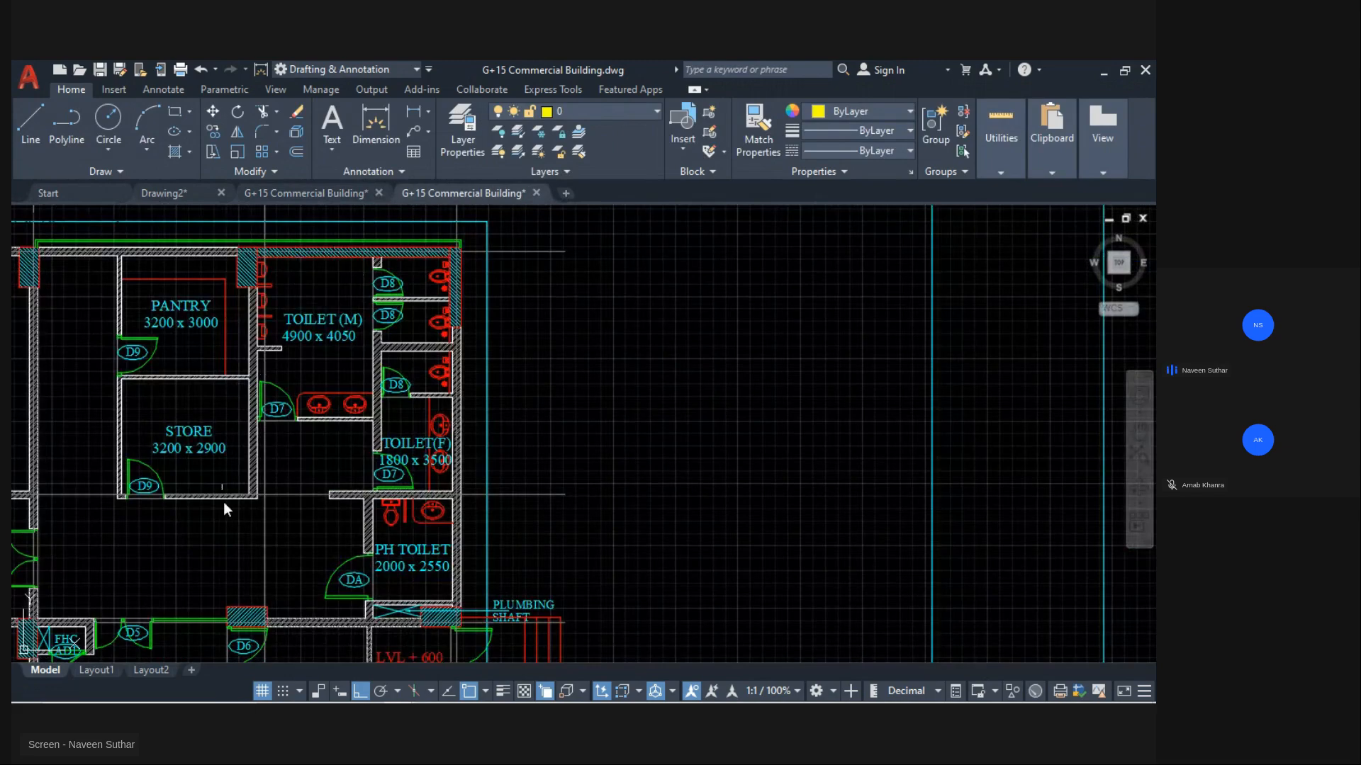
pyautogui.scroll(-7, 213, 287)
pyautogui.moveTo(815, 347); pyautogui.dragTo(117, 357, button='middle')
pyautogui.moveTo(1018, 363); pyautogui.dragTo(149, 373, button='middle')
pyautogui.scroll(-4, 601, 333)
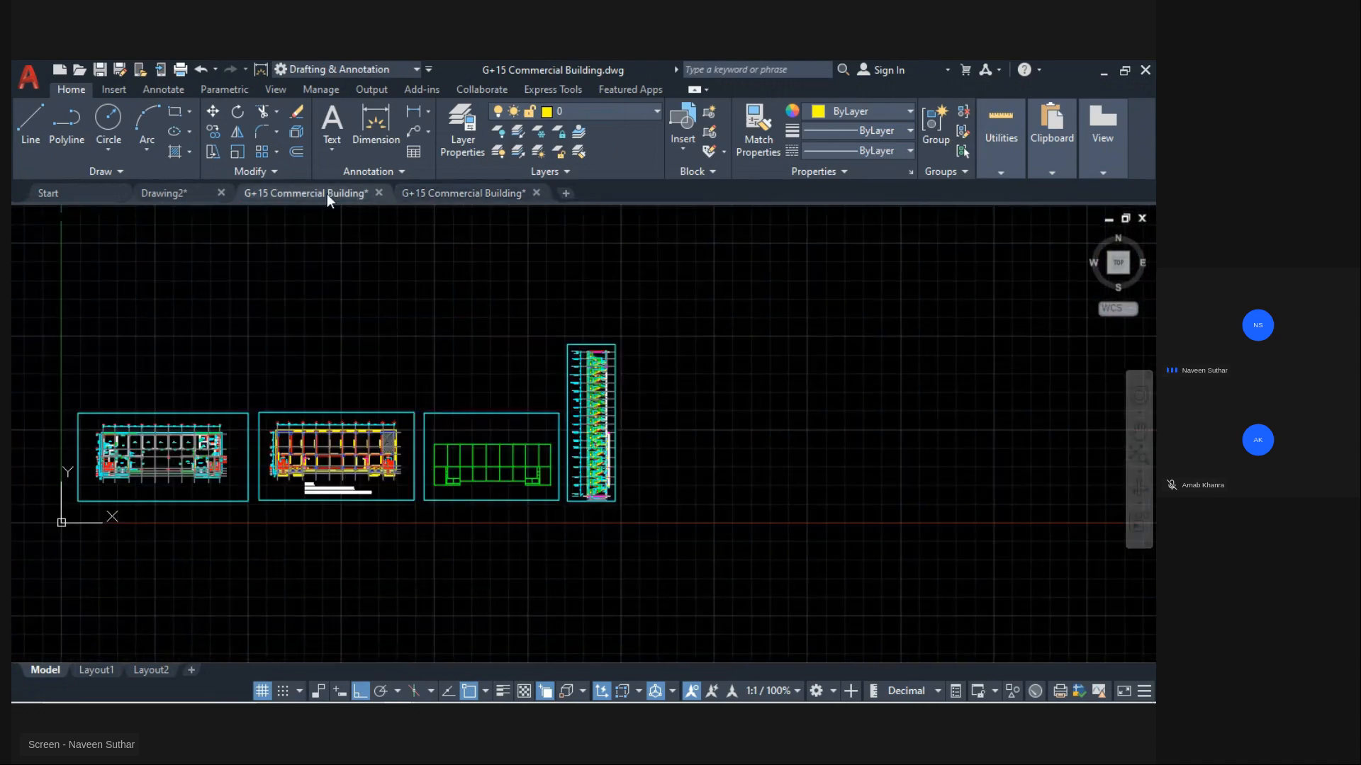
# Step: Return to the first G+15 Commercial Building drawing and examine the floors and basements in Section AA for a sunken slab
pyautogui.click(326, 193)
pyautogui.scroll(-5, 1003, 461)
pyautogui.moveTo(1049, 464); pyautogui.dragTo(286, 365, button='middle')
pyautogui.moveTo(766, 432); pyautogui.dragTo(205, 577, button='middle')
pyautogui.scroll(6, 476, 516)
pyautogui.moveTo(618, 353); pyautogui.dragTo(510, 611, button='middle')
pyautogui.moveTo(487, 436); pyautogui.dragTo(486, 652, button='middle')
pyautogui.moveTo(490, 220); pyautogui.dragTo(432, 627, button='middle')
pyautogui.moveTo(435, 324); pyautogui.dragTo(419, 556, button='middle')
pyautogui.scroll(-6, 422, 316)
pyautogui.moveTo(547, 522); pyautogui.dragTo(547, 245, button='middle')
pyautogui.scroll(6, 402, 441)
pyautogui.moveTo(402, 441); pyautogui.dragTo(417, 476, button='middle')
pyautogui.scroll(2, 416, 477)
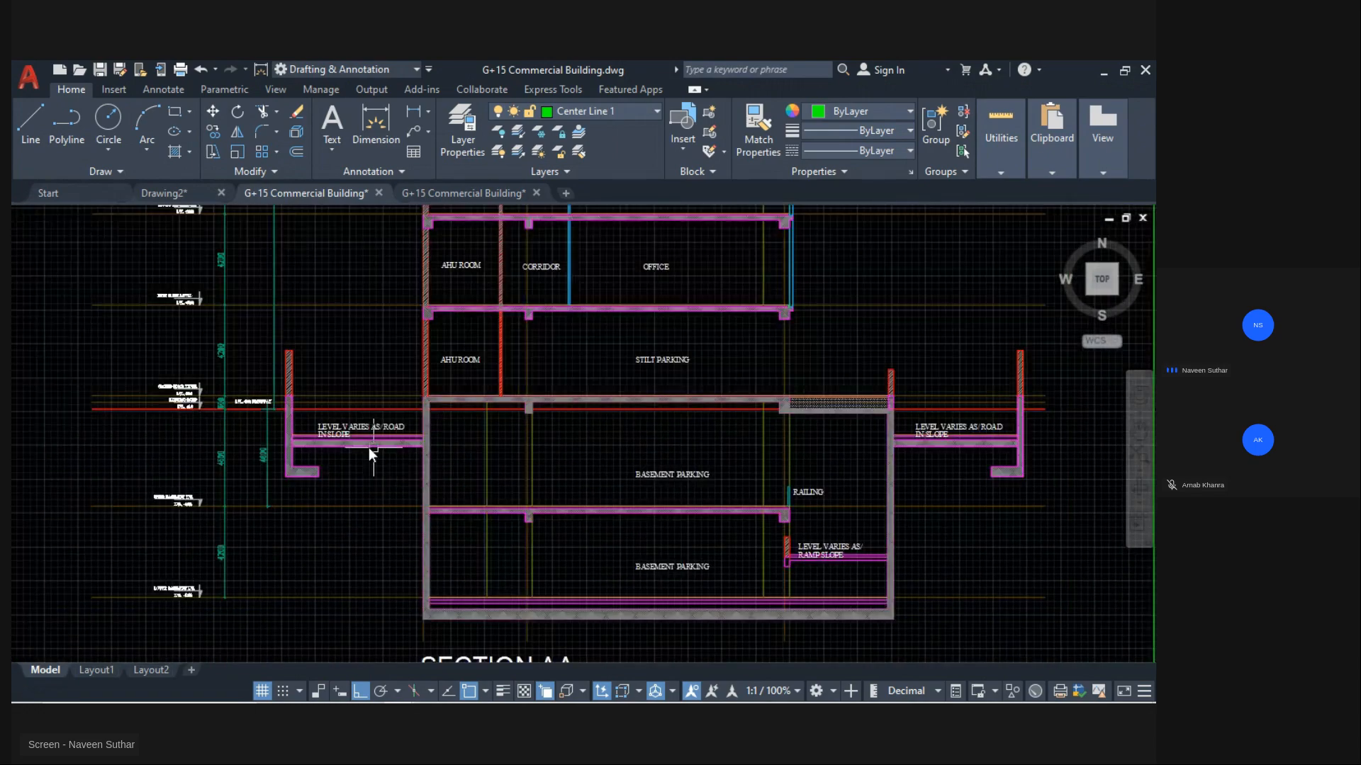
pyautogui.scroll(6, 368, 448)
pyautogui.scroll(-8, 369, 445)
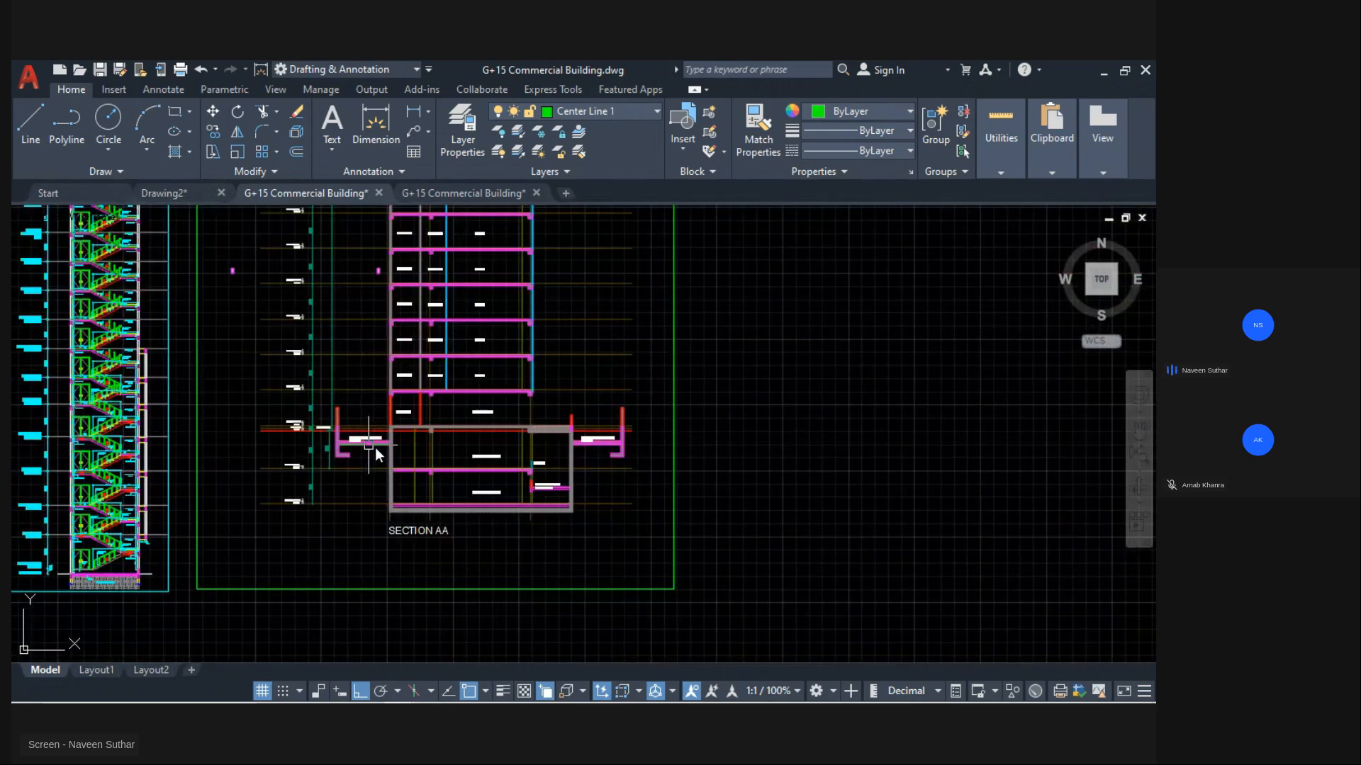
pyautogui.moveTo(494, 462); pyautogui.dragTo(995, 429, button='middle')
pyautogui.scroll(-3, 843, 482)
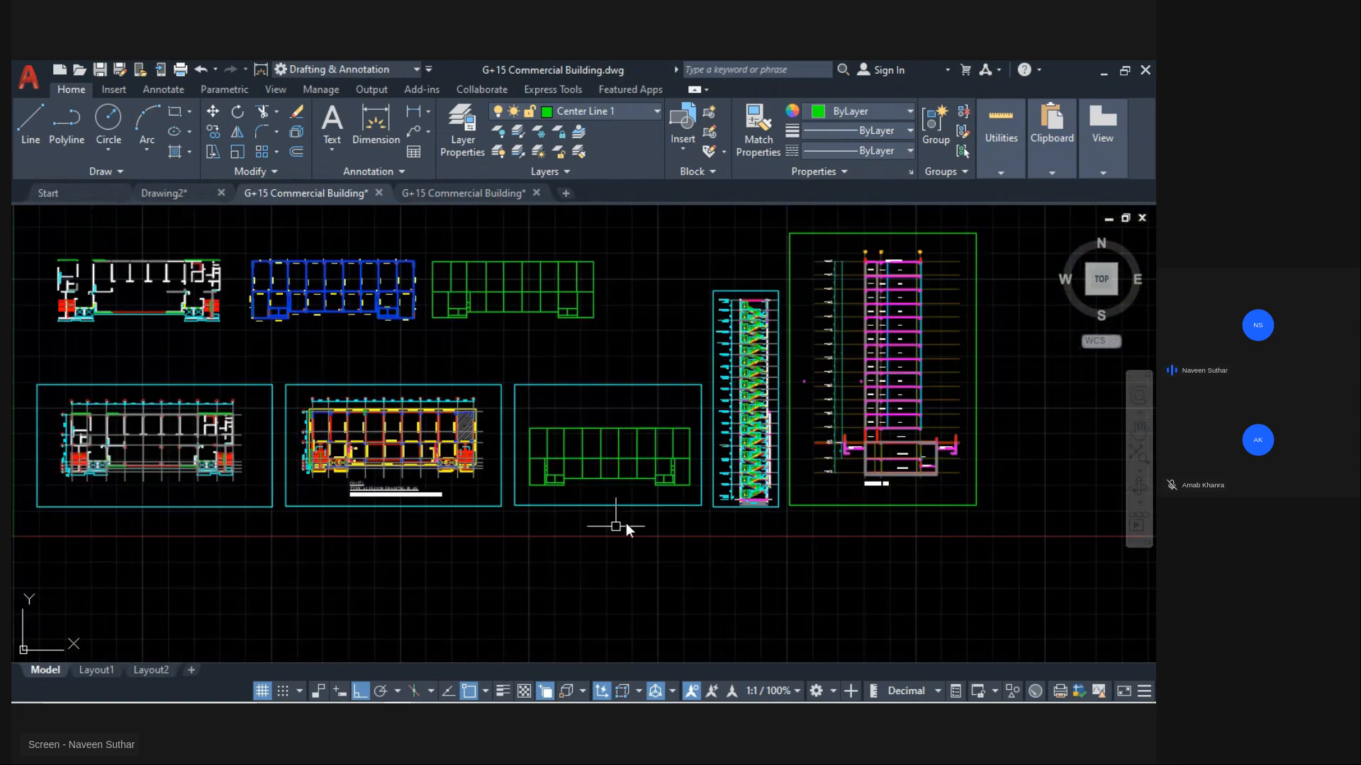
# Step: Open the project information drawing from the NS consultants "all projects" folder, temporarily converting its dense hatch patterns into solid hatches
pyautogui.moveTo(410, 701)
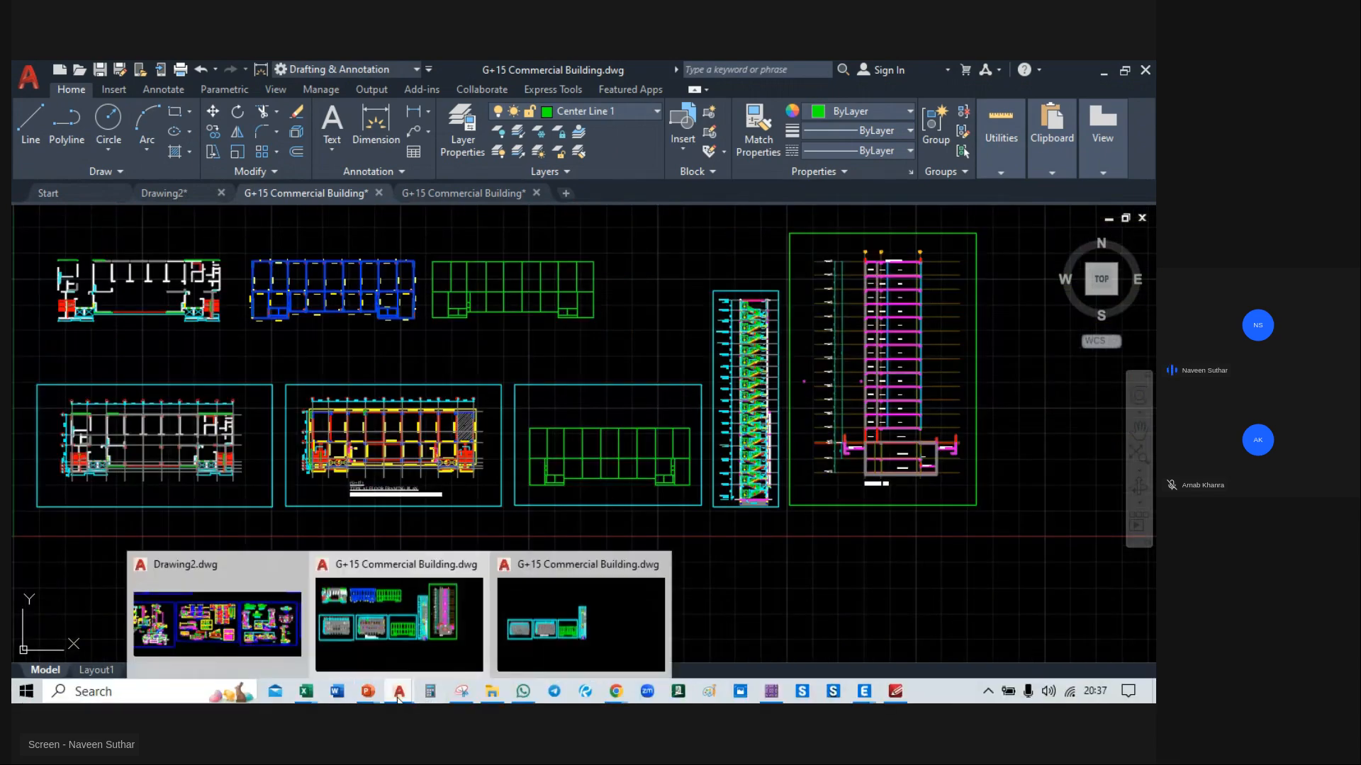
pyautogui.click(491, 691)
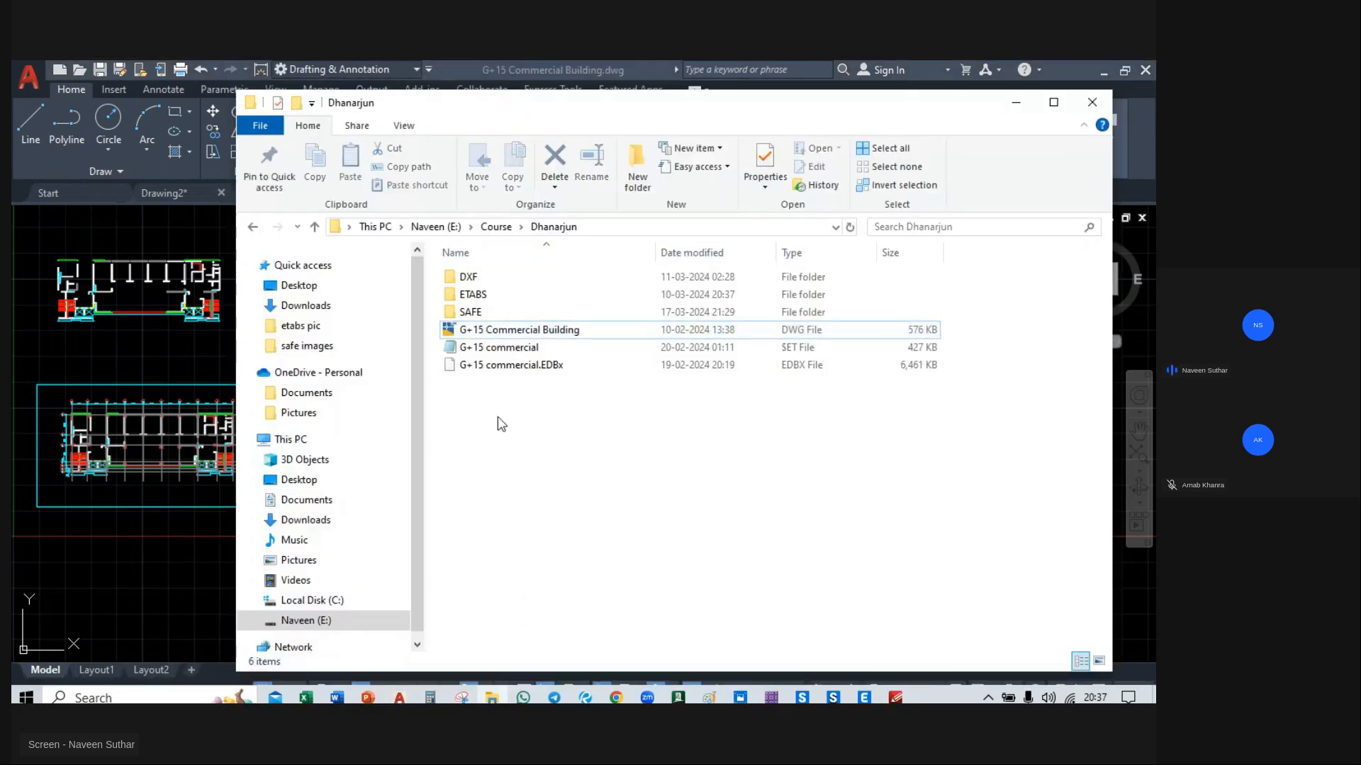
pyautogui.click(314, 226)
pyautogui.click(314, 227)
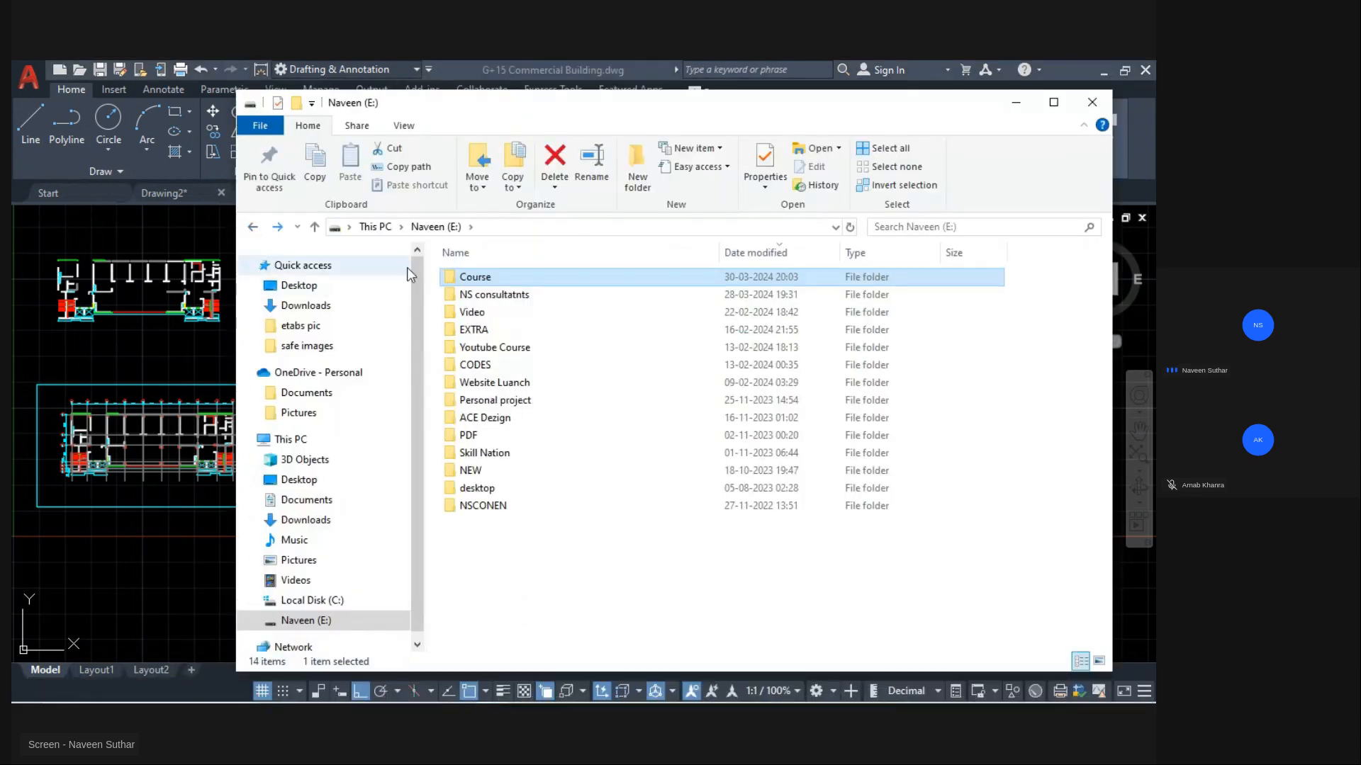
pyautogui.doubleClick(551, 296)
pyautogui.doubleClick(501, 277)
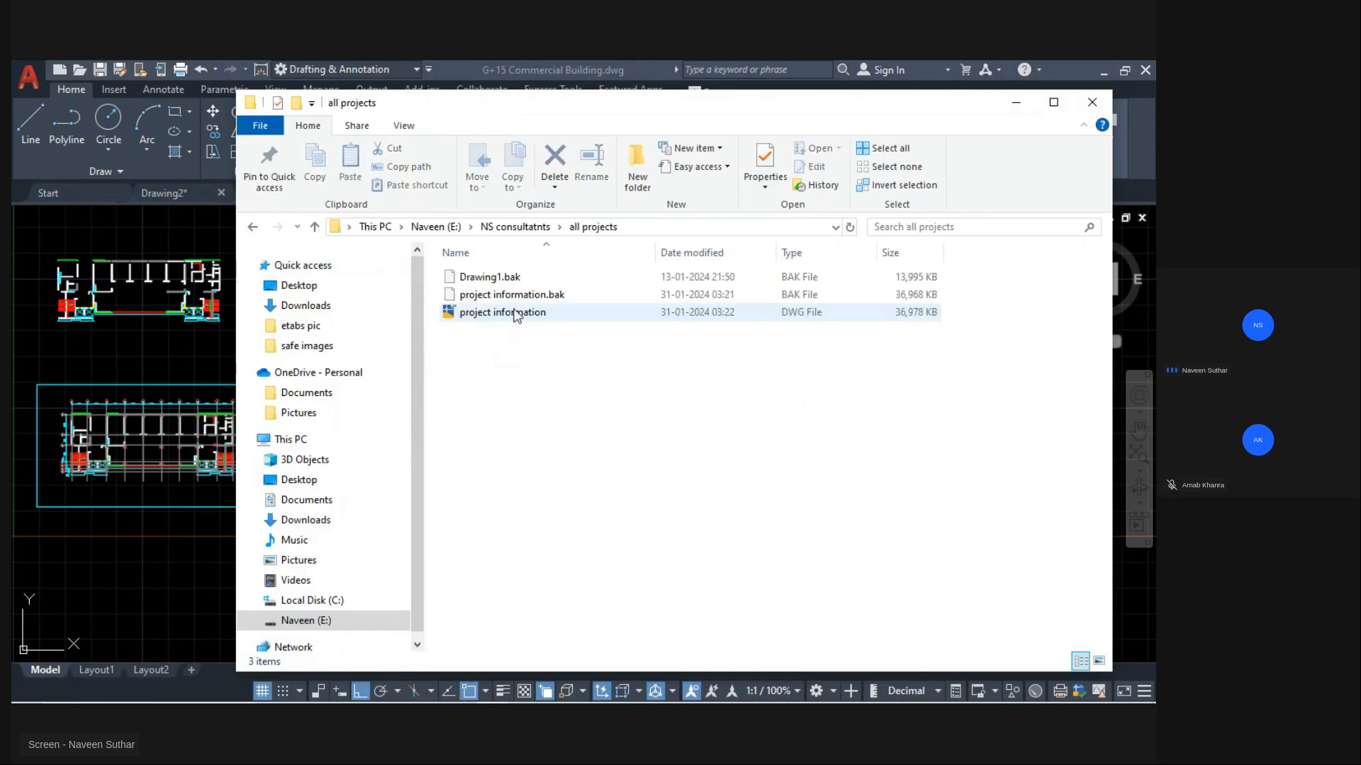
pyautogui.doubleClick(515, 313)
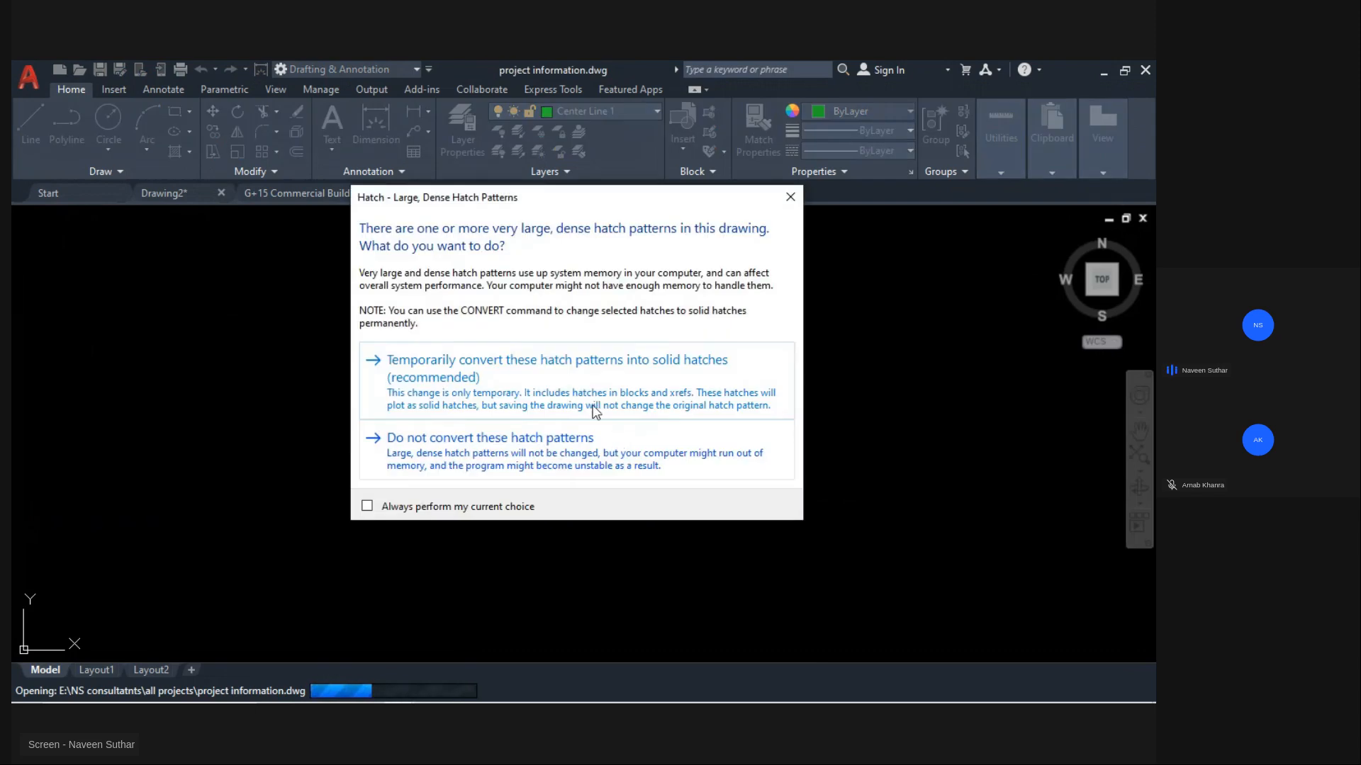
pyautogui.click(538, 357)
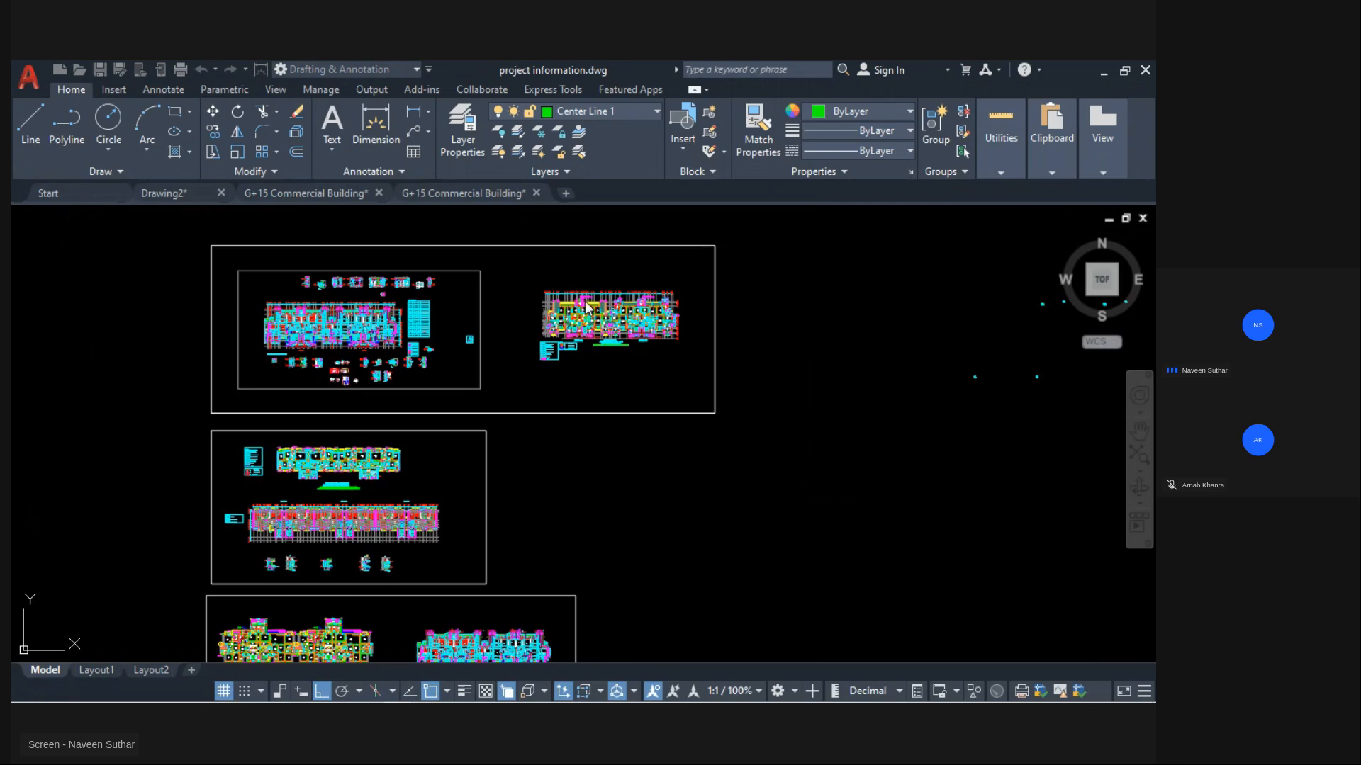
# Step: Search the collected project drawings for a tall building's section views
pyautogui.scroll(-4, 661, 457)
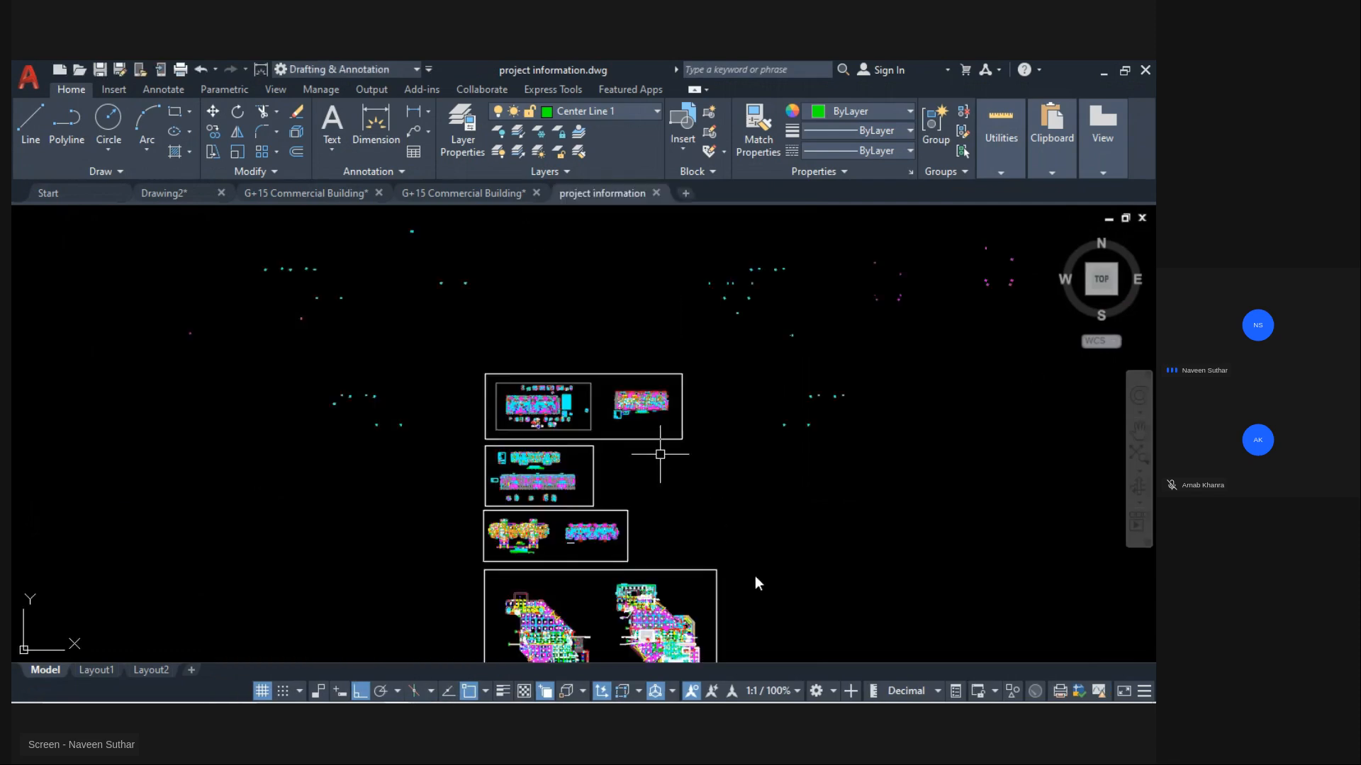
pyautogui.moveTo(608, 285); pyautogui.dragTo(607, 213, button='middle')
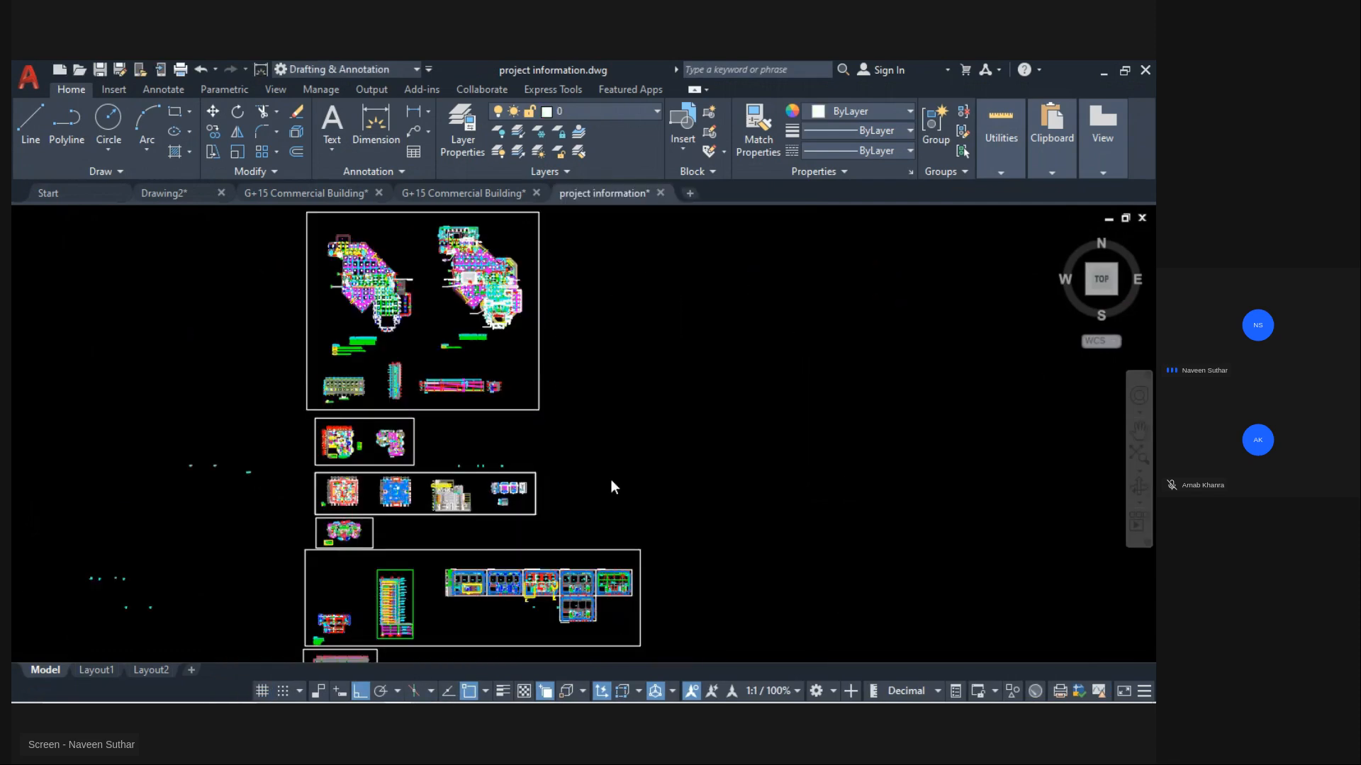
pyautogui.scroll(-4, 611, 481)
pyautogui.moveTo(667, 588); pyautogui.dragTo(607, 205, button='middle')
pyautogui.moveTo(550, 484); pyautogui.dragTo(521, 216, button='middle')
pyautogui.scroll(2, 431, 258)
pyautogui.moveTo(423, 235); pyautogui.dragTo(517, 509, button='middle')
pyautogui.scroll(5, 501, 453)
pyautogui.moveTo(418, 331); pyautogui.dragTo(568, 646, button='middle')
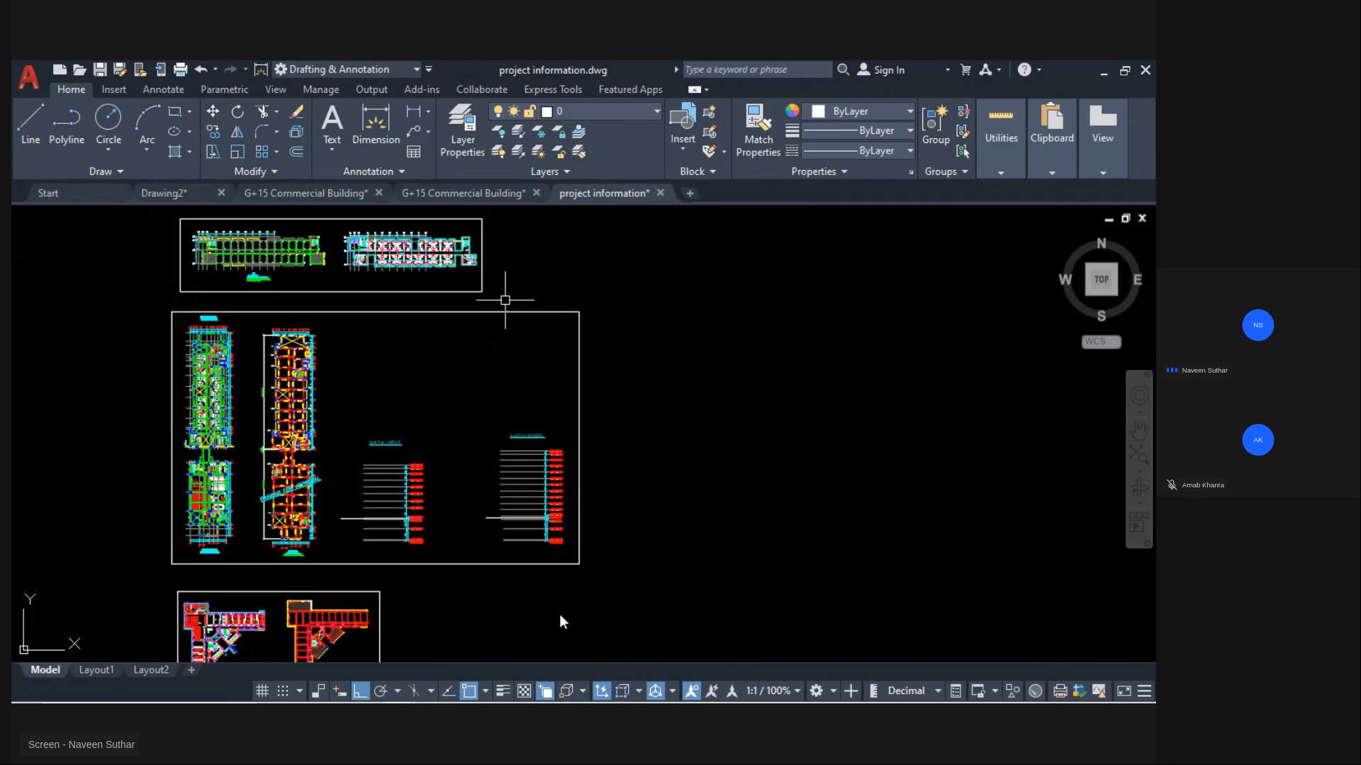
pyautogui.moveTo(506, 298); pyautogui.dragTo(563, 635, button='middle')
pyautogui.scroll(8, 495, 482)
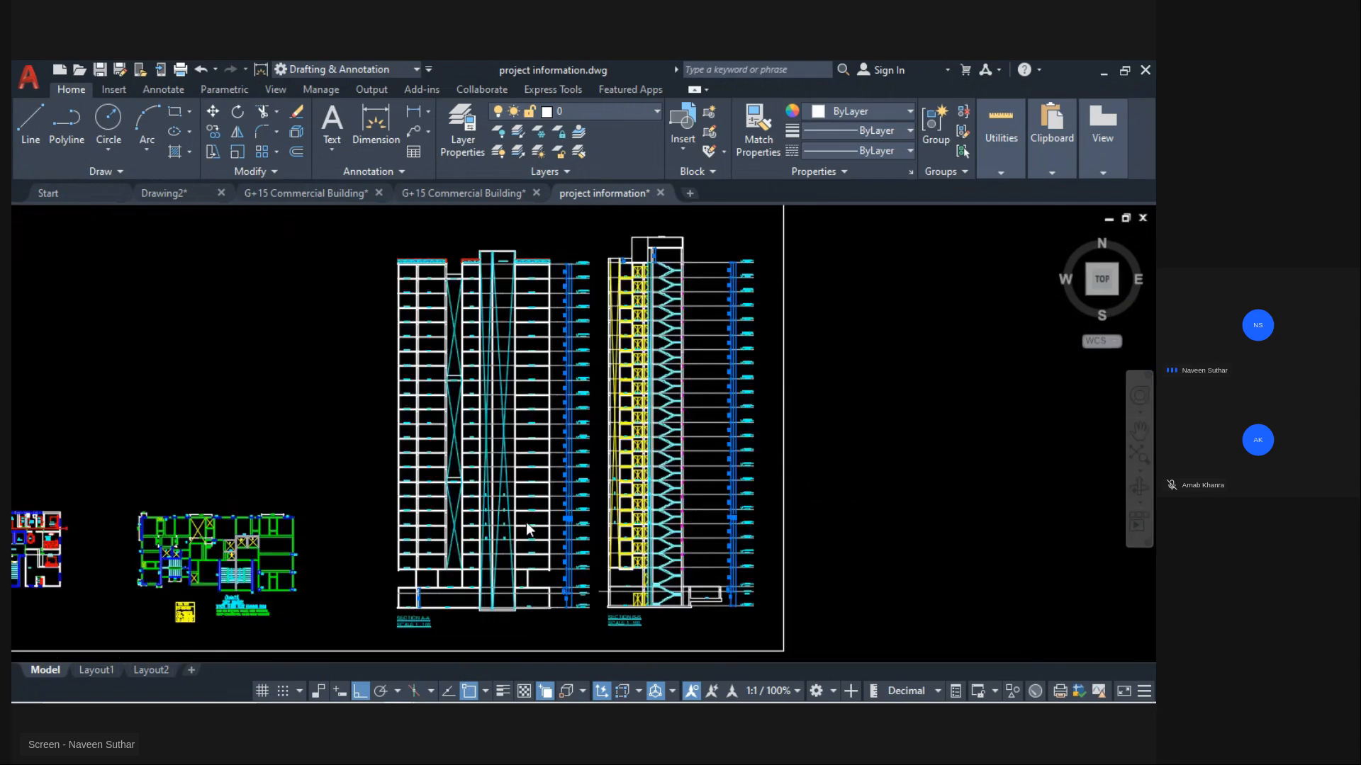
# Step: Dimension the depth of the hatched filling in the sunken slab beneath a toilet in the building section
pyautogui.scroll(-2, 519, 525)
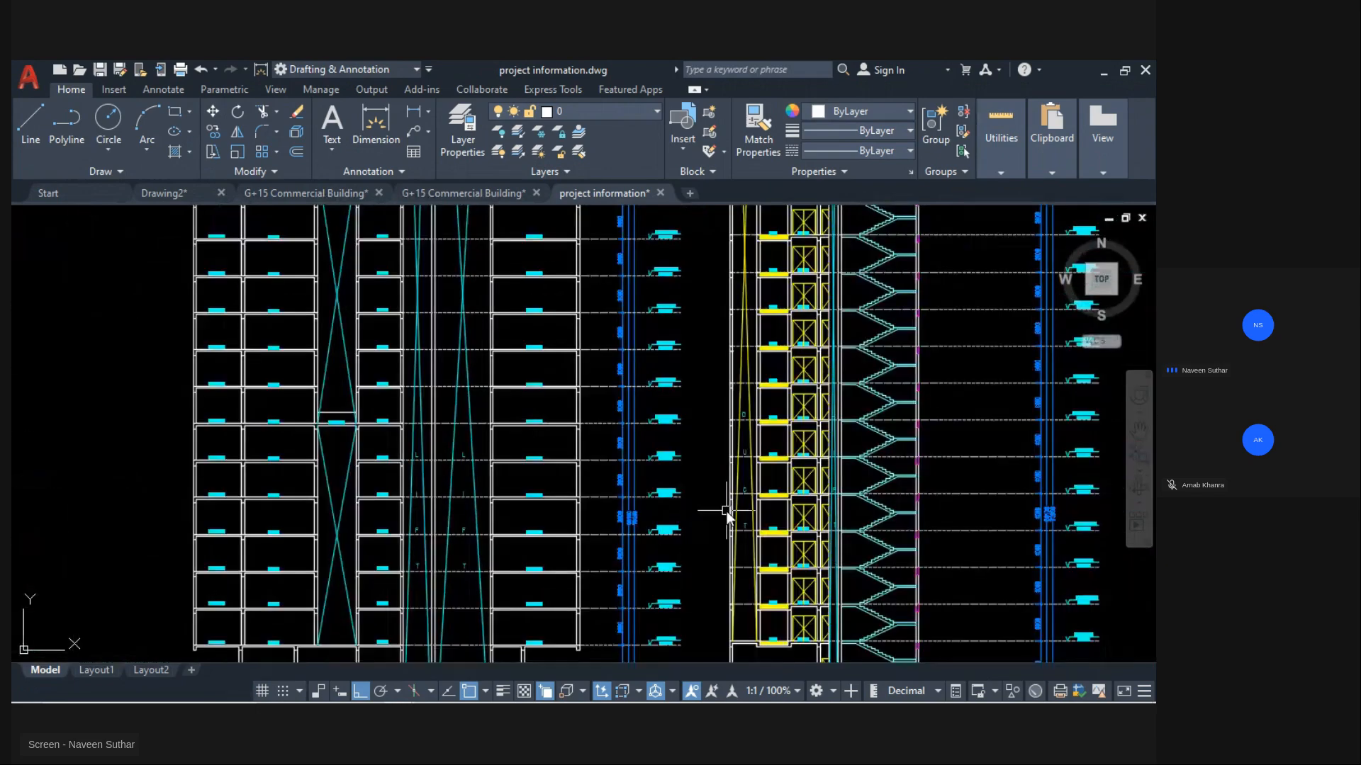
pyautogui.moveTo(802, 495); pyautogui.dragTo(577, 271, button='middle')
pyautogui.scroll(8, 540, 439)
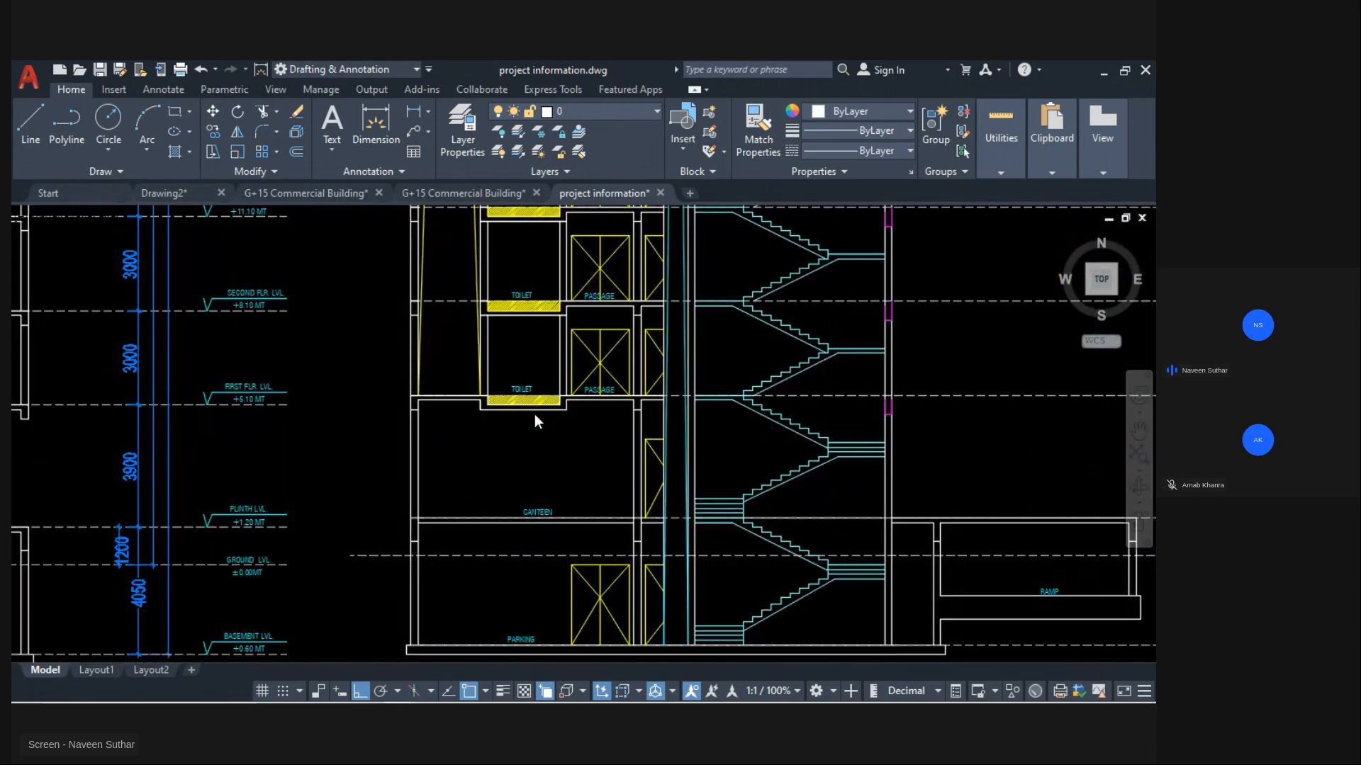
pyautogui.moveTo(489, 328)
pyautogui.mouseDown(button='middle')
pyautogui.moveTo(489, 174)
pyautogui.moveTo(470, 386)
pyautogui.mouseUp(button='middle')
pyautogui.scroll(2, 429, 408)
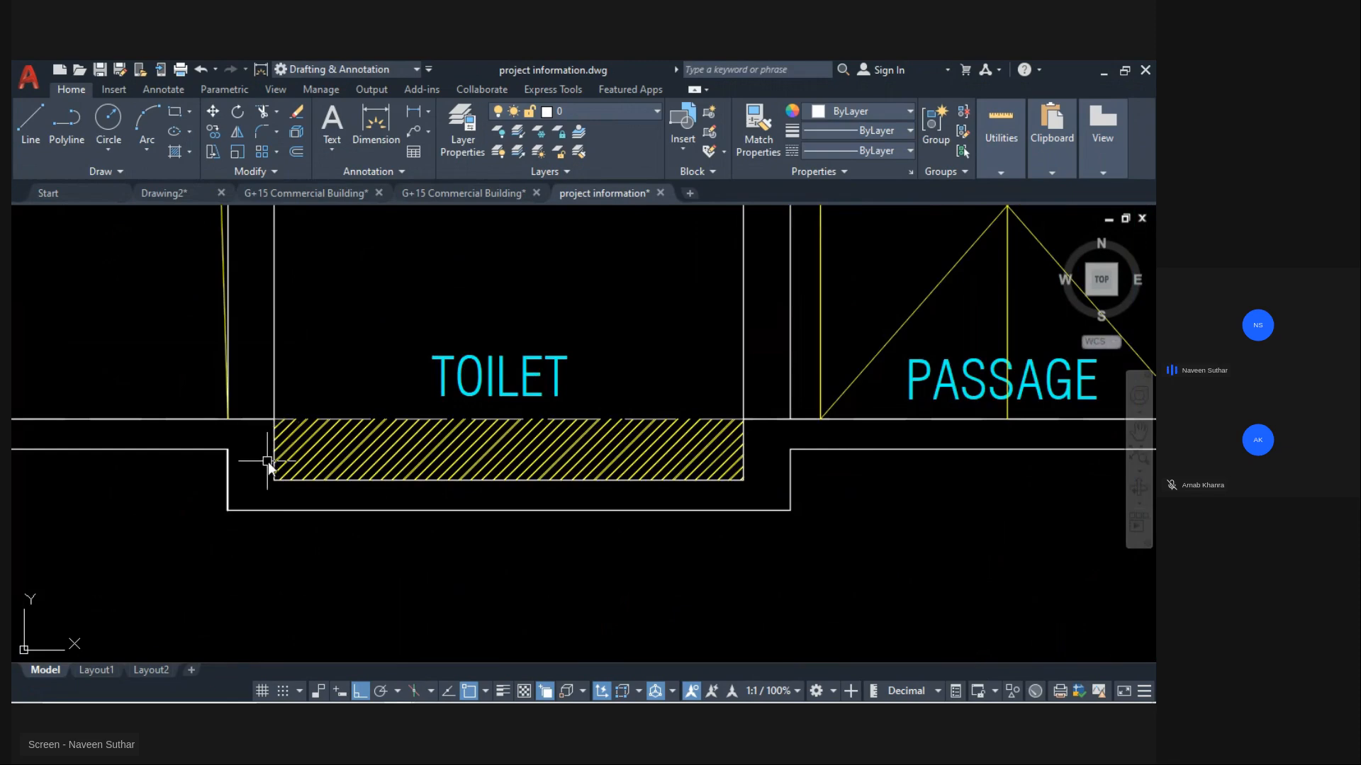
pyautogui.scroll(4, 267, 461)
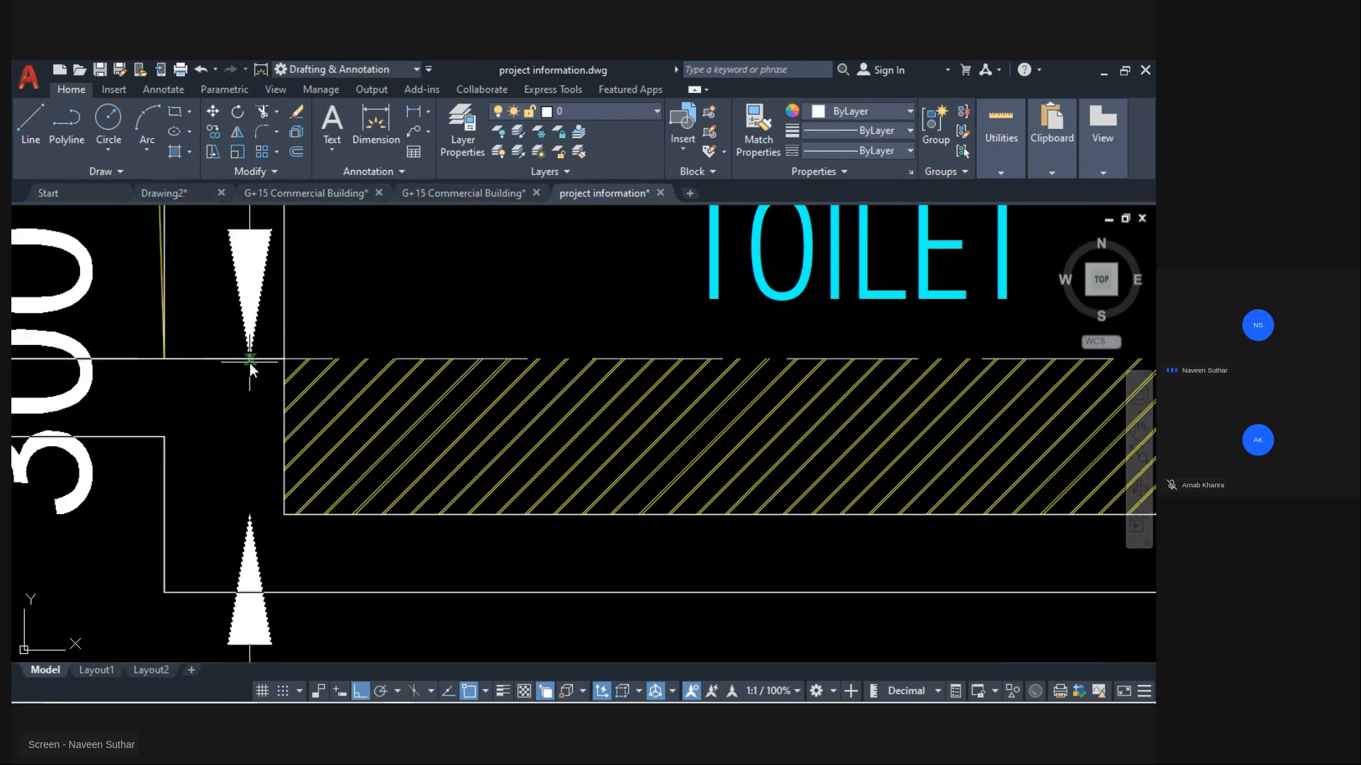
pyautogui.scroll(-2, 318, 377)
pyautogui.scroll(-2, 318, 377)
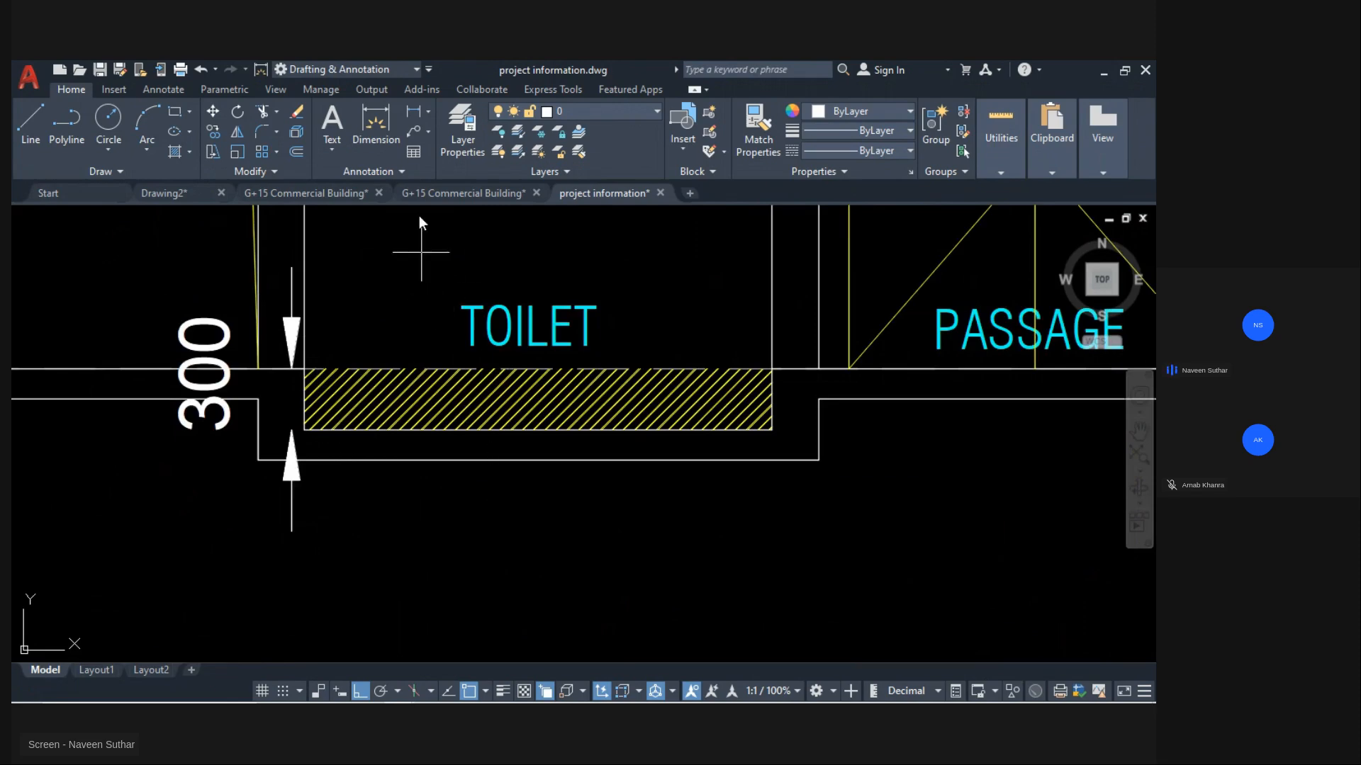
# Step: Return to the first G+15 Commercial Building drawing and examine the hatched corner bay above the staircase in the framing plan
pyautogui.click(339, 193)
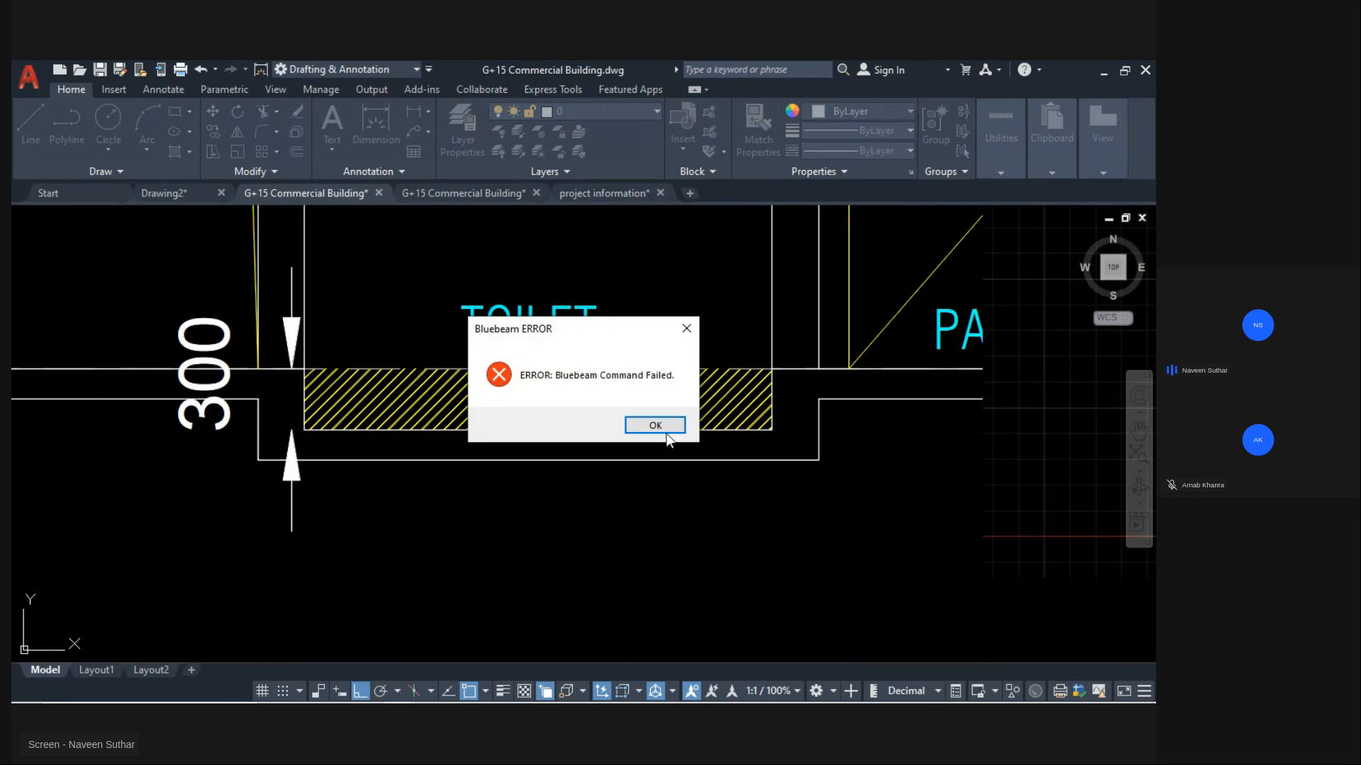
pyautogui.click(661, 428)
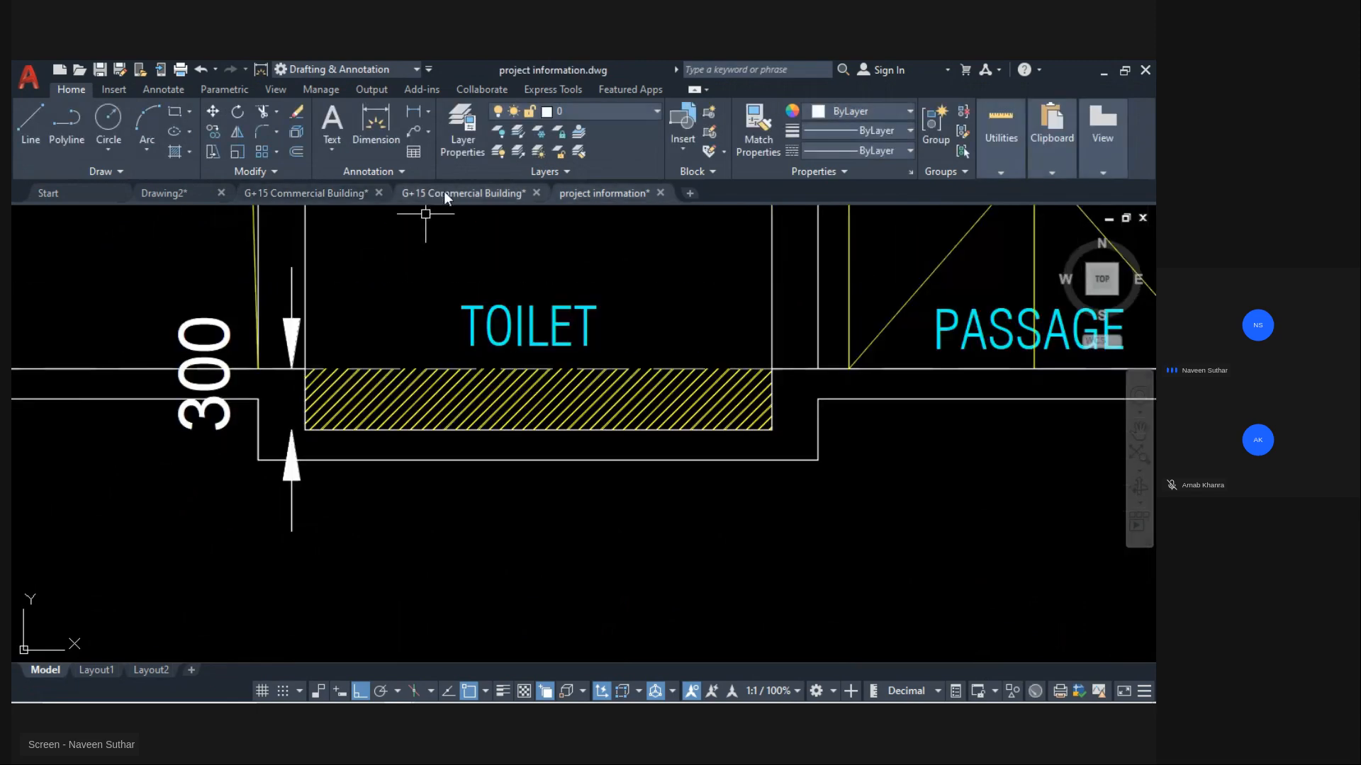
pyautogui.scroll(-4, 395, 449)
pyautogui.click(338, 189)
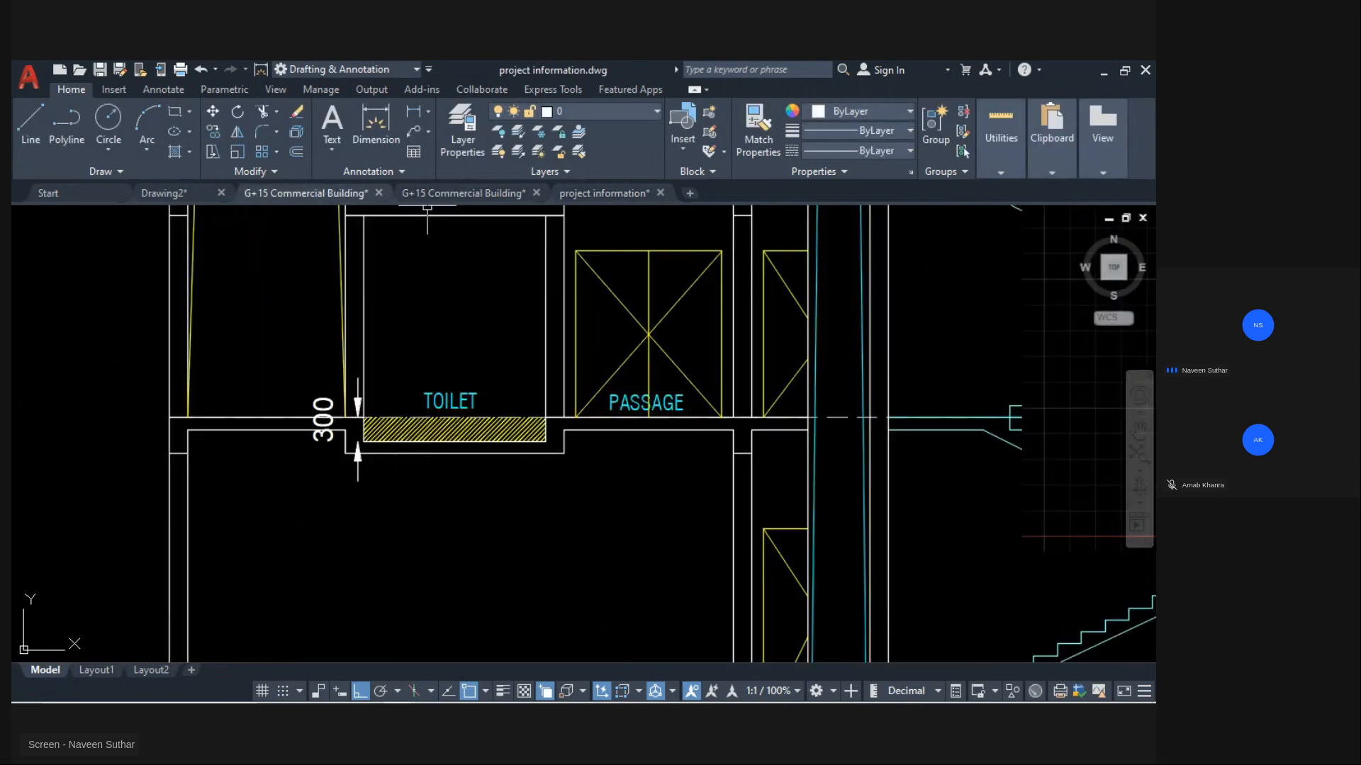
pyautogui.moveTo(607, 380)
pyautogui.mouseDown(button='middle')
pyautogui.moveTo(741, 477)
pyautogui.moveTo(590, 390)
pyautogui.mouseUp(button='middle')
pyautogui.scroll(6, 489, 447)
pyautogui.moveTo(367, 497); pyautogui.dragTo(536, 433, button='middle')
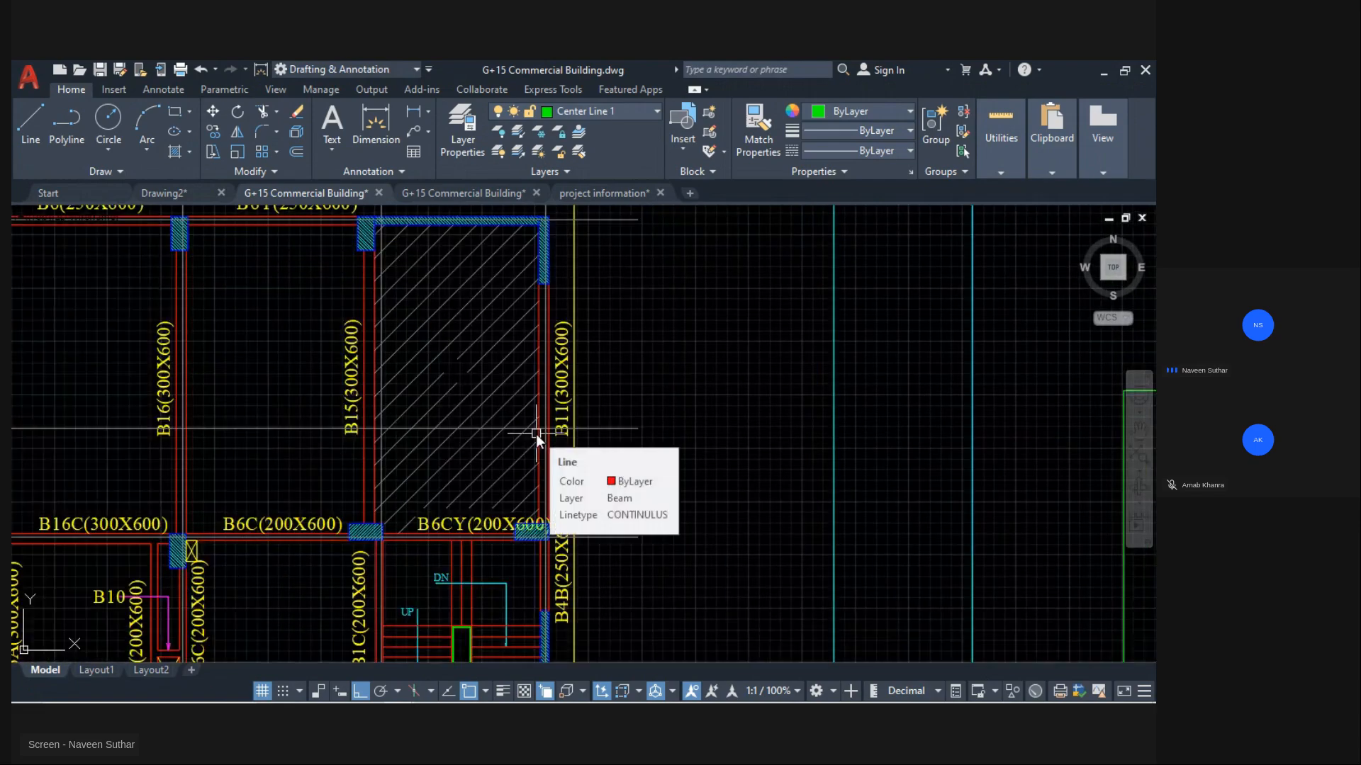
# Step: Switch to the Dead_load_calculation workbook in Excel and select the filling thickness cell F25 in the sunken slab calculation
pyautogui.hotkey('alt', 'Tab')
pyautogui.hotkey('alt', 'Tab')
pyautogui.click(864, 206)
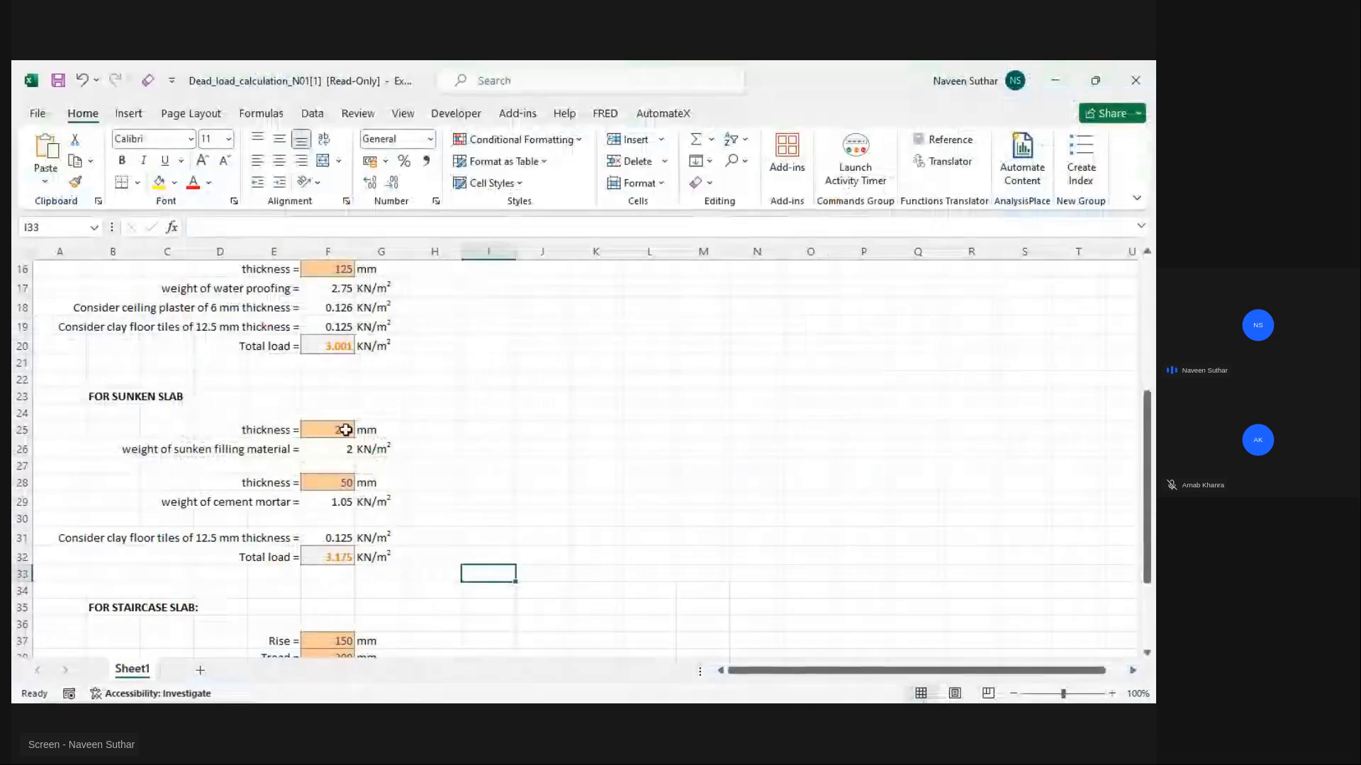
pyautogui.click(341, 429)
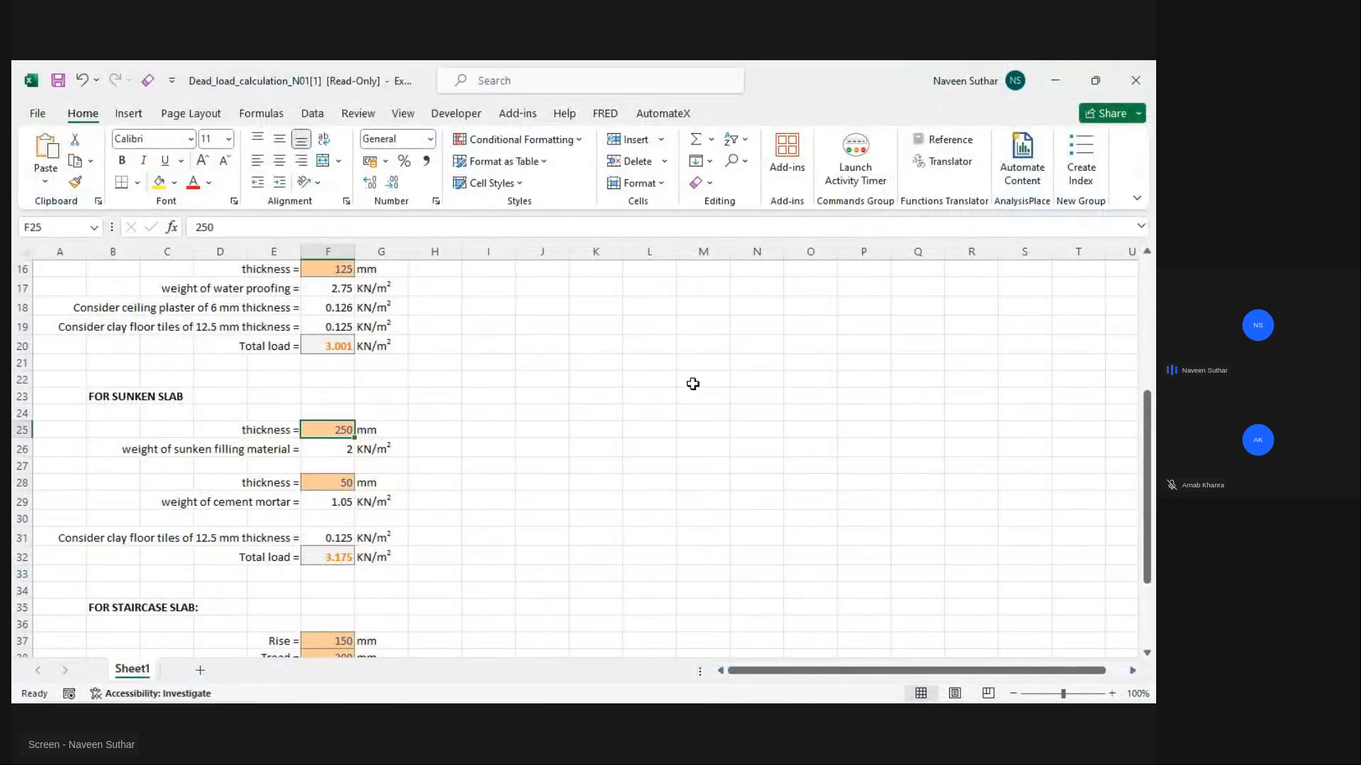
# Step: Set the sunken slab's filling thickness to 300 mm and cement mortar thickness to 75 mm, and select its total load cell
pyautogui.write('30')
pyautogui.press('Return')
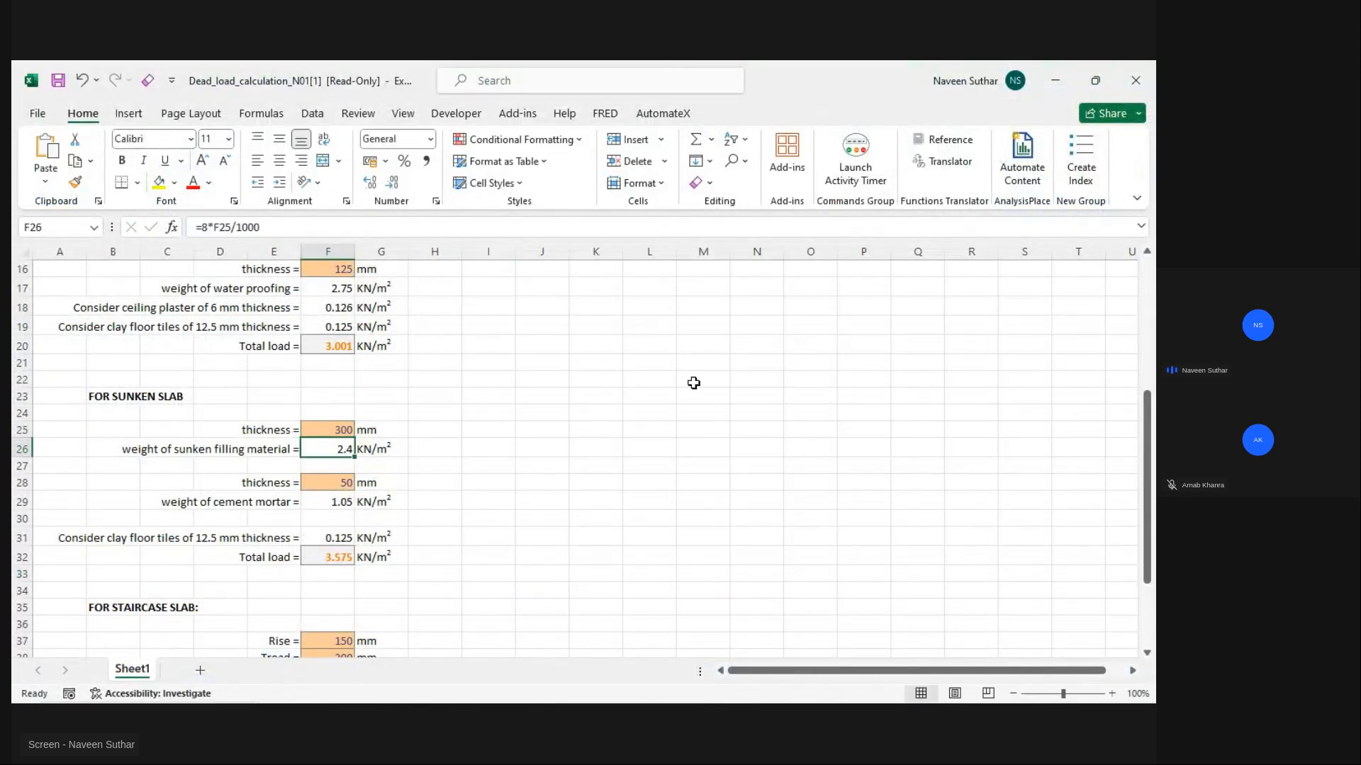
pyautogui.click(324, 482)
pyautogui.write('75')
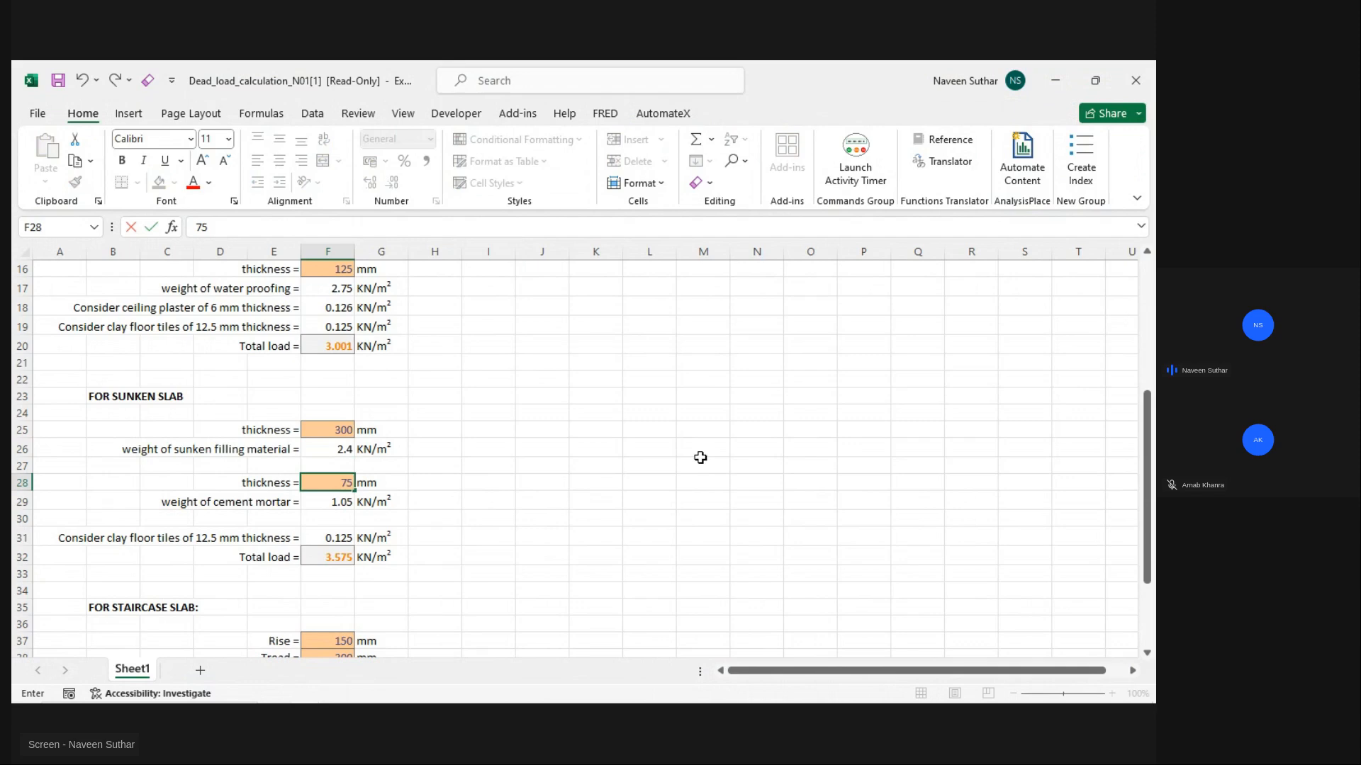
pyautogui.press('Return')
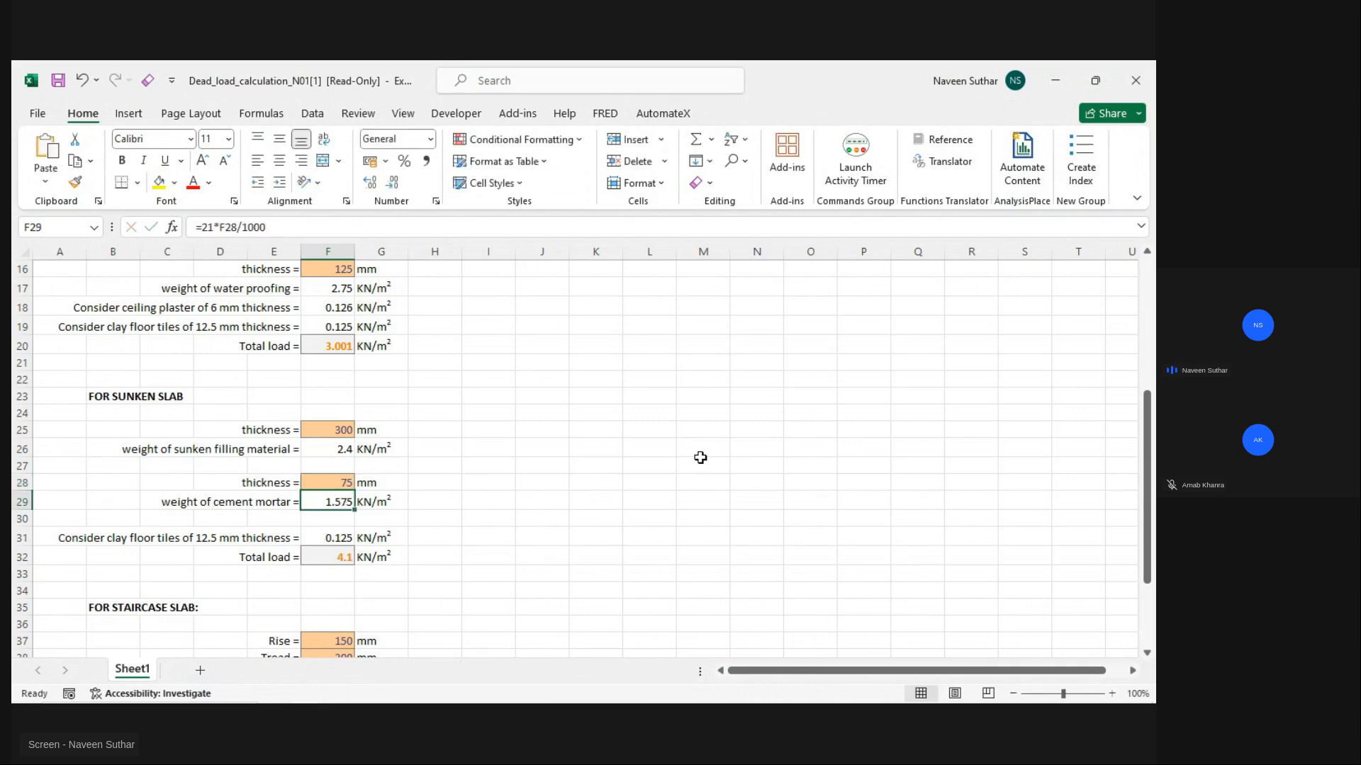
pyautogui.click(342, 561)
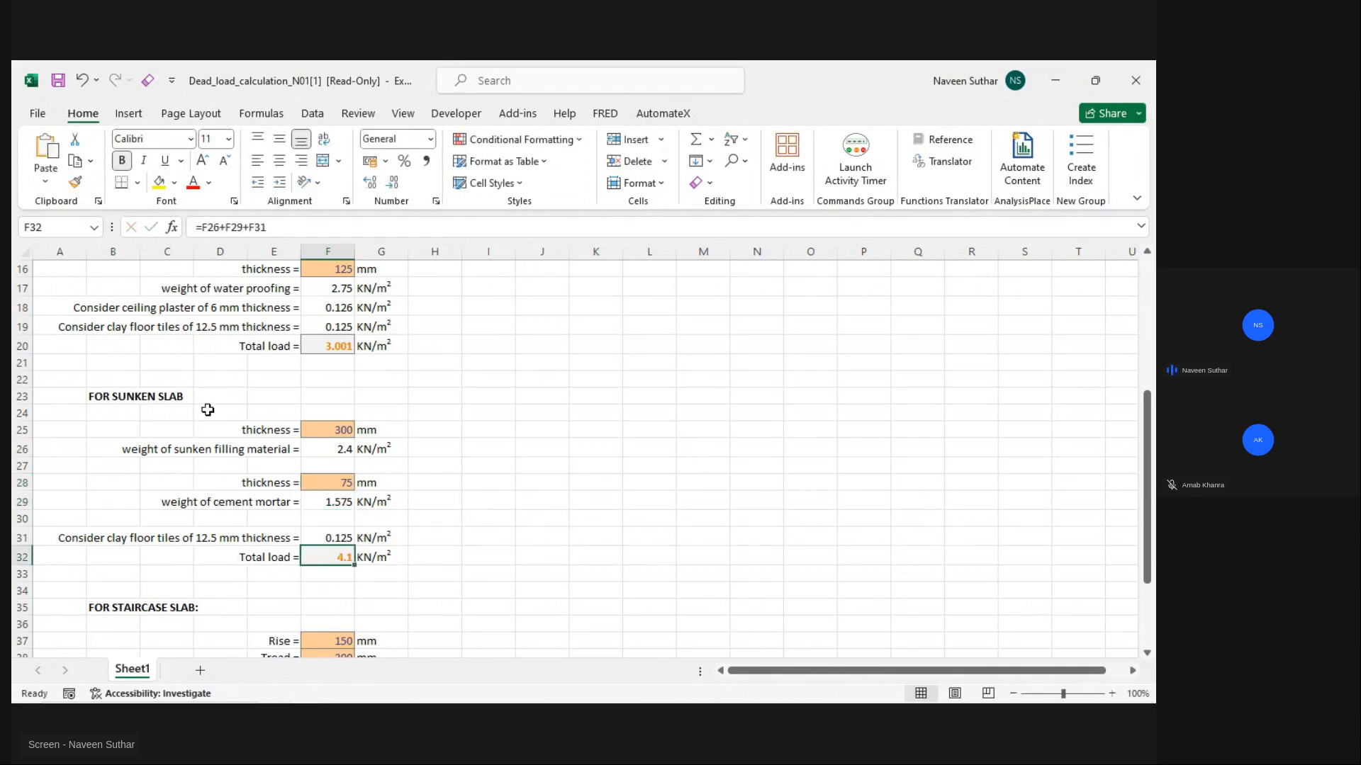
# Step: Switch to ETABS and assign a 4.1 kN/m² uniform gravity load under the SUNKEN pattern to the upper-right corner slab, replacing existing loads
pyautogui.hotkey('alt', 'Tab')
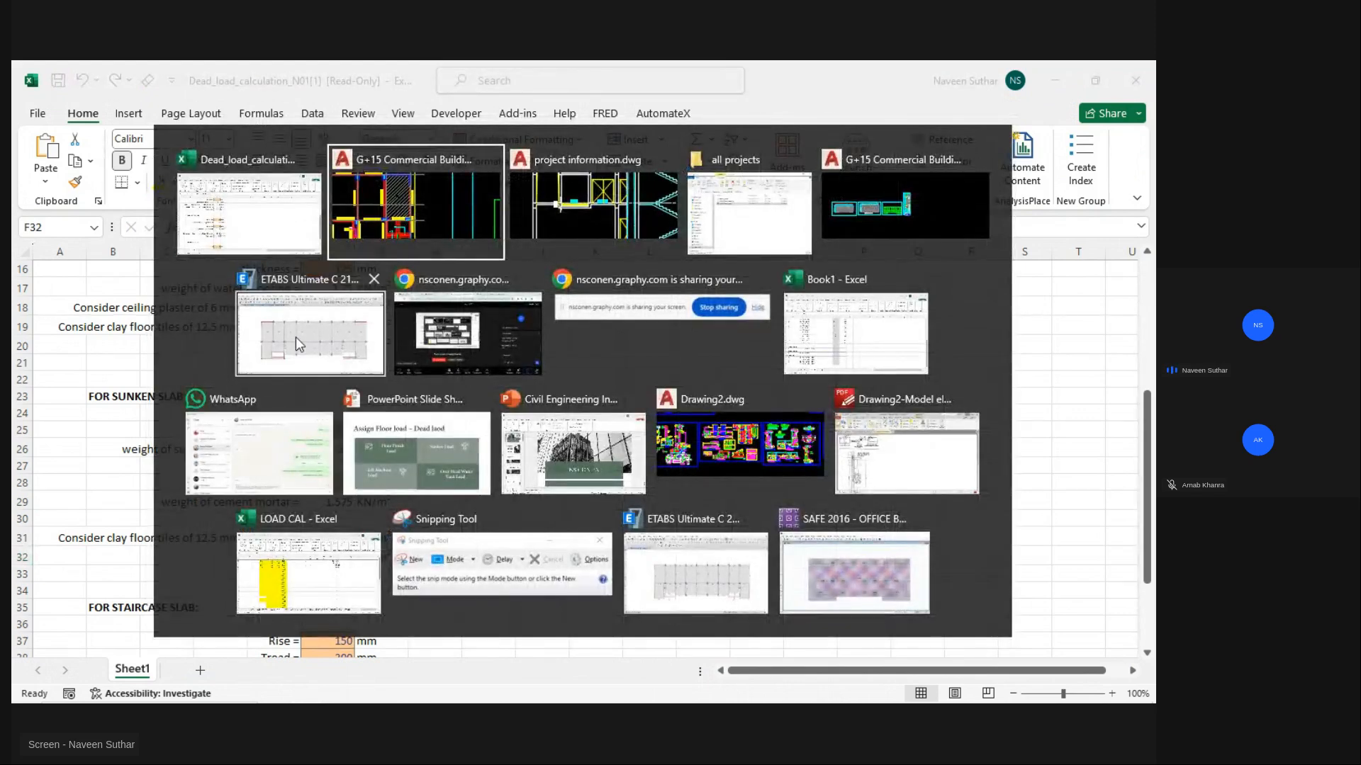
pyautogui.click(297, 346)
pyautogui.click(977, 354)
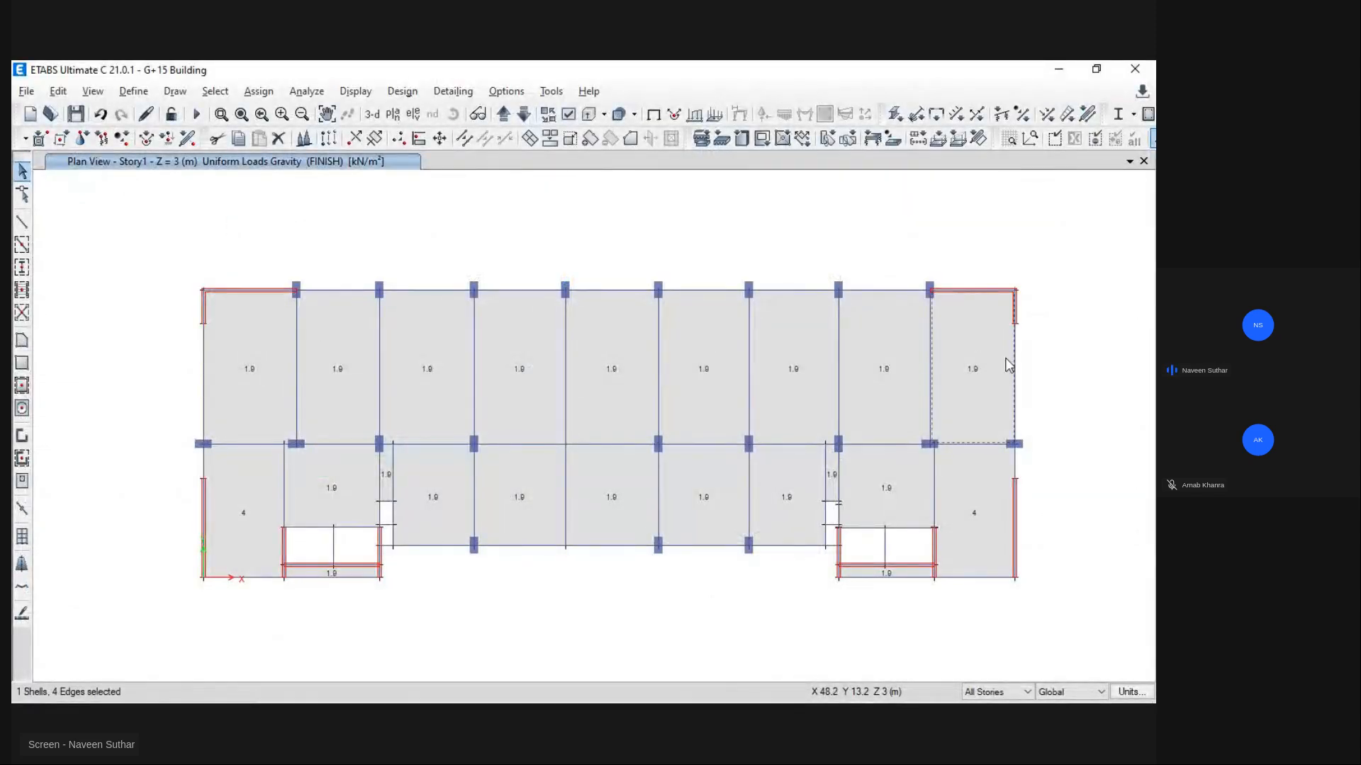
pyautogui.click(258, 91)
pyautogui.moveTo(290, 136)
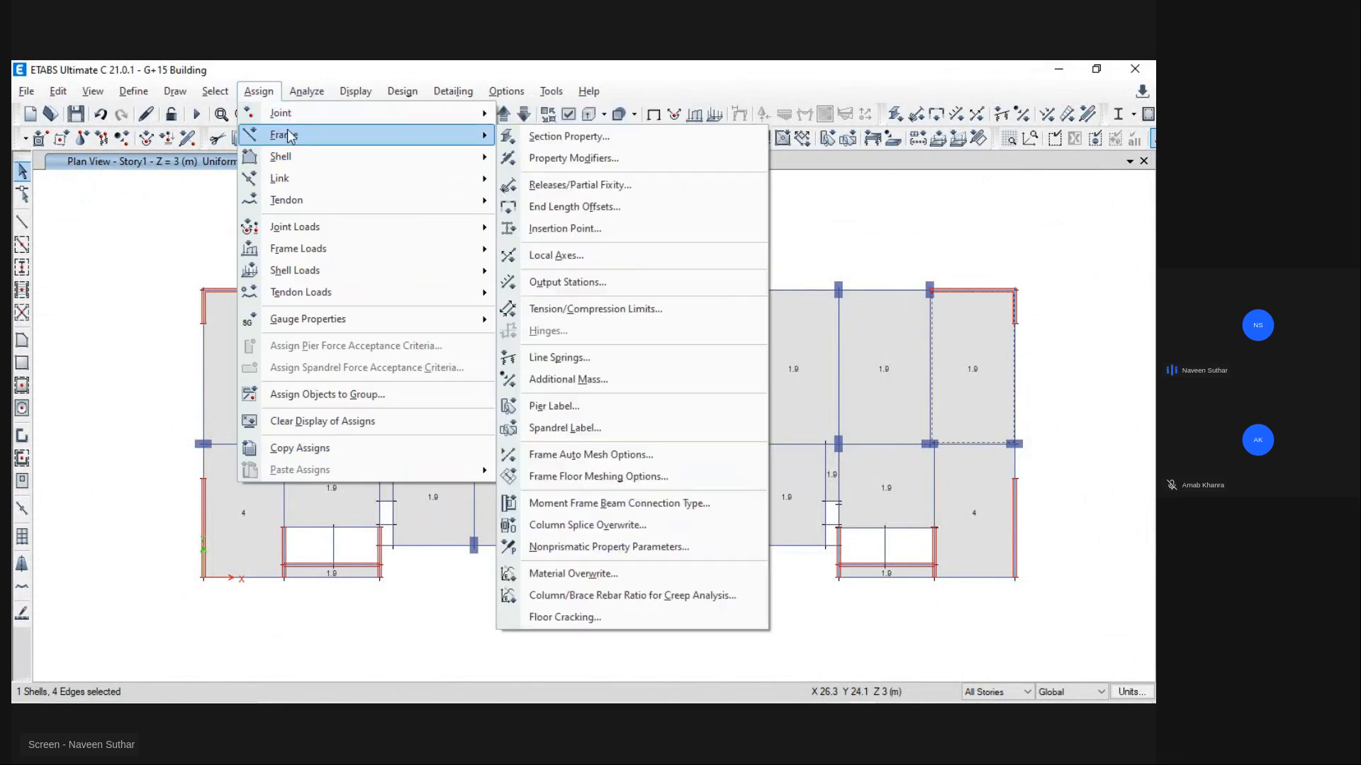
pyautogui.moveTo(391, 269)
pyautogui.click(578, 295)
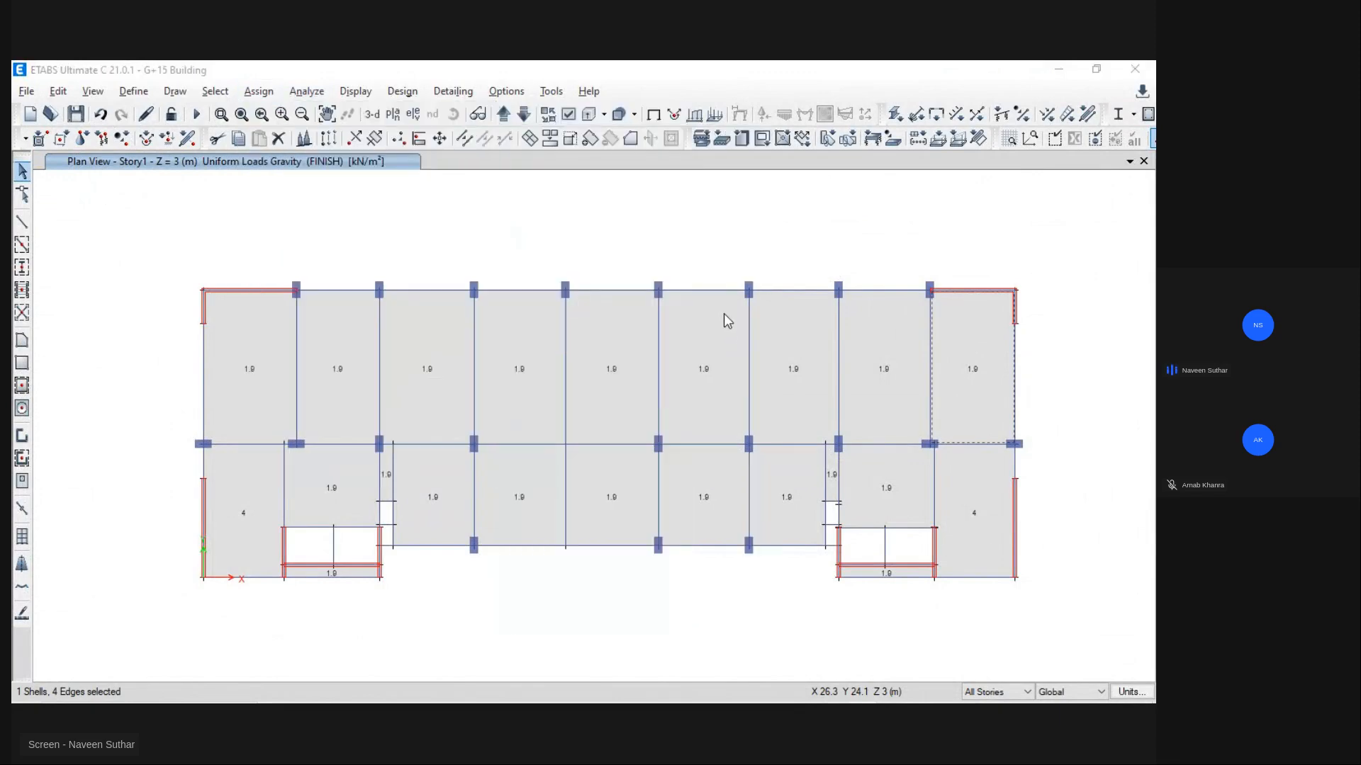
pyautogui.click(650, 324)
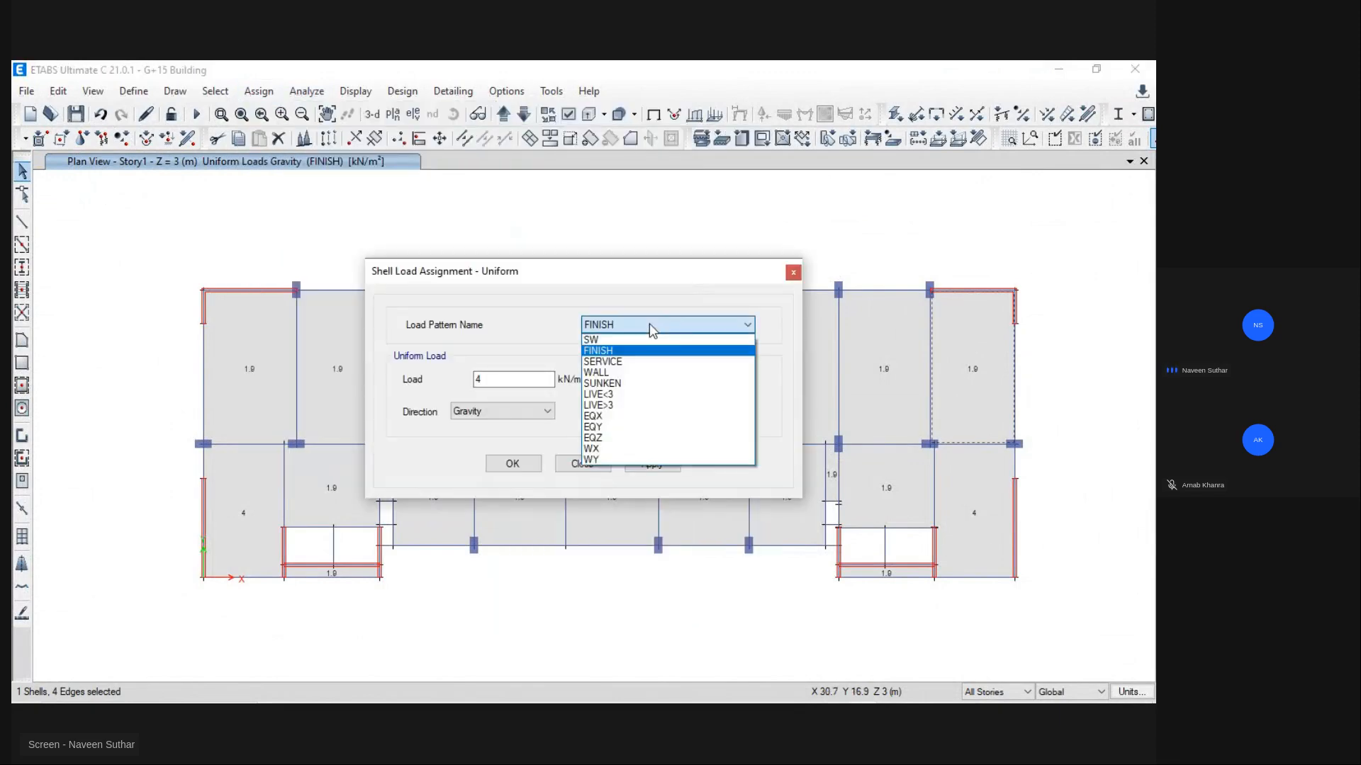
pyautogui.click(641, 383)
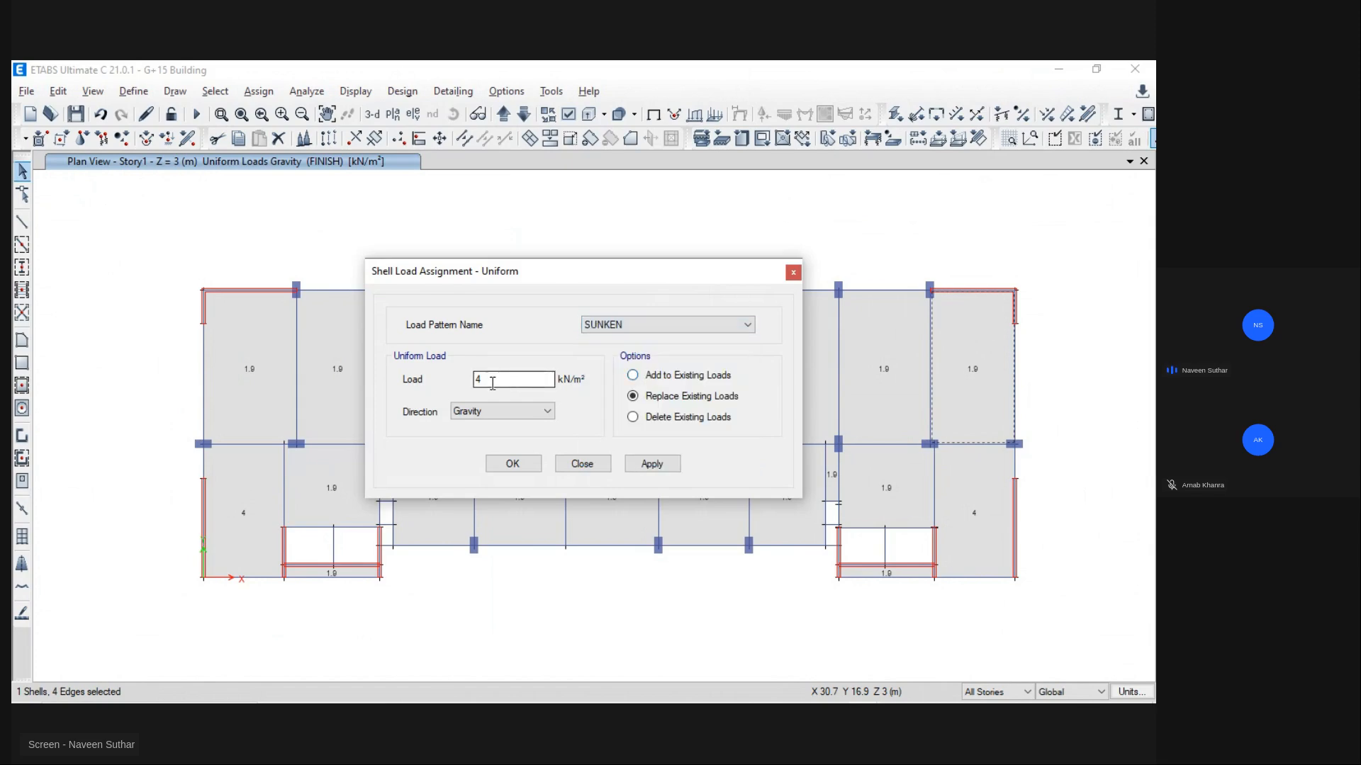
pyautogui.hotkey('alt', 'Tab')
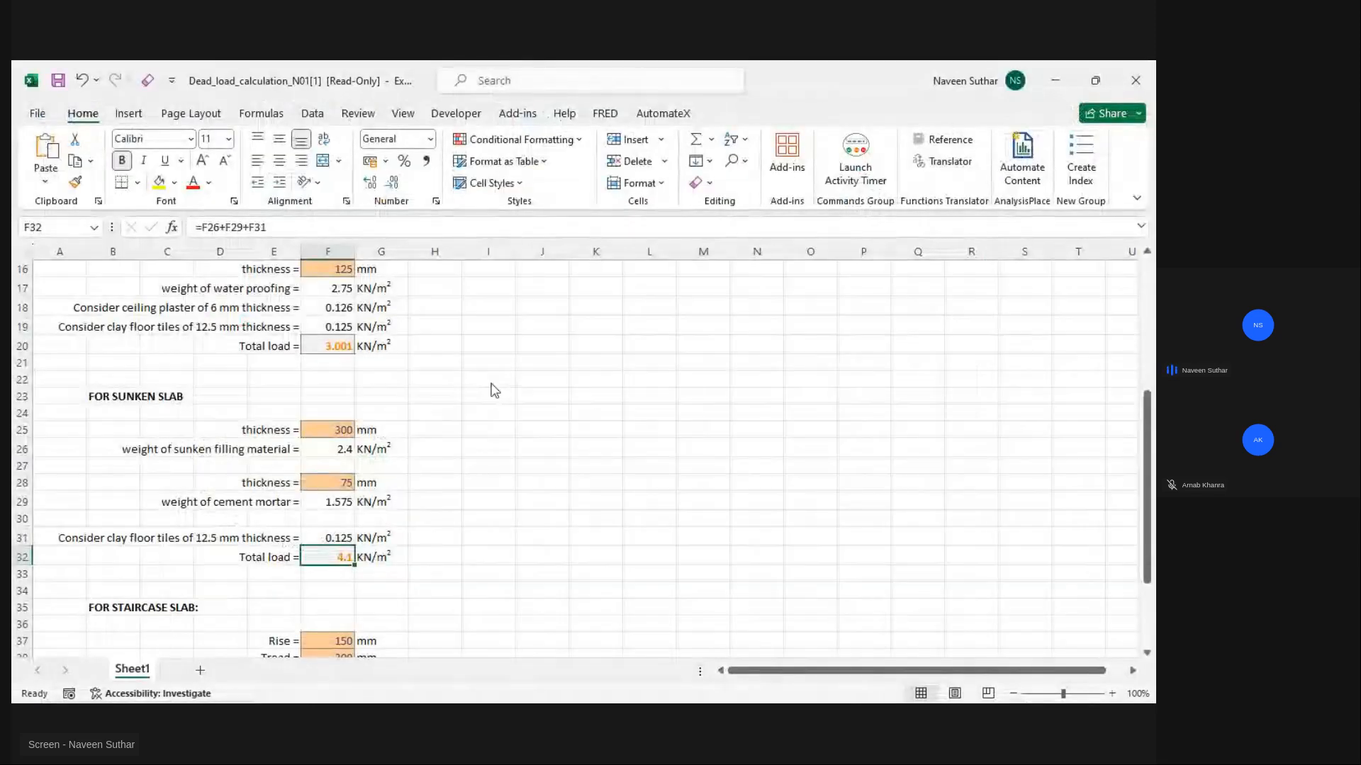
pyautogui.hotkey('alt', 'Tab')
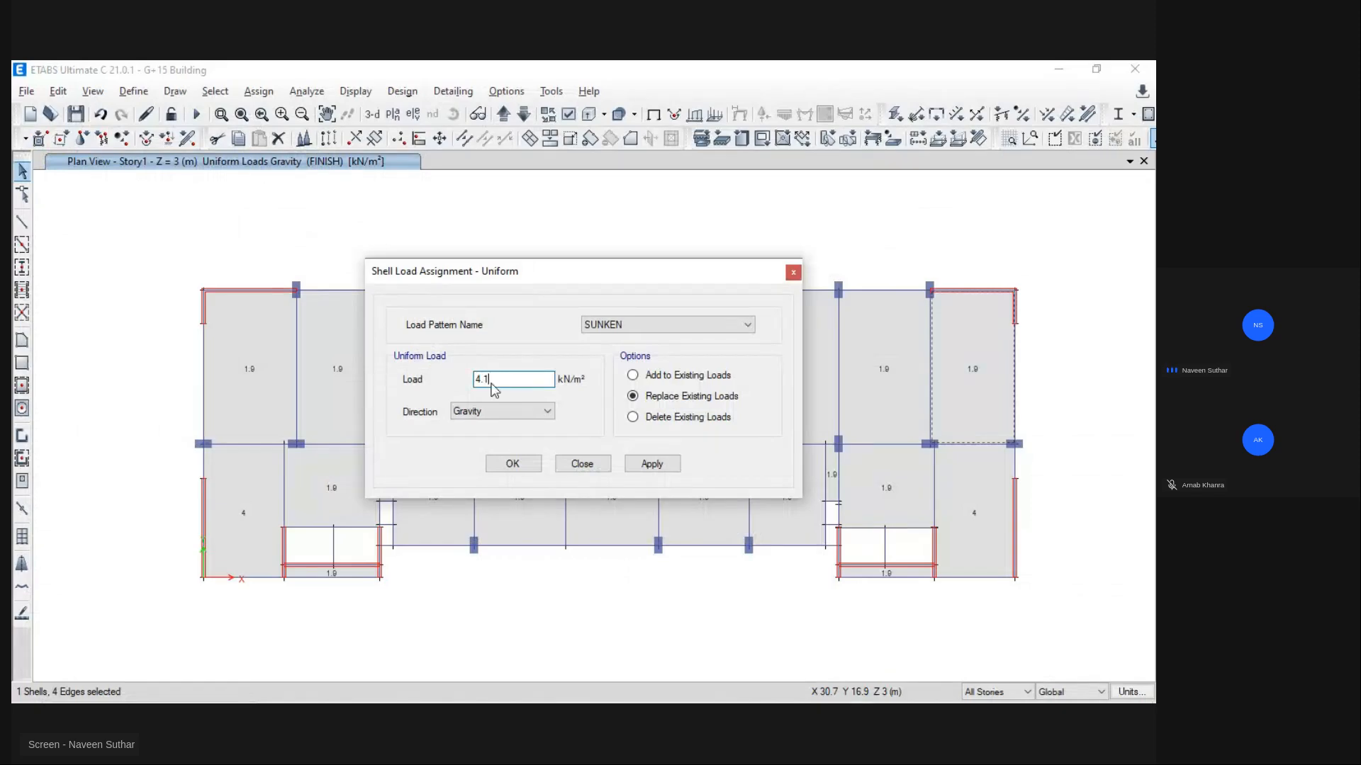
pyautogui.click(653, 464)
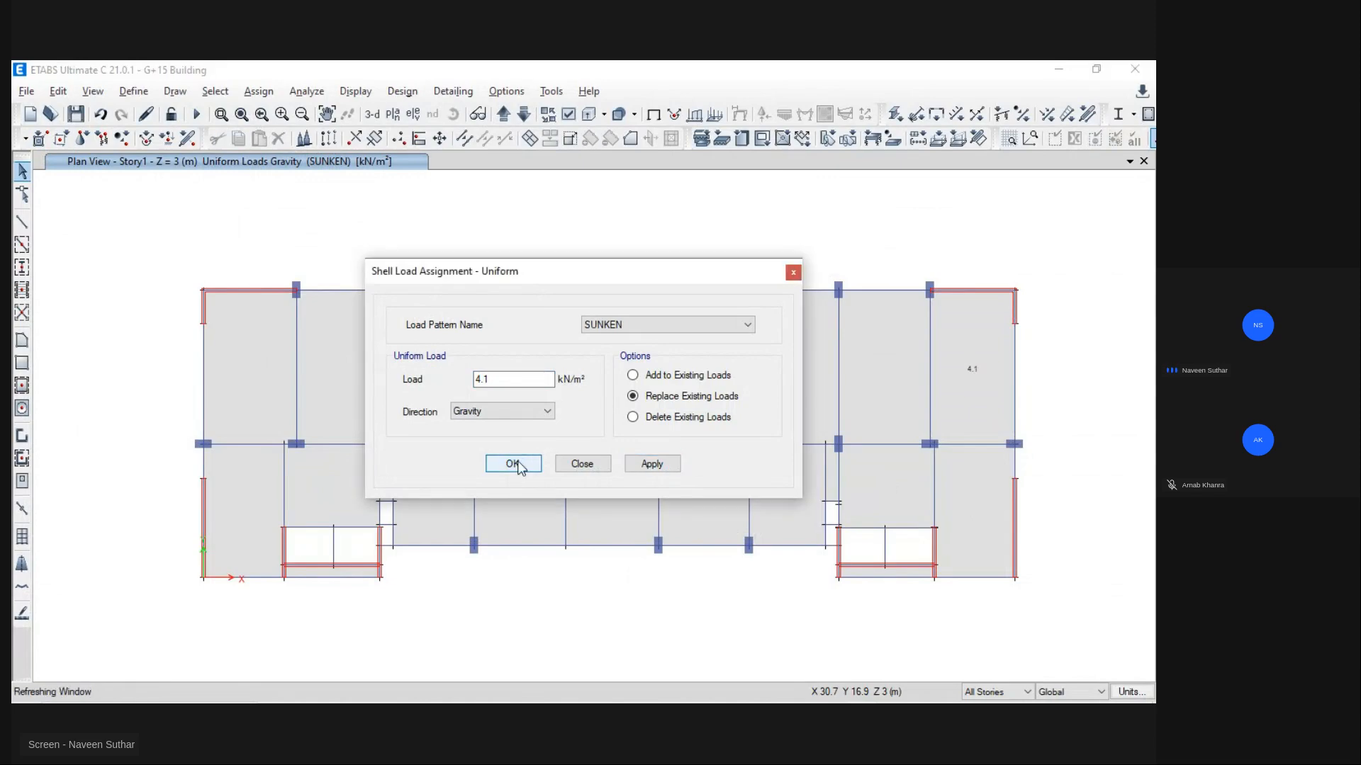
pyautogui.click(515, 464)
# Step: Inspect the load patterns assigned to the upper-right corner slab in its slab information
pyautogui.click(902, 345)
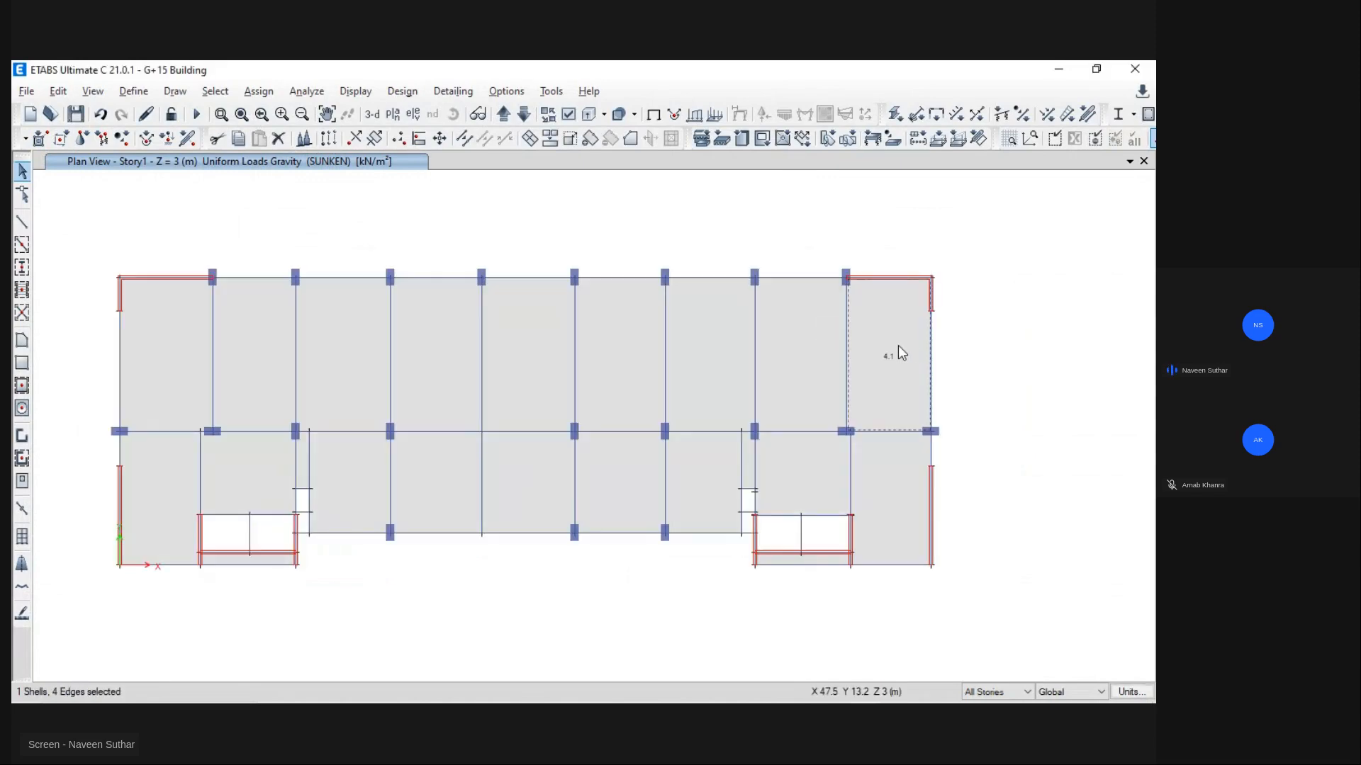
pyautogui.rightClick(889, 338)
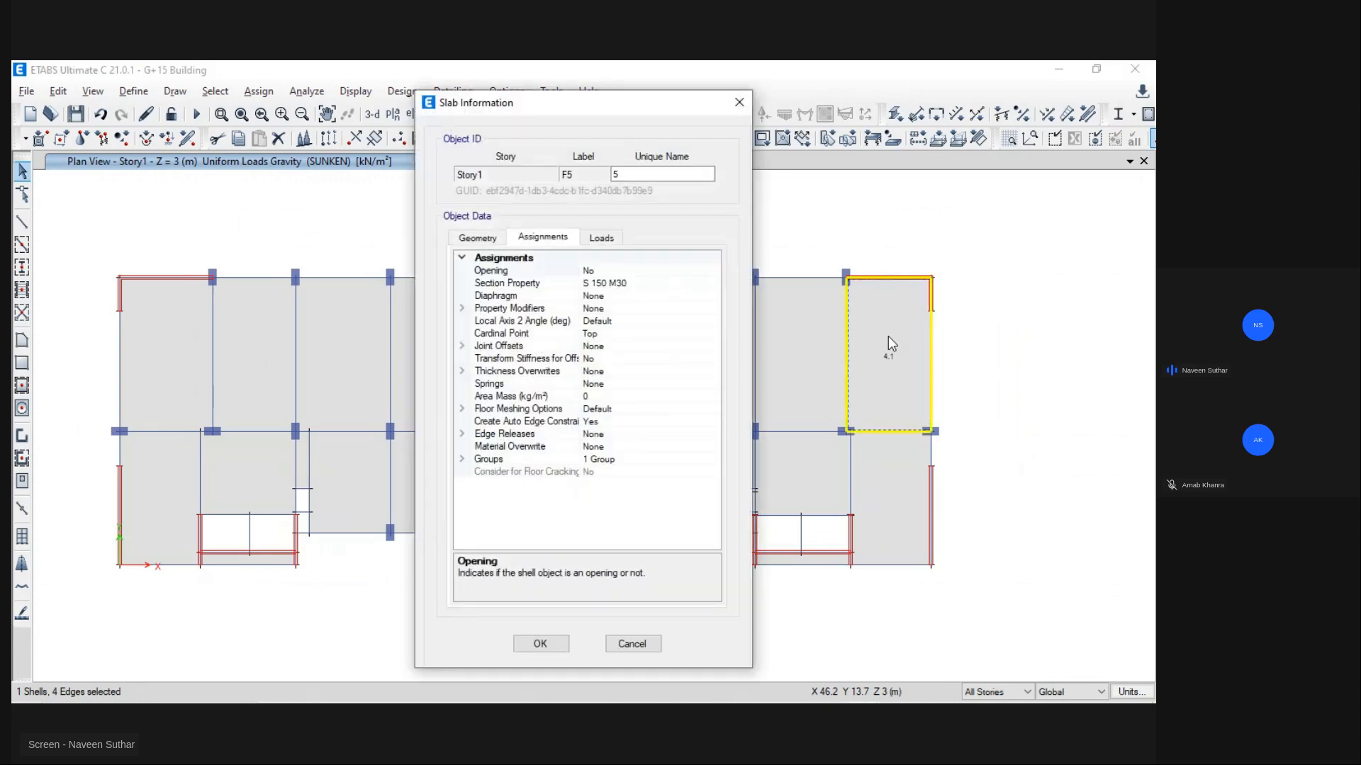
pyautogui.click(605, 241)
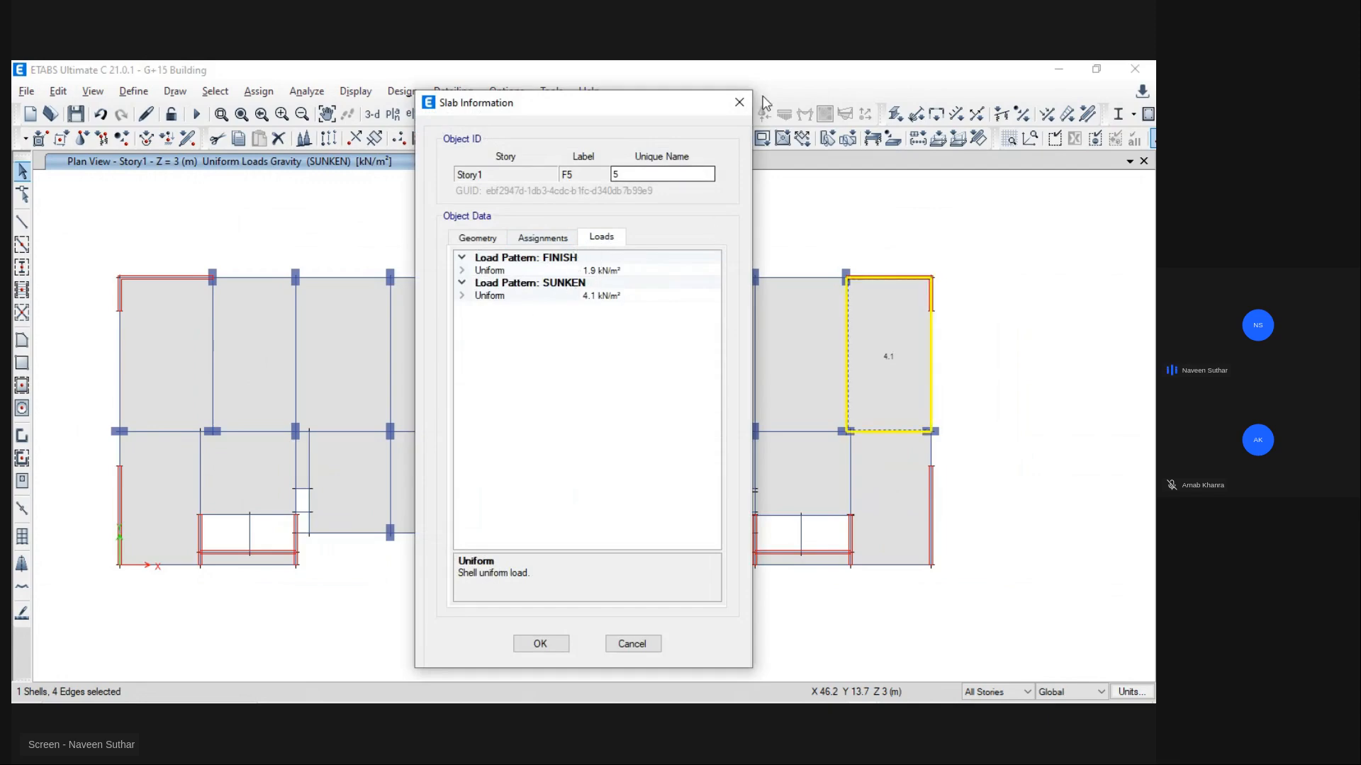
pyautogui.click(739, 102)
pyautogui.moveTo(448, 419); pyautogui.dragTo(502, 419, button='middle')
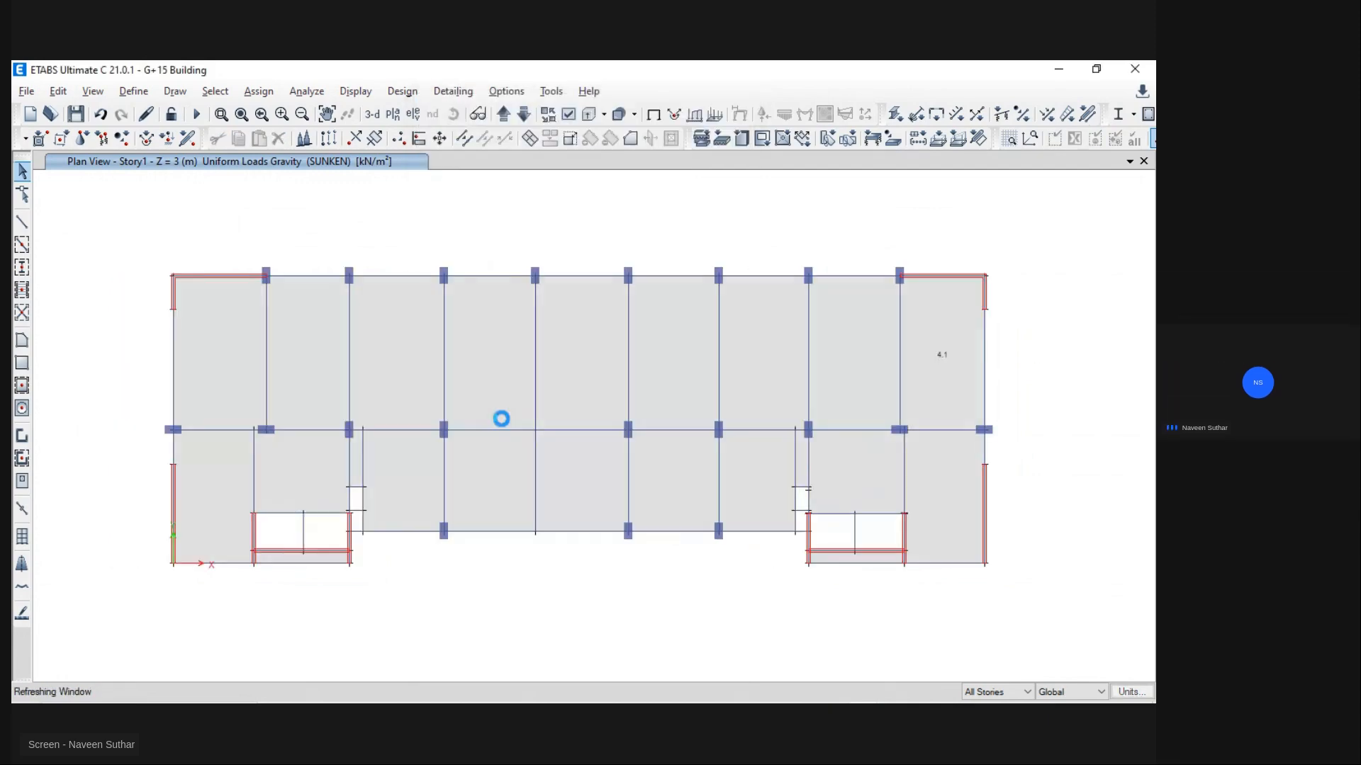
# Step: Return to the Dead_load_calculation workbook in Excel and review the general floor, terrace, sunken and staircase slab calculations
pyautogui.hotkey('alt', 'Tab')
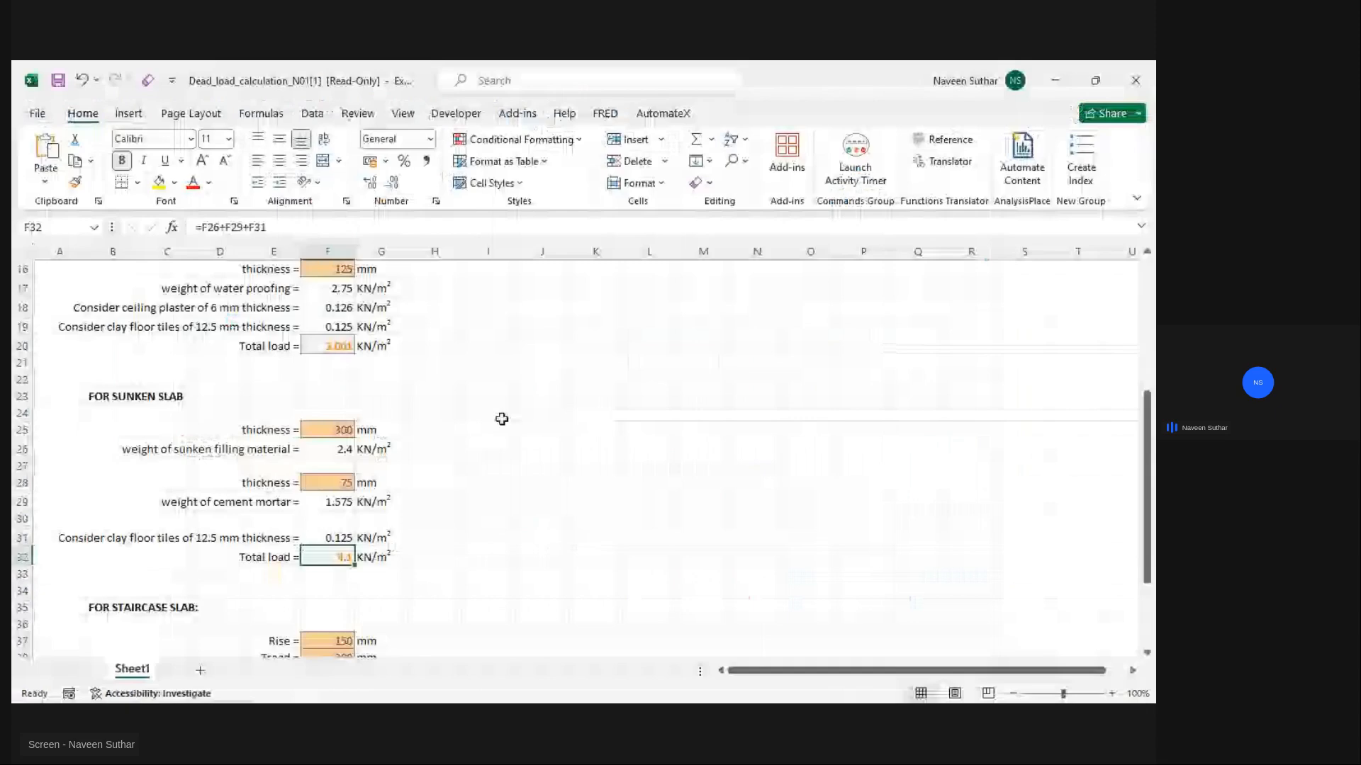
pyautogui.hotkey('alt', 'Tab')
pyautogui.press('Tab')
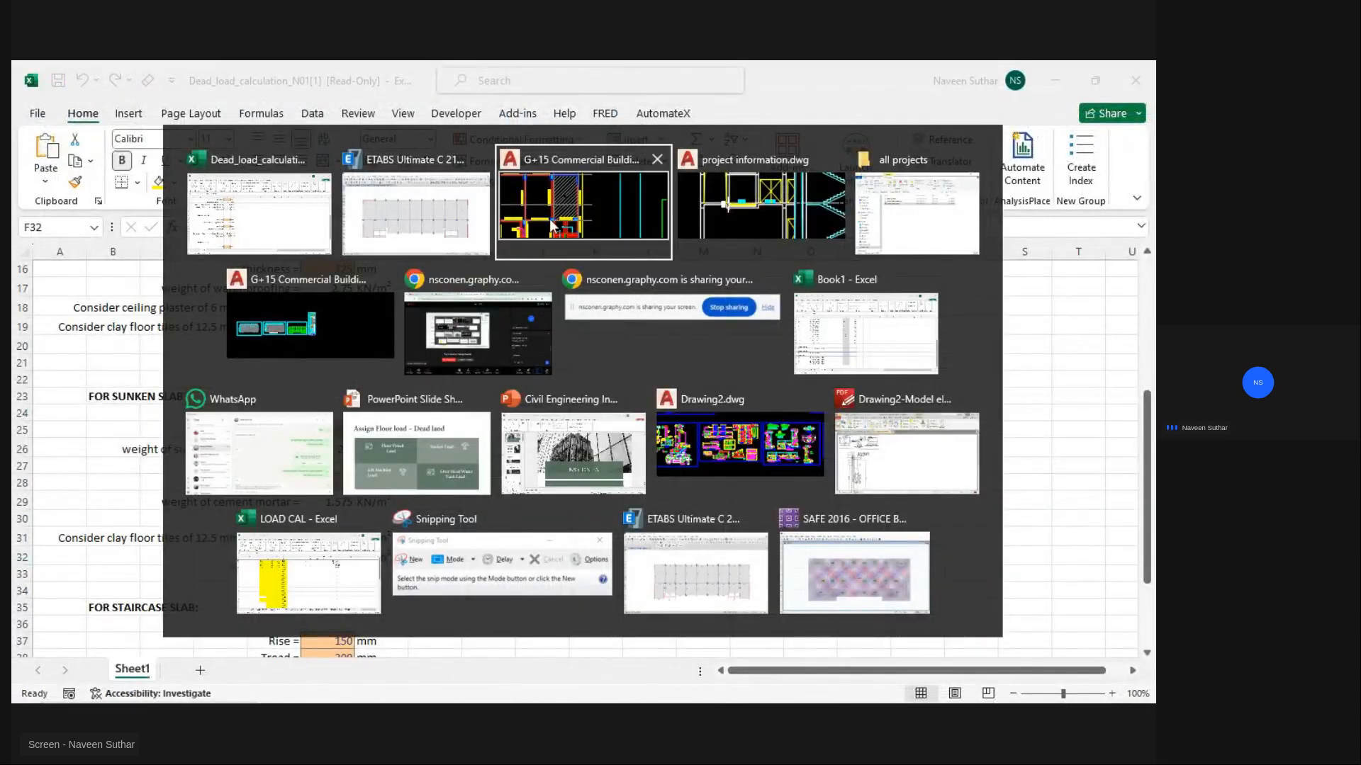
pyautogui.click(299, 214)
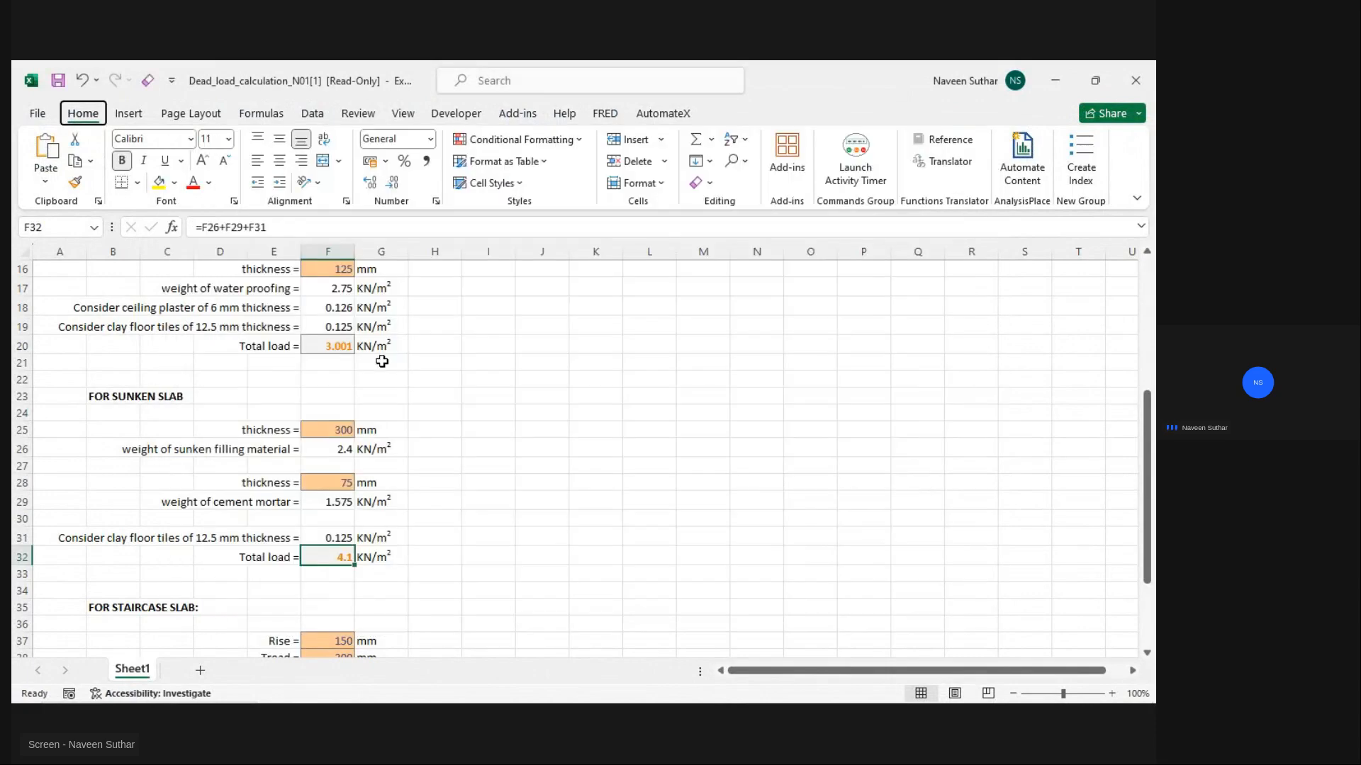
pyautogui.scroll(-1, 390, 368)
pyautogui.click(435, 374)
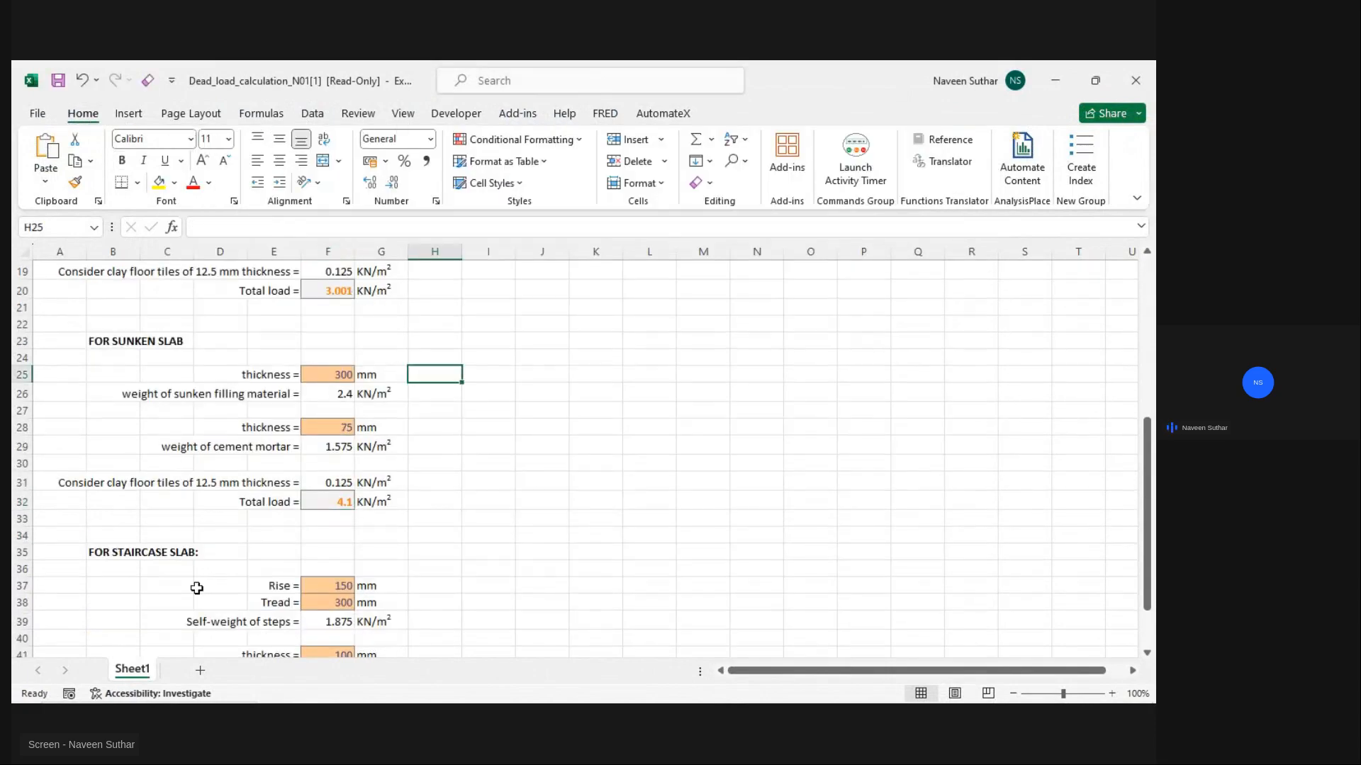
pyautogui.scroll(2, 260, 538)
pyautogui.scroll(4, 238, 506)
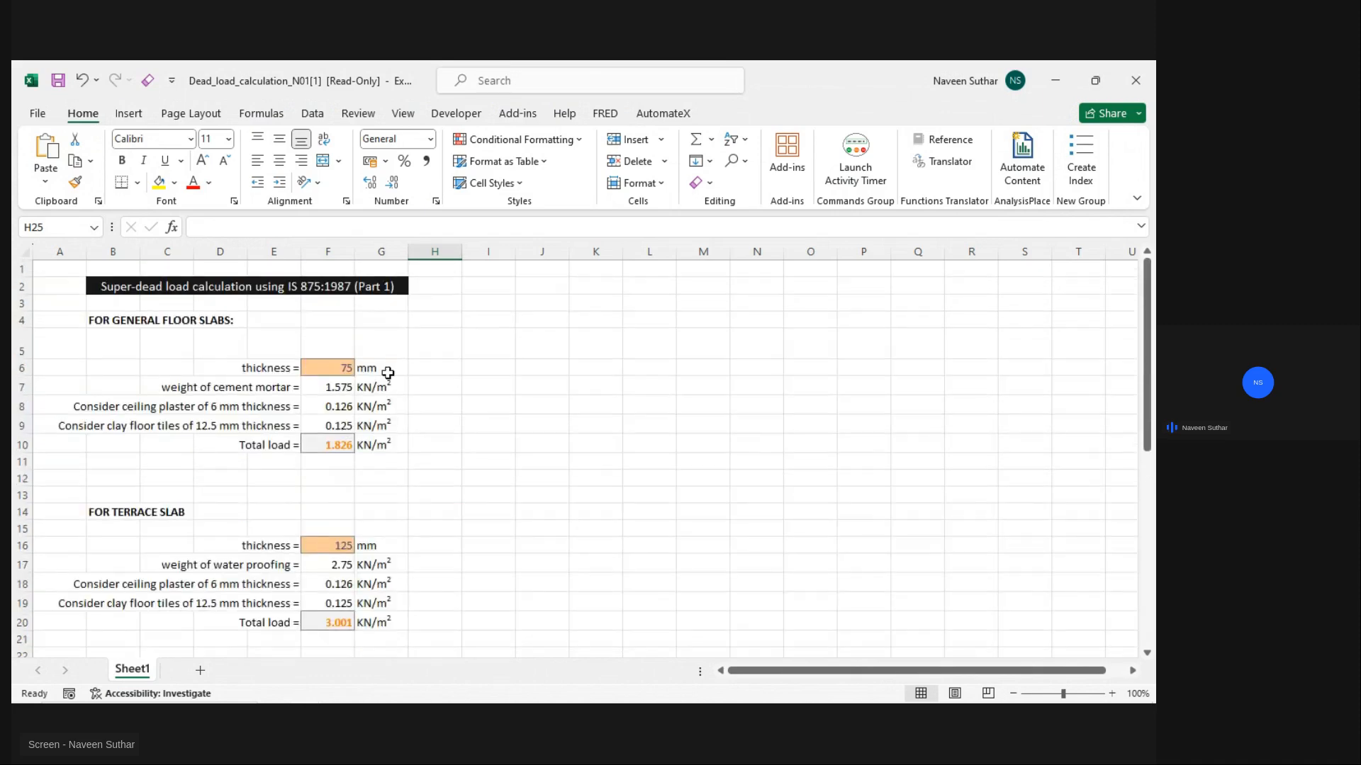
pyautogui.scroll(-10, 389, 373)
pyautogui.scroll(10, 389, 376)
# Step: Switch to File Explorer and open the CODES folder on the E: drive
pyautogui.hotkey('alt', 'Tab')
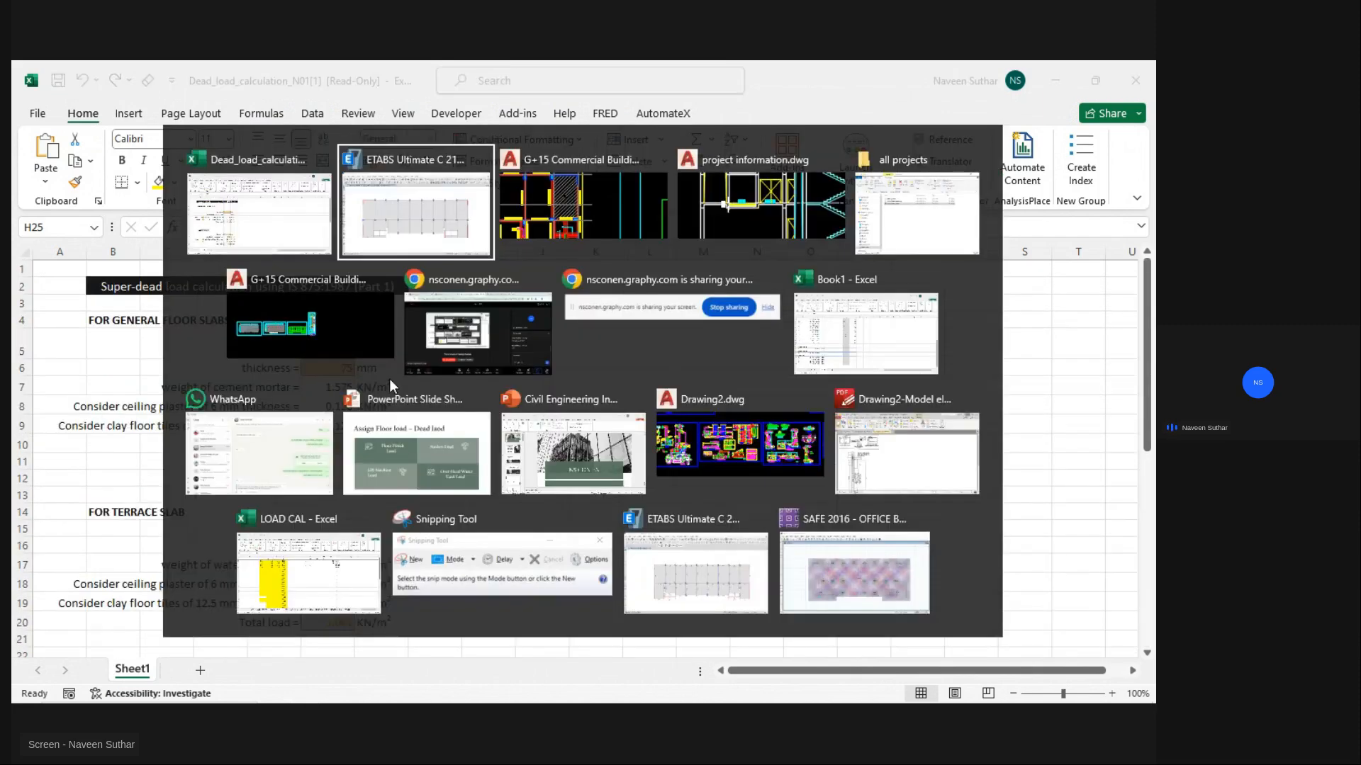
pyautogui.hotkey('alt', 'Tab')
pyautogui.hotkey('alt', 'Tab')
pyautogui.hotkey('alt', 'Tab')
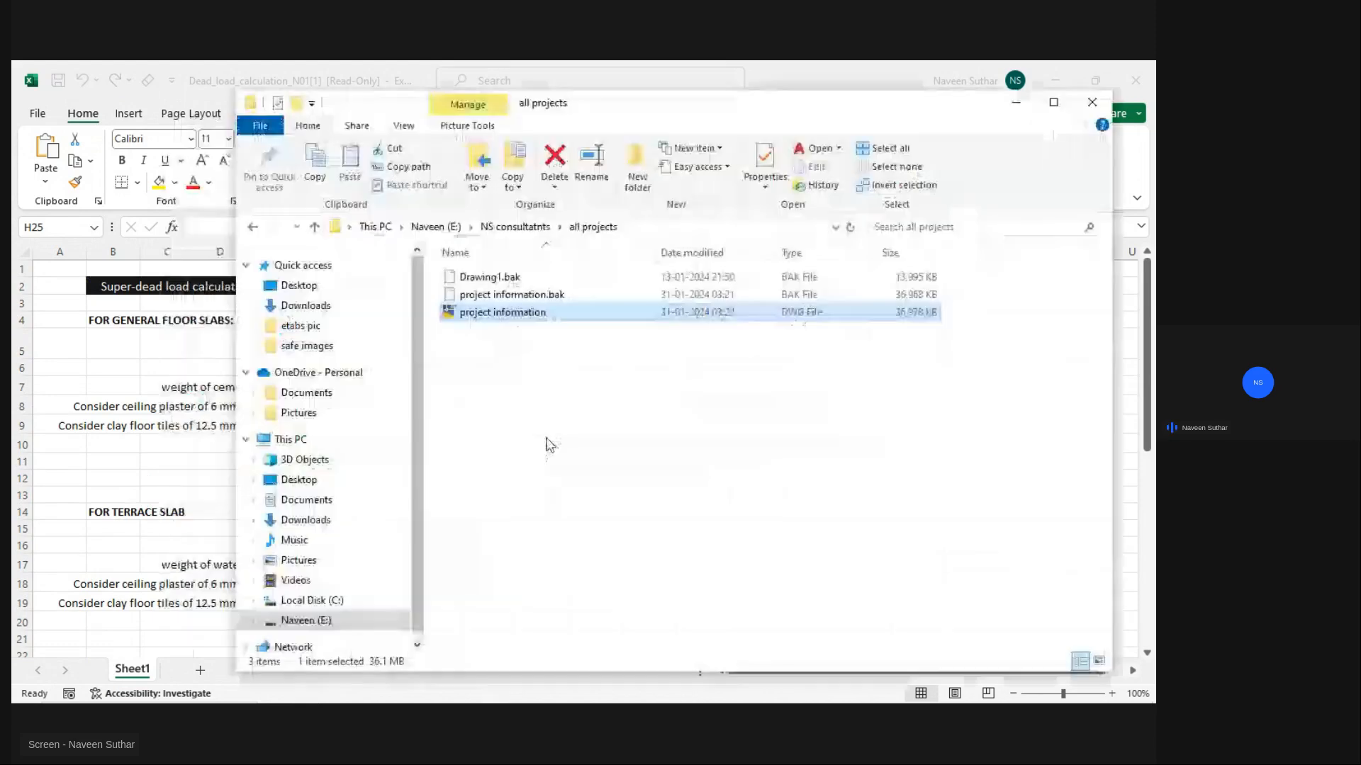
pyautogui.click(252, 226)
pyautogui.click(252, 226)
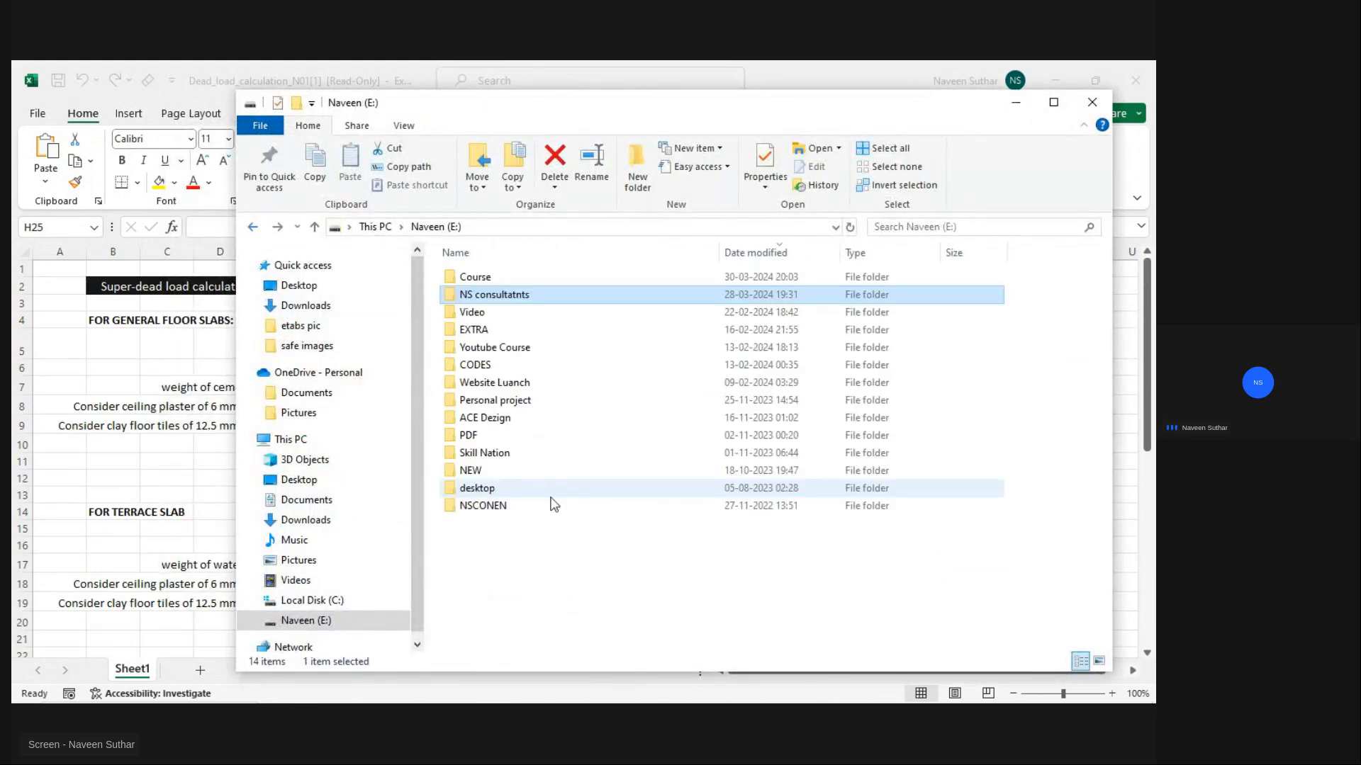
pyautogui.doubleClick(489, 506)
pyautogui.click(252, 227)
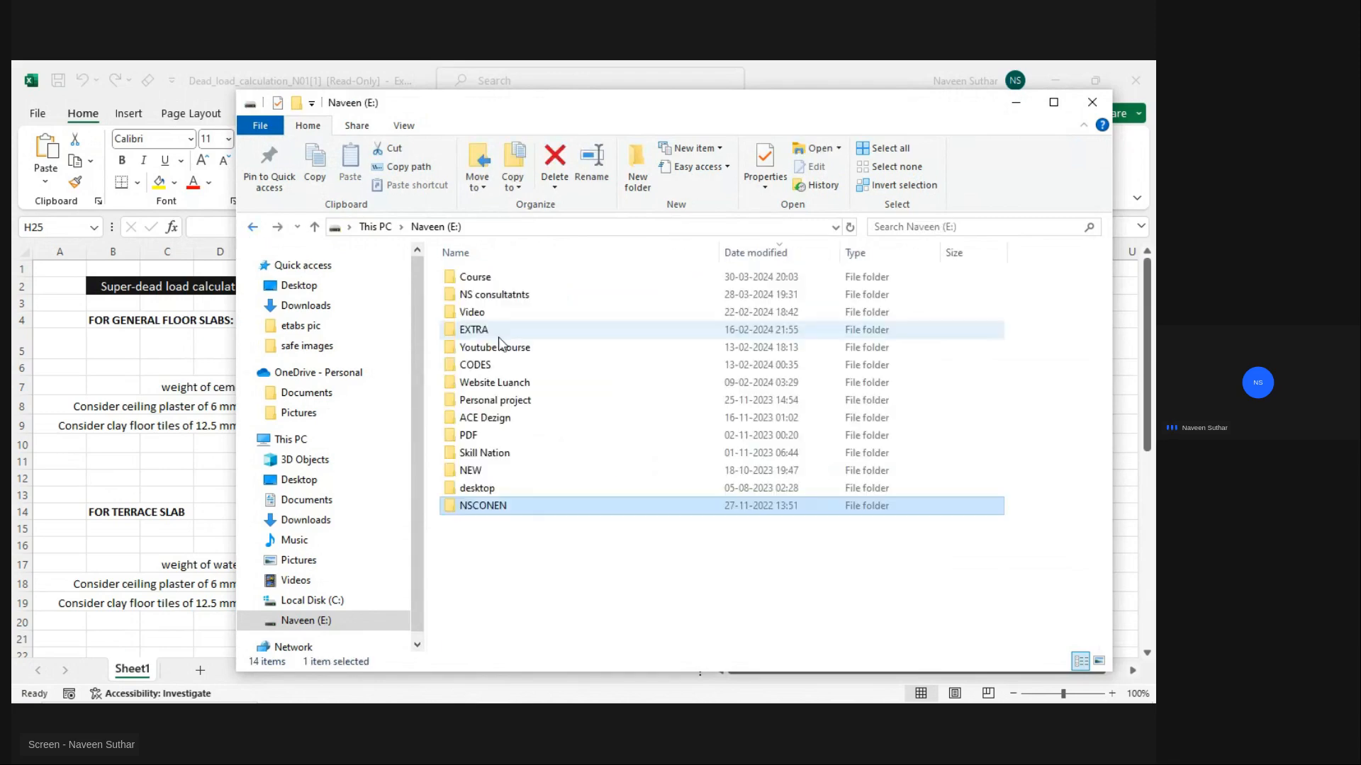
pyautogui.doubleClick(491, 365)
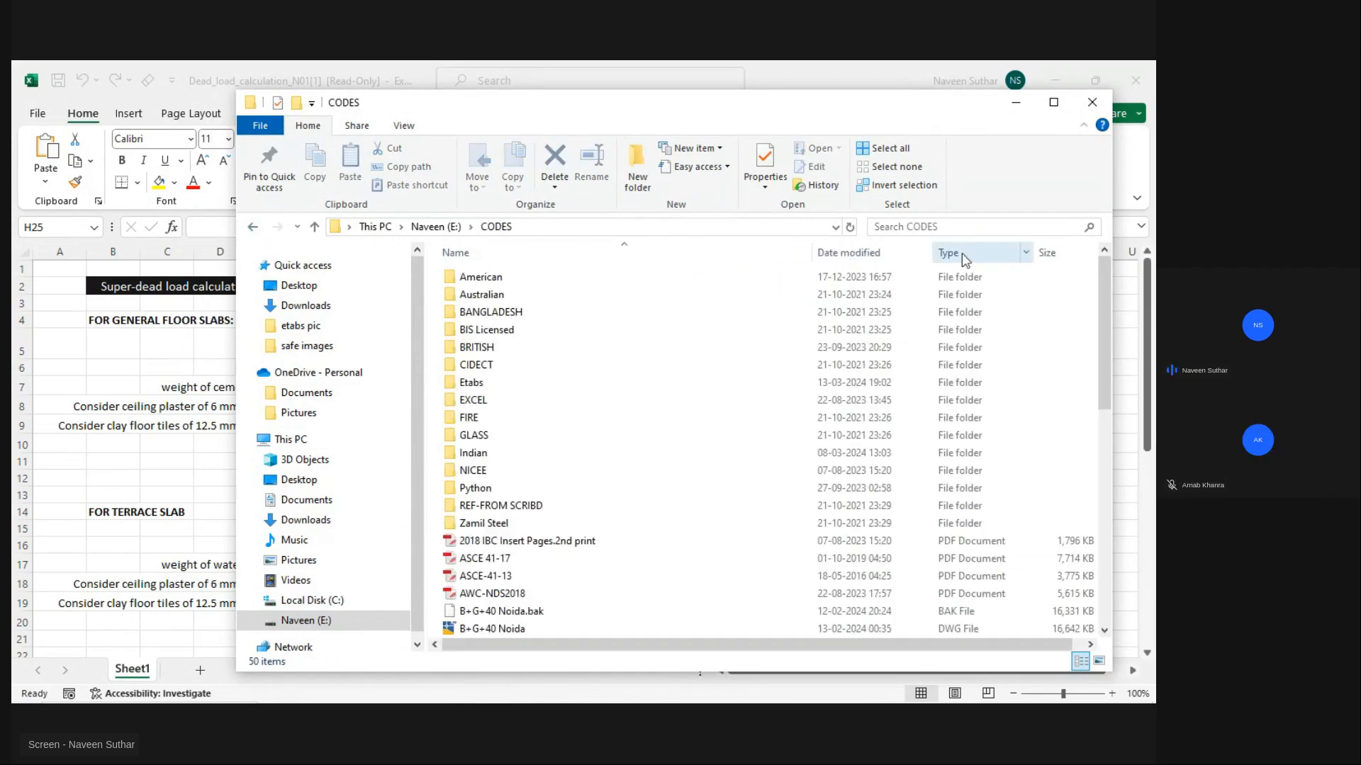
# Step: Search the CODES folder for 875 and open the 875_2 PDF
pyautogui.click(1038, 226)
pyautogui.write('875')
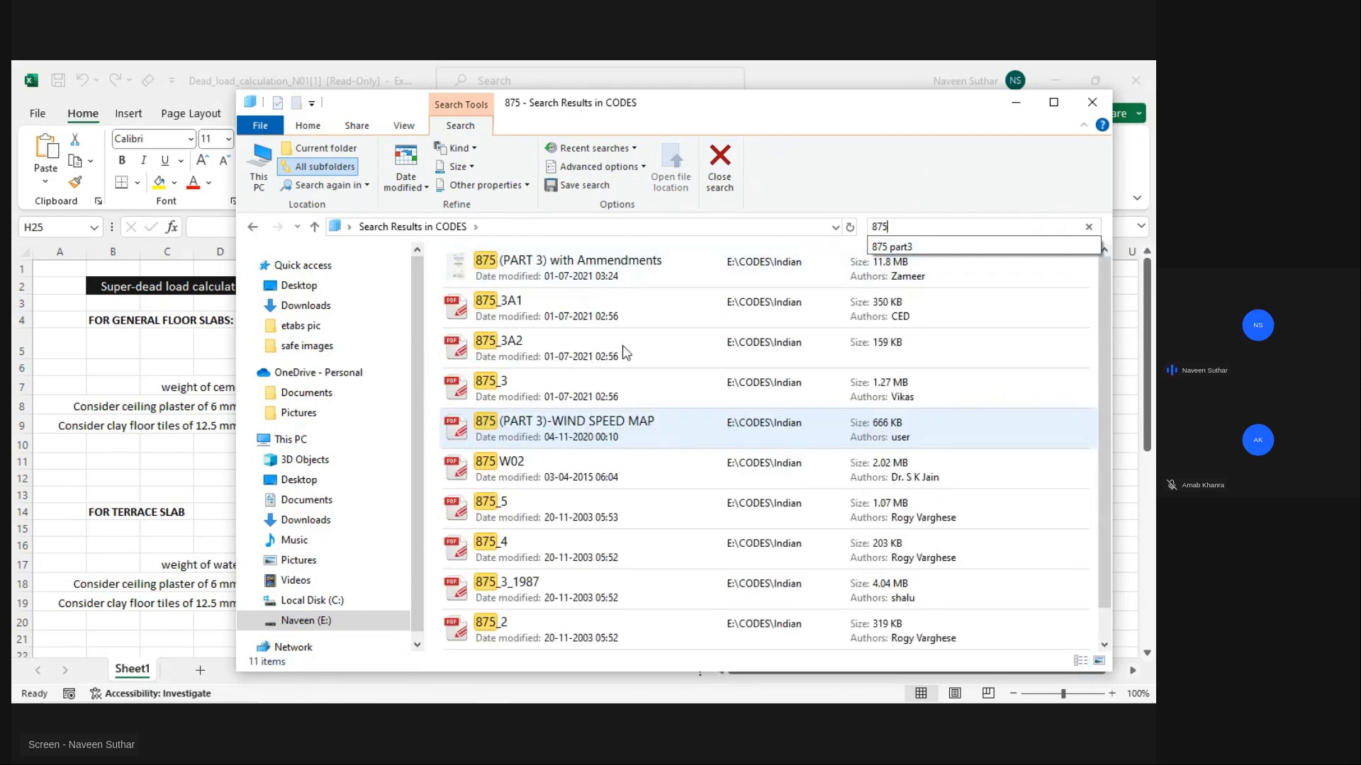
pyautogui.scroll(-1, 575, 389)
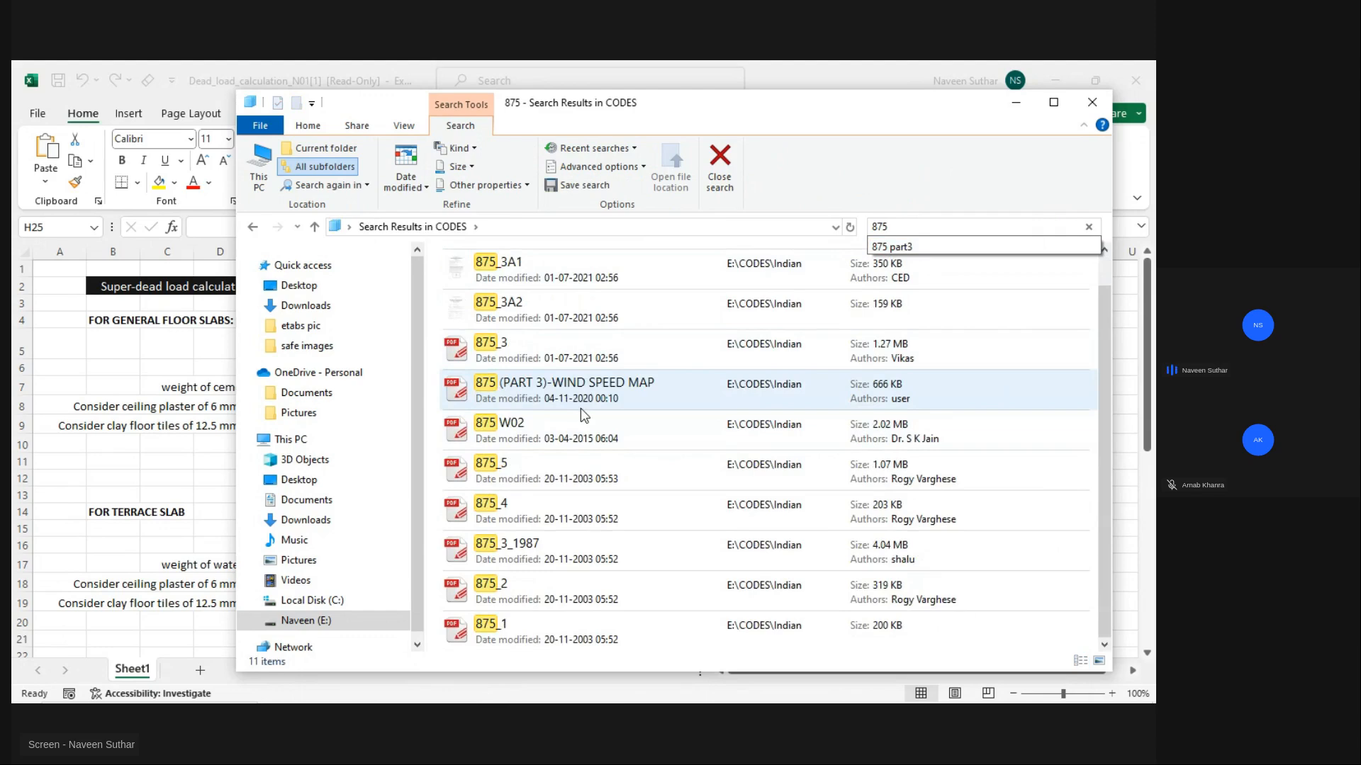
pyautogui.click(482, 594)
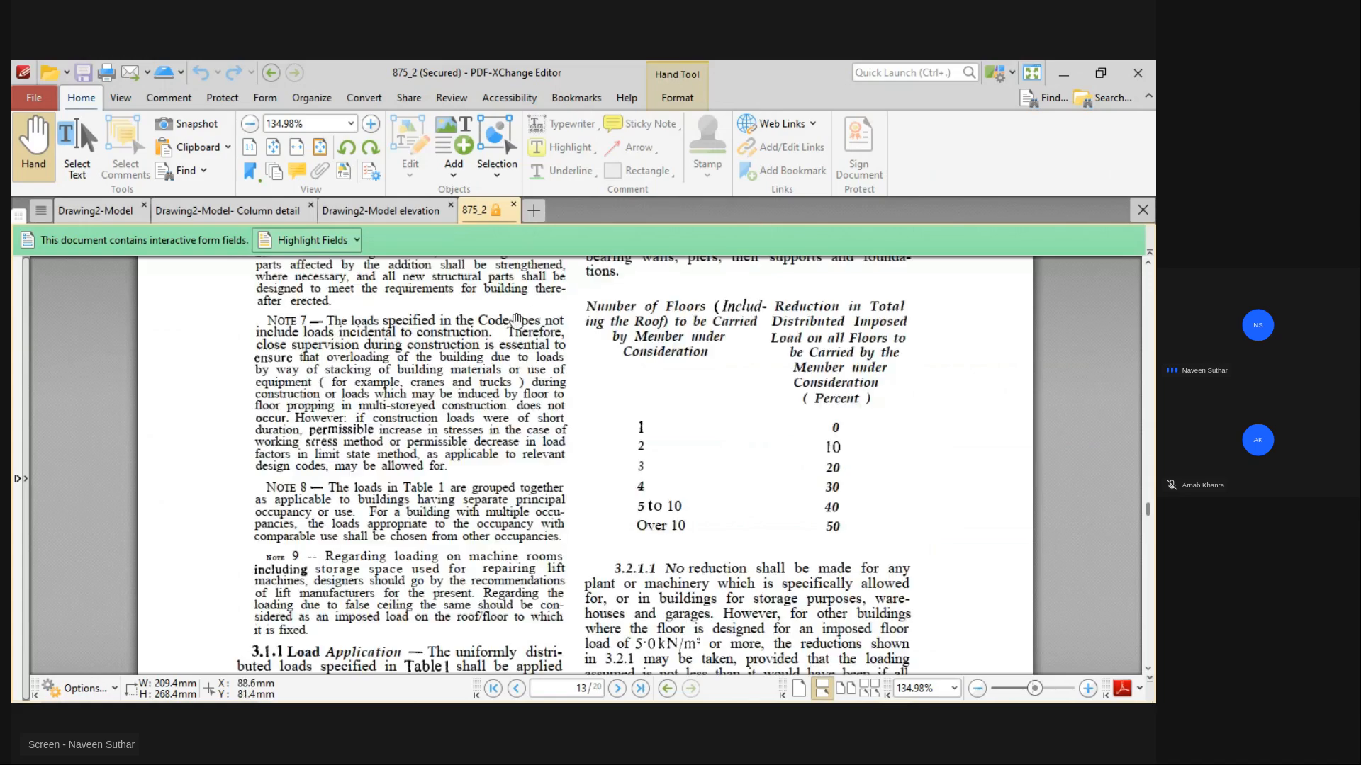
# Step: Examine the IS 875 (Part 2) Table 1 imposed floor loads for storage, business, assembly and institutional buildings
pyautogui.scroll(15, 605, 367)
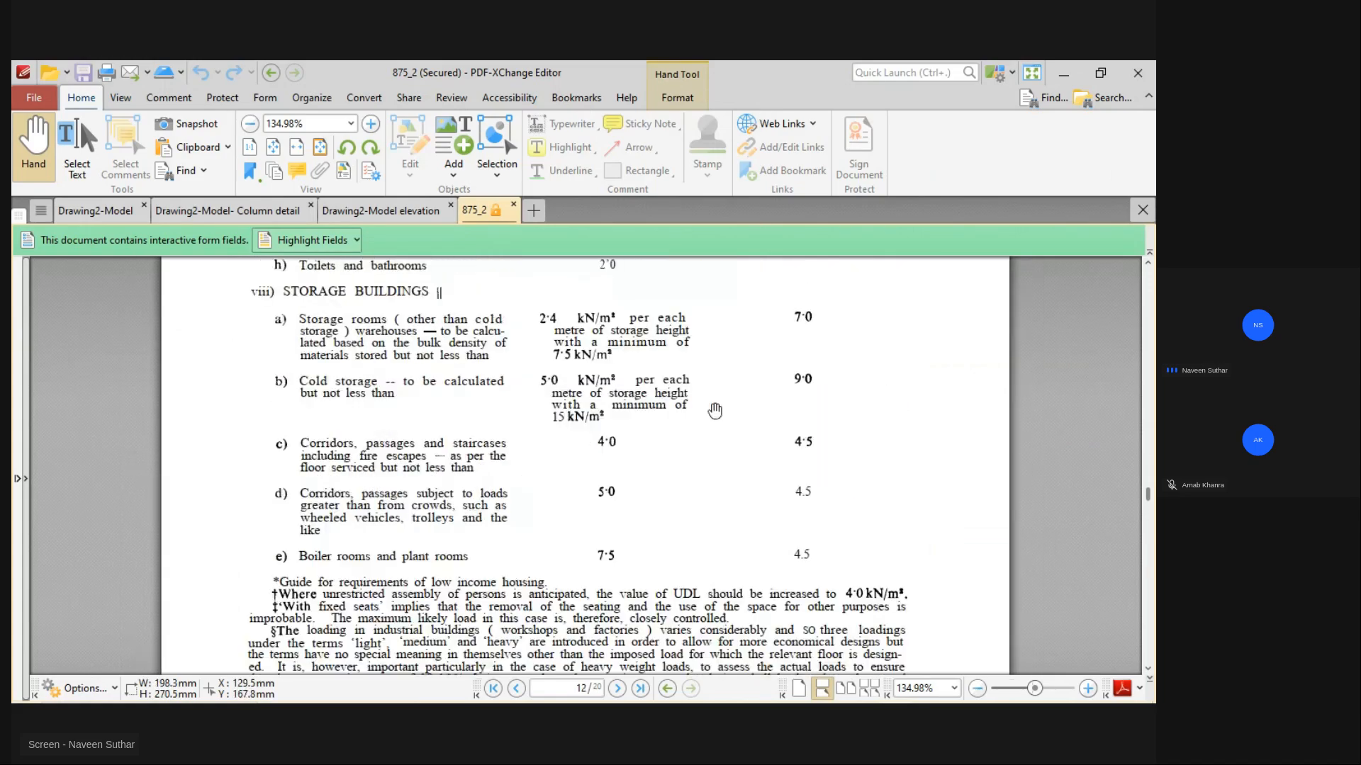
pyautogui.scroll(15, 719, 412)
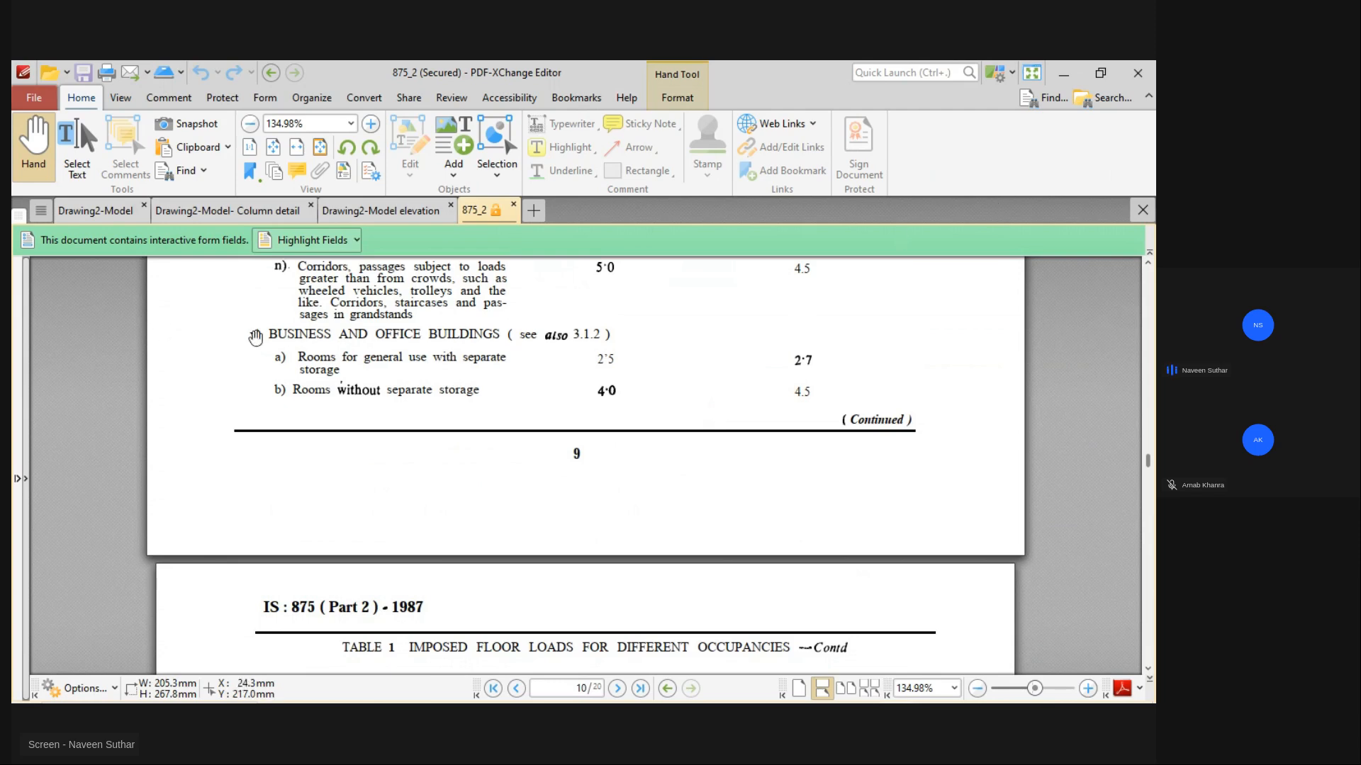
pyautogui.scroll(10, 599, 356)
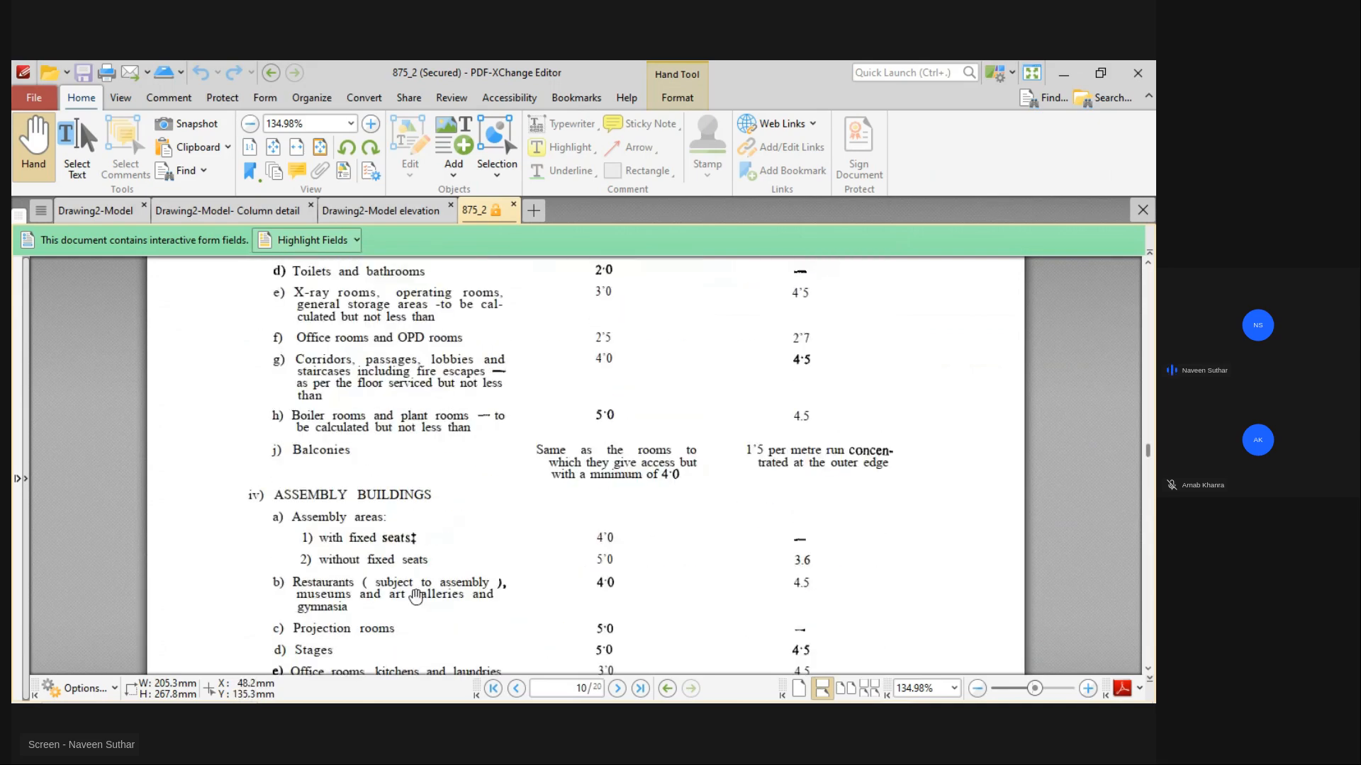
pyautogui.scroll(10, 510, 511)
pyautogui.scroll(2, 667, 474)
pyautogui.keyDown('ctrl'); pyautogui.scroll(-1, 667, 474); pyautogui.keyUp('ctrl')
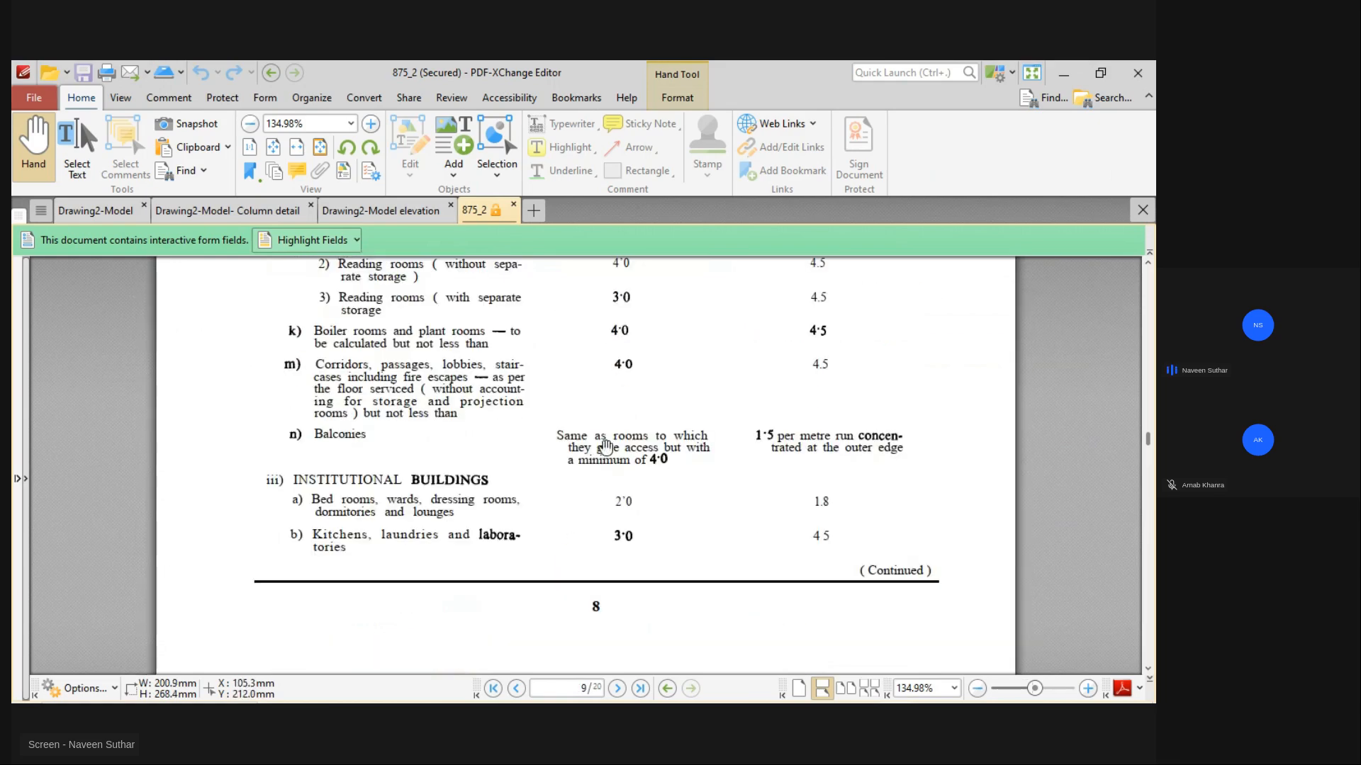
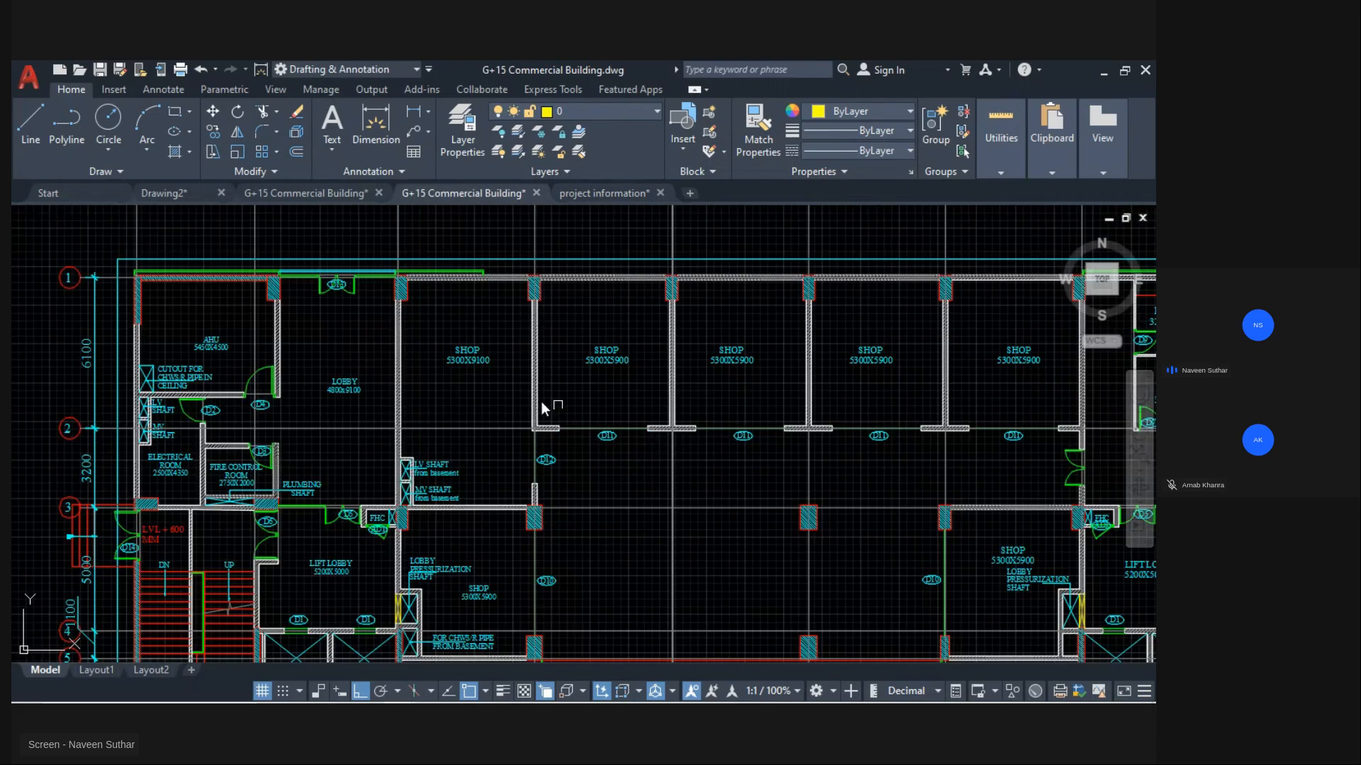
# Step: Examine the floor plan in AutoCAD for the shops, lobbies, toilets, electrical room and fire control room that need imposed loads
pyautogui.moveTo(501, 370); pyautogui.dragTo(332, 327, button='middle')
pyautogui.scroll(4, 848, 315)
pyautogui.scroll(-4, 594, 409)
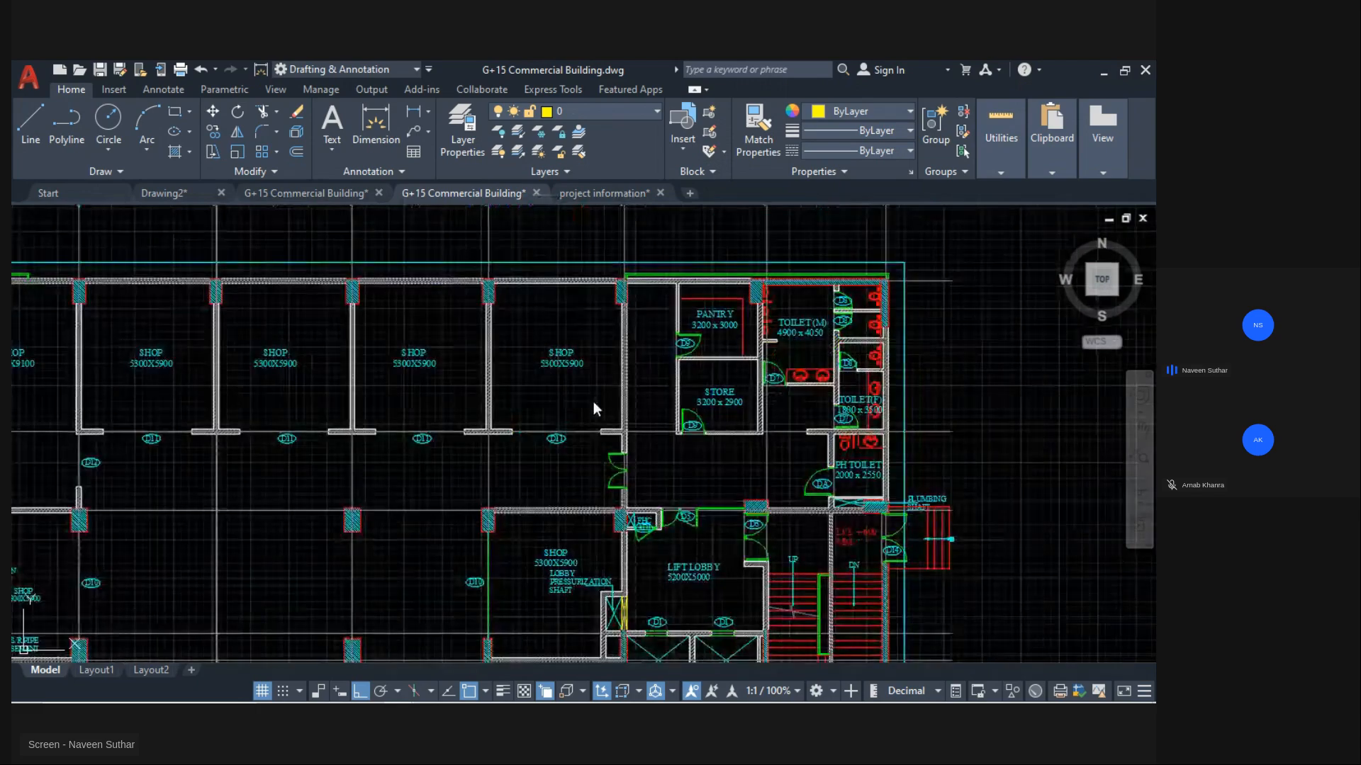
pyautogui.moveTo(594, 409); pyautogui.dragTo(839, 397, button='middle')
pyautogui.moveTo(383, 433); pyautogui.dragTo(629, 261, button='middle')
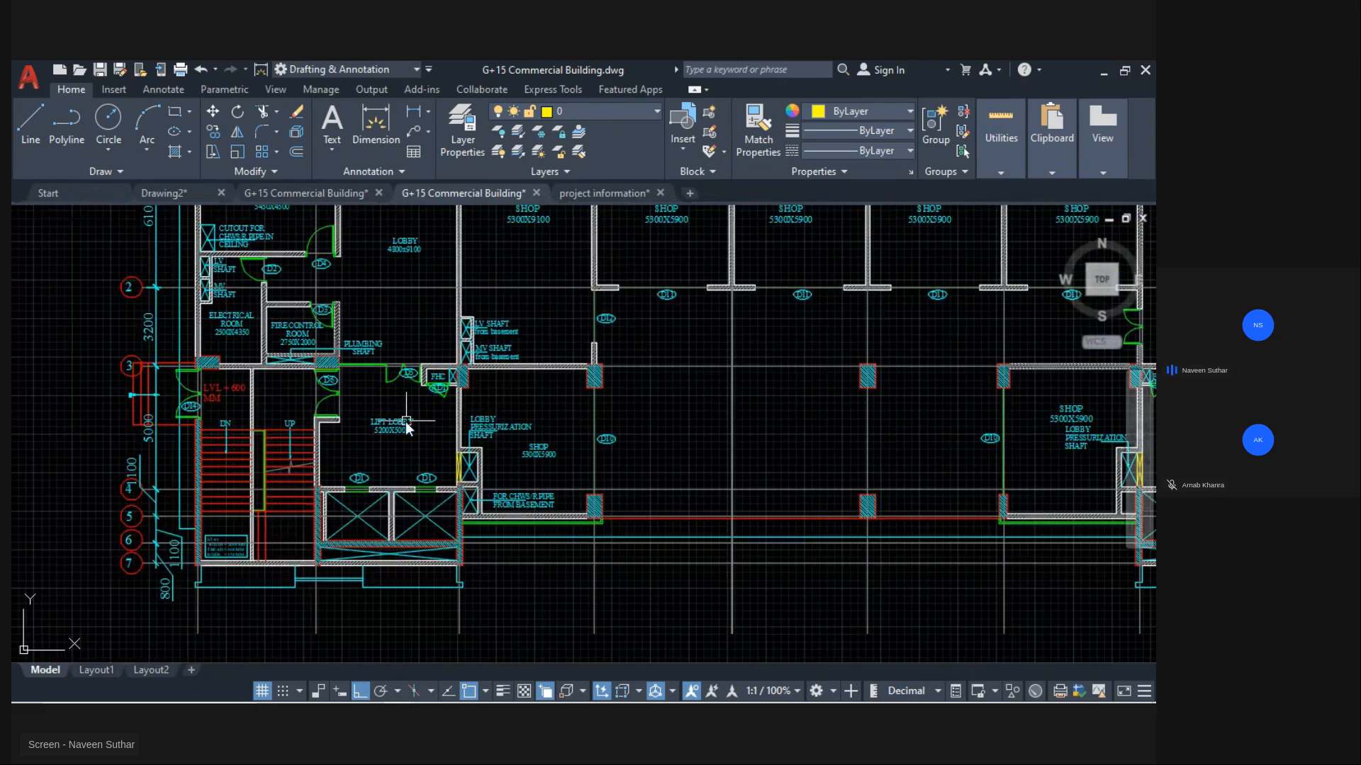
pyautogui.scroll(4, 404, 423)
pyautogui.moveTo(730, 417); pyautogui.dragTo(762, 528, button='middle')
pyautogui.scroll(-4, 339, 430)
pyautogui.moveTo(325, 395); pyautogui.dragTo(327, 516, button='middle')
pyautogui.scroll(4, 182, 502)
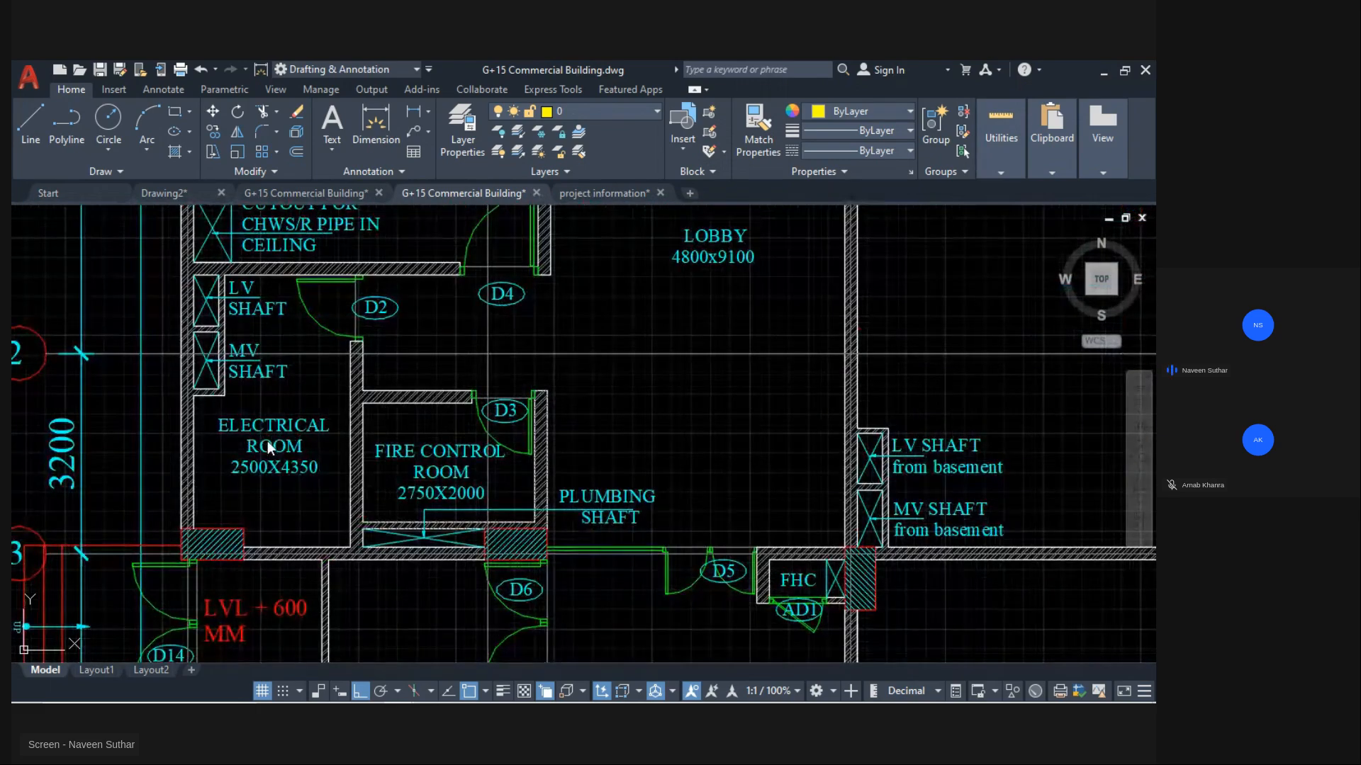
# Step: Switch to the 875_2 PDF and compare the Table 1 imposed loads for the business and mercantile building occupancies
pyautogui.hotkey('alt', 'Tab')
pyautogui.hotkey('alt', 'Tab')
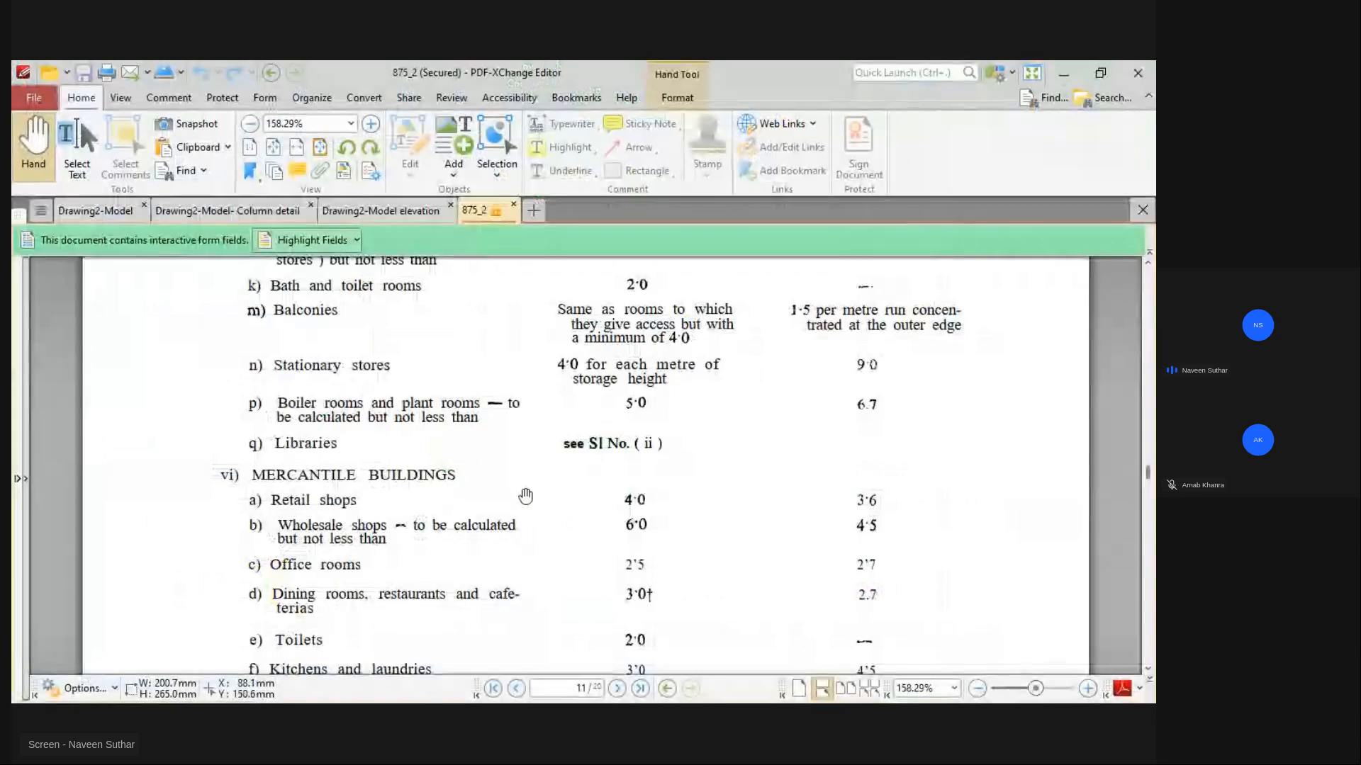
pyautogui.scroll(-1, 525, 496)
pyautogui.scroll(3, 526, 496)
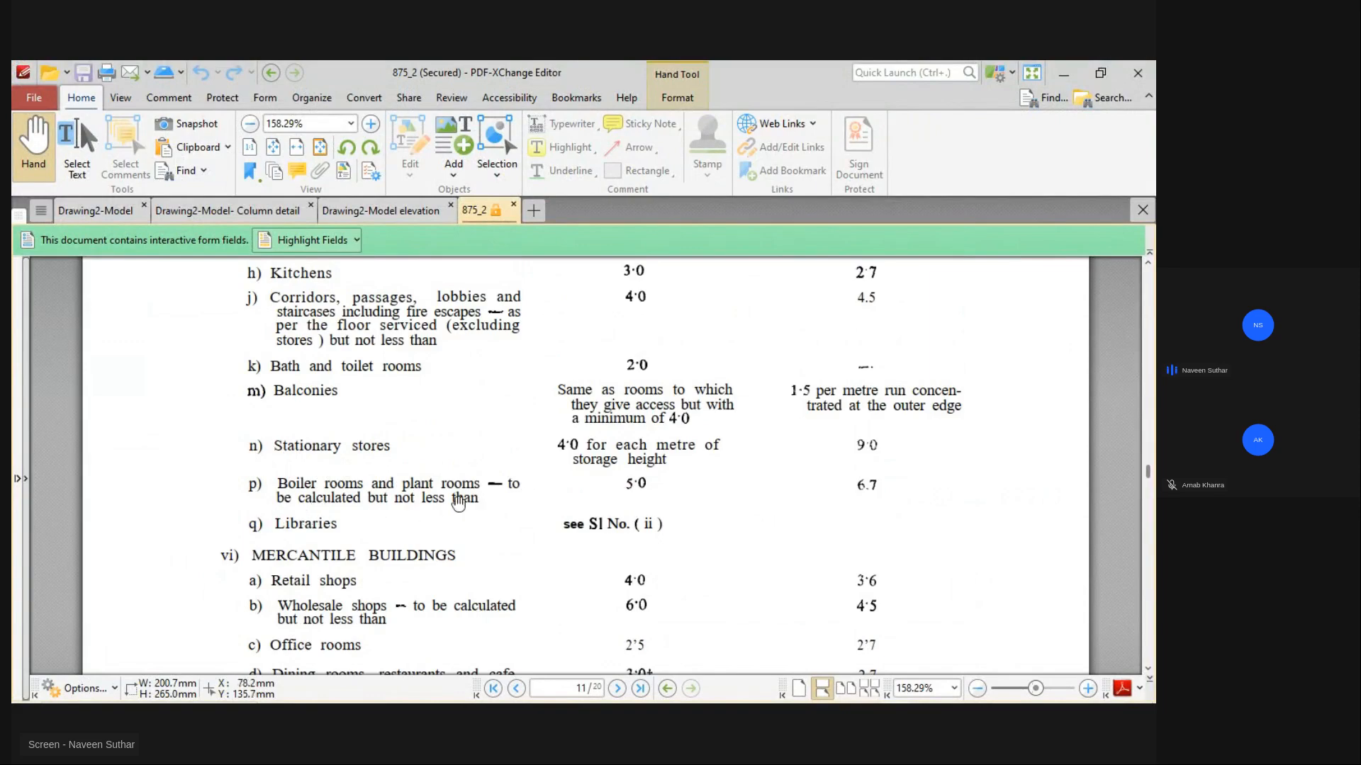
pyautogui.scroll(2, 548, 513)
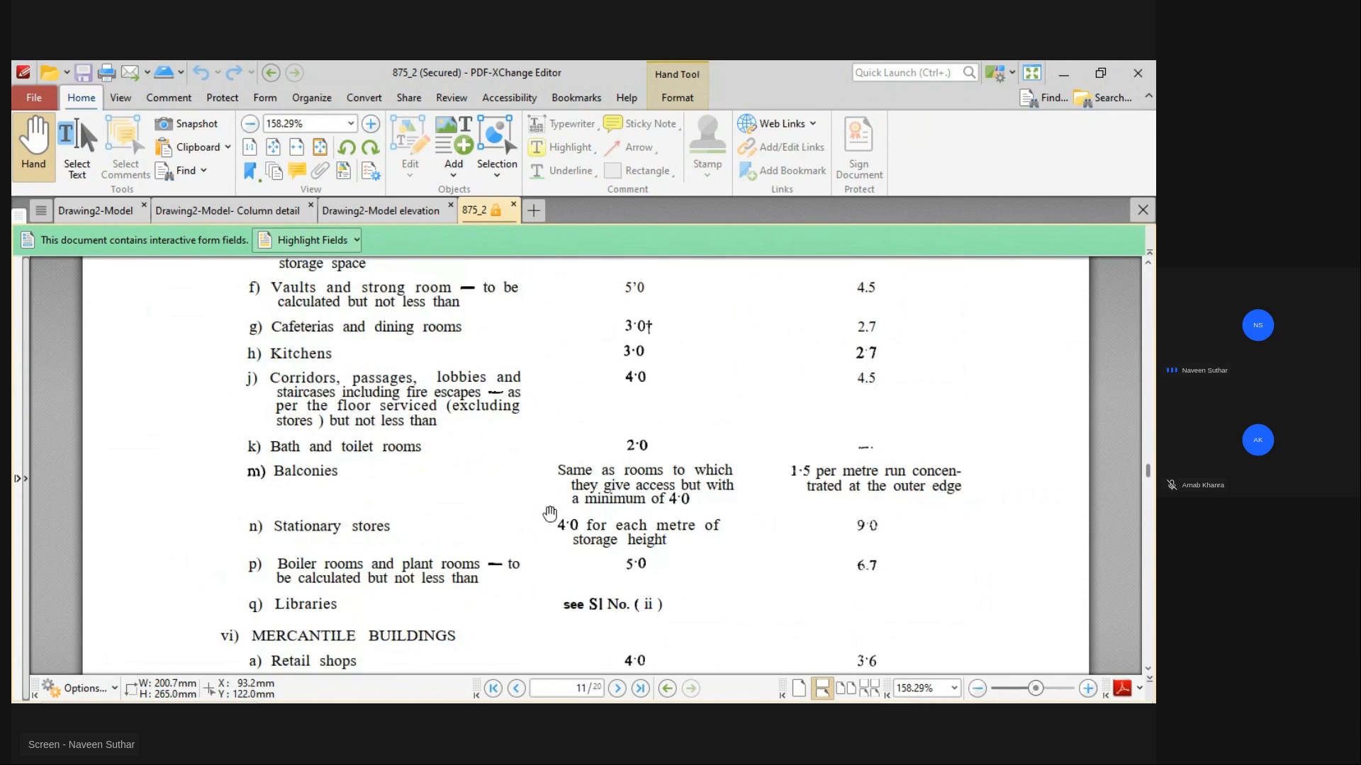
pyautogui.scroll(3, 550, 513)
pyautogui.scroll(2, 550, 513)
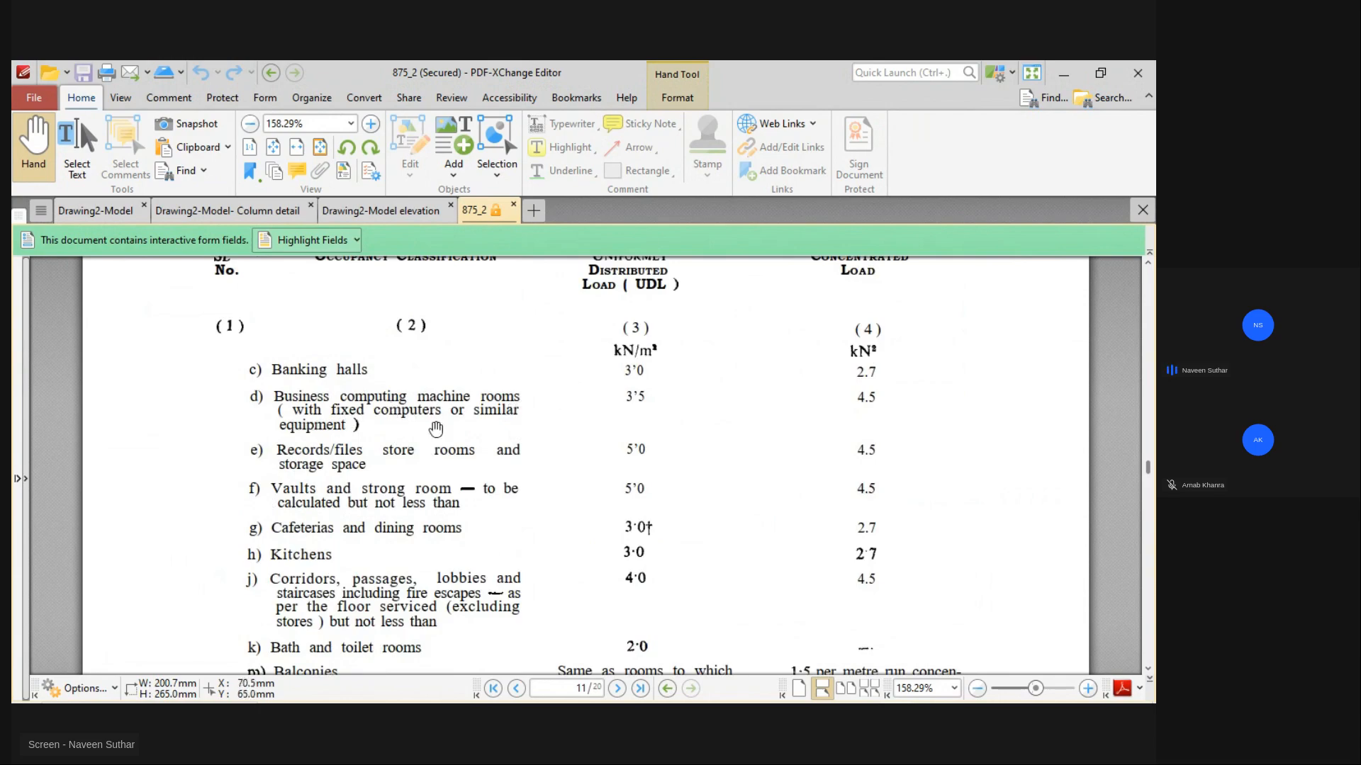
pyautogui.scroll(-3, 334, 437)
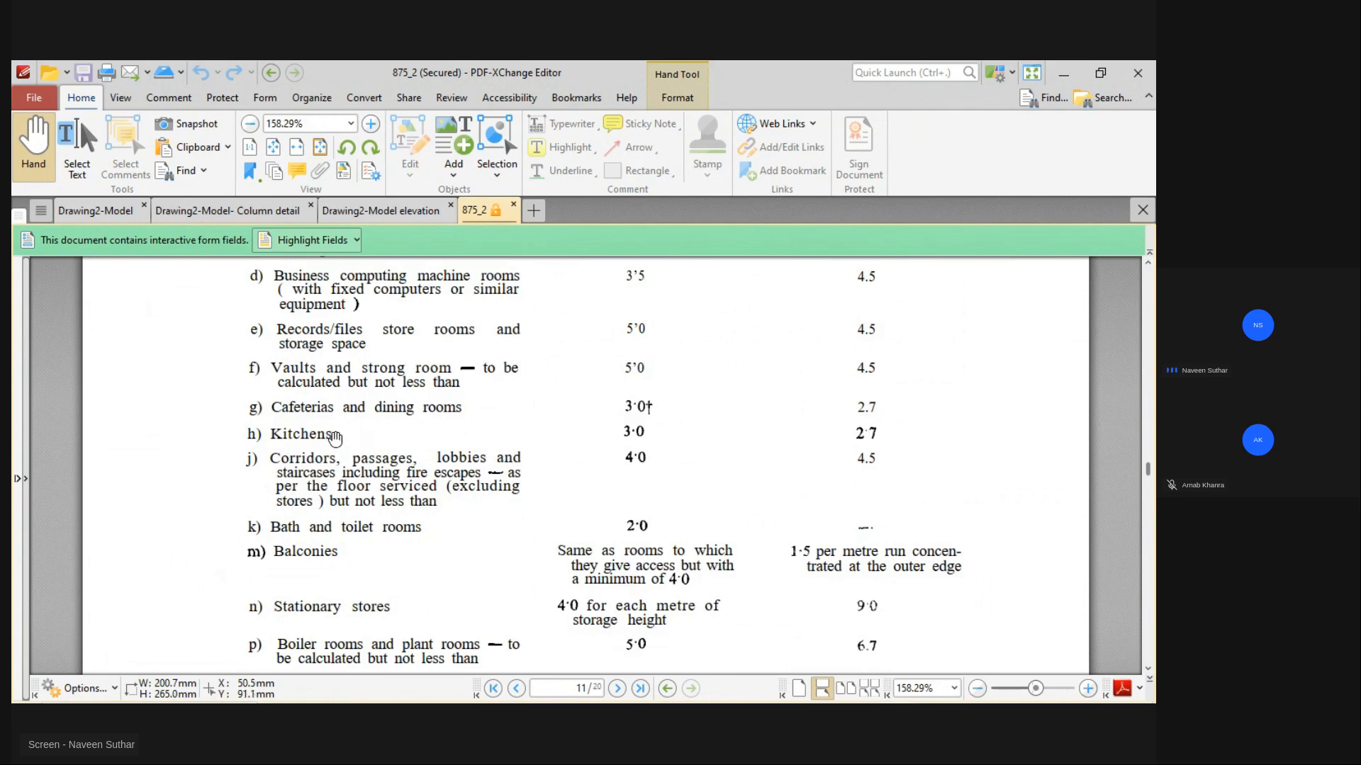
pyautogui.scroll(-4, 334, 437)
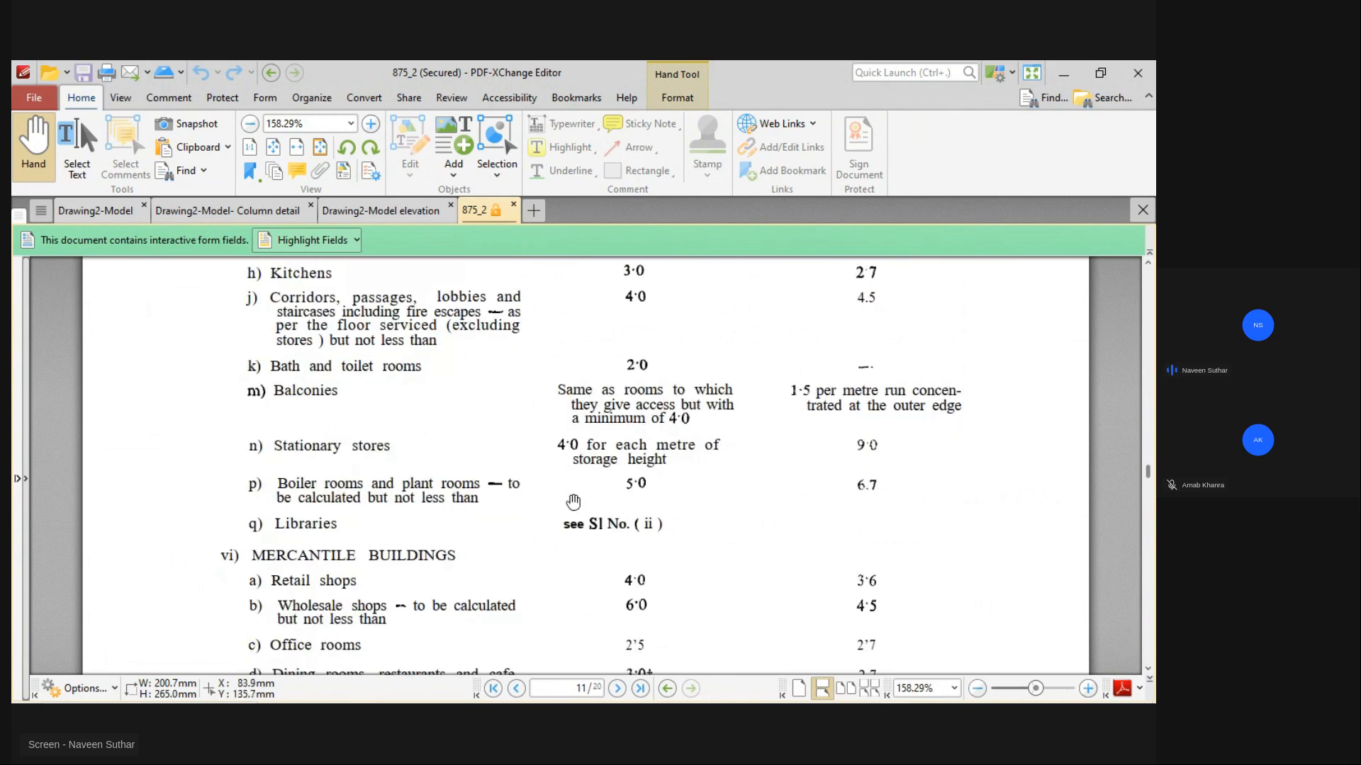
# Step: Return to the AutoCAD floor plan and examine the AHU room, the adjoining lobby and the overall room layout
pyautogui.hotkey('alt', 'Tab')
pyautogui.moveTo(290, 501)
pyautogui.mouseDown(button='middle')
pyautogui.moveTo(255, 528)
pyautogui.moveTo(287, 555)
pyautogui.mouseUp(button='middle')
pyautogui.moveTo(310, 442); pyautogui.dragTo(266, 593, button='middle')
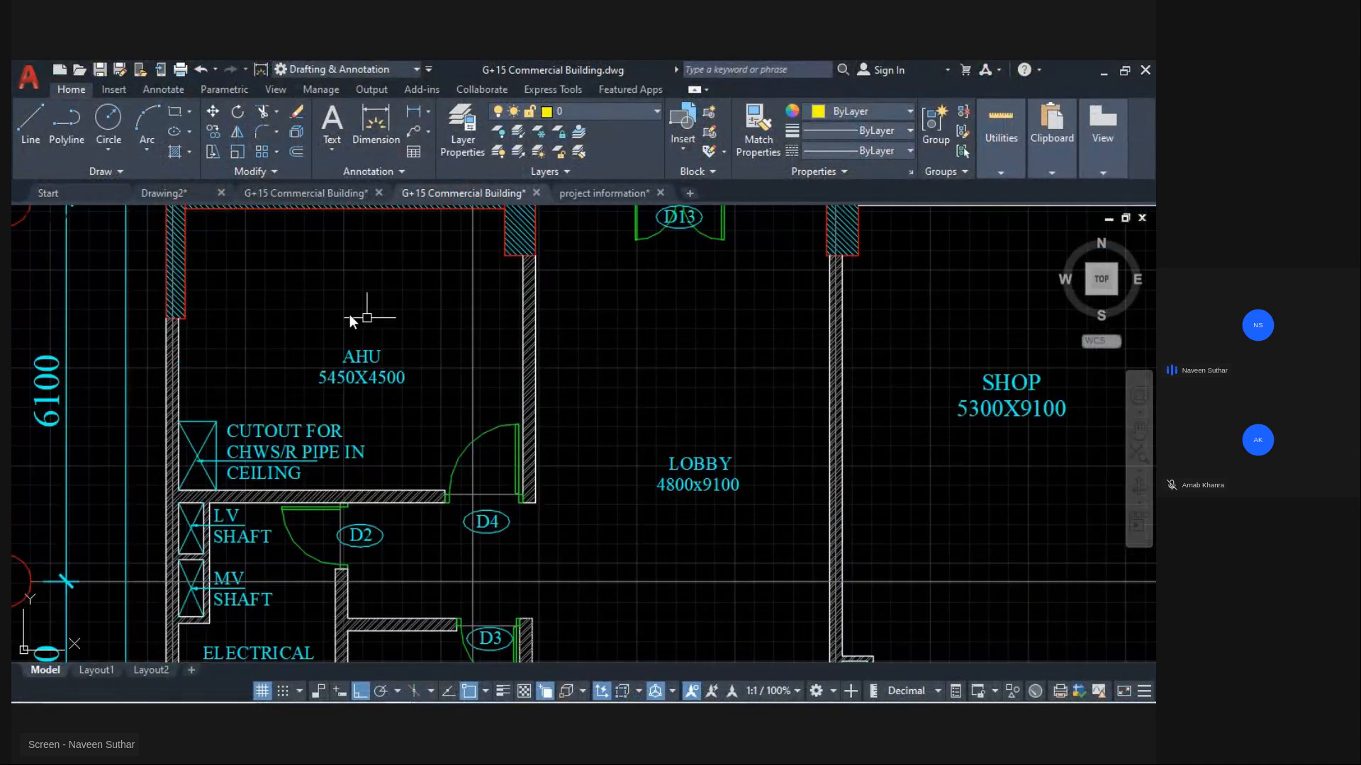
pyautogui.scroll(-6, 319, 312)
pyautogui.moveTo(734, 377); pyautogui.dragTo(636, 339, button='middle')
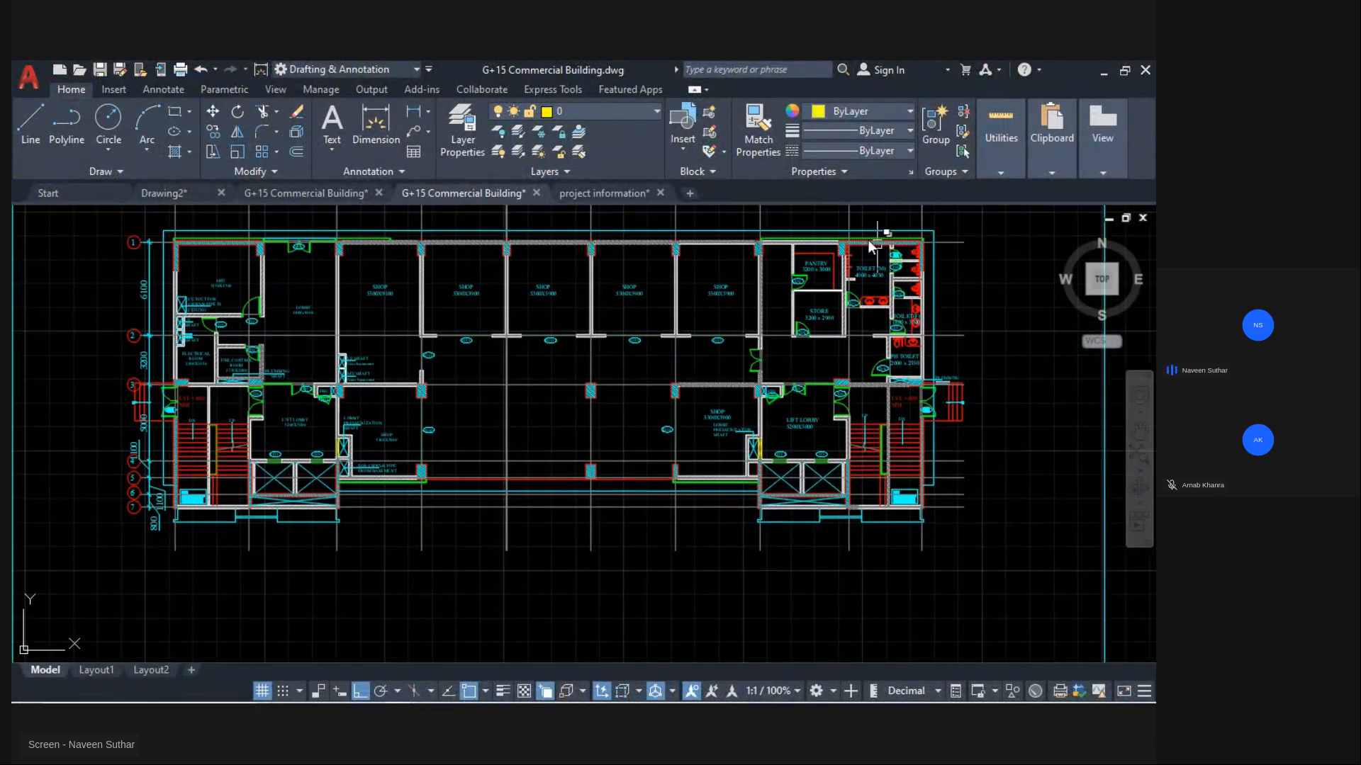
# Step: Switch to ETABS, isolate the objects of type Floors in the Story1 plan and select the slabs other than the sunken one
pyautogui.hotkey('alt', 'Tab')
pyautogui.press('Tab')
pyautogui.press('Tab')
pyautogui.press('Tab')
pyautogui.press('Tab')
pyautogui.press('Tab')
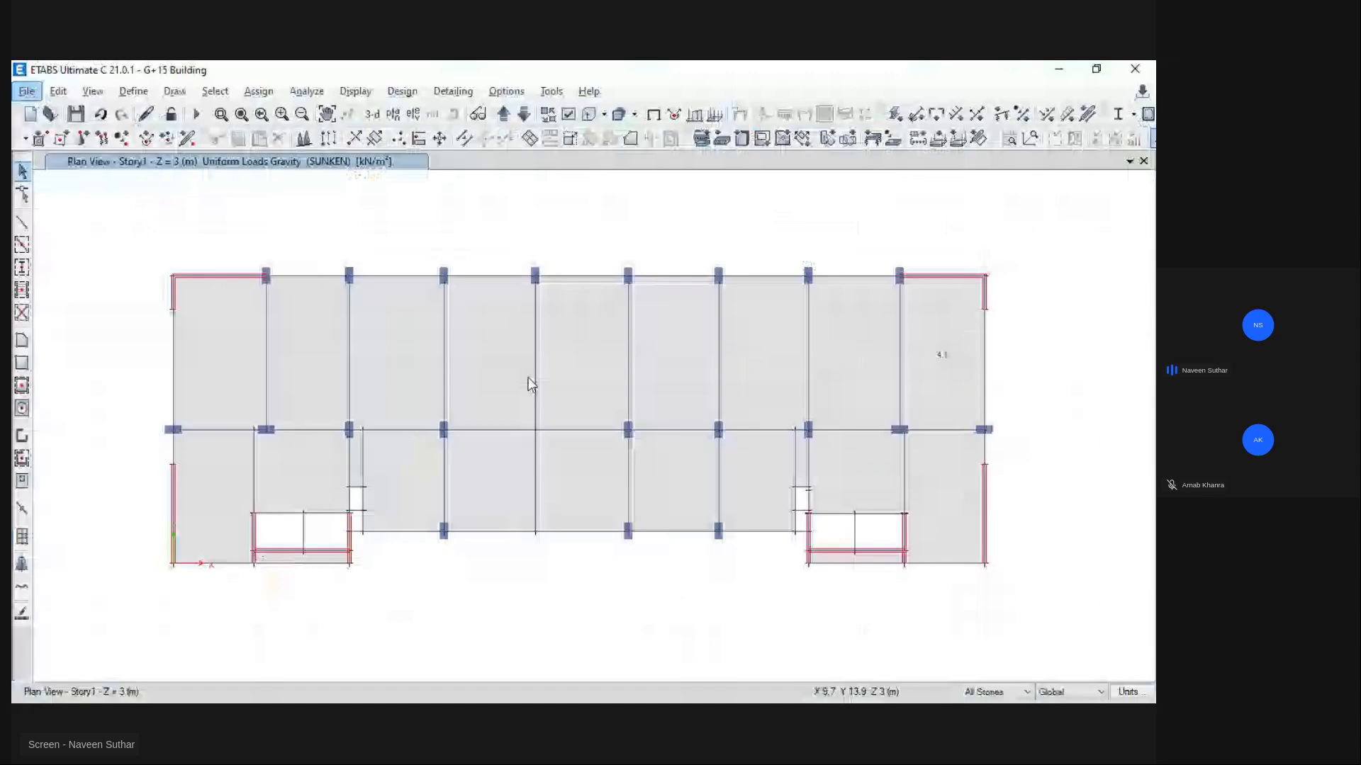
pyautogui.click(215, 91)
pyautogui.moveTo(238, 109)
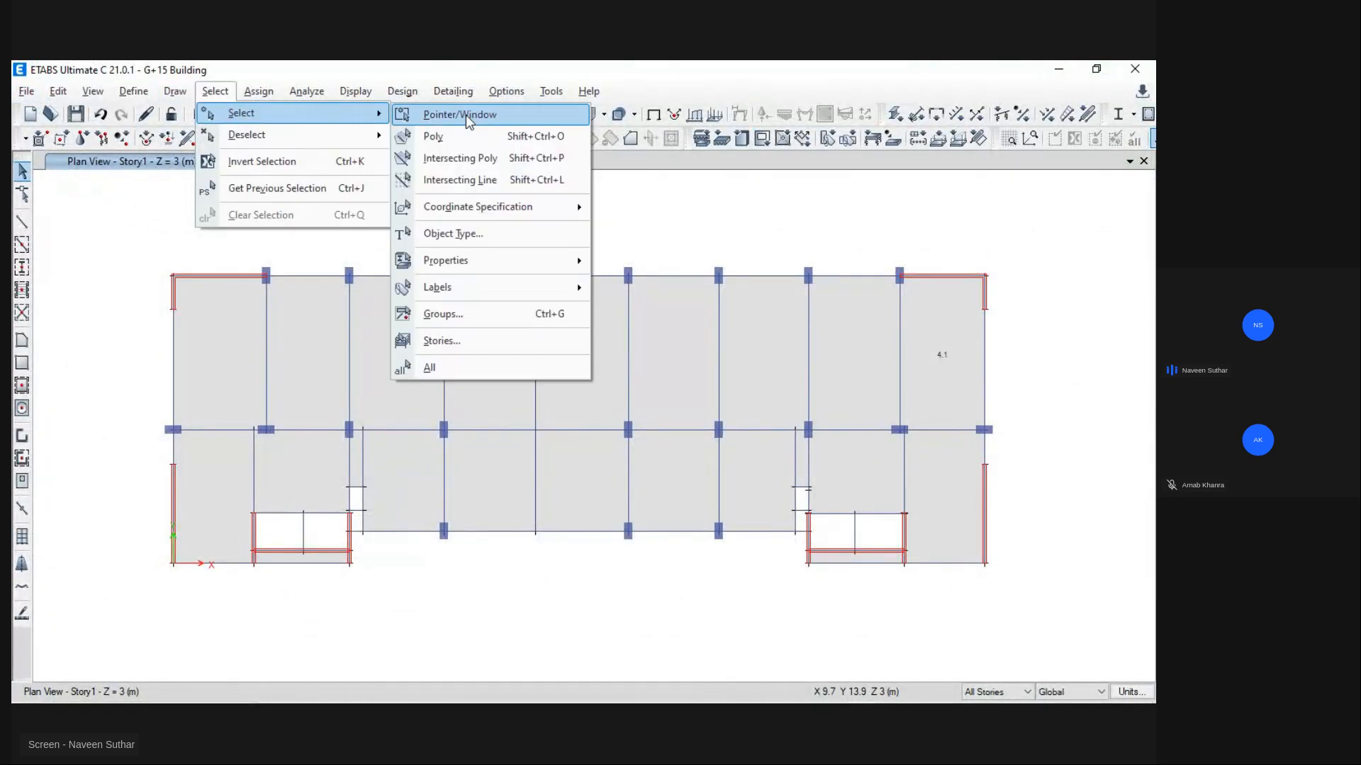
pyautogui.click(433, 231)
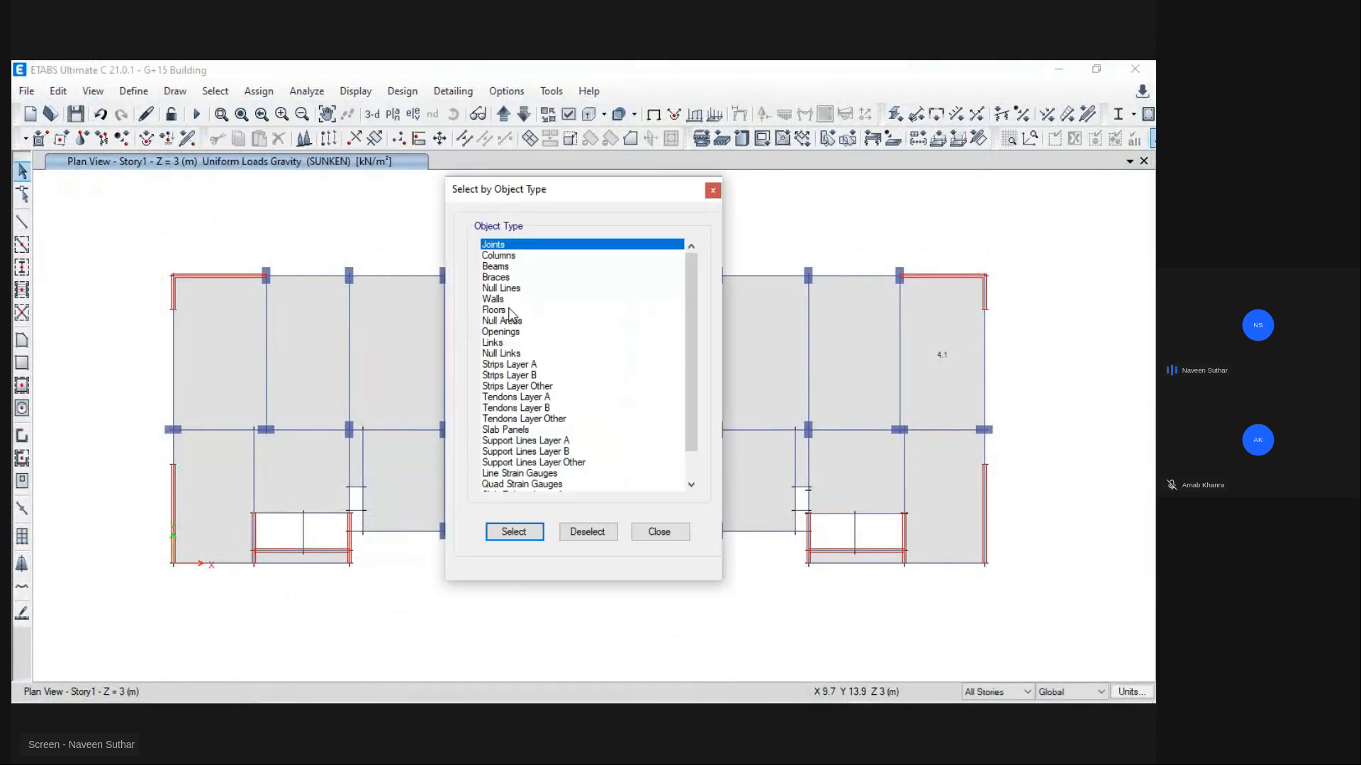
pyautogui.click(509, 310)
pyautogui.click(514, 531)
pyautogui.click(658, 532)
pyautogui.rightClick(534, 200)
pyautogui.click(567, 297)
pyautogui.moveTo(127, 252); pyautogui.dragTo(1033, 614)
# Step: Check the 875_2 imposed loads for toilets and for corridors, lobbies and staircases, and return to the ETABS Story1 plan
pyautogui.hotkey('alt', 'Tab')
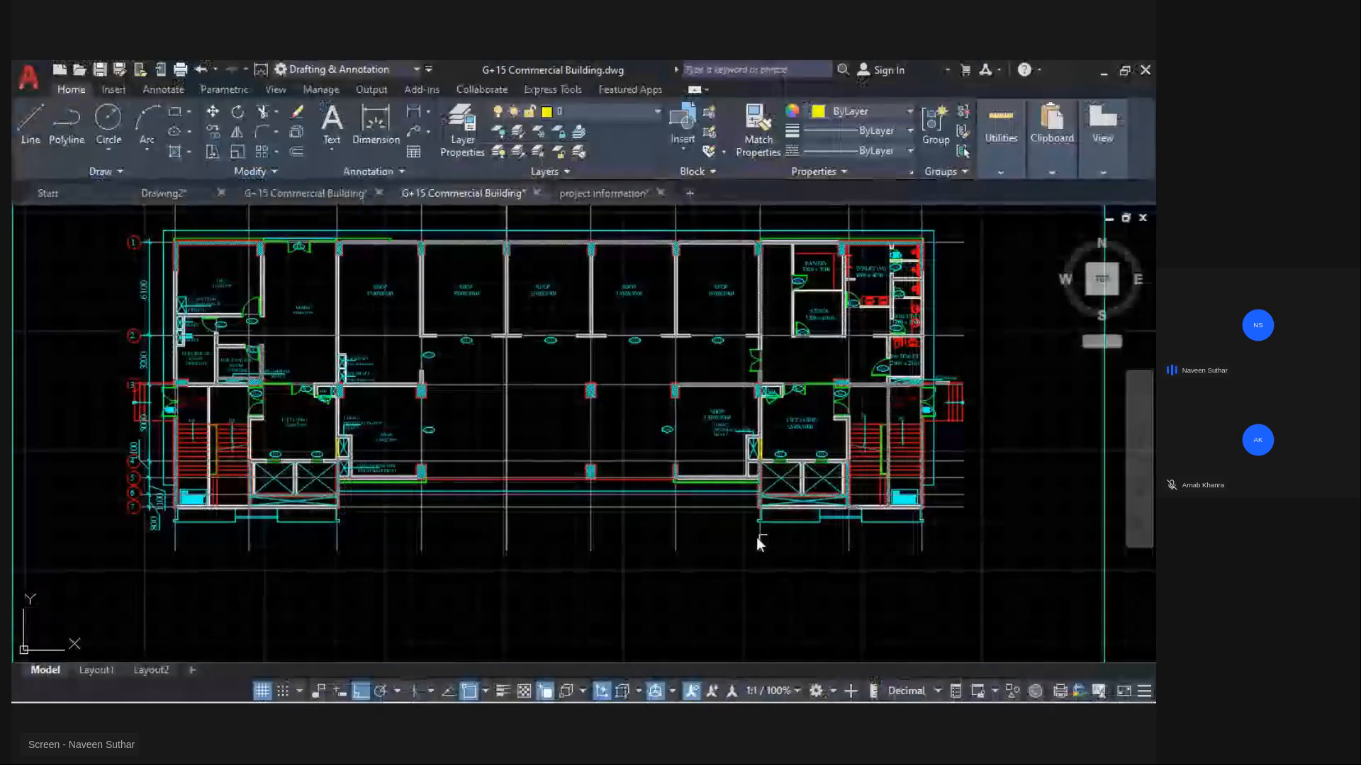
pyautogui.hotkey('alt', 'Tab')
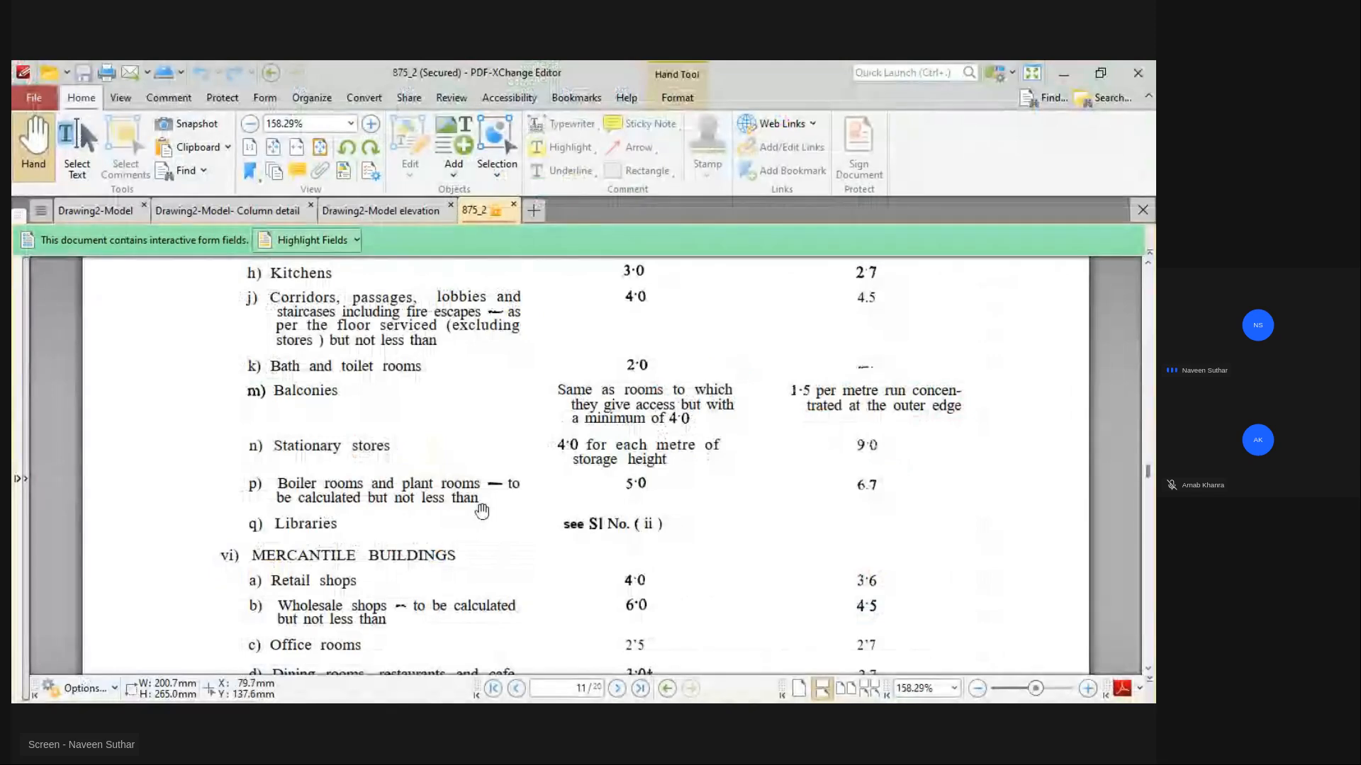
pyautogui.scroll(-1, 482, 511)
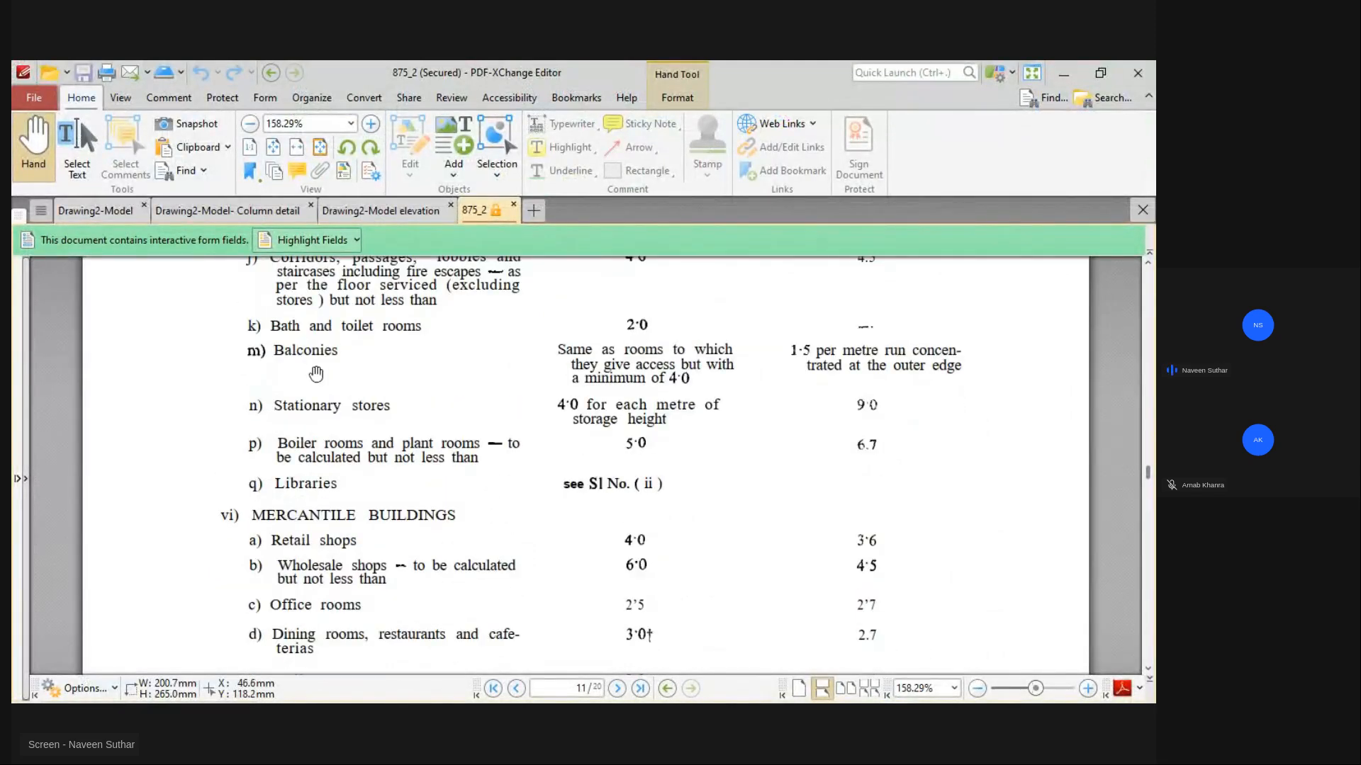
pyautogui.scroll(1, 698, 409)
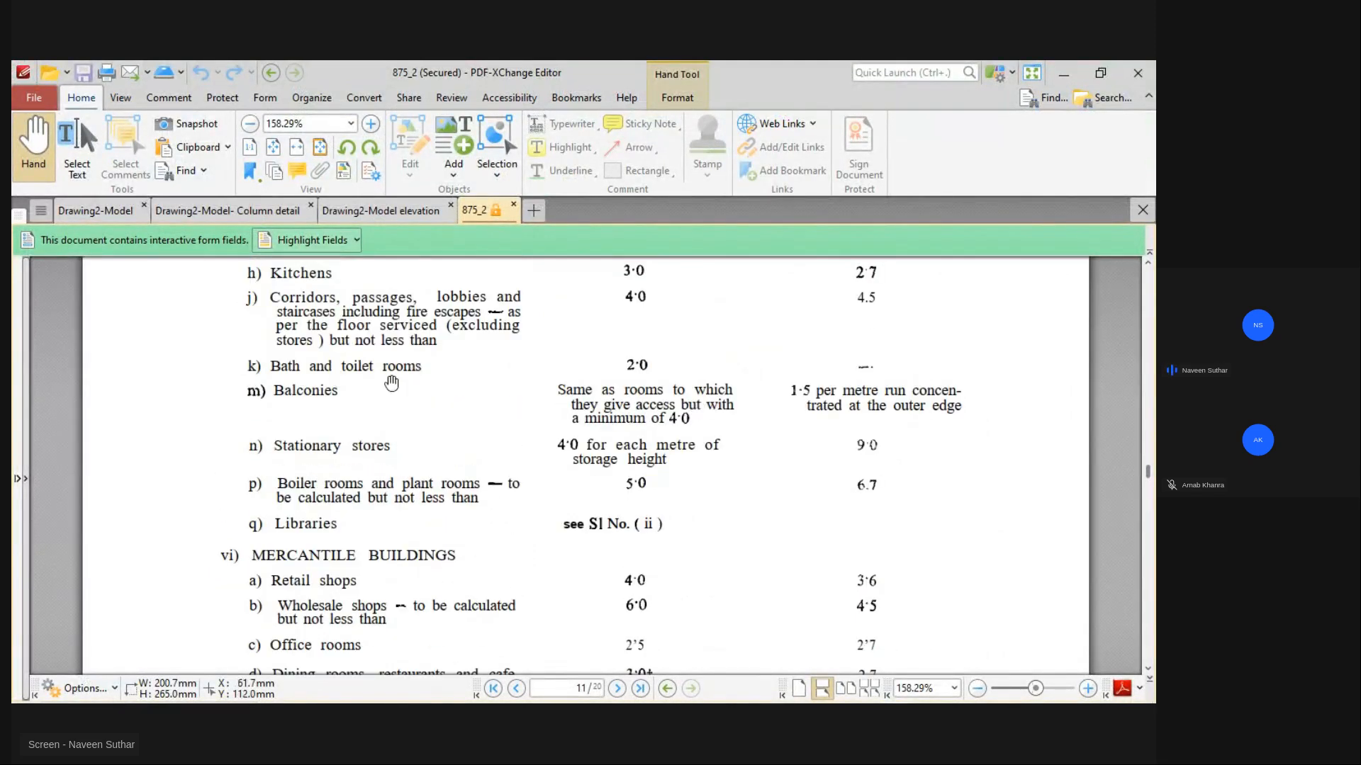
pyautogui.scroll(3, 695, 386)
pyautogui.scroll(1, 694, 386)
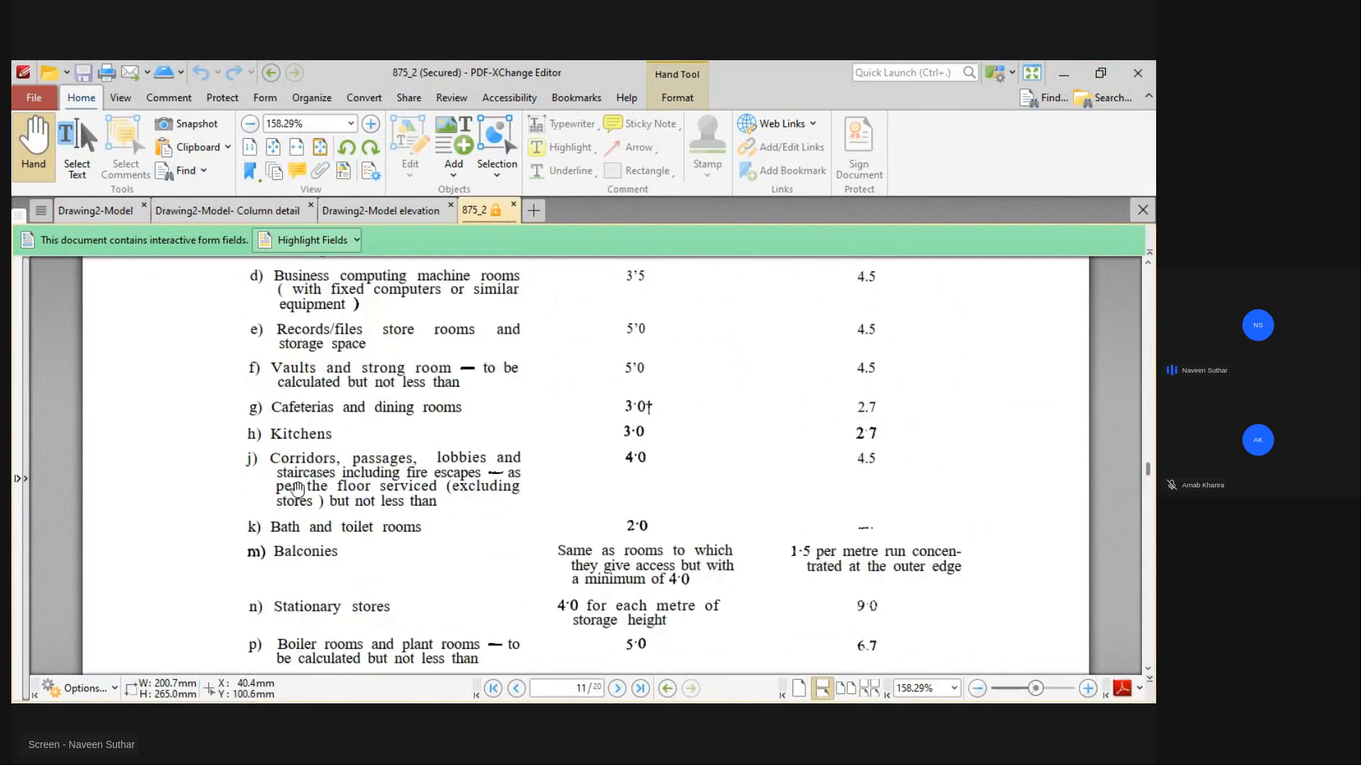
pyautogui.hotkey('alt', 'Tab')
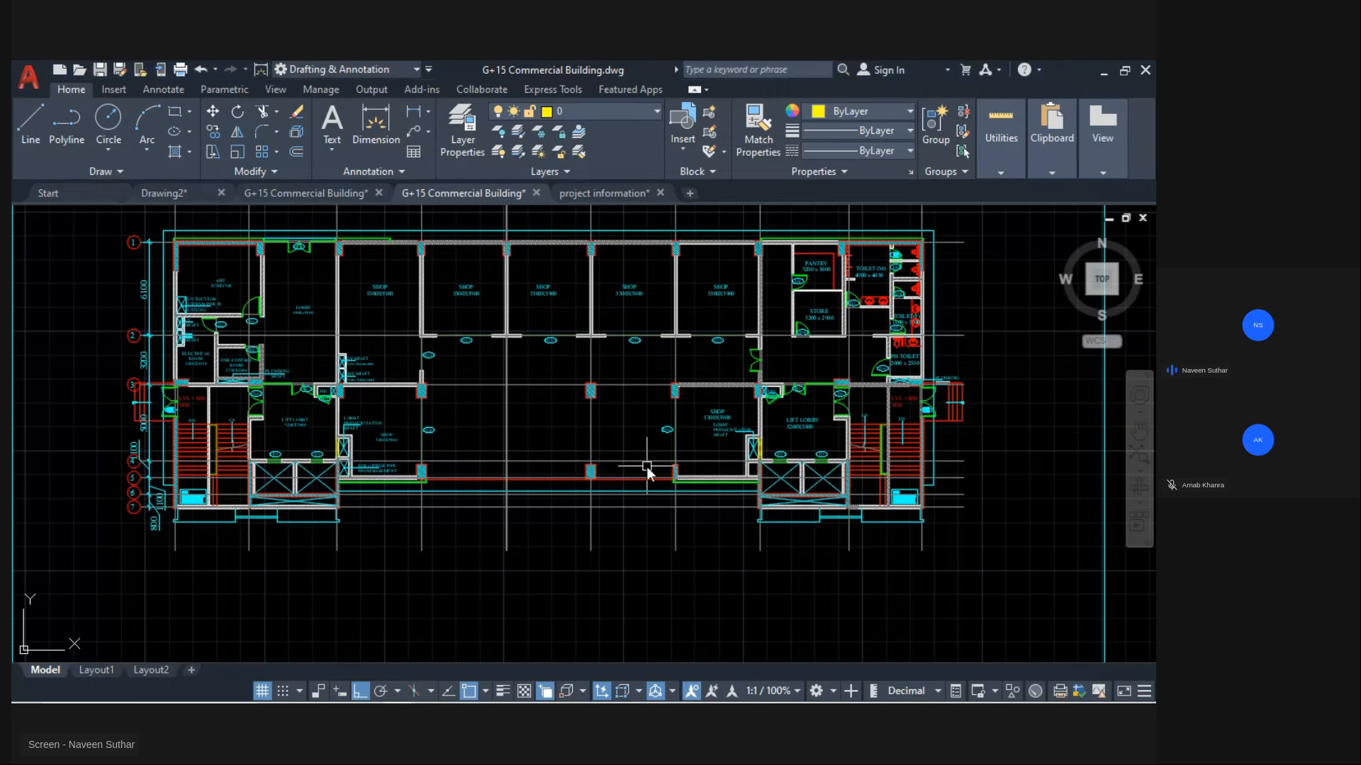
pyautogui.hotkey('alt', 'Tab')
pyautogui.hotkey('alt', 'Tab')
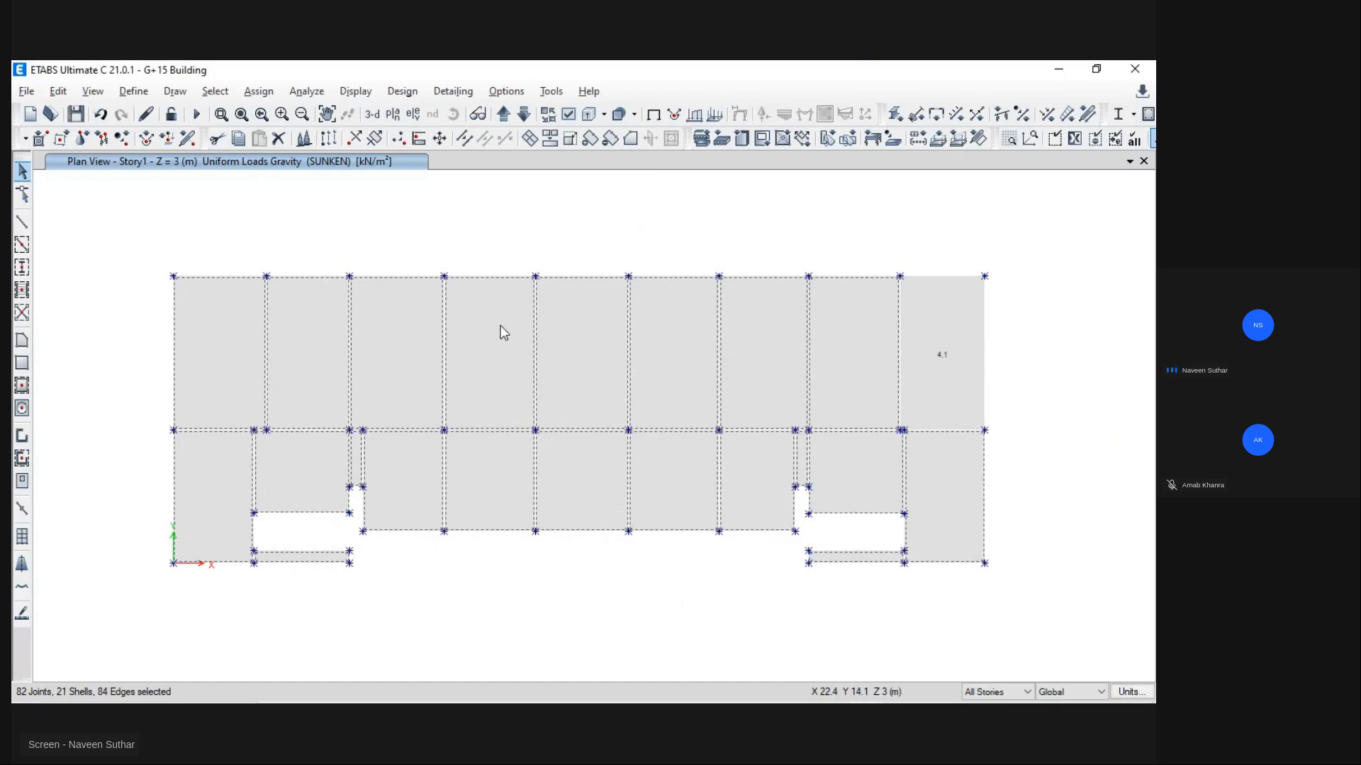
# Step: Assign a uniform gravity load of 4 kN/m² under the LIVE>3 load pattern to the selected Story1 slabs
pyautogui.click(259, 90)
pyautogui.moveTo(306, 158)
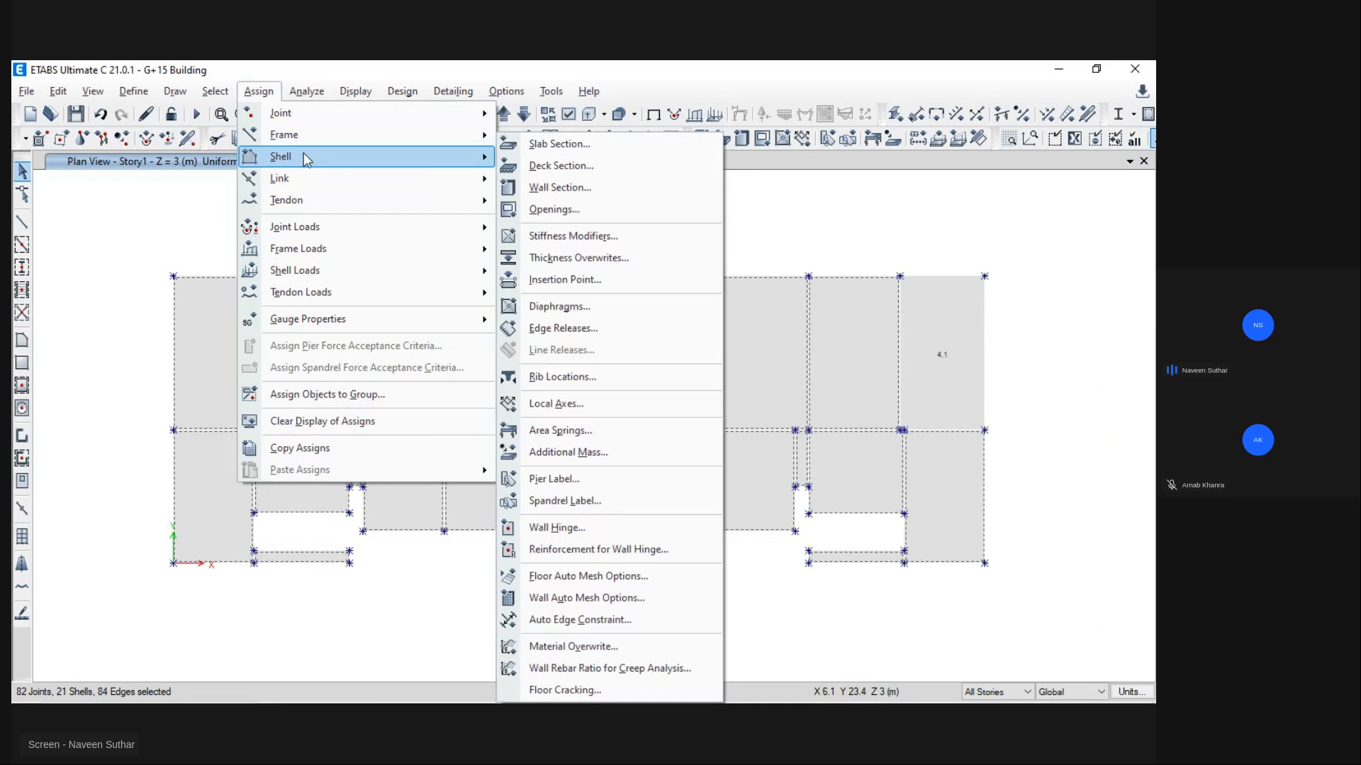
pyautogui.moveTo(378, 271)
pyautogui.click(593, 301)
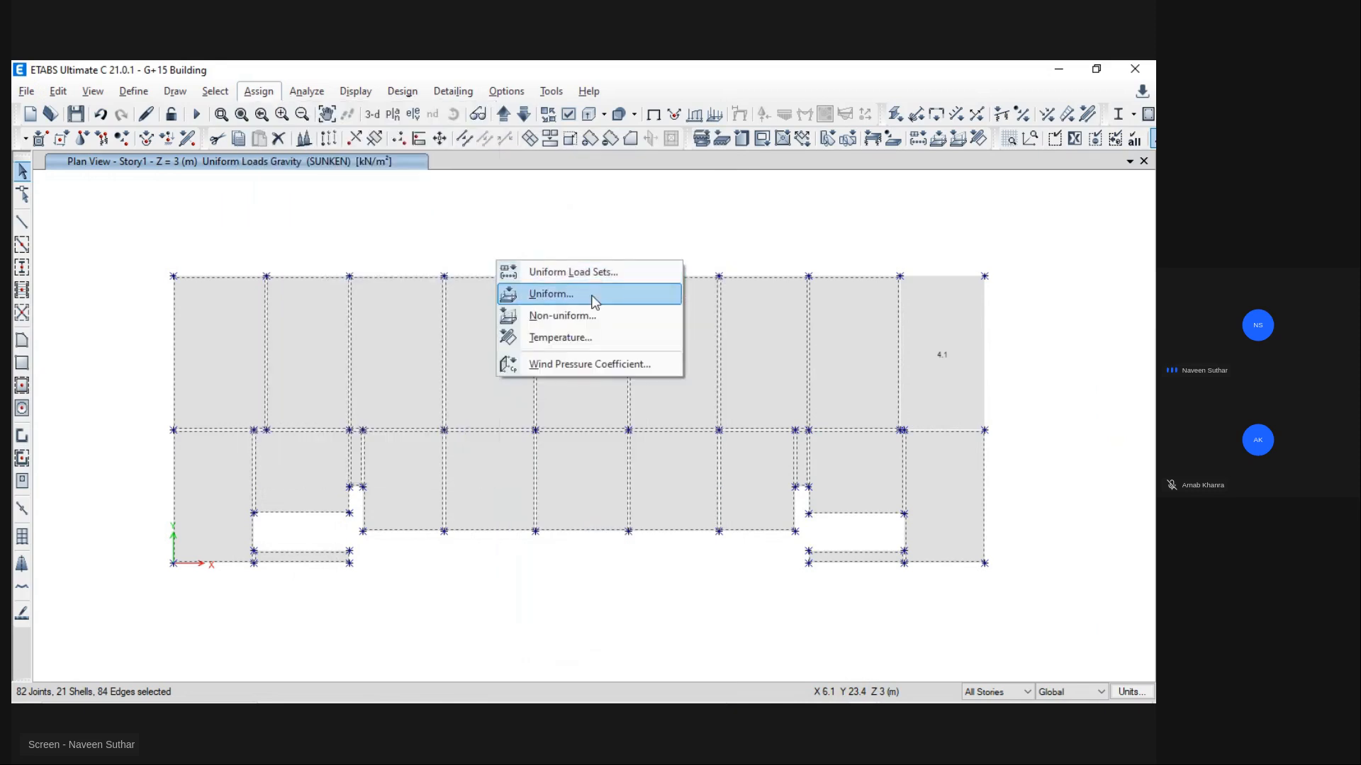
pyautogui.click(608, 324)
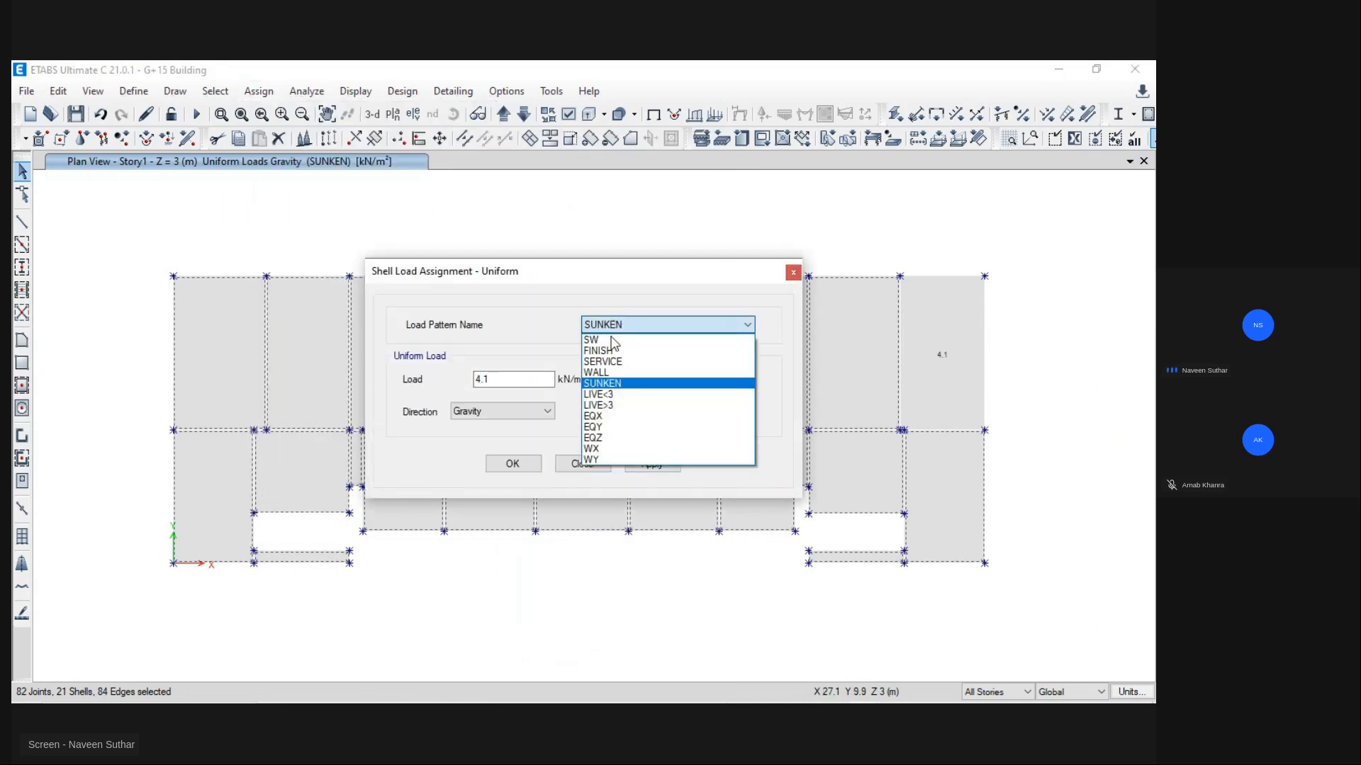
pyautogui.click(625, 407)
pyautogui.moveTo(497, 375); pyautogui.dragTo(442, 372)
pyautogui.click(652, 463)
pyautogui.click(512, 464)
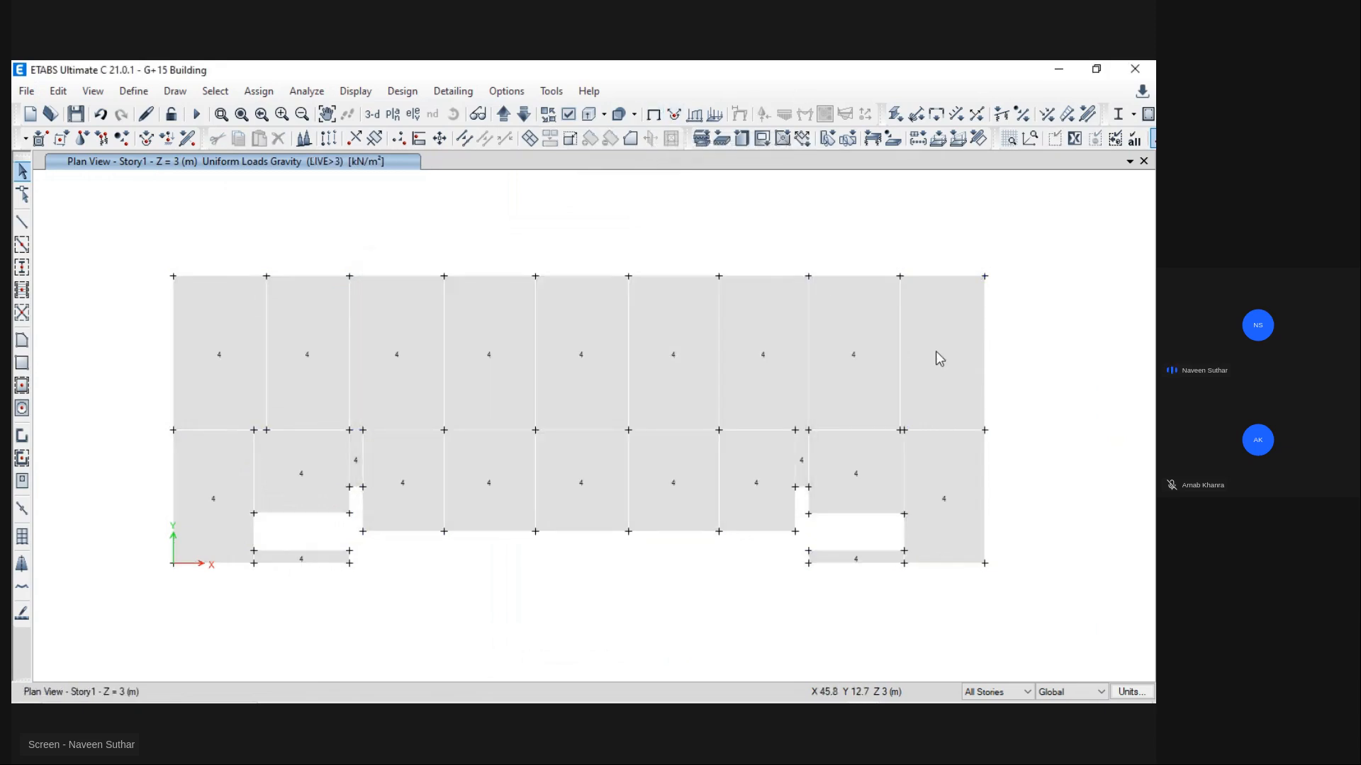
# Step: Select the sunken toilet slab, look up the bath and toilet room imposed load in the 875_2 PDF, and return to ETABS
pyautogui.click(921, 367)
pyautogui.click(258, 91)
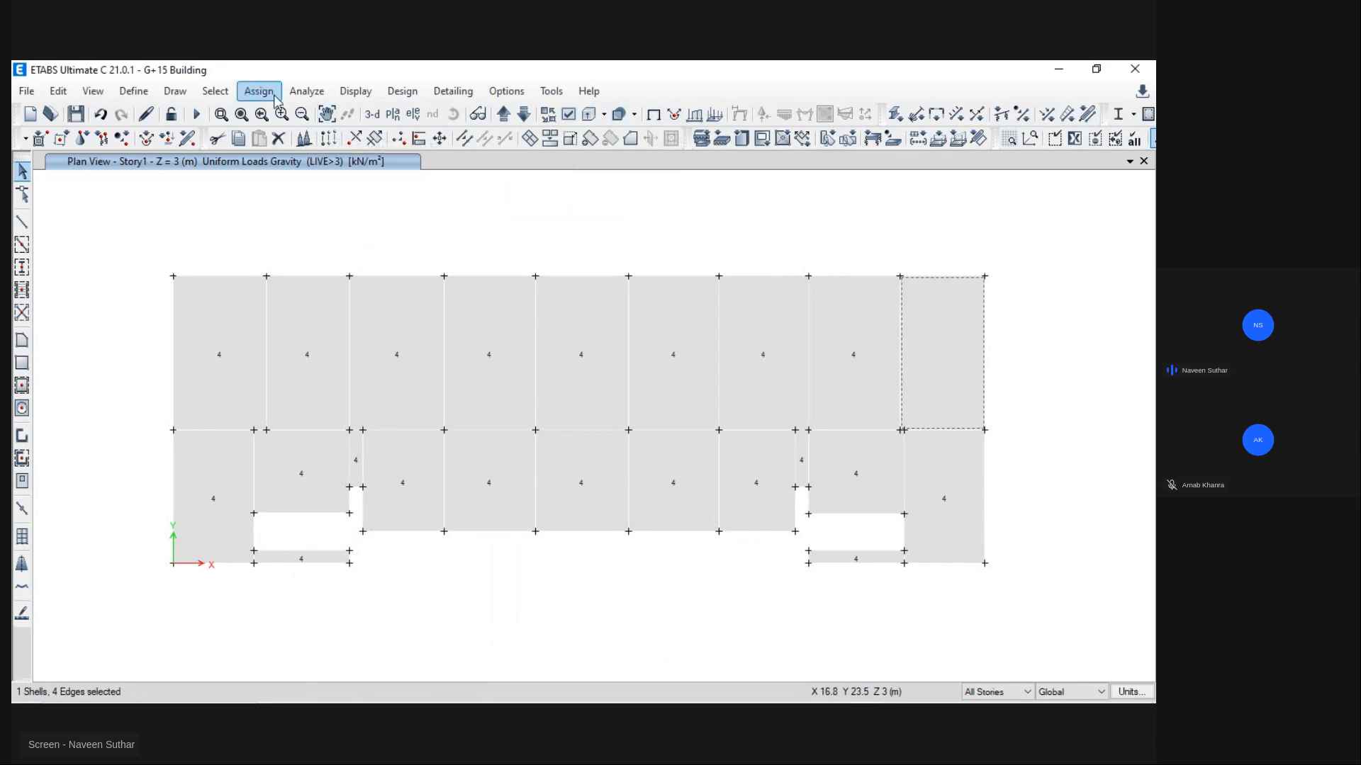
pyautogui.moveTo(312, 157)
pyautogui.hotkey('alt', 'Tab')
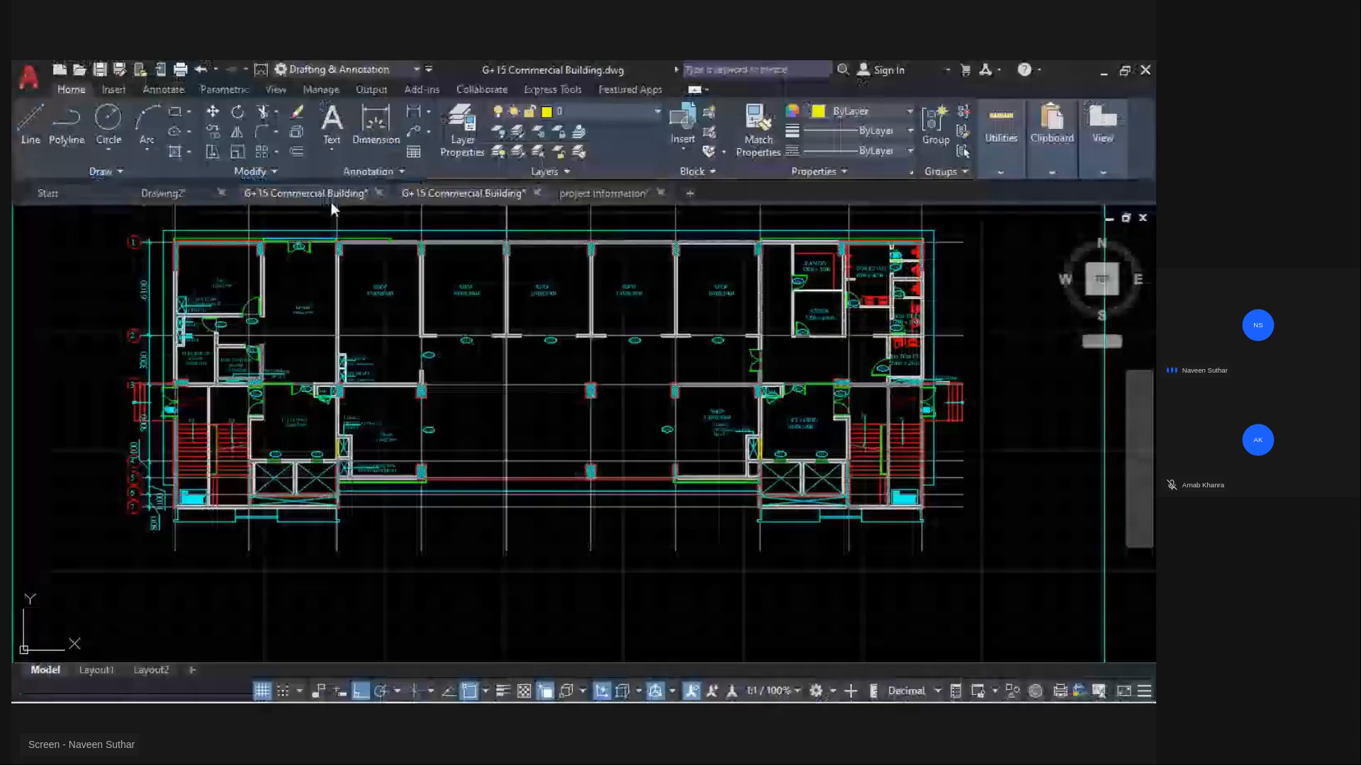
pyautogui.hotkey('alt', 'Tab')
pyautogui.hotkey('alt', 'Tab')
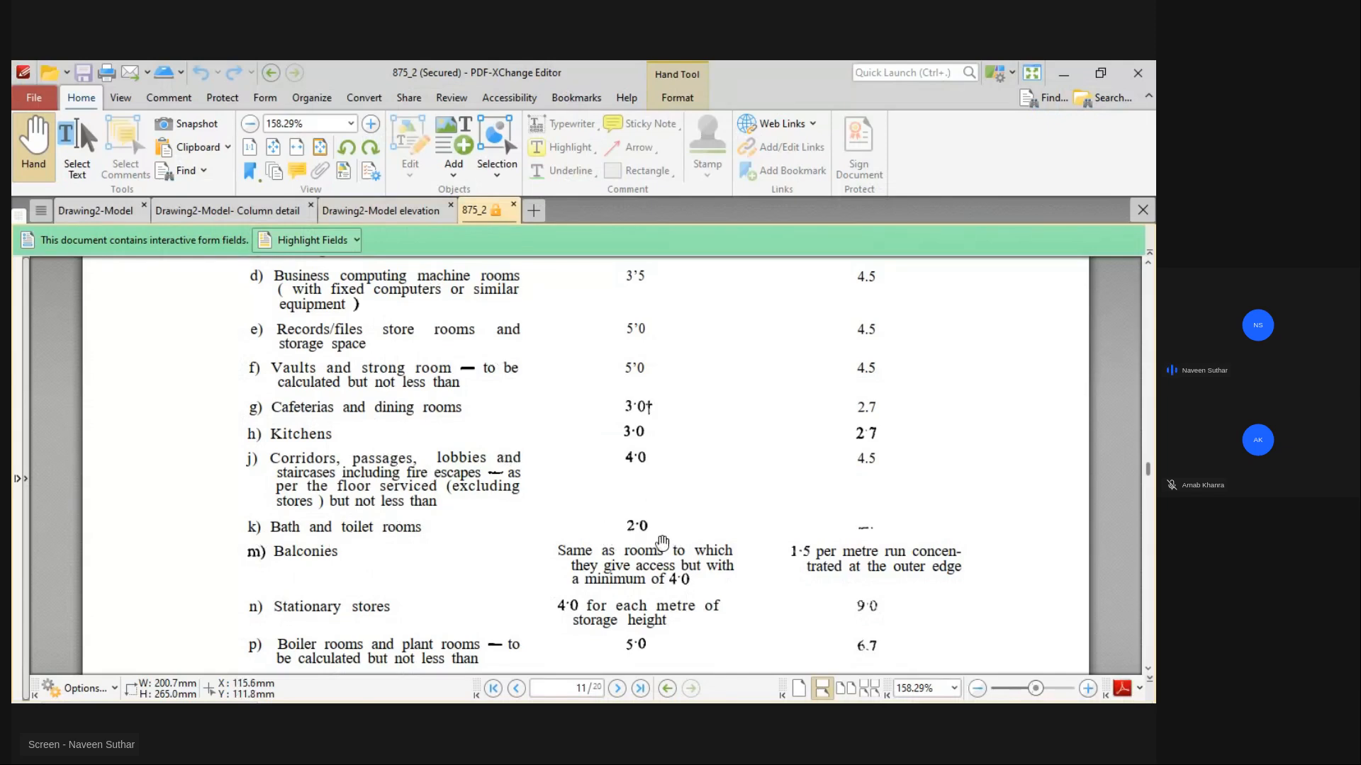
pyautogui.scroll(-1, 661, 541)
pyautogui.hotkey('alt', 'Tab')
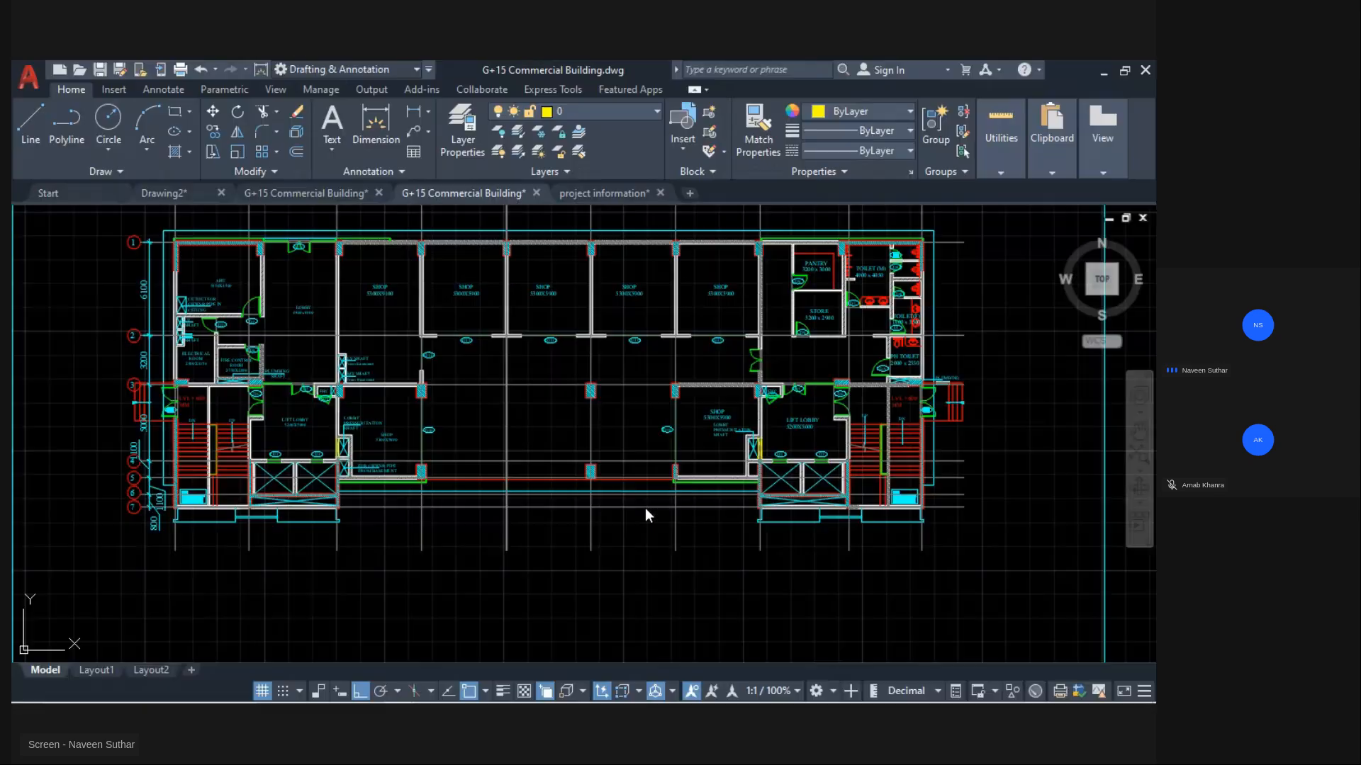
pyautogui.hotkey('alt', 'Tab')
pyautogui.hotkey('alt', 'Tab')
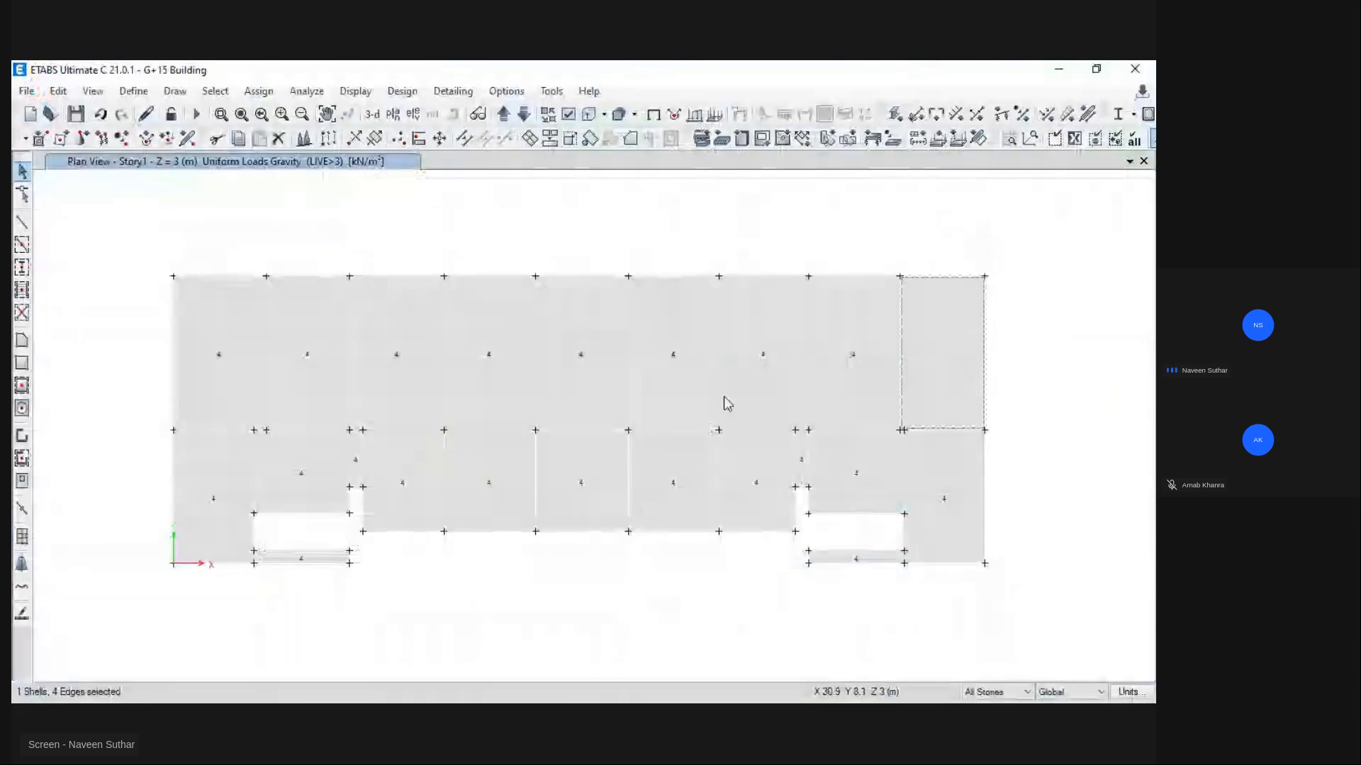
# Step: Assign a uniform gravity load of 2 kN/m² under the LIVE<3 load pattern to the sunken toilet slab
pyautogui.click(259, 91)
pyautogui.moveTo(345, 206)
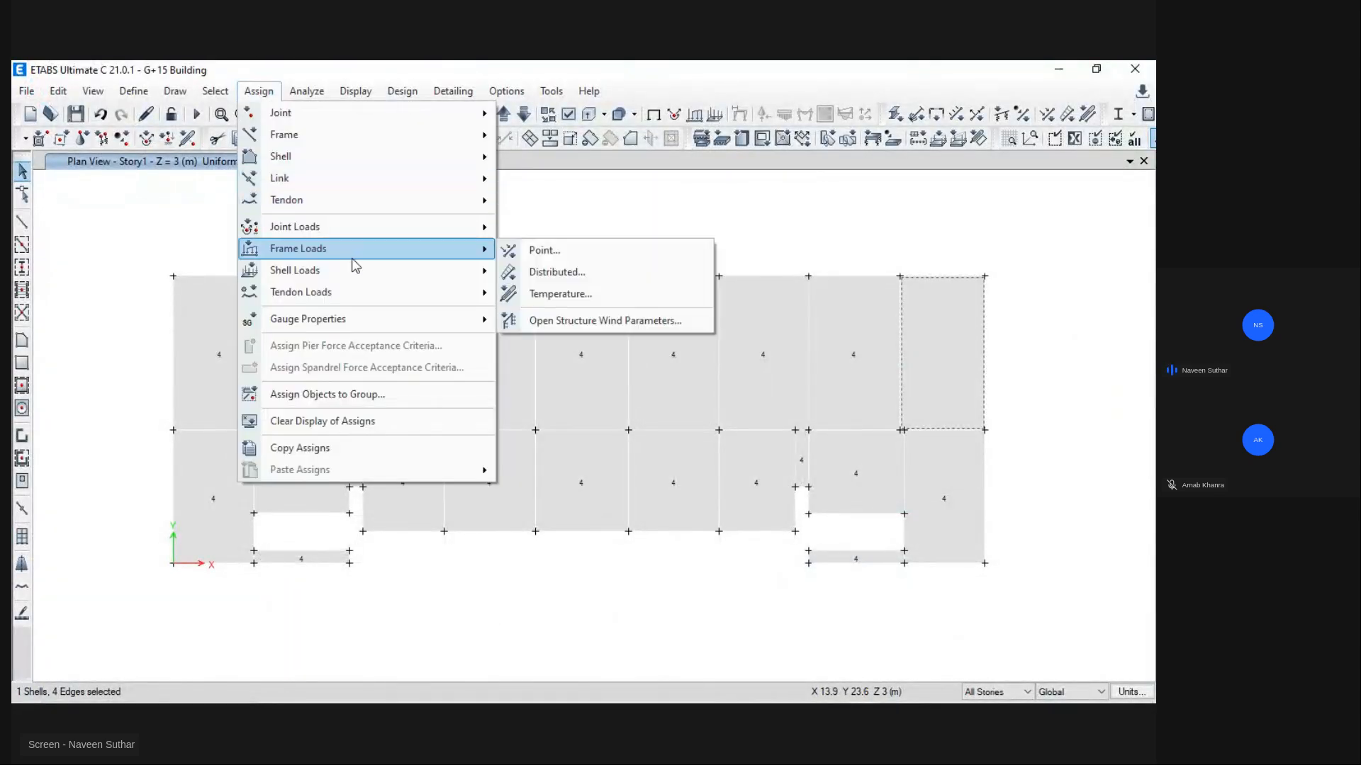
pyautogui.moveTo(340, 270)
pyautogui.click(549, 293)
pyautogui.click(631, 325)
pyautogui.click(620, 391)
pyautogui.click(513, 382)
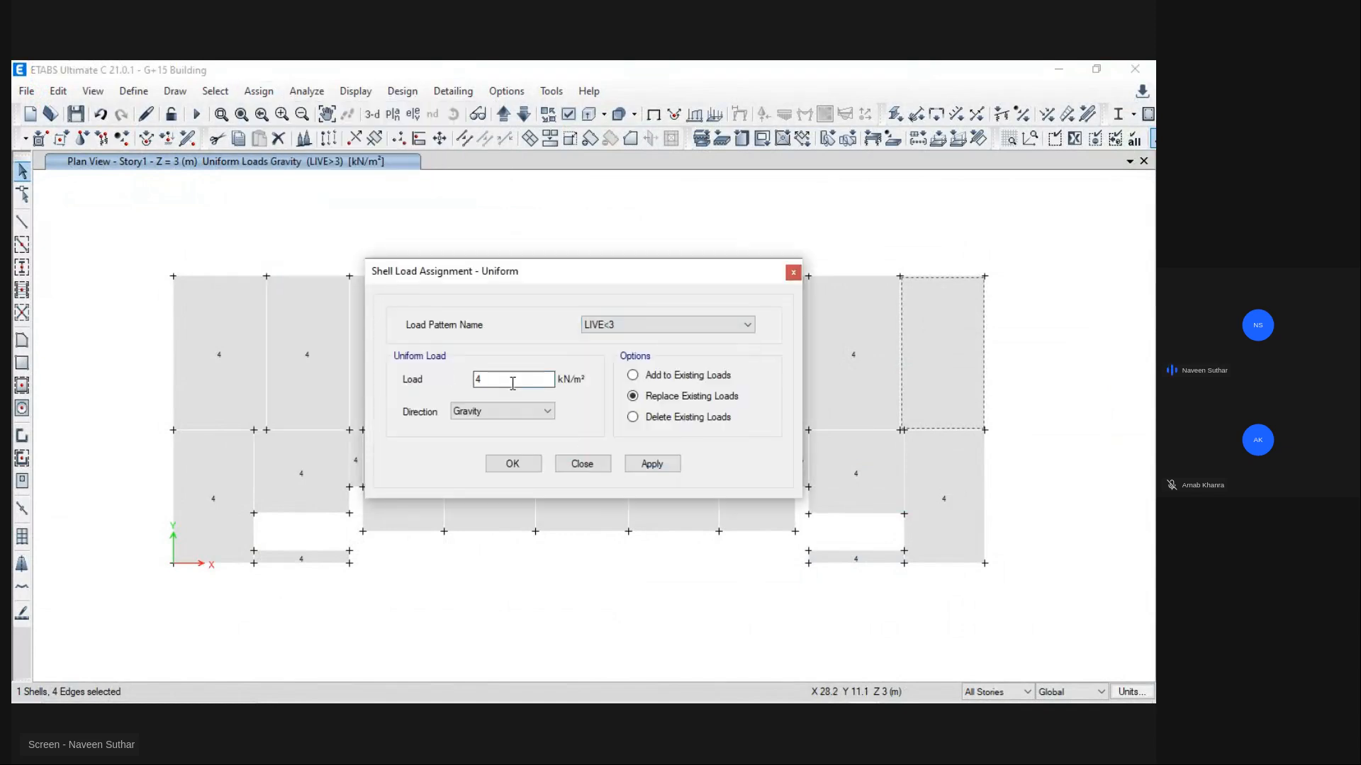
pyautogui.write('2')
pyautogui.click(652, 464)
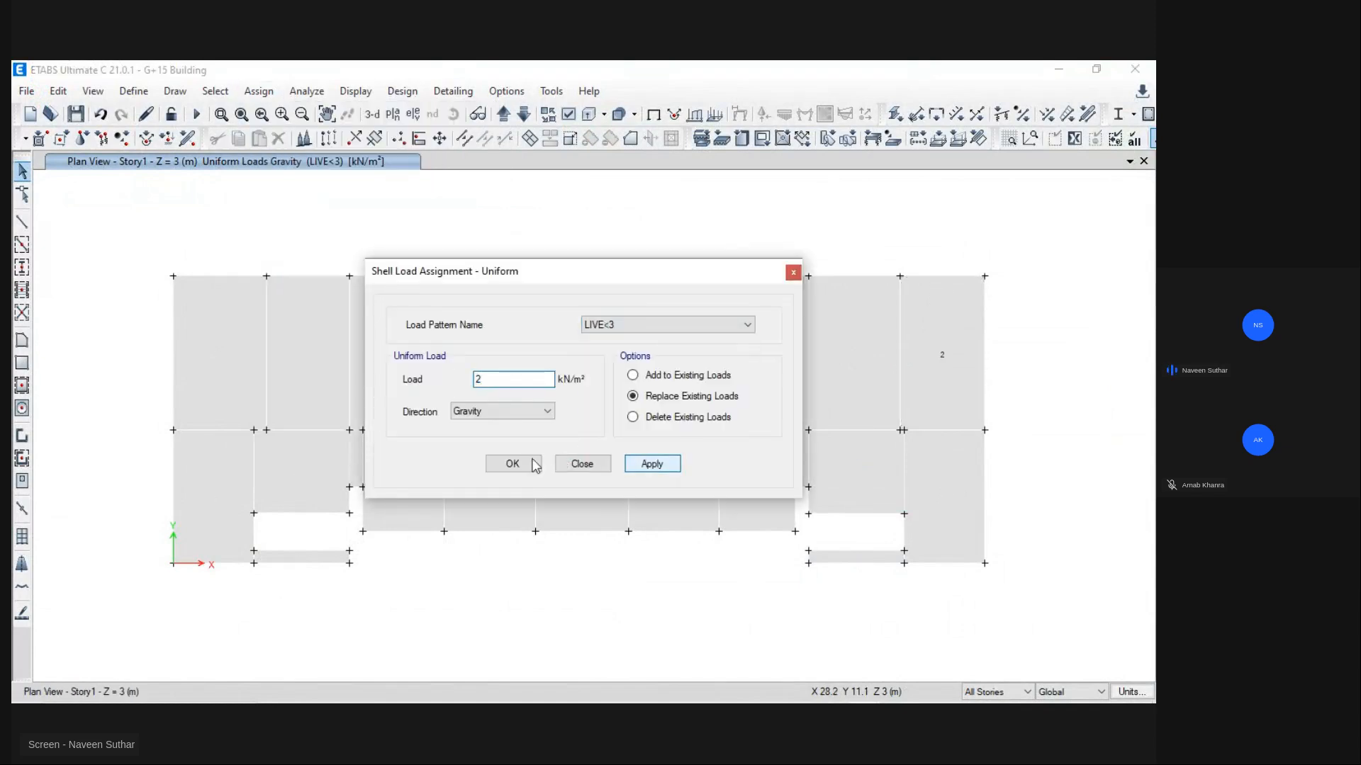
# Step: Clear the load display and inspect the assigned loads of a middle shop slab and the staircase slab at the plan's origin corner
pyautogui.click(661, 119)
pyautogui.rightClick(551, 314)
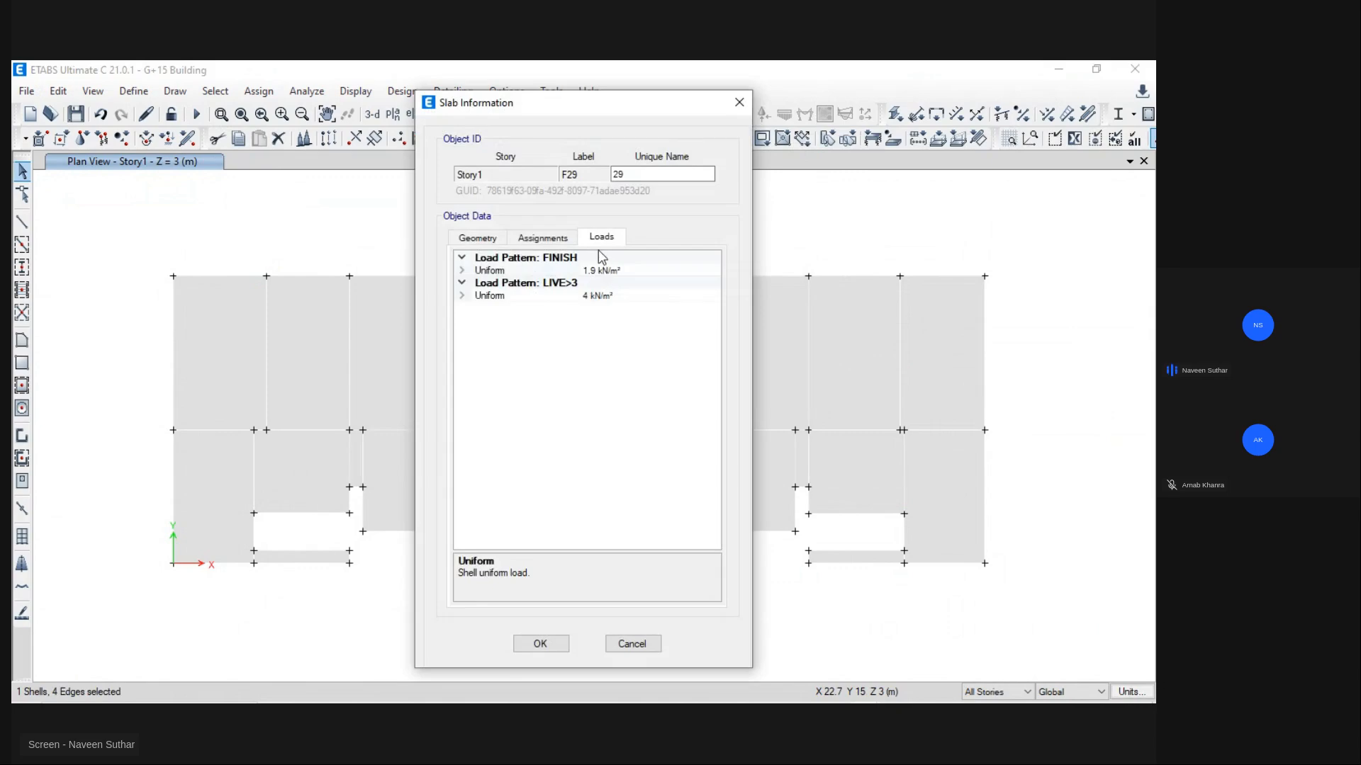
pyautogui.click(739, 102)
pyautogui.rightClick(214, 482)
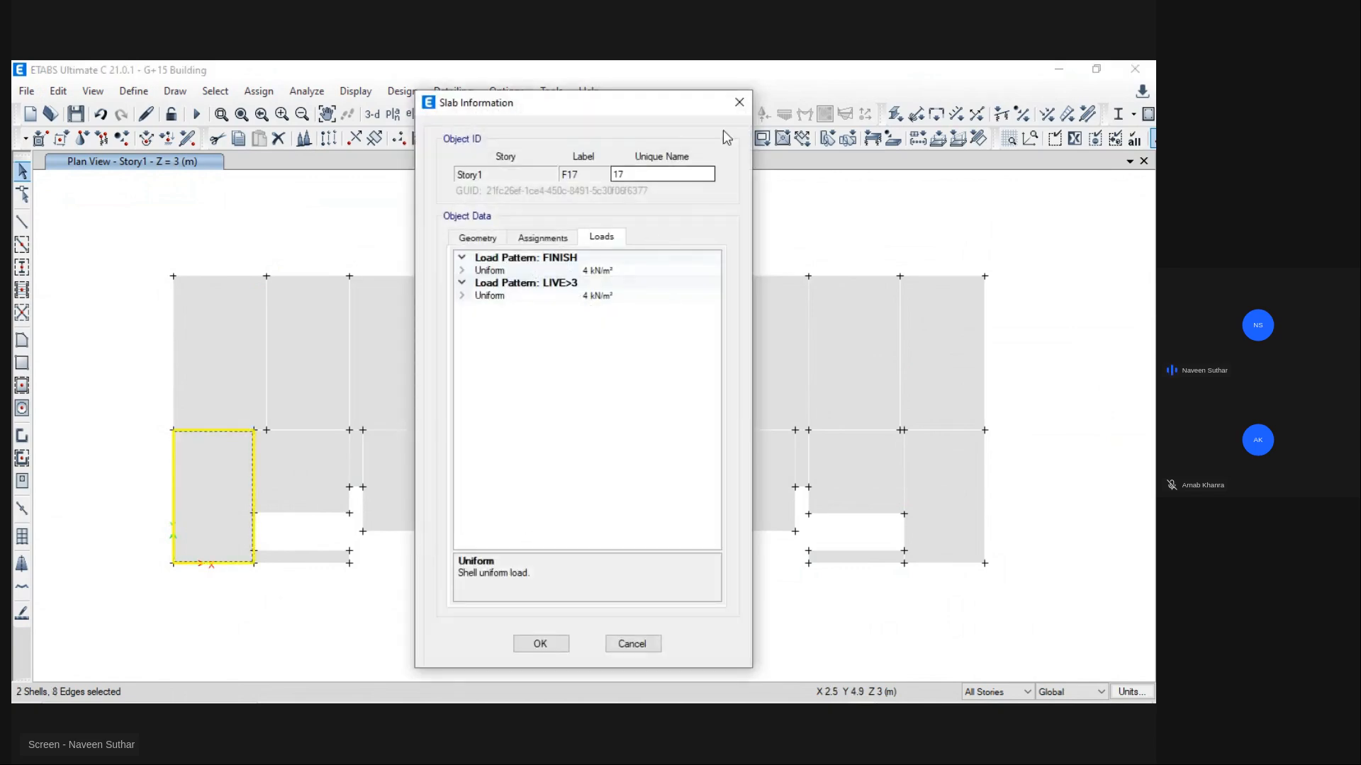
# Step: Inspect the assigned loads of the sunken toilet slab in the plan's far upper corner, leaving the staircase slab's information
pyautogui.click(733, 108)
pyautogui.rightClick(944, 350)
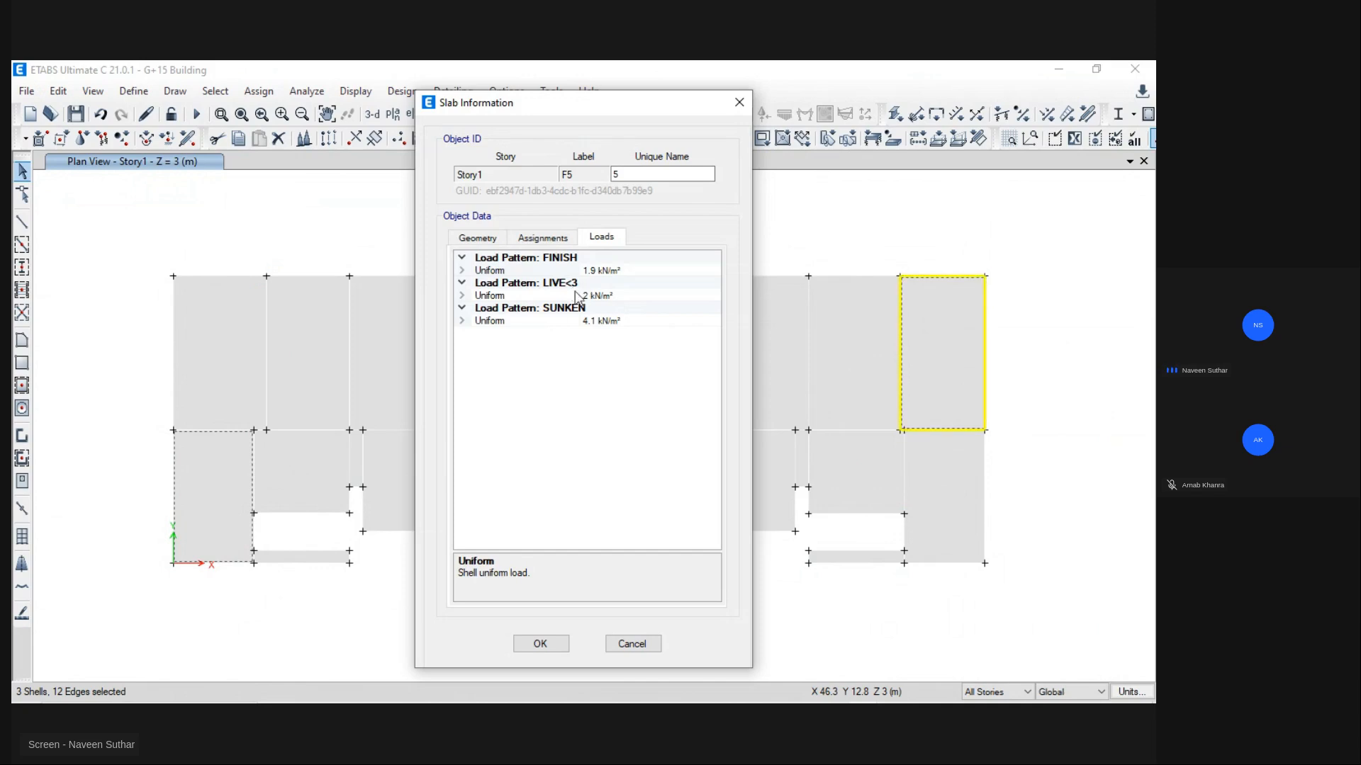
pyautogui.click(740, 102)
# Step: Clear the slab selection and show all hidden objects again in the Story1 plan
pyautogui.hotkey('ctrl', 'q')
pyautogui.rightClick(526, 215)
pyautogui.click(631, 386)
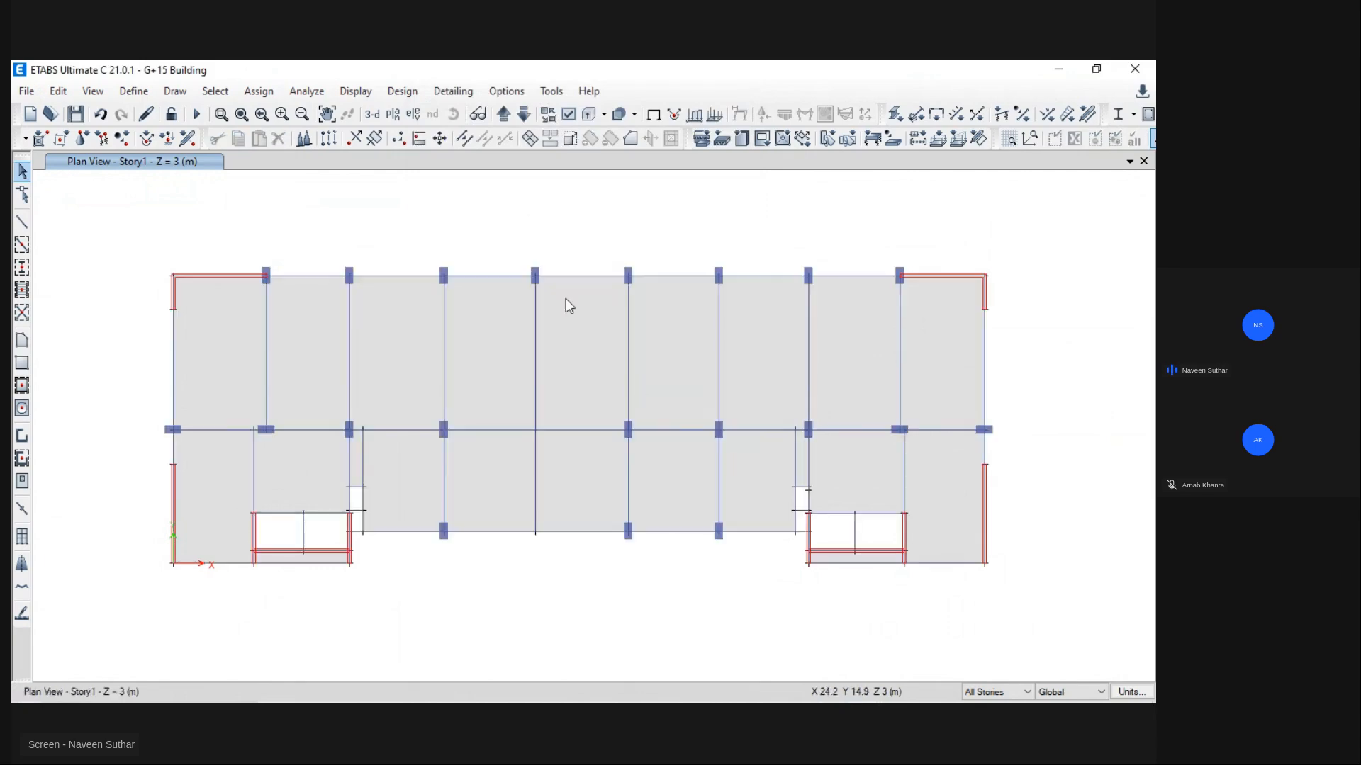
# Step: Display the uniform gravity shell loads of the FINISH load pattern on the Story1 plan
pyautogui.click(355, 91)
pyautogui.moveTo(604, 141)
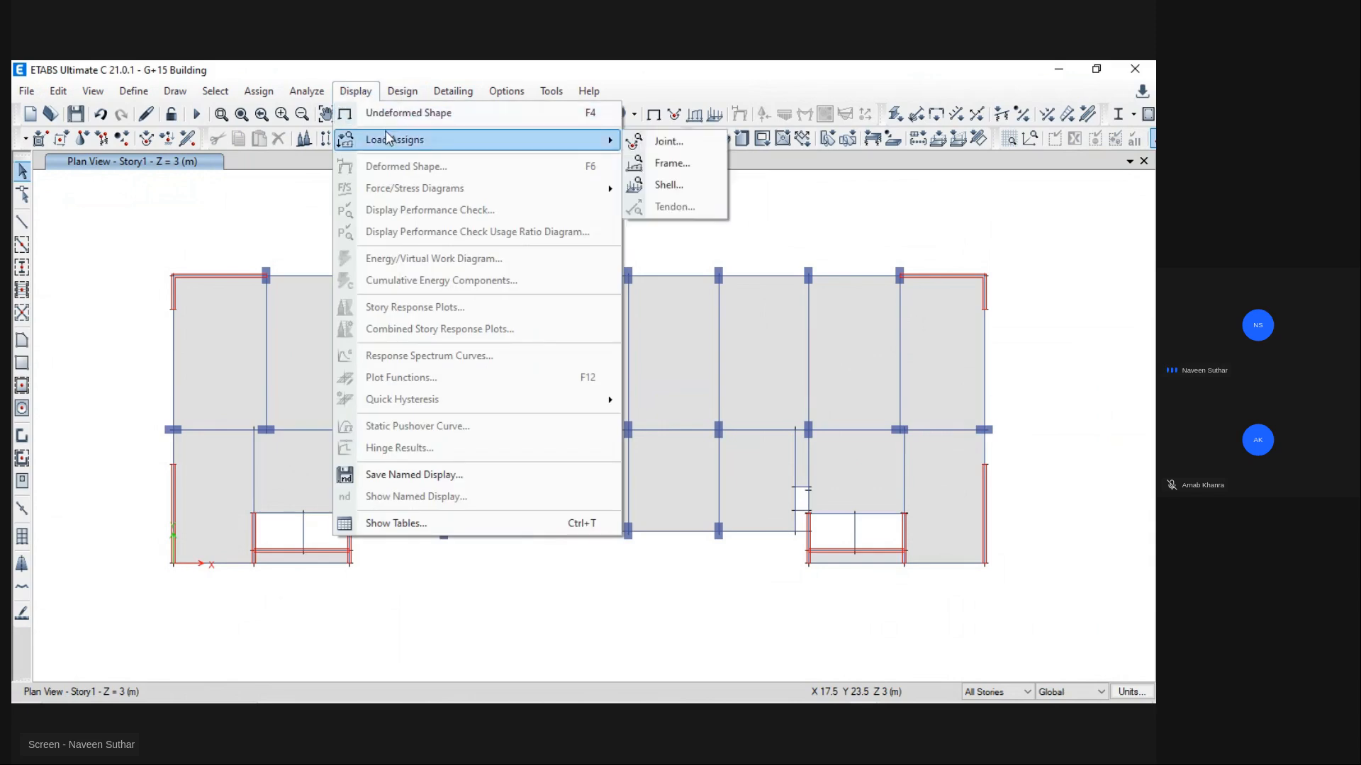
pyautogui.click(683, 182)
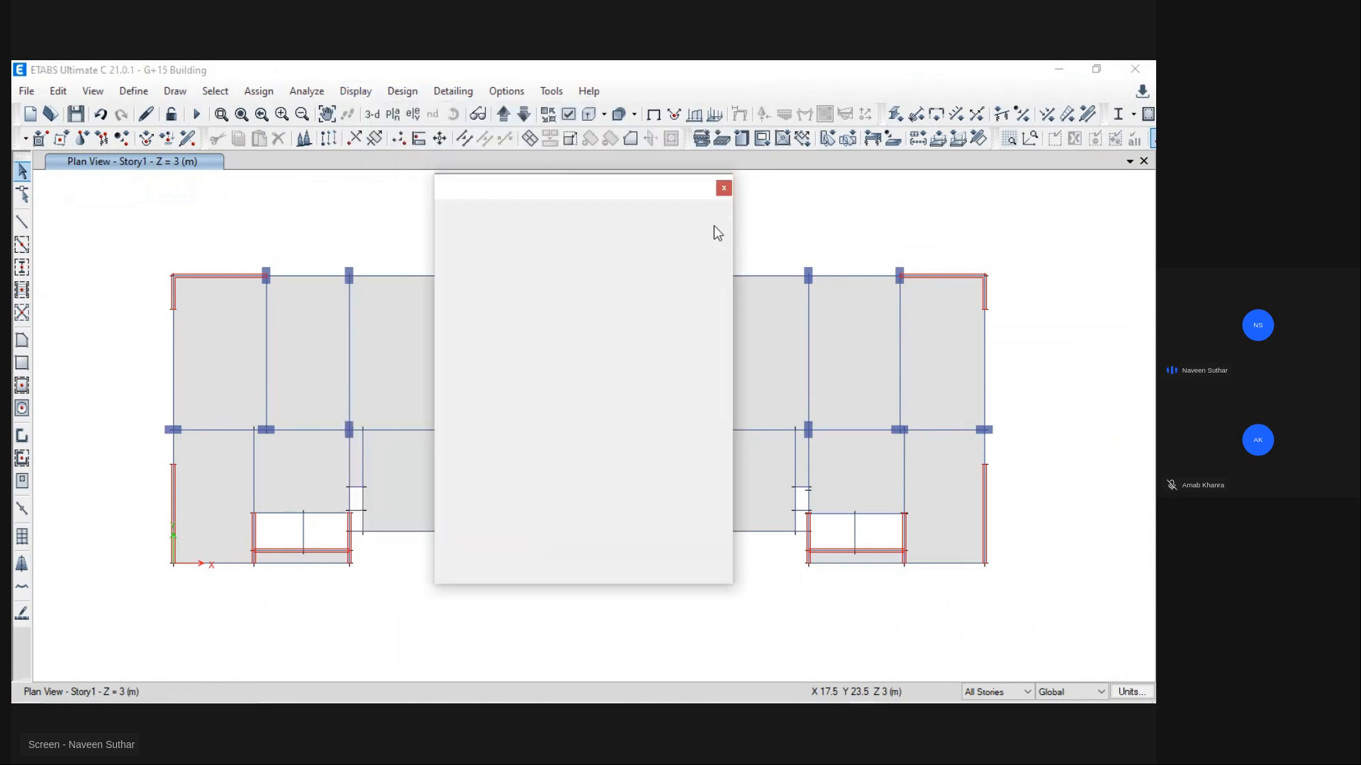
pyautogui.moveTo(584, 202); pyautogui.dragTo(128, 191)
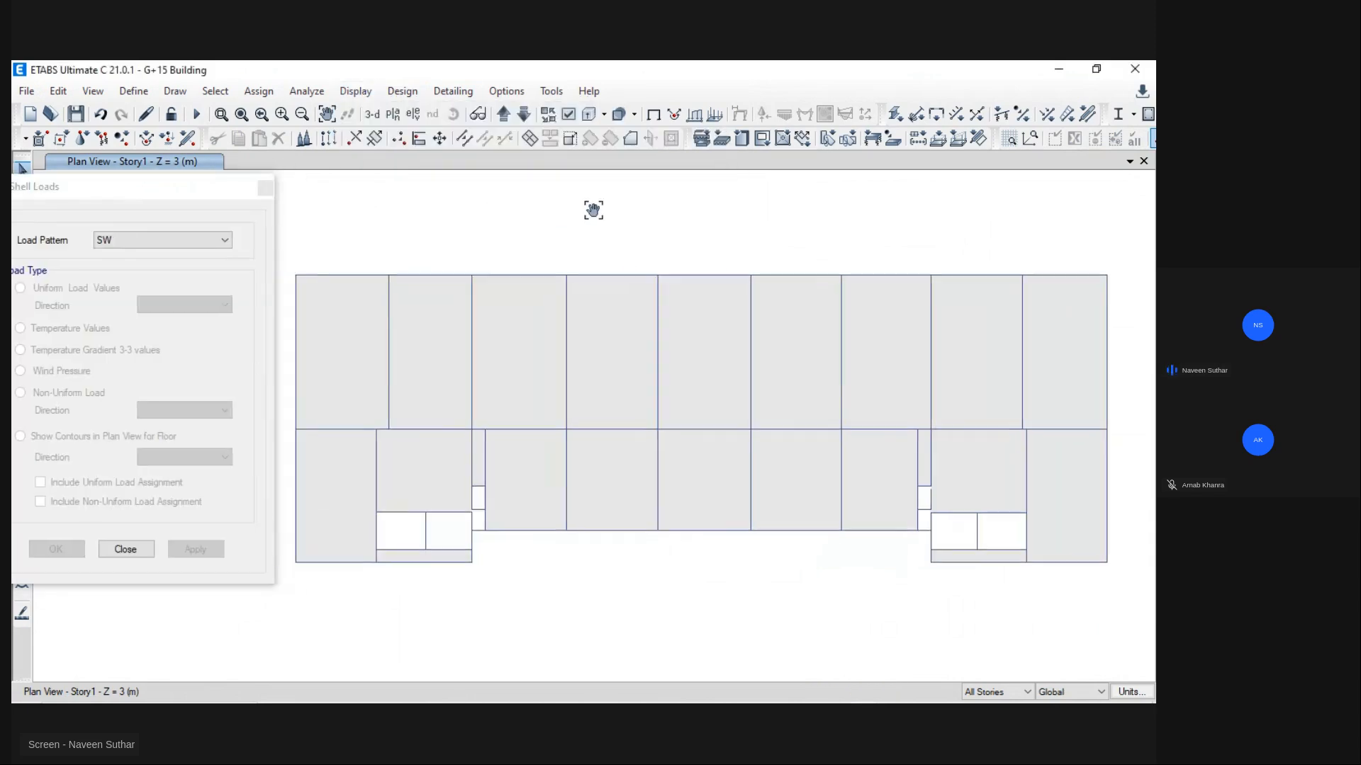
pyautogui.click(153, 244)
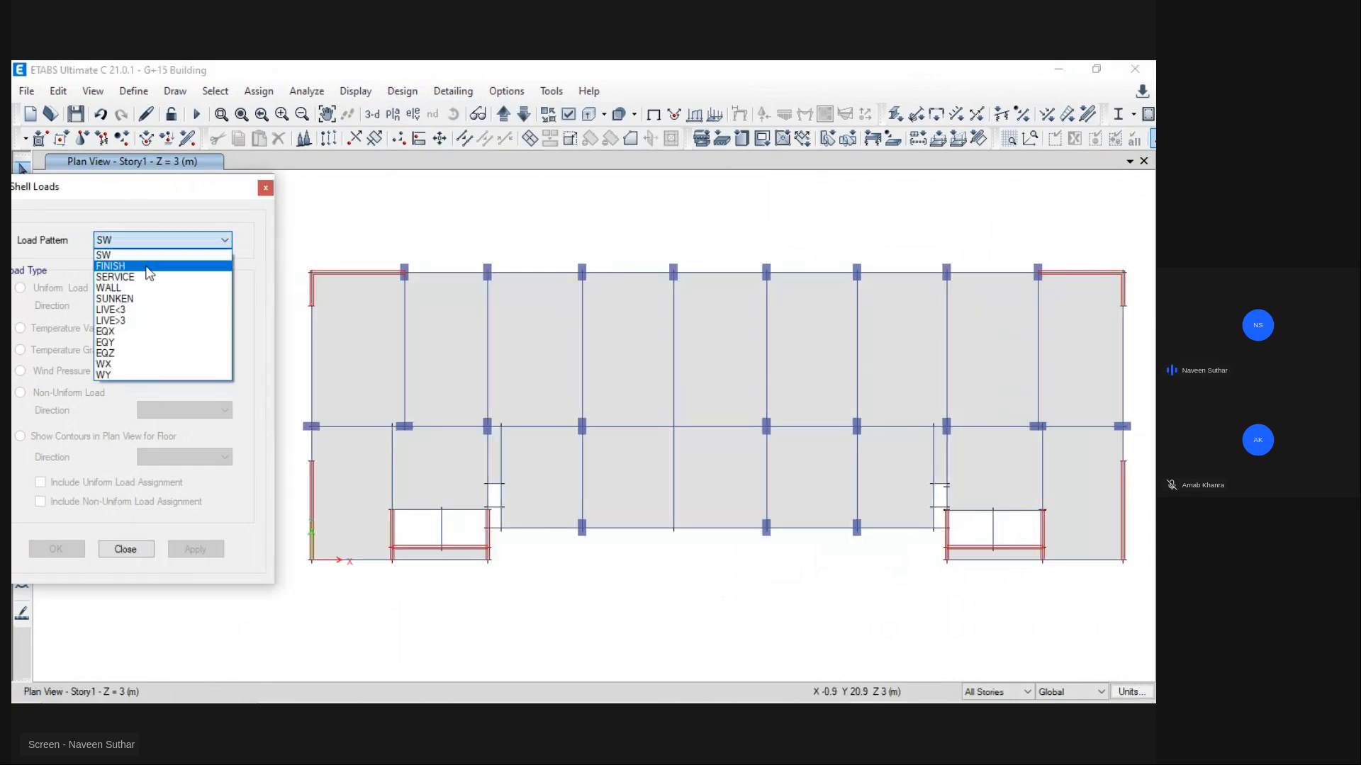
pyautogui.click(113, 296)
pyautogui.click(196, 549)
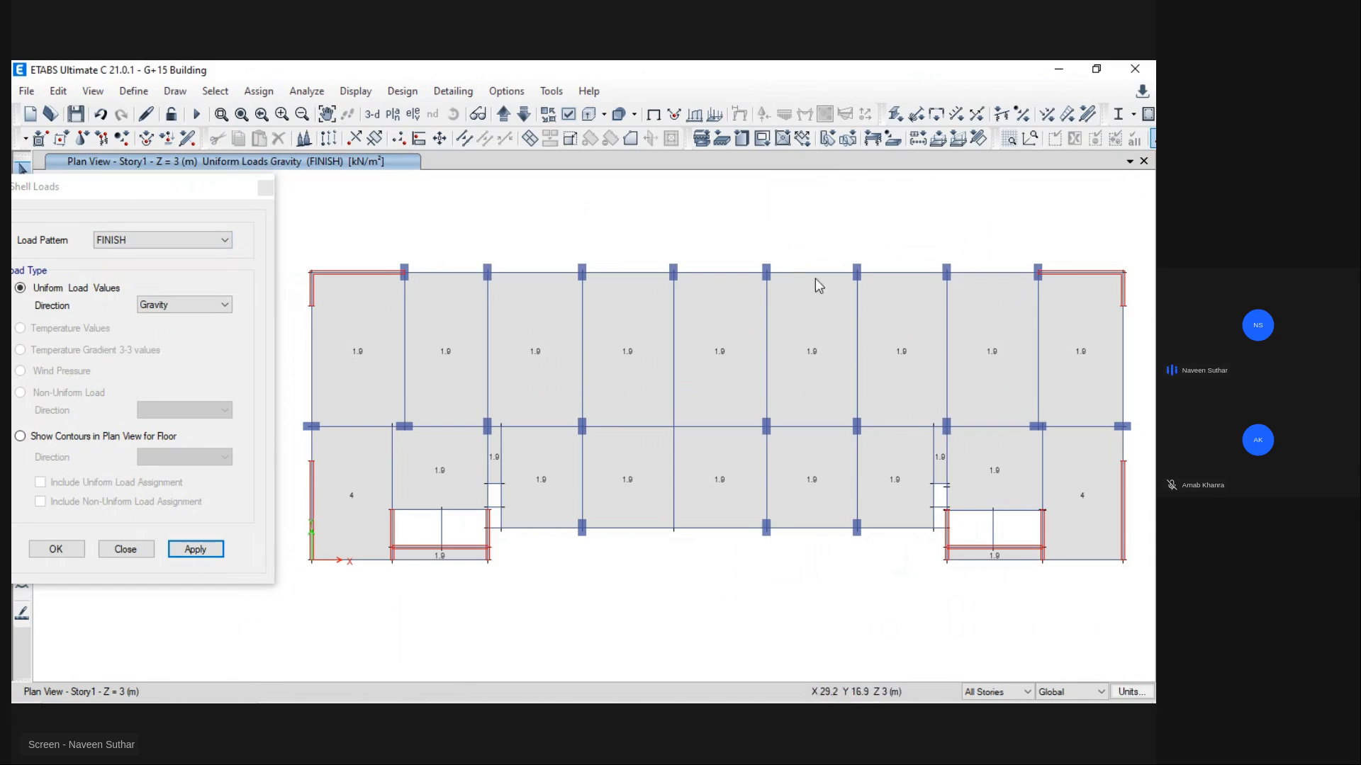
# Step: Display the uniform gravity shell loads for the SUNKEN and LIVE<3 load patterns to check their assignments
pyautogui.click(138, 245)
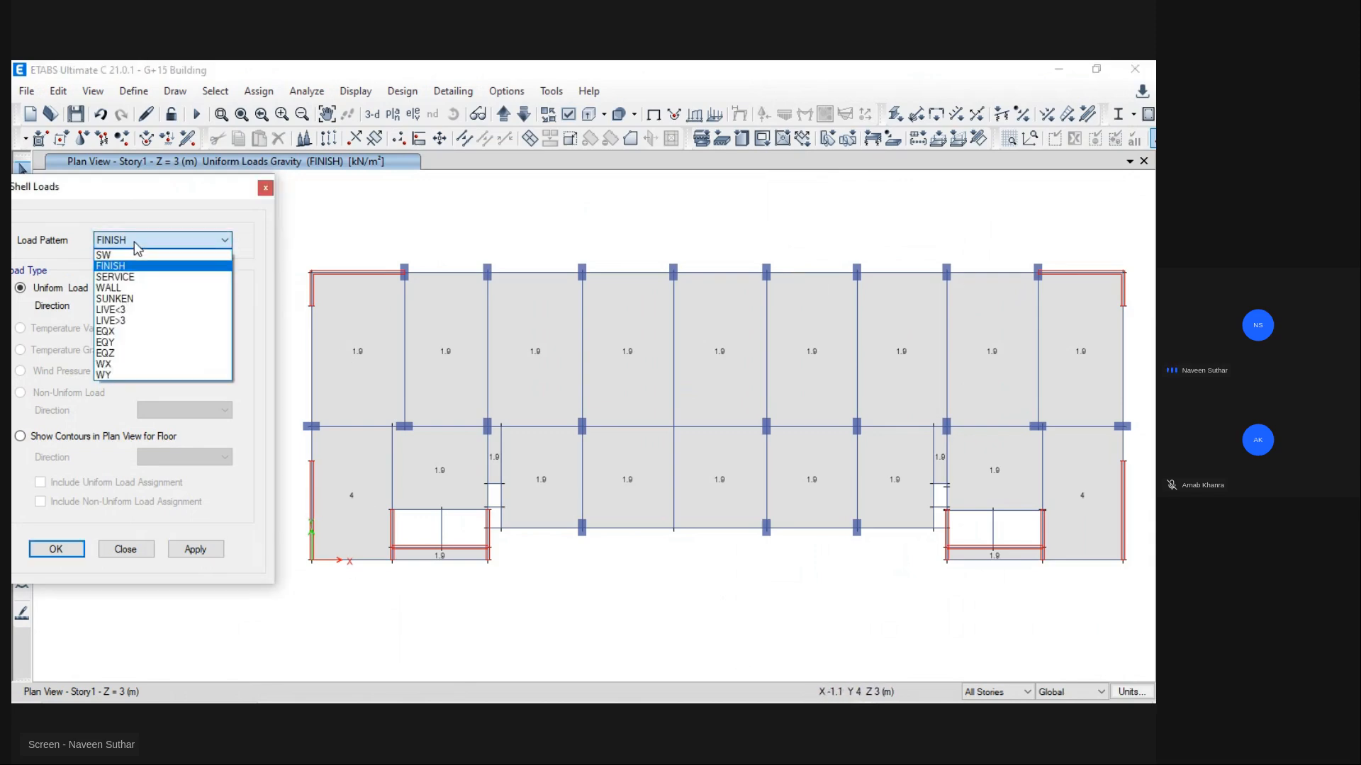
pyautogui.click(131, 299)
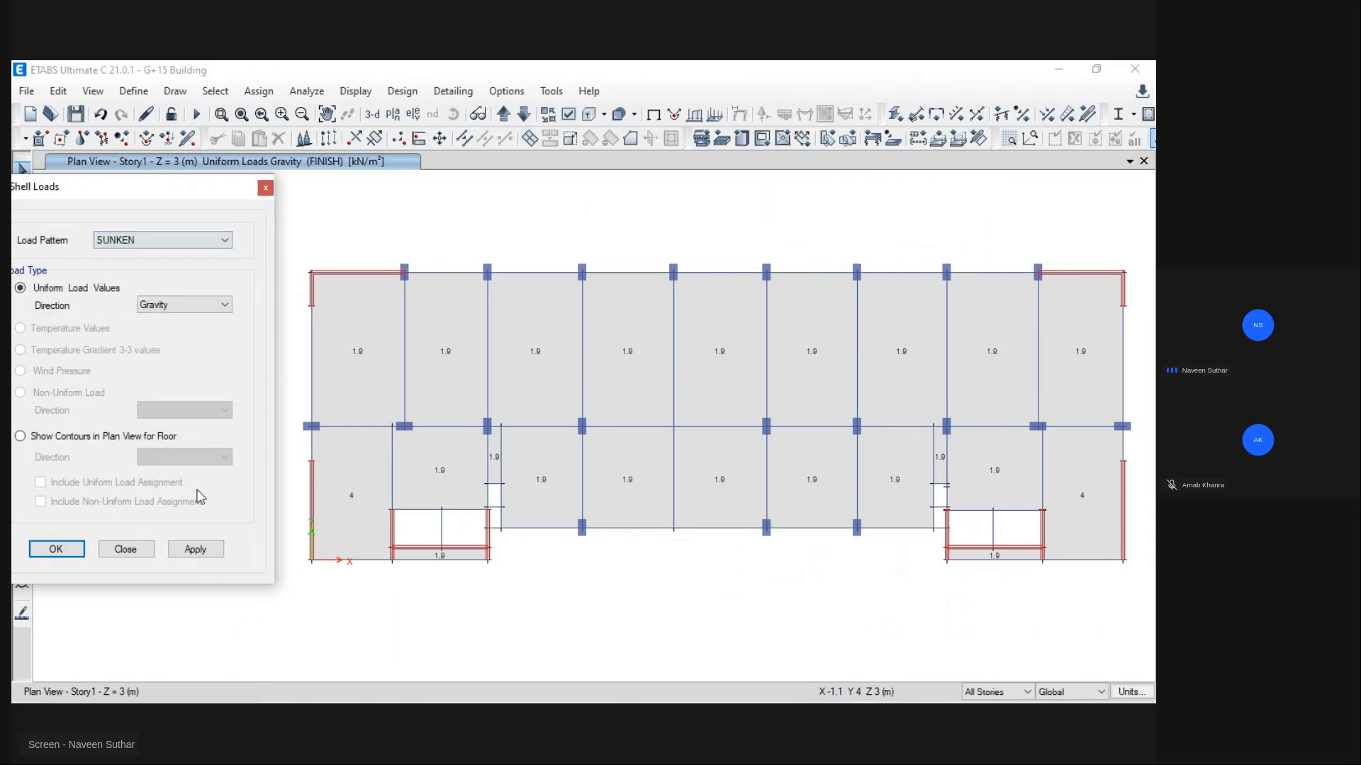
pyautogui.click(196, 550)
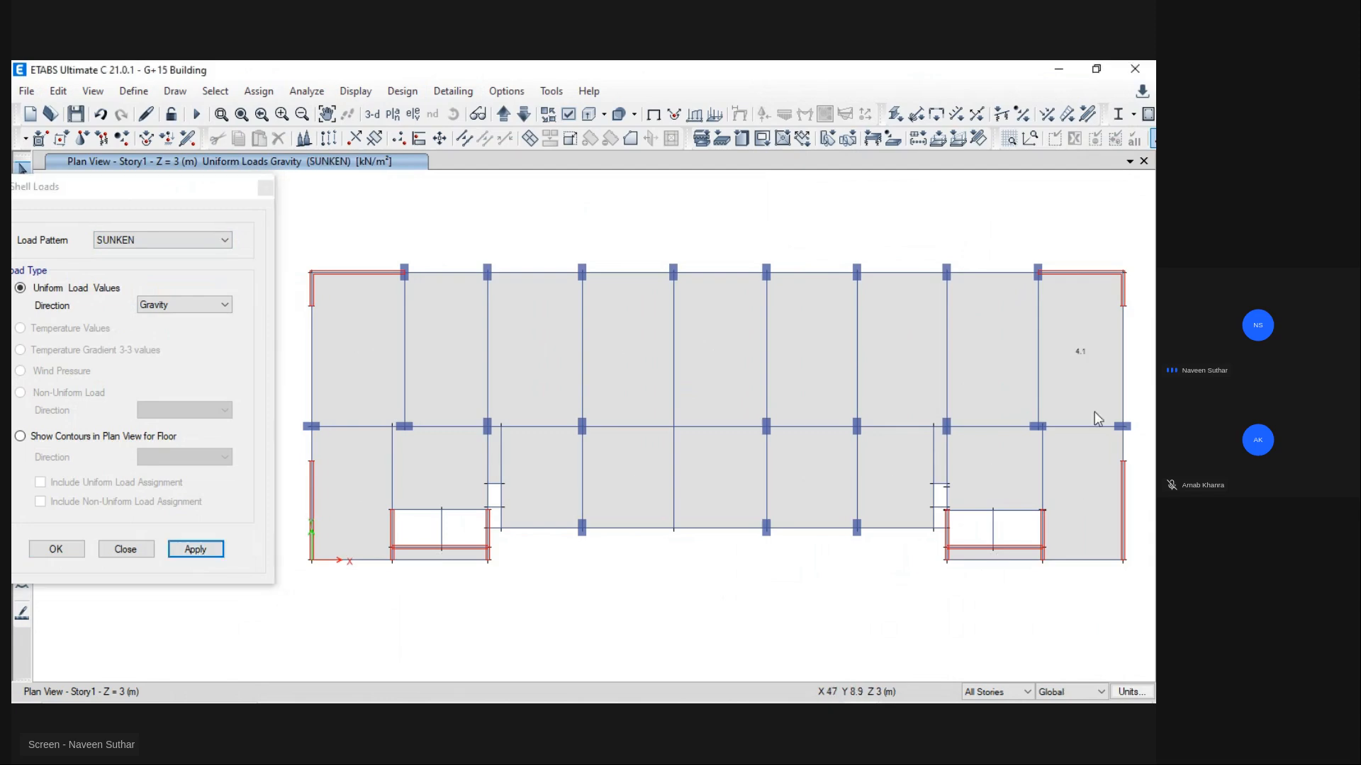
pyautogui.click(183, 241)
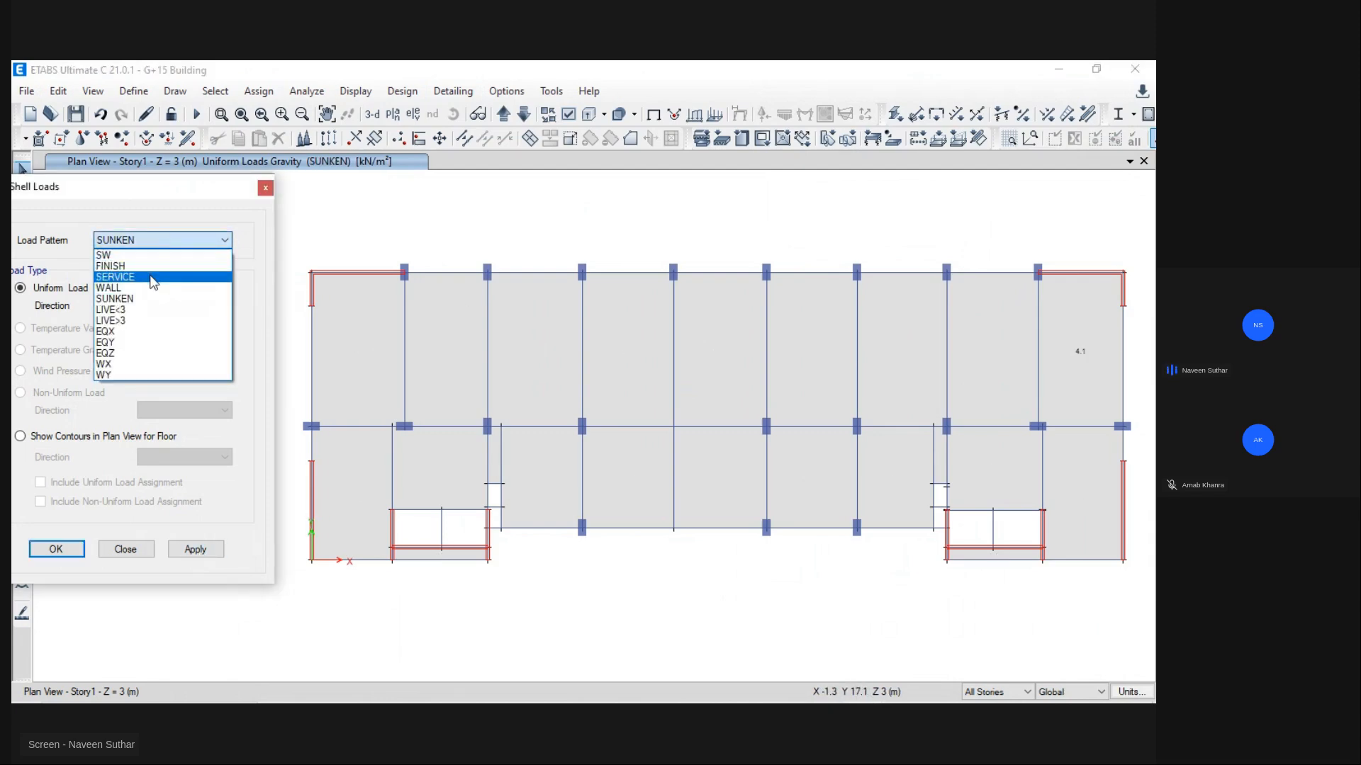
pyautogui.click(143, 312)
pyautogui.click(191, 549)
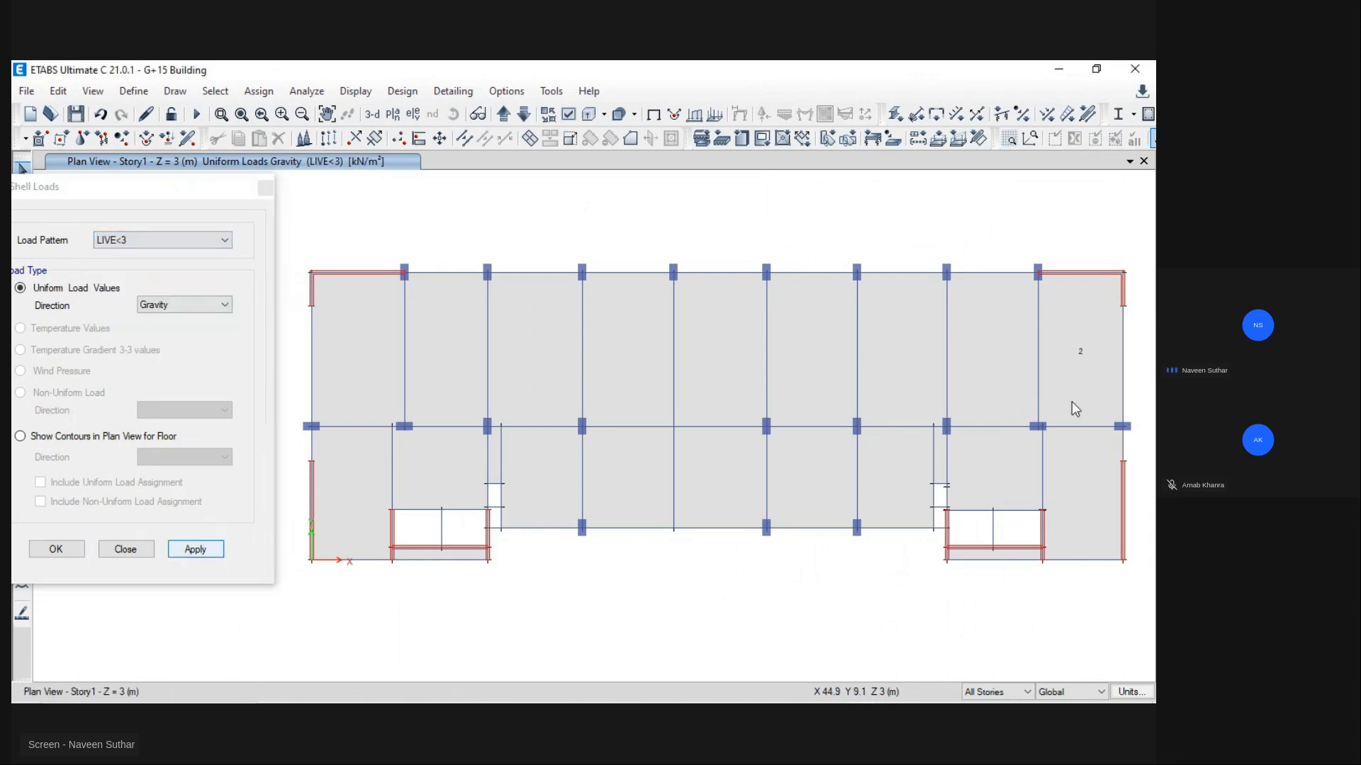
# Step: Check the uniform gravity shell loads for the LIVE>3 load pattern and return the plan to the undeformed shape
pyautogui.click(124, 242)
pyautogui.click(144, 321)
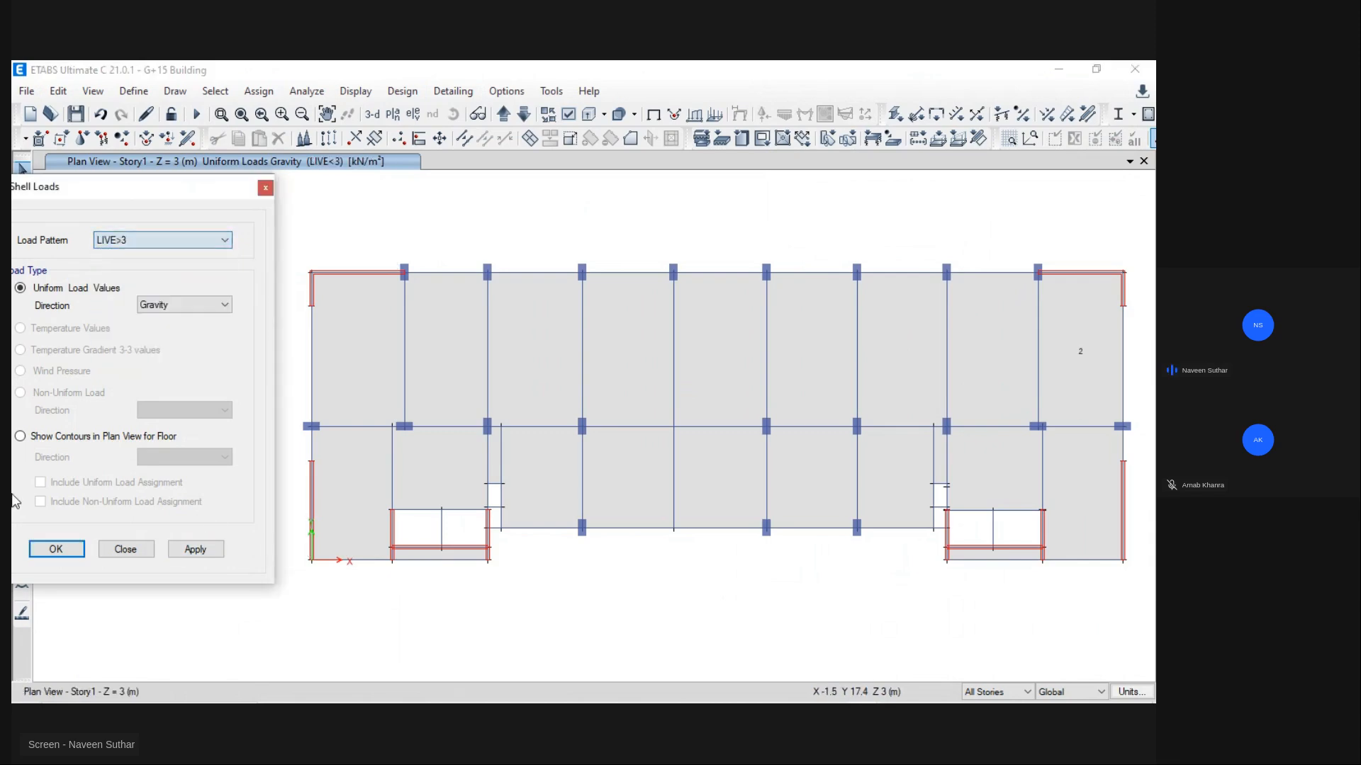
pyautogui.click(196, 550)
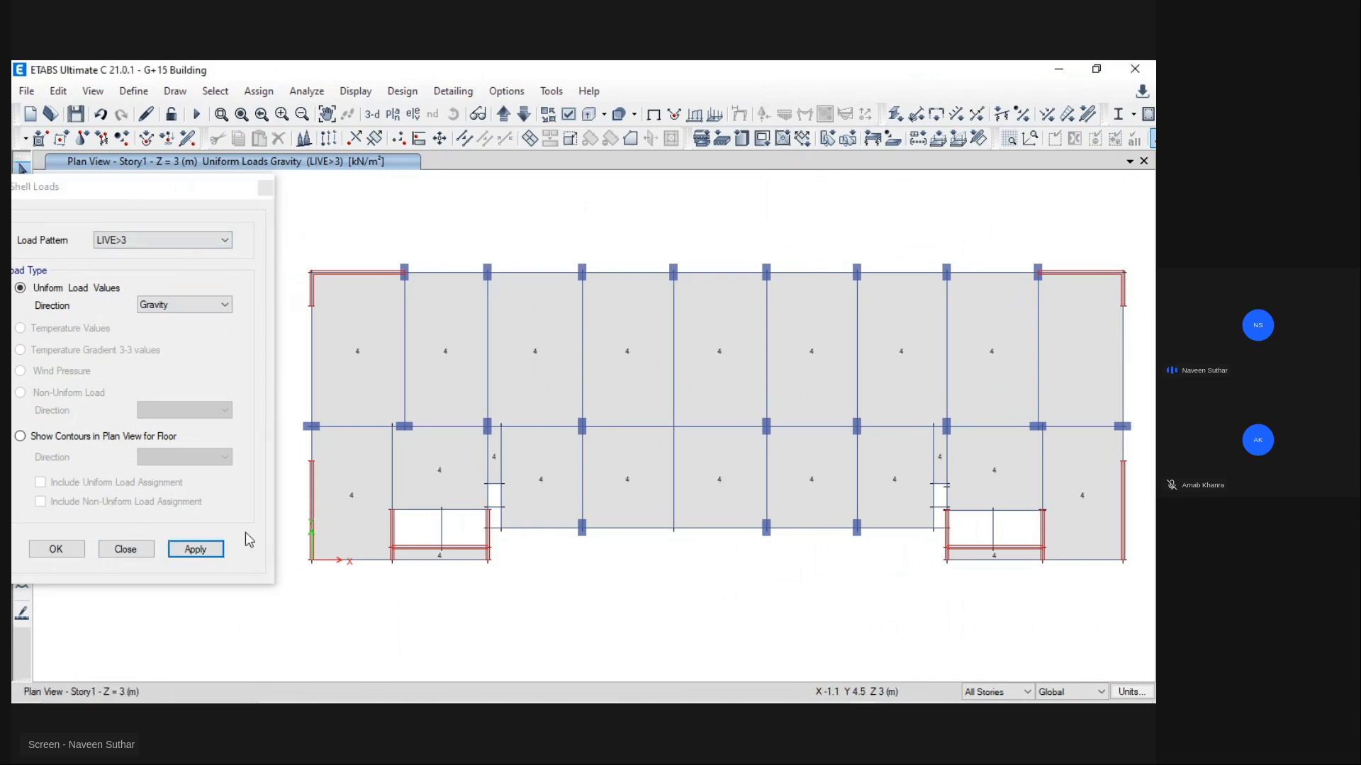
pyautogui.click(125, 549)
pyautogui.moveTo(812, 425); pyautogui.dragTo(684, 424, button='middle')
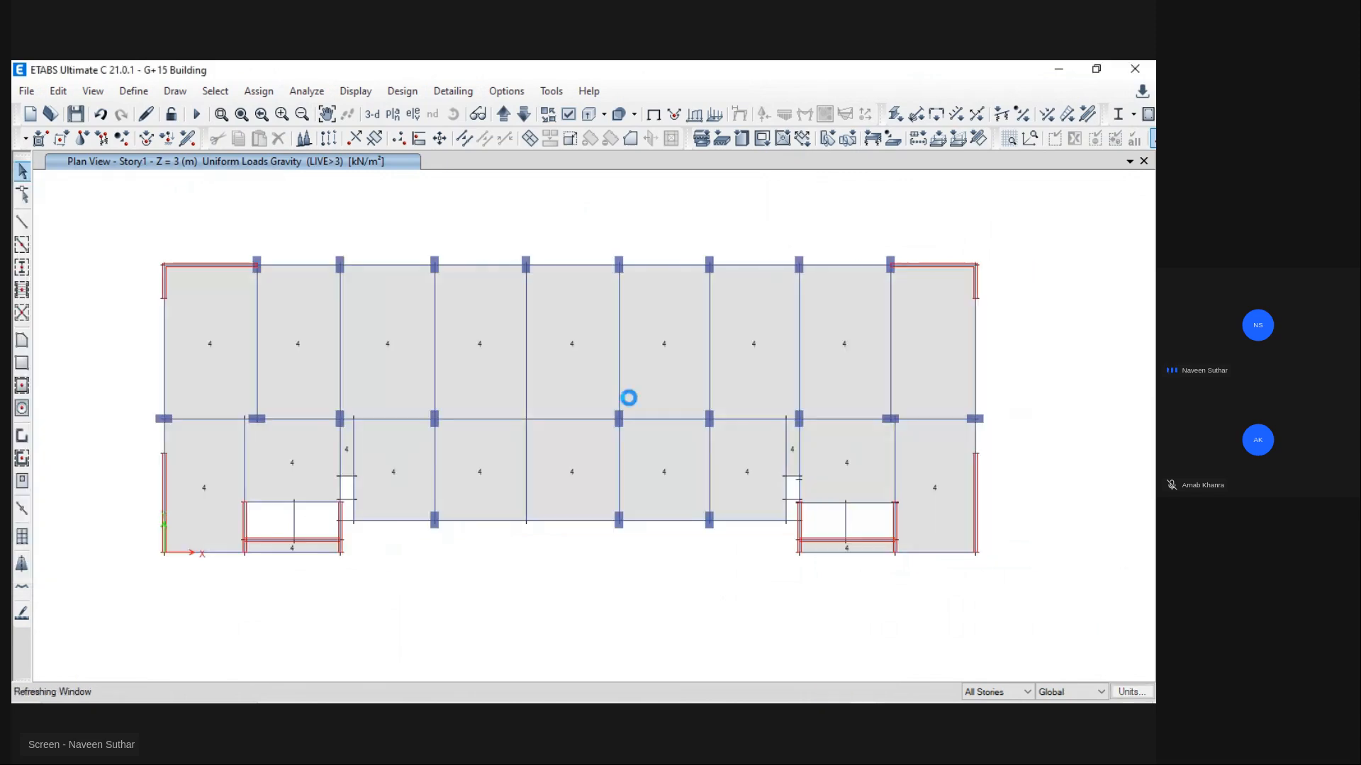
pyautogui.click(654, 114)
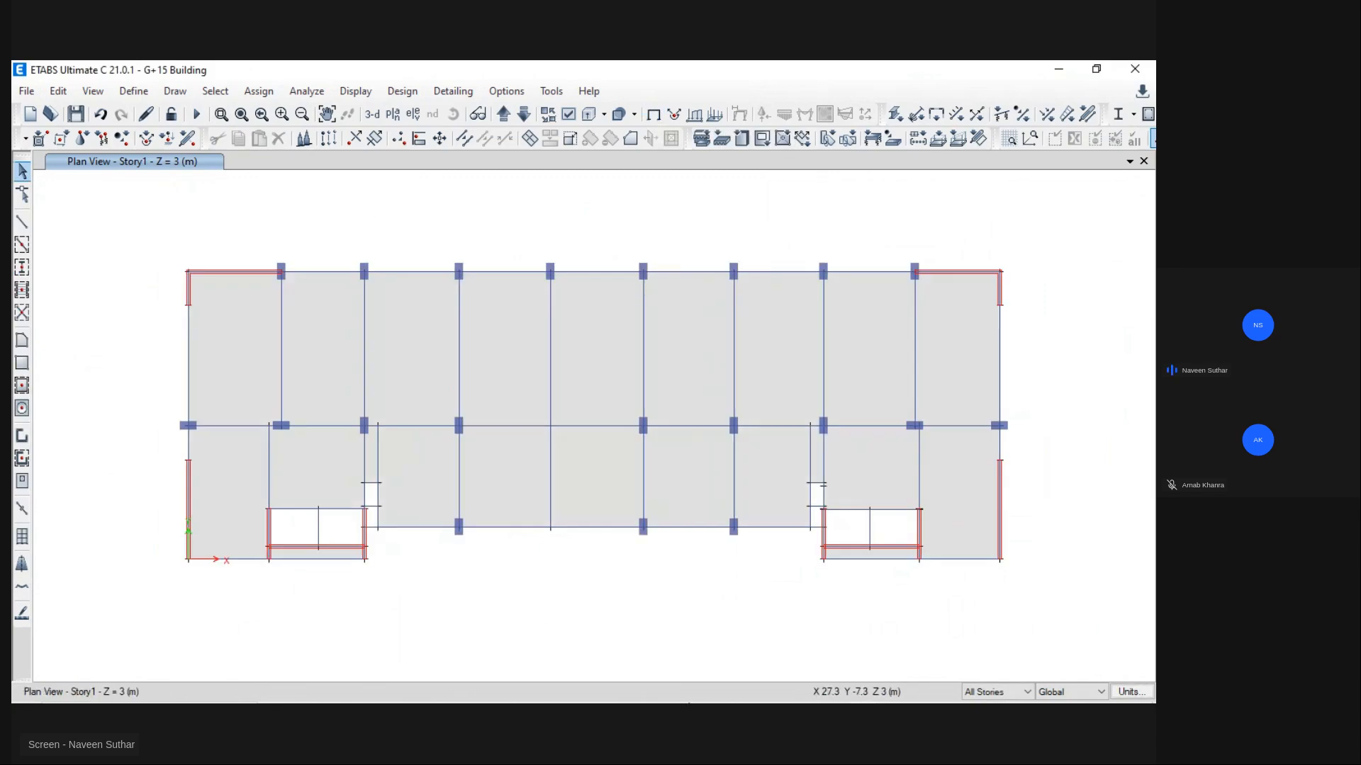
# Step: Switch to the Graphy live-class page in Chrome
pyautogui.moveTo(688, 702)
pyautogui.moveTo(616, 693)
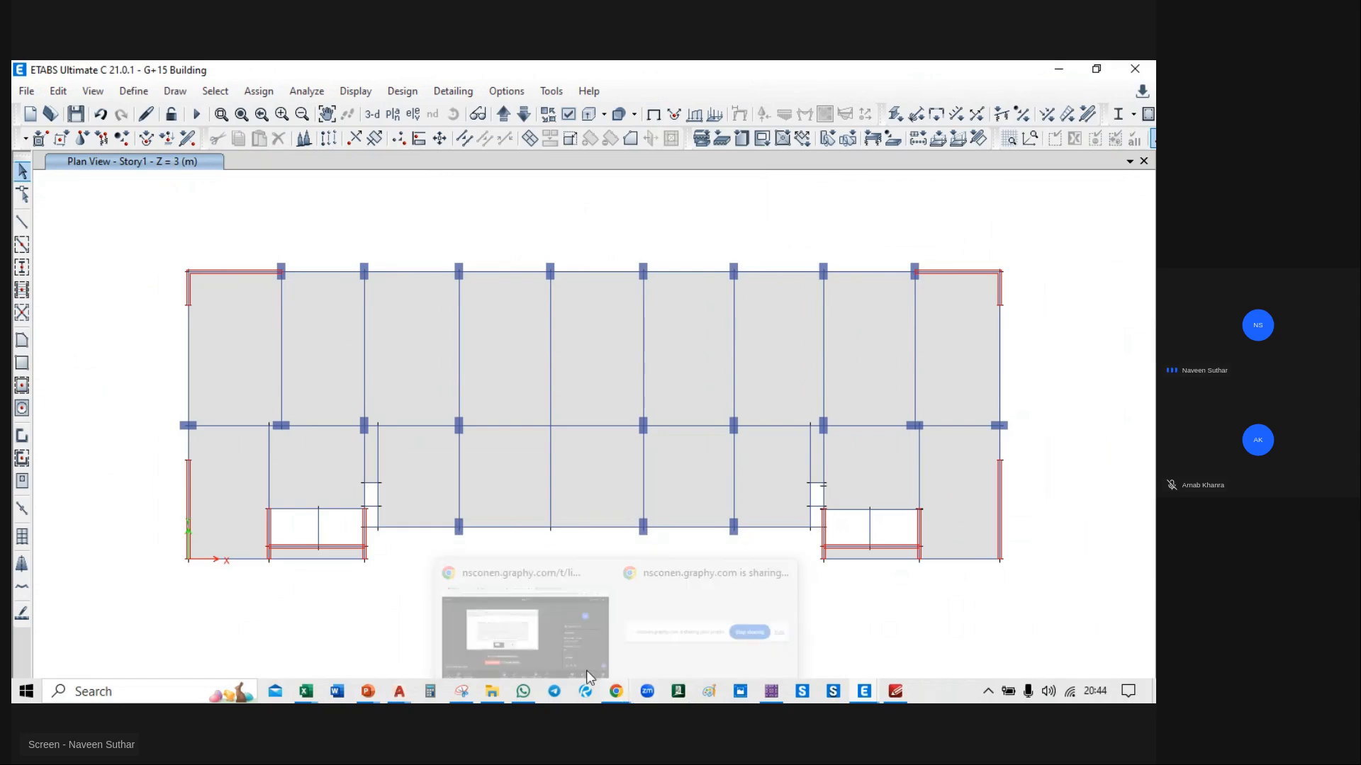
pyautogui.click(543, 623)
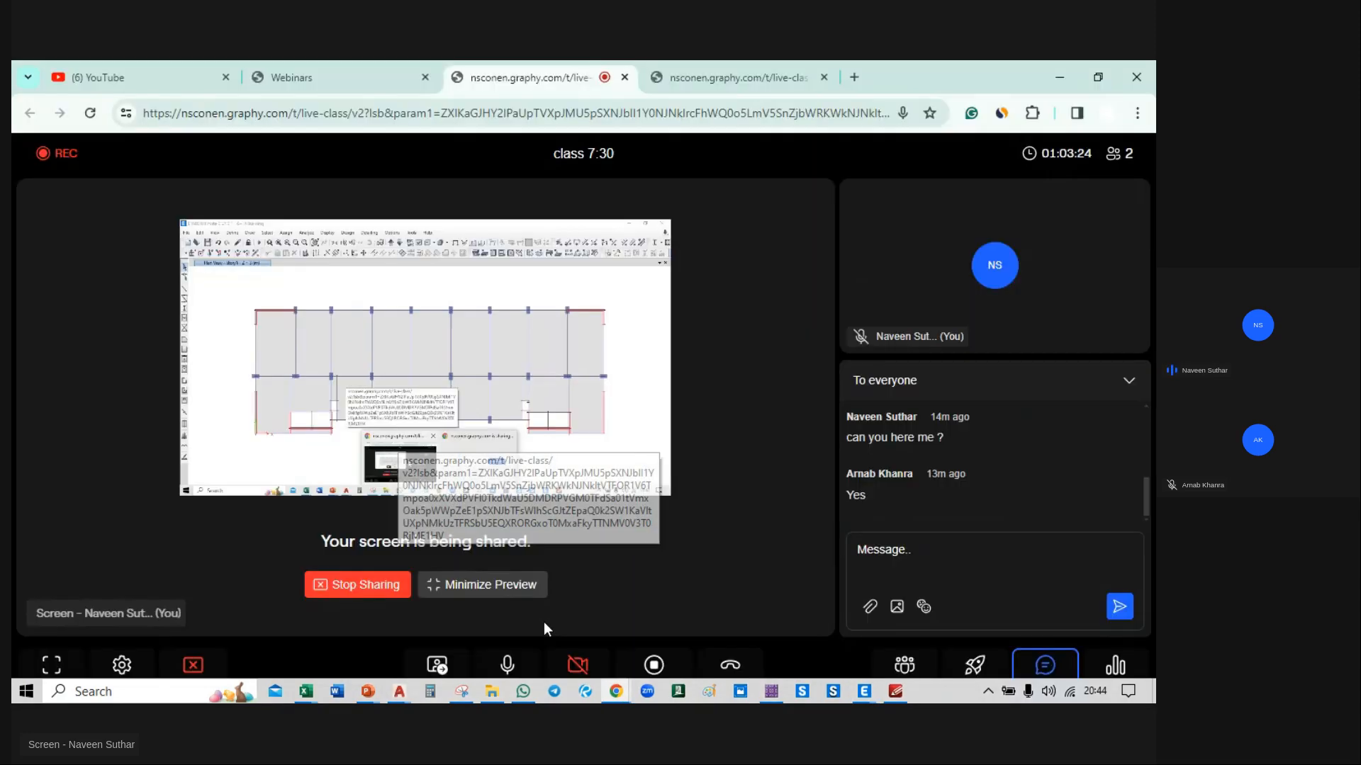